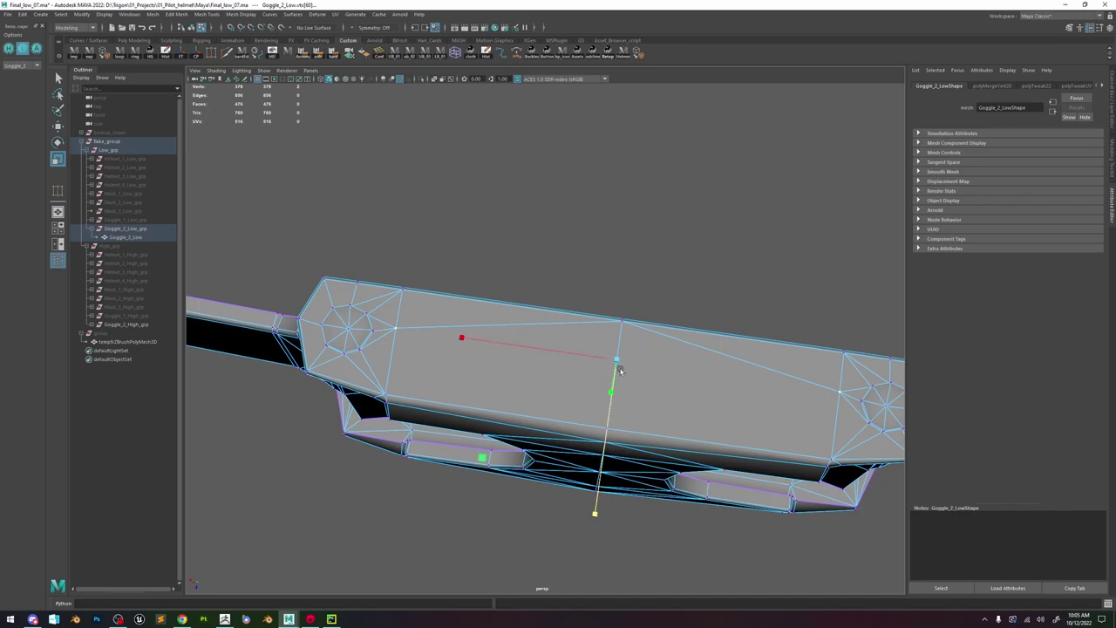
- Lower the two inner rivet-fan vertices on the buckle's top plate and try scaling them toward the plate's centre
drag(607, 410, 608, 421)
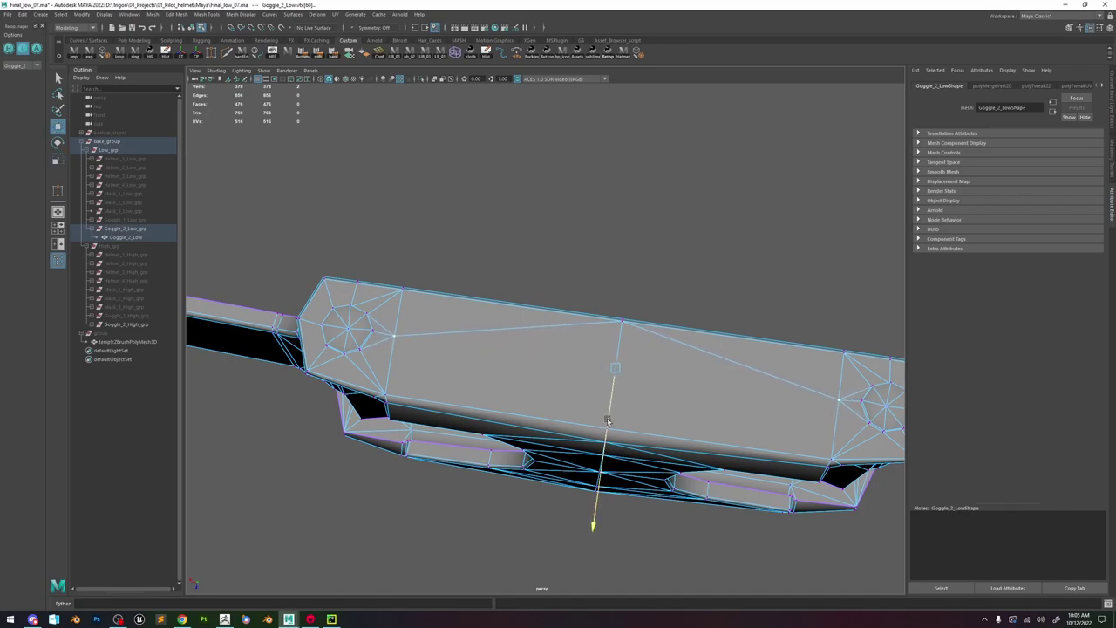
drag(595, 365, 631, 374)
click(578, 248)
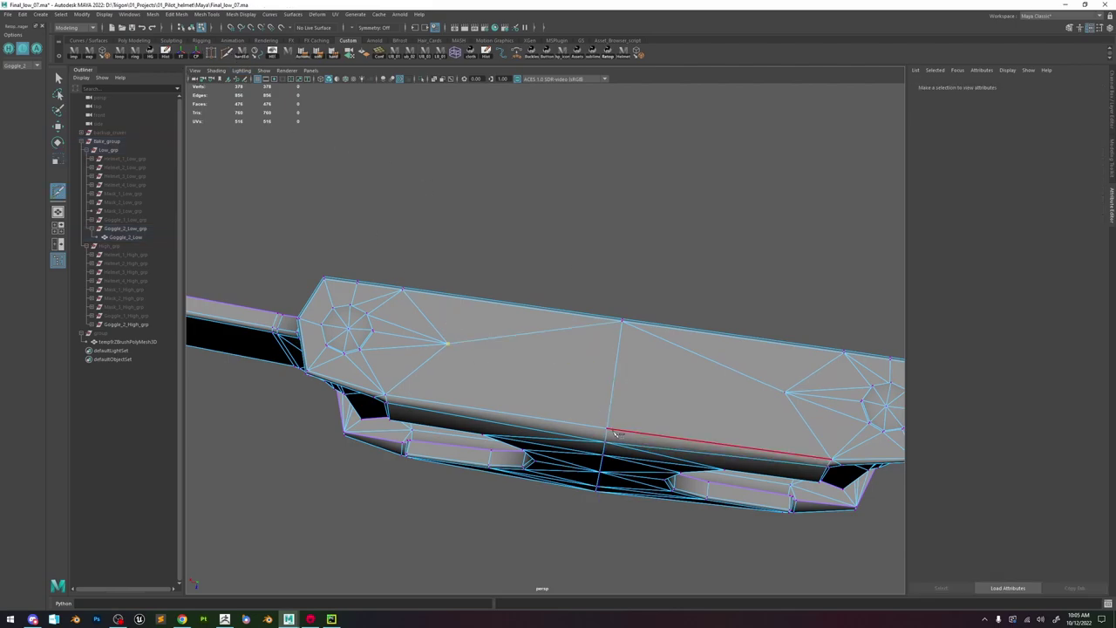
- Weld the top plate's middle vertex to the upper edge midpoint, and cut edges from the rivet fans to the lower midpoint
alt+drag(785, 394, 645, 282)
scroll(514, 292, up, 5)
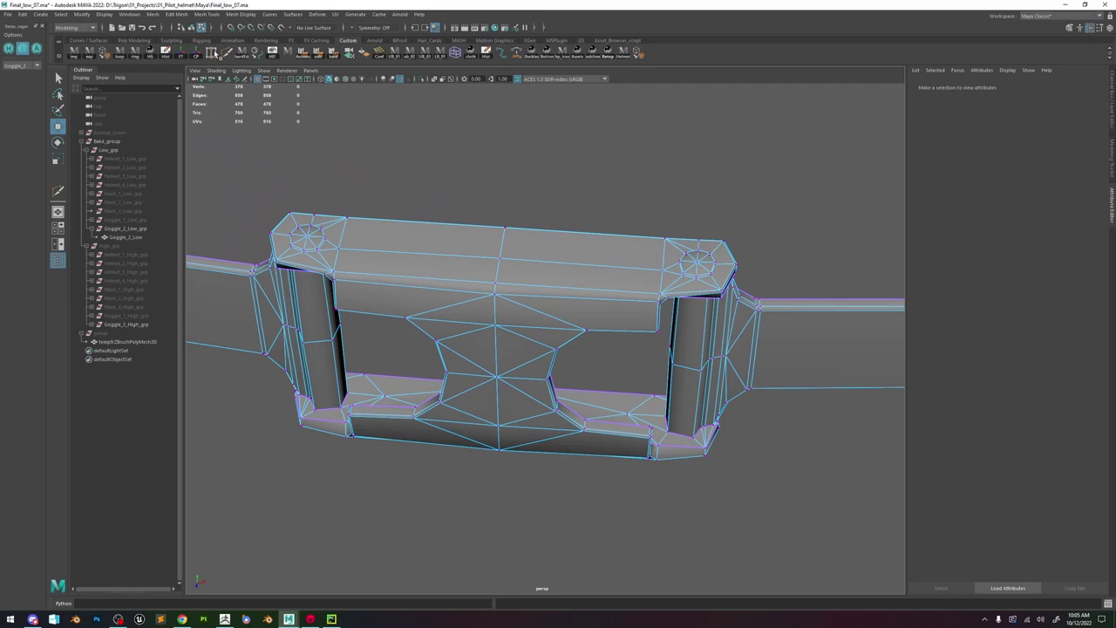
drag(500, 252, 507, 230)
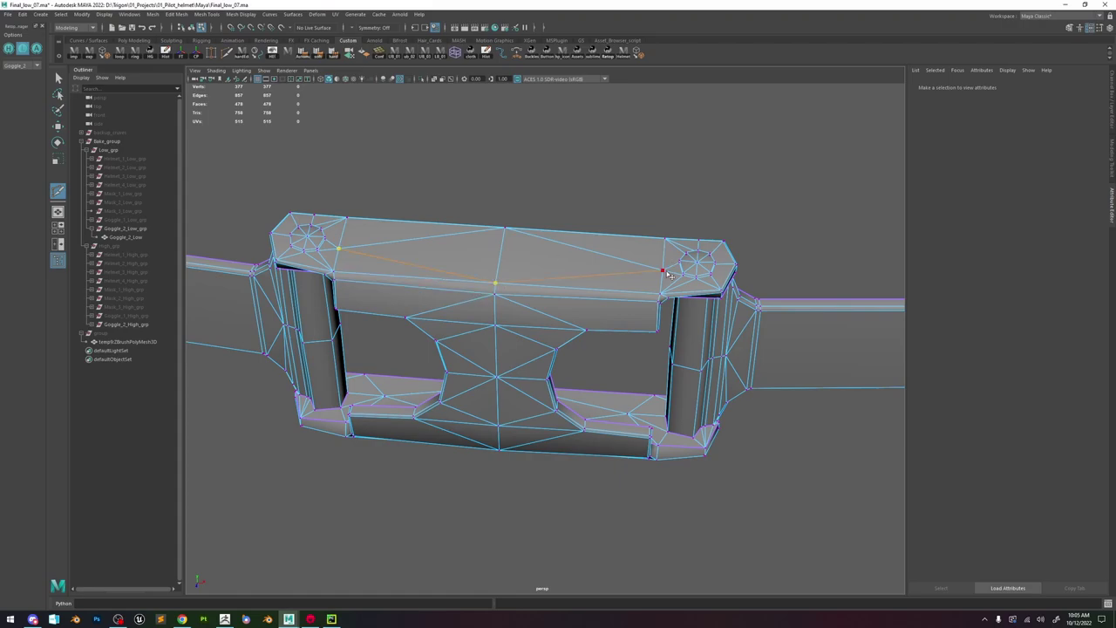
- Spin the new edge between the plate's lower midpoint and the right rivet fan to offset 2, and return to object selection
right_drag(614, 284, 613, 260)
click(601, 277)
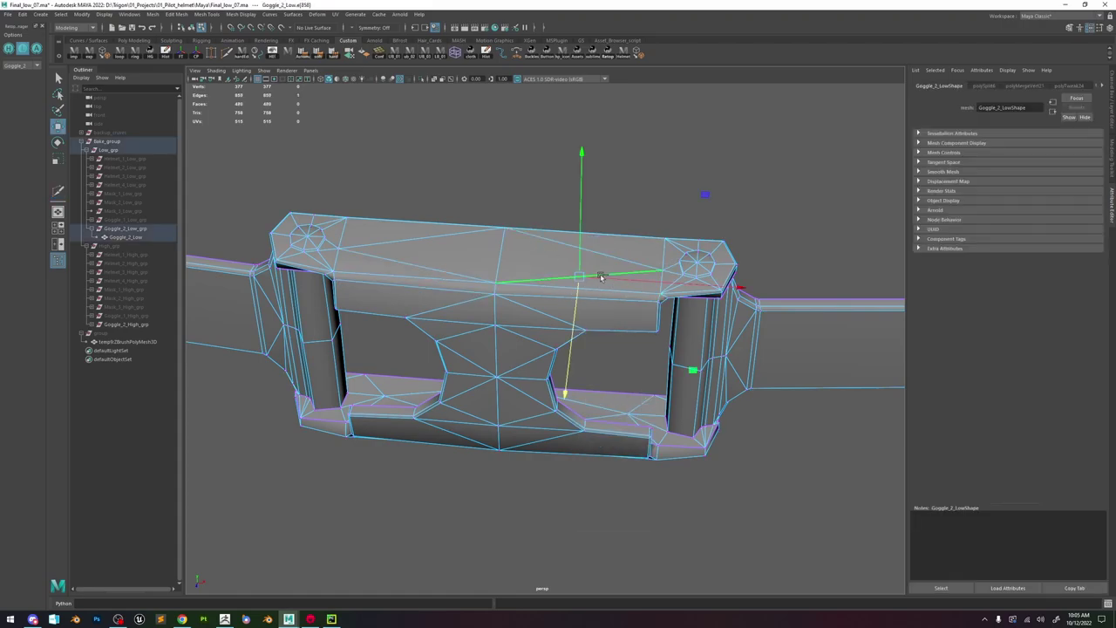
key(ctrl+alt+Right)
key(ctrl+alt+Right)
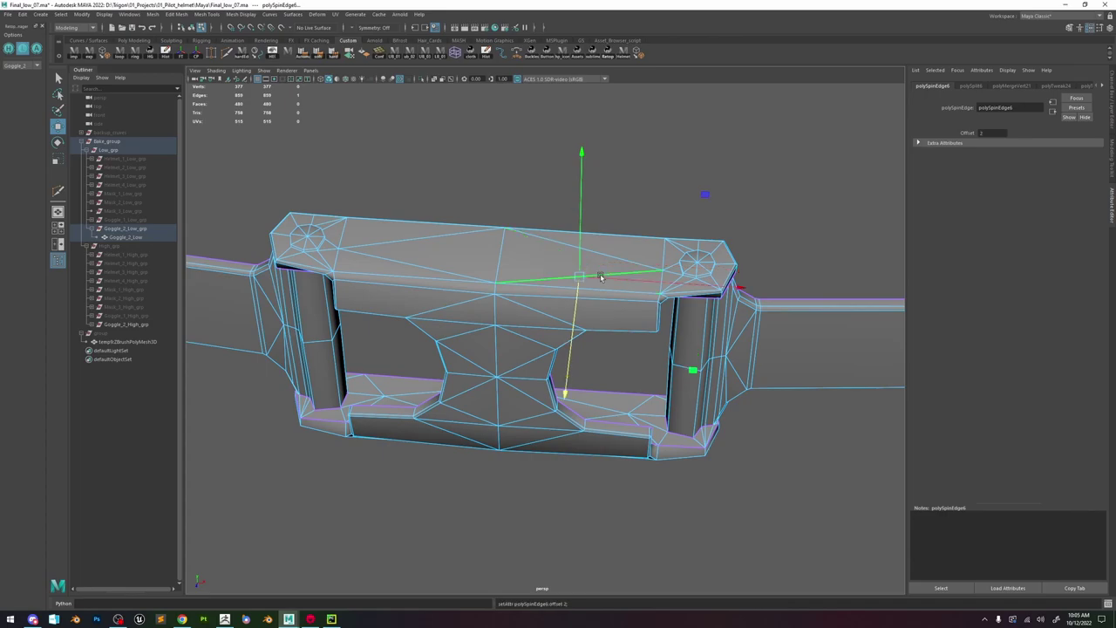
scroll(586, 269, down, 8)
right_drag(586, 269, 610, 250)
click(609, 250)
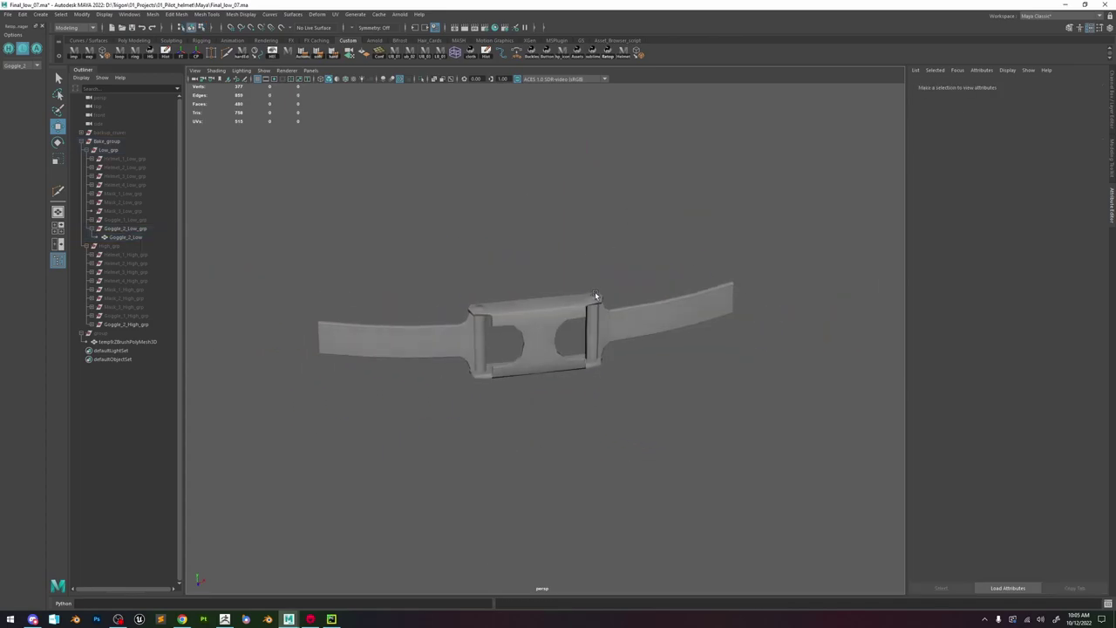
- Examine the low-poly goggle buckle and its straps from several angles
click(118, 619)
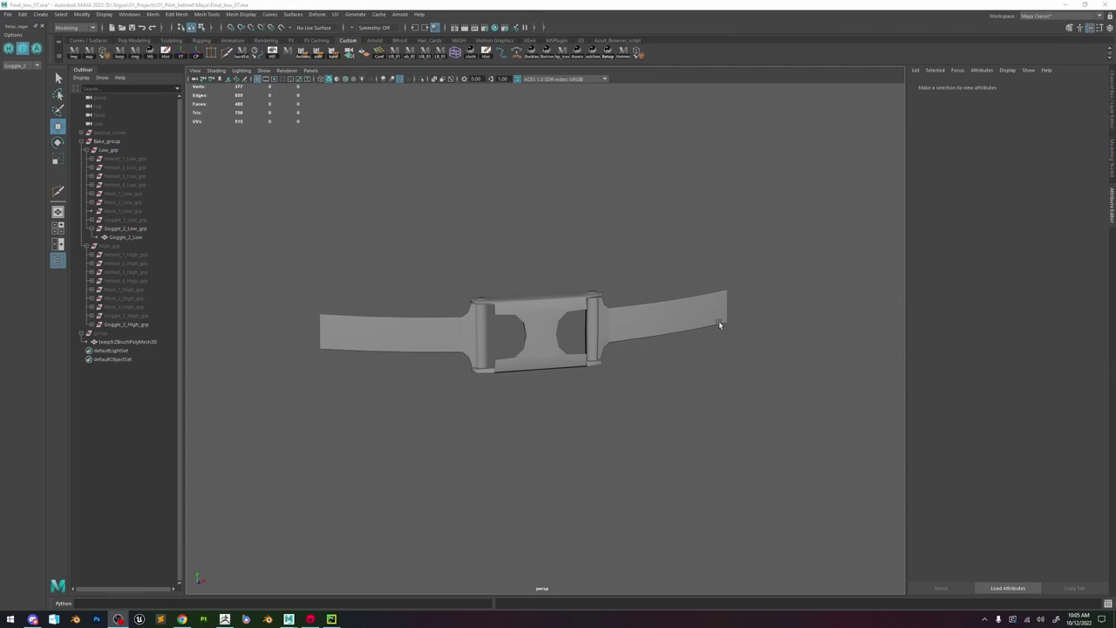
click(555, 307)
alt+drag(555, 307, 525, 324)
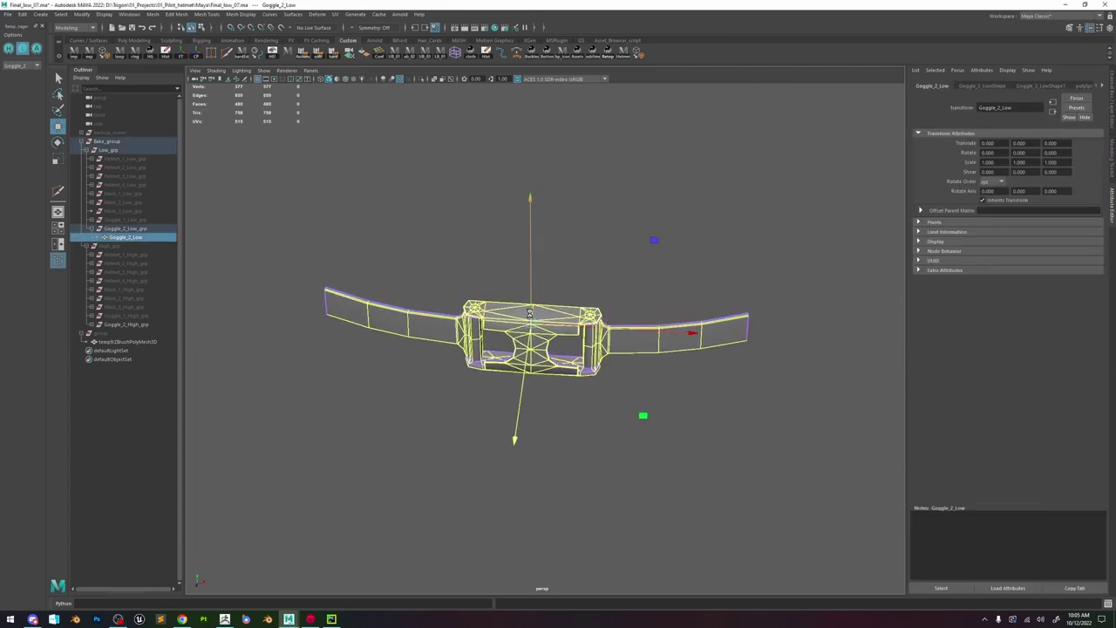
alt+drag(666, 402, 613, 314)
click(688, 244)
alt+drag(688, 244, 616, 311)
scroll(588, 220, down, 5)
scroll(616, 311, up, 5)
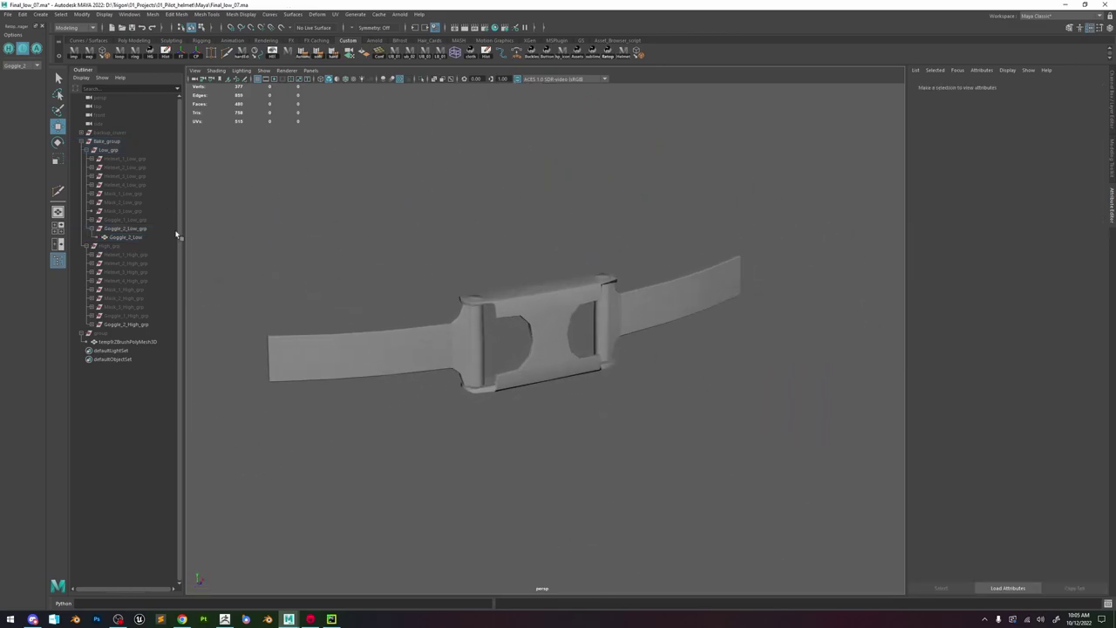
- Show the high-poly goggle parts and select their mesh around the small oval ring beside the lens
click(9, 49)
scroll(491, 337, down, 5)
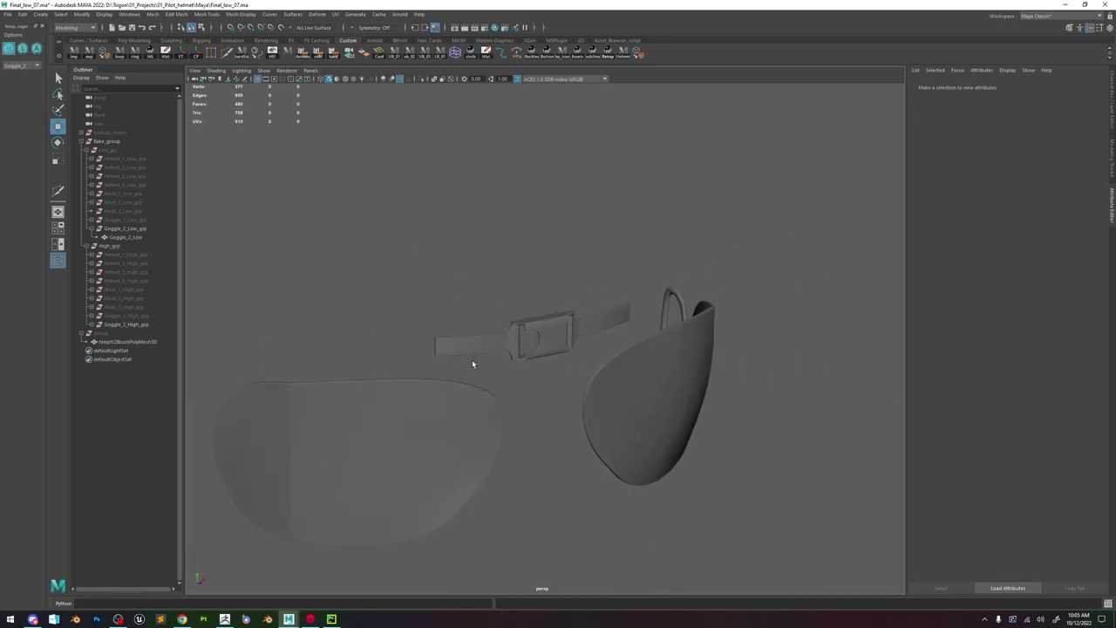
click(462, 396)
alt+middle_drag(486, 387, 611, 314)
alt+drag(610, 313, 698, 301)
alt+middle_drag(370, 347, 527, 319)
scroll(461, 299, up, 5)
click(460, 298)
click(470, 289)
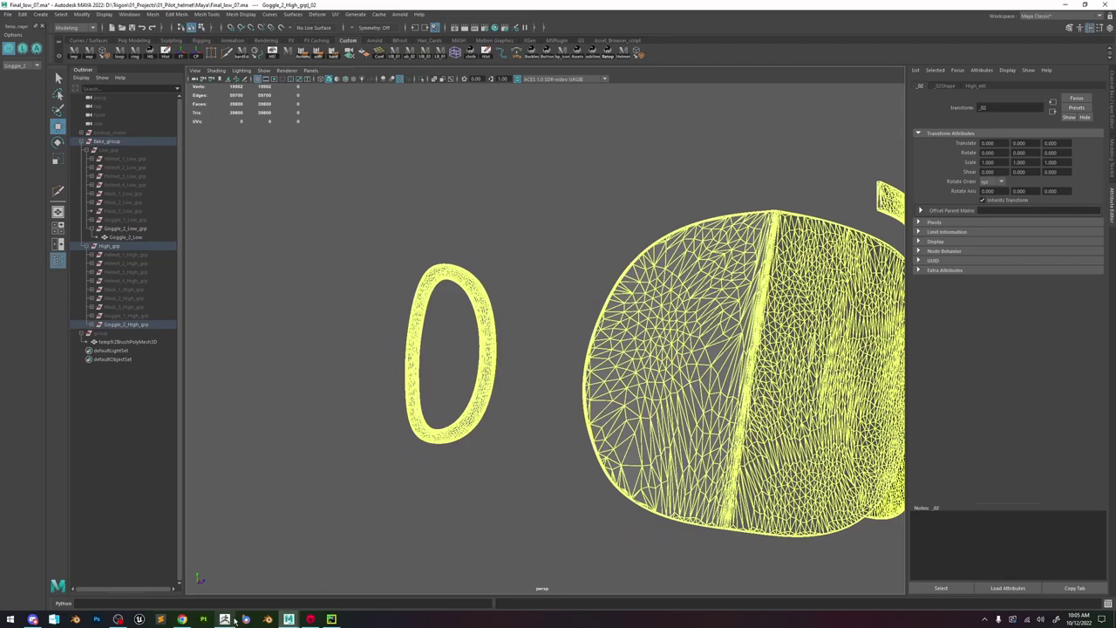
- Switch to ZBrush and examine the oval ring's topology with polyframe lines shown, returning to Maya at the end
click(231, 620)
right_drag(476, 416, 542, 398)
ctrl+right_drag(376, 396, 447, 426)
key(shift+f)
mouse_move(390, 390)
ctrl+right_down()
mouse_move(393, 370)
mouse_move(385, 401)
ctrl+right_up()
key(alt+Tab)
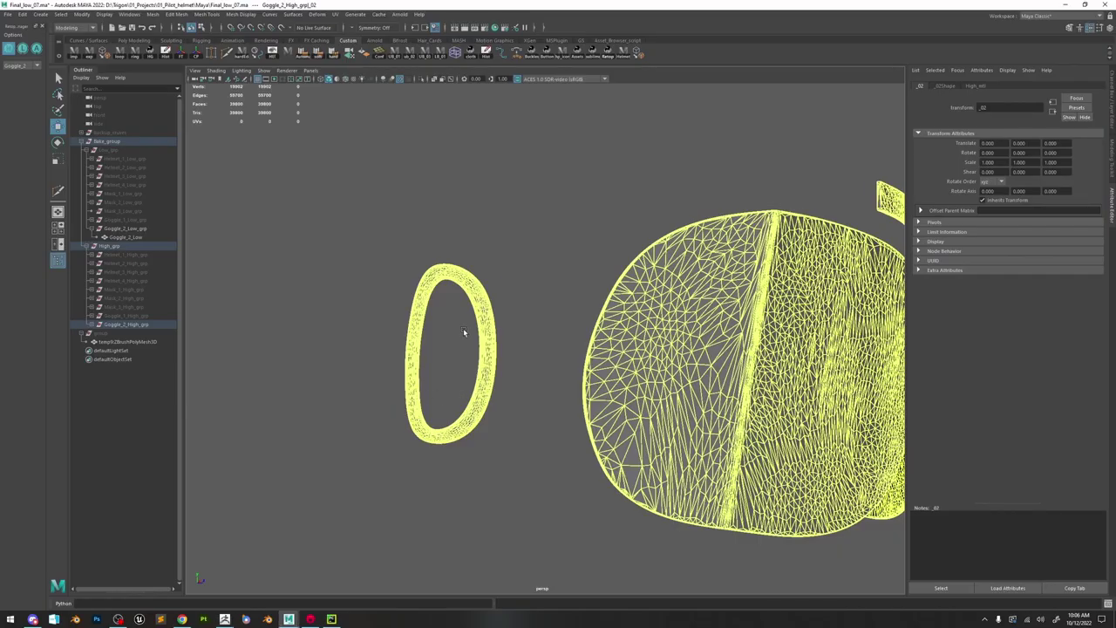
- Deselect the high-poly goggles, switch to ZBrush, and copy the Goggles_02_High subtool into the PolyMesh3D tool
alt+drag(463, 331, 489, 324)
click(508, 291)
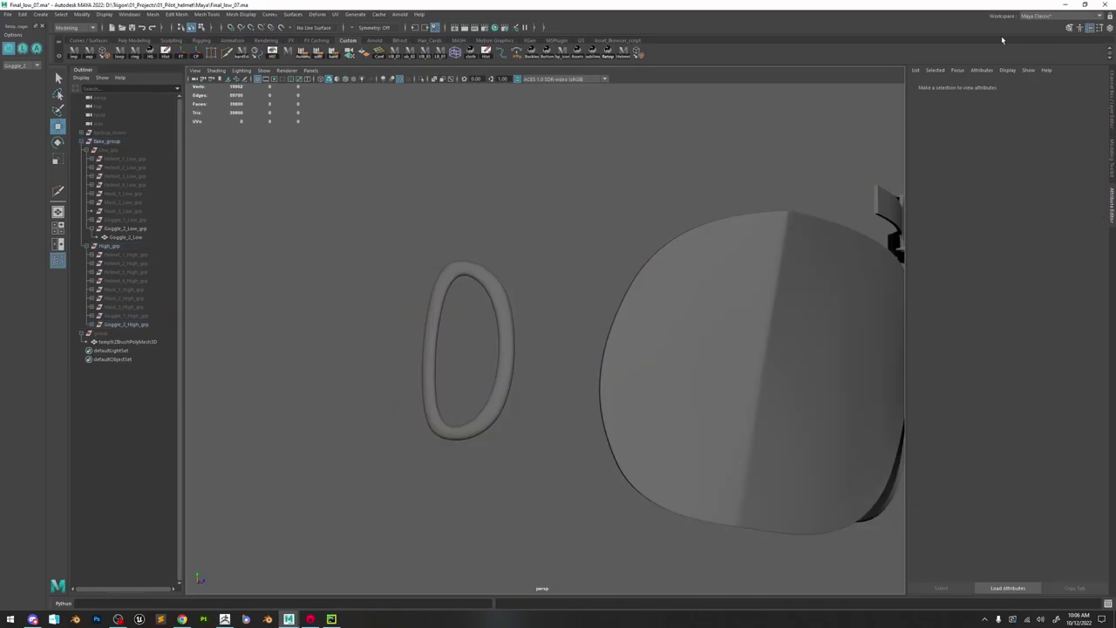
click(1063, 6)
alt+right_drag(389, 347, 482, 276)
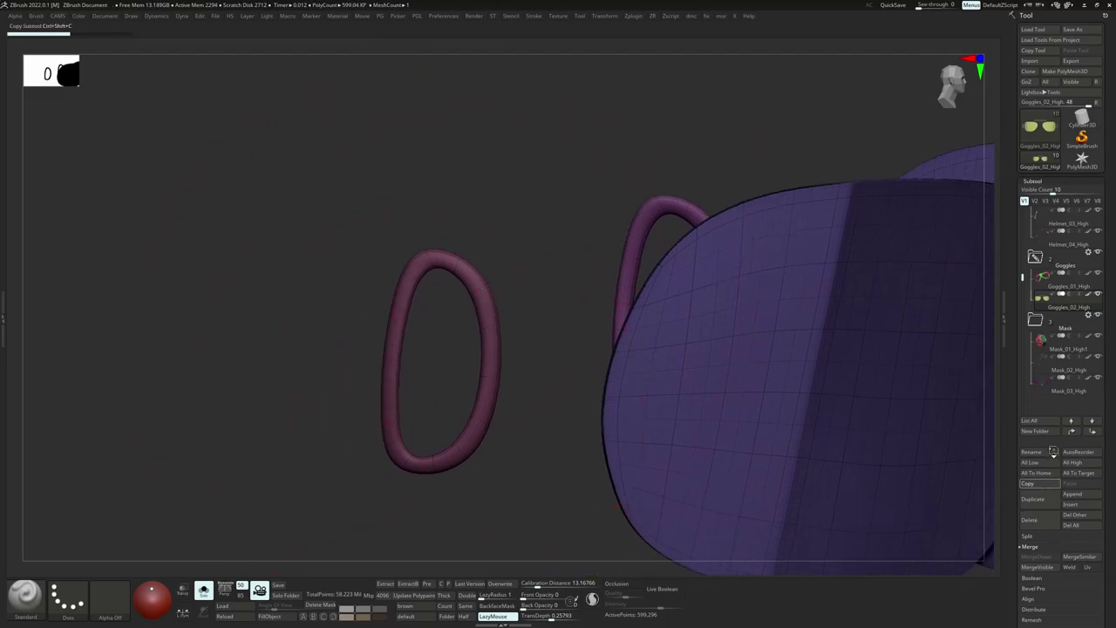
click(1082, 158)
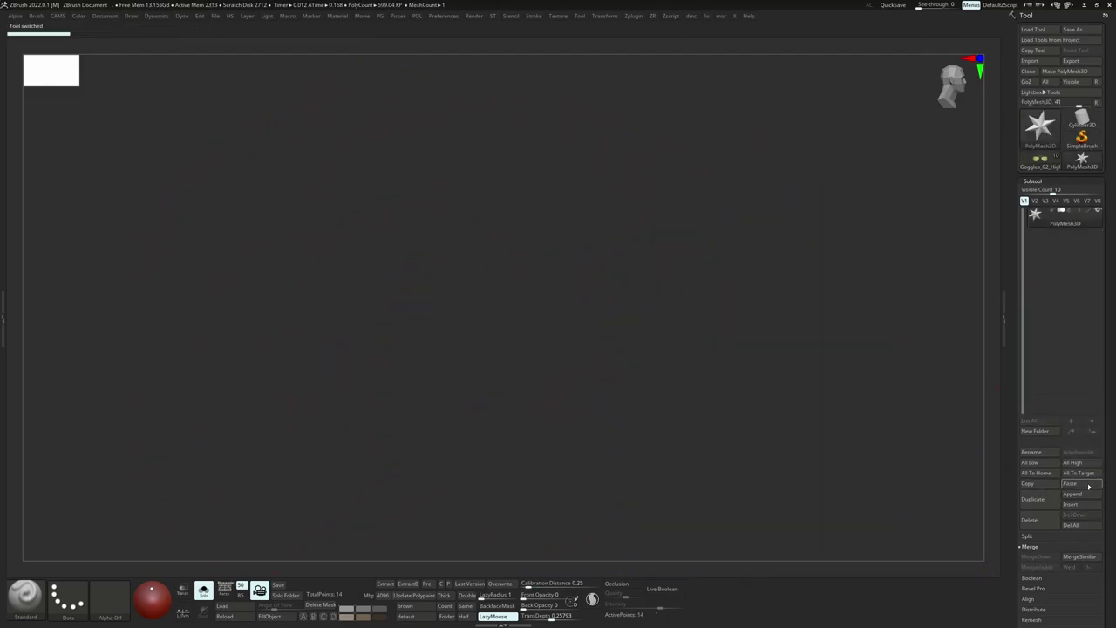
click(1081, 494)
click(1080, 484)
- Hide the lenses and buckle on the pasted goggles subtool and delete the hidden geometry, keeping only the two oval rings
right_drag(697, 369, 498, 250)
ctrl+shift+click(483, 246)
ctrl+shift+click(482, 254)
ctrl+shift+click(575, 185)
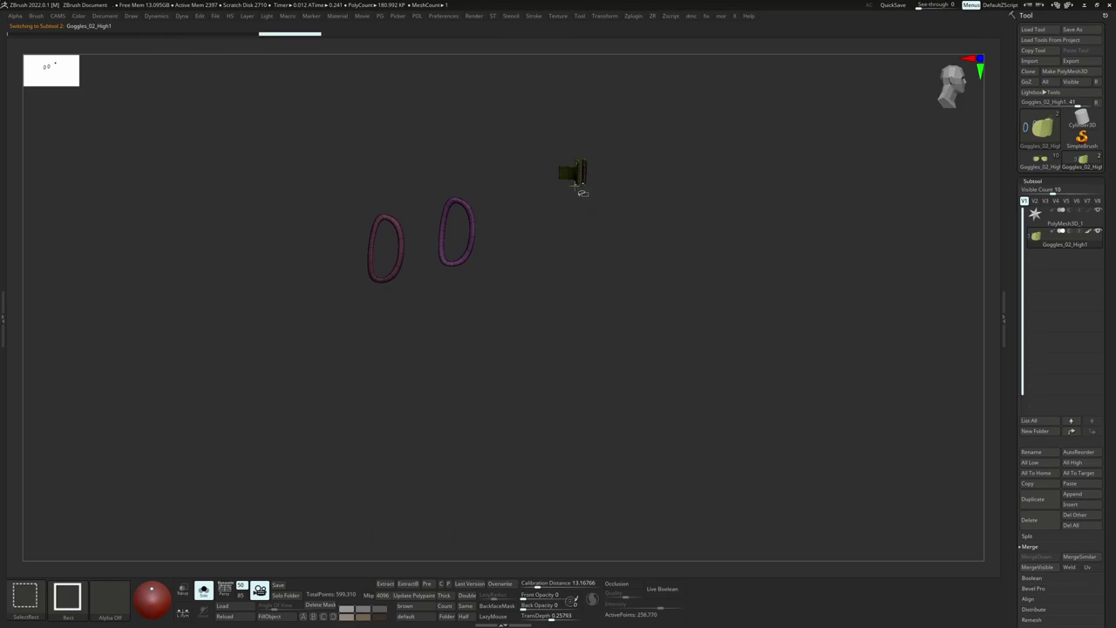
ctrl+alt+shift+drag(566, 175, 559, 179)
ctrl+shift+drag(584, 249, 600, 235)
key(f)
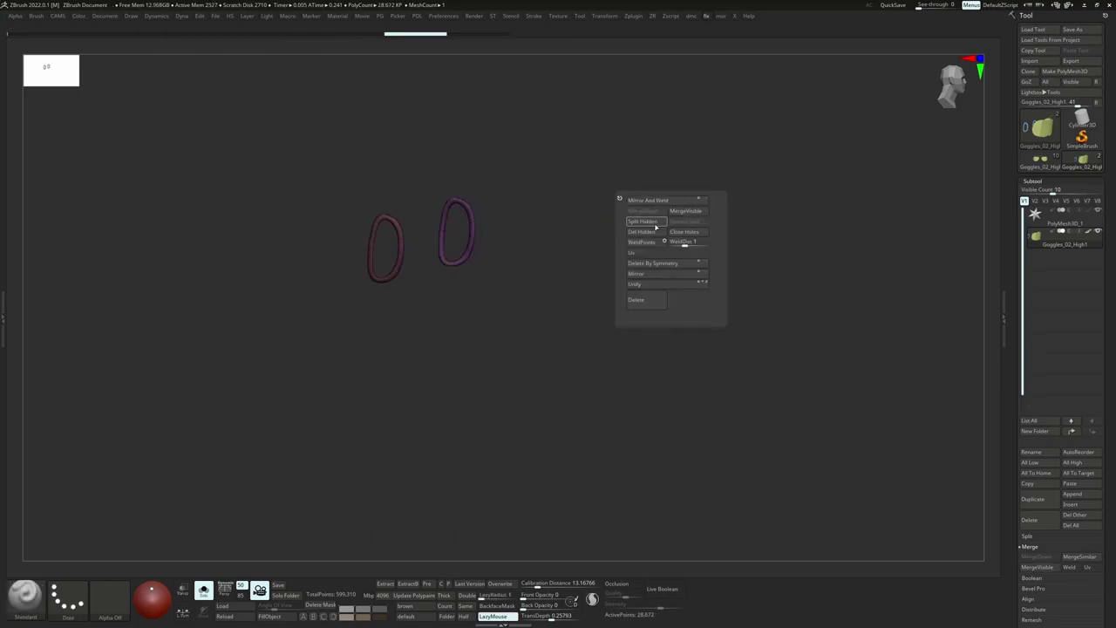
click(657, 233)
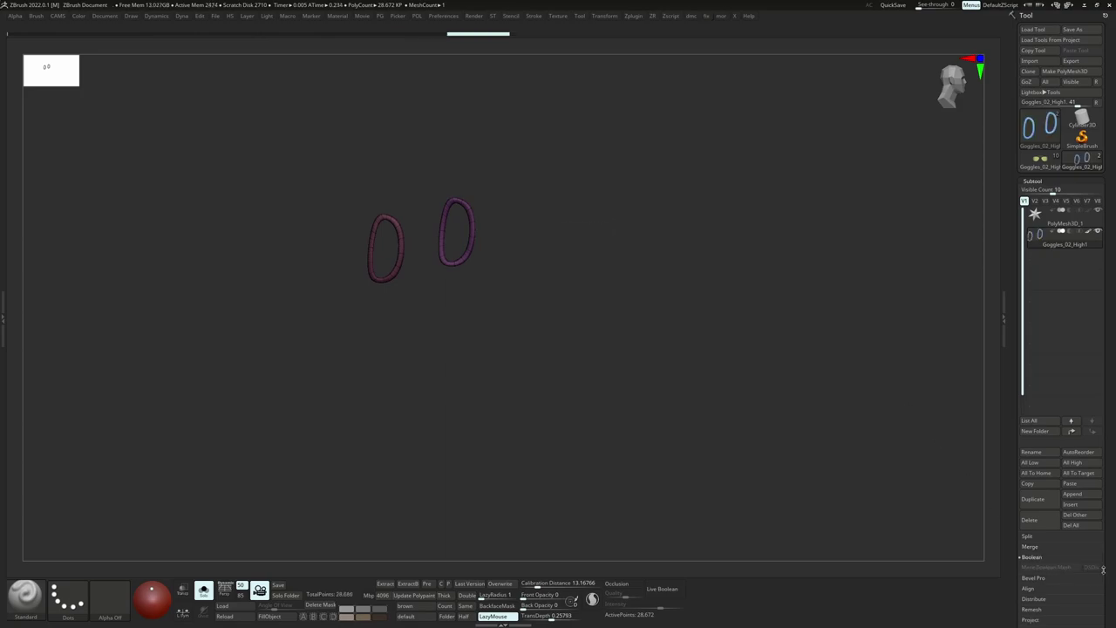
- Reconstruct the lower subdivision levels of the two isolated rings
click(1081, 577)
click(1035, 480)
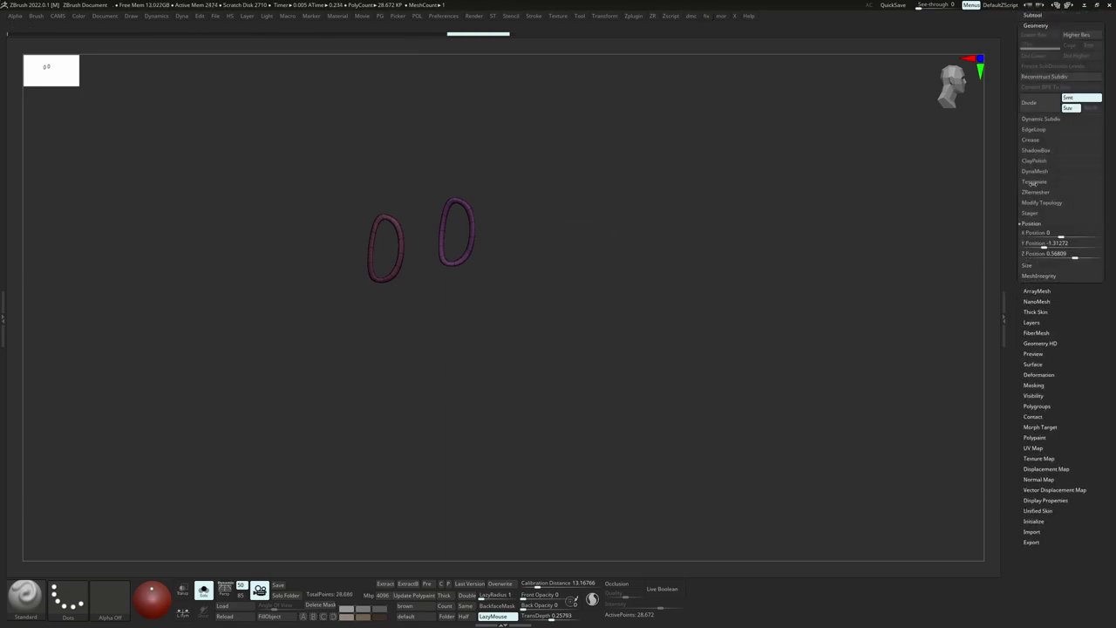
click(1043, 76)
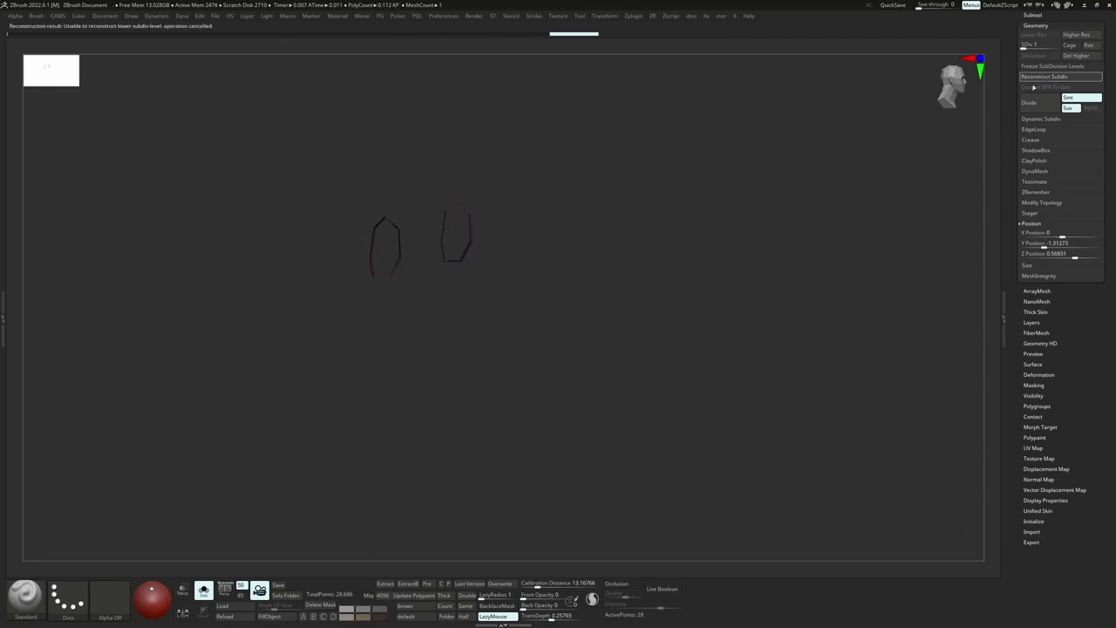
ctrl+right_drag(410, 257, 397, 242)
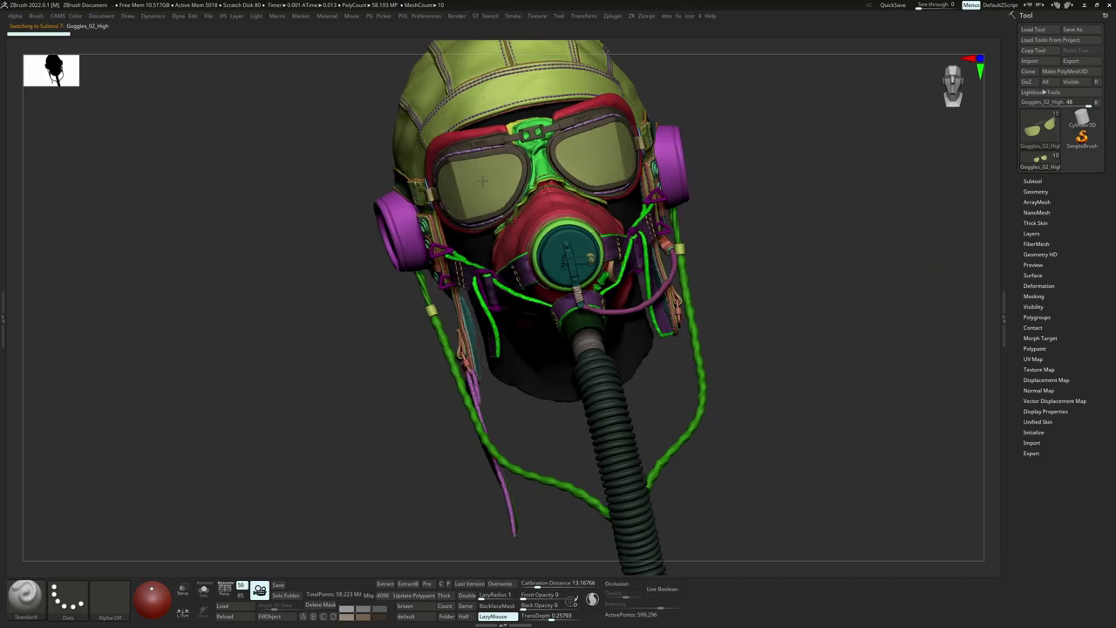
- Solo the Goggles_02_High subtool of the full helmet model and copy it
key(alt+s)
right_drag(484, 179, 950, 244)
click(1028, 180)
click(1050, 453)
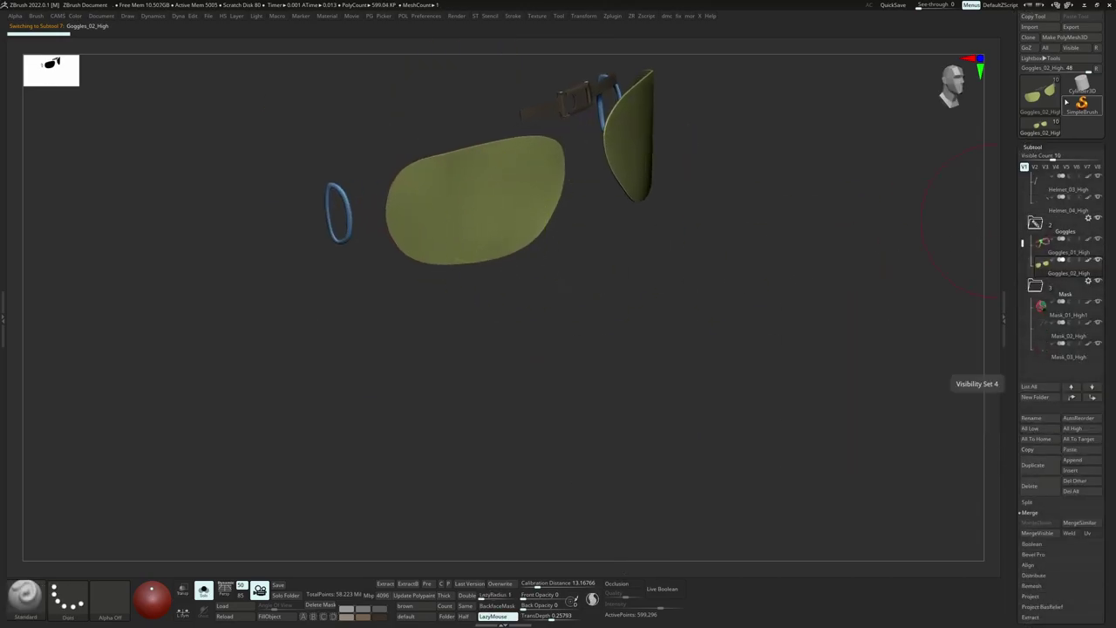
- Make Cylinder3D the active tool and paste the copied goggles subtool into it
click(1081, 102)
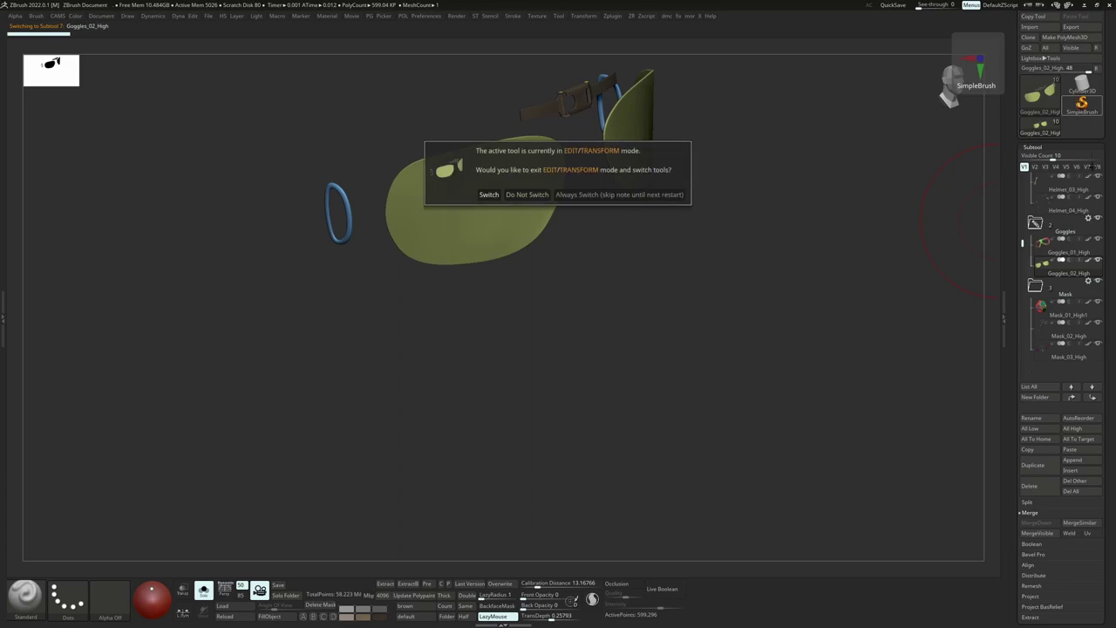
click(539, 197)
click(1082, 84)
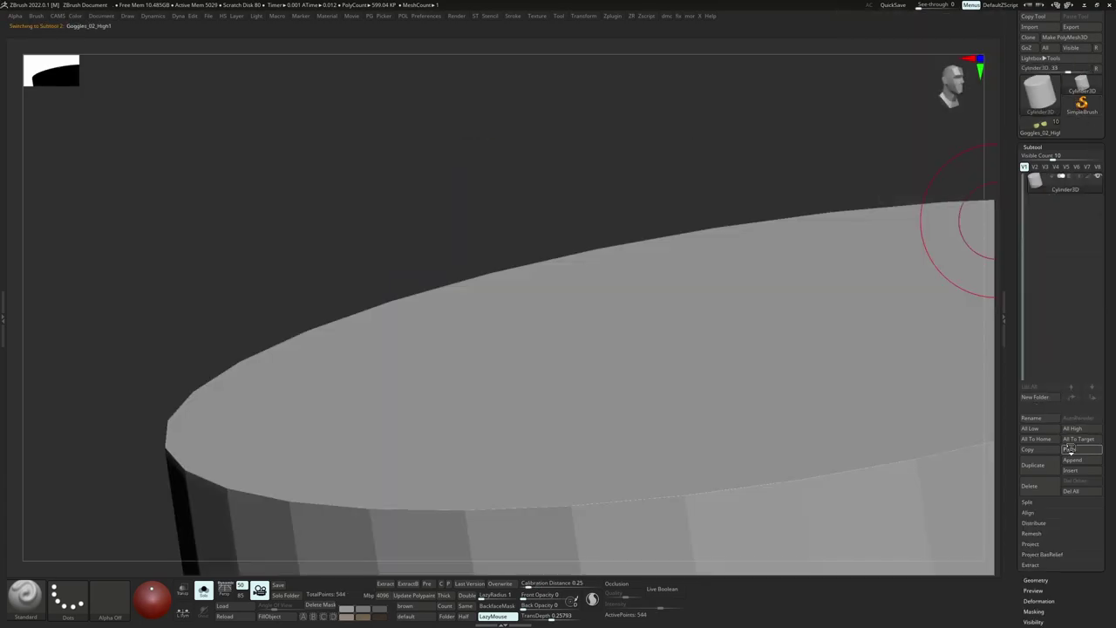
click(1070, 449)
- Hide everything except the two oval rings in the pasted subtool and delete the hidden geometry
ctrl+right_drag(525, 230, 535, 183)
ctrl+alt+shift+drag(576, 117, 452, 290)
right_drag(475, 235, 498, 212)
key(f)
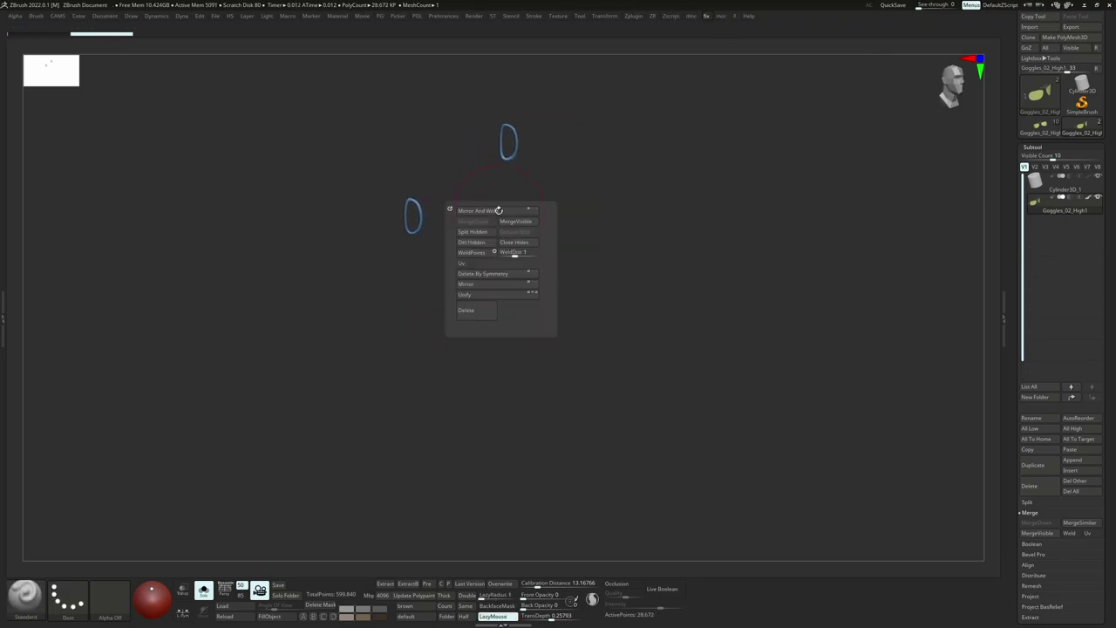
click(475, 242)
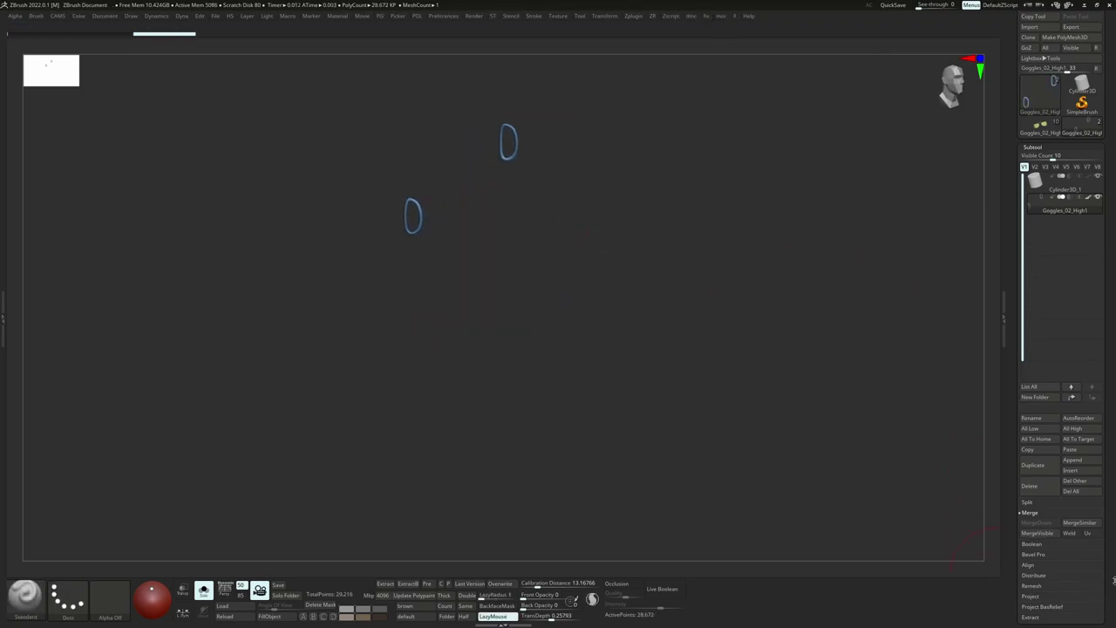
- Reconstruct lower subdivision levels for the rings and display their polyframe
drag(1114, 580, 1112, 475)
click(1041, 527)
key(shift+f)
mouse_move(429, 210)
ctrl+right_down()
mouse_move(467, 293)
mouse_move(571, 362)
ctrl+right_up()
click(1051, 103)
click(1061, 105)
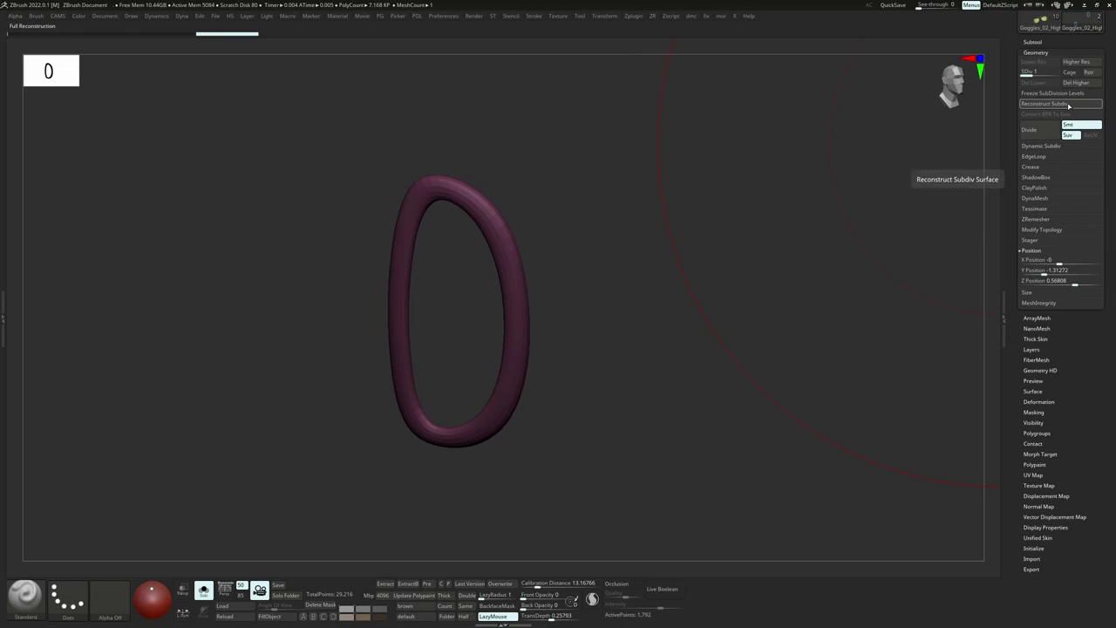
- Assign the rings a single polygroup and reconstruct further subdivision levels to get a coarser mesh
key(shift+f)
key(shift+f)
ctrl+right_drag(618, 317, 548, 195)
key(ctrl+w)
ctrl+right_drag(422, 202, 816, 158)
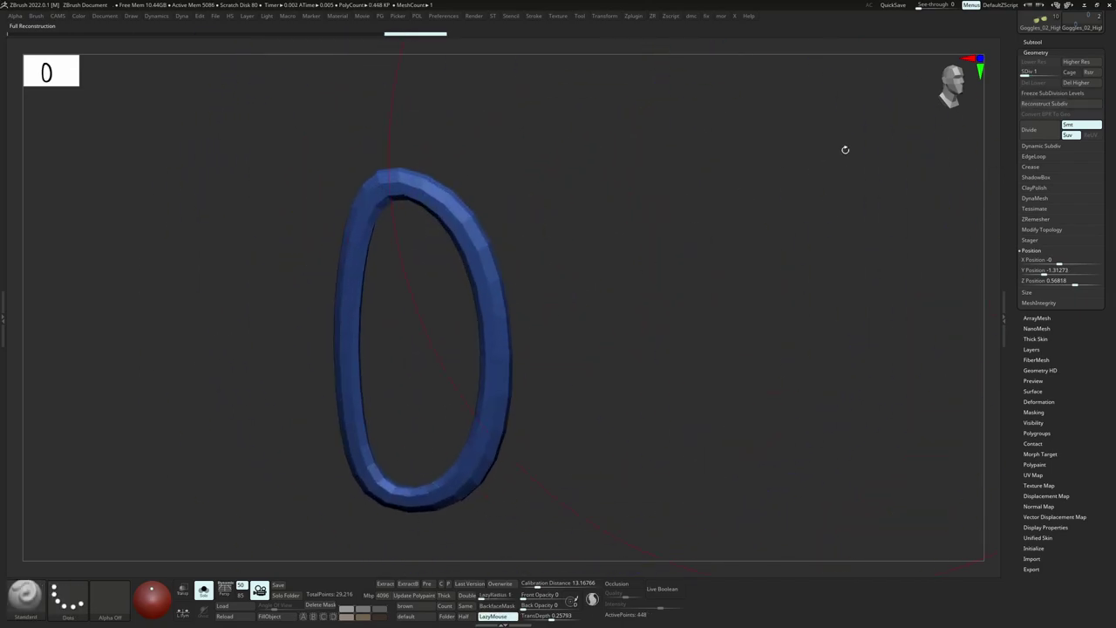
click(1042, 105)
drag(646, 201, 448, 201)
ctrl+right_drag(478, 252, 462, 228)
ctrl+right_drag(510, 259, 451, 160)
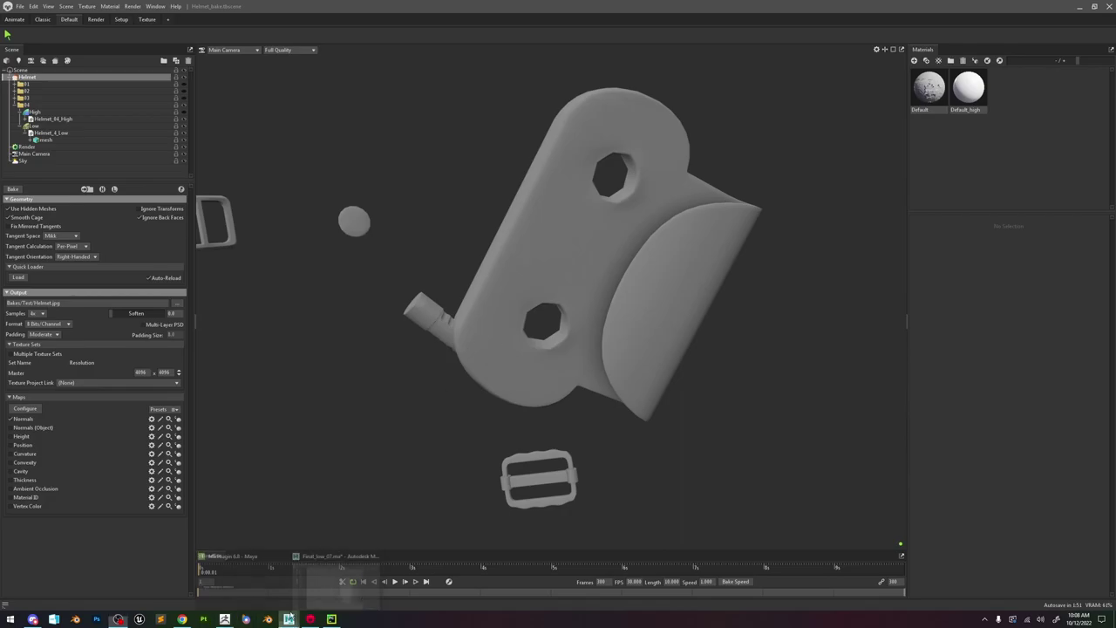
- Switch to Maya, bring in the reduced rings, and isolate the temp:ZBrushPolyMesh3D mesh in the viewport
click(288, 618)
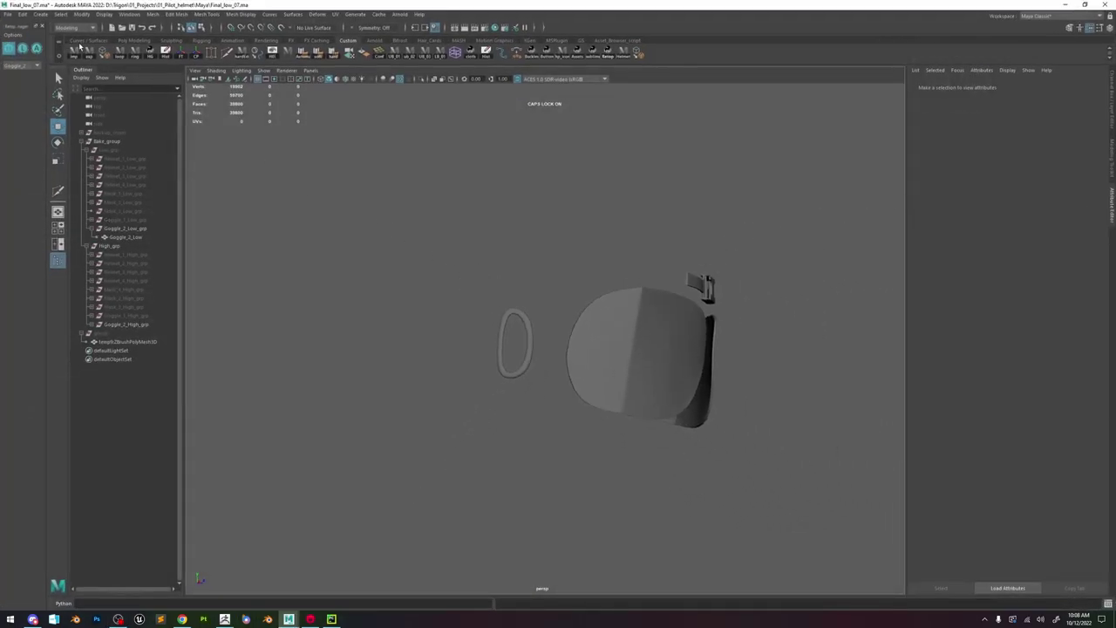
click(138, 351)
alt+right_drag(488, 299, 559, 308)
alt+drag(559, 309, 685, 245)
alt+drag(453, 221, 595, 191)
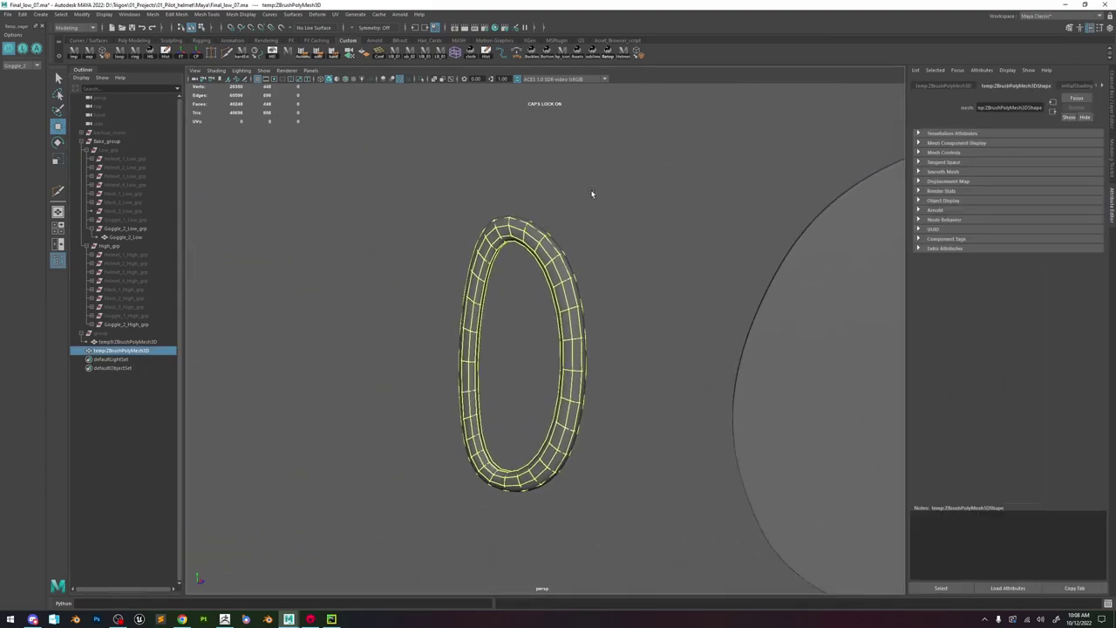
click(422, 80)
- Select the vertices of one of the two isolated rings and delete that ring, keeping a single ring
right_drag(505, 246, 506, 290)
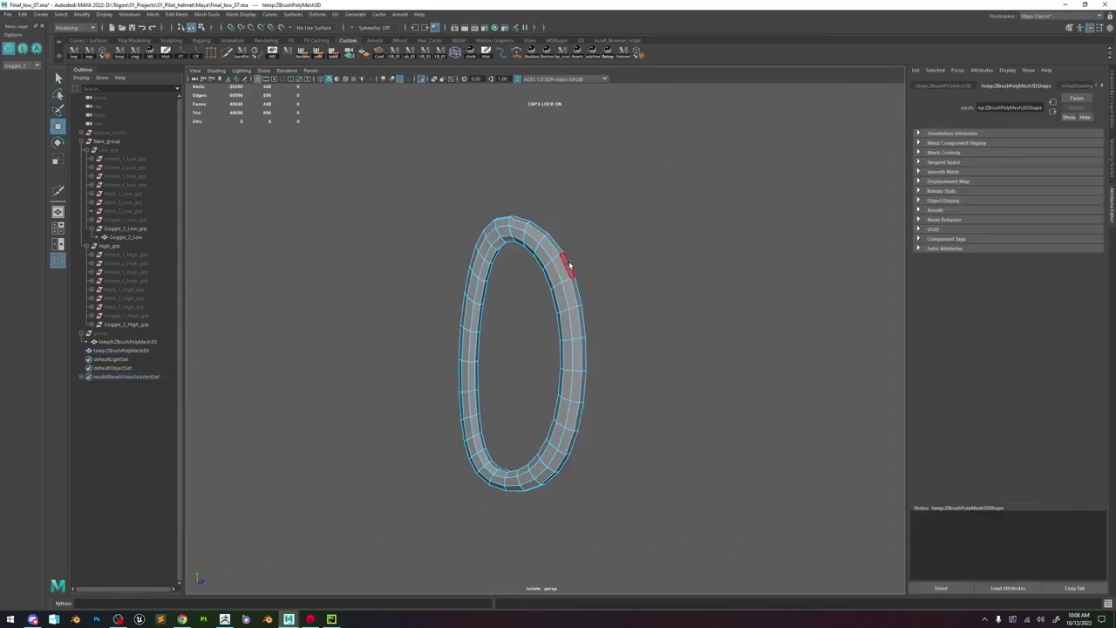
click(569, 268)
key(f)
alt+right_drag(596, 274, 490, 321)
alt+drag(490, 321, 743, 334)
click(764, 247)
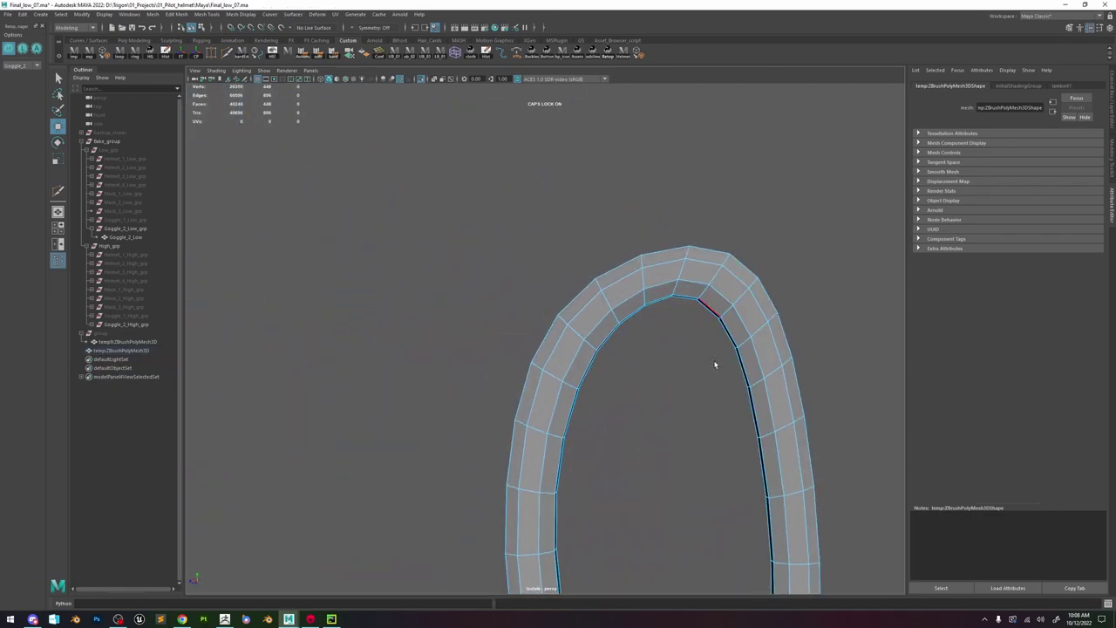
alt+right_drag(712, 356, 476, 219)
alt+drag(476, 219, 628, 321)
click(545, 341)
right_drag(539, 327, 479, 331)
drag(802, 294, 701, 410)
key(ctrl+h)
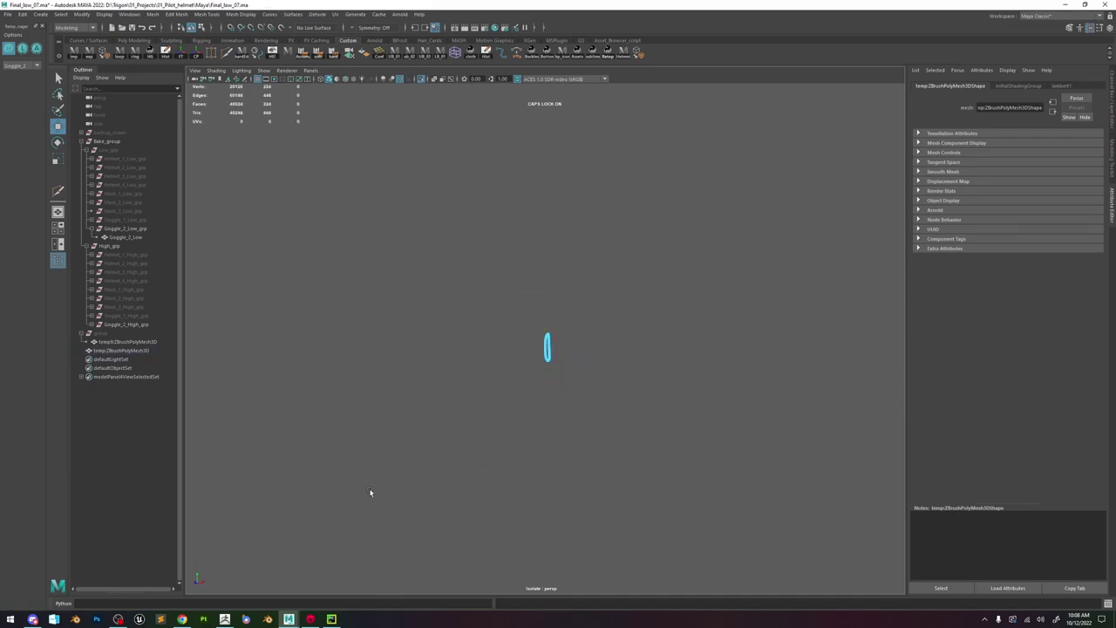
- Switch to ZBrush and try to split the two rings into separate parts
key(alt+Tab)
shift+drag(553, 333, 570, 270)
key(1)
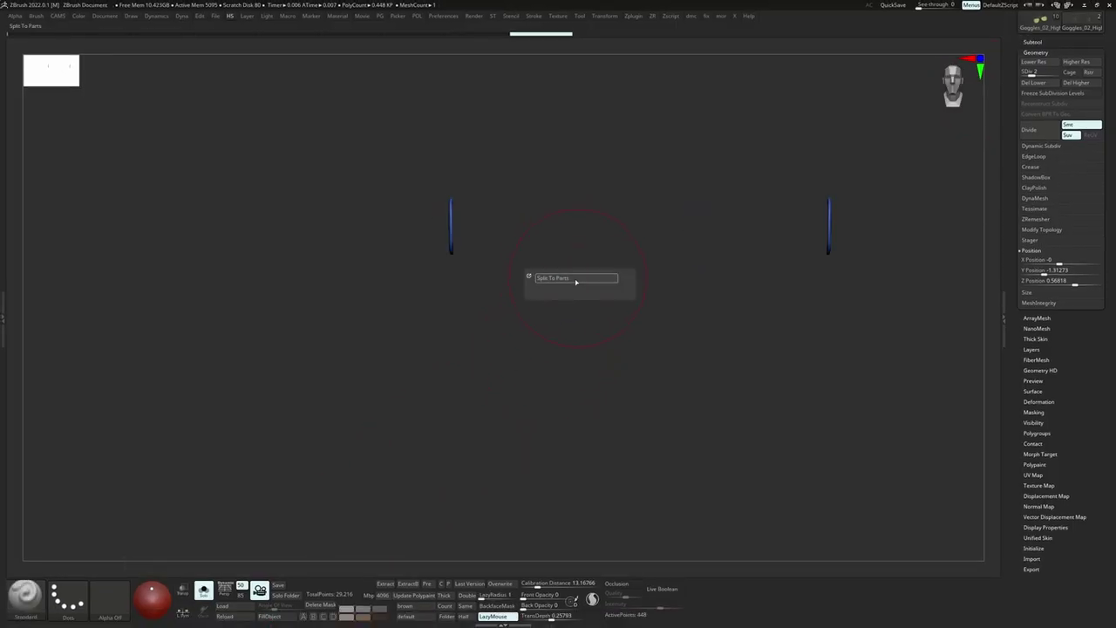
key(2)
click(558, 279)
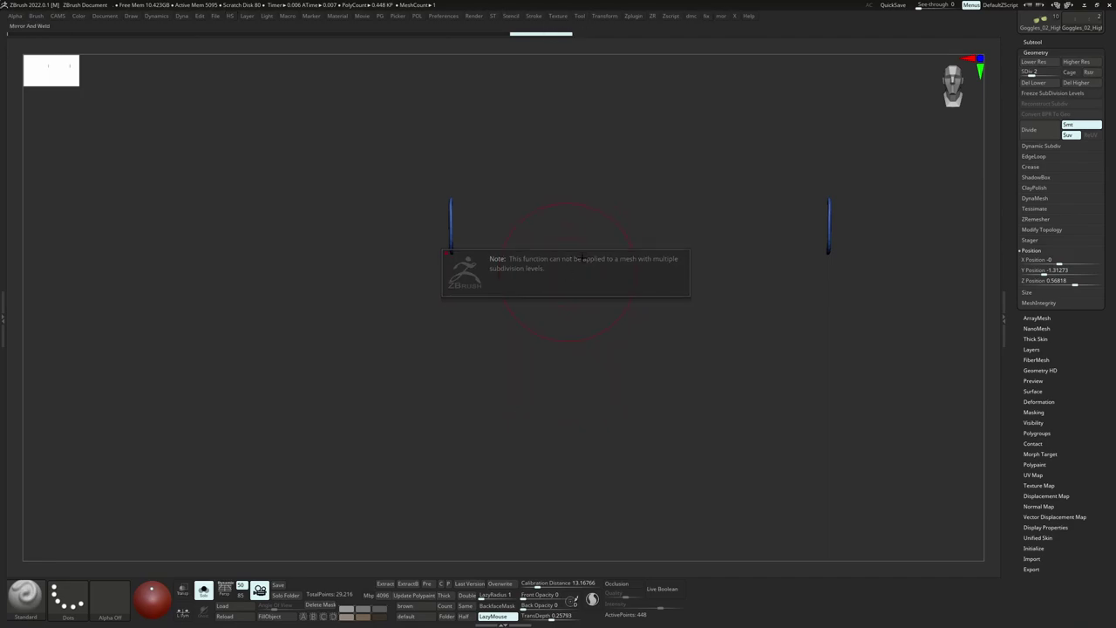
click(1049, 83)
key(space)
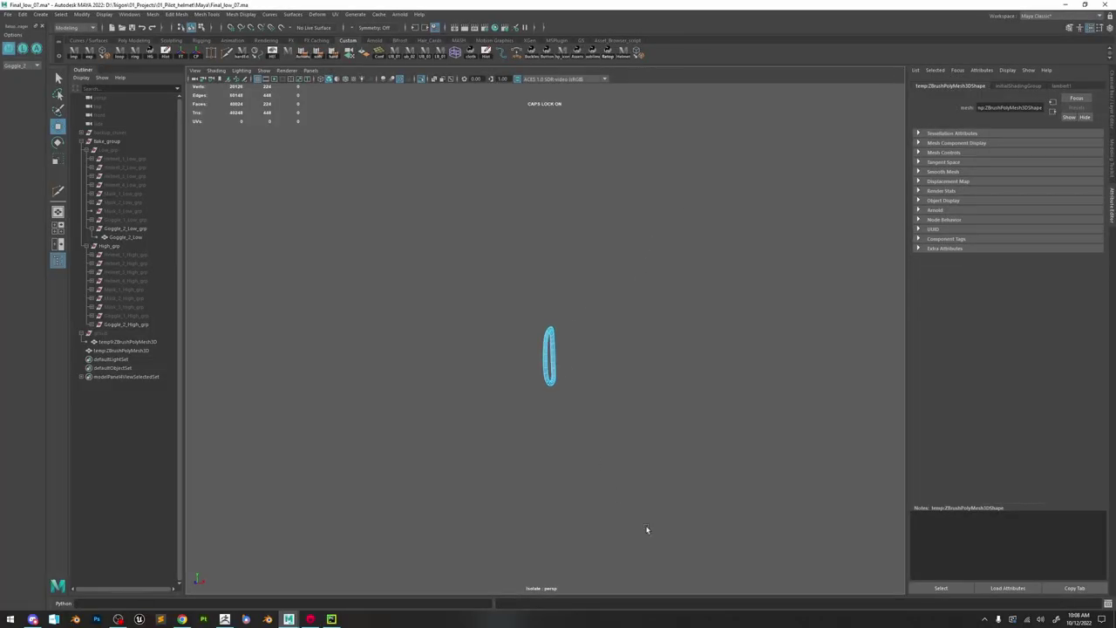
- In Maya, select an edge loop running around the isolated ring and bring the rest of the scene back into view
scroll(614, 494, up, 6)
right_click(654, 299)
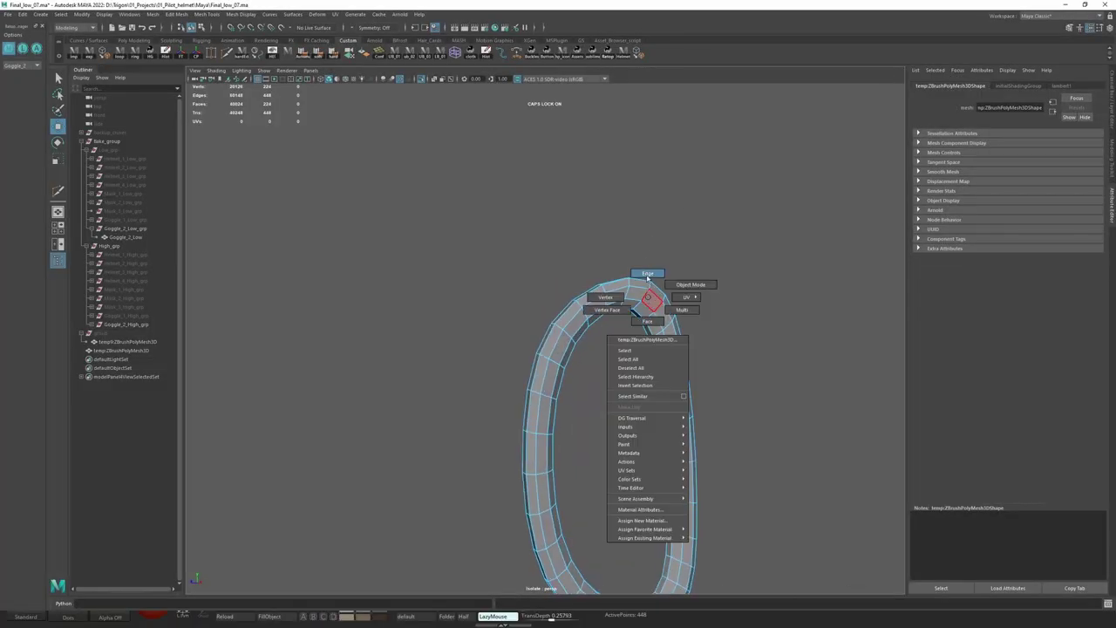
click(628, 294)
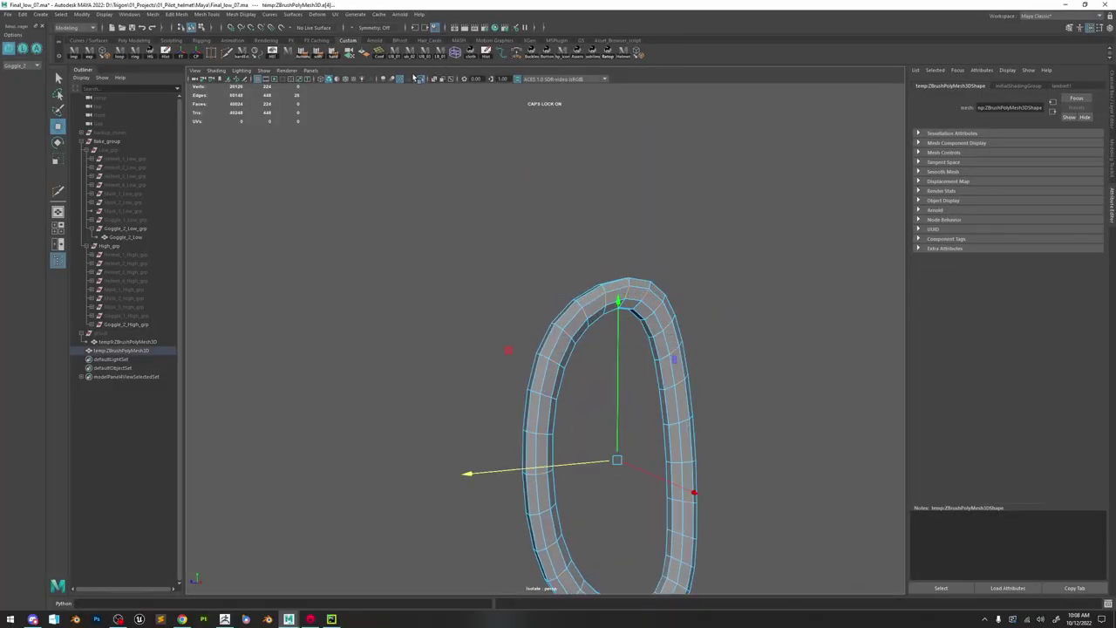
click(419, 79)
scroll(588, 305, down, 6)
alt+drag(577, 307, 715, 298)
scroll(734, 382, up, 4)
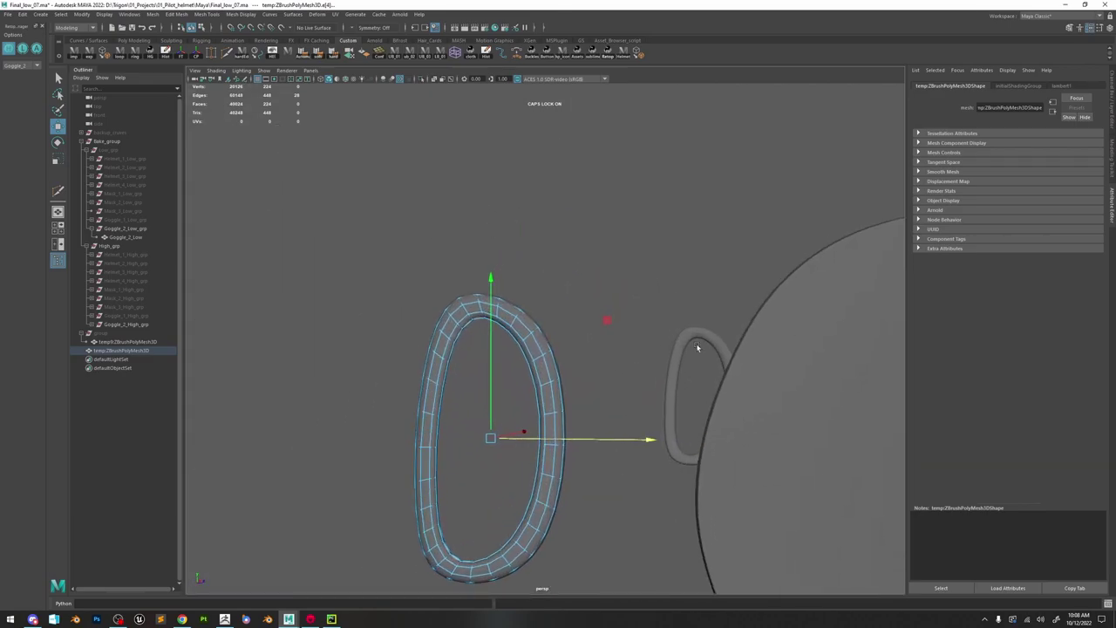
- Show Goggle_1_Low_grp and examine how the ring sits inside the goggle buckle
click(127, 219)
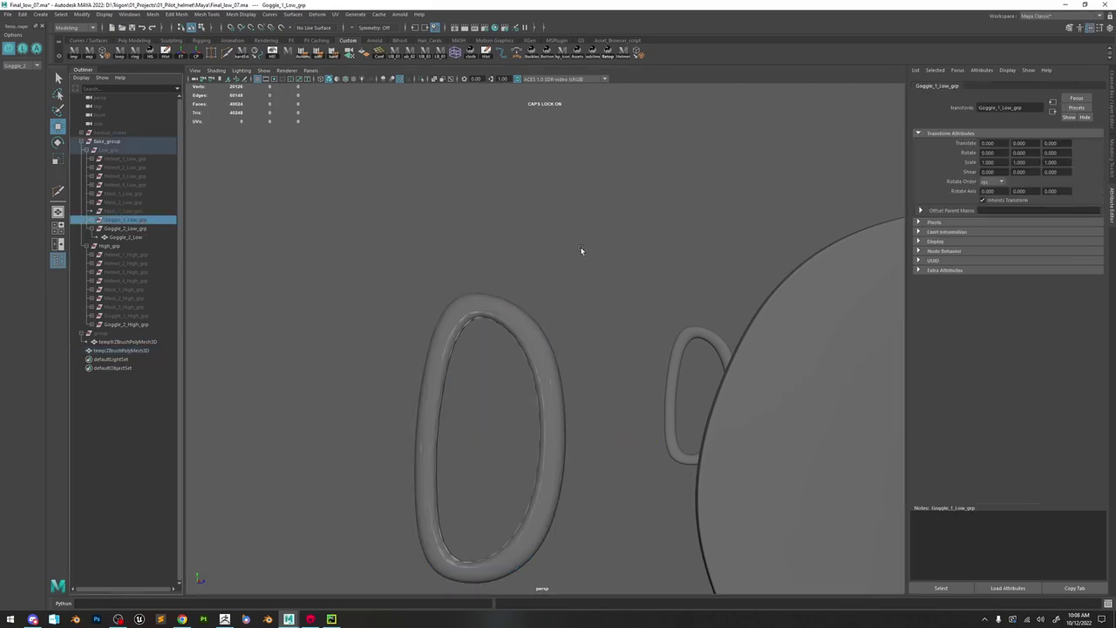
key(f)
click(456, 291)
alt+drag(511, 320, 498, 322)
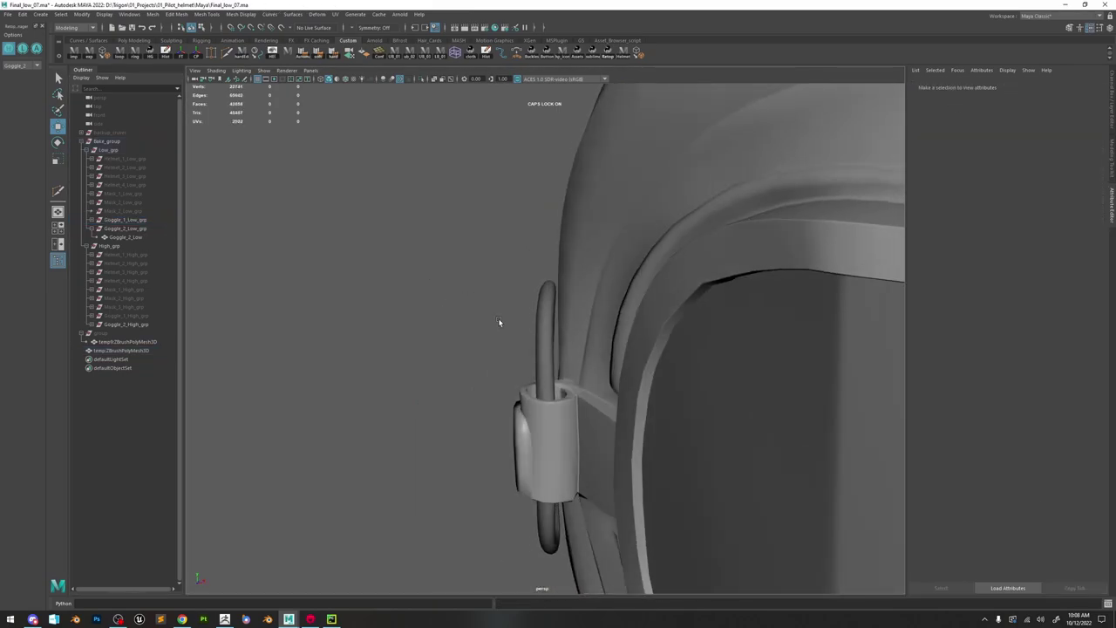
scroll(558, 323, down, 5)
alt+drag(615, 323, 833, 420)
scroll(498, 330, down, 5)
scroll(832, 420, up, 5)
- Undo the display of Goggle_1_Low_grp and the selection changes made for the check
key(ctrl+z)
key(ctrl+z)
key(ctrl+z)
key(ctrl+z)
key(ctrl+z)
- Remove the selected lengthwise edge loop from the low-poly ring, return to object mode, and isolate the ring
alt+drag(583, 314, 647, 328)
shift+right_click(703, 317)
alt+right_drag(647, 327, 740, 292)
alt+drag(729, 305, 675, 320)
right_drag(642, 309, 725, 245)
click(422, 80)
alt+drag(641, 292, 543, 311)
scroll(486, 304, down, 3)
alt+middle_drag(542, 311, 575, 252)
scroll(553, 326, up, 2)
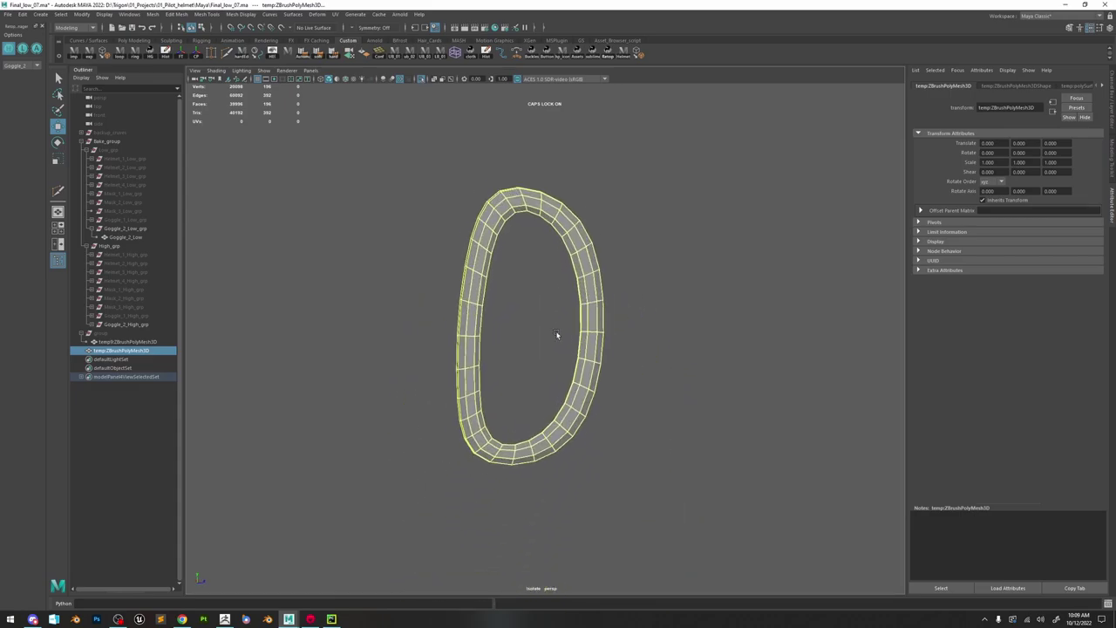
- Remove one more lengthwise edge loop from the isolated ring and return to object mode
alt+drag(595, 246, 588, 247)
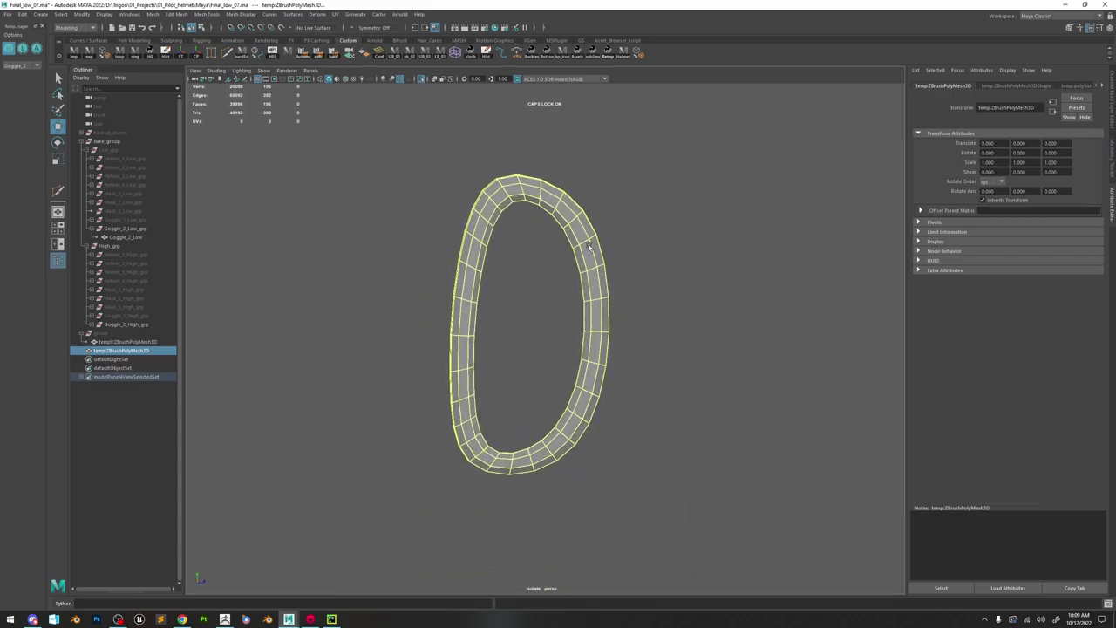
right_drag(588, 248, 573, 228)
click(572, 224)
shift+click(586, 249)
click(557, 207)
shift+double_click(575, 222)
shift+right_drag(576, 221, 613, 195)
alt+drag(608, 242, 469, 244)
right_drag(575, 186, 610, 155)
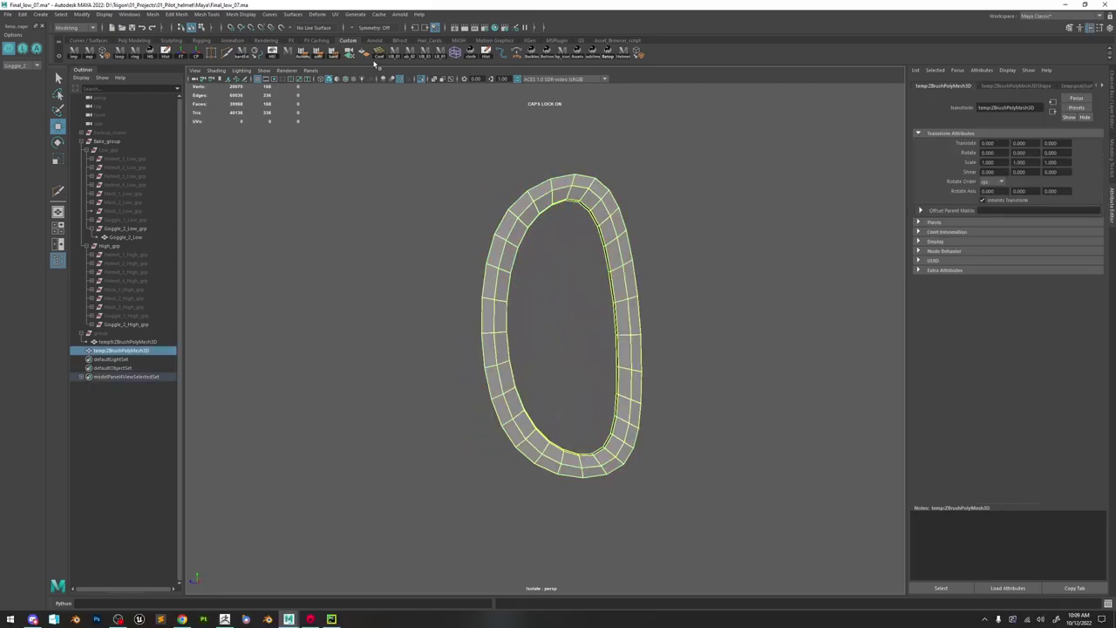
- Make the high-poly ring in Goggle_2_High_grp a live surface and conform the low-poly ring to it
click(424, 80)
alt+drag(601, 240, 772, 246)
scroll(590, 225, up, 1)
click(589, 218)
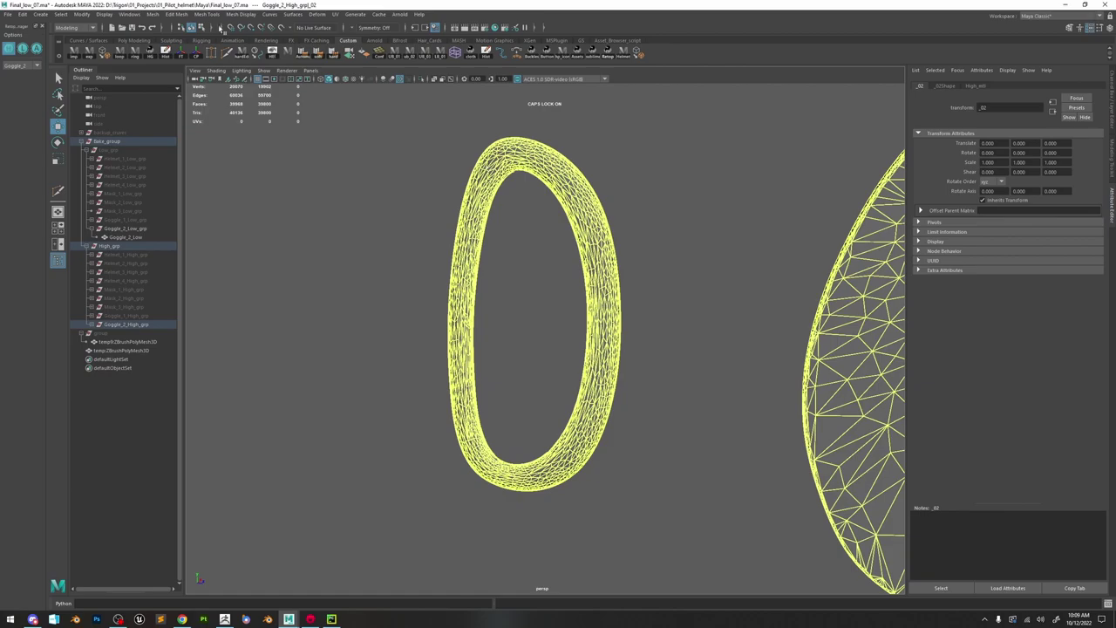
click(282, 28)
click(572, 225)
click(152, 14)
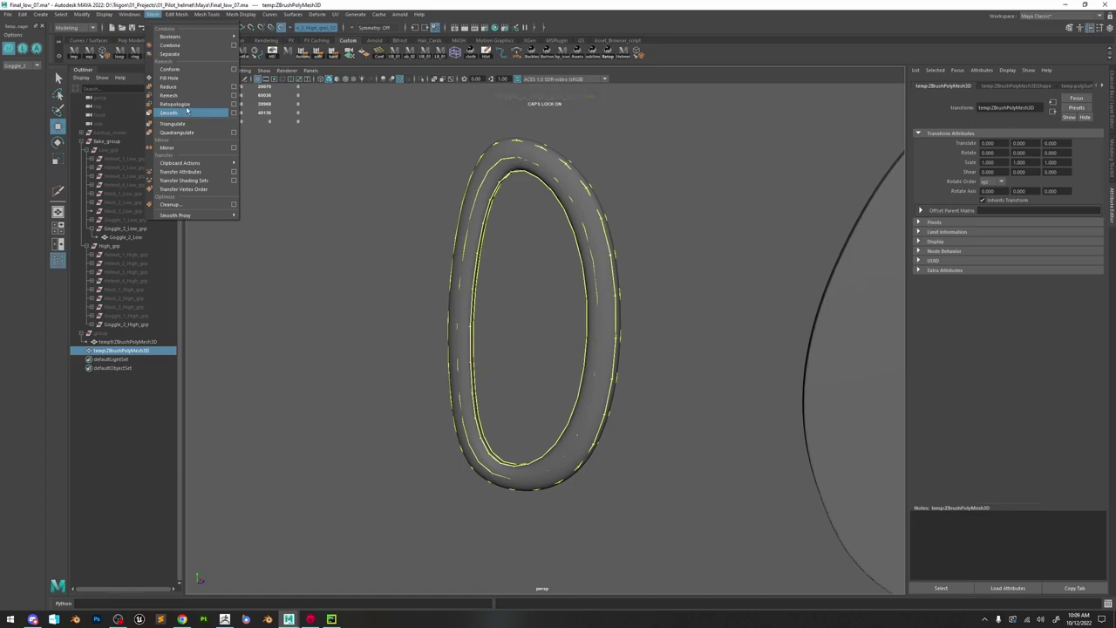
click(175, 69)
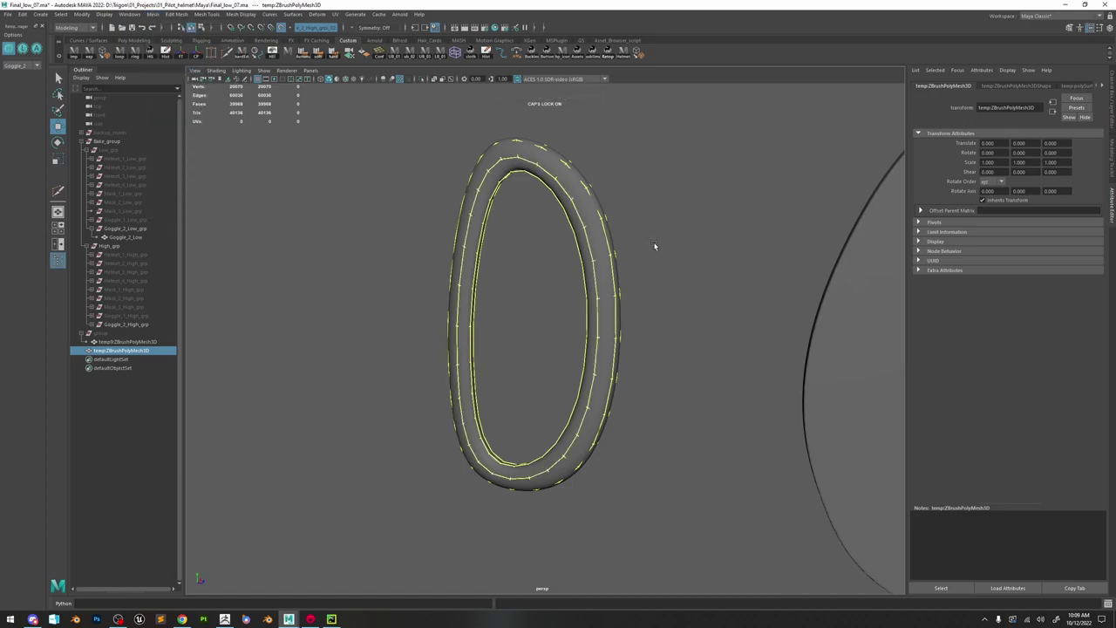
alt+drag(604, 214, 506, 132)
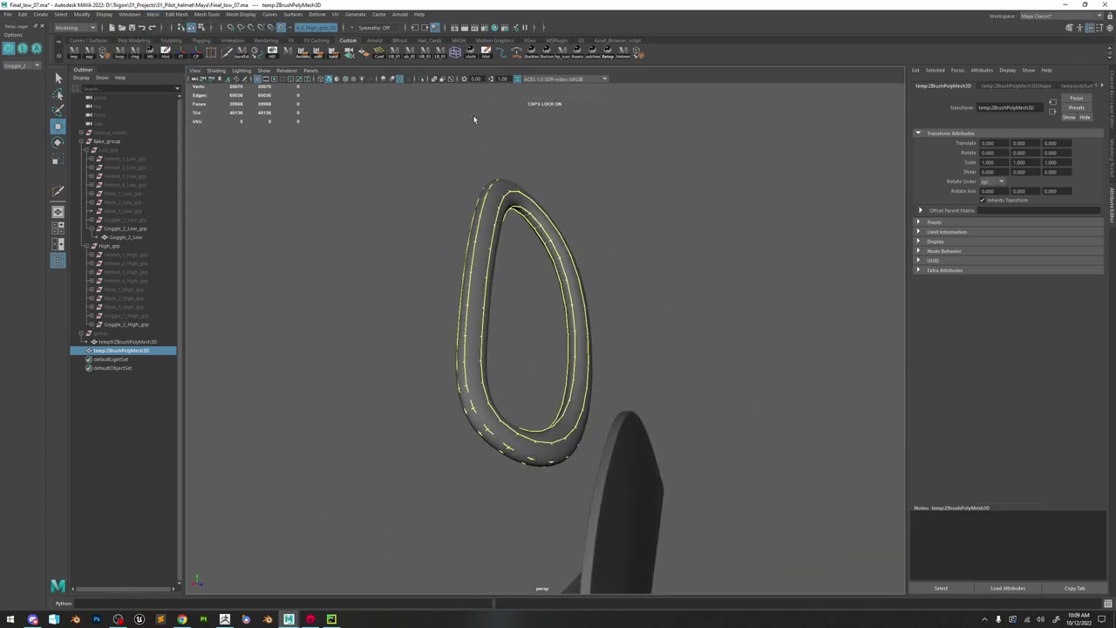
- Isolate the low-poly ring and collapse edges to remove two further lengthwise loops, giving a four-sided cross-section
click(424, 78)
key(F10)
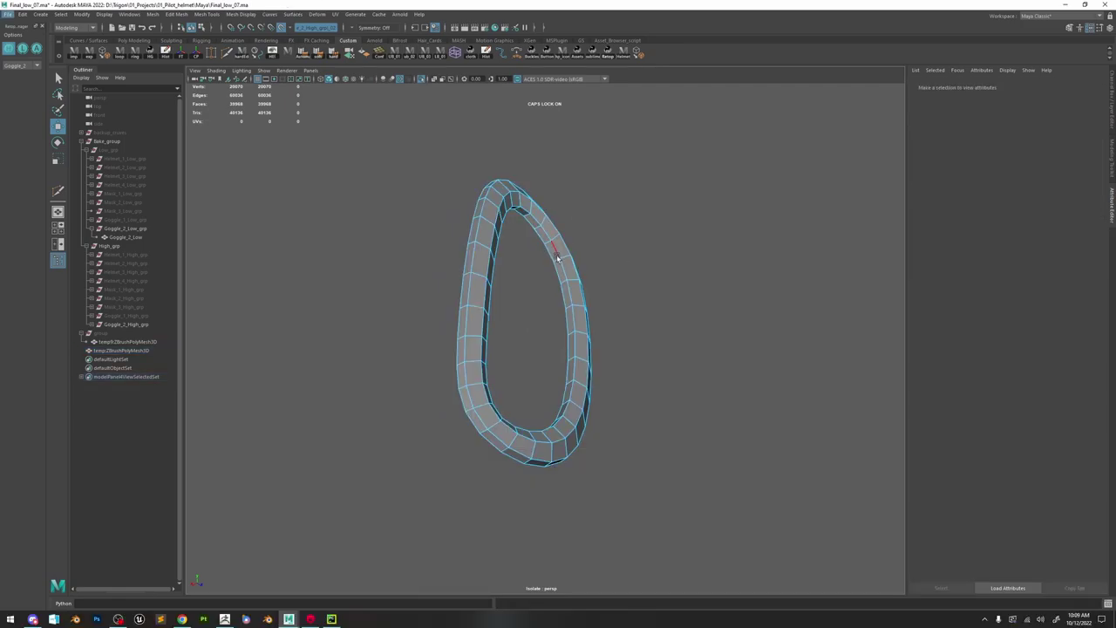
click(558, 261)
alt+drag(566, 283, 611, 263)
ctrl+right_drag(585, 257, 625, 206)
alt+drag(625, 207, 545, 215)
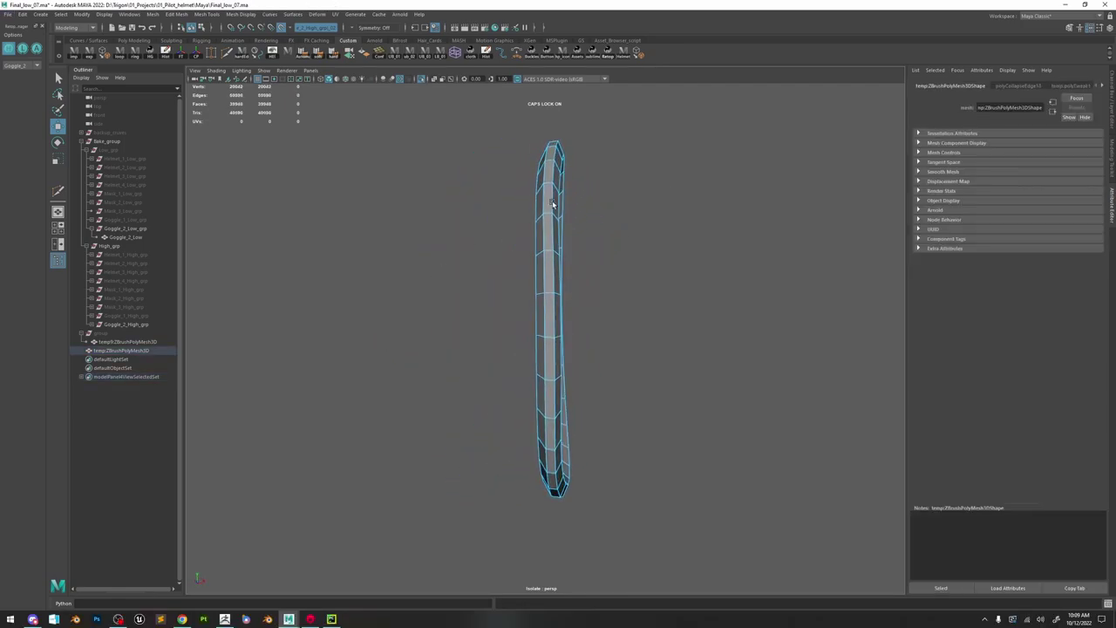
right_drag(550, 215, 471, 183)
- Conform the four-sided ring to the live high-poly surface and soften its edges
click(158, 17)
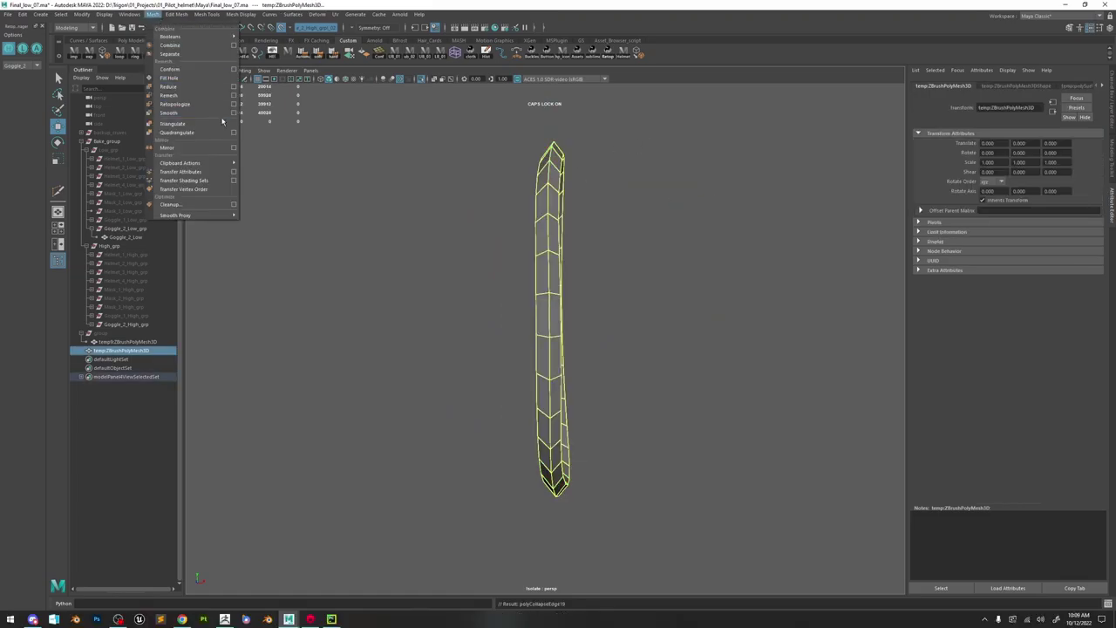
click(172, 73)
alt+drag(541, 217, 608, 223)
click(663, 209)
click(573, 192)
click(315, 56)
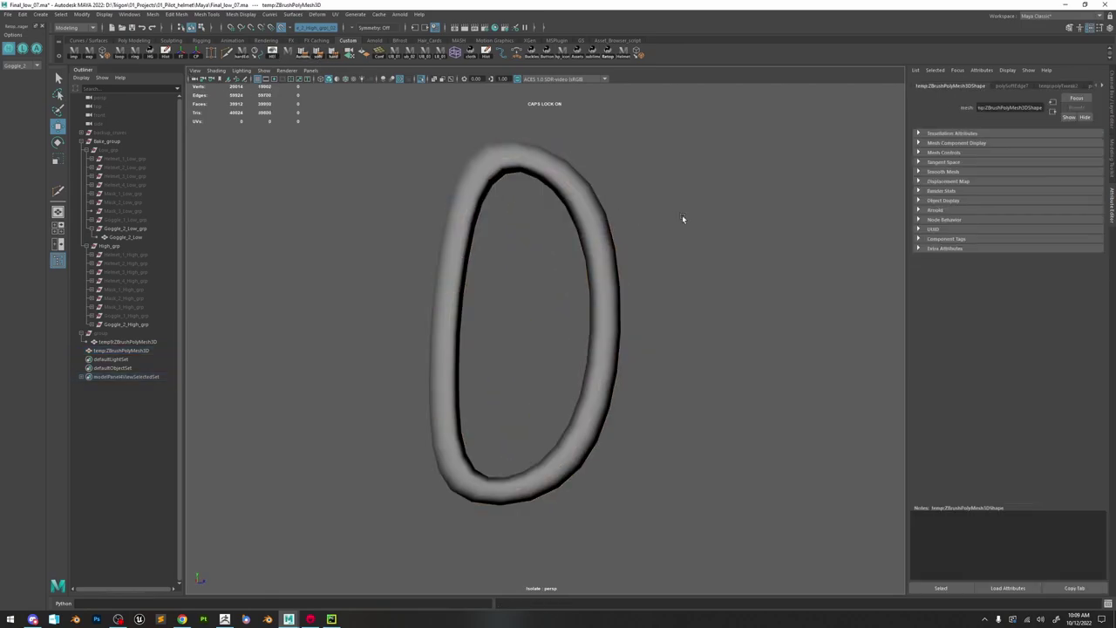
click(682, 213)
alt+right_drag(682, 213, 605, 246)
mouse_move(605, 247)
alt+mouse_down()
mouse_move(484, 237)
mouse_move(593, 288)
alt+mouse_up()
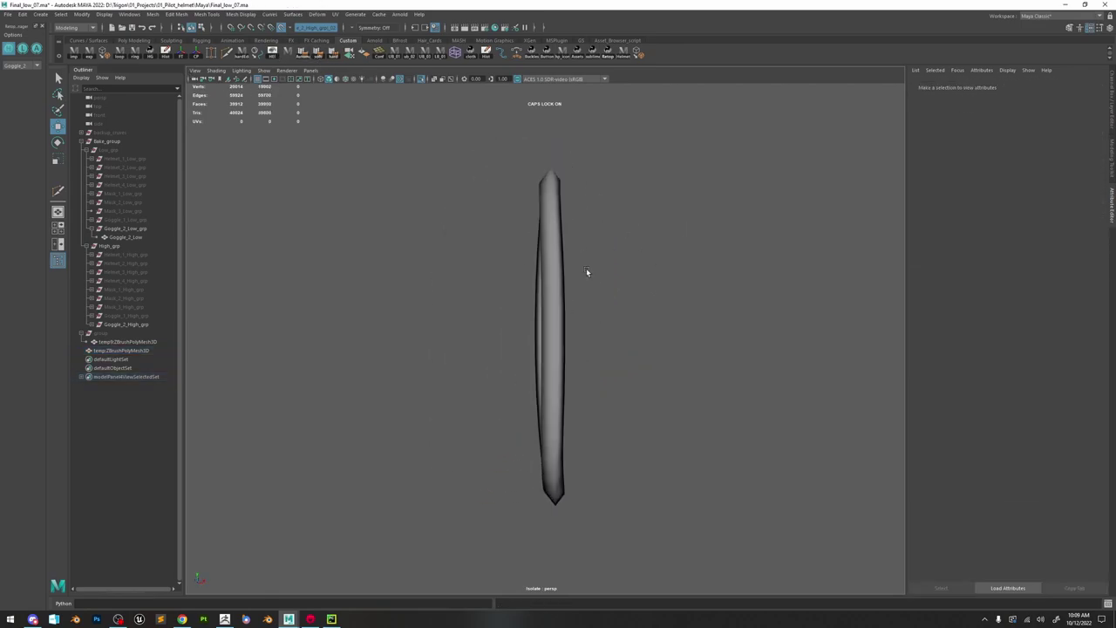
- Bevel one lengthwise edge loop of the ring with a fraction of 0.6
click(556, 243)
alt+drag(555, 242, 593, 259)
click(702, 270)
click(578, 250)
right_drag(579, 249, 577, 195)
alt+drag(577, 218, 583, 240)
double_click(585, 252)
shift+right_drag(583, 225, 609, 241)
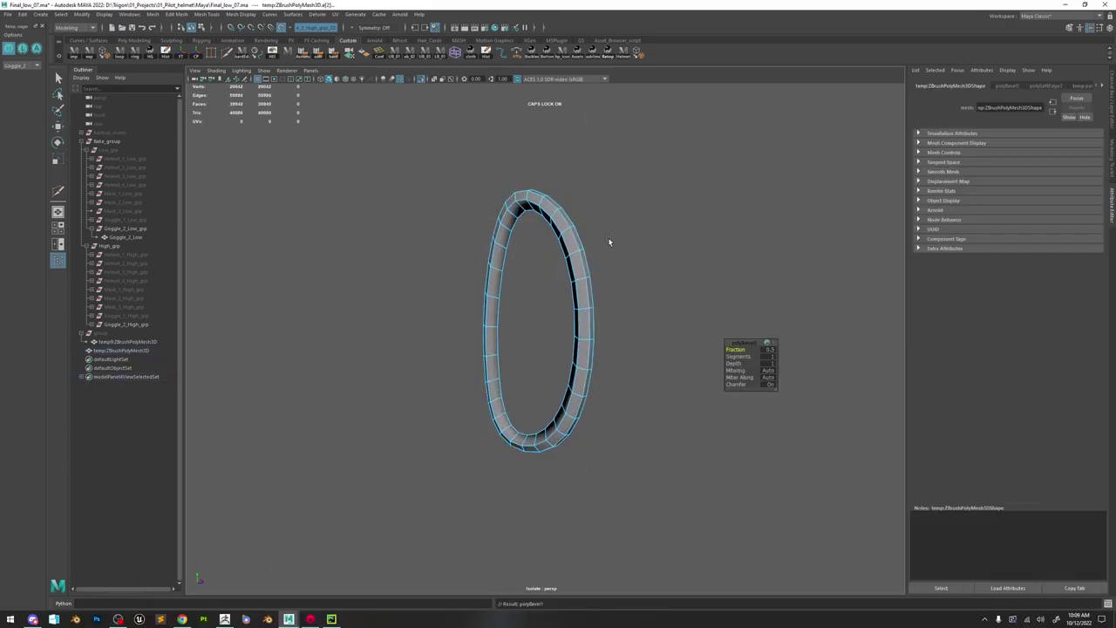
mouse_move(596, 252)
alt+mouse_down()
mouse_move(608, 260)
mouse_move(594, 258)
alt+mouse_up()
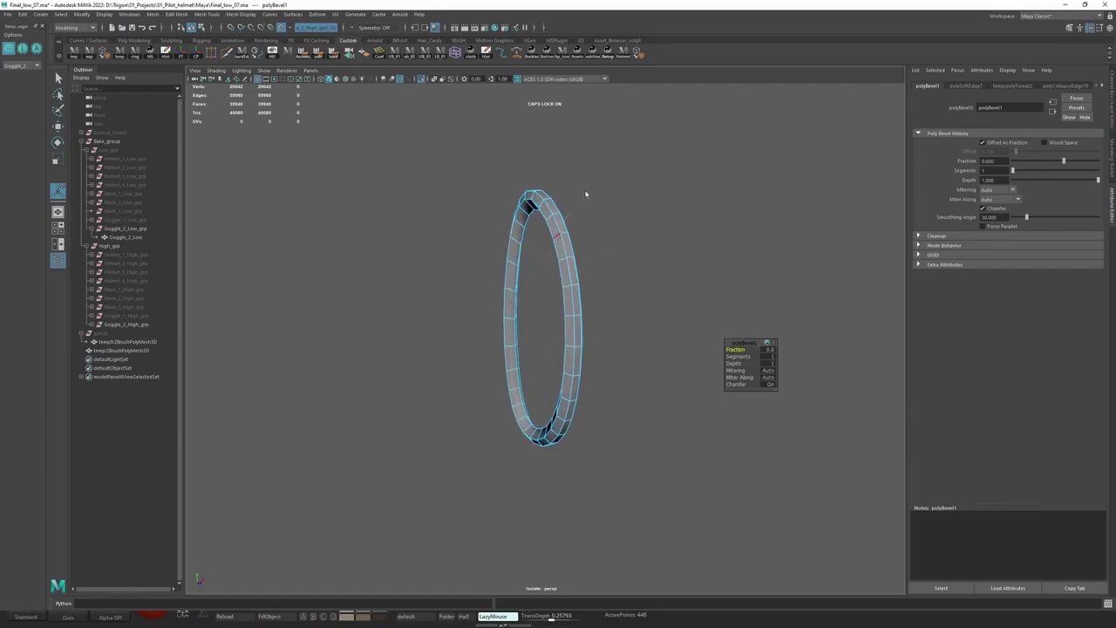
- Conform the beveled ring to the live high-poly surface and soften its edges again
right_drag(573, 206, 588, 190)
click(153, 15)
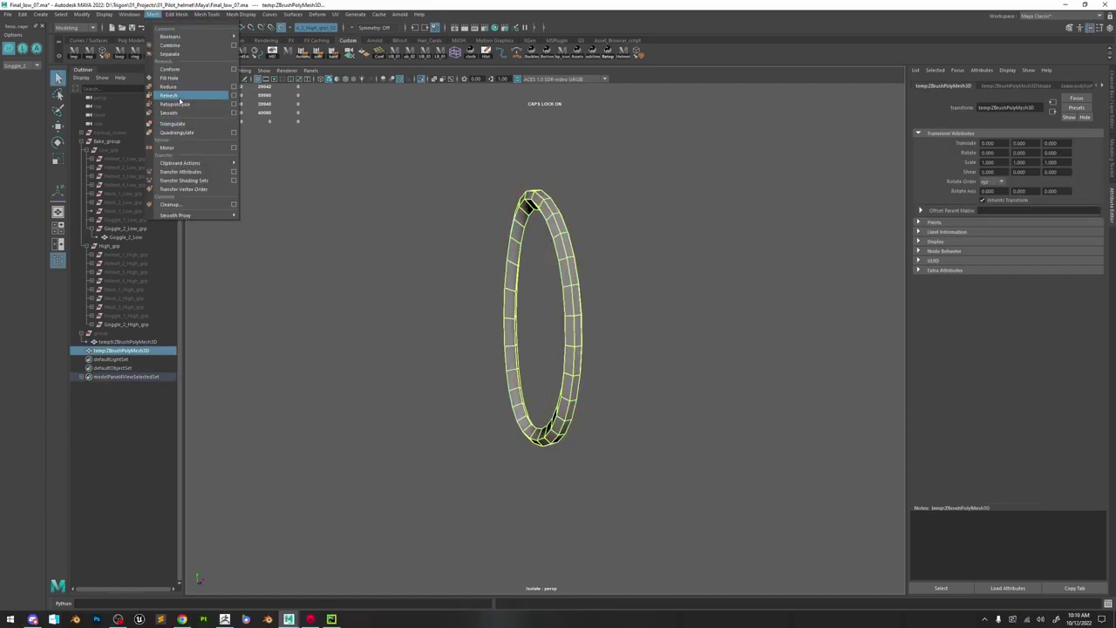
click(177, 71)
alt+drag(626, 267, 357, 246)
key(f)
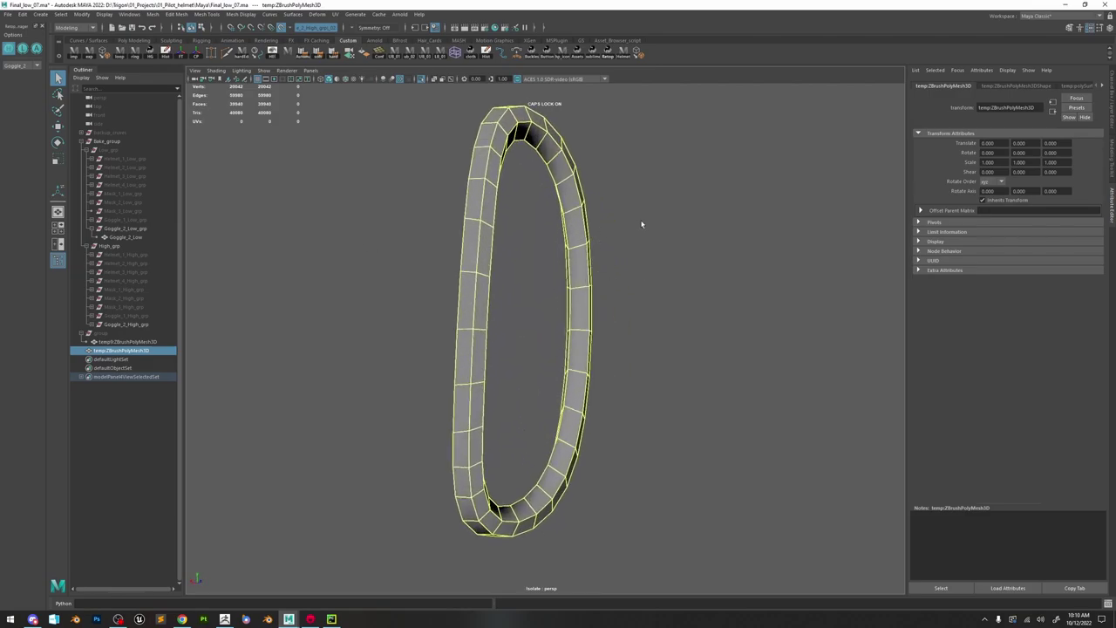
click(664, 305)
alt+right_drag(666, 308, 662, 252)
alt+drag(663, 252, 602, 256)
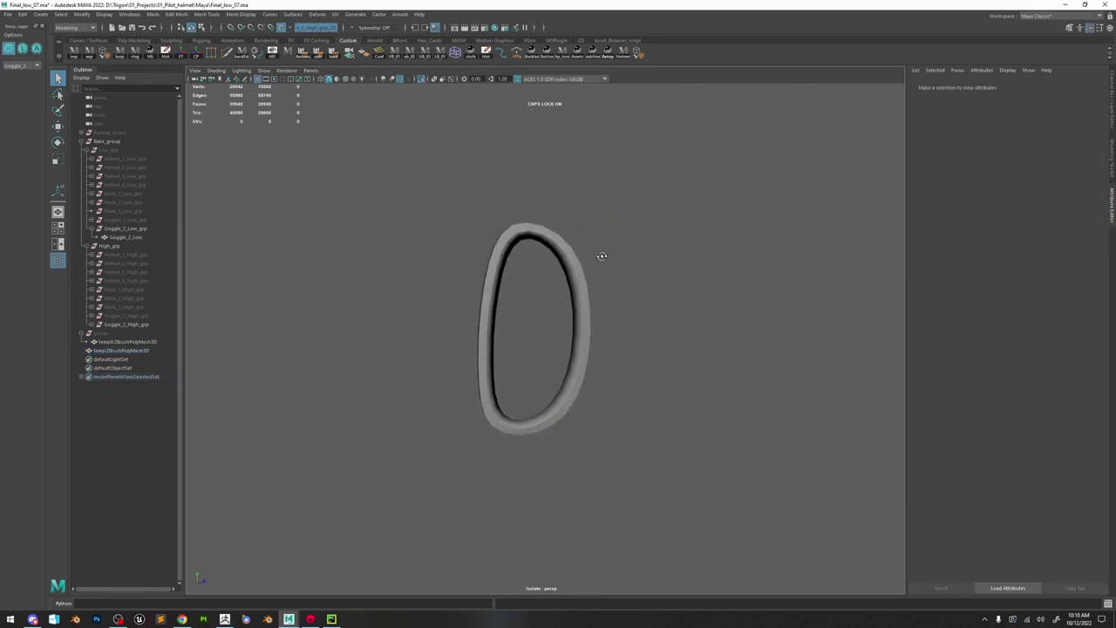
click(557, 245)
click(611, 249)
alt+drag(611, 249, 633, 290)
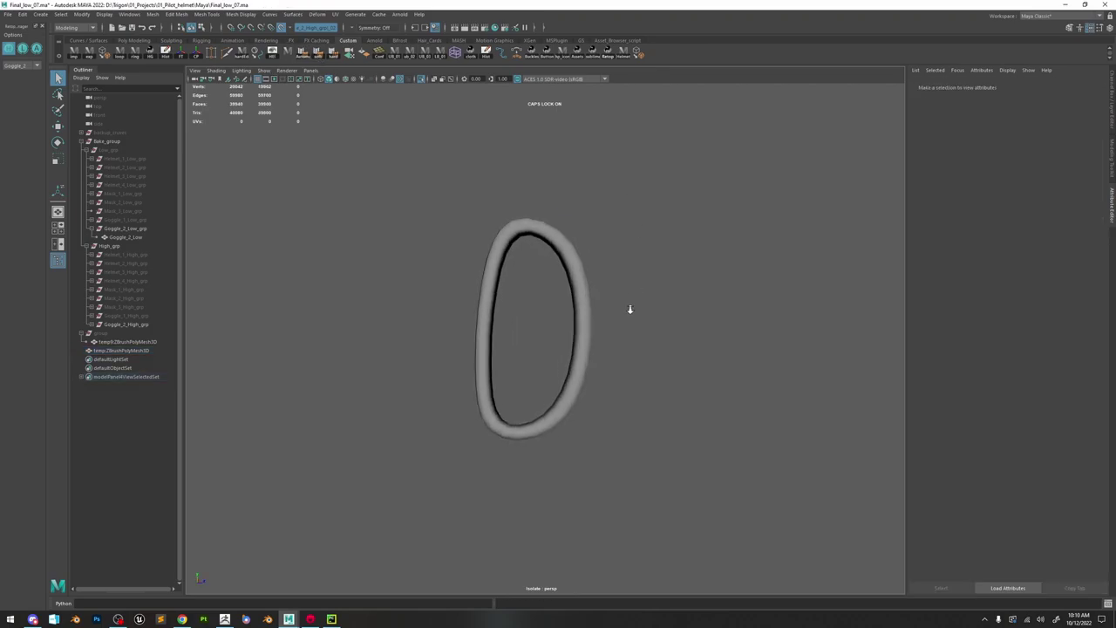
- Harden the edge loop along the inner side of the ring and check the shading in object mode
scroll(615, 286, up, 5)
click(601, 260)
right_drag(603, 247, 603, 224)
click(595, 261)
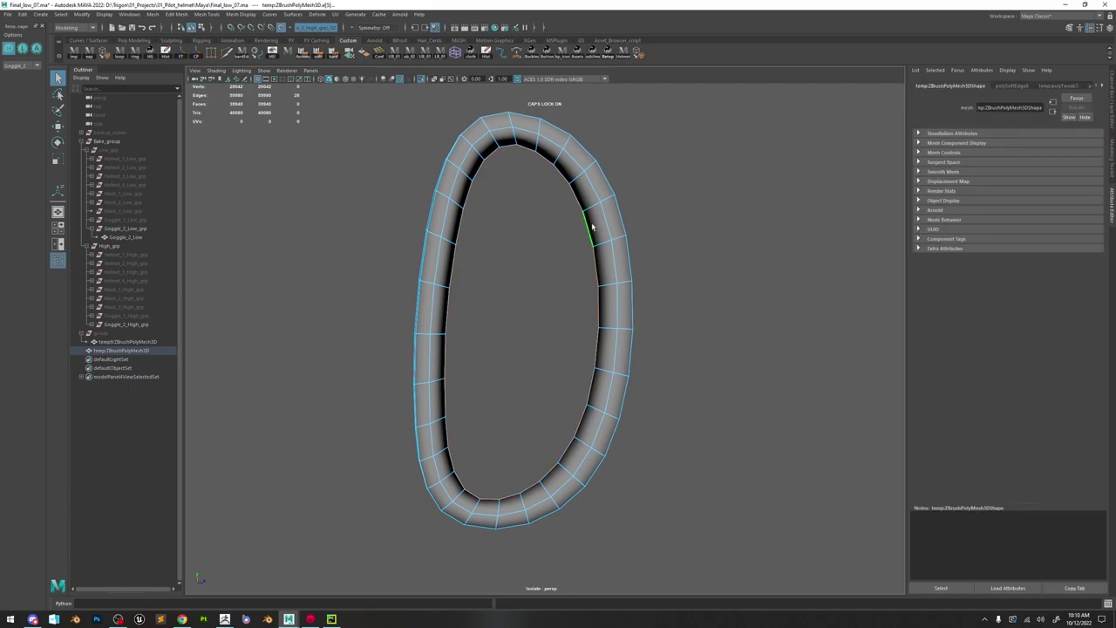
alt+drag(596, 262, 587, 189)
shift+right_drag(587, 189, 656, 239)
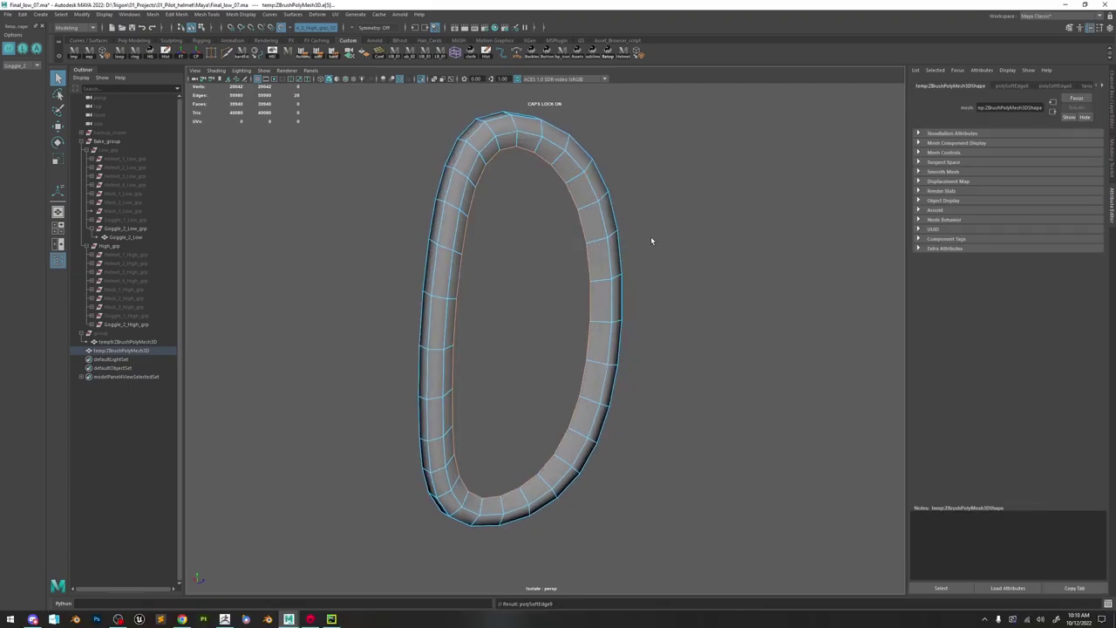
key(F8)
click(677, 274)
scroll(724, 282, down, 5)
alt+drag(726, 286, 671, 289)
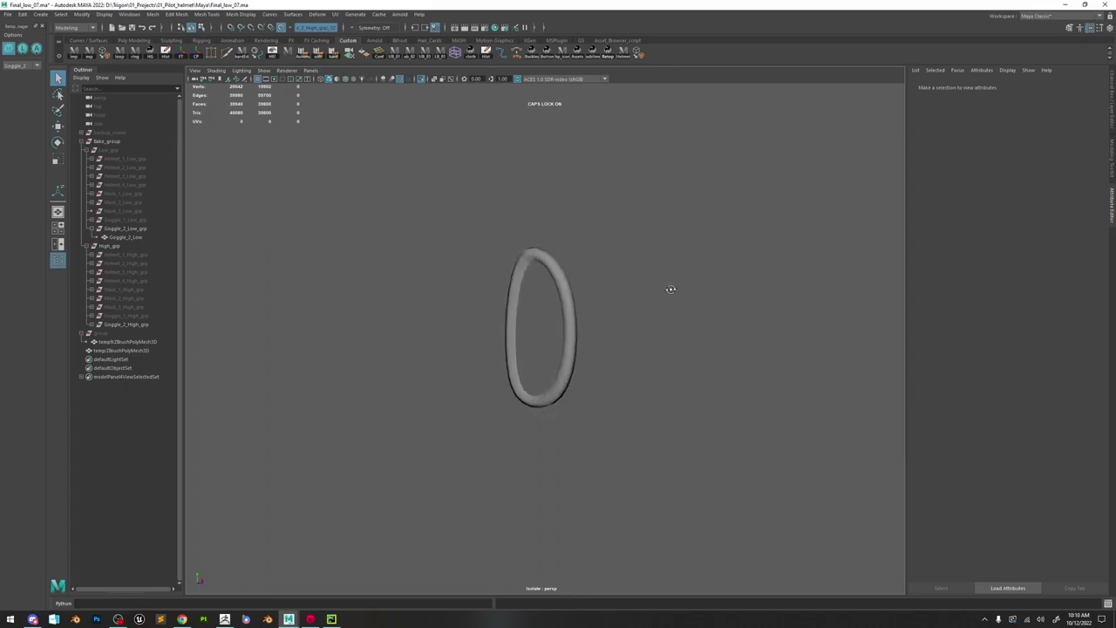
- Open the UV Editor for the ring and apply a planar UV projection to it
click(549, 256)
key(f)
click(338, 14)
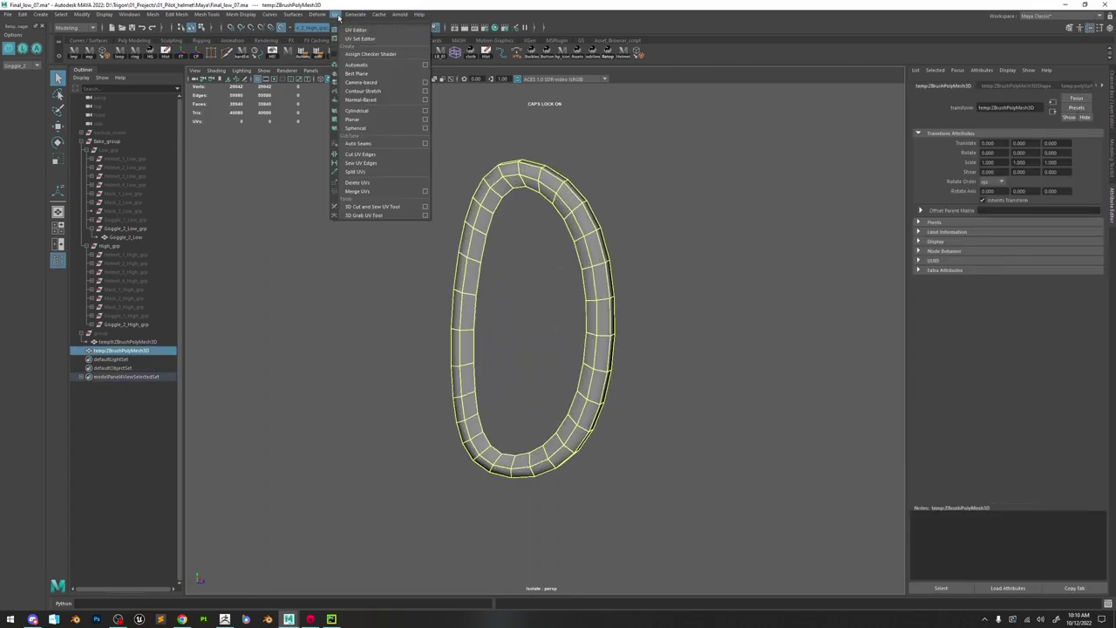
click(356, 30)
click(1075, 210)
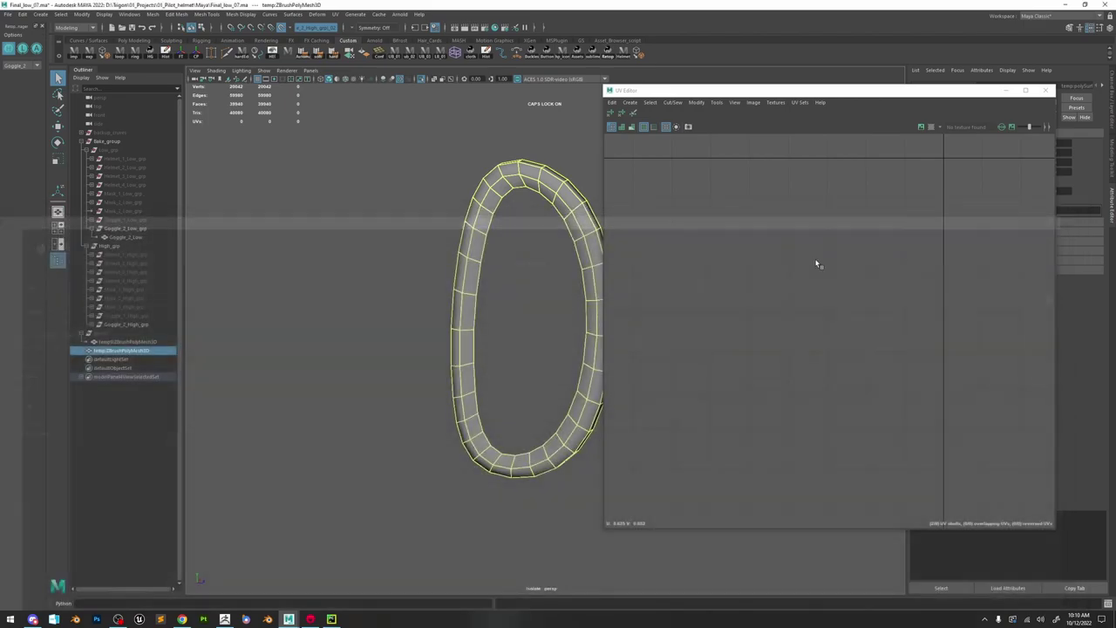
right_drag(593, 214, 580, 256)
click(580, 255)
right_drag(759, 245, 759, 197)
- Cut the UVs along the ring's inner edge loop and unfold the ring into a flat shell
right_drag(555, 242, 520, 170)
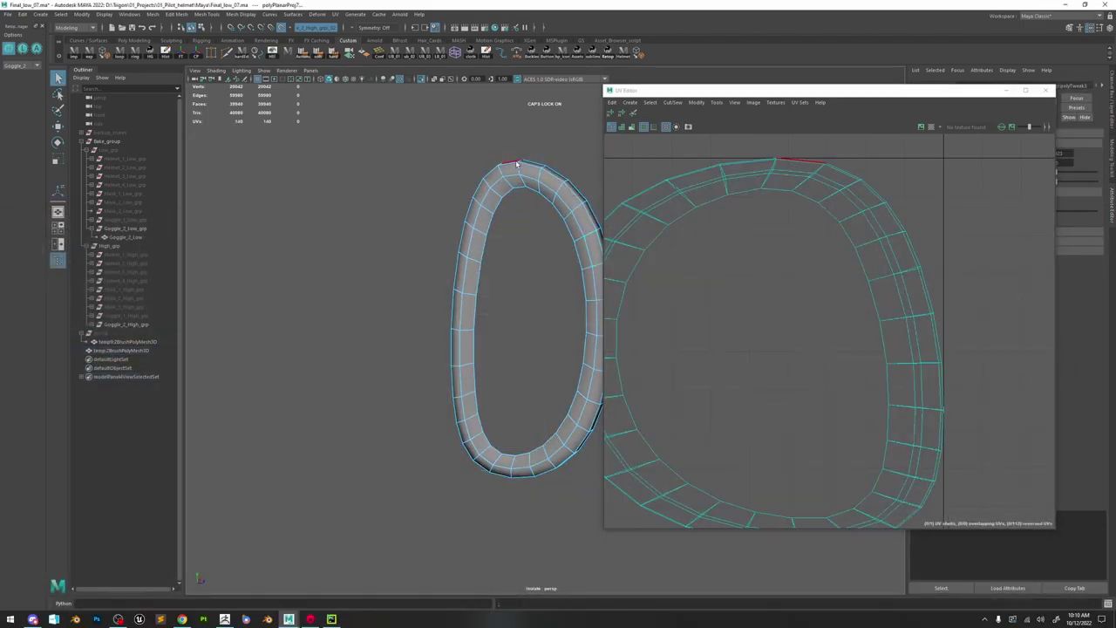
double_click(499, 202)
shift+right_drag(787, 206, 739, 233)
scroll(736, 250, down, 4)
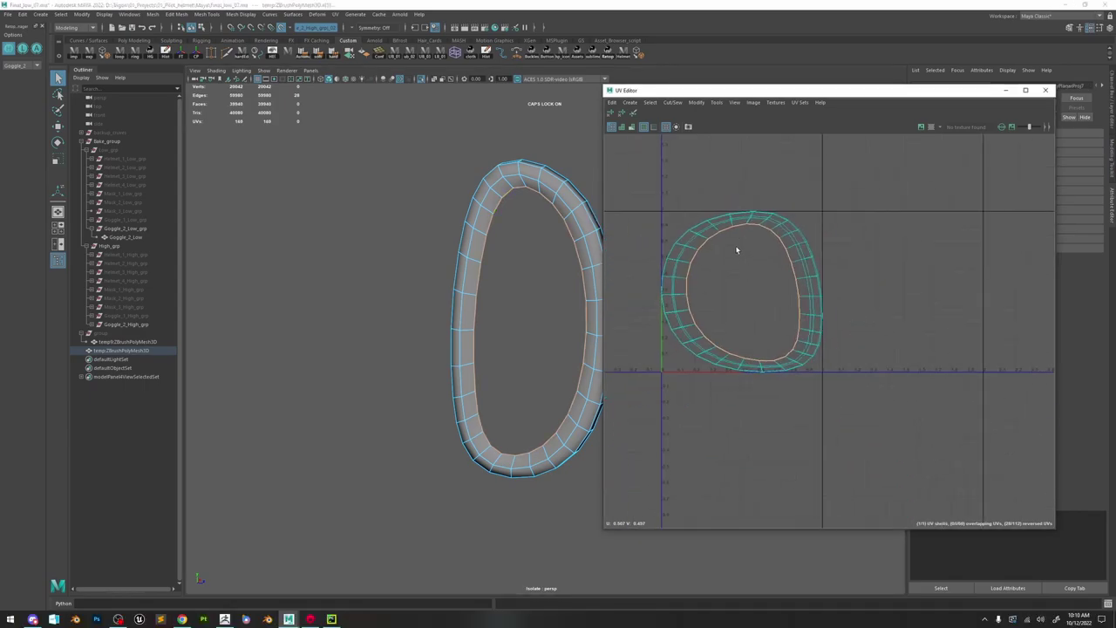
click(633, 114)
key(w)
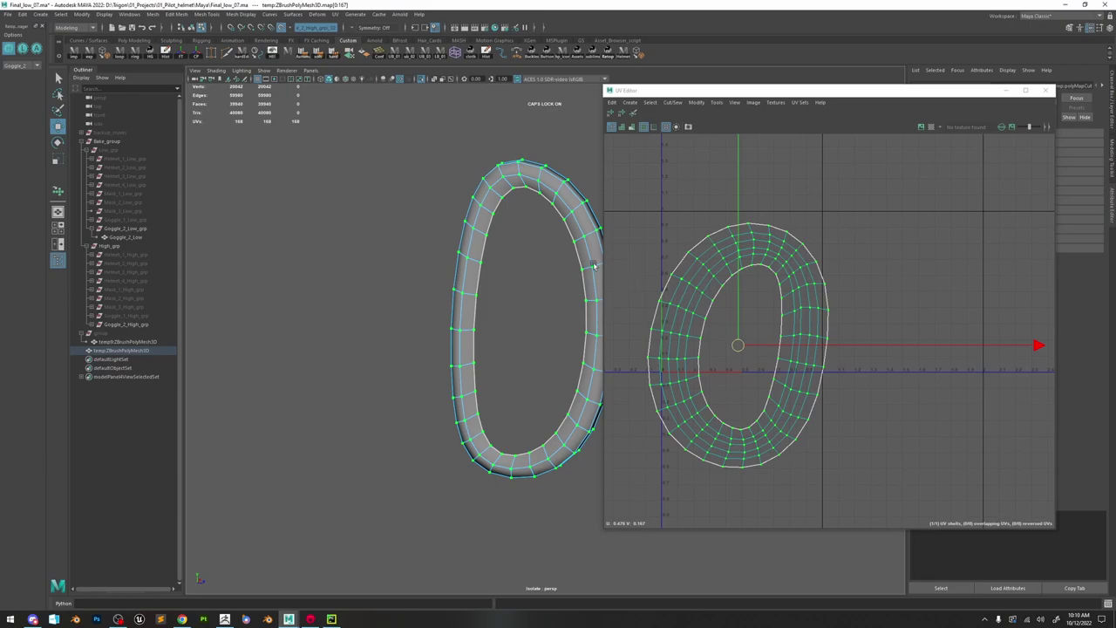
- Turn off the isolation of the unwrapped ring to show it together with the other goggle parts
scroll(598, 272, down, 3)
scroll(764, 279, up, 5)
alt+drag(571, 323, 589, 305)
click(423, 80)
alt+drag(571, 252, 491, 242)
scroll(491, 241, down, 5)
alt+drag(563, 329, 597, 394)
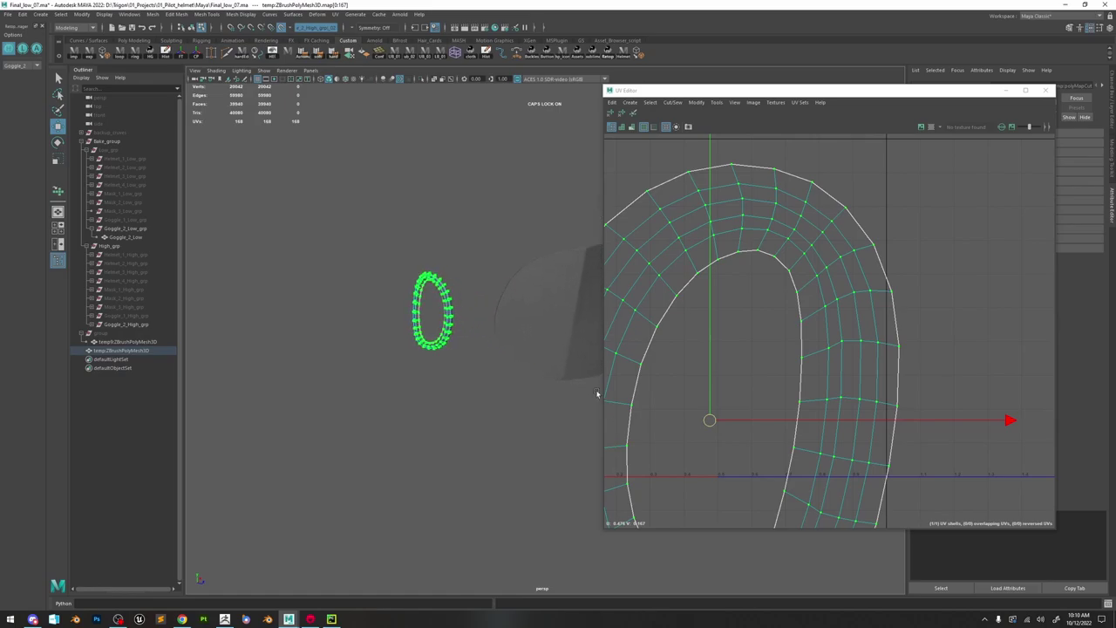
- Unhide Goggle_1_Low_grp to examine how the ring sits inside the strap clip, and restore the previous visibility
click(436, 274)
click(152, 316)
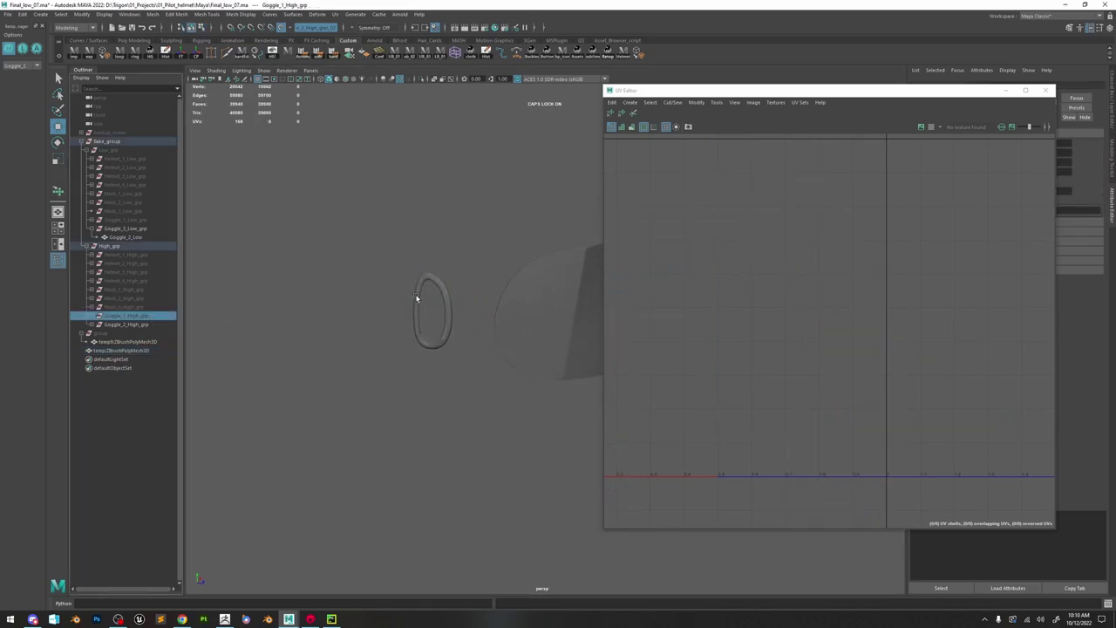
click(130, 221)
key(h)
alt+drag(470, 307, 560, 377)
scroll(560, 377, up, 5)
click(331, 241)
mouse_move(366, 259)
alt+mouse_down()
mouse_move(347, 246)
mouse_move(361, 240)
mouse_move(357, 278)
alt+mouse_up()
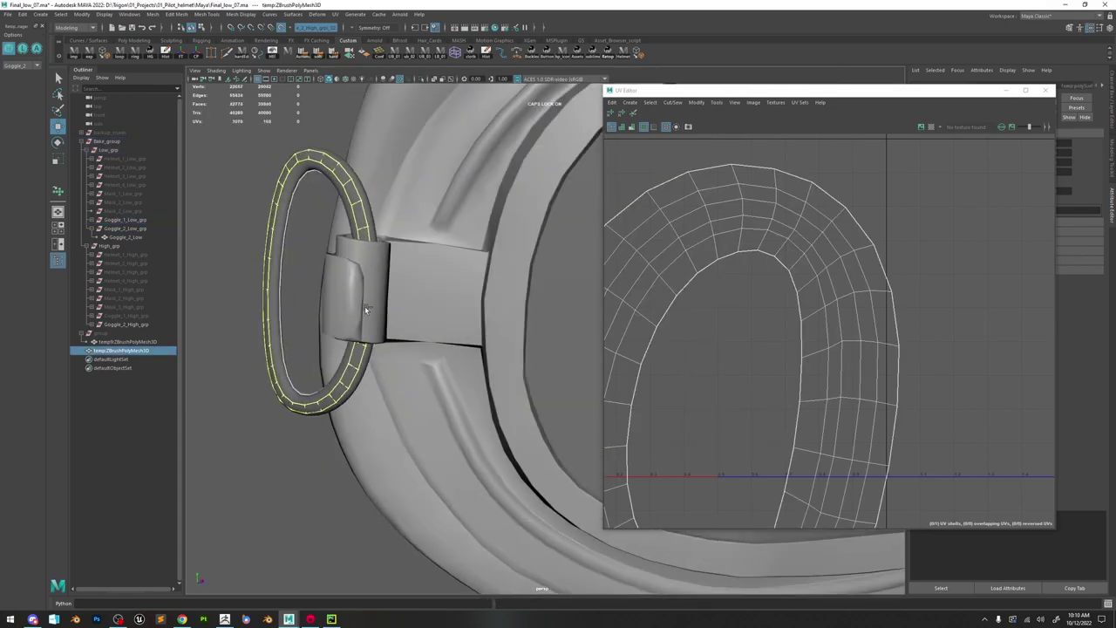
key(ctrl+z)
key(ctrl+z)
- Cut the ring's UVs across one cross-section edge loop and unfold the shell into an open strip
click(370, 277)
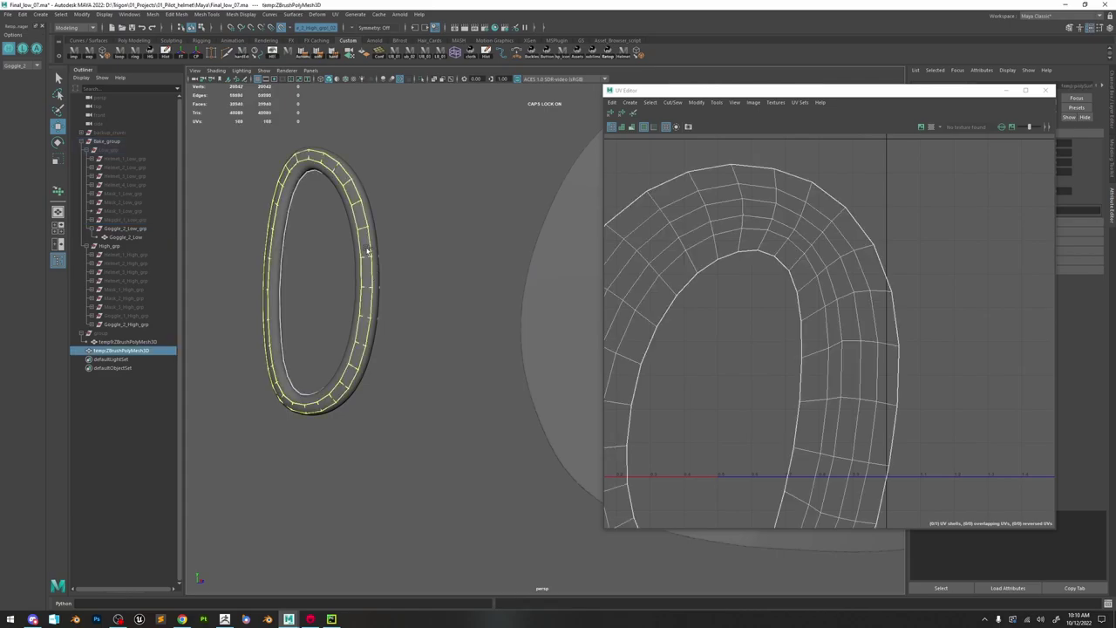
click(24, 50)
right_drag(377, 300, 375, 287)
key(w)
key(f)
right_drag(756, 295, 790, 279)
double_click(790, 278)
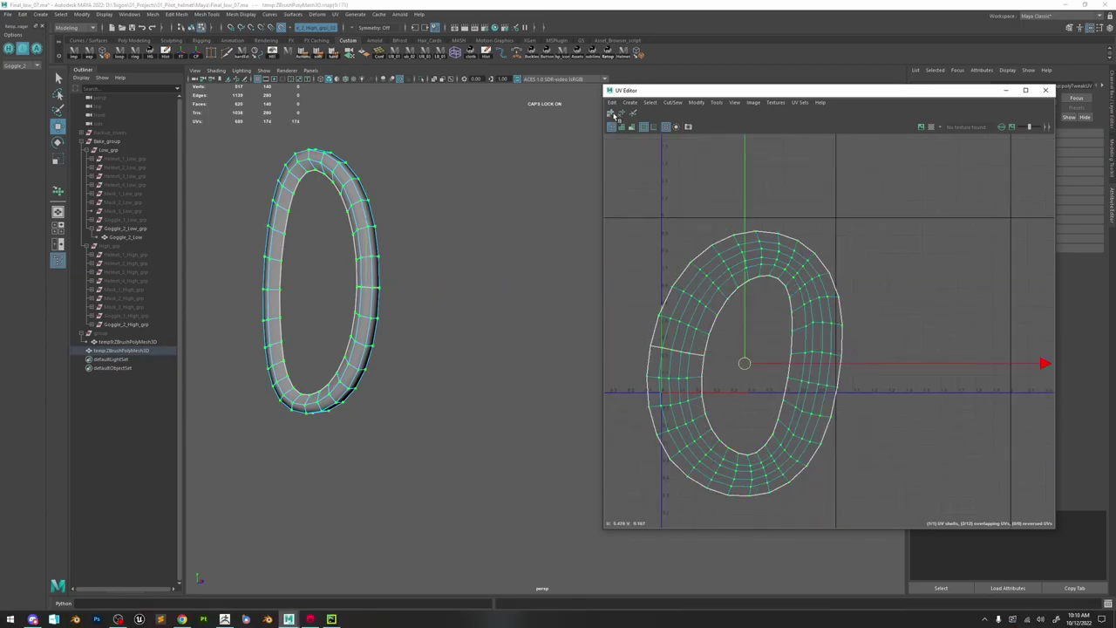
click(633, 114)
- Rotate the unfolded UV strip to lie horizontally and frame it
scroll(719, 331, down, 5)
key(e)
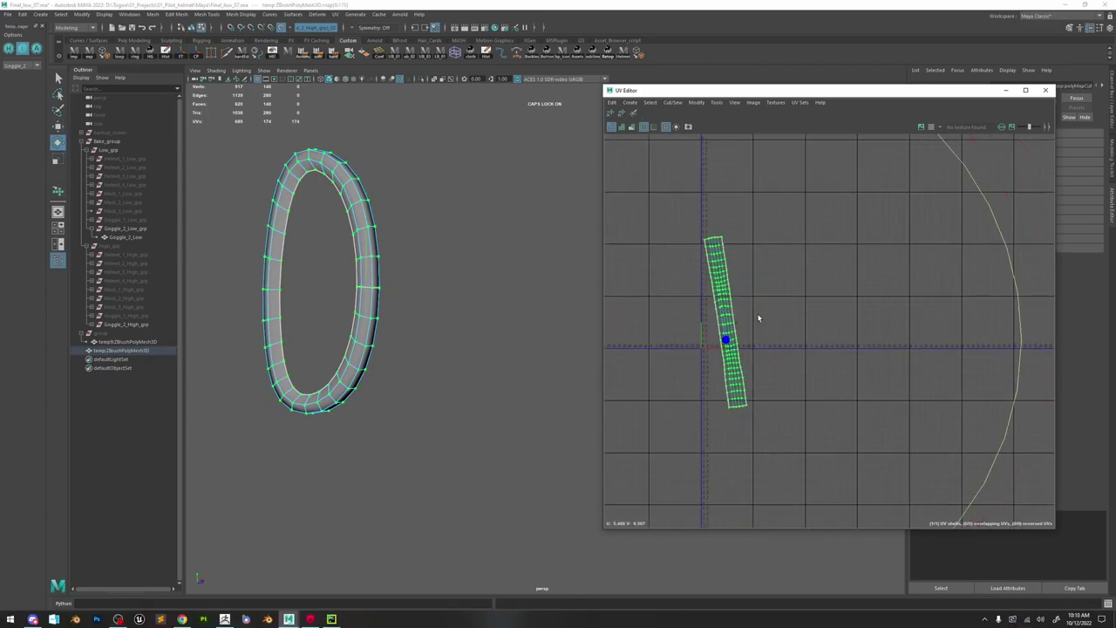
drag(984, 279, 721, 239)
key(r)
mouse_move(726, 338)
mouse_down()
mouse_move(622, 349)
mouse_move(705, 343)
mouse_up()
key(f)
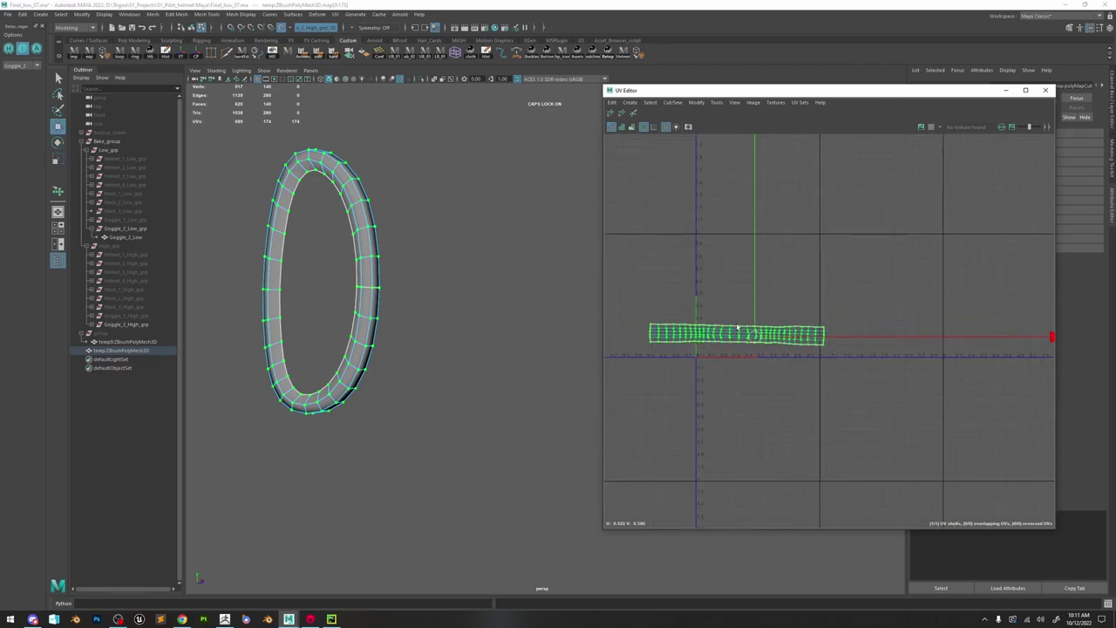
- Straighten the strip's UVs into a rectangular grid, check the shell display and close the UV Editor
shift+right_click(737, 324)
scroll(730, 334, up, 2)
click(730, 386)
alt+middle_drag(720, 333, 759, 334)
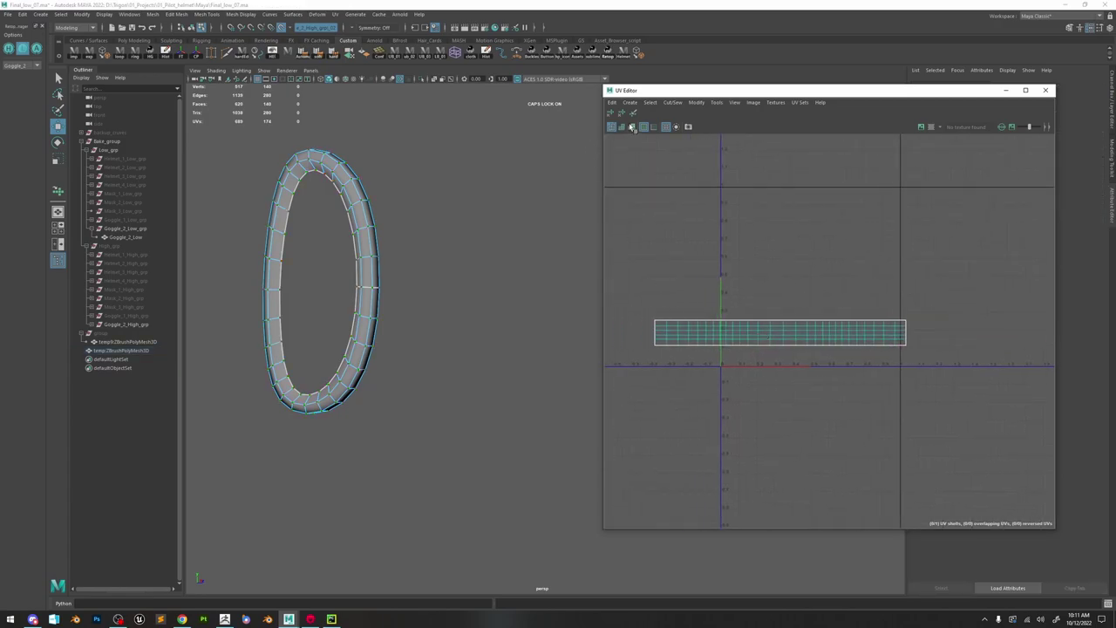
click(632, 126)
click(632, 128)
click(1045, 93)
- Unhide Goggle_1_Low_grp to show the goggle frame and strap clip together with the ring
alt+middle_drag(348, 238, 473, 253)
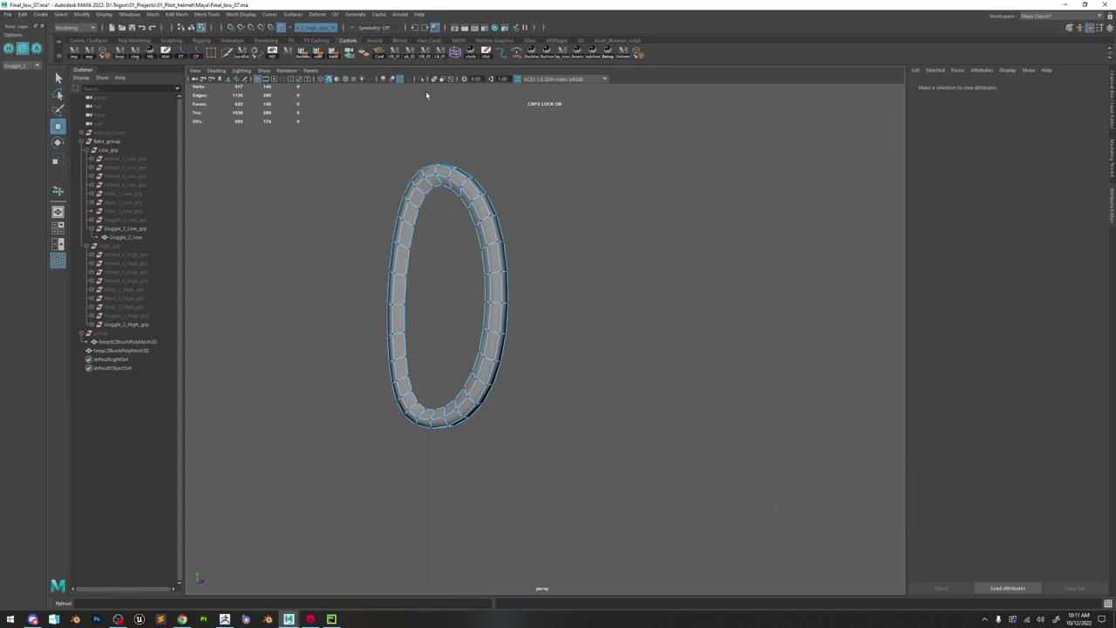
alt+drag(491, 222, 520, 254)
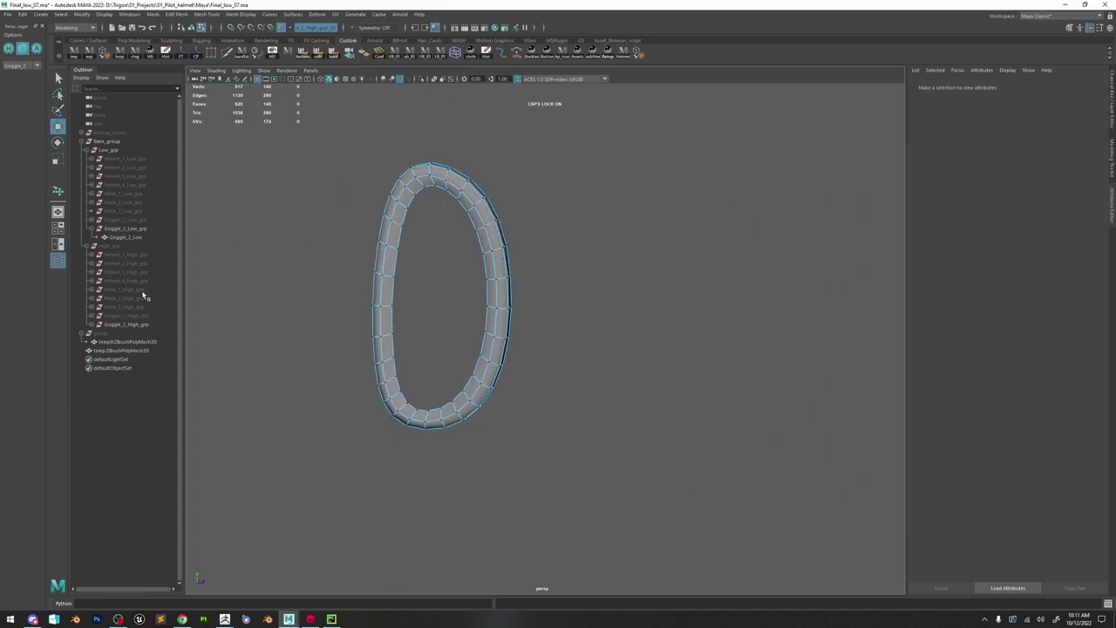
click(124, 219)
key(shift+h)
shift+click(477, 227)
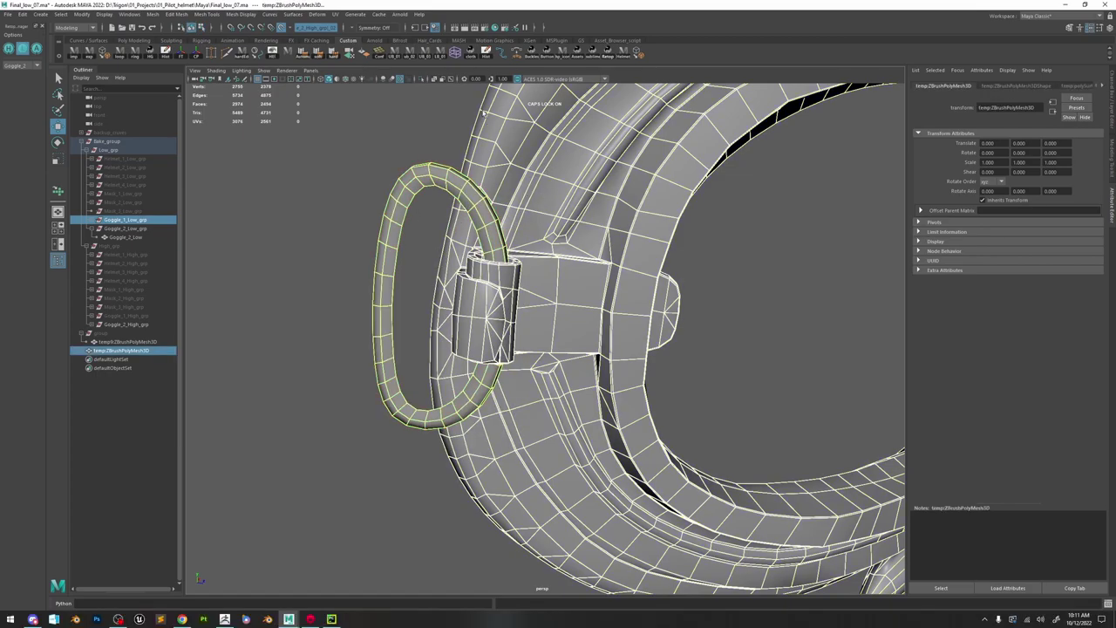
click(375, 144)
click(450, 186)
alt+right_drag(508, 193, 541, 162)
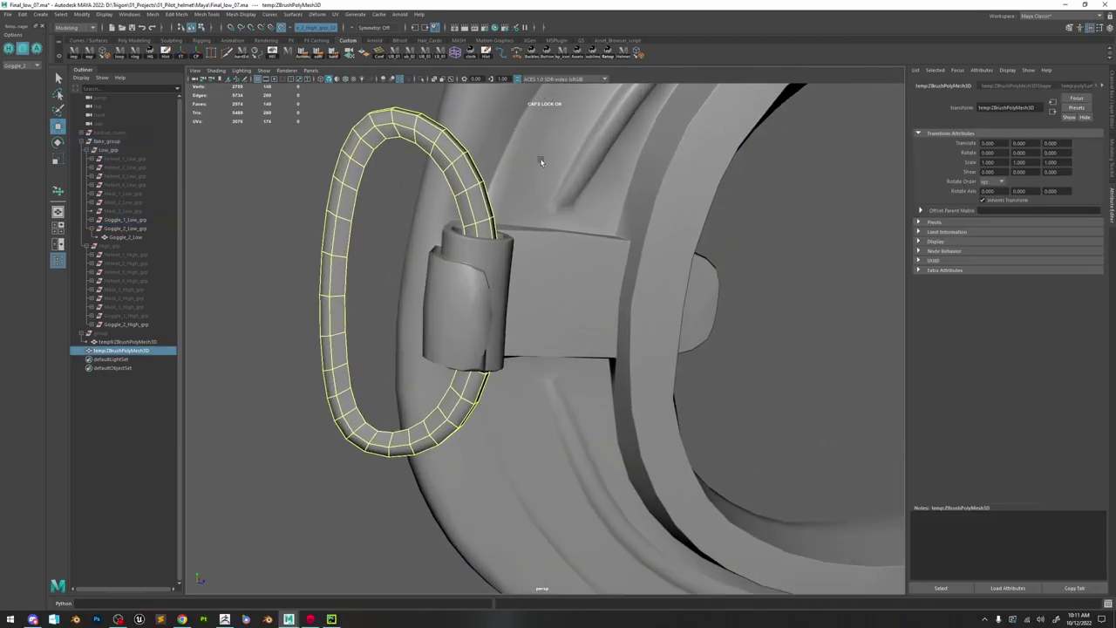
alt+middle_drag(479, 92, 516, 147)
- Using X-ray display, collapse two segments of the ring where it is hidden inside the strap clip
right_drag(339, 154, 339, 128)
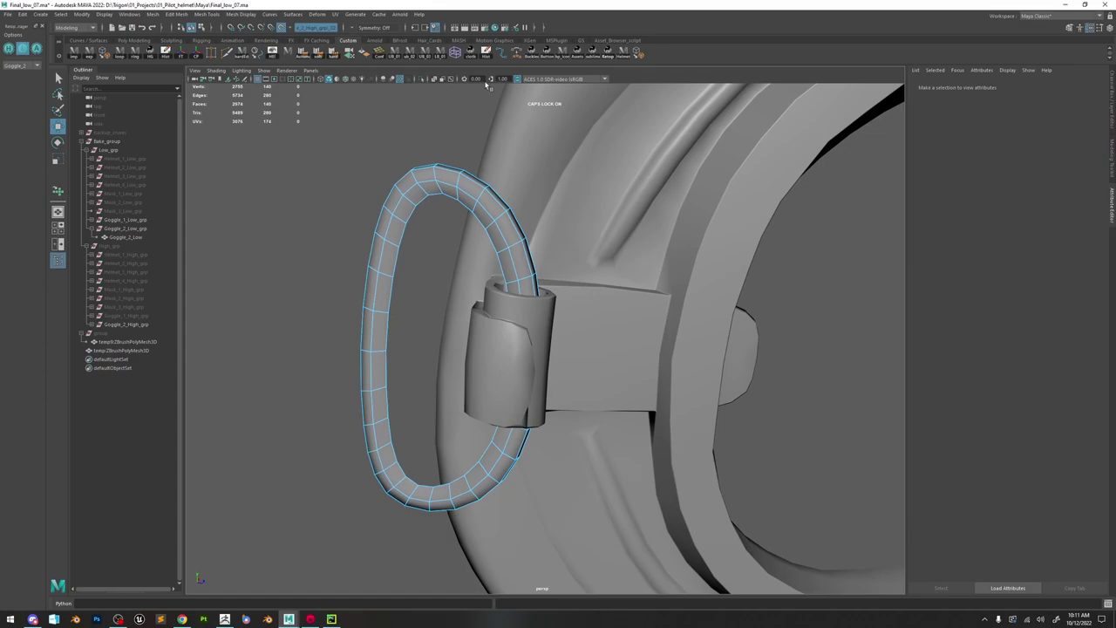
click(435, 79)
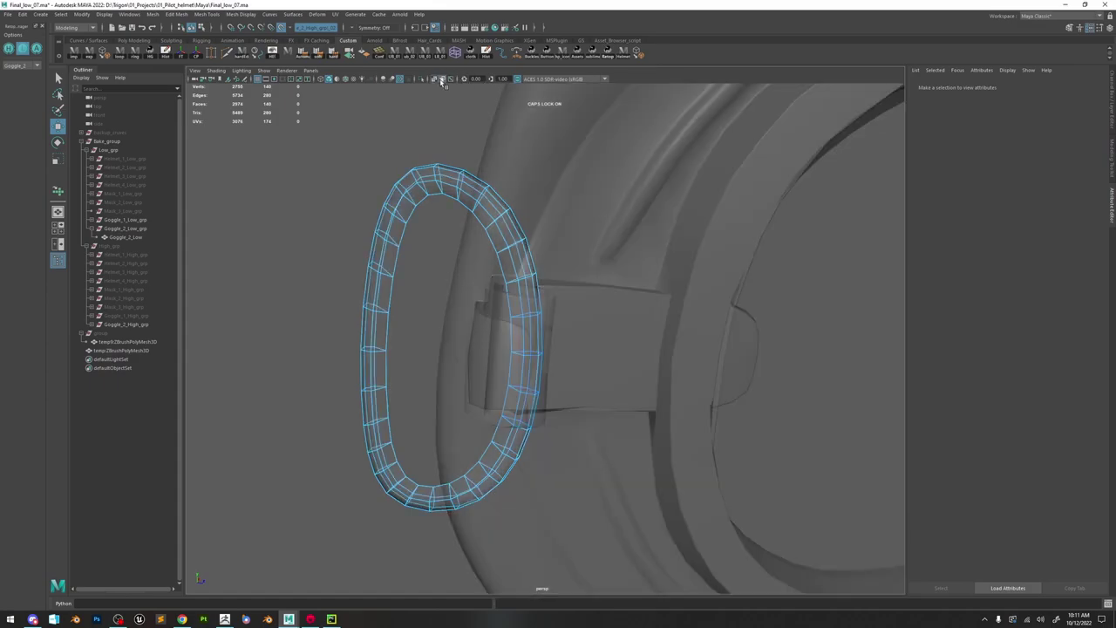
alt+drag(583, 275, 558, 266)
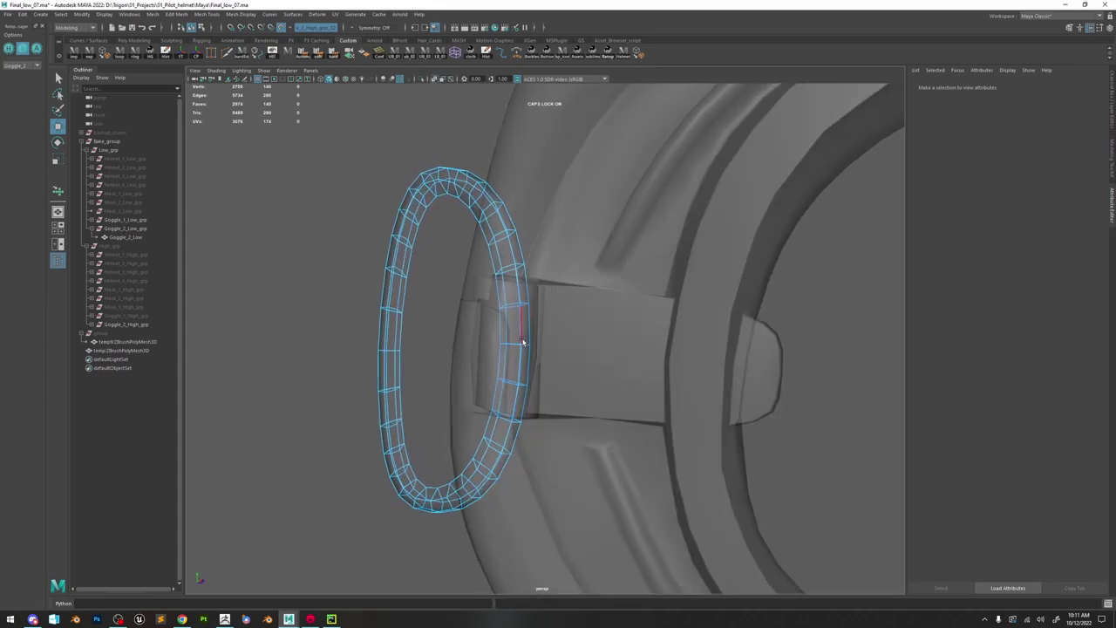
click(521, 340)
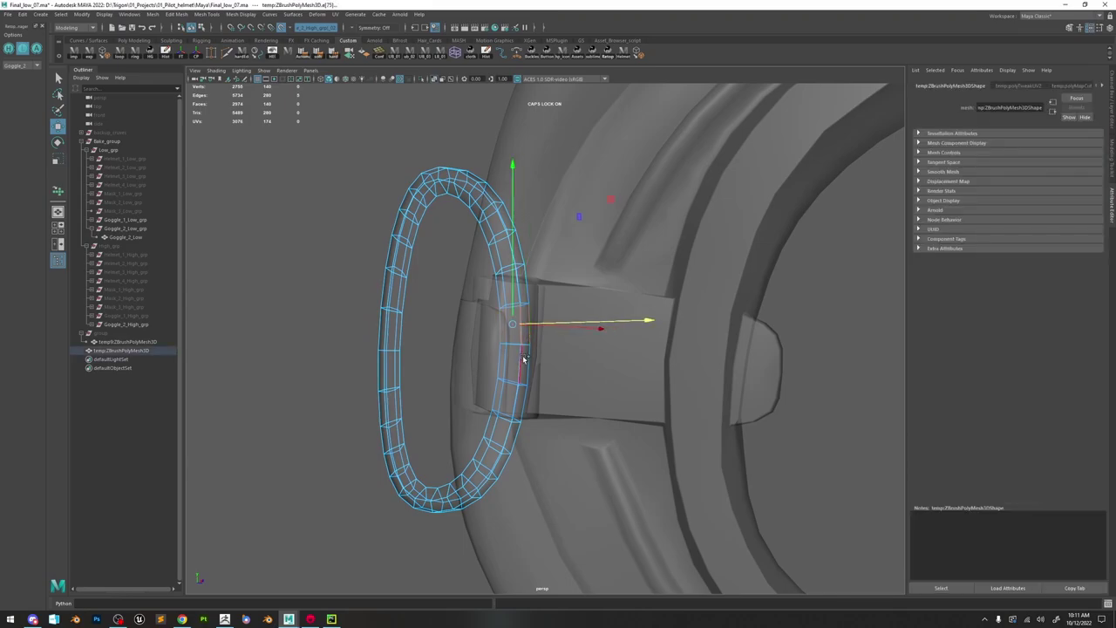
shift+click(510, 359)
shift+right_drag(511, 360, 567, 337)
key(ctrl+z)
click(518, 376)
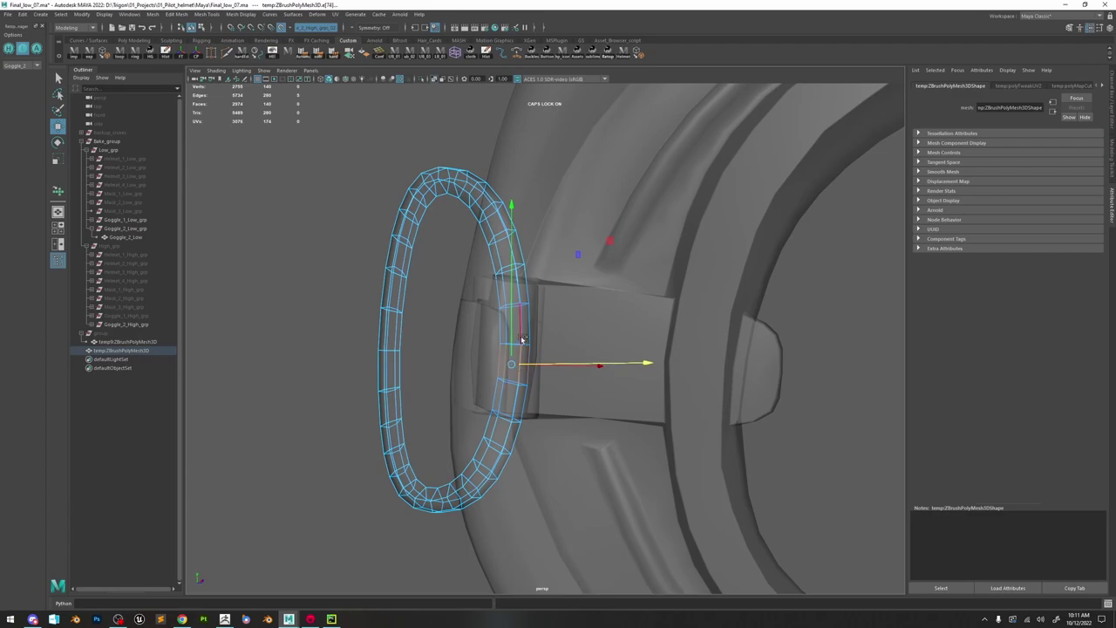
shift+right_drag(506, 330, 535, 327)
alt+drag(543, 326, 559, 331)
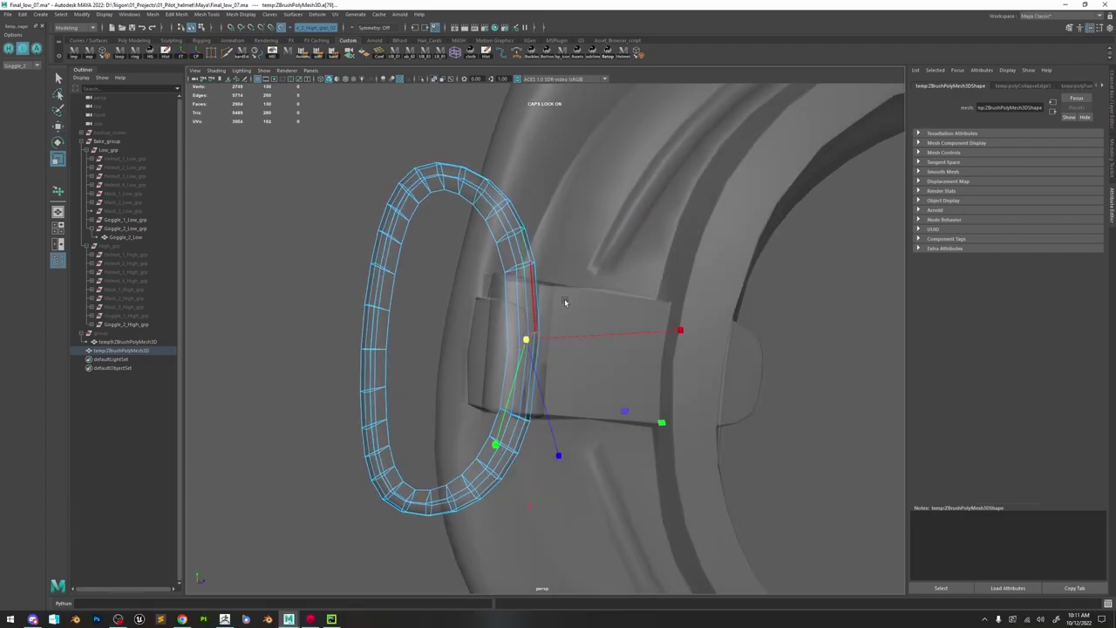
- Check the reduced ring section inside the clip, return to object selection and turn off X-ray display
alt+drag(531, 367, 482, 353)
key(r)
alt+drag(512, 478, 581, 277)
right_drag(523, 225, 525, 207)
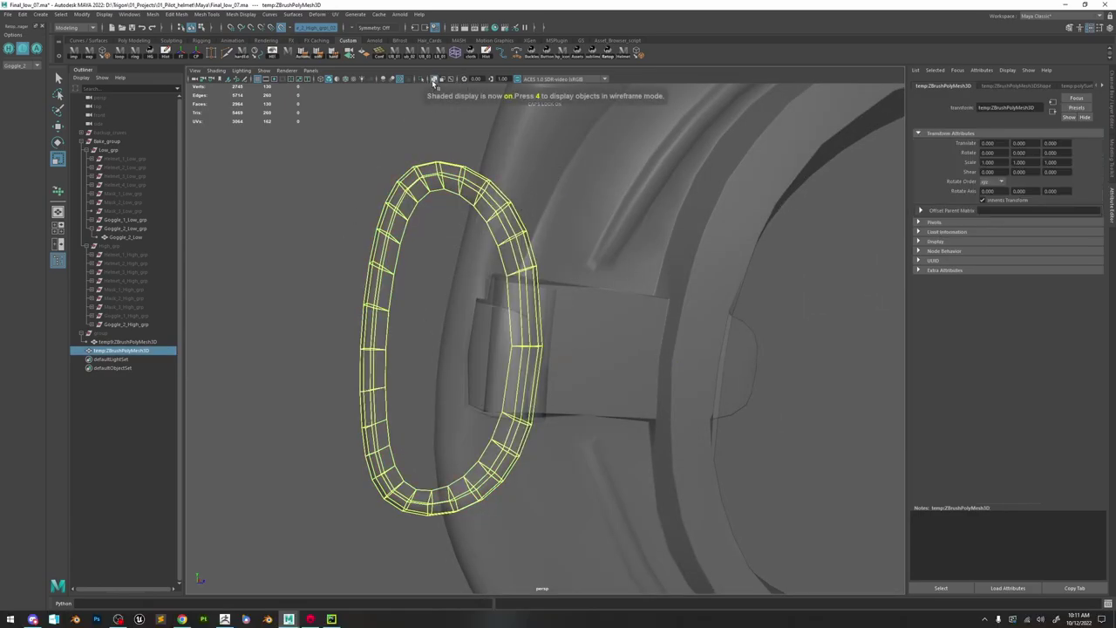
click(433, 81)
- Move the ring mesh into Goggle_2_Low_grp and select it together with Goggle_2_Low
click(324, 204)
scroll(610, 269, down, 4)
mouse_move(623, 270)
alt+mouse_down()
mouse_move(508, 263)
mouse_move(541, 315)
mouse_move(501, 202)
mouse_move(533, 259)
mouse_move(701, 349)
mouse_move(630, 299)
mouse_move(568, 303)
mouse_move(693, 304)
mouse_move(523, 189)
mouse_move(590, 277)
mouse_move(329, 272)
alt+mouse_up()
alt+right_drag(329, 271, 552, 336)
click(523, 302)
alt+middle_drag(643, 339, 486, 343)
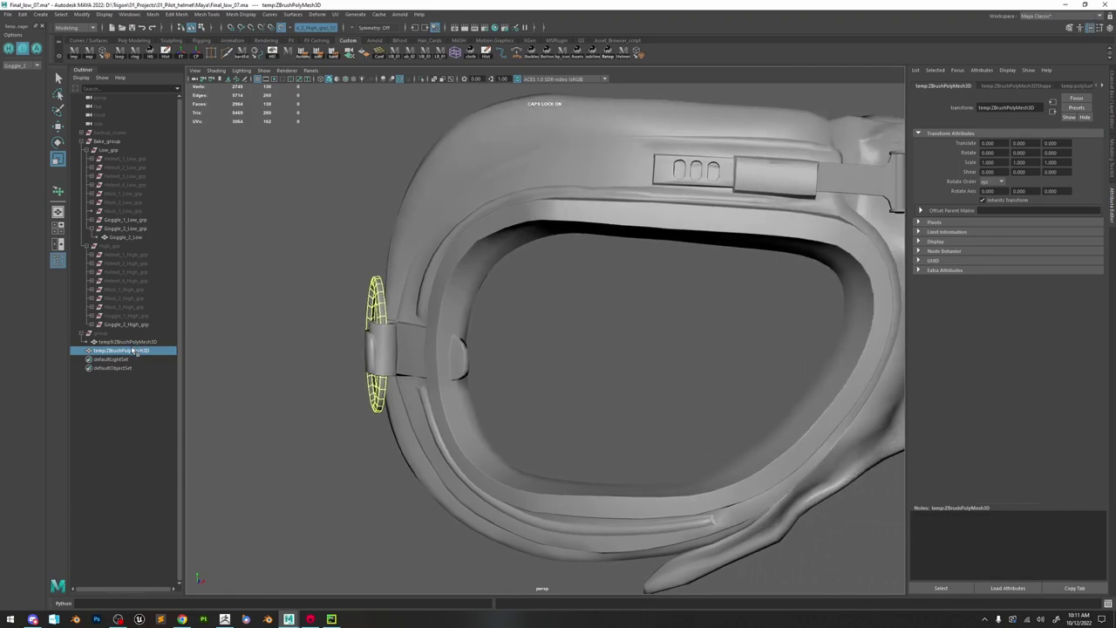
middle_drag(151, 238, 147, 229)
click(147, 247)
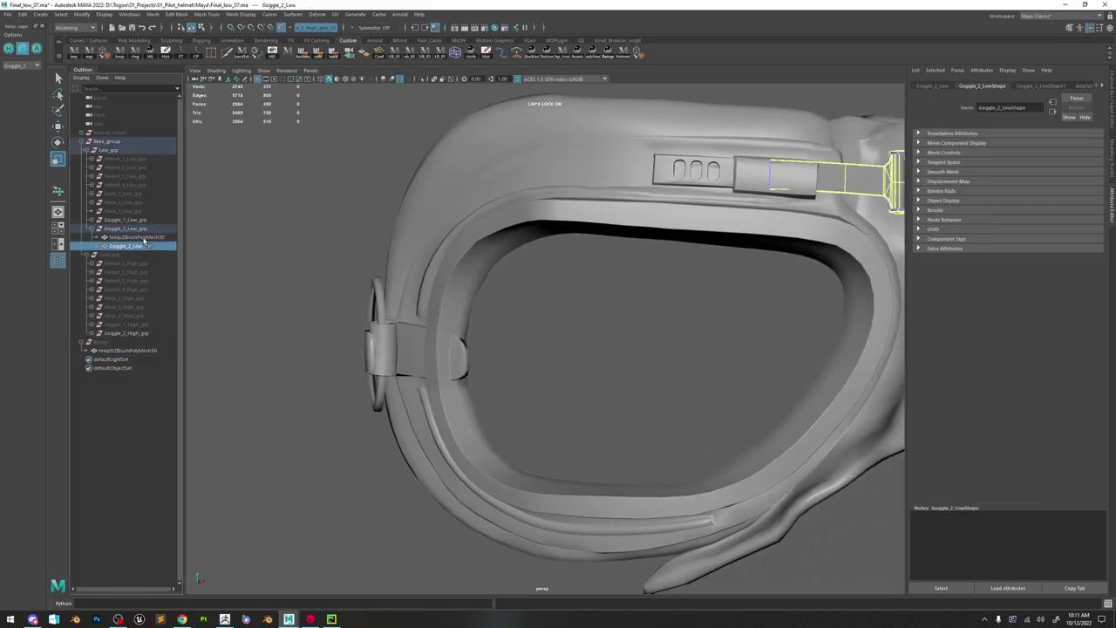
shift+click(143, 238)
- Turn on wireframe on shaded and examine the topology of the whole low-poly goggle from several angles
alt+right_drag(588, 416, 506, 319)
alt+drag(506, 319, 490, 311)
click(355, 101)
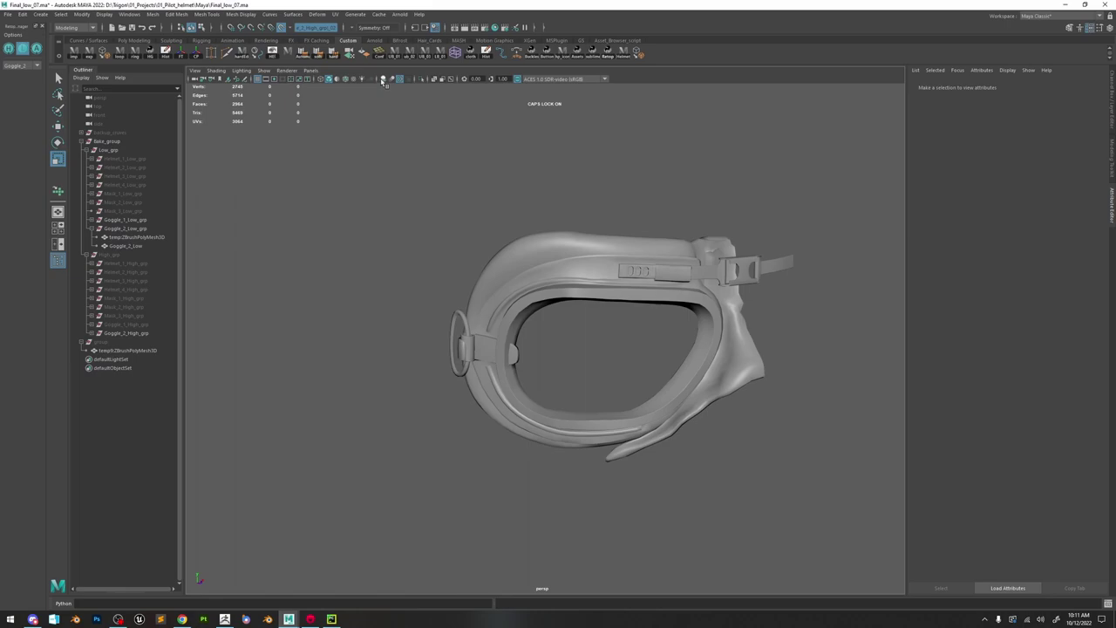
click(346, 80)
mouse_move(546, 338)
alt+mouse_down()
mouse_move(573, 328)
mouse_move(563, 279)
mouse_move(486, 275)
mouse_move(528, 293)
alt+mouse_up()
alt+drag(483, 327, 729, 288)
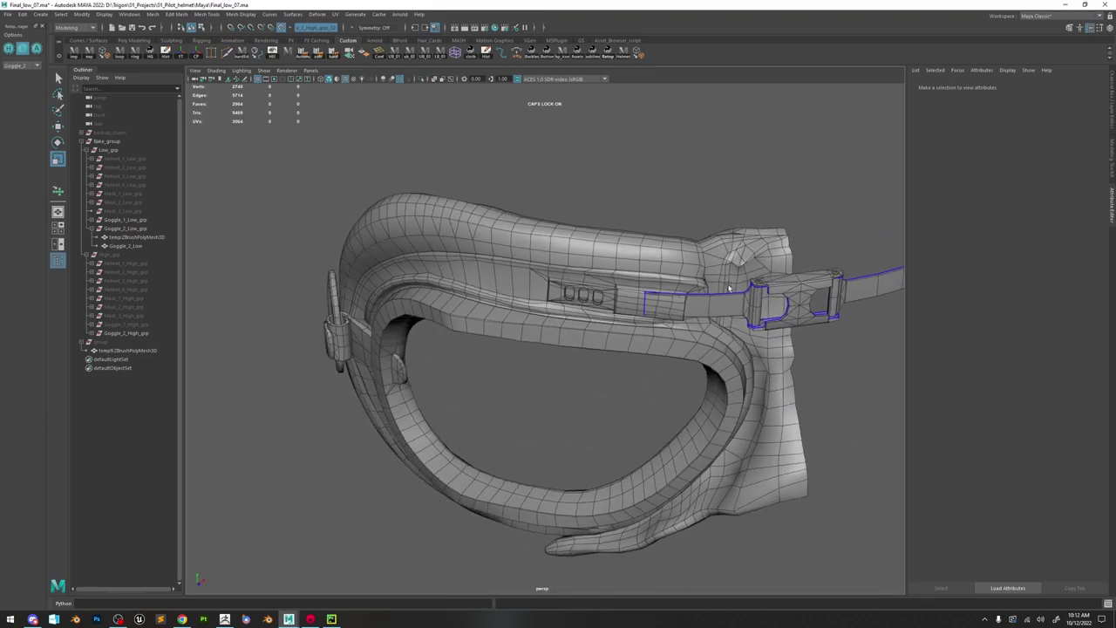
alt+right_drag(729, 288, 682, 427)
alt+drag(683, 427, 678, 347)
alt+right_drag(815, 382, 576, 263)
alt+drag(577, 262, 615, 273)
alt+right_drag(615, 273, 504, 337)
alt+middle_drag(499, 341, 555, 320)
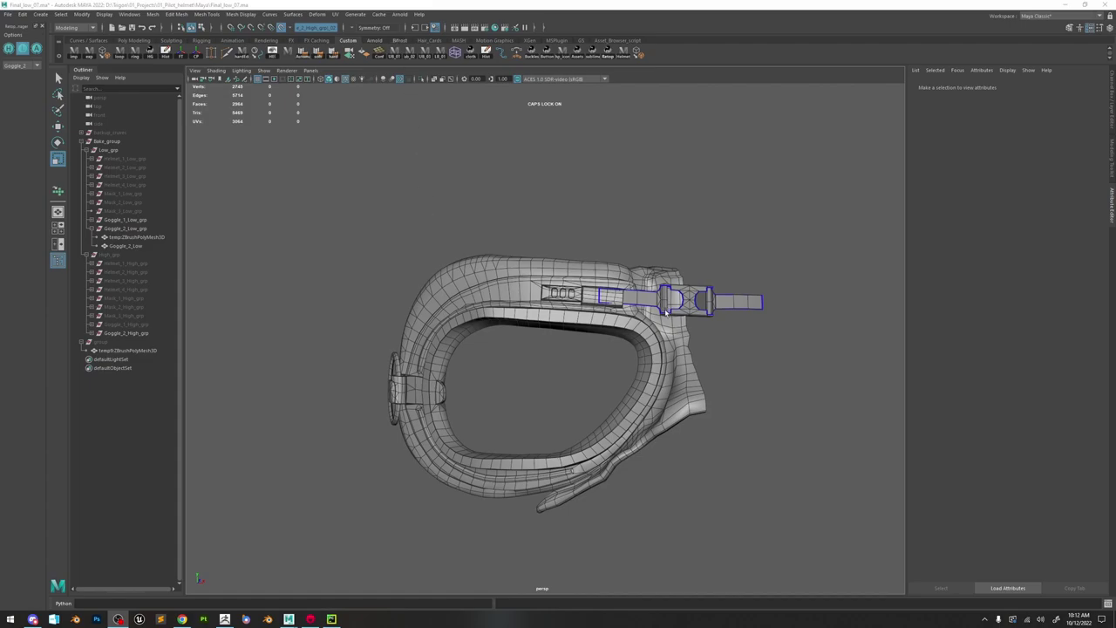
- Unhide the leftover group to show the goggle lens meshes in the frame
click(635, 325)
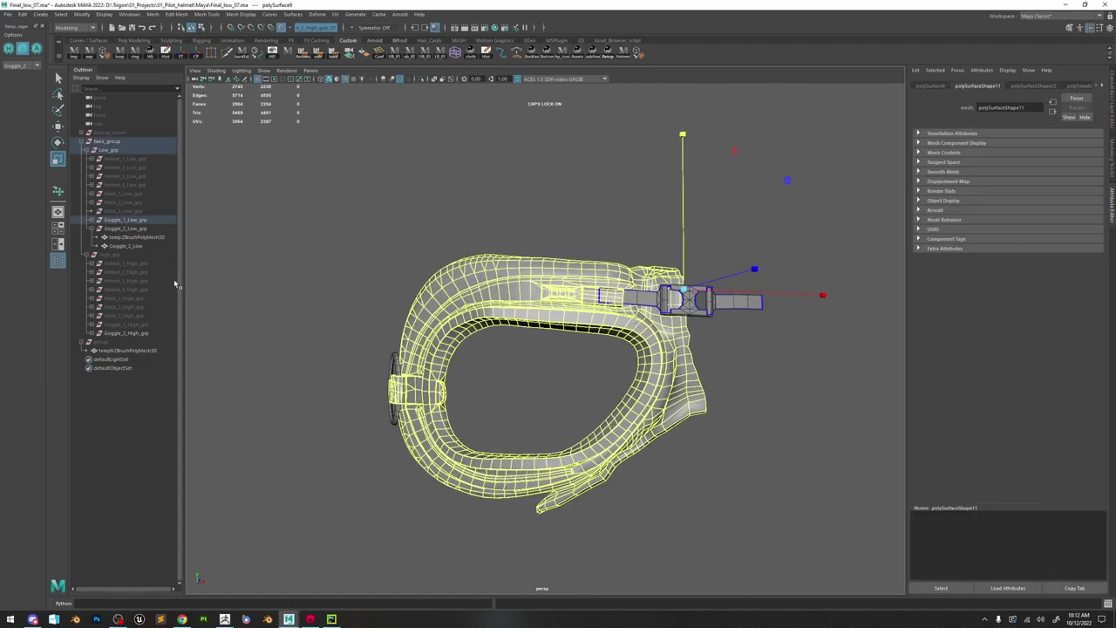
click(120, 342)
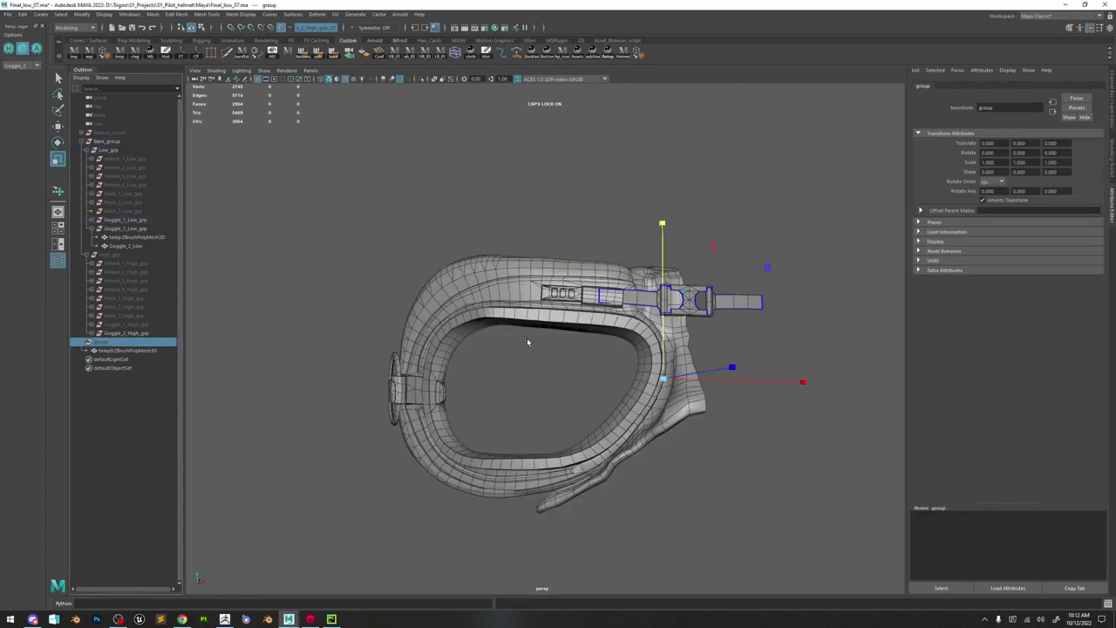
key(h)
alt+drag(554, 352, 567, 360)
click(765, 324)
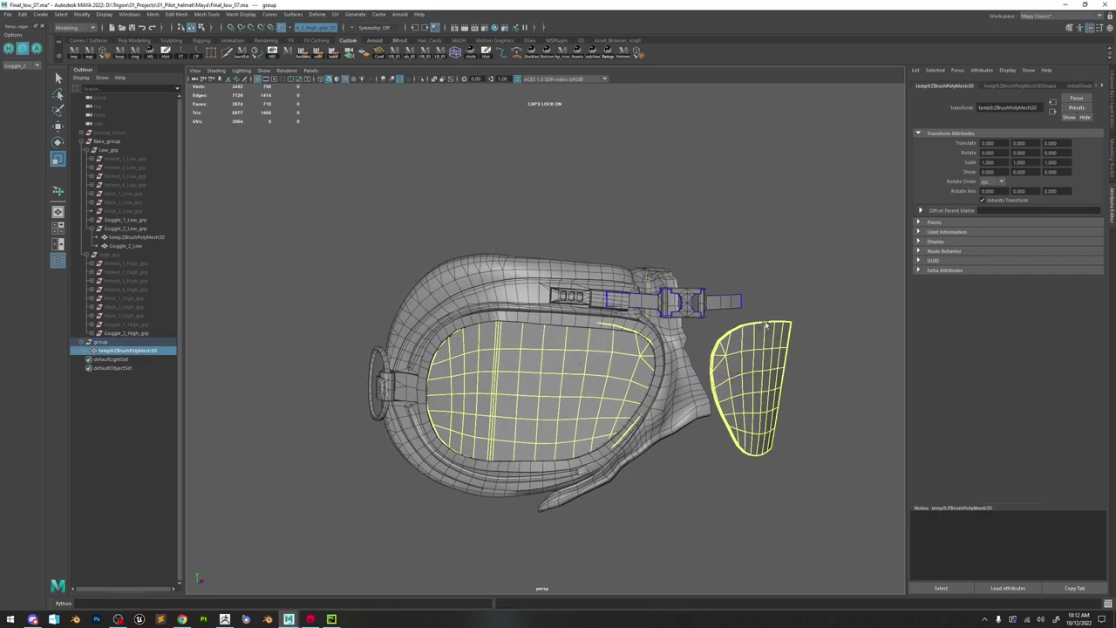
click(735, 274)
- Select the lens mesh and add it to the Helmet display layer
scroll(564, 261, down, 5)
scroll(683, 381, up, 8)
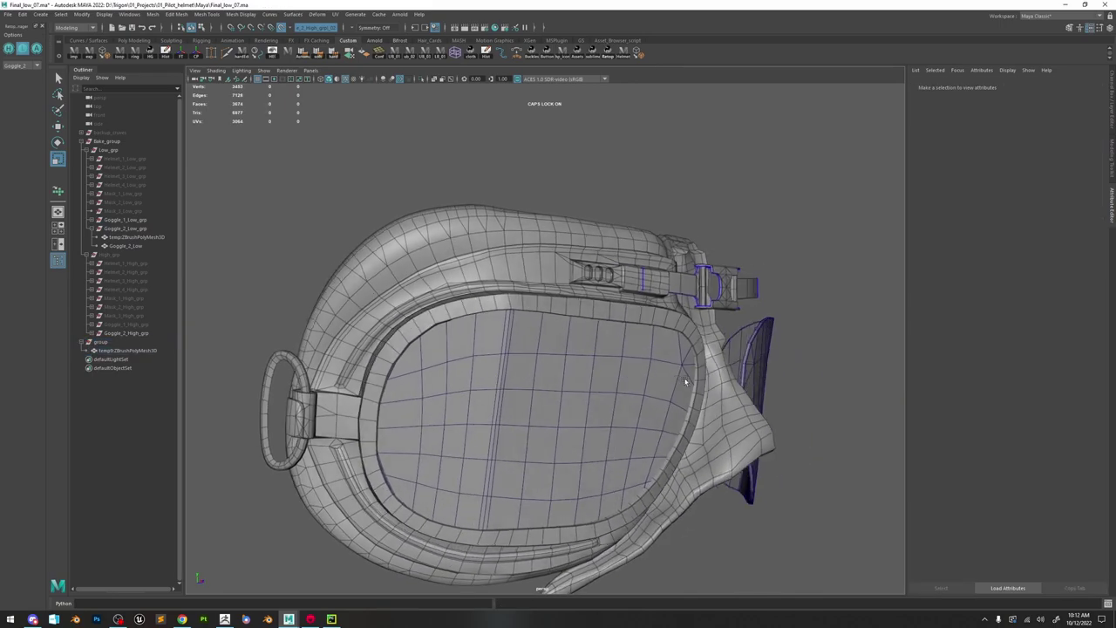
alt+drag(684, 381, 622, 373)
click(622, 374)
key(space)
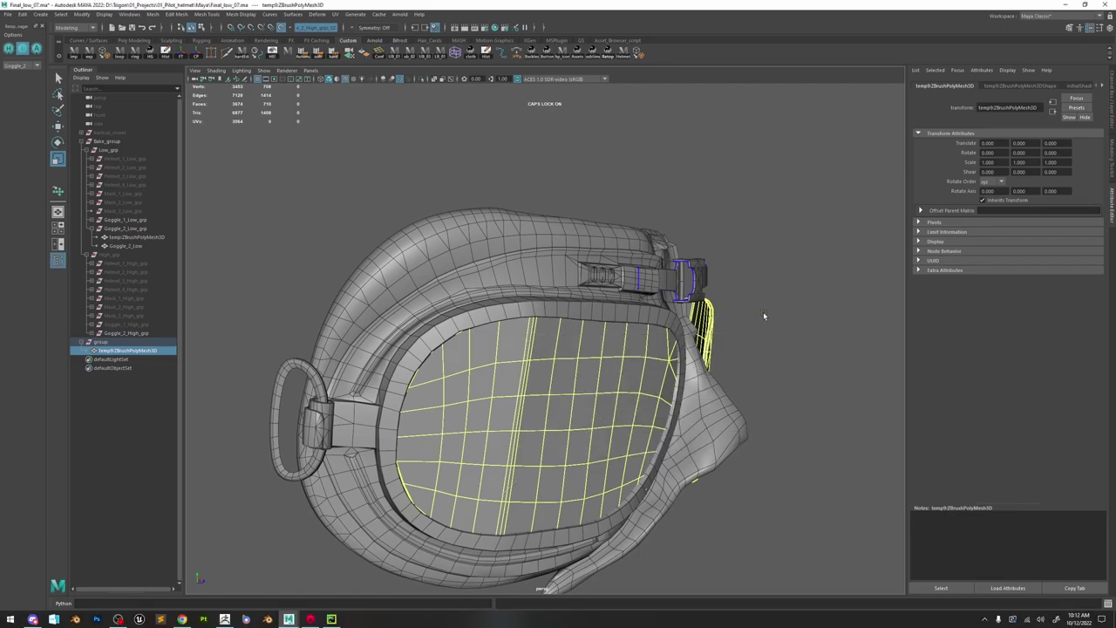
key(ctrl+a)
right_click(1041, 393)
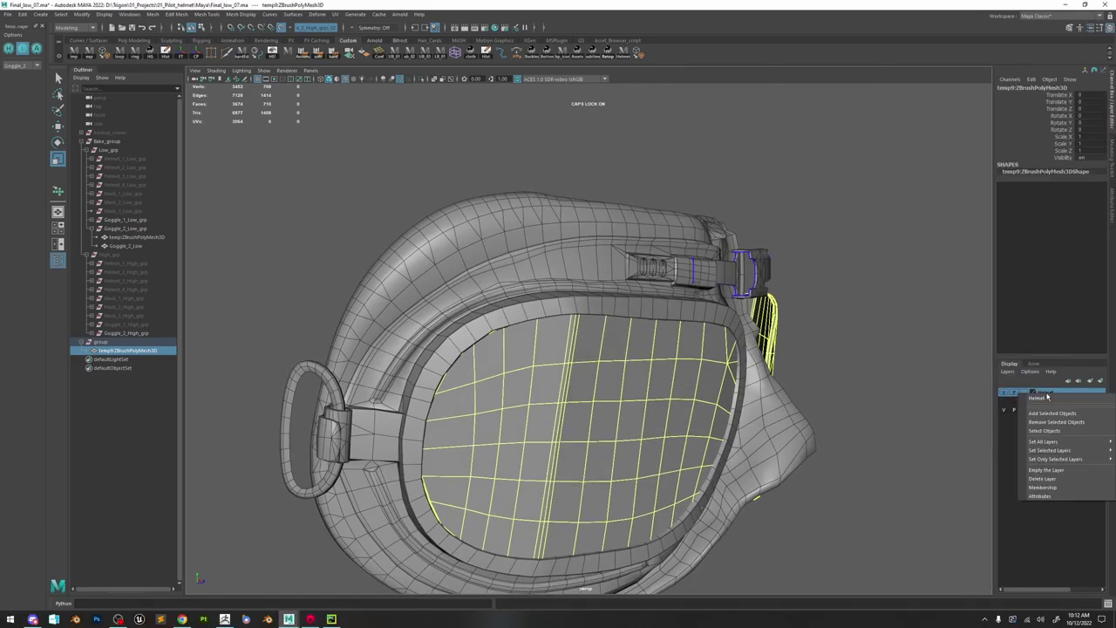
click(1050, 412)
click(871, 377)
alt+drag(871, 377, 839, 391)
- Move the lens mesh into Goggle_2_Low_grp and delete the emptied group
click(744, 400)
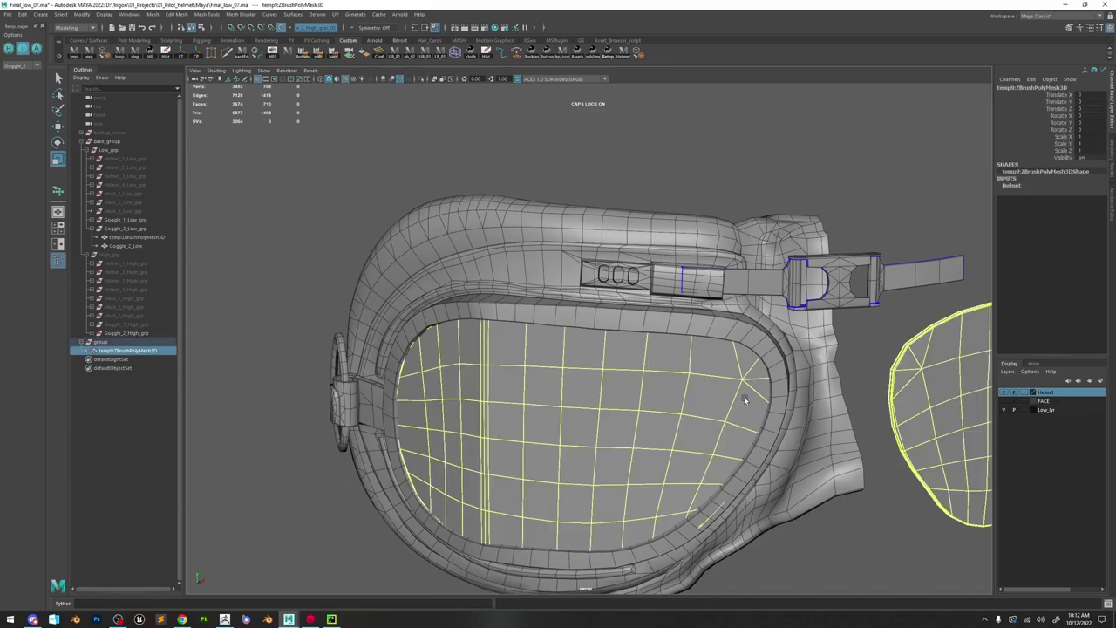
middle_drag(151, 236, 152, 237)
click(127, 350)
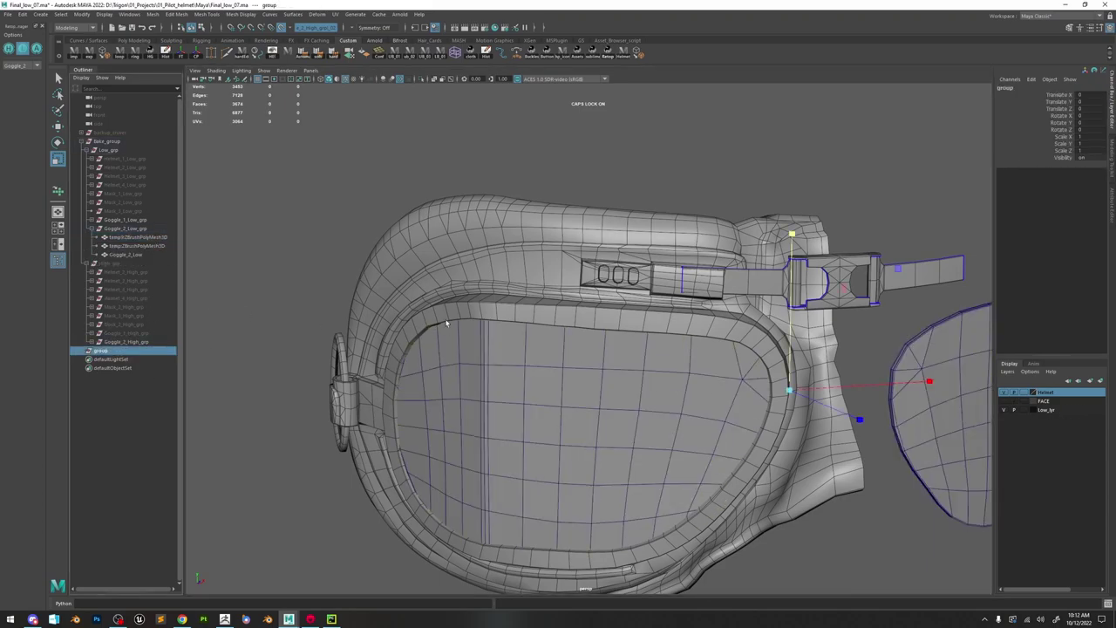
key(Delete)
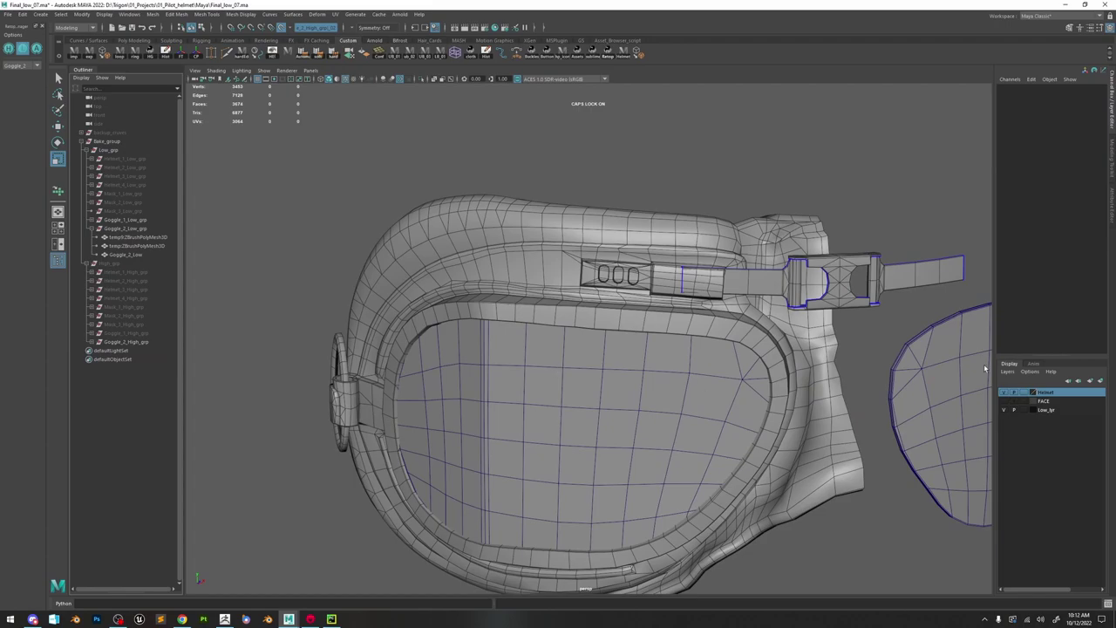
- Toggle the visibility of the Helmet and Low_lyr layers to check which goggle meshes each one controls
click(1006, 394)
click(1005, 394)
click(1005, 393)
click(1005, 394)
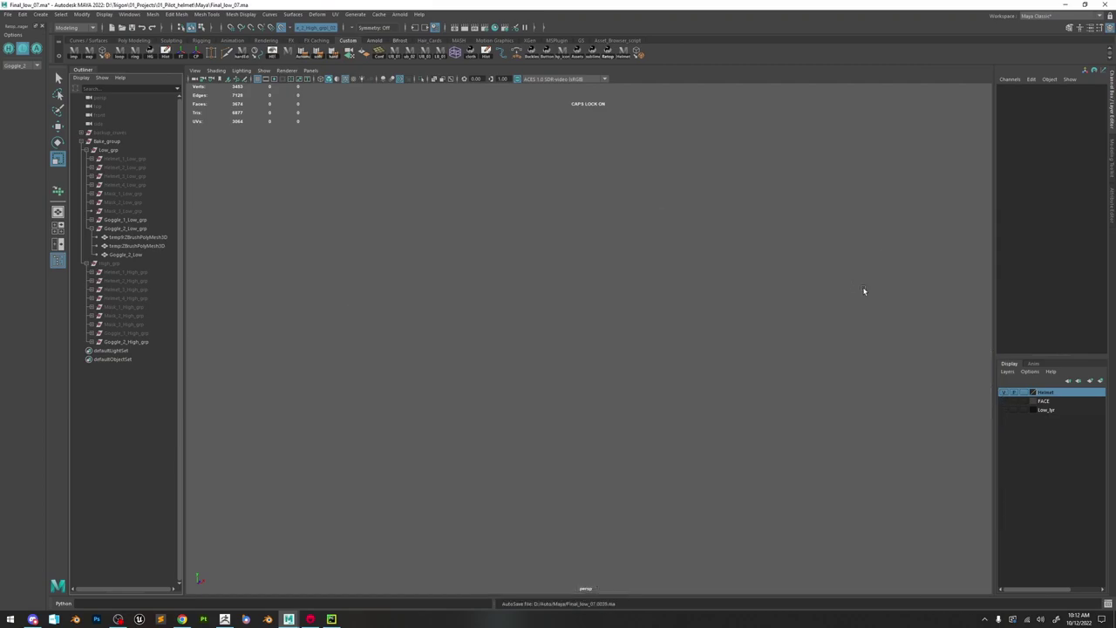
click(1005, 410)
scroll(650, 231, down, 5)
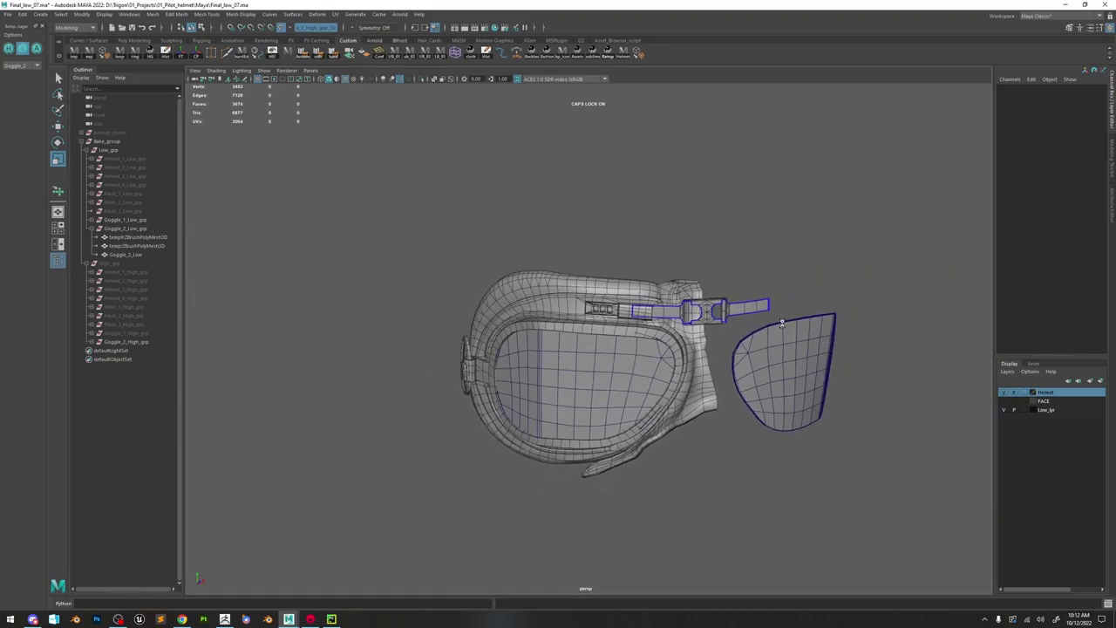
click(1005, 393)
click(1005, 393)
scroll(693, 366, up, 2)
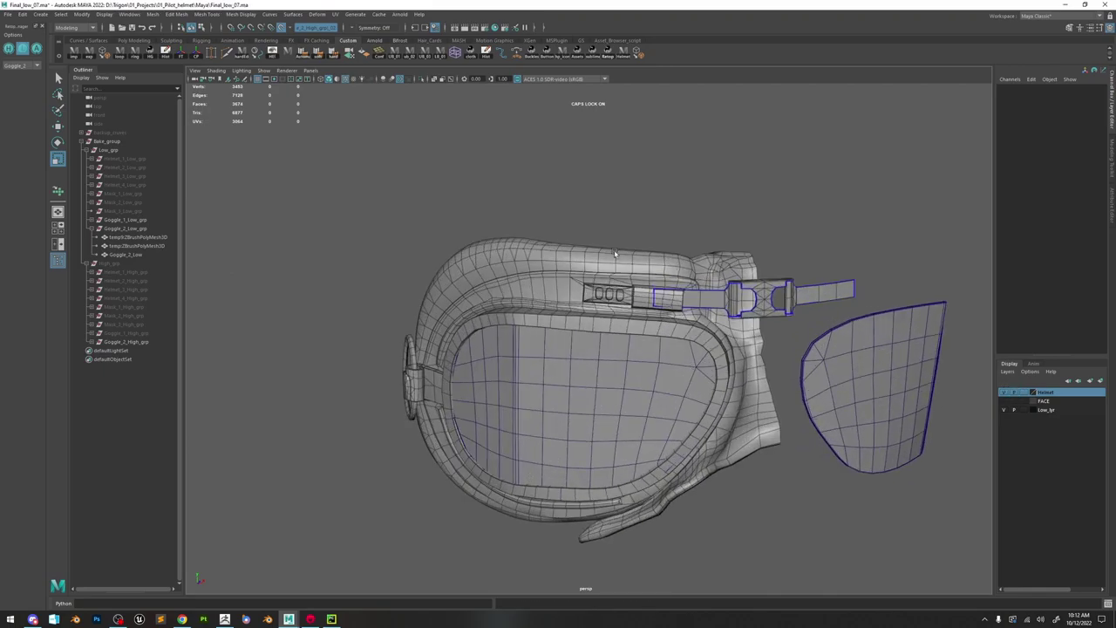
- Set the colour of the Helmet display layer to black and save the layer settings
click(613, 393)
double_click(1046, 392)
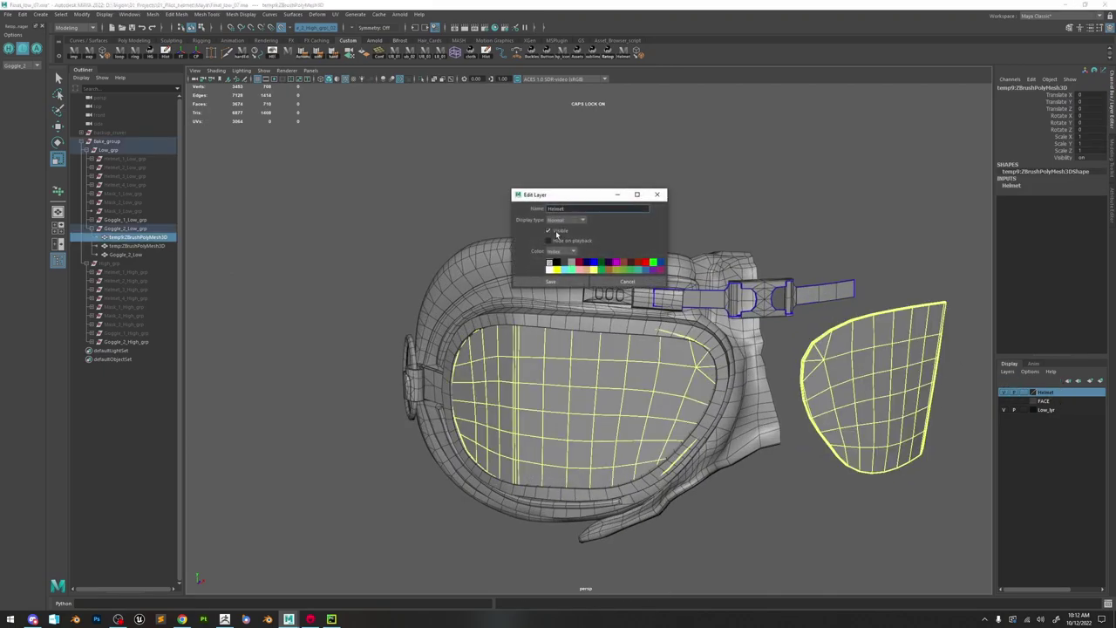
click(554, 283)
click(723, 187)
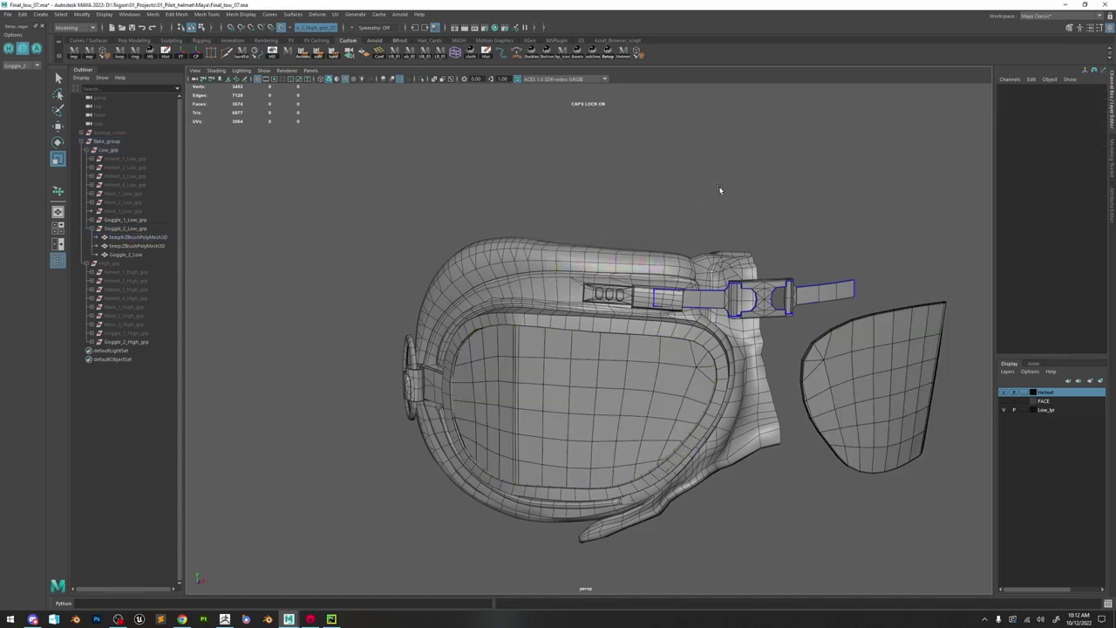
- Examine from several angles how the lens mesh sits inside the goggle frame
scroll(626, 270, down, 5)
scroll(660, 336, up, 5)
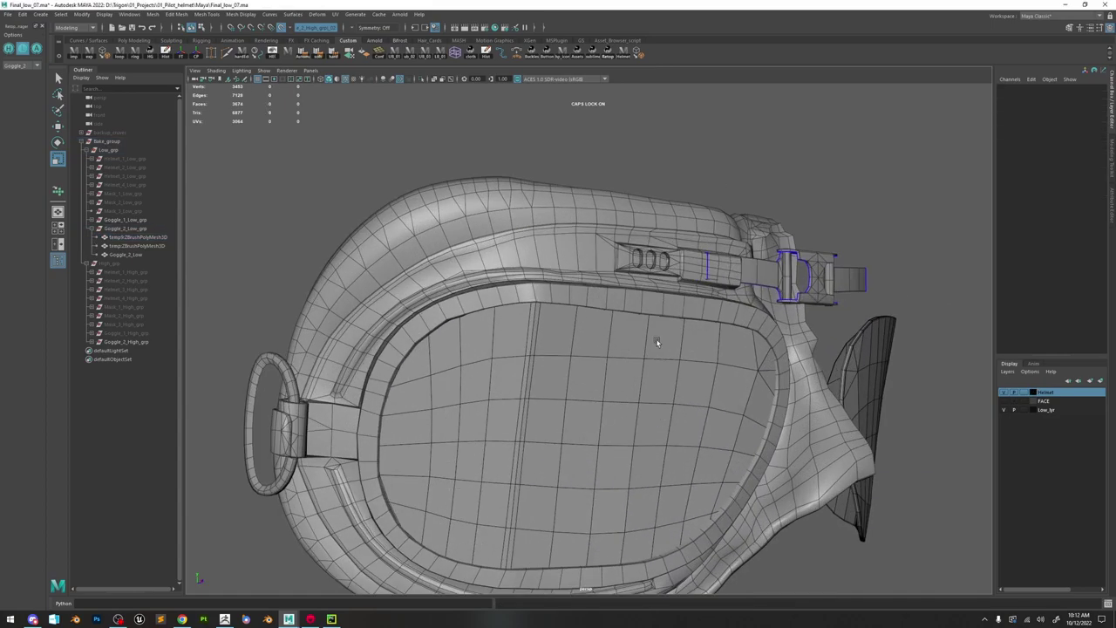
alt+drag(657, 285, 781, 334)
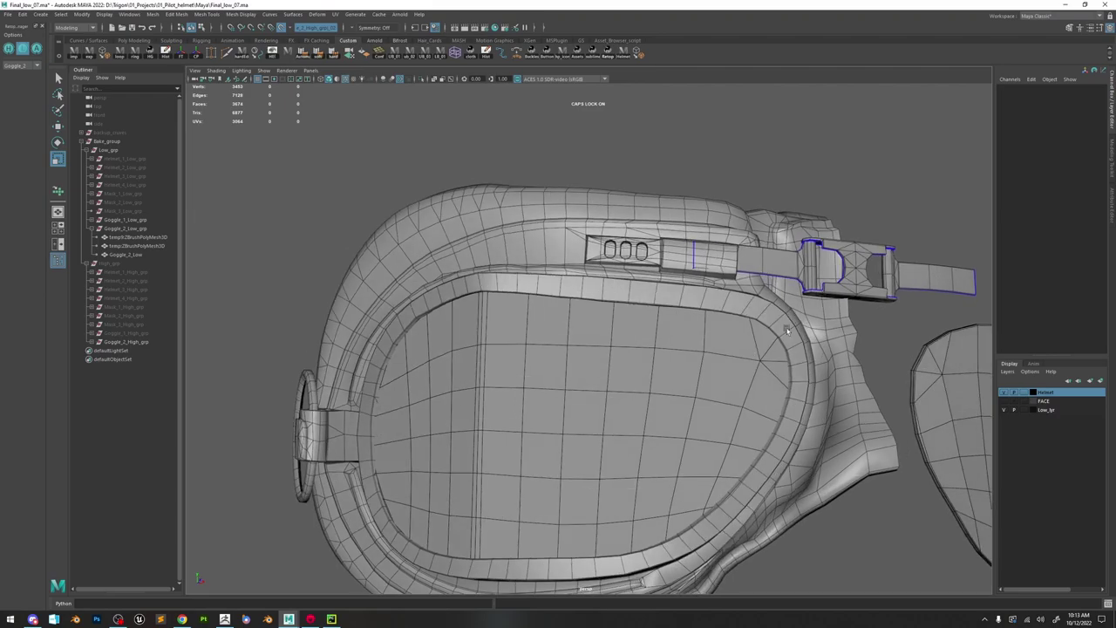
scroll(561, 344, down, 5)
alt+drag(561, 344, 616, 343)
scroll(616, 343, up, 5)
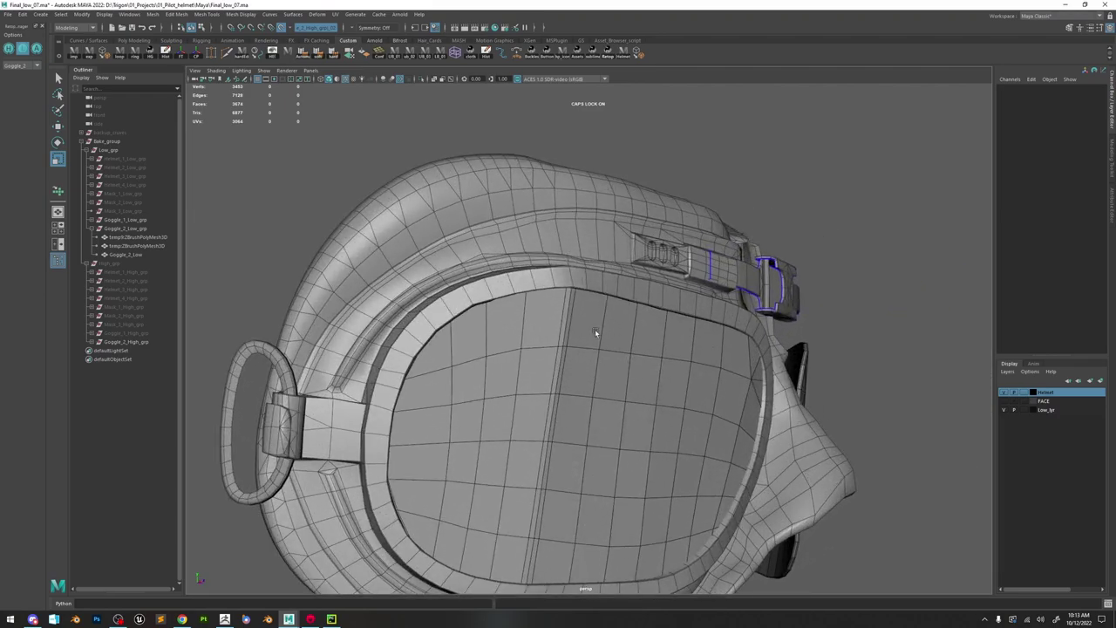
alt+drag(772, 372, 722, 384)
scroll(740, 396, up, 3)
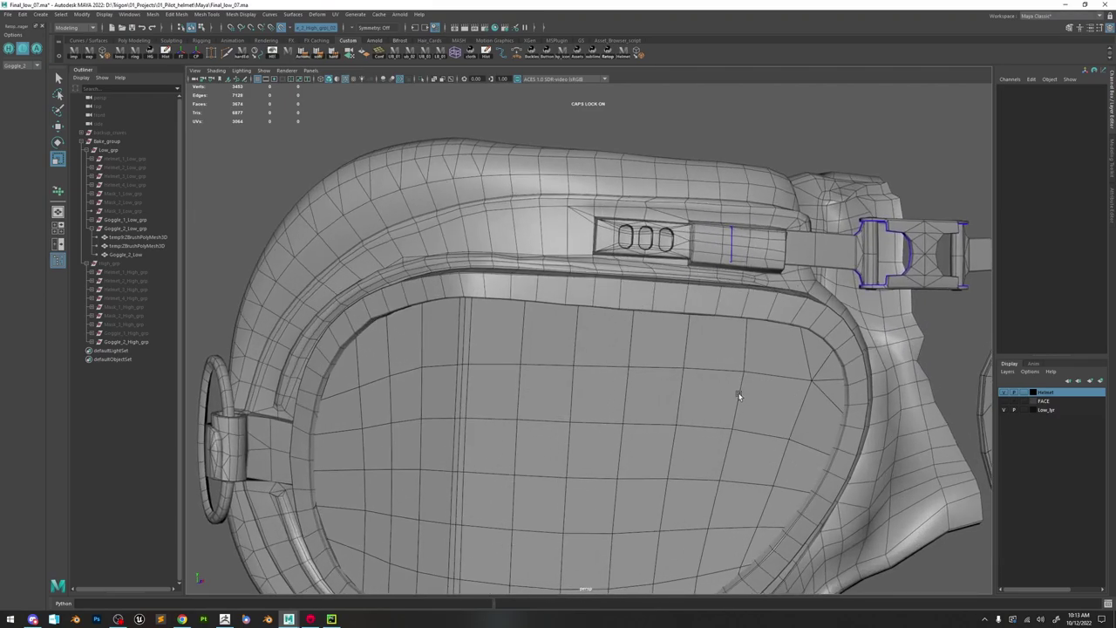
- Isolate the lens mesh and bring its upper rim thickness into close view
click(660, 388)
alt+middle_drag(639, 394, 633, 342)
alt+drag(632, 340, 477, 125)
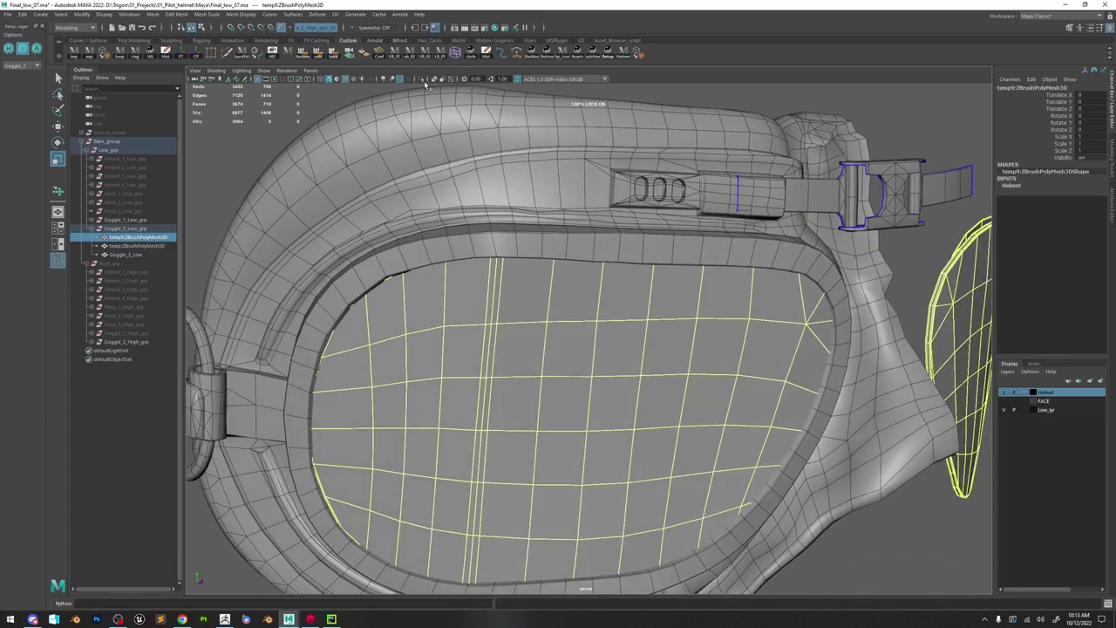
click(422, 79)
alt+drag(506, 188, 622, 258)
alt+right_drag(621, 258, 741, 356)
alt+drag(625, 283, 623, 284)
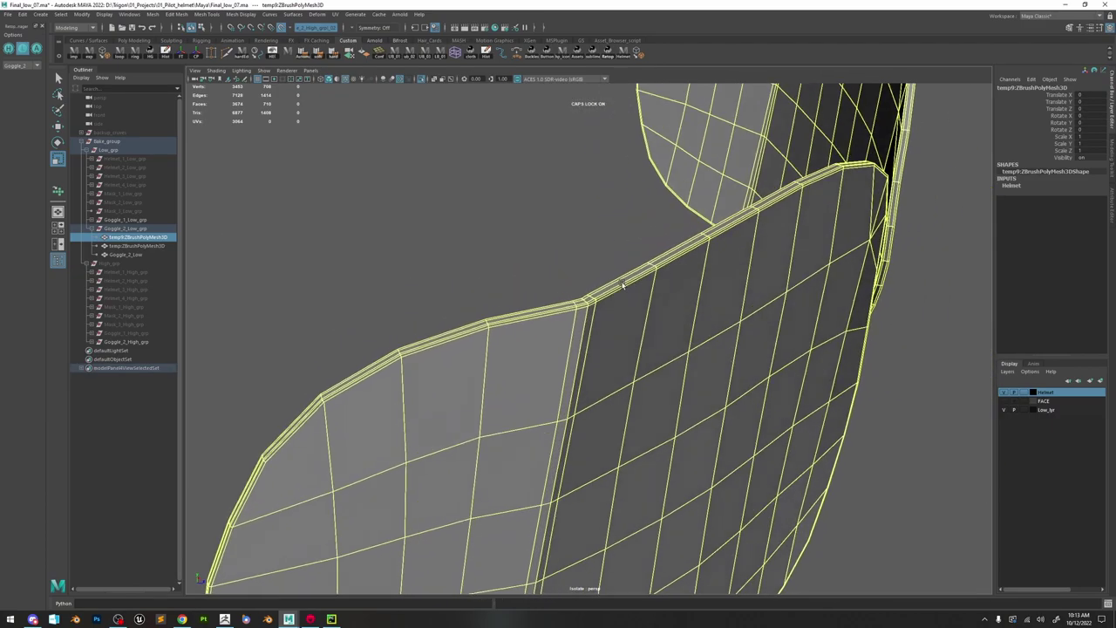
scroll(623, 283, up, 3)
- Delete the face loop around the rim of the near lens and the detached back shell behind it
click(497, 284)
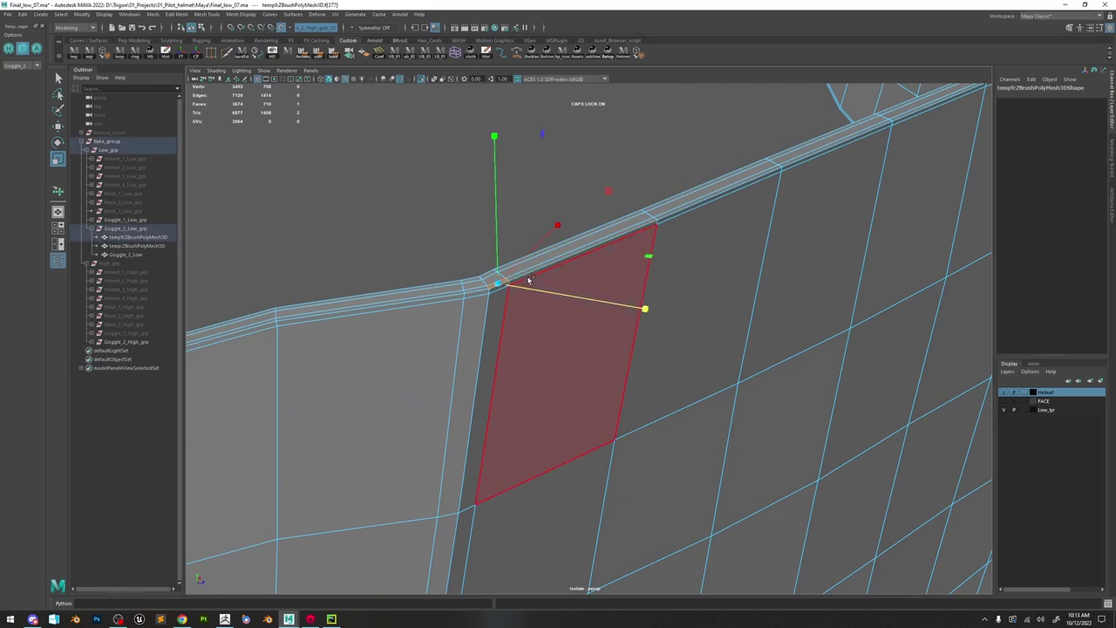
shift+double_click(531, 273)
scroll(532, 275, down, 5)
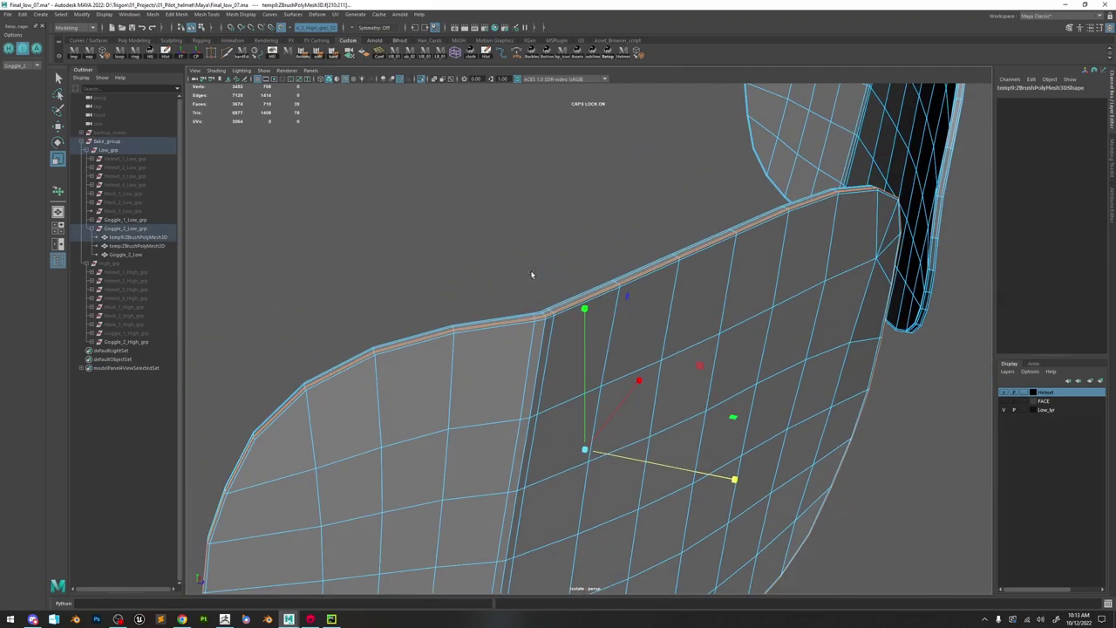
key(Delete)
double_click(570, 302)
key(Delete)
scroll(569, 305, down, 5)
alt+drag(664, 333, 632, 312)
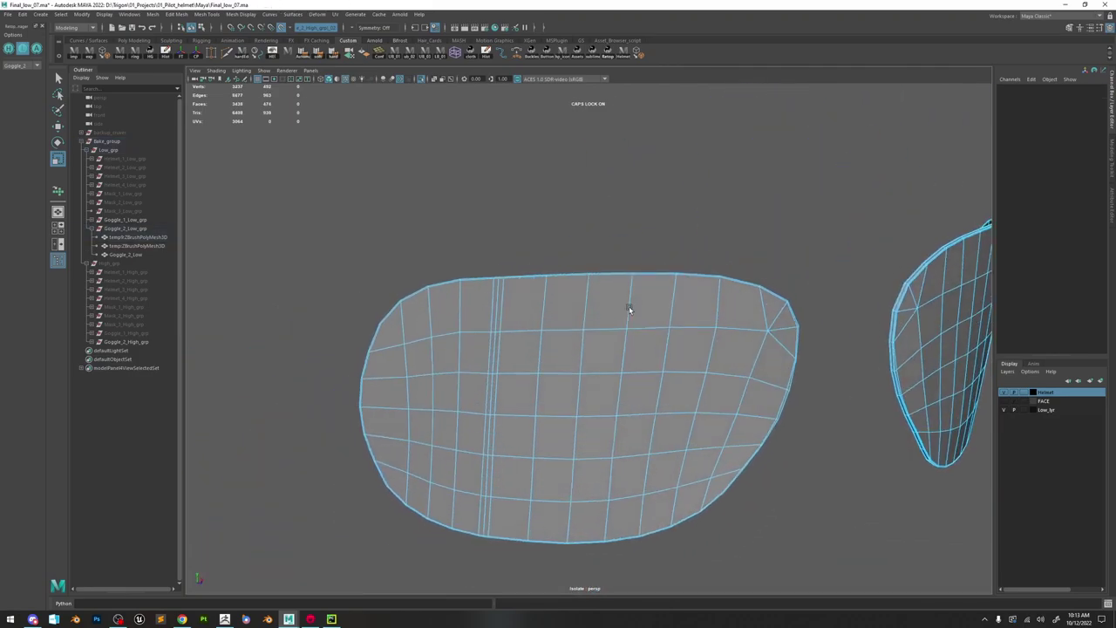
scroll(632, 311, up, 2)
click(658, 253)
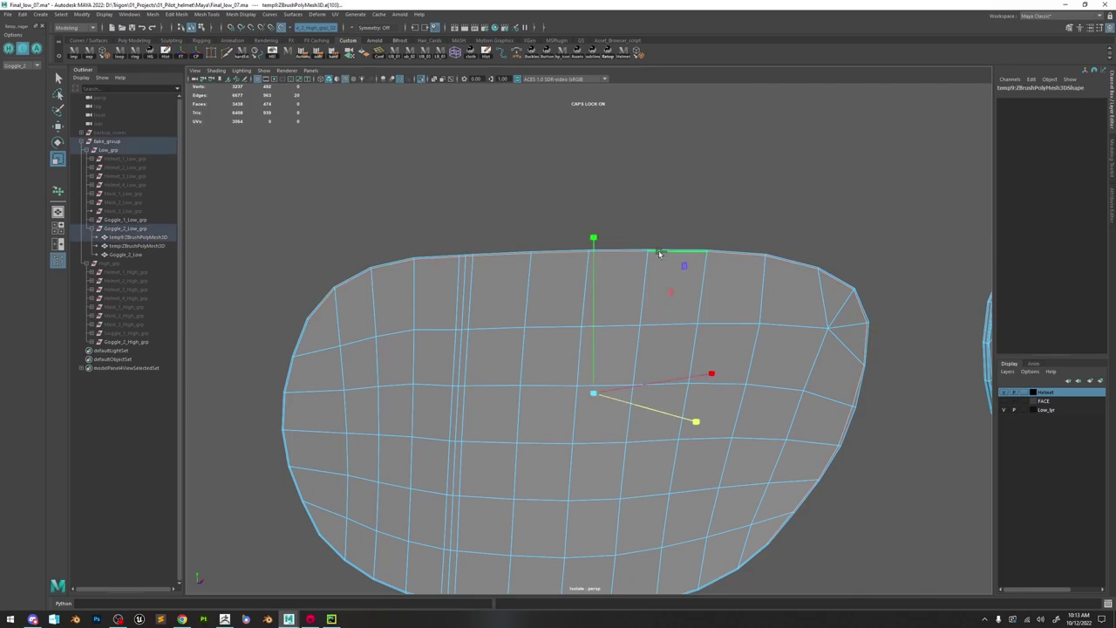
key(Delete)
alt+drag(659, 253, 542, 251)
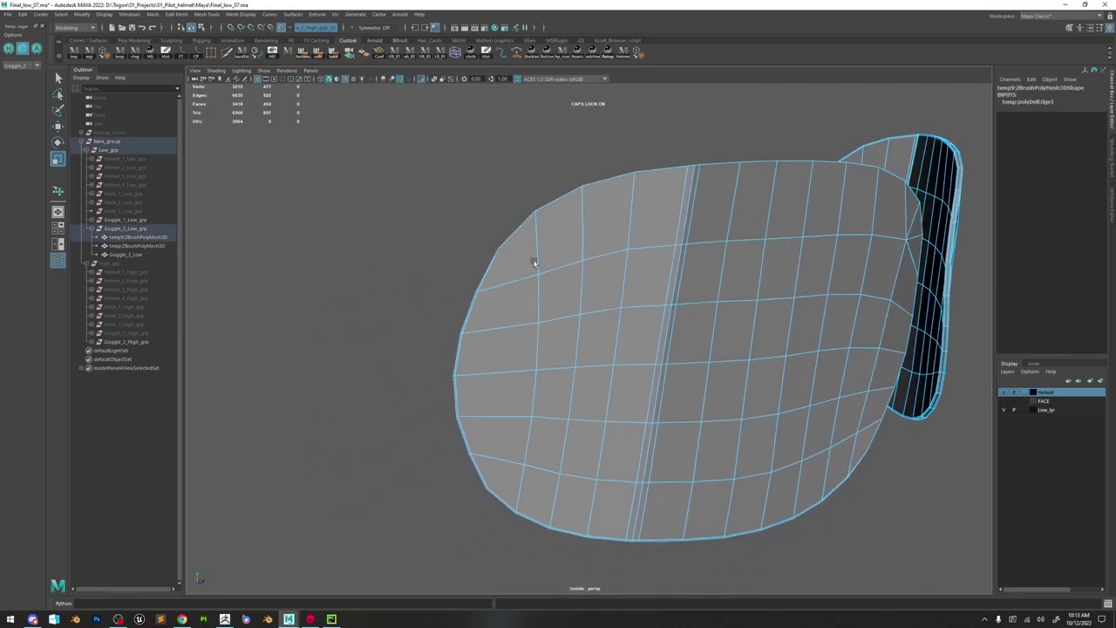
scroll(523, 249, up, 3)
key(ctrl+z)
- Select the narrow face loop around the lens border, convert it to edges, and delete the edges that form the extra rim strip
alt+middle_drag(456, 211, 564, 262)
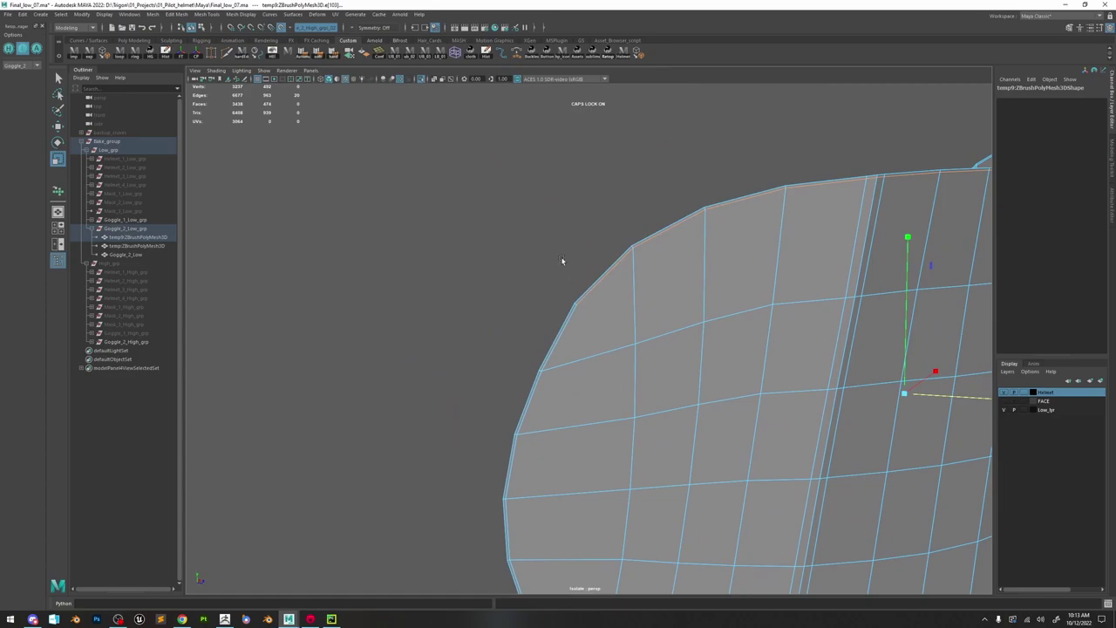
scroll(567, 263, up, 5)
right_drag(643, 232, 626, 283)
scroll(651, 383, down, 5)
scroll(610, 331, up, 6)
click(558, 224)
shift+double_click(546, 245)
alt+right_drag(661, 348, 531, 269)
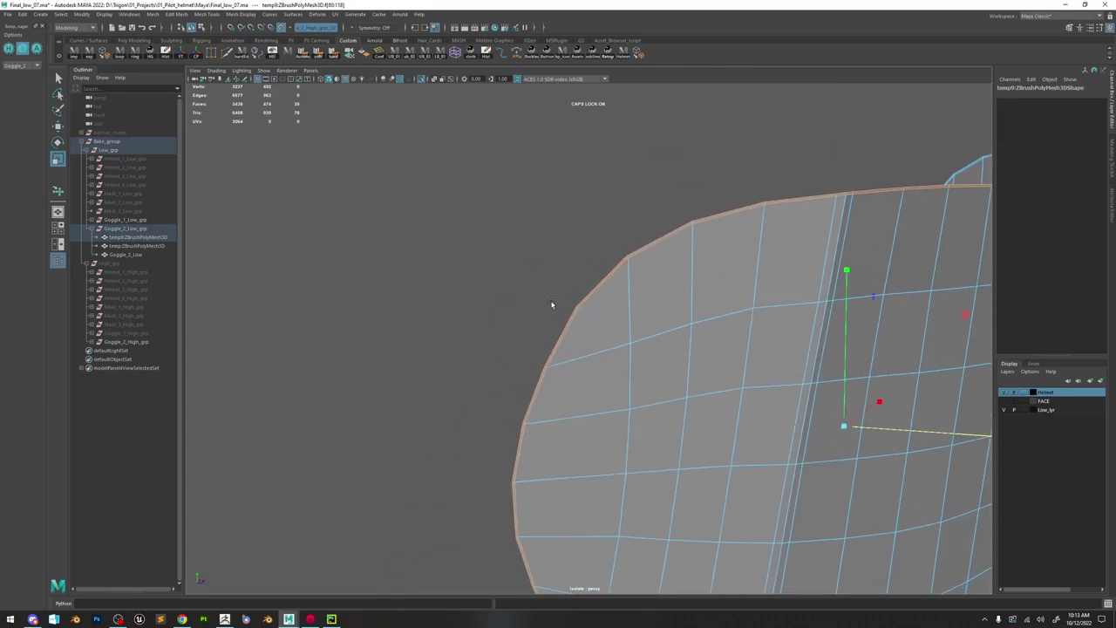
scroll(680, 240, up, 4)
ctrl+right_drag(656, 246, 680, 177)
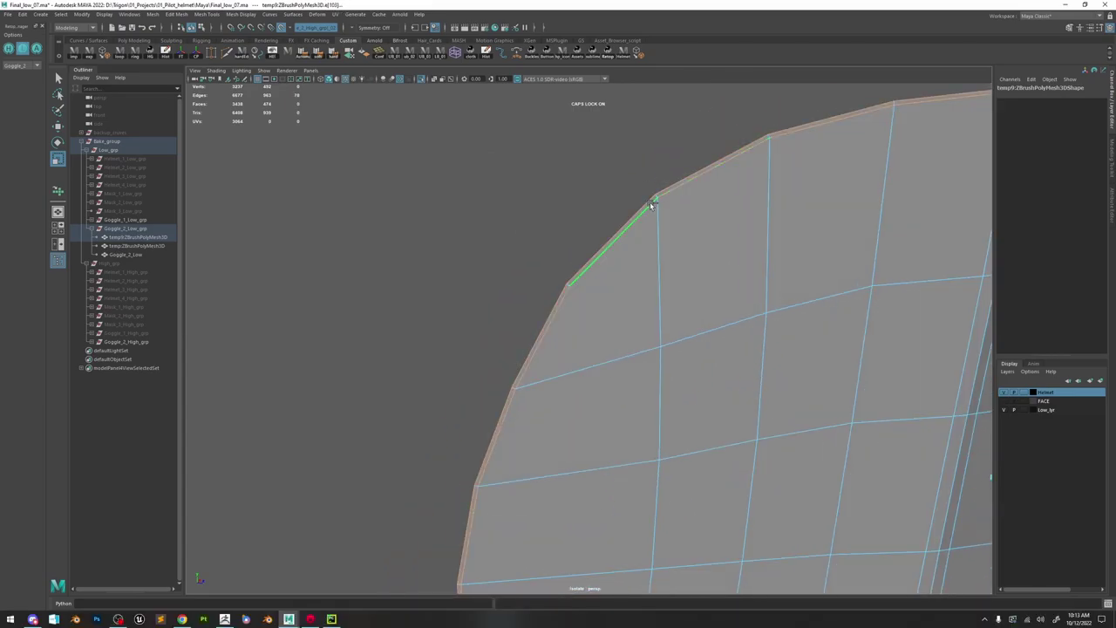
click(660, 268)
key(ctrl+Delete)
key(ctrl+z)
key(ctrl+z)
alt+right_drag(567, 288, 636, 361)
key(ctrl+Delete)
- Delete the leftover rim strip edges along the outer side and lower outer corner of the lens
alt+right_drag(570, 370, 570, 269)
click(555, 358)
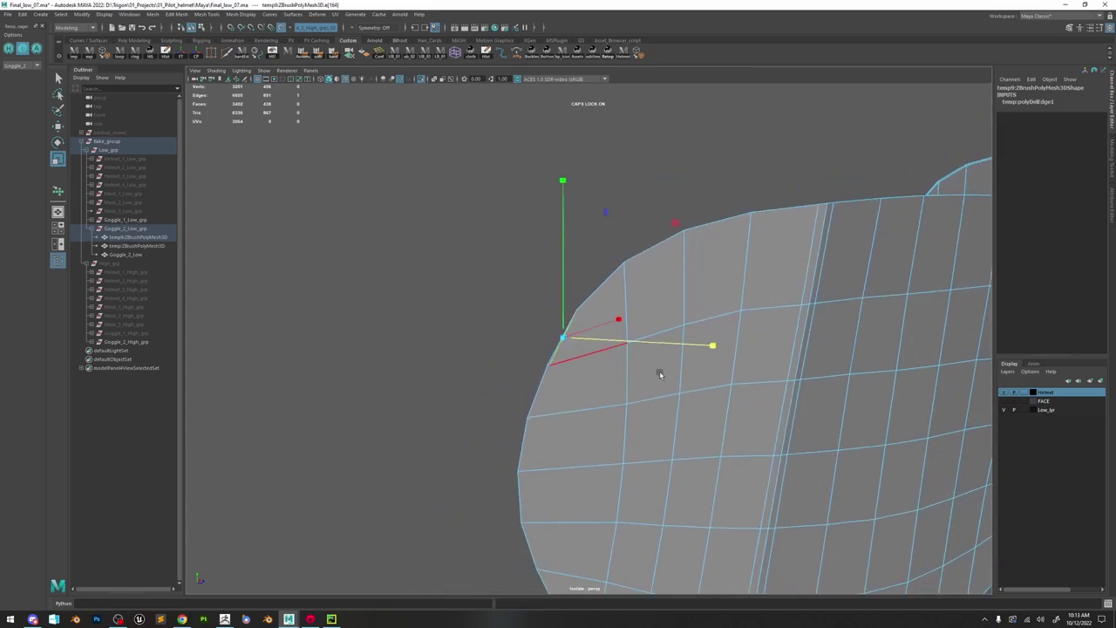
key(ctrl+Delete)
key(ctrl+z)
key(ctrl+Delete)
scroll(689, 374, down, 5)
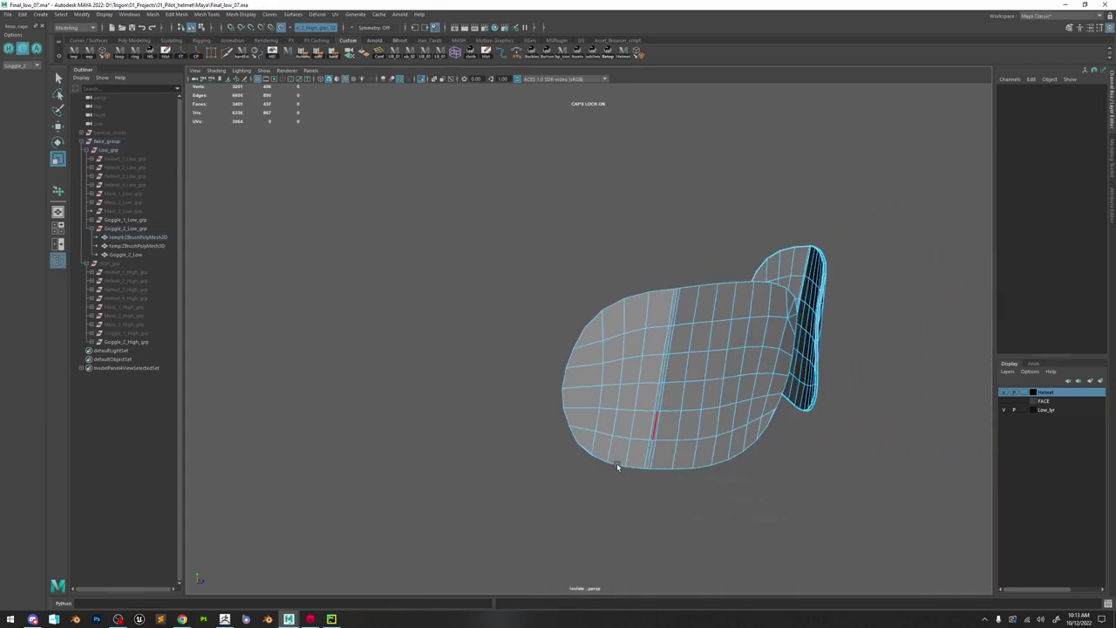
scroll(610, 470, up, 3)
click(575, 514)
key(Delete)
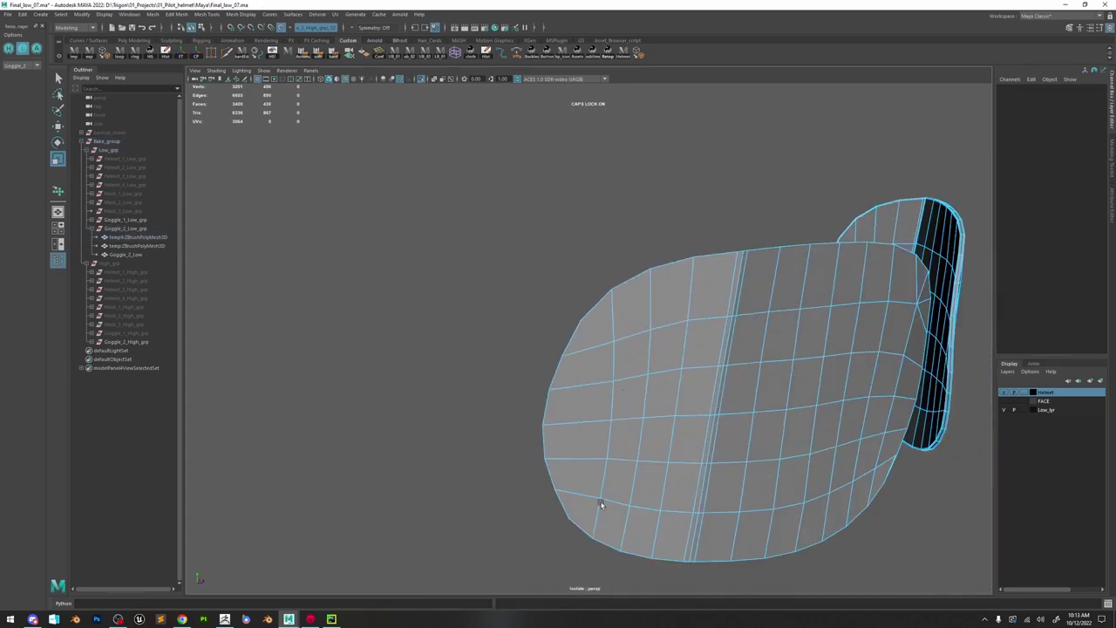
- Delete the remaining leftover rim edge on the lower border at the nose side of the lens
alt+drag(733, 403, 720, 376)
alt+middle_drag(721, 376, 720, 339)
alt+drag(720, 339, 708, 310)
right_drag(707, 308, 666, 309)
click(716, 456)
key(Delete)
- Select all faces of the second lens and delete them, keeping only the cleaned lens
right_drag(707, 344, 646, 315)
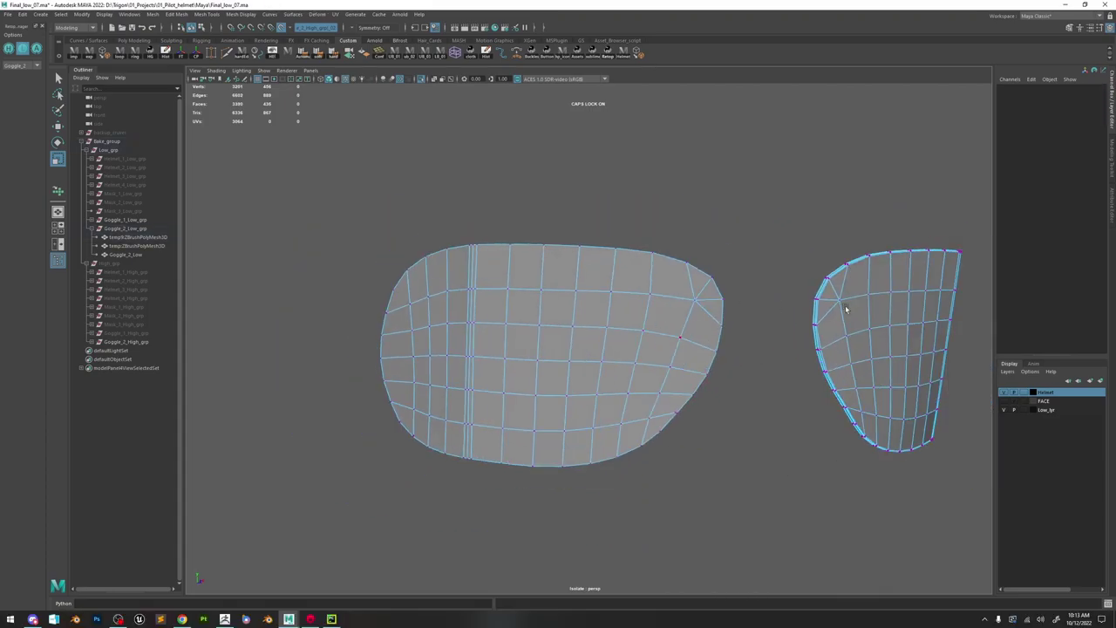
click(856, 340)
alt+right_drag(853, 336, 801, 271)
alt+drag(802, 297, 785, 306)
right_drag(785, 306, 784, 307)
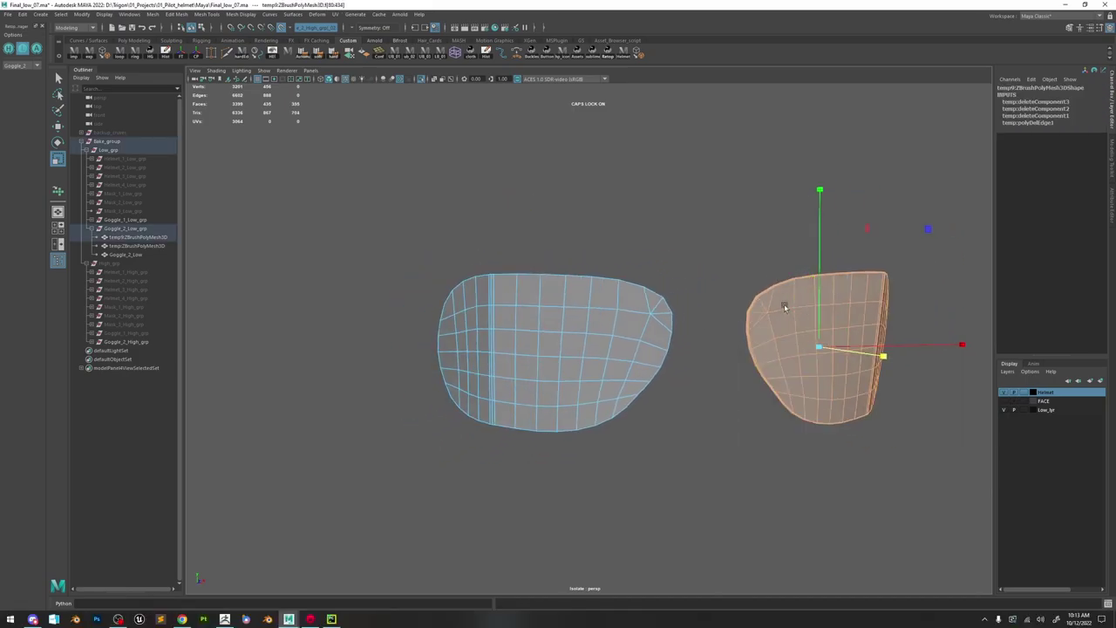
key(Delete)
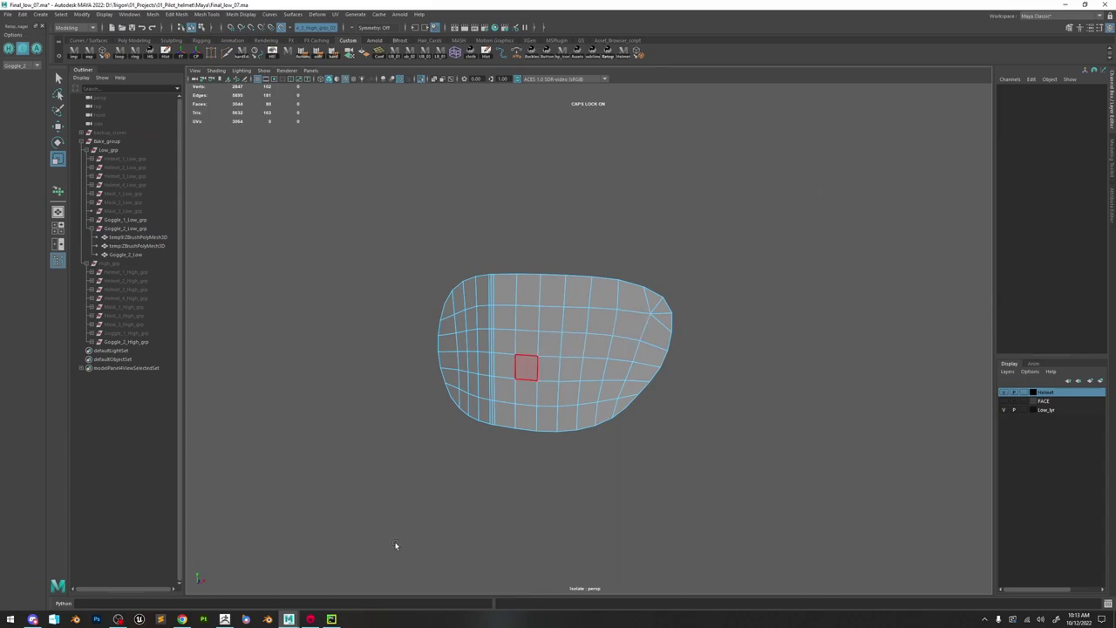
- Switch to ZBrush and isolate the two lenses of the goggle mesh from its other parts
click(225, 619)
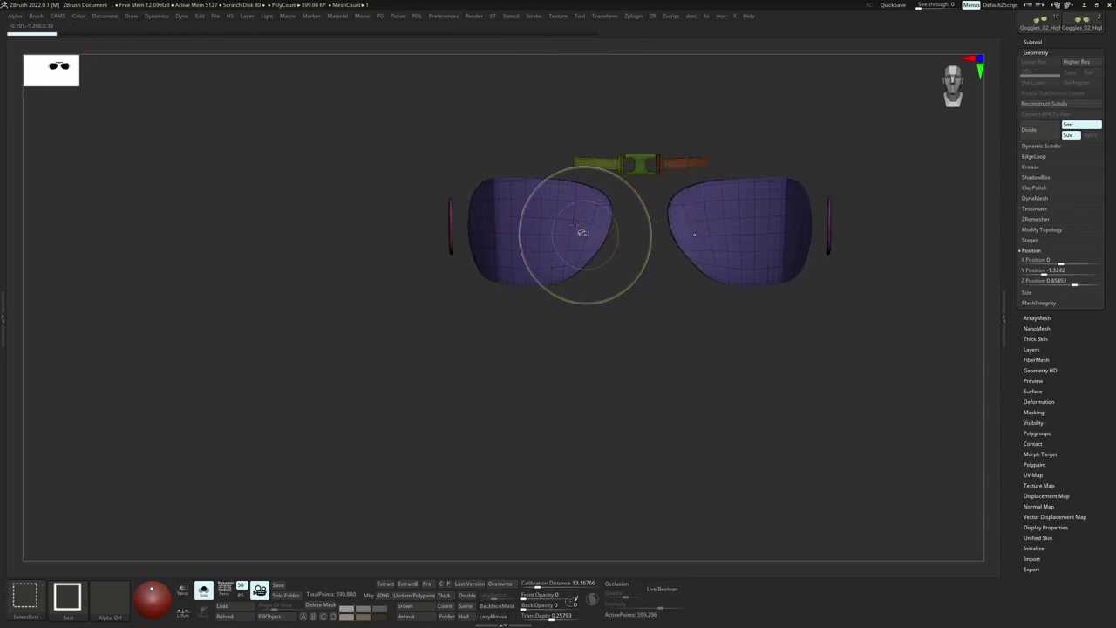
ctrl+shift+click(575, 226)
right_click(666, 259)
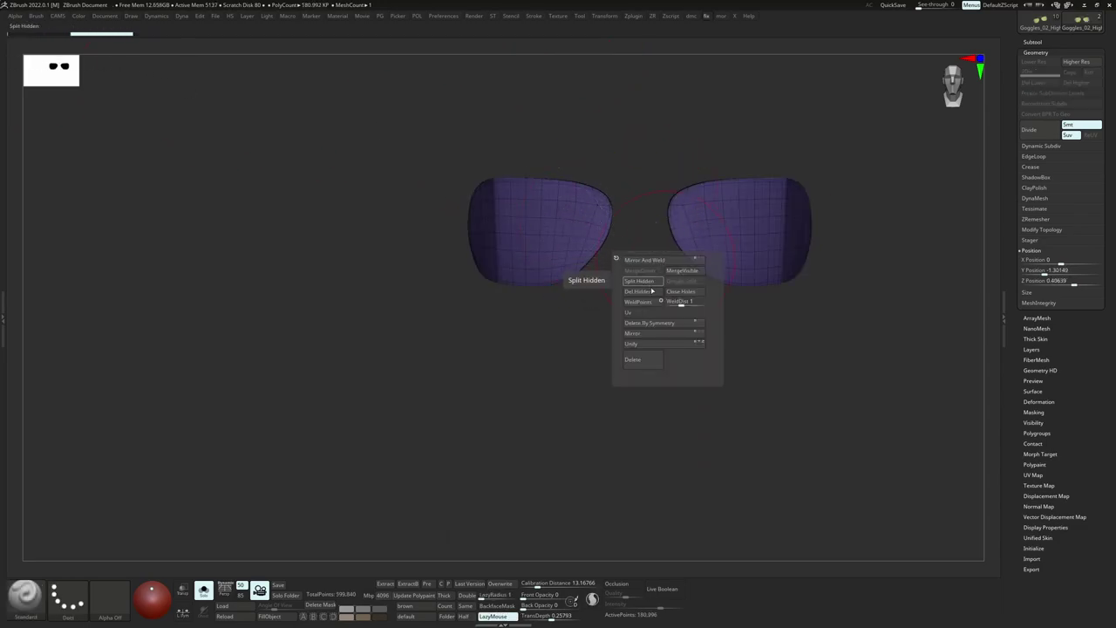
key(f)
click(701, 232)
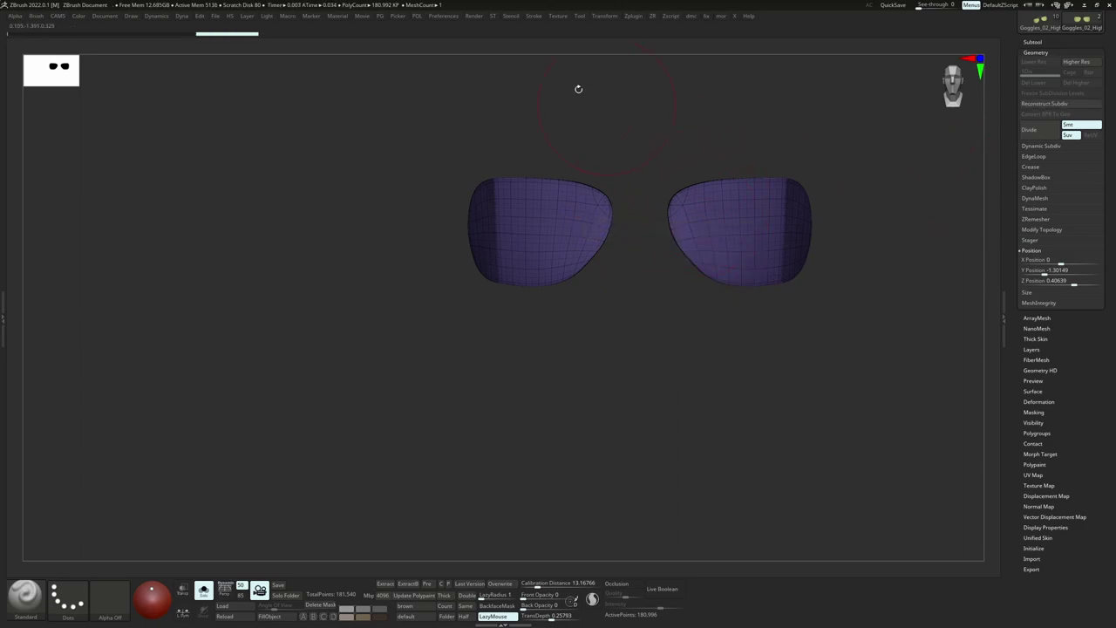
- Switch back to Maya, delete the middle of the three vertical edge loops at the lens crease, and return to object mode
key(alt+Tab)
scroll(667, 384, up, 3)
alt+drag(667, 383, 732, 380)
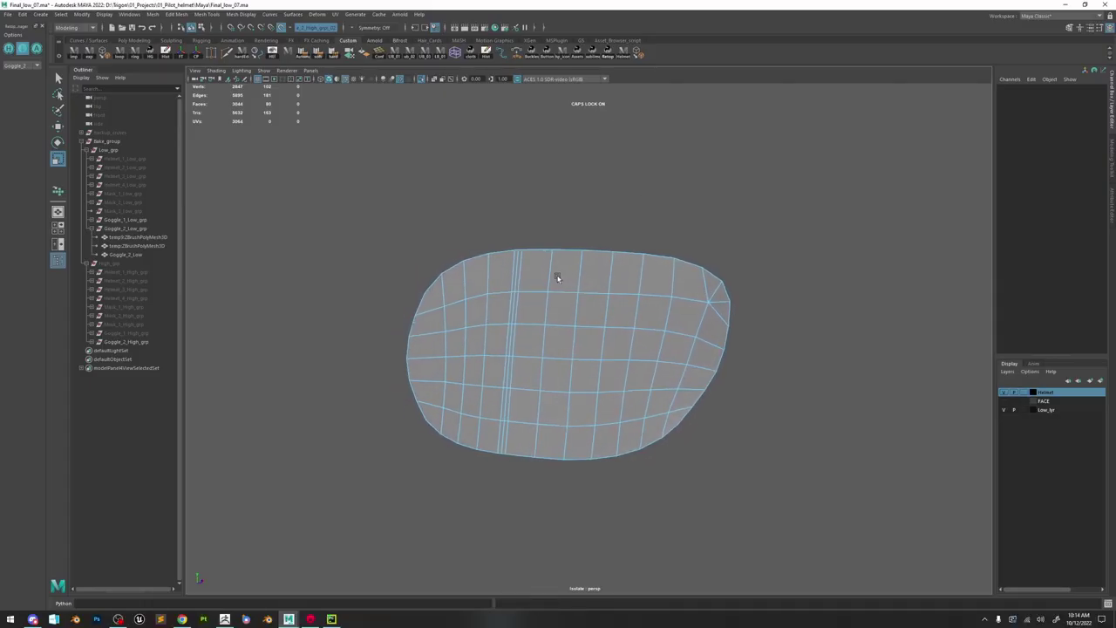
scroll(556, 273, up, 2)
right_drag(537, 249, 530, 238)
alt+drag(530, 238, 440, 308)
double_click(439, 310)
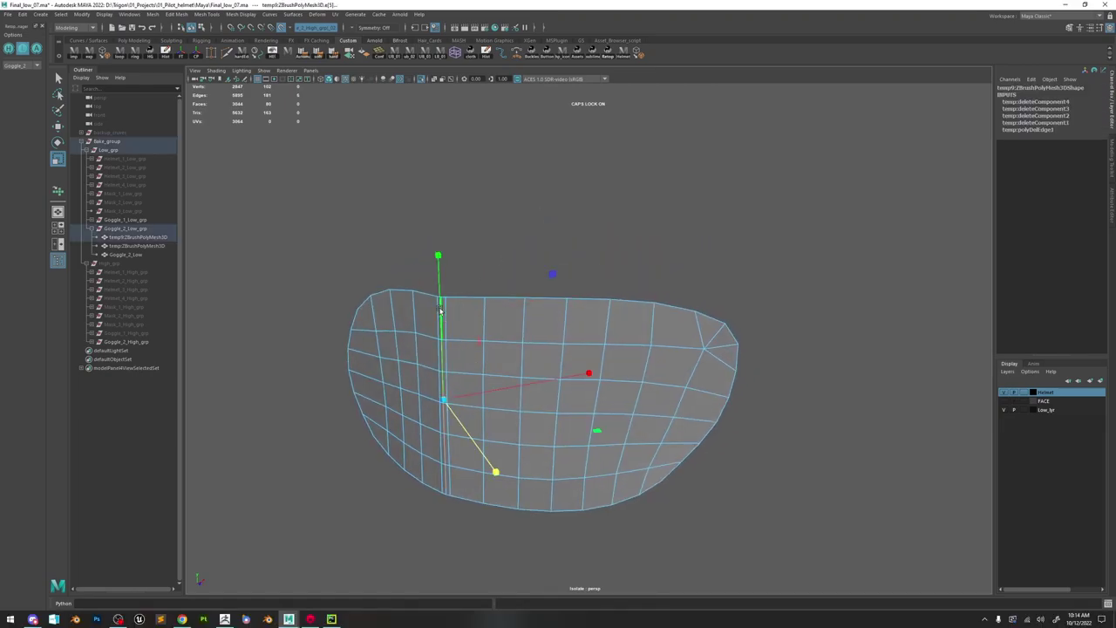
key(Delete)
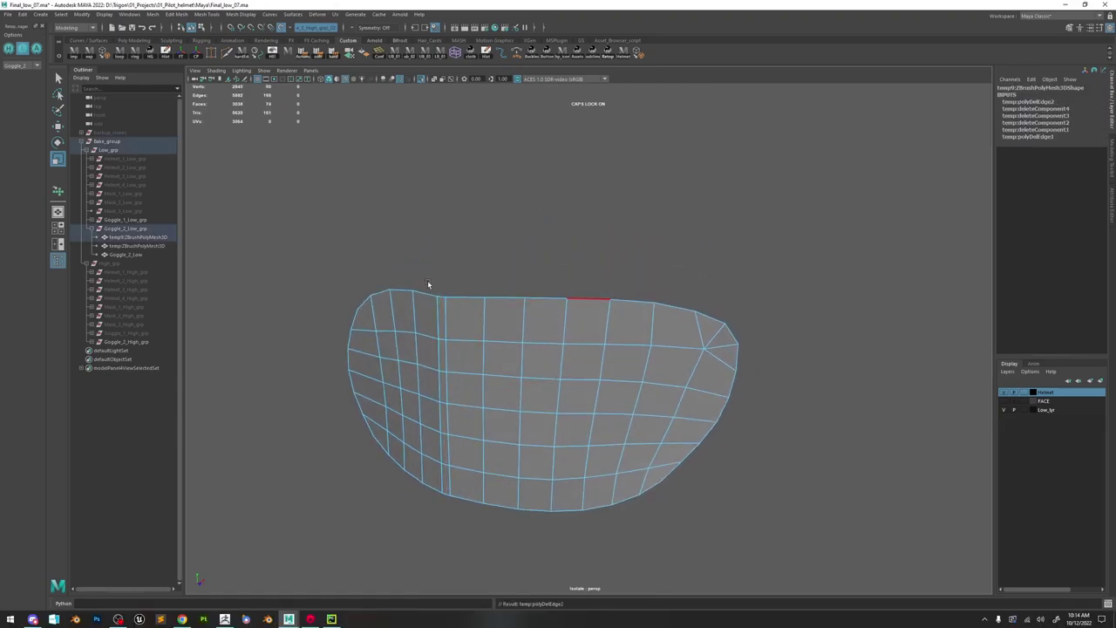
alt+middle_drag(517, 332, 571, 303)
alt+drag(515, 311, 555, 261)
right_drag(556, 262, 577, 240)
click(576, 241)
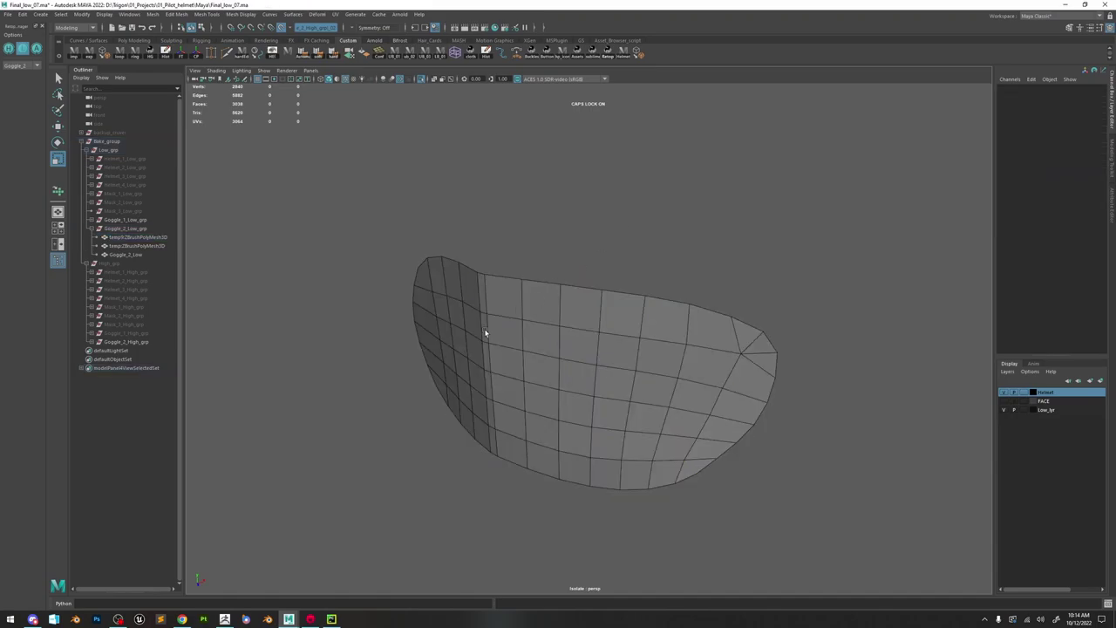
- Turn off the wireframe on shaded display and soften the edges of the lens mesh
alt+drag(567, 311, 560, 315)
key(5)
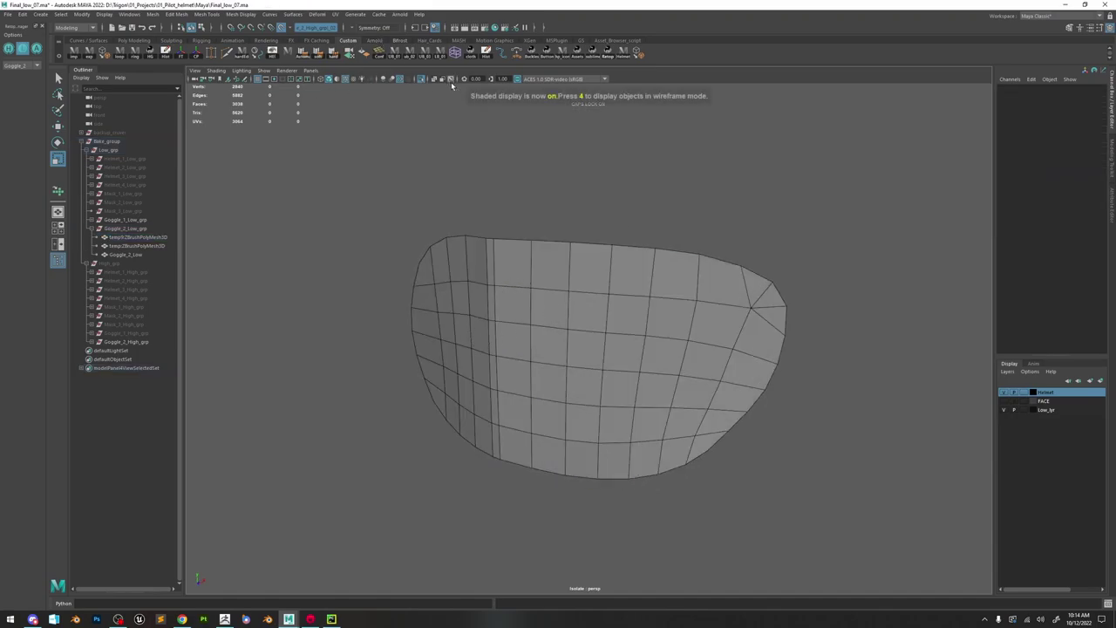
click(351, 78)
click(565, 318)
click(319, 55)
click(558, 144)
mouse_move(703, 206)
alt+mouse_down()
mouse_move(682, 240)
mouse_move(707, 224)
alt+mouse_up()
alt+right_drag(707, 224, 523, 114)
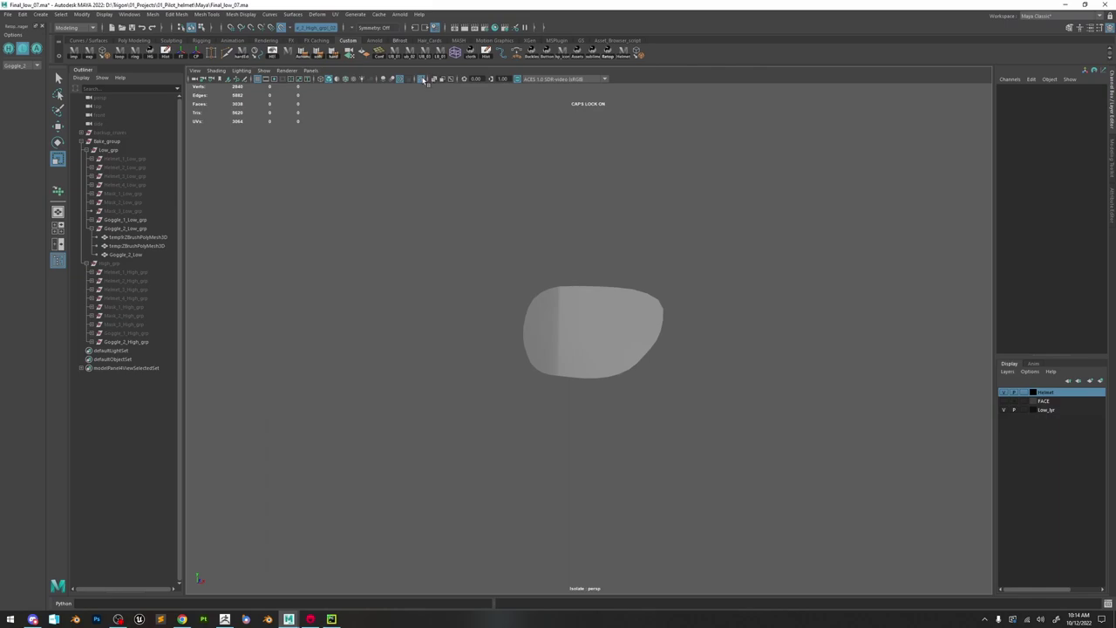
- End the isolation of the lens and show the high-poly goggle meshes together with the low-poly ones
click(424, 80)
alt+right_drag(587, 230, 703, 316)
alt+drag(703, 317, 731, 325)
alt+right_drag(657, 295, 689, 319)
click(36, 50)
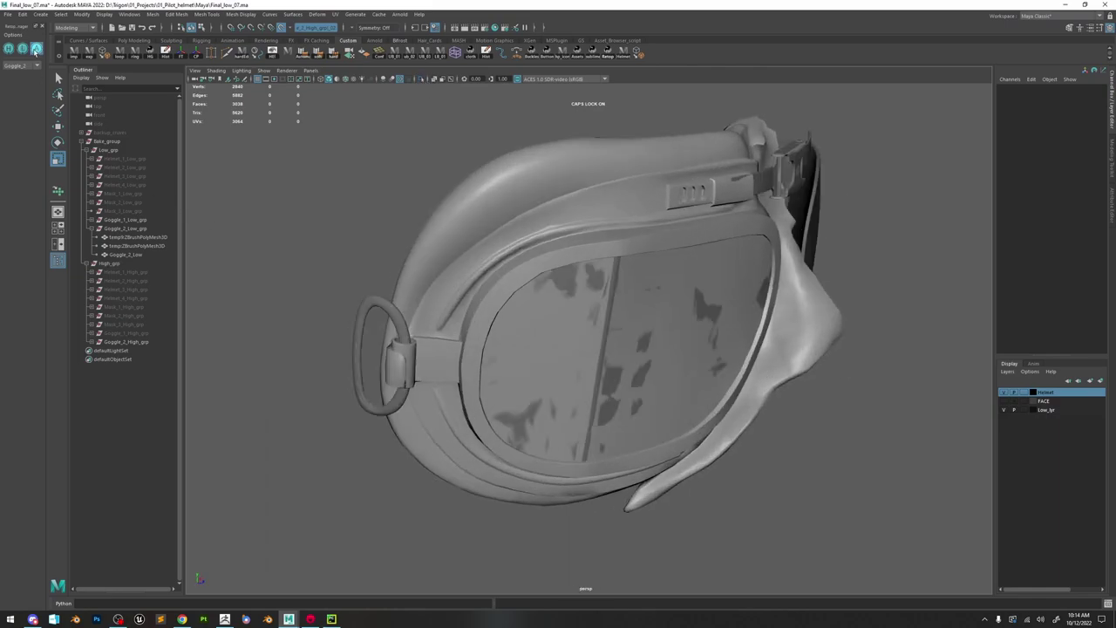
- Isolate the low-poly lens together with the _02 mesh in Goggle_2_High_grp and frame the lens
click(647, 319)
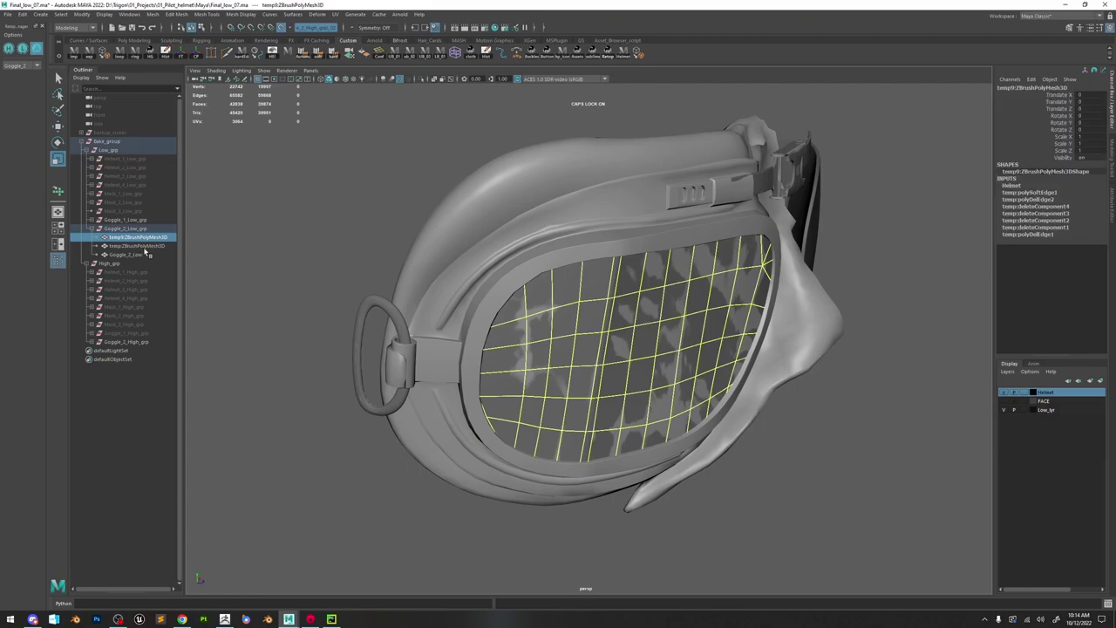
click(90, 342)
ctrl+click(114, 350)
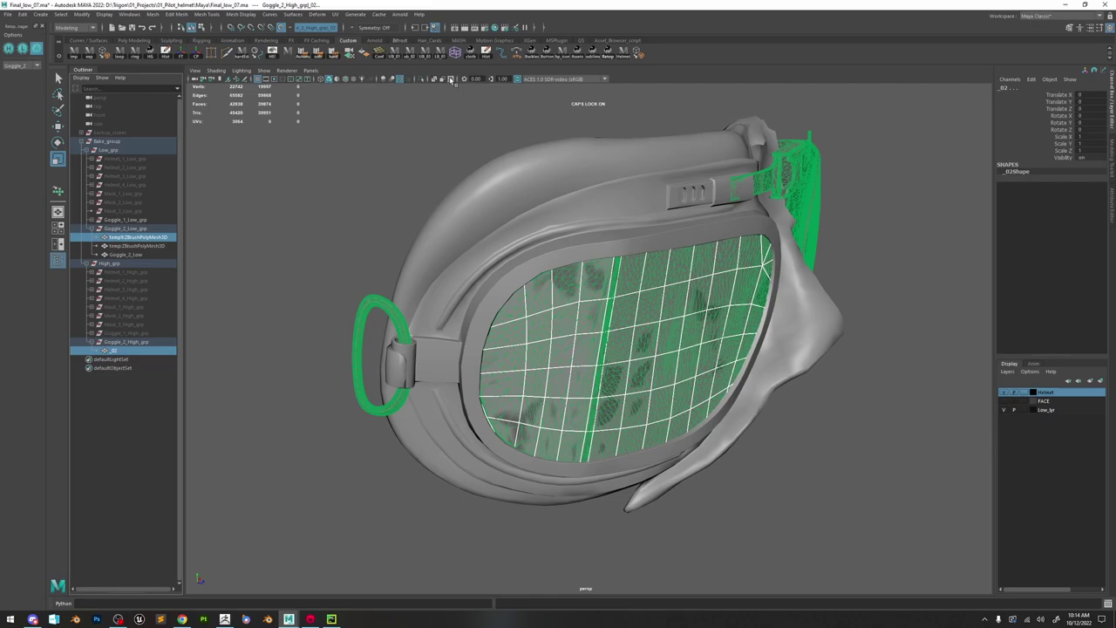
click(422, 79)
click(724, 305)
key(f)
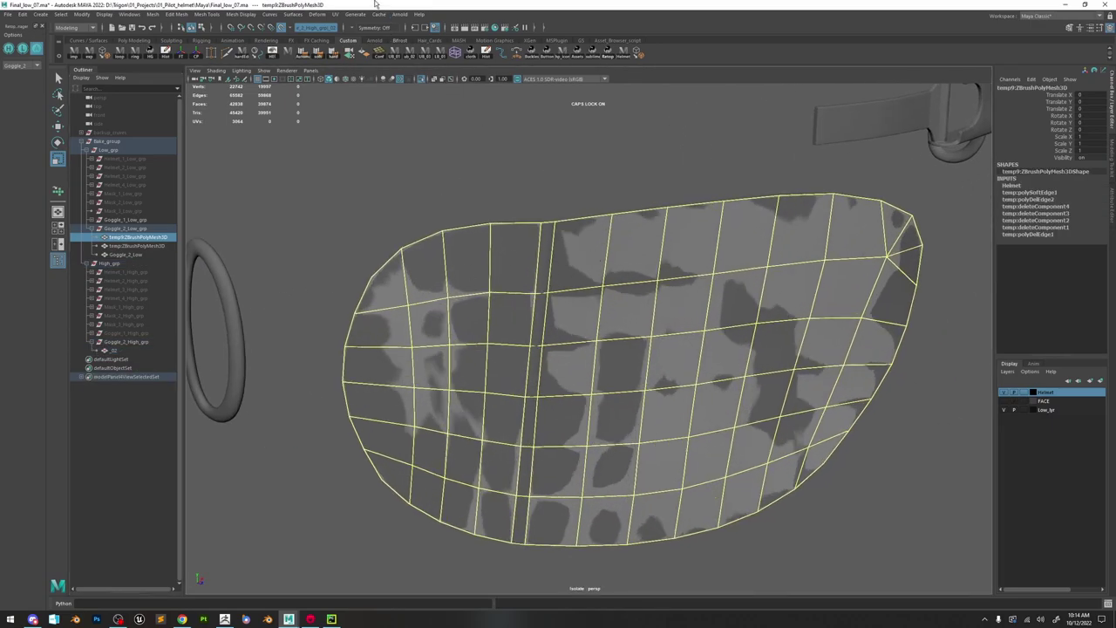
- Try to conform the low-poly lens mesh to the live high-poly goggle surface, and undo the result
click(153, 14)
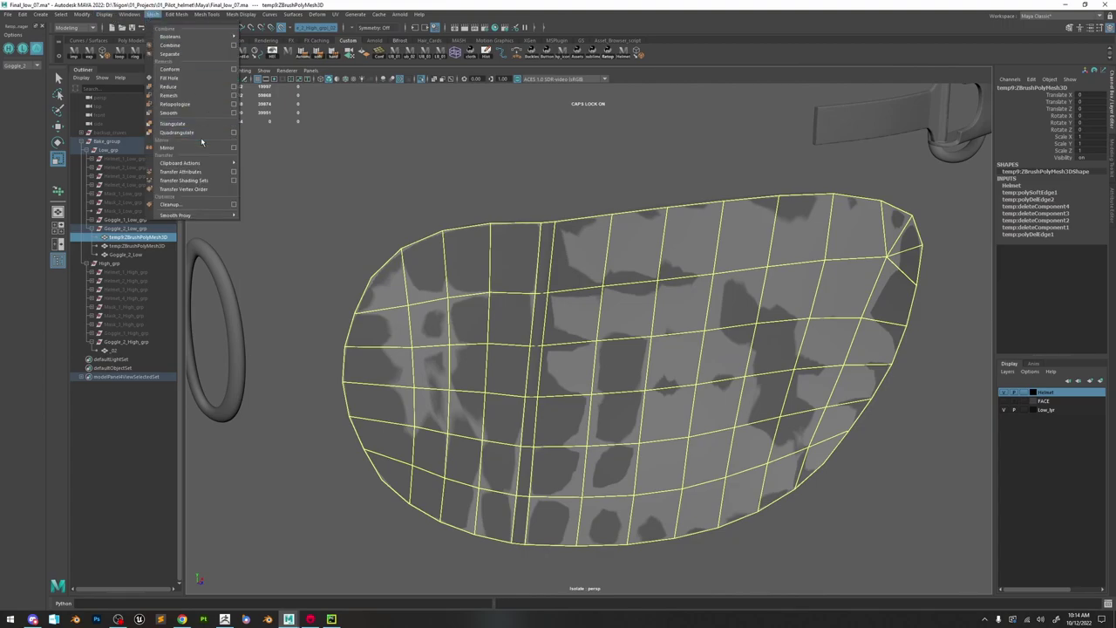
click(186, 86)
alt+drag(662, 251, 503, 309)
alt+drag(608, 289, 334, 113)
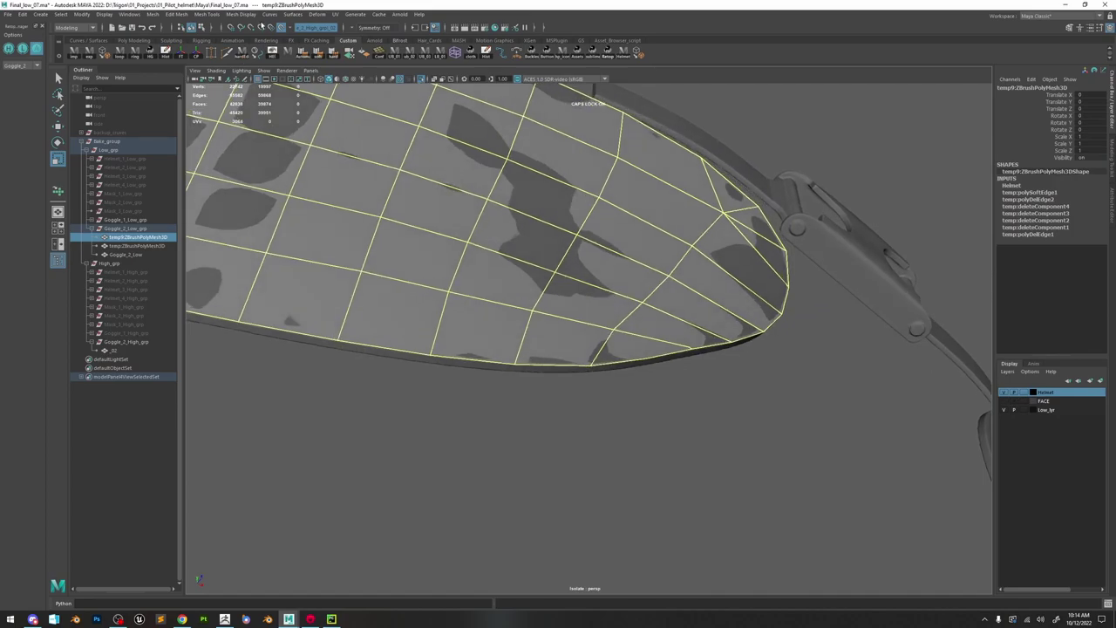
click(151, 15)
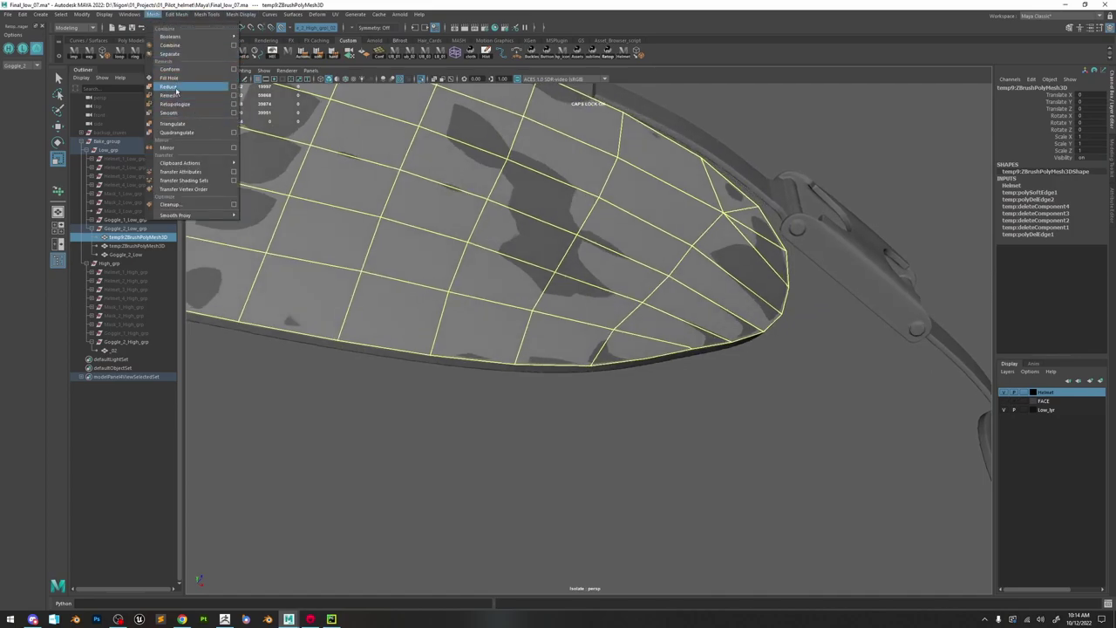
click(179, 71)
alt+drag(556, 284, 618, 487)
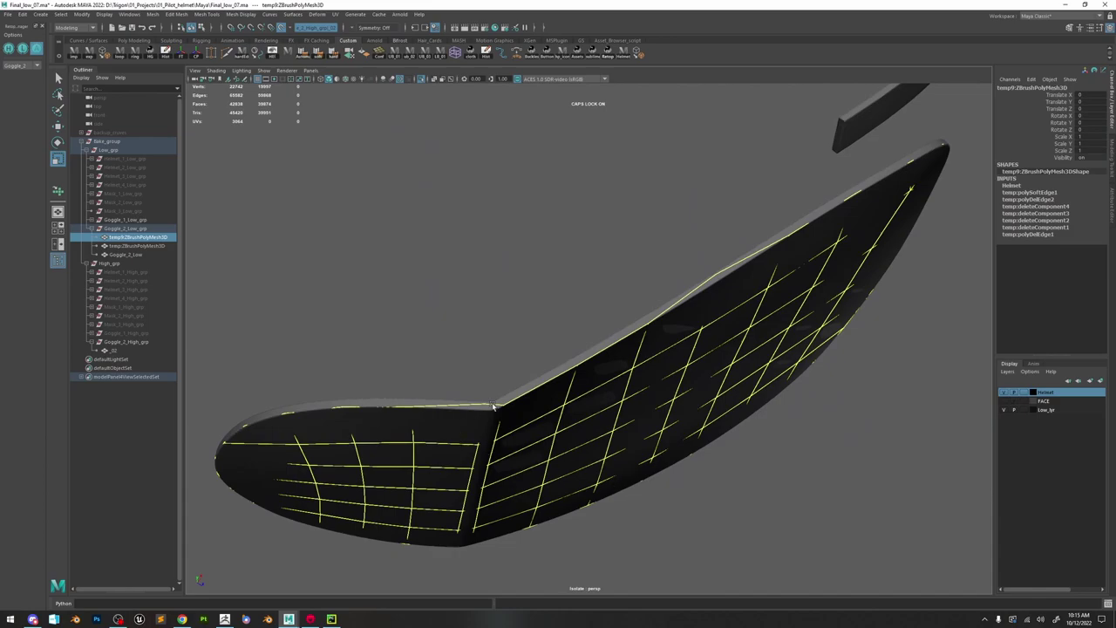
key(ctrl+z)
alt+middle_drag(520, 423, 542, 407)
scroll(543, 379, up, 2)
right_drag(436, 226, 384, 224)
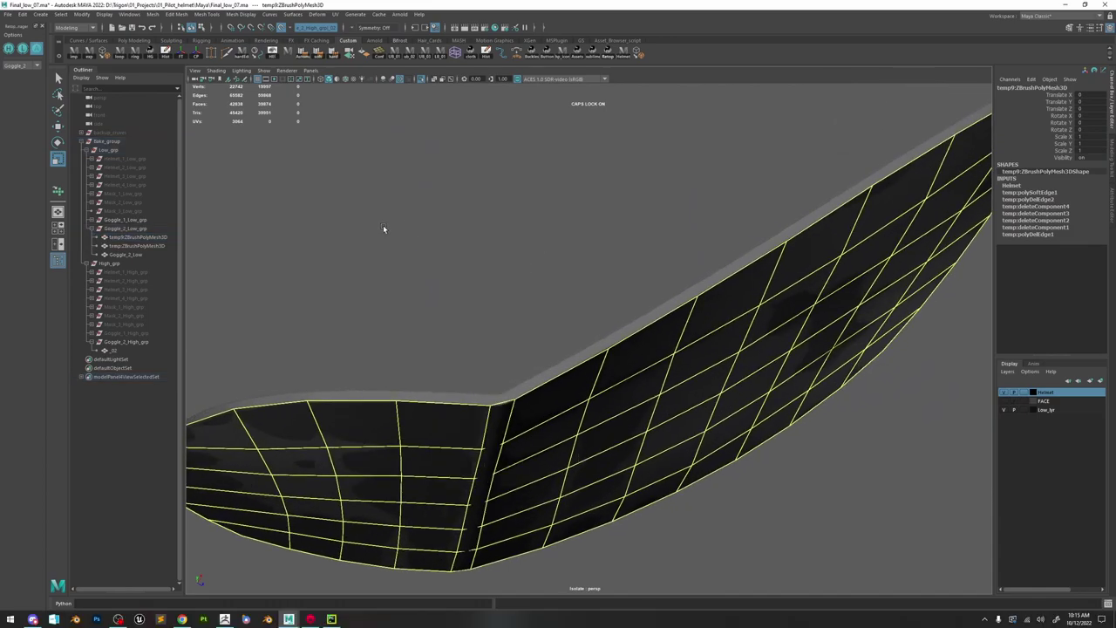
click(490, 408)
alt+drag(490, 408, 689, 331)
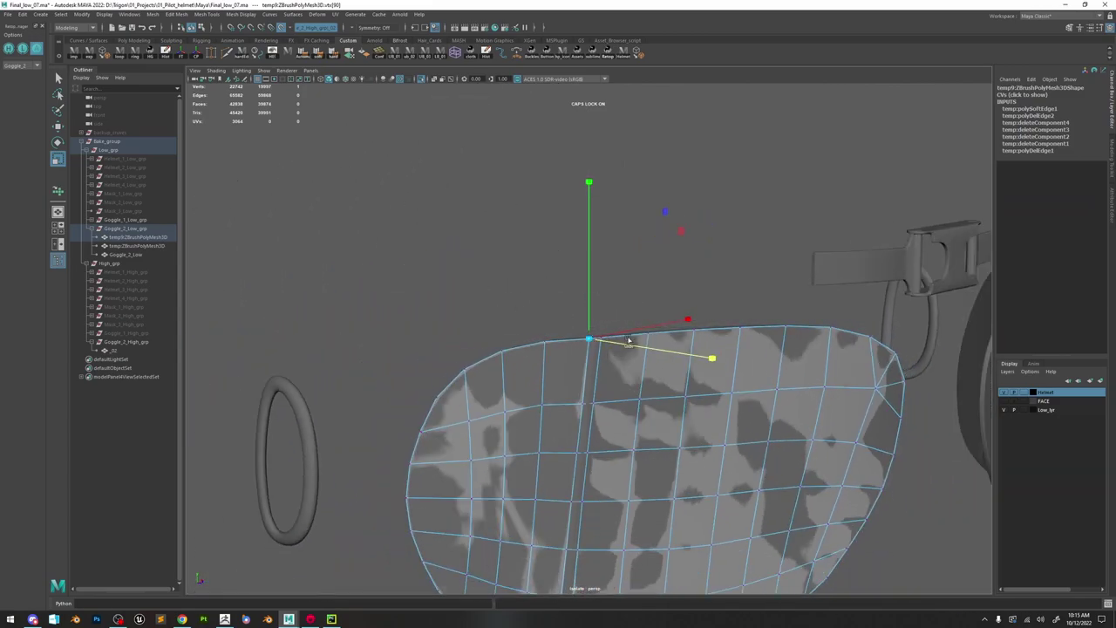
key(F8)
- Duplicate the low-poly lens and set the copy's Scale X to -1 to mirror it onto the other eye
scroll(702, 312, down, 3)
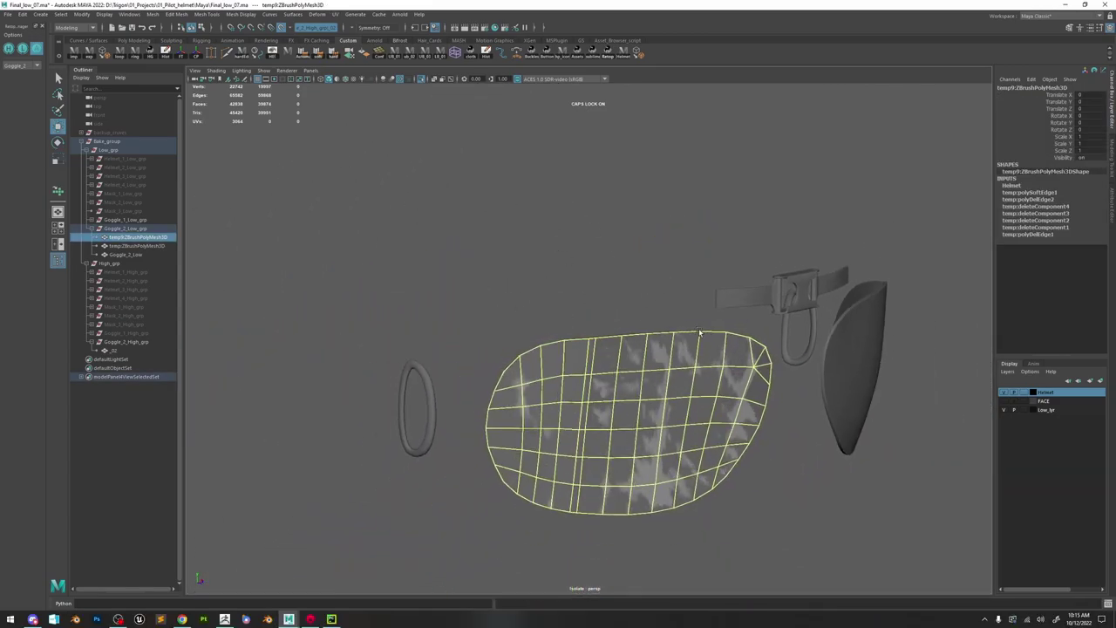
alt+right_drag(705, 331, 578, 233)
alt+middle_drag(649, 308, 600, 219)
alt+drag(597, 262, 663, 287)
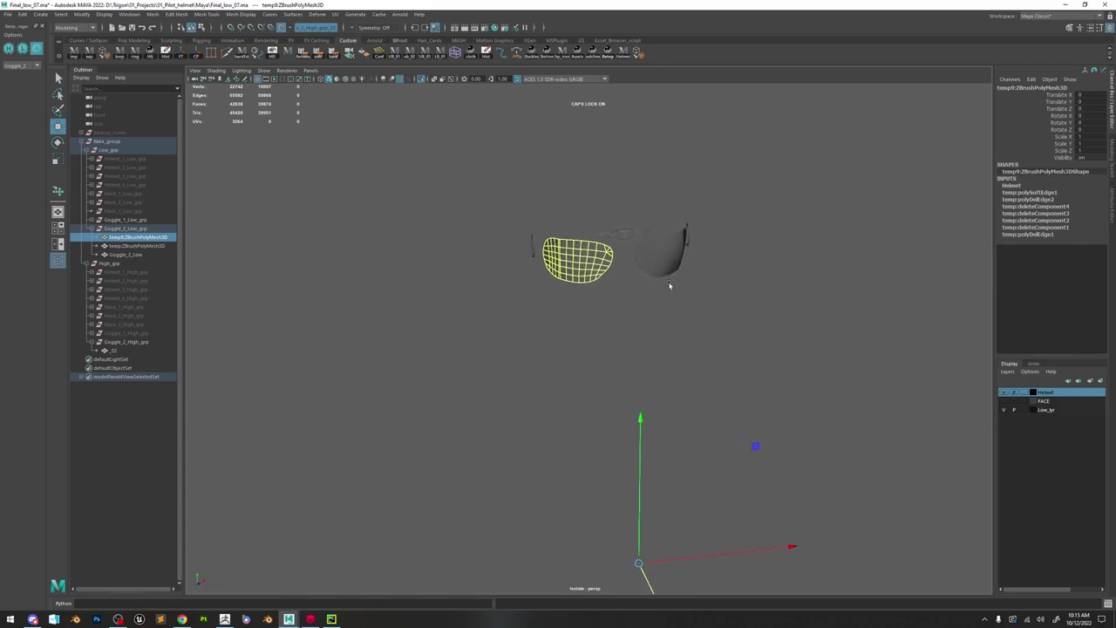
key(ctrl+d)
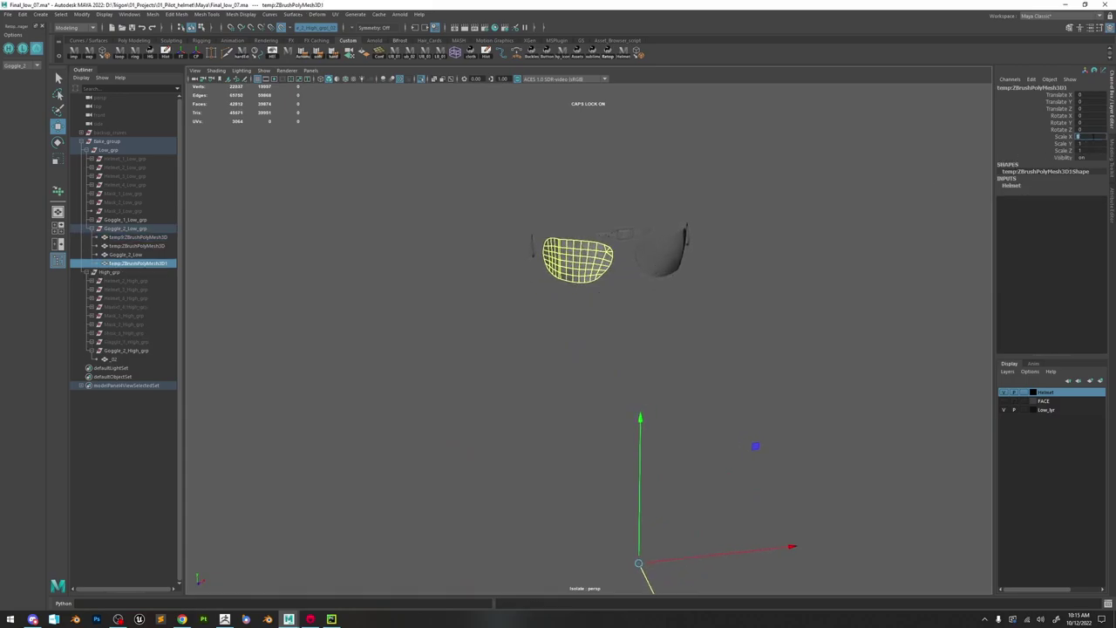
text(-1)
key(Return)
scroll(877, 401, up, 5)
alt+drag(877, 401, 595, 285)
- Switch to ZBrush, activate the other Goggles_02_High tool, select its lens subtool and export it
key(alt+Tab)
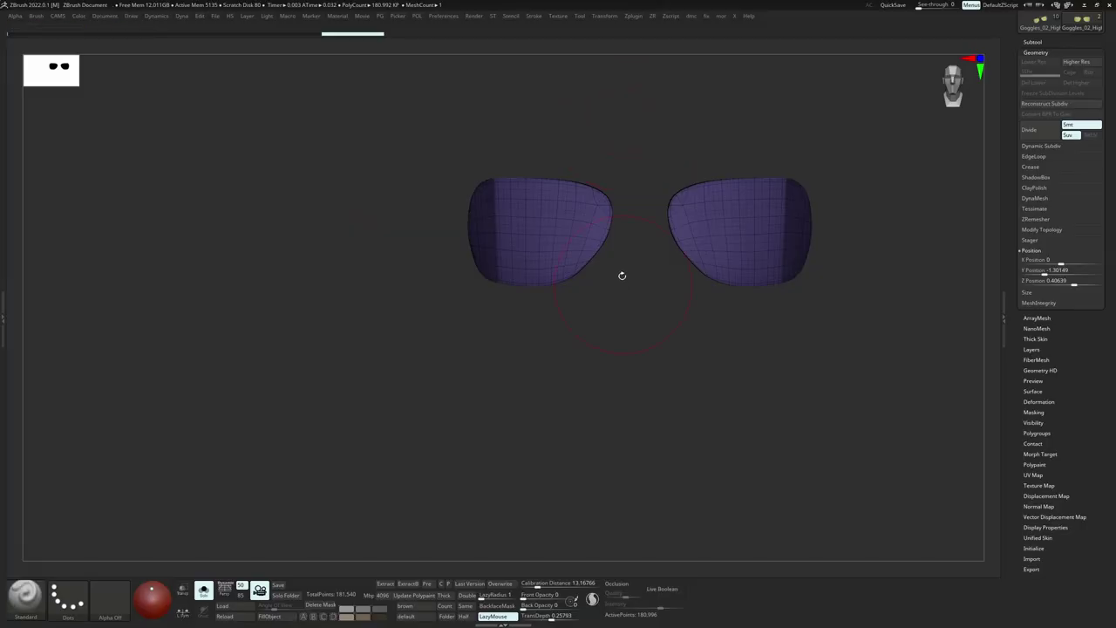
key(alt+s)
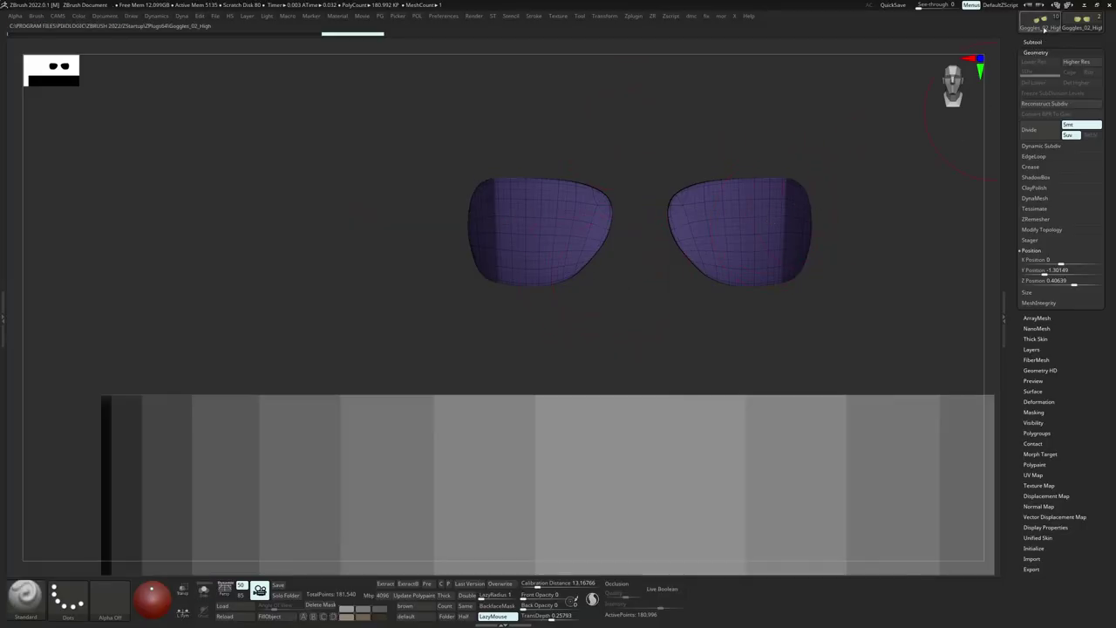
click(1039, 24)
key(alt+s)
ctrl+right_drag(762, 199, 747, 259)
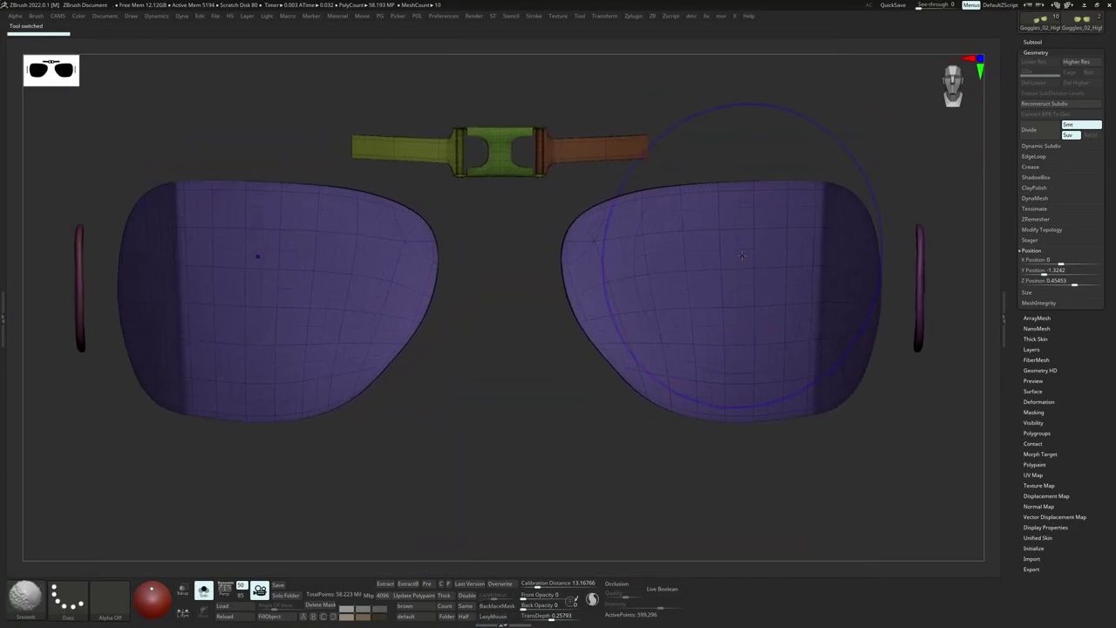
right_drag(266, 419, 301, 458)
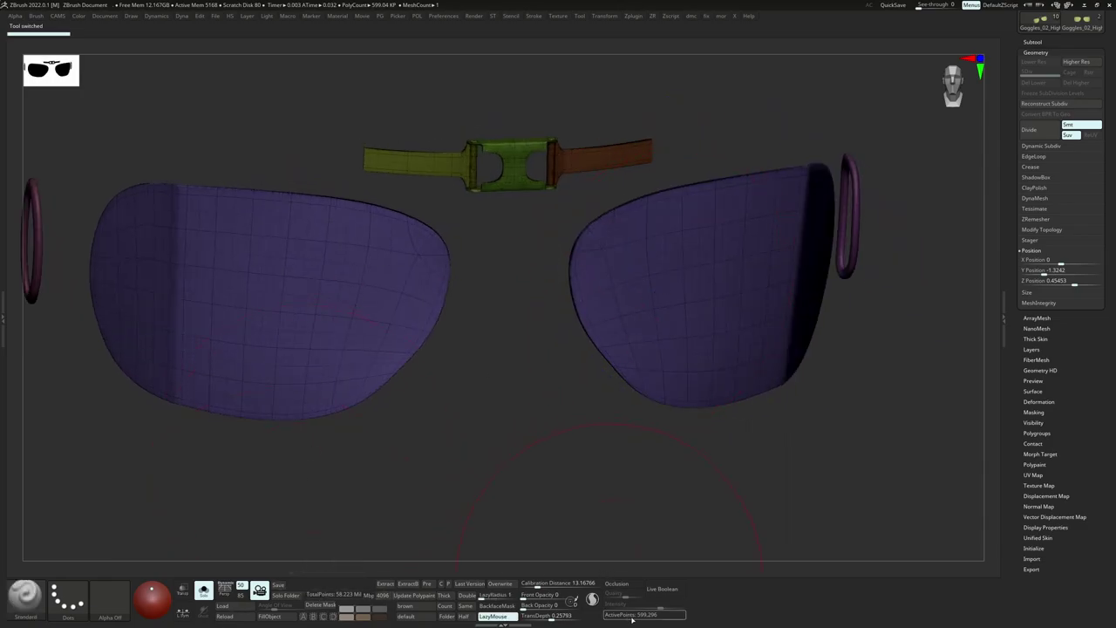
ctrl+right_drag(699, 294, 692, 265)
ctrl+shift+click(693, 272)
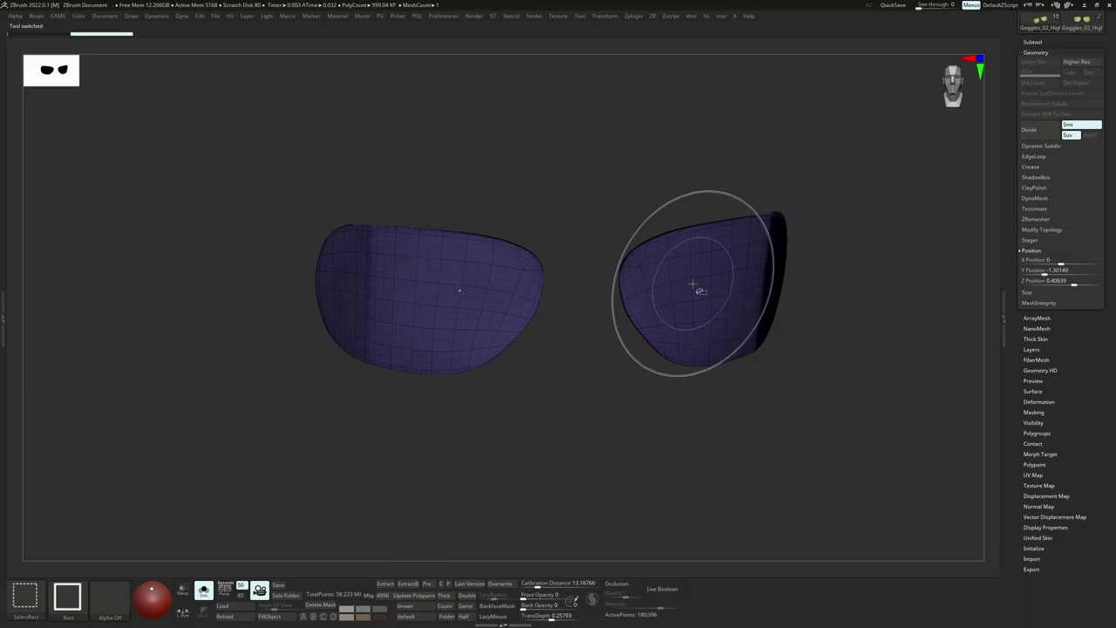
ctrl+right_drag(659, 411, 668, 564)
key(ctrl+e)
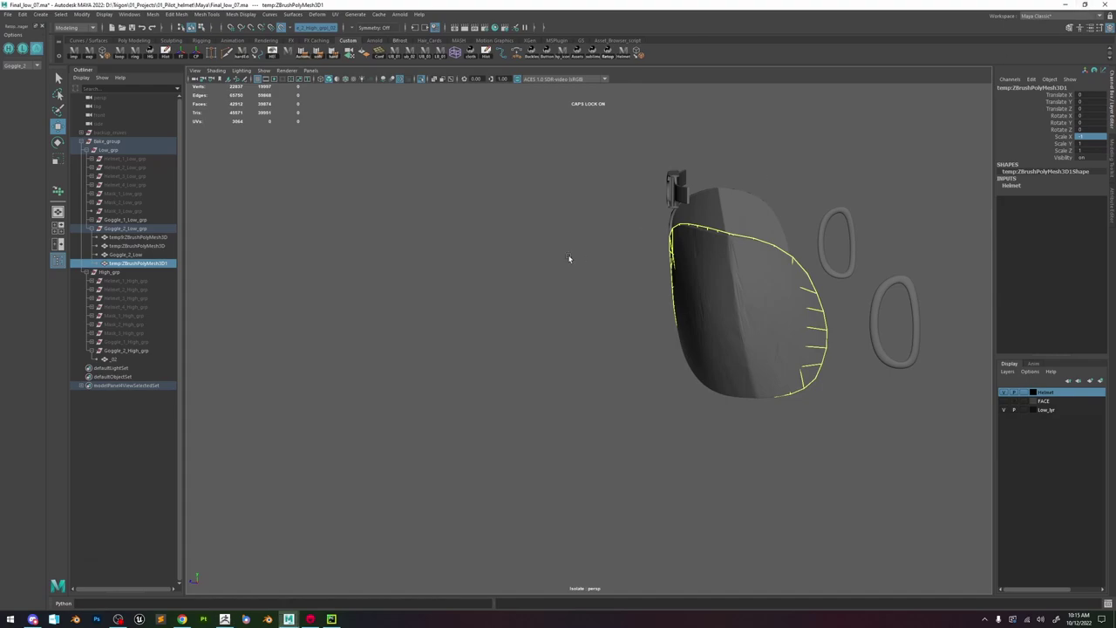
- Switch back to Maya, show only the low-poly goggle meshes, import the exported high-poly lenses, and end the isolation with them selected
alt+drag(570, 256, 688, 235)
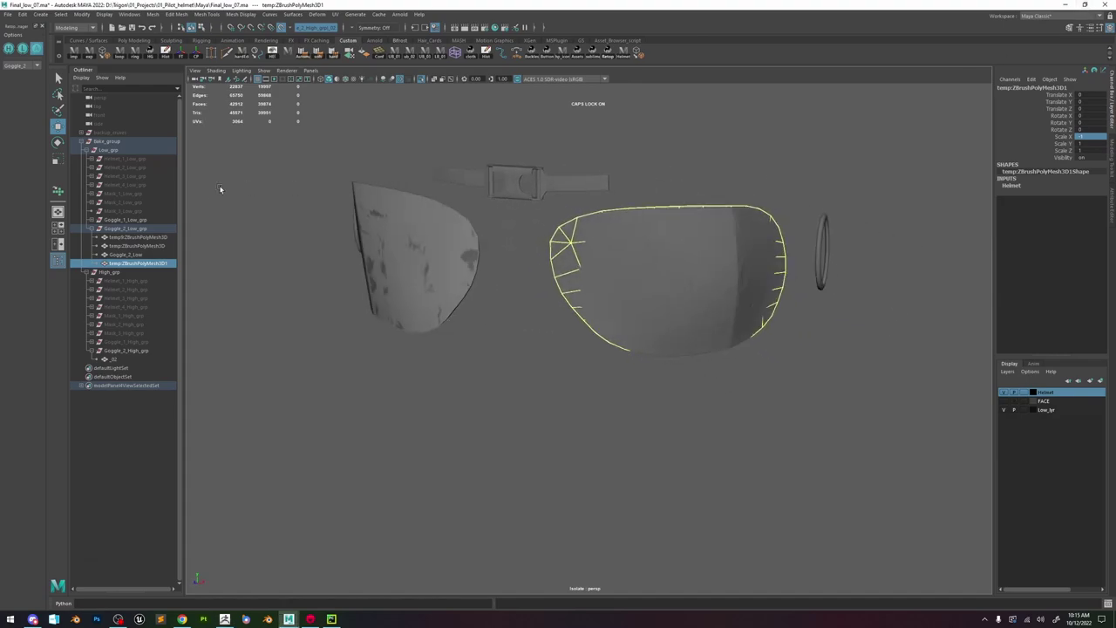
click(8, 49)
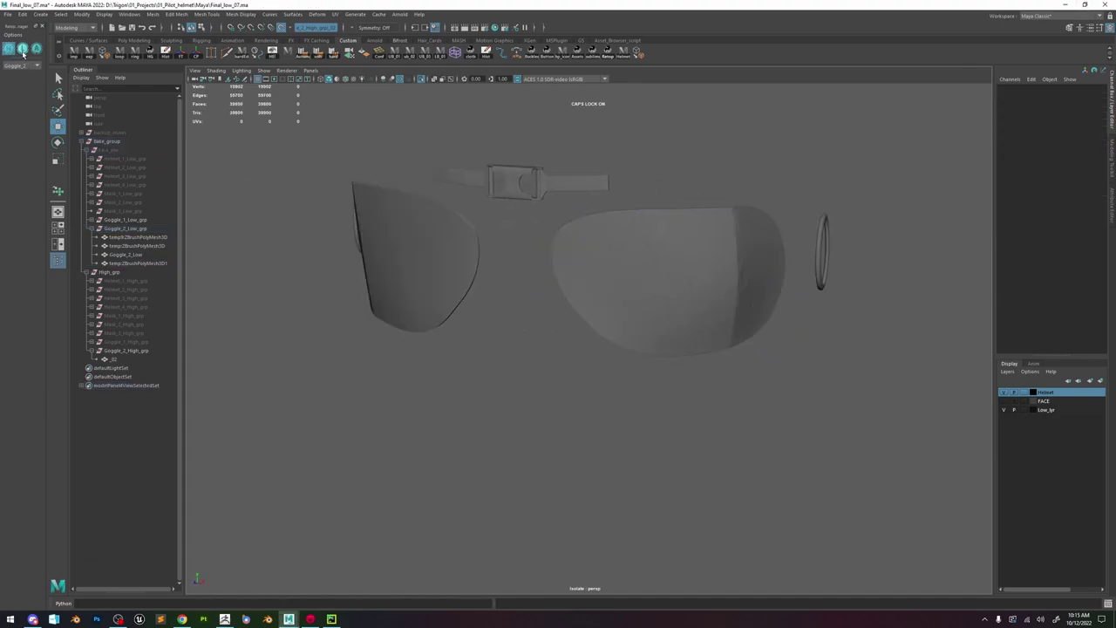
click(22, 52)
alt+drag(590, 278, 599, 283)
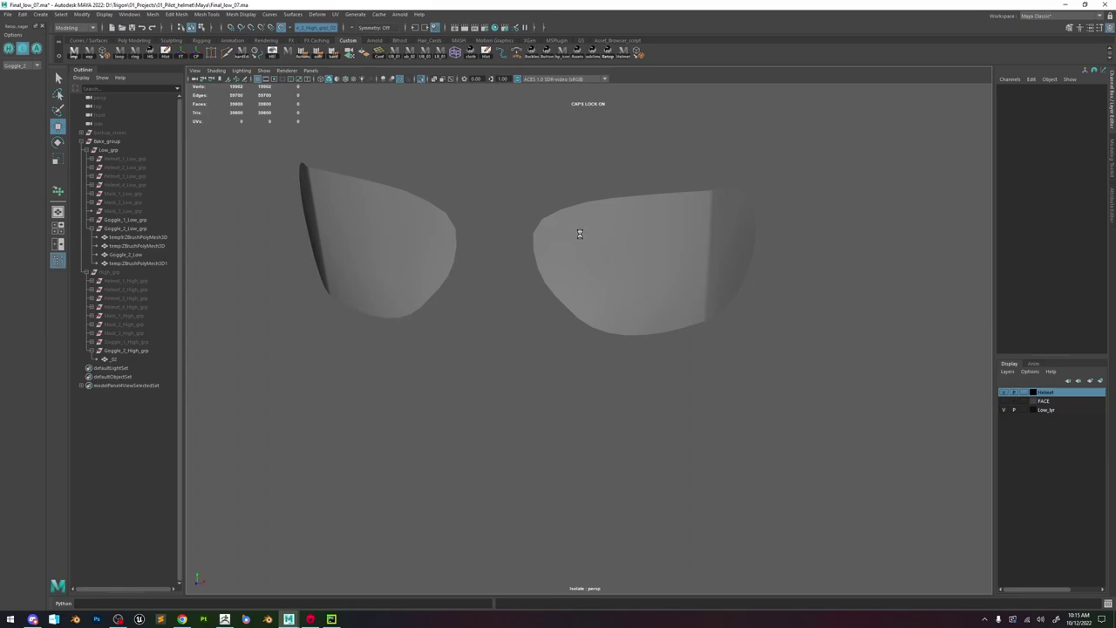
click(146, 368)
click(421, 79)
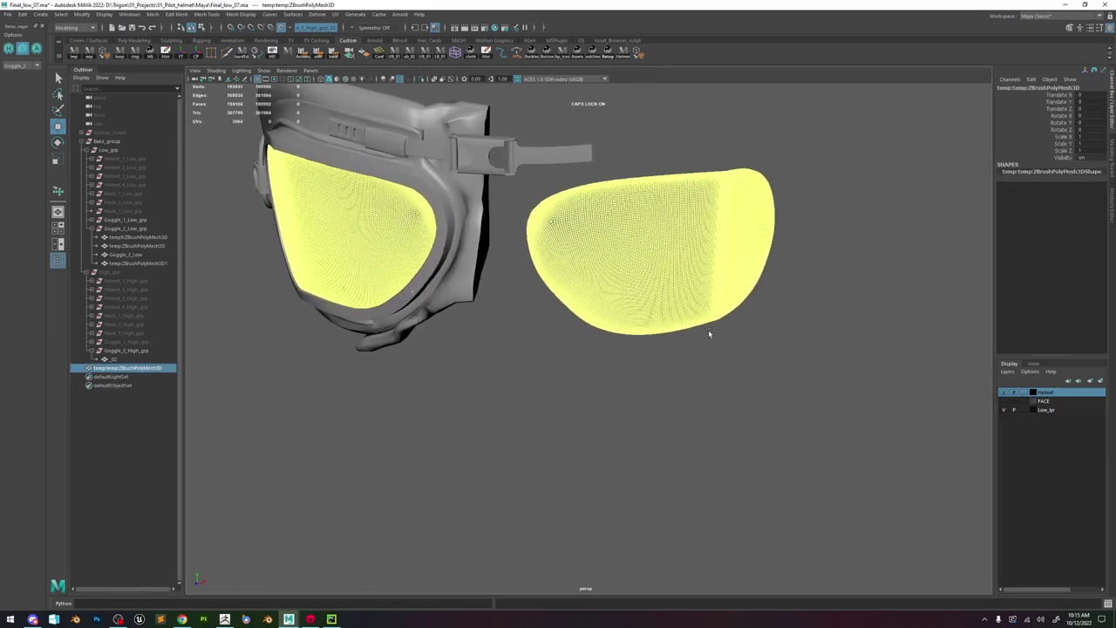
- Isolate the original and mirrored low-poly lenses together with the imported high-poly lens mesh
ctrl+click(122, 238)
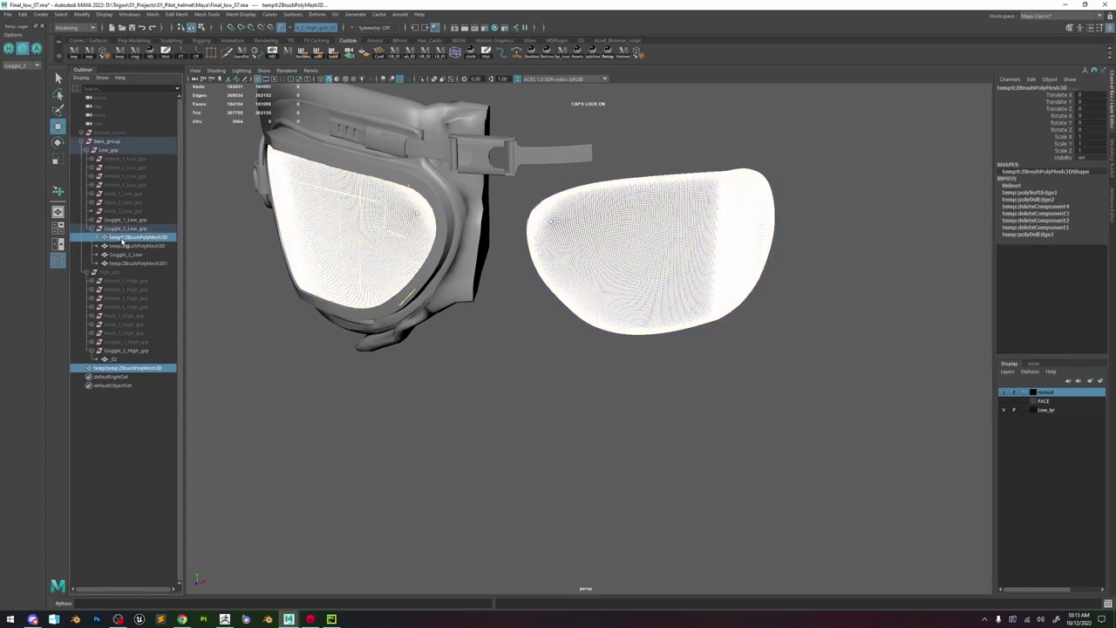
ctrl+click(148, 247)
key(ctrl+z)
ctrl+click(142, 256)
key(ctrl+z)
ctrl+click(143, 263)
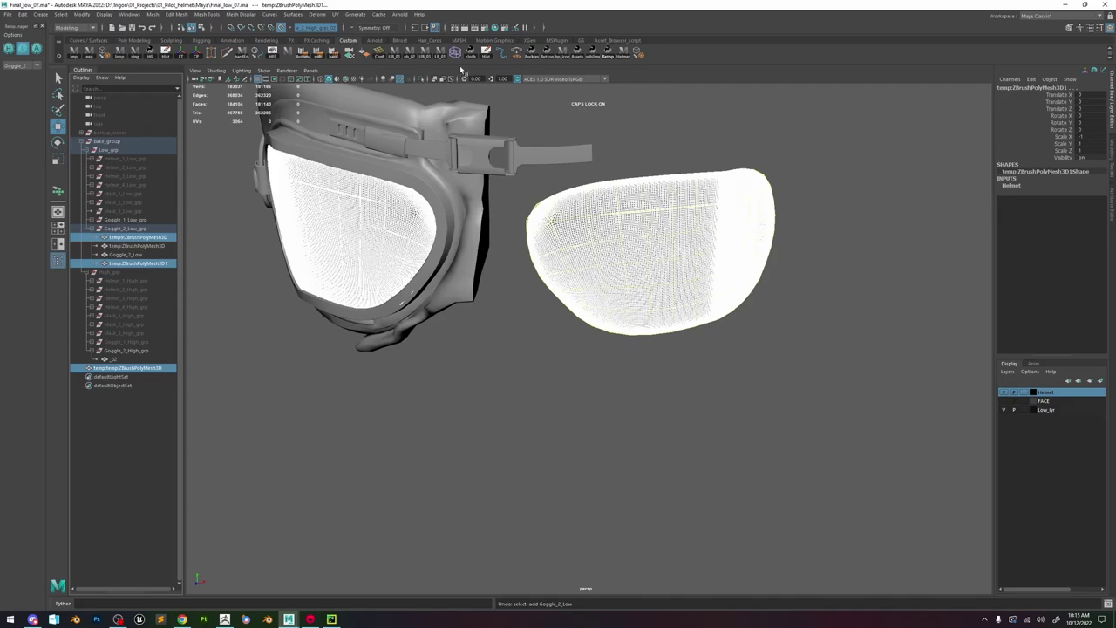
click(421, 79)
- Examine how closely the low-poly lenses follow the imported high-poly lenses at their rims and creases
click(623, 144)
alt+drag(648, 209, 638, 207)
drag(640, 207, 652, 219)
alt+middle_drag(717, 225, 690, 310)
alt+right_drag(690, 310, 941, 371)
alt+drag(941, 370, 498, 243)
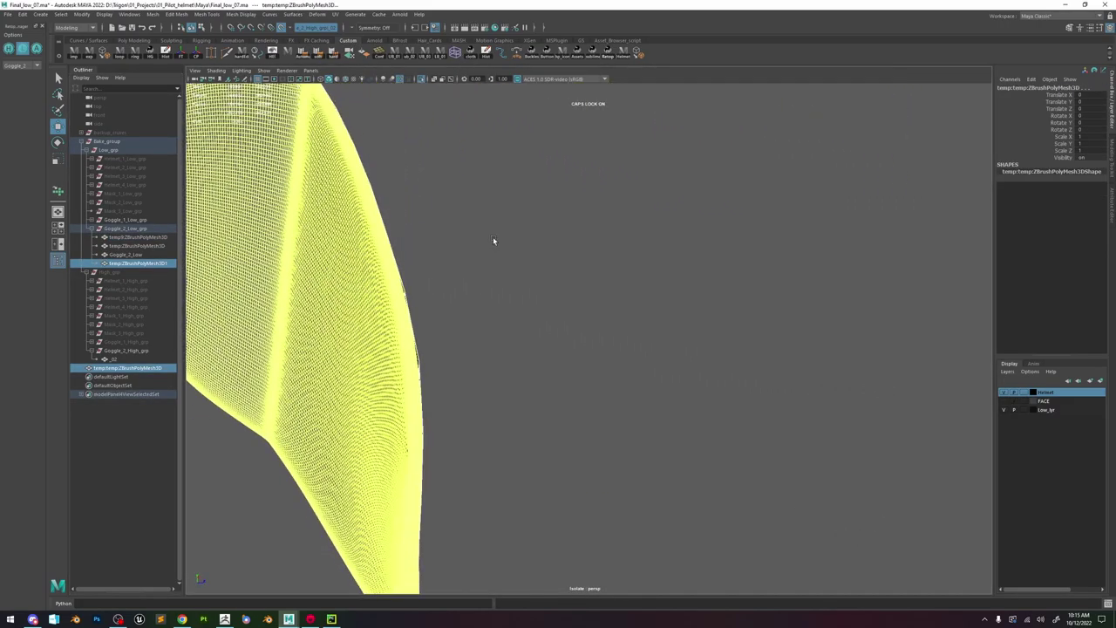
alt+middle_drag(498, 243, 728, 371)
alt+drag(728, 373, 612, 433)
click(700, 307)
alt+right_drag(704, 396, 427, 298)
alt+drag(427, 298, 612, 321)
alt+middle_drag(612, 322, 676, 291)
alt+right_drag(676, 291, 659, 392)
- Replace the current live surface with the imported high-poly lens mesh
click(596, 355)
alt+drag(590, 332, 596, 367)
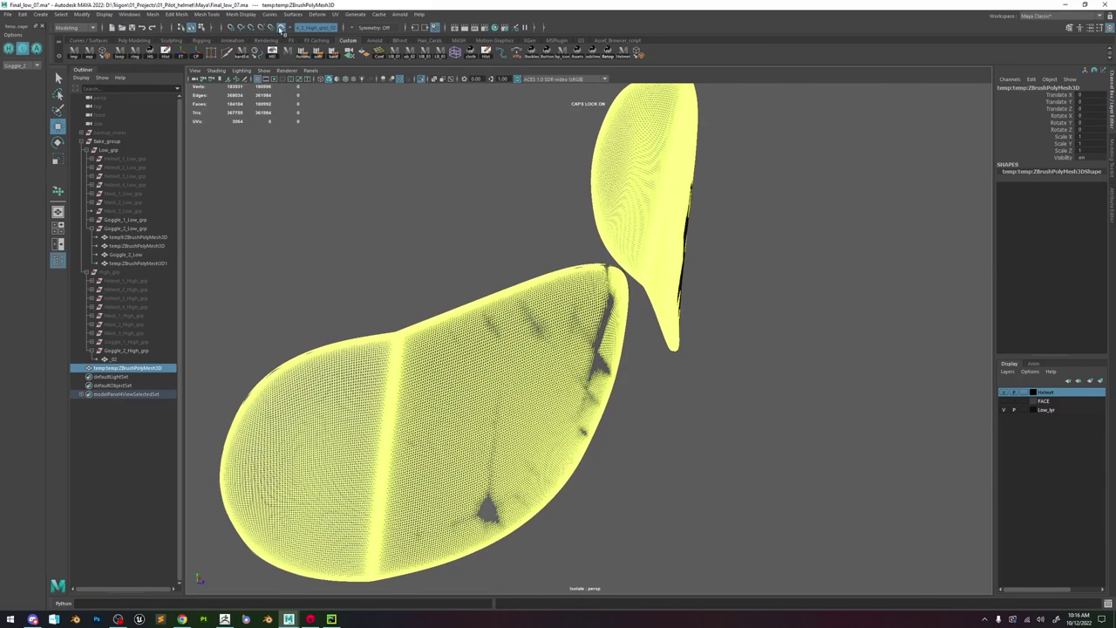
click(280, 29)
click(280, 29)
- Select both low-poly lenses and conform them to the live high-poly lens mesh
click(601, 377)
alt+drag(607, 344, 710, 299)
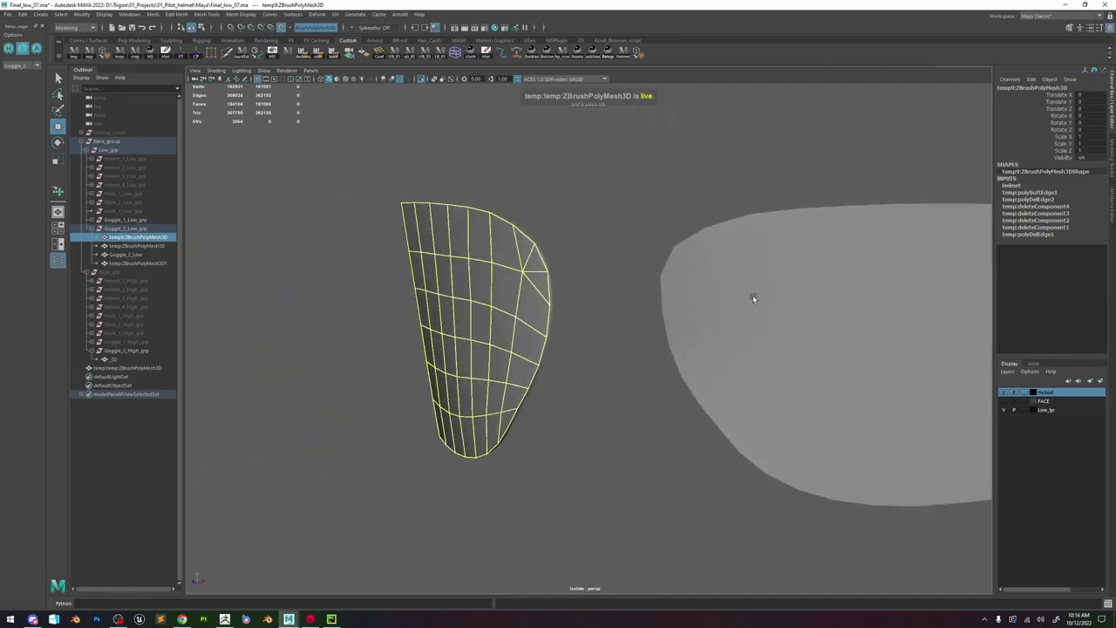
shift+click(711, 299)
key(f)
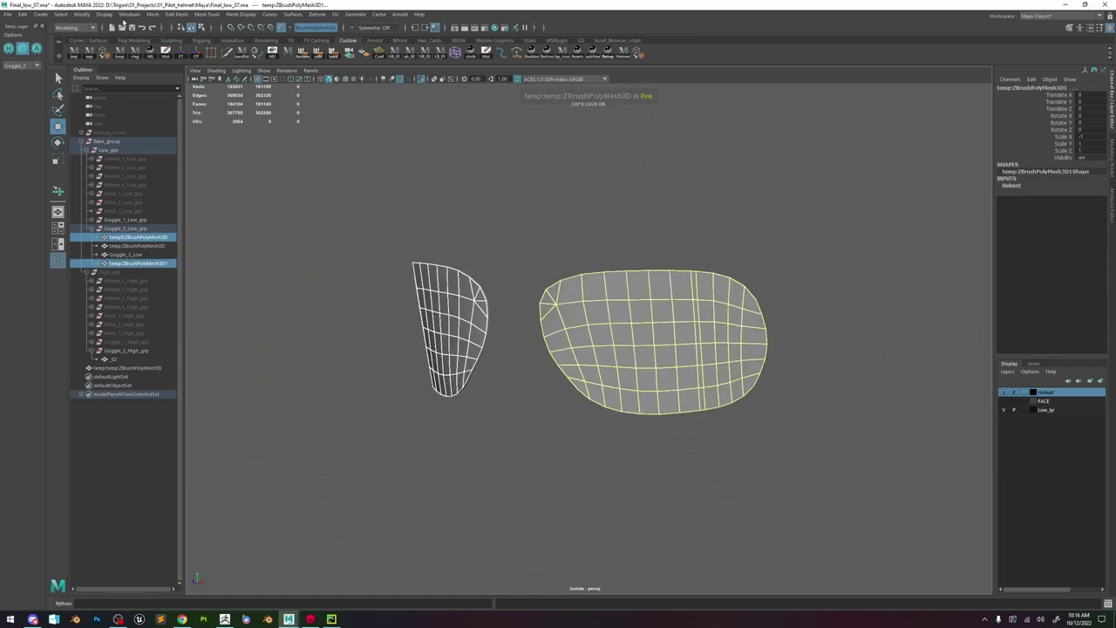
click(150, 14)
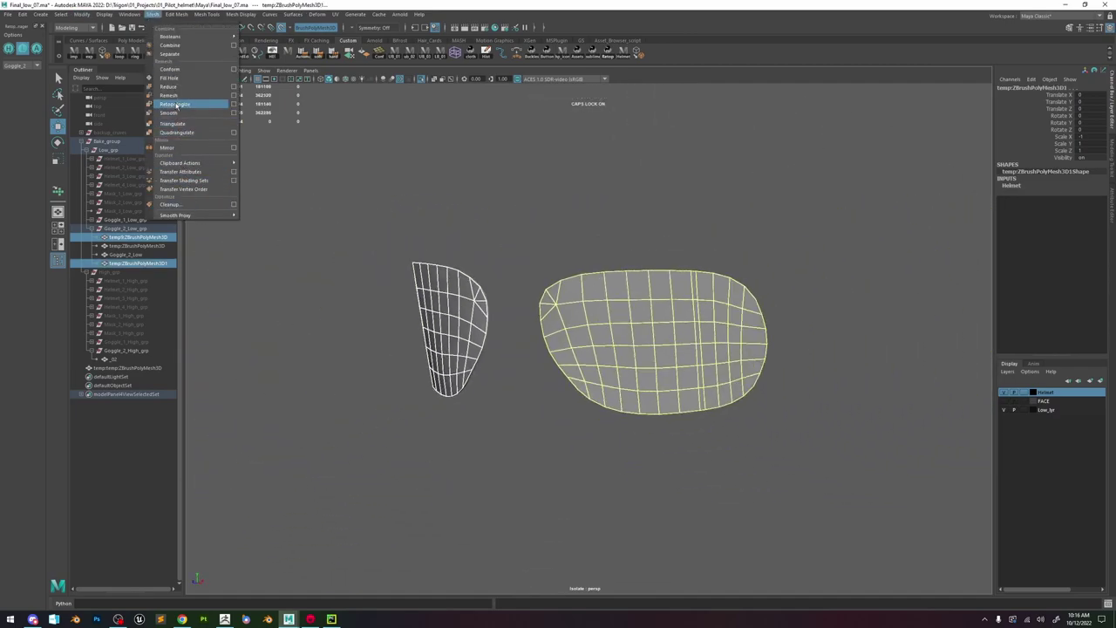
click(171, 70)
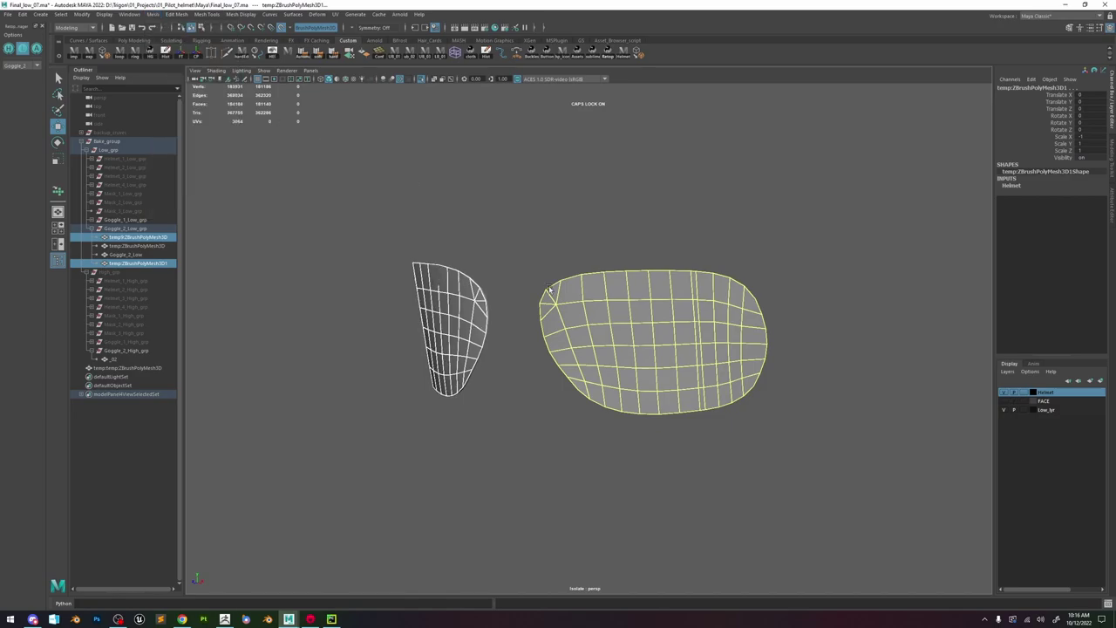
- Delete the mirrored low-poly lens, then select and frame the original one
alt+drag(645, 354, 442, 319)
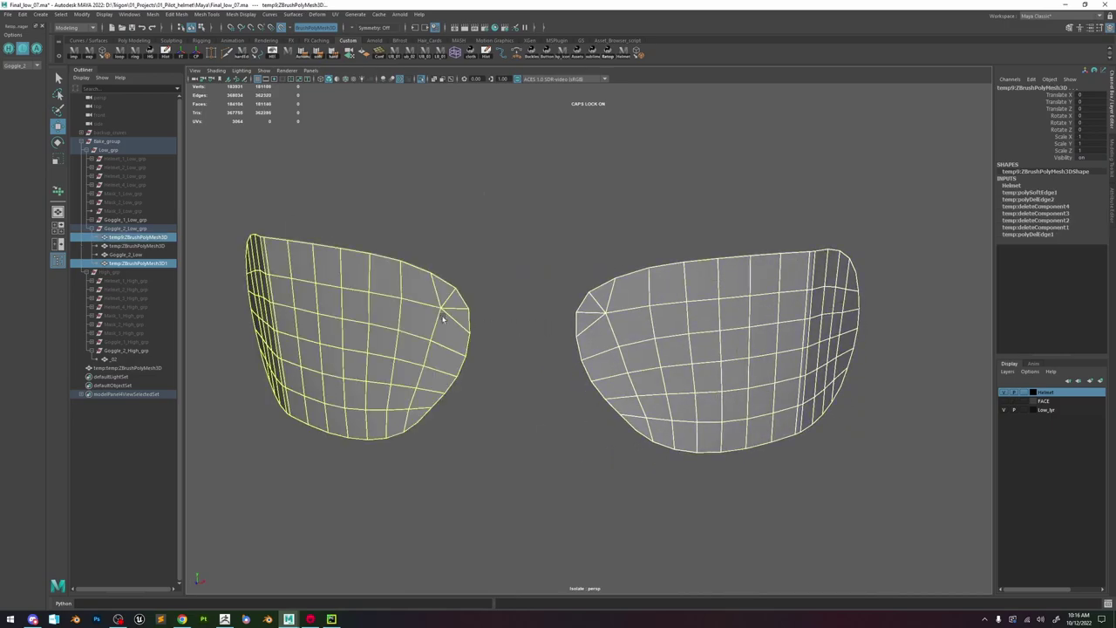
alt+drag(548, 266, 598, 274)
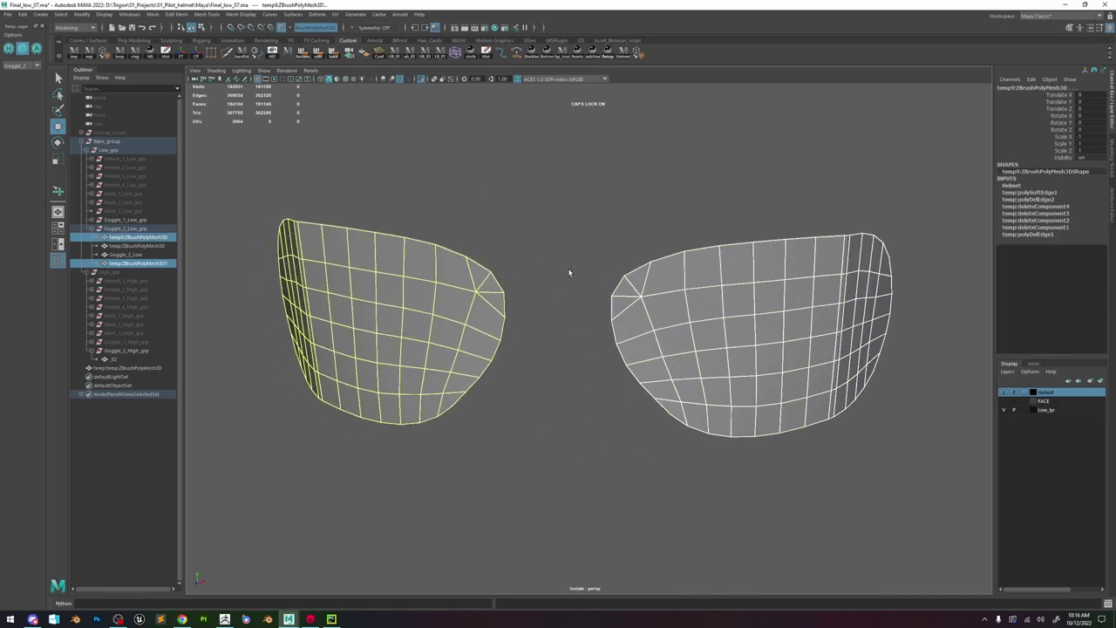
click(690, 300)
key(Delete)
click(409, 340)
alt+drag(478, 319, 593, 304)
key(f)
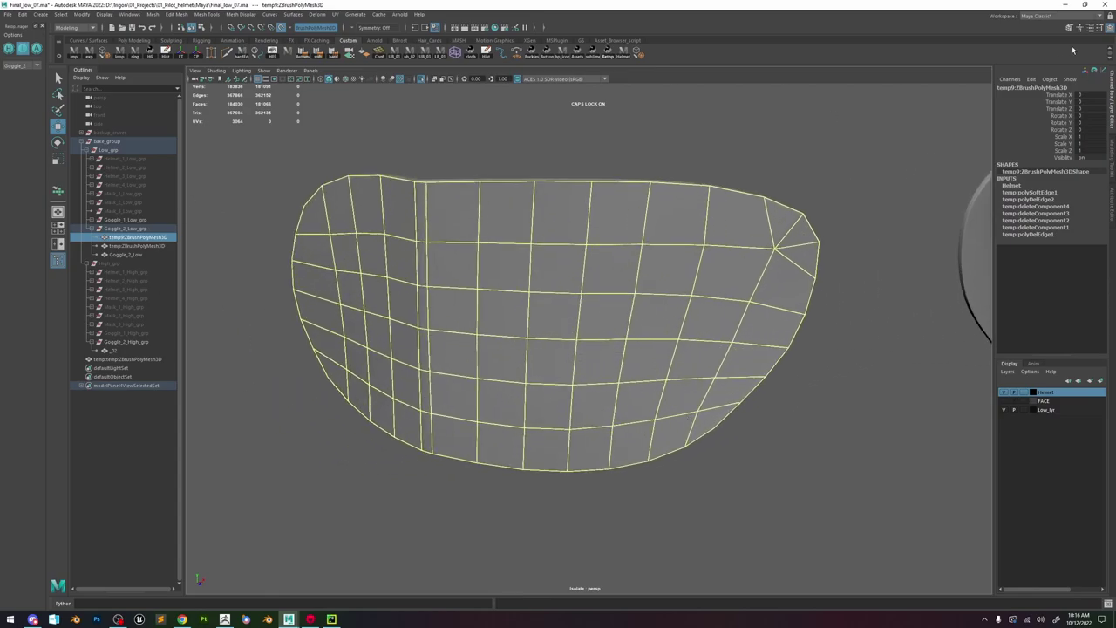
- Open the Modeling Toolkit and activate Quad Draw on the low-poly lens
click(1069, 29)
click(1072, 339)
alt+drag(665, 313, 666, 314)
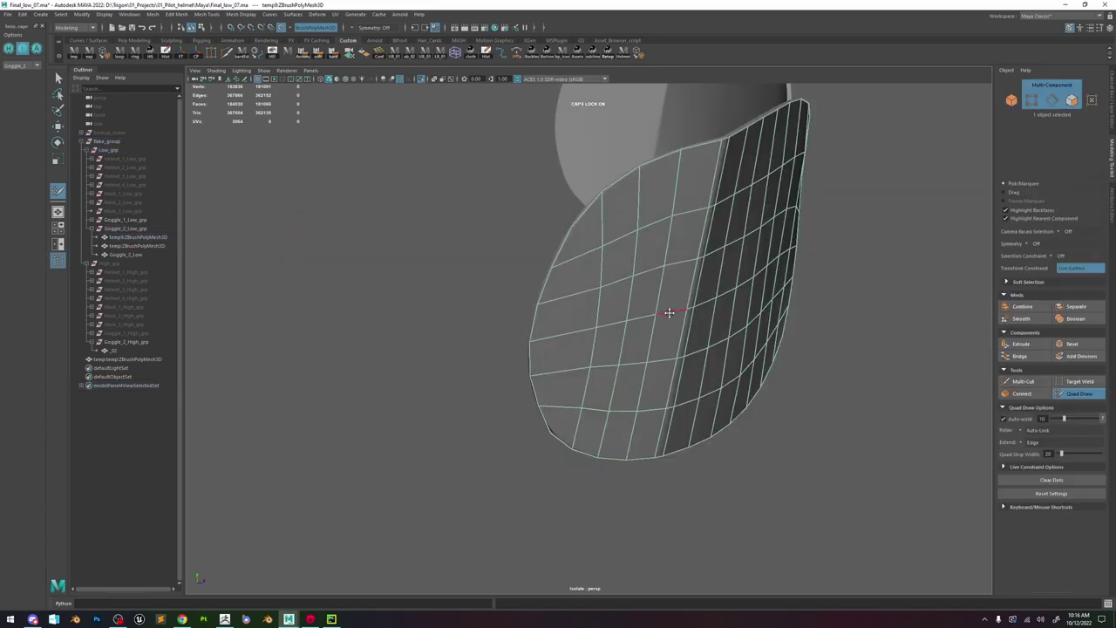
alt+drag(701, 346, 695, 356)
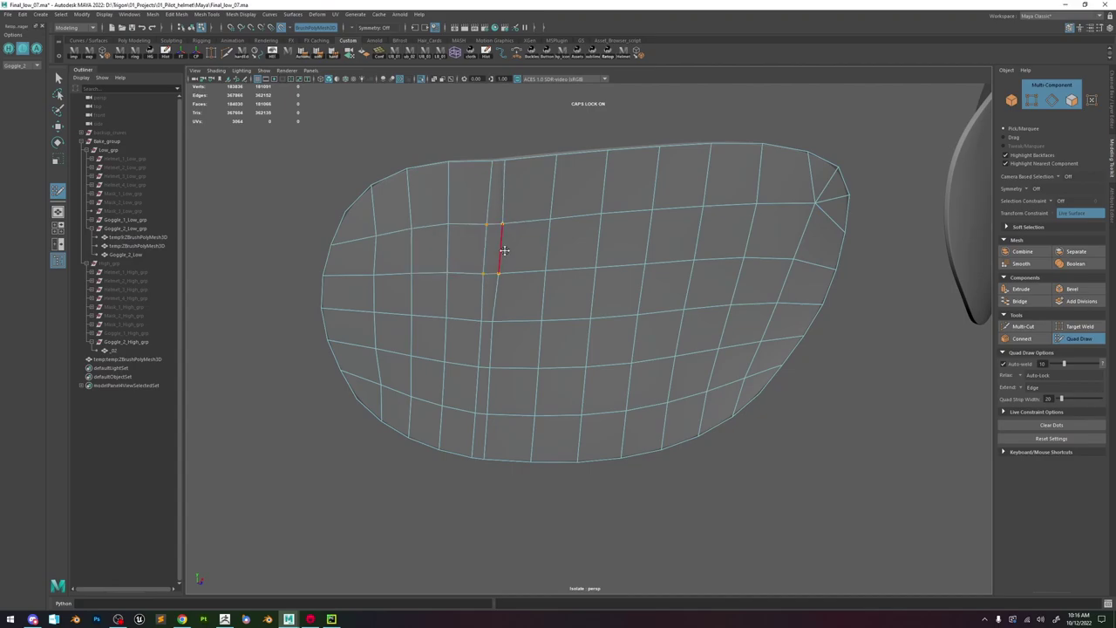
- Adjust the crease edges and relax the upper rows of vertices on the low-poly lens with Quad Draw
drag(483, 247, 486, 248)
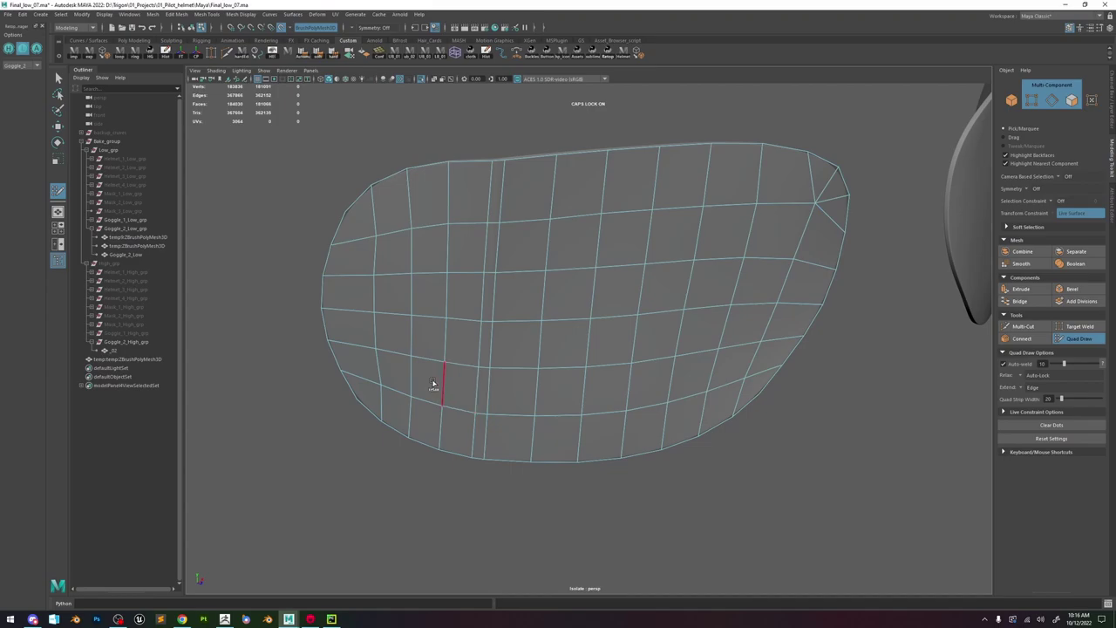
alt+drag(533, 362, 651, 360)
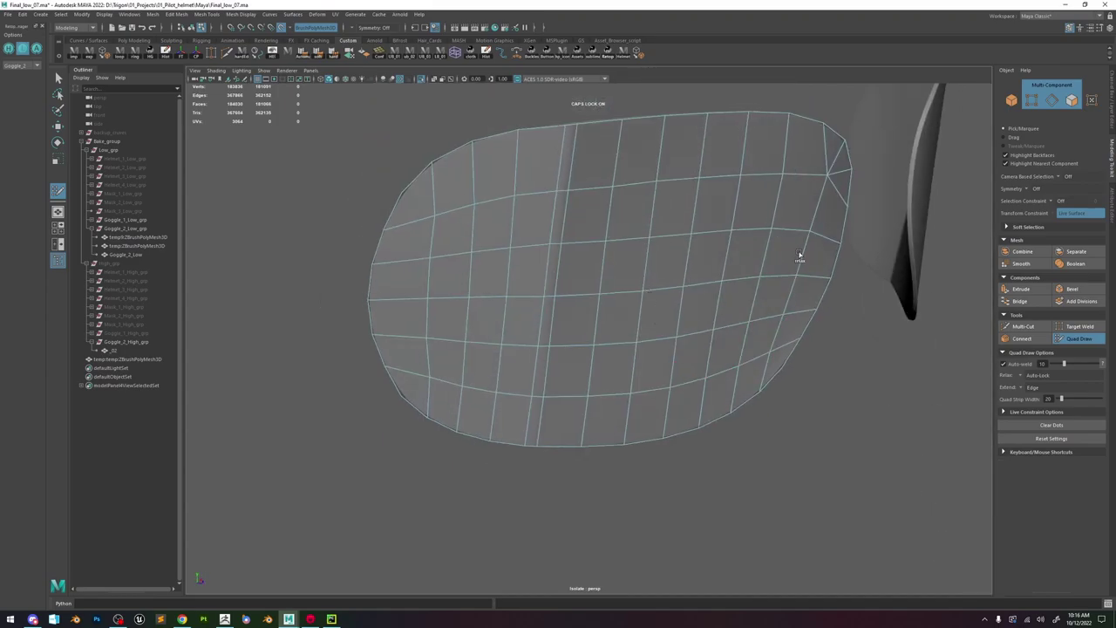
mouse_move(792, 192)
shift+mouse_down()
mouse_move(653, 227)
mouse_move(621, 223)
shift+mouse_up()
drag(562, 195, 561, 189)
ctrl+shift+click(556, 225)
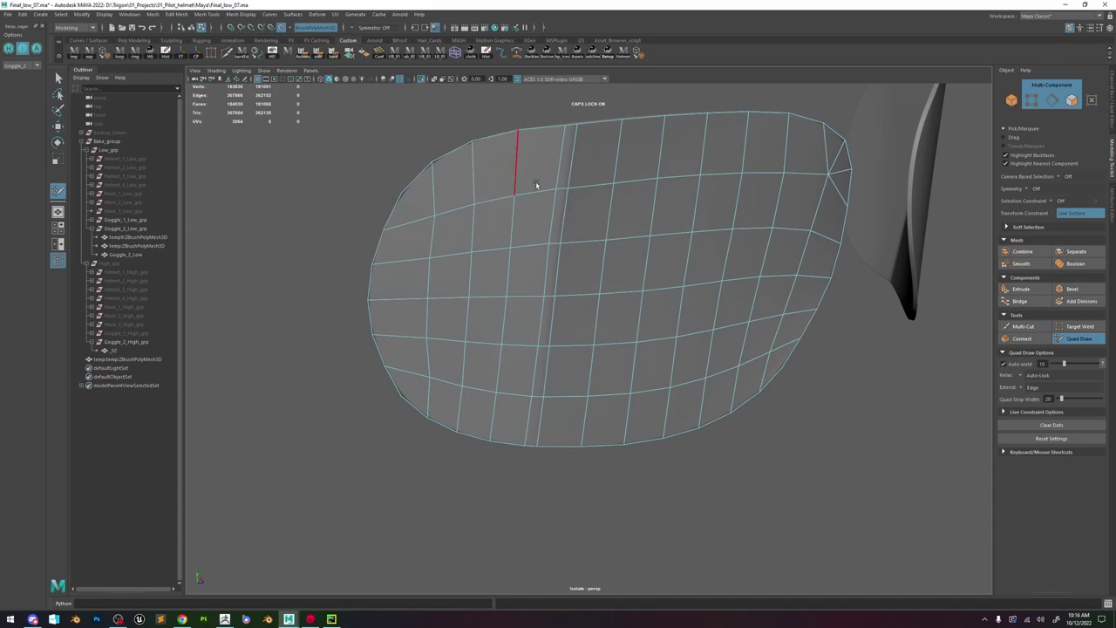
- Exit Quad Draw, return to object mode and delete the temporary high-poly lens mesh temp:temp:ZBrushPolyMesh3D
key(w)
key(F8)
click(130, 360)
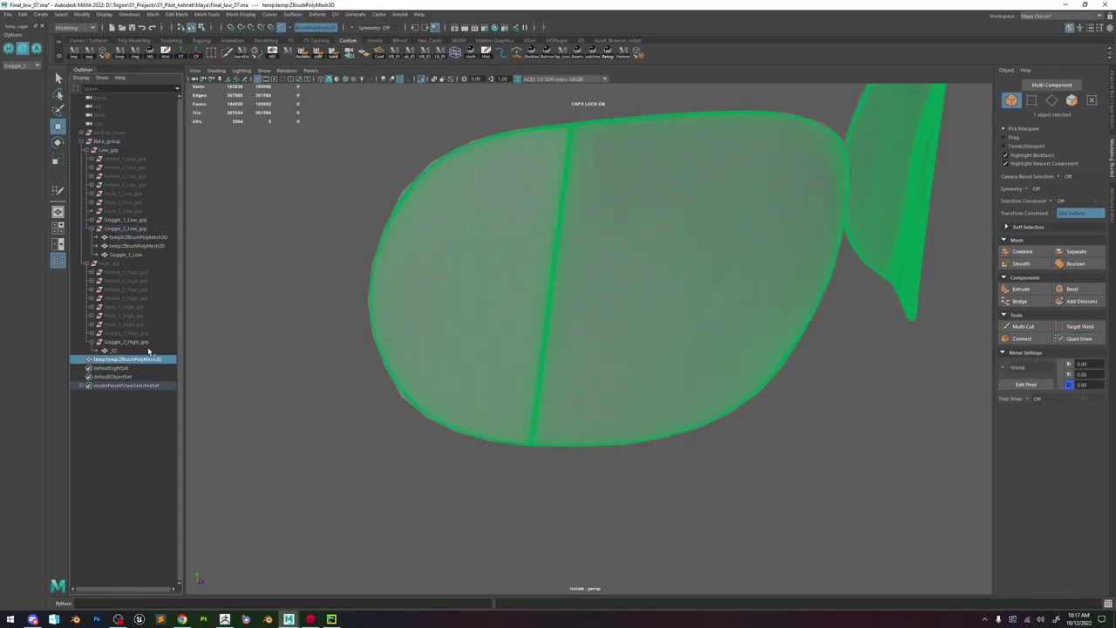
key(Delete)
- Duplicate the low-poly lens and mirror the copy with a Scale X of -1
click(599, 299)
alt+right_drag(675, 361, 660, 326)
alt+drag(660, 327, 723, 335)
key(ctrl+a)
key(ctrl+a)
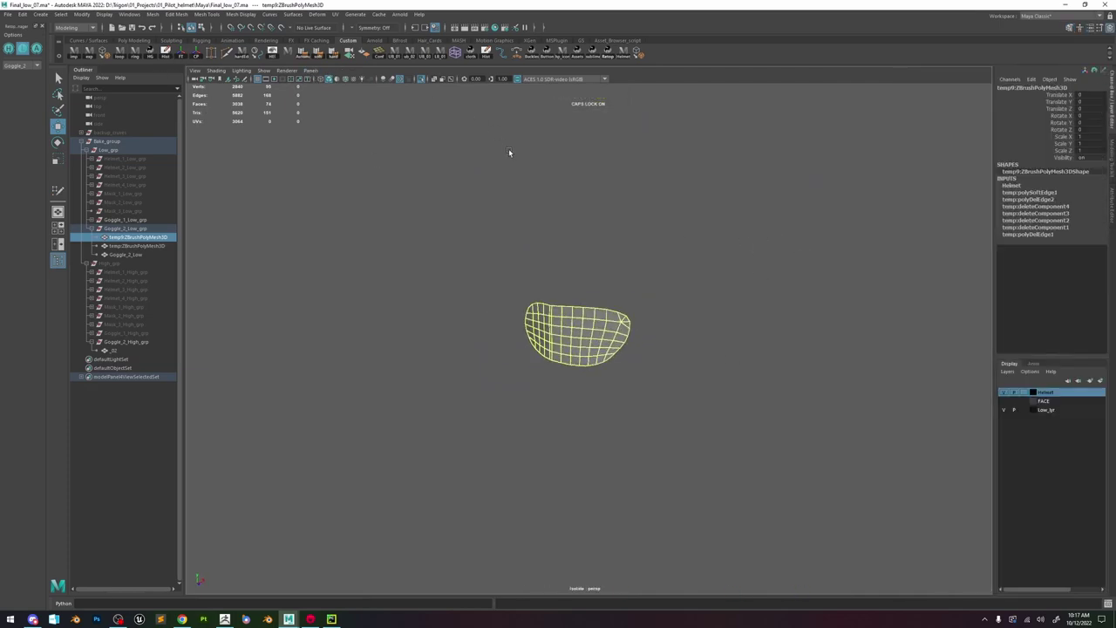
key(ctrl+d)
click(1083, 137)
text(-1)
key(Return)
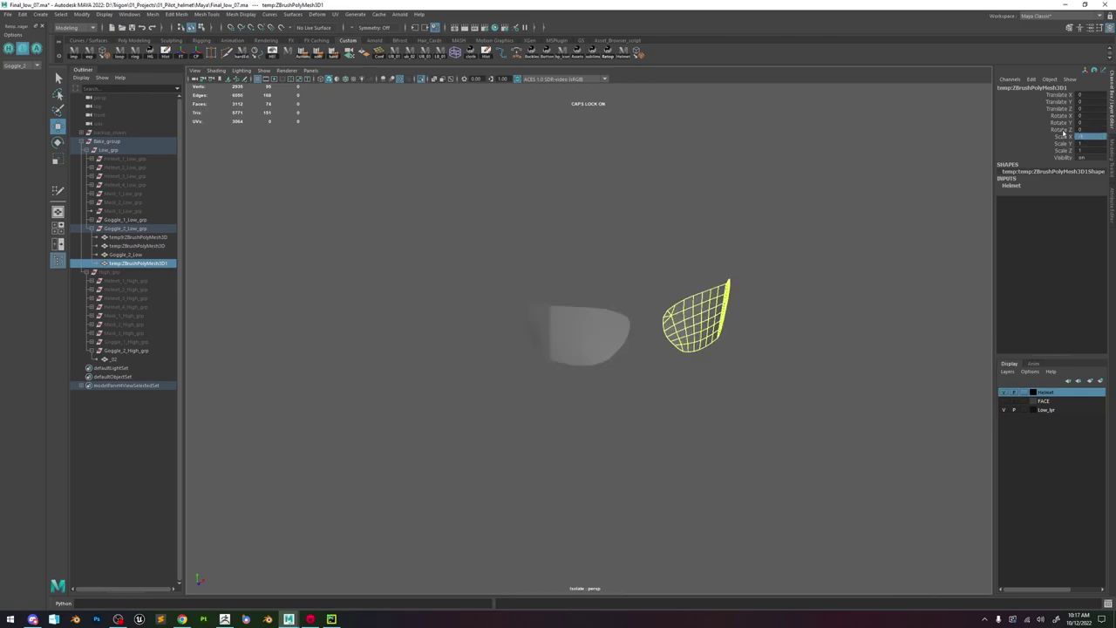
- Combine both lenses into one history-free mesh and parent it under Goggle_2_Low_grp
ctrl+click(135, 237)
key(space)
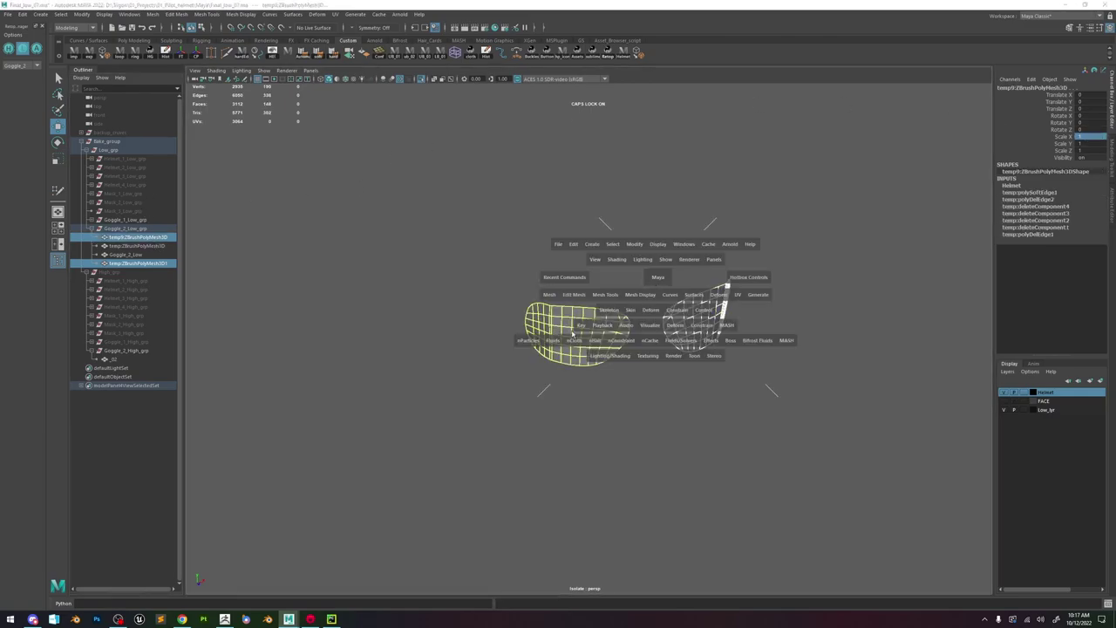
click(550, 295)
click(562, 334)
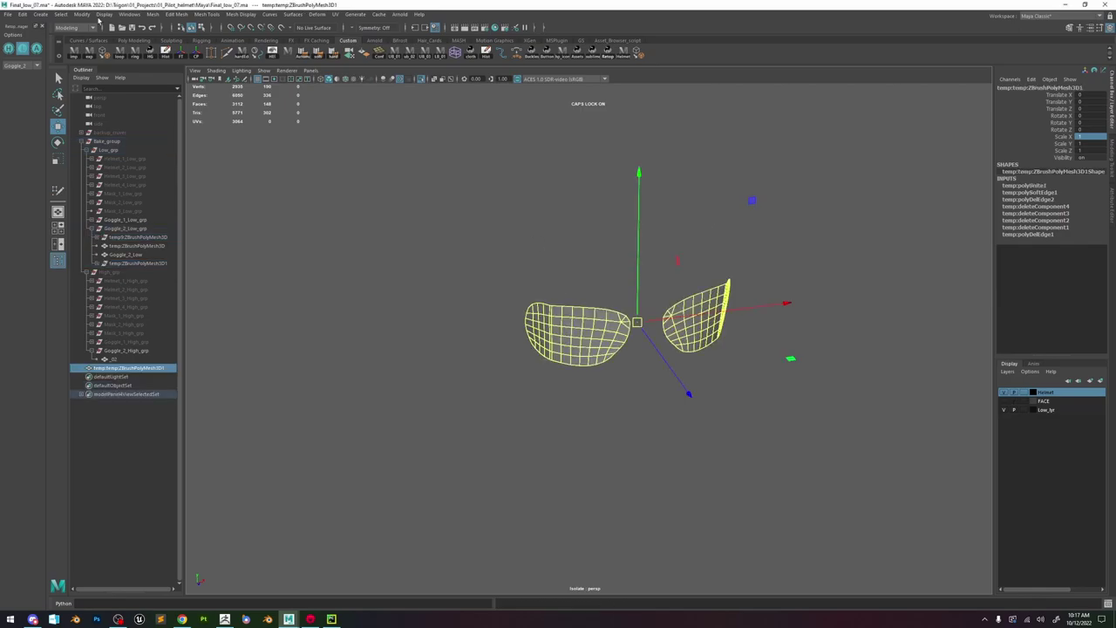
click(166, 52)
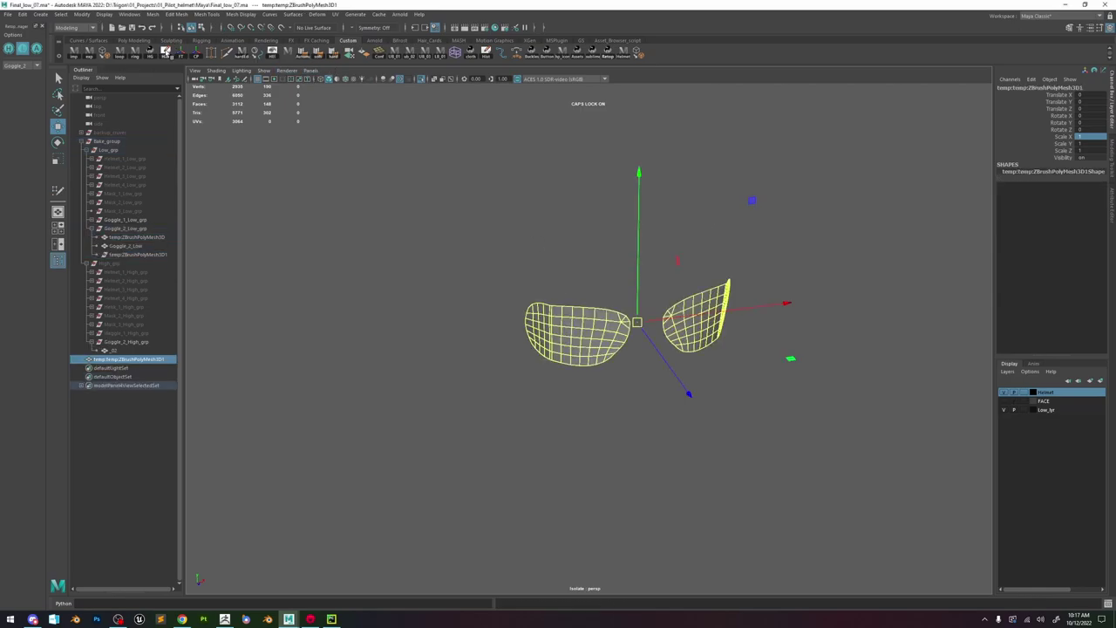
middle_drag(111, 356, 130, 233)
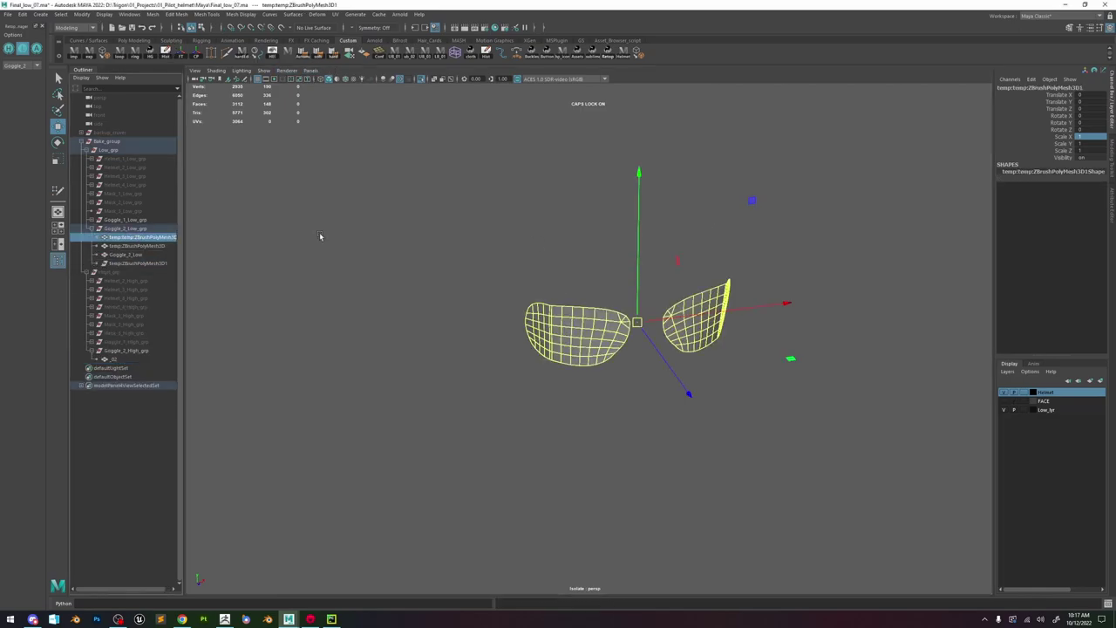
- Exit isolation and compare the Goggle_1 and Goggle_2 bake sets by switching their visibility
key(f)
click(435, 79)
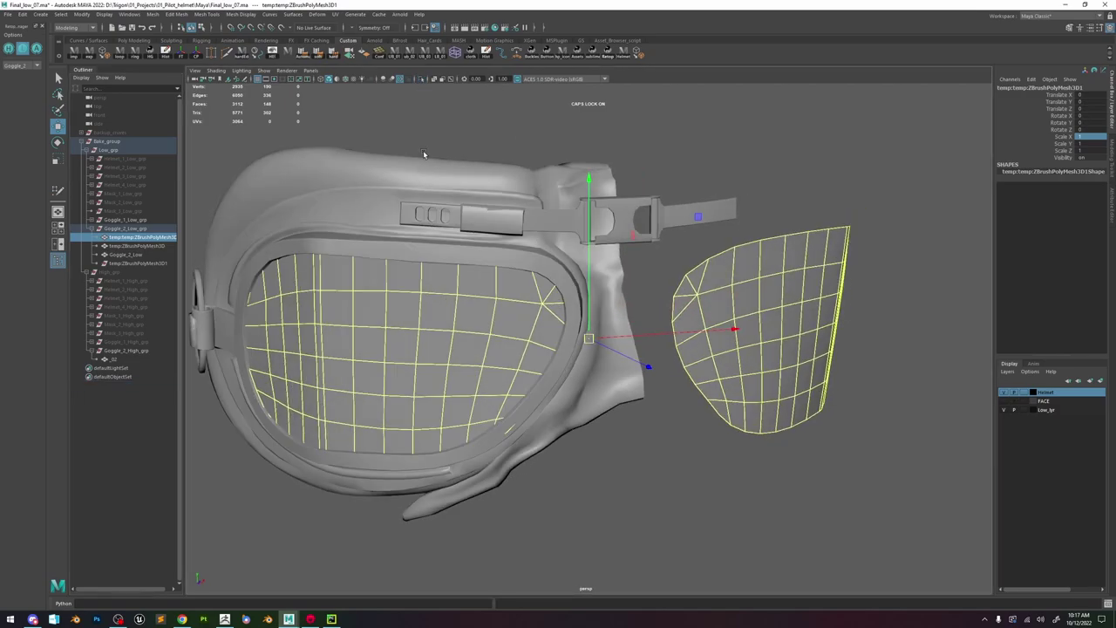
click(283, 138)
click(23, 68)
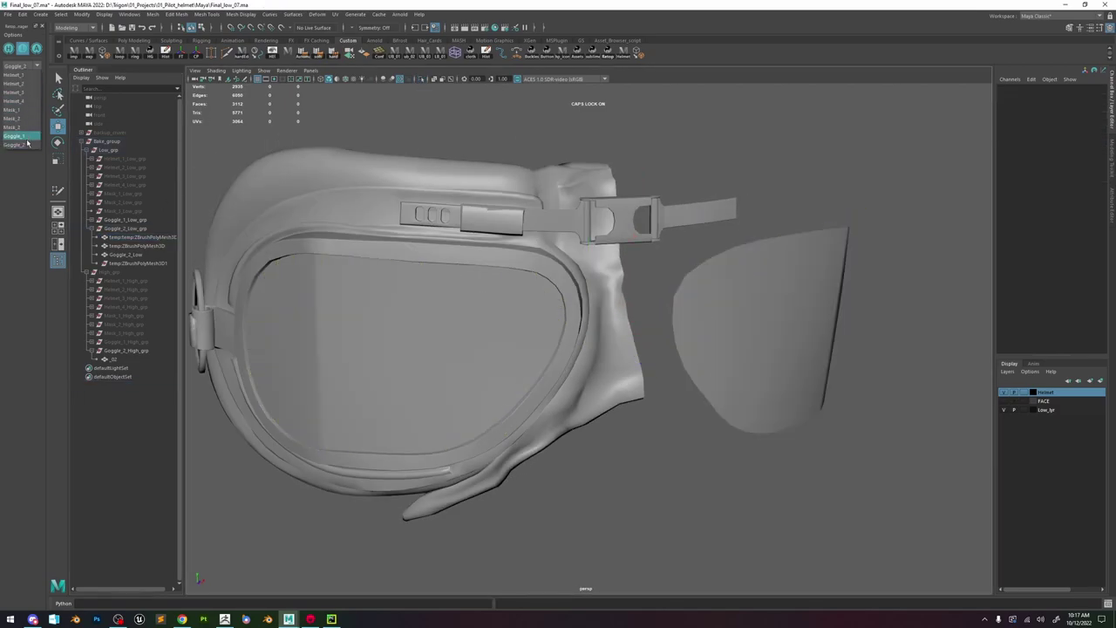
click(29, 136)
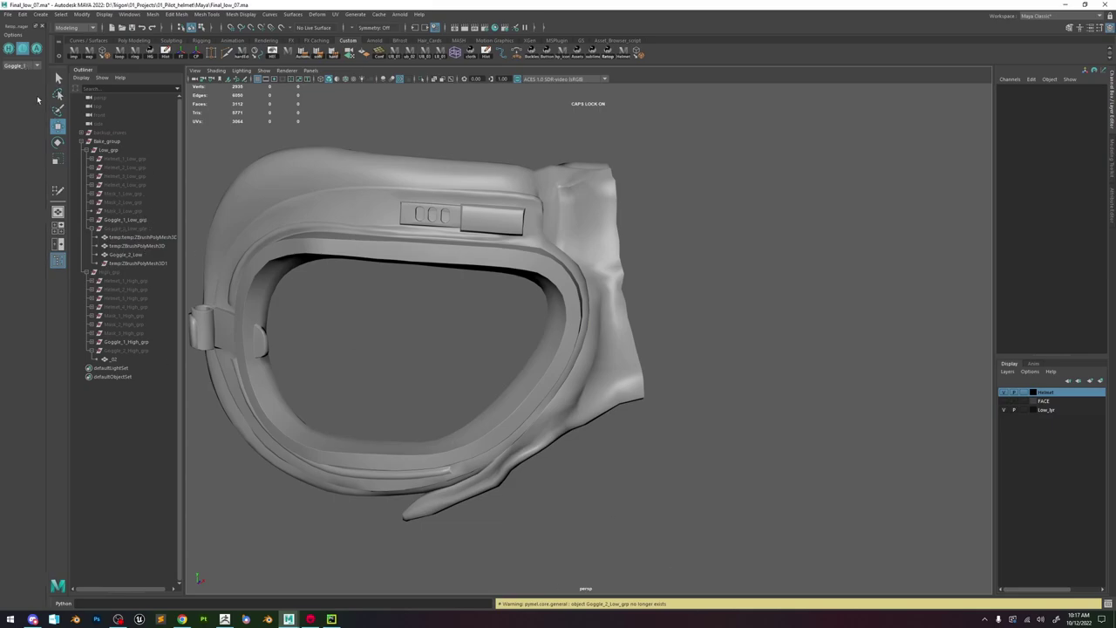
click(31, 67)
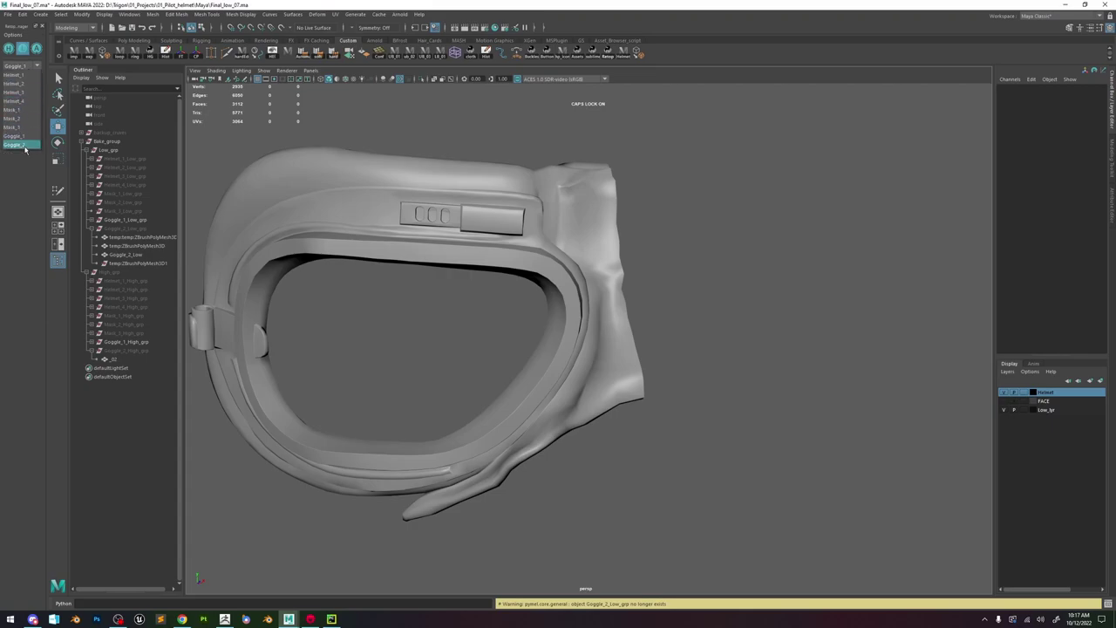
click(22, 144)
click(26, 66)
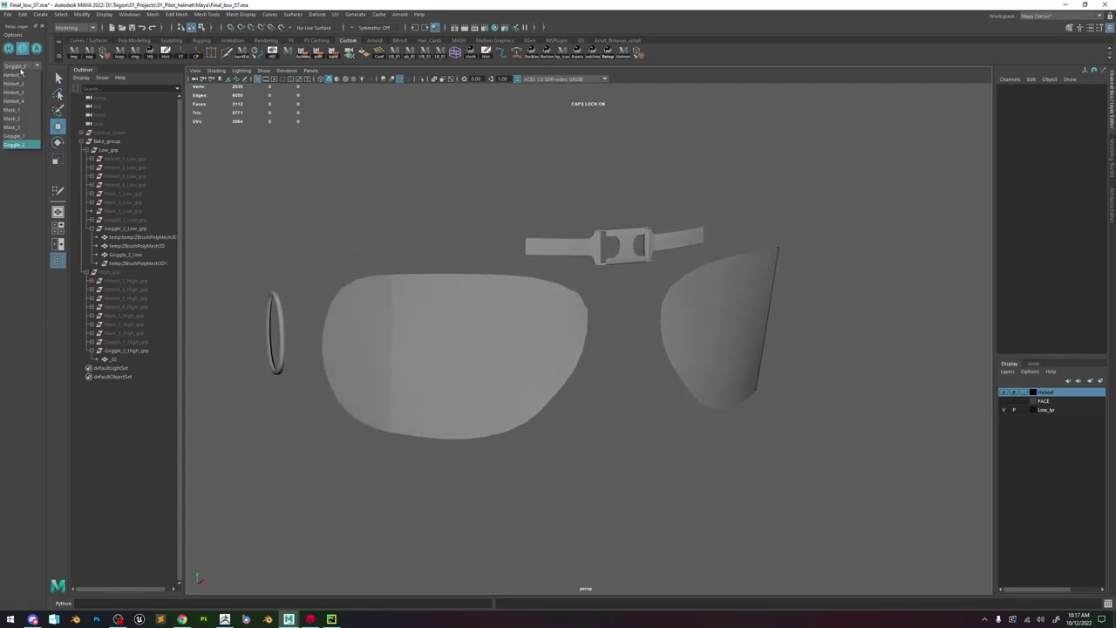
click(21, 136)
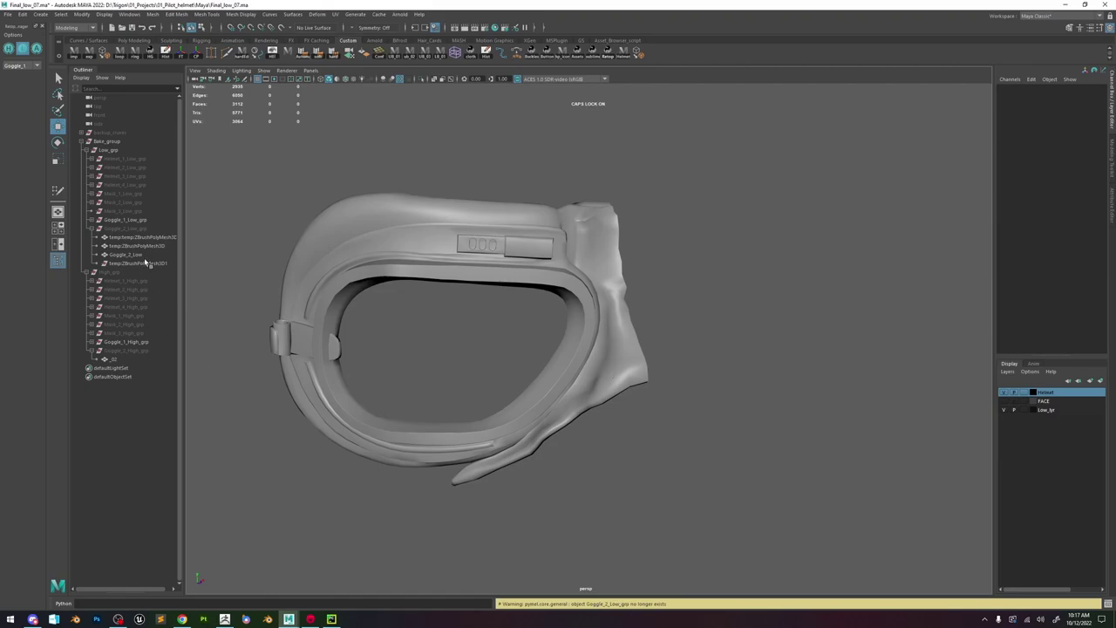
- Check the names of Goggle_1_Low_grp and Goggle_2_Low_grp against the warnings in the Script Editor
double_click(138, 220)
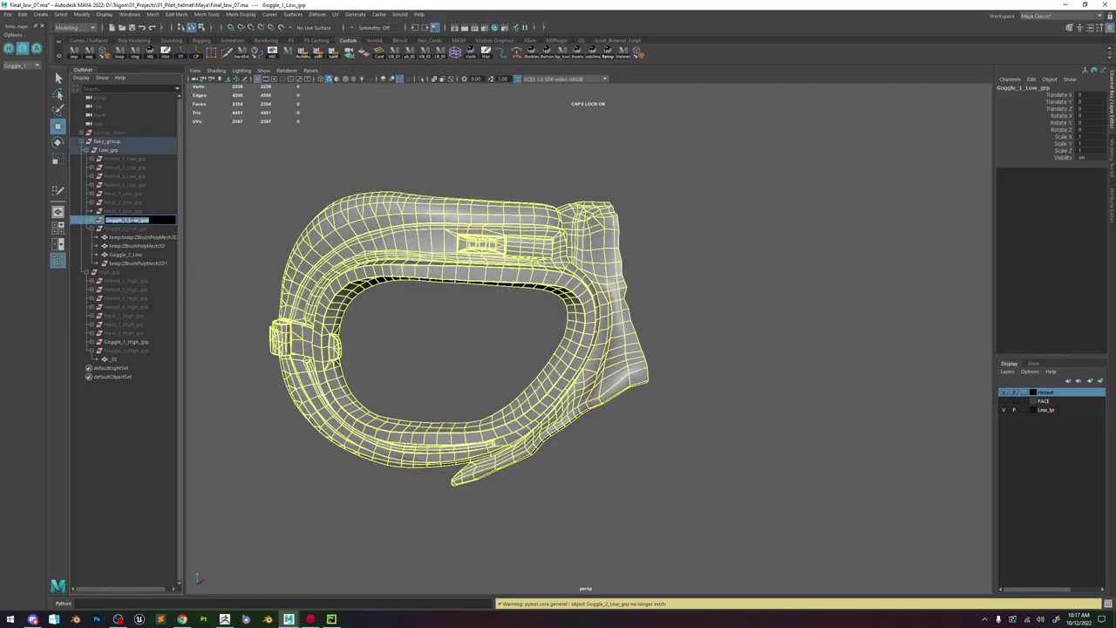
click(1109, 603)
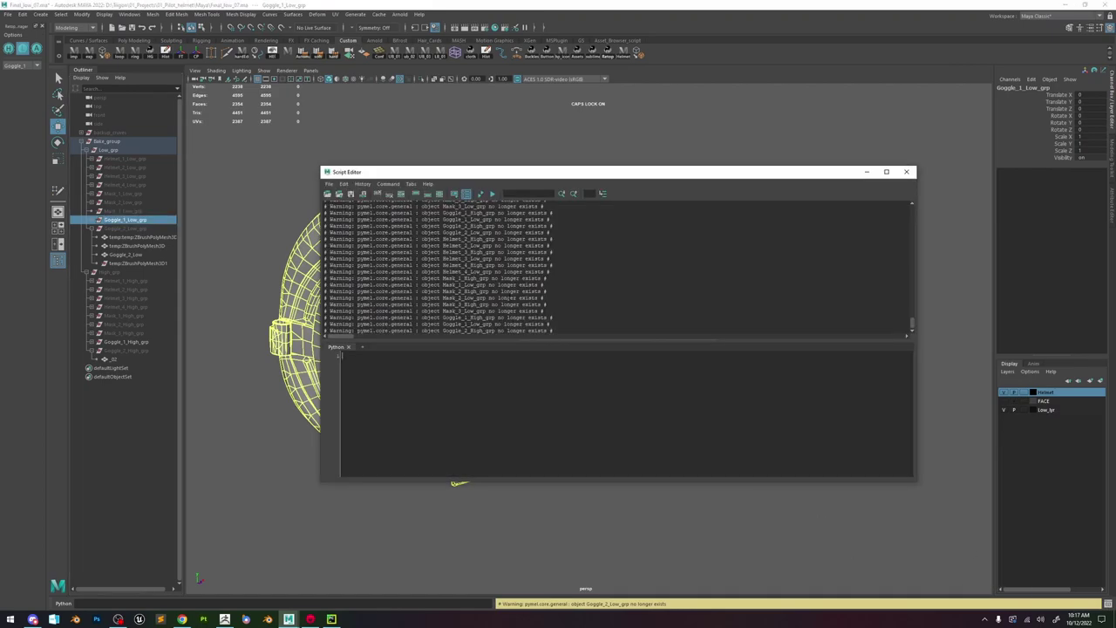
drag(354, 321, 394, 321)
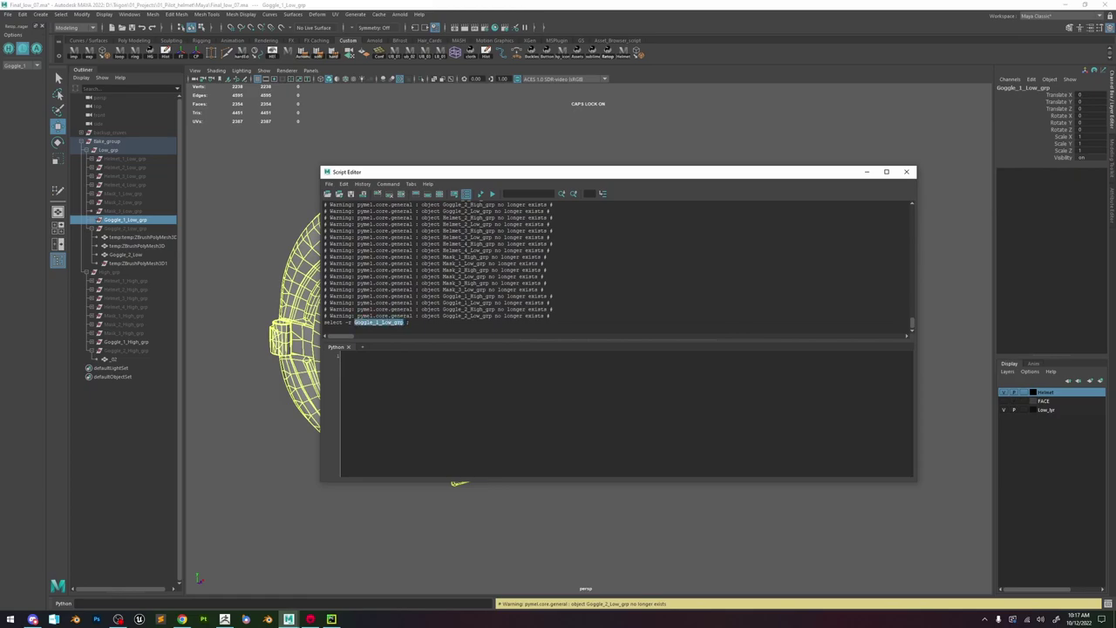
drag(443, 315, 490, 315)
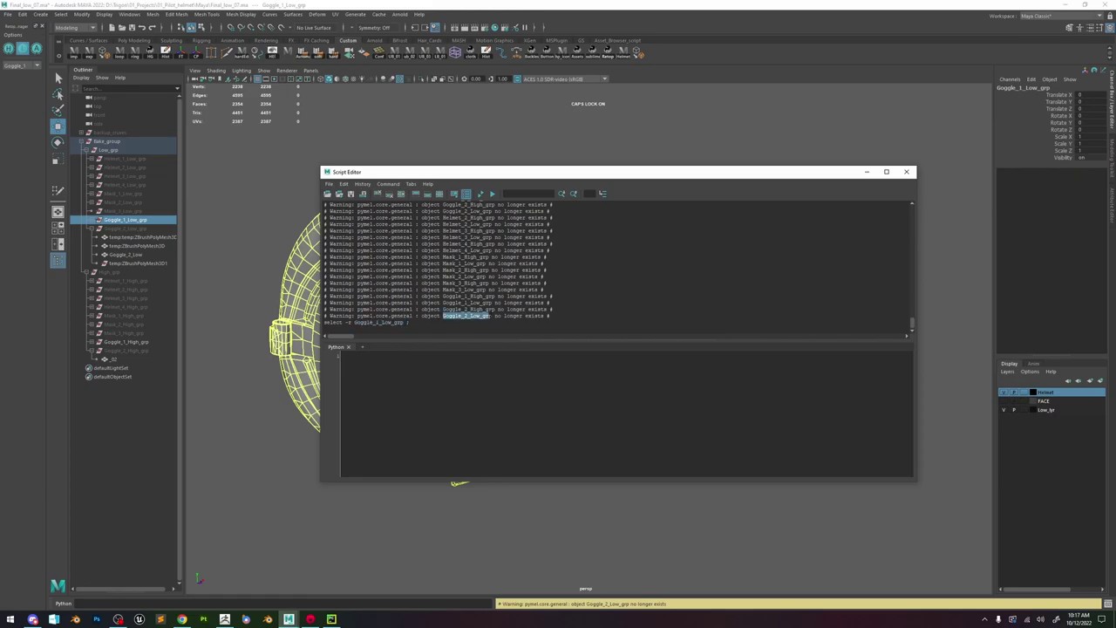
click(906, 171)
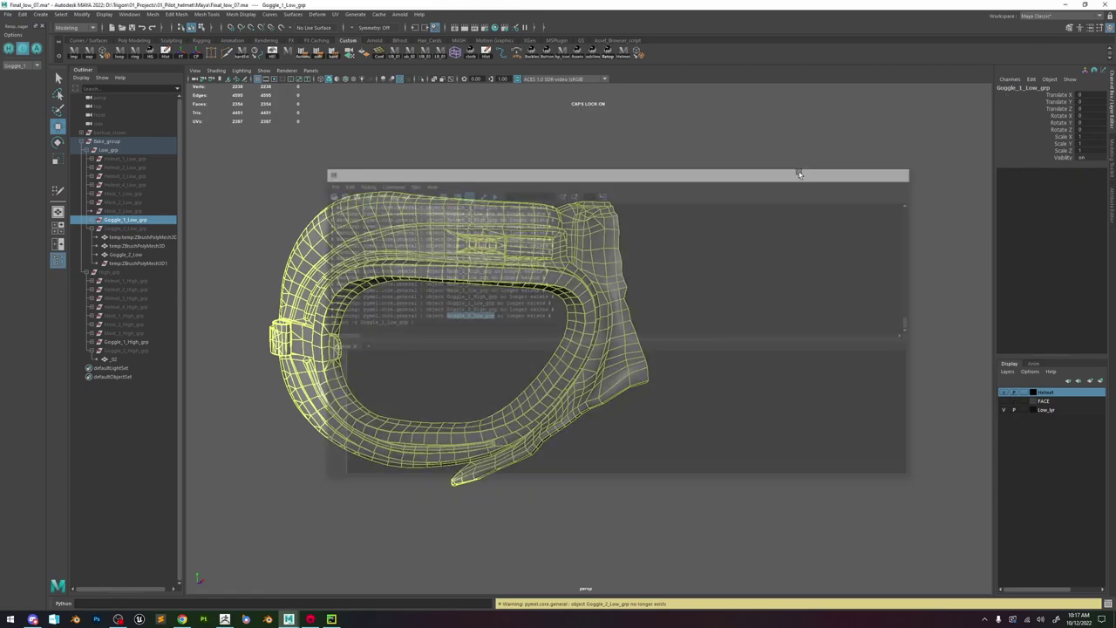
click(145, 230)
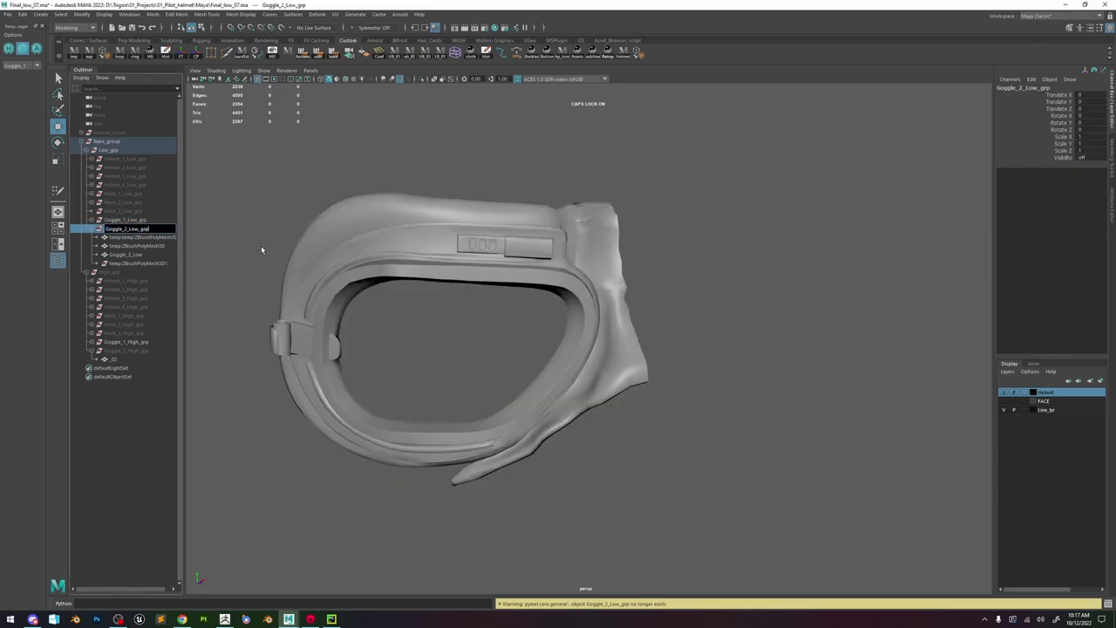
alt+drag(367, 233, 538, 330)
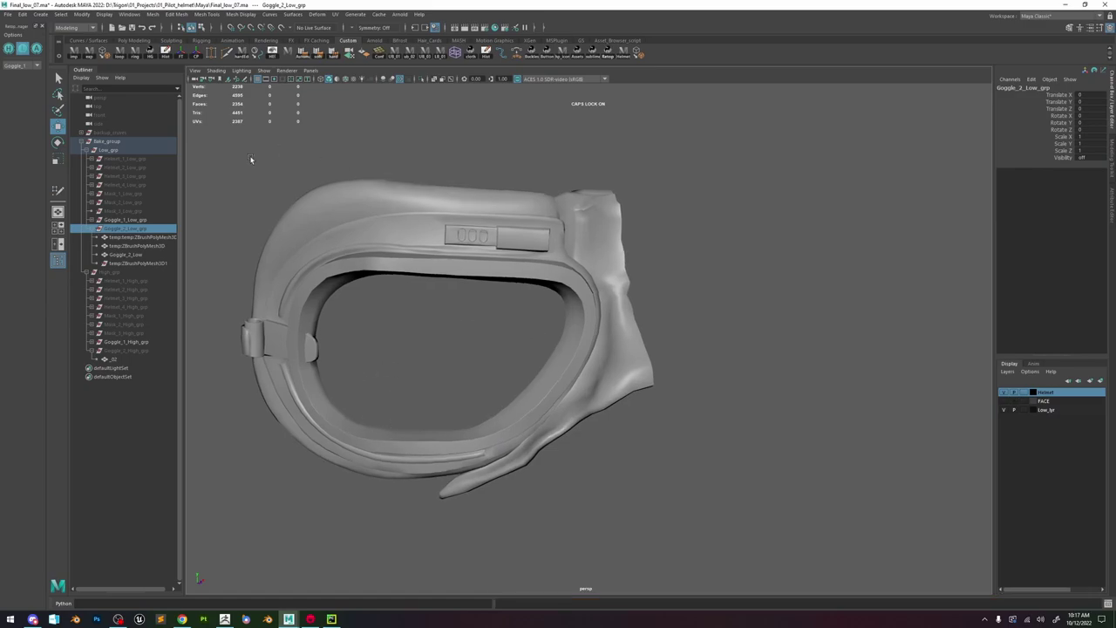
- Test the bake set selector again by switching between Goggle_1 and Goggle_2, ending on Goggle_2
click(13, 67)
click(16, 145)
alt+drag(423, 222, 542, 213)
click(533, 248)
scroll(531, 253, up, 3)
click(28, 68)
click(19, 137)
click(18, 66)
click(19, 136)
click(17, 66)
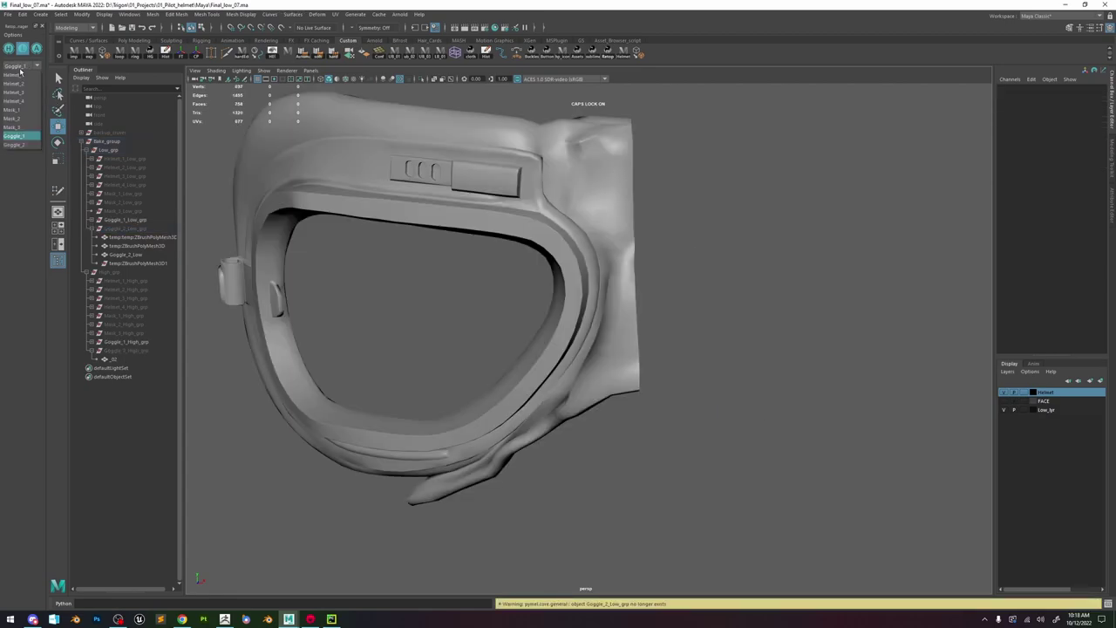
click(23, 143)
- Compare the high-poly and low-poly versions of the Goggle_2 lenses, buckle strap and side ring
click(9, 51)
click(22, 50)
click(8, 50)
click(21, 50)
click(7, 52)
alt+middle_drag(596, 183, 567, 297)
alt+right_drag(566, 297, 716, 427)
alt+drag(716, 427, 737, 340)
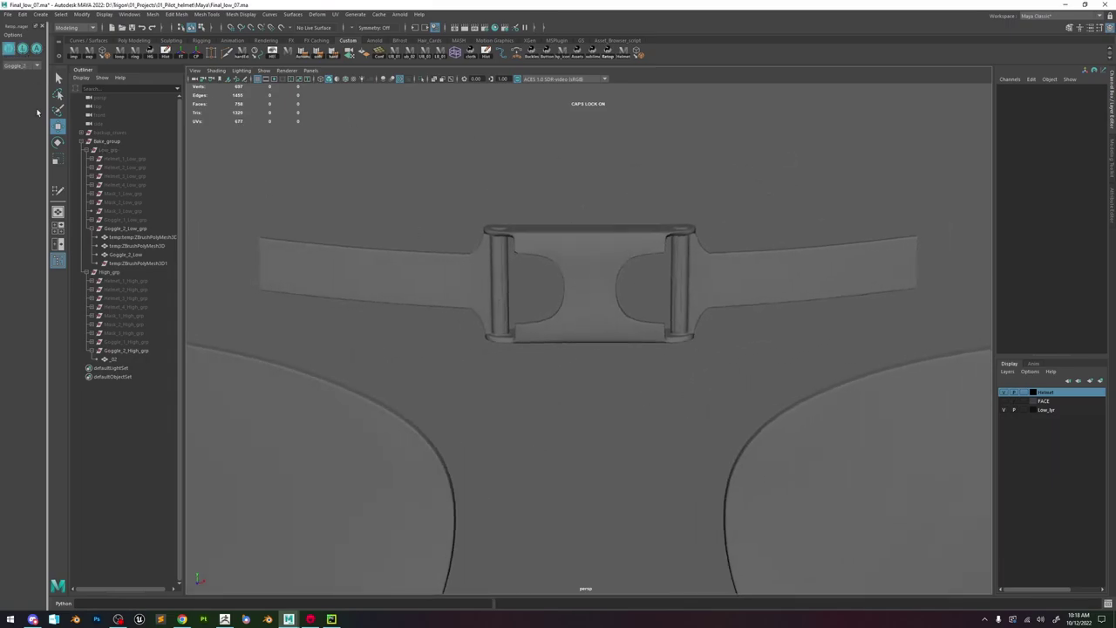
click(22, 50)
click(10, 49)
click(22, 49)
alt+right_drag(506, 249, 398, 197)
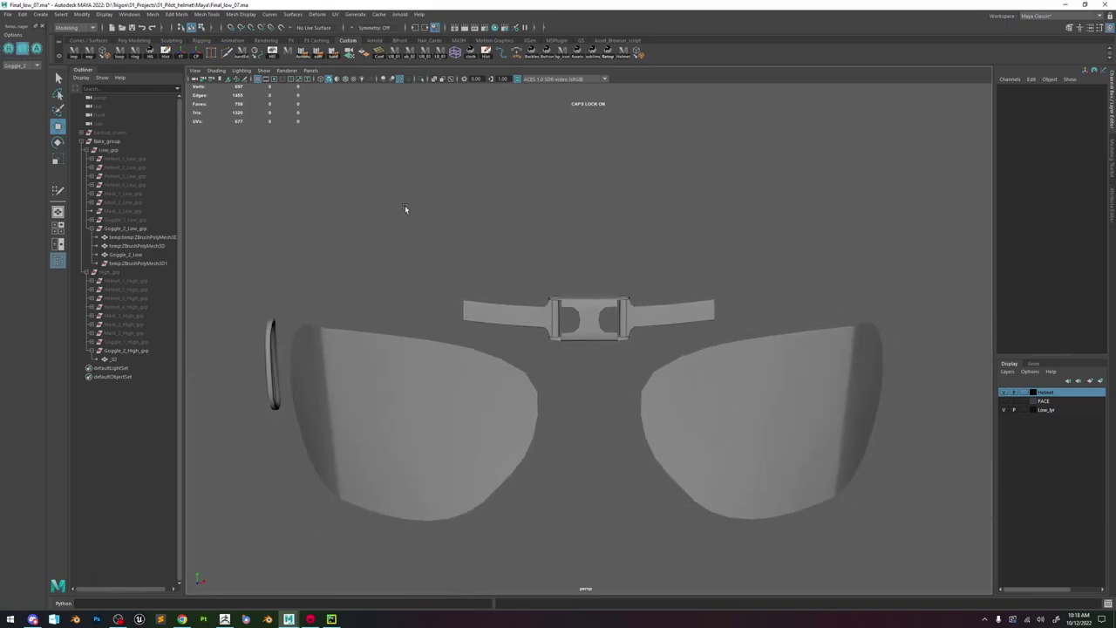
alt+drag(398, 197, 503, 228)
click(9, 50)
click(21, 49)
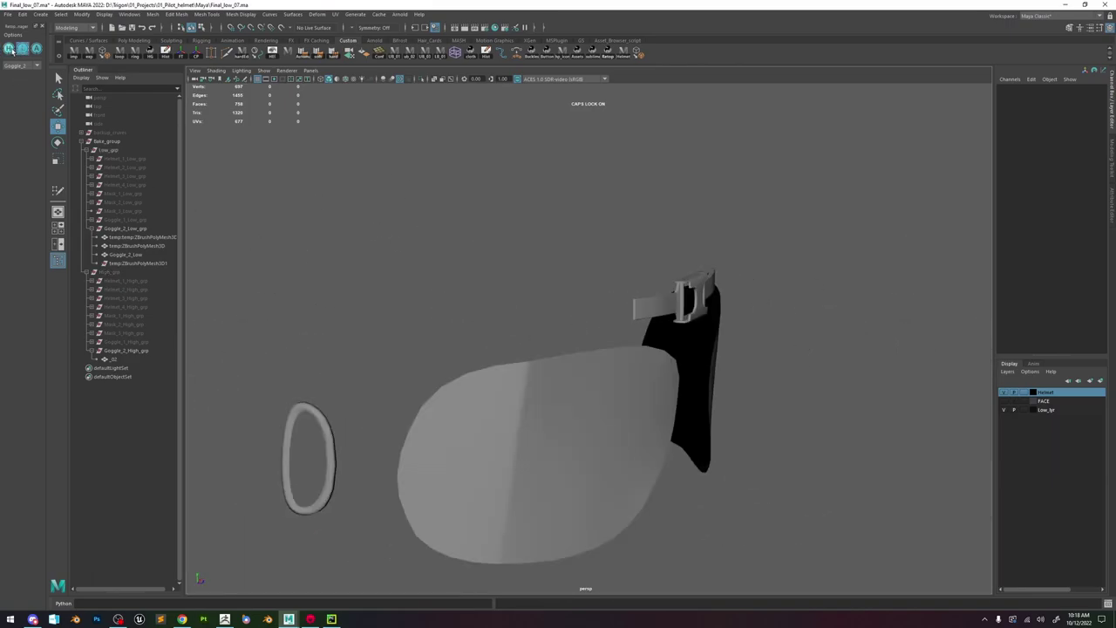
alt+middle_drag(384, 386, 434, 343)
mouse_move(433, 343)
alt+mouse_down()
mouse_move(481, 326)
mouse_move(481, 369)
mouse_move(430, 329)
alt+mouse_up()
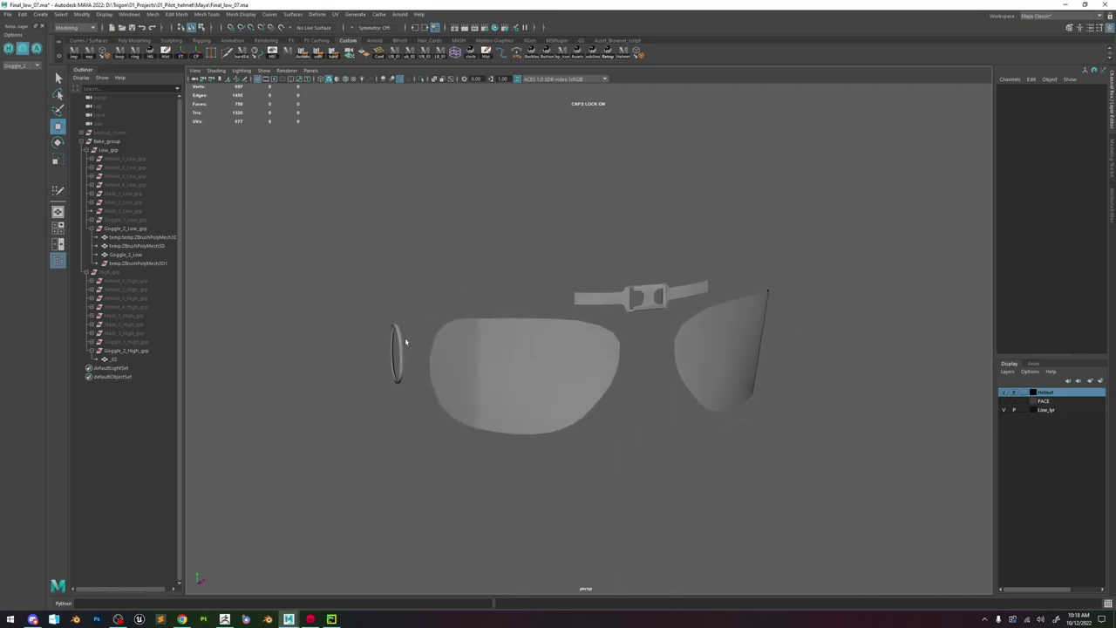
- Duplicate the low-poly side ring and mirror the copy with a Scale X of -1
click(395, 340)
key(f)
key(ctrl+d)
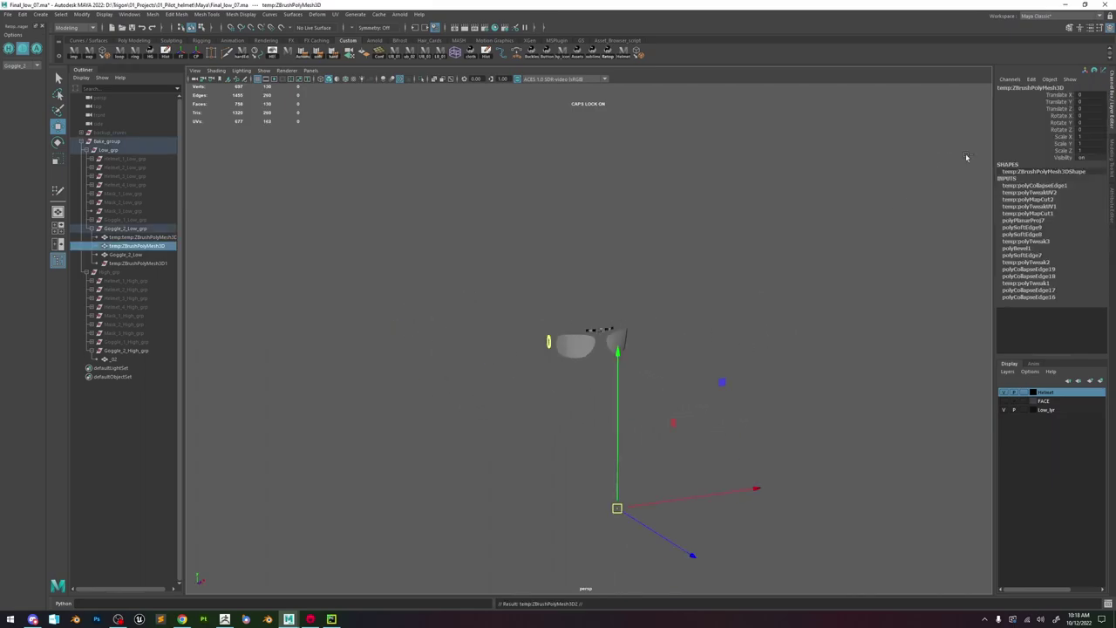
click(1090, 136)
text(-1)
key(Return)
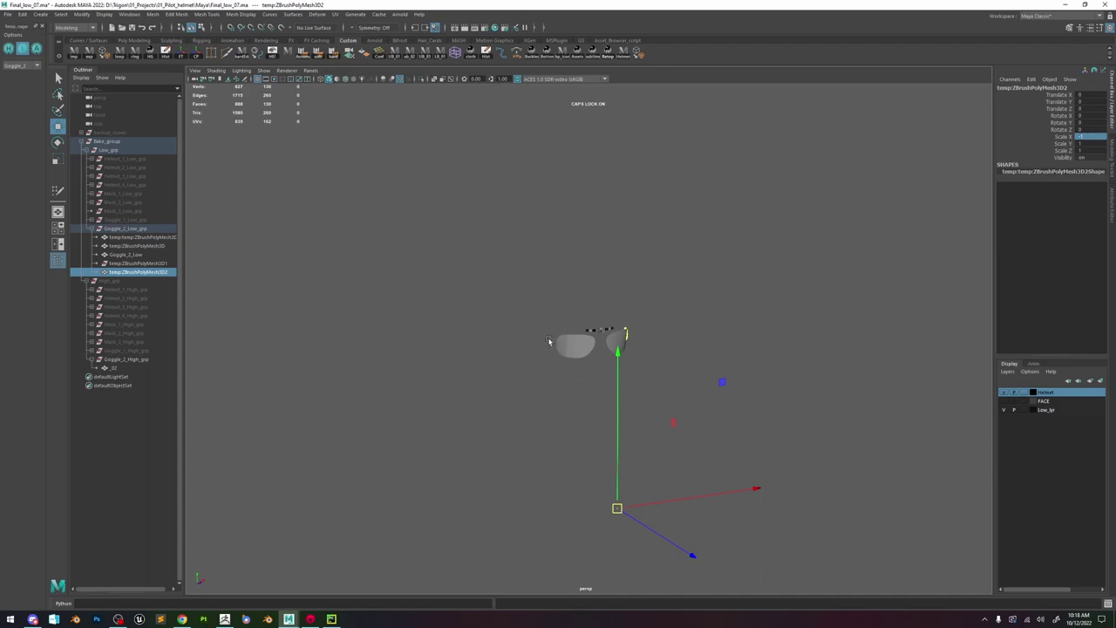
shift+click(549, 341)
key(space)
key(ctrl+z)
key(ctrl+z)
alt+drag(518, 333, 538, 327)
alt+right_drag(538, 327, 711, 443)
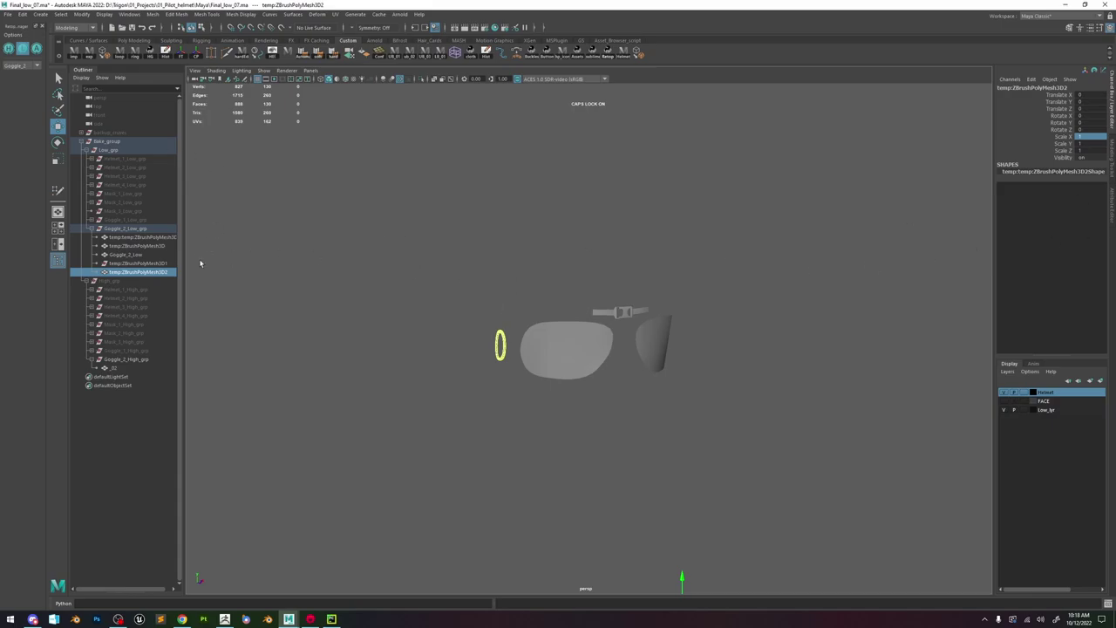
scroll(696, 488, down, 6)
drag(660, 490, 689, 485)
key(ctrl+z)
- Set the duplicated ring's Scale X to -1 again
click(1083, 137)
text(-1)
key(Return)
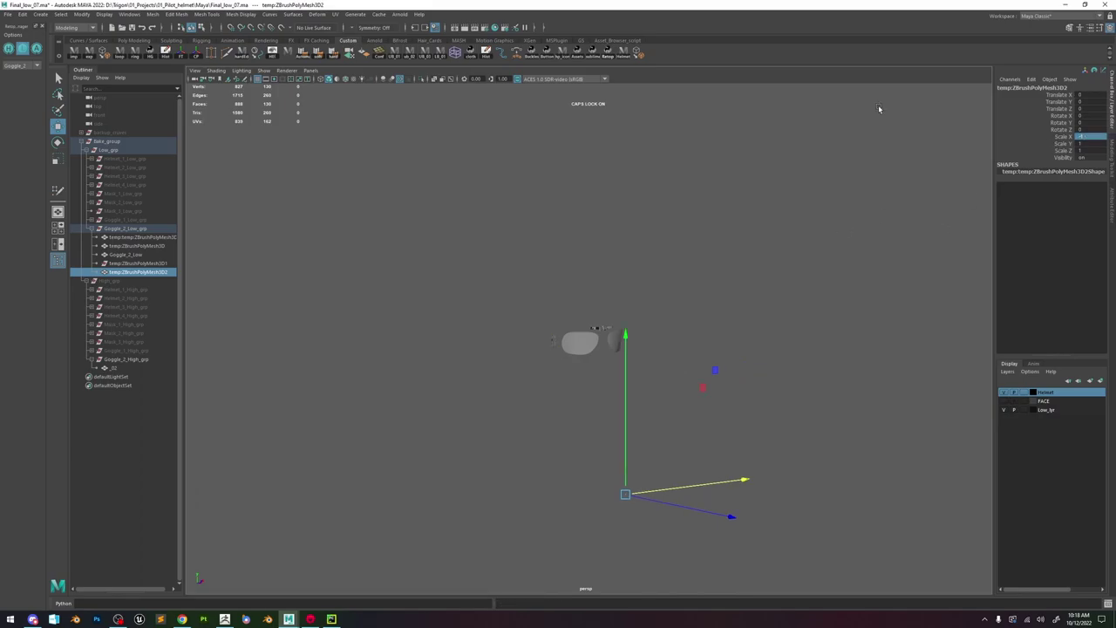
- Delete the leftover group temp:ZBrushPolyMesh3D1 from Goggle_2_Low_grp
scroll(735, 418, up, 6)
click(149, 263)
scroll(483, 296, down, 5)
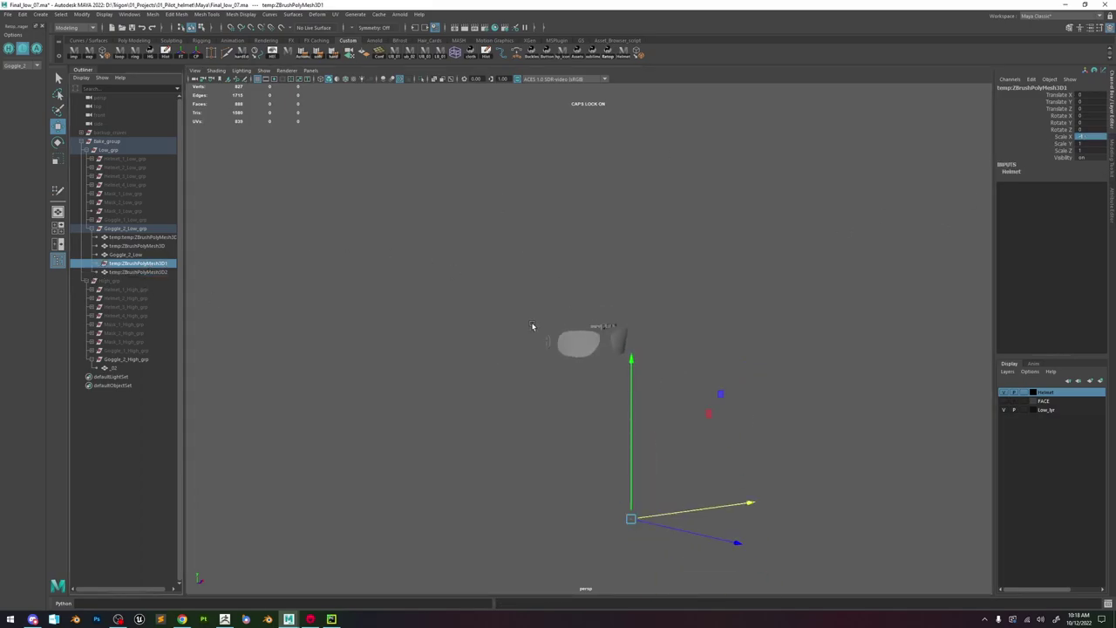
key(Delete)
scroll(559, 347, up, 5)
- Select the original and mirrored side rings and combine them into one mesh
click(480, 343)
alt+drag(482, 343, 706, 317)
shift+click(724, 328)
key(space)
drag(615, 343, 635, 381)
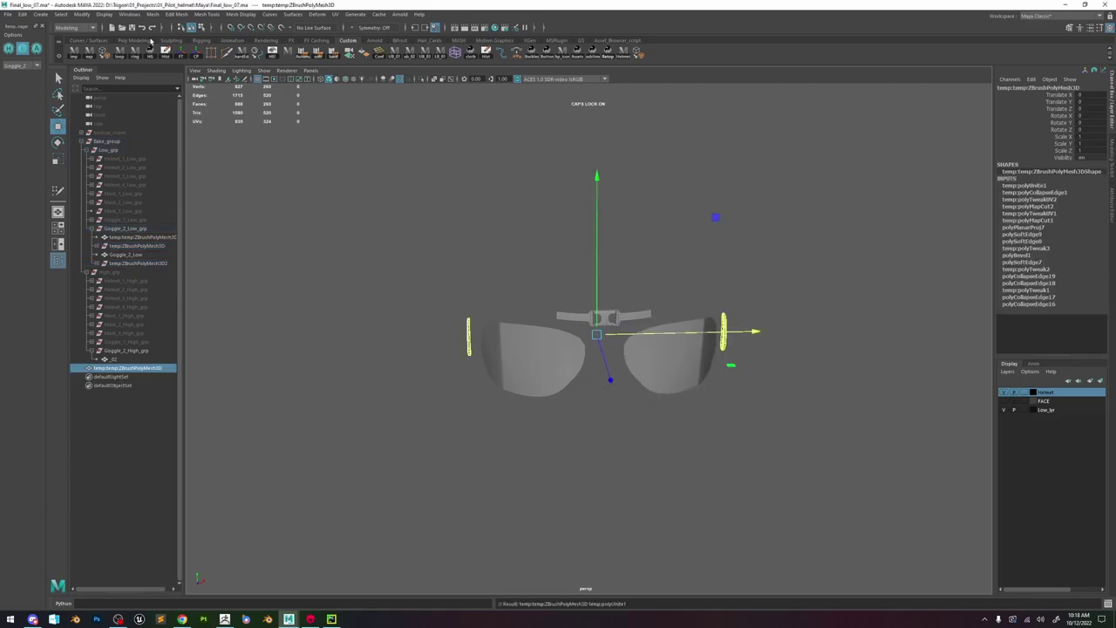
- Move the combined rings into Goggle_2_Low_grp with their history cleared and delete the leftover group temp:ZBrushPolyMesh3D2
click(166, 52)
middle_drag(150, 363, 140, 242)
click(139, 264)
key(Delete)
- Show Goggle_1_Low_grp alongside the low-poly Goggle_2 parts
alt+right_drag(542, 252, 587, 345)
click(516, 363)
click(582, 302)
alt+drag(582, 302, 708, 324)
click(841, 282)
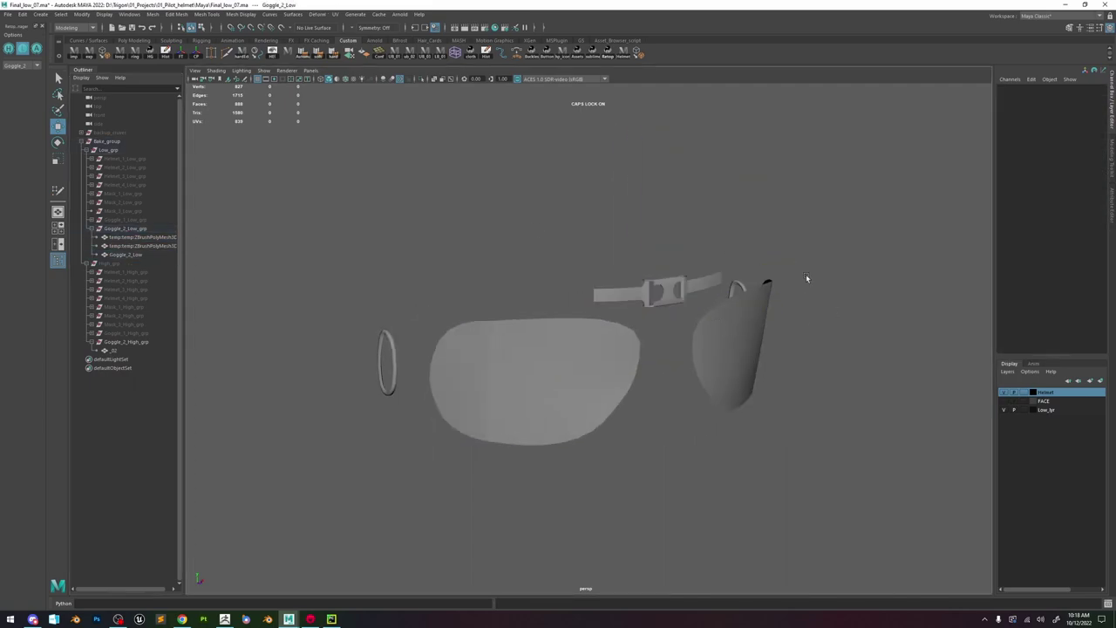
click(126, 220)
key(shift+h)
- Examine how the low-poly lenses, rings and buckle strap fit the goggle frame
alt+drag(709, 317, 579, 269)
click(603, 159)
alt+right_drag(578, 268, 635, 279)
alt+drag(635, 280, 591, 292)
scroll(591, 295, down, 2)
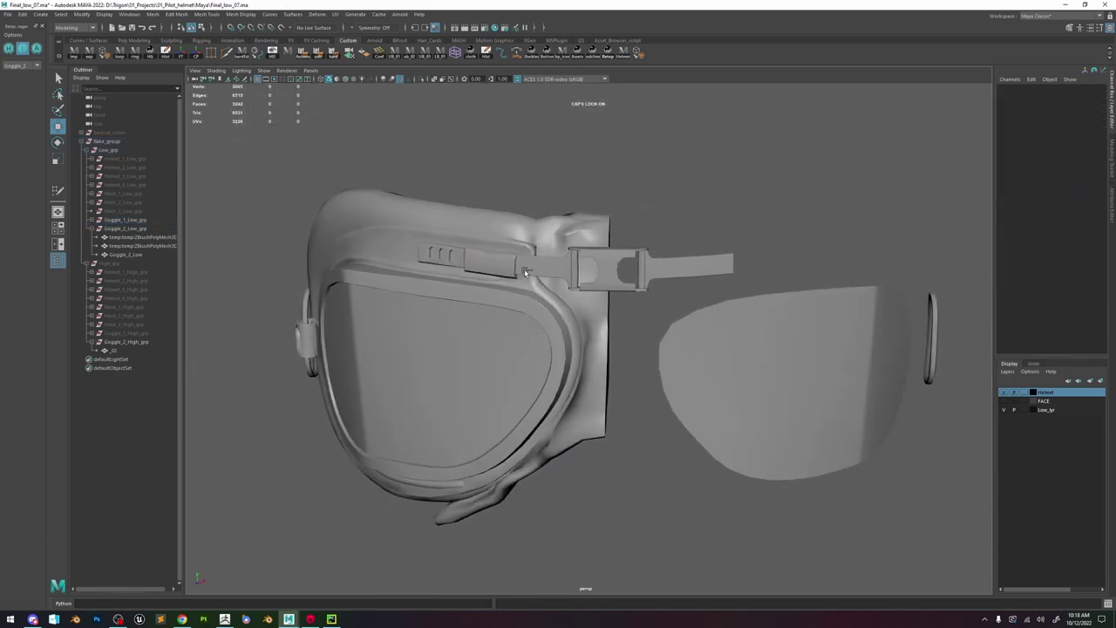
alt+drag(554, 266, 641, 253)
scroll(645, 249, down, 4)
scroll(624, 245, up, 3)
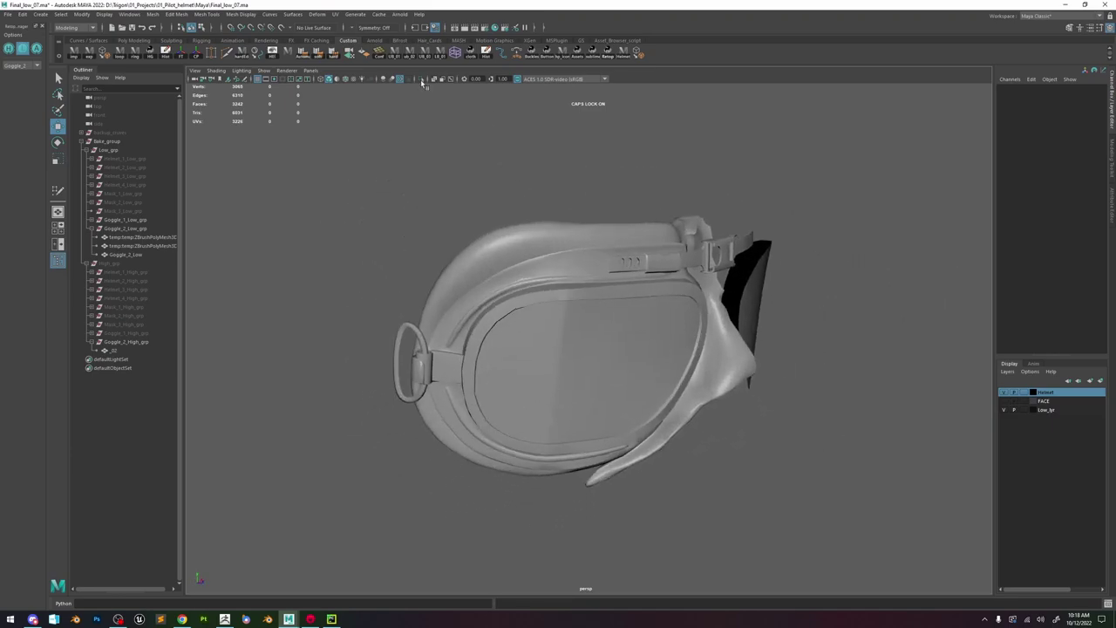
- Display wireframe on the shaded goggles and select a vertex just above the frame's upper rim, framing it closely
click(347, 80)
mouse_move(645, 262)
alt+mouse_down()
mouse_move(667, 279)
mouse_move(672, 230)
alt+mouse_up()
scroll(672, 230, up, 3)
right_drag(673, 230, 673, 209)
click(581, 244)
key(f)
alt+drag(664, 304, 610, 323)
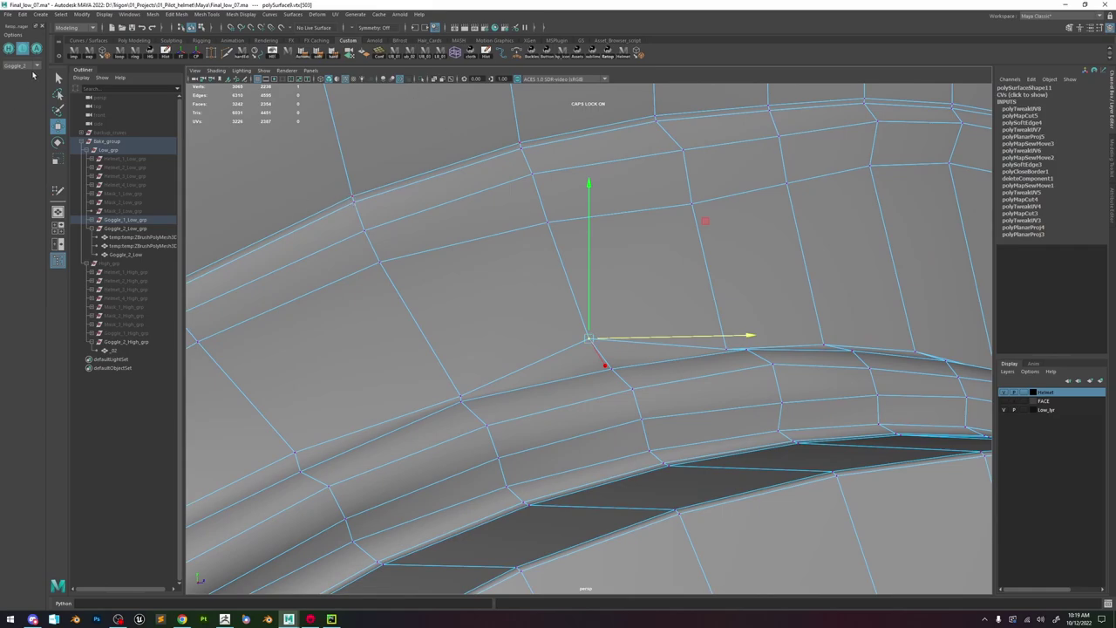
- Choose the Goggle_1 bake group, showing its low-poly and high-poly meshes together
scroll(506, 332, down, 6)
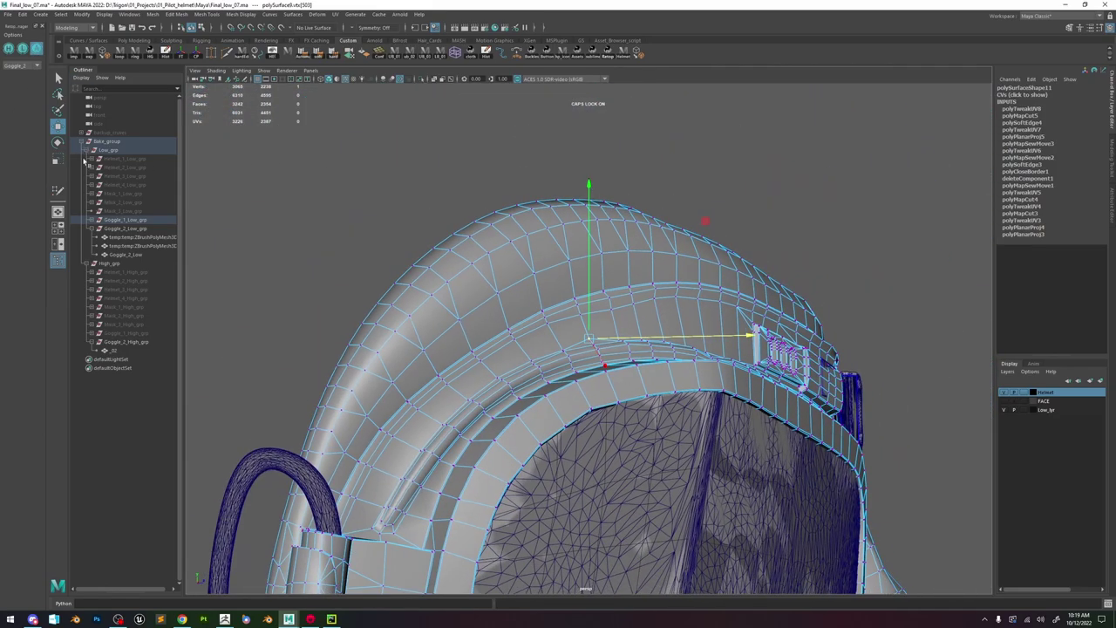
click(25, 67)
click(26, 136)
scroll(653, 361, up, 6)
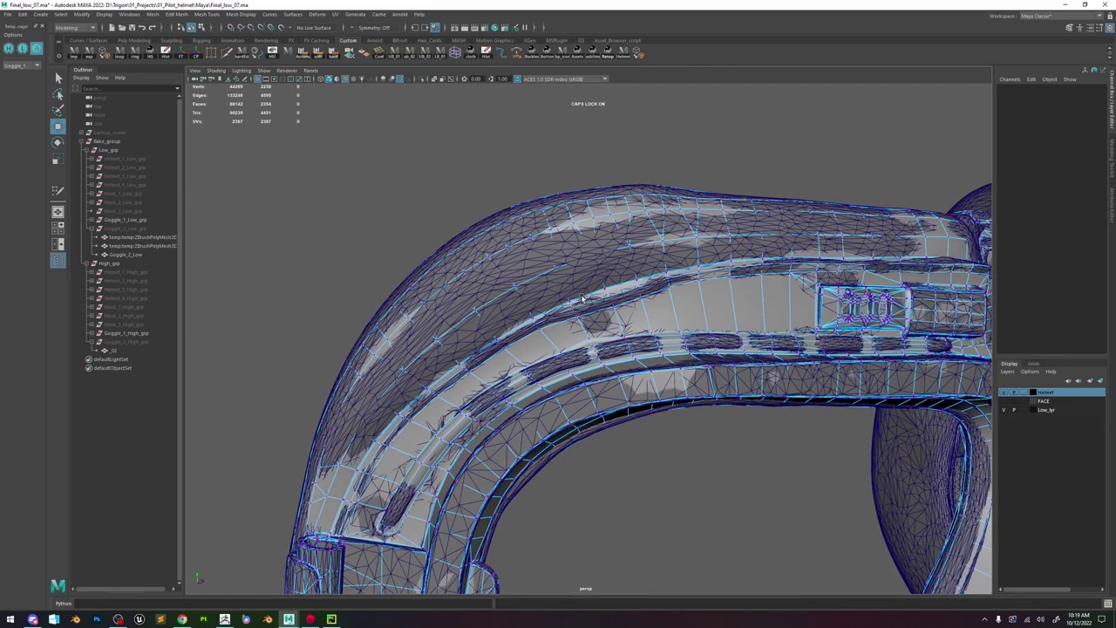
- Examine how the low-poly Goggle_1 frame fits the high-poly mesh, from a vertex above the rim to the whole goggles in object mode
click(594, 338)
scroll(604, 352, up, 3)
drag(591, 341, 546, 280)
scroll(571, 301, down, 8)
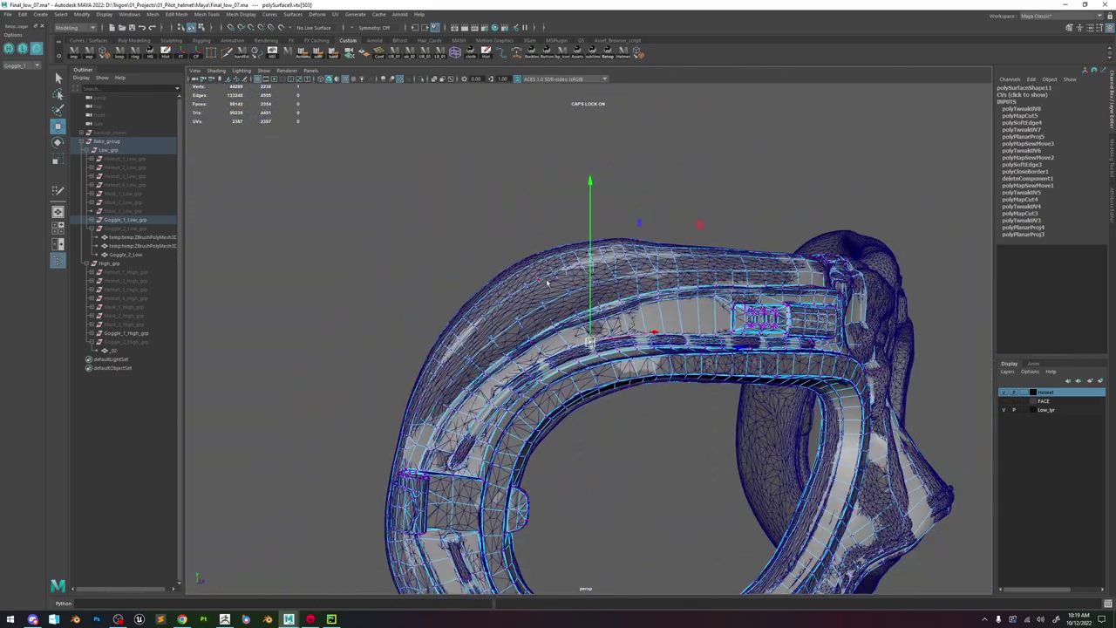
right_drag(547, 281, 696, 182)
alt+drag(643, 290, 562, 339)
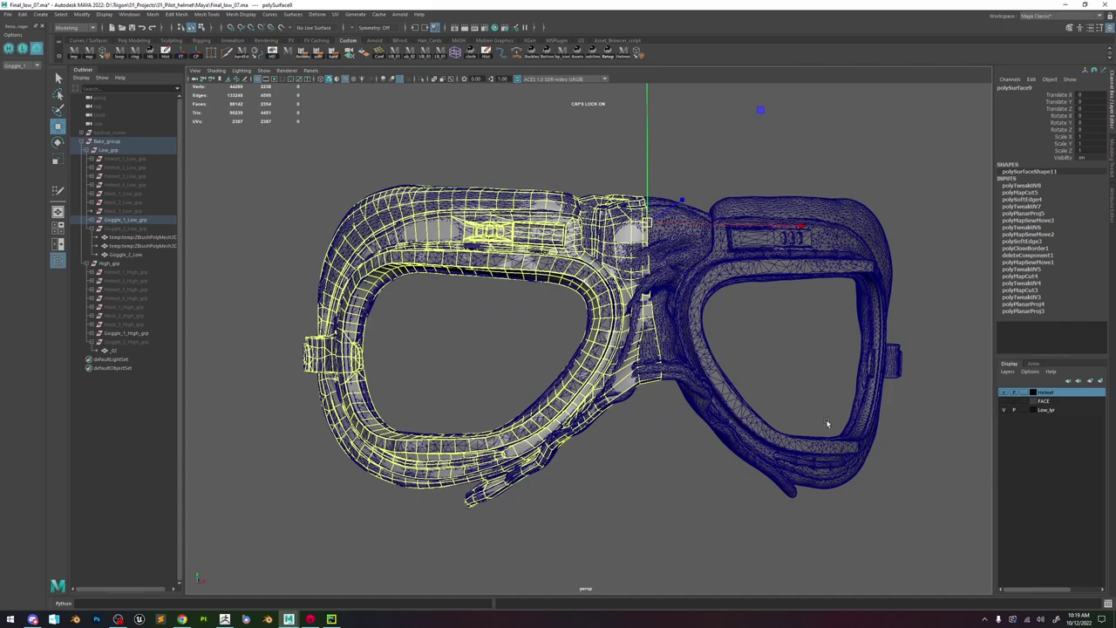
scroll(830, 424, down, 5)
alt+drag(829, 424, 674, 319)
click(723, 362)
alt+drag(724, 364, 592, 291)
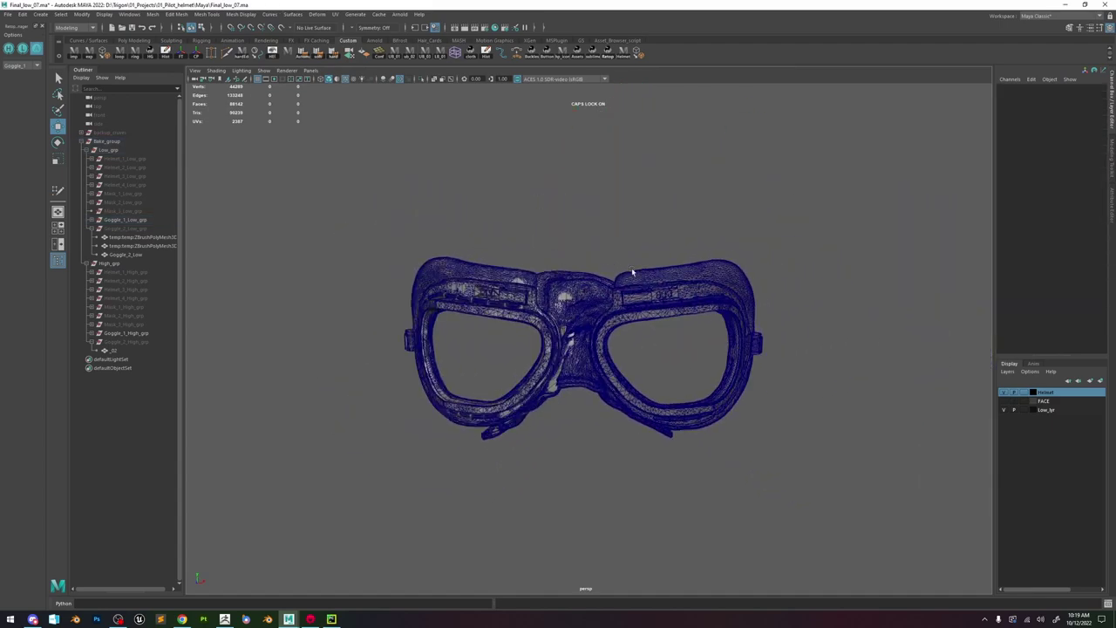
- Switch to ZBrush, select the Goggles_01_High subtool and turn off its polypaint display
click(224, 619)
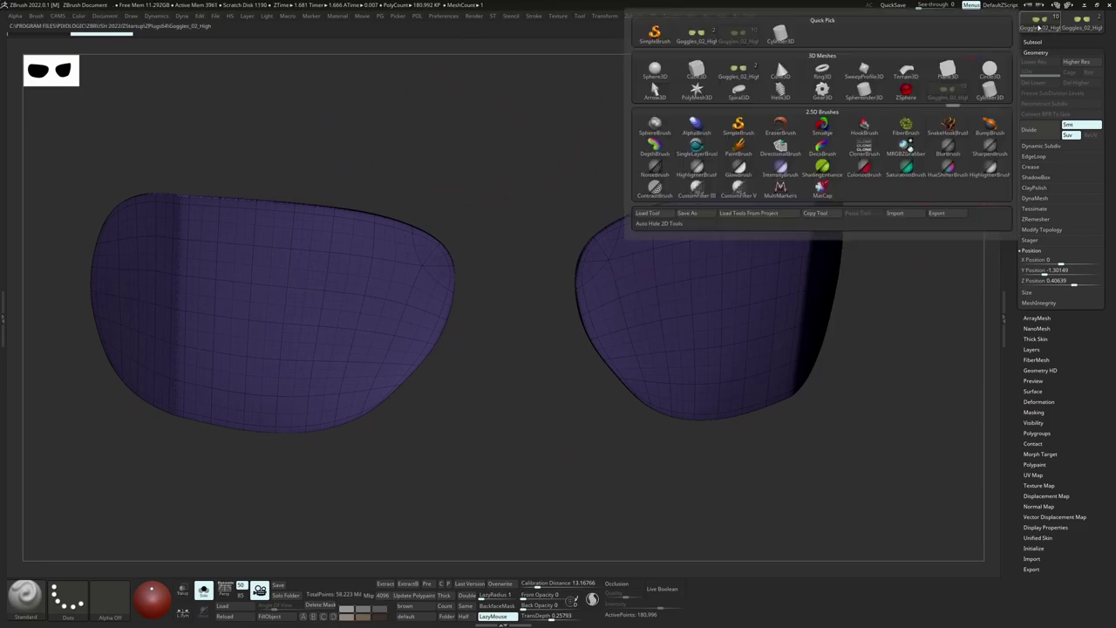
drag(1107, 29, 1108, 108)
click(1063, 165)
click(1032, 180)
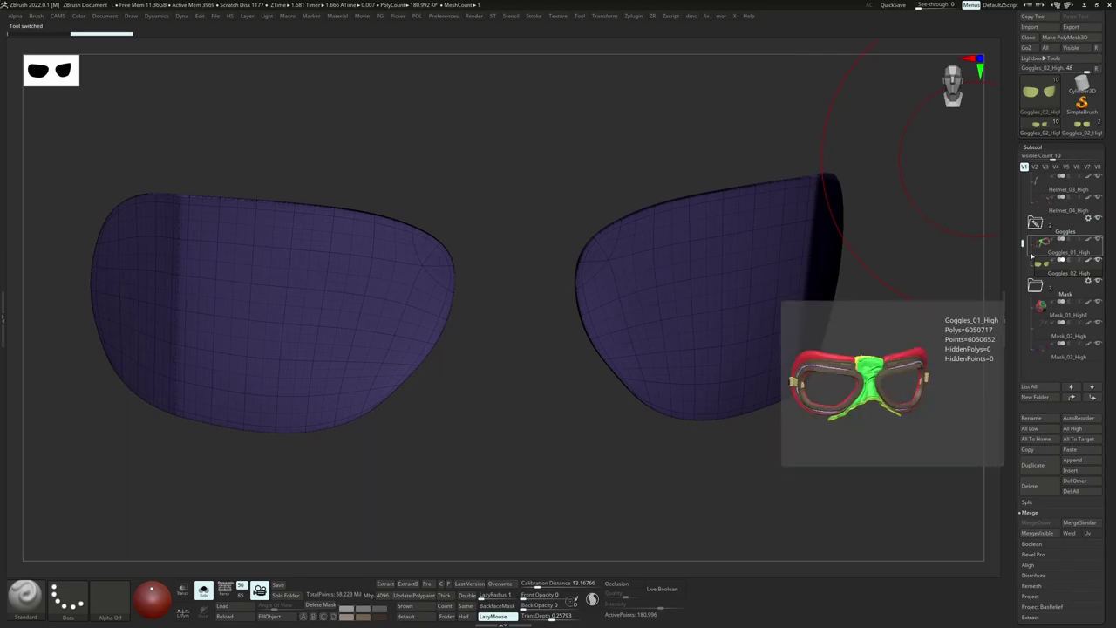
click(1026, 254)
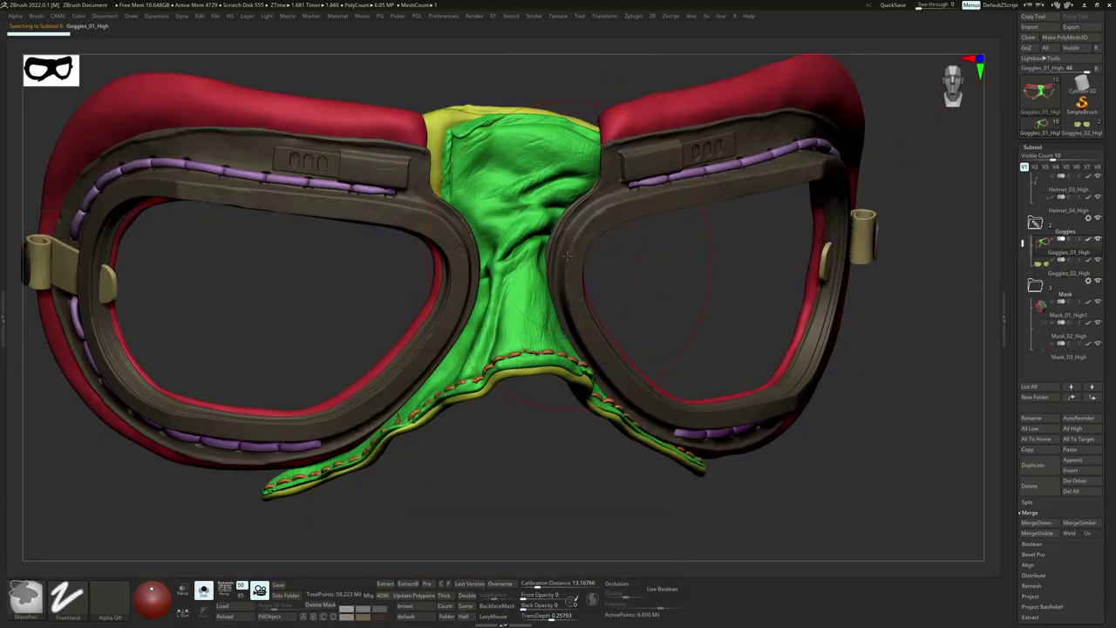
click(1089, 240)
mouse_move(728, 349)
ctrl+right_down()
mouse_move(671, 255)
mouse_move(590, 344)
ctrl+right_up()
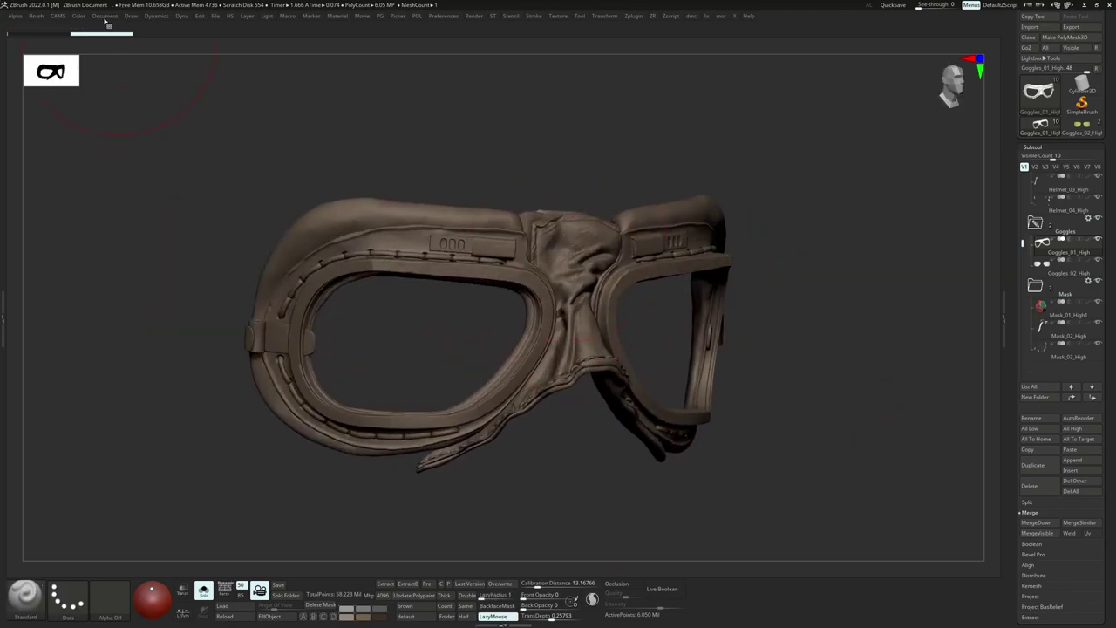
- Open the side tray and dock the Color palette beneath the Zplugin palette
click(104, 16)
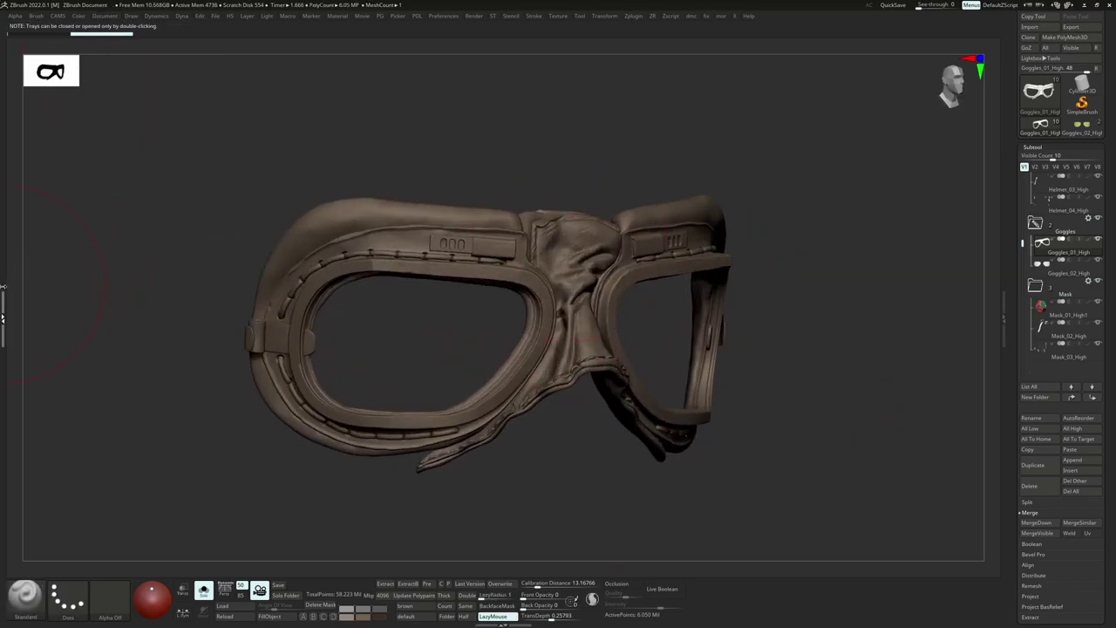
click(4, 315)
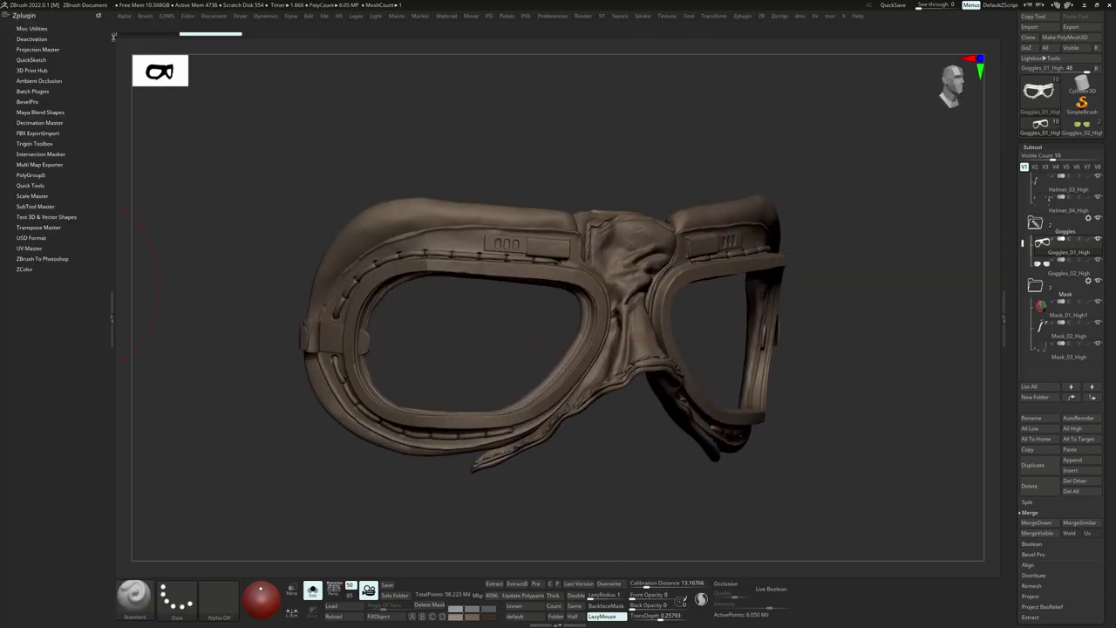
click(187, 16)
drag(186, 27, 30, 275)
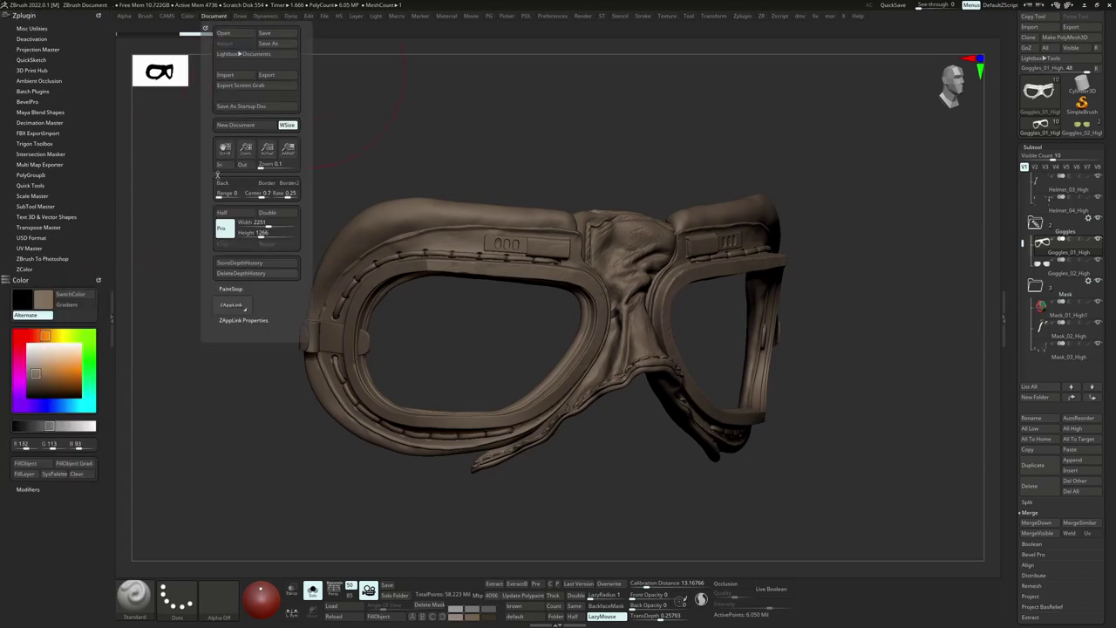
- Darken the document background to near black and turn off Solo to show the full pilot helmet
drag(225, 184, 561, 266)
drag(631, 354, 19, 426)
shift+right_drag(784, 453, 647, 288)
key(alt+s)
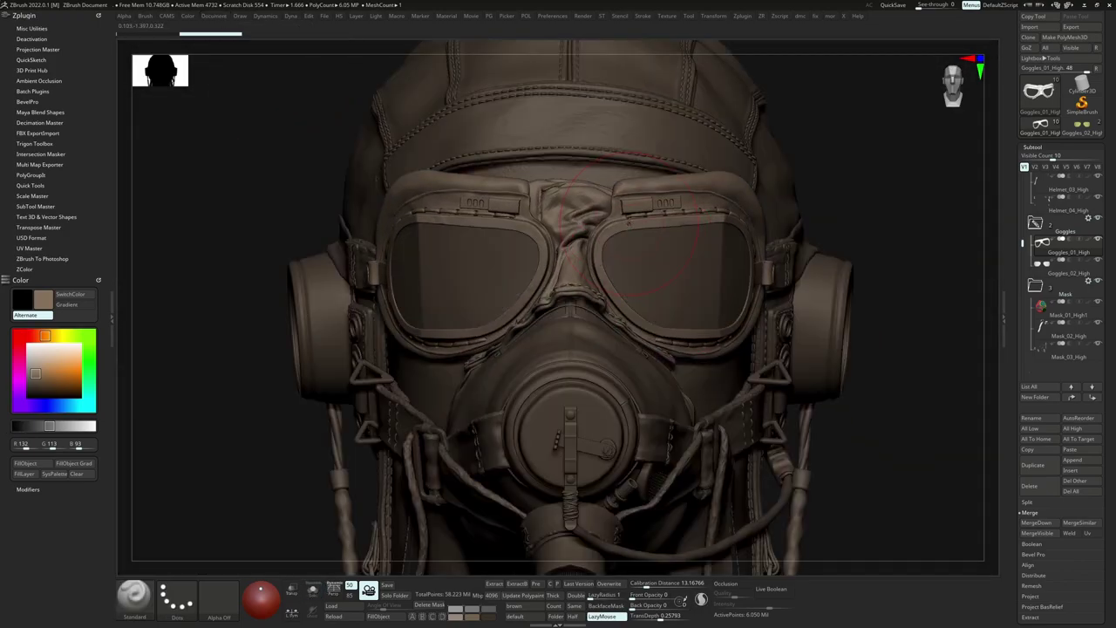
right_drag(644, 227, 442, 49)
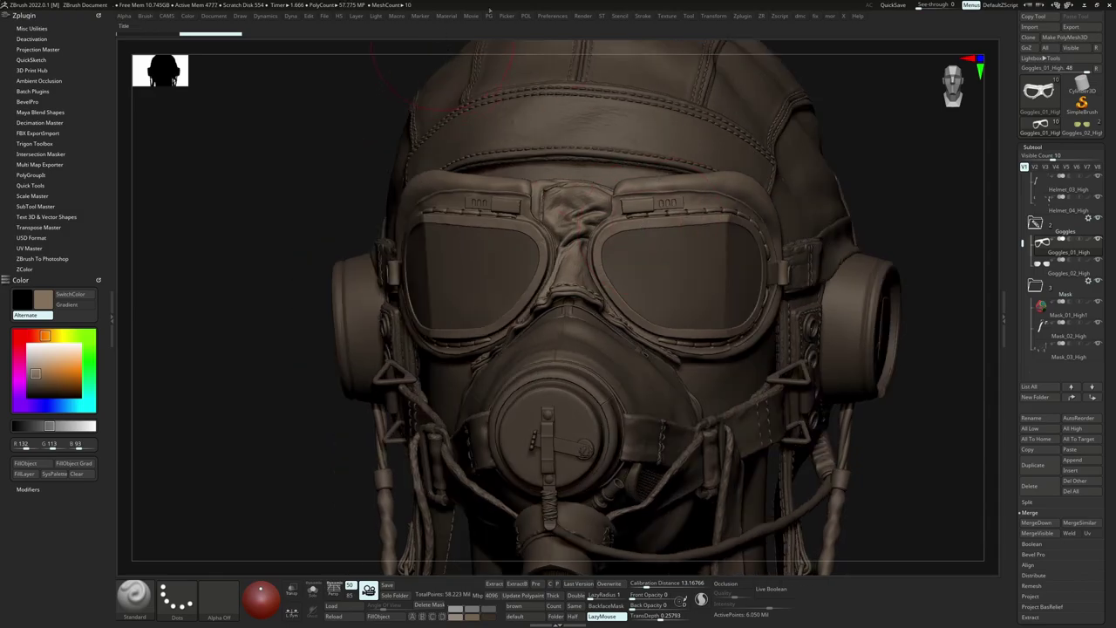
- Turn on a second light, raise its intensity and reposition it on the light placement sphere
click(376, 17)
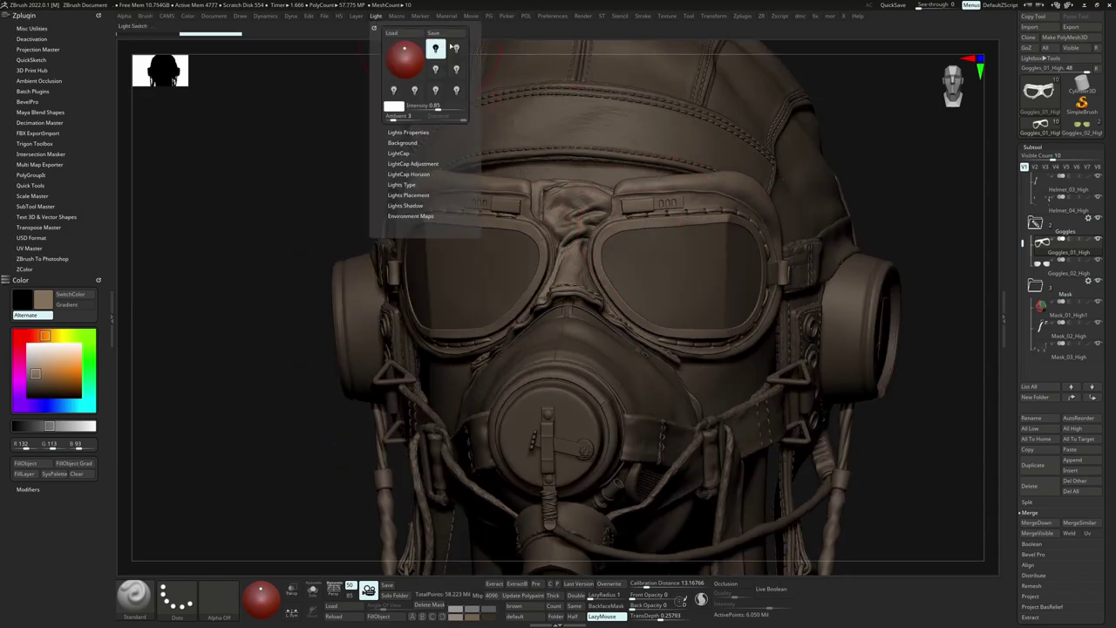
click(456, 49)
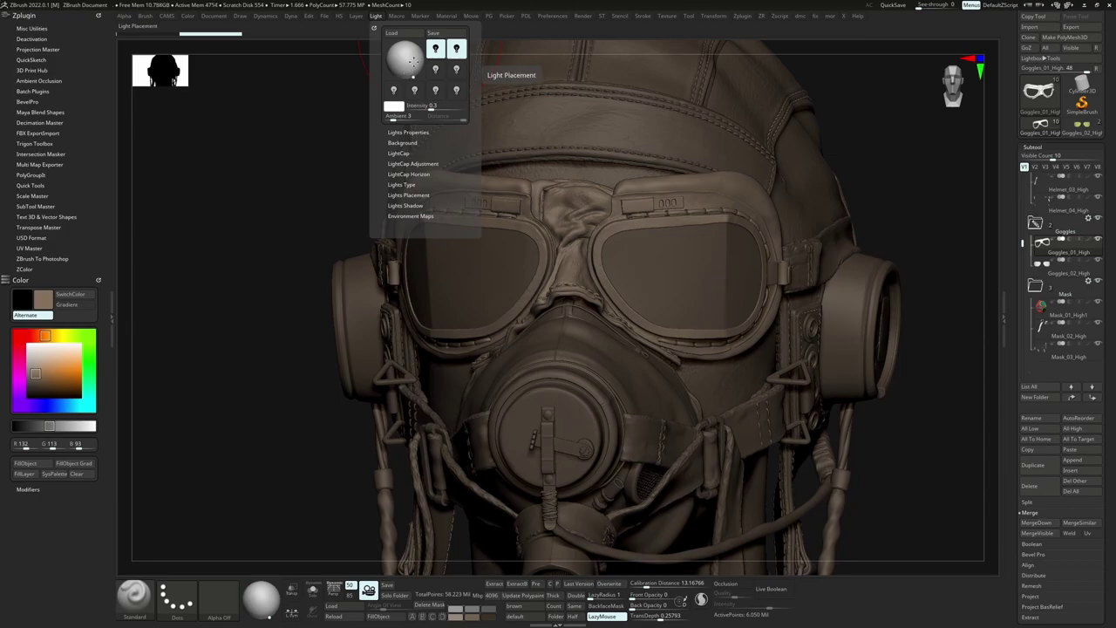
click(412, 59)
mouse_move(431, 107)
mouse_down()
mouse_move(447, 107)
mouse_move(435, 107)
mouse_up()
click(411, 59)
click(407, 56)
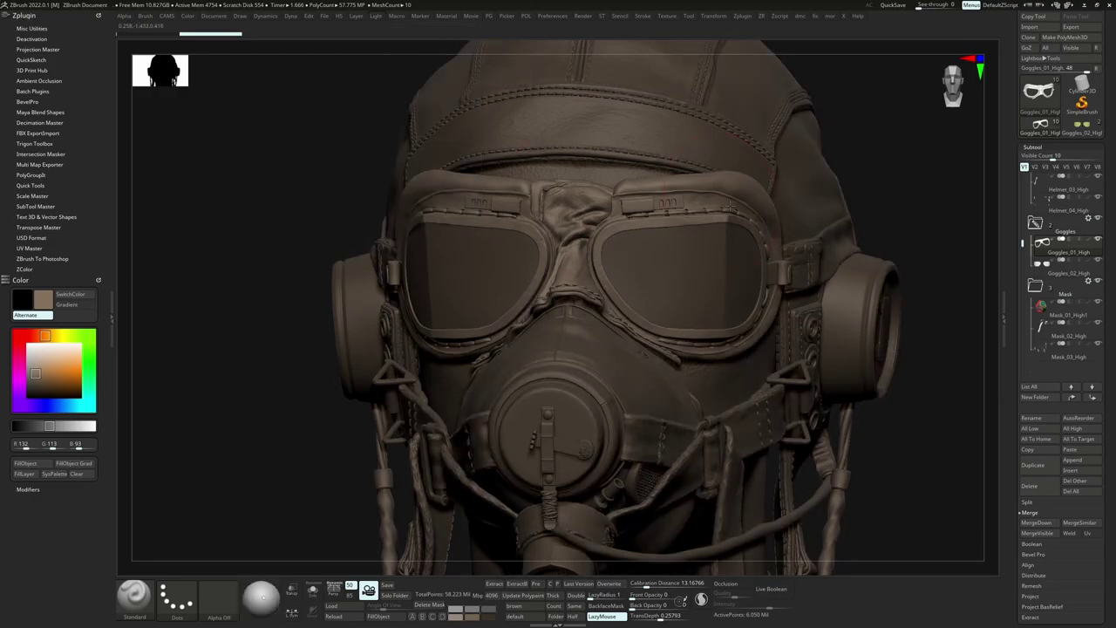
- Turn on perspective with an 85 mm focal length and isolate the Goggles_01_High subtool
right_drag(731, 205, 742, 215)
right_drag(751, 290, 674, 294)
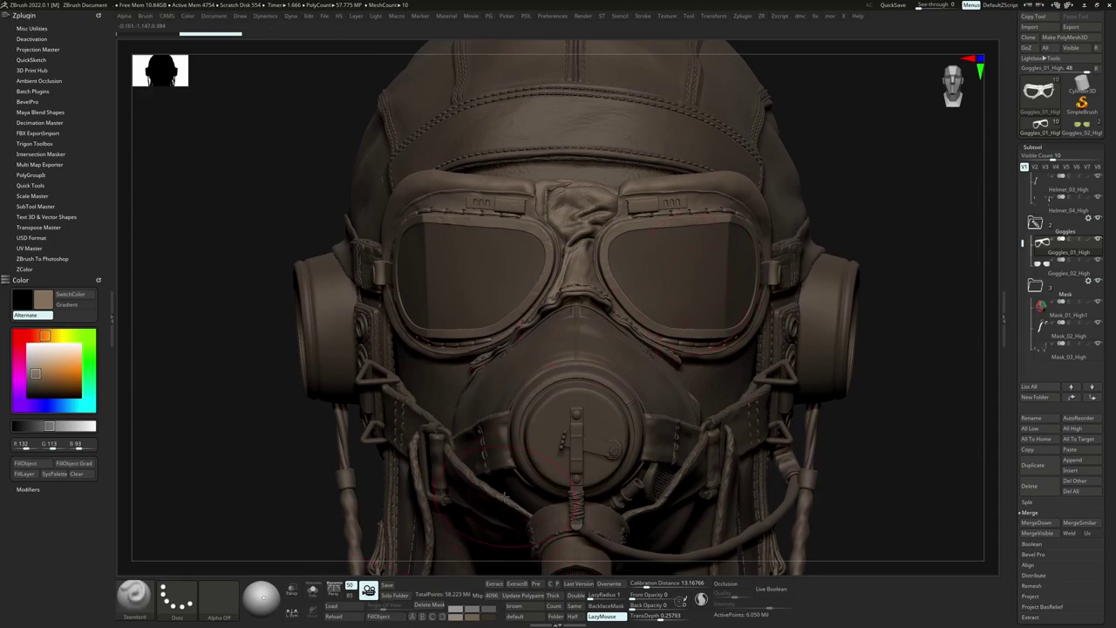
ctrl+right_drag(504, 495, 560, 409)
click(335, 592)
click(334, 592)
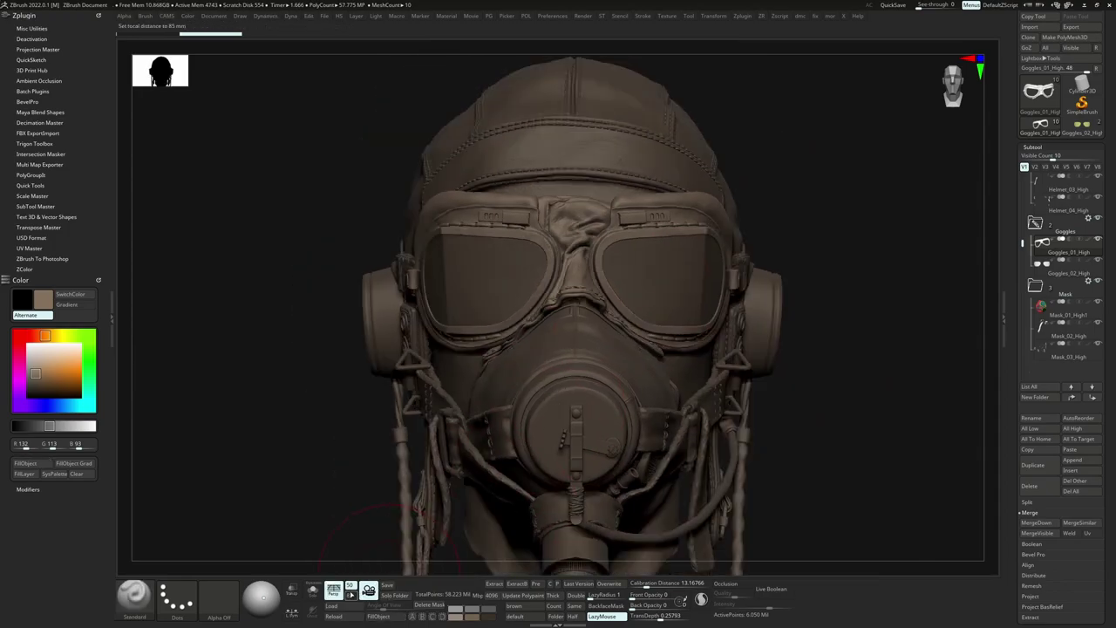
right_drag(696, 265, 654, 237)
key(alt+s)
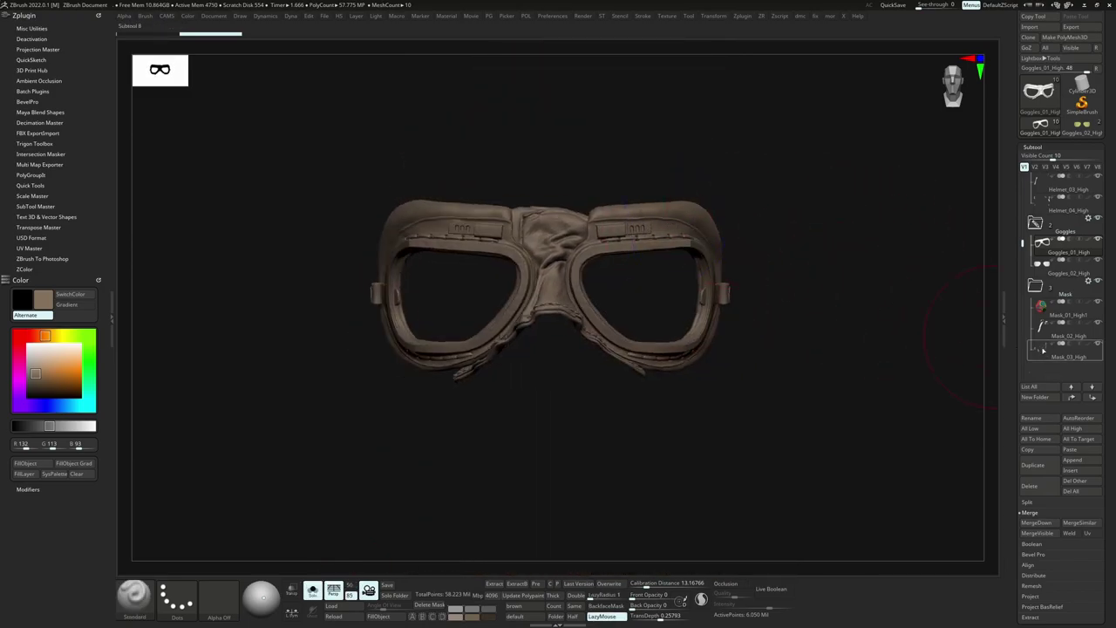
- Paste a copy of Goggles_01_High into the tool containing the cylinder and Goggles_02_High subtools, and expand its geometry settings
click(1083, 126)
click(1069, 449)
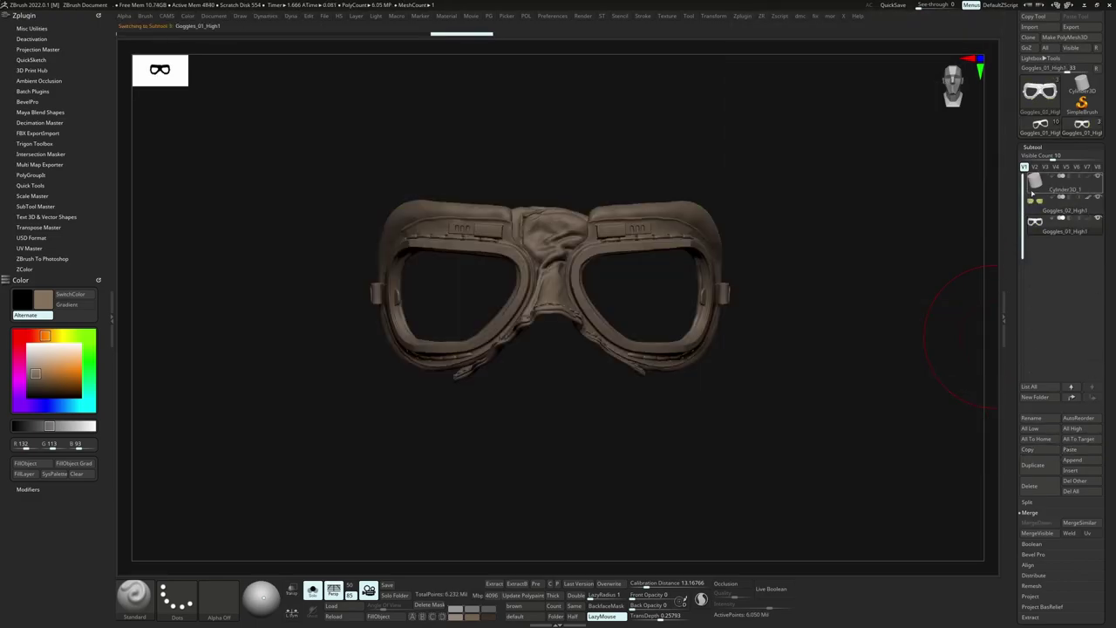
drag(1113, 600, 1113, 501)
click(1039, 534)
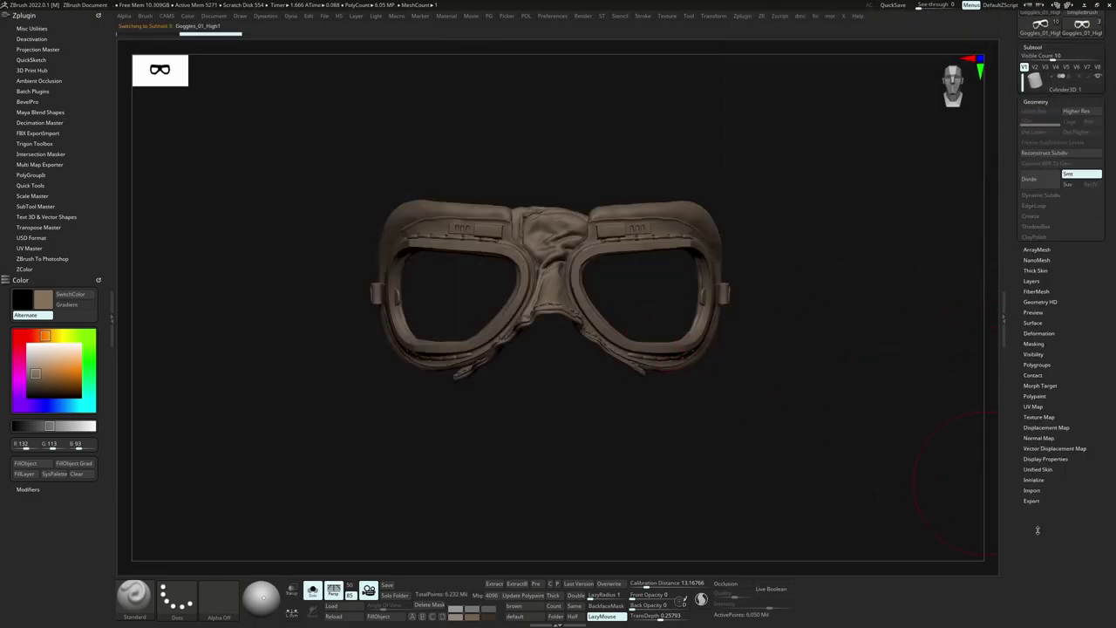
- Try Mirror And Weld on the copied goggles
ctrl+right_drag(681, 236, 690, 275)
key(3)
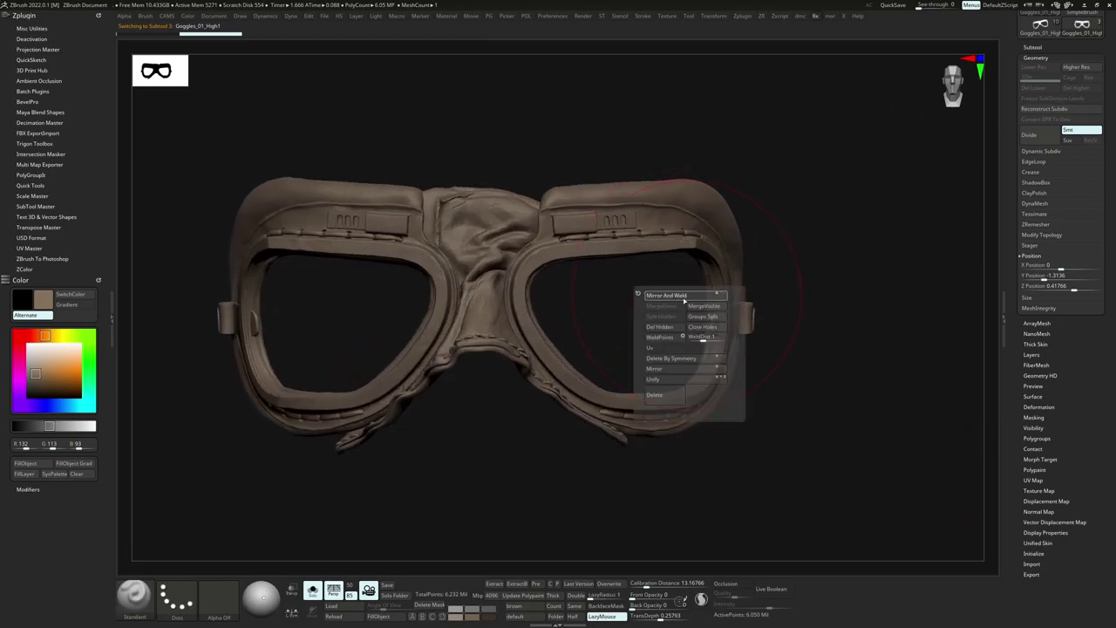
click(695, 295)
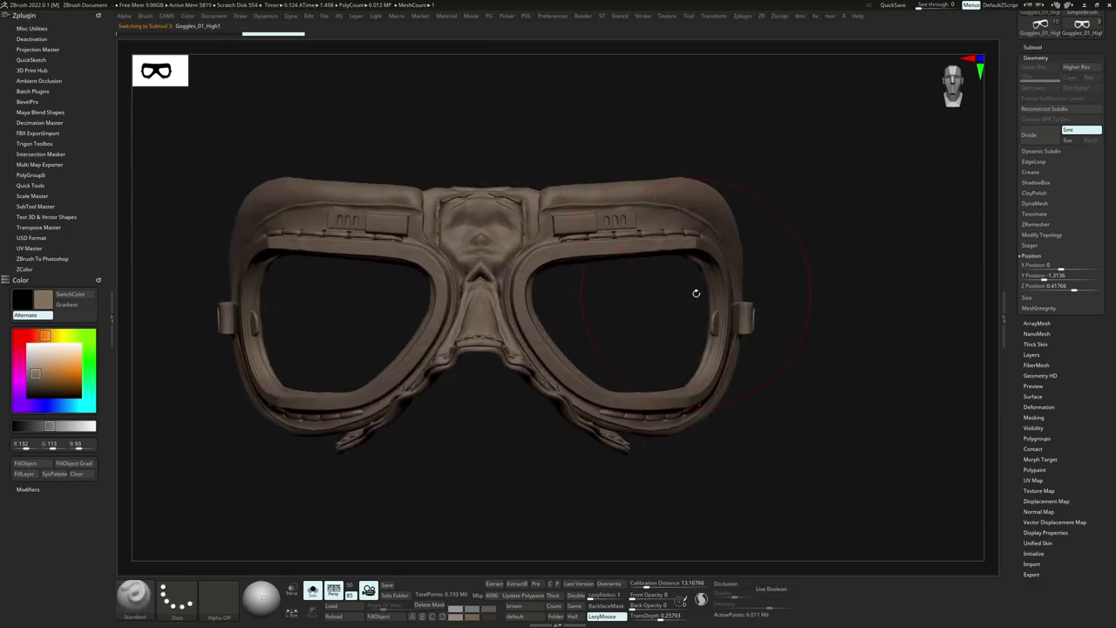
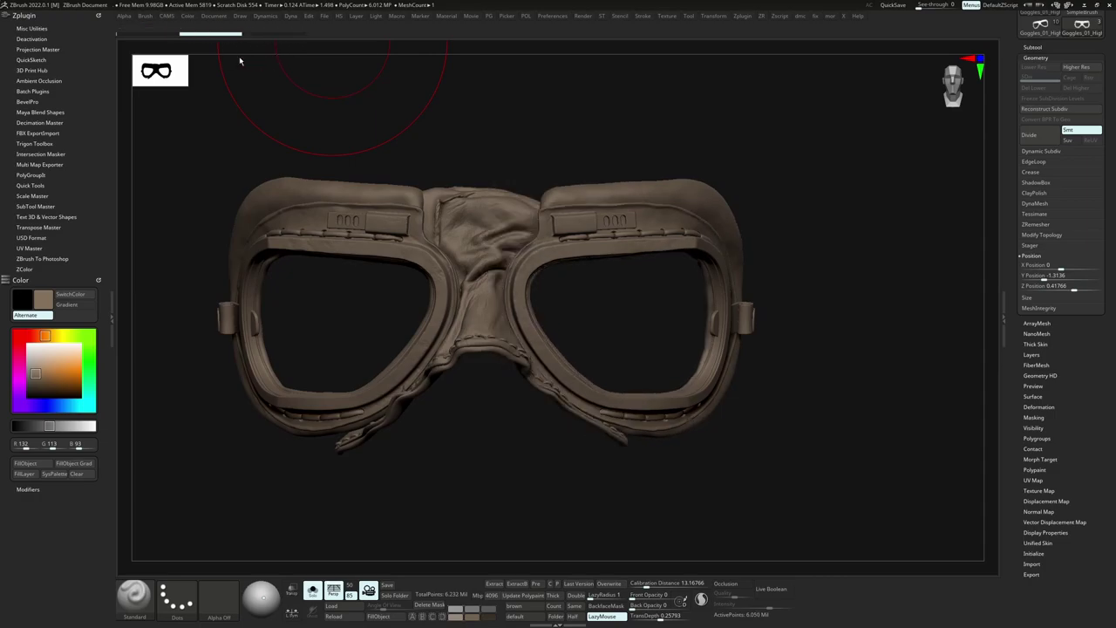
- Compare the original and mirrored goggles through the undo history, finishing on the unmirrored state
click(226, 35)
drag(673, 253, 643, 183)
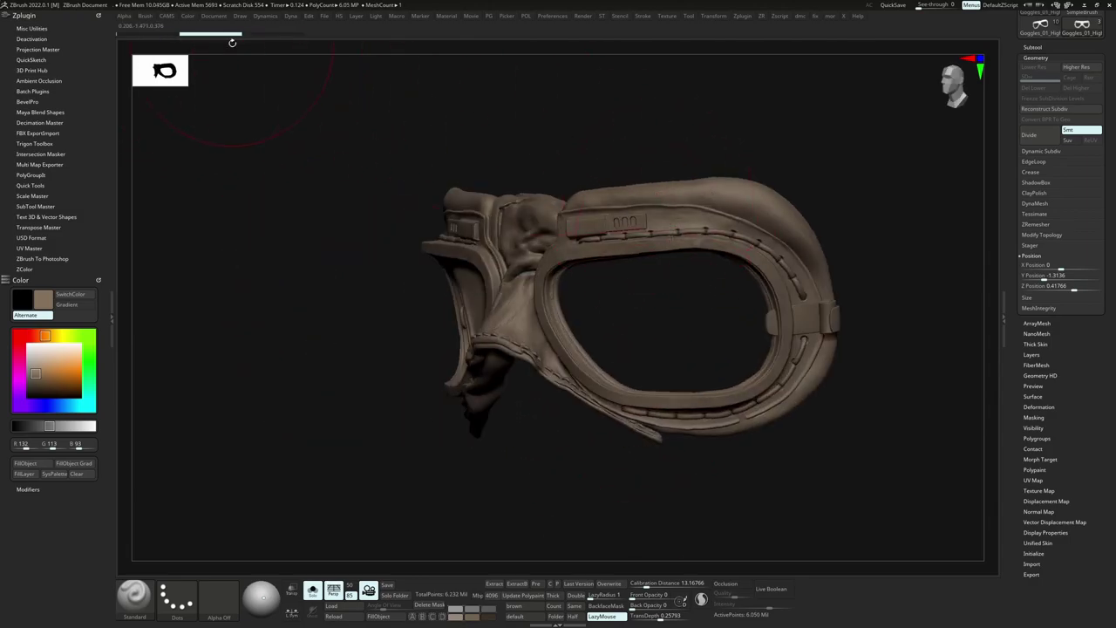
mouse_move(262, 33)
mouse_down()
mouse_move(302, 38)
mouse_move(225, 47)
mouse_up()
click(262, 46)
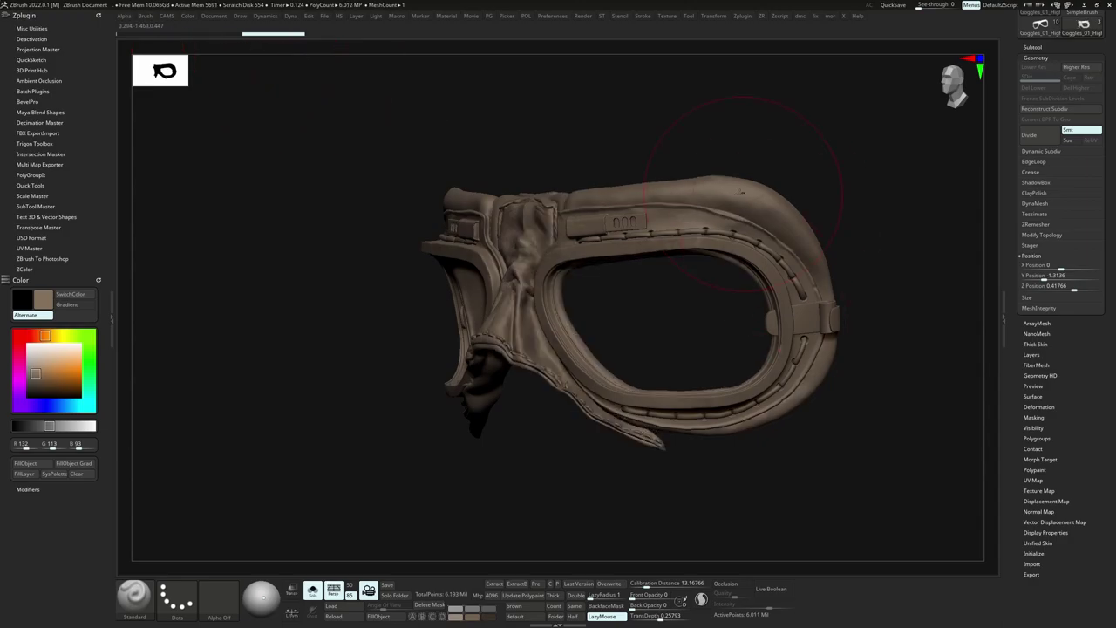
drag(883, 386, 558, 122)
click(229, 35)
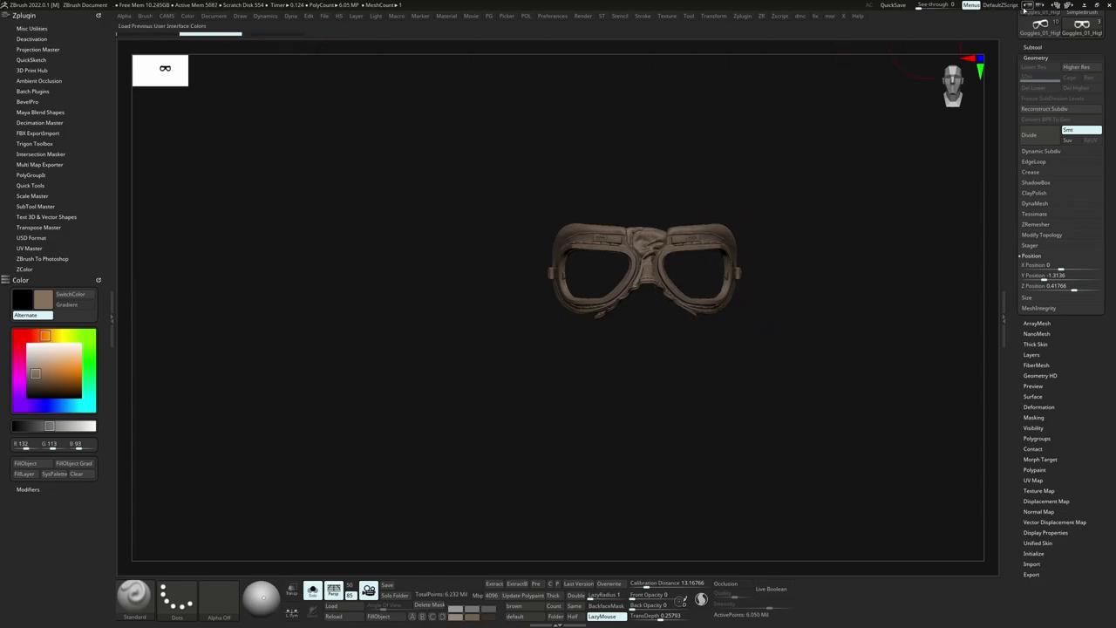
- Return to Maya, frame the overlapping goggles and capture a screen region around the nose bridge and unfinished half
click(1084, 6)
scroll(660, 399, up, 5)
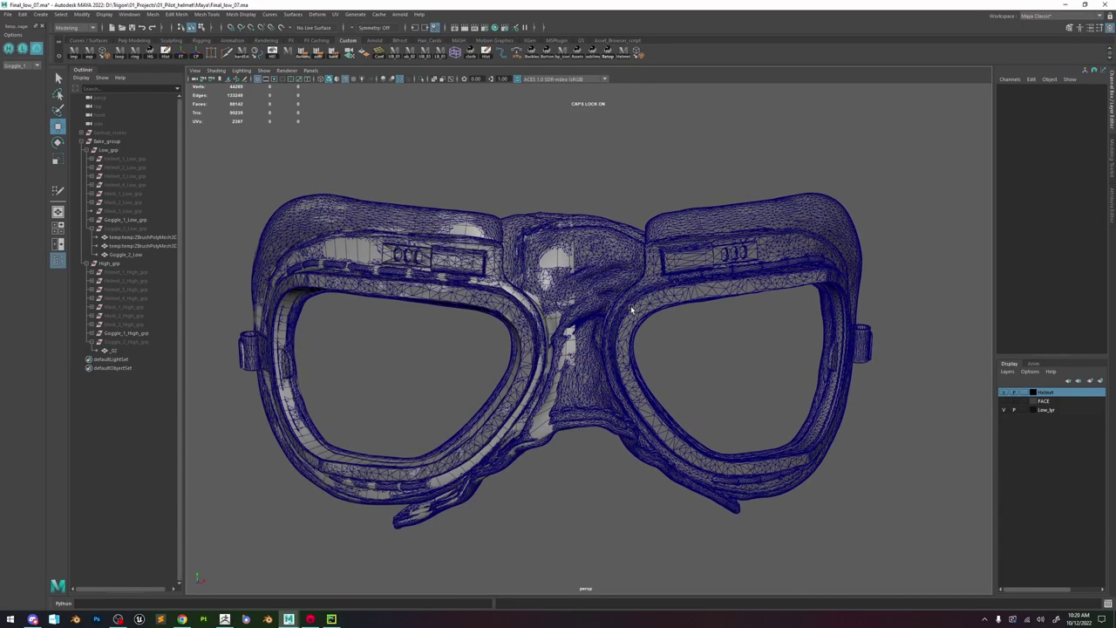
key(Print)
drag(926, 194, 360, 522)
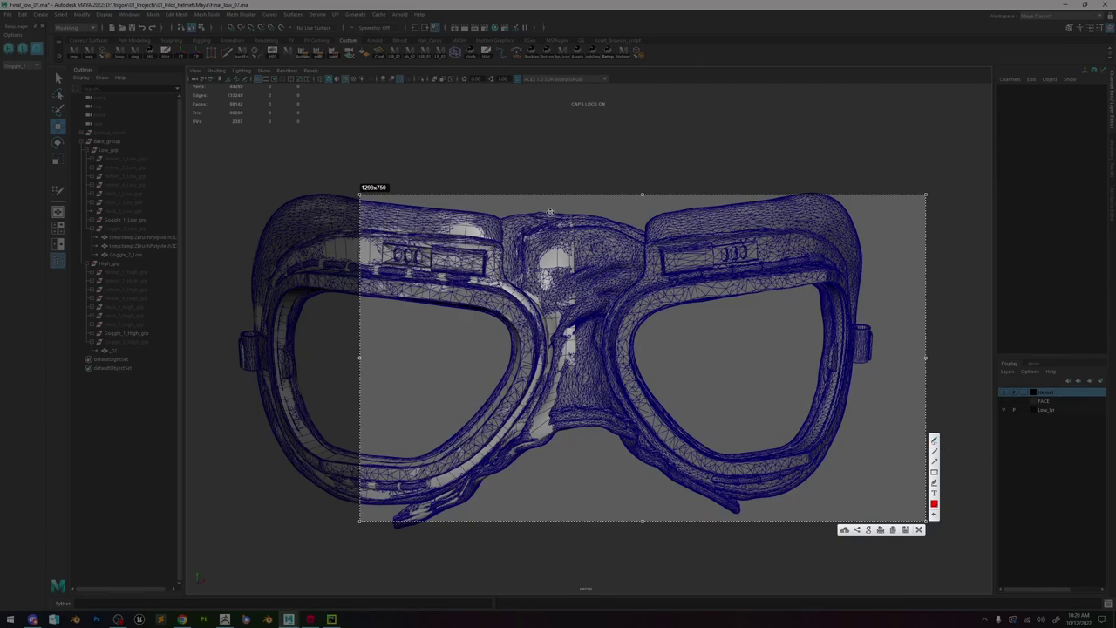
key(ctrl+c)
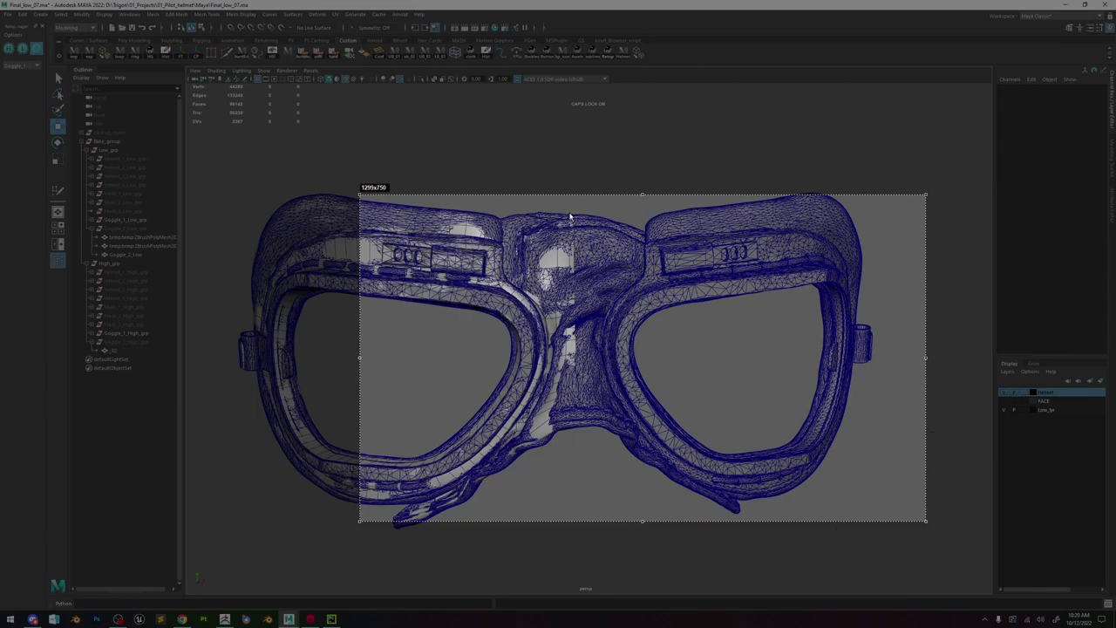
- Outline the nose bridge and the unfinished half of the frame in red on the capture and close it
mouse_move(711, 469)
mouse_down()
mouse_move(523, 371)
mouse_move(542, 362)
mouse_up()
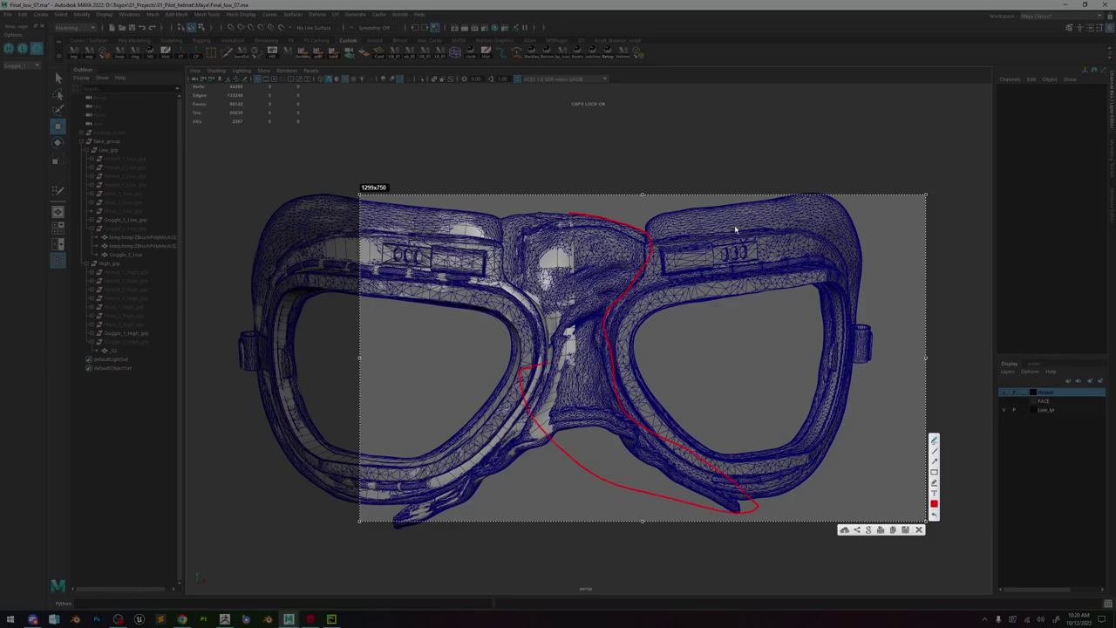
click(650, 226)
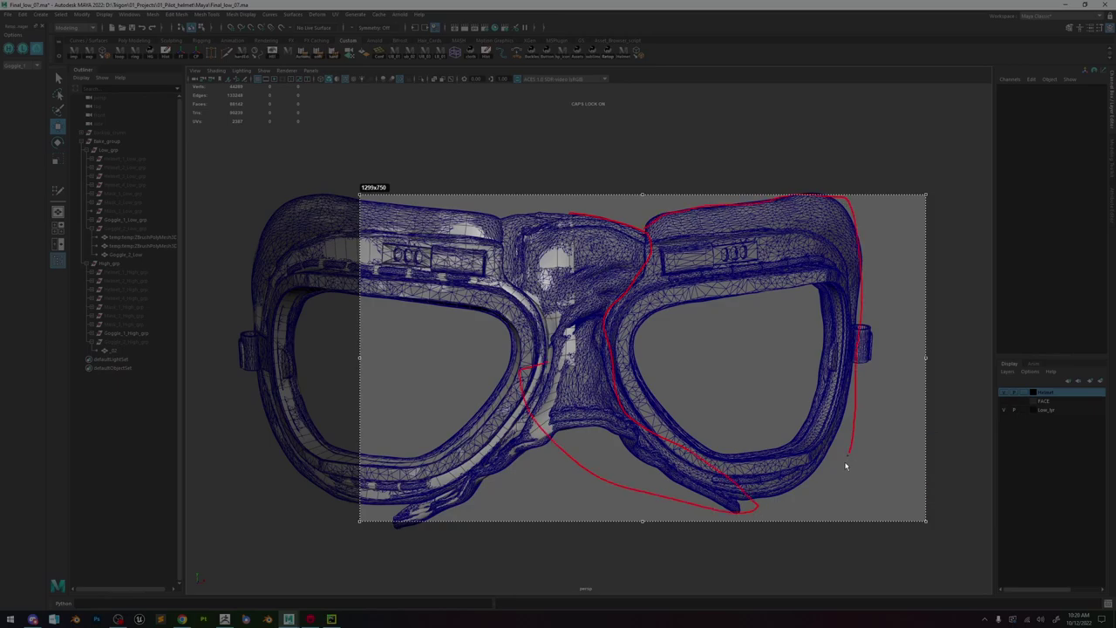
drag(849, 457, 729, 466)
click(848, 338)
drag(871, 328, 869, 328)
click(921, 530)
- Show only the low-poly Goggle_1 half with its open edge at the nose bridge
key(alt+Tab)
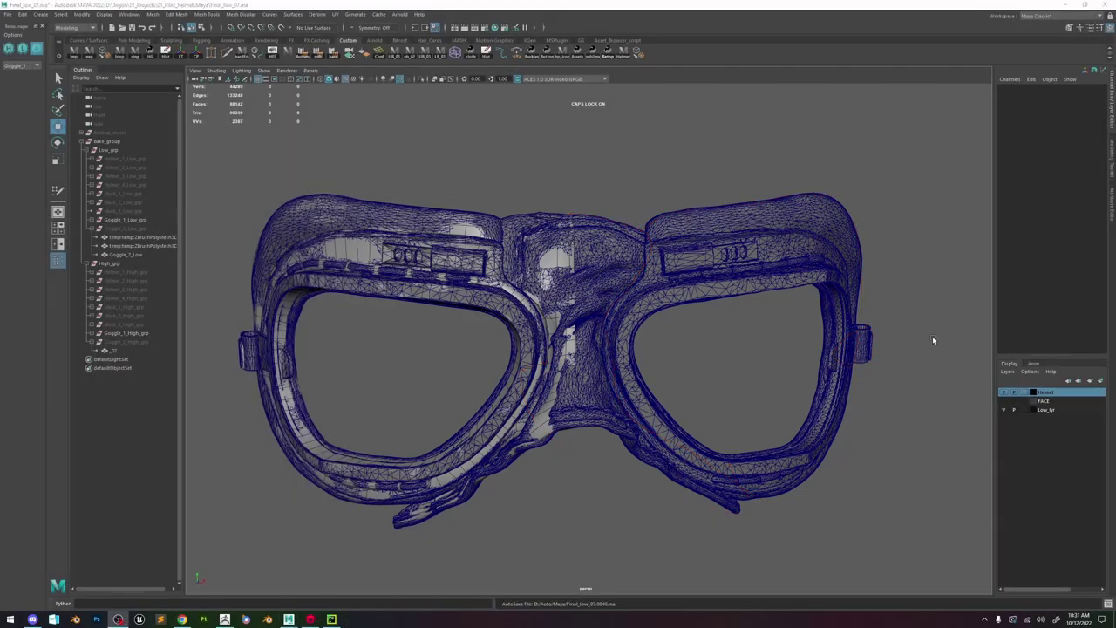
click(560, 266)
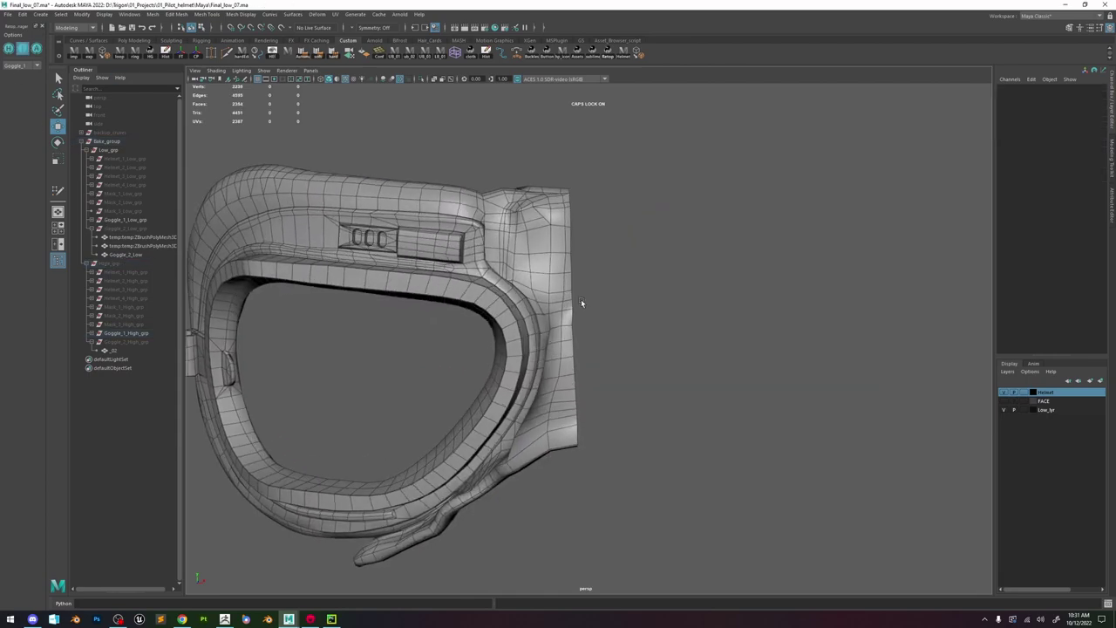
- In the front view, try shifting the vertices beside the low-poly goggle's open nose-bridge edge sideways, and save the scene
click(584, 282)
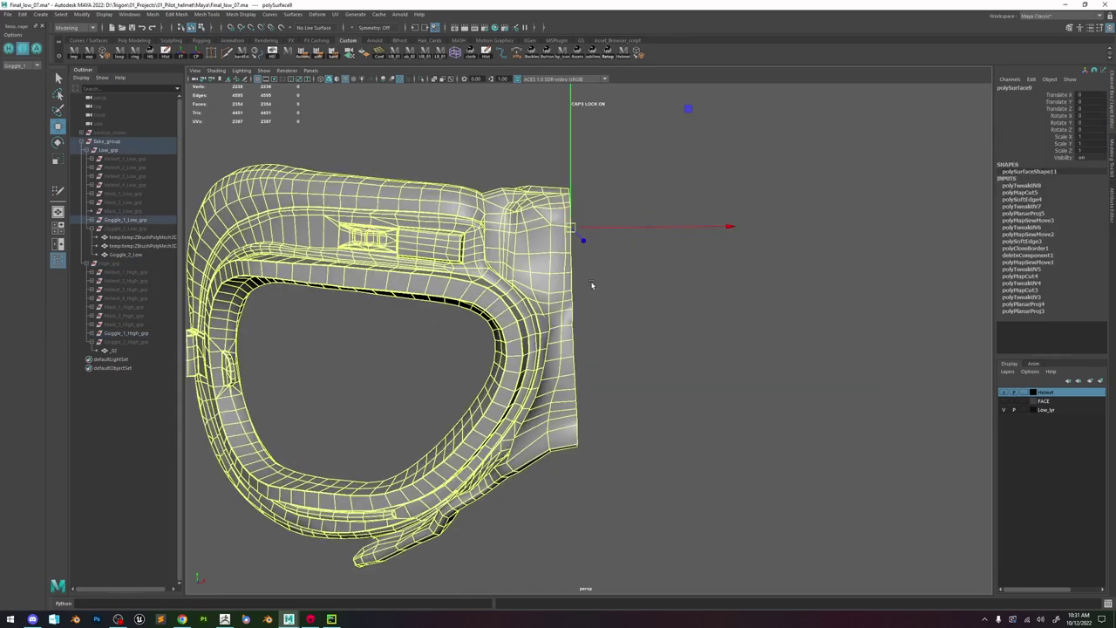
key(space)
drag(605, 235, 606, 279)
key(f)
scroll(605, 280, down, 5)
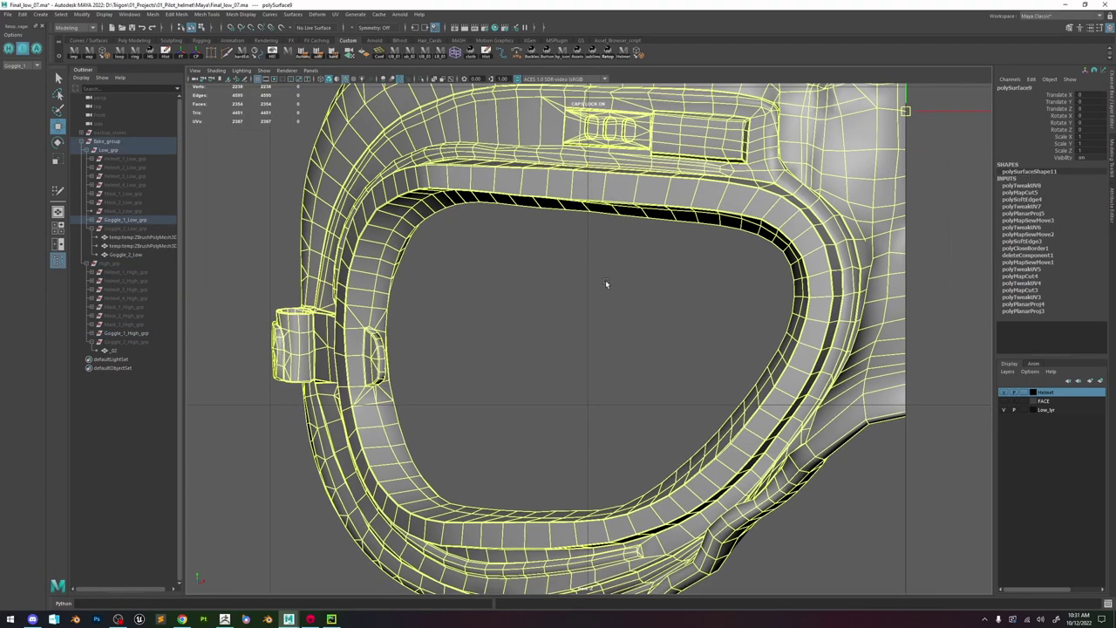
right_drag(760, 253, 726, 252)
alt+middle_drag(853, 252, 721, 287)
drag(748, 144, 670, 512)
key(w)
drag(823, 301, 386, 297)
key(w)
key(space)
drag(601, 292, 602, 262)
key(ctrl+s)
- Bevel only the lower part of the edge loop beside the open nose-bridge edge
alt+drag(613, 329, 555, 323)
key(F10)
double_click(577, 306)
key(f)
scroll(643, 309, down, 3)
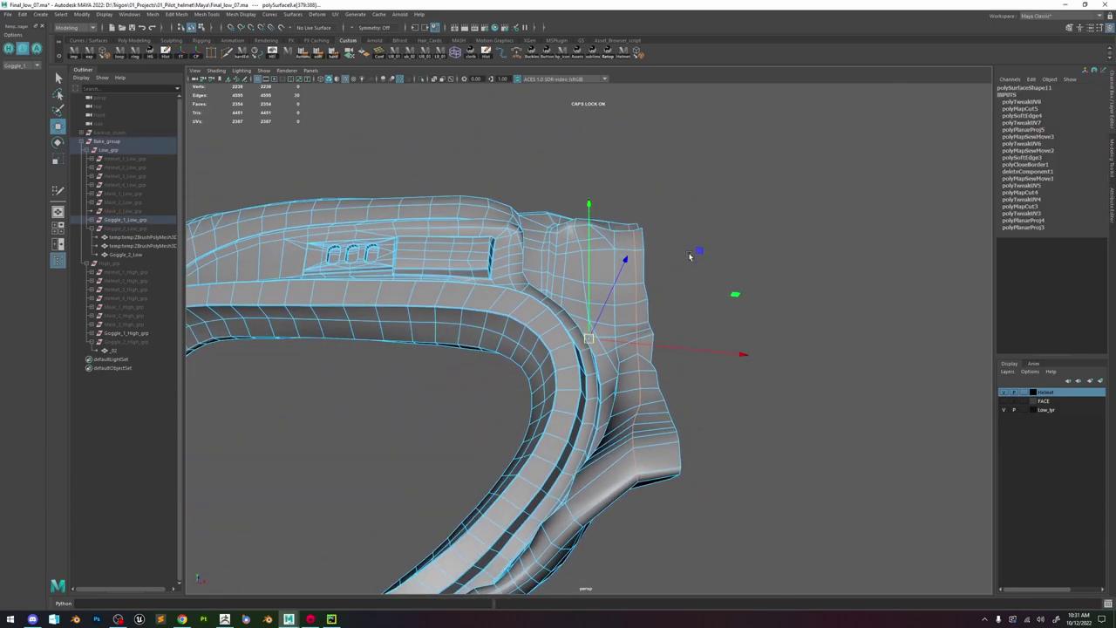
alt+drag(694, 253, 684, 281)
drag(719, 160, 609, 417)
alt+drag(729, 383, 576, 384)
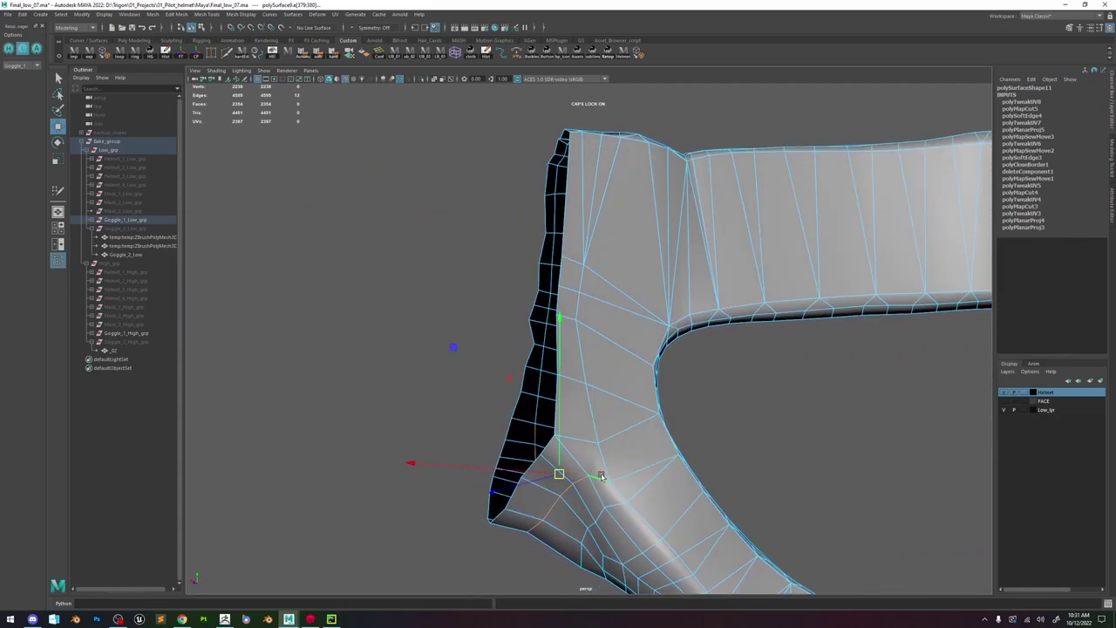
shift+right_drag(608, 395, 636, 392)
alt+drag(635, 392, 672, 348)
- Weld the stray vertices left at the ends of the bevel on the back of the nose bridge
right_drag(667, 344, 601, 322)
key(q)
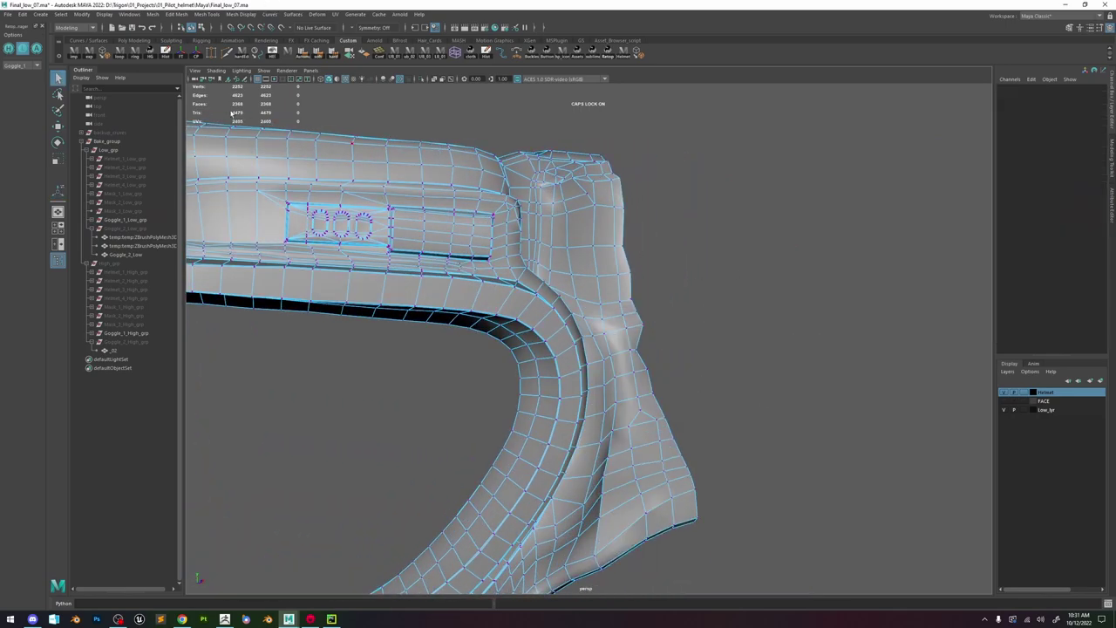
key(y)
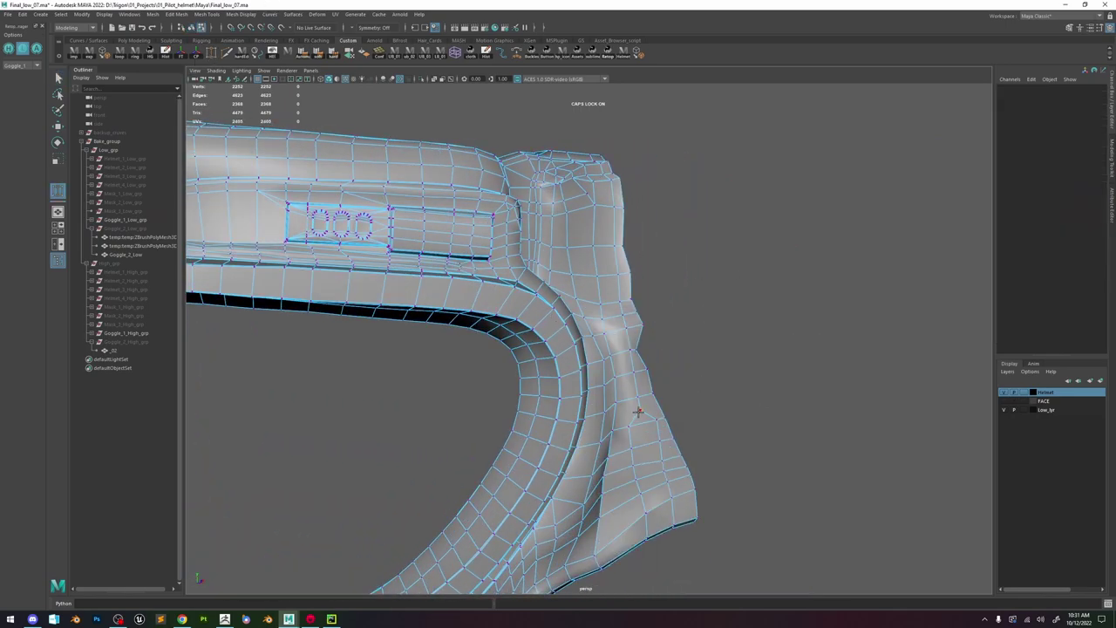
alt+drag(683, 477, 556, 403)
key(w)
alt+drag(543, 320, 827, 410)
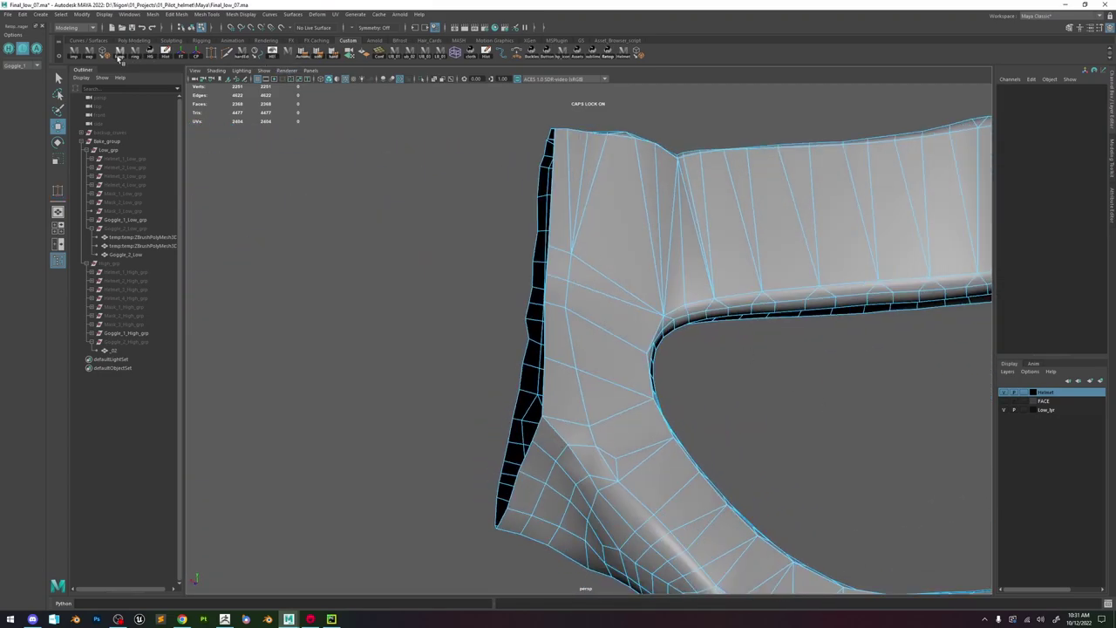
key(y)
right_drag(625, 378, 587, 379)
key(w)
alt+drag(668, 442, 822, 416)
- Even out the beveled edge loops on the lower nose-bridge flap with Edit Edge Flow and deselect the mesh
click(640, 494)
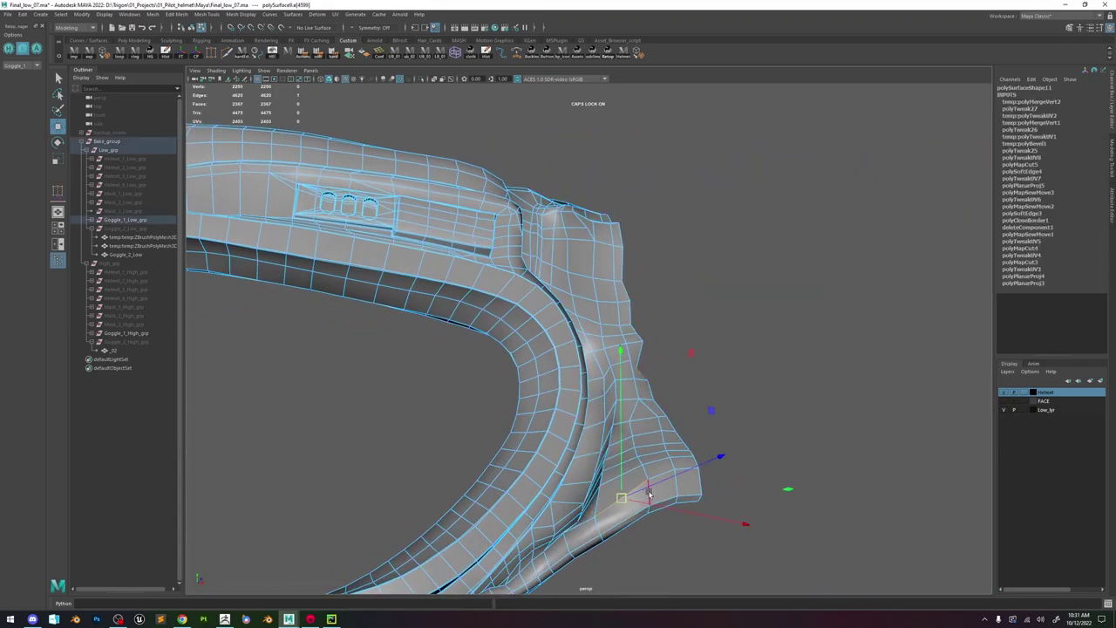
shift+right_drag(640, 495, 641, 504)
double_click(673, 486)
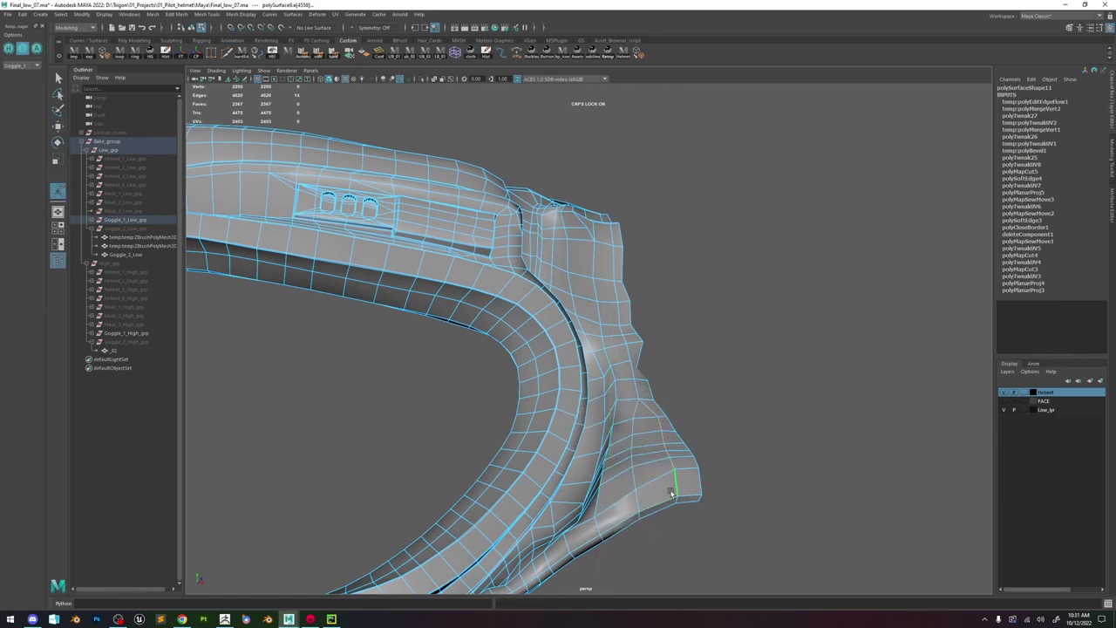
key(g)
key(ctrl+z)
key(h)
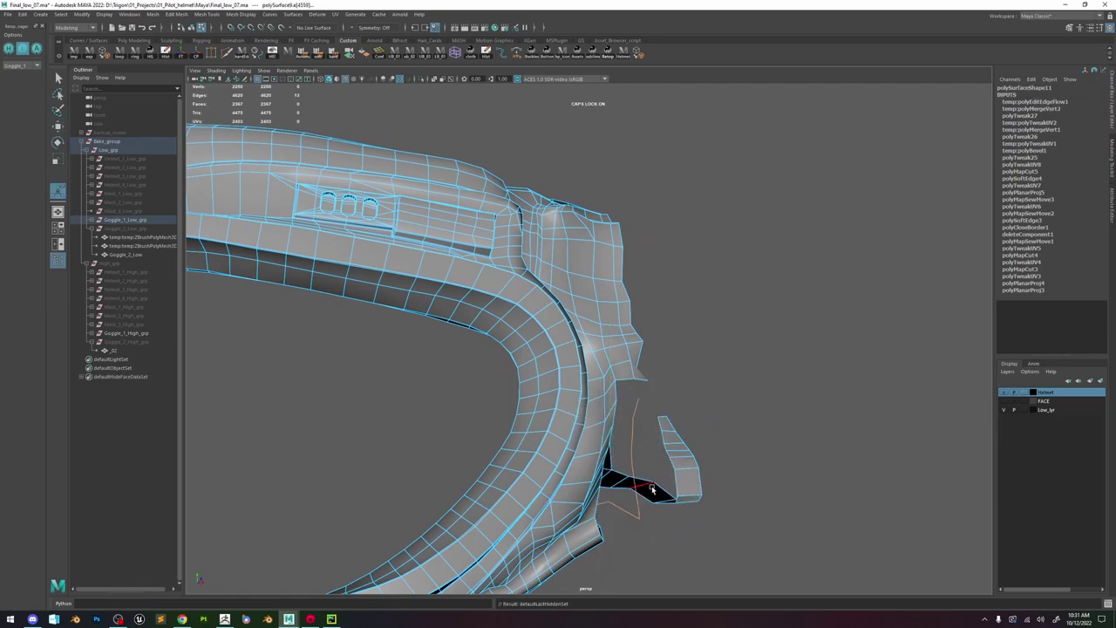
key(ctrl+z)
key(g)
key(q)
right_drag(630, 402, 673, 368)
click(730, 419)
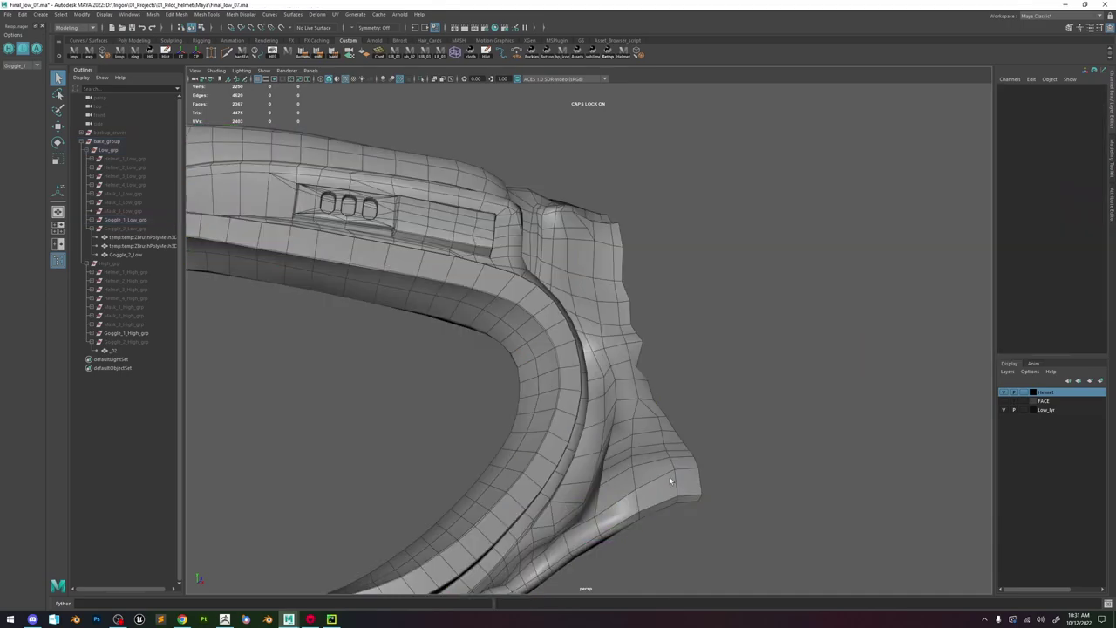
- Try inserting another edge loop through the lower nose-bridge flap, save the scene and undo the cut
alt+right_drag(682, 462, 612, 396)
alt+drag(613, 397, 637, 428)
alt+right_drag(637, 429, 672, 476)
alt+middle_drag(672, 475, 656, 414)
alt+drag(656, 414, 619, 396)
click(620, 396)
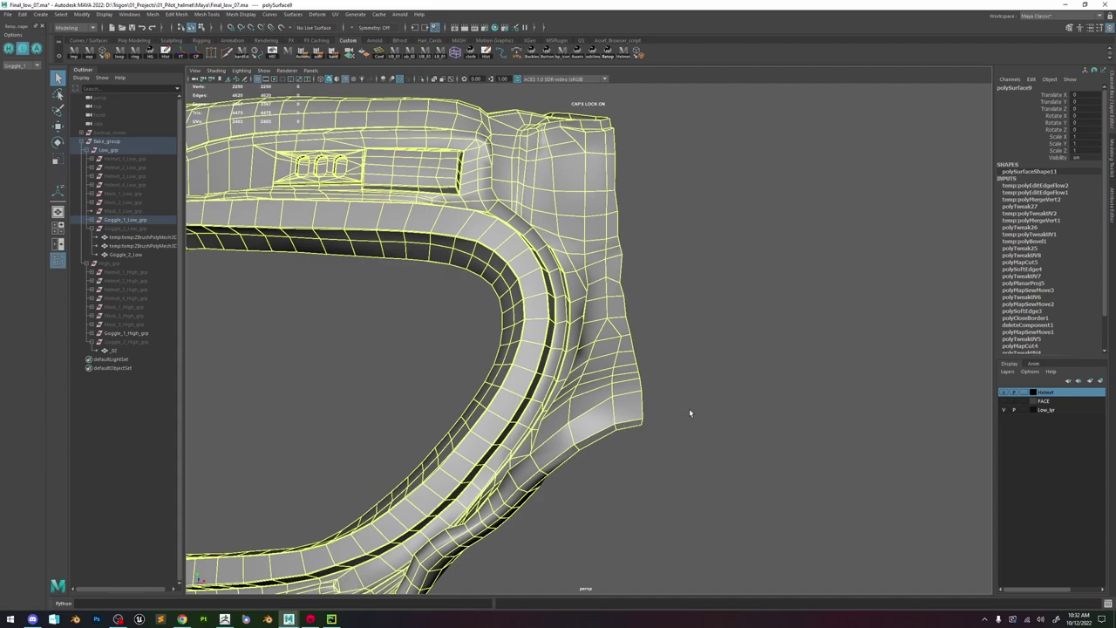
alt+drag(625, 427, 665, 397)
right_drag(666, 395, 666, 375)
alt+drag(661, 415, 628, 412)
double_click(625, 411)
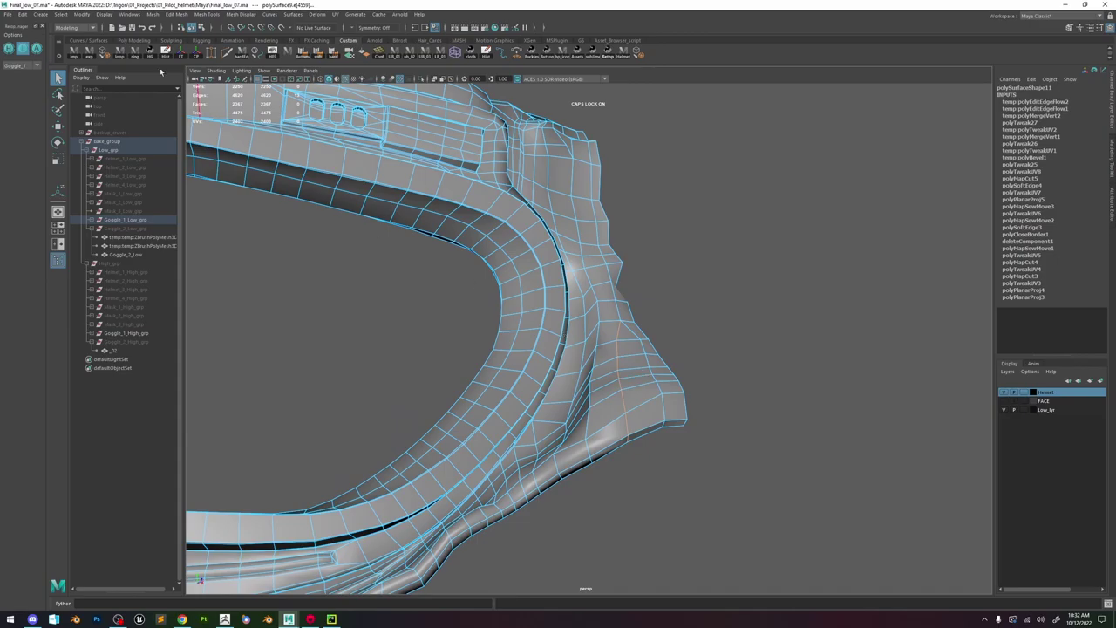
key(y)
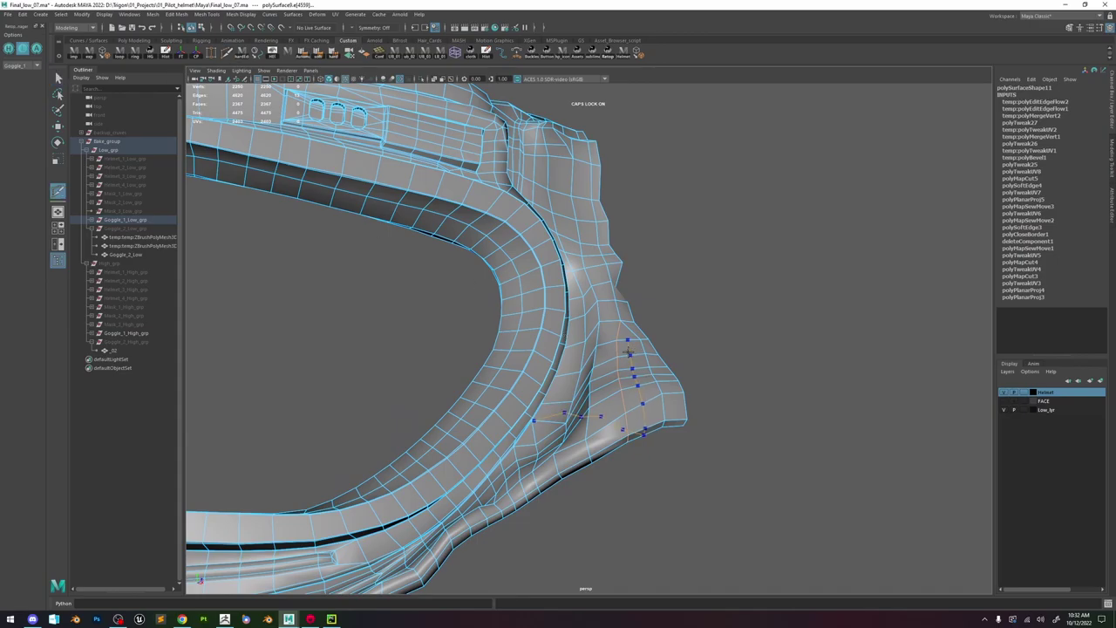
ctrl+click(629, 352)
key(ctrl+s)
alt+drag(692, 426, 666, 433)
scroll(666, 434, down, 10)
alt+drag(630, 322, 608, 324)
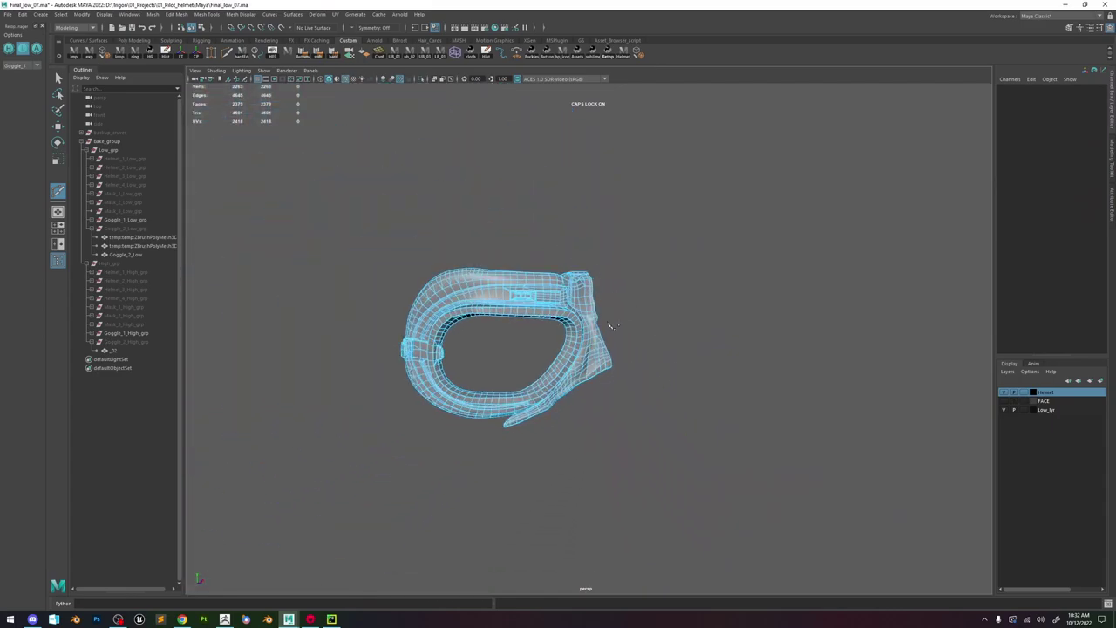
scroll(602, 329, up, 4)
scroll(600, 330, up, 5)
key(ctrl+z)
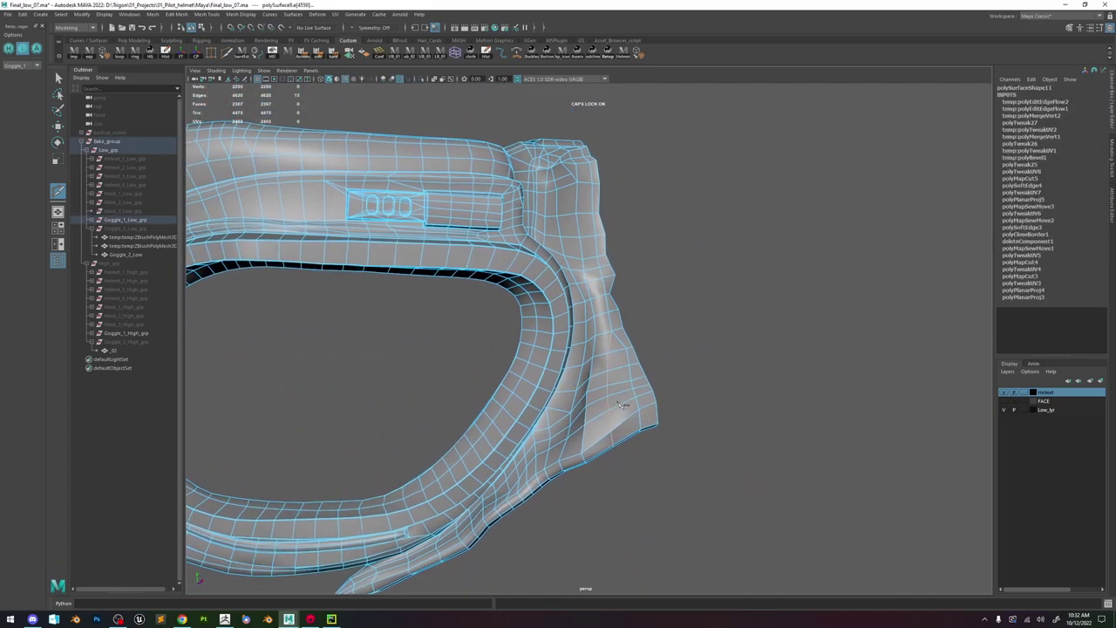
- Bevel the edge loop on the lower nose-bridge flap with a fraction of 0.7 and one segment
key(w)
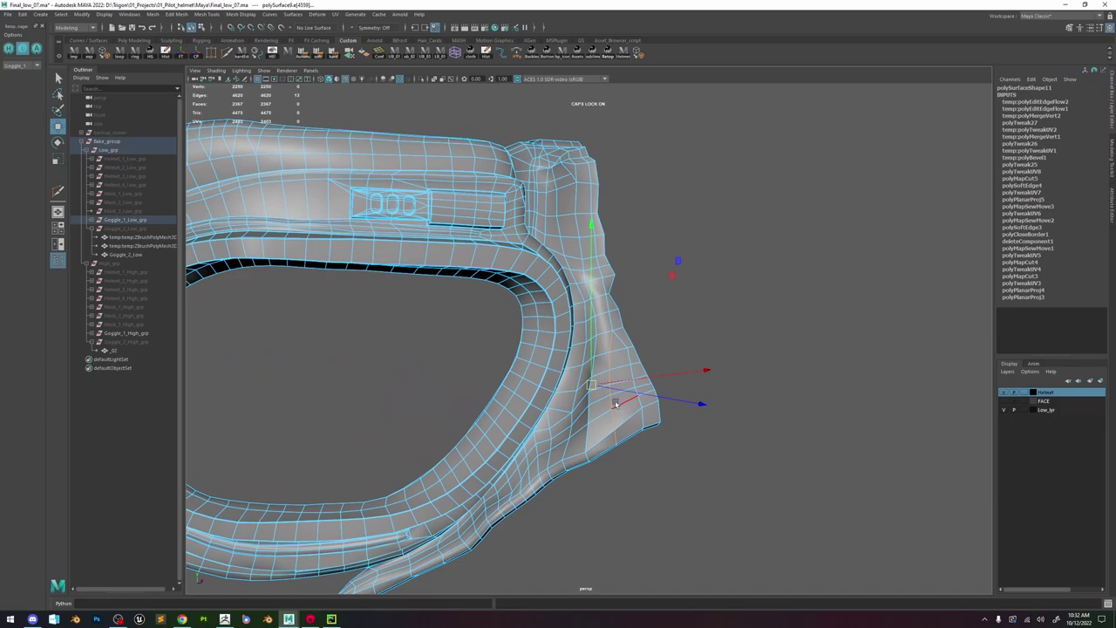
ctrl+click(618, 348)
click(611, 348)
shift+right_drag(610, 345, 676, 349)
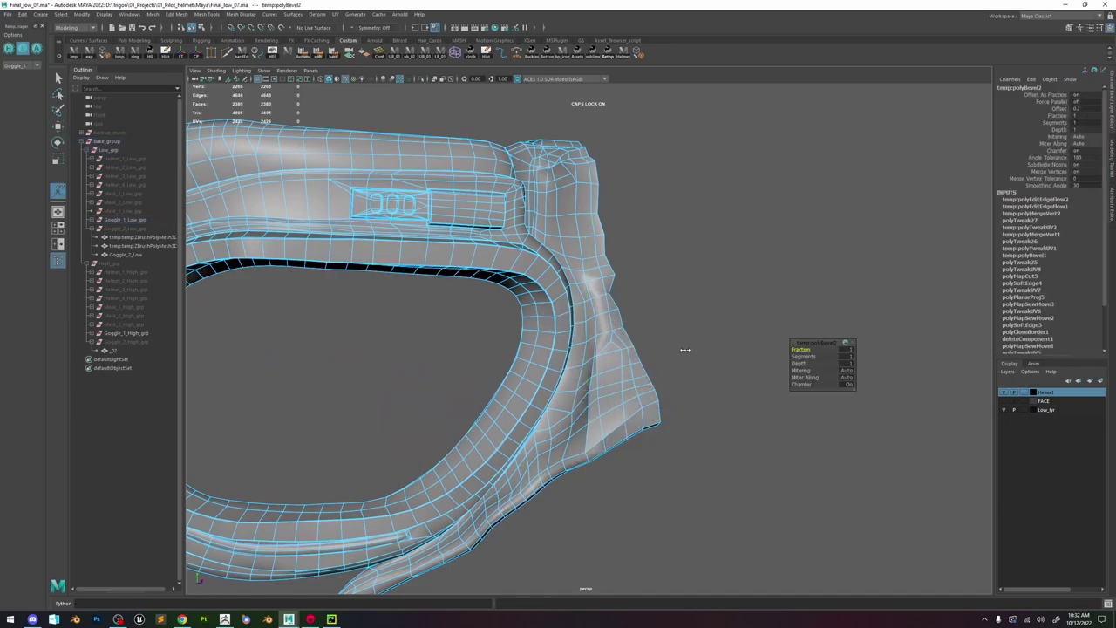
- Weld the new bevel's stray end vertices and collapse the leftover short edge on the back of the nose bridge
key(q)
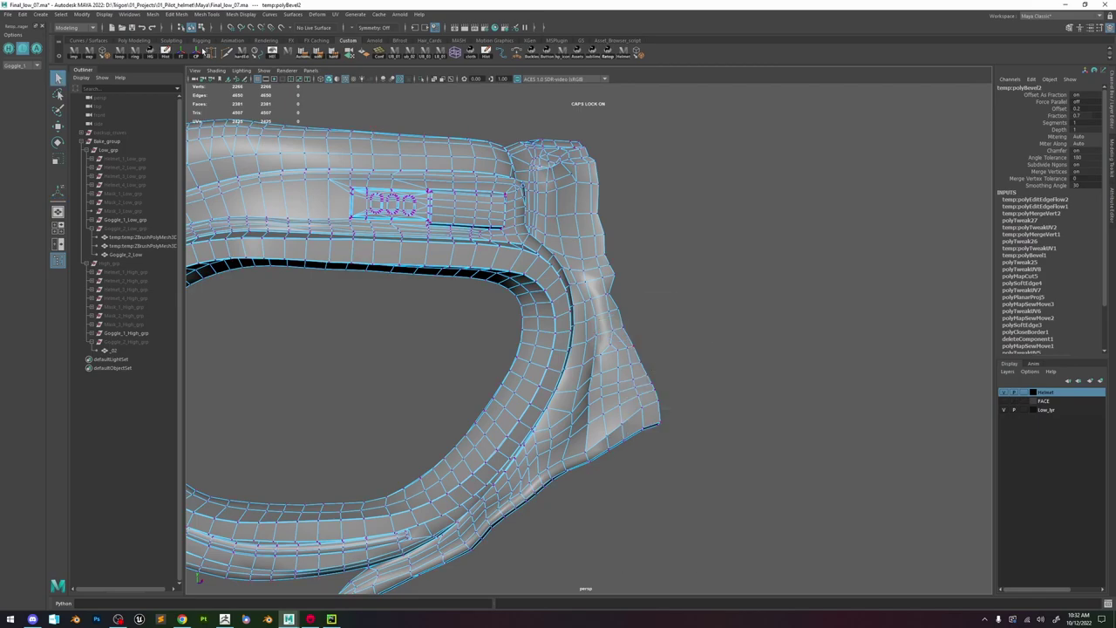
key(y)
alt+drag(679, 347, 633, 400)
key(w)
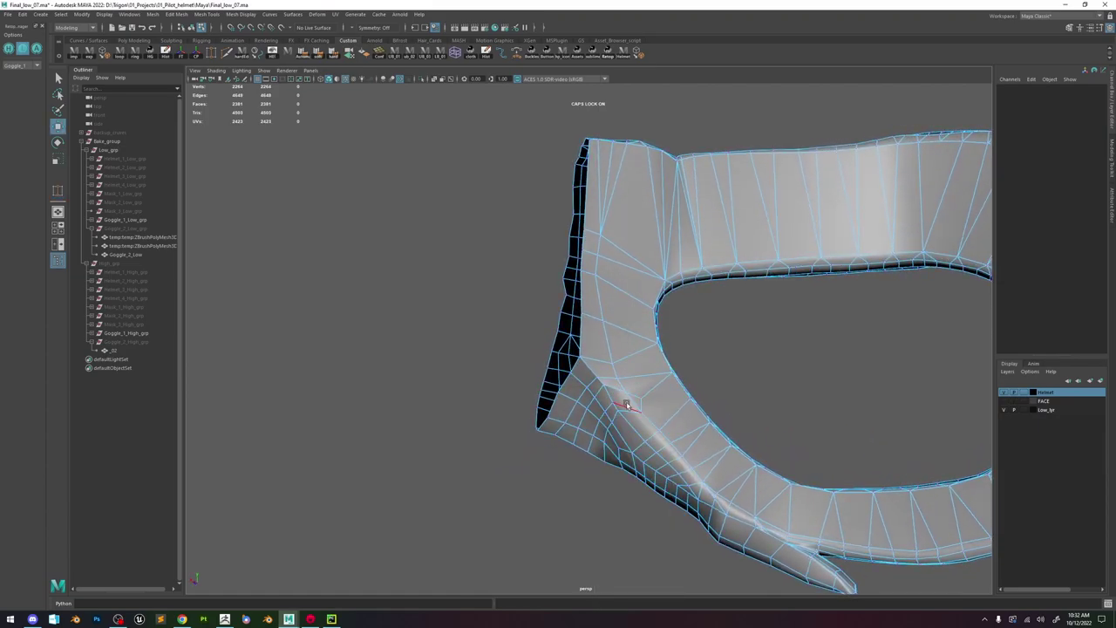
click(626, 405)
shift+right_drag(630, 354, 707, 332)
alt+drag(675, 363, 634, 395)
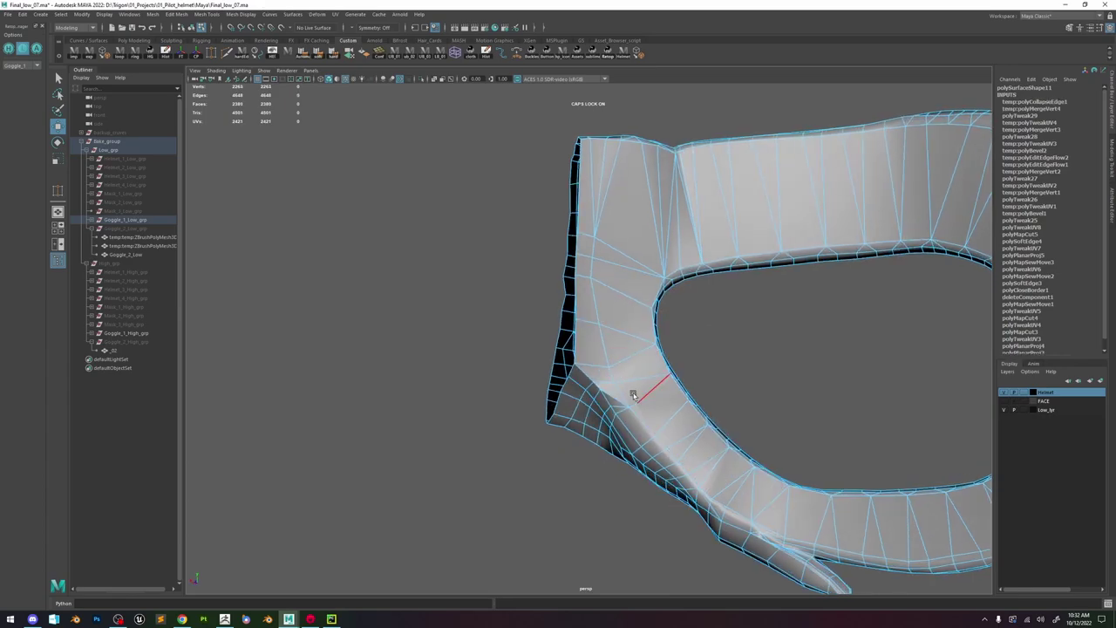
click(732, 355)
click(211, 53)
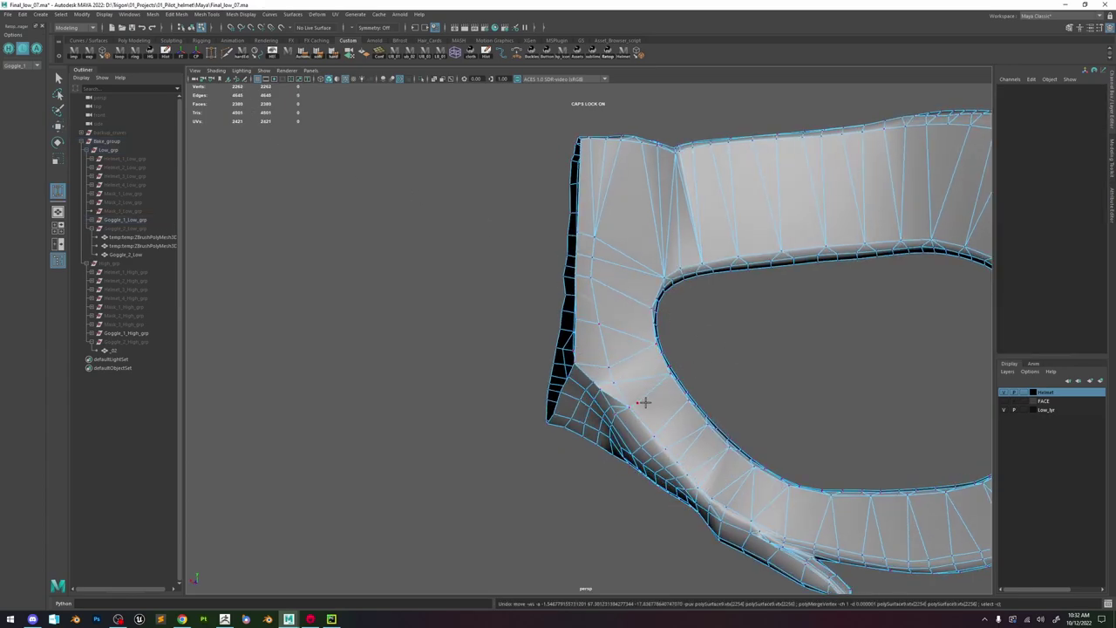
alt+drag(631, 403, 713, 371)
key(w)
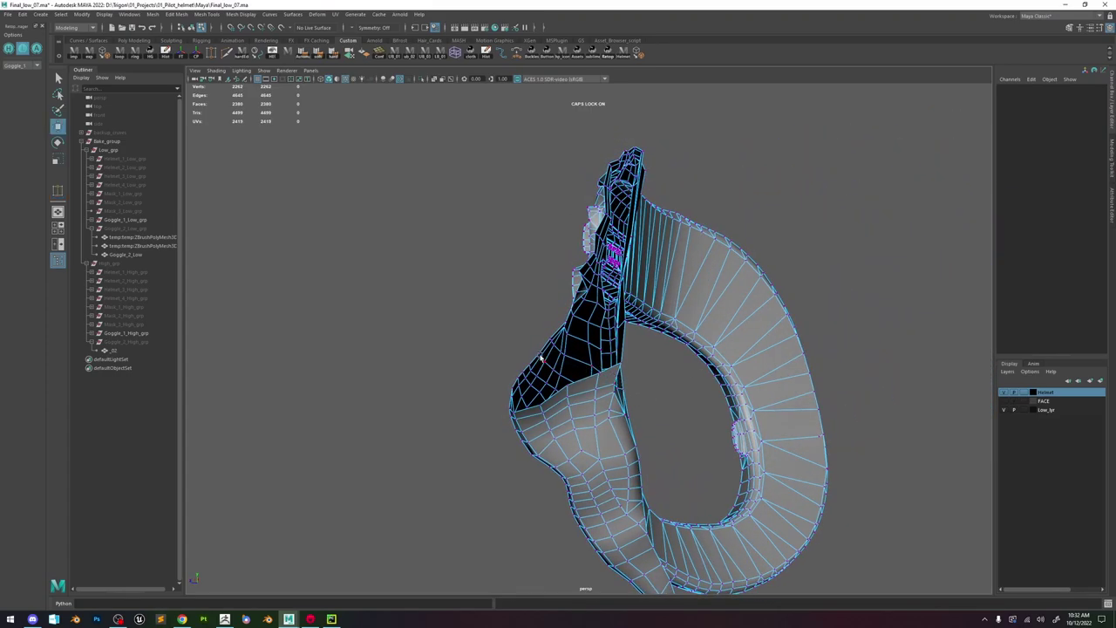
- Smooth the edge loops across the lower nose-bridge flap with Edit Edge Flow and return to object mode
alt+drag(541, 356, 656, 360)
right_drag(616, 356, 609, 450)
double_click(608, 367)
click(625, 399)
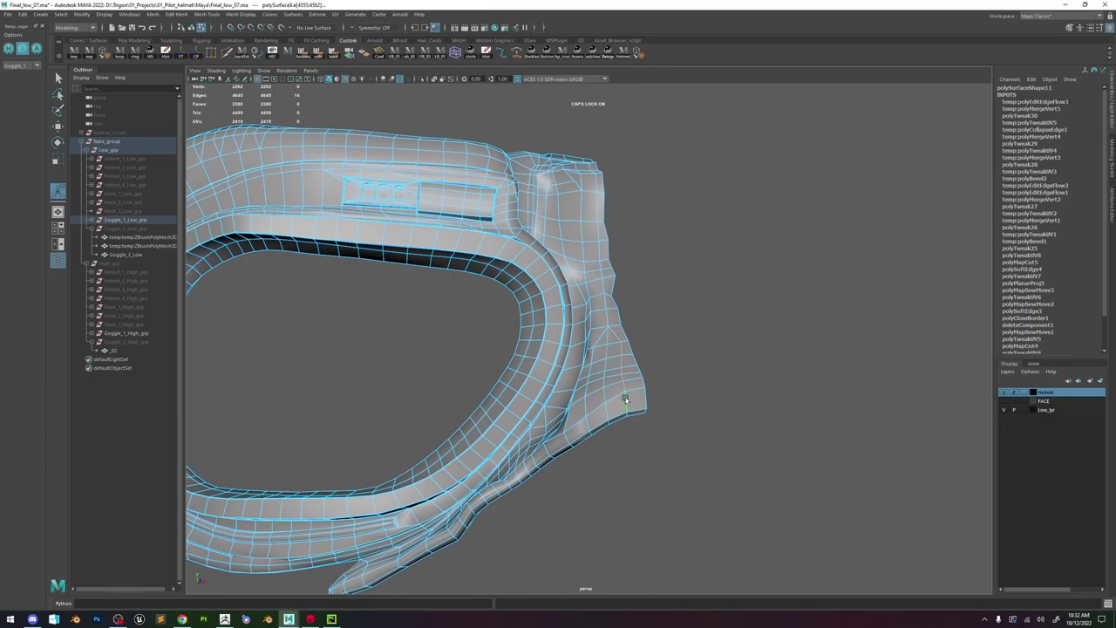
key(g)
double_click(605, 411)
key(g)
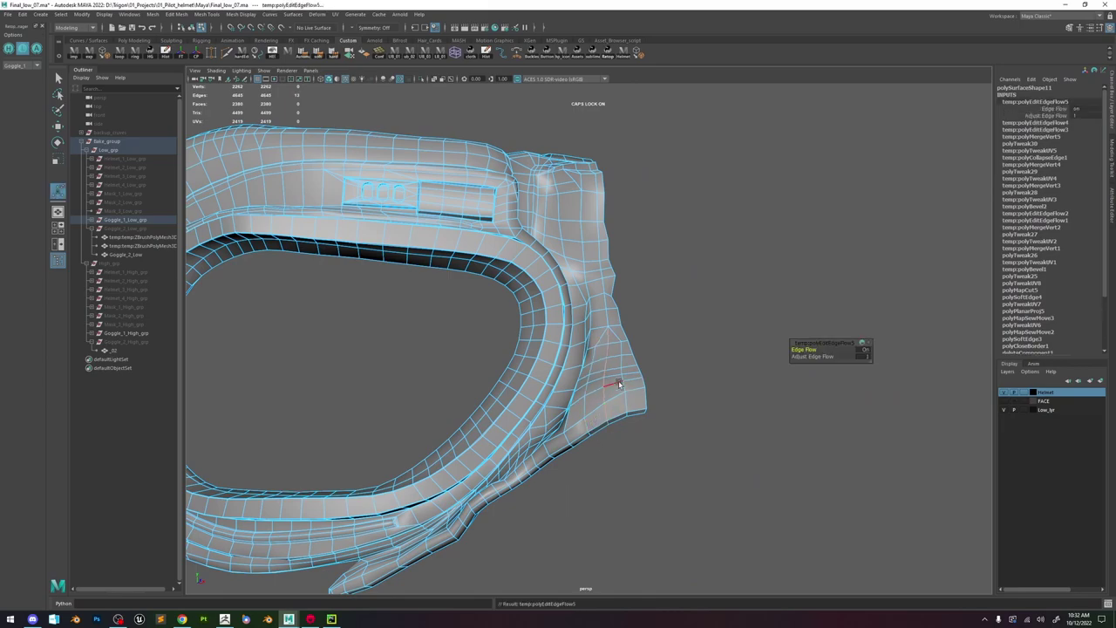
alt+drag(618, 381, 608, 341)
key(q)
key(F8)
click(698, 271)
- Show the high-poly Goggle_1 together with the low-poly half around the nose bridge
alt+right_drag(698, 270, 763, 384)
alt+drag(763, 383, 728, 340)
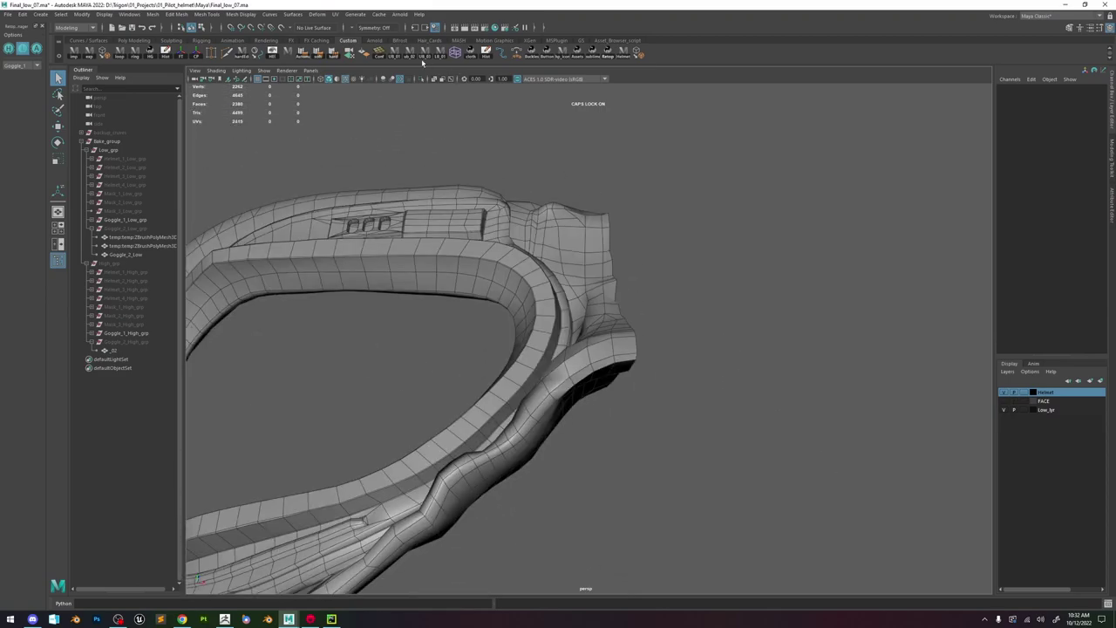
click(423, 80)
click(423, 80)
alt+drag(598, 271, 620, 364)
click(608, 314)
click(35, 51)
- Make the high-poly Goggle_1 mesh a live surface
alt+right_drag(619, 364, 633, 474)
click(633, 474)
click(596, 394)
click(596, 394)
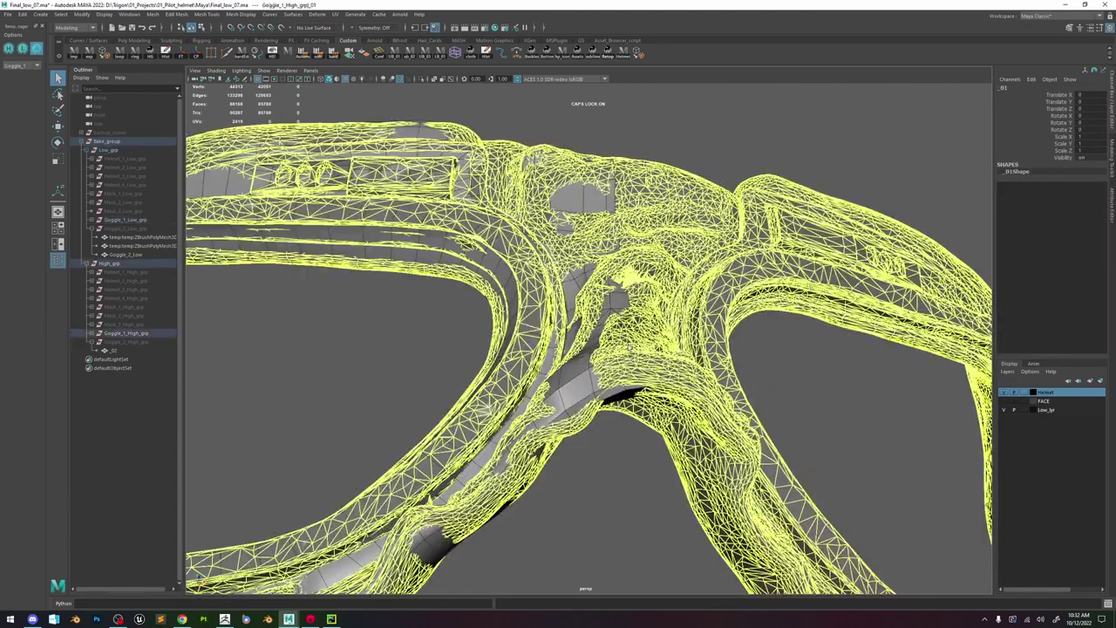
click(280, 28)
- Hide the live mesh's wireframe and start Quad Draw on the low-poly goggle half from the Modeling Toolkit
click(623, 364)
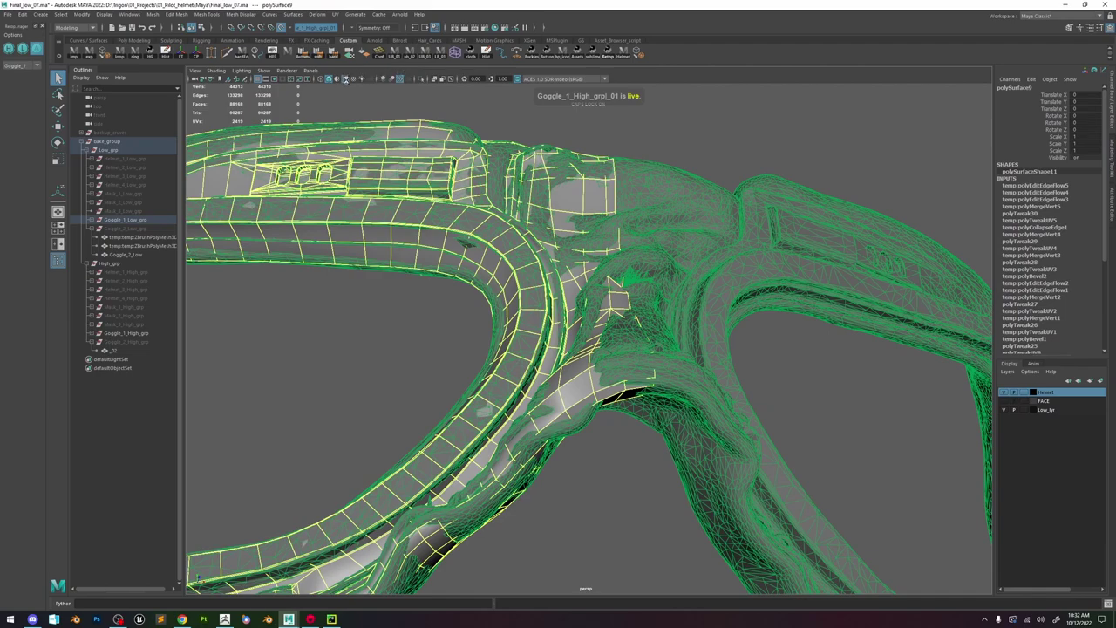
click(347, 79)
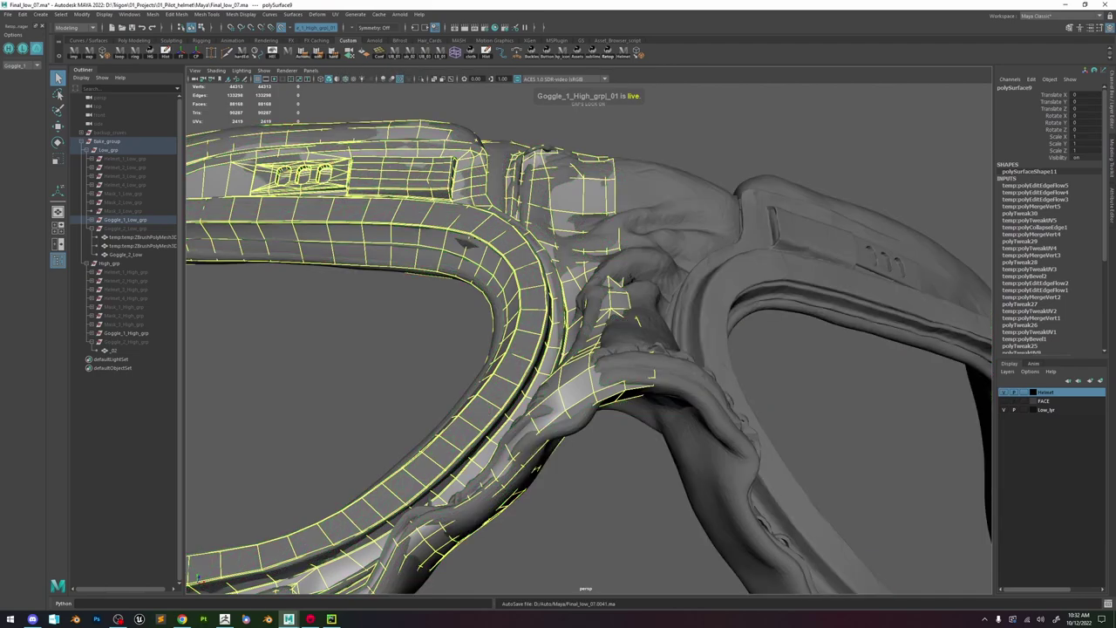
alt+drag(759, 275, 615, 302)
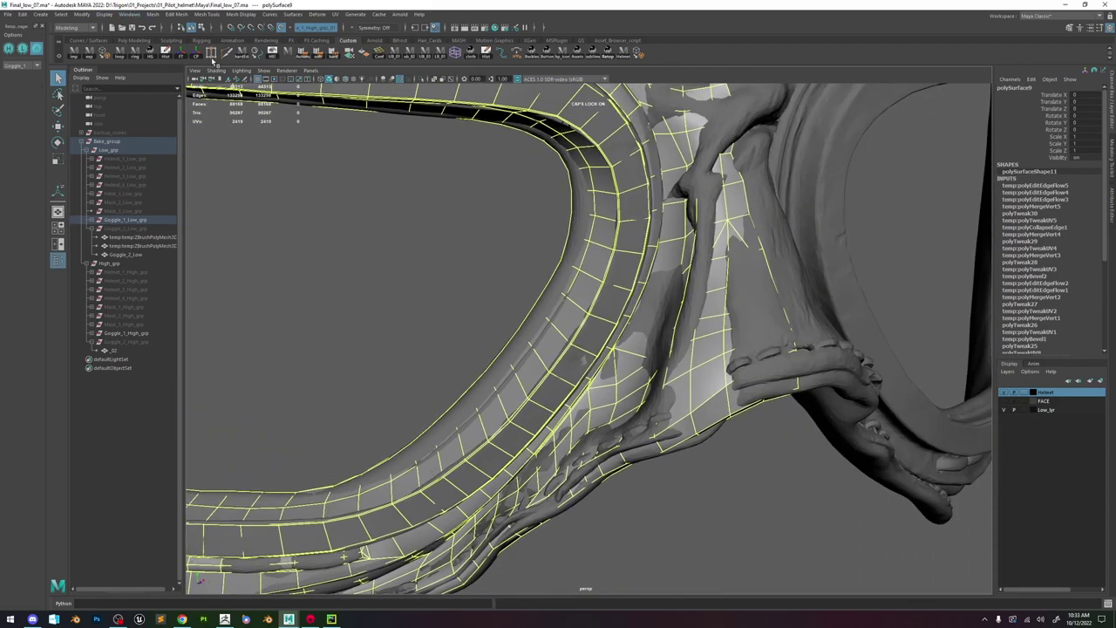
click(1075, 29)
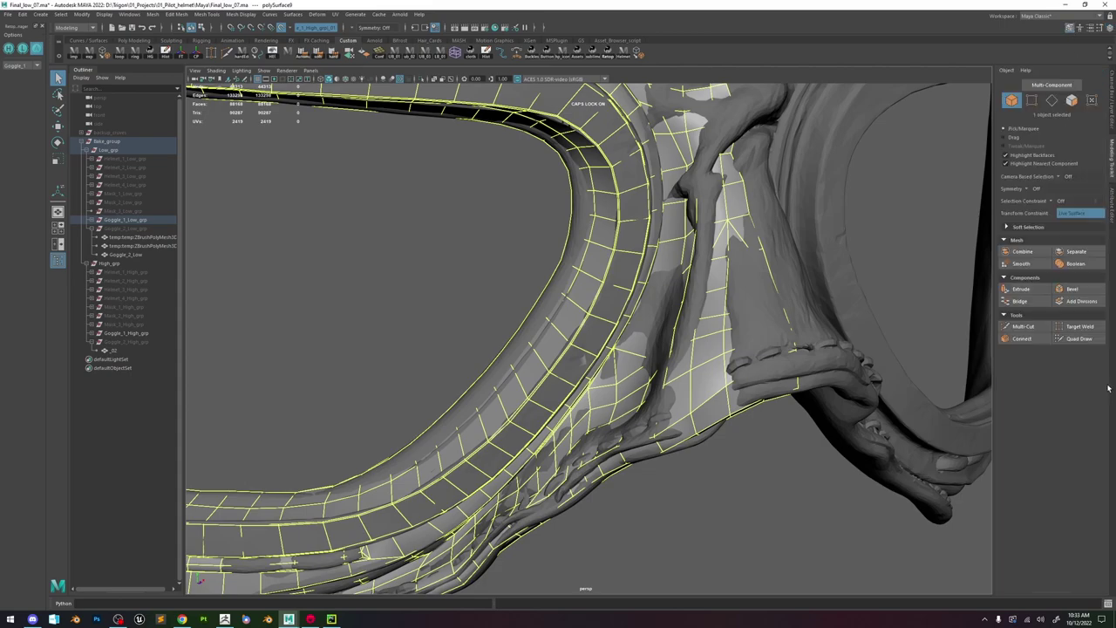
click(1080, 338)
alt+drag(749, 389, 731, 335)
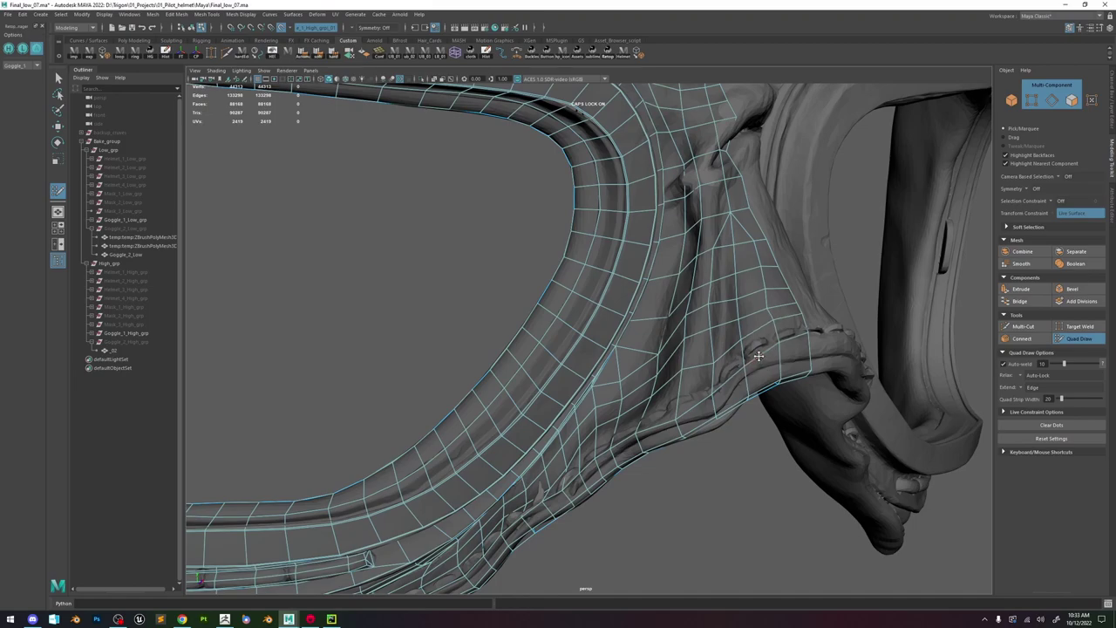
- Leave Quad Draw and delete all construction history
key(w)
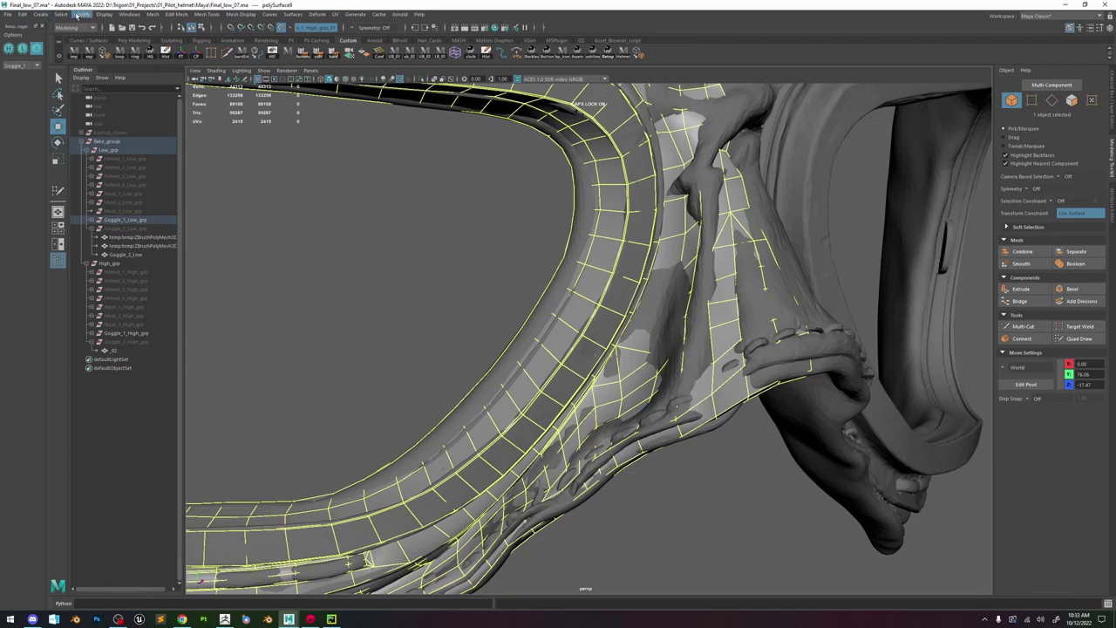
click(23, 14)
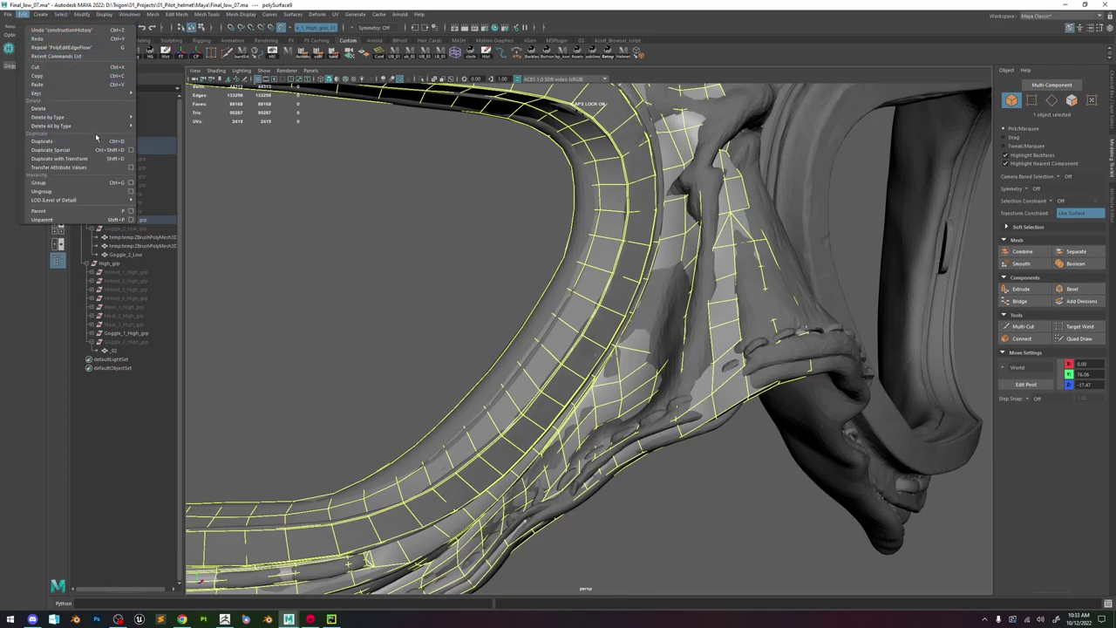
mouse_move(94, 127)
click(181, 134)
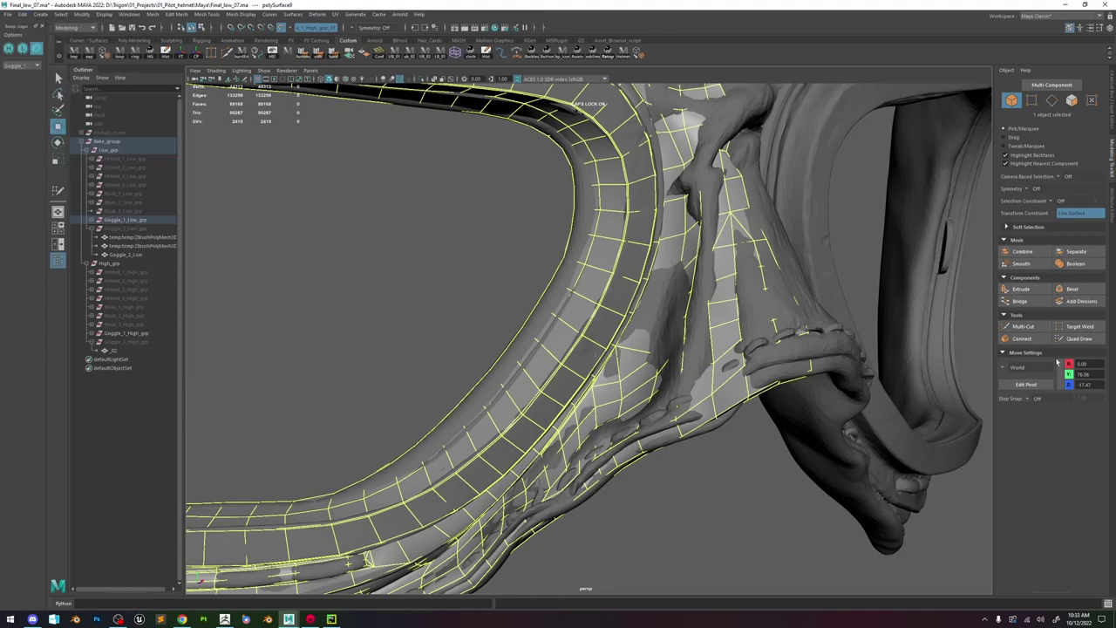
- Restart Quad Draw on the low-poly goggle half and check how its nose-bridge topology fits the live high-poly
click(1079, 338)
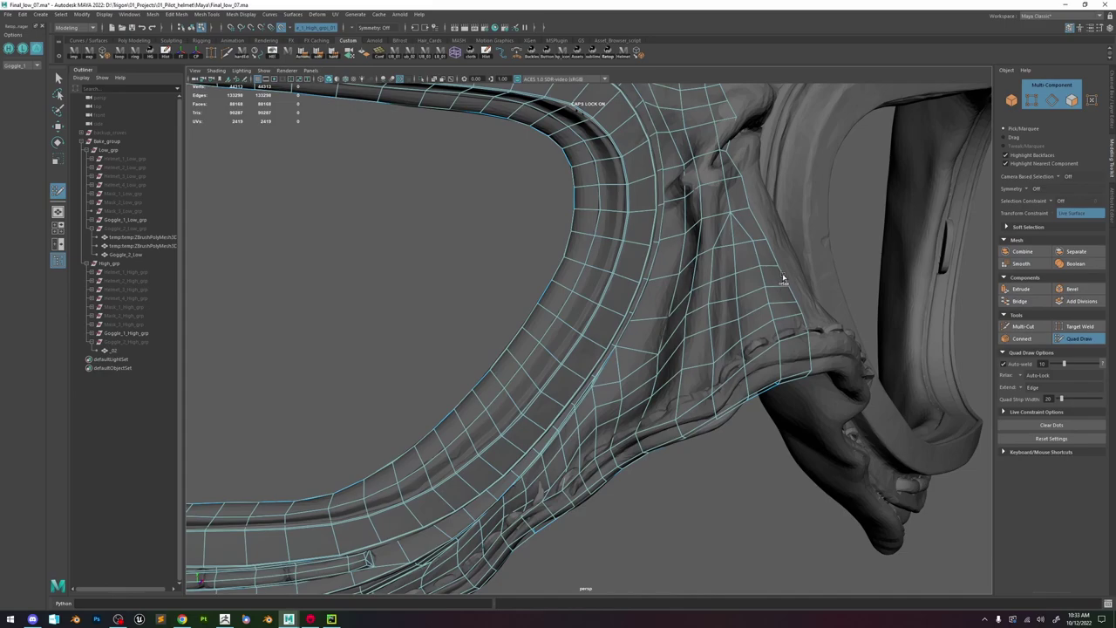
mouse_move(767, 289)
alt+mouse_down()
mouse_move(628, 334)
mouse_move(652, 393)
alt+mouse_up()
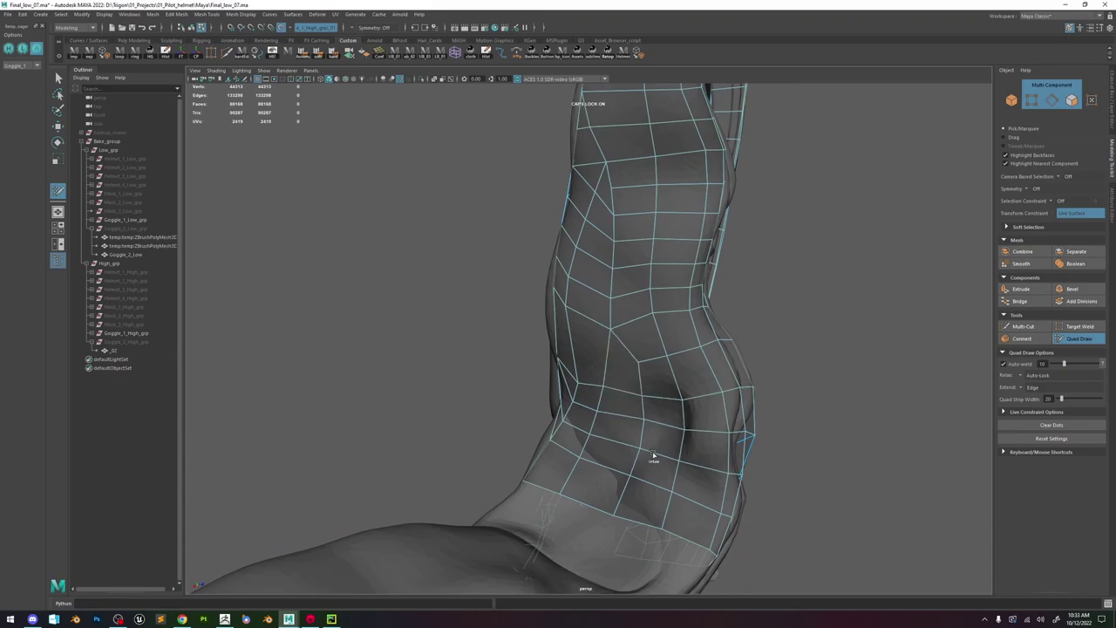
alt+drag(669, 429, 645, 342)
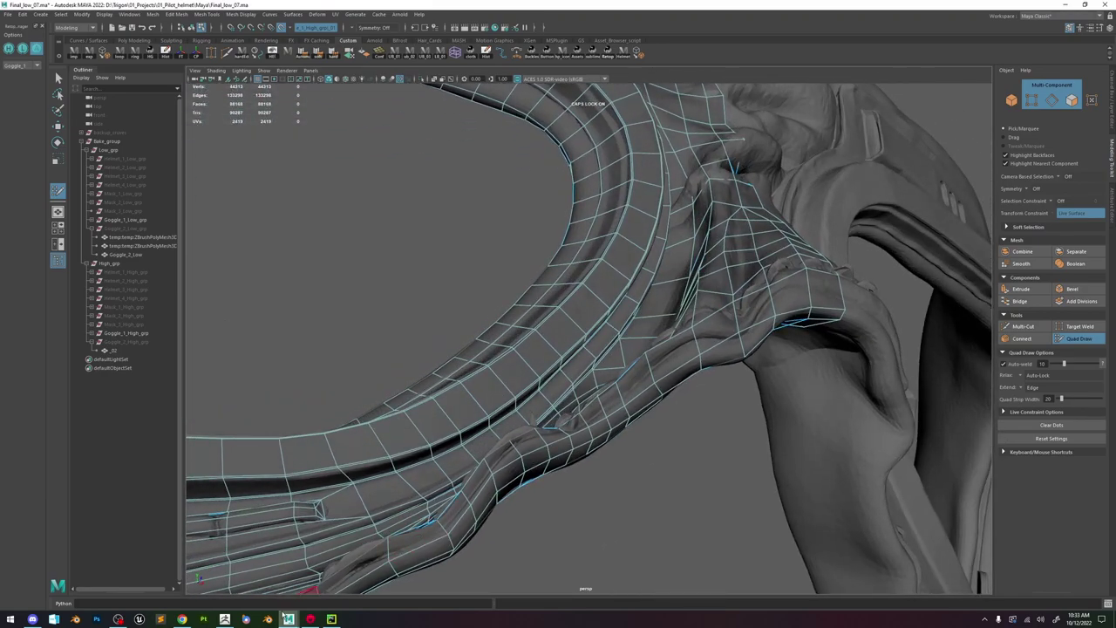
- Switch to Marmoset Toolbag, close the helmet bake scene there, and return to Maya
click(309, 620)
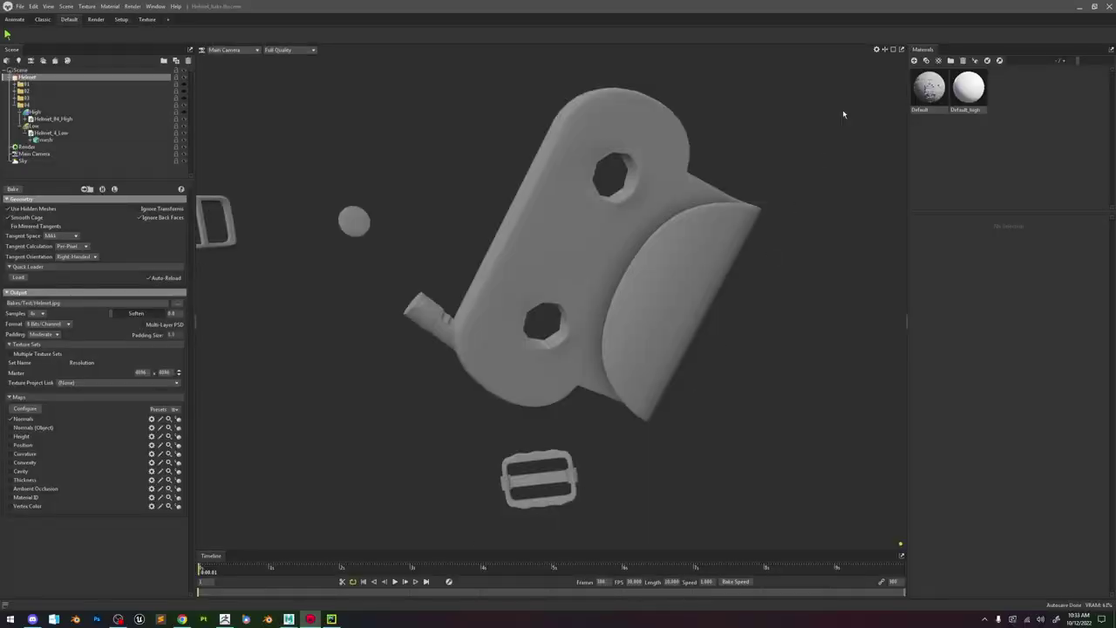
click(1108, 8)
click(553, 340)
right_click(289, 619)
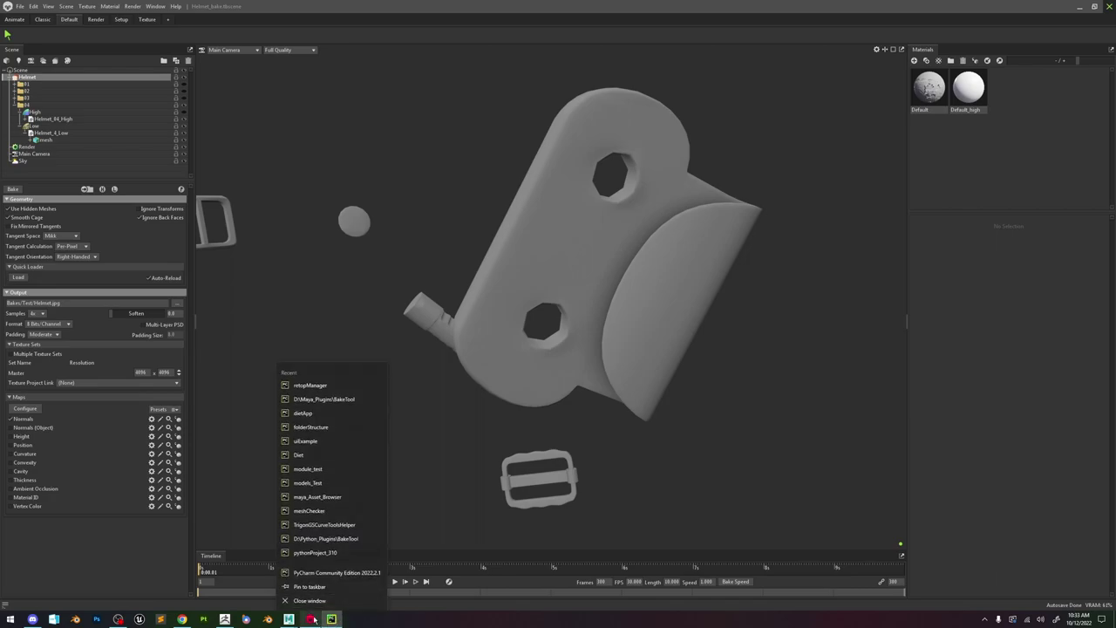
click(289, 621)
click(331, 583)
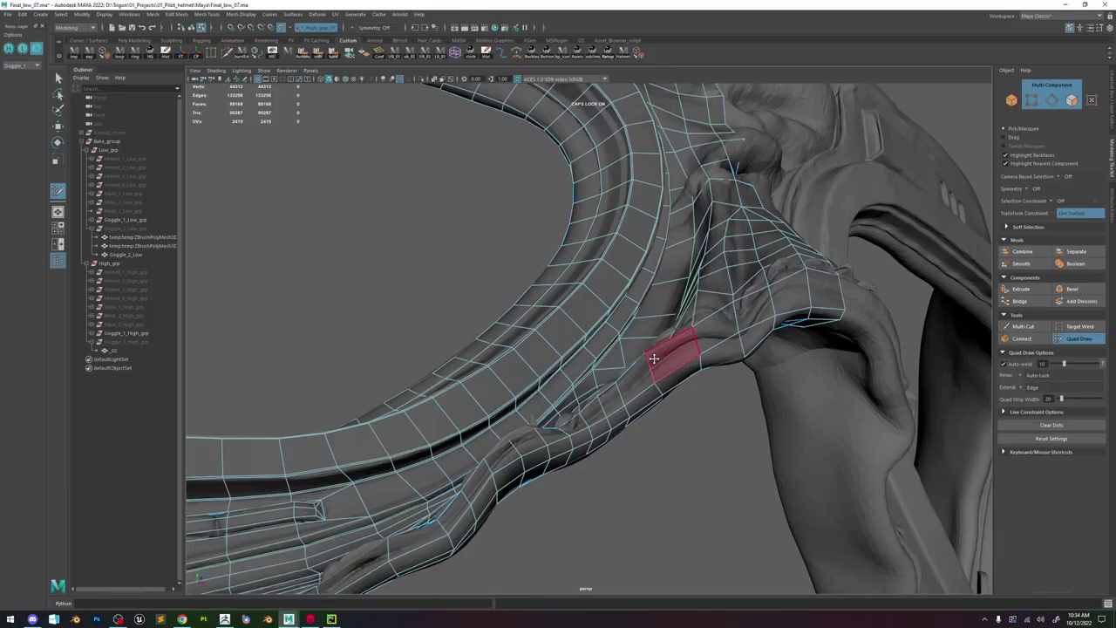
- Undo the last Quad Draw point edit on the side of the nose bridge
alt+drag(604, 401, 772, 390)
alt+middle_drag(769, 390, 641, 398)
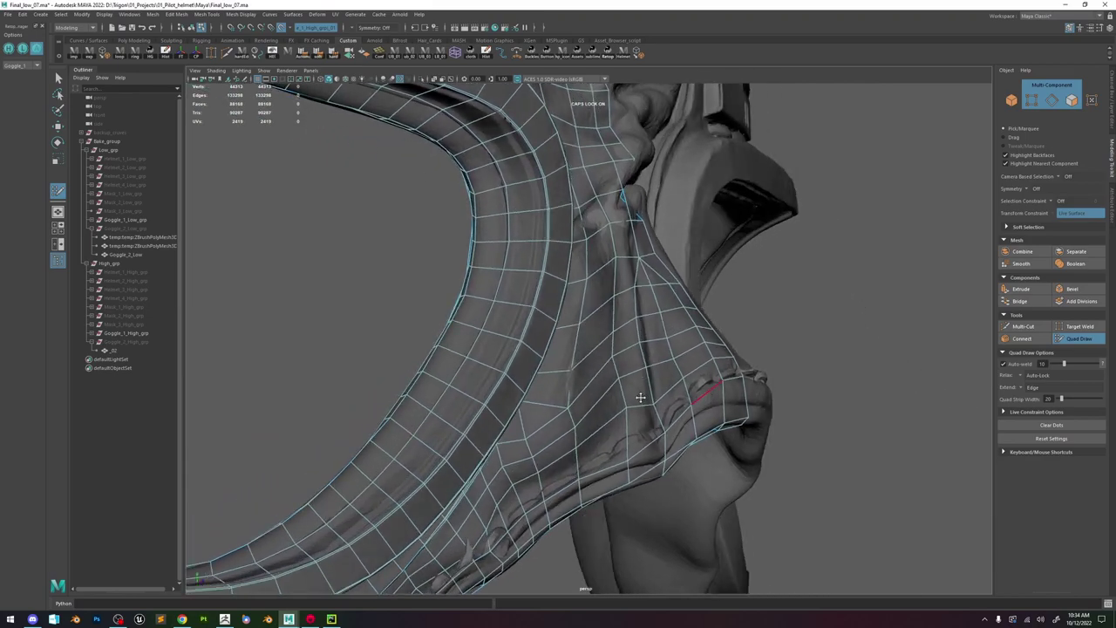
alt+drag(603, 370, 568, 401)
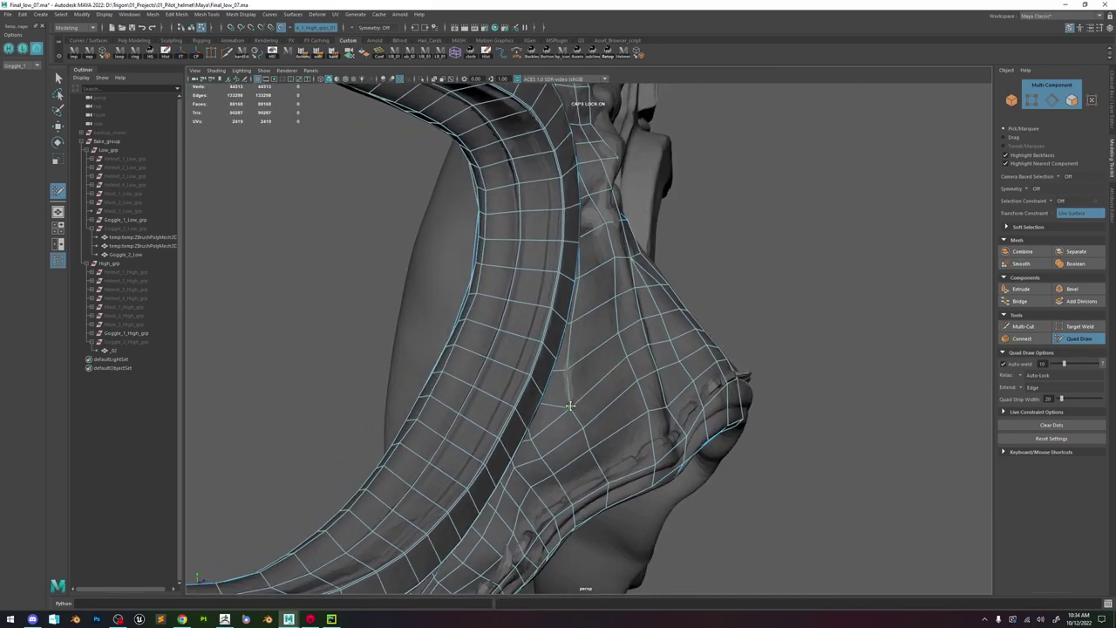
key(ctrl+z)
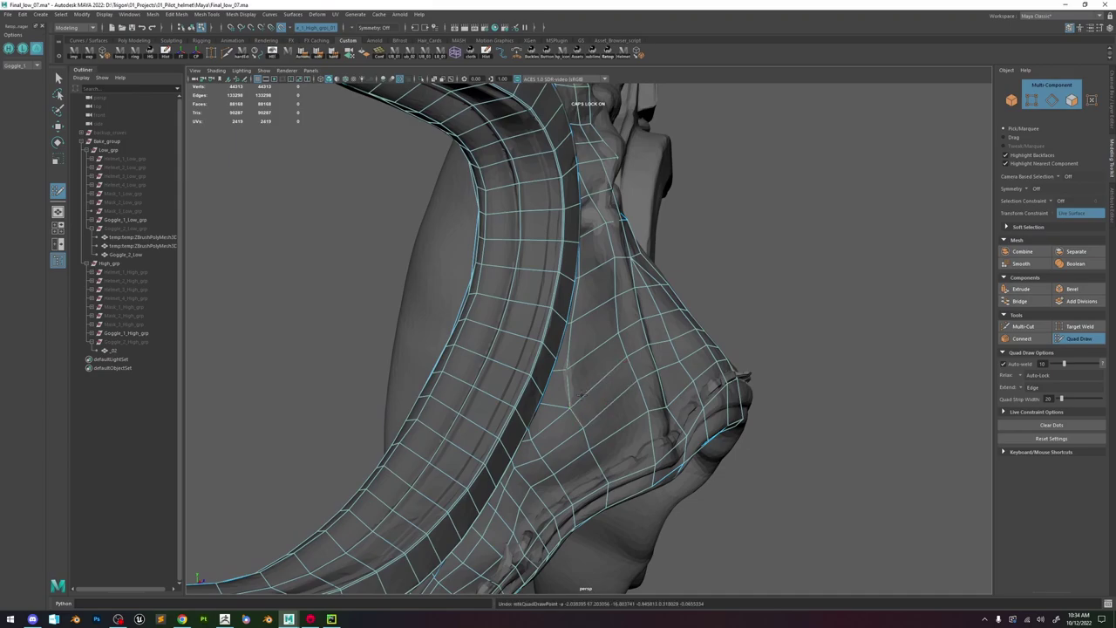
- Reposition vertices in the crease between the goggle rim and nose bridge with the Move tool
key(w)
alt+drag(615, 401, 549, 391)
ctrl+shift+right_click(587, 390)
click(627, 376)
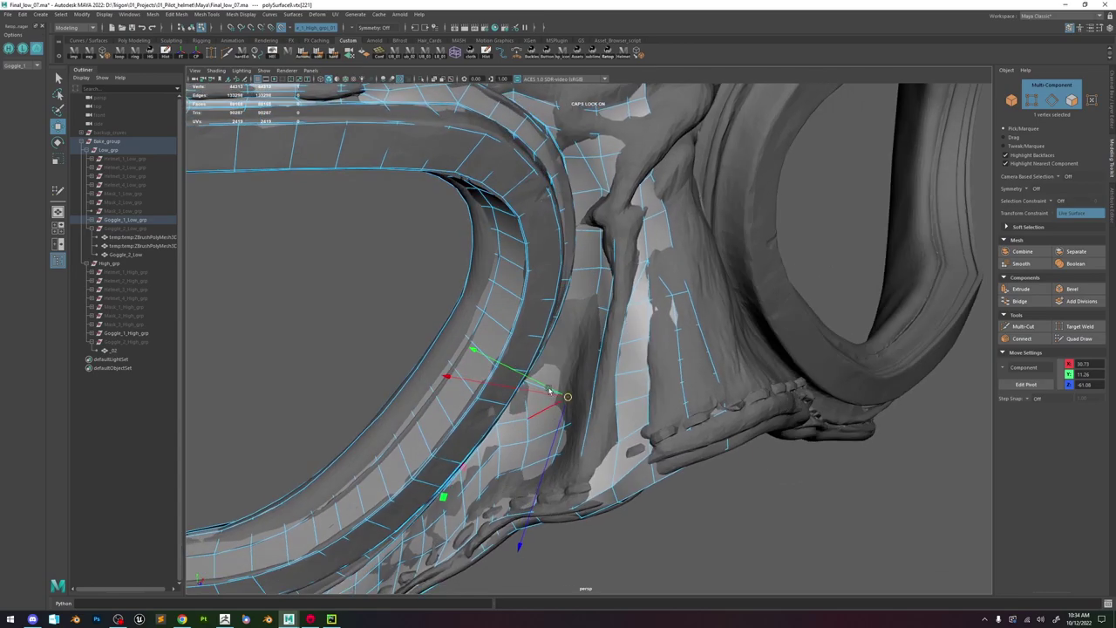
click(579, 353)
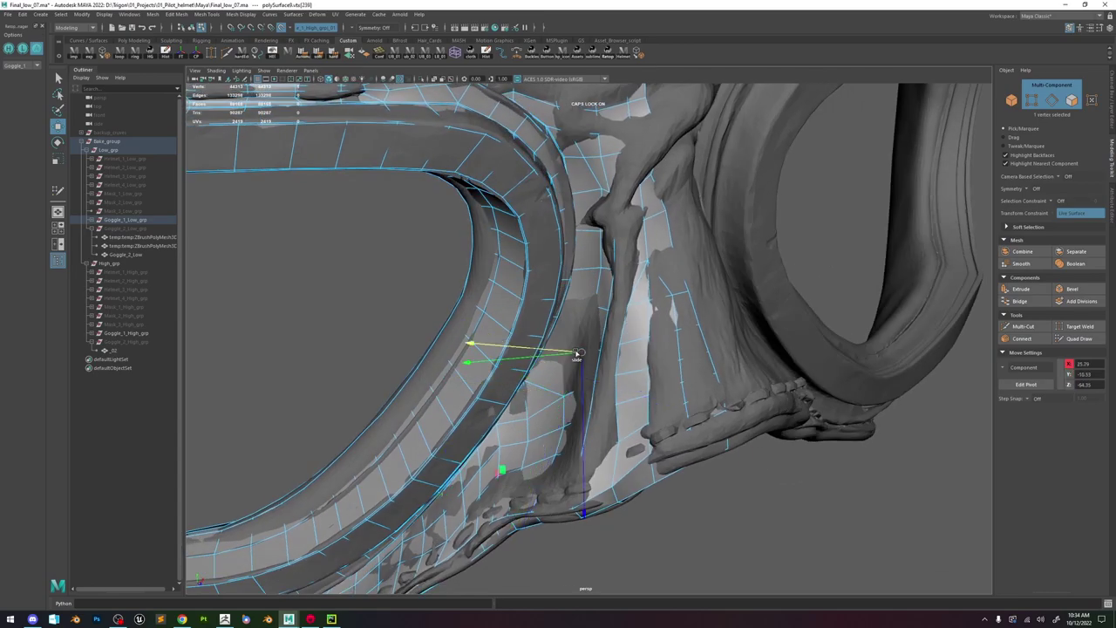
click(576, 351)
alt+drag(585, 333, 561, 342)
click(585, 333)
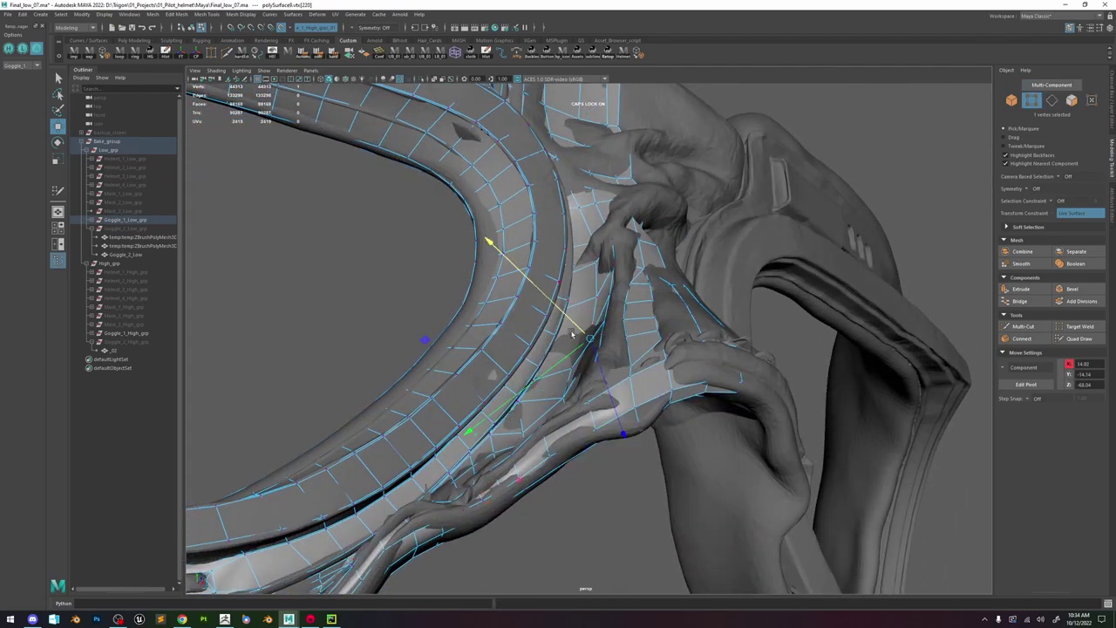
alt+drag(666, 336, 685, 336)
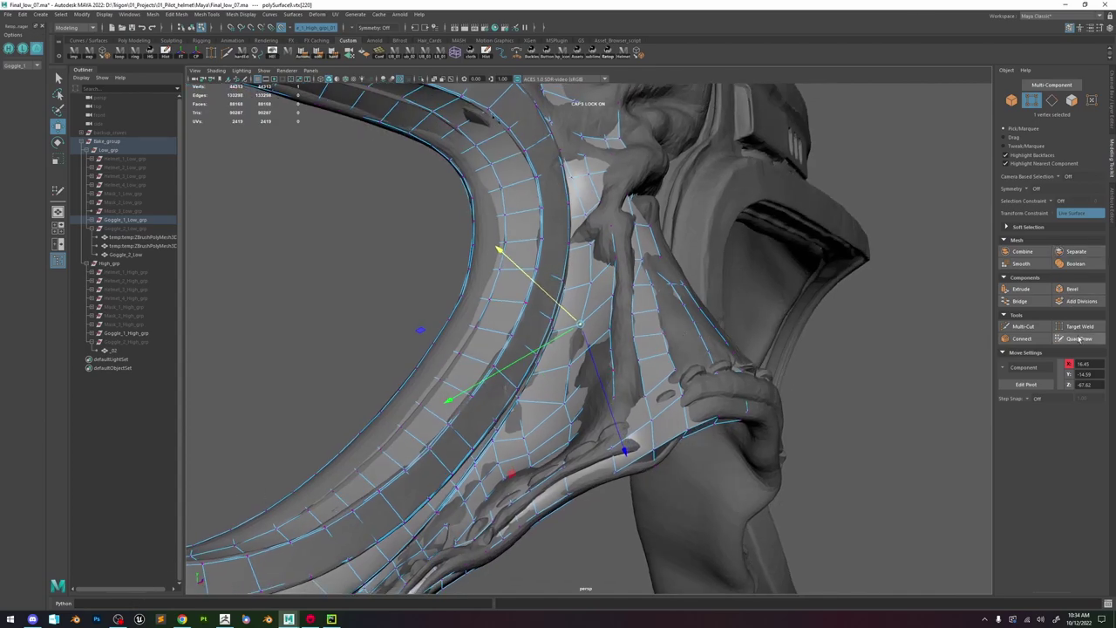
- Return to Quad Draw, relax the topology along the nose-bridge crease, and check it against the high-poly
click(1080, 339)
shift+drag(621, 332, 632, 350)
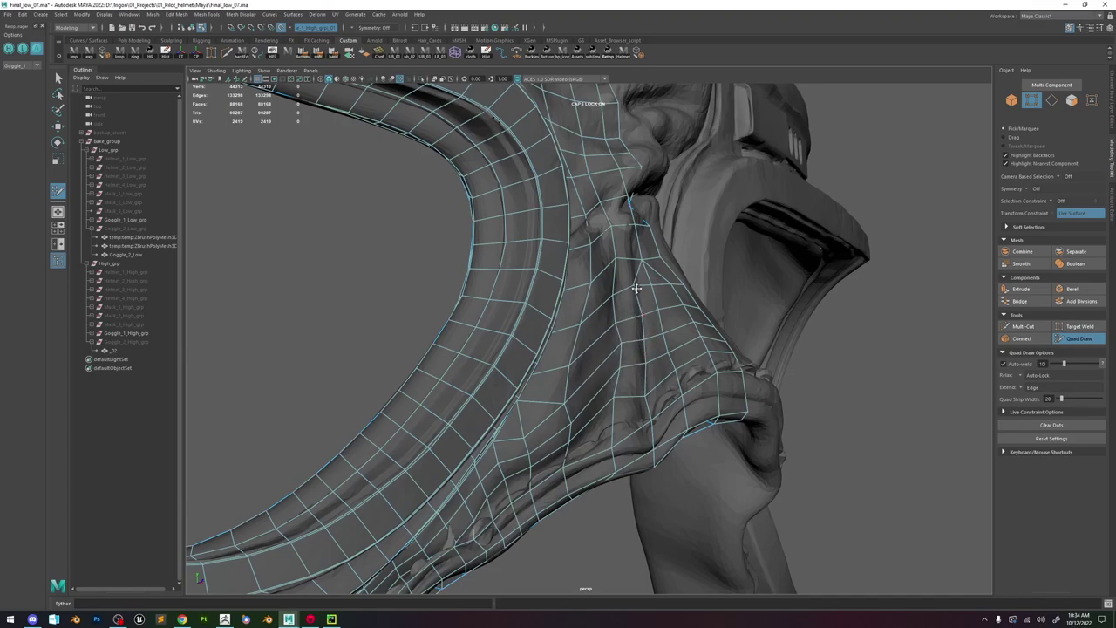
alt+drag(640, 286, 614, 295)
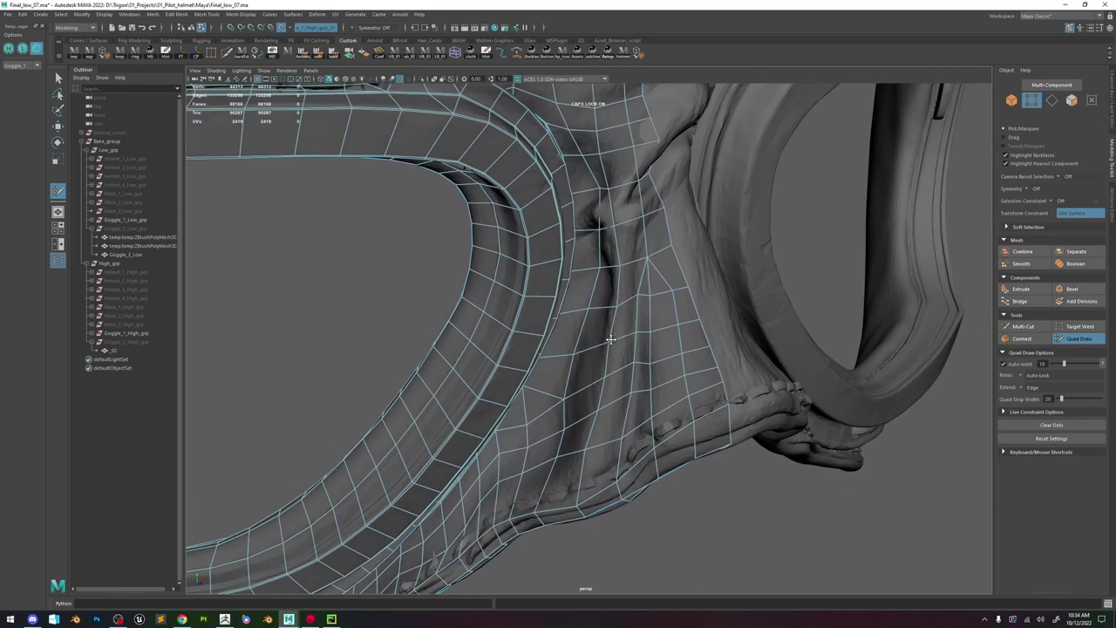
alt+drag(615, 341, 644, 347)
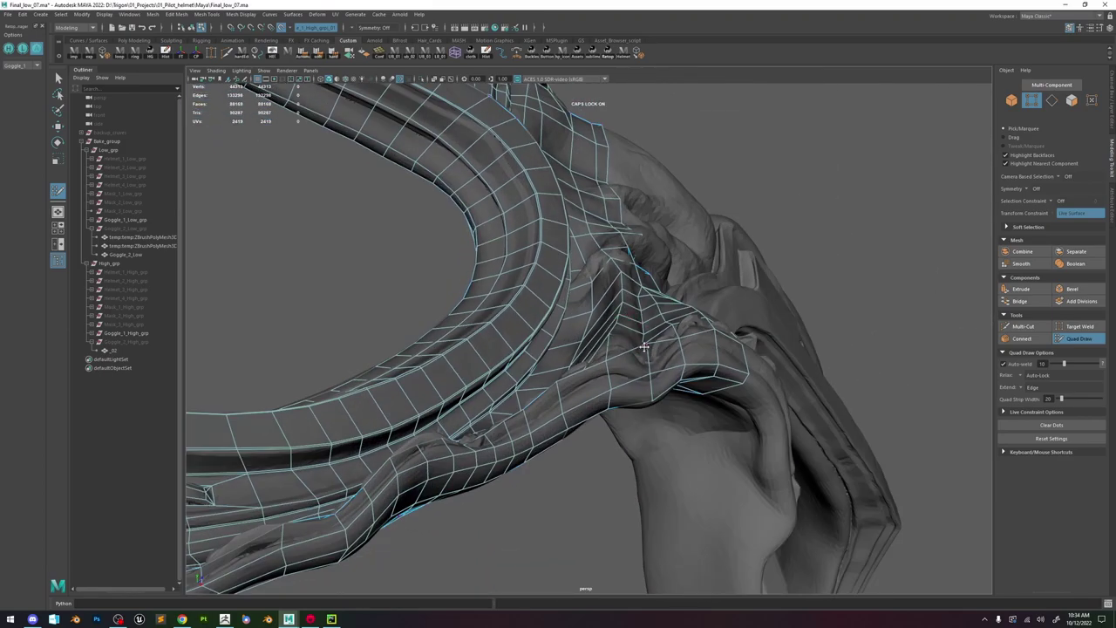
mouse_move(647, 394)
alt+mouse_down()
mouse_move(628, 393)
mouse_move(672, 369)
mouse_move(674, 343)
mouse_move(634, 349)
mouse_move(588, 429)
alt+mouse_up()
alt+drag(580, 387, 591, 303)
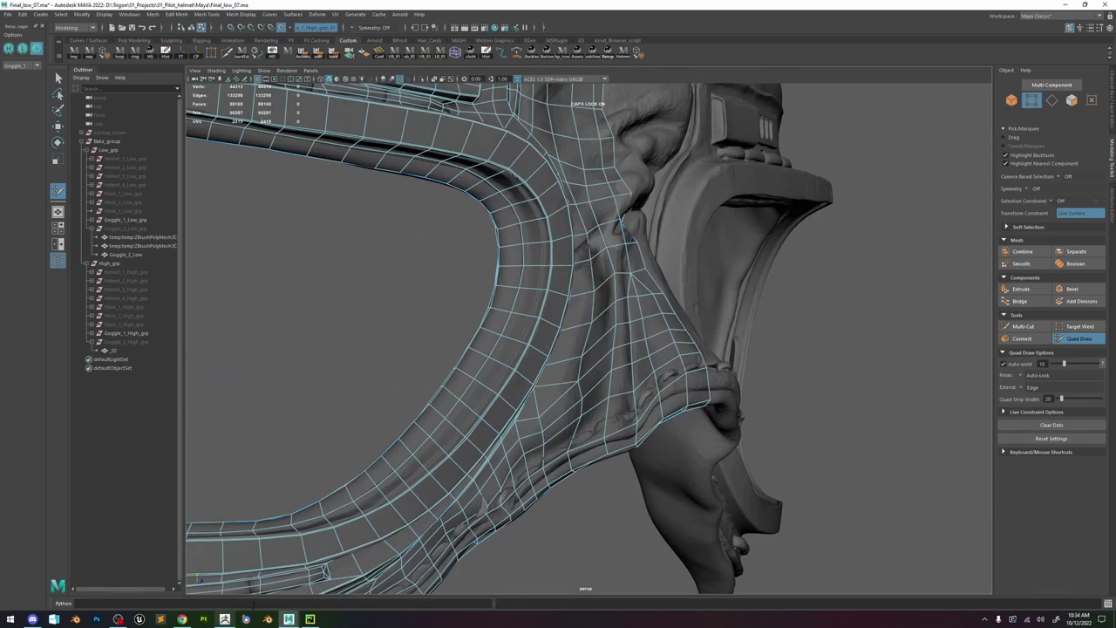
mouse_move(681, 233)
alt+mouse_down()
mouse_move(419, 237)
mouse_move(616, 236)
mouse_move(581, 262)
mouse_move(615, 251)
mouse_move(541, 253)
mouse_move(631, 234)
alt+mouse_up()
- Select a vertex at the nose-bridge fold and examine the low-poly half around the bridge and lower rim
key(w)
click(618, 249)
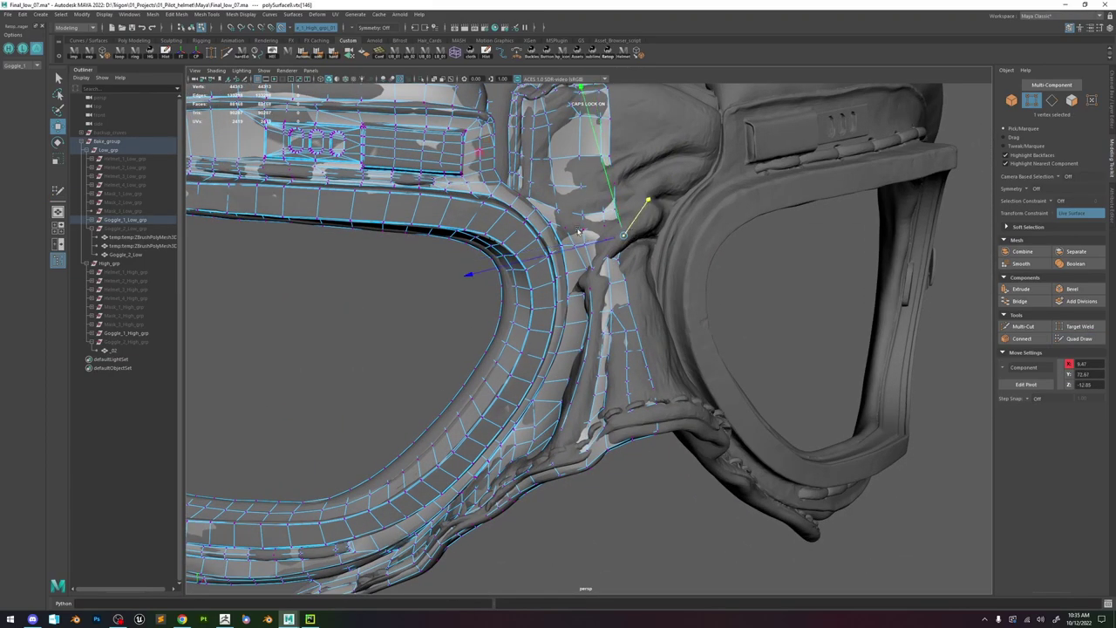
click(117, 619)
scroll(623, 301, down, 5)
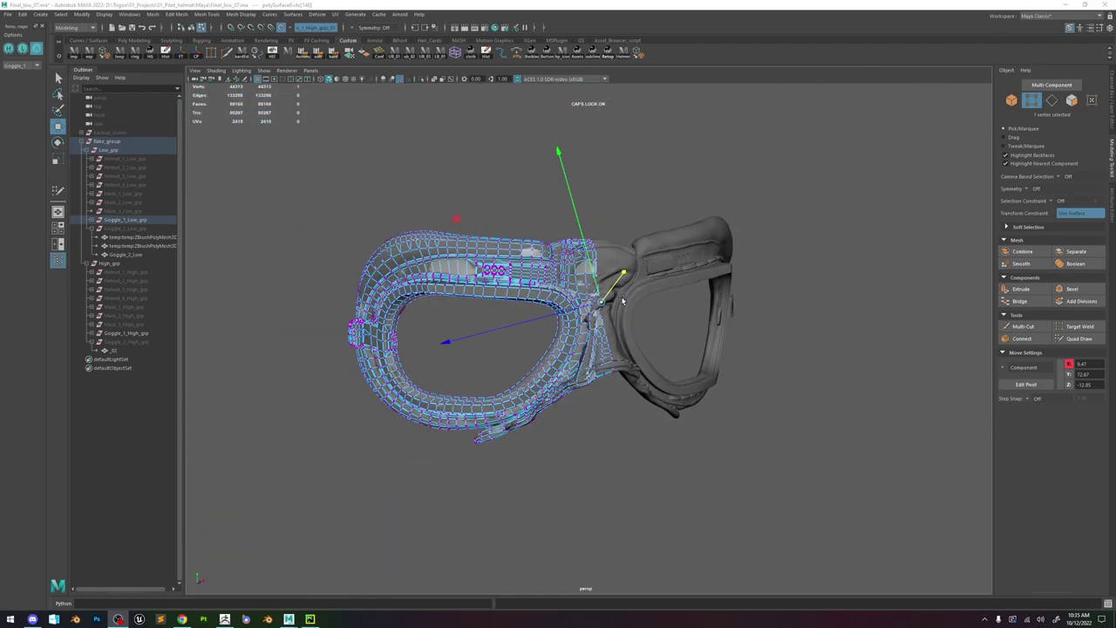
alt+drag(671, 320, 684, 366)
scroll(684, 367, up, 5)
alt+drag(613, 183, 612, 277)
scroll(734, 440, up, 3)
alt+middle_drag(612, 278, 626, 363)
scroll(625, 363, up, 2)
alt+drag(625, 363, 176, 434)
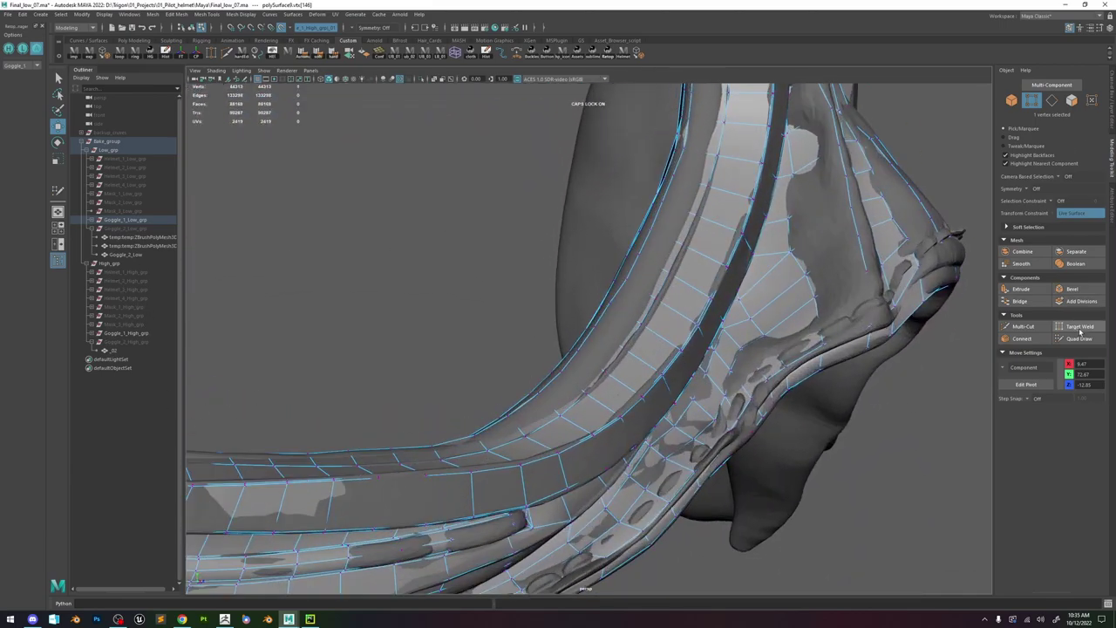
- Inspect the lens rim's edge loops in Quad Draw and return to object mode
click(1079, 339)
mouse_move(697, 361)
alt+mouse_down()
mouse_move(703, 340)
mouse_move(615, 353)
mouse_move(747, 357)
mouse_move(697, 362)
mouse_move(660, 424)
mouse_move(605, 319)
mouse_move(601, 353)
mouse_move(610, 196)
mouse_move(651, 226)
mouse_move(703, 190)
mouse_move(699, 157)
alt+mouse_up()
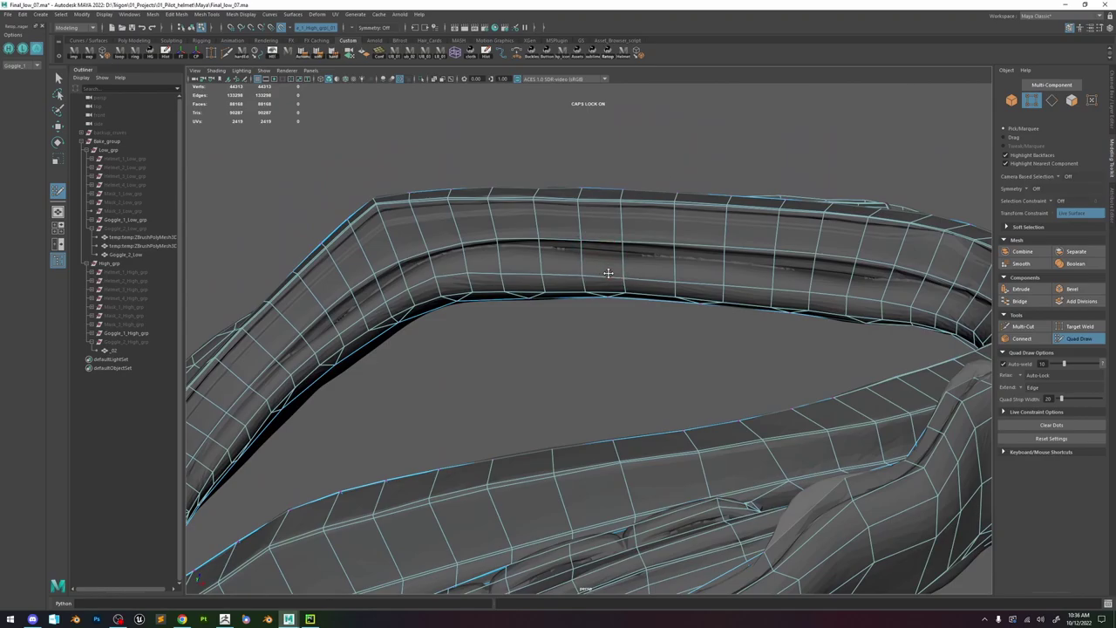
scroll(708, 274, down, 4)
mouse_move(708, 275)
alt+mouse_down()
mouse_move(765, 326)
mouse_move(736, 326)
mouse_move(750, 333)
mouse_move(727, 319)
mouse_move(760, 300)
mouse_move(745, 275)
mouse_move(716, 262)
alt+mouse_up()
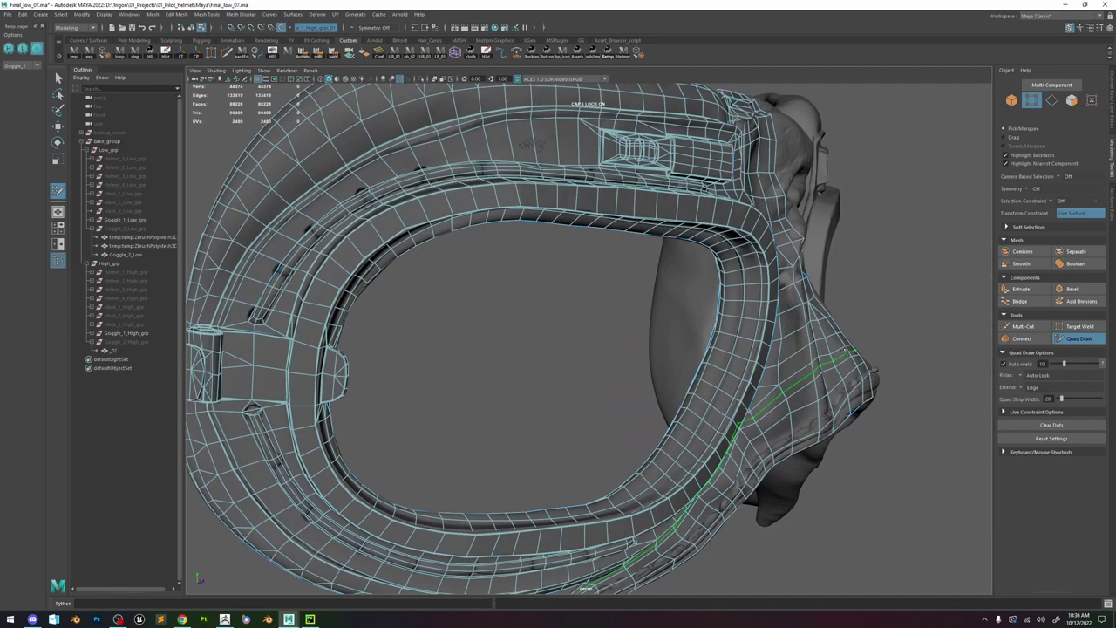
key(w)
key(F8)
- Duplicate the low-poly goggle half, mirror the copy with Scale X -1, and select both halves
alt+right_drag(716, 262, 630, 164)
mouse_move(631, 164)
alt+mouse_down()
mouse_move(744, 300)
mouse_move(744, 327)
mouse_move(662, 312)
alt+mouse_up()
scroll(673, 266, up, 3)
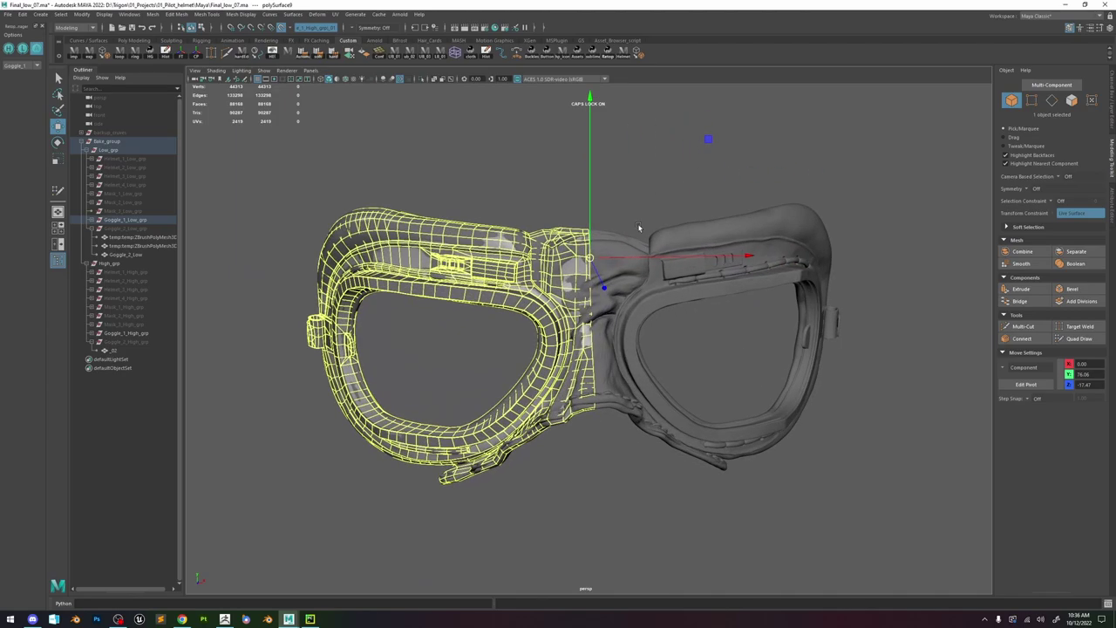
key(ctrl+d)
key(ctrl+a)
key(ctrl+a)
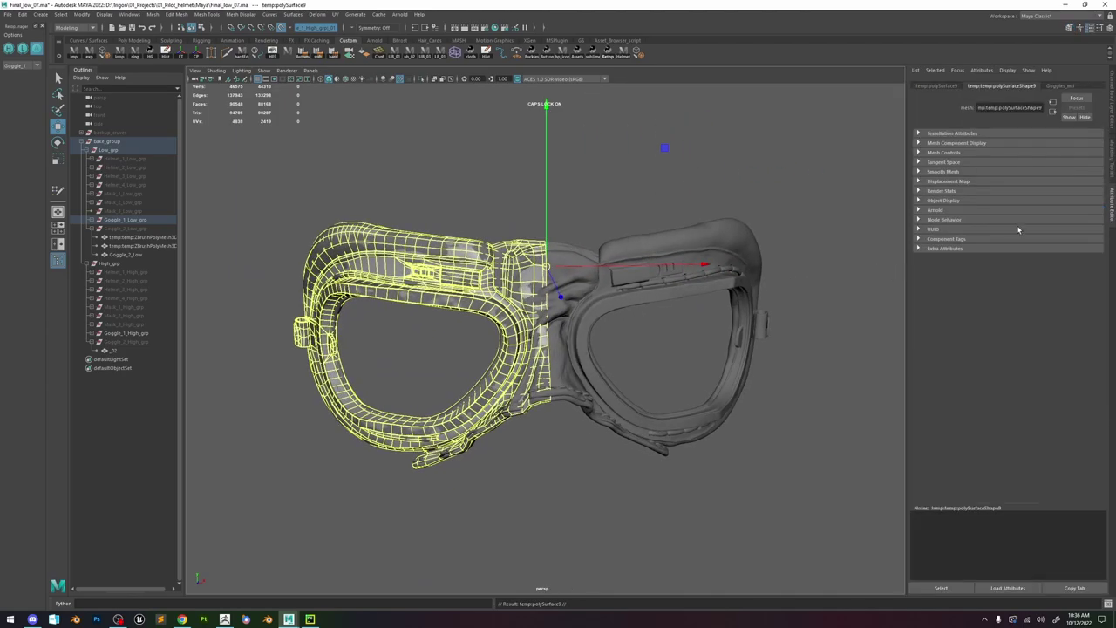
text(-1)
key(Return)
shift+click(405, 256)
alt+drag(406, 256, 547, 257)
scroll(546, 257, up, 3)
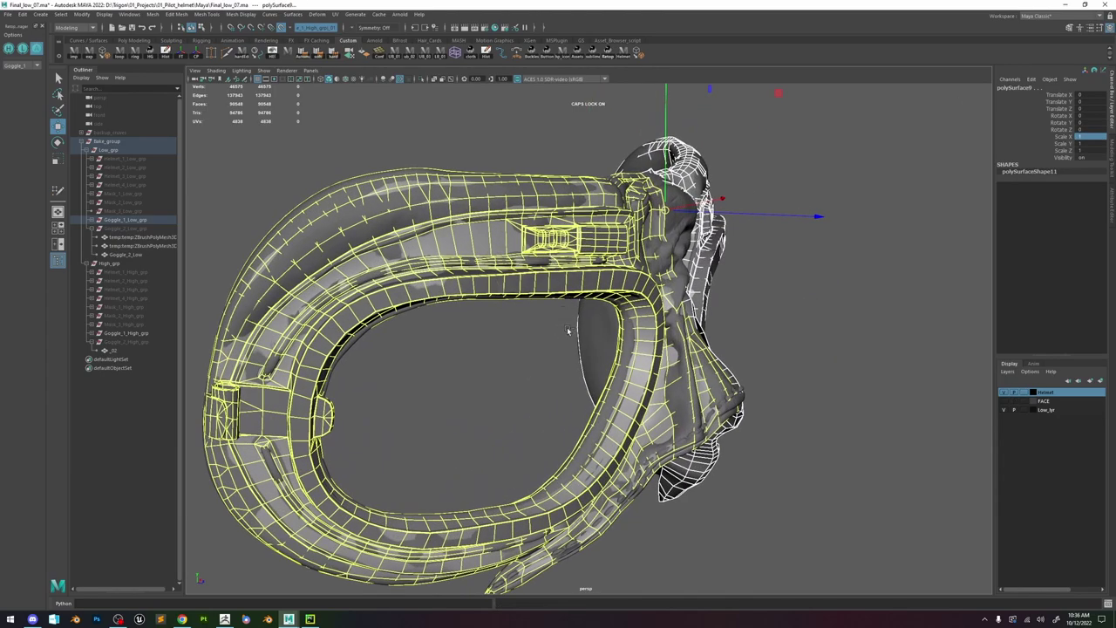
- Try hiding the original low-poly goggle half
click(565, 330)
click(490, 244)
key(ctrl+h)
alt+drag(513, 253, 653, 249)
key(ctrl+z)
- Toggle between the high-poly and low-poly goggle display and leave only the low-poly meshes shown
click(793, 250)
click(23, 50)
click(8, 50)
click(22, 50)
click(7, 50)
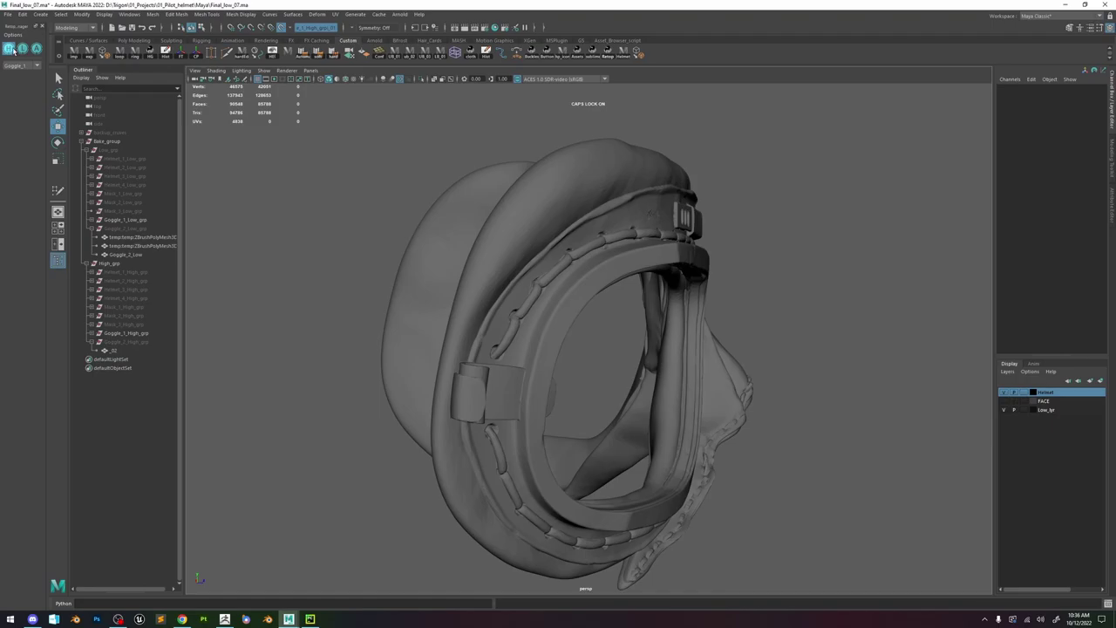
click(21, 49)
- Select the original and mirrored low-poly goggle halves and combine them into one mesh
click(601, 212)
alt+drag(602, 212, 645, 311)
click(646, 312)
key(space)
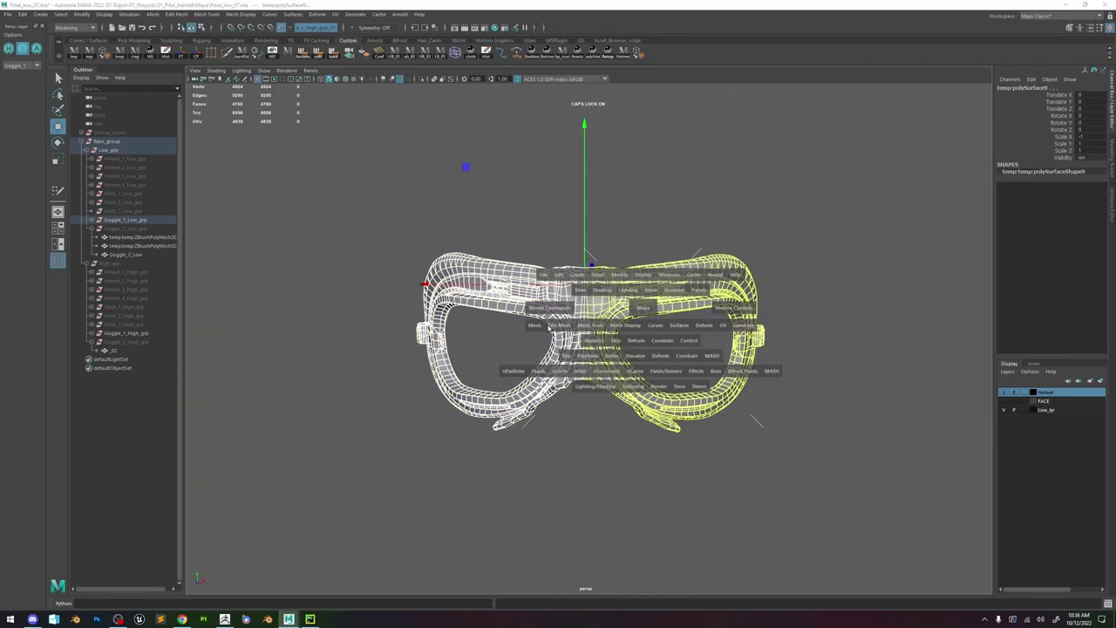
click(550, 327)
click(567, 362)
- Select all vertices of the combined goggles and try to merge them
drag(798, 217, 292, 477)
shift+right_drag(612, 317, 595, 231)
scroll(684, 361, up, 2)
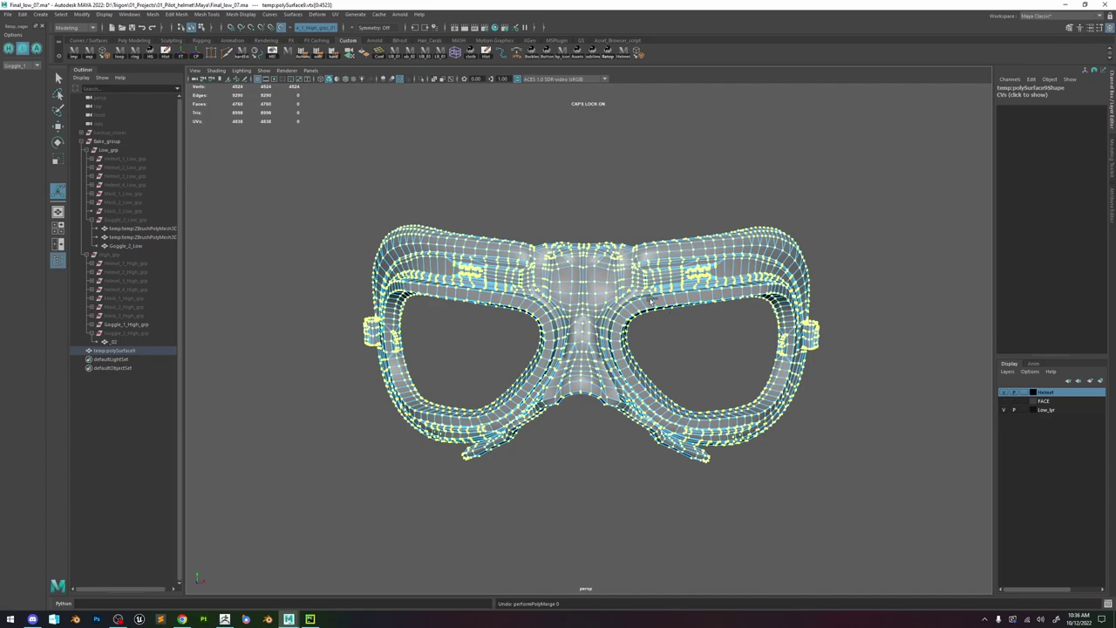
- Undo the previous vertex merge and merge all vertices of the goggle mesh with a distance threshold of 0.001
key(ctrl+z)
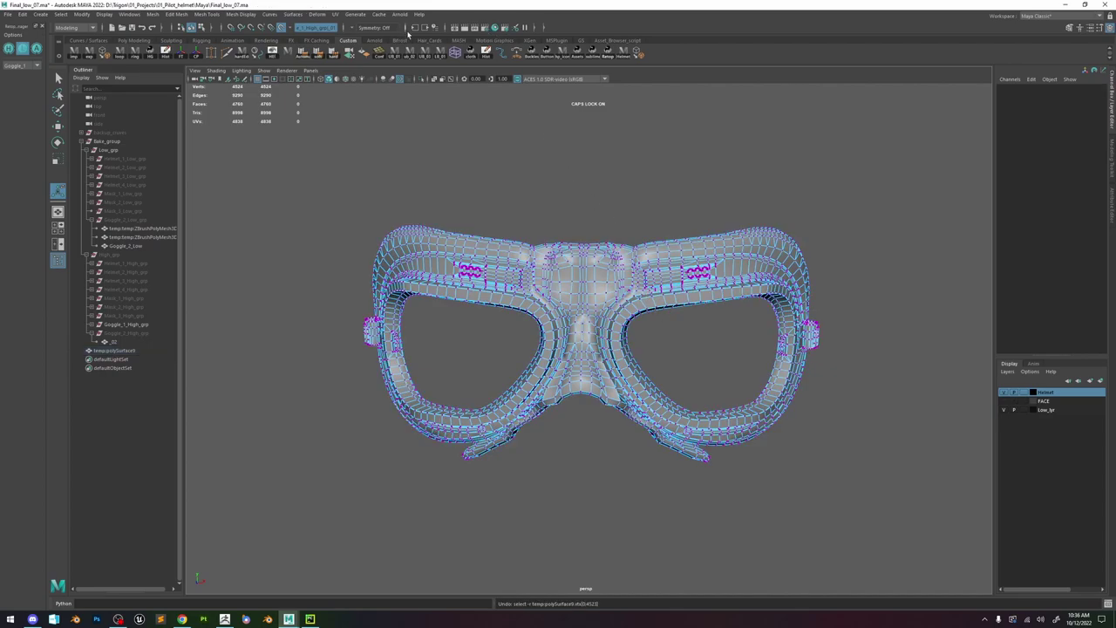
drag(305, 150, 969, 561)
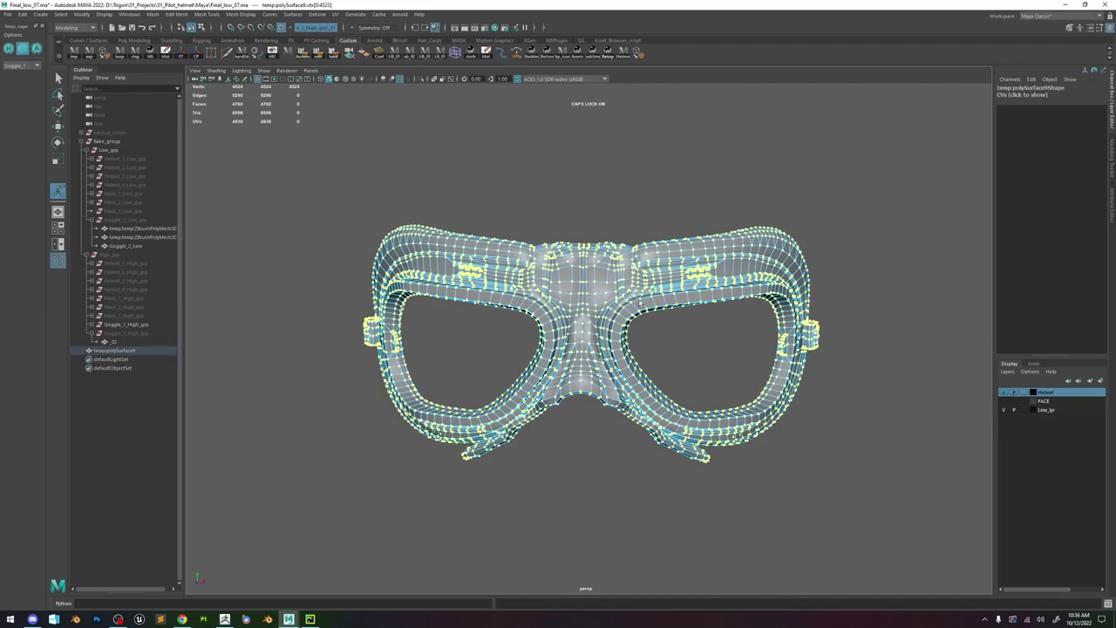
shift+right_drag(641, 304, 668, 245)
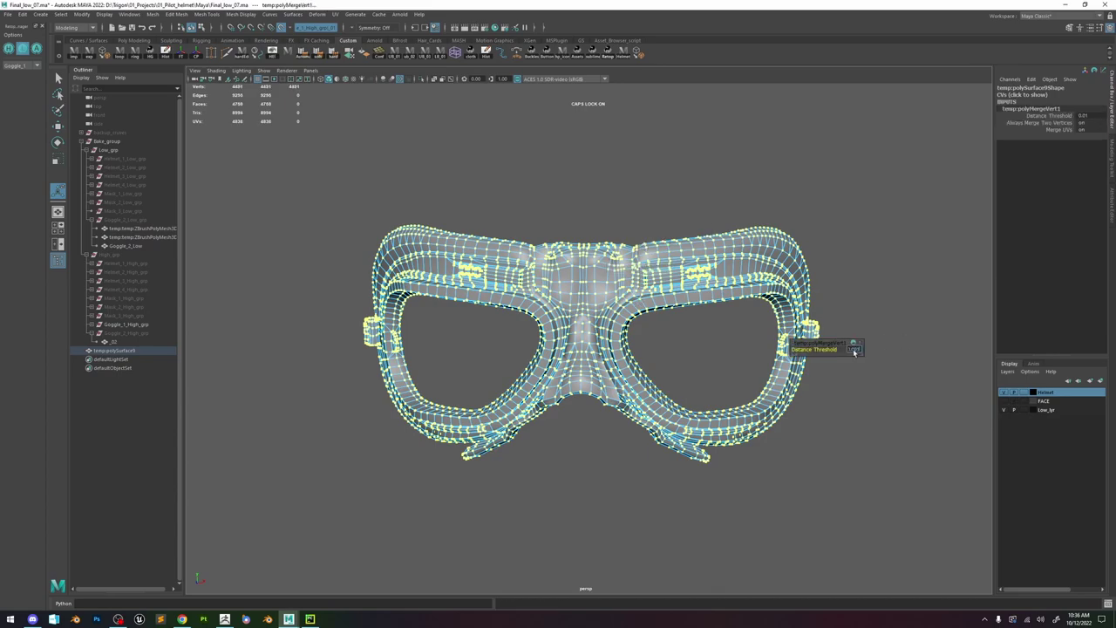
text(0.001)
key(Return)
- Examine the centre seam of the nose bridge up close in the smoothed and unsmoothed mesh display
scroll(608, 342, up, 10)
key(3)
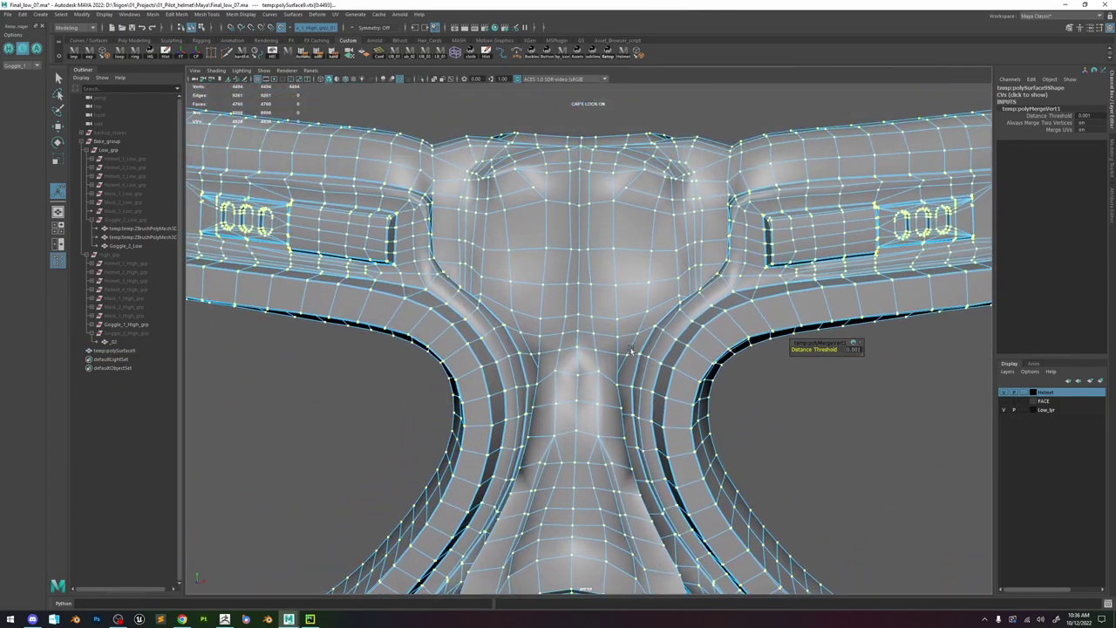
alt+drag(603, 351, 598, 332)
click(489, 321)
key(1)
alt+drag(530, 328, 508, 350)
scroll(563, 348, up, 10)
click(588, 341)
key(w)
key(ctrl+z)
scroll(577, 346, down, 10)
key(3)
alt+drag(600, 347, 604, 281)
scroll(689, 311, down, 10)
scroll(604, 281, up, 8)
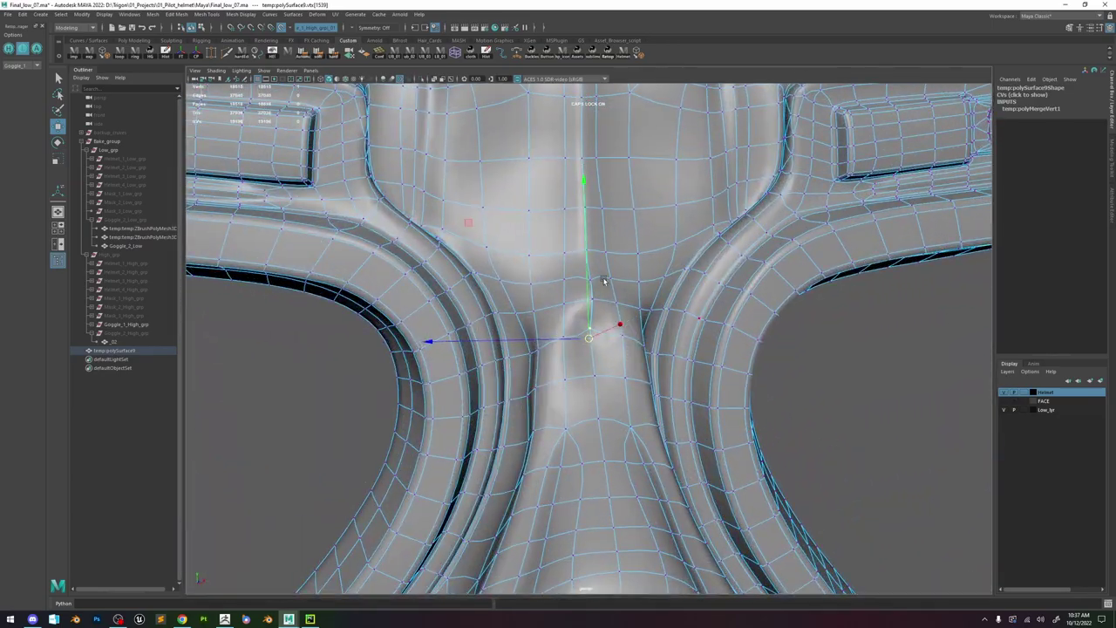
- Try deleting the faces around the centre line of the nose bridge in the unsmoothed mesh
key(1)
right_drag(606, 306, 620, 356)
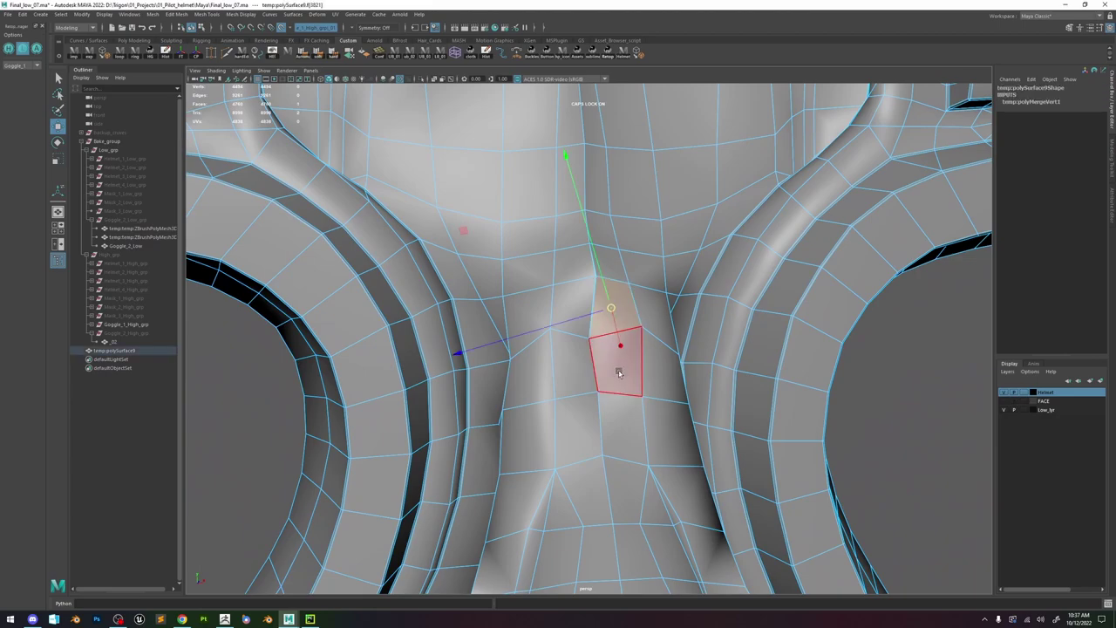
click(581, 373)
key(Delete)
click(576, 306)
key(Delete)
click(632, 370)
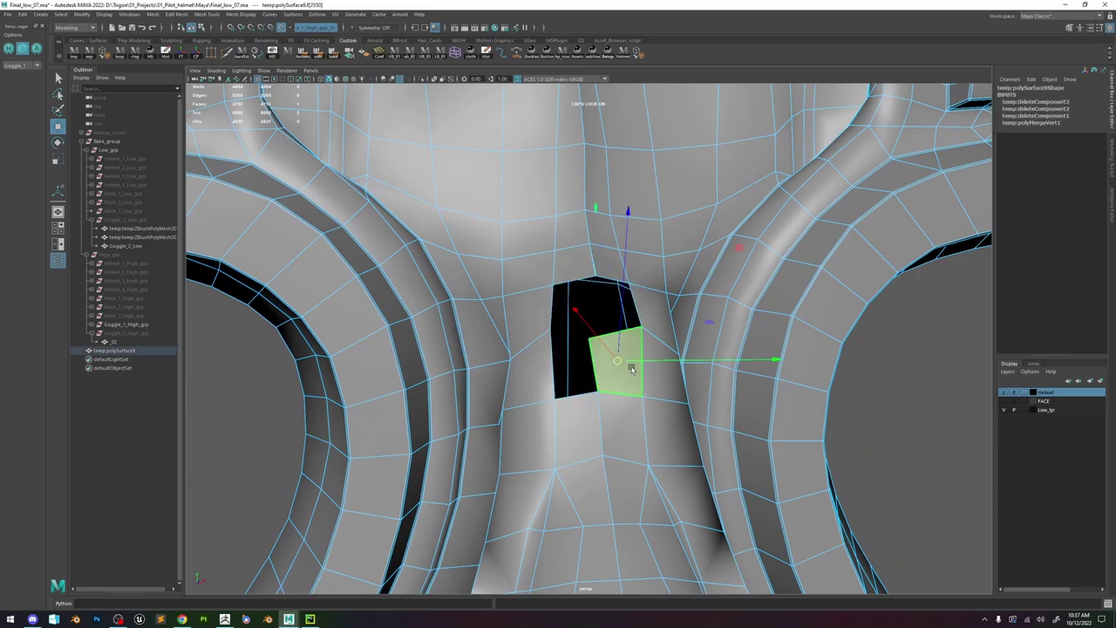
key(ctrl+z)
click(606, 340)
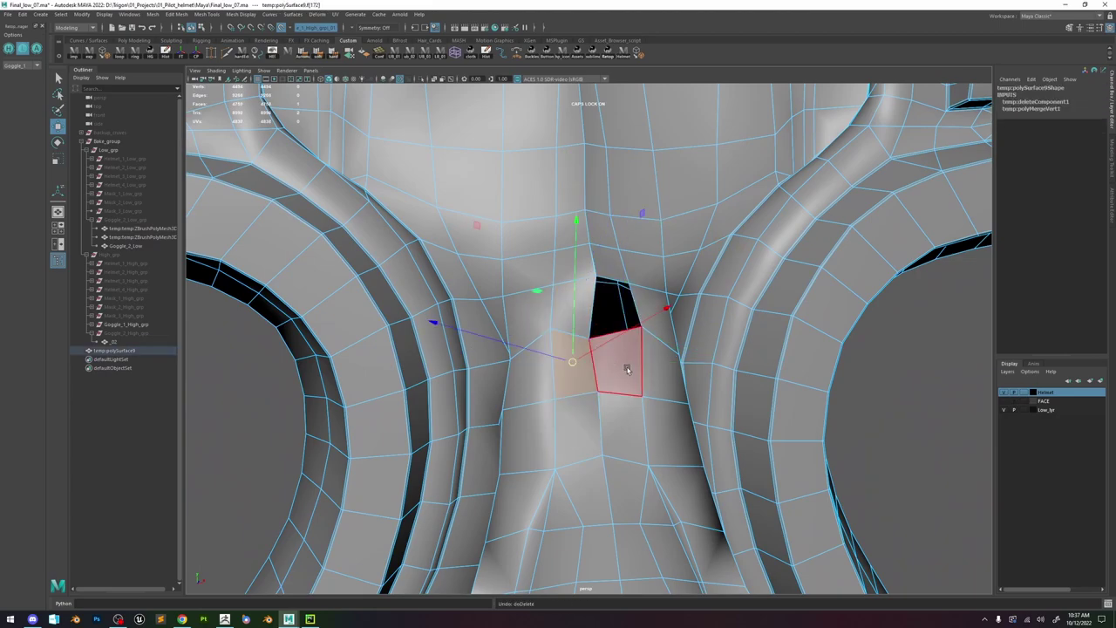
key(f)
key(Delete)
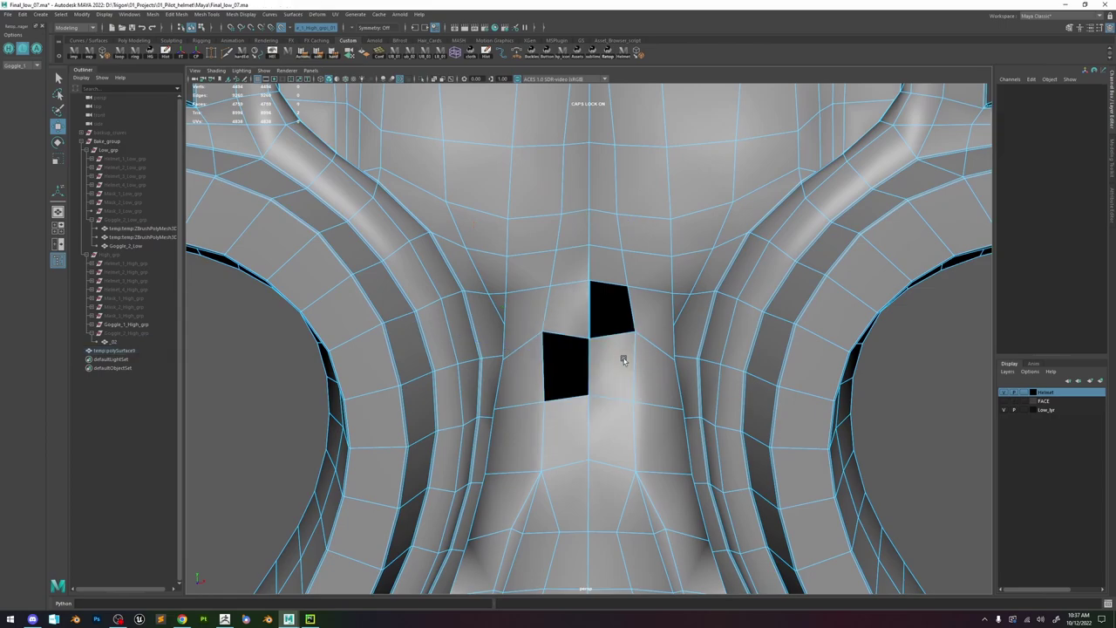
- Undo the face deletions at the centre of the nose bridge
click(612, 333)
key(f)
alt+drag(774, 438, 656, 340)
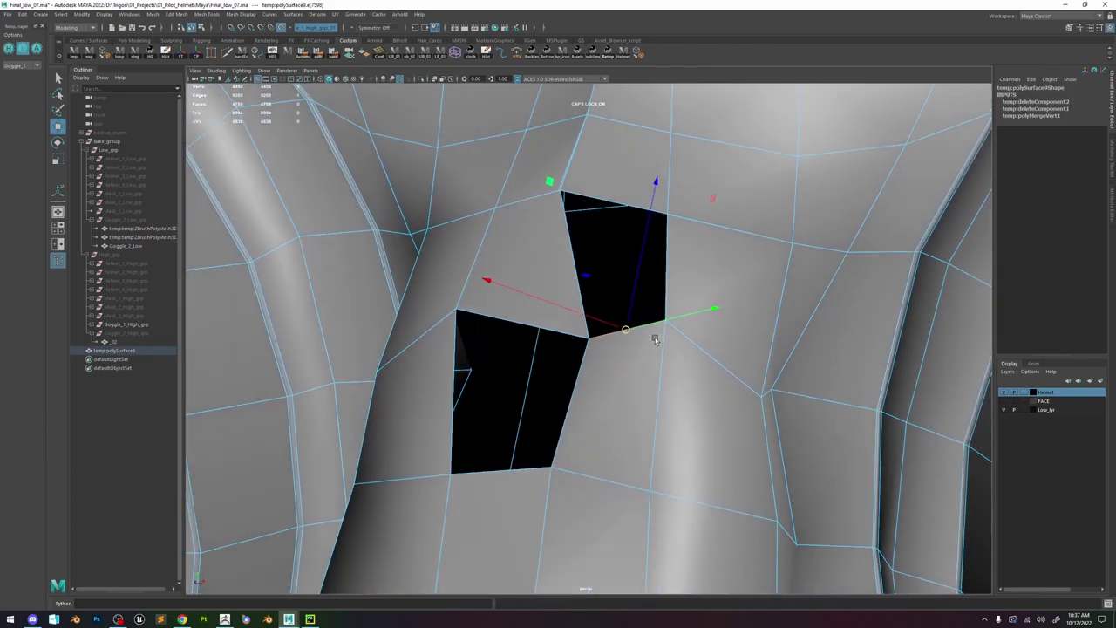
key(ctrl+z)
key(ctrl+z)
key(ctrl+z)
key(ctrl+z)
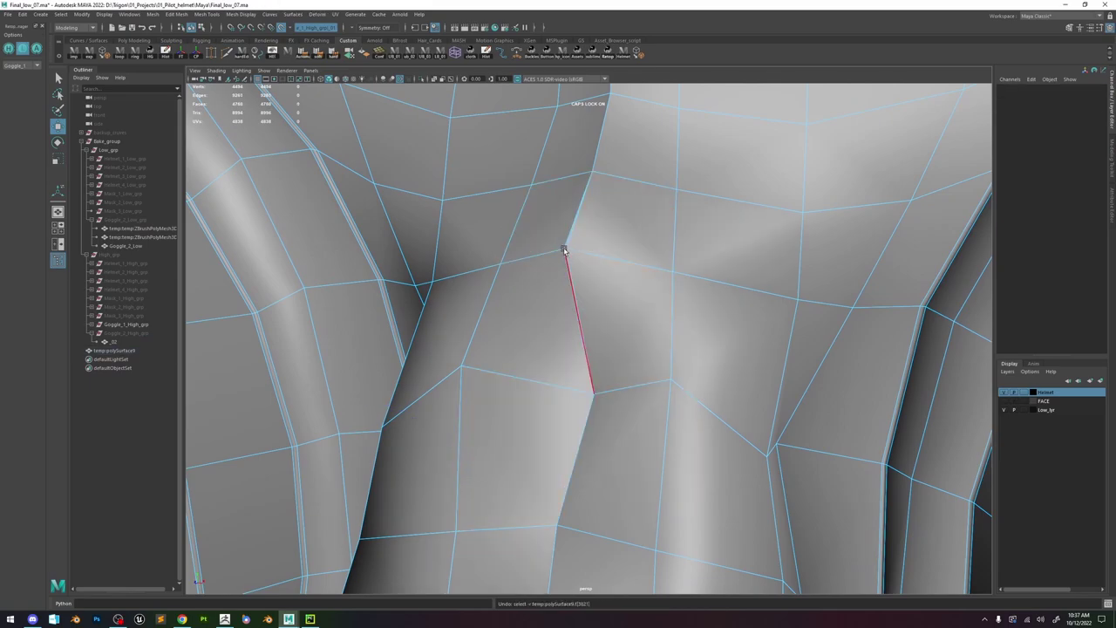
- Examine the nose bridge's centre line in smoothed display for edges and vertices that are still split
alt+middle_drag(574, 248, 651, 326)
scroll(785, 375, up, 5)
key(3)
scroll(767, 377, down, 4)
scroll(741, 367, down, 5)
alt+right_drag(739, 365, 532, 349)
alt+drag(532, 349, 619, 339)
alt+right_drag(620, 338, 747, 397)
alt+drag(746, 397, 616, 317)
key(ctrl+z)
key(ctrl+z)
key(ctrl+z)
key(ctrl+z)
key(ctrl+z)
alt+right_drag(615, 316, 730, 310)
alt+drag(730, 309, 626, 262)
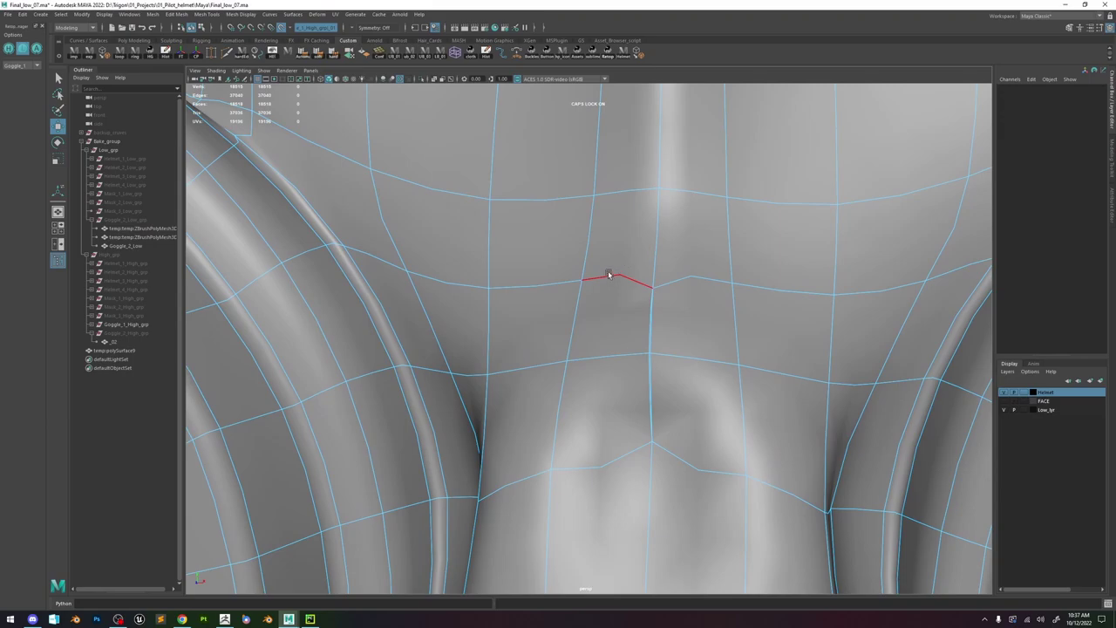
- Move a centre-line vertex slightly aside to expose the split, and merge it with its counterpart on the nose bridge
alt+right_drag(678, 361, 710, 366)
right_drag(668, 329, 630, 330)
click(690, 361)
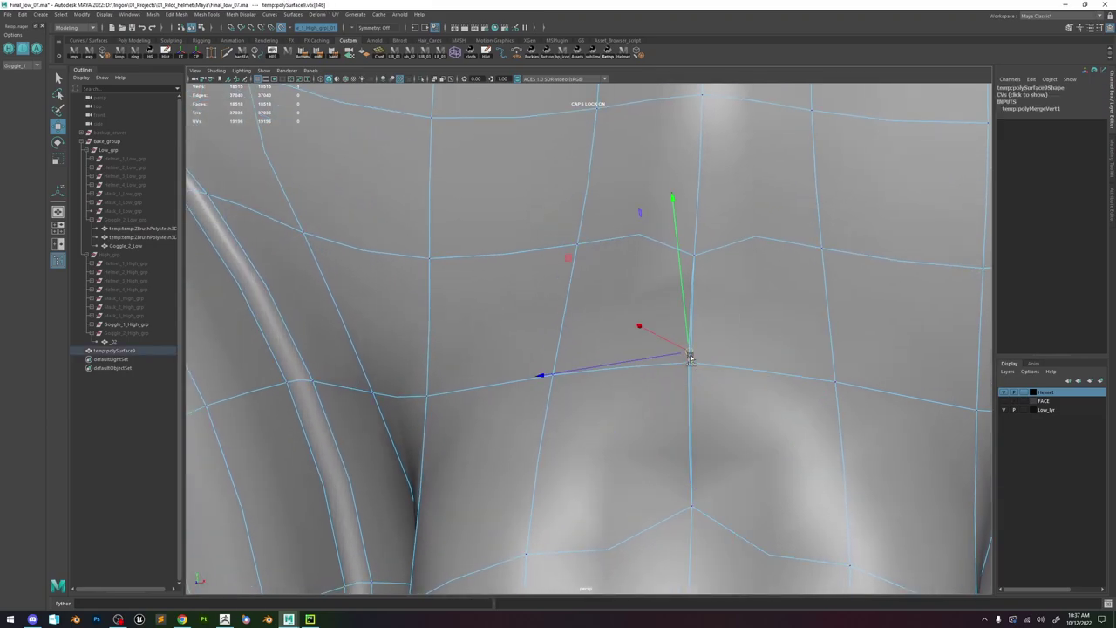
drag(690, 359, 676, 352)
shift+right_click(706, 357)
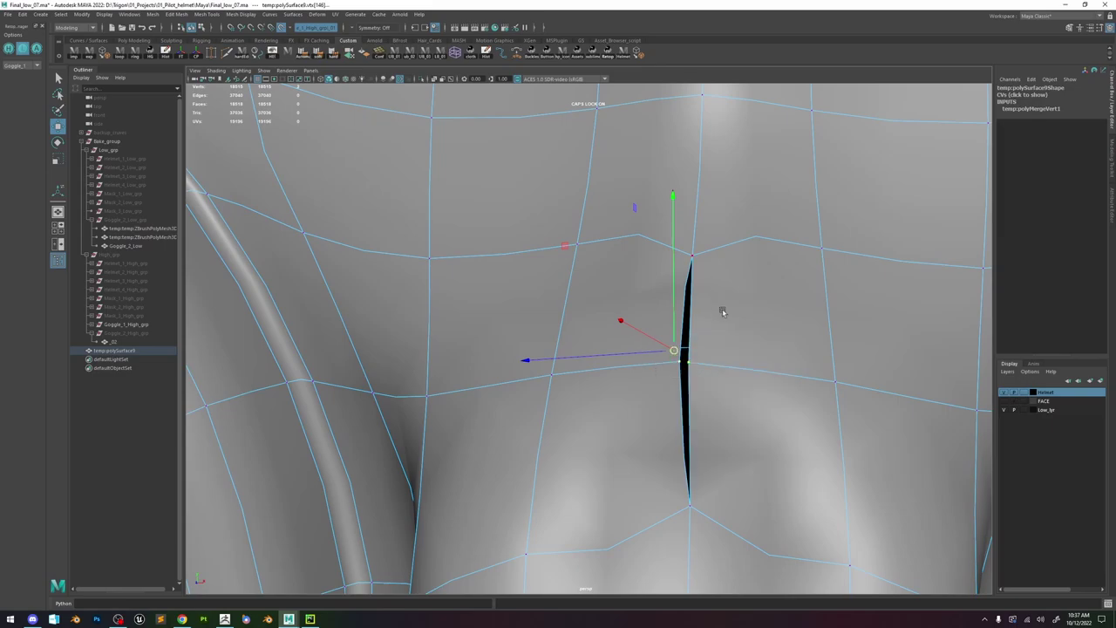
scroll(689, 288, down, 2)
shift+right_drag(682, 333, 654, 329)
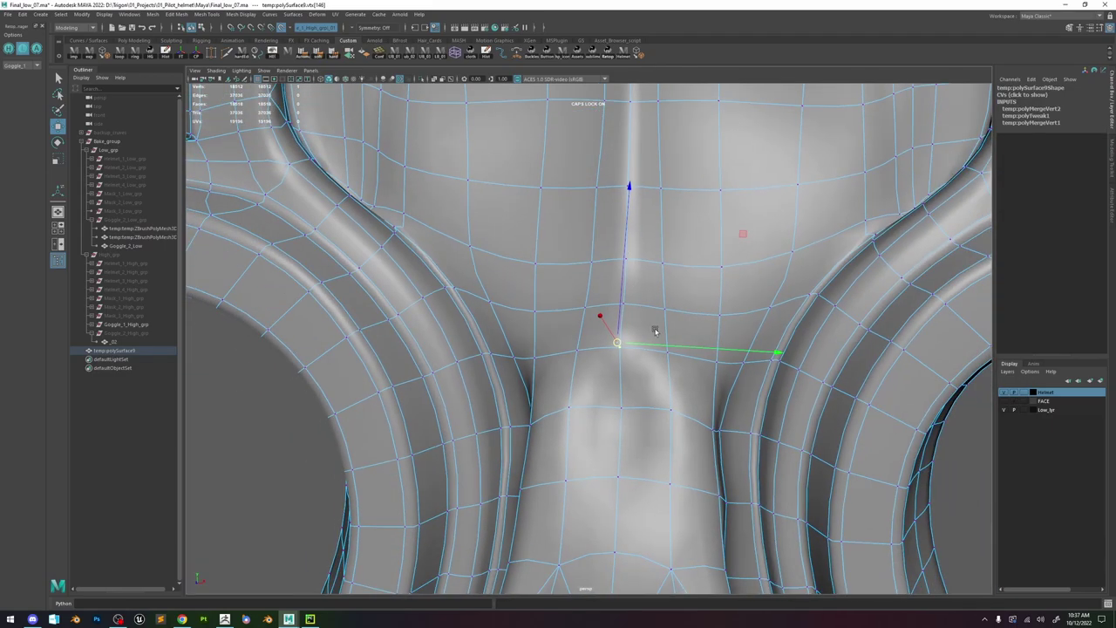
- Undo the merge of the centre vertices and return the nose bridge to component selection
alt+drag(654, 328, 673, 339)
alt+right_drag(673, 339, 695, 311)
key(ctrl+z)
scroll(611, 336, down, 5)
click(625, 206)
alt+drag(695, 311, 688, 340)
click(623, 336)
scroll(688, 340, up, 4)
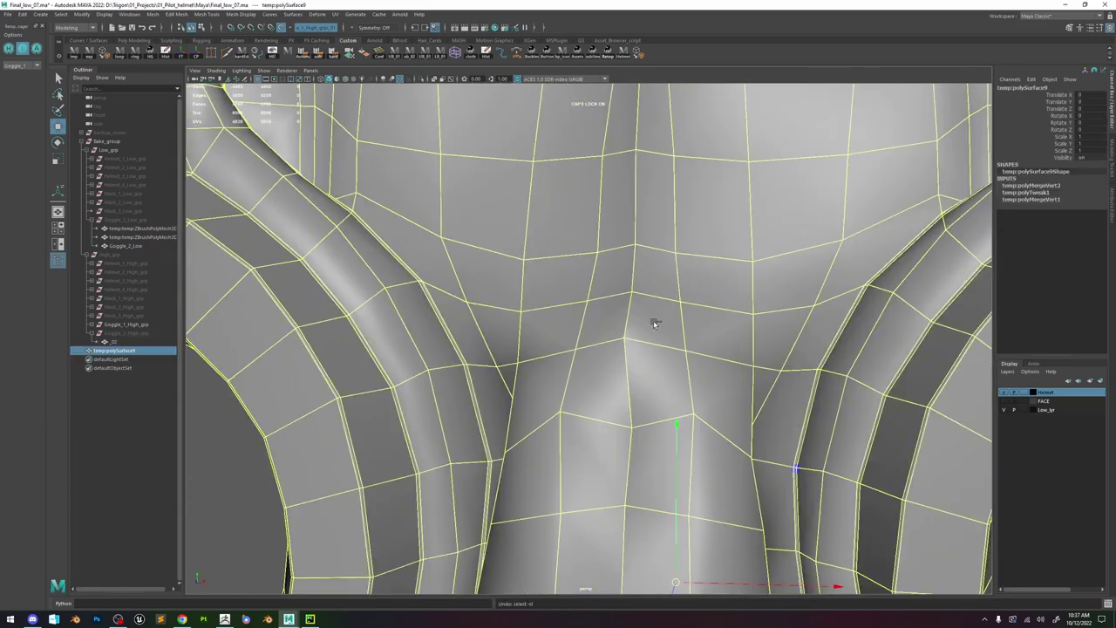
key(ctrl+z)
key(ctrl+z)
right_click(660, 301)
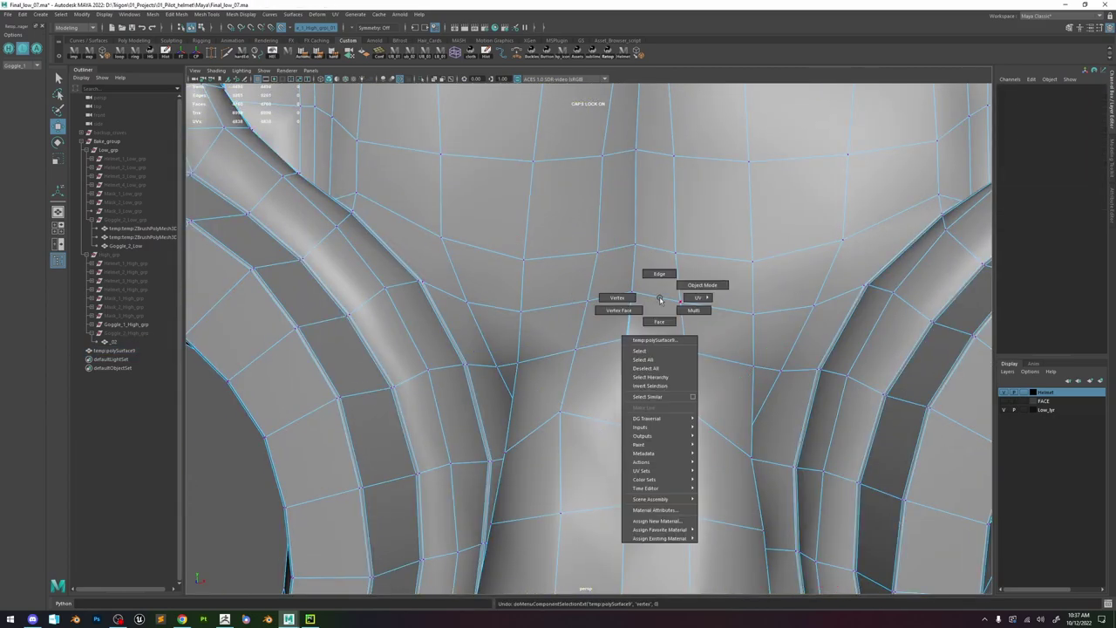
click(617, 325)
scroll(621, 301, down, 8)
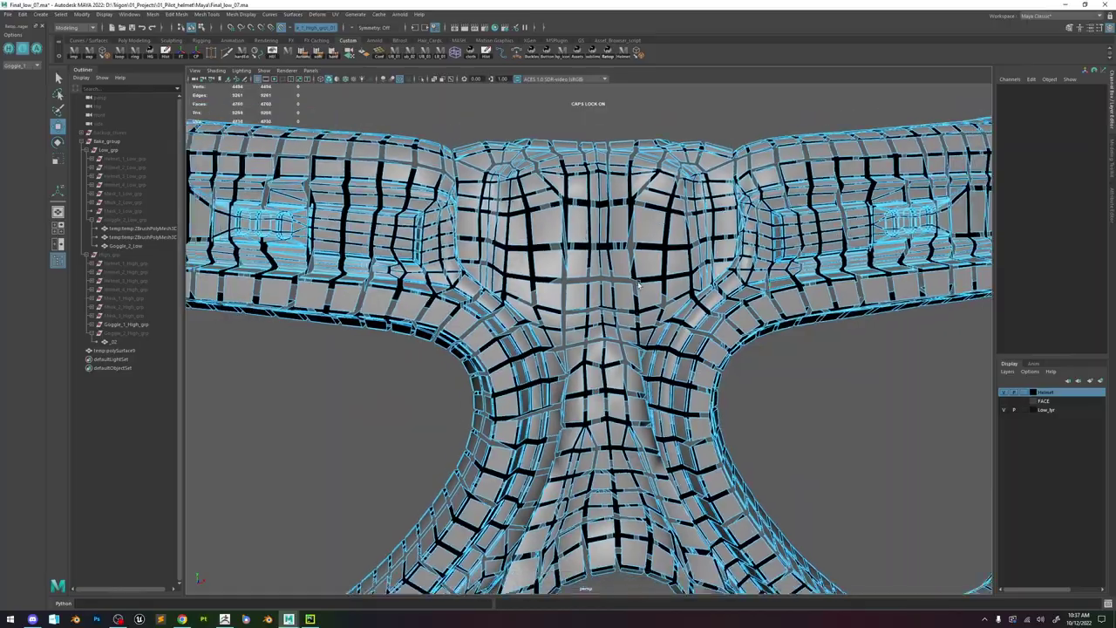
- Merge the two split vertices at the centre of the nose bridge in smoothed display
alt+drag(624, 280, 652, 290)
scroll(690, 388, up, 4)
key(3)
right_drag(650, 297, 627, 304)
click(670, 347)
scroll(679, 357, up, 5)
shift+right_drag(711, 360, 742, 324)
scroll(554, 209, down, 5)
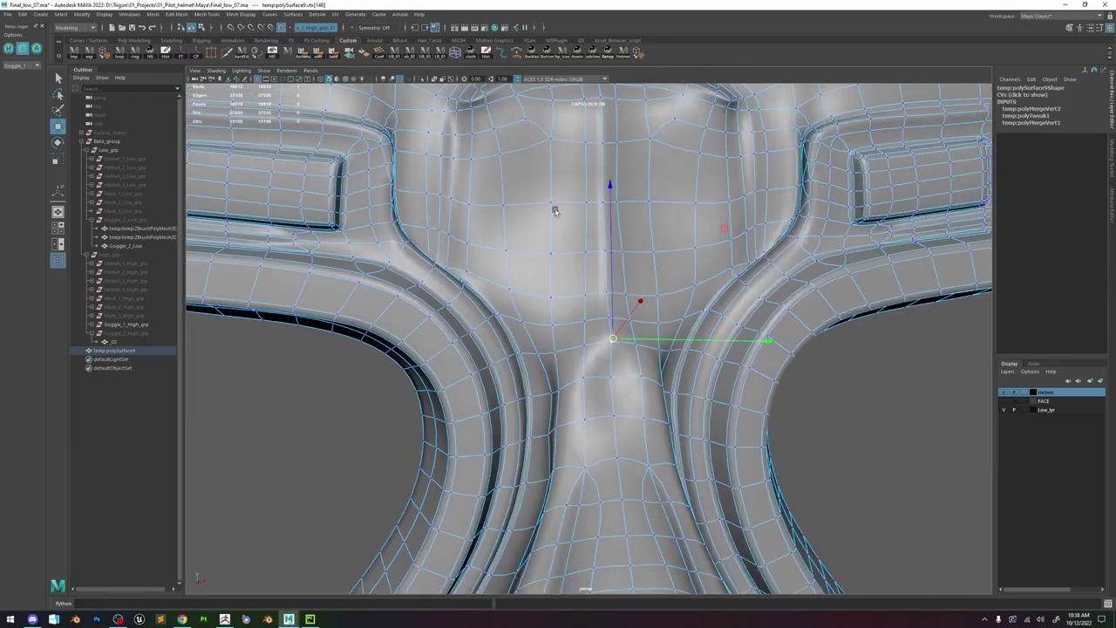
- Return the goggles to object mode without smoothing and examine the lower nose bridge from several angles
scroll(554, 209, down, 3)
right_drag(587, 263, 694, 187)
alt+drag(695, 187, 656, 262)
key(1)
scroll(680, 324, down, 5)
alt+drag(680, 323, 630, 308)
alt+middle_drag(630, 307, 621, 252)
alt+right_drag(620, 253, 709, 322)
mouse_move(710, 322)
alt+mouse_down()
mouse_move(630, 318)
mouse_move(706, 315)
alt+mouse_up()
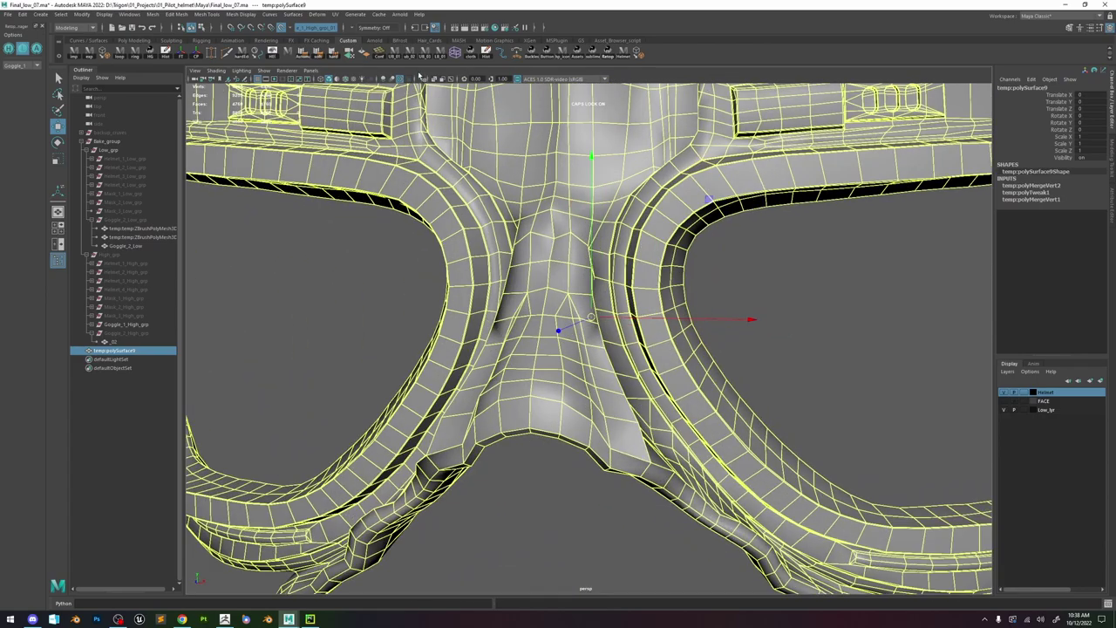
- Examine the whole goggle frame in vertex-face display and in object mode
scroll(537, 193, down, 5)
right_drag(553, 226, 601, 226)
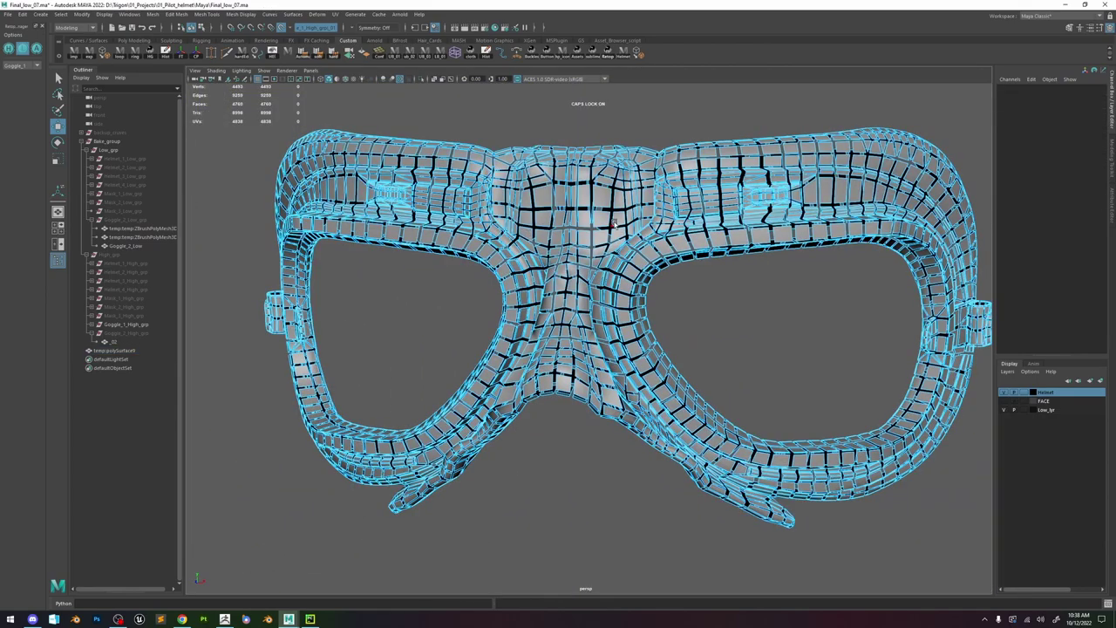
alt+middle_drag(707, 216, 693, 291)
alt+drag(693, 290, 635, 309)
scroll(588, 282, down, 4)
alt+right_drag(635, 309, 814, 417)
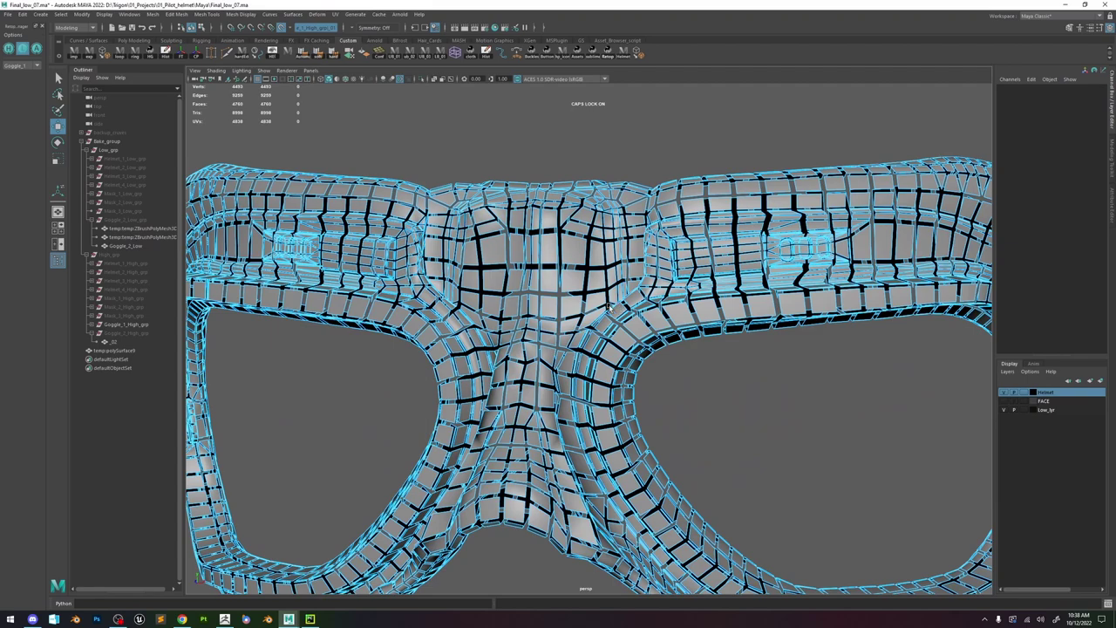
click(586, 266)
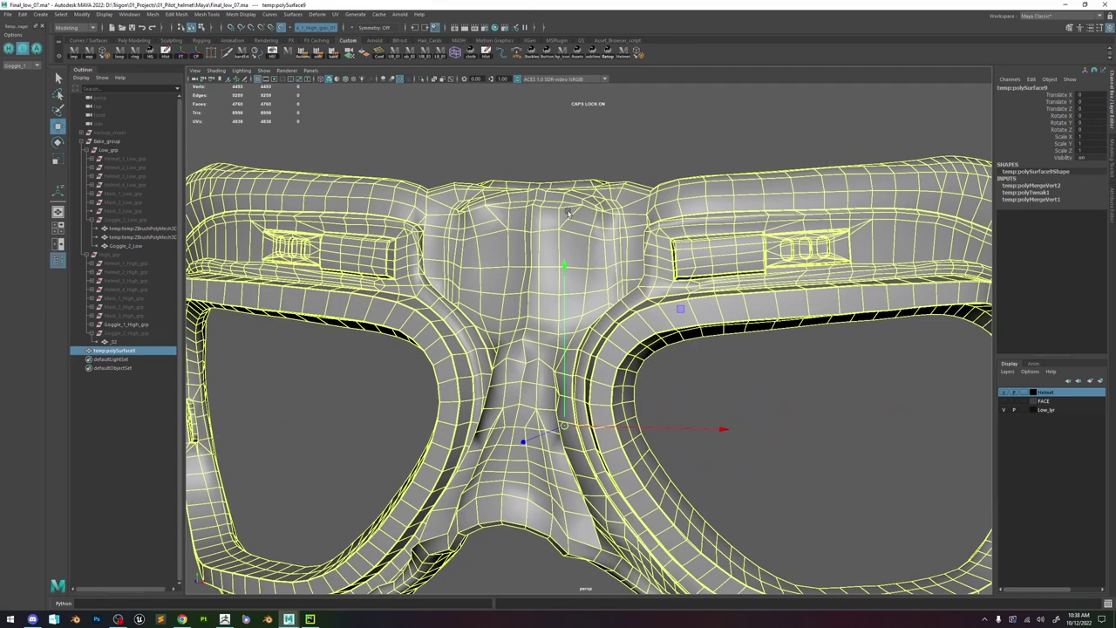
alt+drag(540, 209, 569, 210)
right_drag(616, 291, 576, 265)
right_drag(586, 227, 595, 222)
mouse_move(571, 197)
alt+mouse_down()
mouse_move(617, 191)
mouse_move(581, 193)
alt+mouse_up()
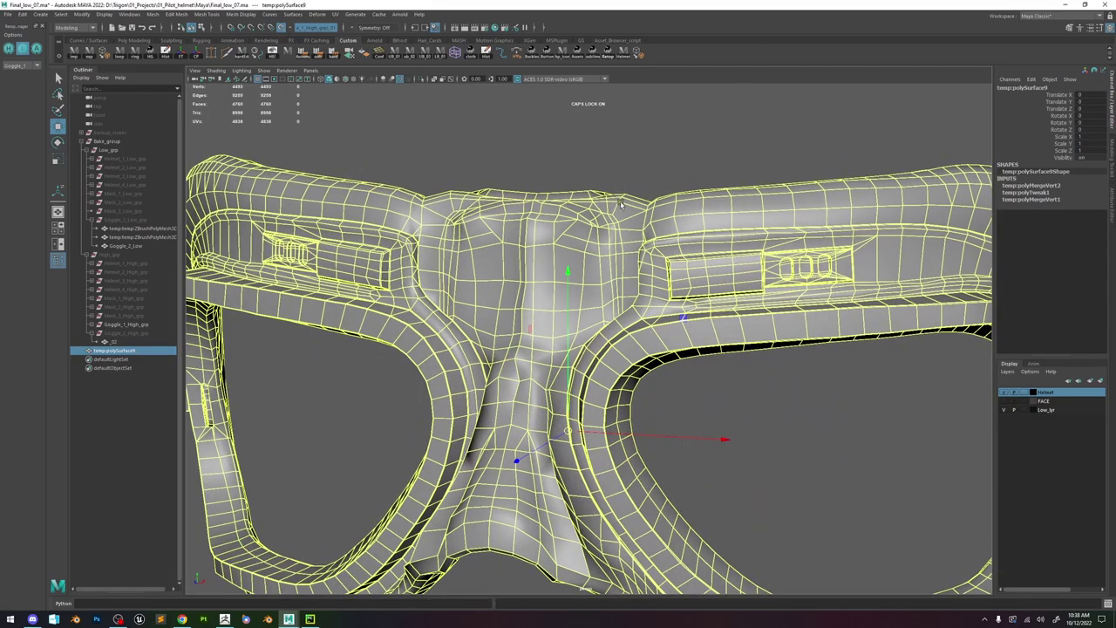
- Show the high-poly goggles together with the low-poly mesh and start the Quad Draw tool
click(37, 48)
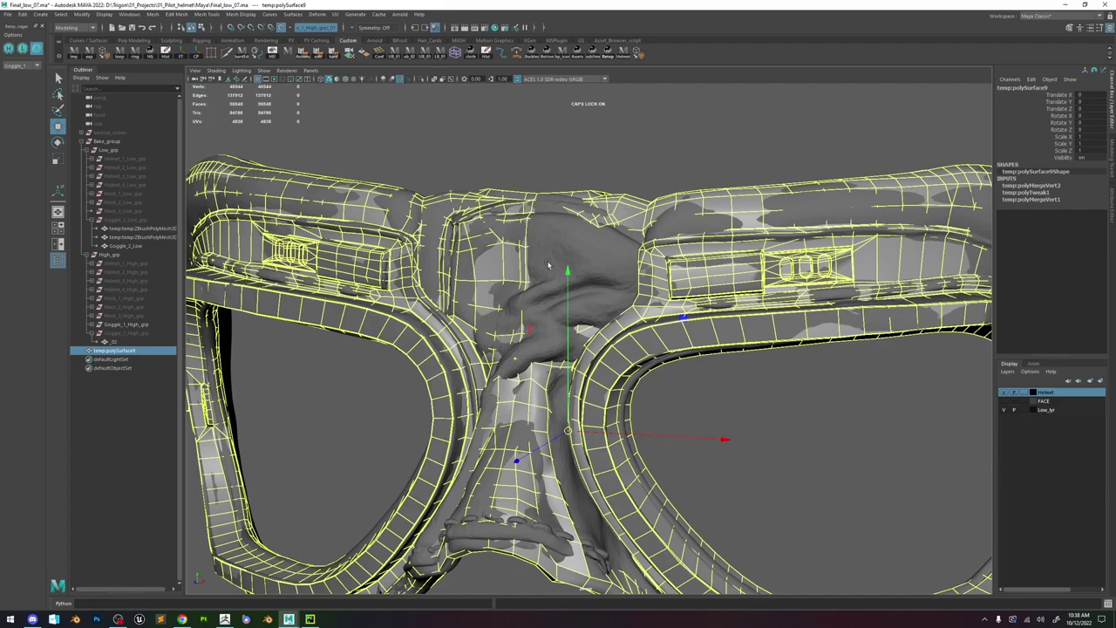
scroll(660, 185, down, 2)
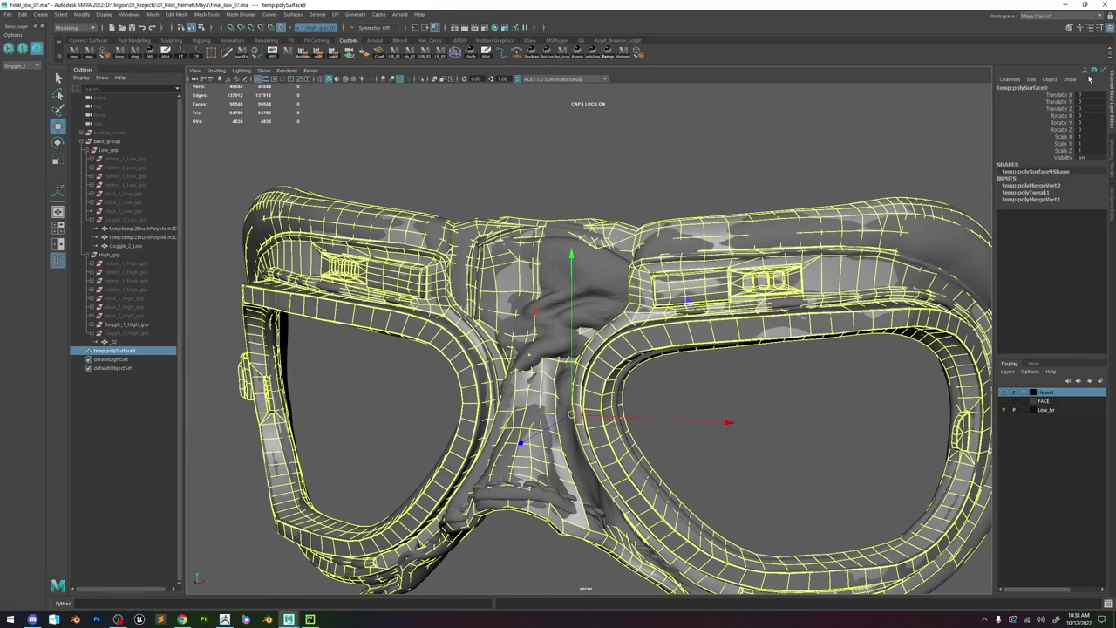
click(1103, 28)
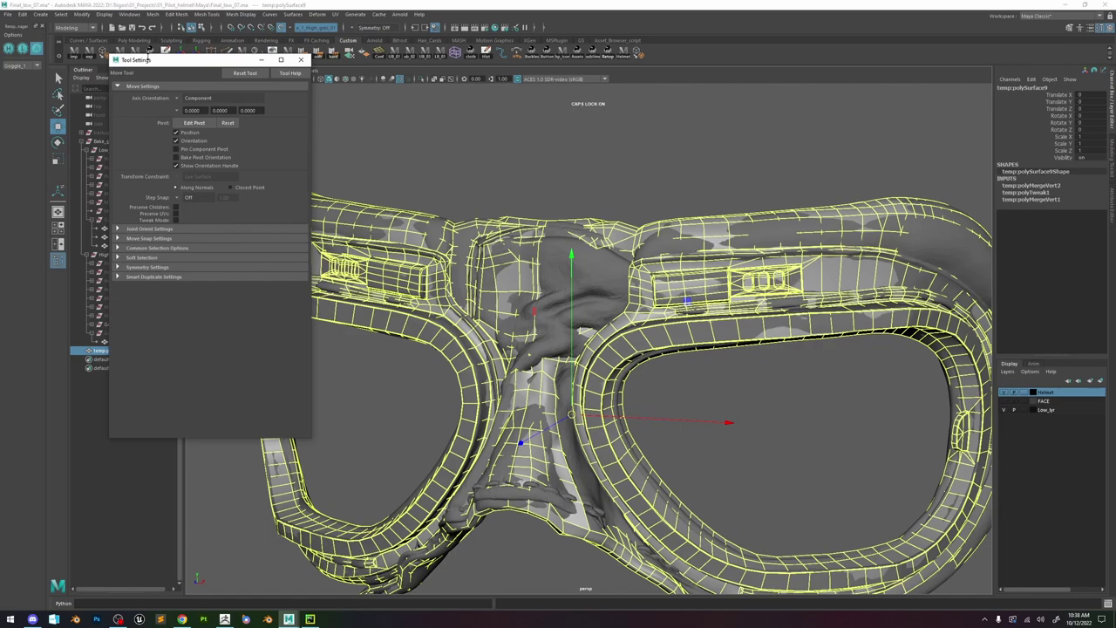
click(301, 61)
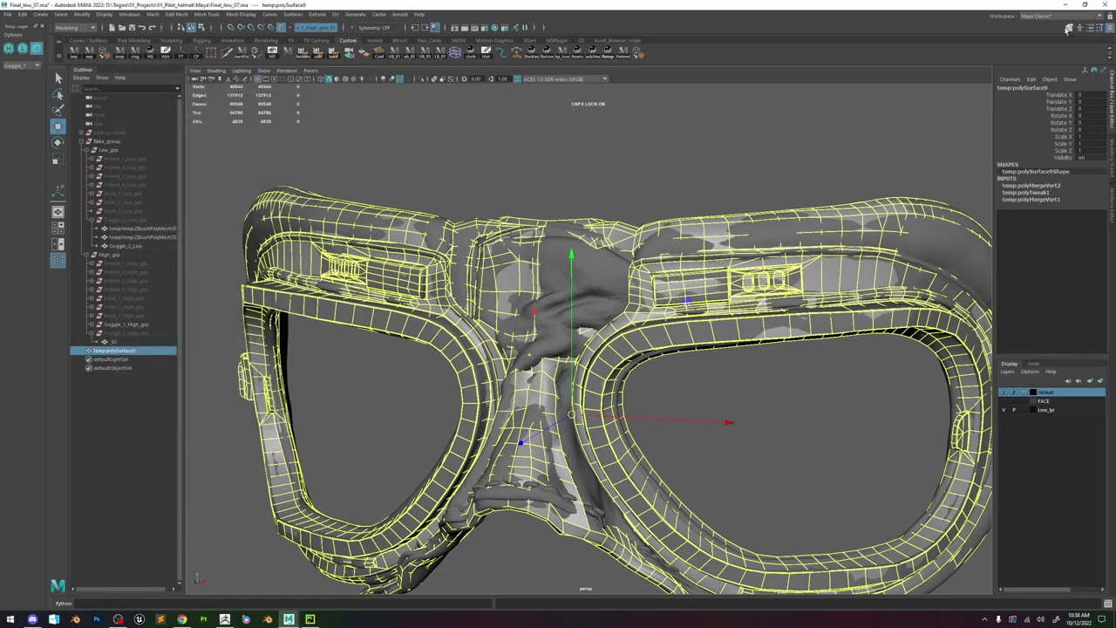
click(1068, 28)
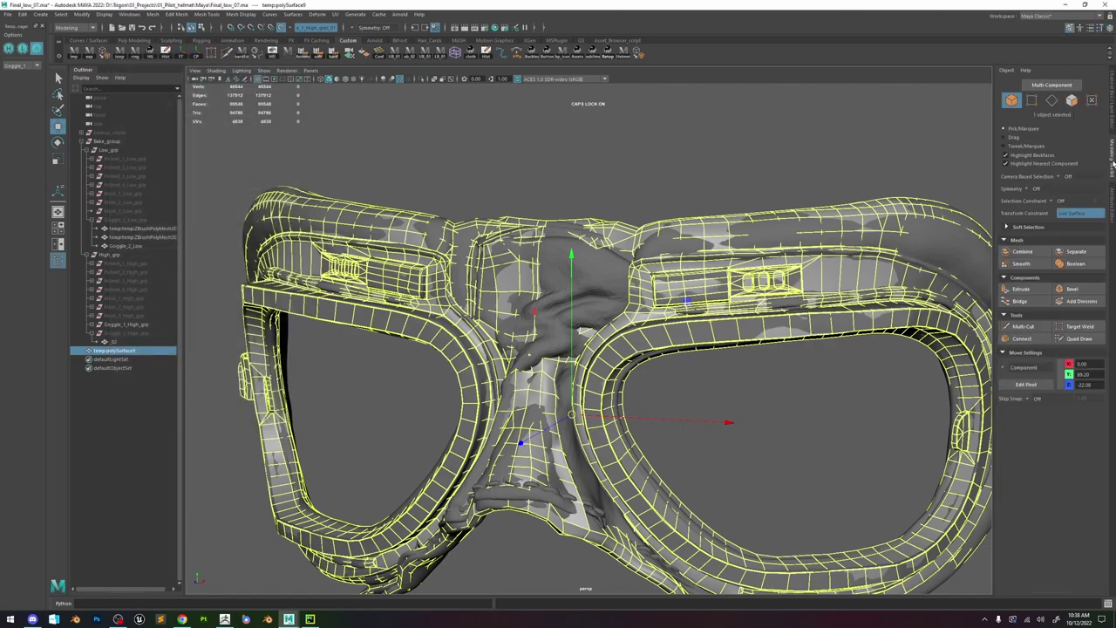
alt+right_drag(989, 399, 1061, 395)
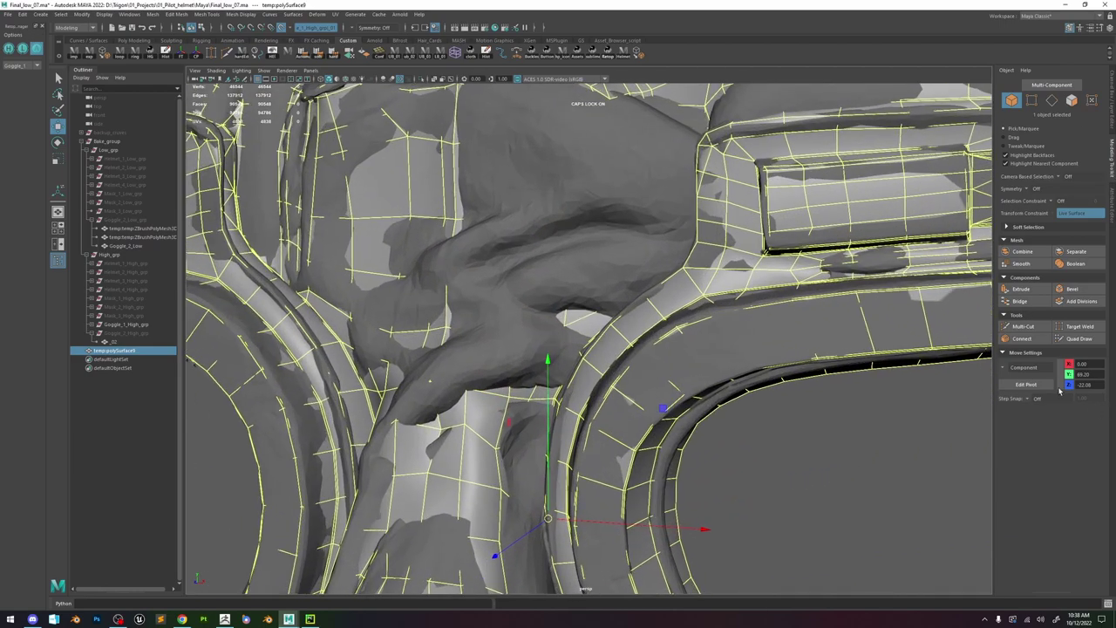
click(1089, 344)
- Examine how the low-poly nose piece fits the high-poly sculpt, and leave Quad Draw for object mode
alt+right_drag(511, 185, 453, 200)
alt+middle_drag(462, 209, 466, 280)
alt+drag(471, 288, 590, 296)
alt+drag(715, 331, 607, 317)
alt+middle_drag(614, 558, 632, 353)
mouse_move(630, 352)
alt+mouse_down()
mouse_move(655, 399)
mouse_move(728, 409)
mouse_move(684, 408)
alt+mouse_up()
key(w)
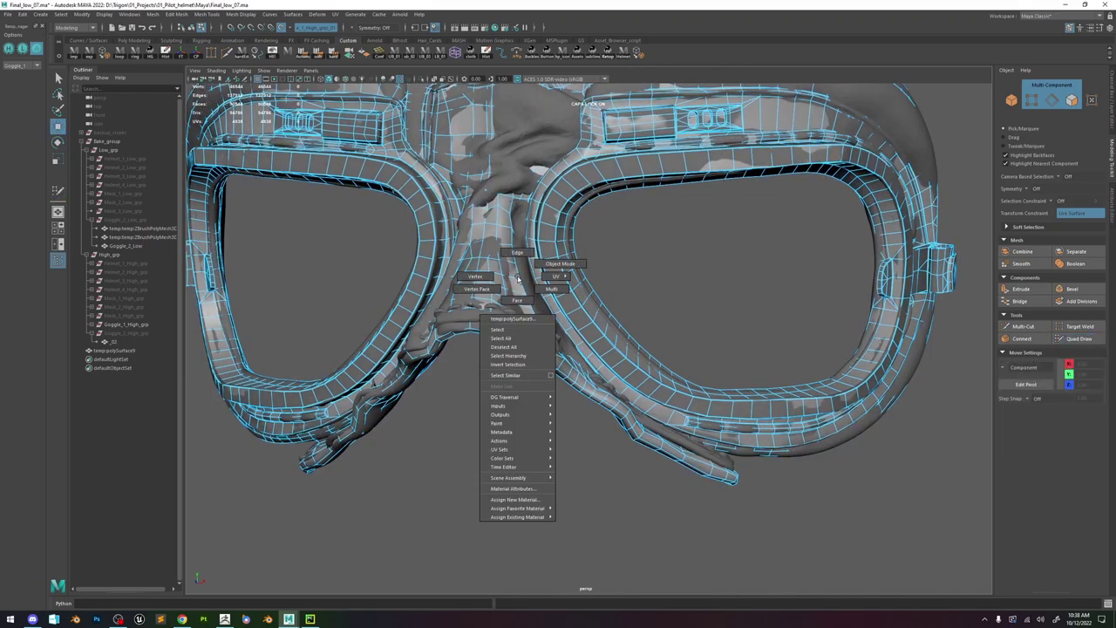
key(F8)
alt+drag(677, 266, 475, 144)
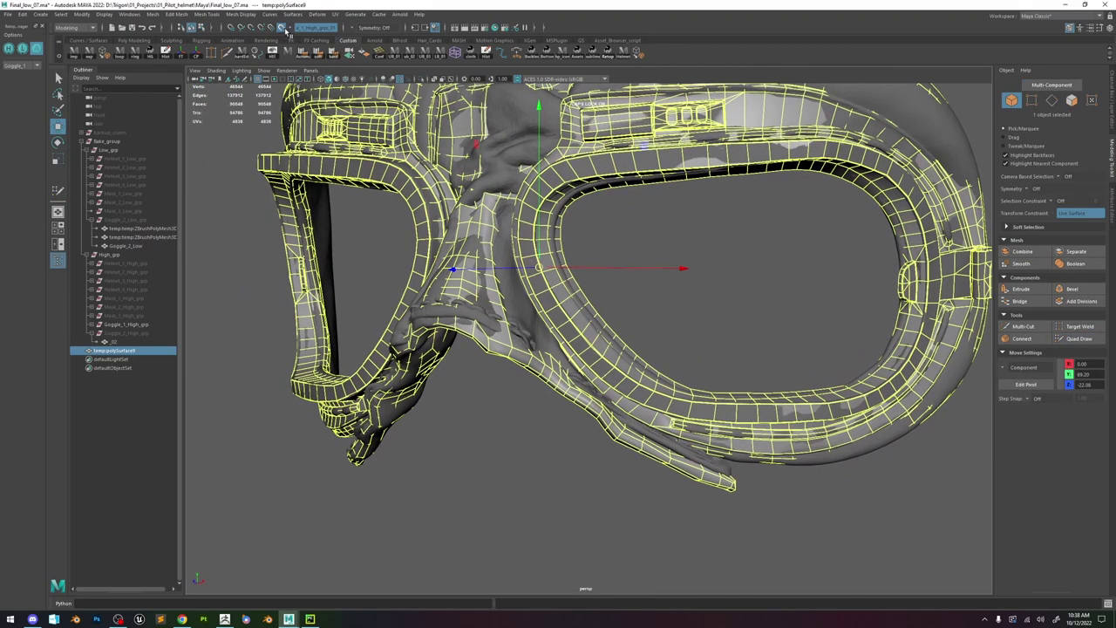
- Turn off the live surface and try moving an edge on the nose flap's lower rim with soft selection
click(283, 28)
click(511, 356)
key(f)
scroll(548, 354, down, 5)
alt+drag(548, 354, 655, 364)
key(w)
key(b)
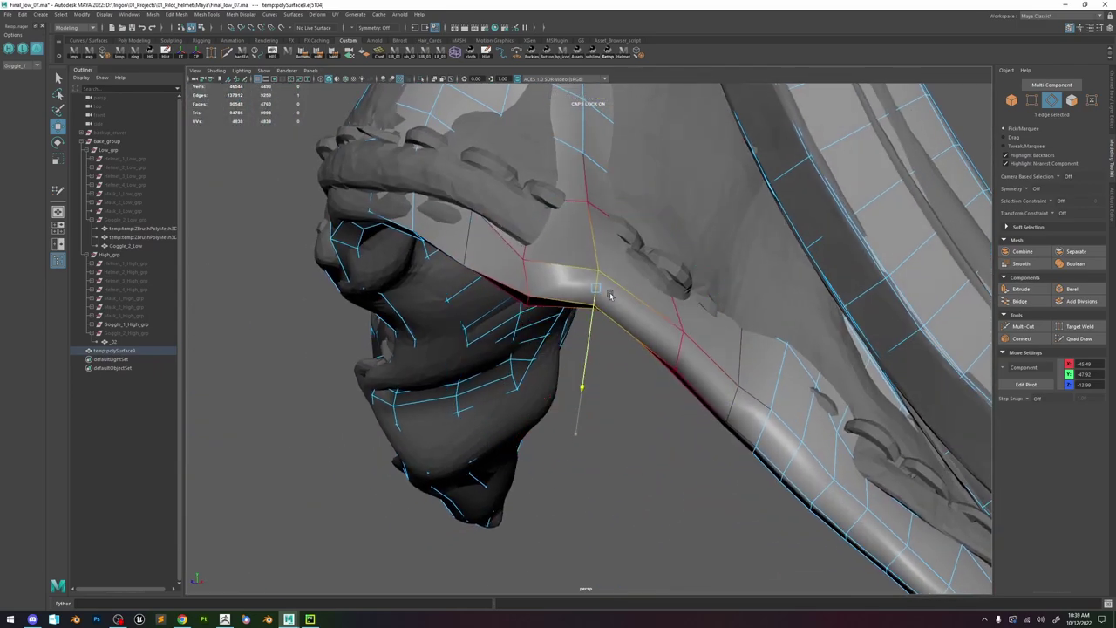
- Undo the rim edge move, reselect the edge on the nose flap's lower rim, and turn off the live surface
key(ctrl+z)
click(338, 26)
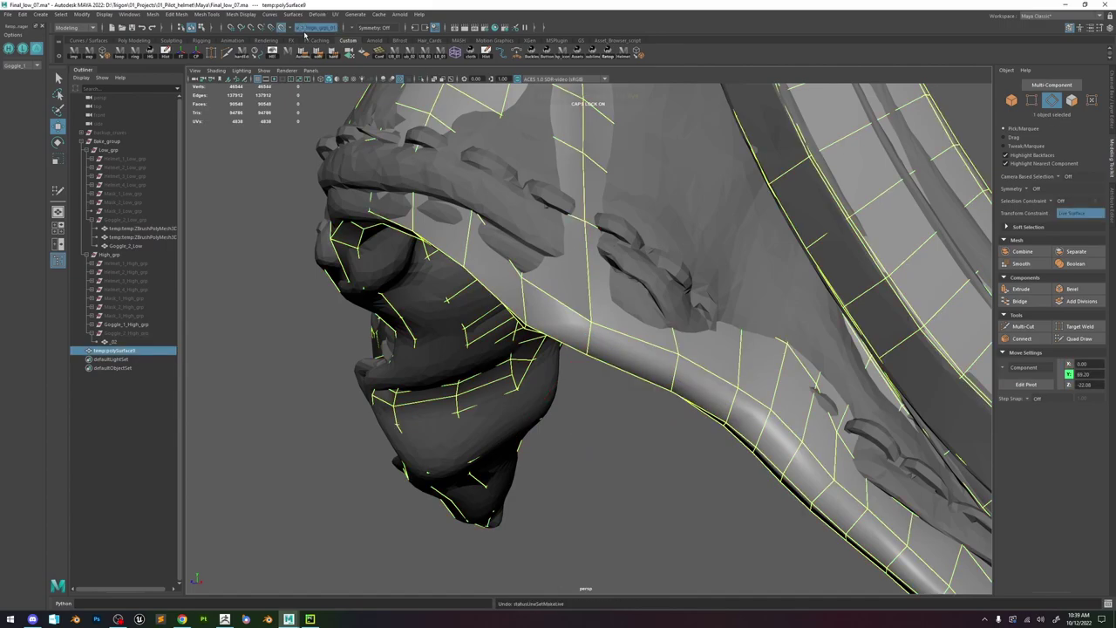
click(589, 349)
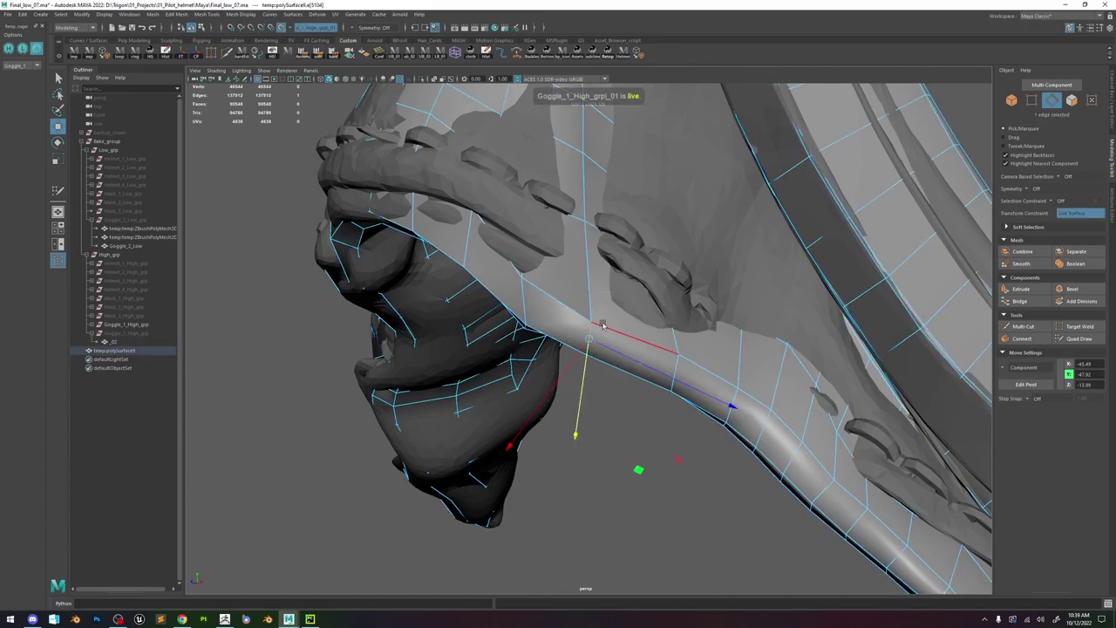
alt+drag(635, 337, 538, 217)
click(281, 27)
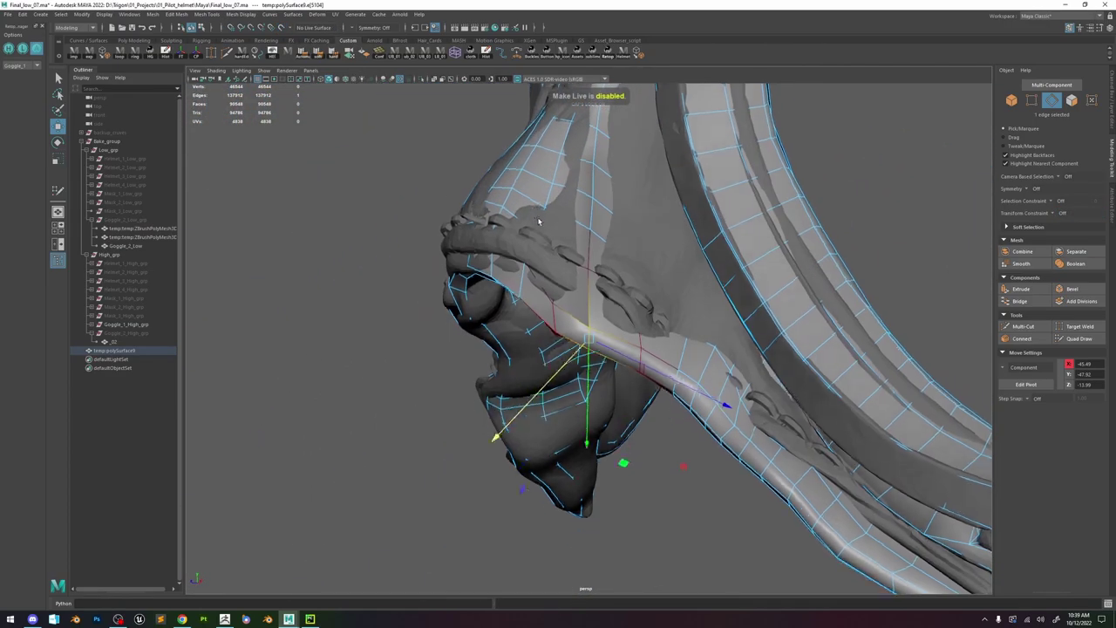
- Try moving the nose flap's rim edge with an adjusted soft selection radius, and undo it
key(b)
drag(584, 321, 559, 316)
key(ctrl+z)
key(ctrl+z)
key(ctrl+z)
- Move the misaligned vertices on the nose flap's lower rim toward the high-poly surface
click(540, 336)
click(677, 396)
alt+drag(679, 397, 742, 369)
drag(747, 295, 673, 385)
alt+drag(731, 351, 656, 413)
alt+drag(663, 410, 675, 376)
alt+middle_drag(717, 451, 621, 394)
- Adjust the soft selection radius and fit further rim vertices toward the flap's pointed end to the high-poly surface
click(663, 416)
key(b)
mouse_move(663, 416)
mouse_down()
mouse_move(652, 436)
mouse_move(645, 428)
mouse_move(680, 393)
mouse_move(676, 404)
mouse_up()
alt+drag(676, 404, 694, 392)
click(624, 374)
alt+drag(651, 349, 639, 359)
drag(643, 362, 815, 480)
- Try moving the flap's tip vertex with soft selection, and undo the move
click(823, 494)
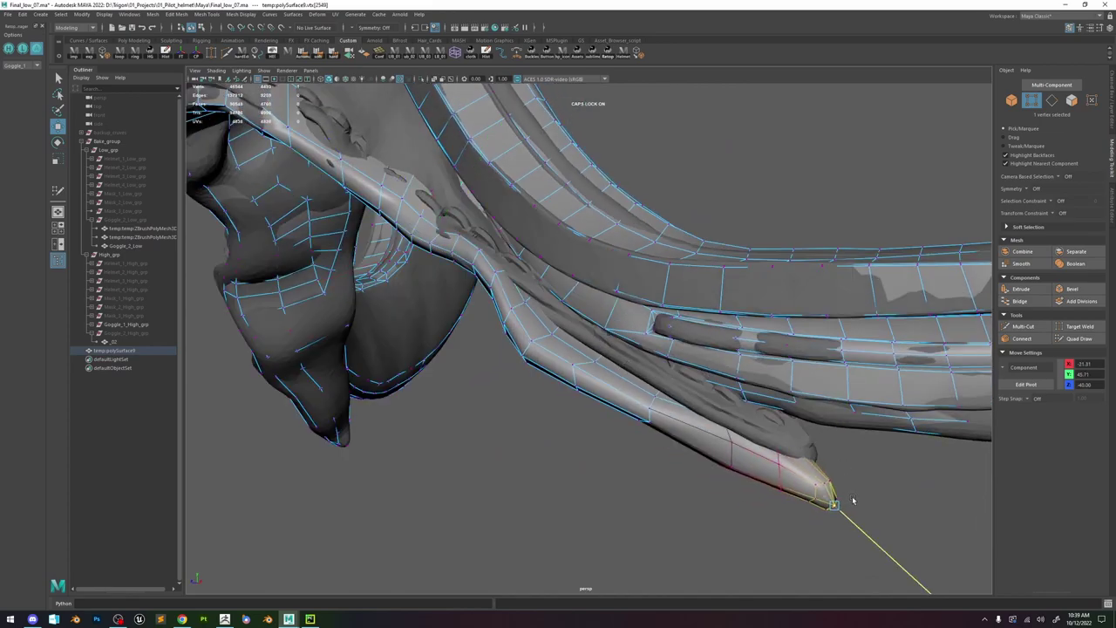
drag(874, 477, 844, 477)
click(847, 477)
key(ctrl+z)
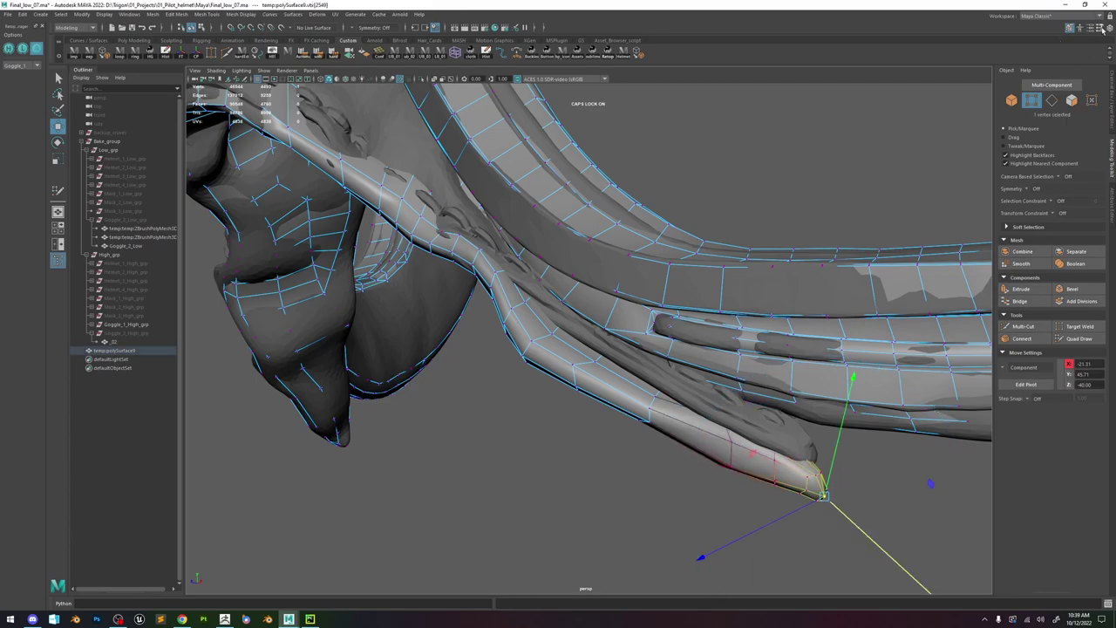
- Try the Volume falloff mode in the Move tool's soft selection on the flap's tip vertex, and return to Surface
click(1101, 28)
click(136, 257)
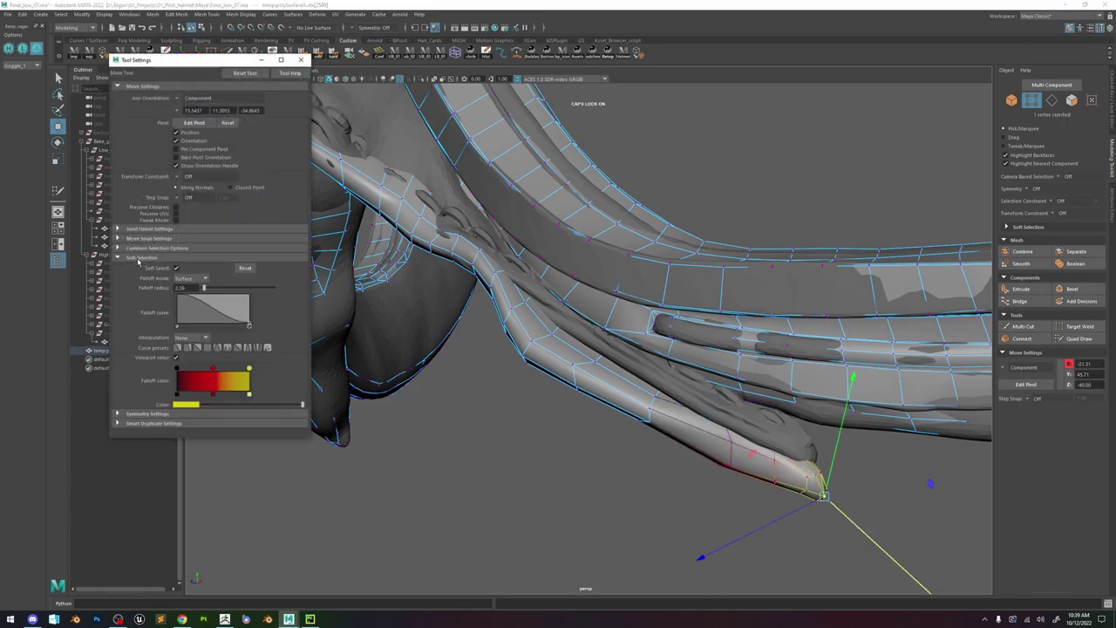
click(203, 278)
click(193, 283)
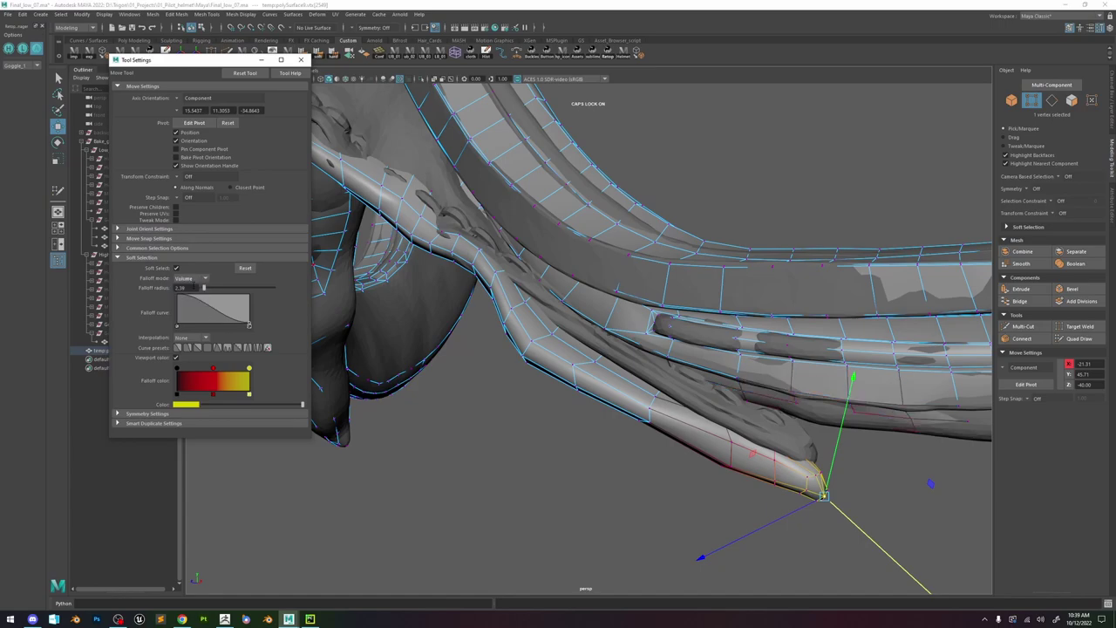
mouse_move(823, 495)
mouse_down()
mouse_move(811, 519)
mouse_move(829, 450)
mouse_move(822, 519)
mouse_move(825, 498)
mouse_up()
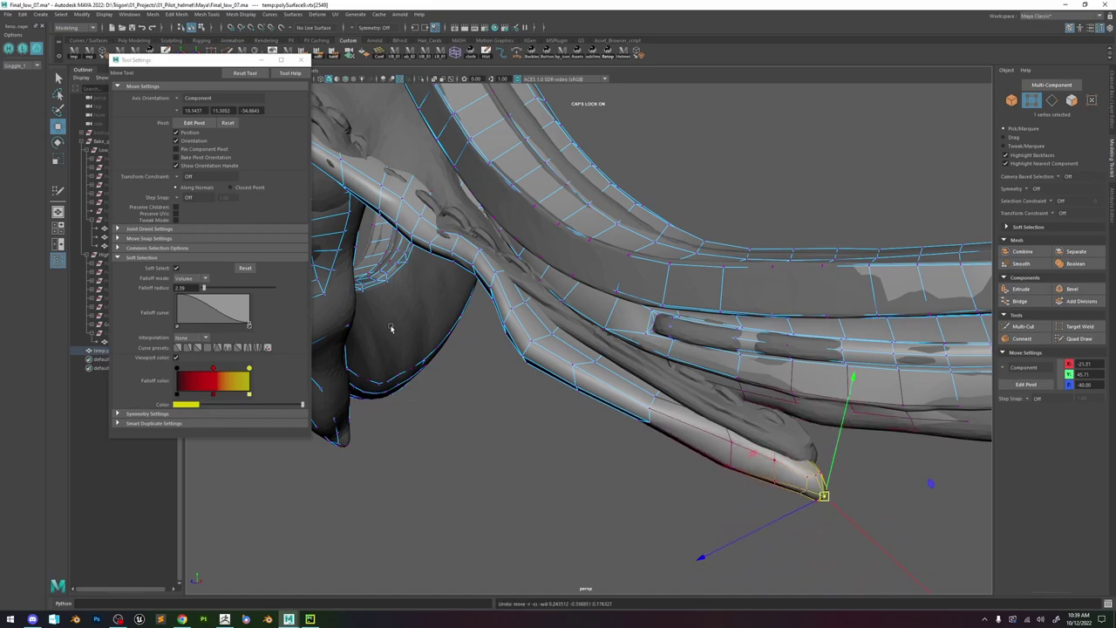
click(196, 277)
click(203, 297)
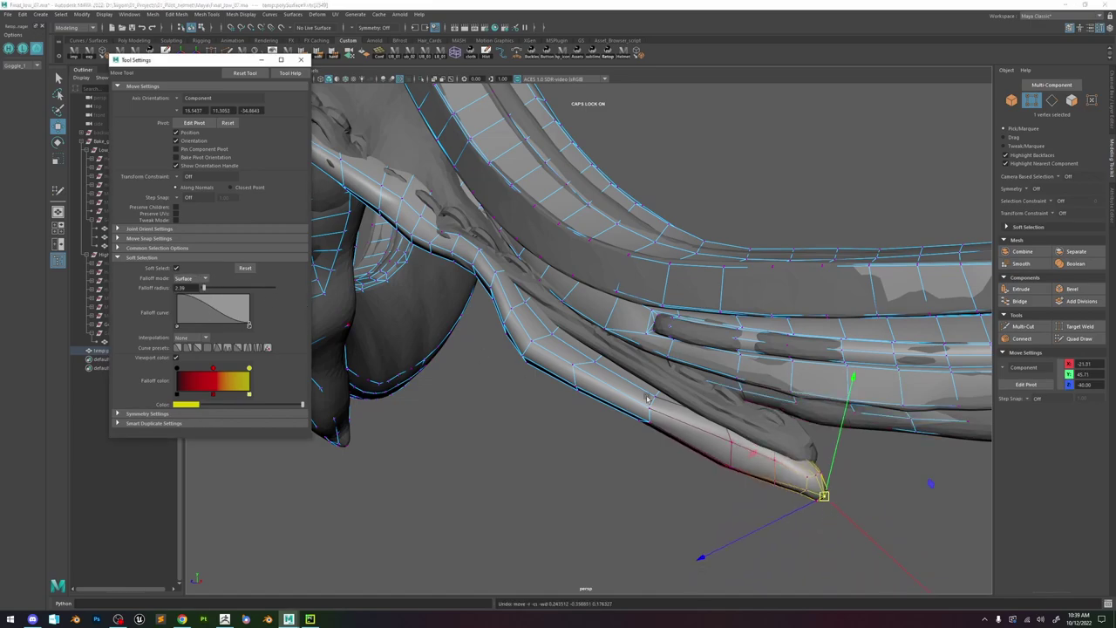
- Enlarge the soft selection falloff radius around the flap's tip vertex
drag(825, 500, 868, 477)
scroll(824, 462, up, 1)
key(b)
alt+middle_drag(885, 473, 809, 445)
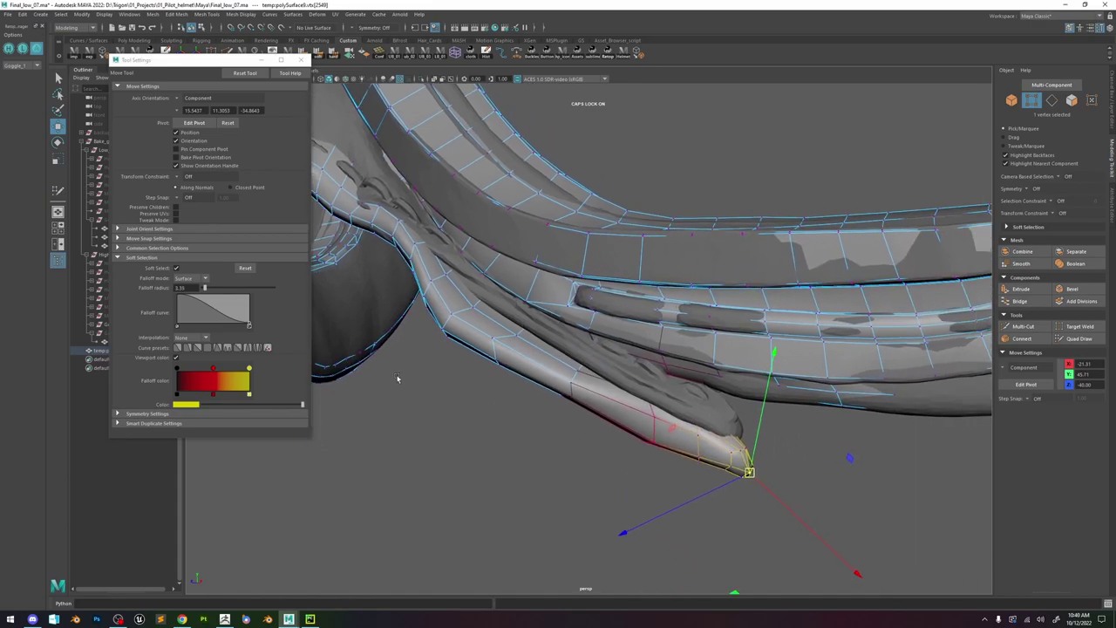
alt+right_drag(751, 436, 855, 484)
alt+middle_drag(855, 484, 725, 428)
key(b)
drag(780, 503, 763, 523)
- Try a reshaped soft selection falloff curve on the flap's tip vertex, and undo the test move
mouse_move(248, 329)
mouse_down()
mouse_move(231, 309)
mouse_move(231, 326)
mouse_up()
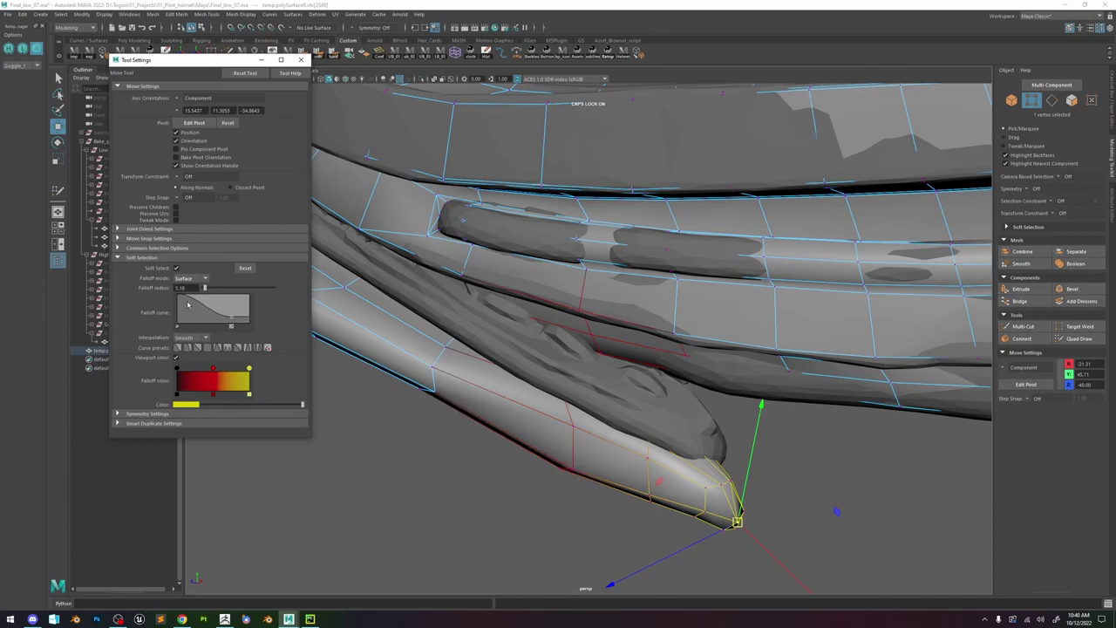
click(183, 321)
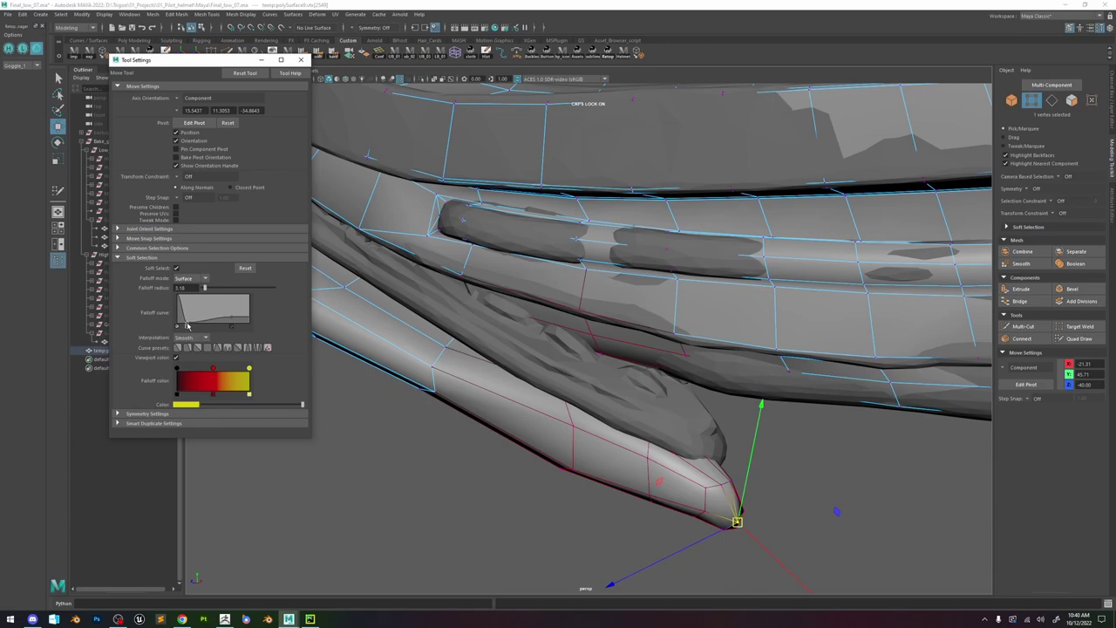
drag(188, 307, 236, 311)
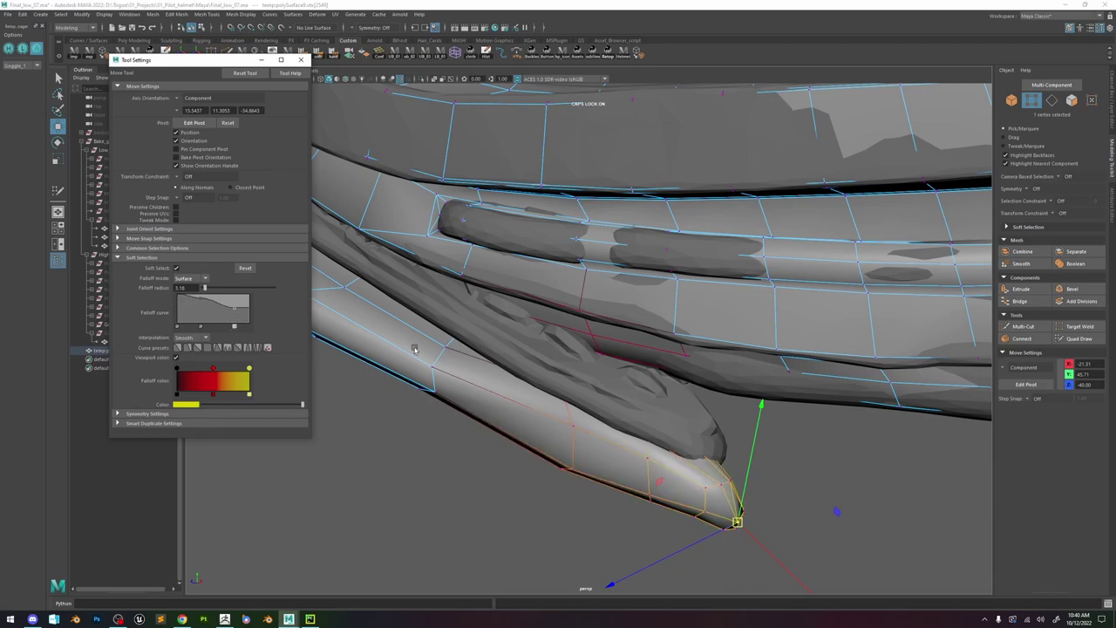
key(b)
drag(731, 450, 685, 457)
mouse_move(738, 521)
mouse_down()
mouse_move(744, 467)
mouse_move(739, 511)
mouse_up()
key(ctrl+z)
- Reset the soft selection settings, set the falloff mode to Surface, and close the tool settings
click(244, 268)
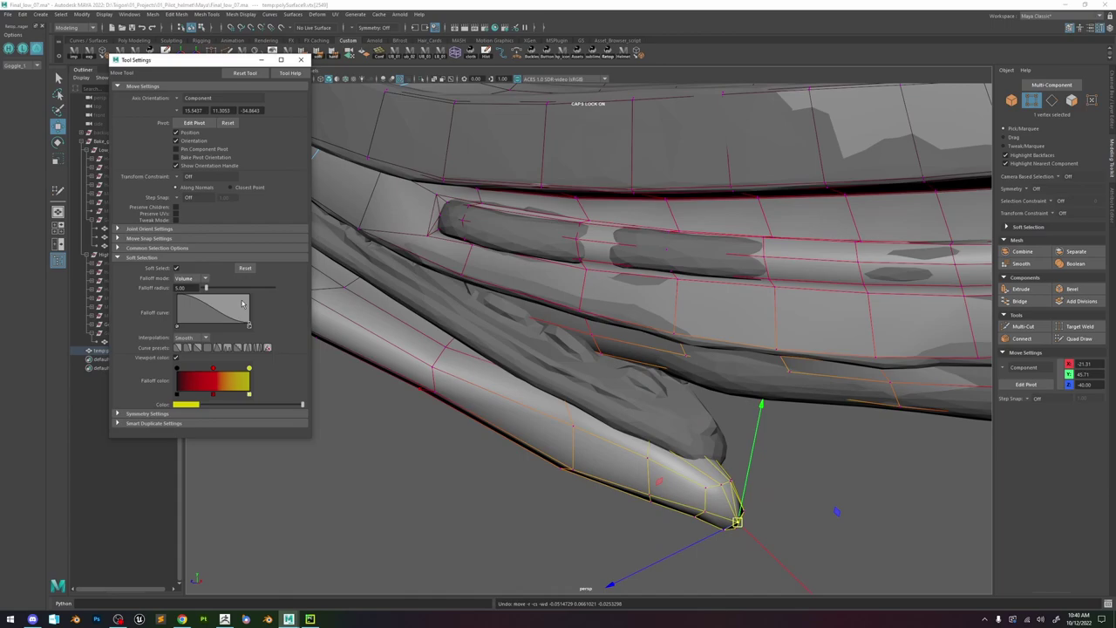
click(195, 278)
click(193, 297)
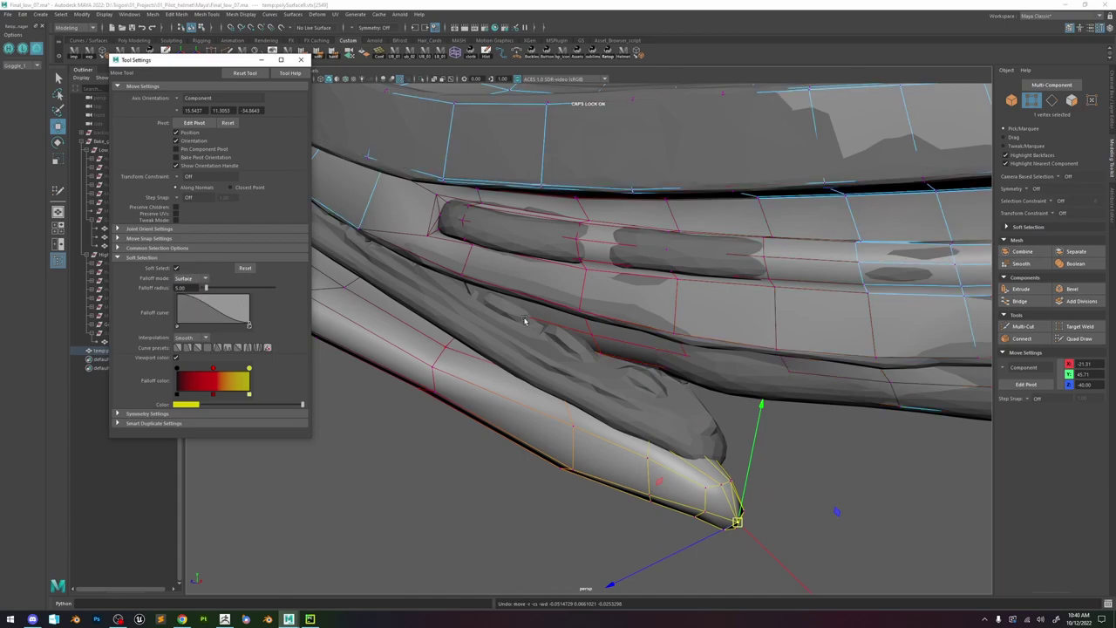
click(300, 61)
click(739, 494)
key(ctrl+z)
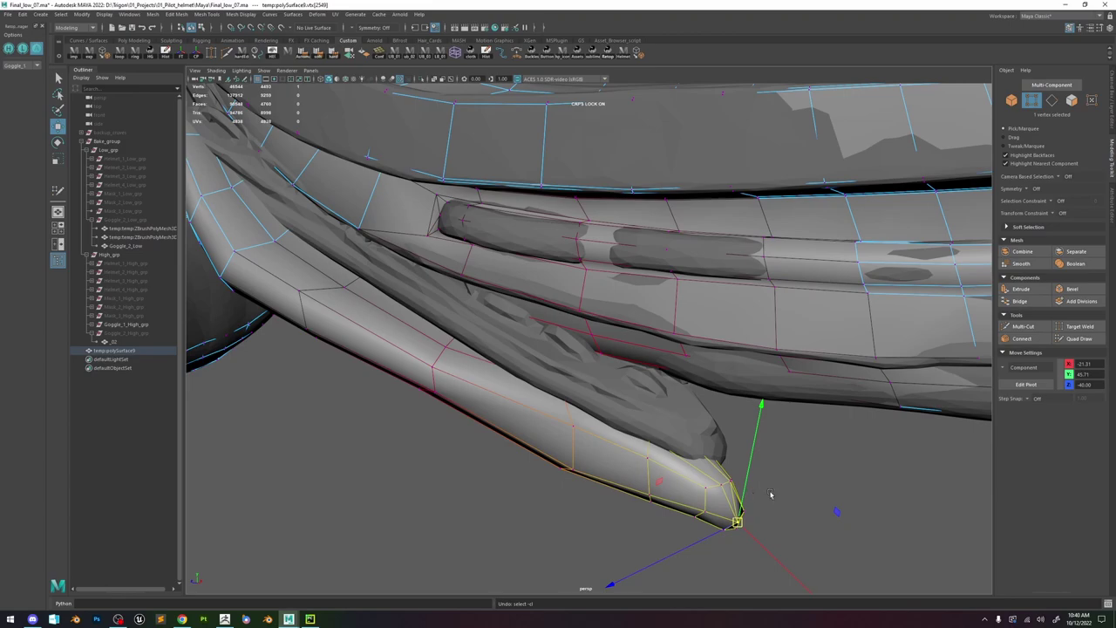
- Reduce the soft selection radius and move the underside and end vertices of the flap's tip onto the high-poly shape
key(b)
drag(771, 495, 526, 468)
alt+drag(669, 478, 695, 439)
click(688, 474)
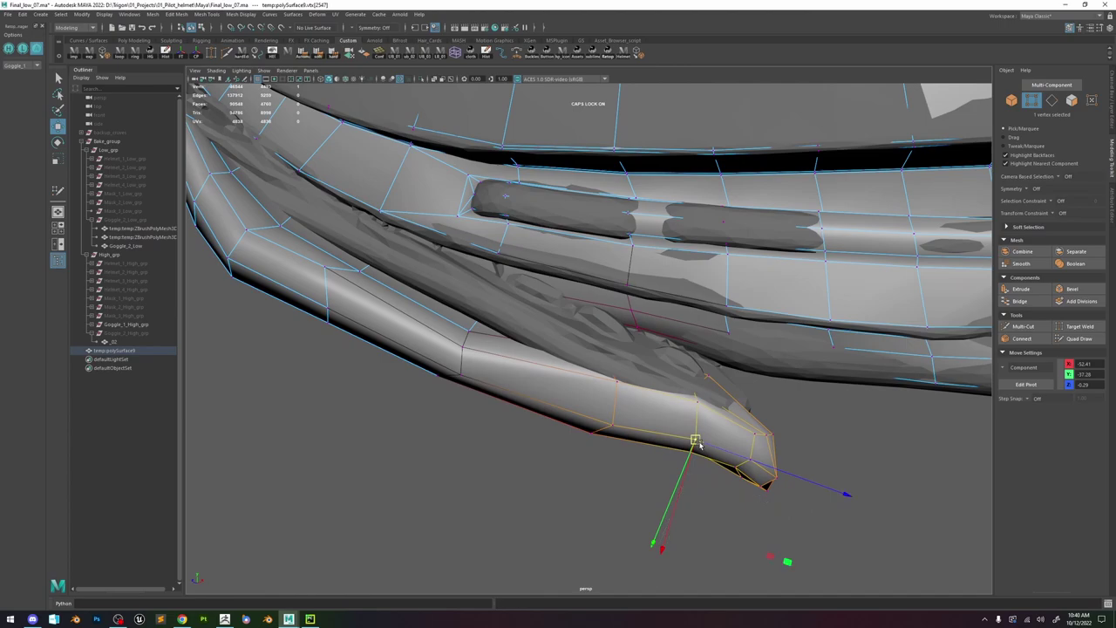
key(ctrl+z)
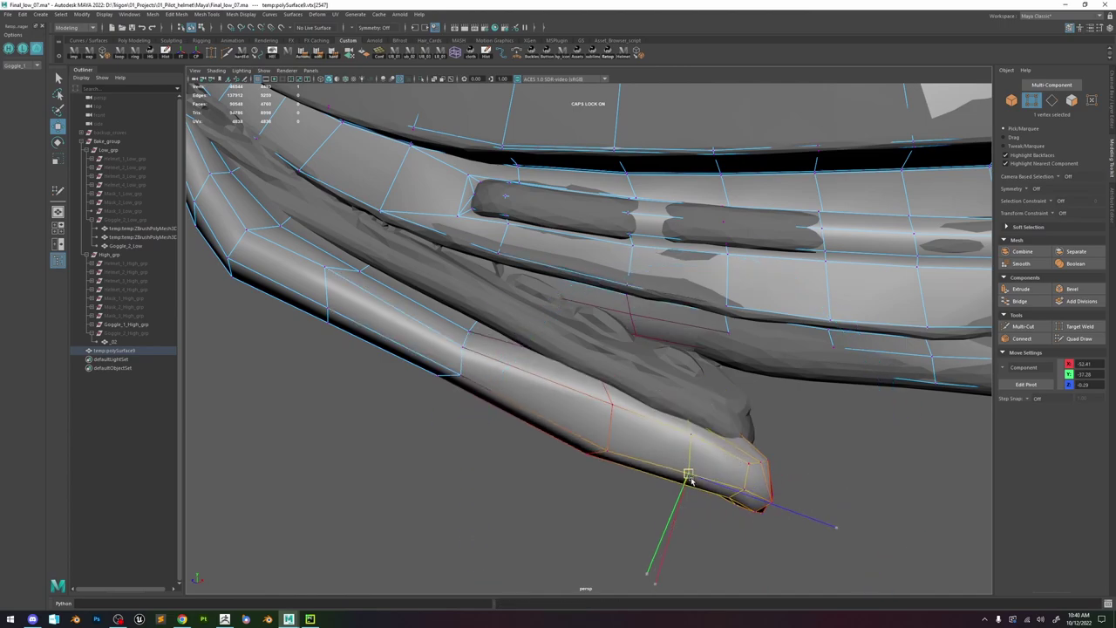
drag(688, 481, 693, 422)
click(773, 474)
drag(774, 473, 752, 451)
- Move two vertices farther along the flap's lower edge to follow the high-poly rim
click(462, 375)
drag(461, 374, 532, 336)
click(398, 345)
drag(398, 345, 452, 332)
- Try moving the next vertex on the flap's lower edge, and undo the attempts
click(468, 370)
drag(468, 369, 579, 356)
key(ctrl+z)
click(563, 375)
key(ctrl+z)
key(ctrl+z)
- Try the Object falloff mode for soft selection on a rim vertex, undo the test move, and close the tool settings
click(1097, 27)
click(142, 257)
alt+drag(488, 349, 605, 369)
click(192, 278)
click(198, 314)
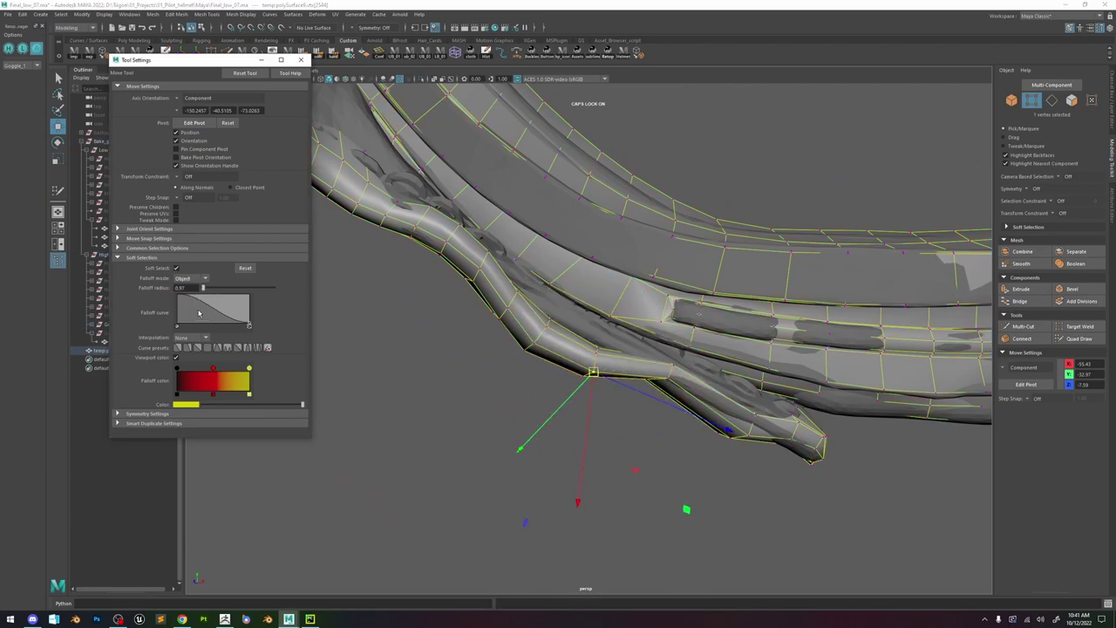
click(183, 296)
alt+drag(471, 357, 541, 371)
drag(554, 377, 563, 392)
key(ctrl+z)
drag(532, 442, 554, 324)
click(301, 60)
- Move vertices on the nose bridge's fabric fold with soft selection to fit the high-poly goggles
click(633, 286)
click(515, 405)
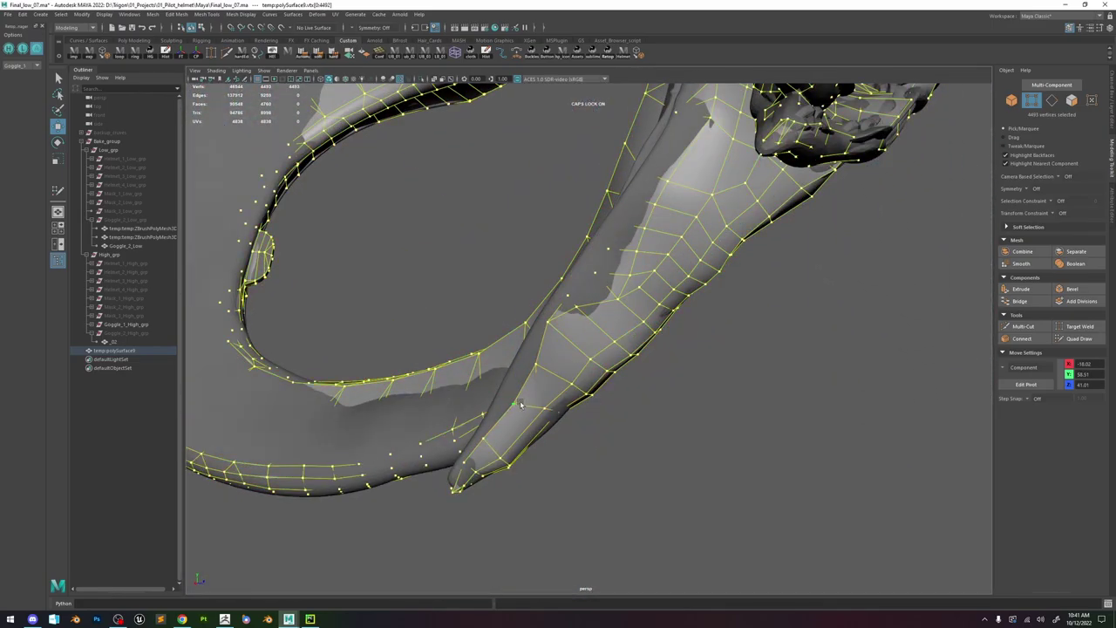
alt+drag(517, 408, 564, 260)
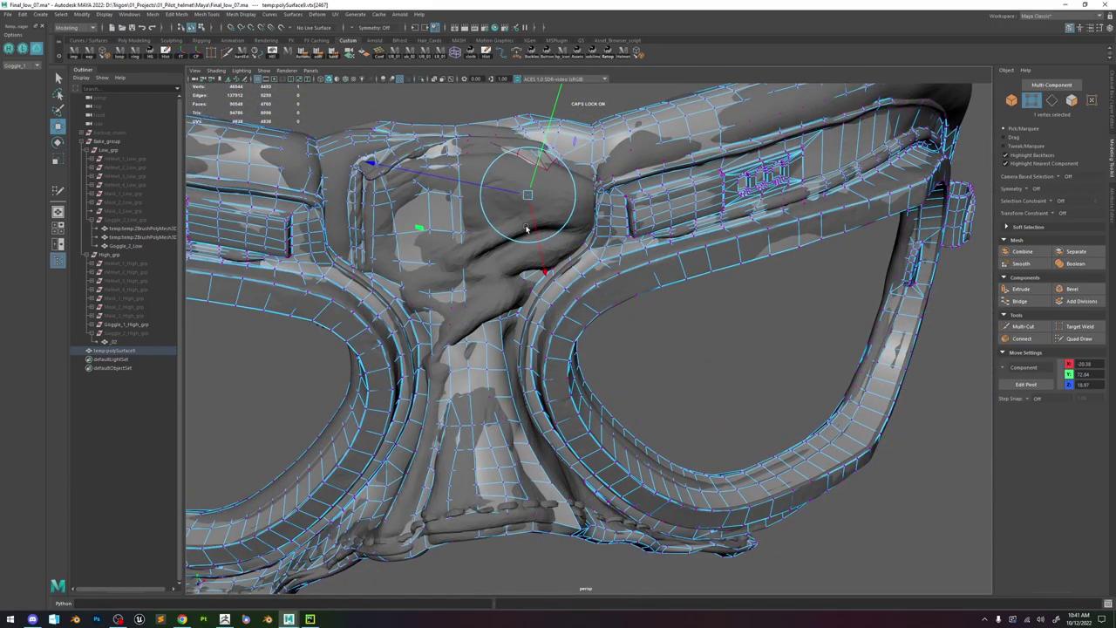
alt+drag(537, 232, 556, 249)
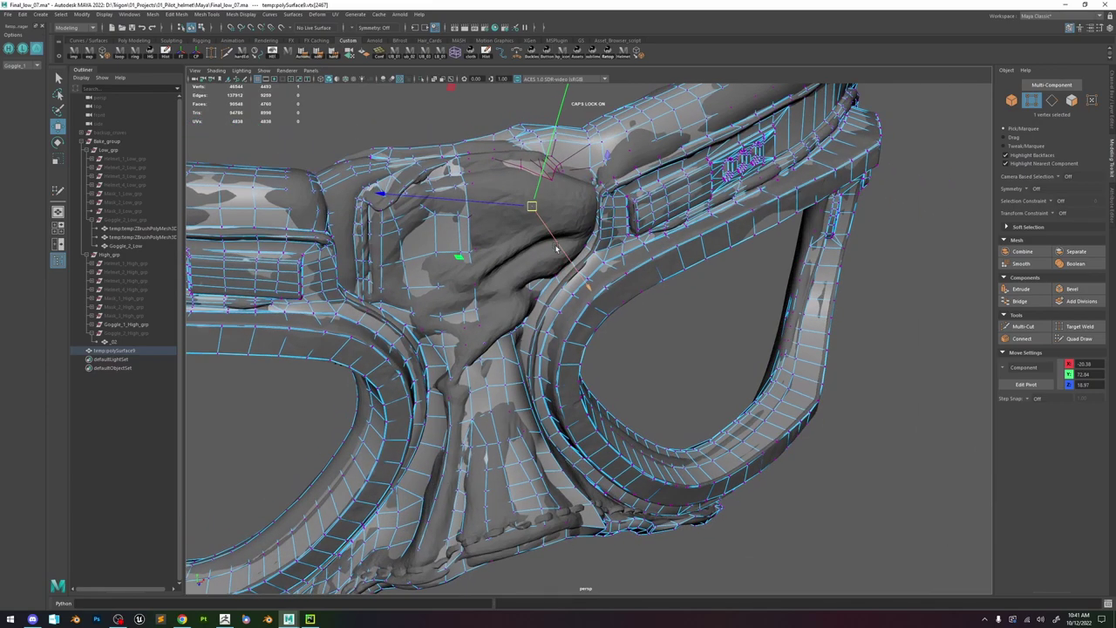
alt+drag(501, 207, 534, 237)
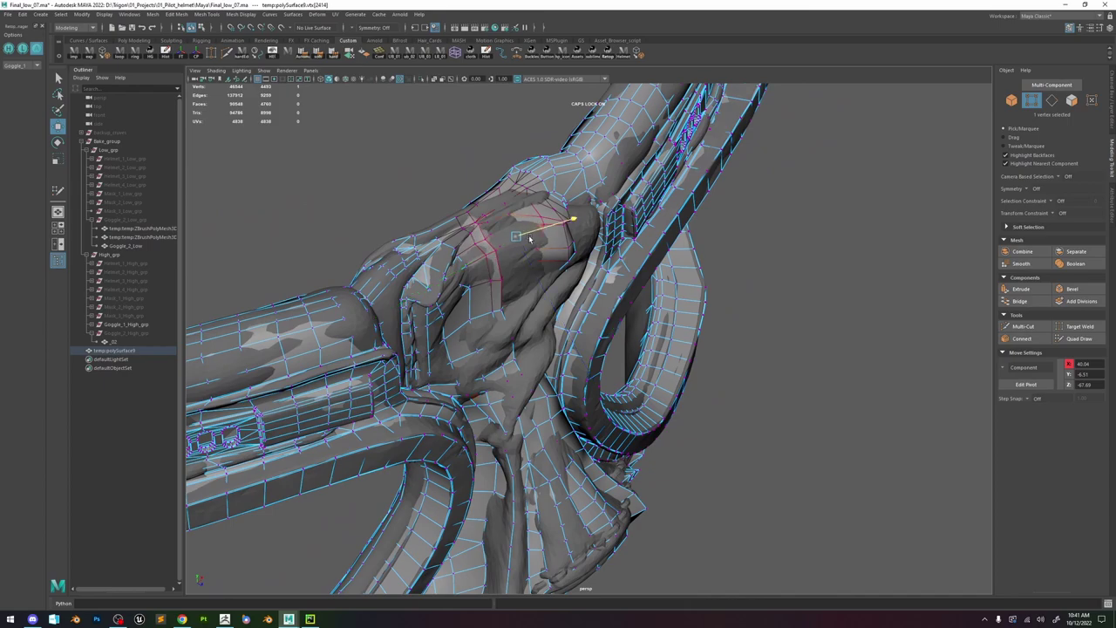
- Try moving a vertex on the nose flap's side edge with an adjusted soft selection radius, and turn soft selection off
click(548, 332)
alt+drag(549, 334, 503, 413)
click(538, 327)
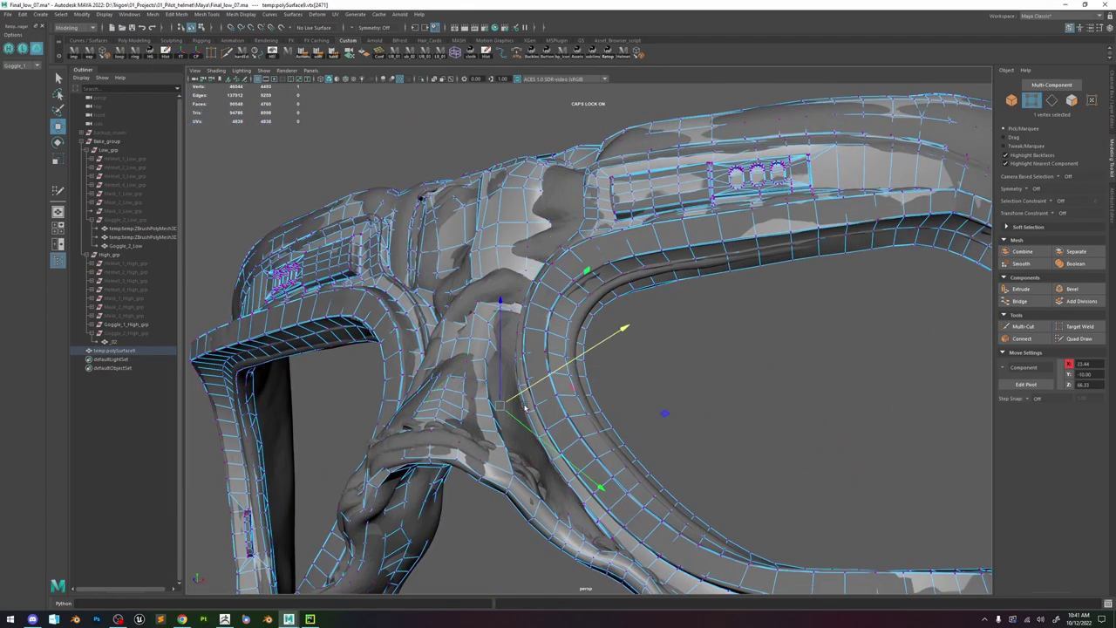
click(519, 411)
key(ctrl+z)
key(b)
drag(526, 406, 717, 379)
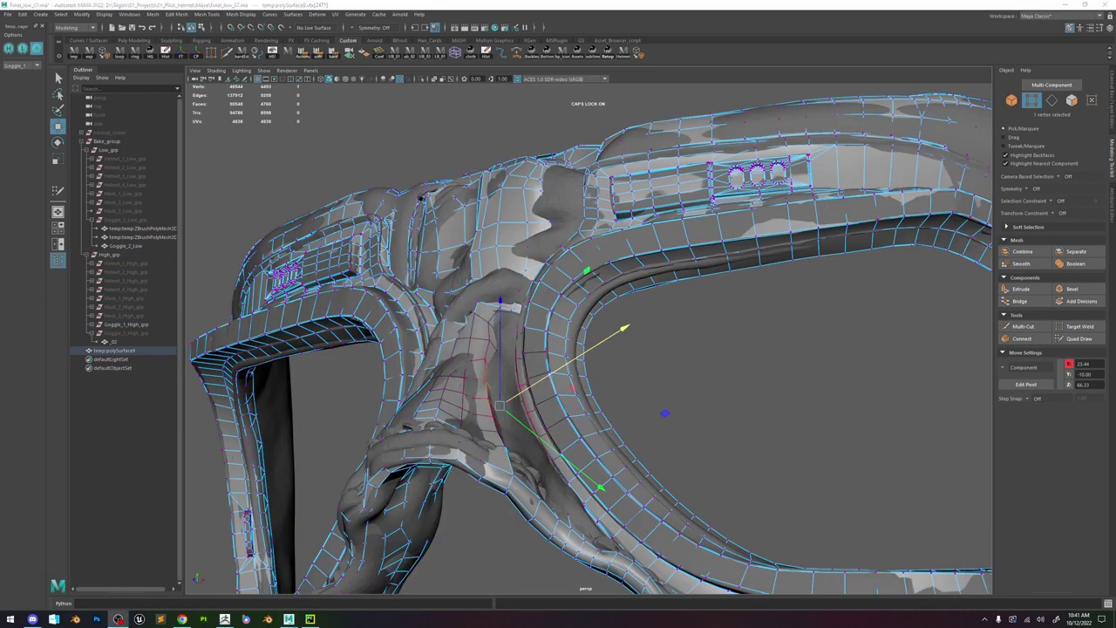
alt+drag(608, 388, 527, 364)
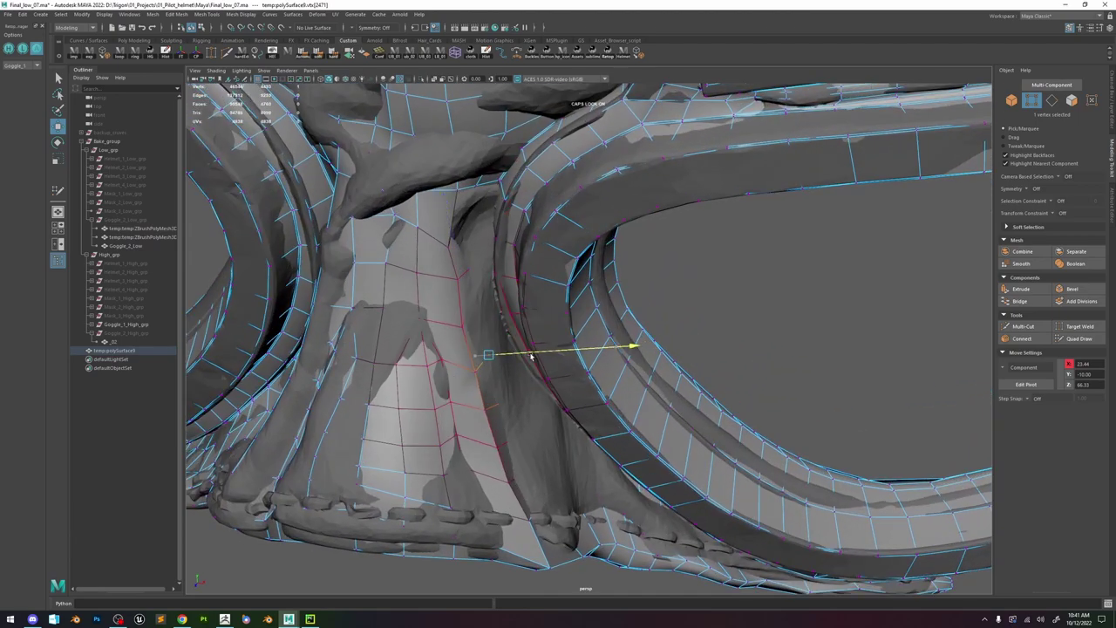
middle_drag(528, 365, 523, 346)
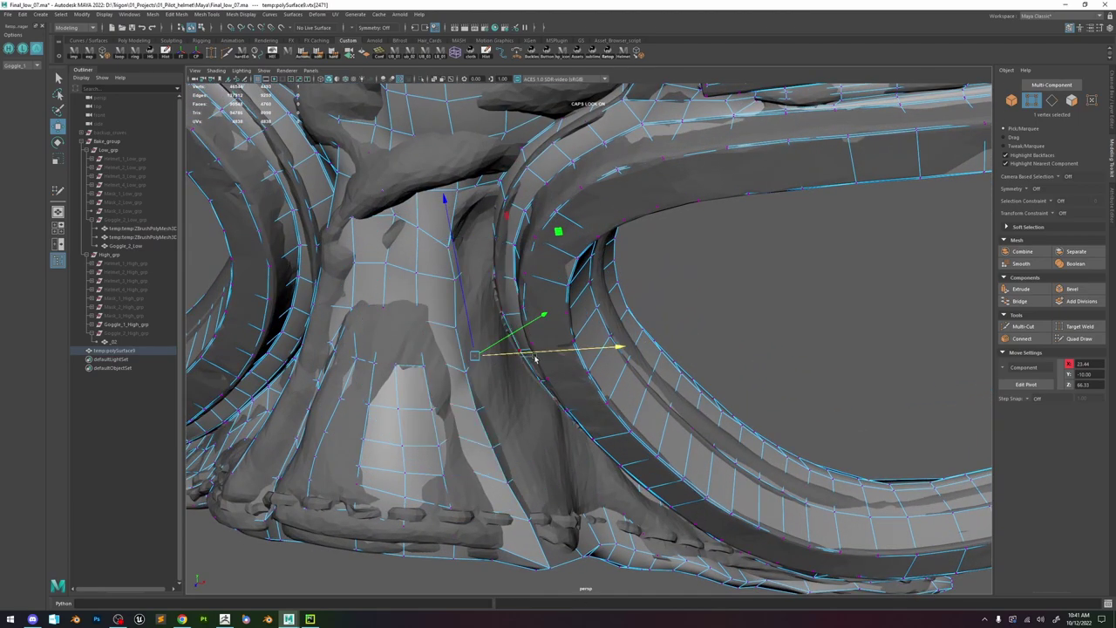
- Move individual vertices along the nose flap's side next to the lens frame, checking their position in wireframe
key(4)
mouse_move(531, 354)
mouse_down()
mouse_move(532, 373)
mouse_move(518, 349)
mouse_move(515, 374)
mouse_up()
key(5)
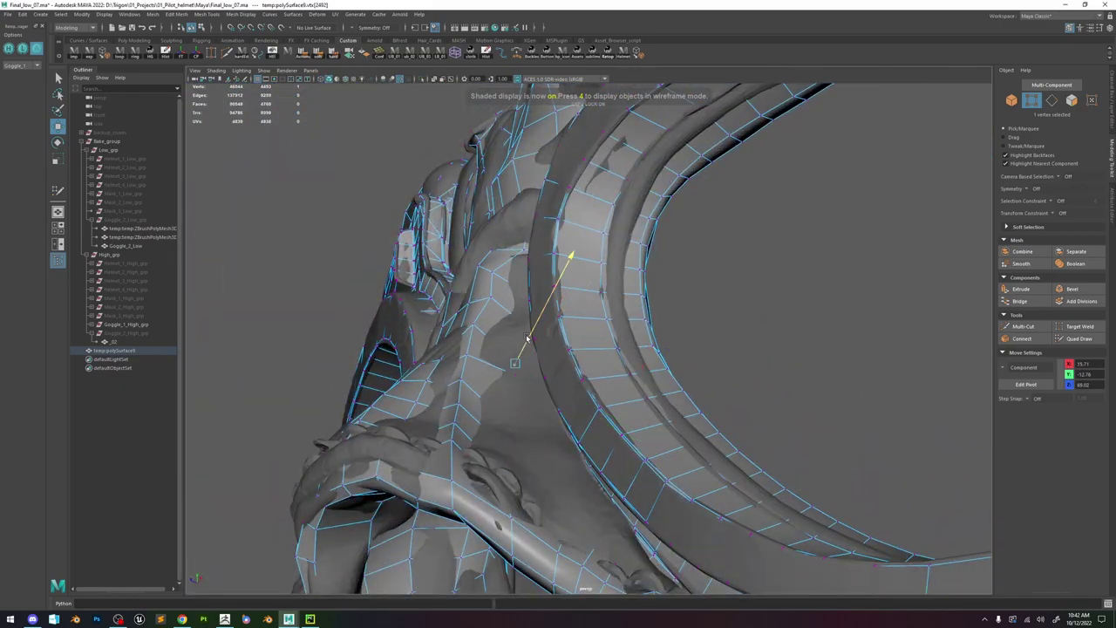
alt+drag(514, 331, 564, 344)
alt+drag(538, 305, 592, 445)
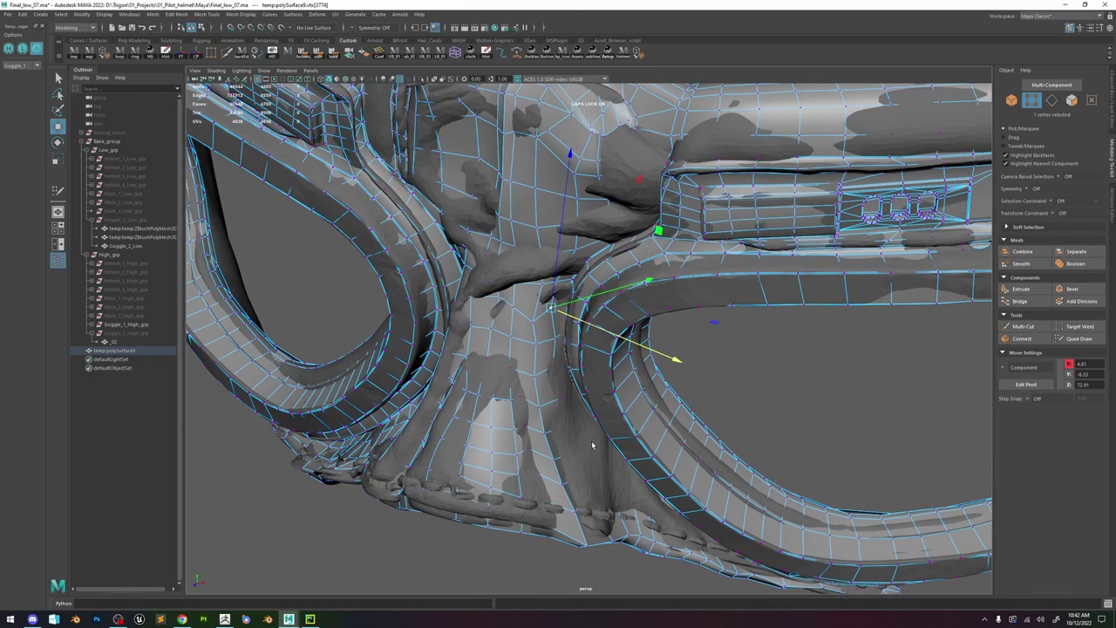
drag(640, 500, 658, 498)
- Adjust the vertices in the gap between the nose flap's lower corner and the lens frame
alt+drag(659, 498, 610, 452)
key(4)
key(5)
click(612, 474)
click(610, 460)
alt+drag(609, 452, 783, 277)
- Examine the low-poly lower rim in isolation, show the high-poly goggles again, and return to vertex mode
key(F8)
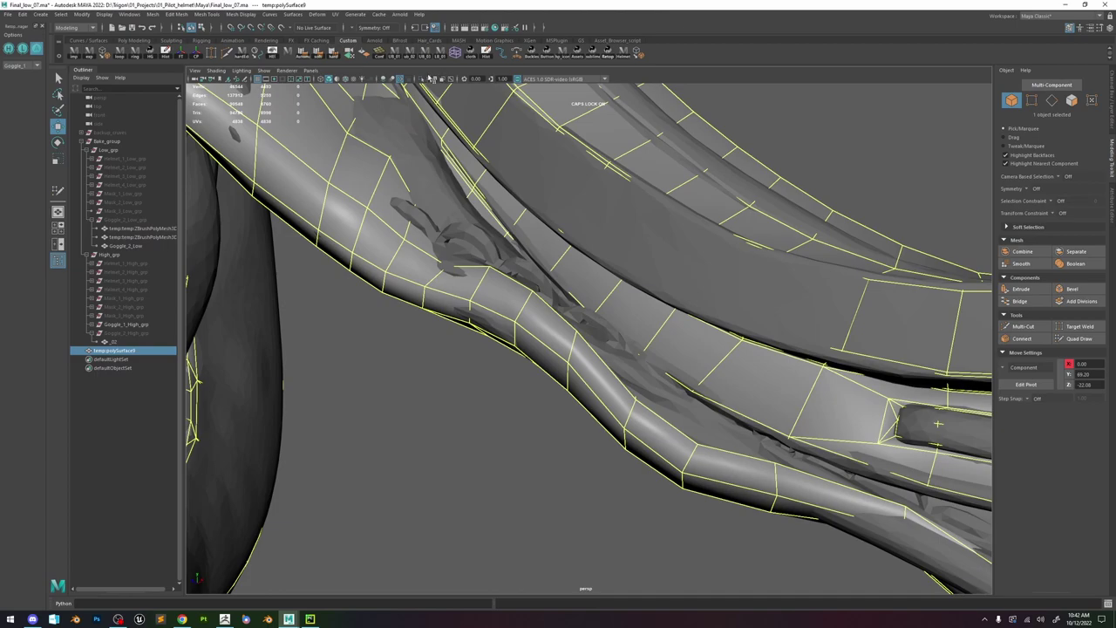
click(422, 78)
alt+drag(568, 217, 719, 307)
alt+middle_drag(719, 307, 579, 234)
key(ctrl+1)
alt+drag(696, 341, 829, 390)
alt+middle_drag(828, 389, 607, 338)
key(F9)
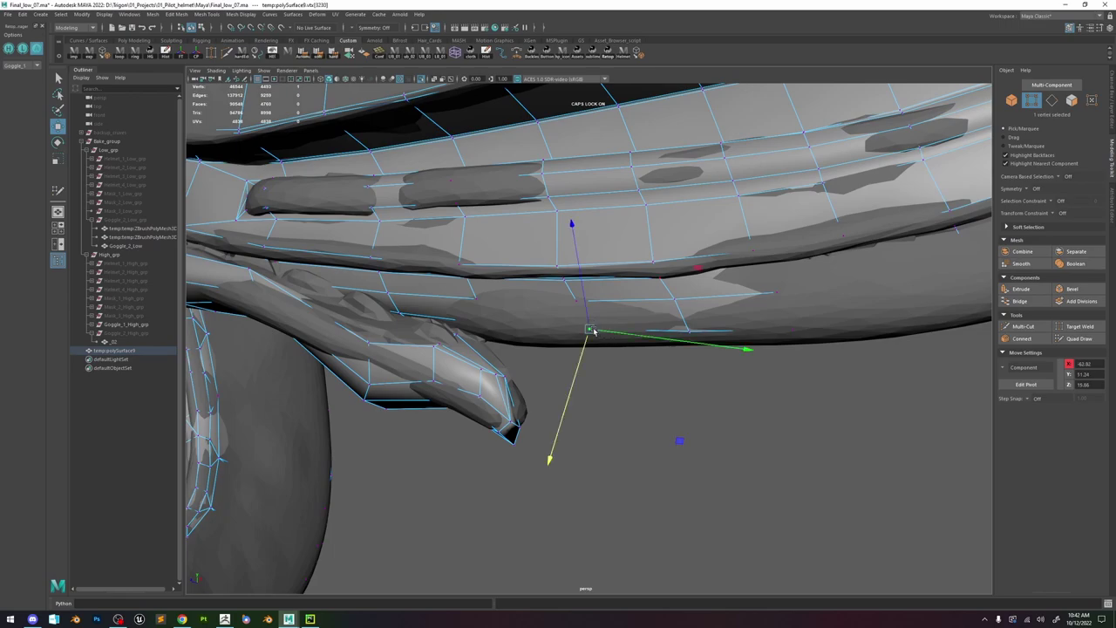
- Move the vertices on the frame's lower band above the flap's tip along their X axis
key(f)
drag(578, 366, 461, 352)
scroll(596, 367, down, 3)
click(469, 352)
key(ctrl+z)
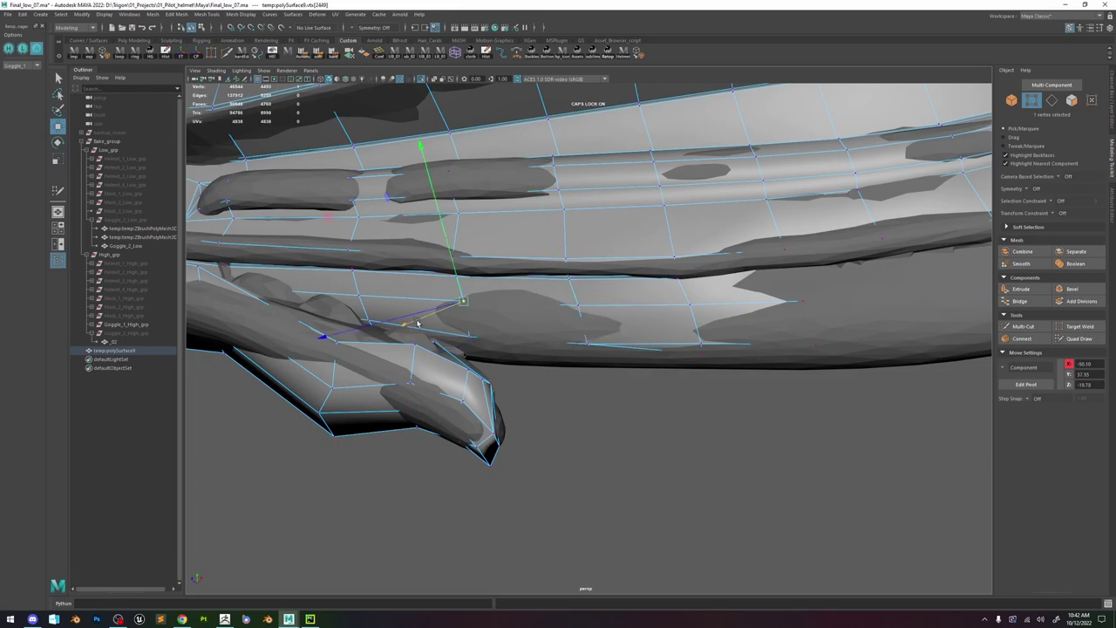
drag(417, 327, 415, 327)
- Move the neighbouring vertices farther along the frame's lower band to fit the high-poly surface
alt+drag(436, 327, 464, 319)
click(600, 312)
alt+drag(612, 332, 629, 345)
drag(630, 346, 642, 366)
click(722, 324)
drag(757, 319, 767, 317)
- Cut new edges with Multi-Cut through the gap between the nose flap and the frame's lower band, starting from the band's lower vertex
scroll(681, 327, down, 5)
alt+drag(680, 327, 537, 326)
scroll(611, 322, up, 3)
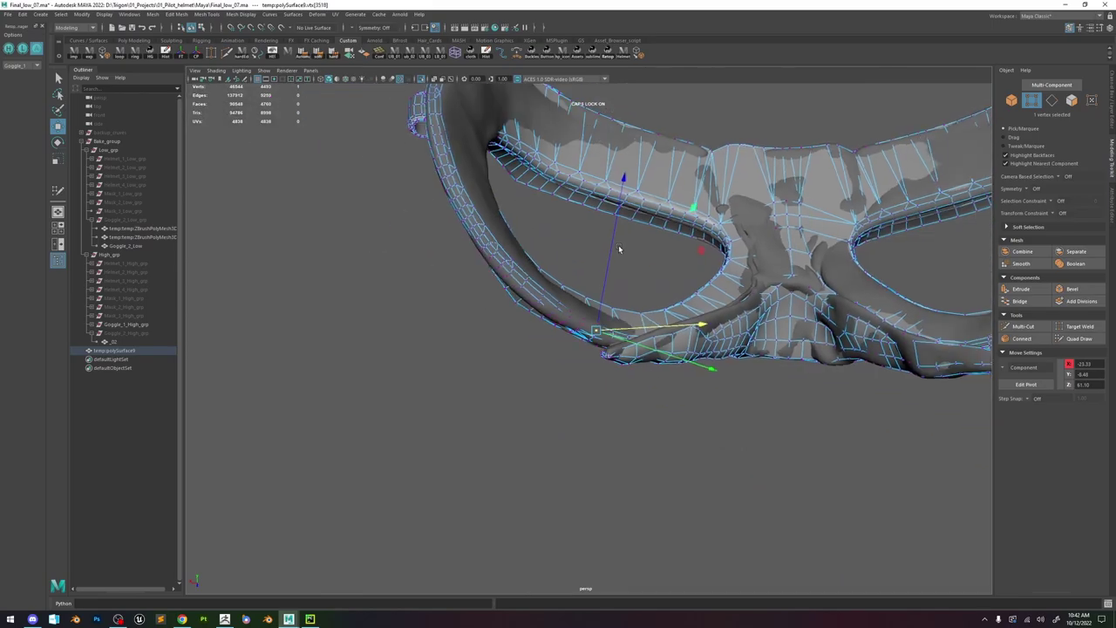
mouse_move(537, 326)
alt+mouse_down()
mouse_move(553, 317)
mouse_move(668, 326)
mouse_move(558, 329)
alt+mouse_up()
click(683, 373)
click(566, 309)
alt+drag(501, 377, 661, 299)
key(f)
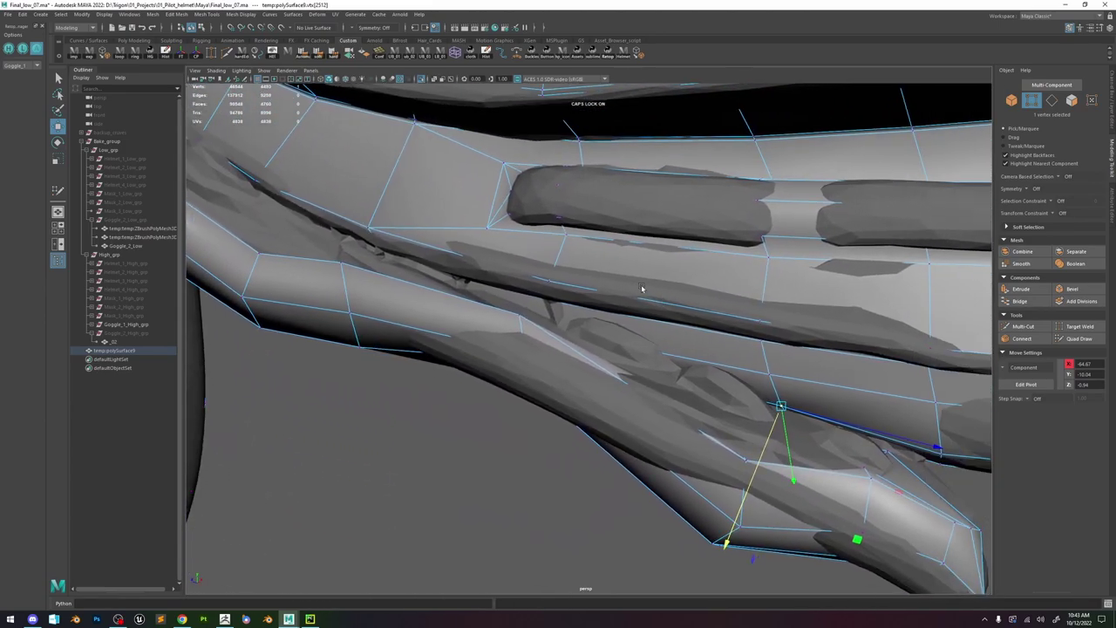
key(ctrl+shift+x)
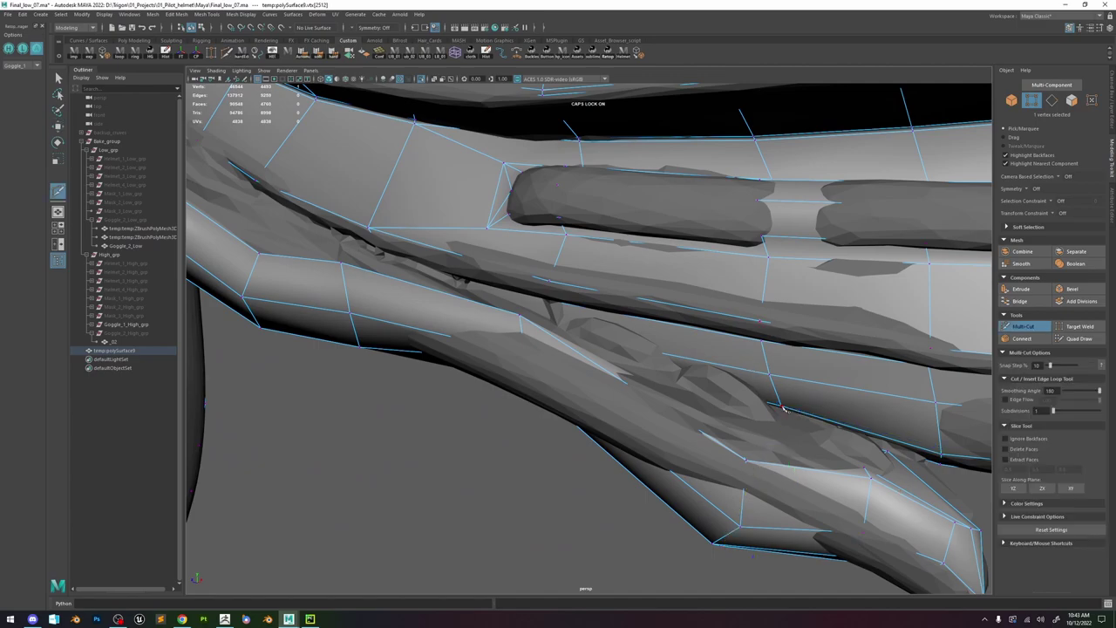
alt+drag(584, 343, 656, 353)
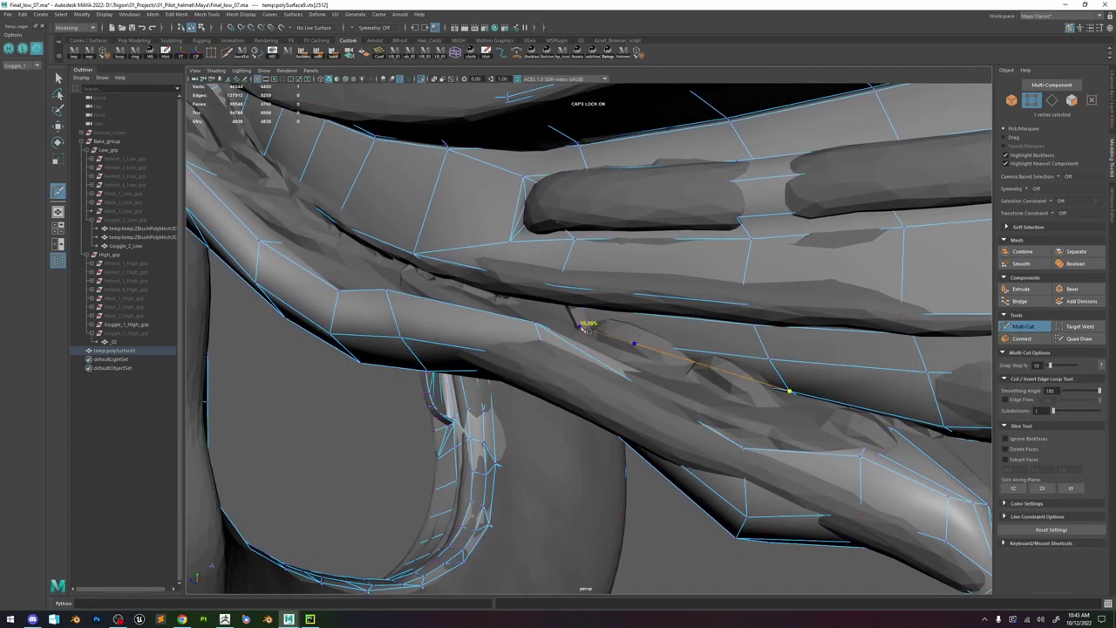
click(713, 338)
key(w)
- Isolate the low-poly mesh and delete the strips of hidden faces along the gap between the nose flap and the lens frame
right_drag(692, 298, 815, 223)
click(421, 80)
right_drag(653, 298, 651, 322)
click(598, 343)
key(ctrl+e)
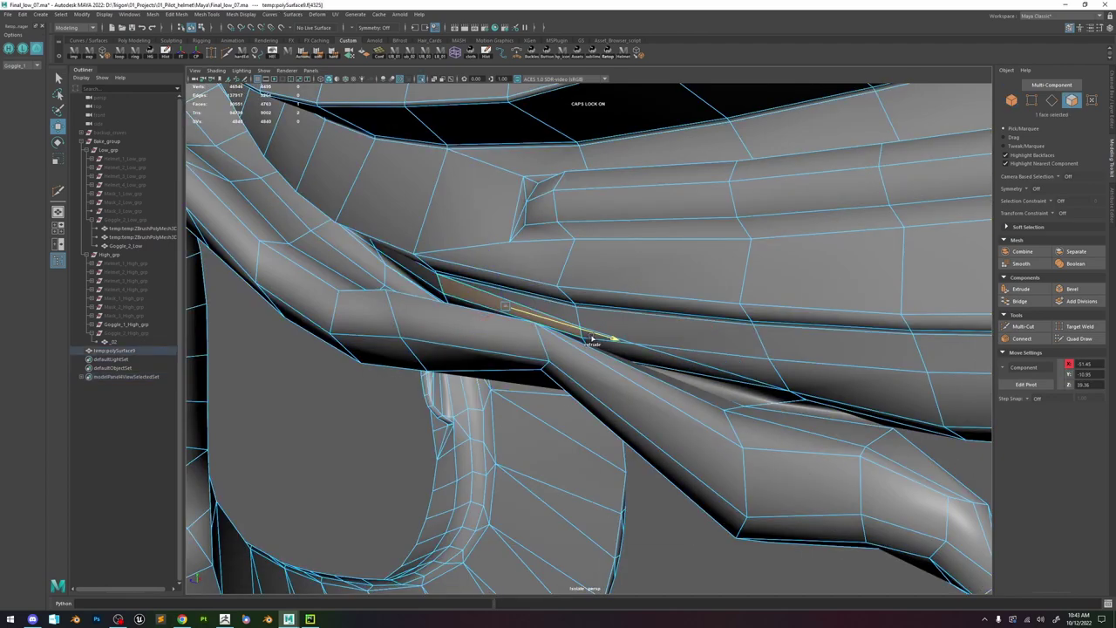
shift+click(653, 358)
alt+drag(758, 385, 562, 305)
shift+click(735, 374)
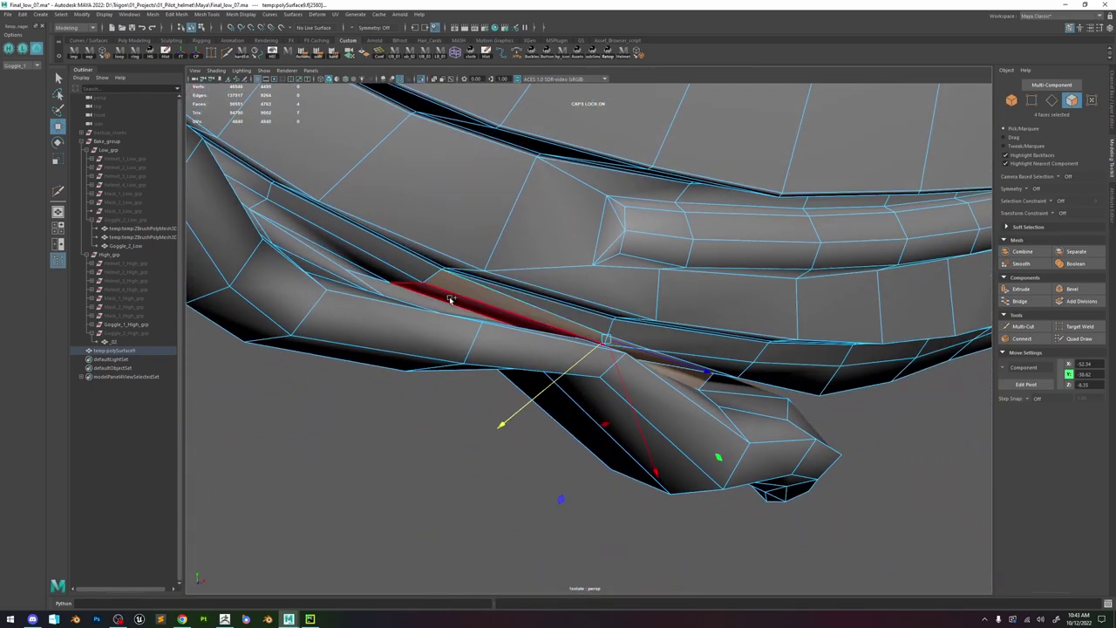
alt+drag(414, 295, 431, 251)
click(420, 80)
alt+drag(446, 199, 468, 296)
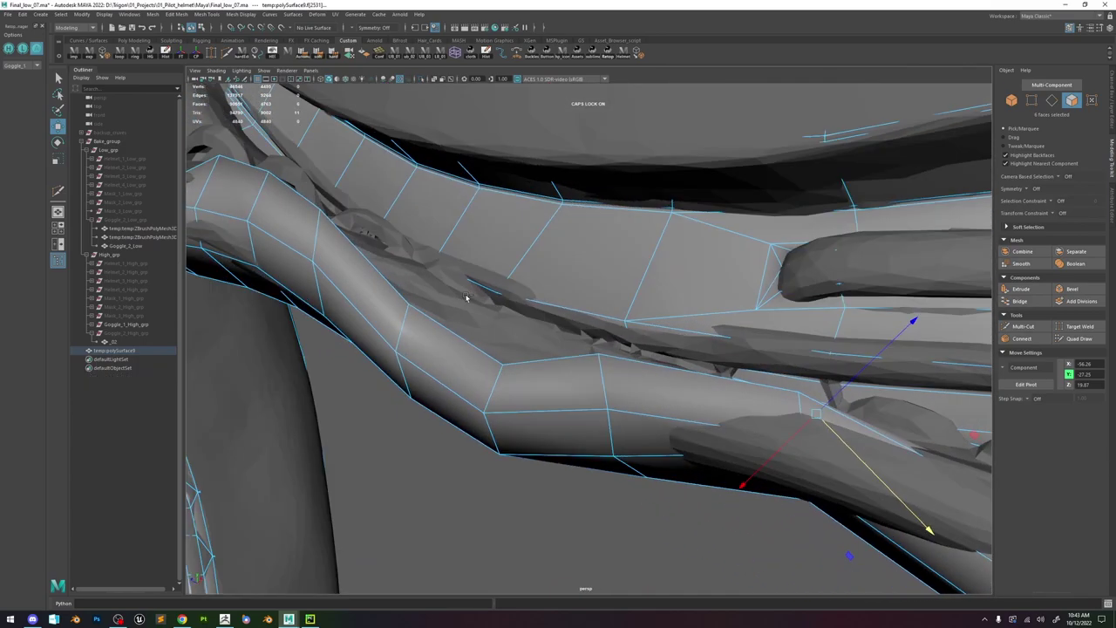
key(ctrl+z)
shift+click(576, 338)
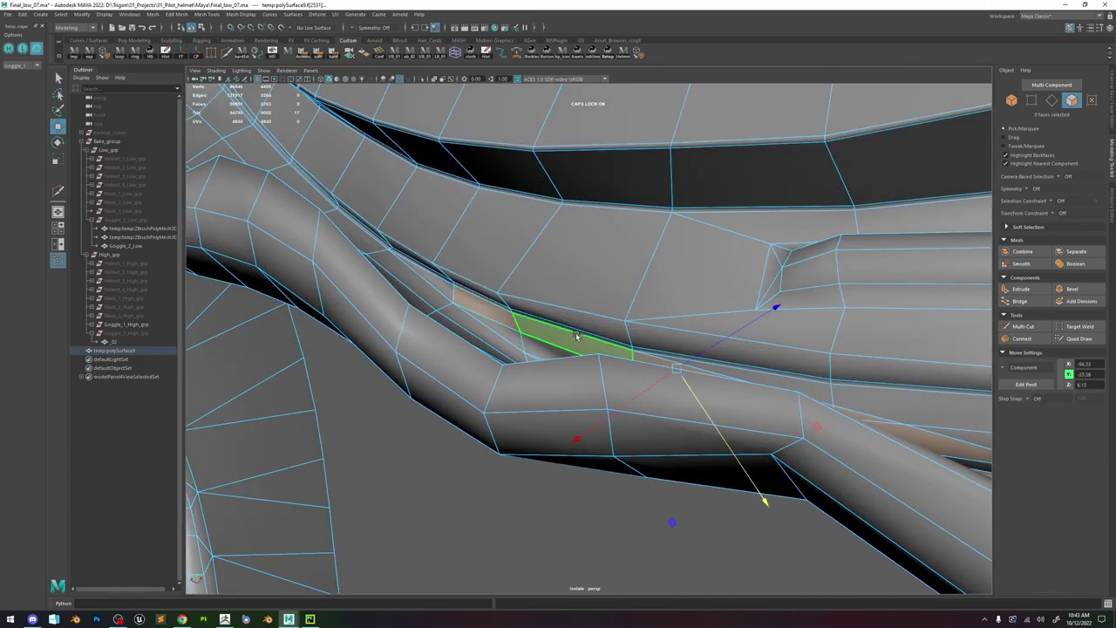
shift+click(580, 334)
alt+drag(580, 334, 684, 350)
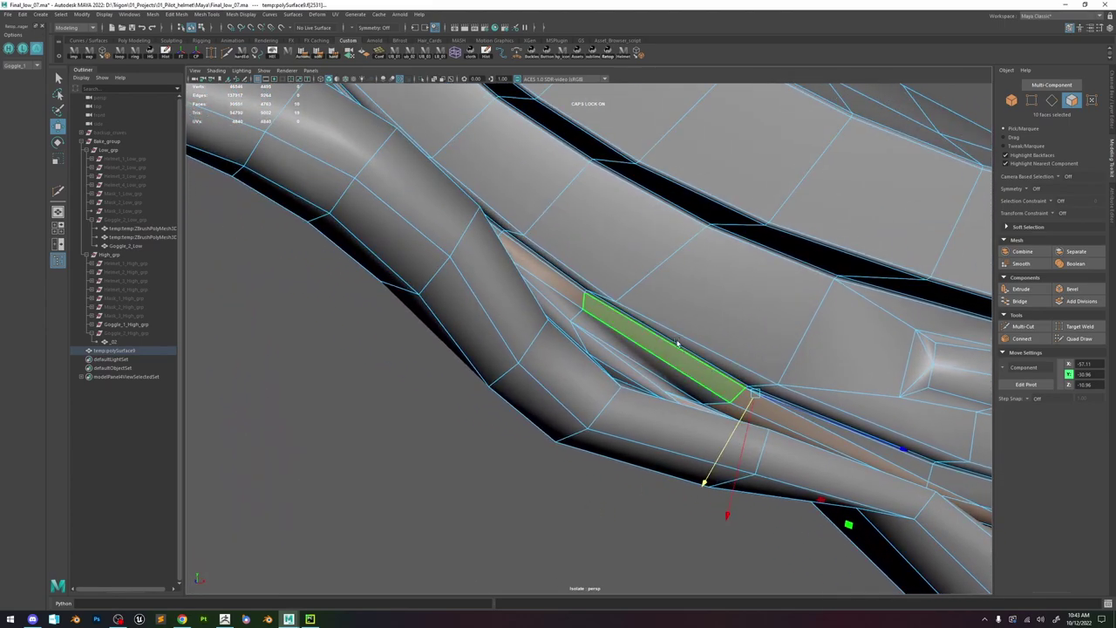
alt+drag(583, 305, 538, 275)
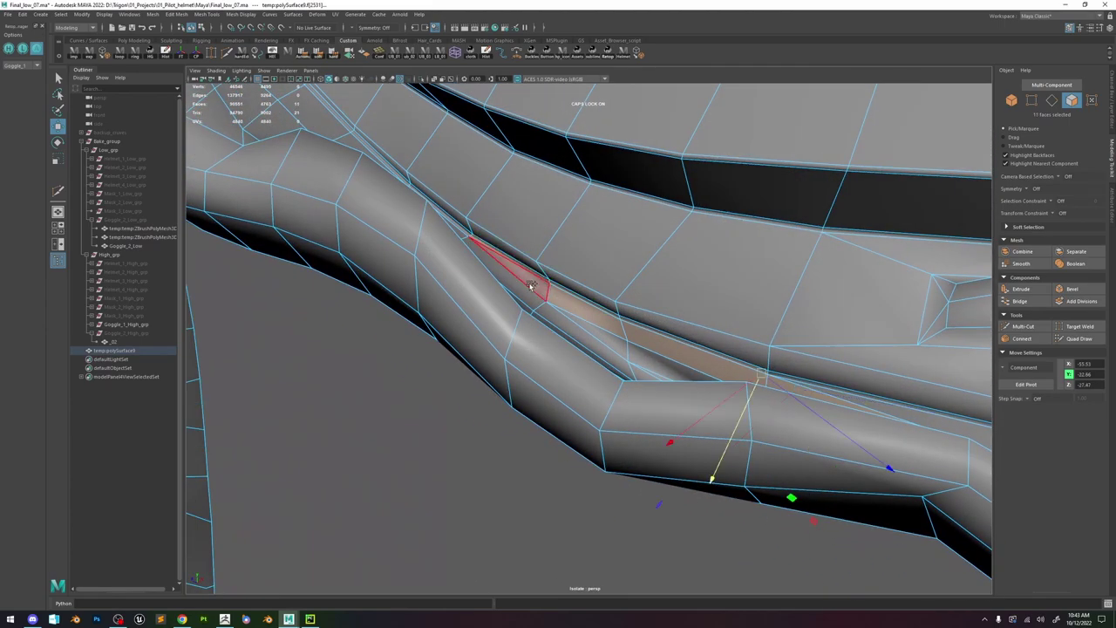
shift+click(531, 286)
click(423, 82)
alt+drag(470, 178, 526, 278)
key(ctrl+1)
key(ctrl+z)
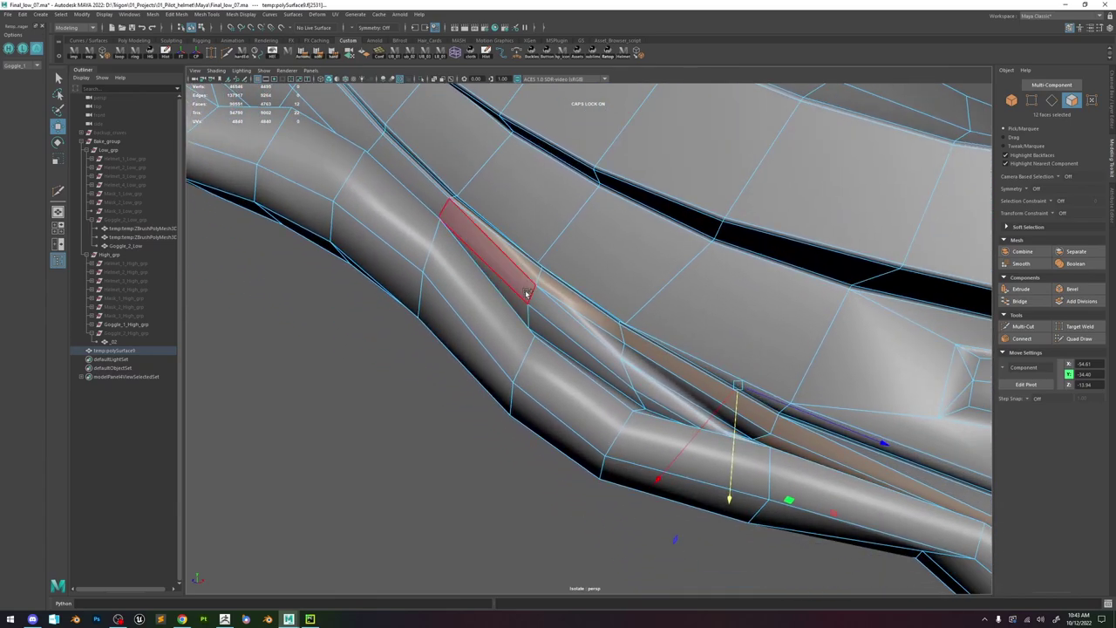
shift+click(525, 291)
shift+click(586, 330)
shift+click(655, 376)
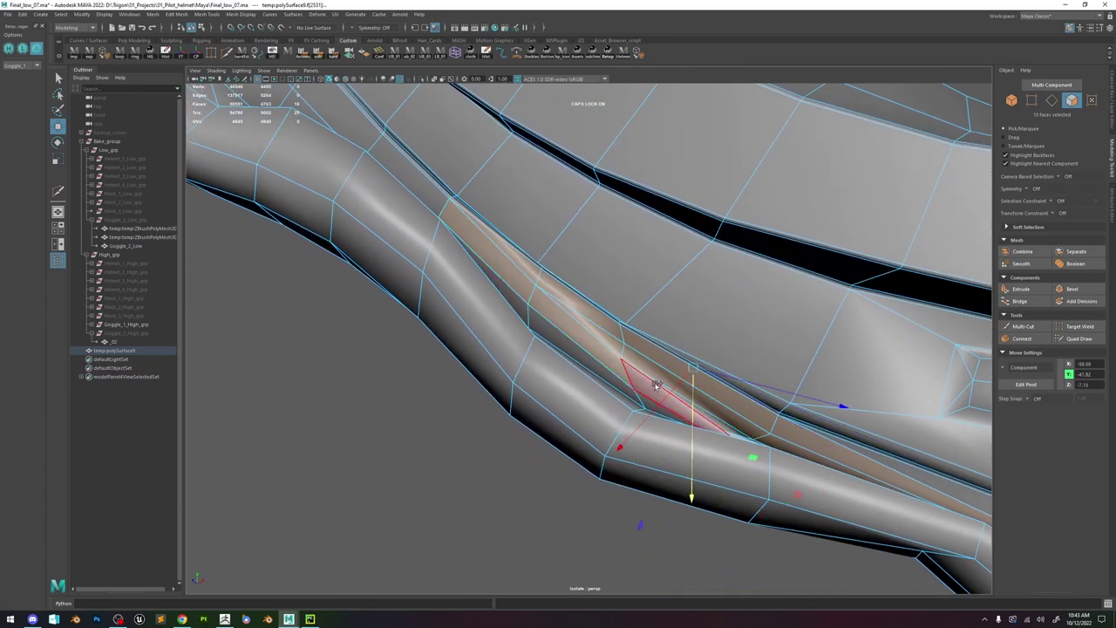
shift+click(654, 391)
mouse_move(654, 391)
alt+mouse_down()
mouse_move(643, 389)
mouse_move(653, 375)
mouse_move(661, 381)
alt+mouse_up()
drag(521, 380, 521, 380)
key(ctrl+z)
key(Tab)
shift+double_click(383, 352)
alt+drag(384, 352, 523, 345)
shift+click(660, 425)
alt+drag(660, 425, 709, 409)
key(Delete)
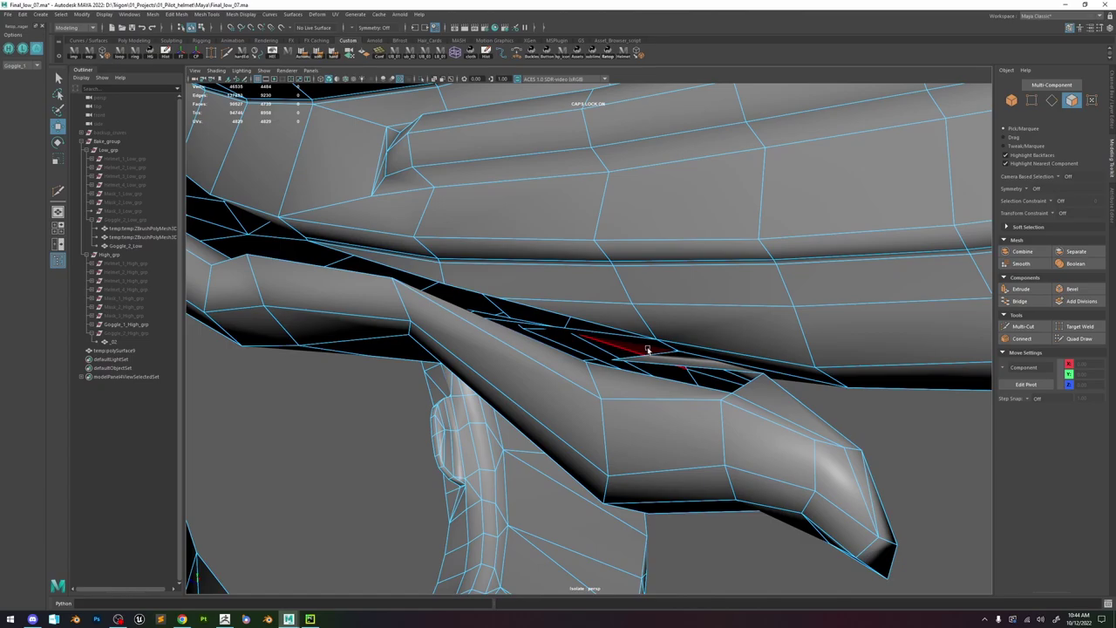
- Cut the folded sliver beside the flap's tip with Multi-Cut and delete its leftover face
click(665, 339)
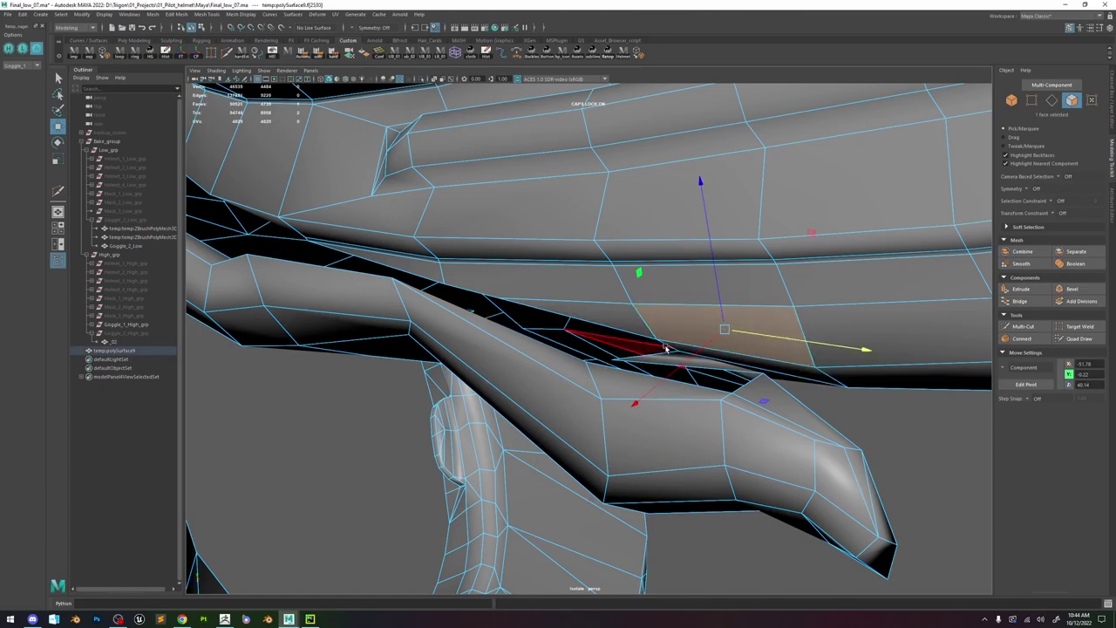
key(f)
scroll(665, 347, down, 4)
alt+drag(665, 347, 642, 382)
key(ctrl+shift+x)
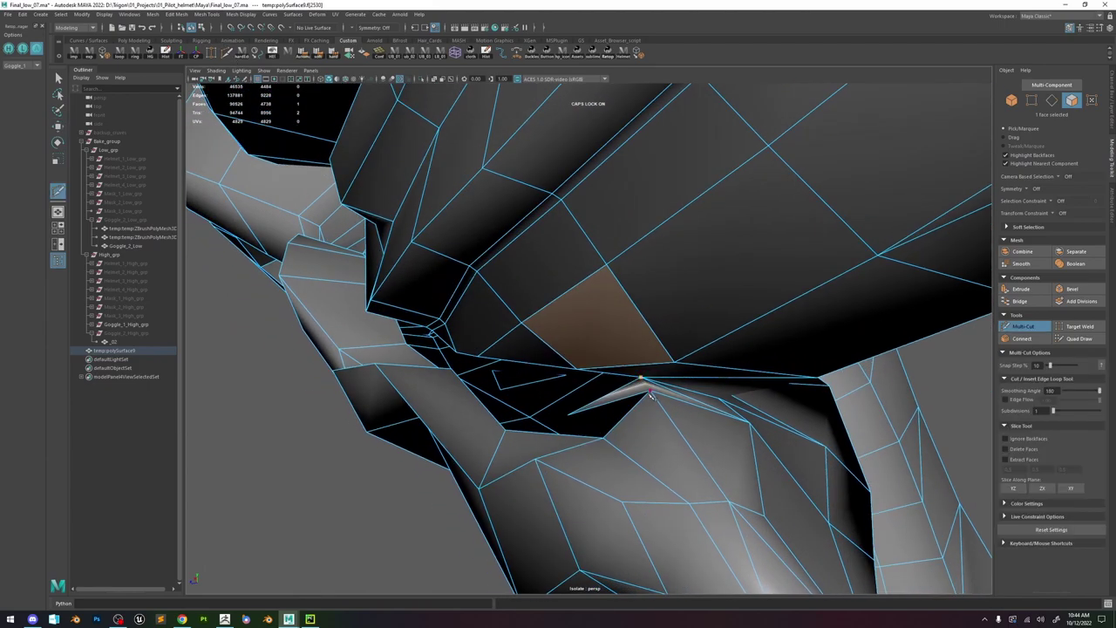
click(660, 394)
right_click(661, 395)
key(w)
right_drag(654, 333, 655, 357)
click(610, 421)
key(Delete)
- Return the low-poly mesh to object mode and show the high-poly goggles again around the cleared gap
alt+drag(608, 347, 672, 354)
click(468, 334)
alt+drag(471, 333, 605, 259)
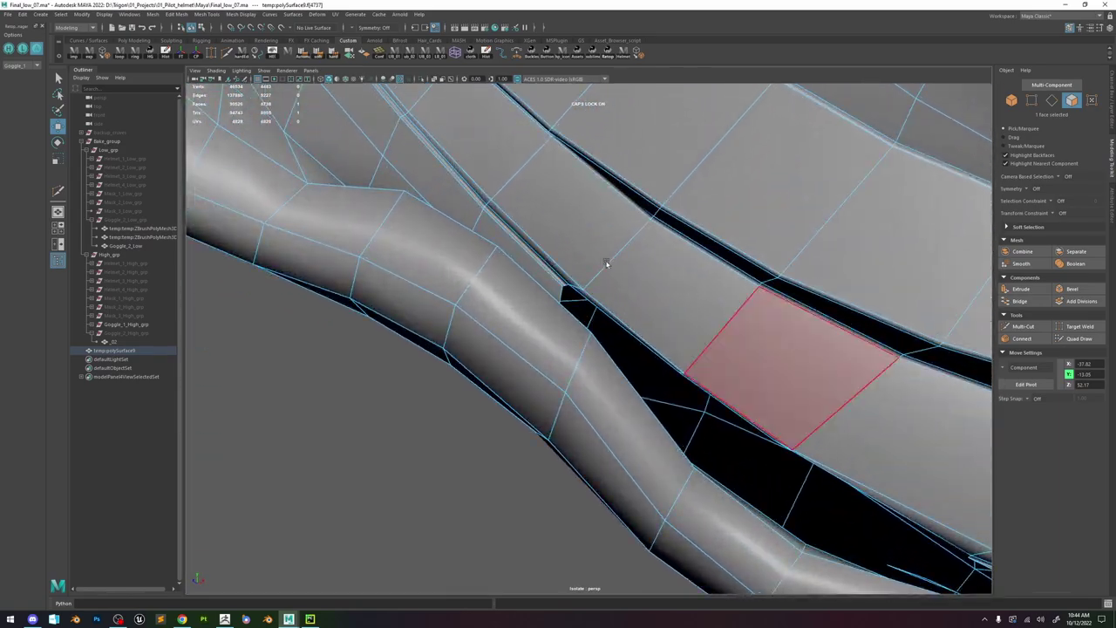
alt+drag(677, 302, 877, 407)
key(F8)
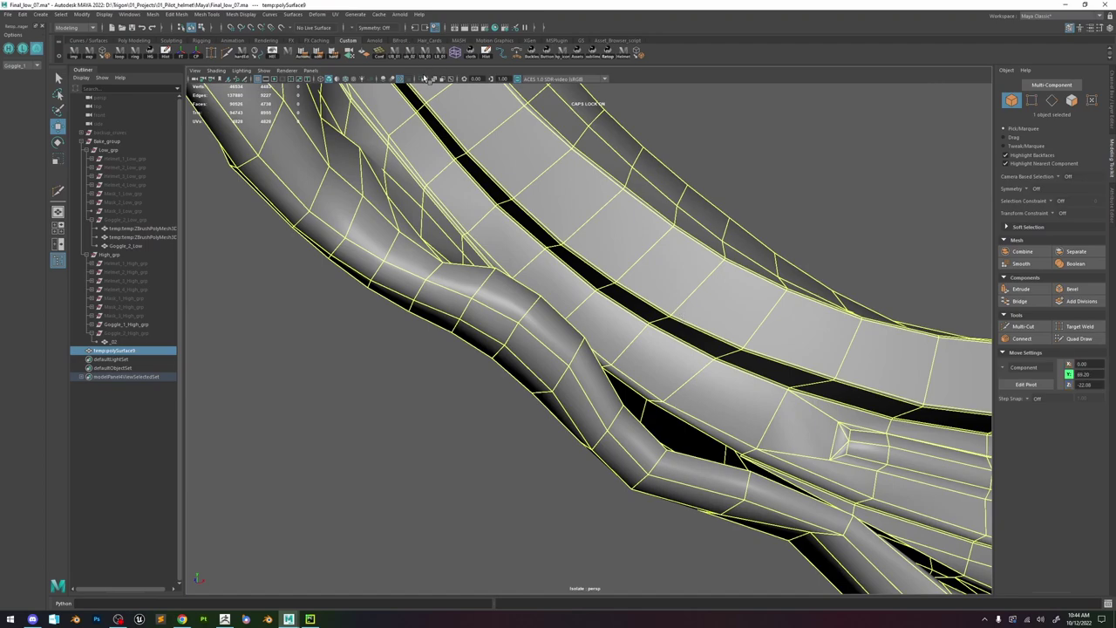
click(422, 80)
alt+drag(614, 302, 681, 350)
click(676, 392)
click(626, 386)
right_drag(622, 380, 624, 354)
click(644, 399)
key(f)
scroll(658, 404, down, 6)
mouse_move(657, 405)
alt+mouse_down()
mouse_move(640, 412)
mouse_move(649, 406)
alt+mouse_up()
right_drag(721, 219, 738, 201)
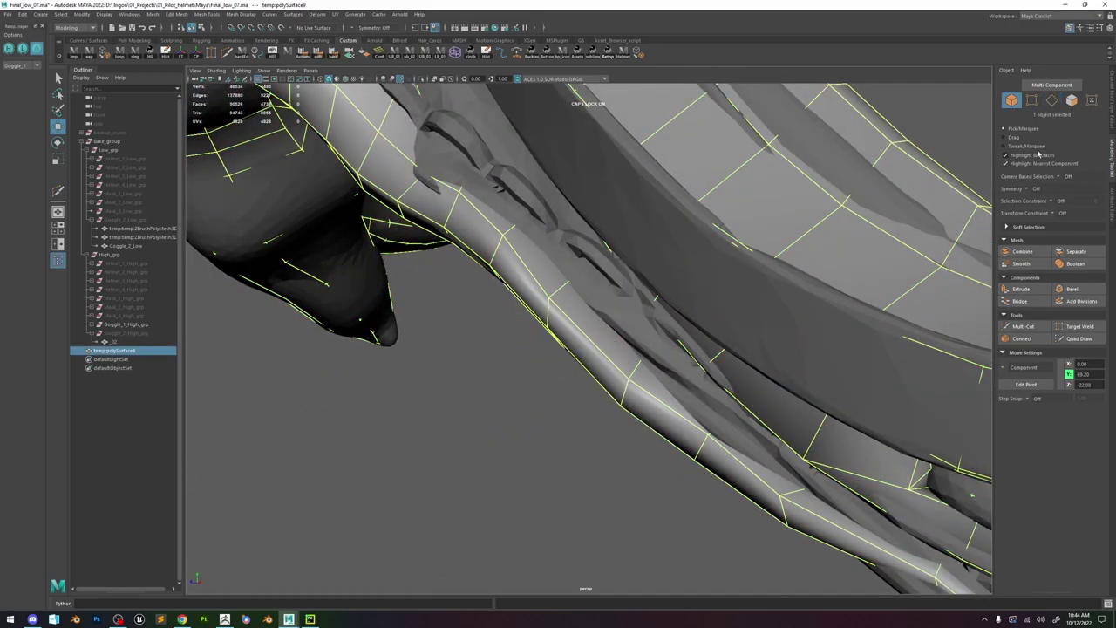
- Try to make the high-poly goggles a live surface with the low-poly mesh also selected
click(1100, 30)
right_drag(621, 187, 653, 163)
click(303, 61)
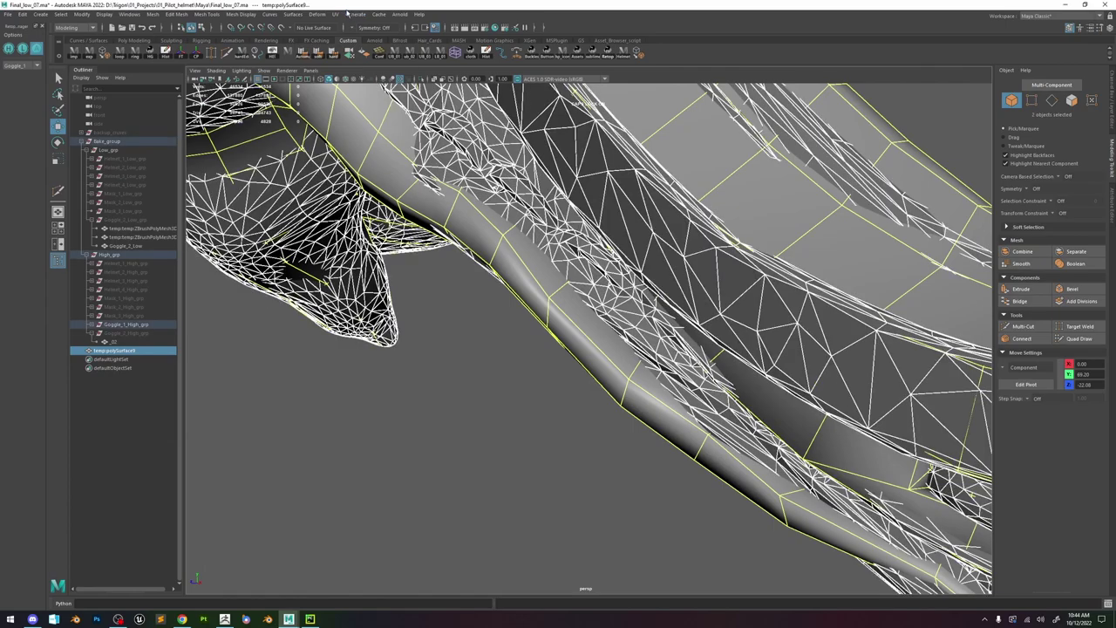
click(282, 27)
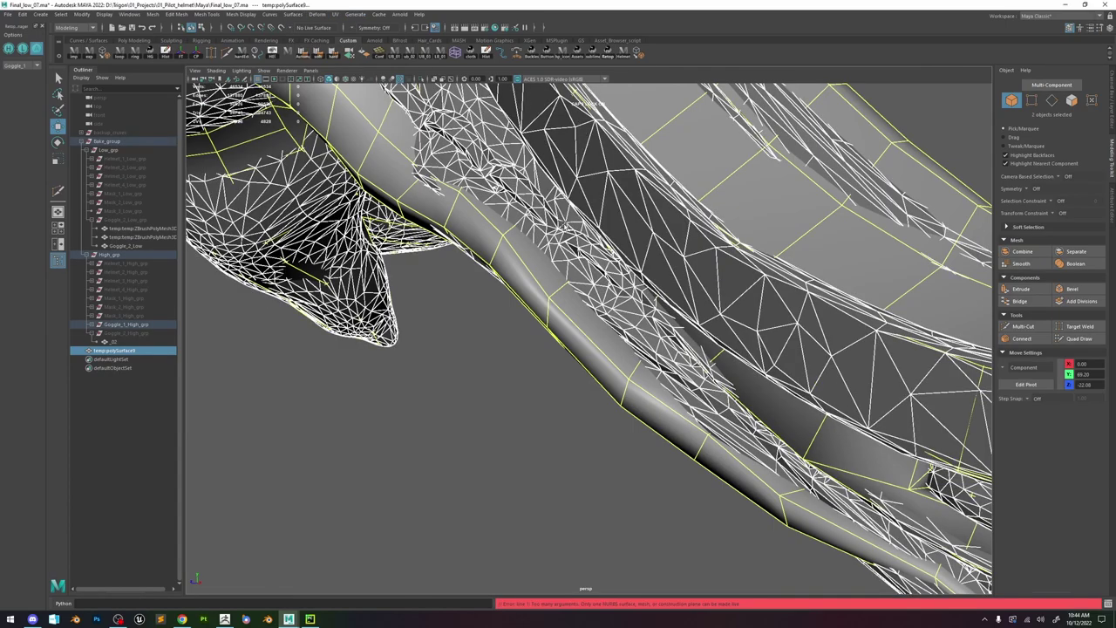
- Make the _01 mesh in Goggle_1_High_grp the live surface and activate Quad Draw on the low-poly goggles
click(91, 331)
click(133, 333)
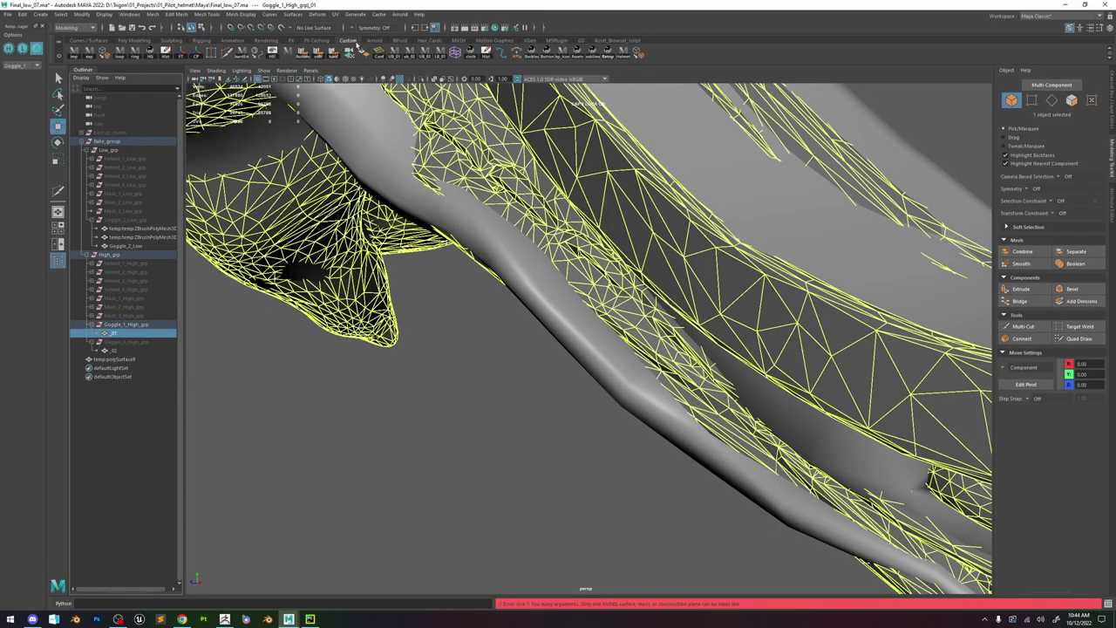
click(282, 27)
click(593, 261)
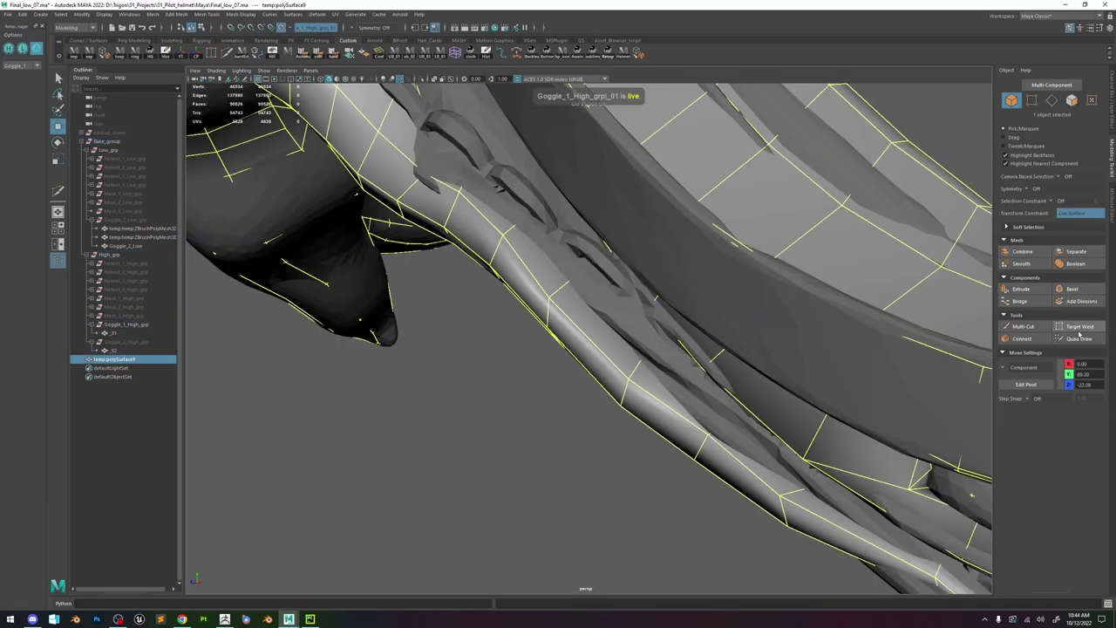
click(1079, 338)
- Examine the low-poly wireframe against the live high-poly surface around the nose bridge and along the stitched flap to its tip
mouse_move(685, 390)
alt+mouse_down()
mouse_move(698, 370)
mouse_move(672, 347)
mouse_move(658, 346)
mouse_move(685, 366)
mouse_move(582, 305)
alt+mouse_up()
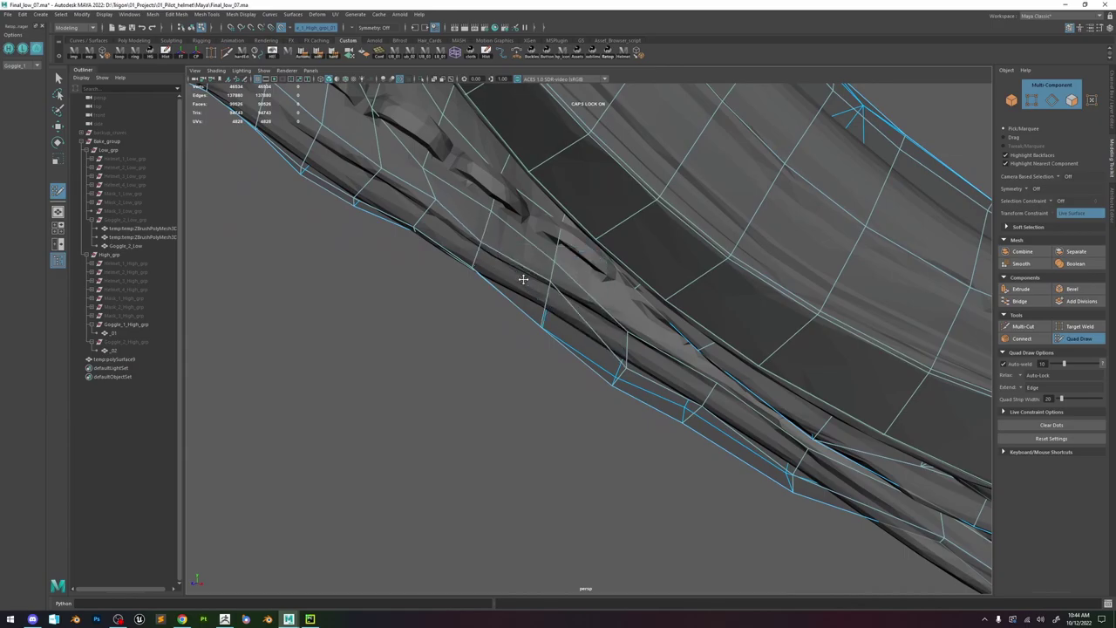
mouse_move(482, 238)
alt+mouse_down()
mouse_move(615, 374)
mouse_move(464, 257)
alt+mouse_up()
alt+drag(650, 373, 544, 347)
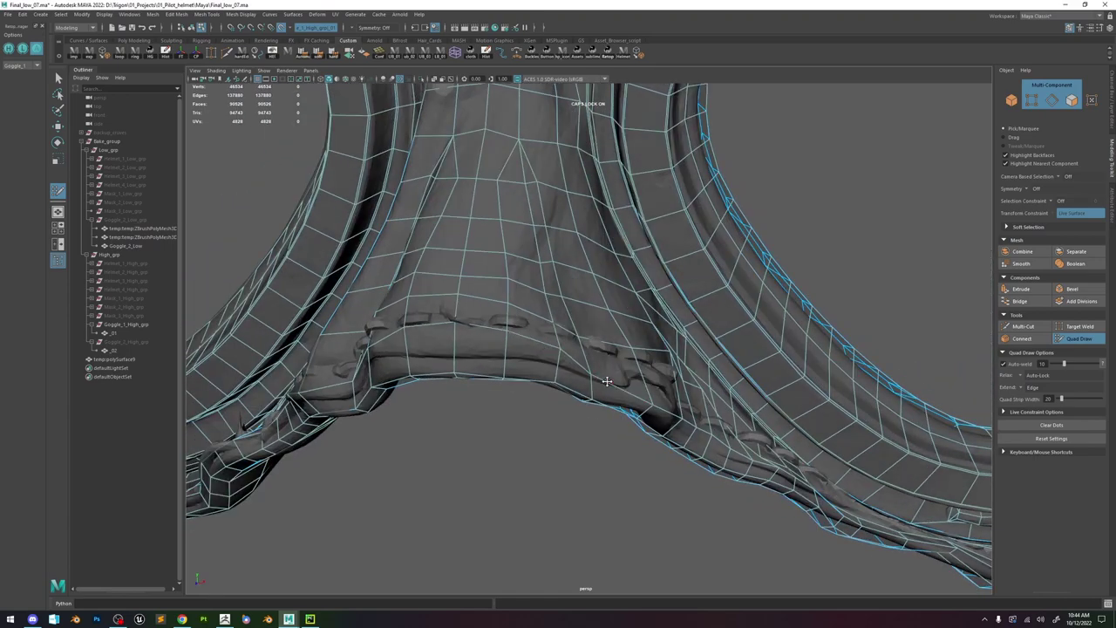
alt+drag(659, 396, 645, 404)
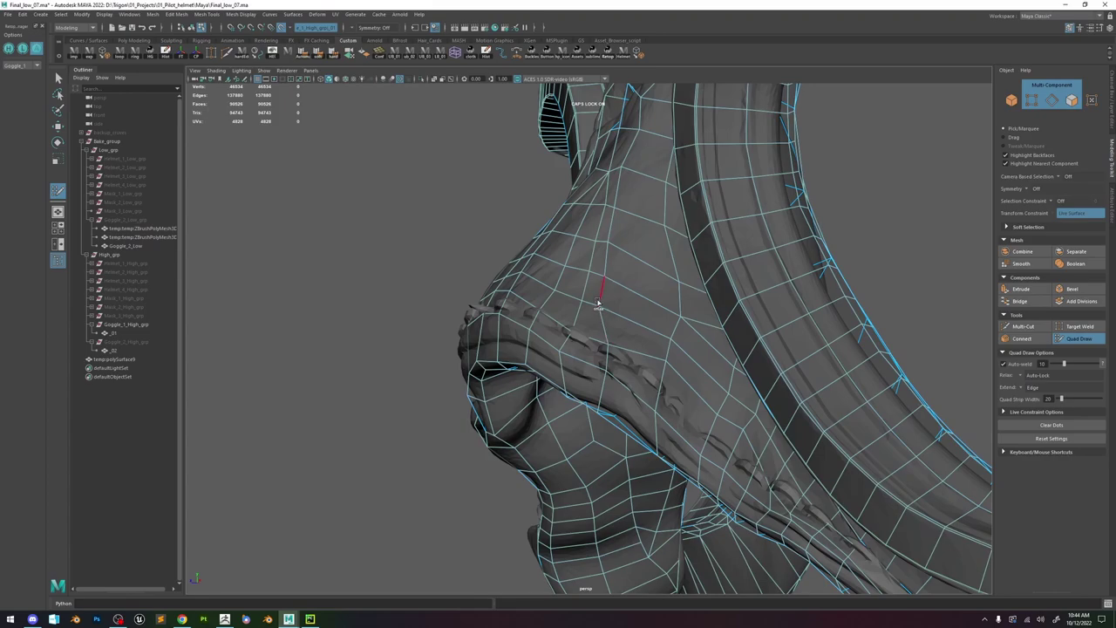
alt+drag(571, 253, 490, 448)
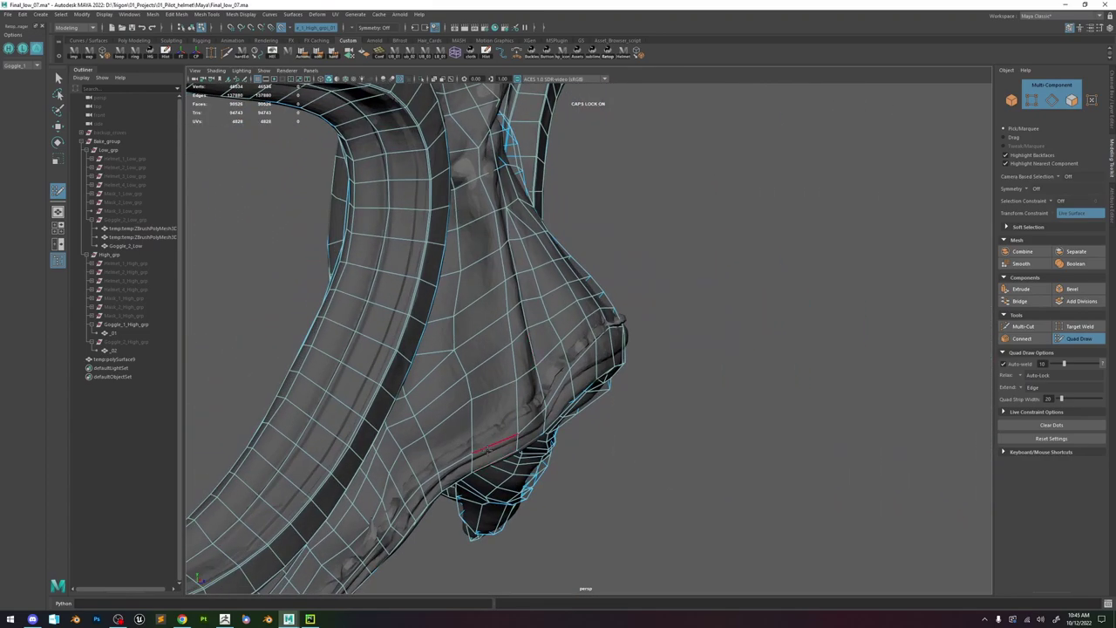
alt+drag(532, 411, 362, 402)
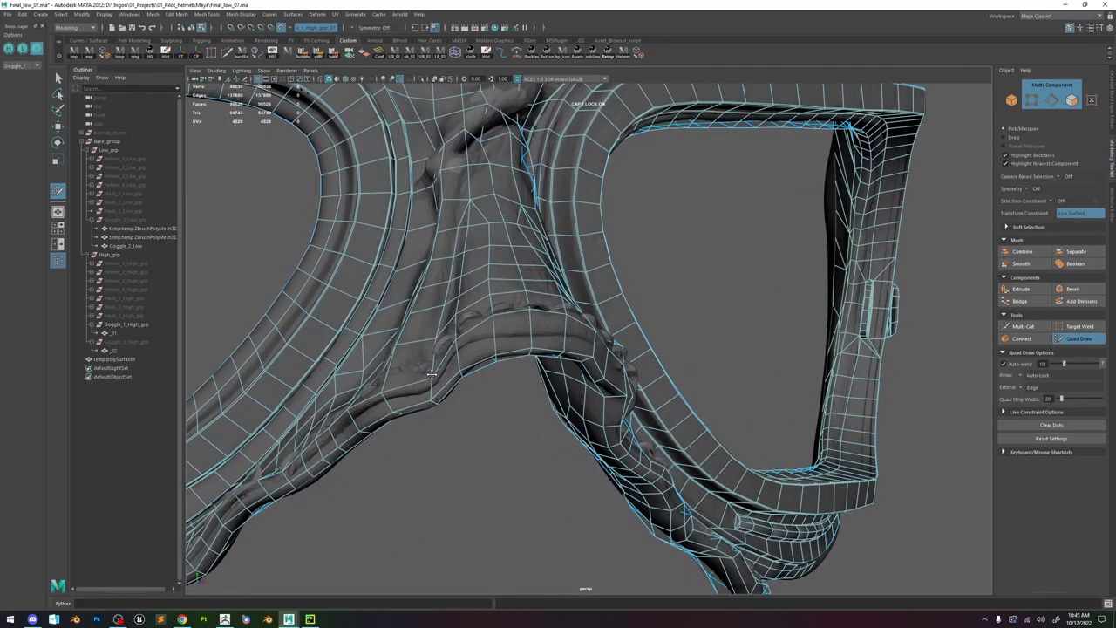
alt+drag(579, 340, 471, 346)
alt+right_drag(579, 368, 645, 409)
alt+drag(645, 410, 684, 450)
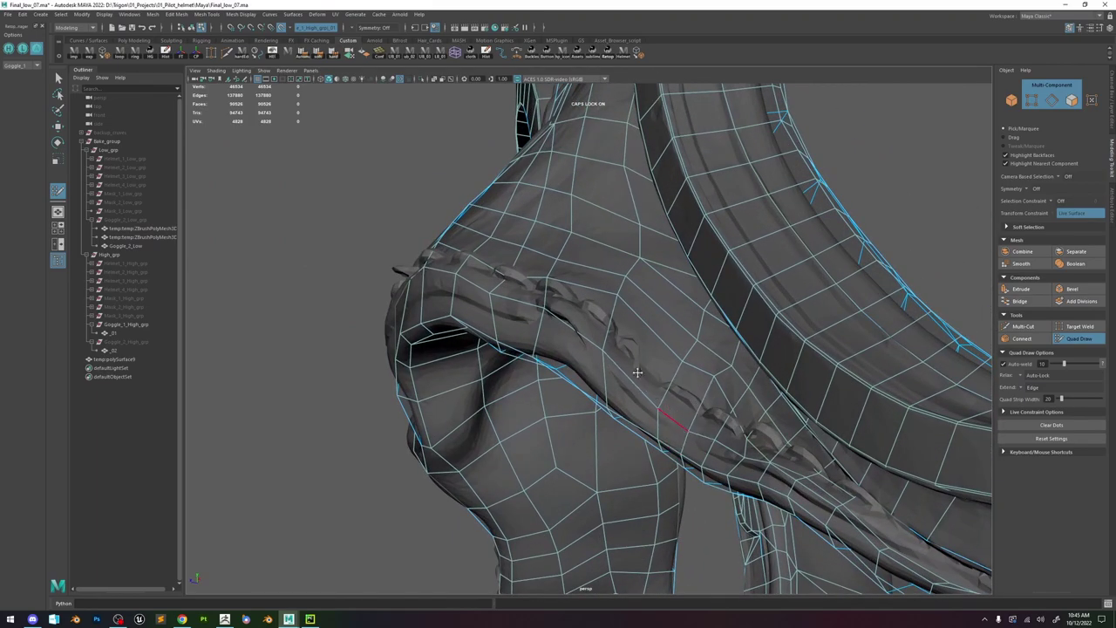
alt+drag(664, 397, 641, 403)
alt+right_drag(641, 403, 615, 440)
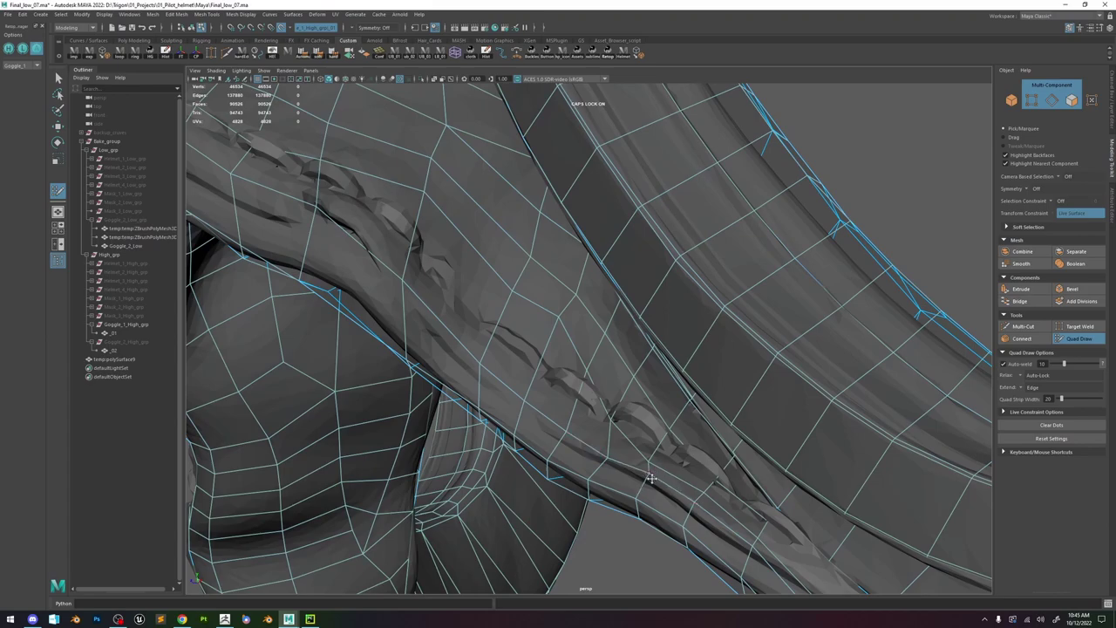
alt+drag(703, 513, 668, 422)
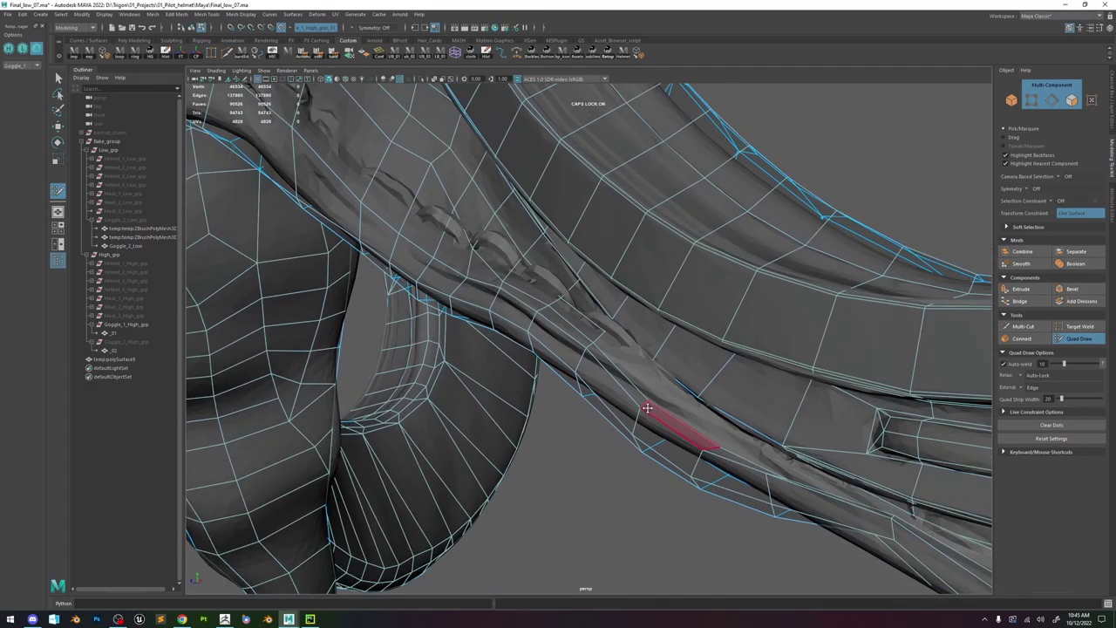
alt+drag(766, 460, 498, 443)
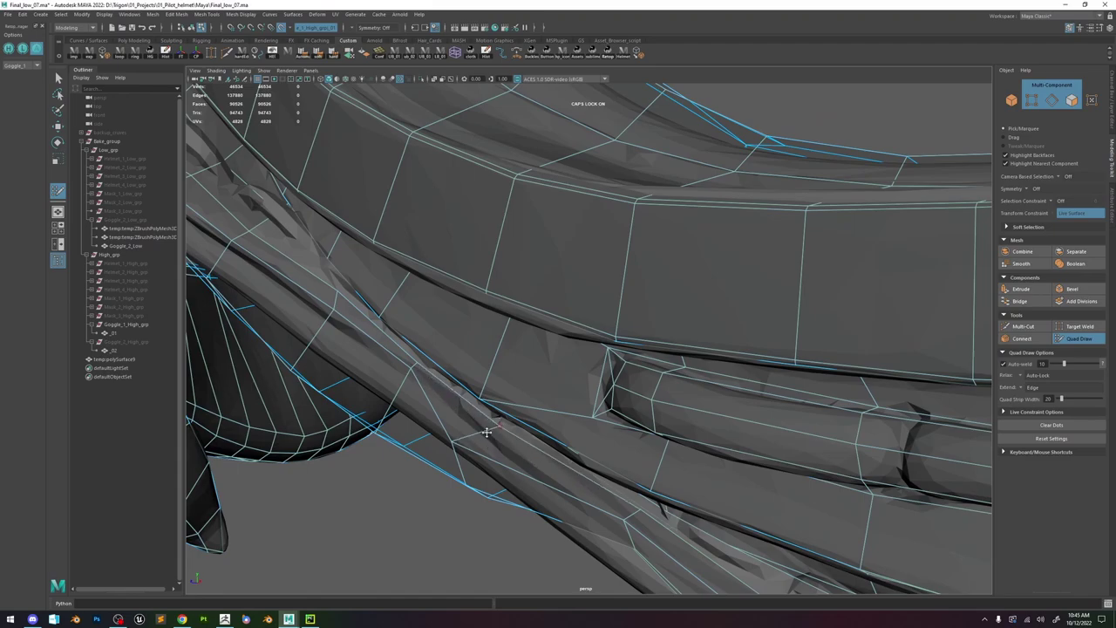
mouse_move(491, 437)
alt+mouse_down()
mouse_move(558, 423)
mouse_move(575, 453)
mouse_move(603, 462)
mouse_move(598, 426)
mouse_move(611, 476)
alt+mouse_up()
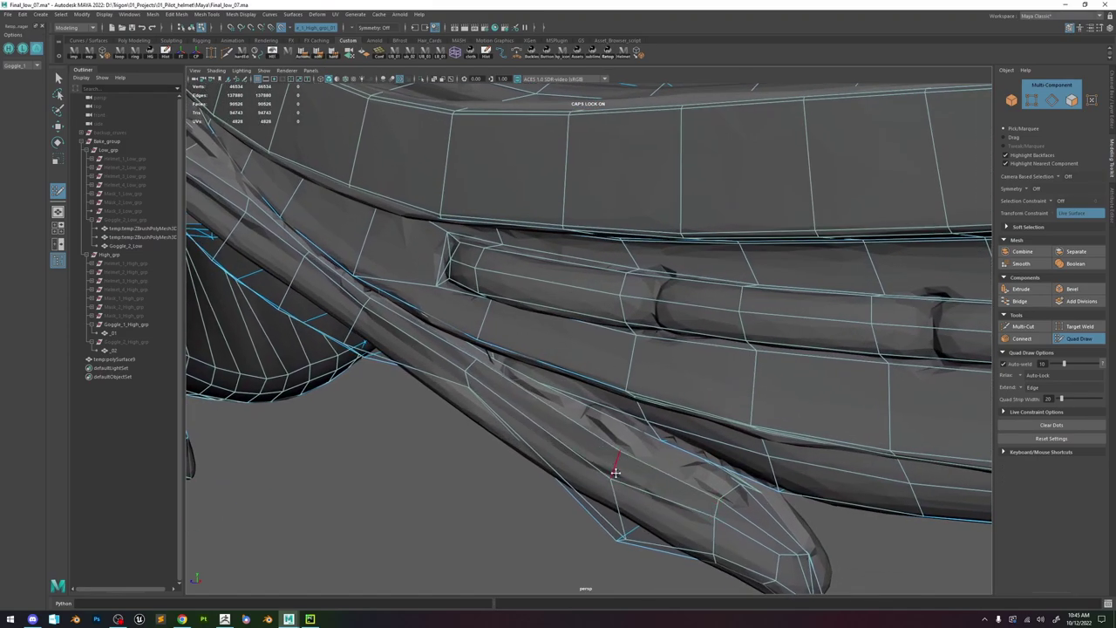
mouse_move(717, 508)
alt+mouse_down()
mouse_move(735, 518)
mouse_move(633, 457)
alt+mouse_up()
- Focus on a face at the flap's tip and resume Quad Draw to check the tip's fit to the live surface
key(w)
click(633, 444)
key(f)
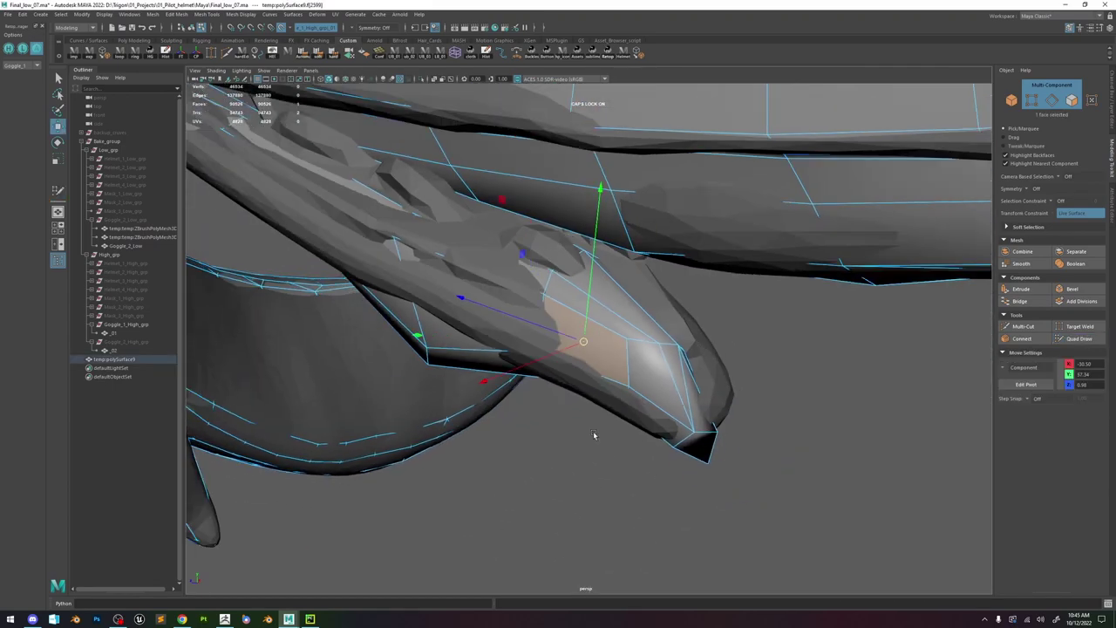
click(1078, 338)
alt+drag(726, 389, 684, 356)
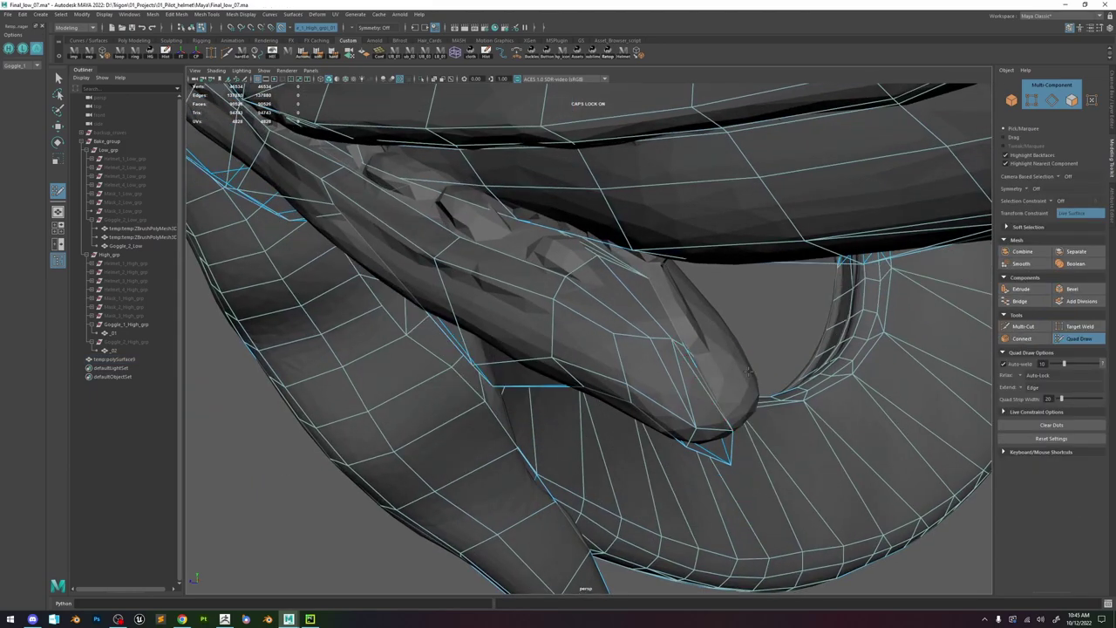
mouse_move(872, 362)
alt+mouse_down()
mouse_move(663, 320)
mouse_move(673, 209)
mouse_move(652, 312)
mouse_move(685, 319)
mouse_move(641, 320)
mouse_move(654, 287)
mouse_move(619, 332)
mouse_move(663, 375)
alt+mouse_up()
alt+drag(584, 400, 529, 337)
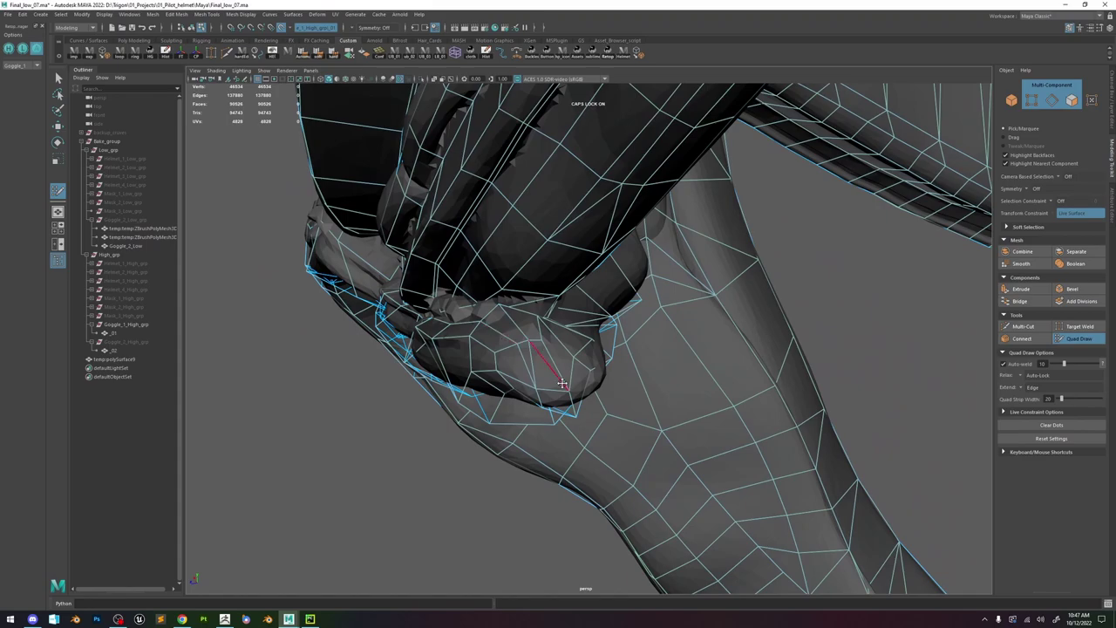
- Delete a surplus edge and reposition nearby low-poly vertices along the goggles' padded lower rim to follow the live surface
mouse_move(539, 387)
alt+mouse_down()
mouse_move(534, 325)
mouse_move(463, 301)
mouse_move(695, 421)
mouse_move(689, 397)
alt+mouse_up()
ctrl+shift+click(469, 331)
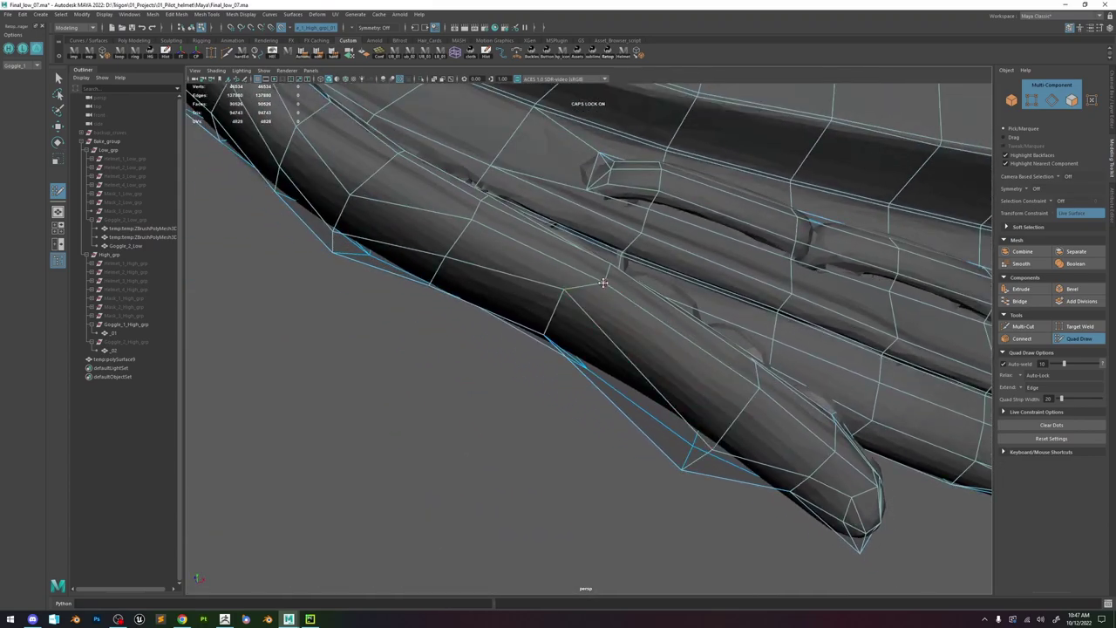
drag(603, 266, 589, 268)
alt+middle_drag(586, 266, 668, 361)
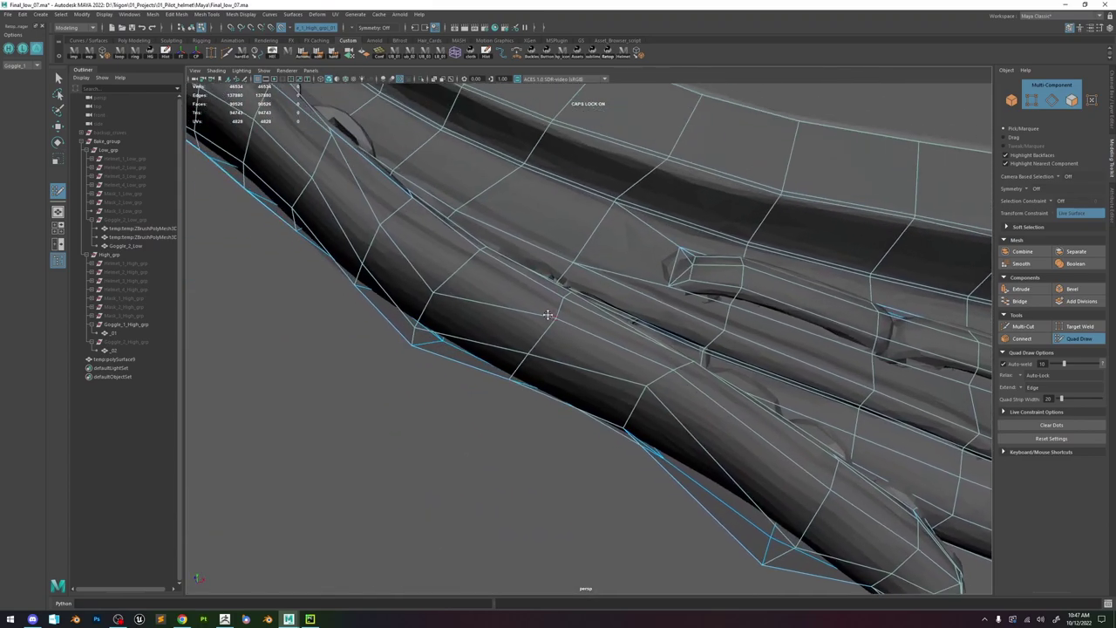
drag(434, 291, 457, 267)
drag(381, 224, 389, 223)
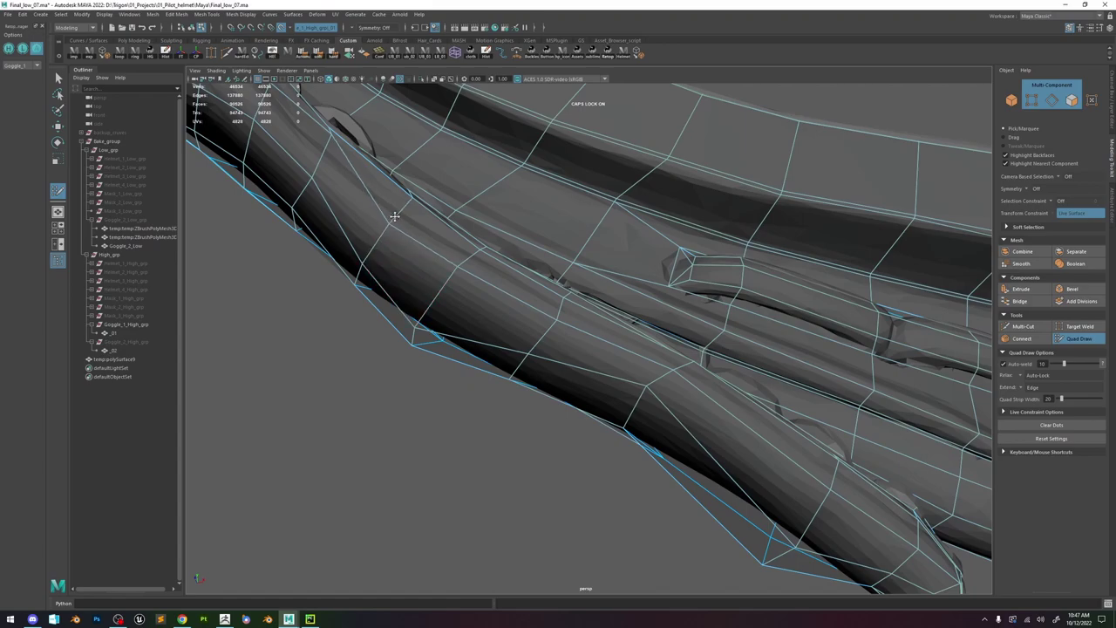
alt+drag(459, 292, 542, 274)
drag(590, 239, 608, 231)
- Relax the low-poly faces along the padded outer rim and down toward the flap below the nose bridge
mouse_move(612, 429)
mouse_down()
mouse_move(608, 437)
mouse_move(636, 324)
mouse_move(583, 306)
mouse_move(660, 438)
mouse_move(633, 316)
mouse_move(610, 339)
mouse_move(578, 308)
mouse_move(530, 331)
mouse_move(517, 374)
mouse_move(633, 378)
mouse_move(794, 409)
mouse_move(808, 391)
mouse_up()
mouse_move(660, 378)
alt+mouse_down()
mouse_move(779, 413)
mouse_move(800, 389)
mouse_move(612, 211)
mouse_move(558, 345)
mouse_move(508, 394)
alt+mouse_up()
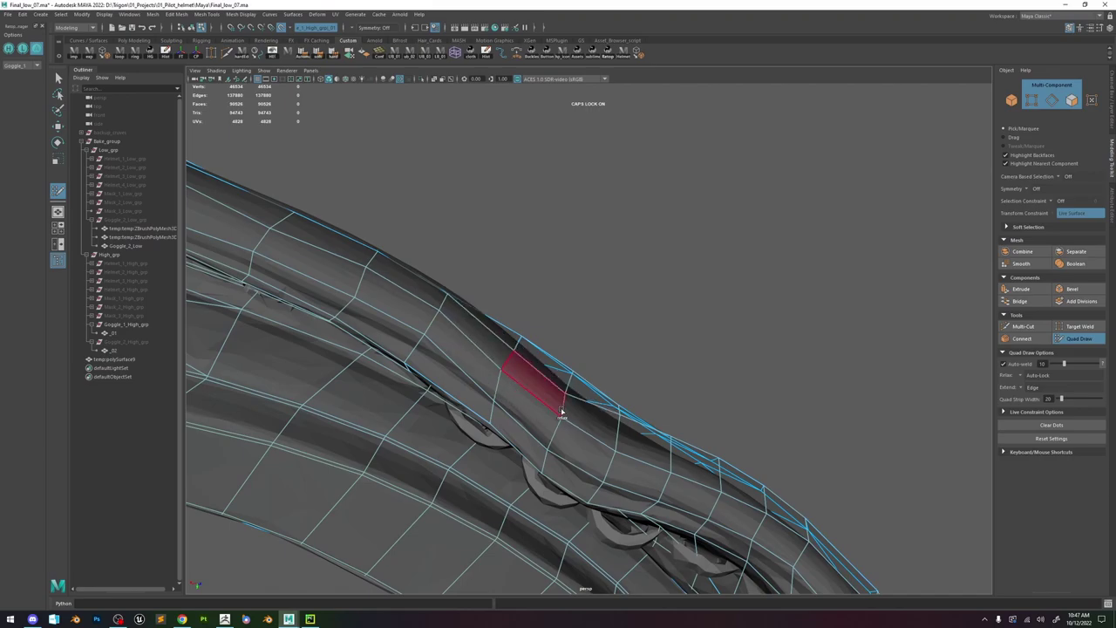
alt+drag(697, 461, 688, 481)
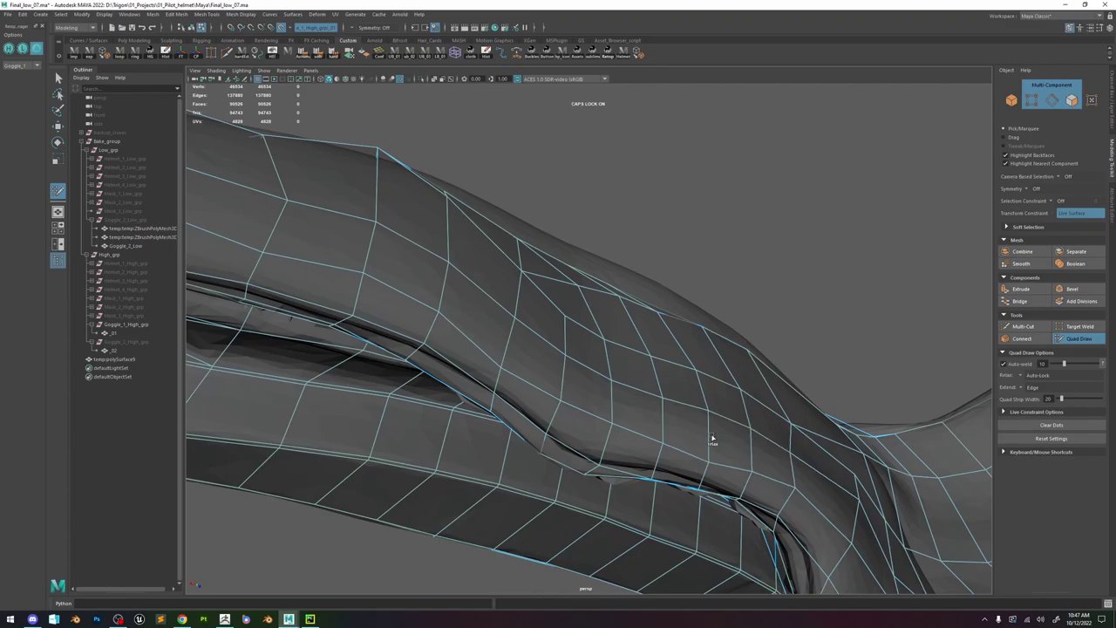
mouse_move(777, 441)
alt+mouse_down()
mouse_move(648, 376)
mouse_move(701, 416)
mouse_move(687, 490)
alt+mouse_up()
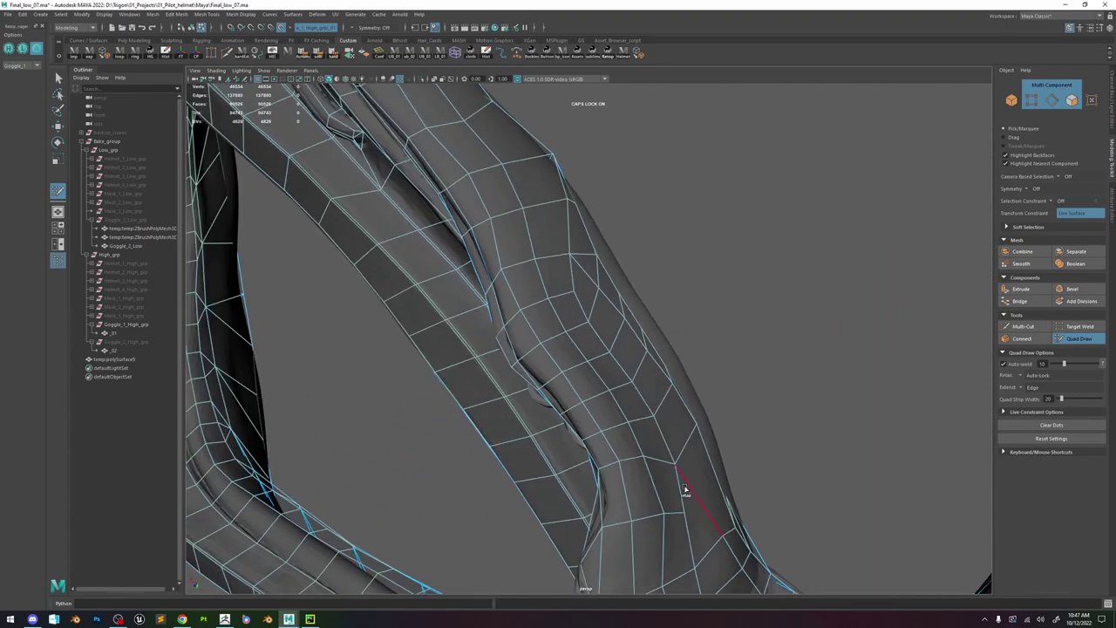
mouse_move(640, 541)
alt+mouse_down()
mouse_move(564, 368)
mouse_move(591, 354)
mouse_move(625, 369)
mouse_move(597, 242)
alt+mouse_up()
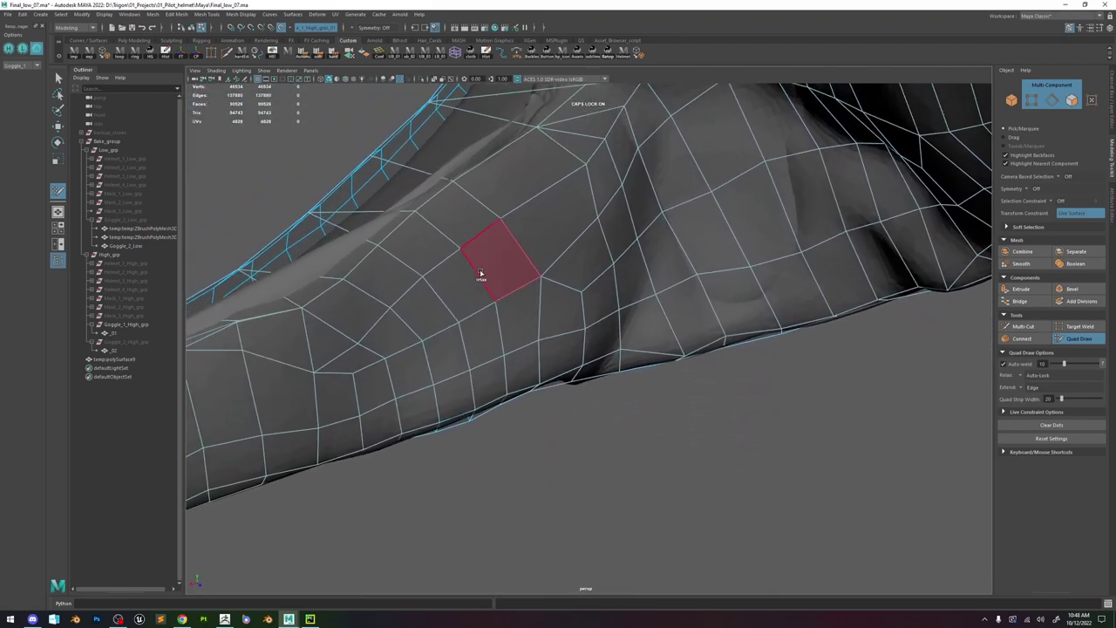
alt+drag(468, 250, 470, 238)
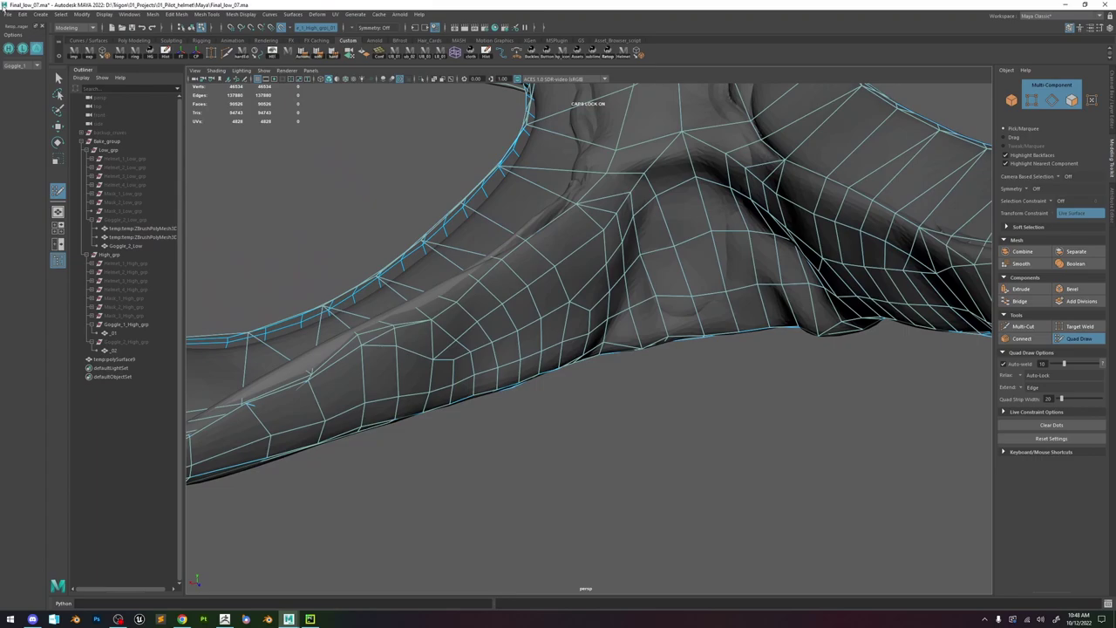
alt+drag(312, 152, 362, 179)
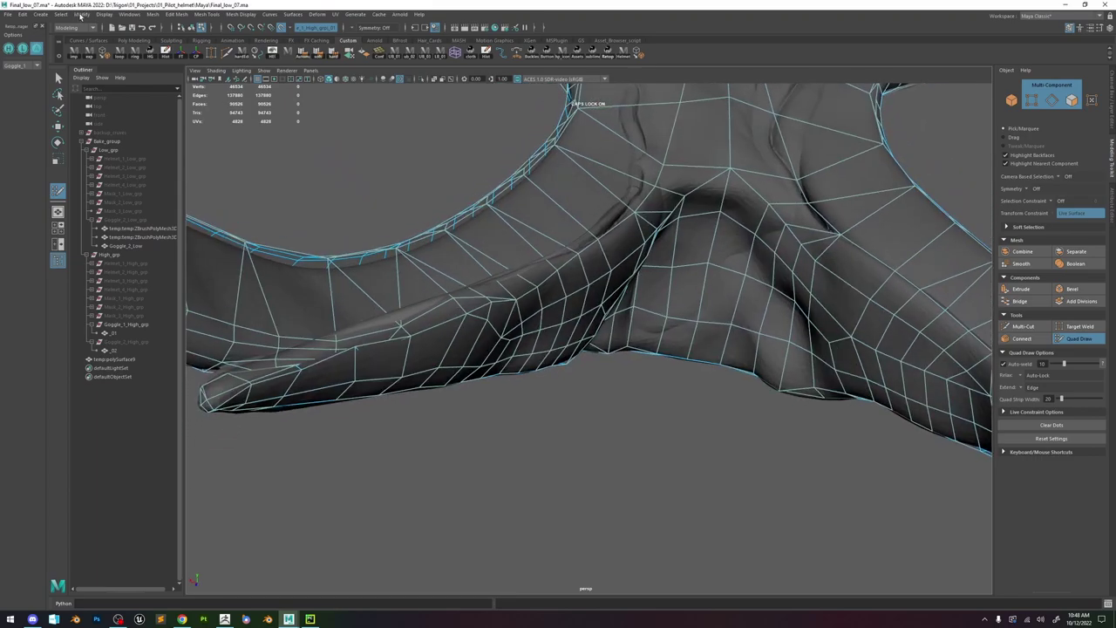
- Relax the low-poly vertices in the crease beside the nose bridge and undo the last adjustment
click(153, 14)
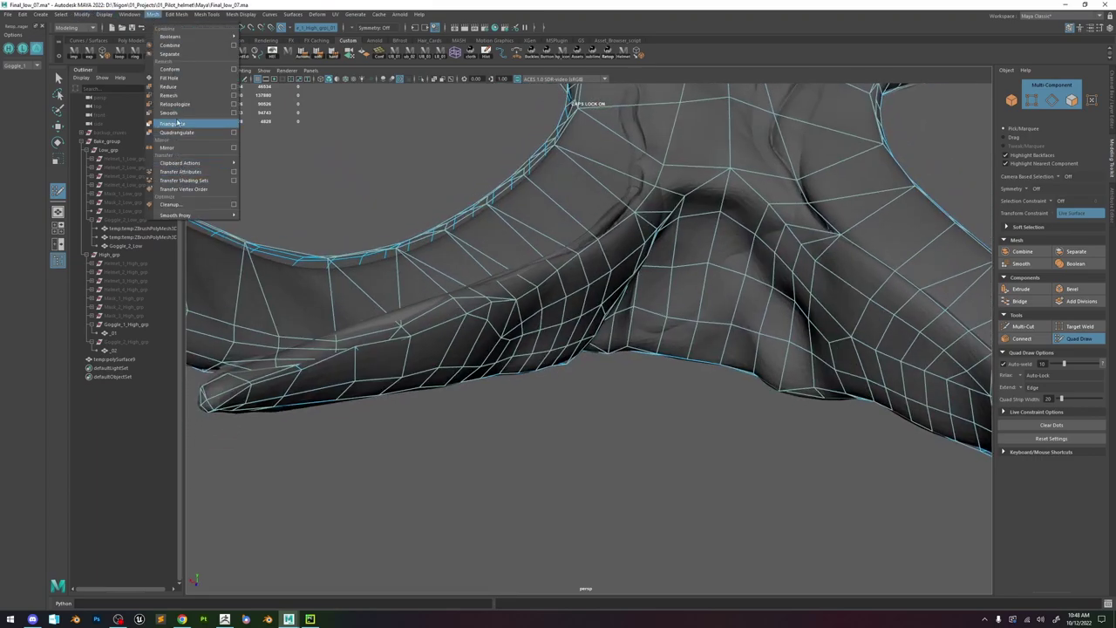
alt+drag(582, 245, 541, 311)
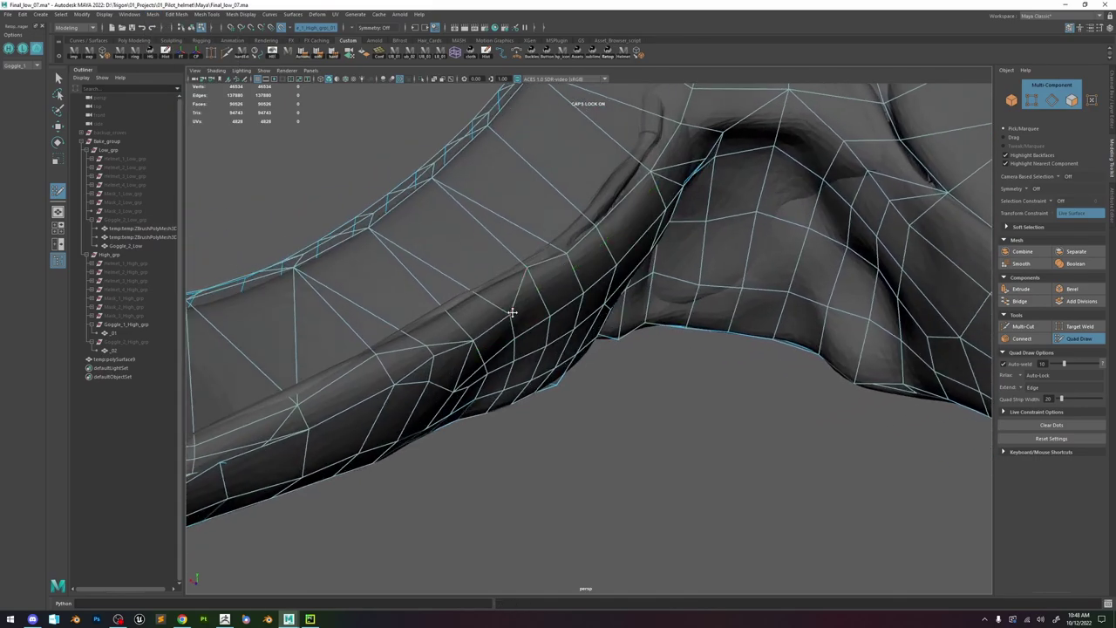
mouse_move(498, 297)
alt+mouse_down()
mouse_move(580, 305)
mouse_move(617, 282)
mouse_move(580, 277)
alt+mouse_up()
shift+drag(616, 223, 620, 219)
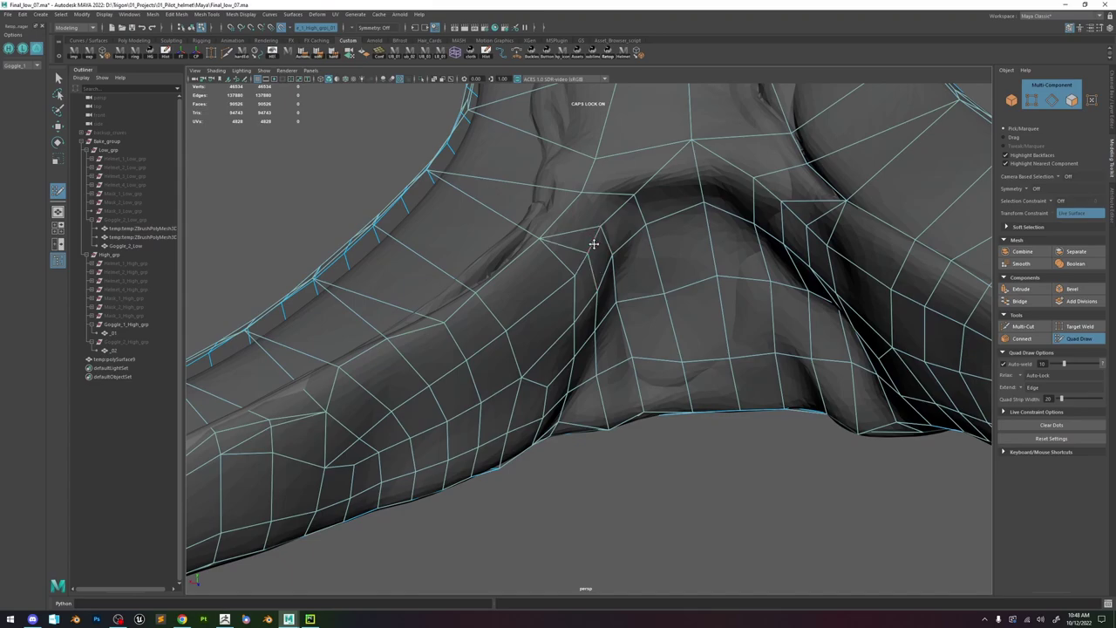
alt+drag(776, 229, 849, 300)
alt+drag(609, 242, 560, 273)
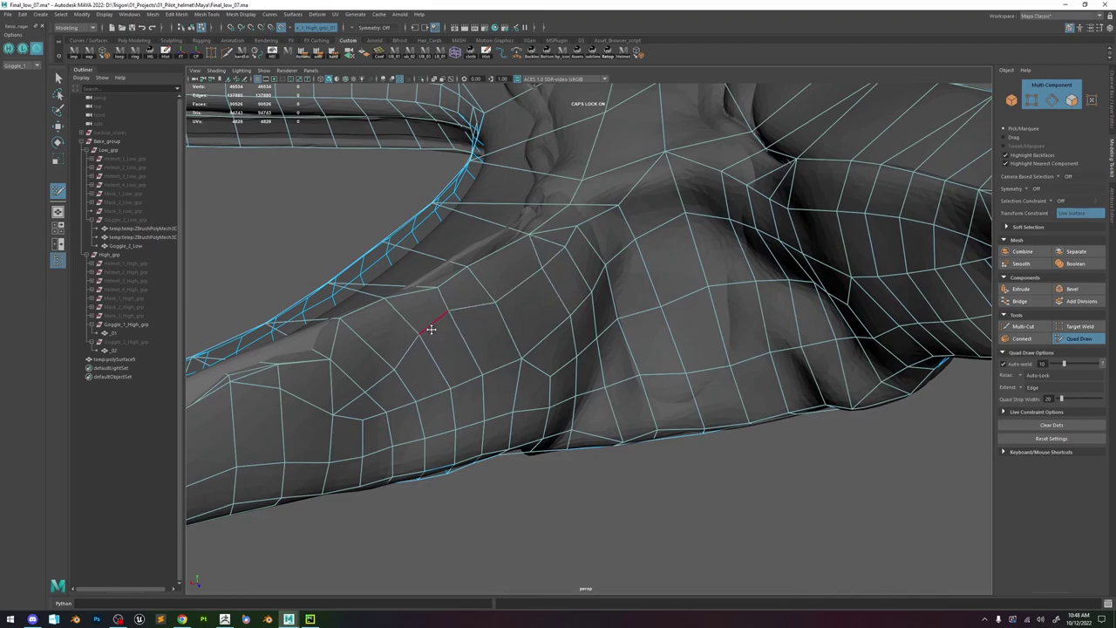
mouse_move(365, 381)
alt+mouse_down()
mouse_move(535, 299)
mouse_move(547, 348)
mouse_move(515, 391)
mouse_move(601, 450)
mouse_move(637, 422)
mouse_move(630, 406)
alt+mouse_up()
key(ctrl+z)
- Examine the low-poly wireframe around the nose bridge, the lens frame's inner edge and both flaps, with Quad Draw reactivated
click(118, 619)
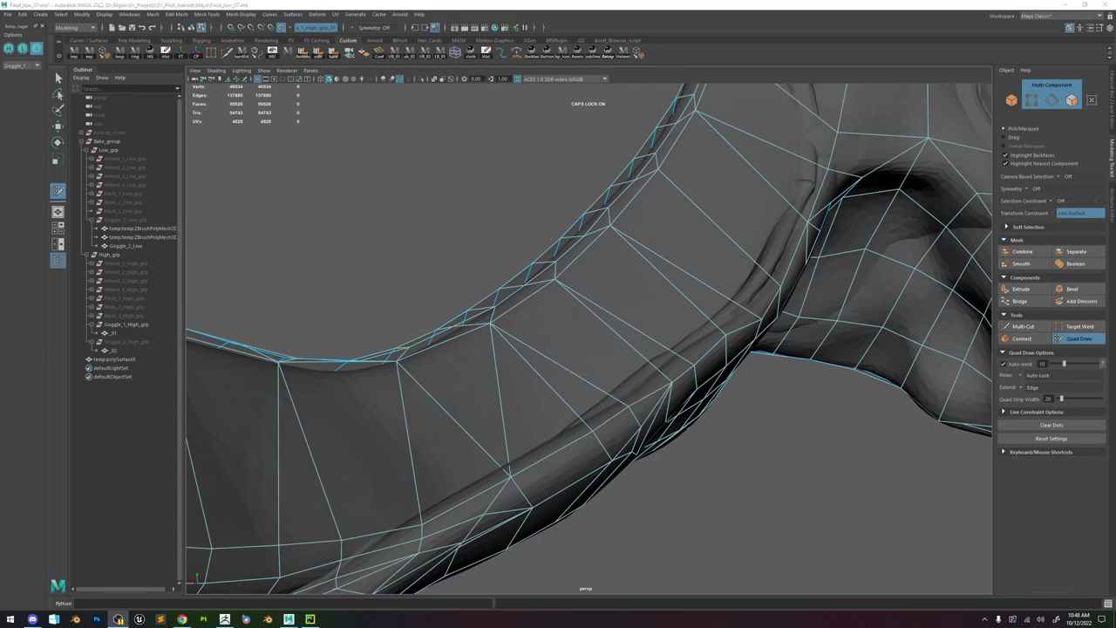
alt+right_drag(844, 336, 739, 253)
alt+drag(674, 288, 730, 359)
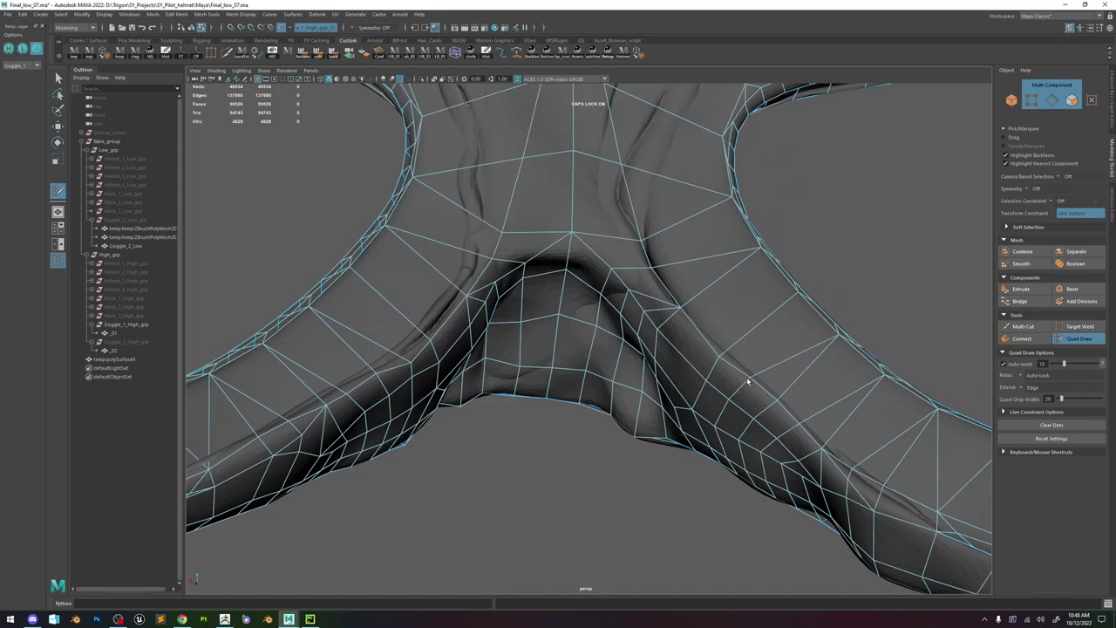
key(w)
click(1075, 339)
alt+drag(380, 315, 646, 410)
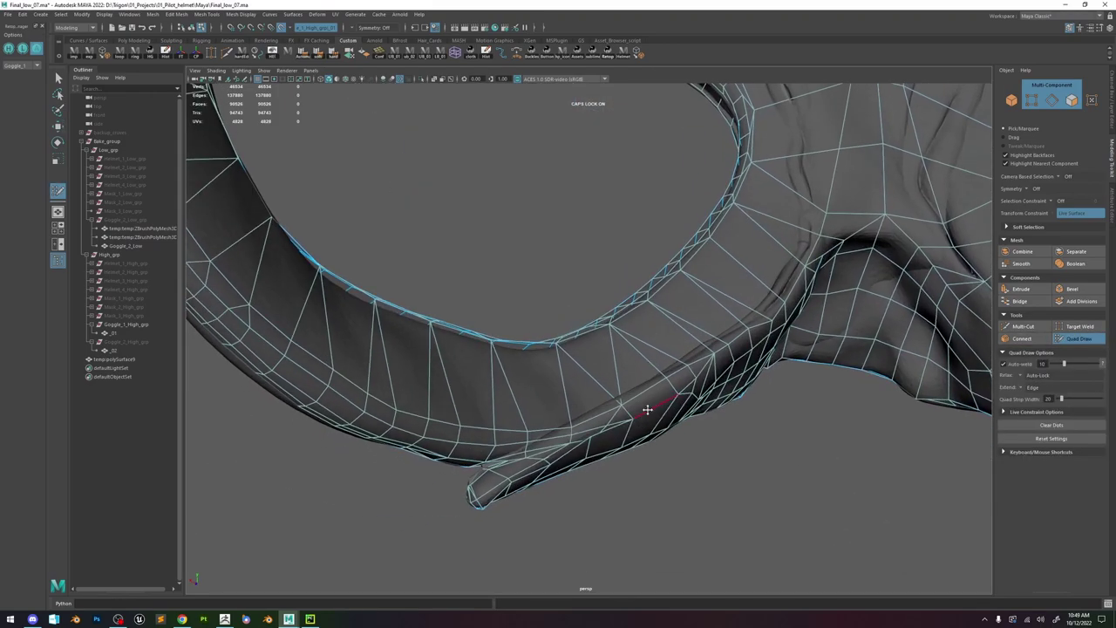
alt+right_drag(599, 408, 649, 442)
alt+drag(649, 443, 860, 371)
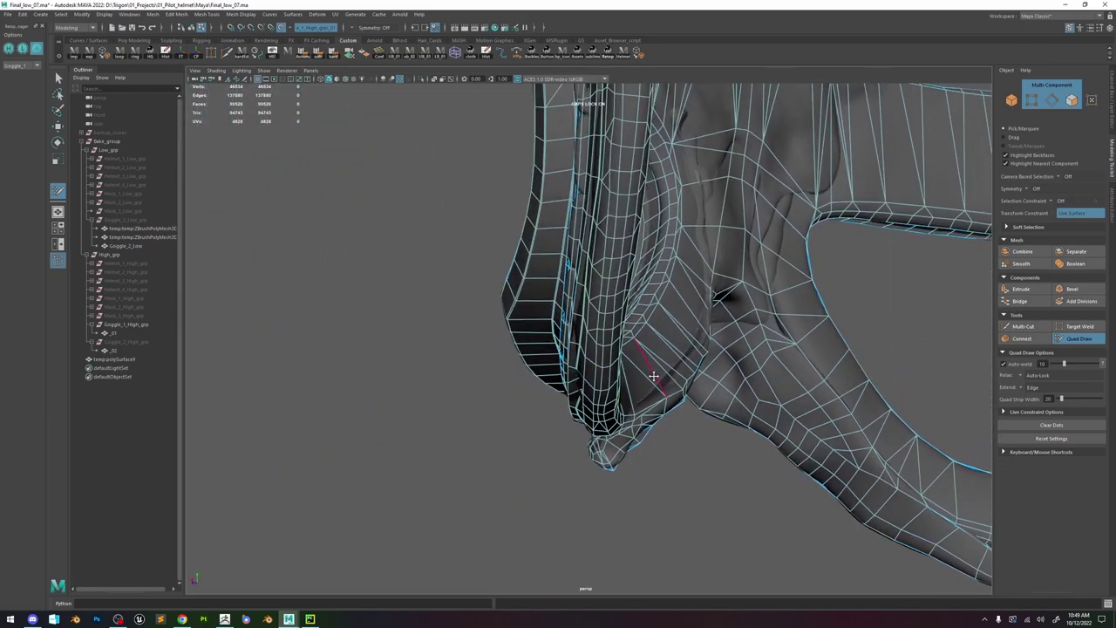
mouse_move(744, 334)
alt+mouse_down()
mouse_move(738, 398)
mouse_move(782, 361)
mouse_move(787, 287)
alt+mouse_up()
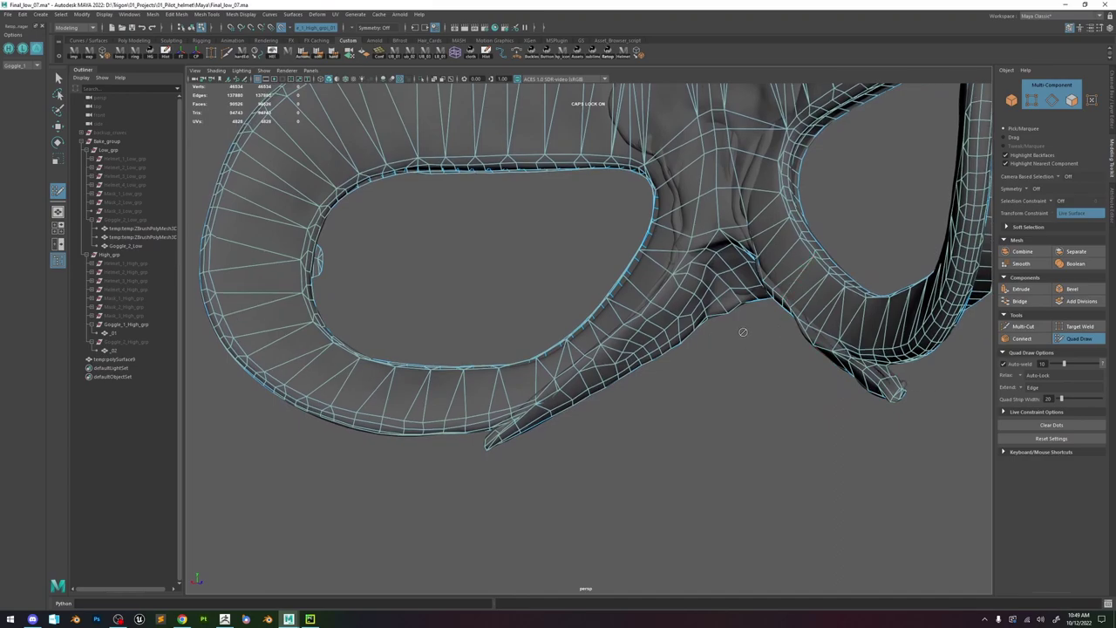
alt+drag(743, 332, 676, 296)
alt+drag(758, 286, 707, 299)
alt+right_drag(623, 332, 859, 555)
alt+middle_drag(767, 396, 646, 439)
mouse_move(645, 439)
alt+mouse_down()
mouse_move(635, 412)
mouse_move(646, 388)
mouse_move(707, 484)
mouse_move(660, 445)
alt+mouse_up()
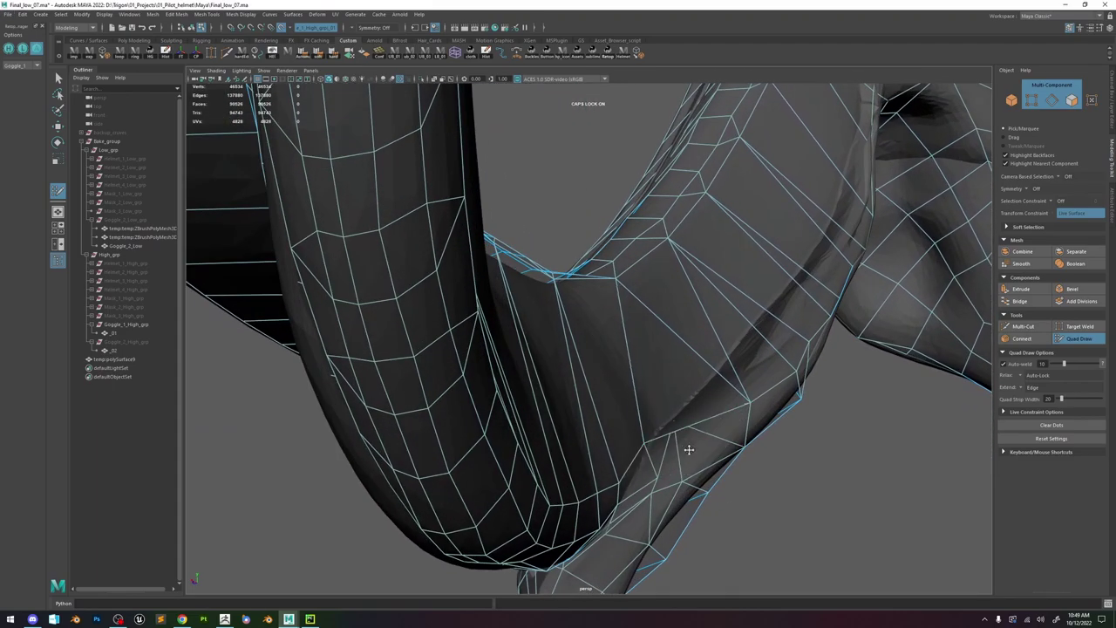
- Reposition the low-poly vertices along the back of the flap toward its tip and undo the last tweak
key(ctrl+z)
alt+drag(730, 425, 629, 399)
drag(566, 350, 573, 377)
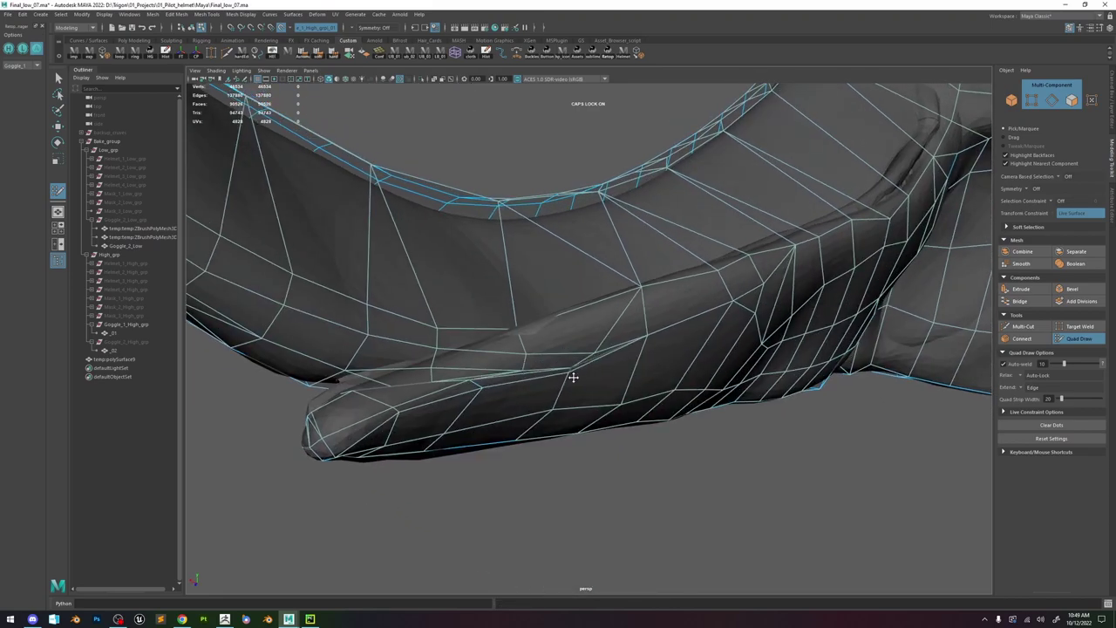
drag(483, 386, 471, 399)
drag(398, 410, 399, 415)
alt+drag(480, 392, 473, 402)
key(ctrl+z)
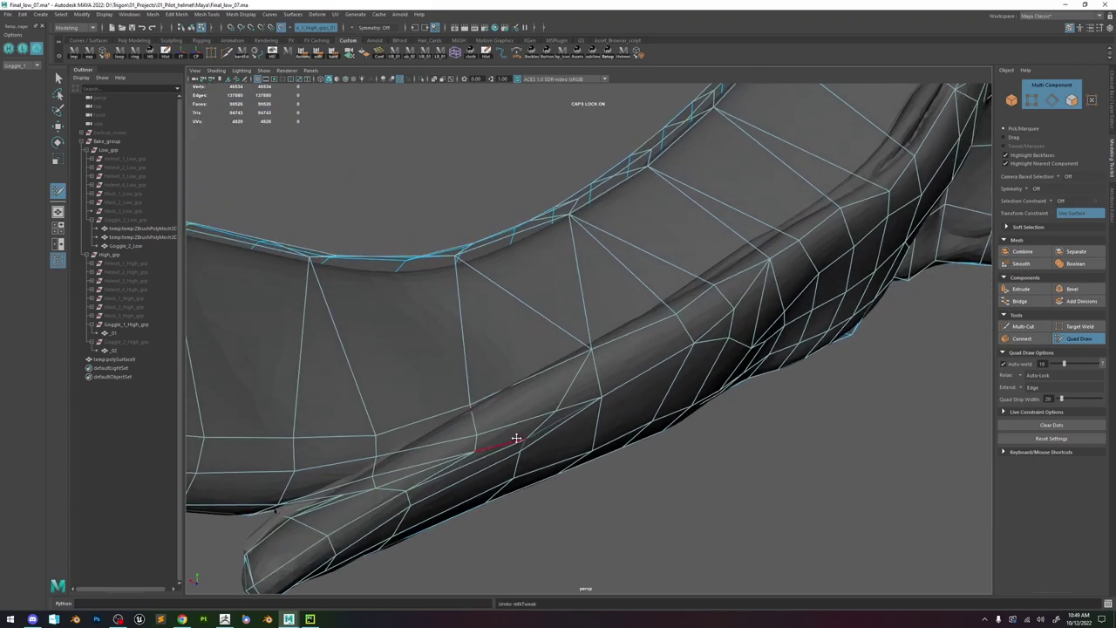
- Clean up the seam where the flap meets the lens frame by deleting a surplus edge and repositioning the surrounding vertices
ctrl+shift+click(491, 429)
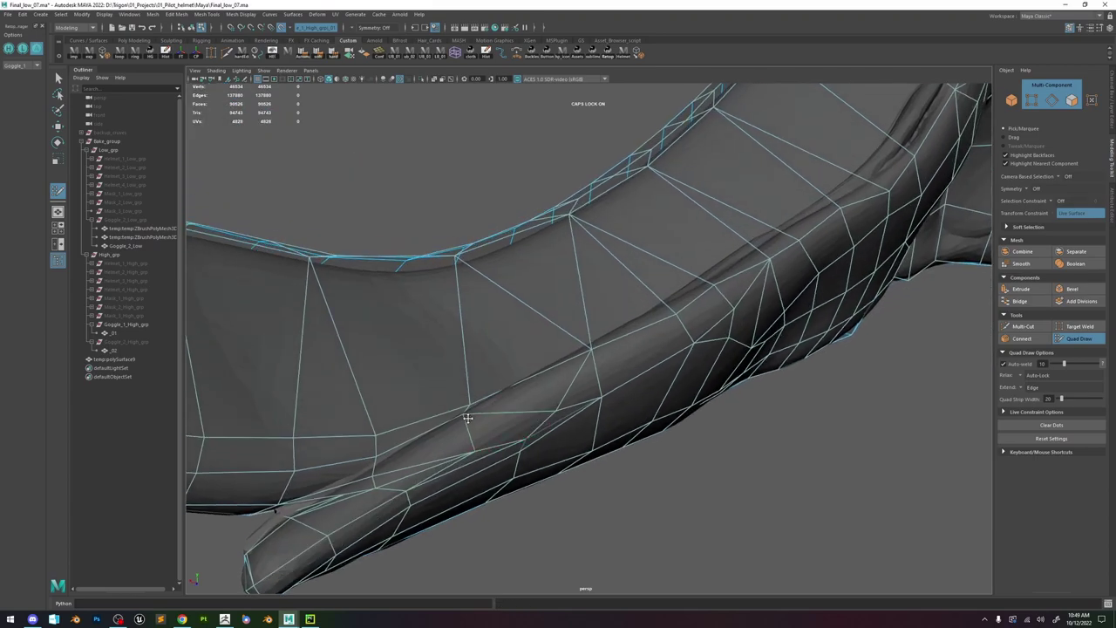
mouse_move(474, 430)
alt+mouse_down()
mouse_move(496, 423)
mouse_move(511, 448)
alt+mouse_up()
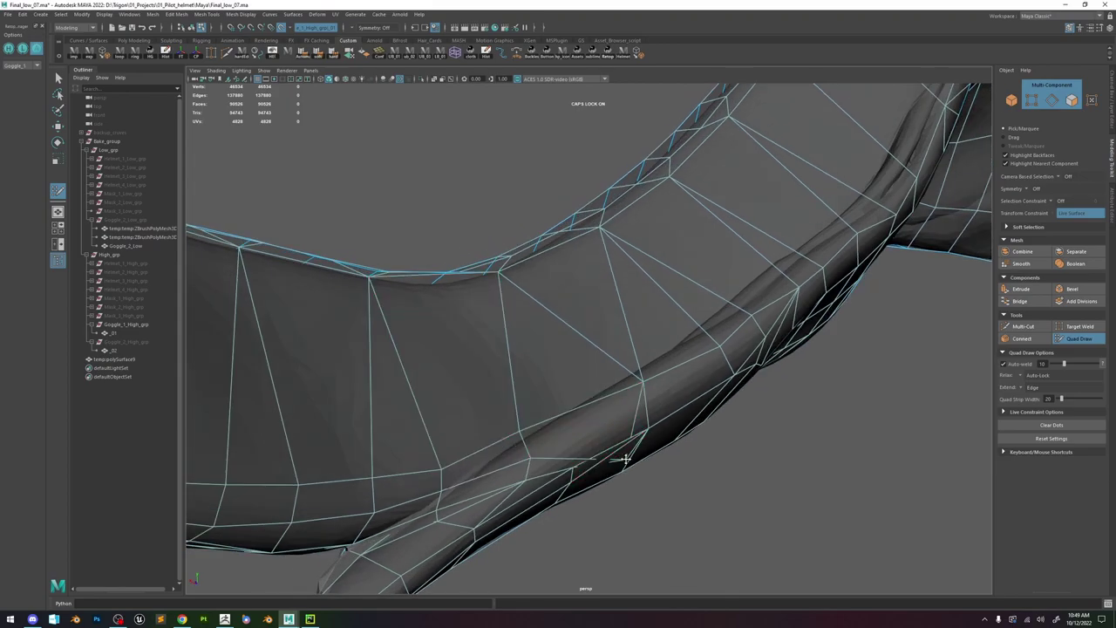
key(ctrl+z)
mouse_move(598, 428)
mouse_down()
mouse_move(576, 417)
mouse_move(668, 453)
mouse_move(655, 498)
mouse_up()
key(ctrl+z)
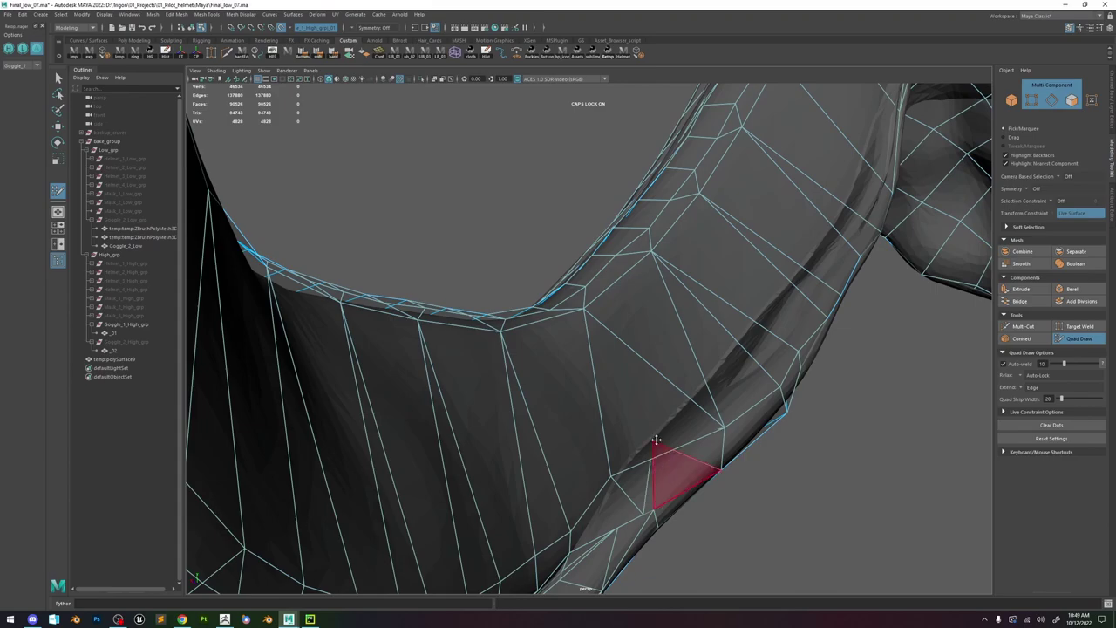
drag(721, 426, 703, 385)
drag(653, 441, 678, 468)
drag(704, 383, 733, 416)
mouse_move(735, 416)
alt+mouse_down()
mouse_move(763, 415)
mouse_move(707, 386)
alt+mouse_up()
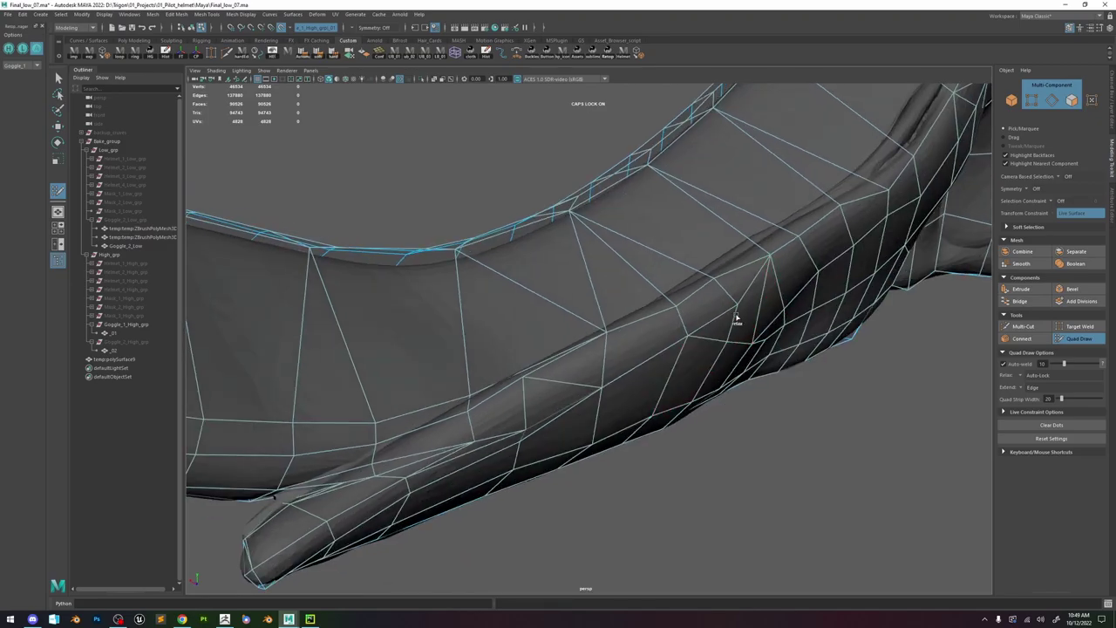
- Switch to ZBrush and examine the back of the high-poly goggles around the nose bridge and flaps
mouse_move(704, 315)
alt+mouse_down()
mouse_move(727, 307)
mouse_move(663, 302)
mouse_move(770, 301)
mouse_move(765, 323)
mouse_move(636, 326)
mouse_move(661, 236)
mouse_move(547, 287)
alt+mouse_up()
alt+right_drag(548, 288, 560, 351)
click(225, 619)
drag(558, 384, 663, 309)
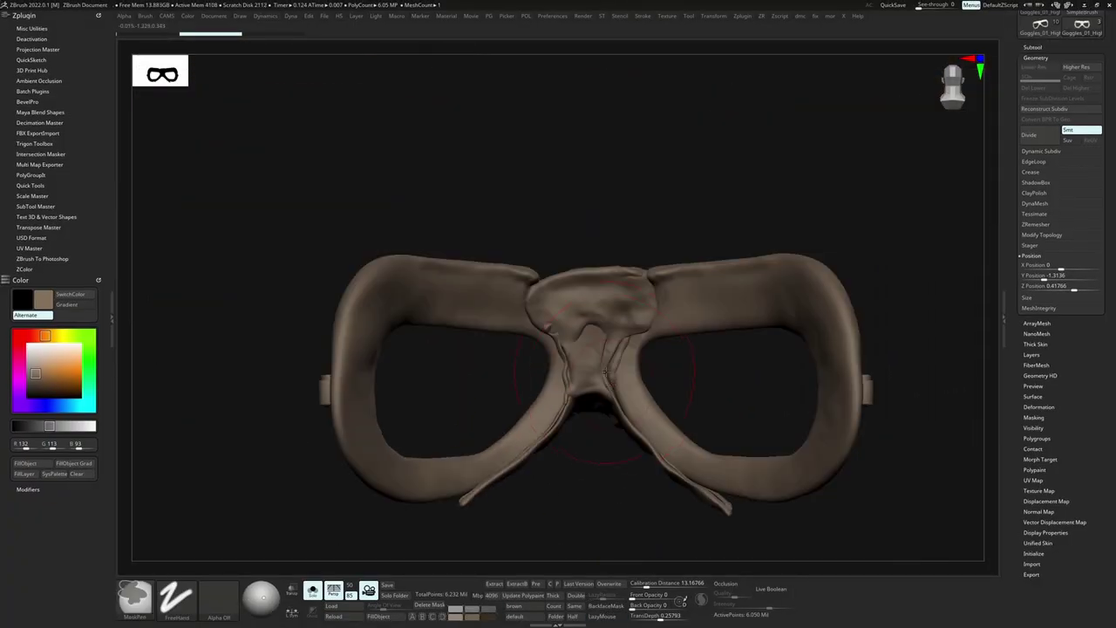
ctrl+right_drag(622, 384, 620, 374)
key(f)
right_drag(604, 317, 567, 327)
- Step through the sculpt's undo history to compare different states of the goggles' back side
key(ctrl+z)
click(300, 34)
click(223, 37)
click(276, 36)
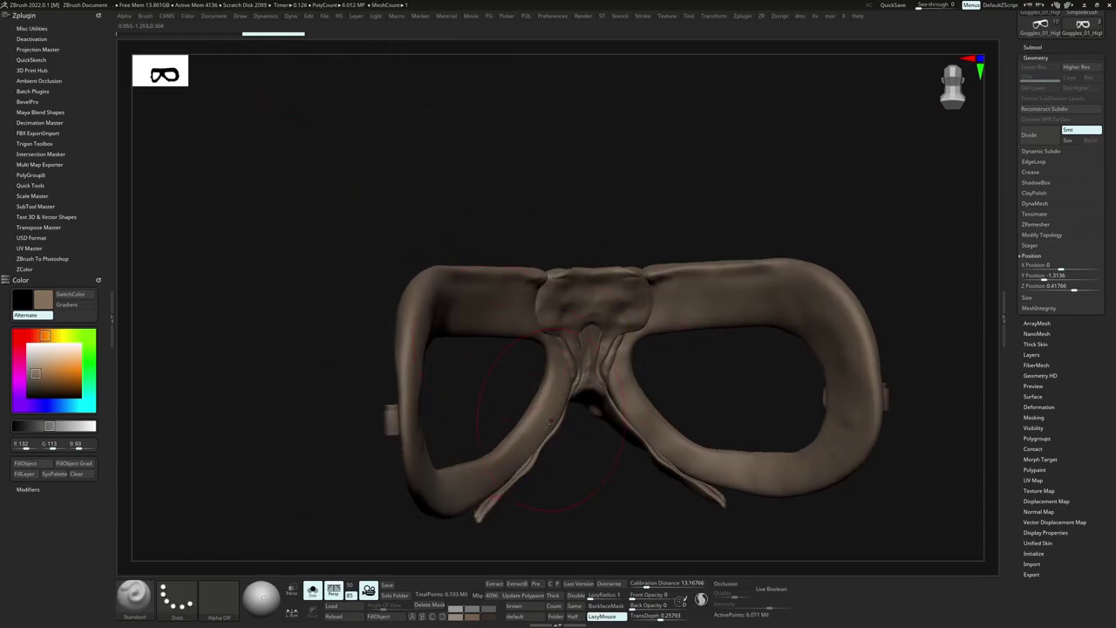
key(ctrl+z)
- Check the goggles' polyframe from the back and front, and show the subtool list
key(shift+f)
right_drag(580, 353, 618, 317)
key(shift+f)
mouse_move(573, 352)
right_down()
mouse_move(485, 352)
mouse_move(558, 358)
mouse_move(578, 347)
right_up()
ctrl+right_drag(578, 347, 637, 352)
click(1034, 47)
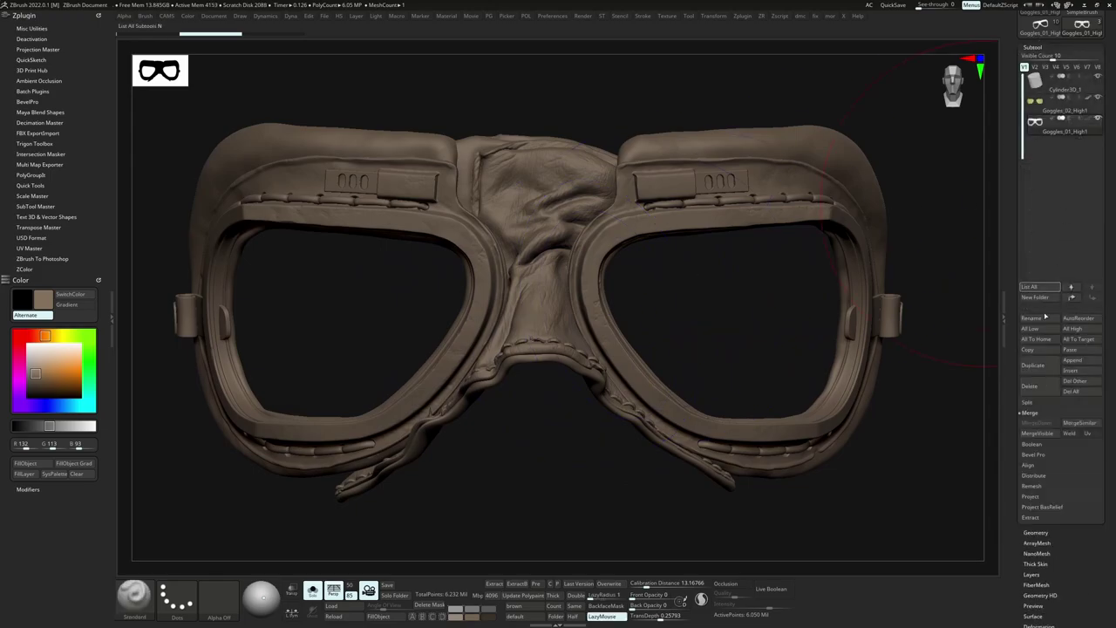
right_drag(598, 381, 612, 314)
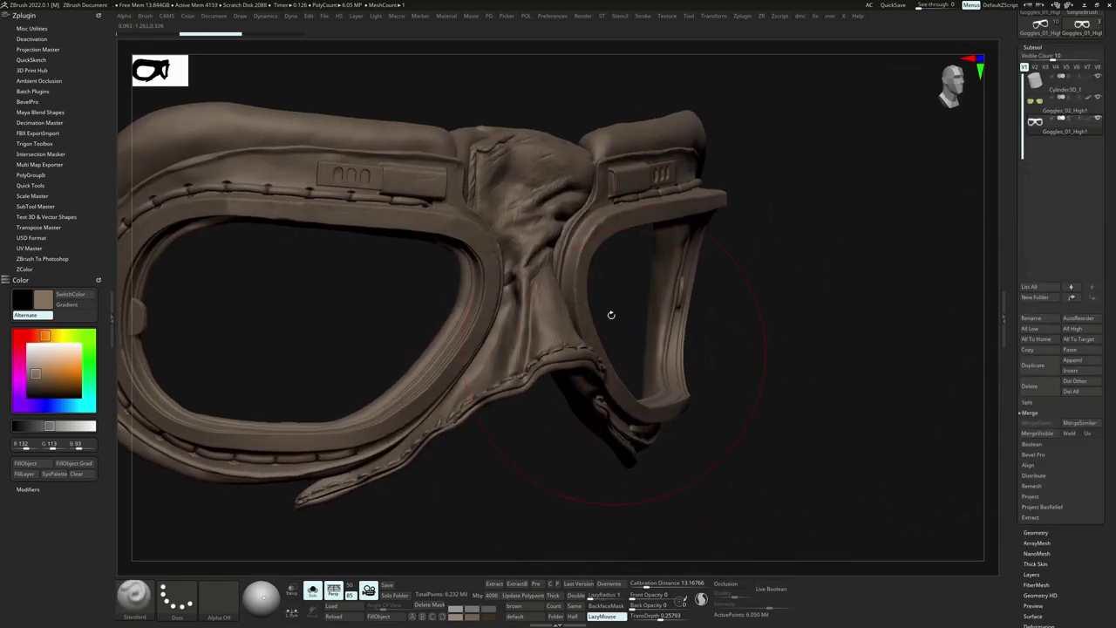
click(737, 16)
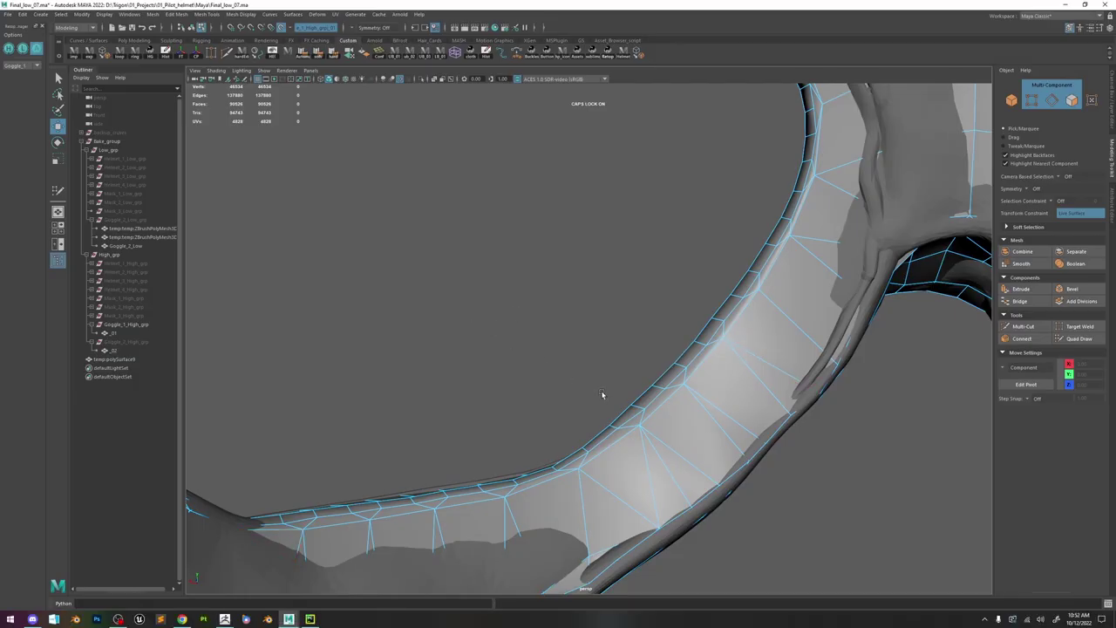
- Return to Maya, import the goggles mesh from ZBrush and move it into Goggle_1_High_grp beside the _01 mesh
alt+right_drag(602, 394, 752, 182)
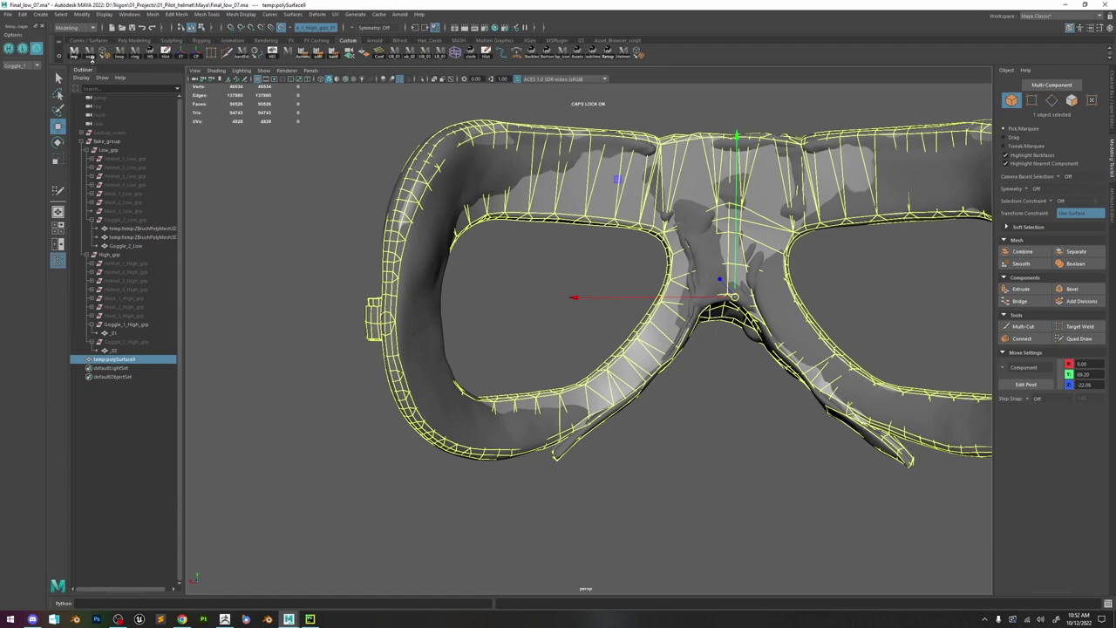
click(75, 54)
click(585, 406)
alt+drag(585, 406, 628, 427)
click(524, 454)
click(124, 360)
click(127, 368)
drag(129, 370, 128, 342)
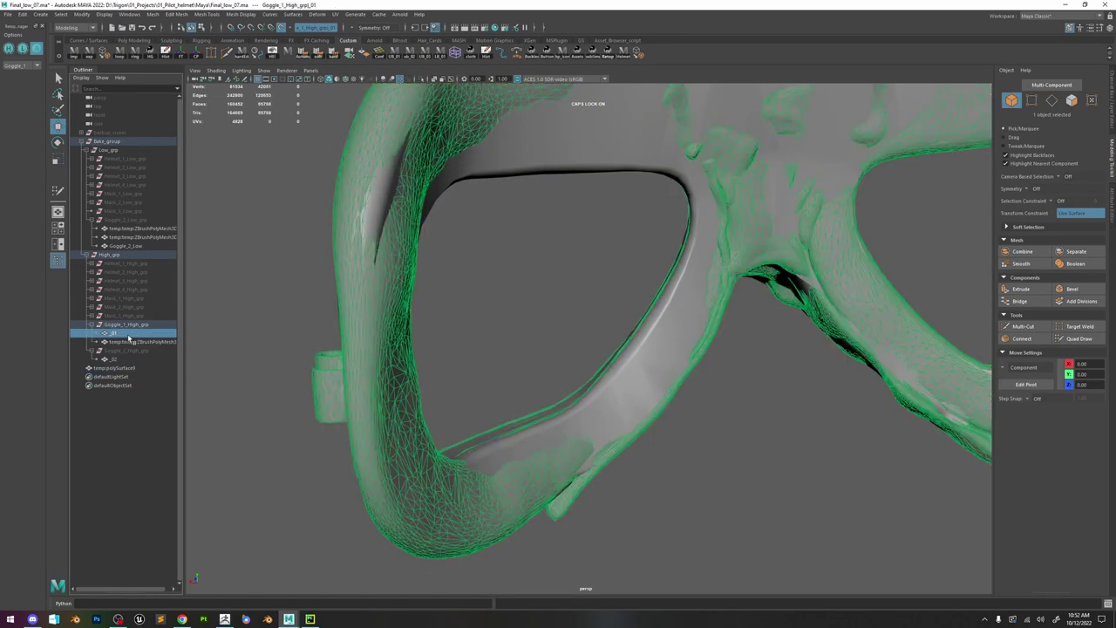
- Compare the _01 mesh with the imported ZBrush mesh by isolating each one in shaded display
click(422, 80)
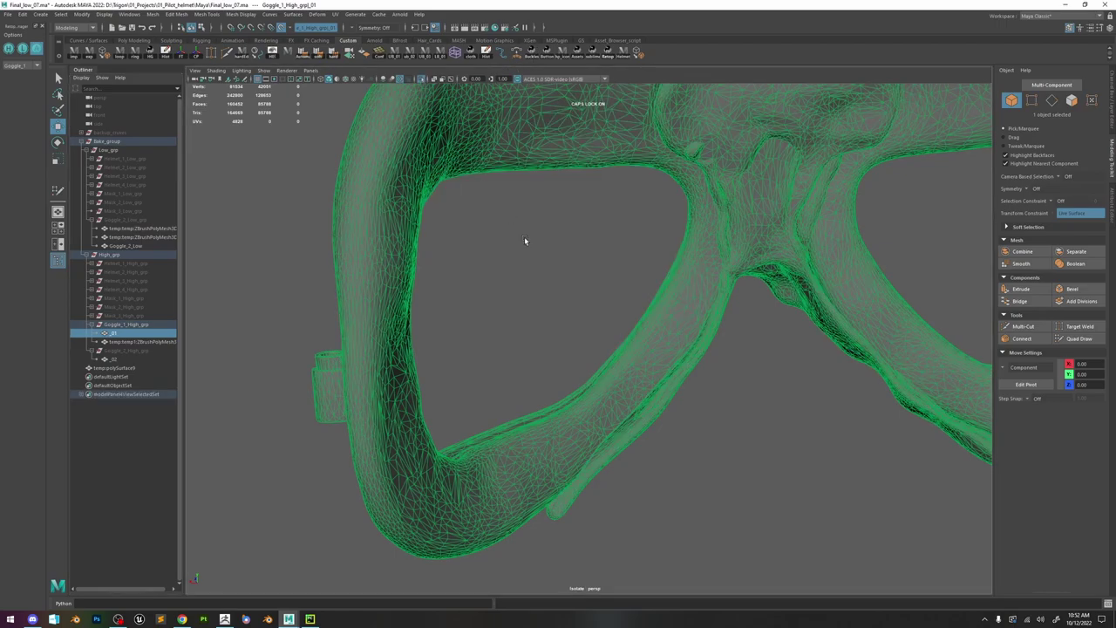
alt+drag(509, 214, 542, 307)
click(162, 343)
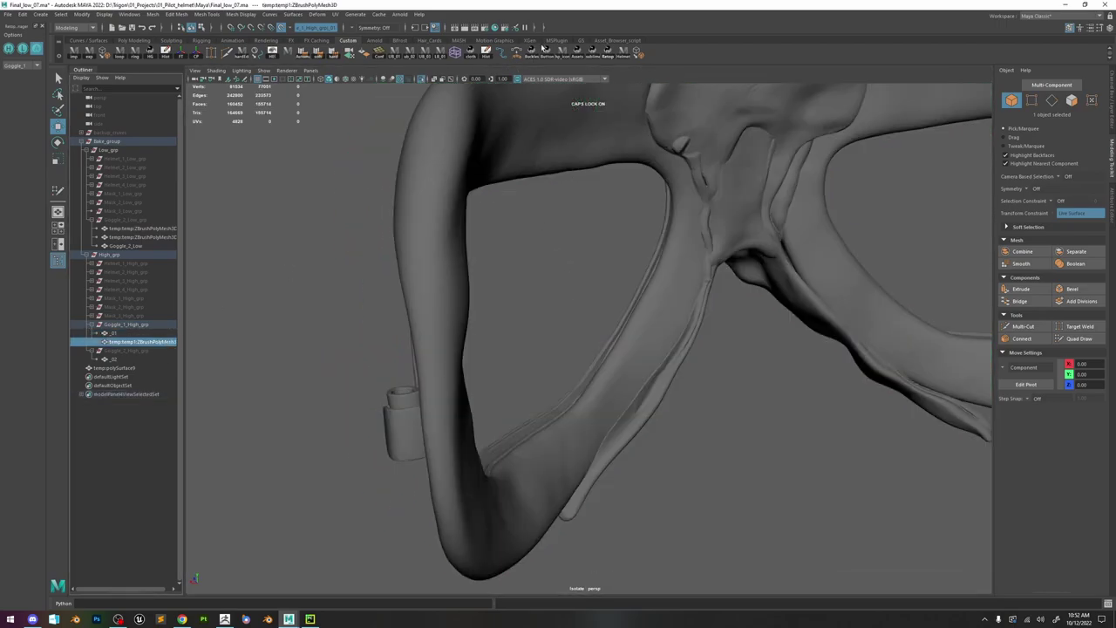
double_click(421, 80)
key(Caps_Lock)
key(5)
click(700, 357)
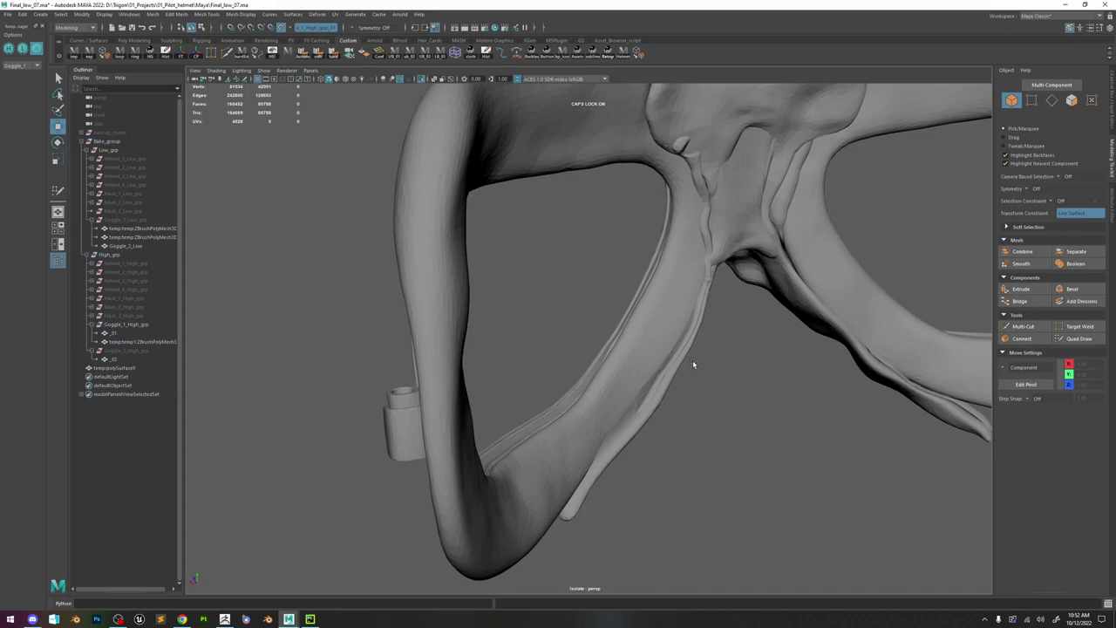
- Delete the imported ZBrush mesh and end the isolated view so the remaining high-poly and low-poly goggles are shown together
key(ctrl+z)
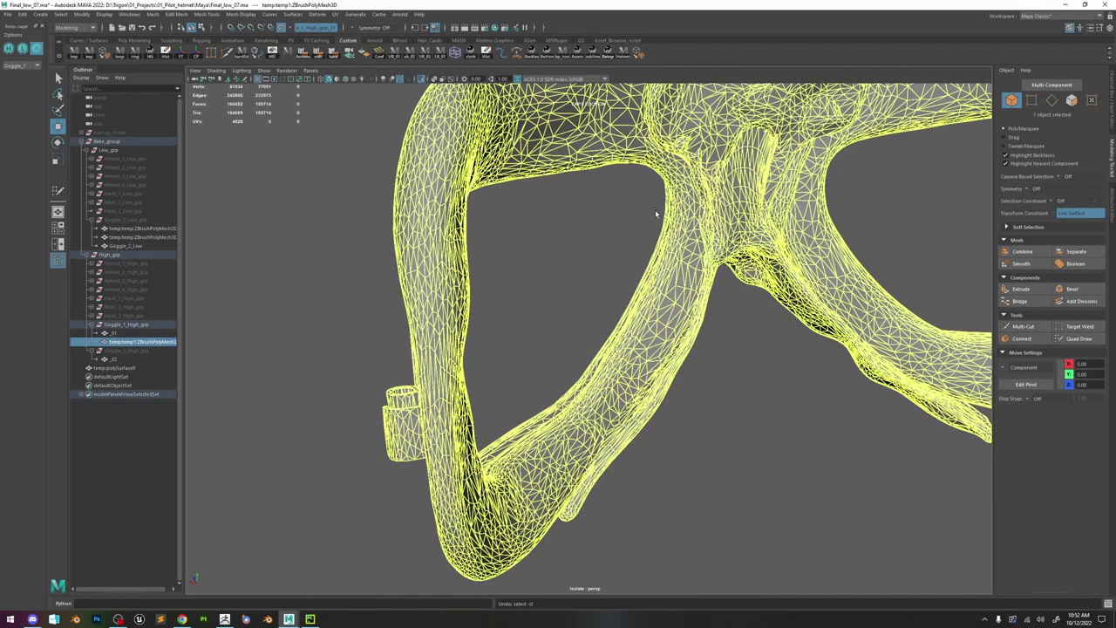
key(Delete)
click(422, 81)
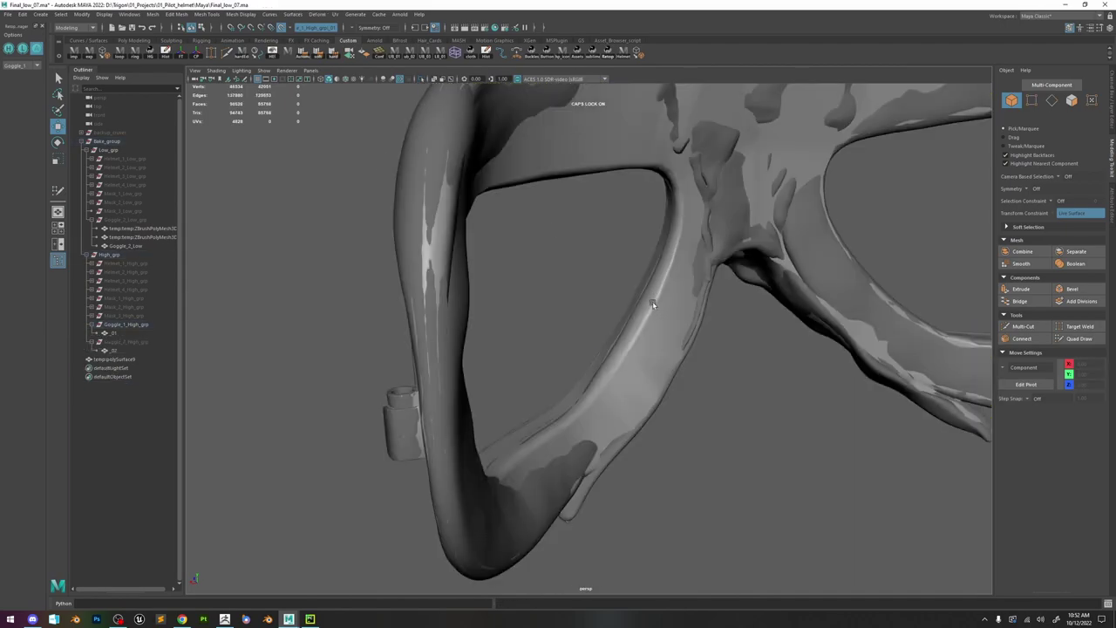
- Select the low-poly goggles mesh temp:polySurface9 and start Quad Draw on it at the strip beside the nose
scroll(654, 297, up, 3)
click(655, 298)
alt+middle_drag(655, 320, 556, 309)
alt+drag(555, 309, 453, 367)
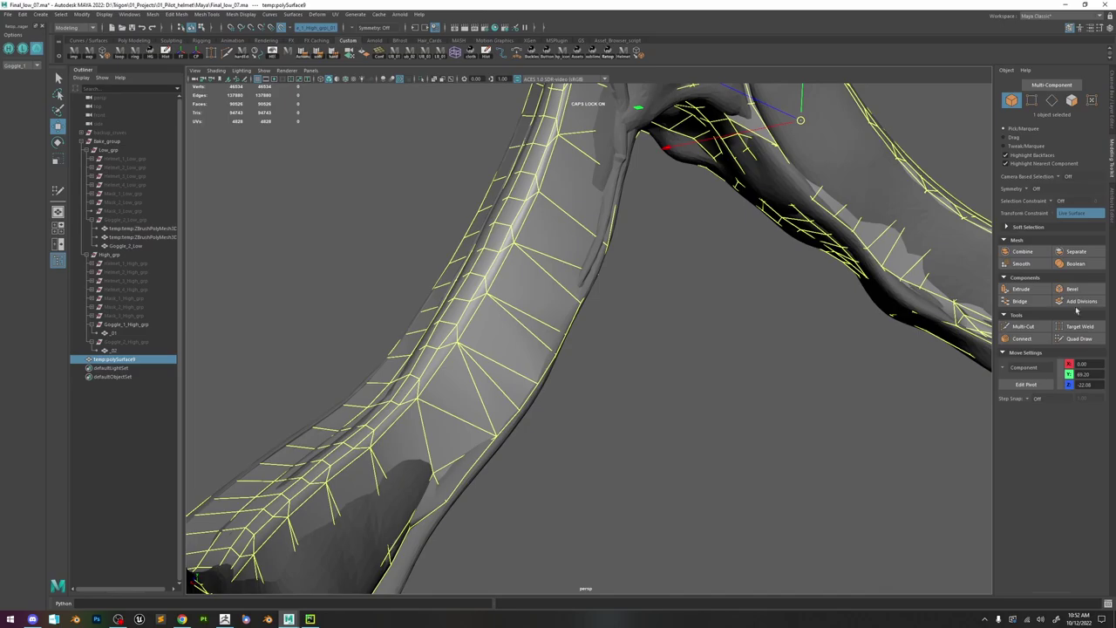
click(1079, 339)
mouse_move(481, 352)
alt+mouse_down()
mouse_move(561, 312)
mouse_move(633, 309)
alt+mouse_up()
alt+right_drag(633, 308, 722, 355)
mouse_move(722, 355)
alt+mouse_down()
mouse_move(673, 348)
mouse_move(568, 378)
mouse_move(464, 366)
alt+mouse_up()
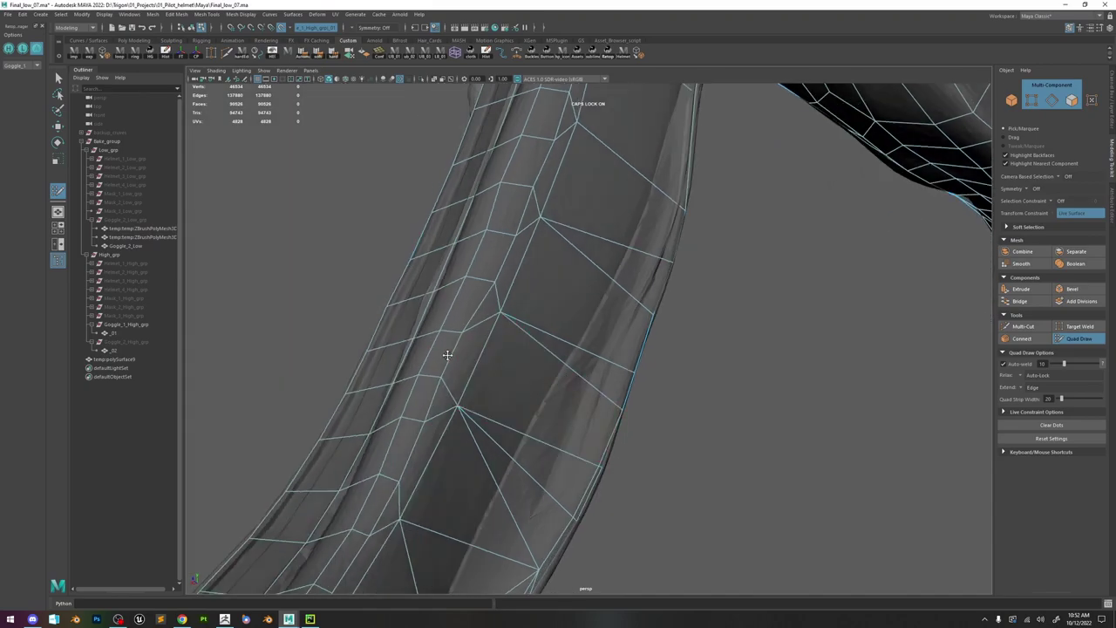
- Tweak the low-poly rim vertices from the nose bridge down to the lower edge of the lens opening
alt+drag(536, 170, 477, 380)
mouse_move(535, 199)
alt+mouse_down()
mouse_move(541, 179)
mouse_move(525, 258)
alt+mouse_up()
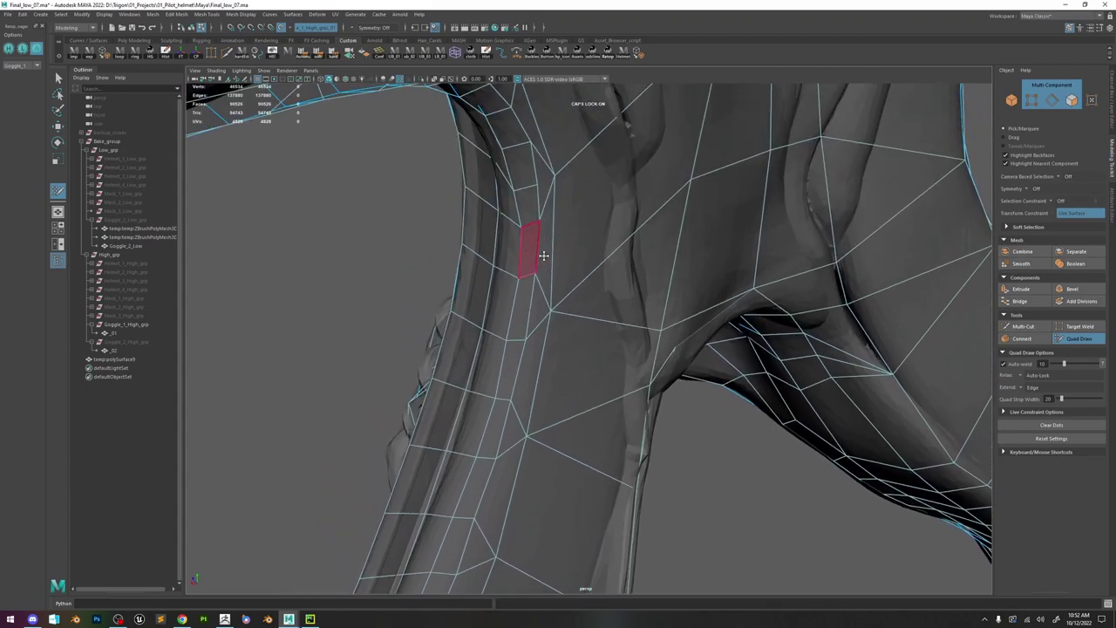
mouse_move(533, 476)
alt+mouse_down()
mouse_move(495, 311)
mouse_move(678, 441)
alt+mouse_up()
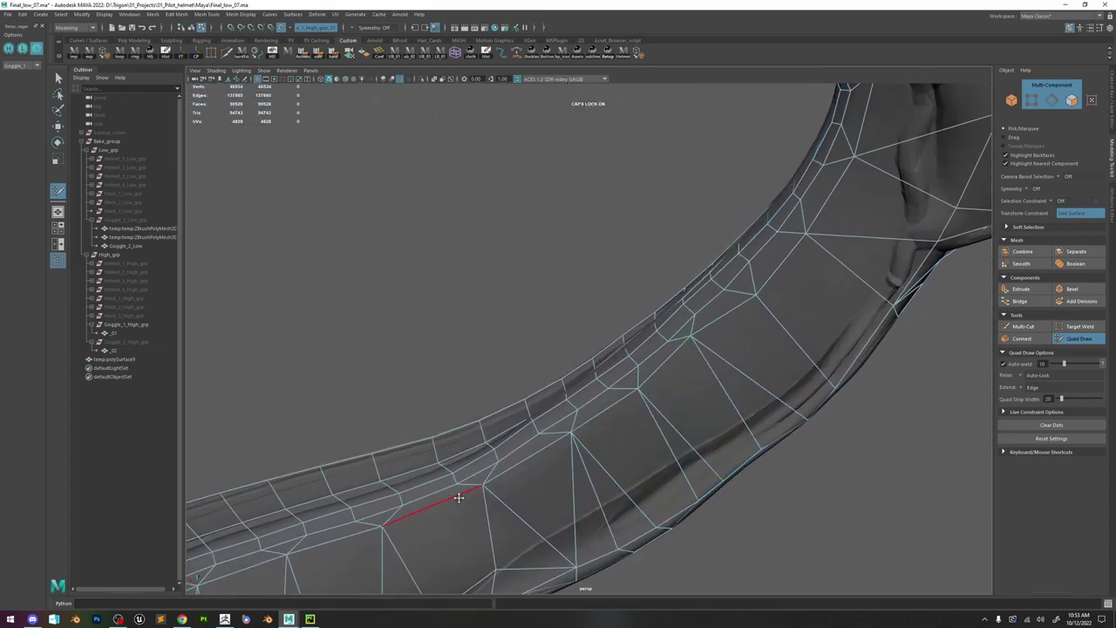
mouse_move(586, 373)
alt+mouse_down()
mouse_move(514, 436)
mouse_move(553, 411)
alt+mouse_up()
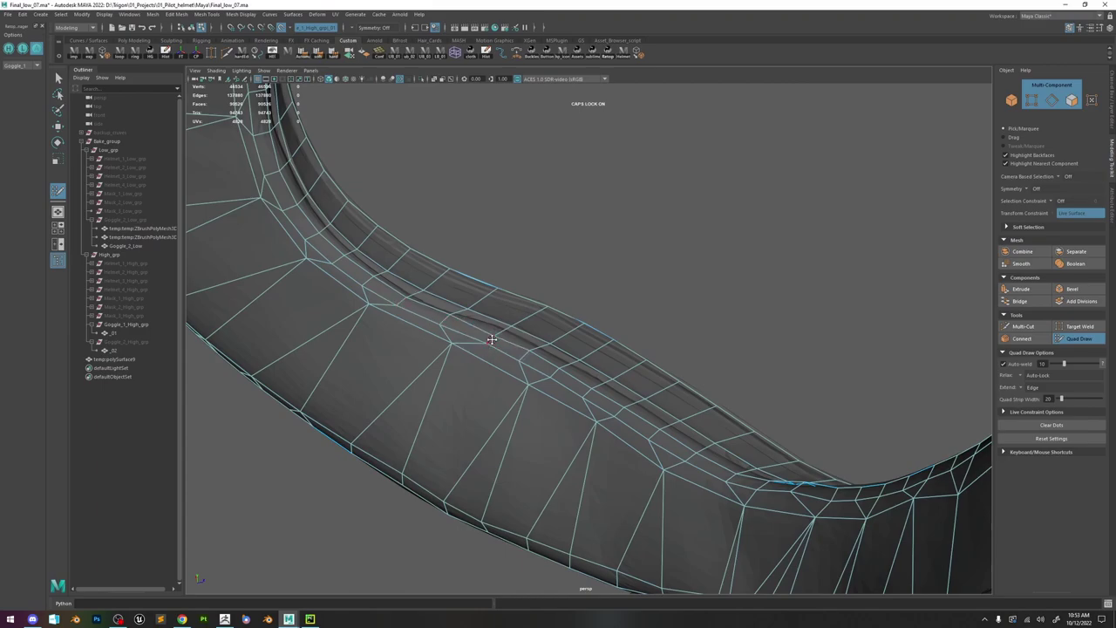
- Align the rim vertices around the outer side of the lens opening, past the small tab and along the upper edge
alt+drag(492, 334, 559, 387)
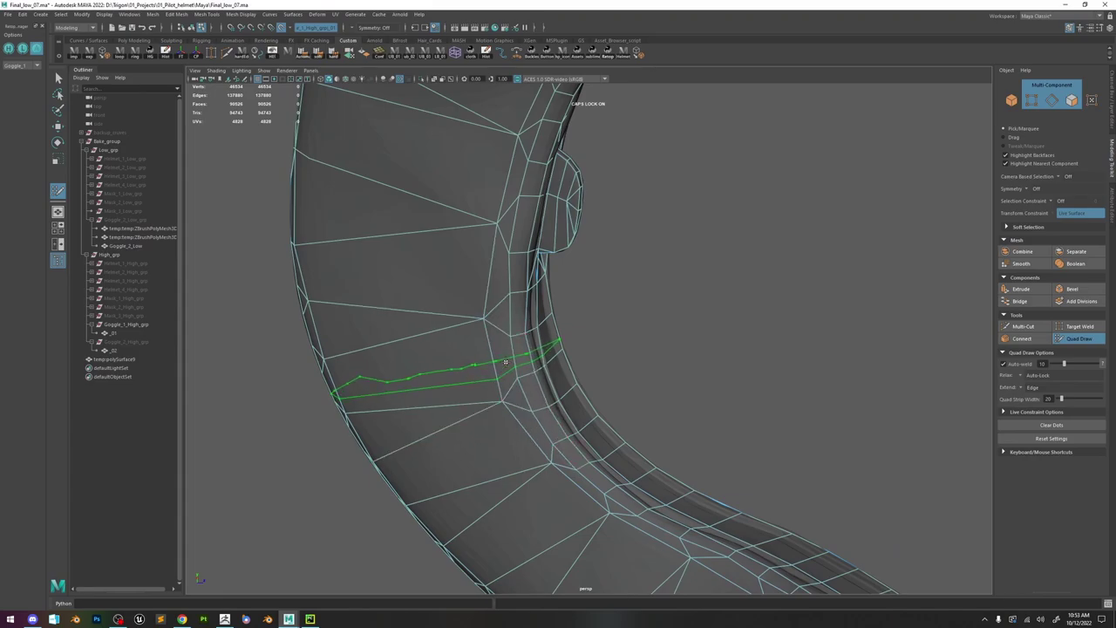
alt+drag(514, 333, 590, 386)
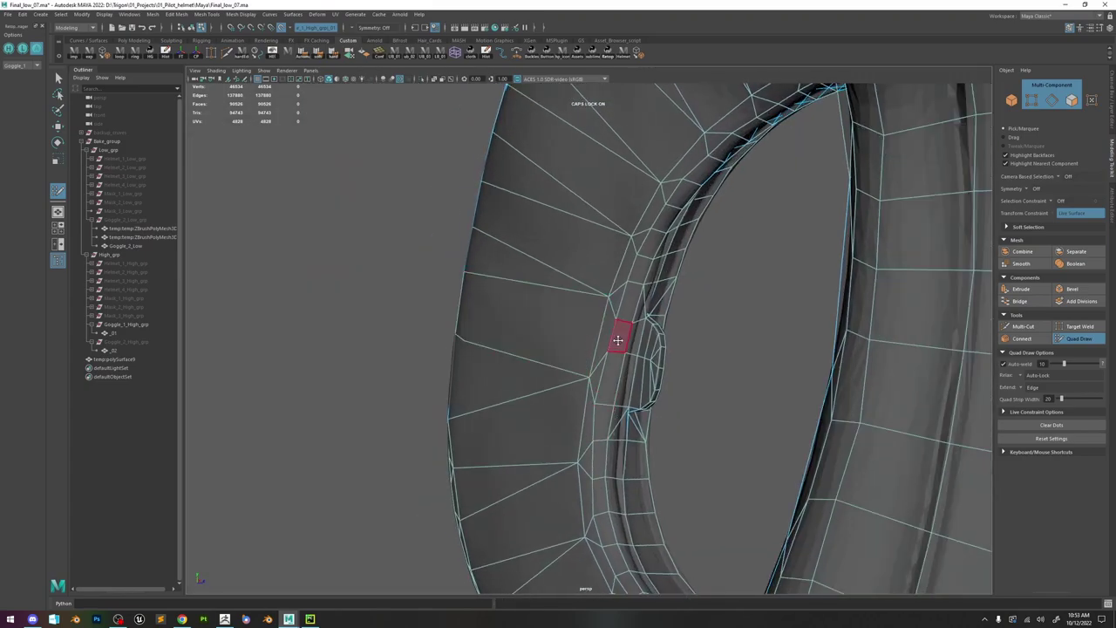
alt+drag(616, 328, 675, 284)
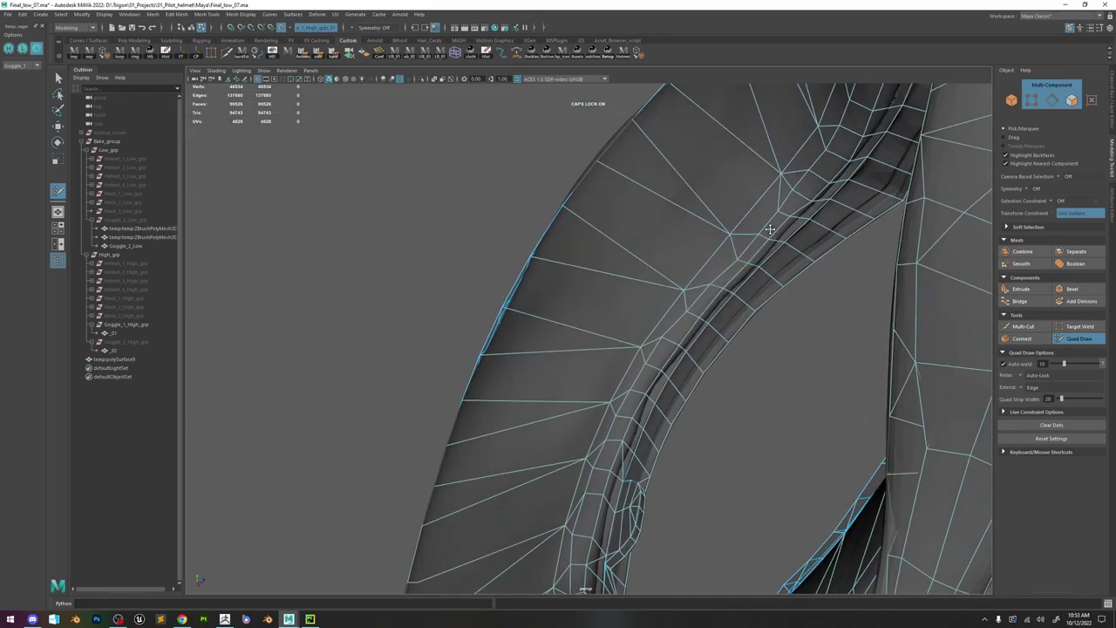
scroll(814, 182, down, 1)
alt+drag(656, 338, 653, 369)
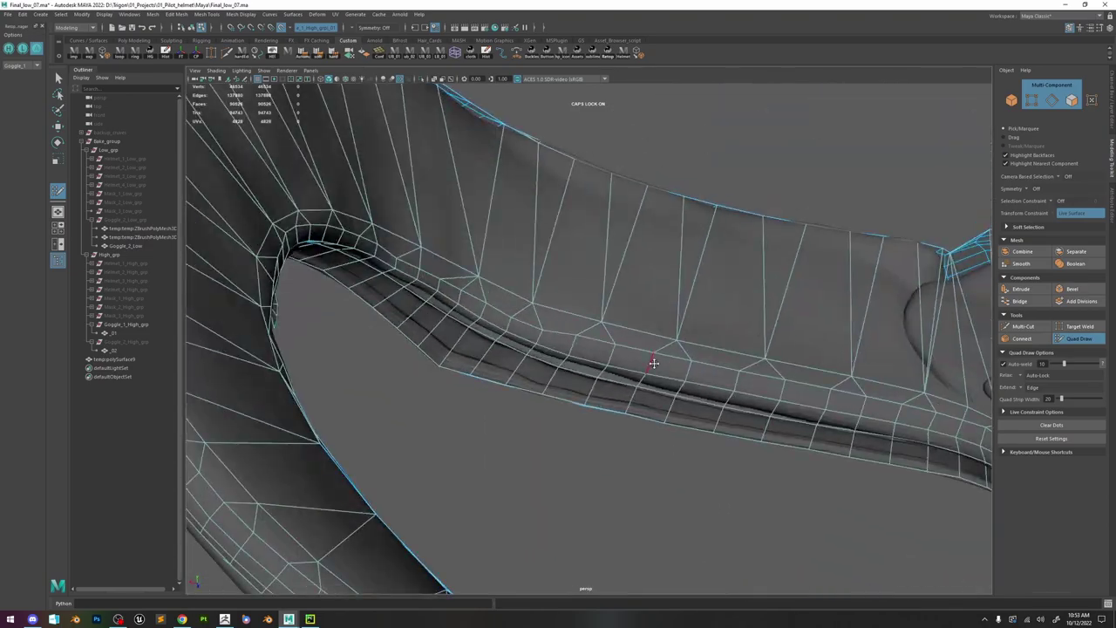
mouse_move(880, 398)
alt+mouse_down()
mouse_move(760, 360)
mouse_move(782, 393)
alt+mouse_up()
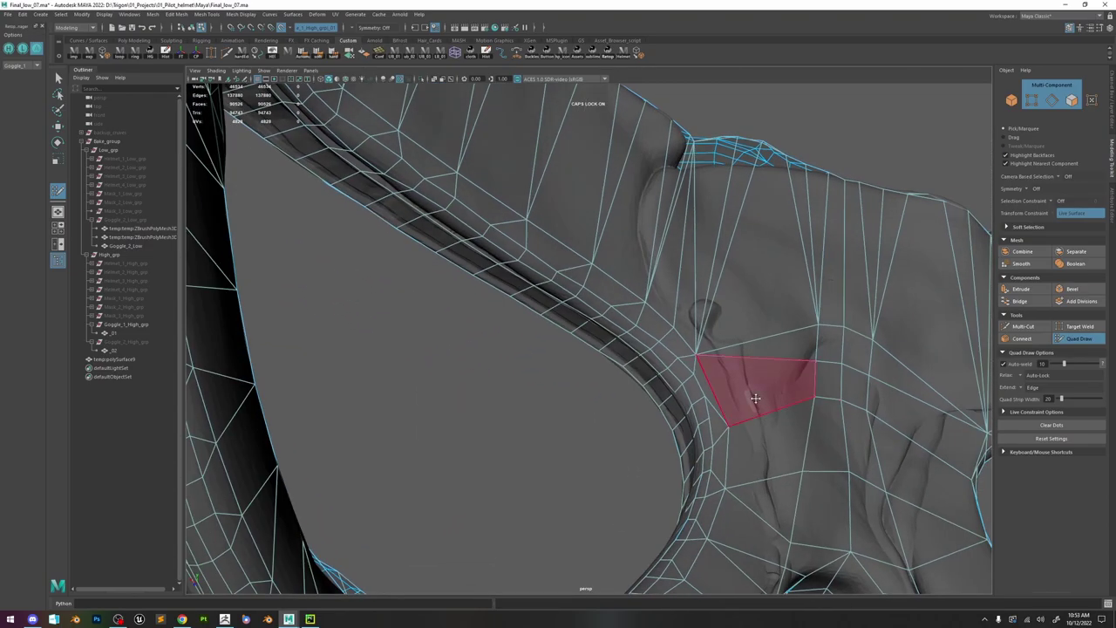
- Resume Quad Draw and straighten the vertex row on the inner wall at the nose side of the lens opening
alt+drag(703, 440, 341, 376)
key(w)
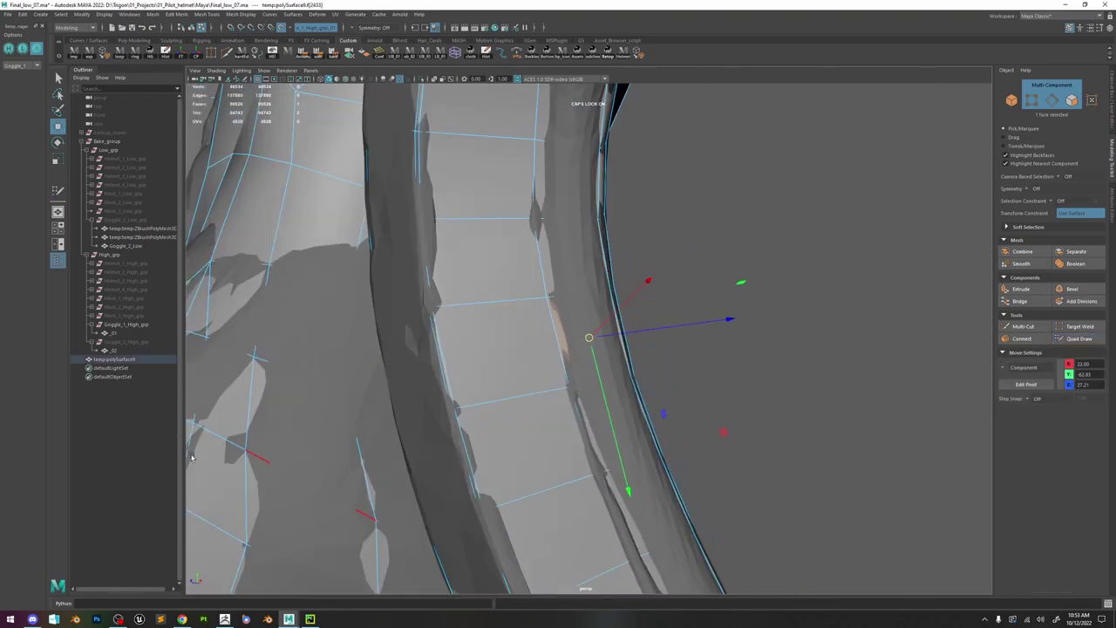
mouse_move(666, 344)
alt+mouse_down()
mouse_move(579, 323)
mouse_move(618, 348)
alt+mouse_up()
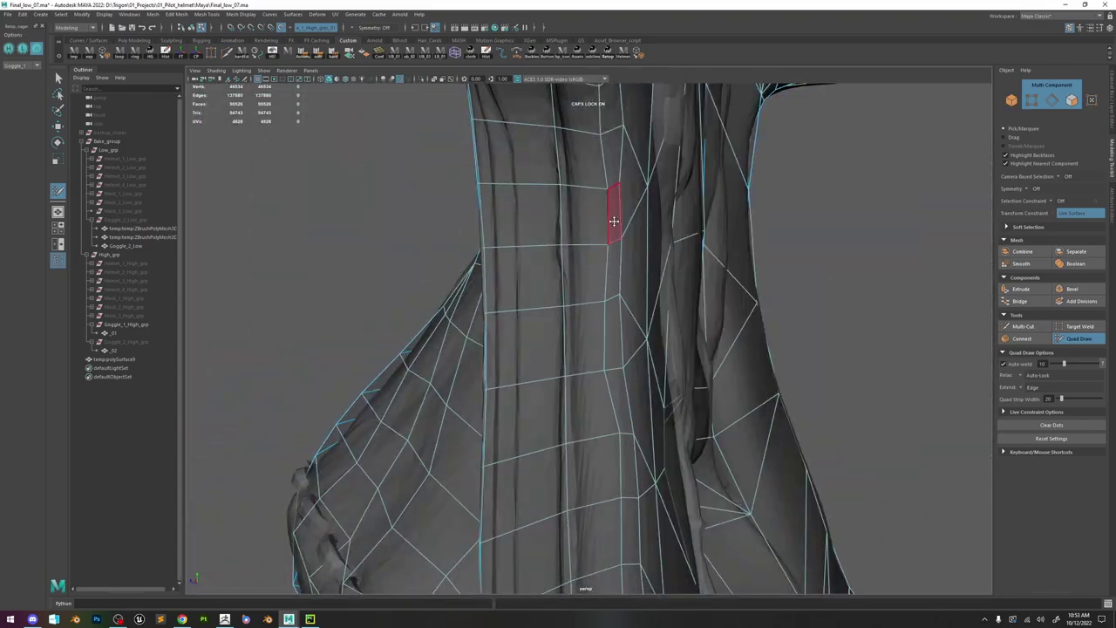
alt+drag(616, 224, 625, 378)
alt+drag(614, 215, 591, 336)
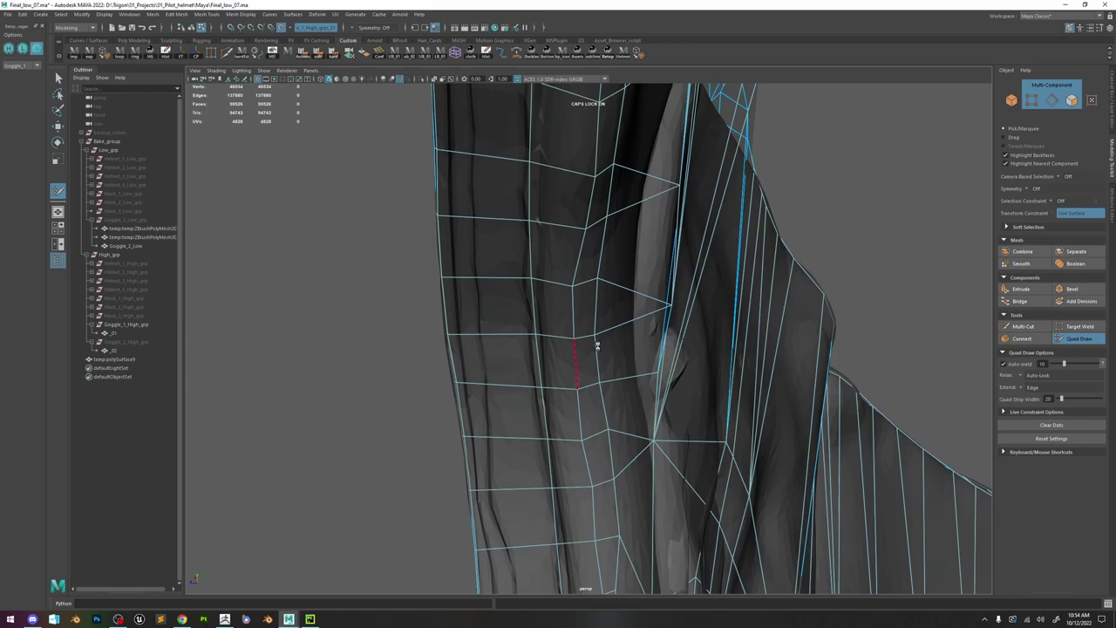
alt+drag(608, 302, 618, 345)
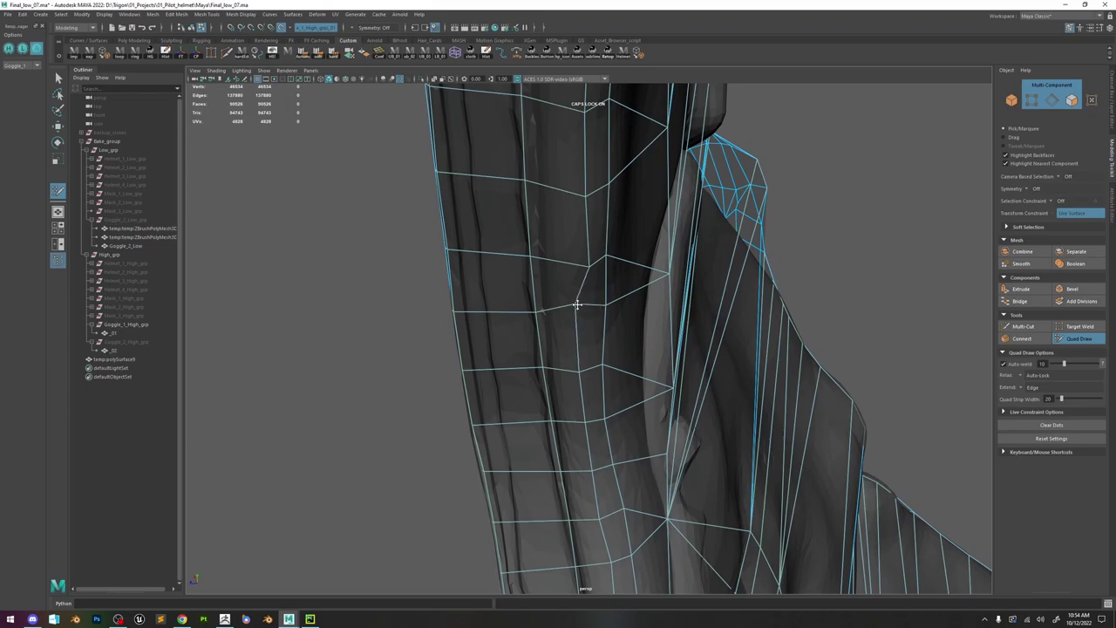
drag(582, 337, 597, 338)
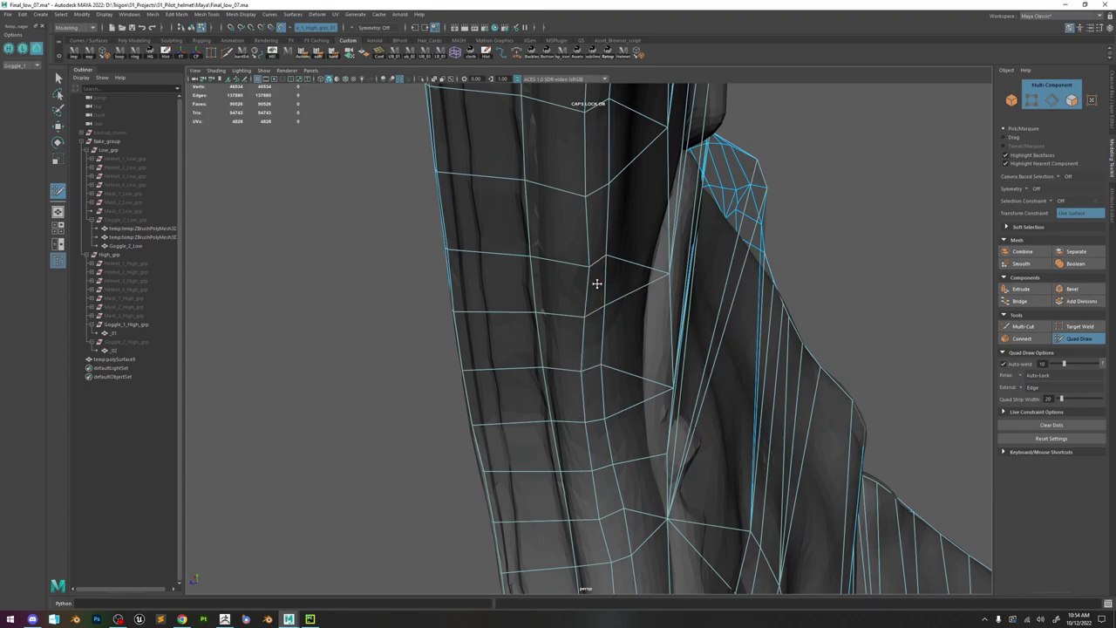
- Adjust the inner-wall vertices further up to the corner where the nose side meets the upper edge
alt+middle_drag(599, 247, 581, 359)
alt+drag(581, 359, 552, 286)
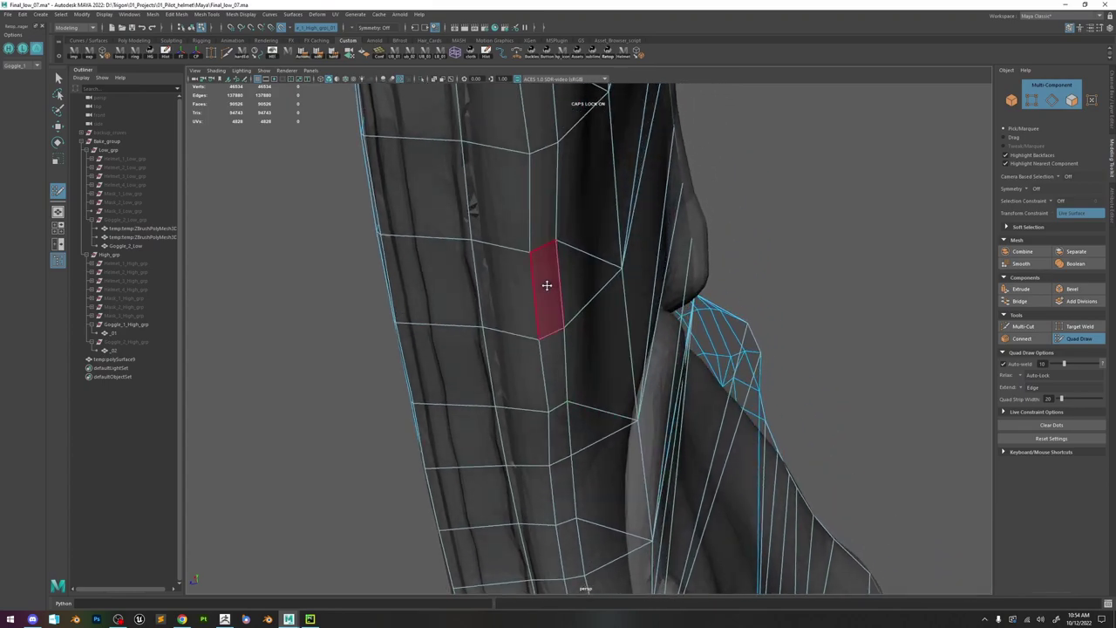
alt+middle_drag(544, 226, 602, 440)
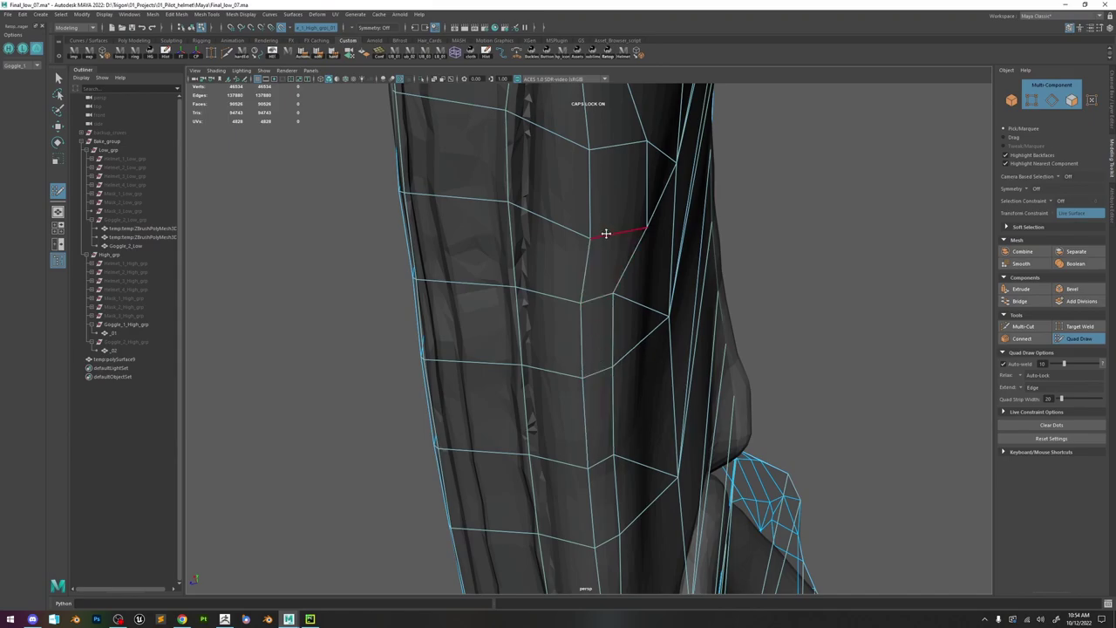
alt+middle_drag(595, 232, 598, 424)
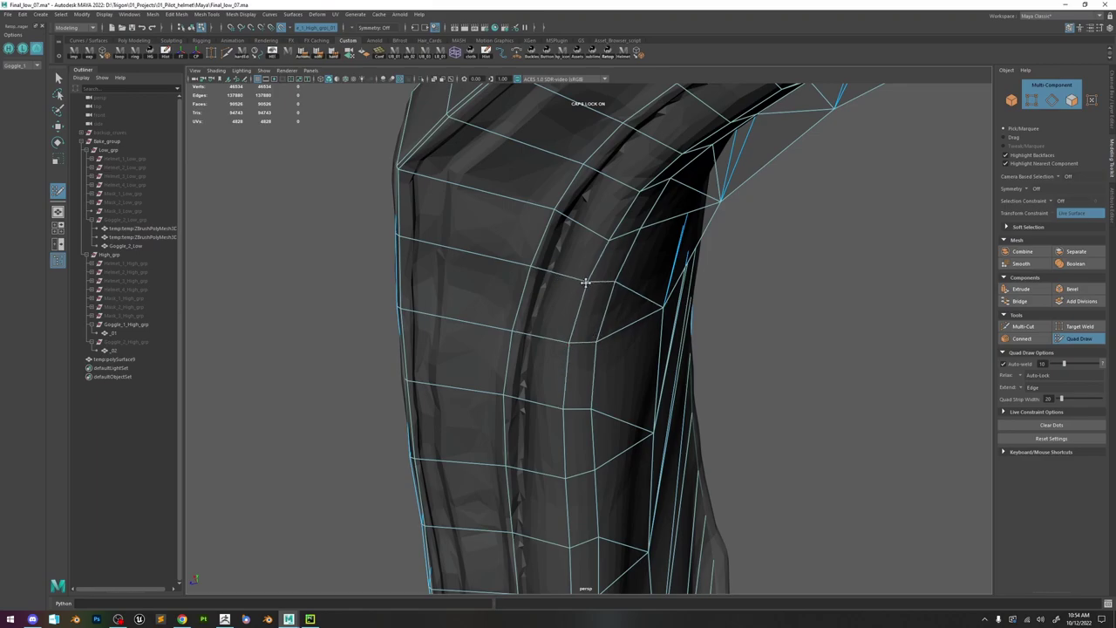
alt+middle_drag(615, 278, 620, 304)
alt+drag(620, 303, 658, 344)
- Nudge the rim vertex on the upper edge near the outer corner of the lens opening with Quad Draw
alt+middle_drag(658, 343, 813, 326)
alt+drag(563, 383, 660, 329)
alt+middle_drag(660, 329, 654, 301)
mouse_move(645, 339)
alt+mouse_down()
mouse_move(584, 391)
mouse_move(506, 311)
mouse_move(567, 398)
mouse_move(605, 374)
mouse_move(549, 408)
alt+mouse_up()
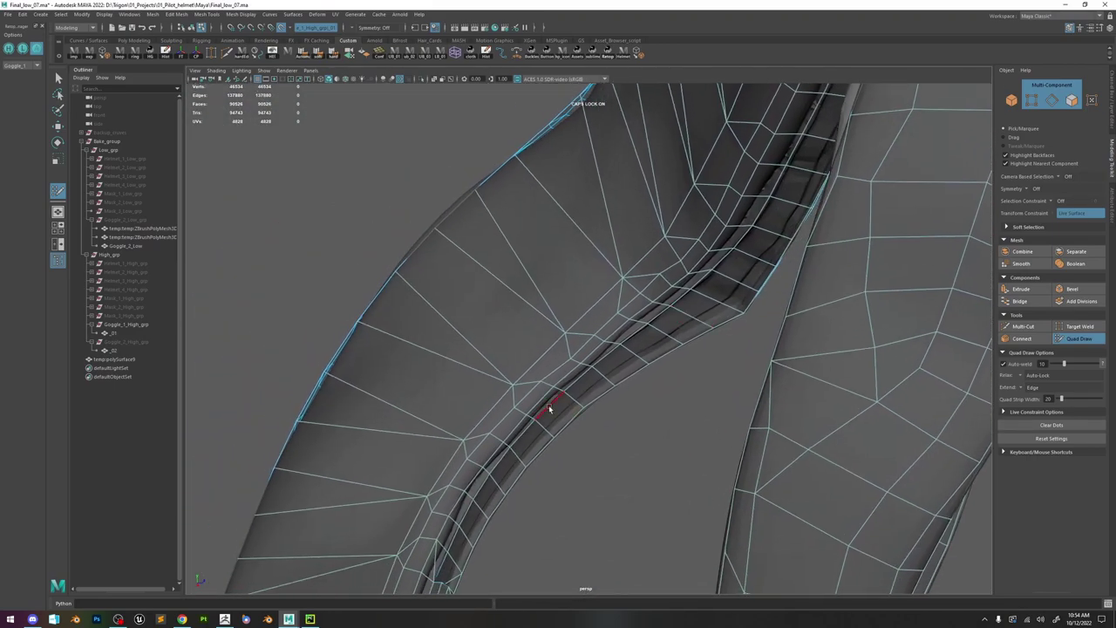
key(w)
click(545, 395)
key(f)
alt+right_drag(546, 392, 195, 410)
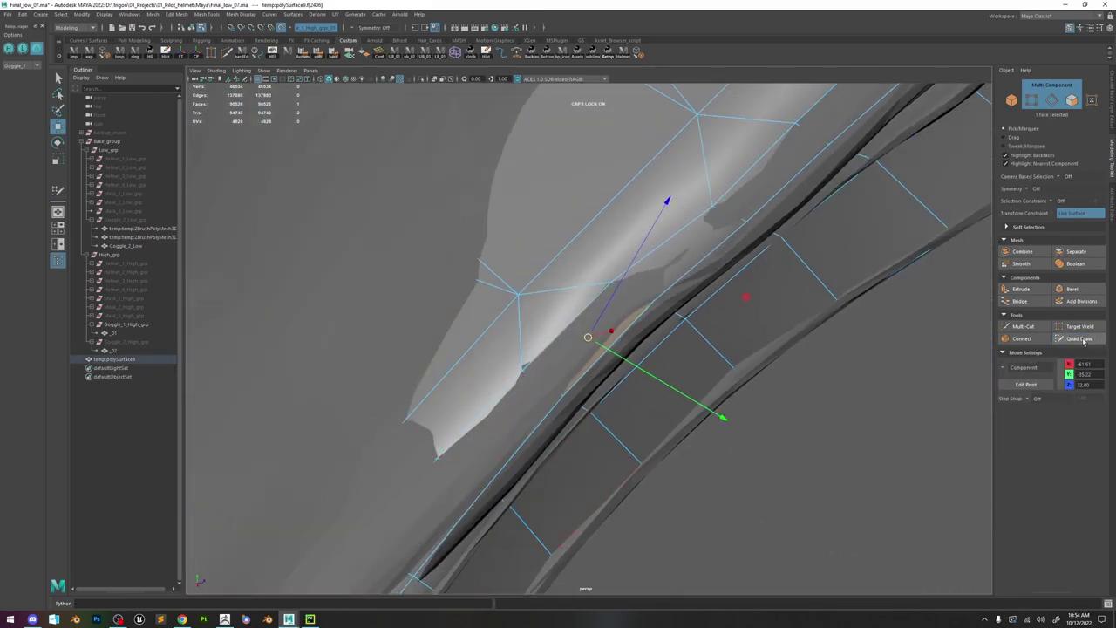
click(1081, 340)
alt+right_drag(685, 488, 510, 301)
mouse_move(506, 292)
alt+mouse_down()
mouse_move(556, 334)
mouse_move(585, 321)
alt+mouse_up()
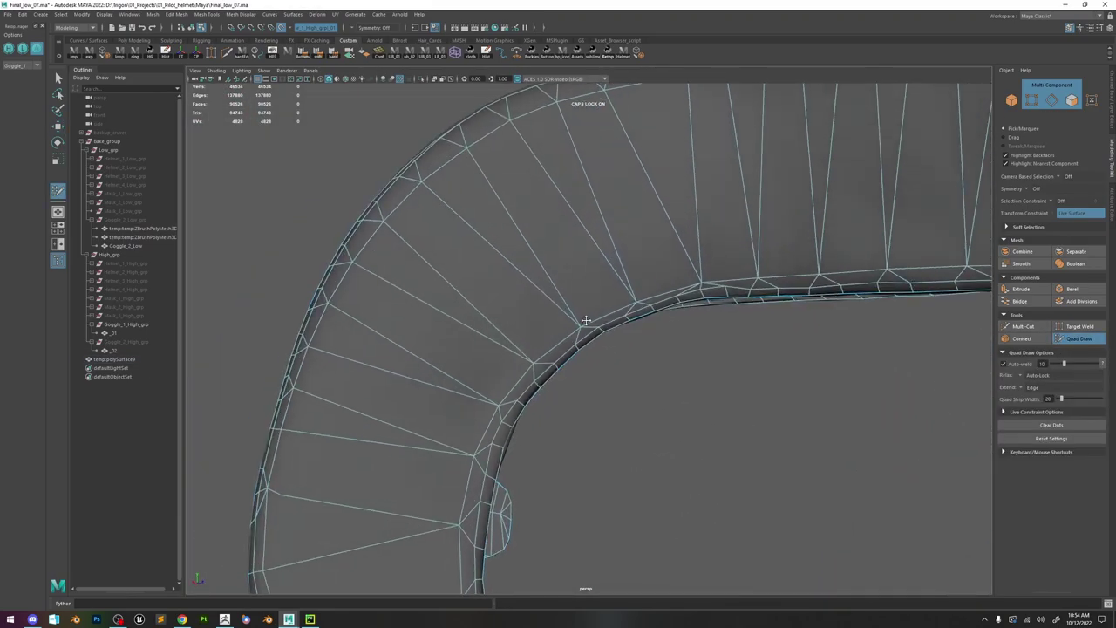
drag(716, 278, 711, 272)
- Undo the faulty vertex tweak on the lower nose-side rim and even out the rim vertices there
alt+middle_drag(738, 279, 653, 347)
alt+right_drag(653, 346, 679, 373)
alt+drag(678, 373, 644, 384)
mouse_move(777, 410)
alt+mouse_down()
mouse_move(668, 326)
mouse_move(738, 381)
mouse_move(603, 337)
mouse_move(665, 357)
mouse_move(593, 387)
mouse_move(604, 355)
mouse_move(598, 369)
mouse_move(694, 361)
mouse_move(673, 390)
mouse_move(572, 376)
alt+mouse_up()
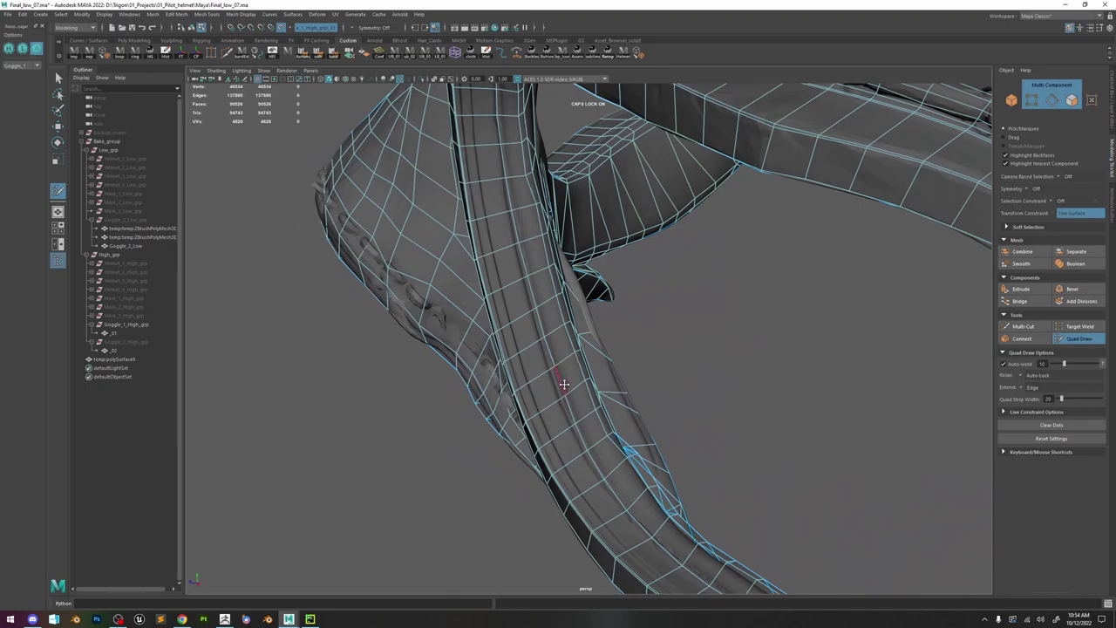
alt+drag(609, 459, 491, 332)
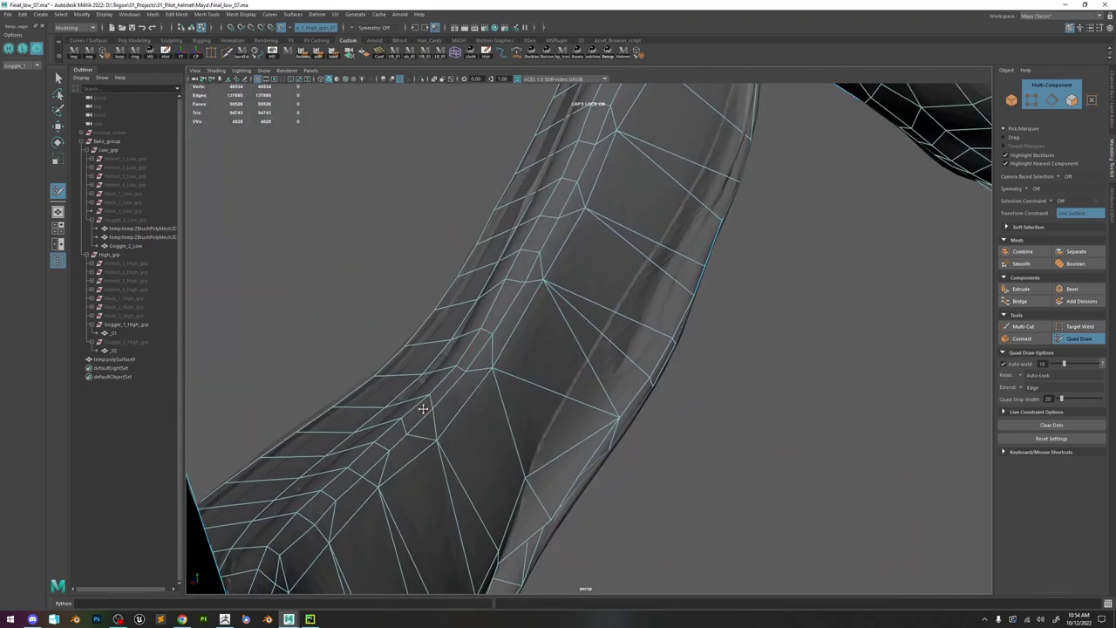
key(ctrl+z)
drag(426, 412, 371, 457)
ctrl+shift+click(501, 312)
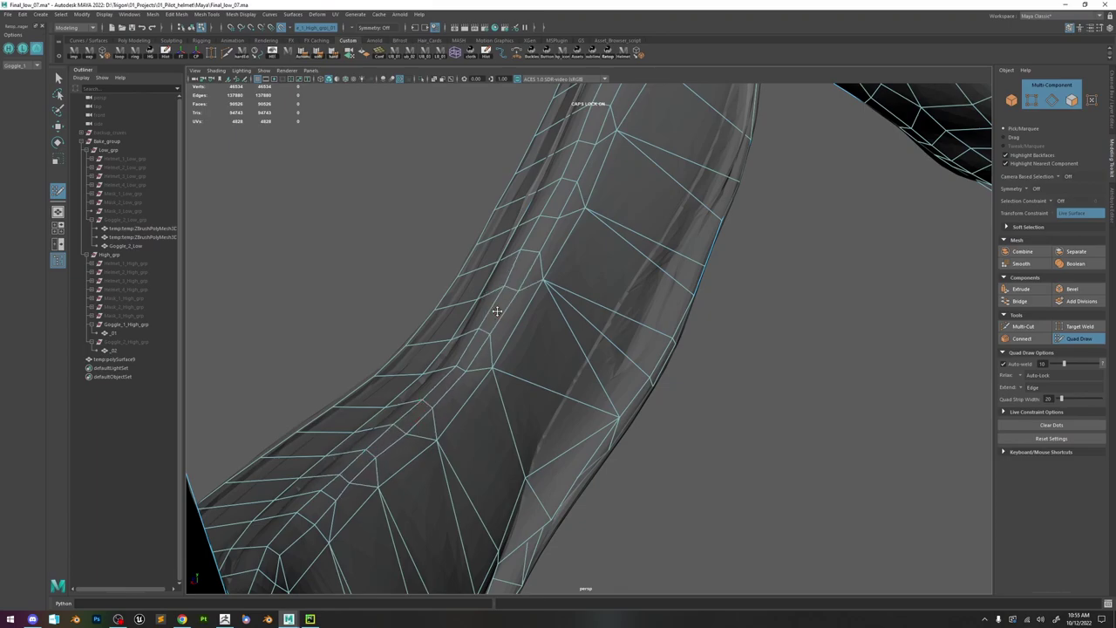
- Check and tweak the nose-side inner wall up to the upper corner, undoing the last tweak
alt+middle_drag(533, 244, 509, 384)
mouse_move(508, 384)
alt+mouse_down()
mouse_move(564, 294)
mouse_move(484, 331)
alt+mouse_up()
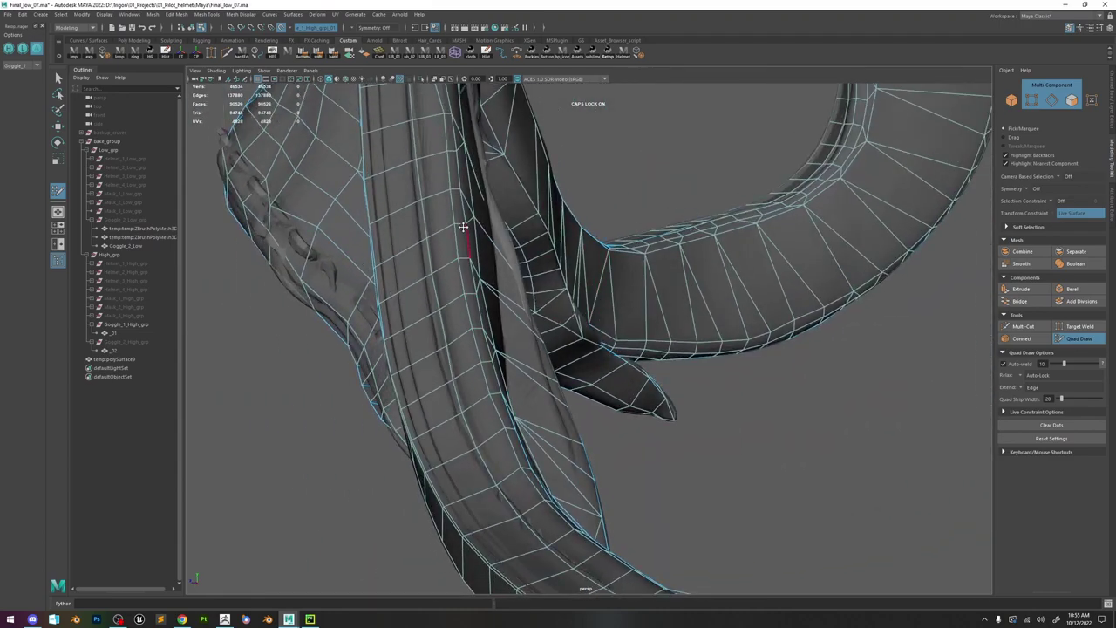
alt+drag(460, 225, 487, 256)
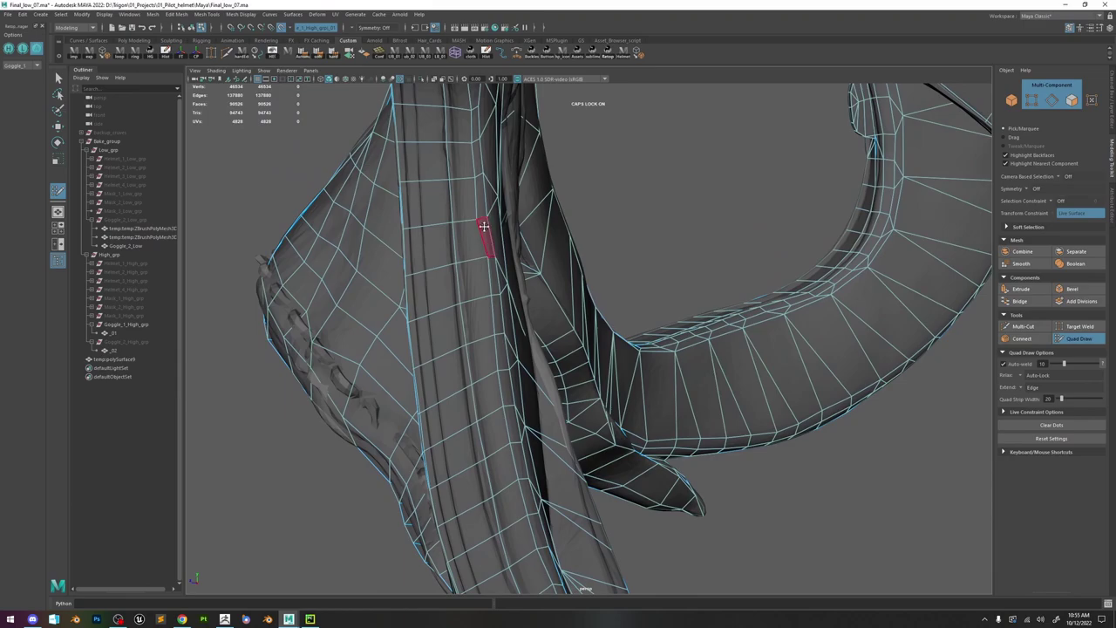
alt+drag(483, 217, 524, 306)
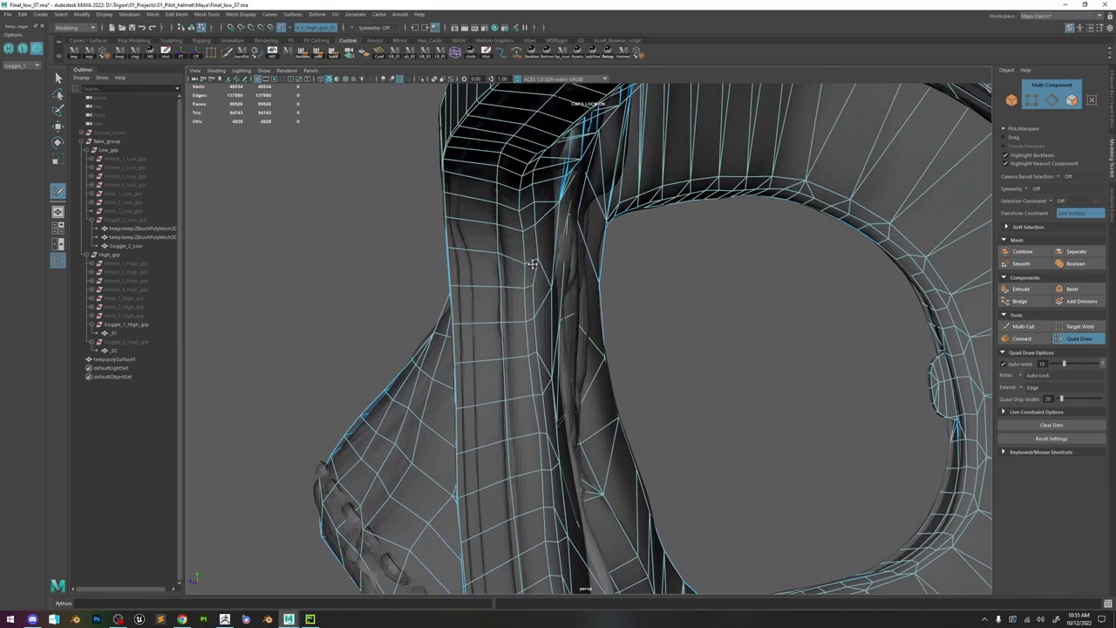
key(ctrl+z)
- Relax the rim vertices along the upper edge of the lens opening between the nose bridge and the outer corner
alt+drag(528, 215, 481, 194)
alt+right_drag(480, 194, 609, 217)
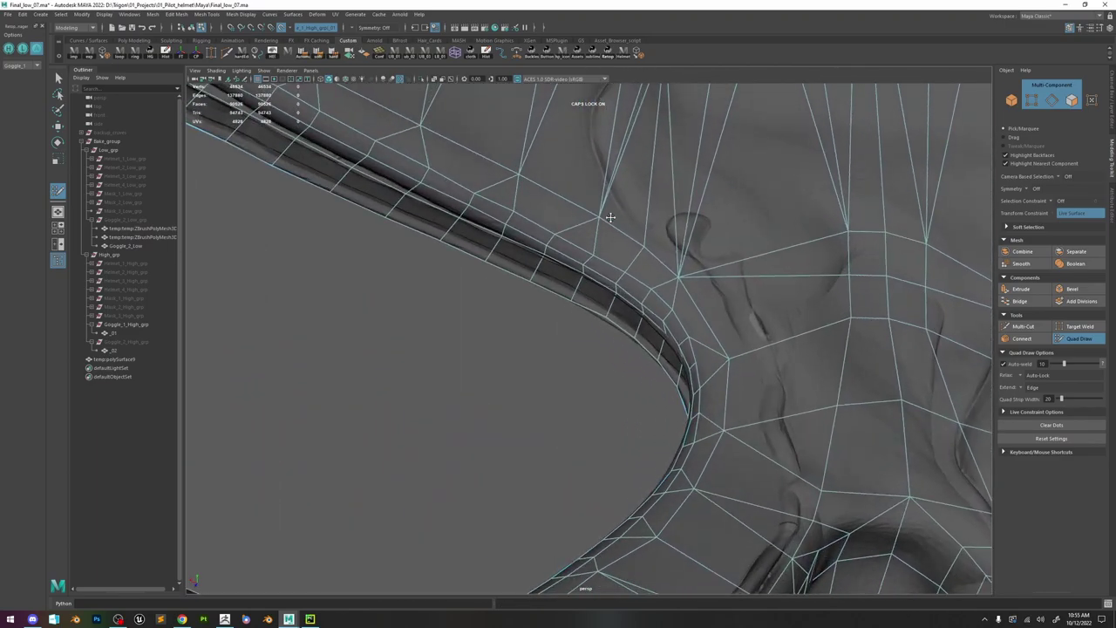
alt+drag(611, 224, 701, 232)
alt+right_drag(700, 232, 646, 229)
alt+drag(746, 153, 571, 223)
alt+right_drag(571, 223, 621, 230)
mouse_move(621, 229)
shift+mouse_down()
mouse_move(663, 239)
mouse_move(550, 203)
mouse_move(312, 158)
shift+mouse_up()
alt+middle_drag(393, 159, 638, 257)
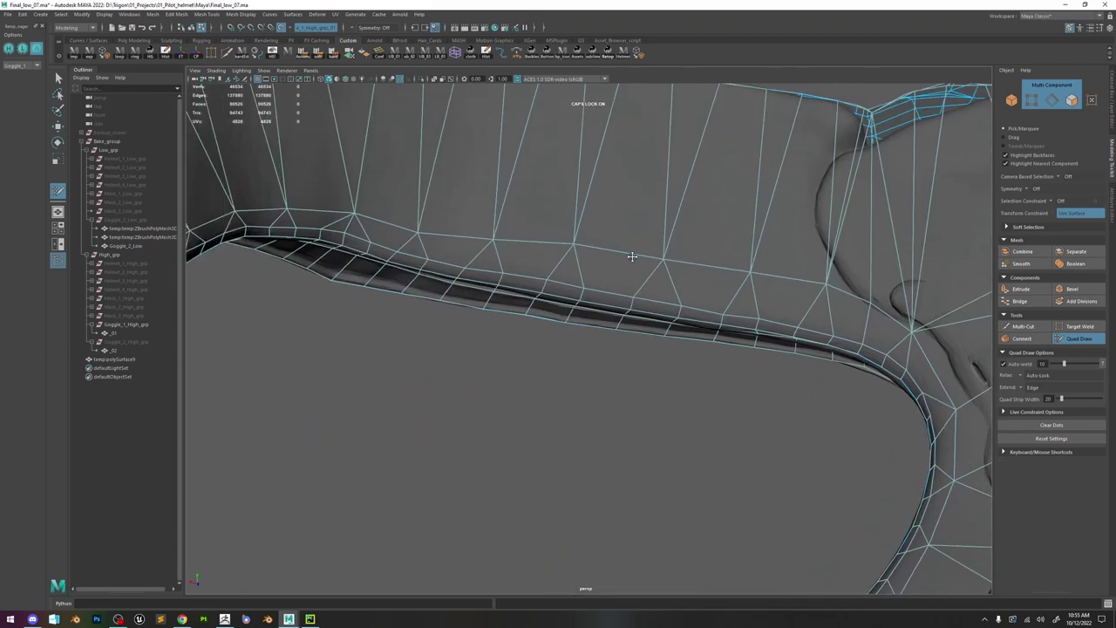
alt+right_drag(637, 257, 488, 257)
shift+drag(451, 254, 793, 317)
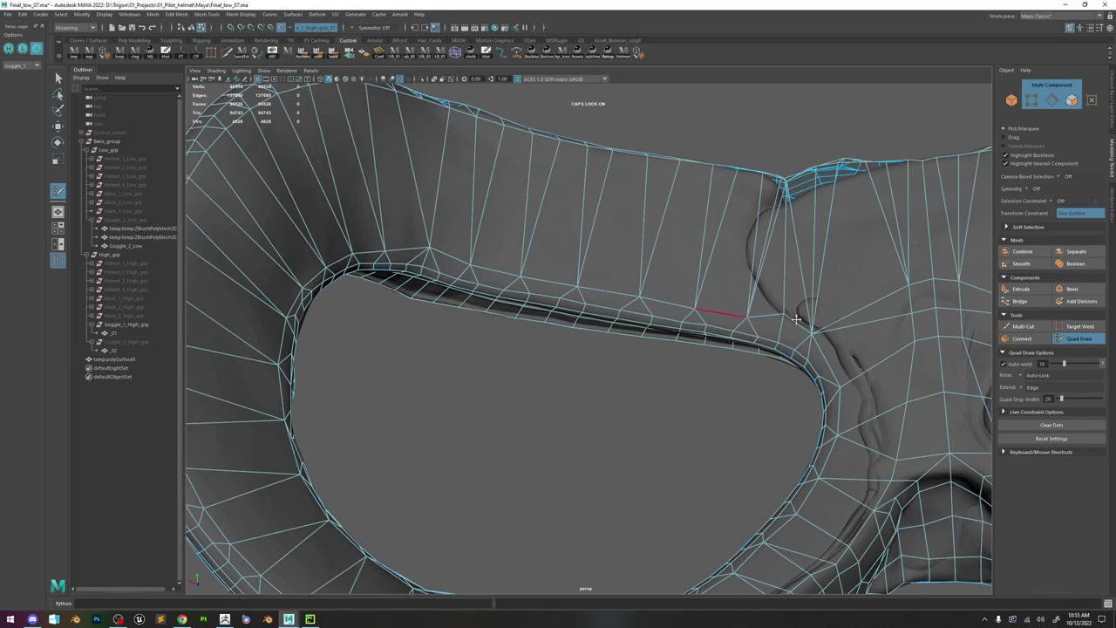
- Examine the low-poly wireframe around the lens rims, the nose bridge and the underside of the nose from several angles
alt+right_drag(861, 307, 800, 296)
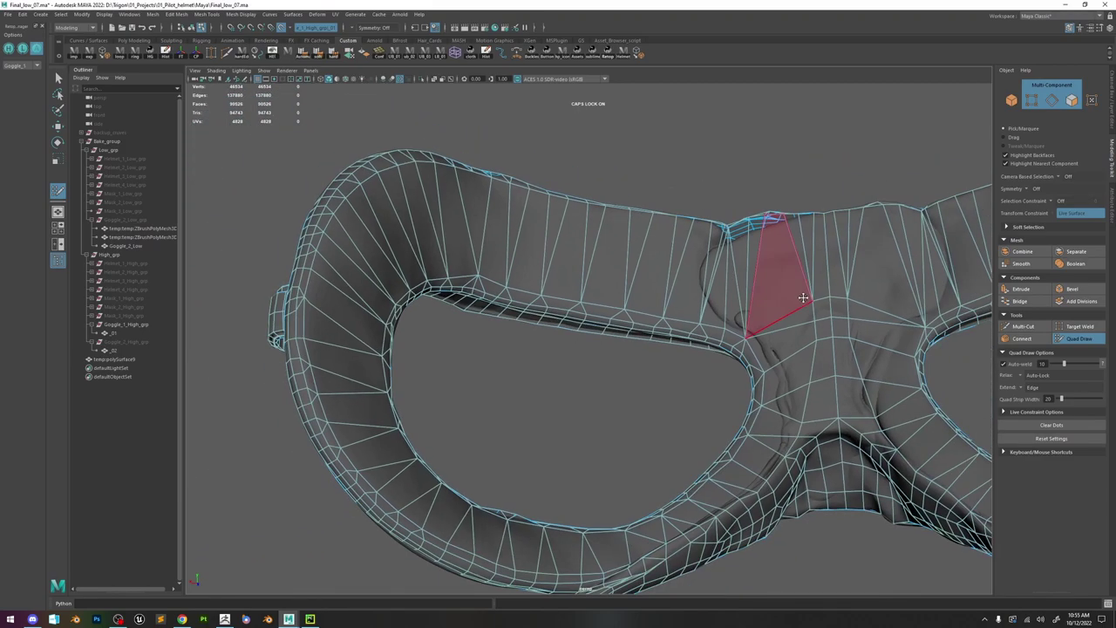
alt+drag(799, 296, 834, 319)
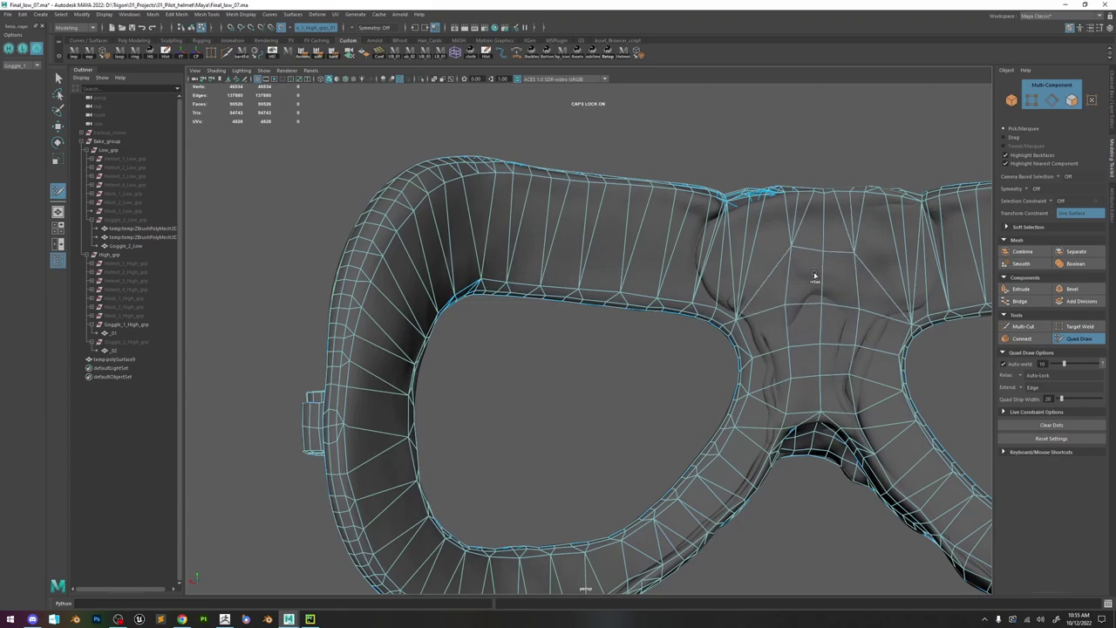
scroll(741, 287, down, 3)
alt+drag(665, 319, 466, 295)
scroll(598, 300, up, 4)
alt+middle_drag(808, 367, 685, 293)
alt+drag(715, 356, 891, 449)
alt+middle_drag(887, 454, 708, 343)
alt+drag(708, 343, 610, 340)
alt+drag(666, 296, 770, 376)
alt+drag(847, 357, 642, 442)
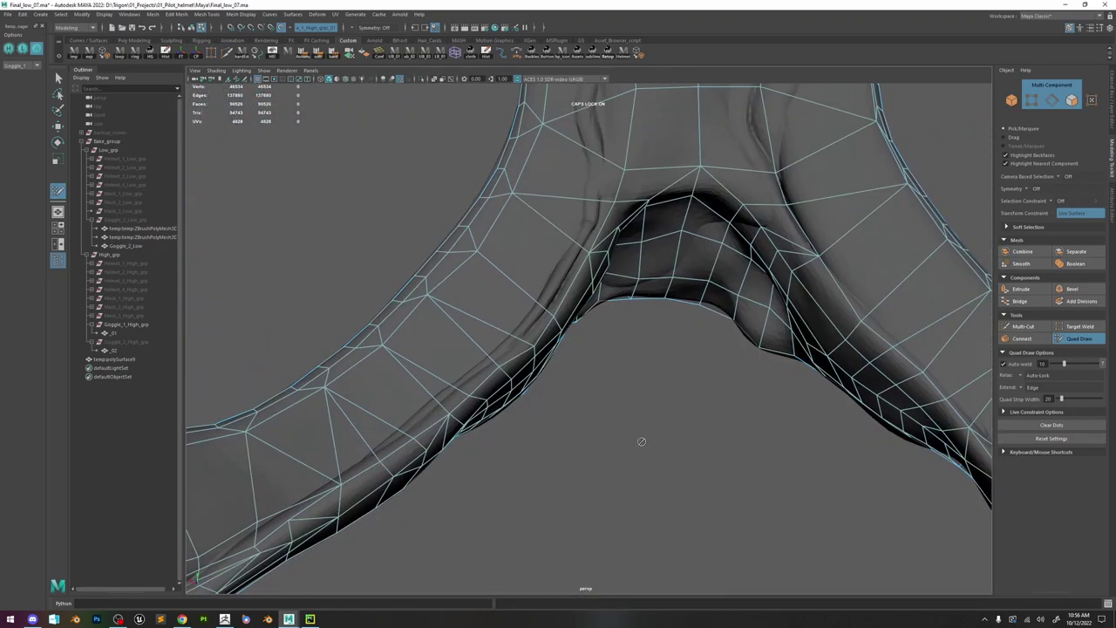
- Cut new edges with Multi-Cut through the faces just above the nose arch and return to Quad Draw
alt+drag(579, 359, 573, 369)
alt+right_drag(623, 371, 558, 381)
alt+drag(558, 381, 633, 438)
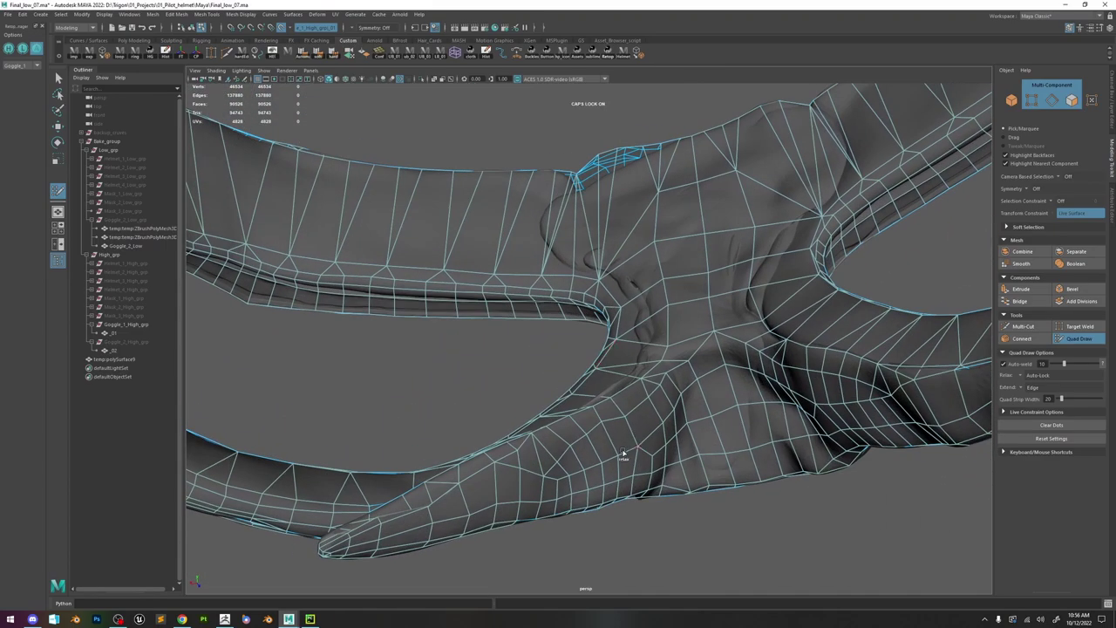
alt+drag(705, 373, 688, 346)
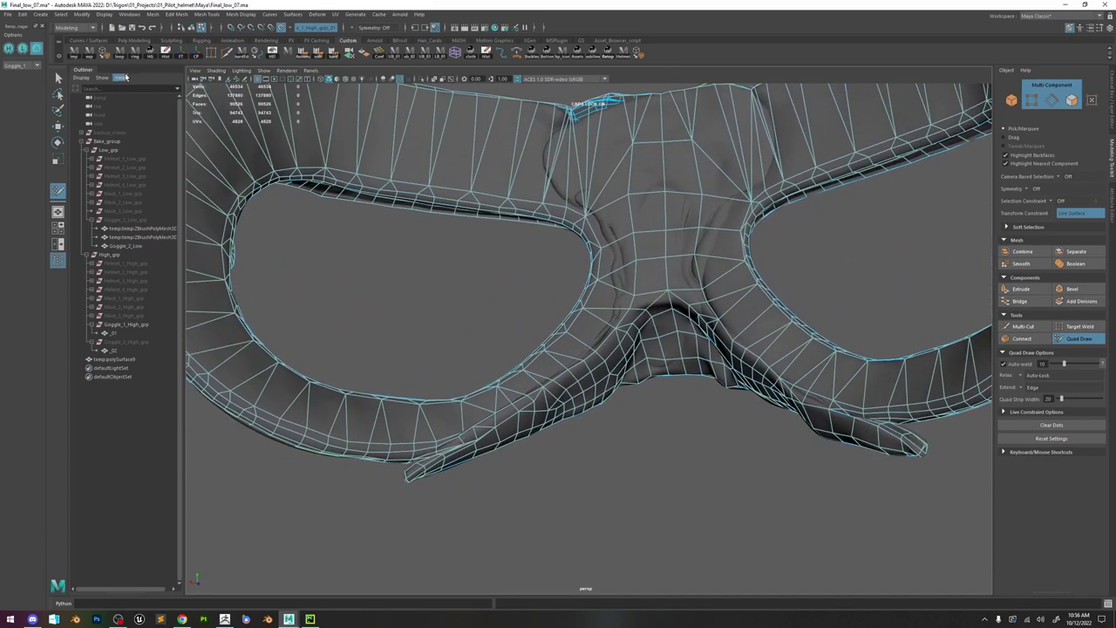
click(225, 54)
click(629, 308)
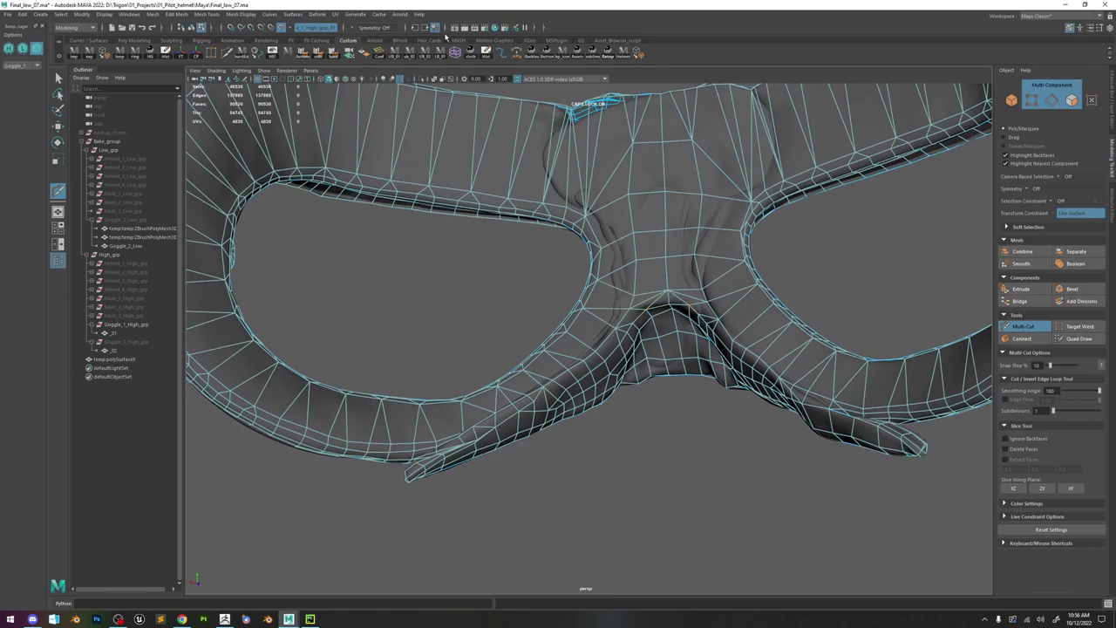
click(1079, 339)
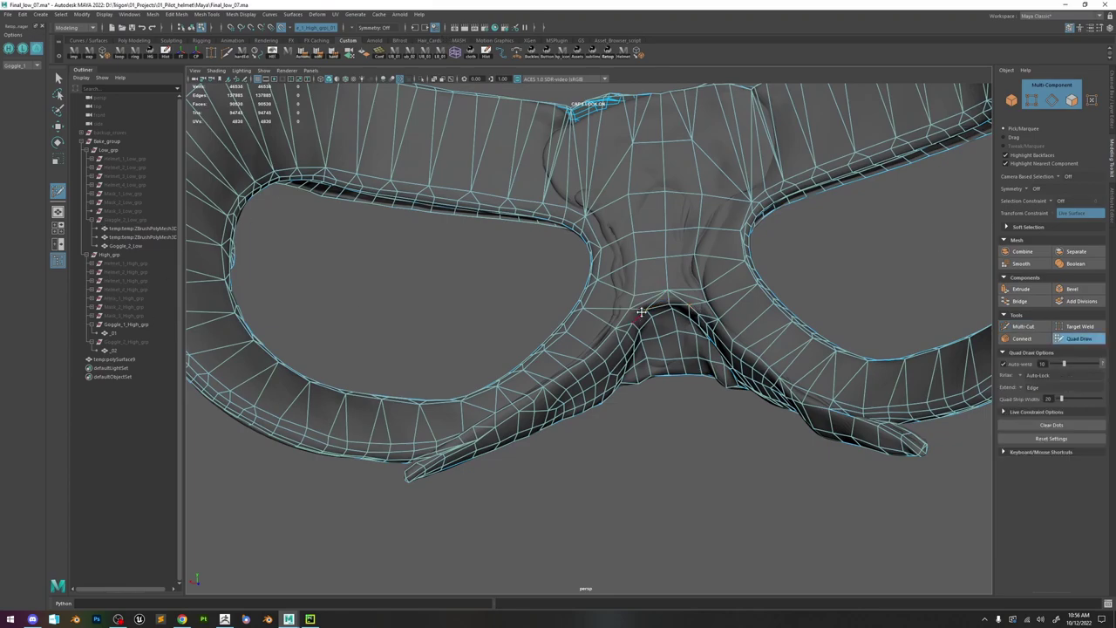
- Centre on the vertex at the top of the nose arch and examine the topology around the nose underside and the adjoining lower rim
key(w)
click(670, 302)
key(f)
scroll(666, 310, down, 5)
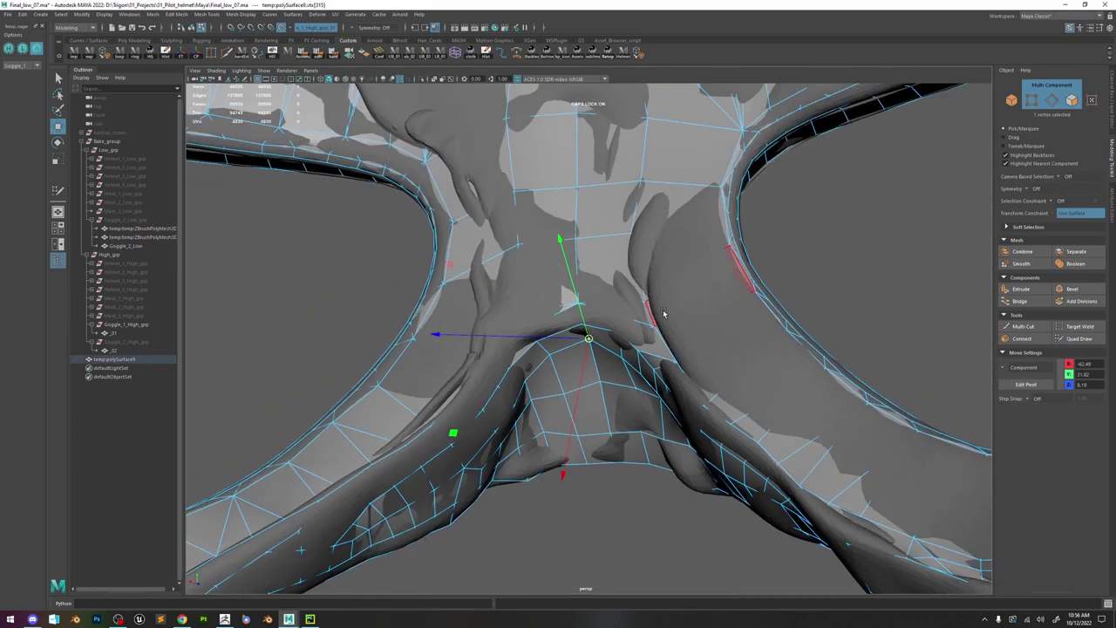
click(1079, 338)
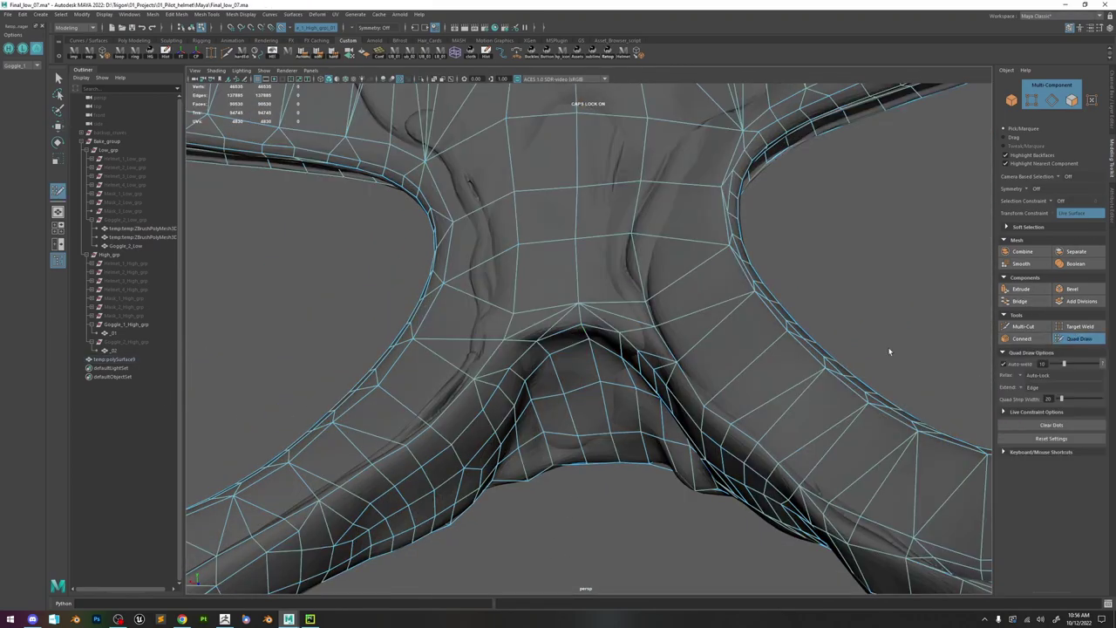
scroll(554, 375, up, 2)
mouse_move(553, 375)
alt+mouse_down()
mouse_move(558, 353)
mouse_move(532, 327)
mouse_move(557, 332)
mouse_move(543, 378)
mouse_move(558, 369)
mouse_move(586, 382)
mouse_move(571, 366)
alt+mouse_up()
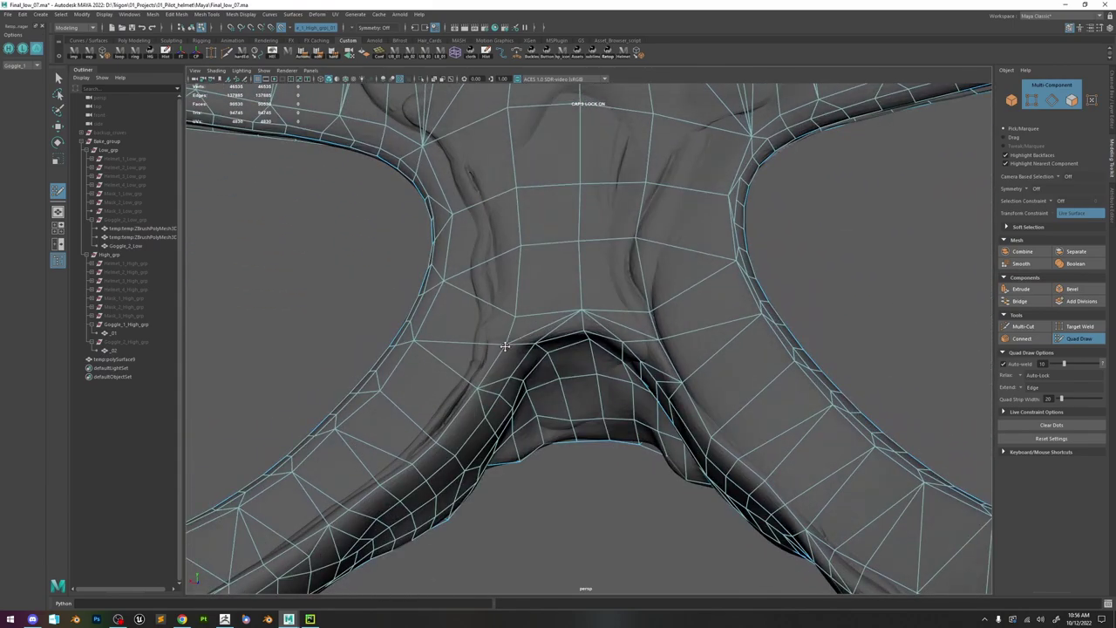
alt+drag(592, 313, 649, 377)
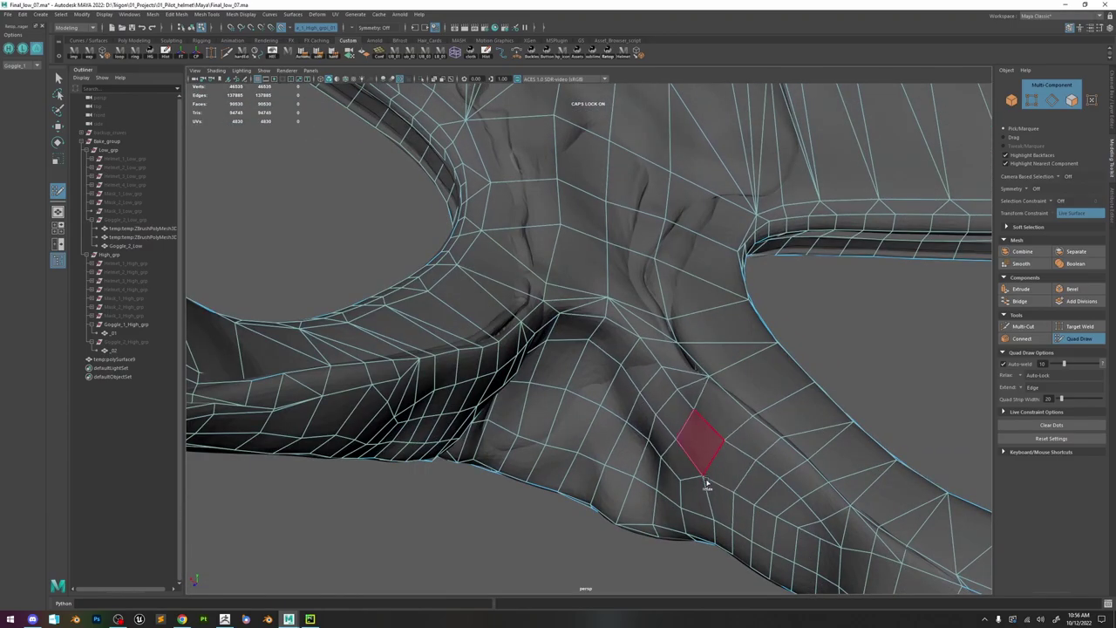
mouse_move(694, 463)
alt+mouse_down()
mouse_move(776, 474)
mouse_move(514, 424)
alt+mouse_up()
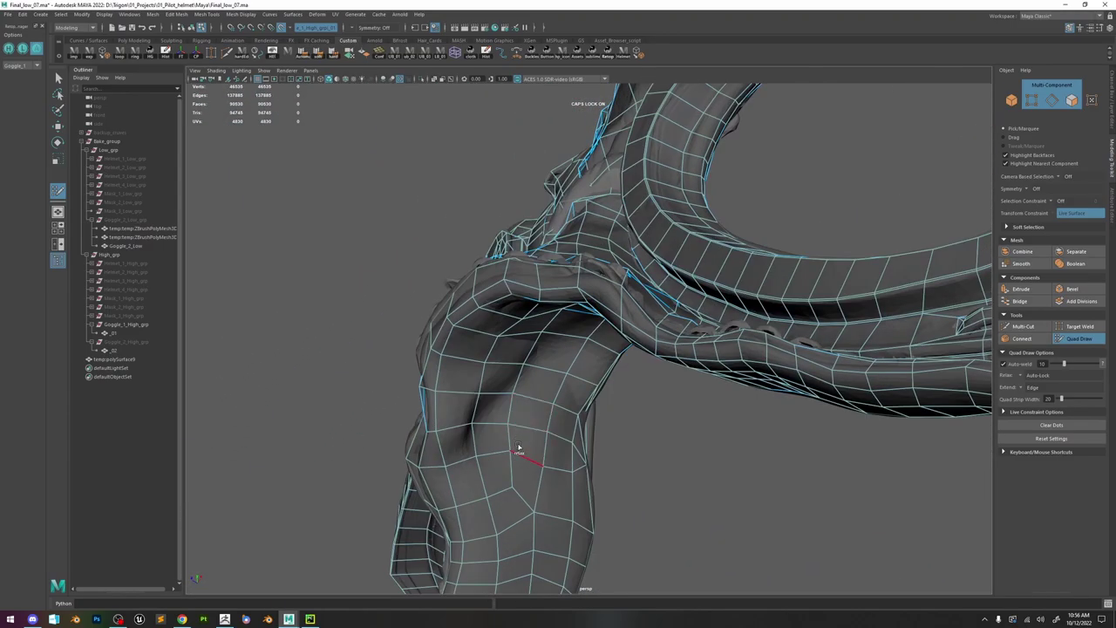
alt+drag(558, 344, 623, 287)
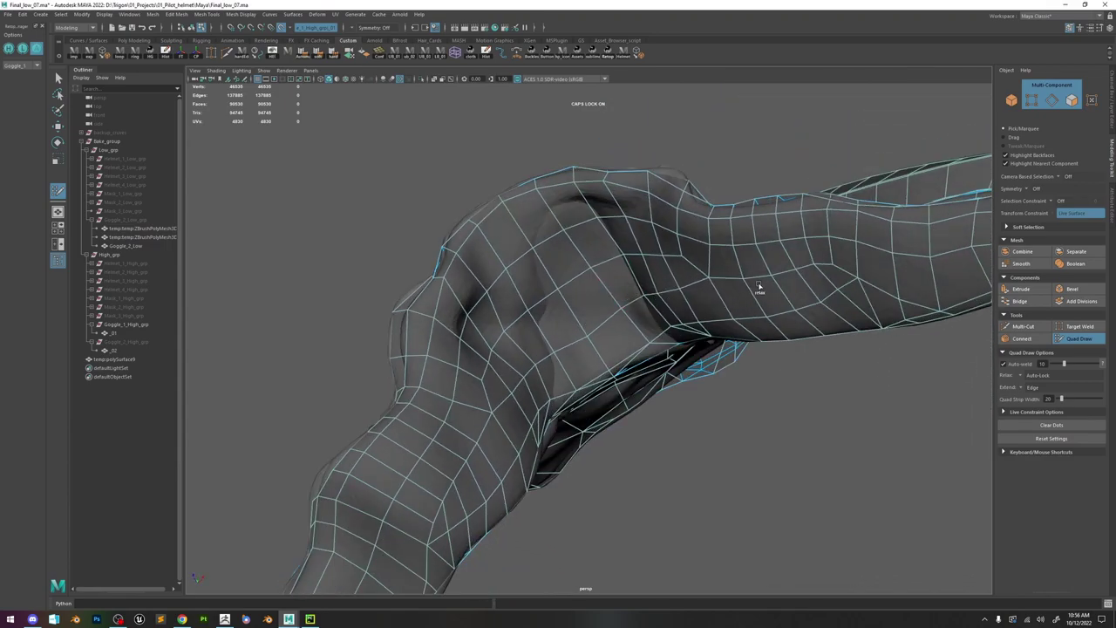
alt+drag(690, 249, 642, 327)
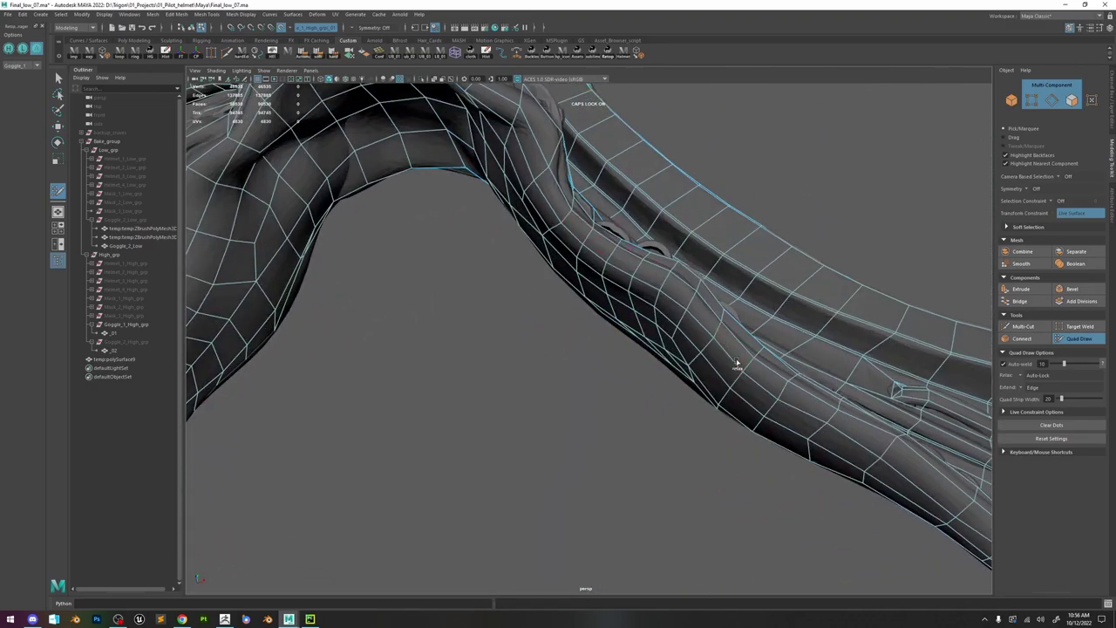
alt+drag(718, 361, 689, 371)
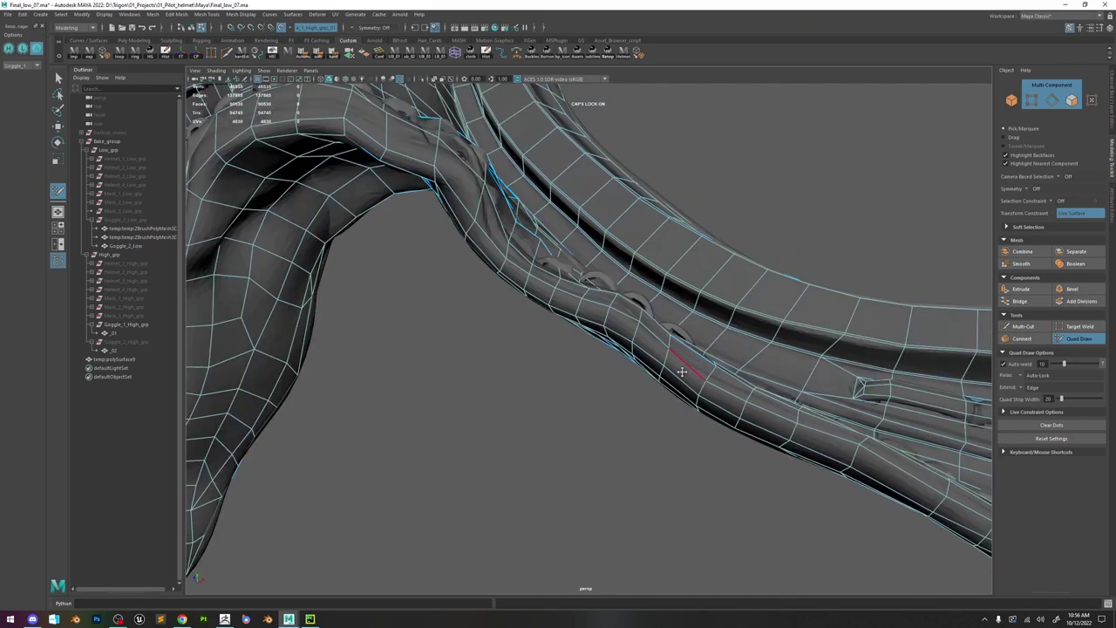
alt+drag(492, 249, 435, 293)
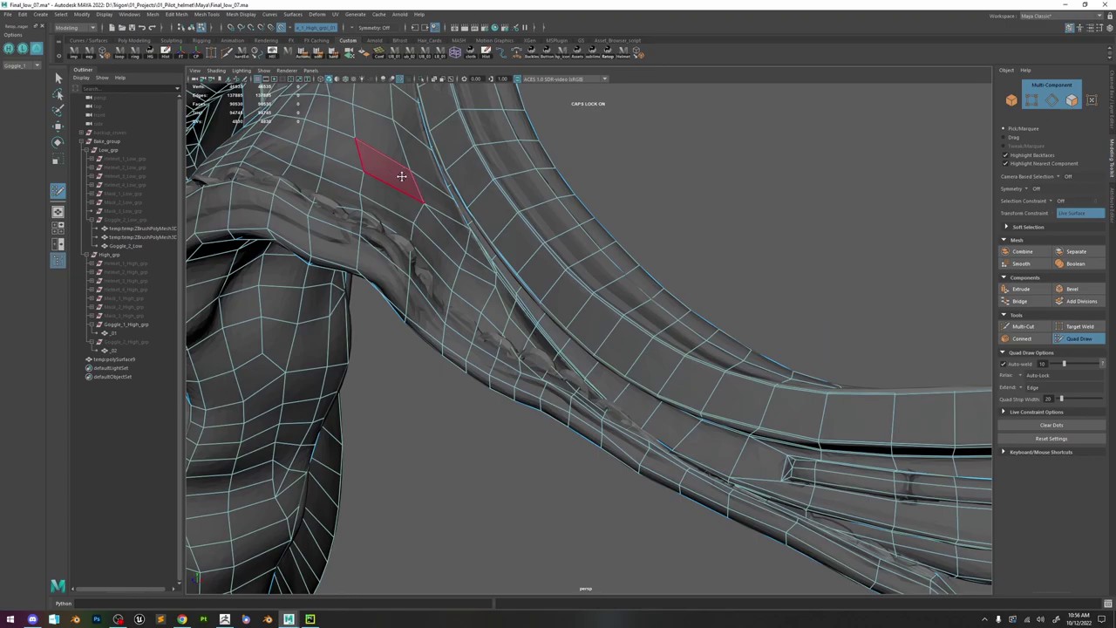
alt+drag(399, 174, 474, 249)
mouse_move(475, 179)
alt+mouse_down()
mouse_move(504, 275)
mouse_move(511, 244)
alt+mouse_up()
mouse_move(542, 201)
alt+mouse_down()
mouse_move(520, 289)
mouse_move(571, 295)
alt+mouse_up()
- Select an edge and a vertex beside the diagonal crease on the nose bridge and inspect the surrounding faces
key(w)
click(494, 209)
click(535, 249)
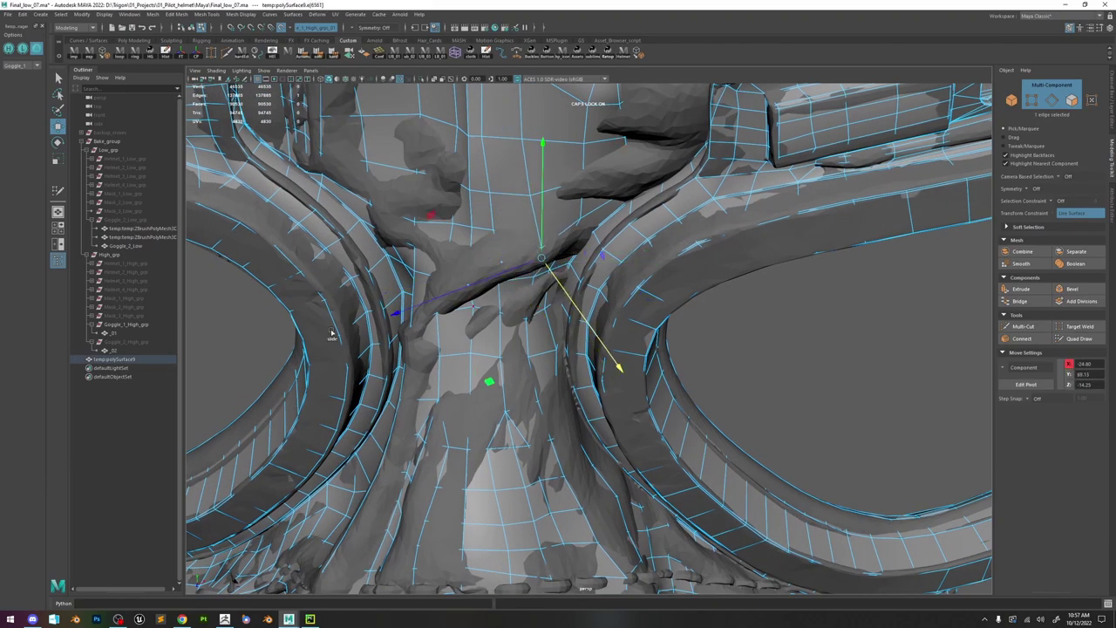
click(1078, 338)
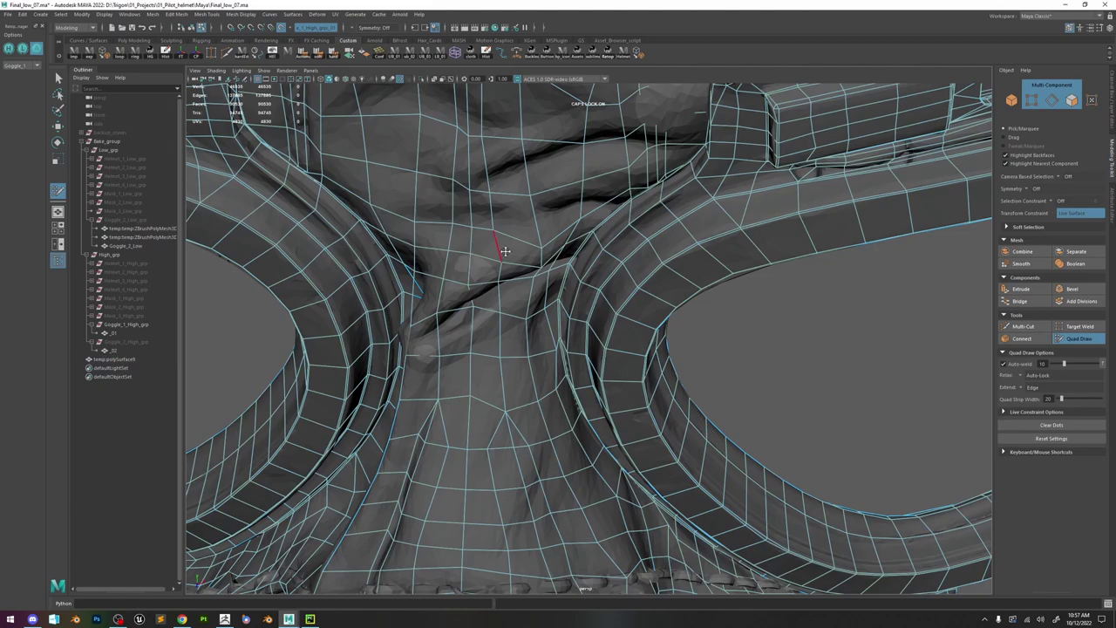
alt+drag(504, 263, 555, 196)
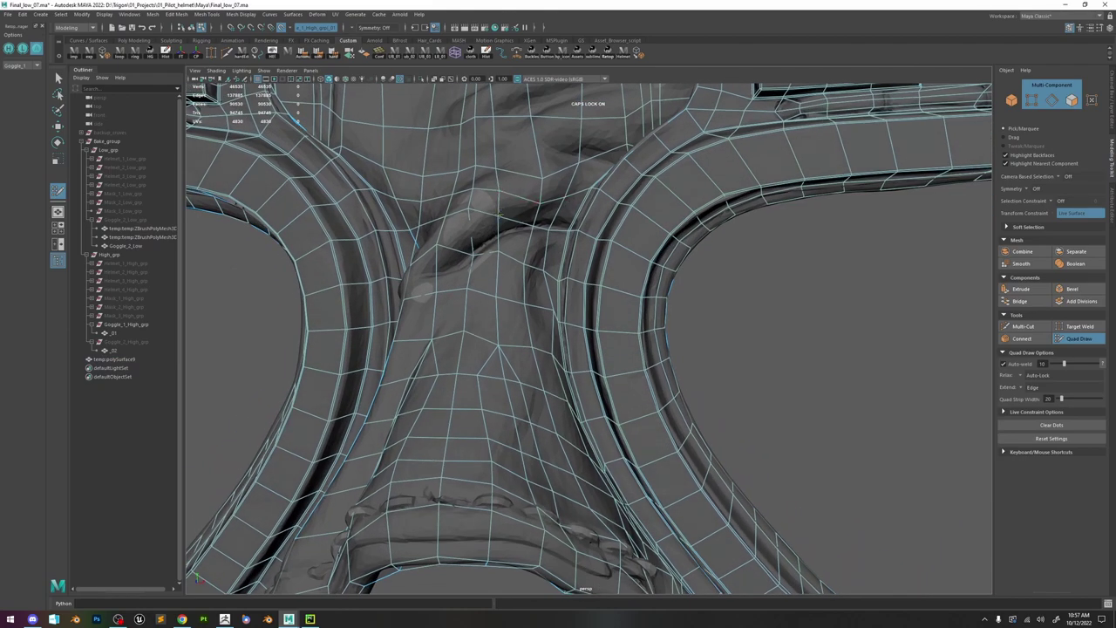
key(w)
ctrl+shift+drag(513, 238, 515, 241)
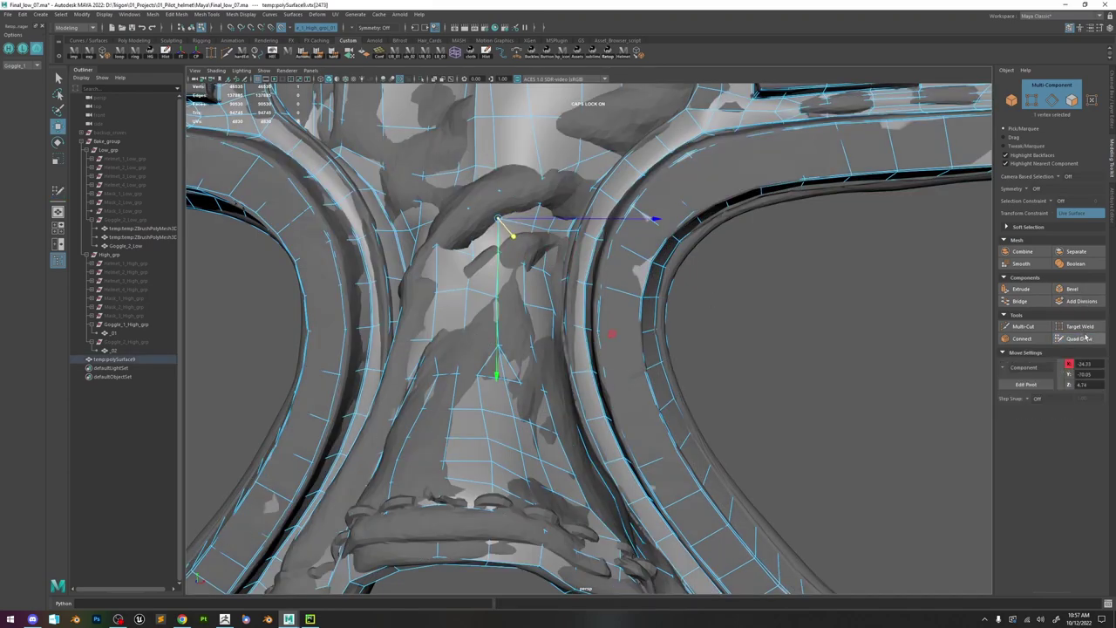
click(1078, 338)
- Outline the stair-stepped faces along the nose bridge crease in red on a screen capture and discard the capture
key(Print)
drag(622, 117, 374, 328)
mouse_move(466, 223)
mouse_down()
mouse_move(495, 217)
mouse_move(493, 259)
mouse_move(463, 255)
mouse_move(467, 223)
mouse_move(495, 199)
mouse_move(523, 221)
mouse_move(497, 214)
mouse_move(526, 194)
mouse_up()
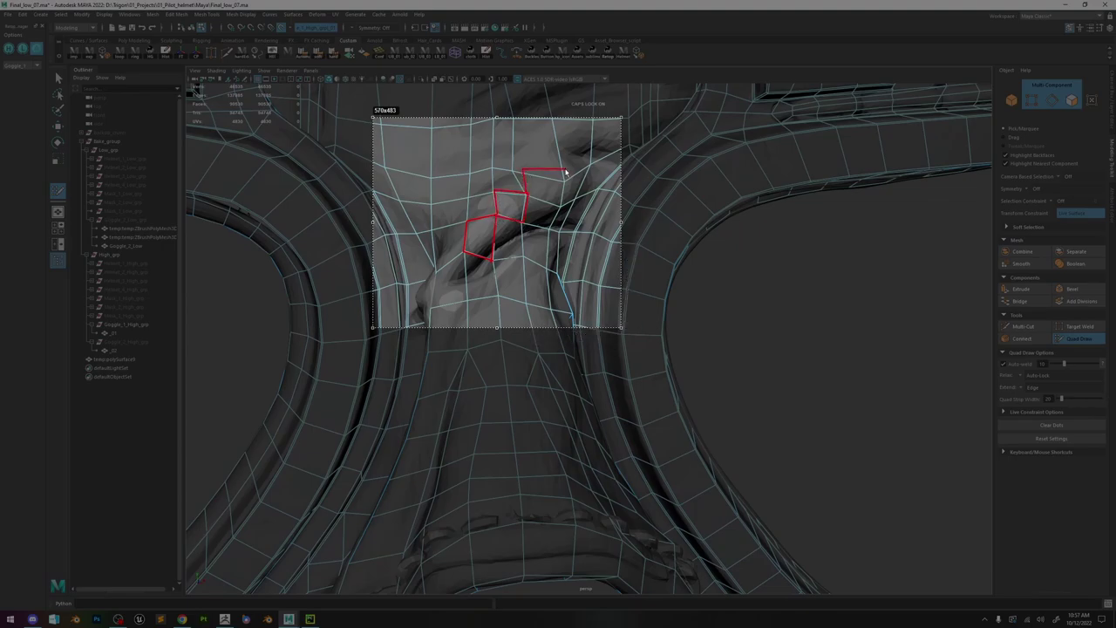
drag(536, 197, 527, 200)
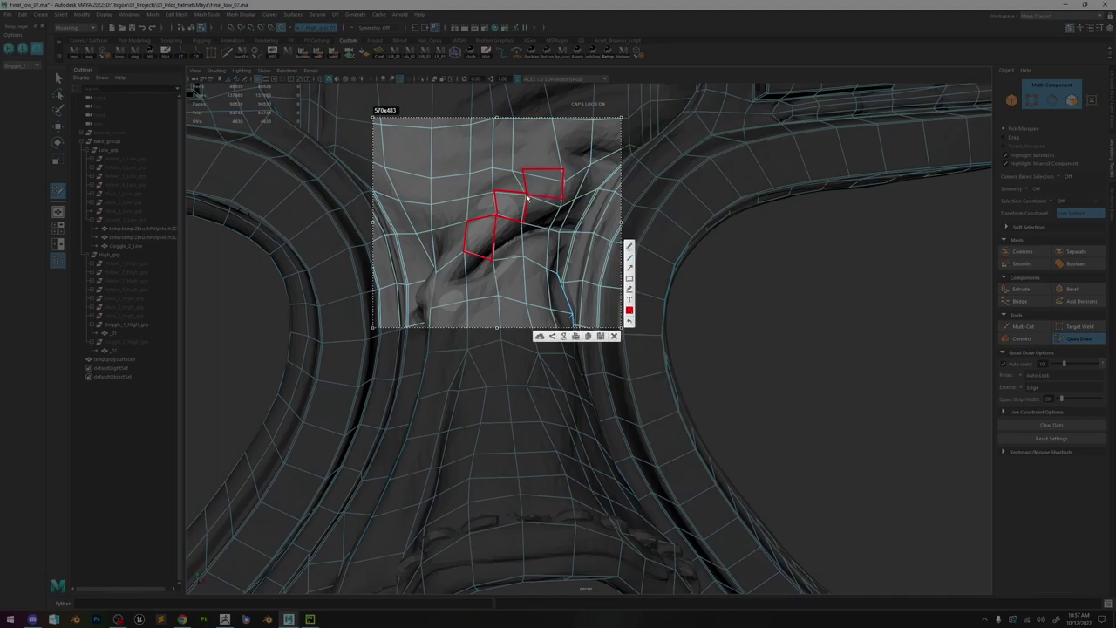
drag(466, 253, 564, 170)
drag(495, 190, 523, 170)
drag(467, 220, 494, 189)
drag(493, 260, 560, 200)
click(614, 337)
- Cut a continuous diagonal line with Multi-Cut across three stair-stepped faces following the nose bridge crease
scroll(532, 198, up, 2)
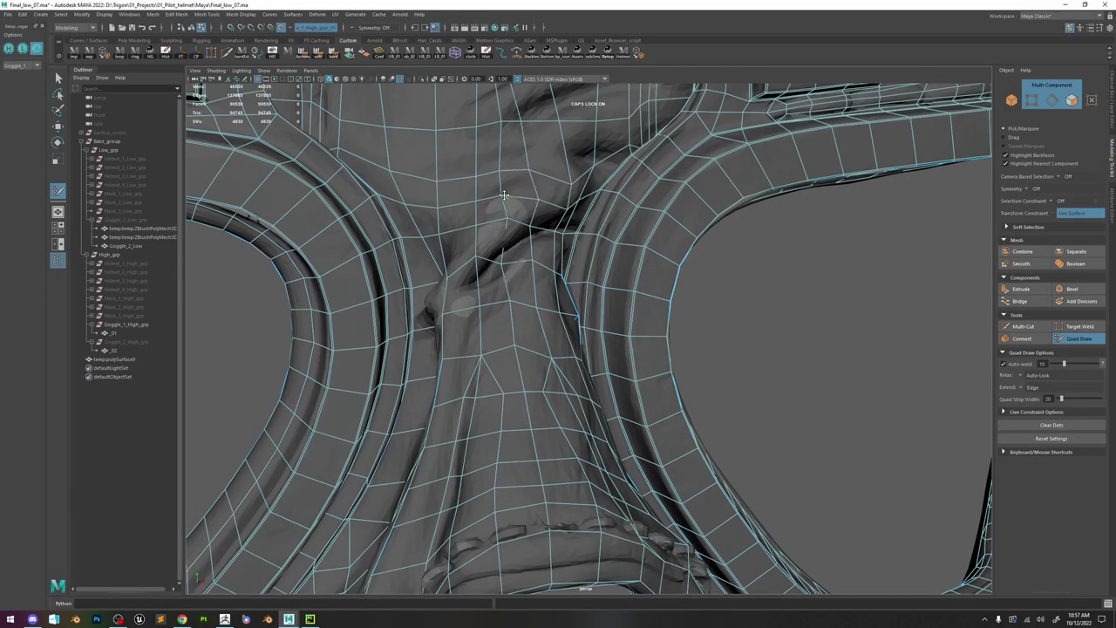
key(w)
click(505, 197)
alt+drag(511, 197, 572, 199)
drag(550, 200, 527, 193)
click(1023, 326)
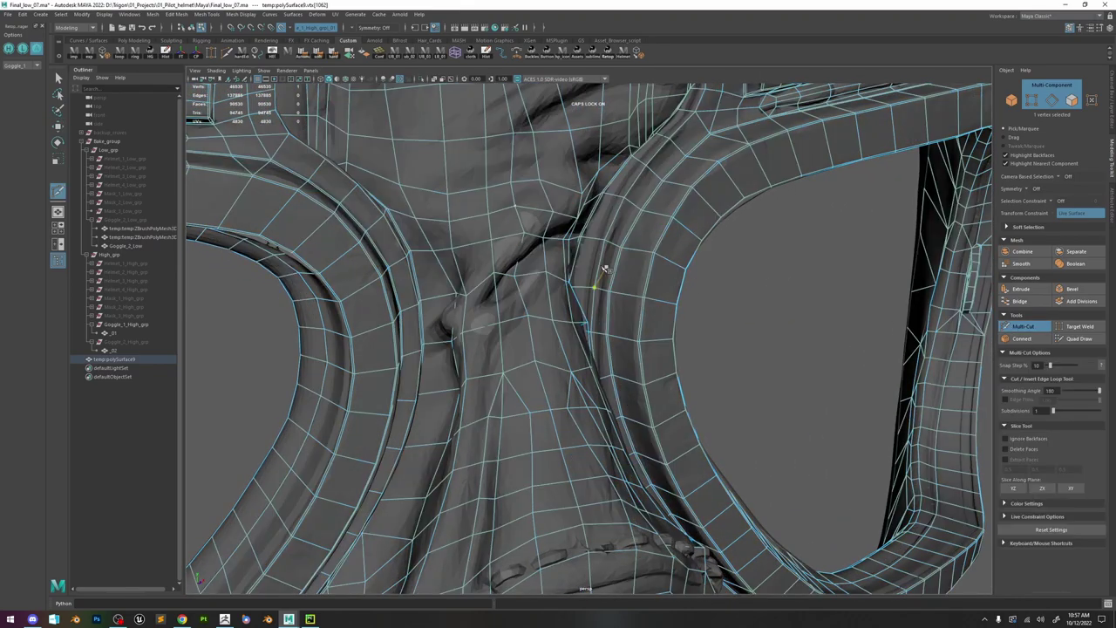
alt+drag(562, 266, 504, 270)
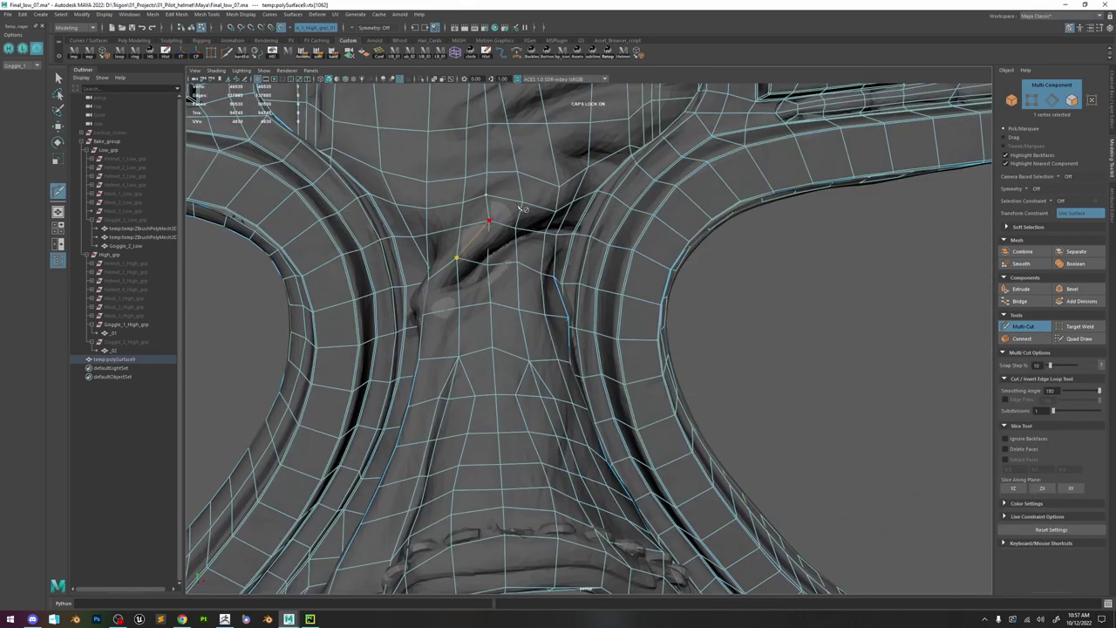
right_click(560, 187)
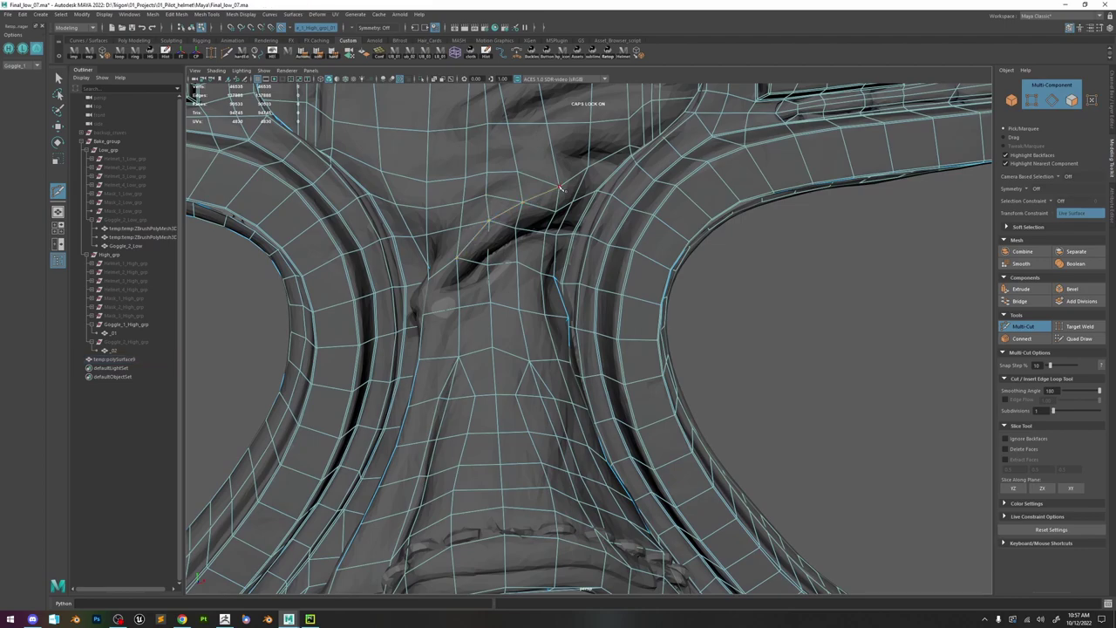
- Cut a second line of edges with Multi-Cut above the nose bridge crease, continuing it toward the neighbouring lens rim
click(521, 172)
click(553, 154)
alt+drag(583, 159, 540, 158)
click(577, 156)
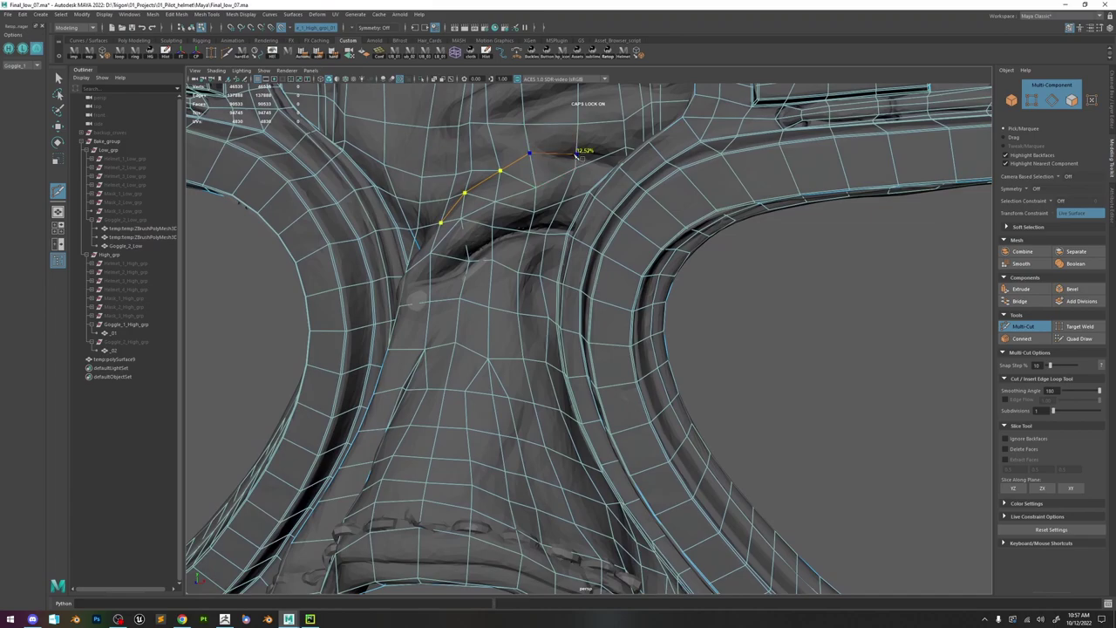
click(625, 149)
key(Return)
alt+drag(574, 200, 591, 178)
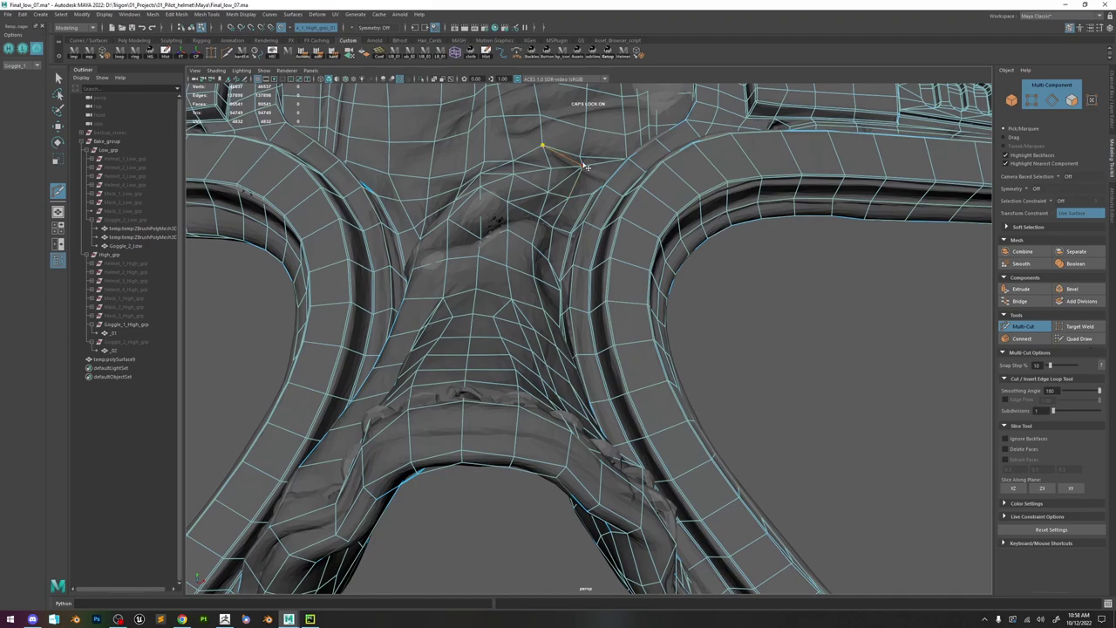
- Check the new cuts with Quad Draw and add one more diagonal Multi-Cut edge inside the nose bridge crease
click(1079, 338)
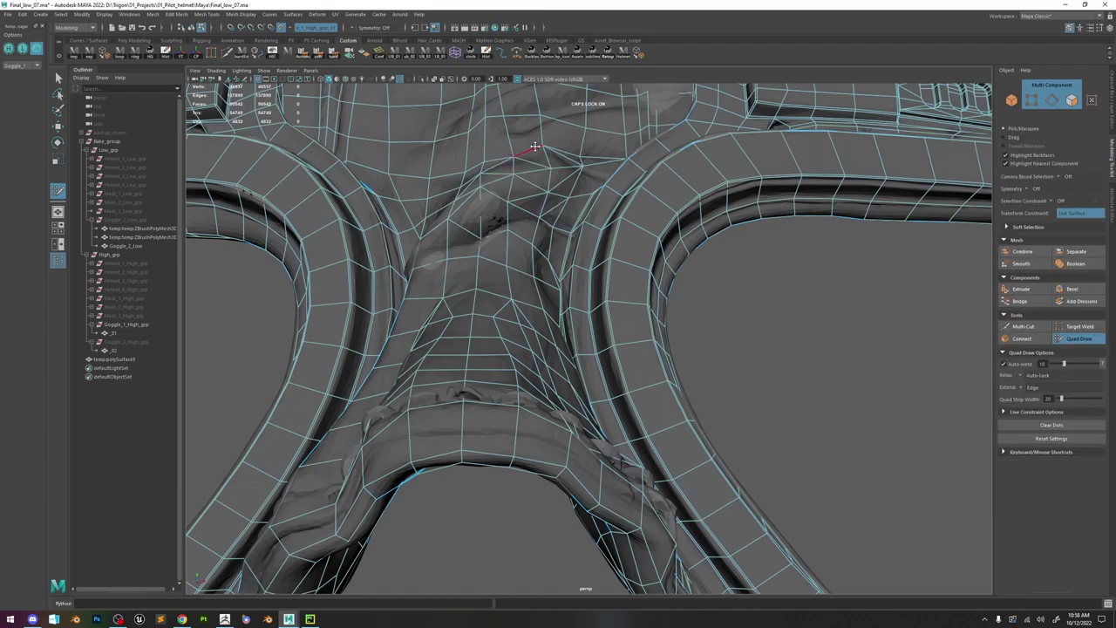
alt+drag(535, 155, 576, 218)
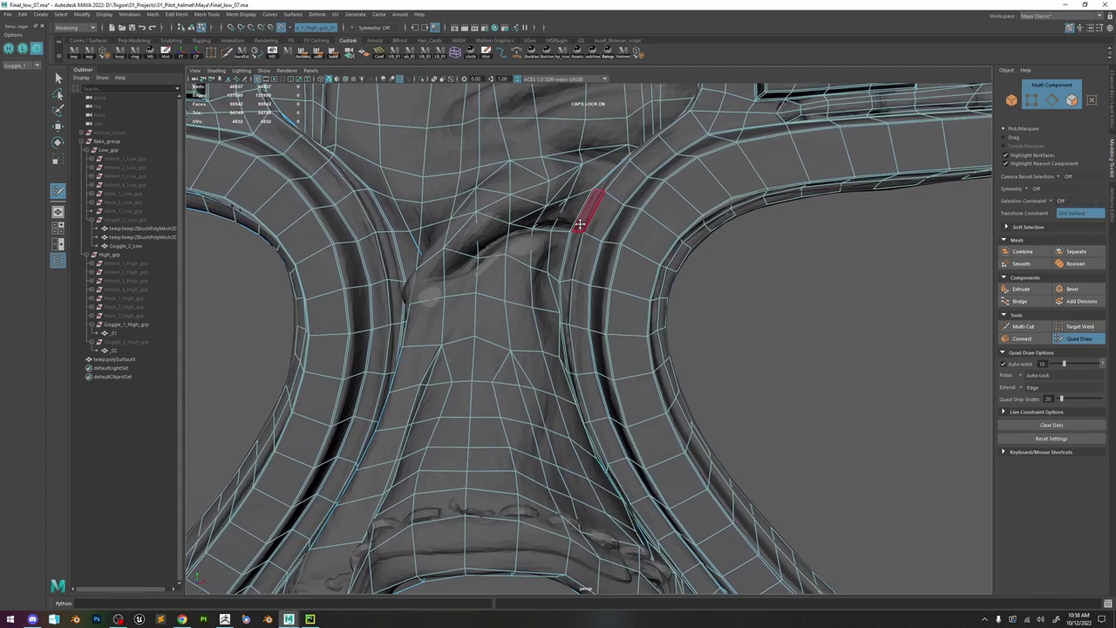
click(1024, 326)
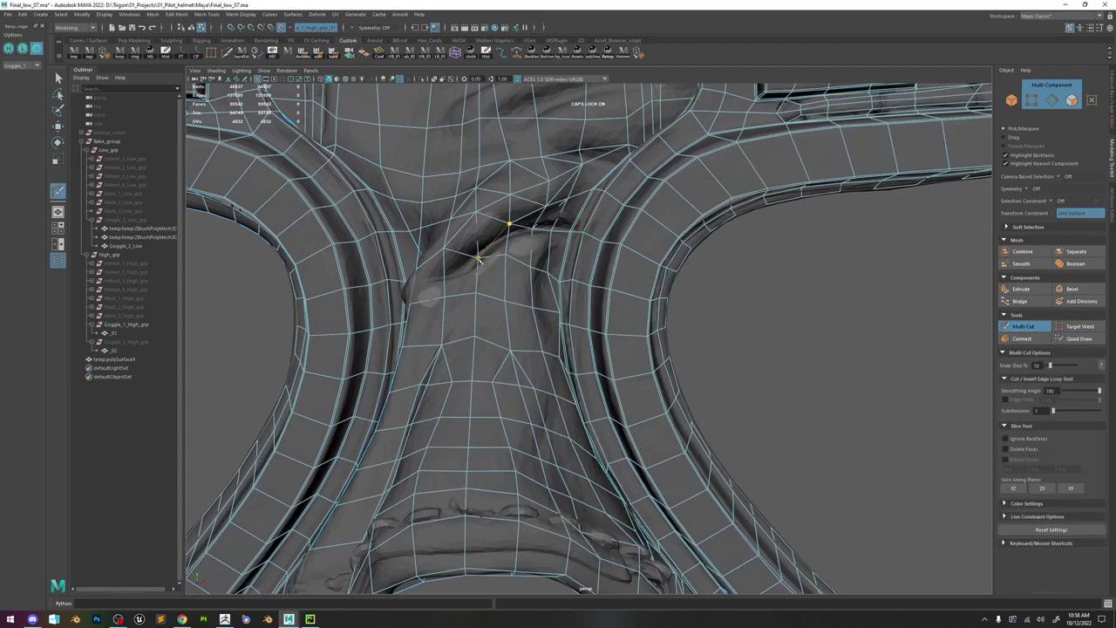
alt+drag(451, 272, 993, 358)
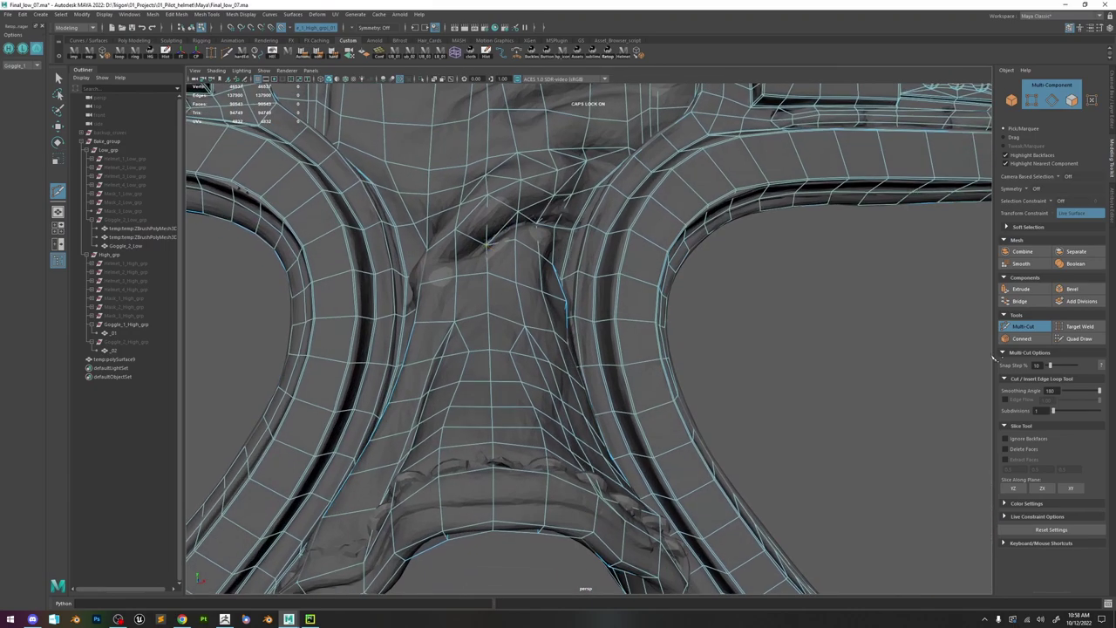
click(1077, 339)
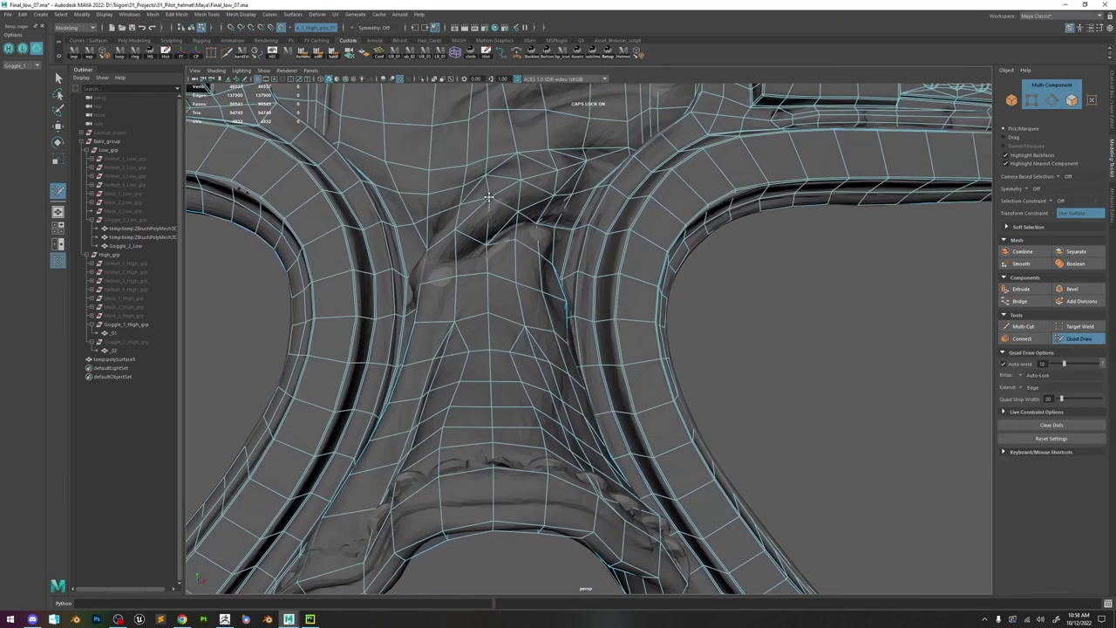
alt+drag(489, 199, 564, 301)
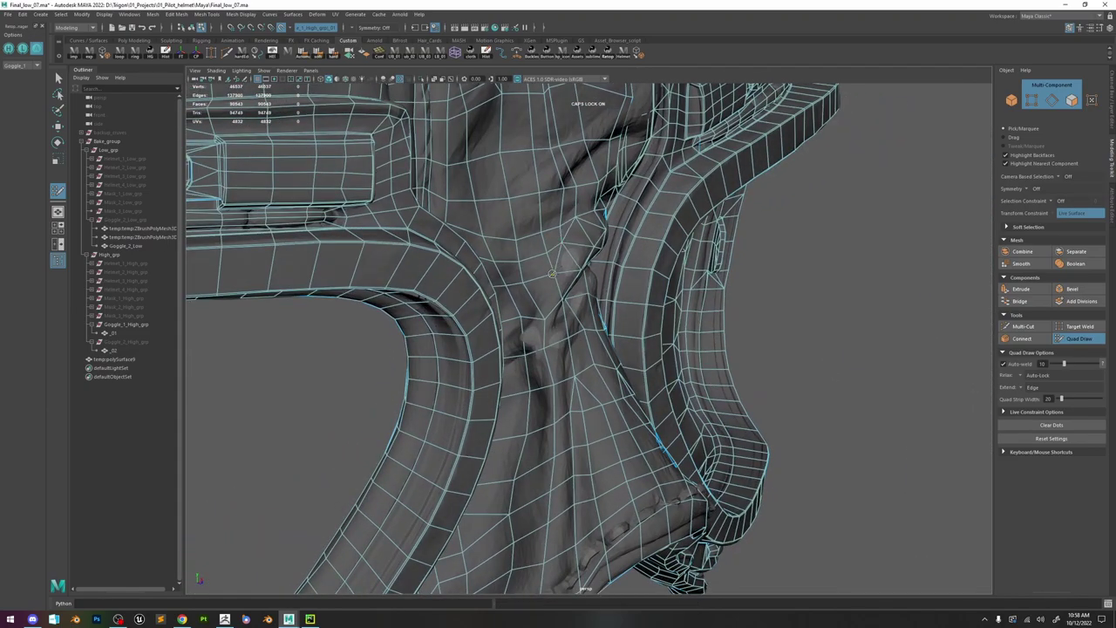
- Centre on a vertex above the nose bridge crease and examine the bridge topology from the side and the front
key(w)
click(554, 273)
alt+drag(571, 265, 778, 294)
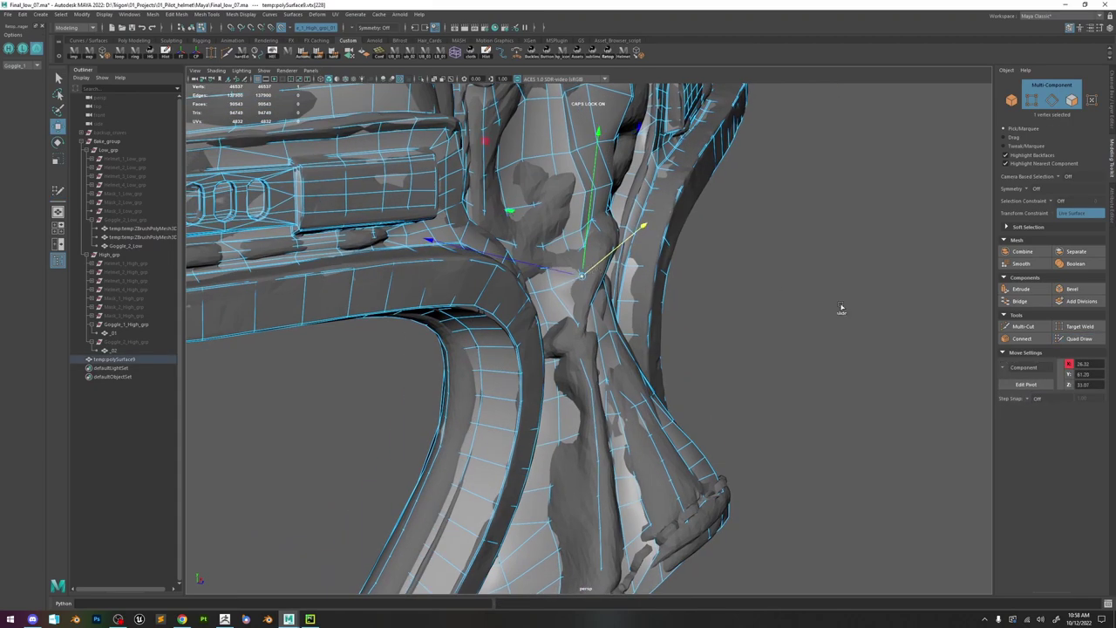
click(1079, 338)
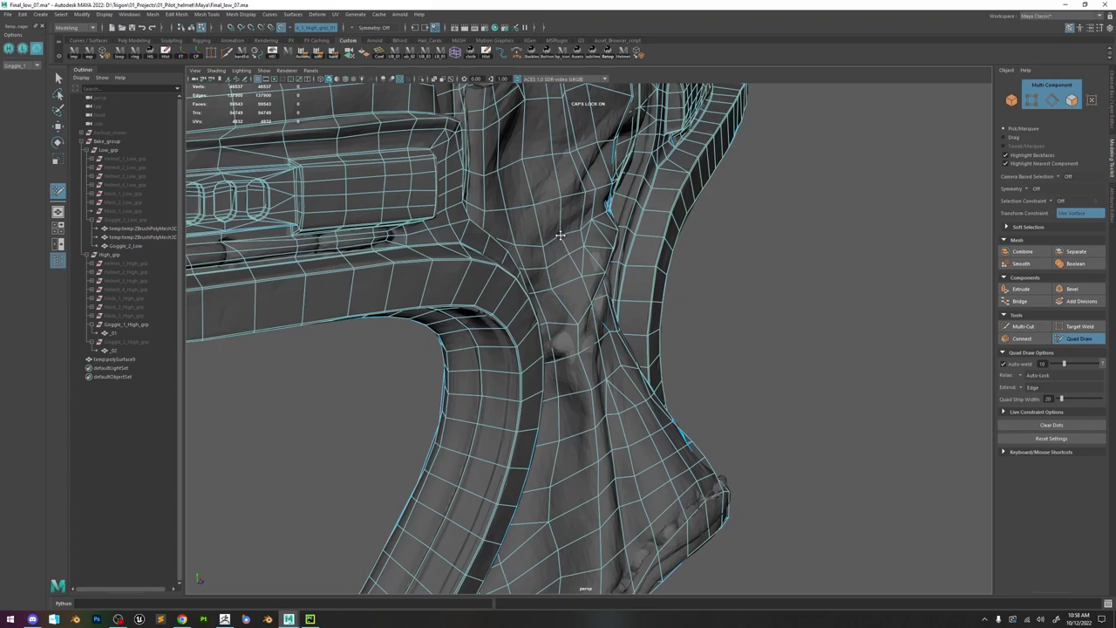
alt+drag(590, 240, 528, 170)
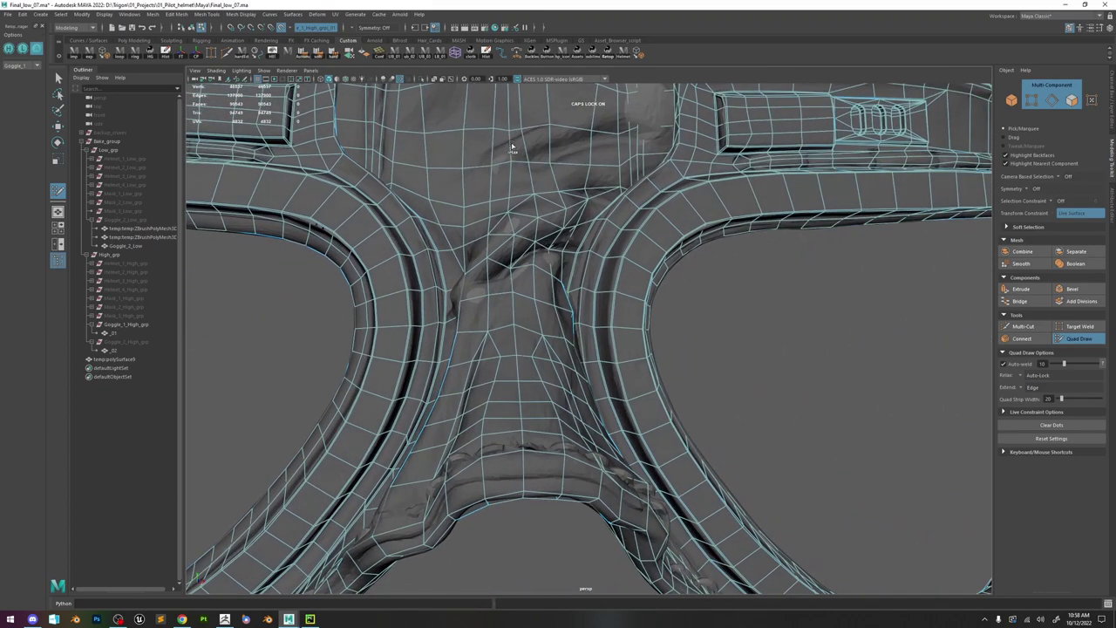
alt+drag(567, 144, 585, 190)
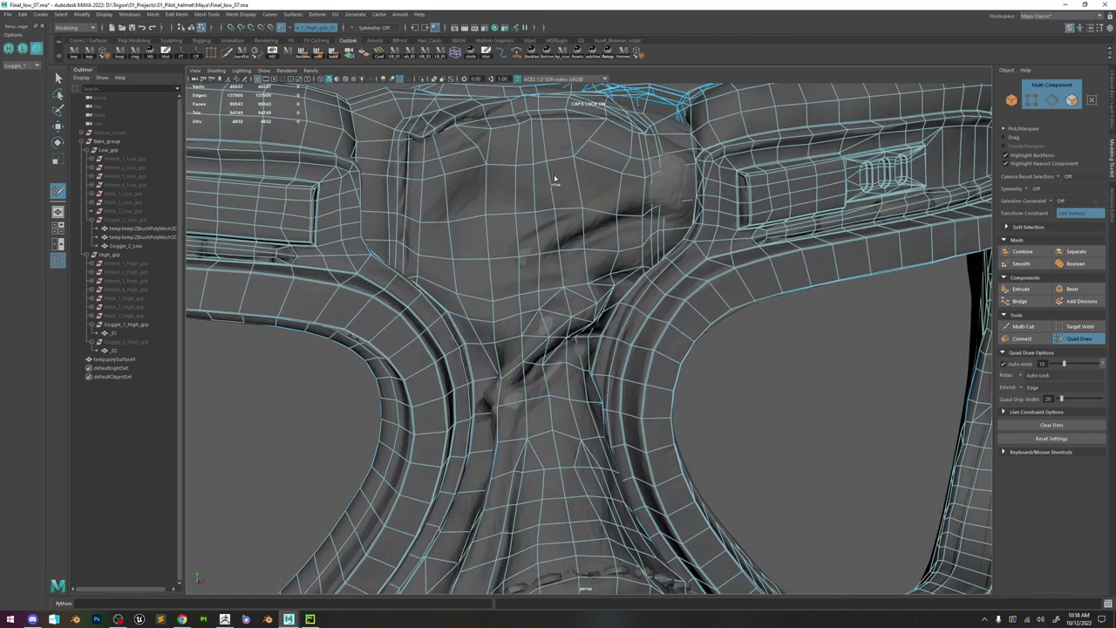
- Cut a horizontal row of edges with Multi-Cut across the upper faces of the nose bridge pad
click(1026, 327)
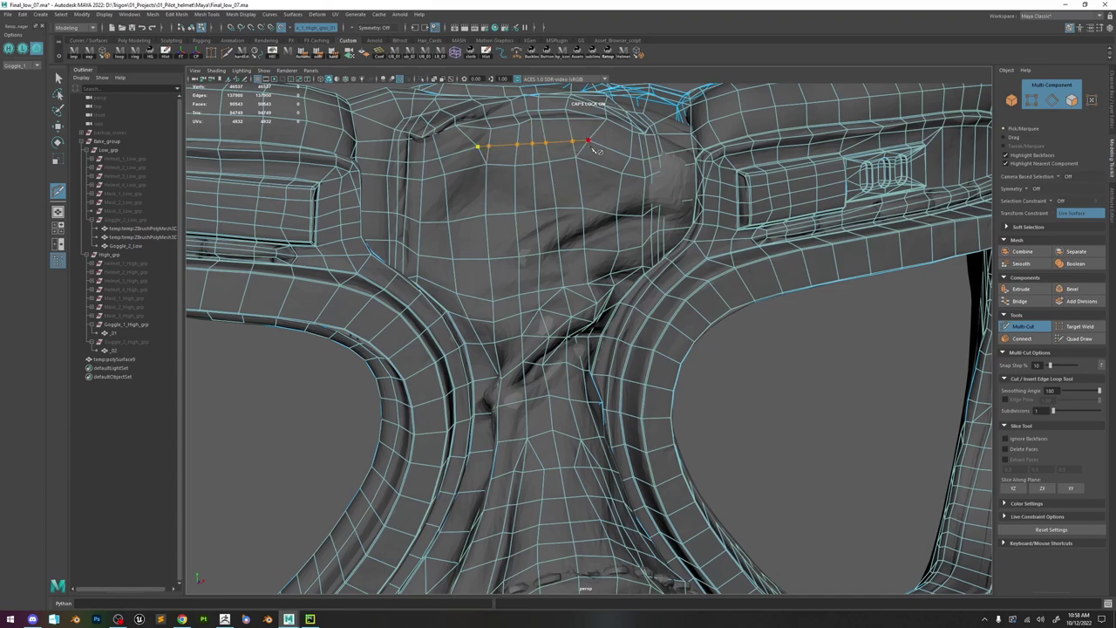
click(1088, 340)
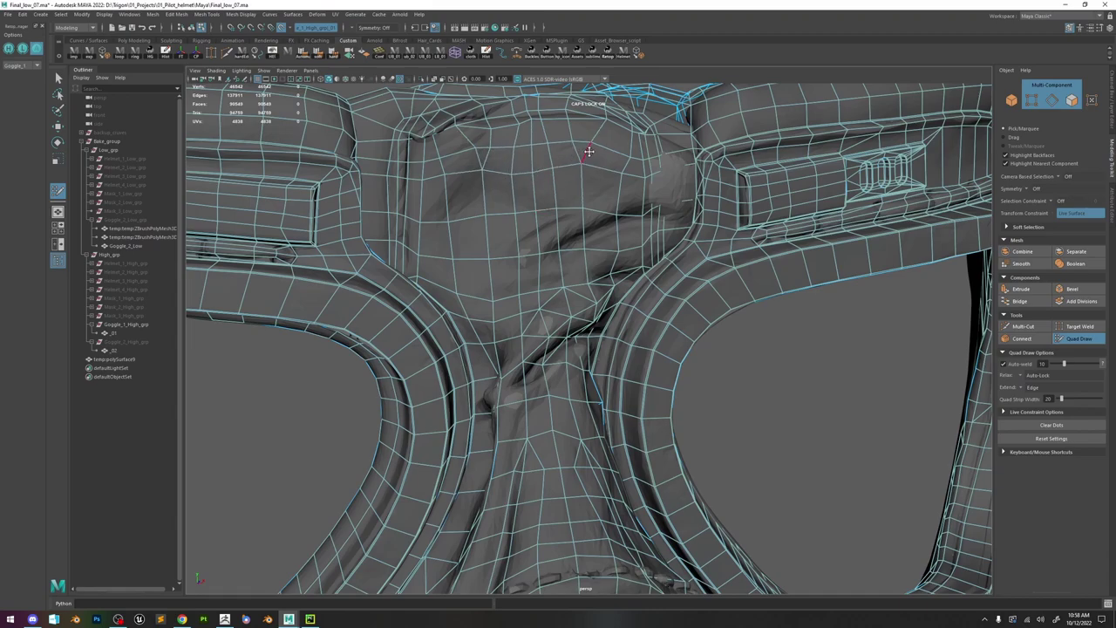
alt+drag(547, 183, 537, 180)
alt+right_drag(537, 180, 583, 227)
scroll(581, 227, up, 1)
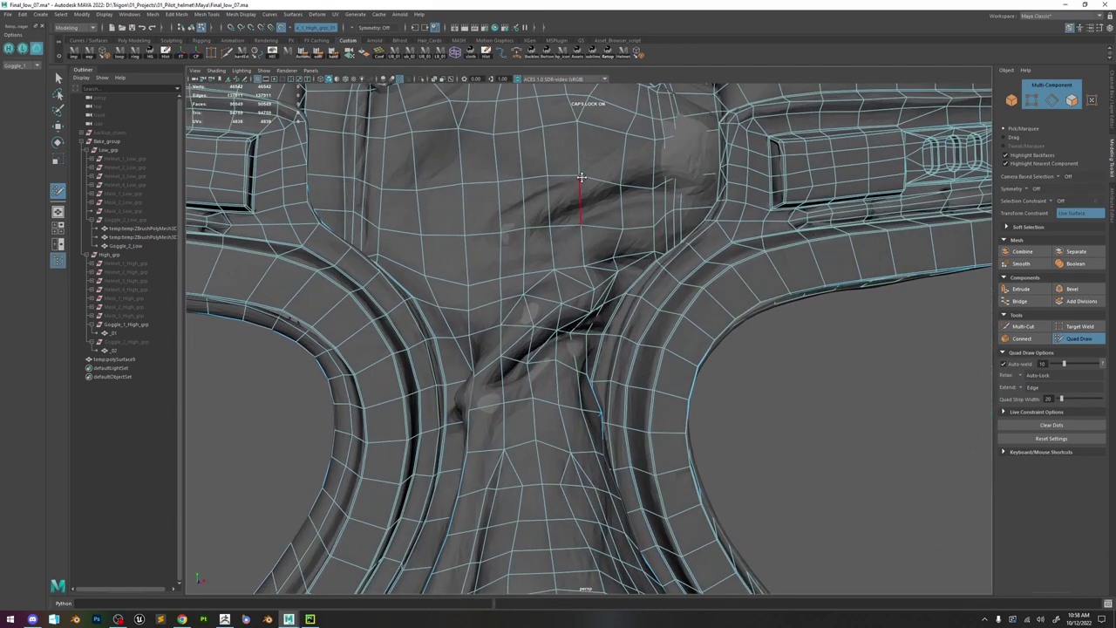
- Pick an edge and a neighbouring face on the bridge pad beside the rim to examine how they fit the high-poly surface
alt+drag(624, 183, 724, 300)
key(w)
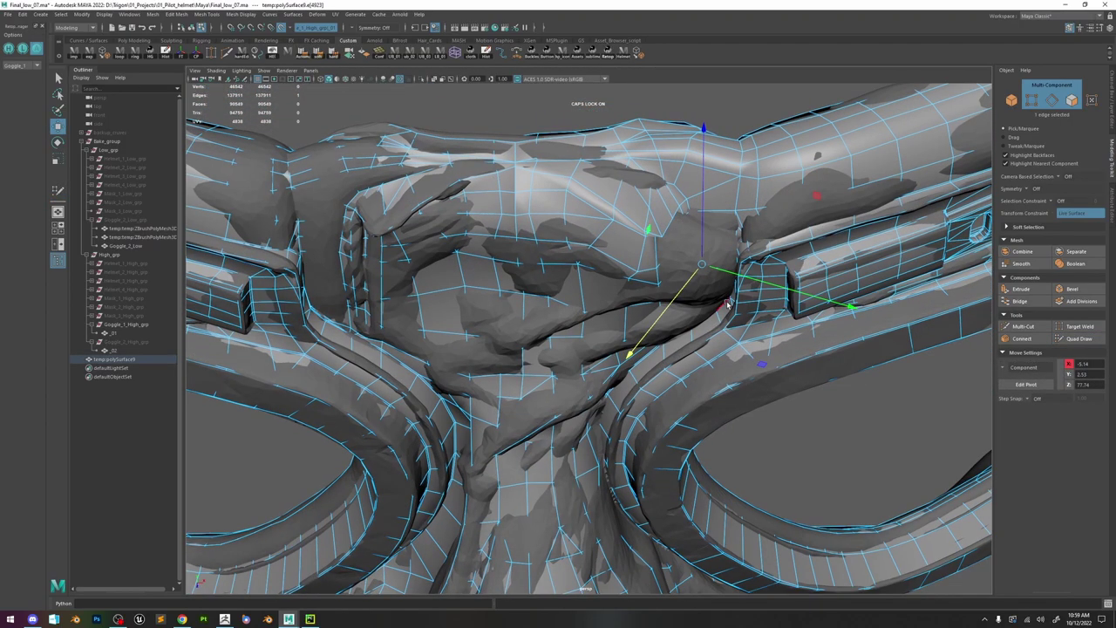
drag(763, 371, 769, 384)
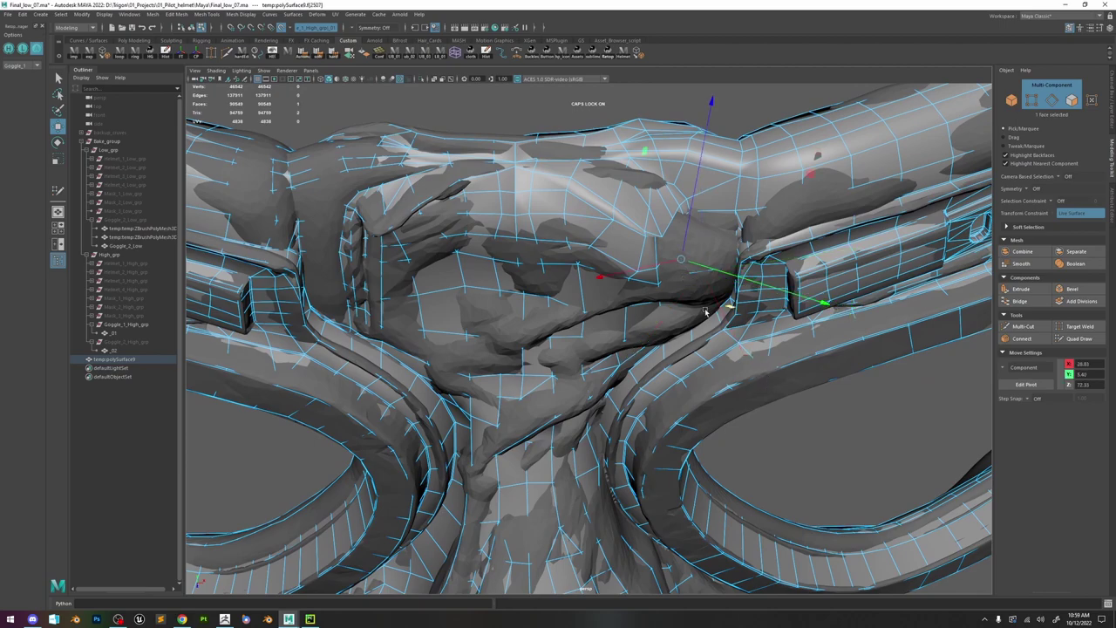
click(676, 261)
click(1079, 338)
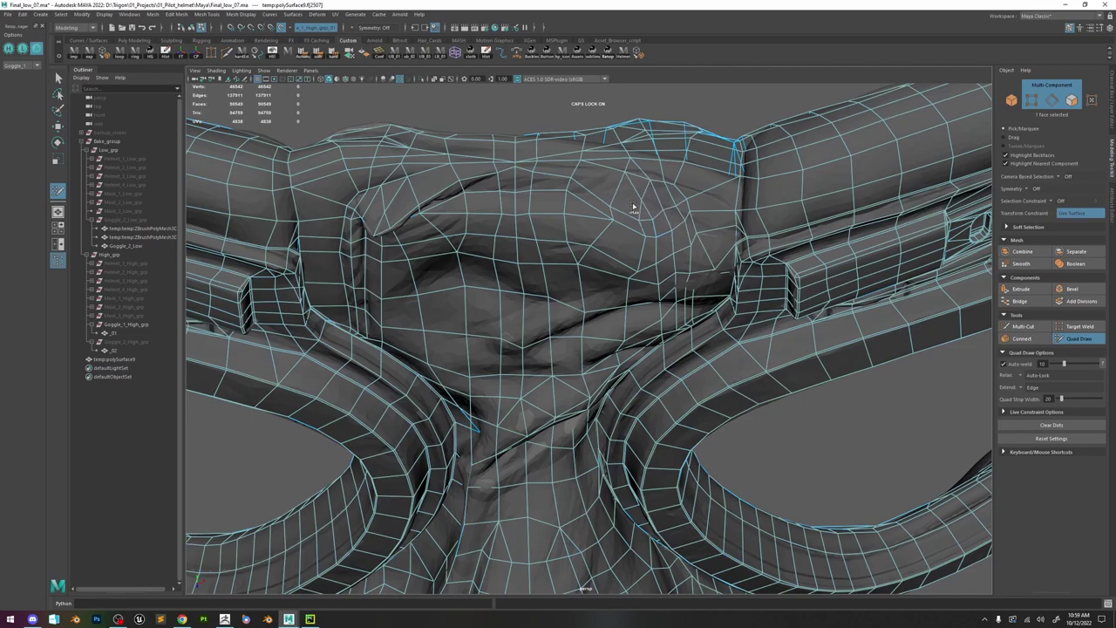
- Cut a new edge with Multi-Cut along the upper bridge fold and delete the redundant edge beside it with Quad Draw
alt+drag(536, 180, 550, 214)
alt+right_drag(550, 214, 575, 218)
alt+middle_drag(576, 218, 591, 251)
alt+drag(591, 251, 580, 228)
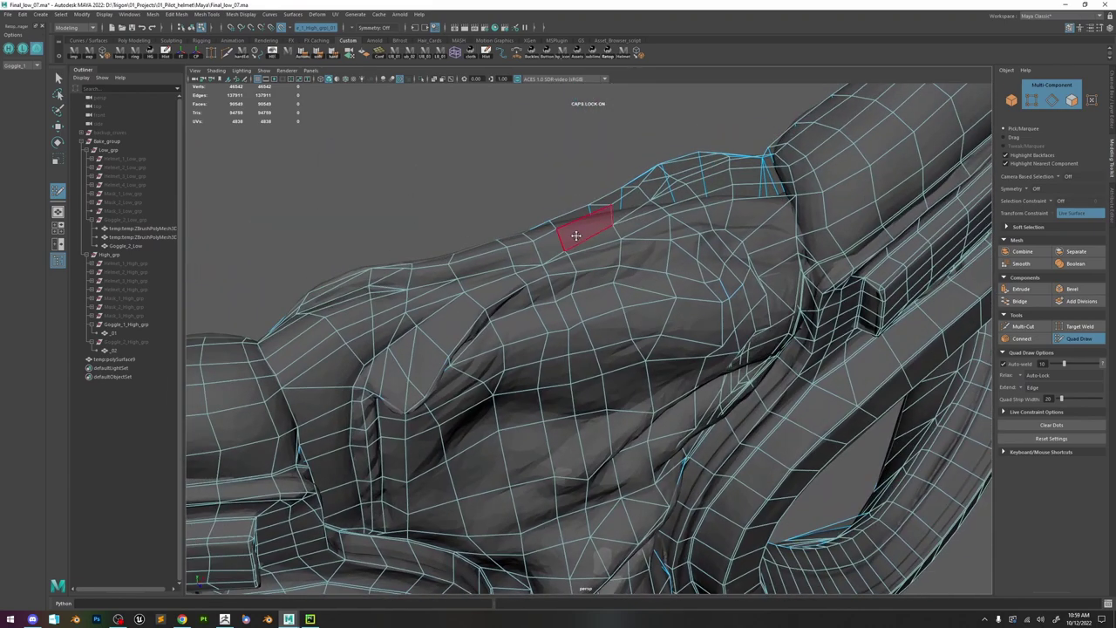
key(ctrl+shift+x)
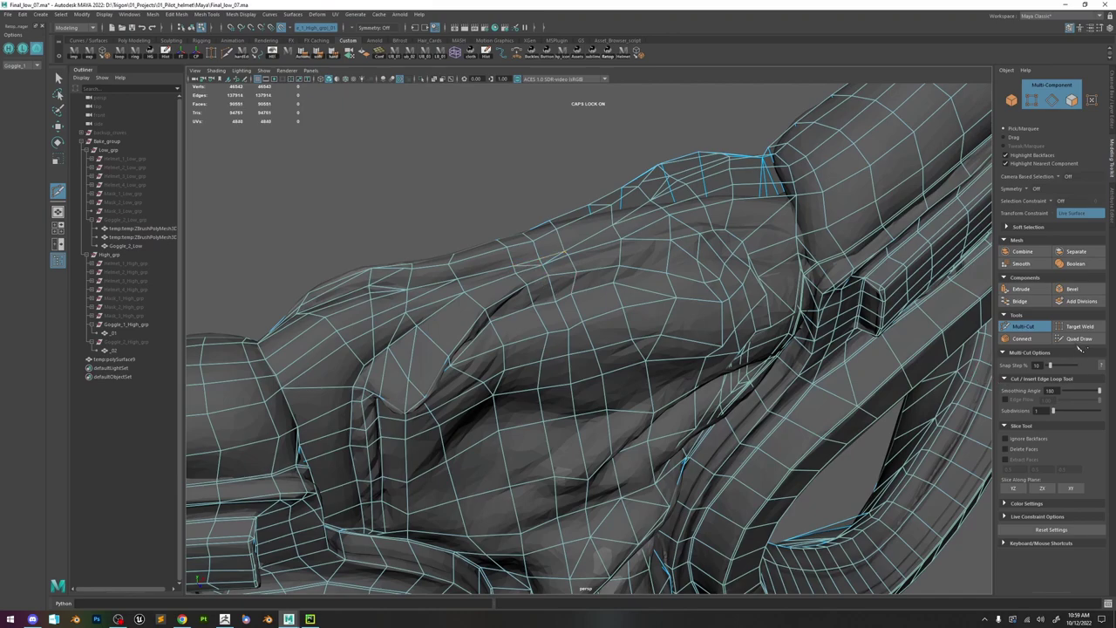
ctrl+shift+click(548, 264)
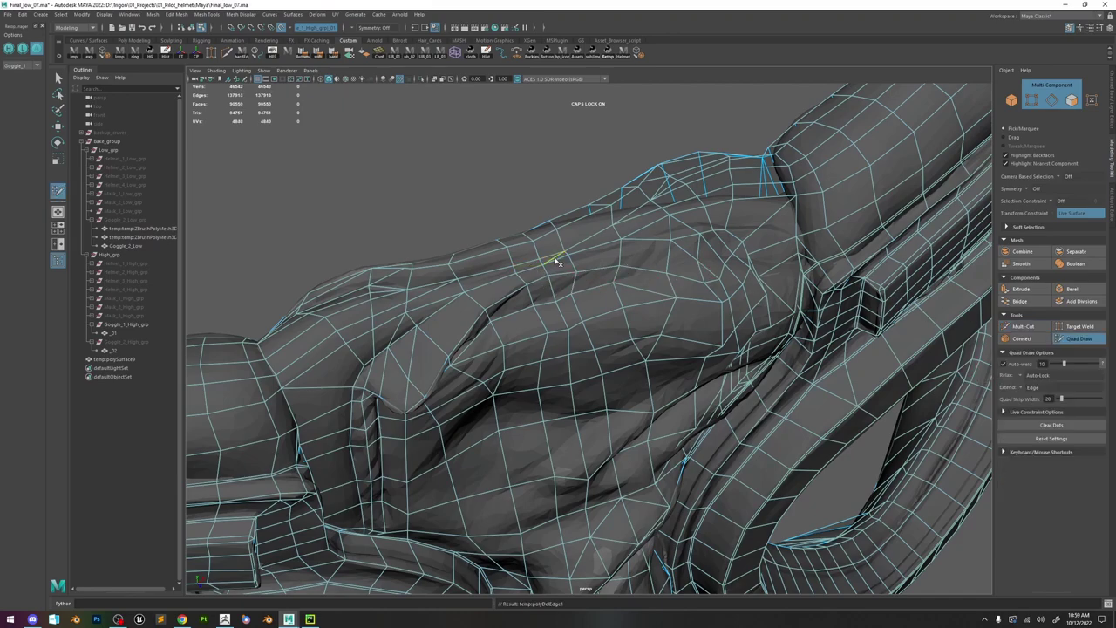
alt+drag(571, 286, 572, 285)
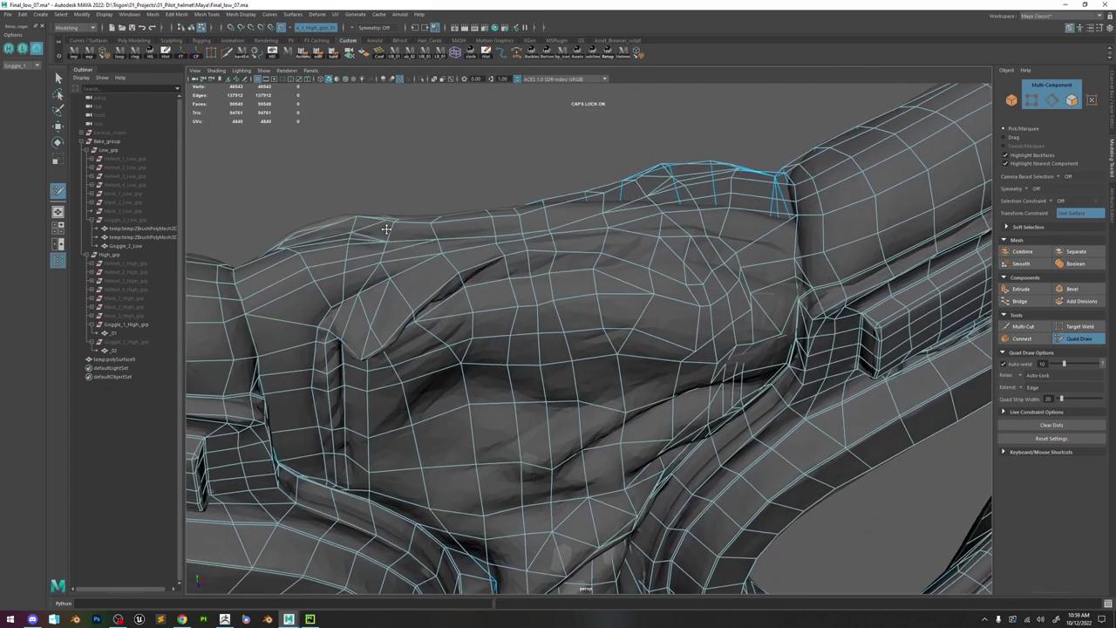
- Weld neighbouring vertices with Quad Draw to thin out the dense faces along the top of the bridge fold
alt+drag(383, 229, 374, 213)
drag(422, 160, 576, 216)
key(ctrl+z)
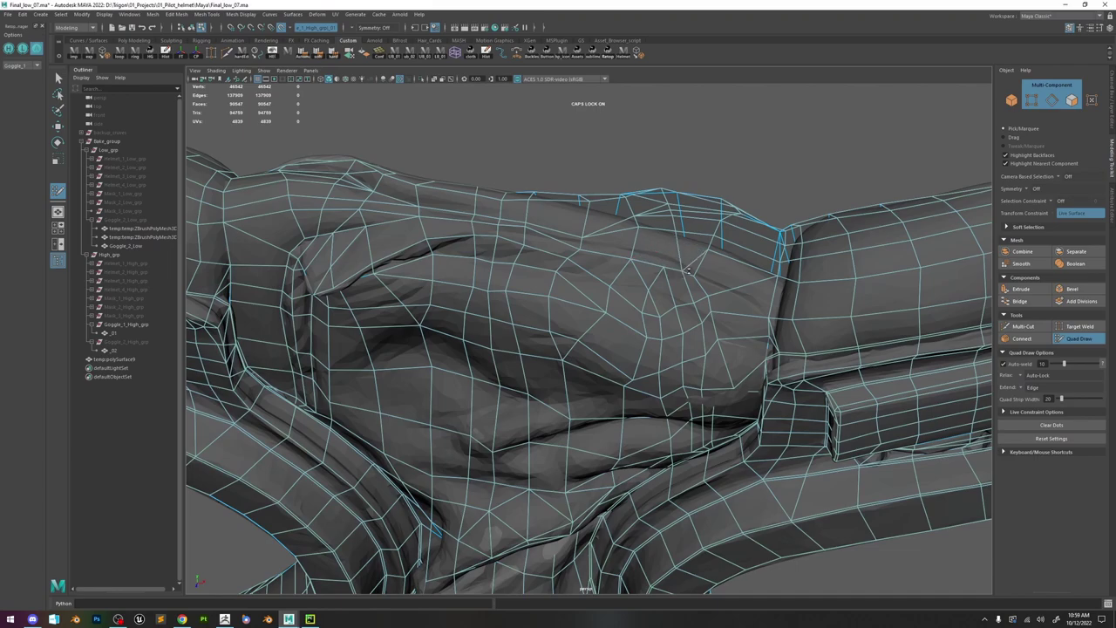
drag(664, 269, 682, 273)
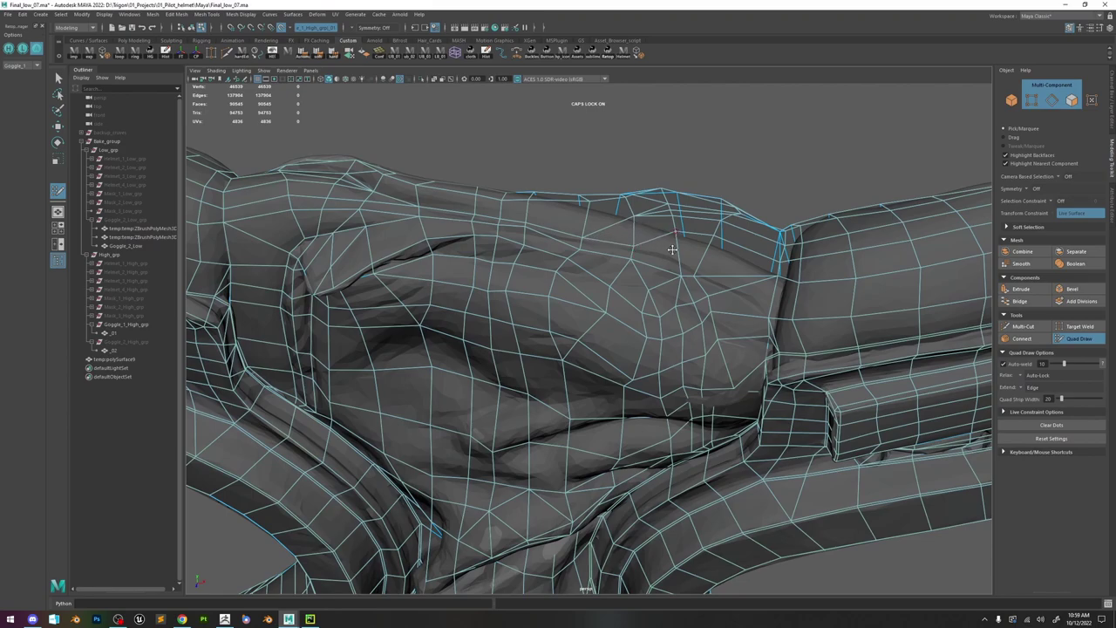
alt+drag(686, 250, 681, 255)
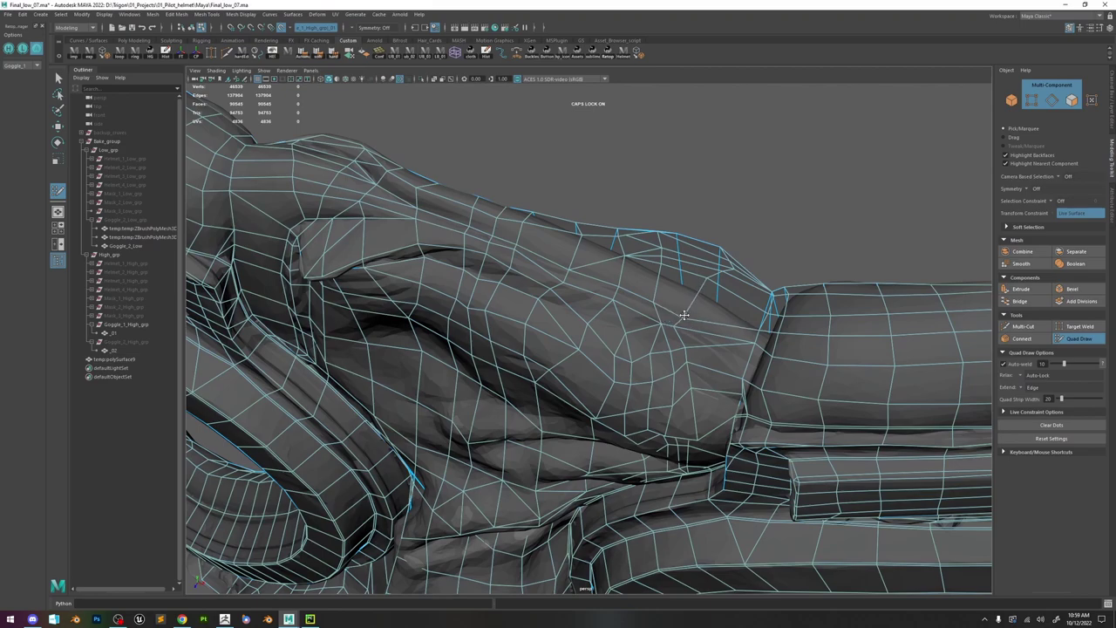
- Delete a surplus edge on the rounded bridge fold and merge the nearby vertices toward the middle of the bridge
alt+right_drag(687, 311, 623, 215)
alt+drag(623, 215, 638, 225)
alt+right_drag(638, 224, 675, 330)
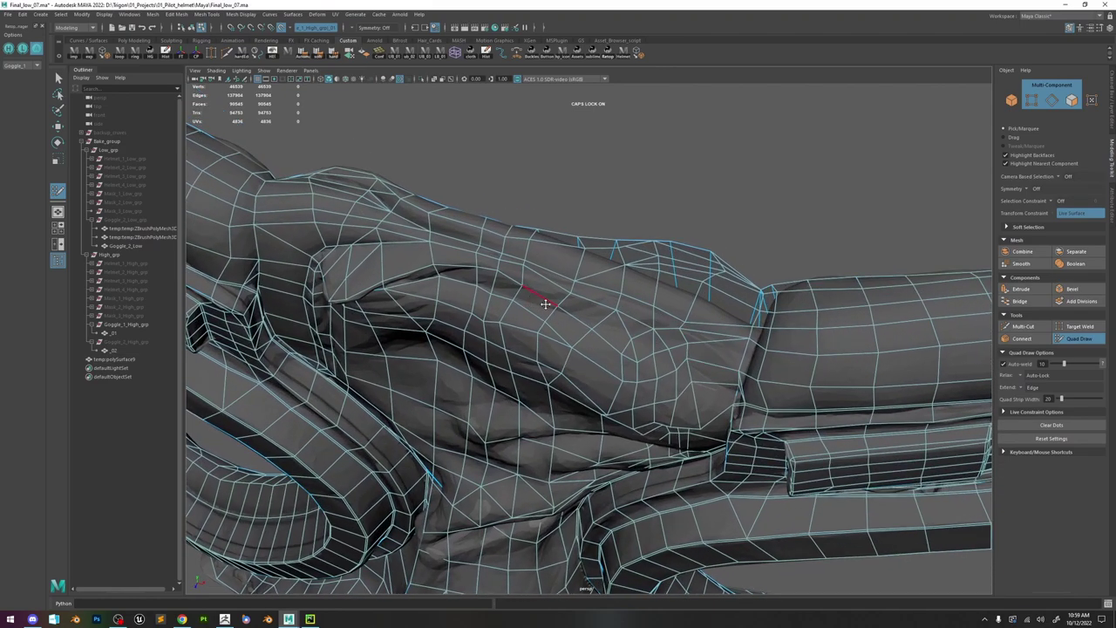
ctrl+shift+click(601, 339)
drag(654, 328, 630, 322)
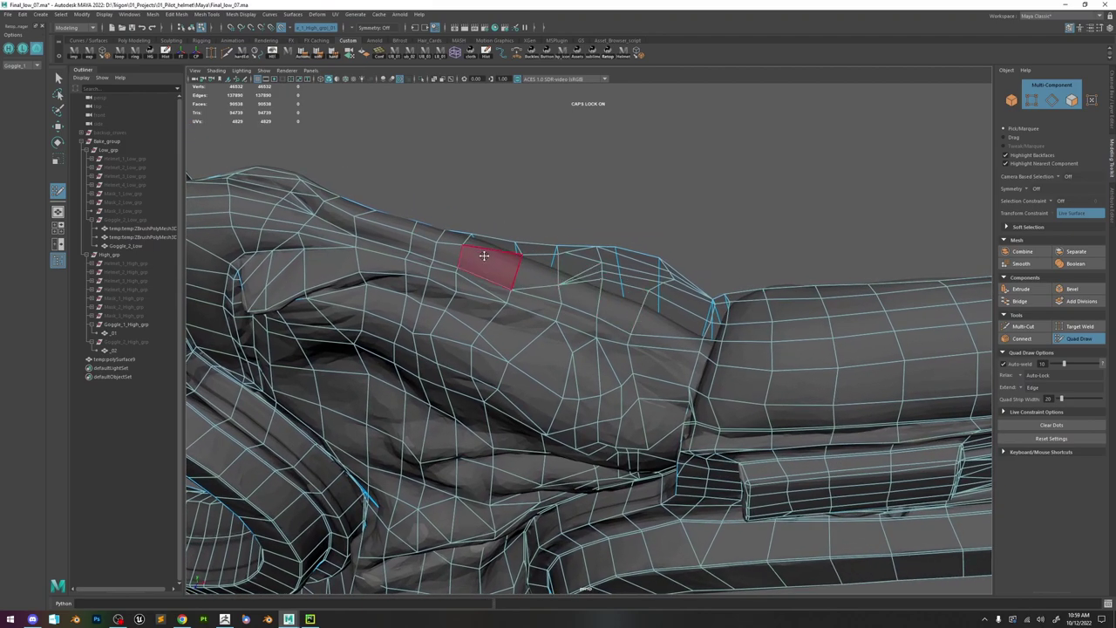
alt+drag(528, 265, 511, 269)
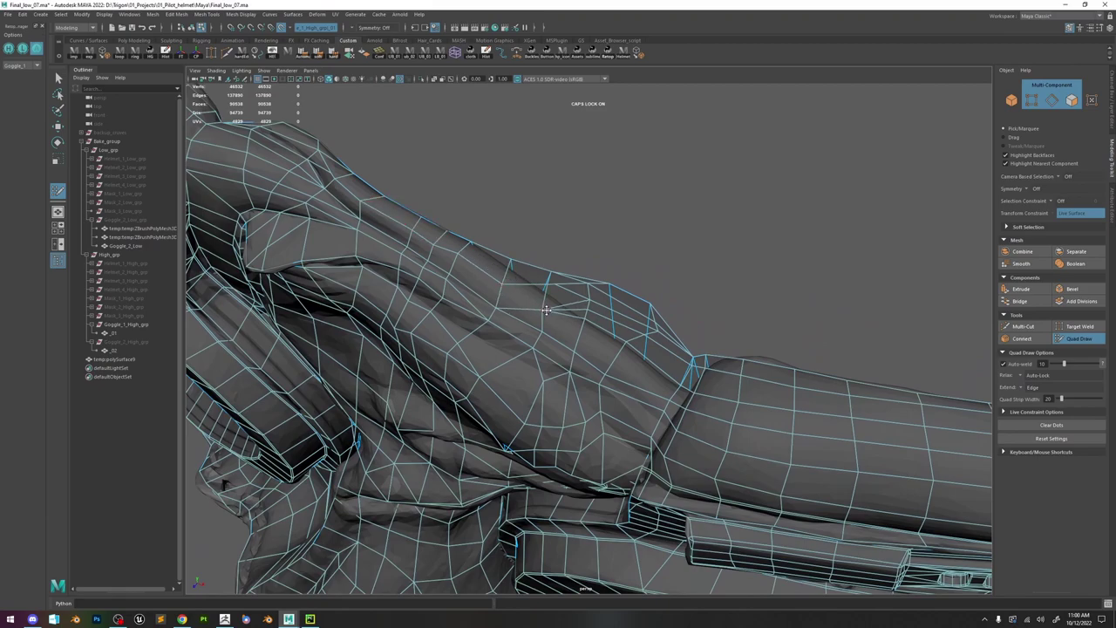
- Cut a diagonal edge across one face near the top of the bridge and delete the old edge it replaces
click(1022, 326)
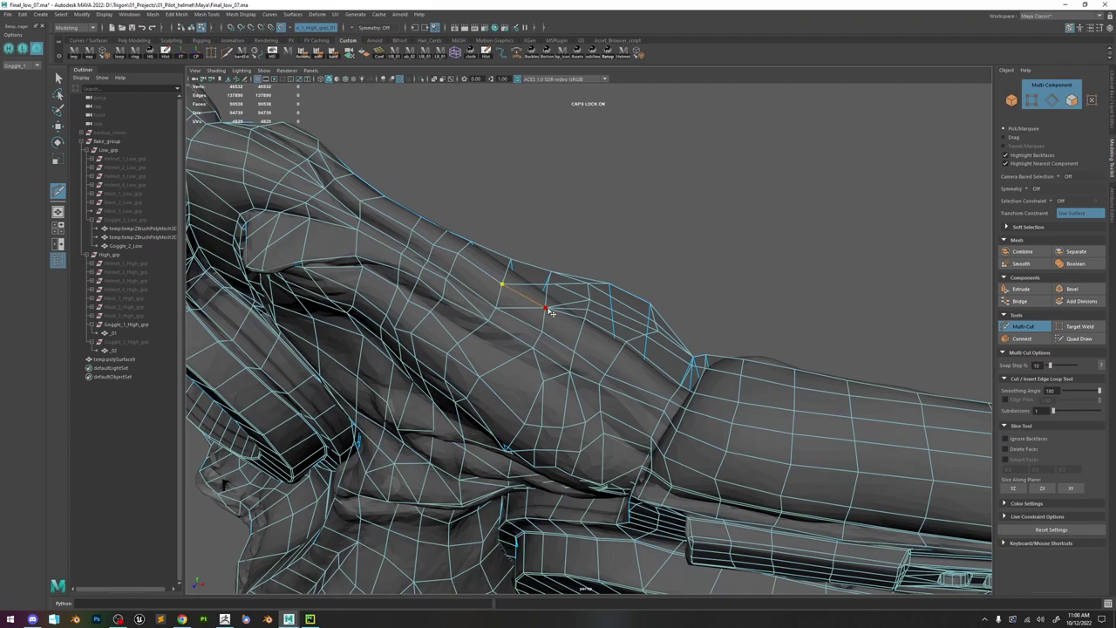
click(1079, 338)
ctrl+shift+click(536, 312)
alt+drag(577, 328, 556, 320)
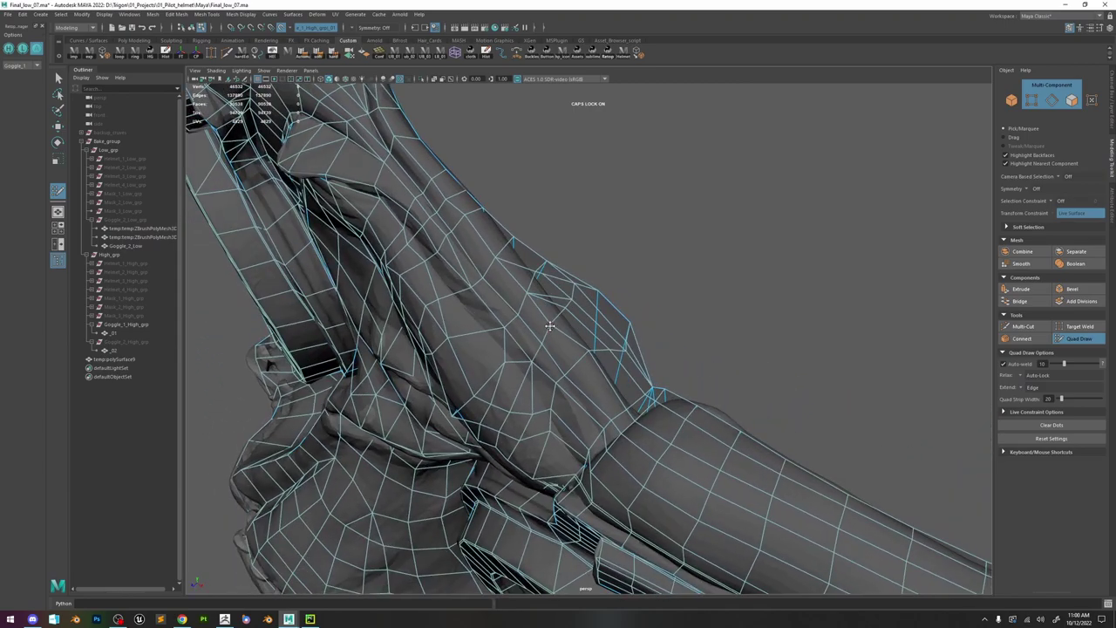
- Cut an edge across the faces of the upper bridge fold with Multi-Cut and delete the adjoining surplus edge with Quad Draw
mouse_move(594, 357)
alt+mouse_down()
mouse_move(613, 331)
mouse_move(662, 331)
mouse_move(666, 321)
mouse_move(607, 238)
mouse_move(479, 200)
alt+mouse_up()
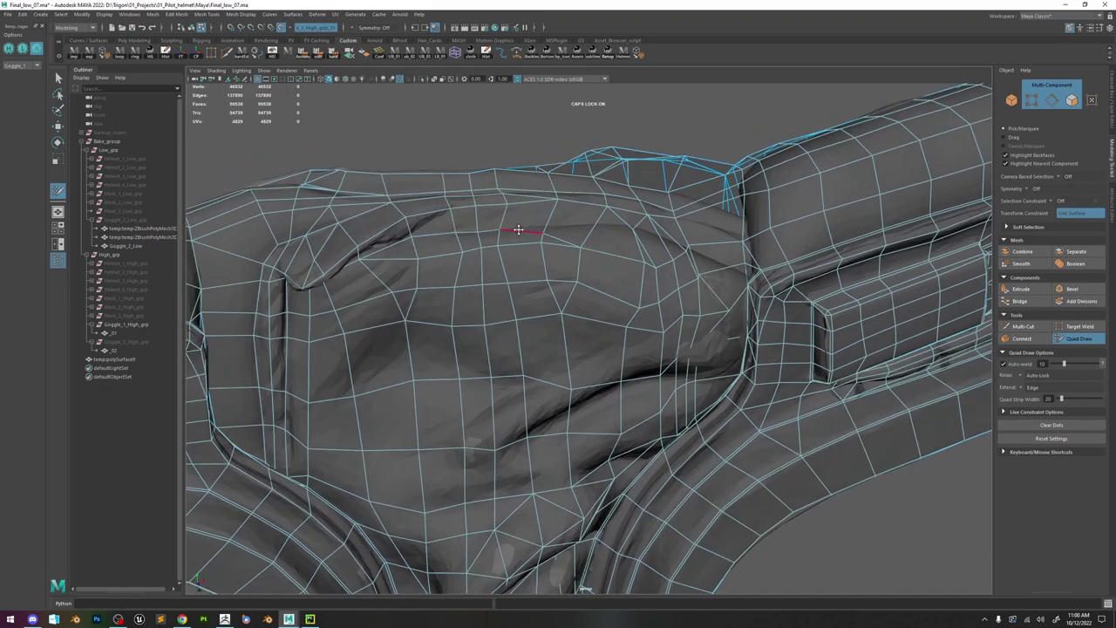
alt+drag(527, 234, 541, 252)
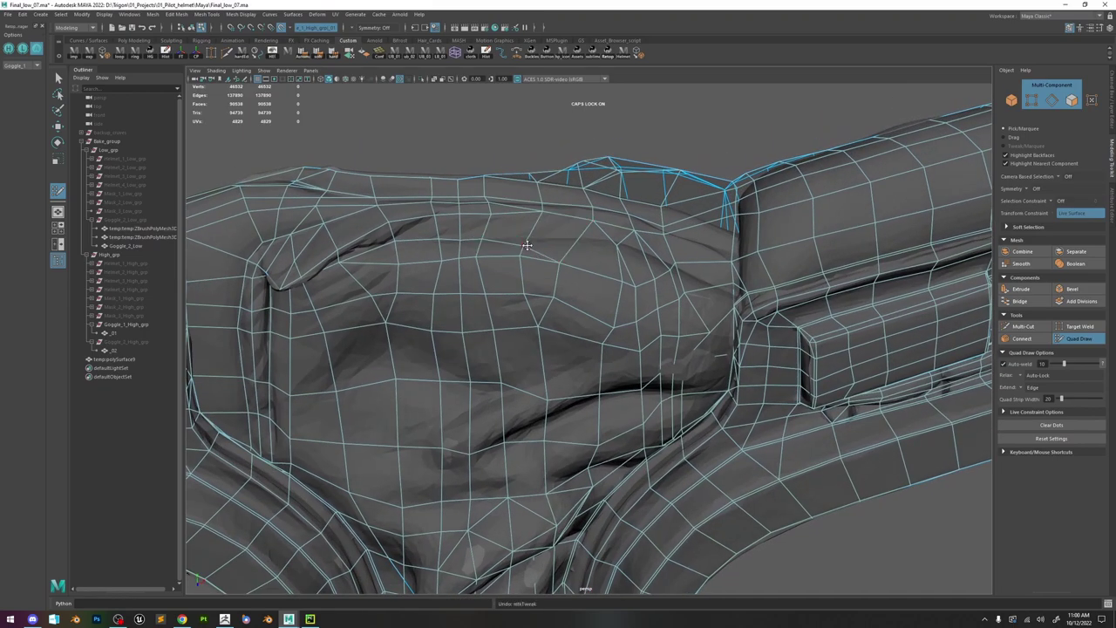
alt+drag(574, 250, 561, 255)
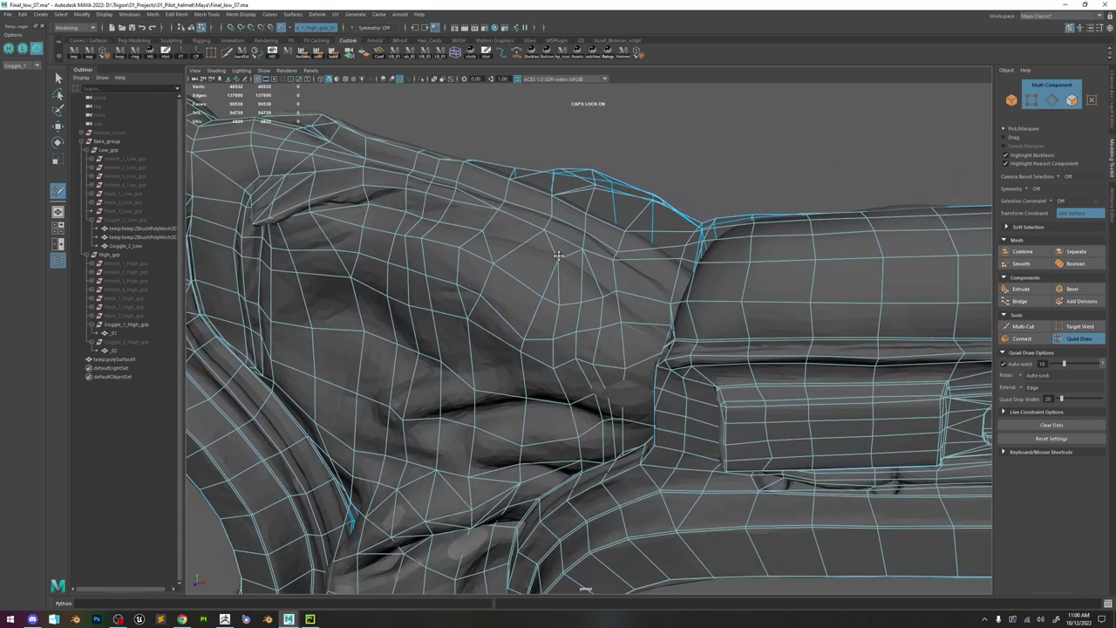
click(1011, 325)
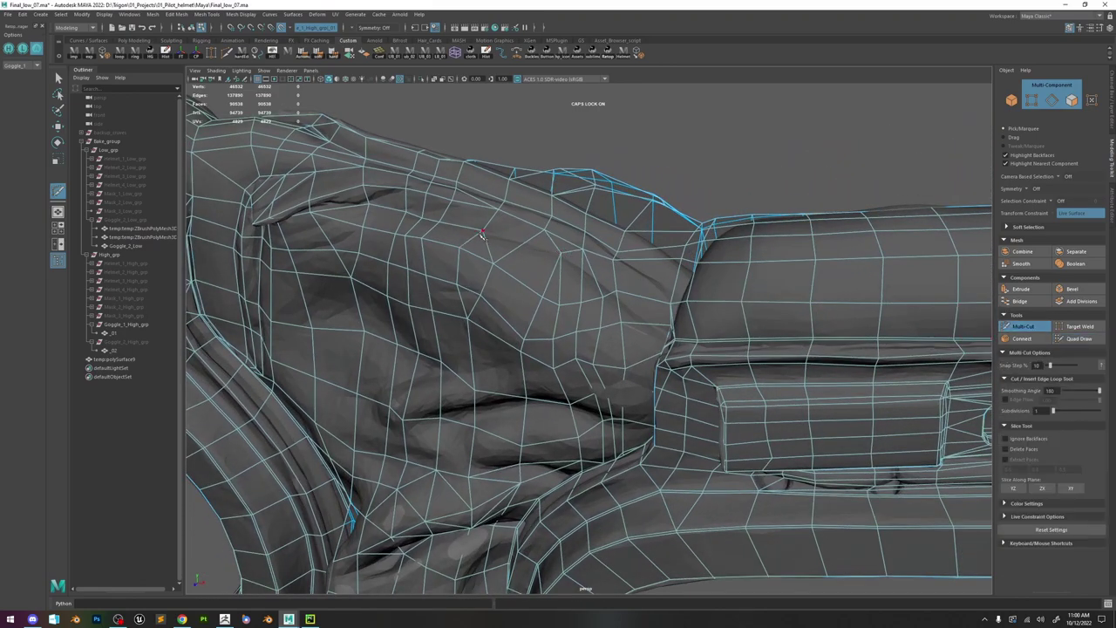
click(482, 231)
click(1080, 339)
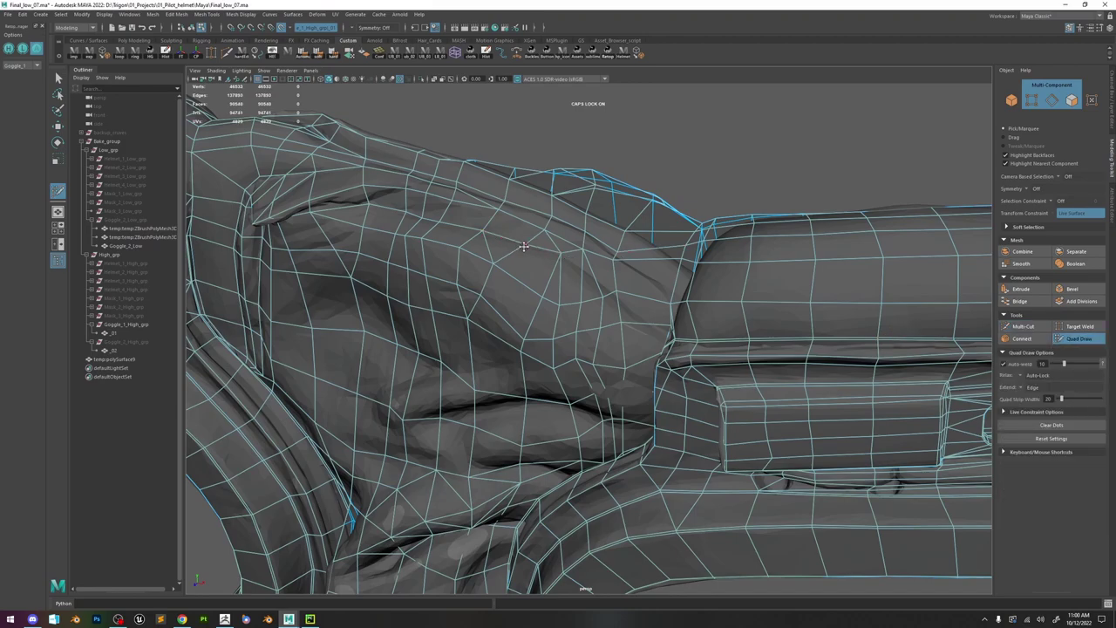
ctrl+shift+click(496, 250)
key(ctrl+z)
ctrl+shift+click(489, 248)
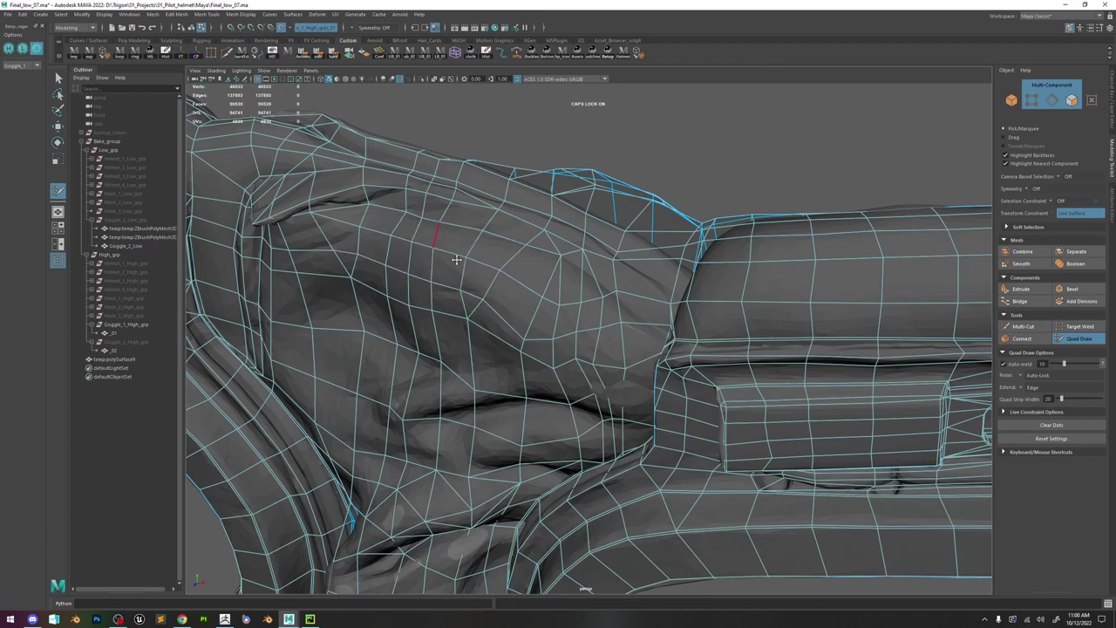
- Cut a line of edges with Multi-Cut down the bridge bulge from the irregular vertex toward the neighbouring rim
scroll(445, 242, down, 3)
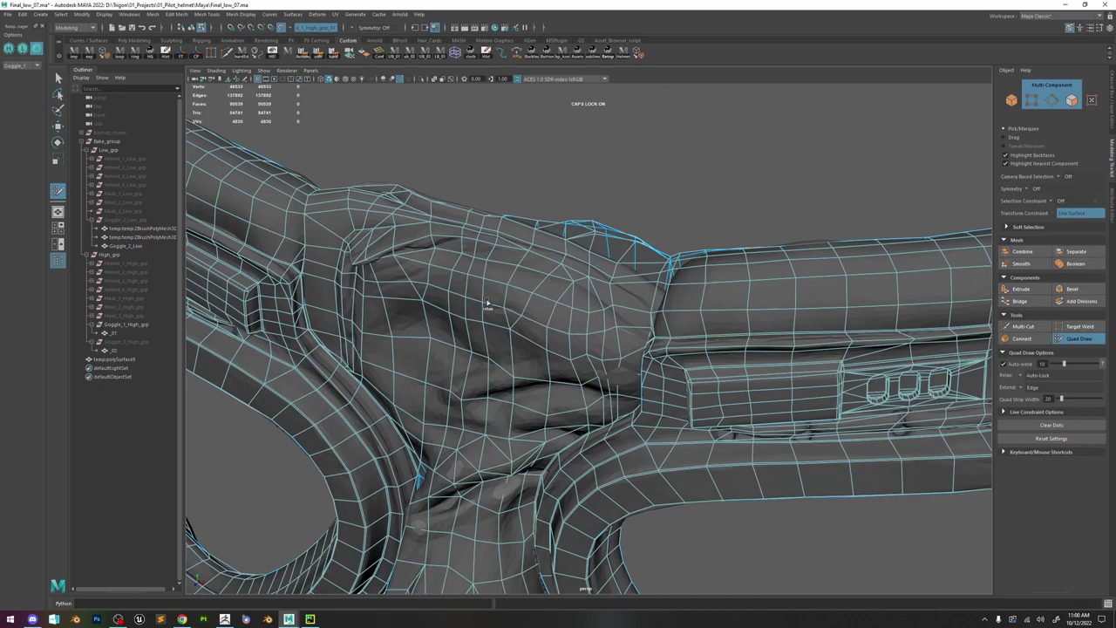
scroll(558, 302, down, 5)
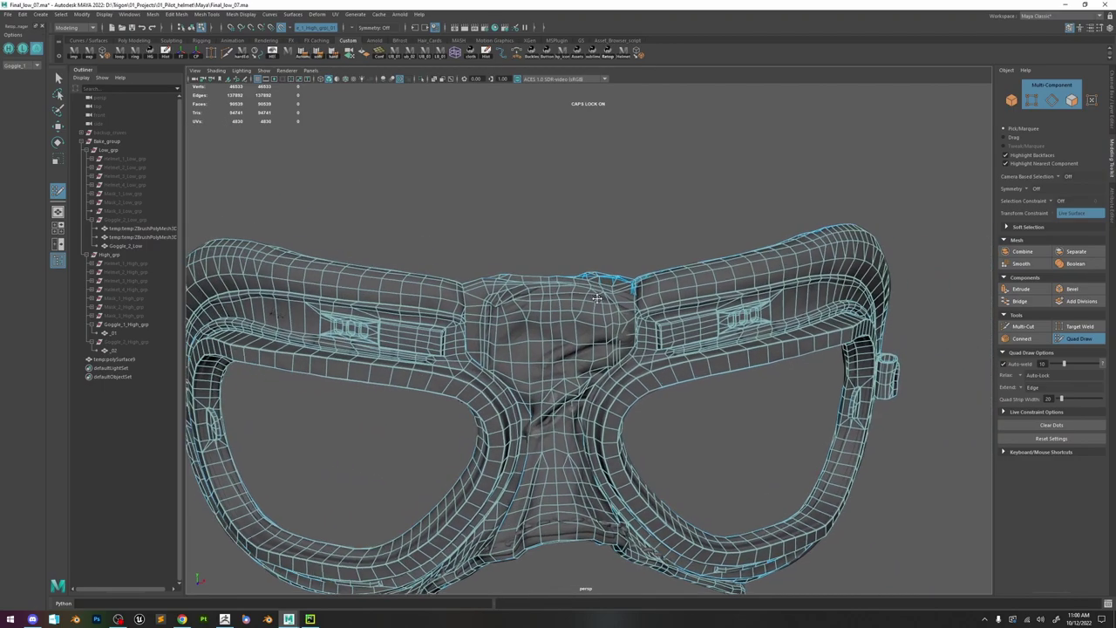
scroll(597, 299, up, 5)
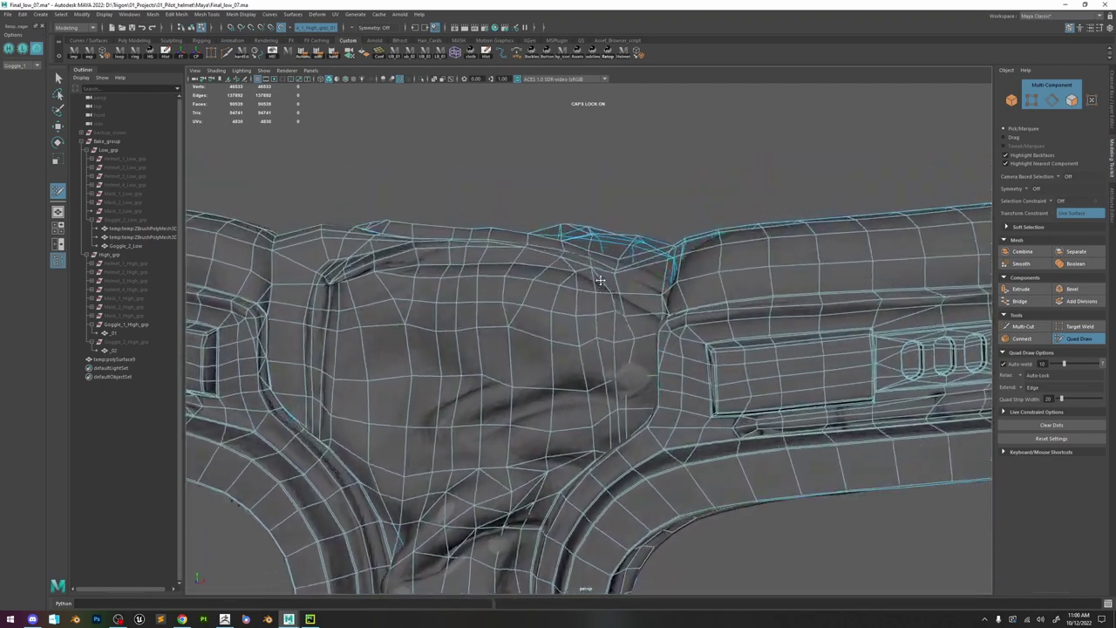
scroll(602, 279, up, 3)
alt+drag(601, 279, 586, 297)
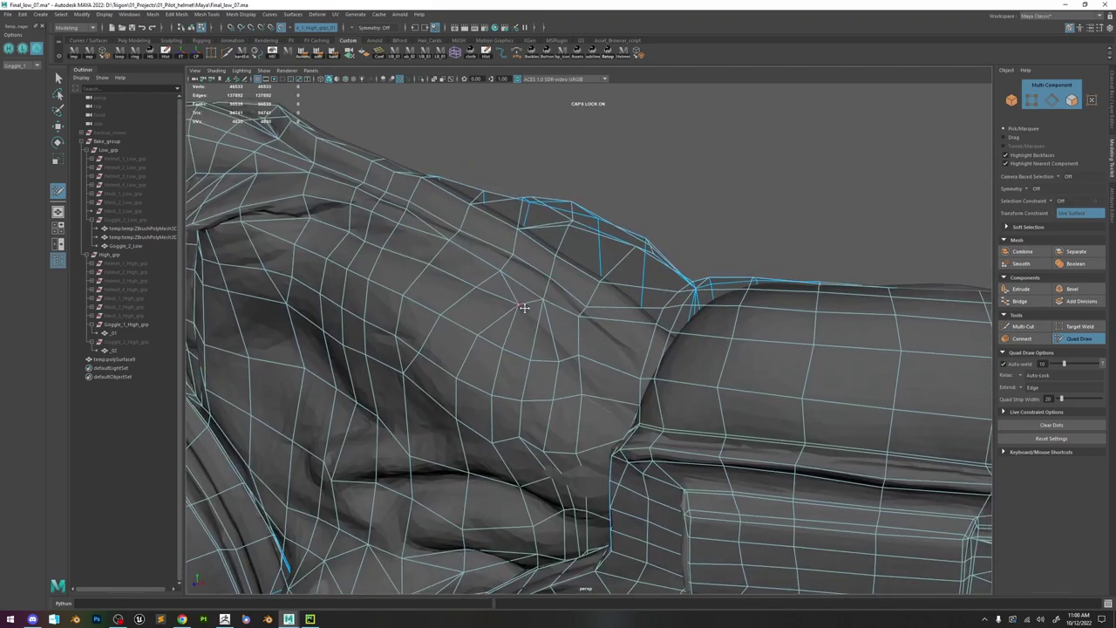
click(1026, 326)
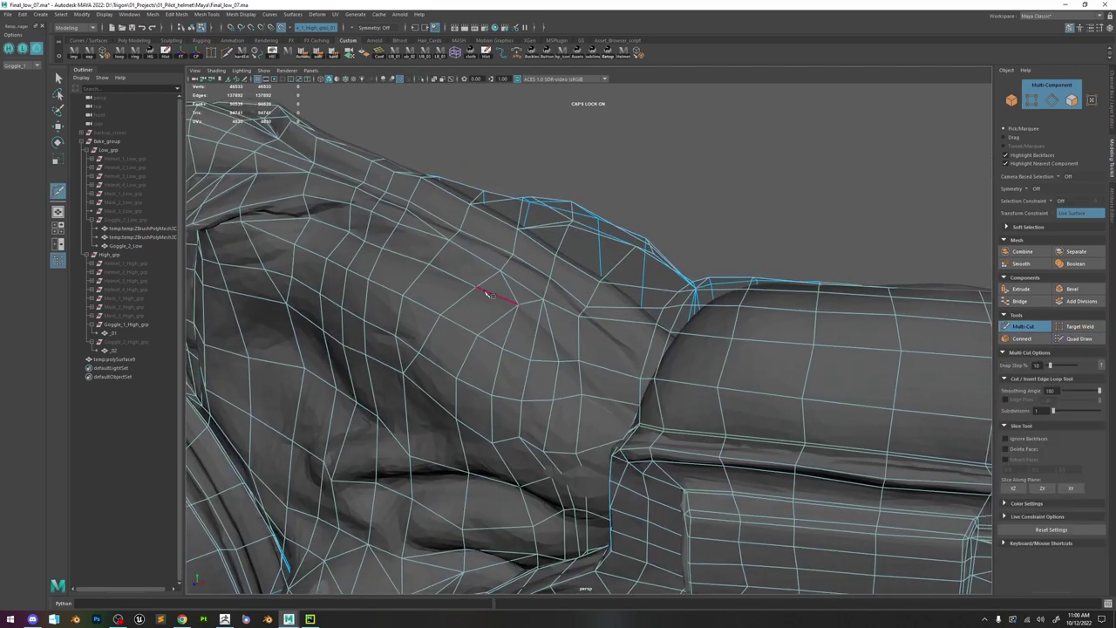
right_click(581, 364)
click(1080, 339)
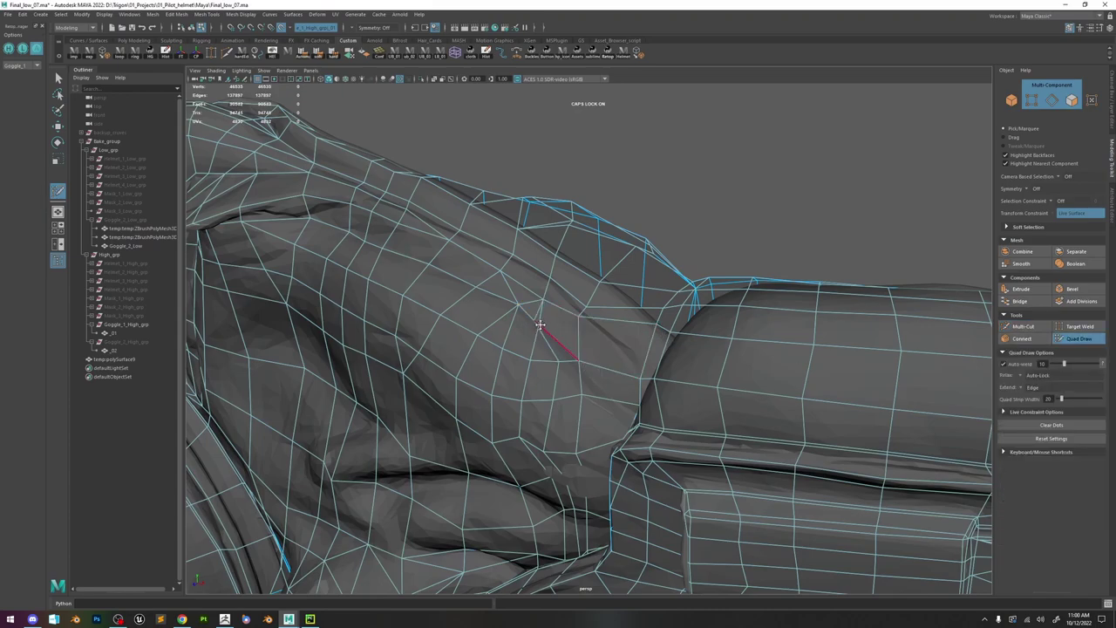
- Remove the extra edge at the irregular vertex on the bridge bulge and weld the leftover vertex to its neighbour
key(ctrl+z)
ctrl+shift+click(531, 304)
mouse_move(518, 305)
mouse_down()
mouse_move(477, 289)
mouse_move(498, 297)
mouse_up()
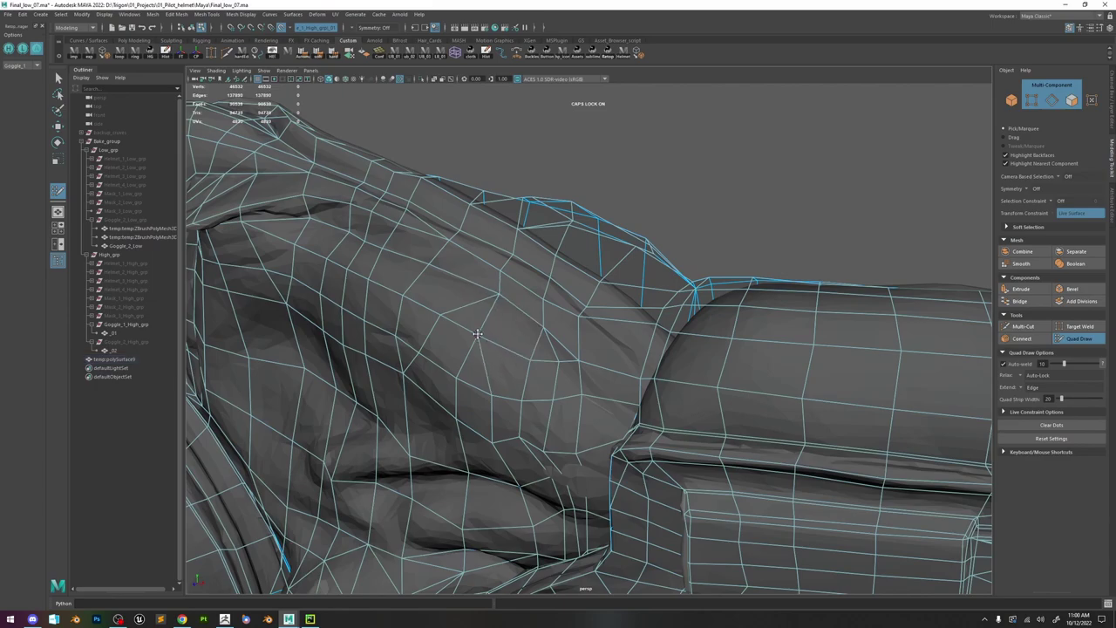
- Cut an edge with Multi-Cut from the vertex on the bridge bulge to the border vertex beside the rim
alt+drag(580, 359, 662, 413)
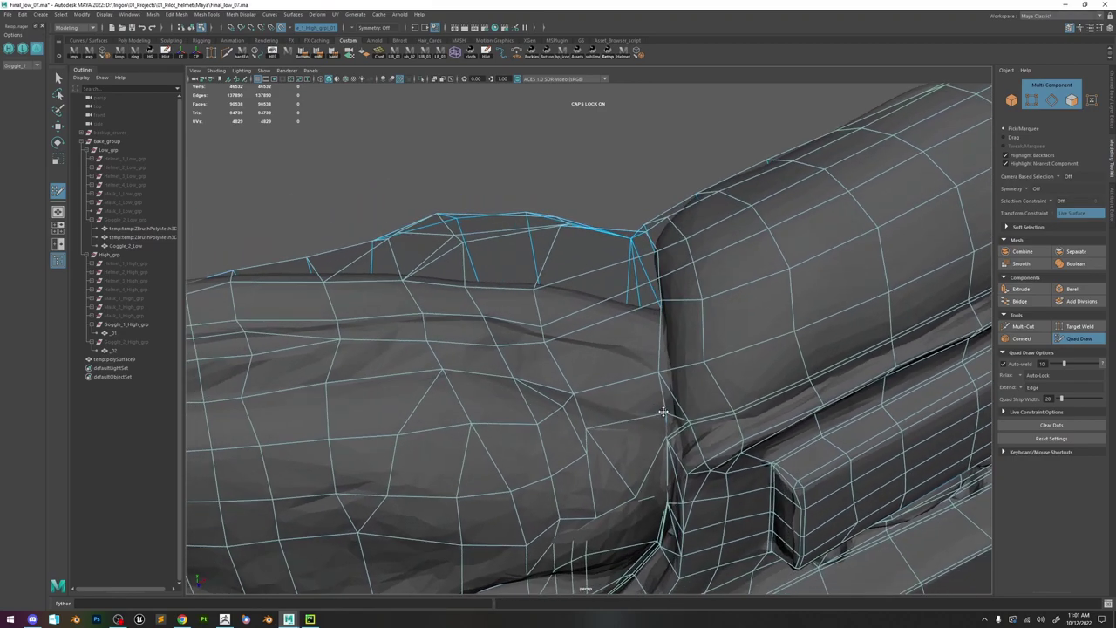
click(1020, 327)
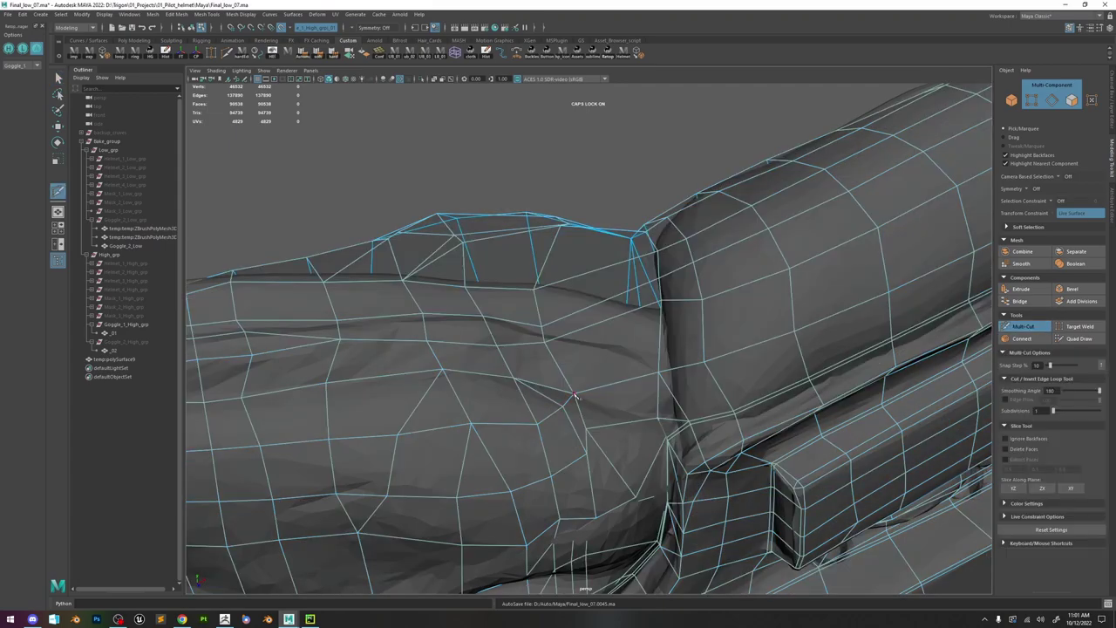
click(574, 395)
click(659, 420)
- Switch to vertex selection and move the vertex below the new edge toward the rim
key(w)
click(602, 429)
right_drag(610, 431, 583, 381)
double_click(599, 439)
click(599, 437)
drag(673, 443, 701, 437)
- Adjust the vertex spacing on the bridge bulge near the new edge with Quad Draw
click(1070, 338)
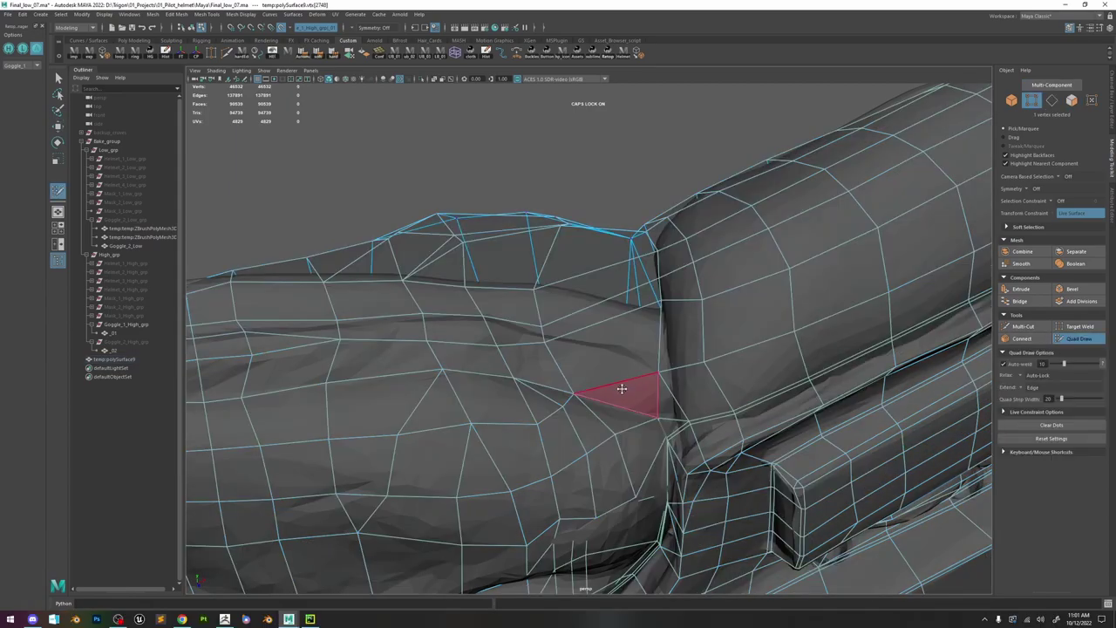
alt+drag(636, 426, 599, 434)
drag(512, 407, 470, 398)
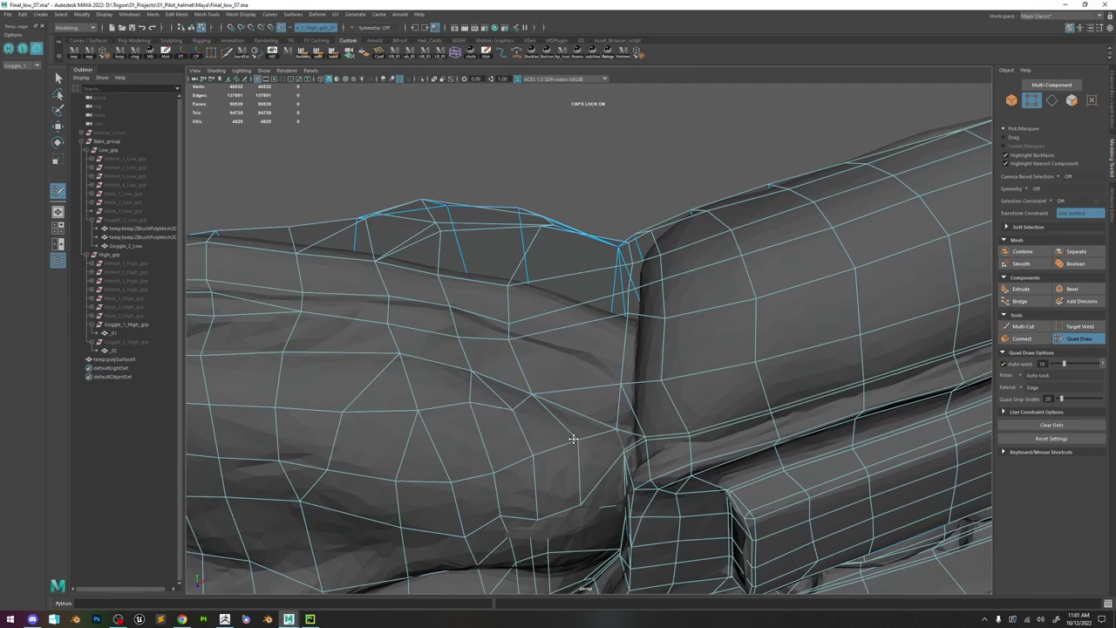
- Cut an edge with Multi-Cut across the crease between the bridge bulge and the rim, and even out the surrounding vertices with Quad Draw
click(1022, 326)
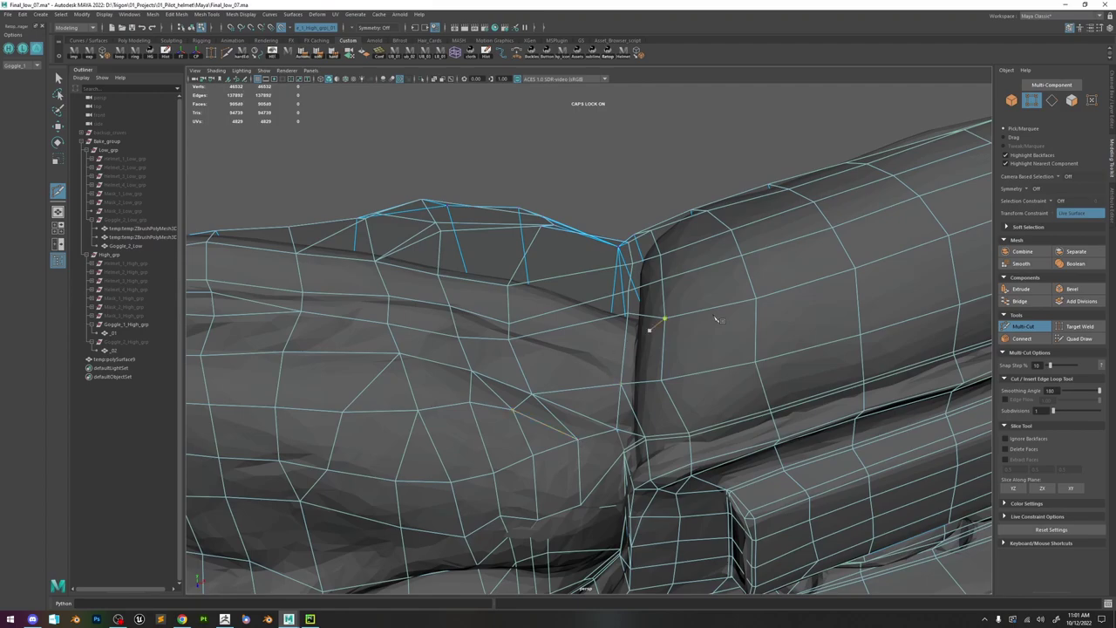
click(1078, 338)
mouse_move(648, 349)
alt+mouse_down()
mouse_move(578, 379)
mouse_move(610, 393)
mouse_move(660, 354)
alt+mouse_up()
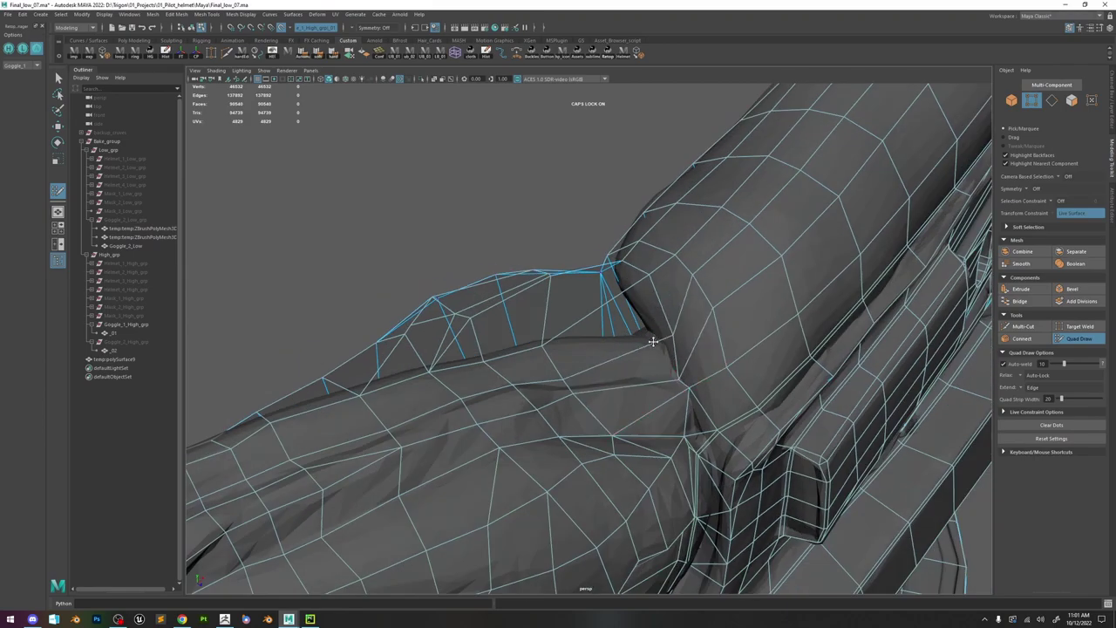
alt+drag(654, 370, 684, 379)
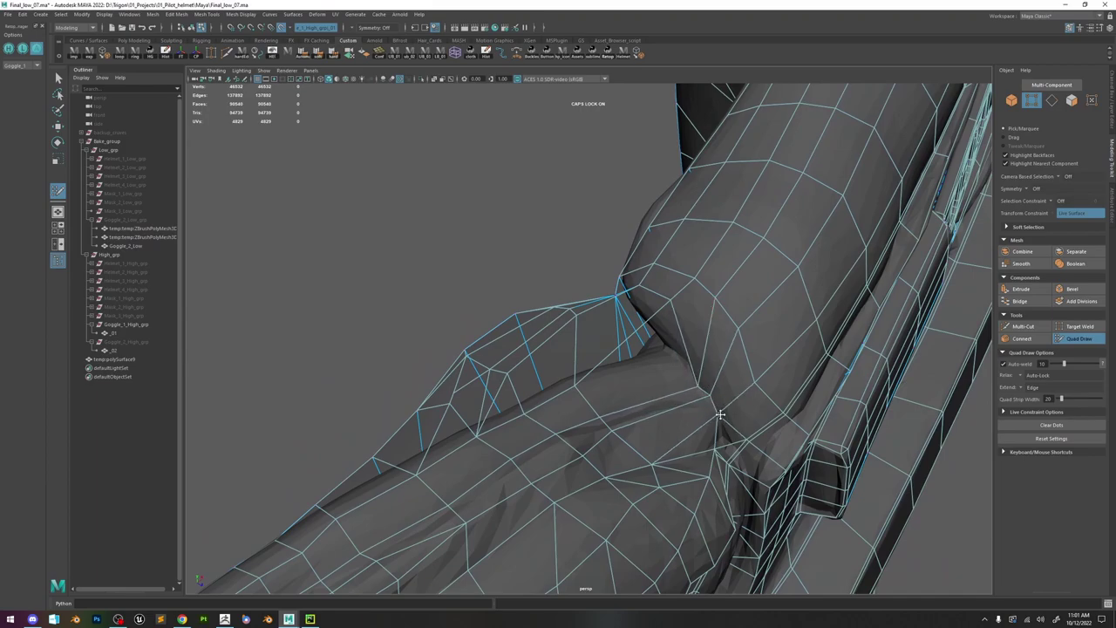
mouse_move(693, 361)
alt+mouse_down()
mouse_move(707, 331)
mouse_move(660, 289)
alt+mouse_up()
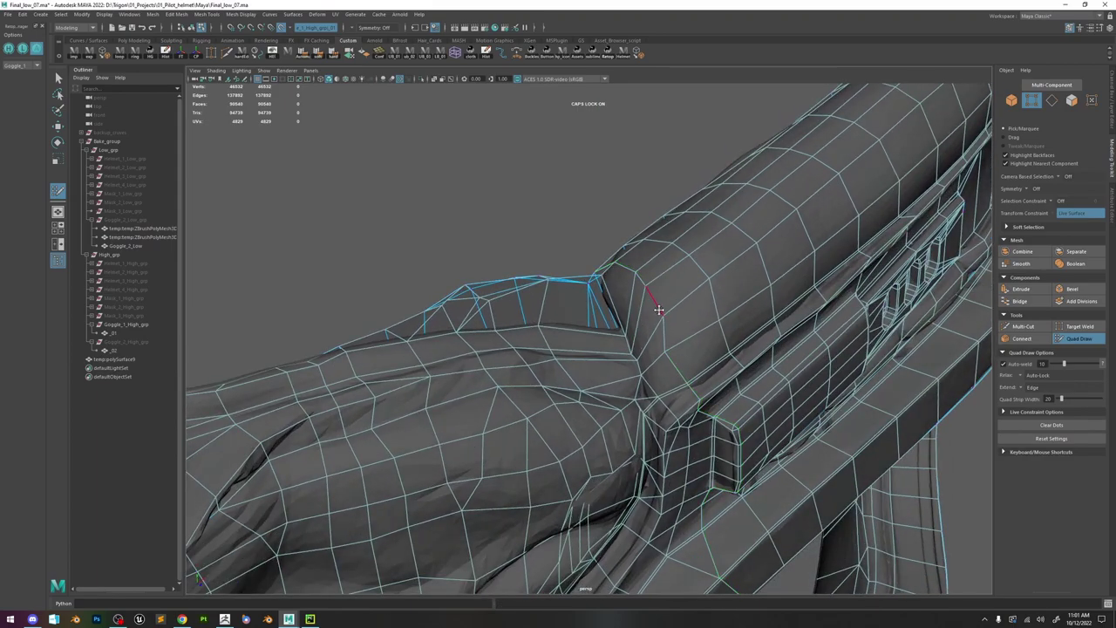
mouse_move(666, 347)
alt+mouse_down()
mouse_move(692, 319)
mouse_move(673, 262)
alt+mouse_up()
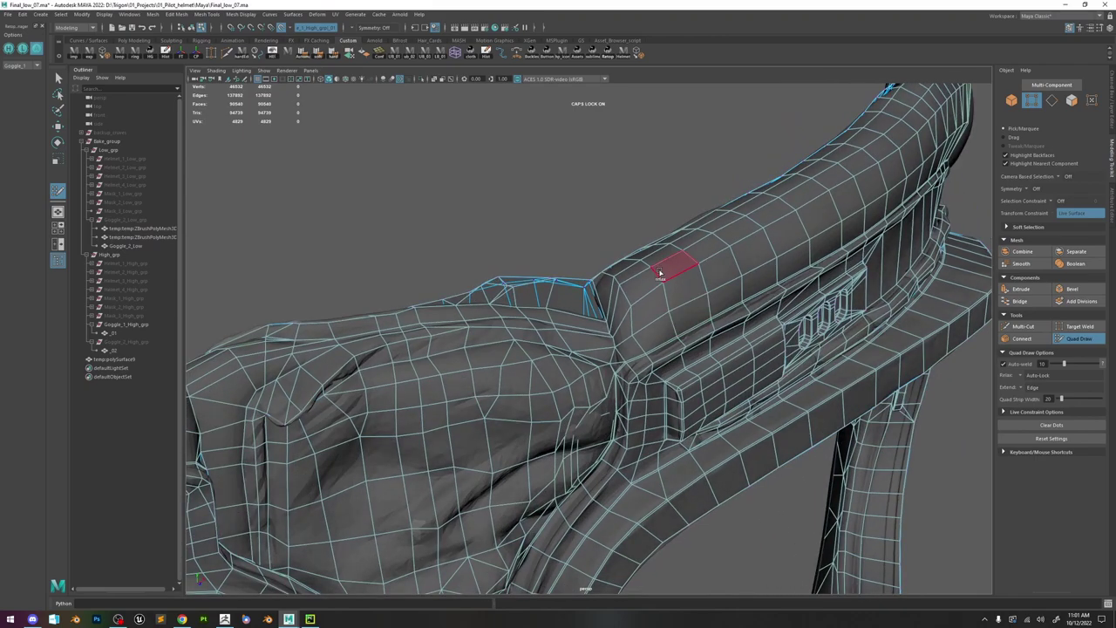
- Relax the vertices along the outer border of the goggle rim with Quad Draw, undoing unwanted strokes
alt+drag(924, 109, 757, 346)
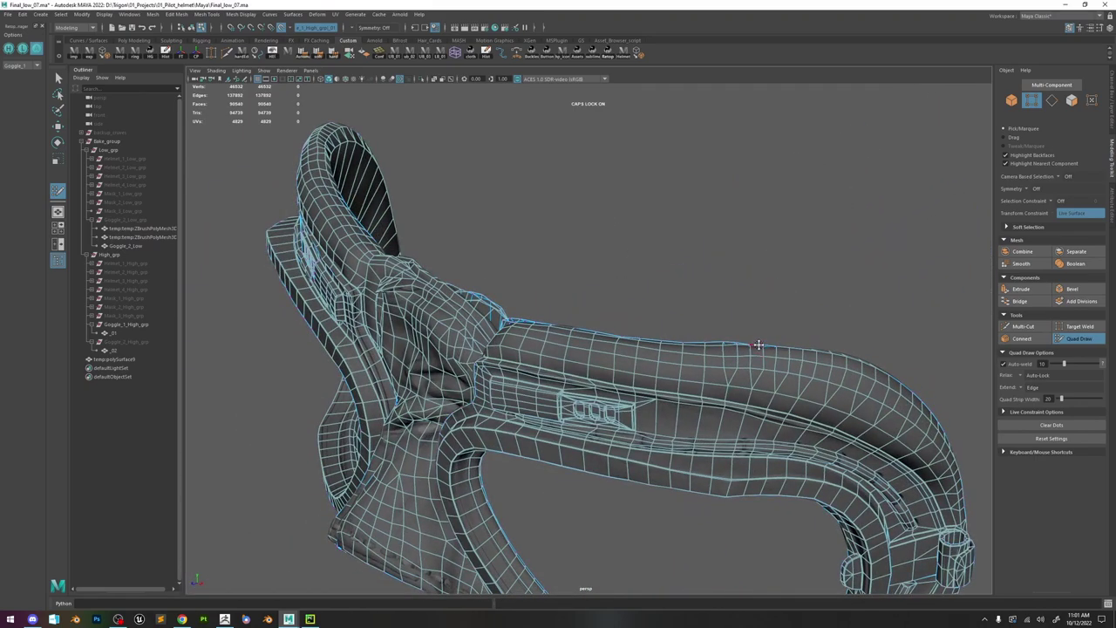
key(ctrl+z)
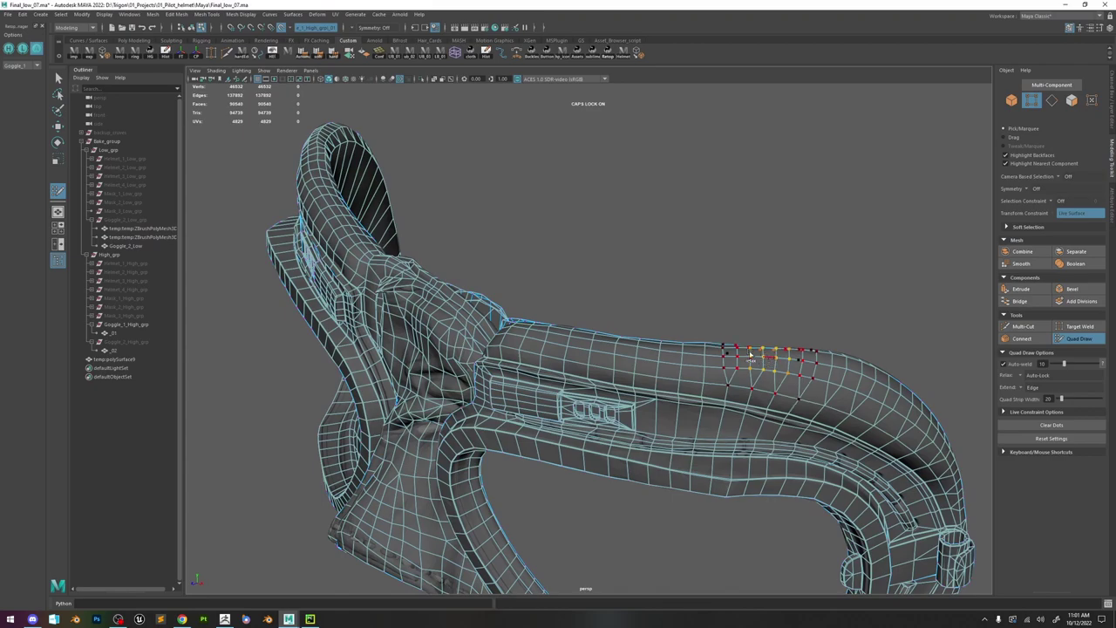
alt+drag(910, 397, 871, 355)
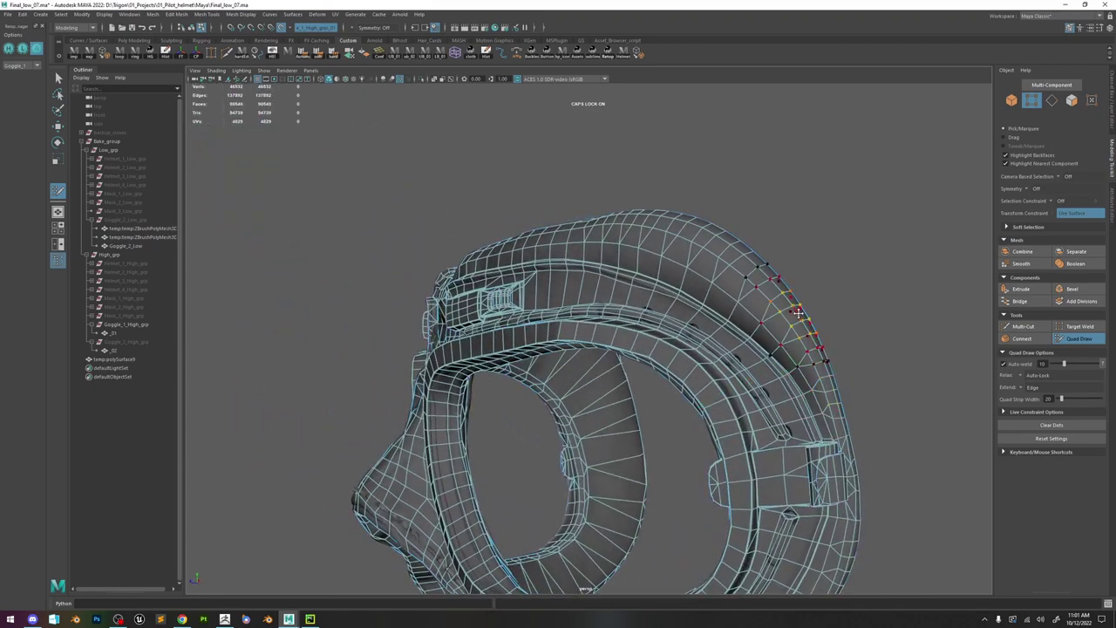
alt+drag(841, 388, 755, 424)
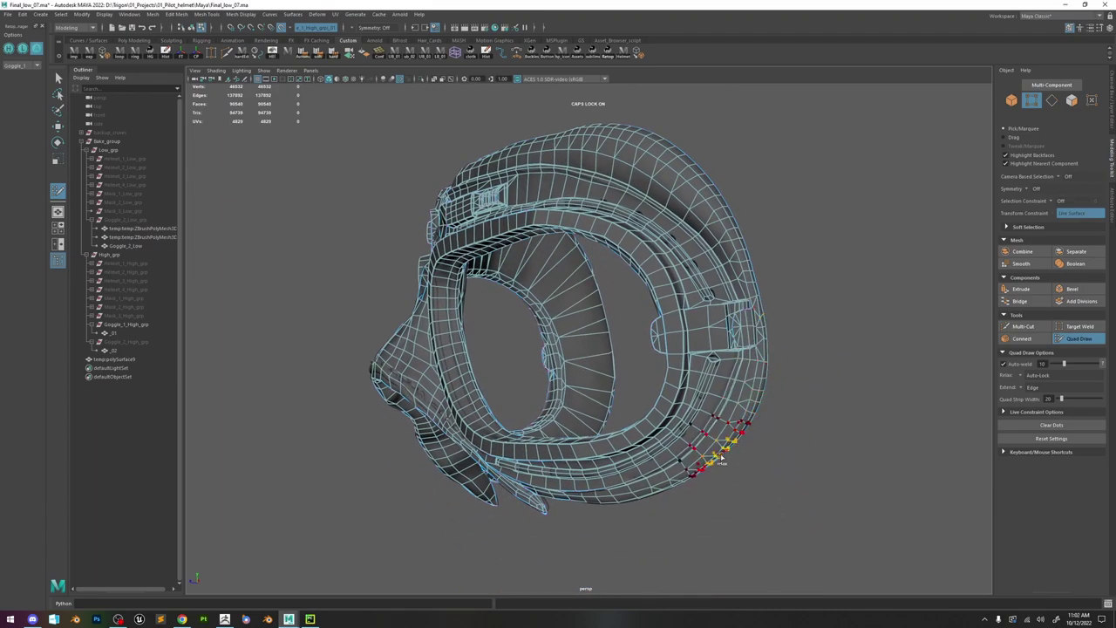
alt+drag(689, 471, 732, 427)
key(ctrl+z)
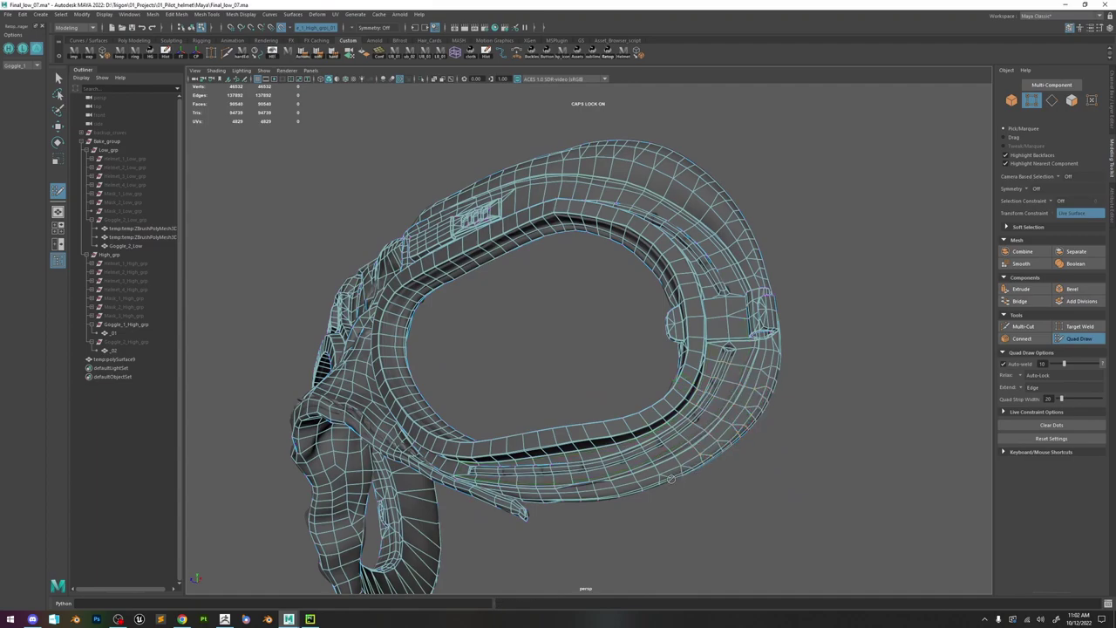
alt+drag(714, 427, 735, 294)
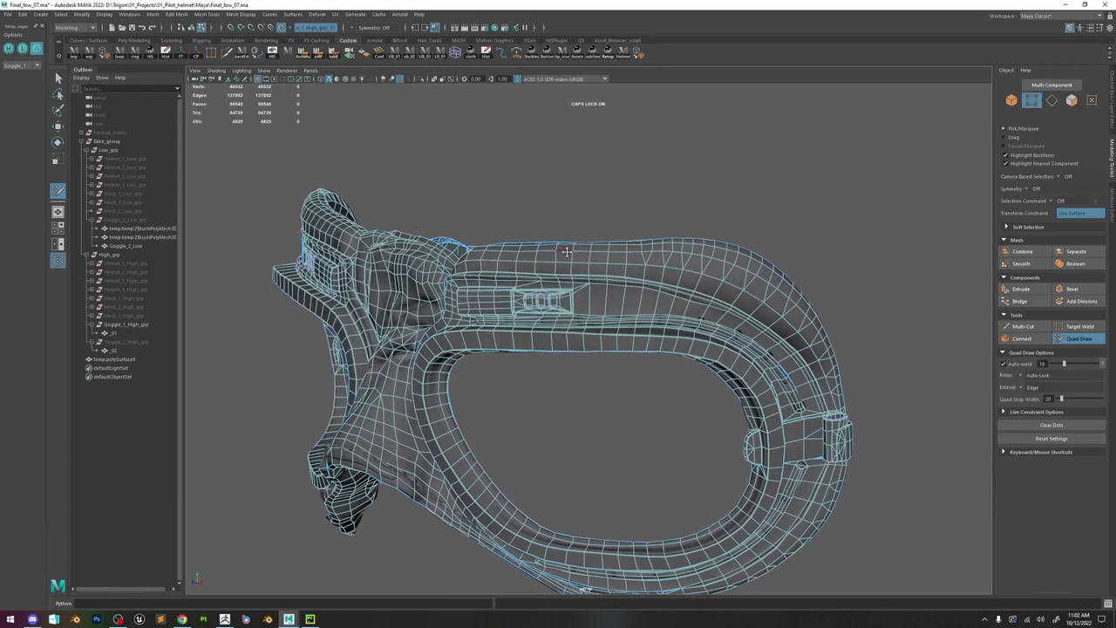
- Leave Quad Draw and select the bridge vertex between the fold and the rim to check its fit against the high-poly mesh
key(w)
alt+right_drag(574, 252, 662, 261)
click(591, 340)
alt+right_drag(590, 306, 523, 293)
key(ctrl+shift+x)
key(w)
click(514, 298)
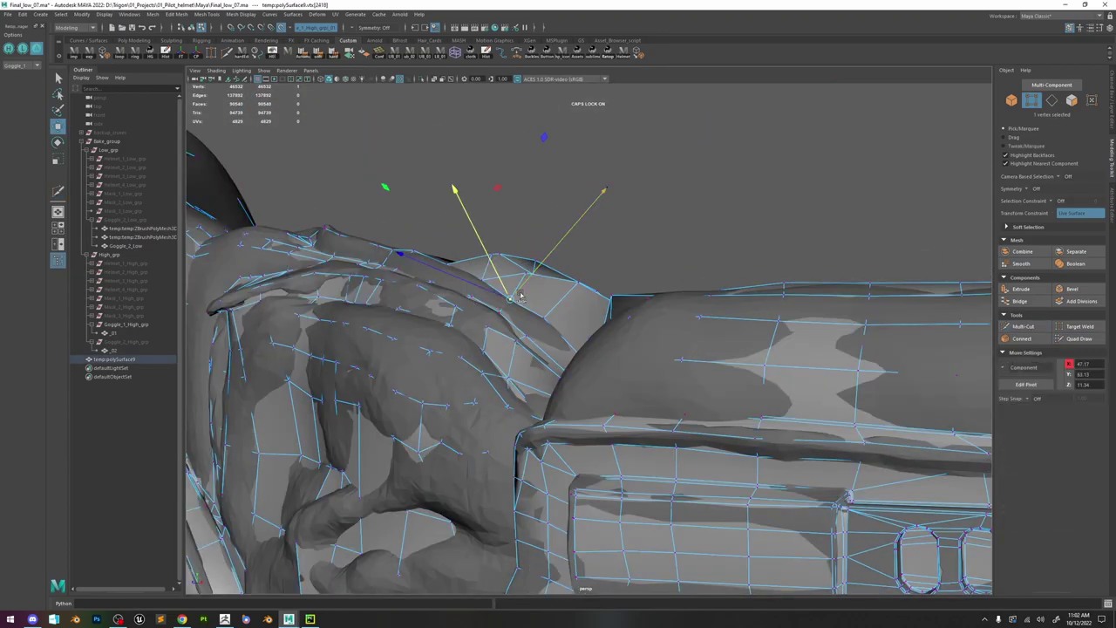
alt+drag(521, 297, 619, 312)
- Weld the surplus vertices on the back side of the nose bridge beside the rim with Quad Draw
click(1095, 338)
alt+drag(742, 348, 560, 399)
scroll(561, 399, down, 3)
scroll(606, 340, down, 4)
mouse_move(604, 339)
alt+mouse_down()
mouse_move(622, 381)
mouse_move(554, 388)
mouse_move(597, 373)
mouse_move(631, 382)
alt+mouse_up()
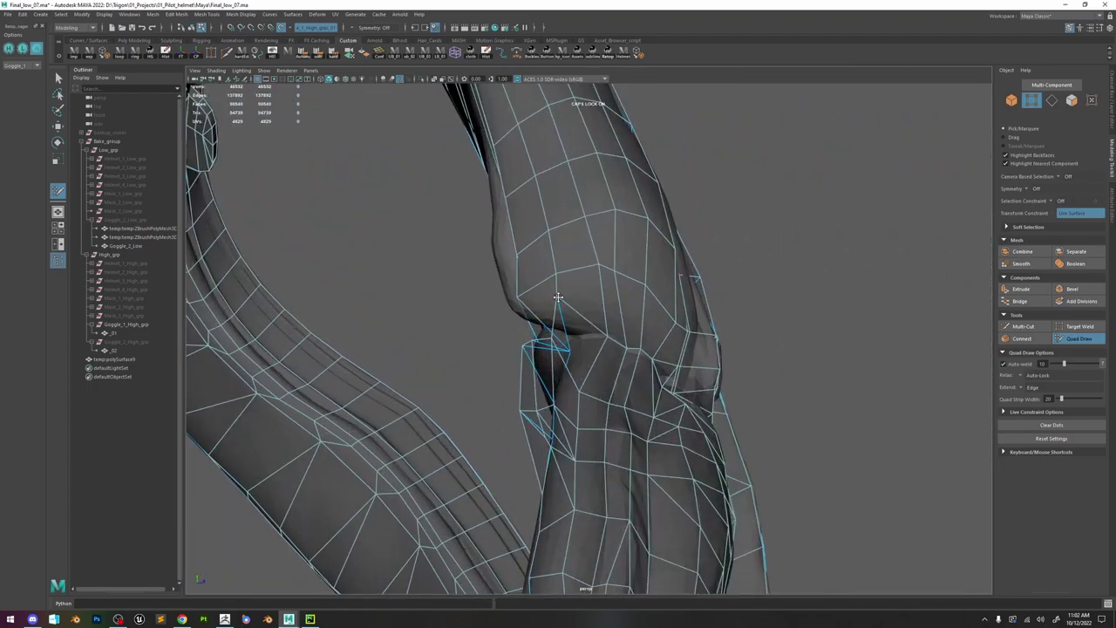
mouse_move(586, 332)
alt+mouse_down()
mouse_move(557, 390)
mouse_move(588, 356)
alt+mouse_up()
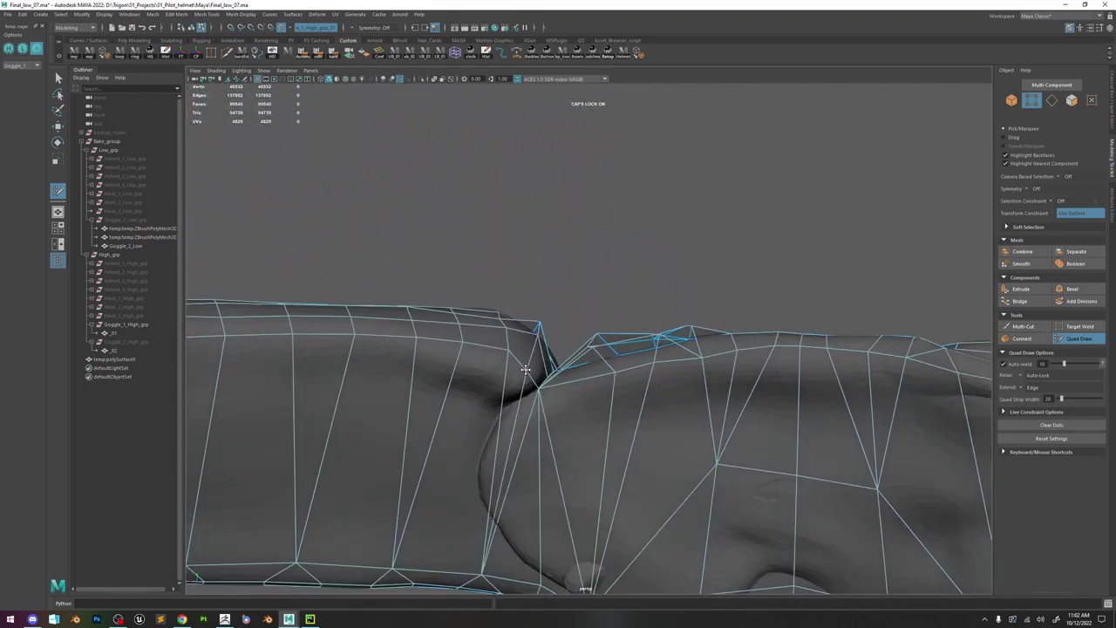
alt+drag(560, 334, 483, 348)
mouse_move(646, 376)
alt+mouse_down()
mouse_move(615, 361)
mouse_move(606, 387)
mouse_move(617, 372)
alt+mouse_up()
scroll(617, 365, up, 3)
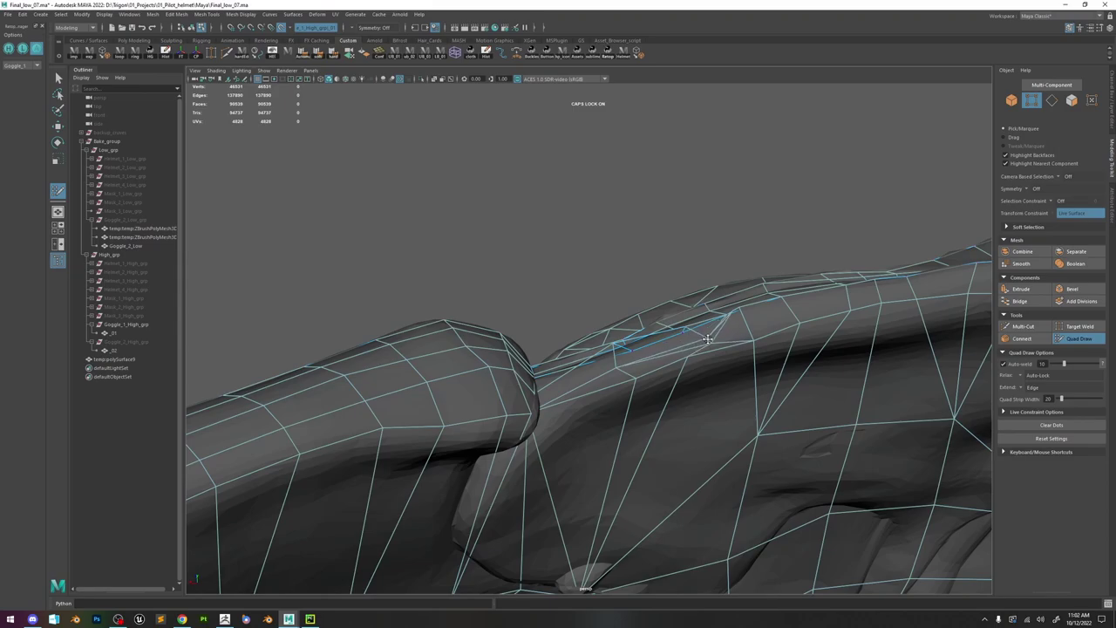
drag(709, 343, 735, 345)
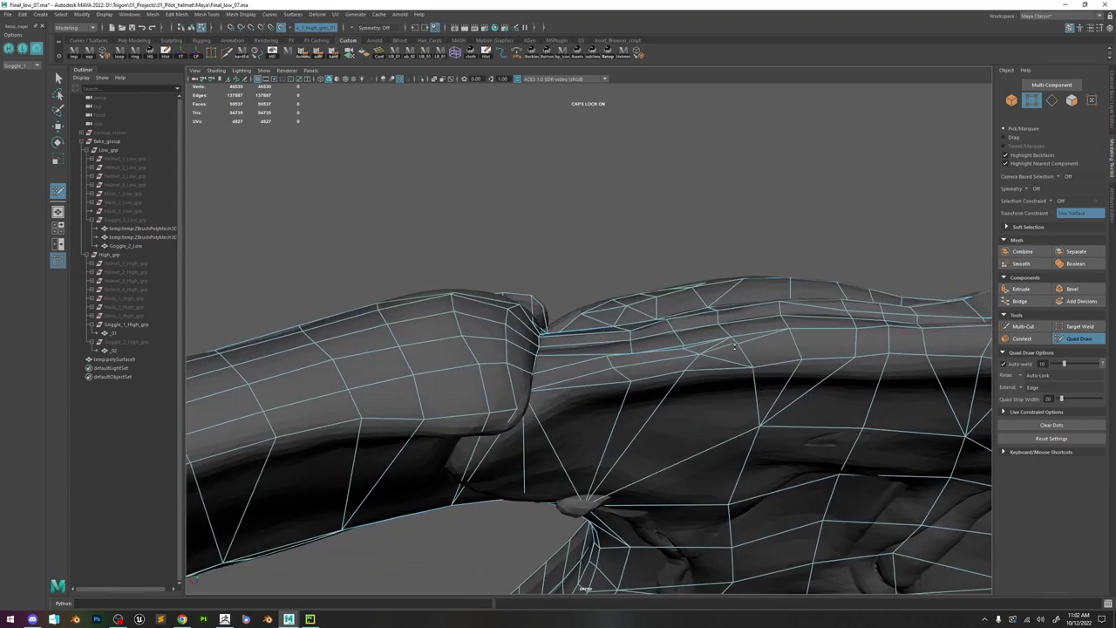
alt+drag(787, 381, 624, 363)
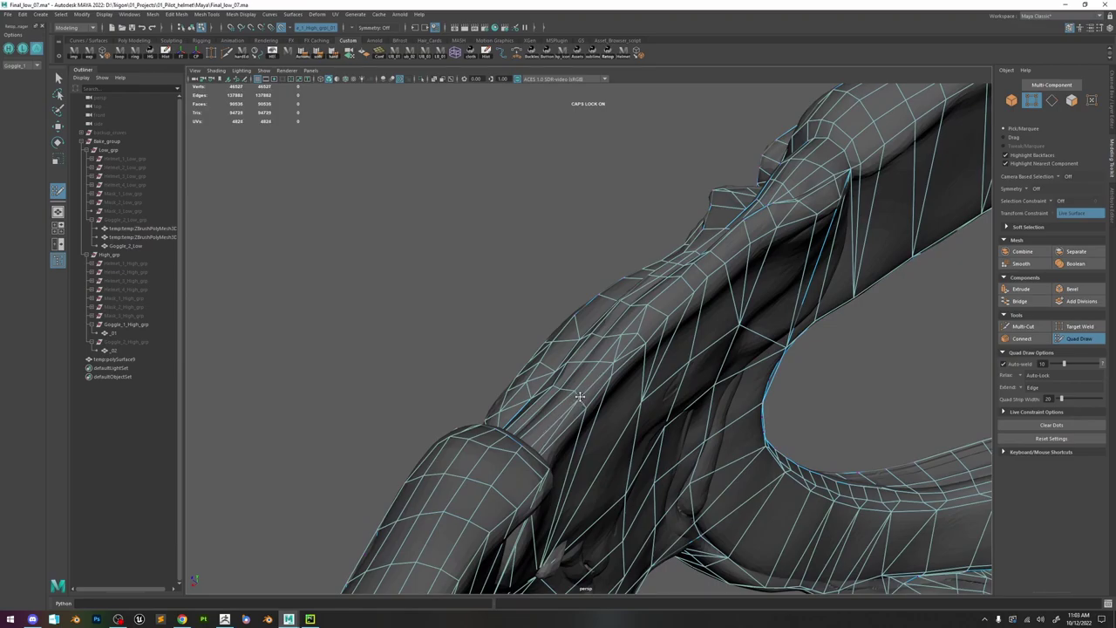
- Delete the extra edges on the back strip of the nose bridge and clean up the leftover vertices with Quad Draw
alt+drag(733, 279, 636, 269)
mouse_move(859, 371)
alt+mouse_down()
mouse_move(750, 434)
mouse_move(755, 455)
mouse_move(477, 424)
alt+mouse_up()
alt+drag(637, 348, 778, 481)
alt+right_drag(778, 480, 820, 490)
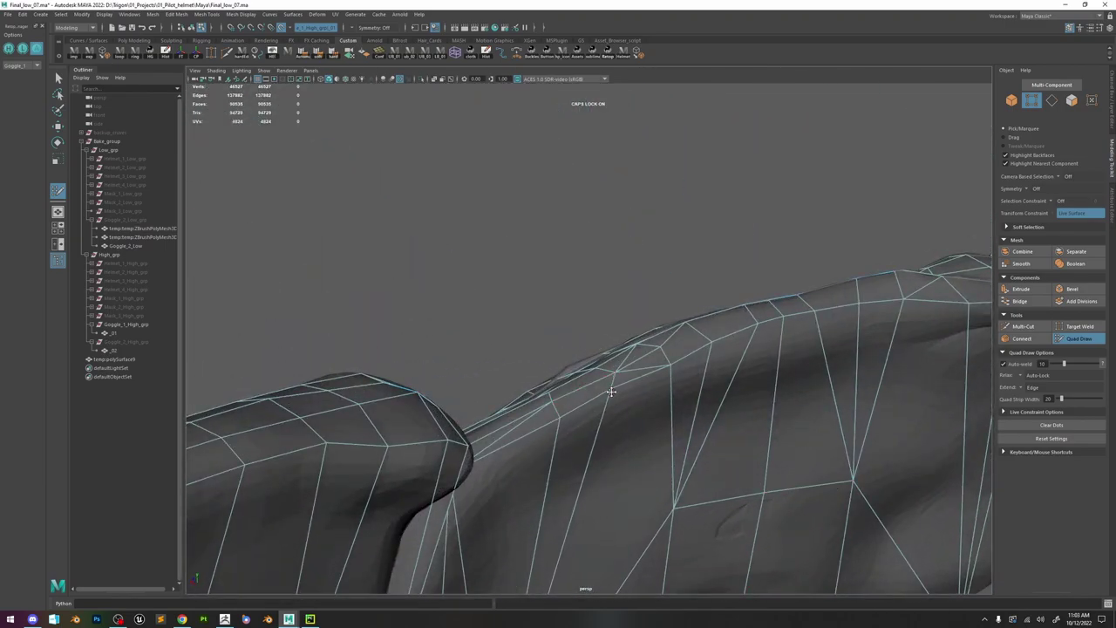
mouse_move(630, 369)
alt+mouse_down()
mouse_move(630, 391)
mouse_move(613, 379)
alt+mouse_up()
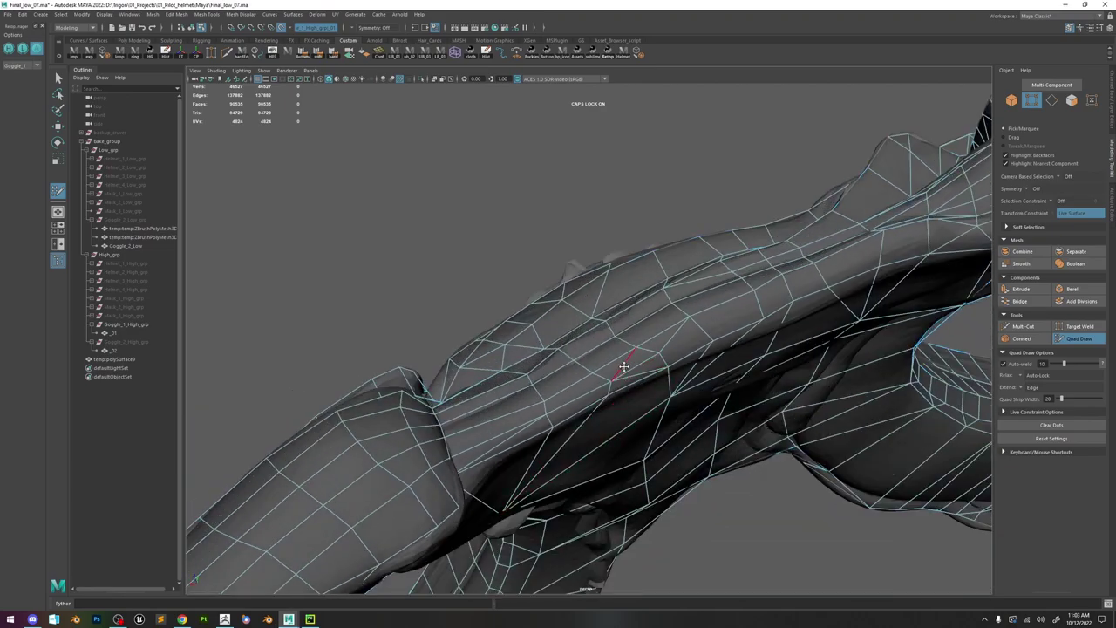
ctrl+shift+click(625, 370)
ctrl+shift+click(641, 344)
alt+drag(690, 356, 667, 336)
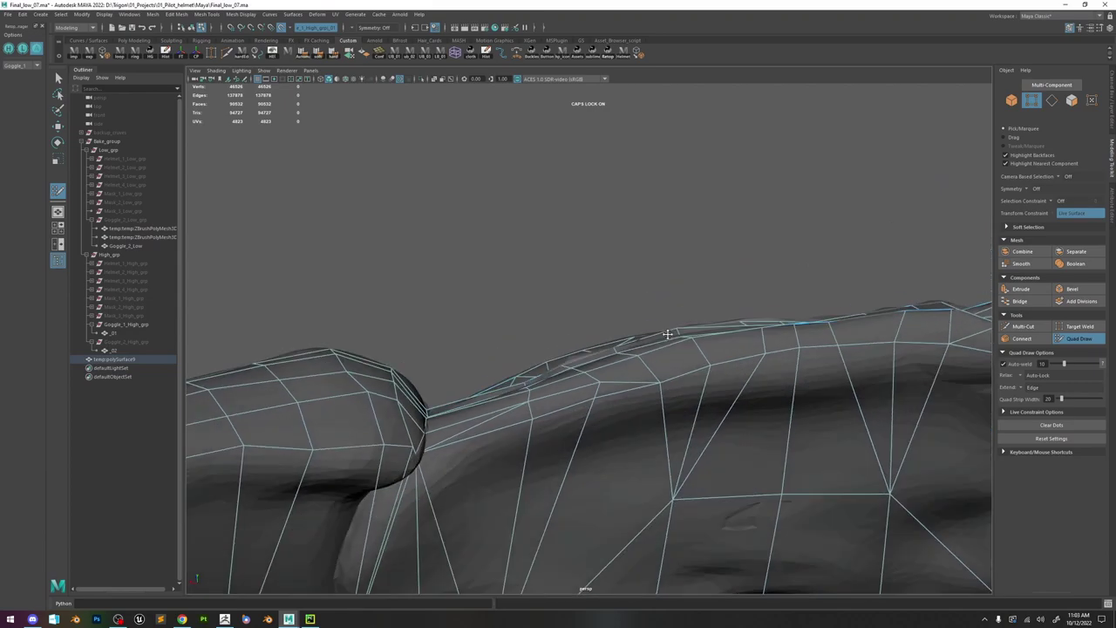
alt+drag(659, 375, 646, 328)
alt+right_drag(645, 328, 843, 486)
alt+drag(604, 391, 628, 376)
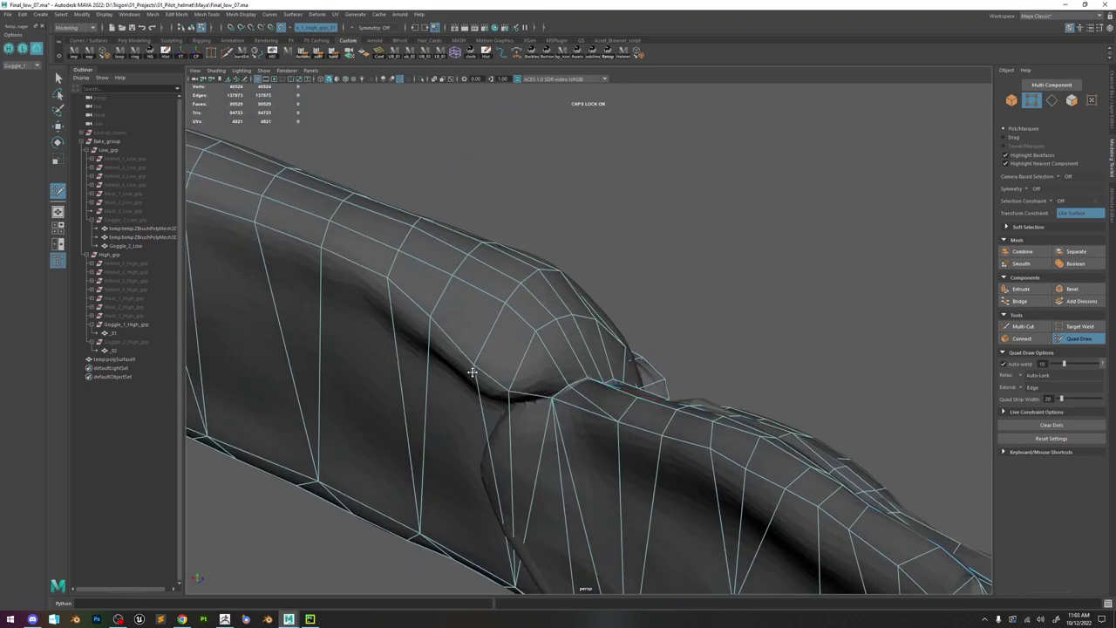
- Cut a row of edges with Multi-Cut around the base of the rim's rounded end, just above the crease with the bridge
click(1020, 326)
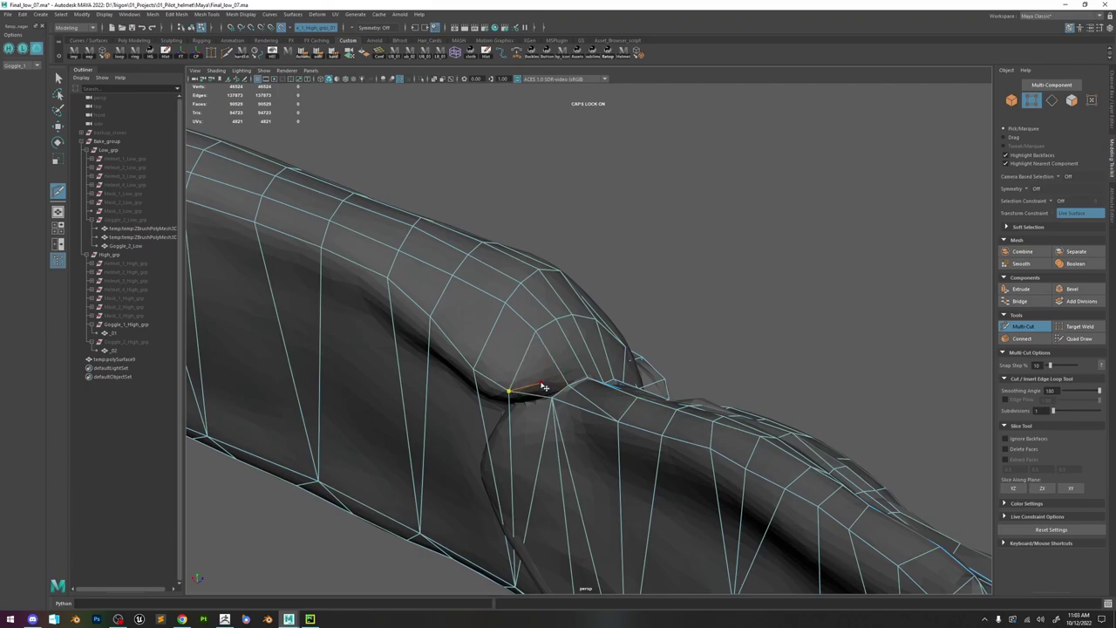
click(536, 335)
right_click(536, 334)
click(544, 384)
alt+drag(613, 386, 560, 370)
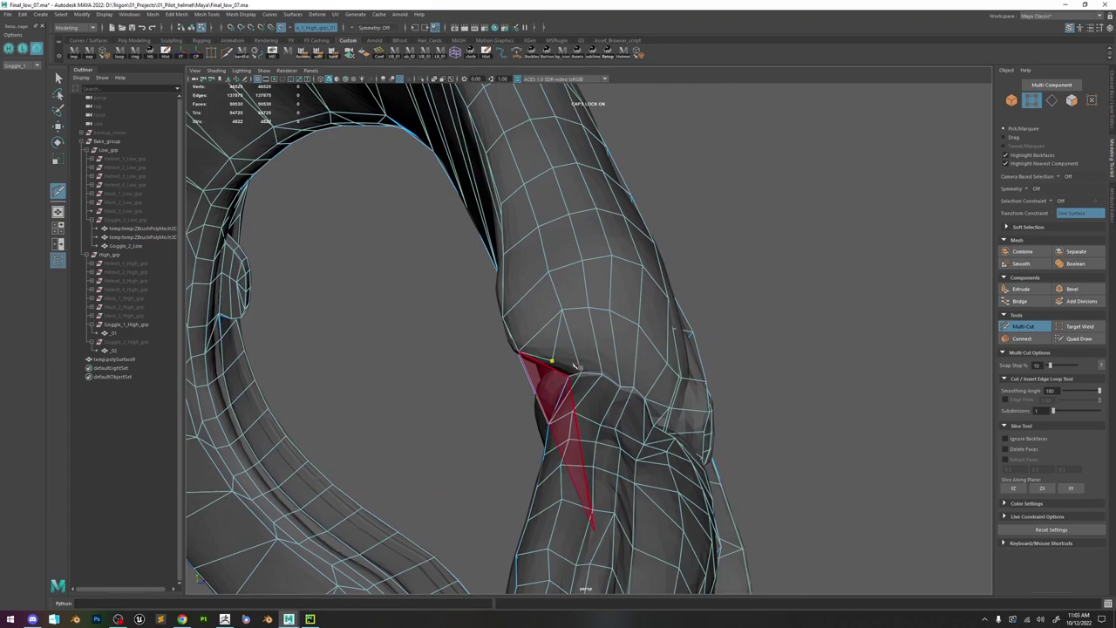
click(576, 356)
click(600, 358)
click(634, 389)
right_click(634, 389)
alt+drag(603, 401, 648, 361)
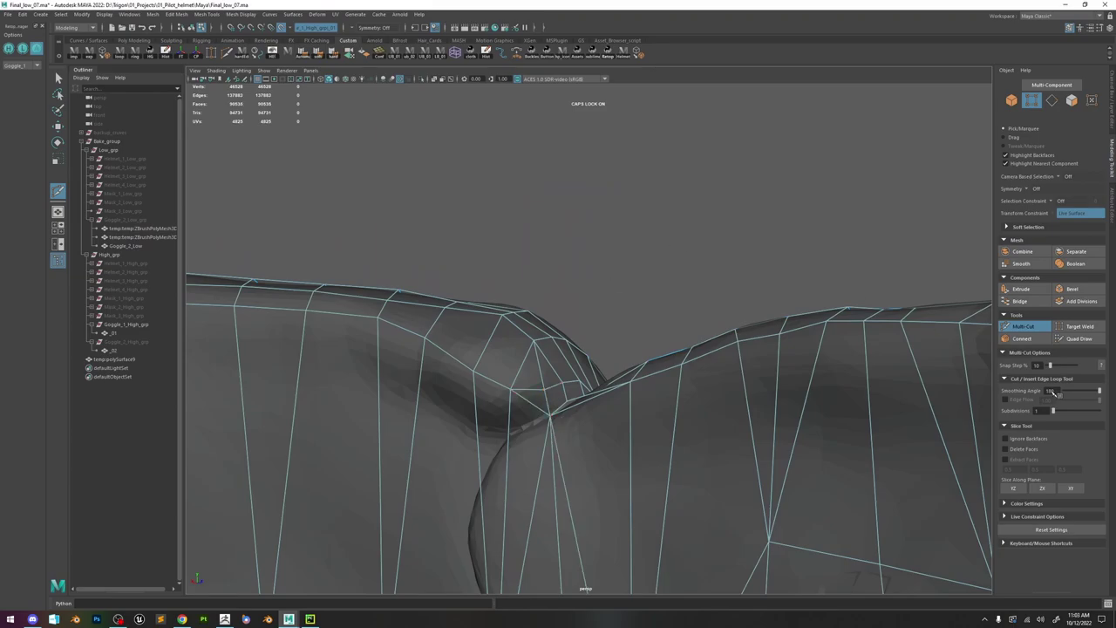
- Relax and adjust the vertices around the rim's rounded end with Quad Draw
click(1079, 338)
mouse_move(471, 333)
shift+mouse_down()
mouse_move(439, 354)
mouse_move(455, 363)
shift+mouse_up()
alt+drag(591, 389, 558, 419)
alt+middle_drag(558, 419, 532, 404)
alt+drag(532, 404, 545, 349)
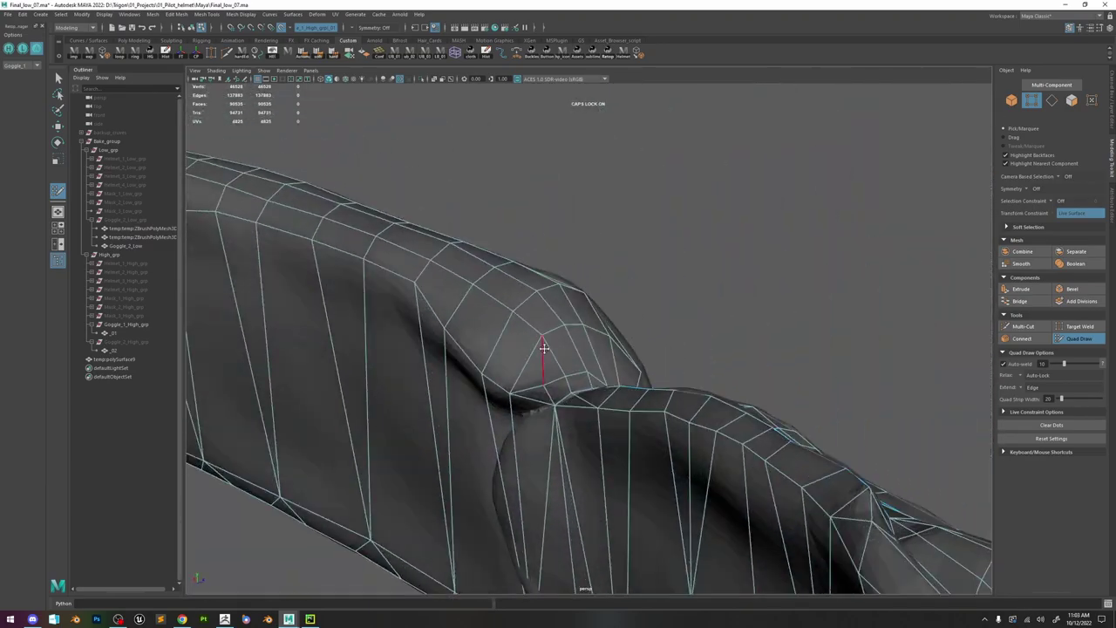
mouse_move(599, 380)
alt+mouse_down()
mouse_move(605, 362)
mouse_move(524, 357)
mouse_move(654, 363)
alt+mouse_up()
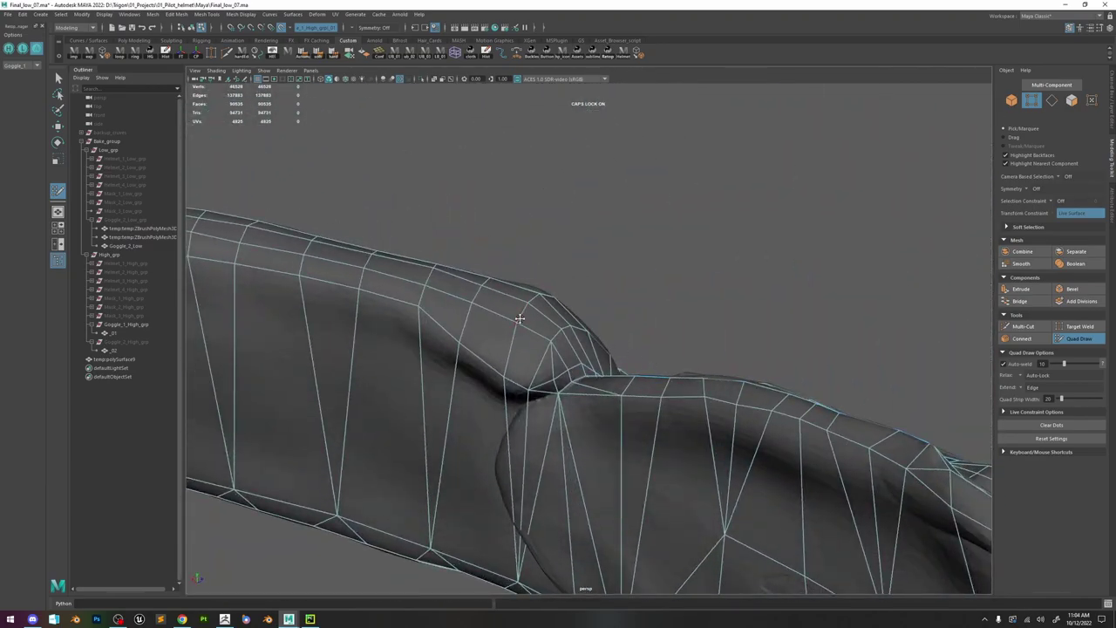
- Cut new edges with Multi-Cut across the long quads on the underside of the rim's rounded end
click(1023, 326)
click(549, 348)
click(519, 325)
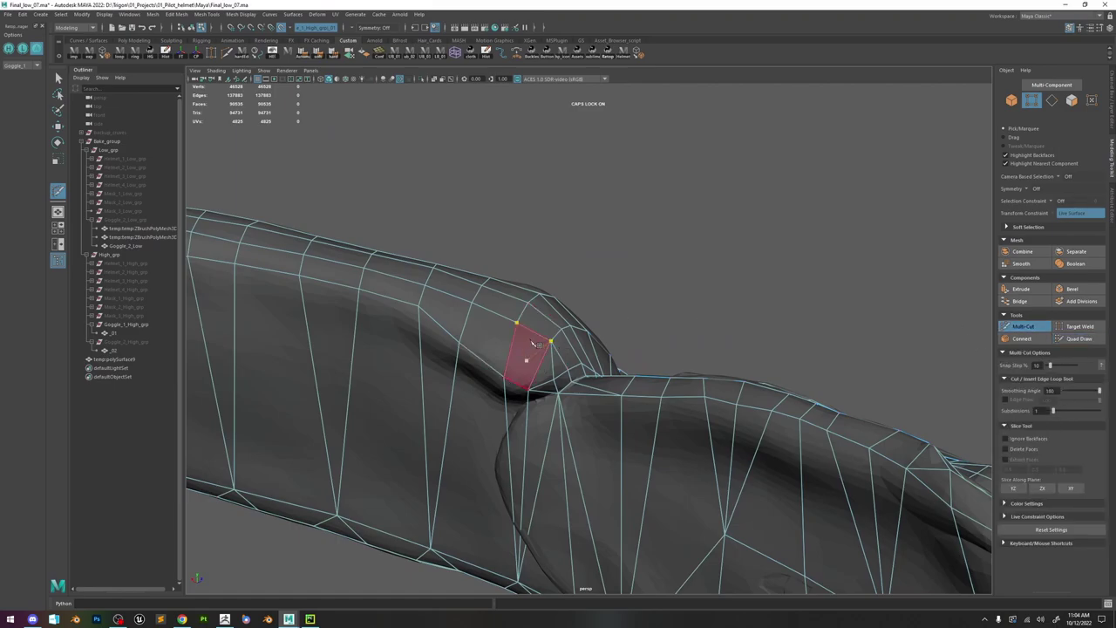
right_click(529, 382)
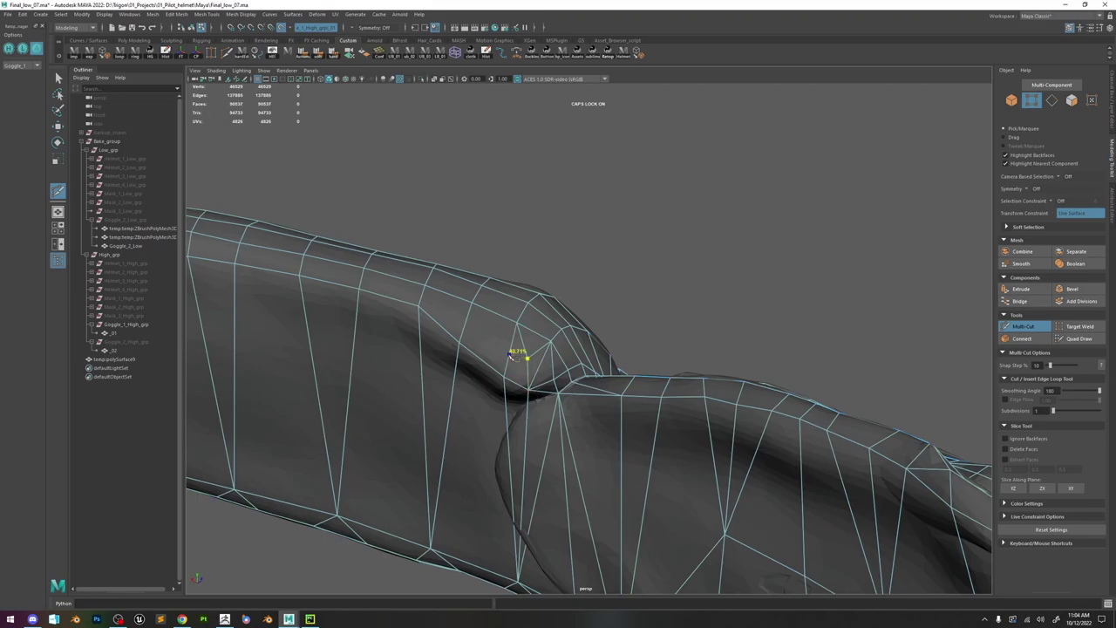
click(1078, 338)
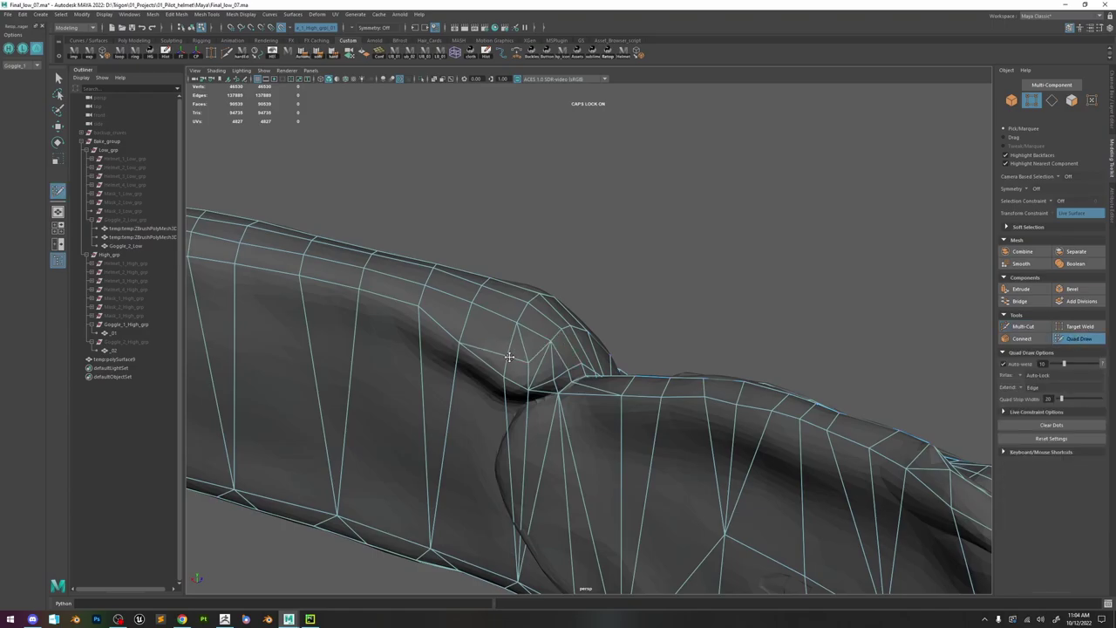
- Switch to edge selection and spin the diagonal edge on the rim's rounded end forward
mouse_move(578, 330)
alt+mouse_down()
mouse_move(453, 323)
mouse_move(526, 333)
alt+mouse_up()
key(w)
right_drag(554, 347, 552, 313)
click(550, 346)
key(ctrl+alt+Right)
click(1078, 338)
mouse_move(677, 340)
alt+mouse_down()
mouse_move(646, 338)
mouse_move(602, 360)
mouse_move(598, 349)
mouse_move(695, 367)
mouse_move(568, 335)
mouse_move(651, 341)
mouse_move(630, 325)
alt+mouse_up()
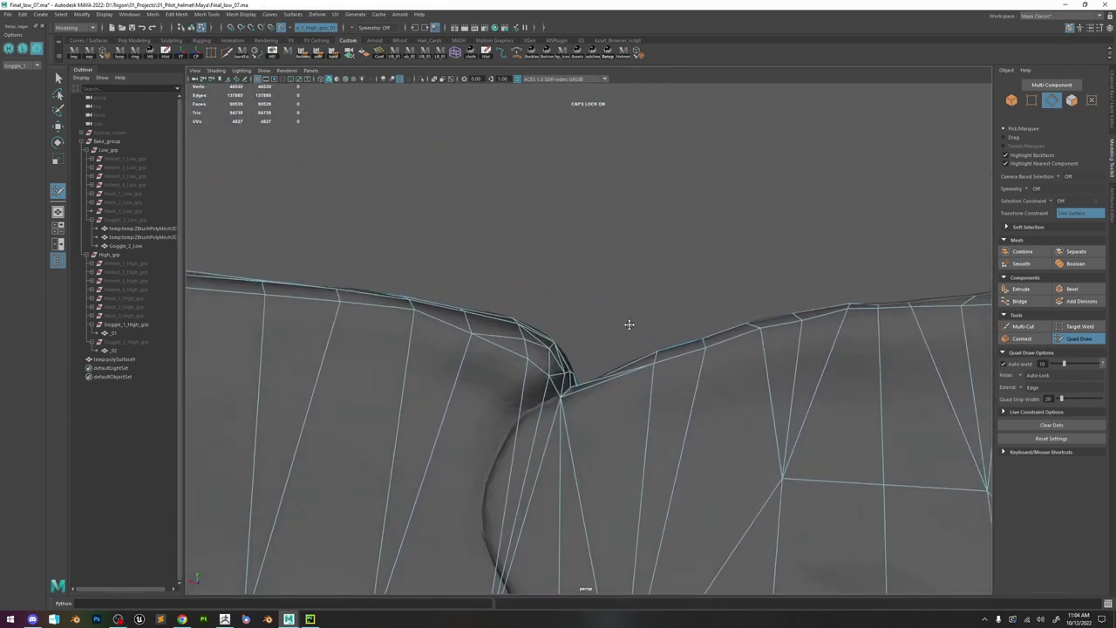
- Cut a row of edges from the crease vertex below the rim's rounded end to the rim border, and adjust its vertices with Quad Draw
click(1022, 327)
click(519, 410)
click(456, 380)
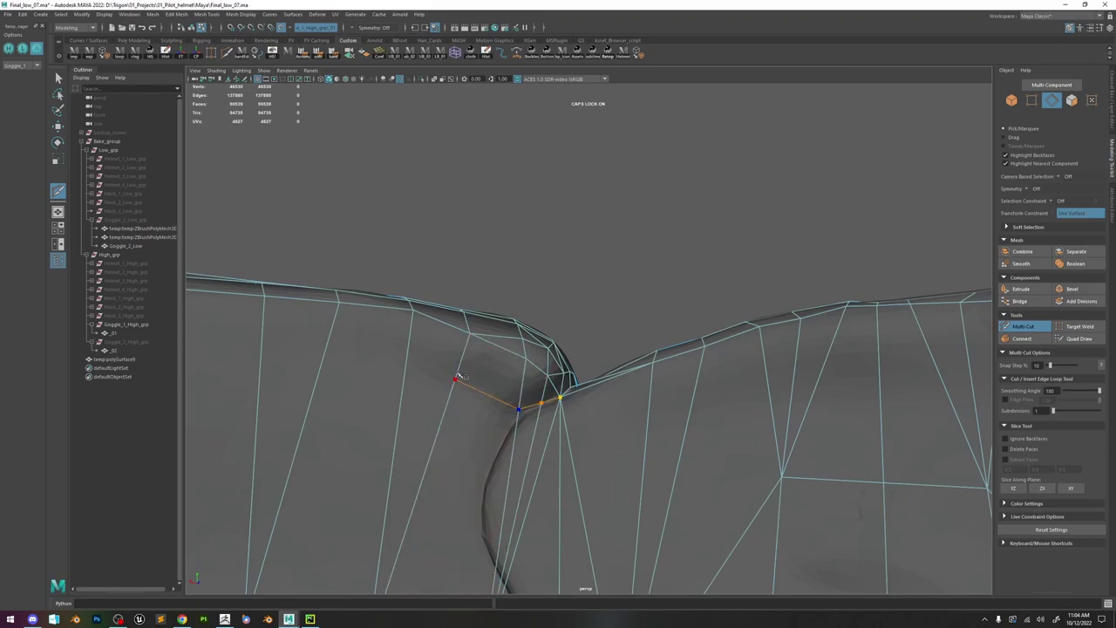
click(415, 312)
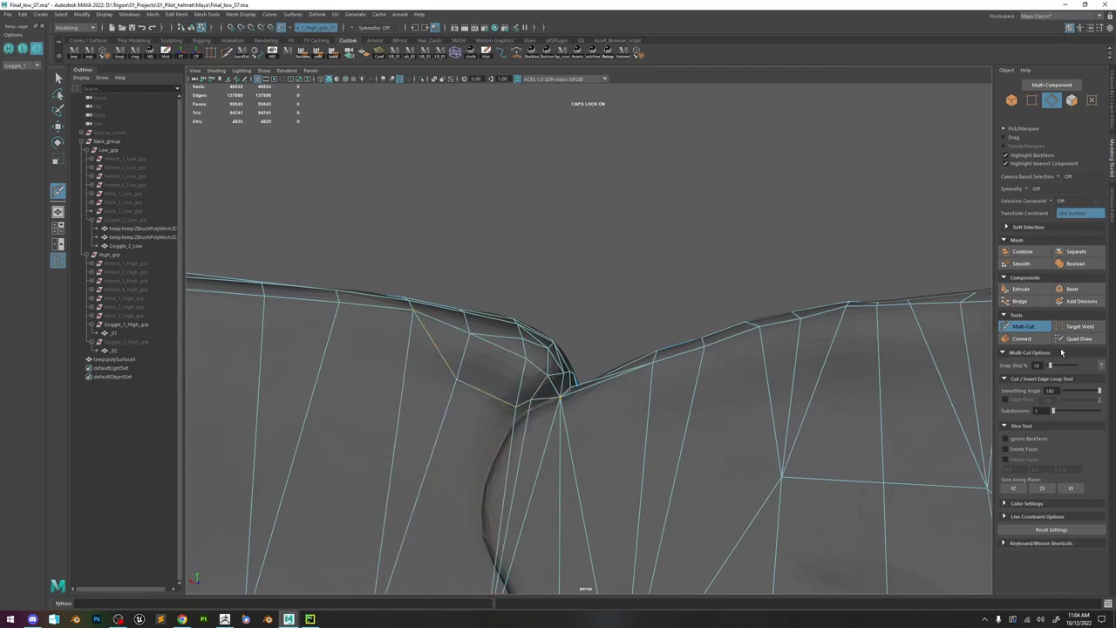
click(1079, 338)
mouse_move(517, 406)
mouse_down()
mouse_move(500, 407)
mouse_move(532, 428)
mouse_move(538, 416)
mouse_move(581, 419)
mouse_move(550, 428)
mouse_move(578, 398)
mouse_up()
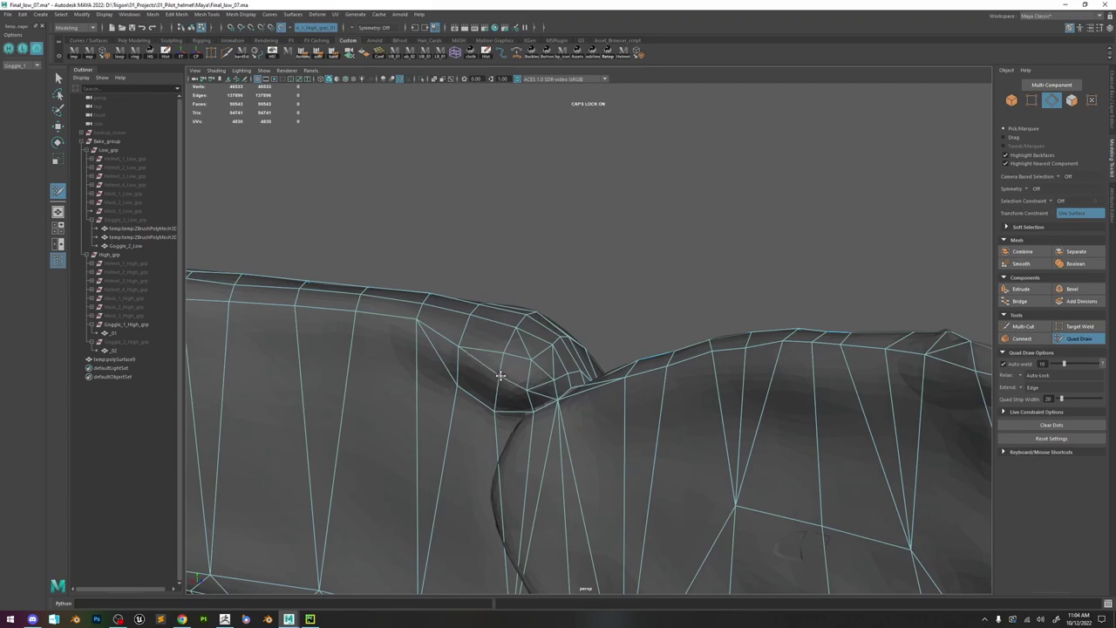
- Cut connecting edges with Multi-Cut between the new lower row and the rim's rounded end
click(1023, 326)
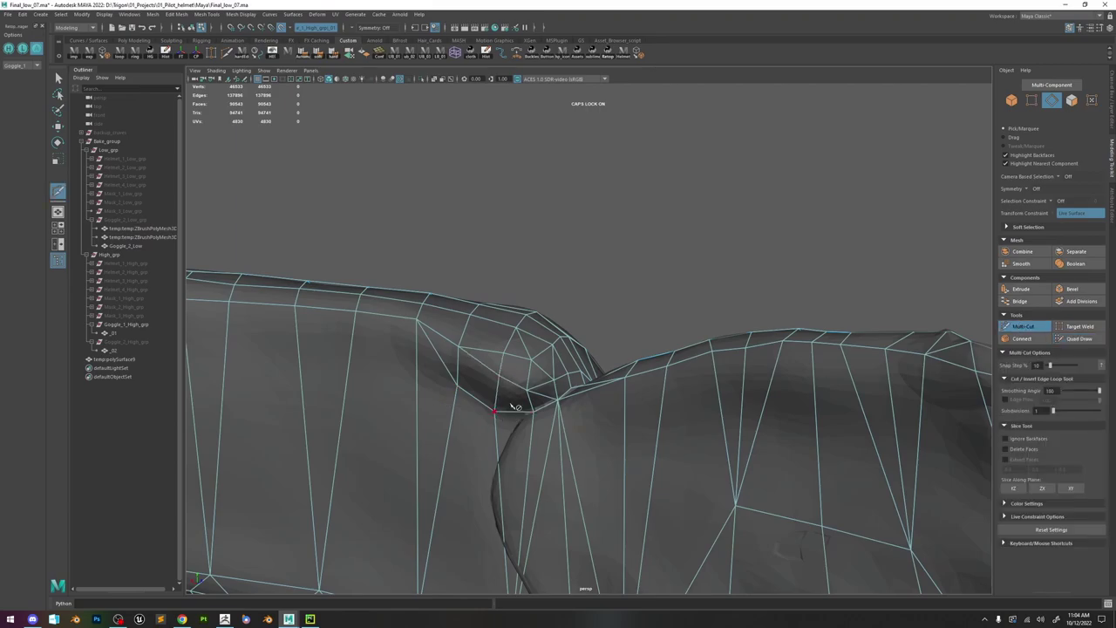
alt+drag(609, 358, 587, 361)
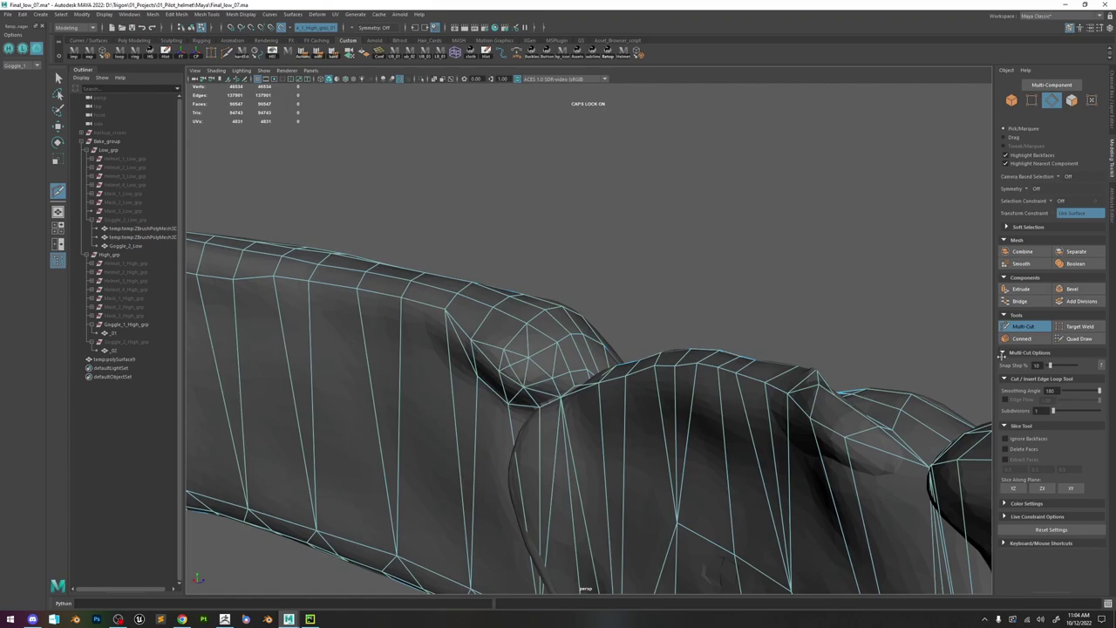
- Compare the high-poly and low-poly goggles around the nose bridge by switching which version is displayed
click(1080, 338)
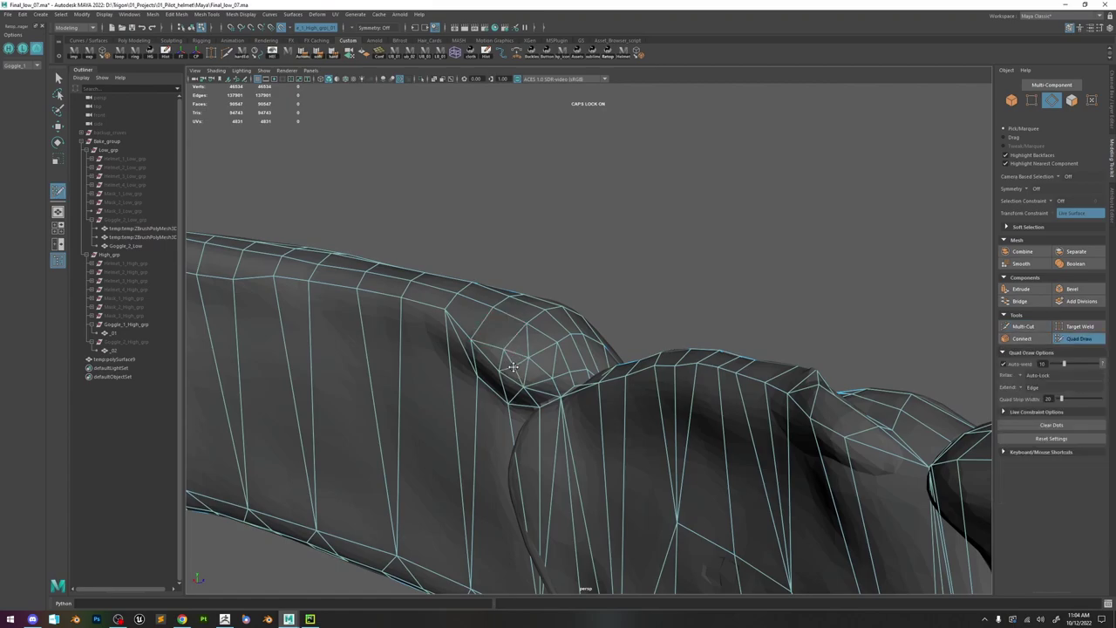
mouse_move(536, 361)
alt+mouse_down()
mouse_move(584, 312)
mouse_move(523, 331)
mouse_move(557, 340)
mouse_move(538, 340)
alt+mouse_up()
key(w)
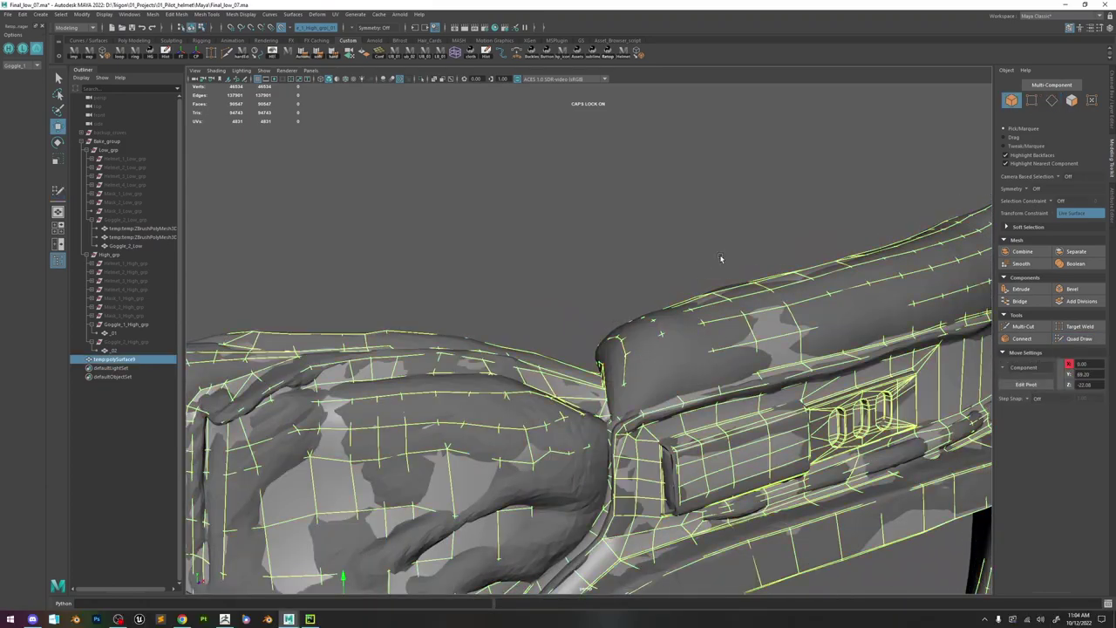
click(447, 157)
click(8, 49)
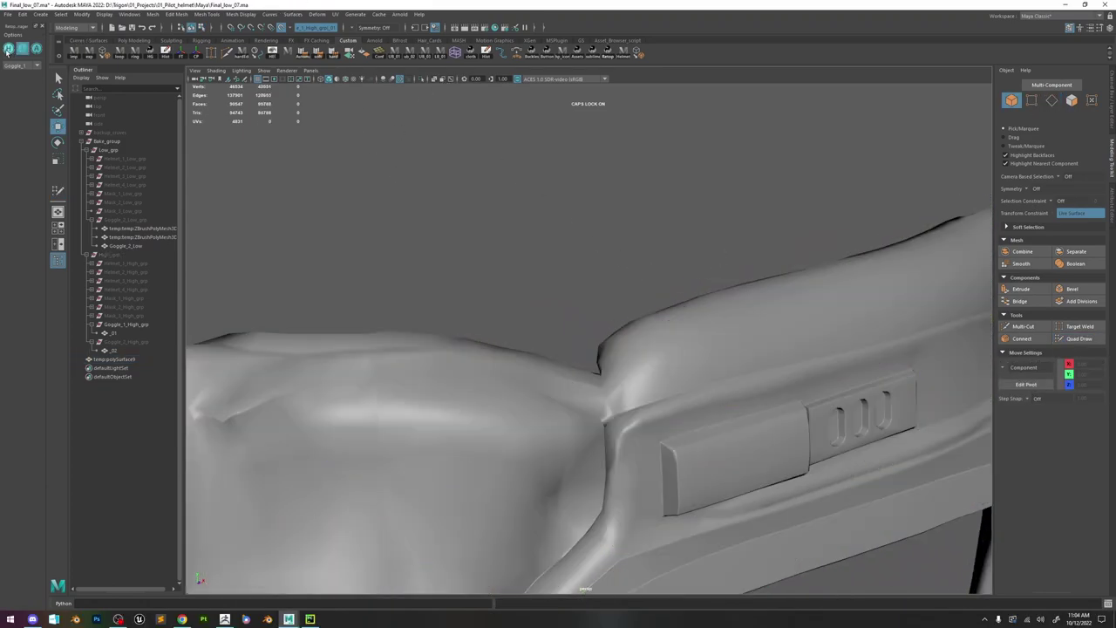
click(8, 49)
click(7, 50)
click(7, 49)
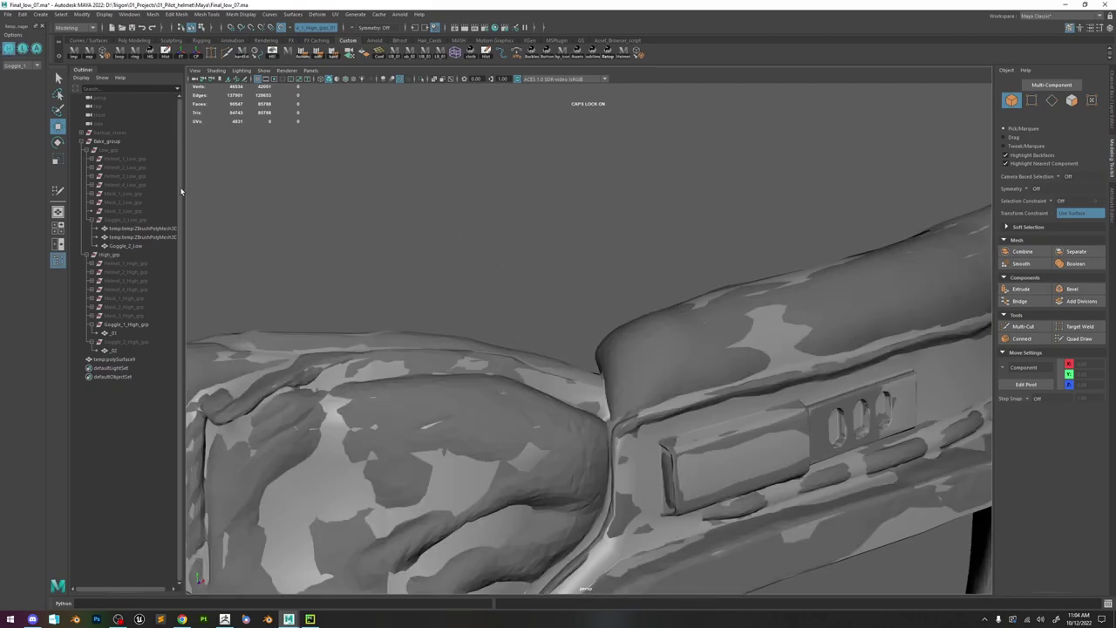
- Move the temp:polySurface9 mesh into Low_grp and put it in a new group
click(109, 359)
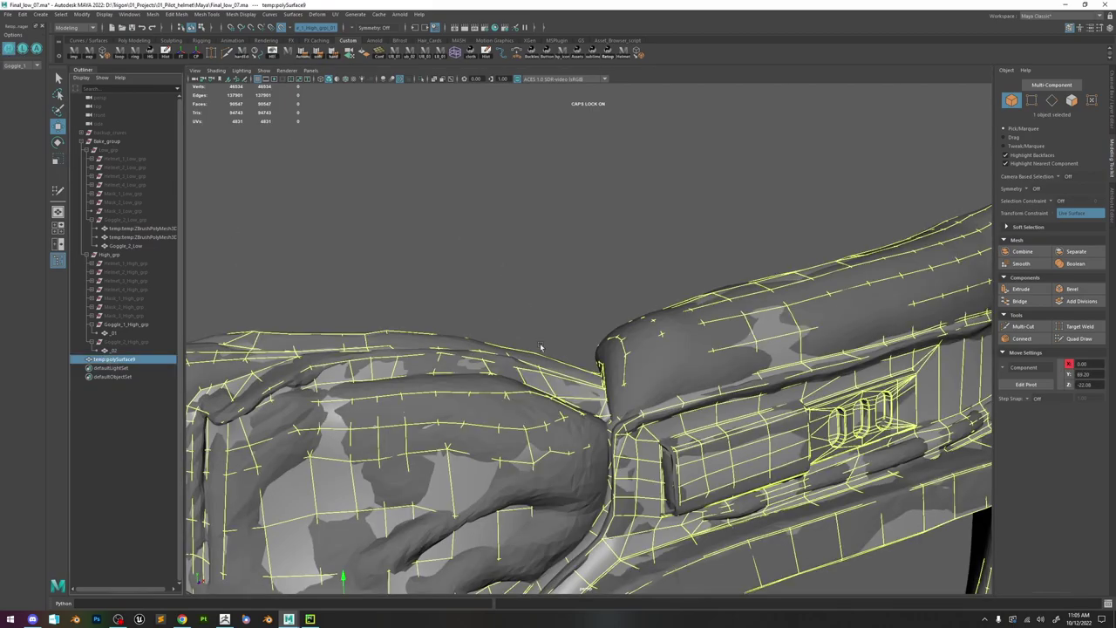
key(f)
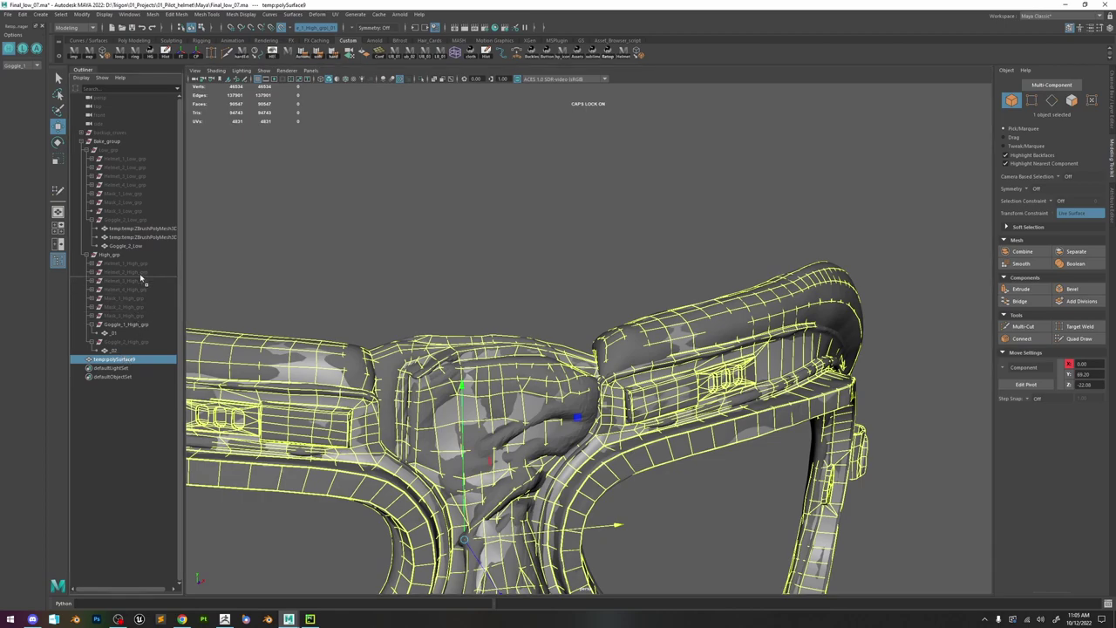
middle_drag(140, 229, 143, 216)
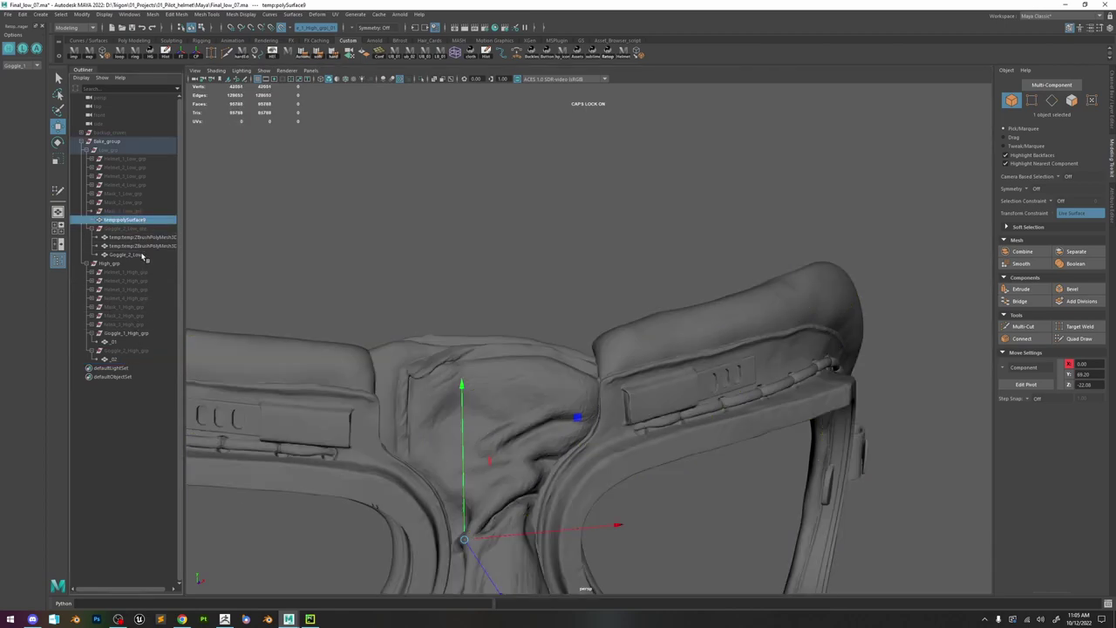
key(ctrl+g)
- Rename the new group in Low_grp to Goggle_1_High_grp, reusing the name of the high-poly goggle group
click(129, 334)
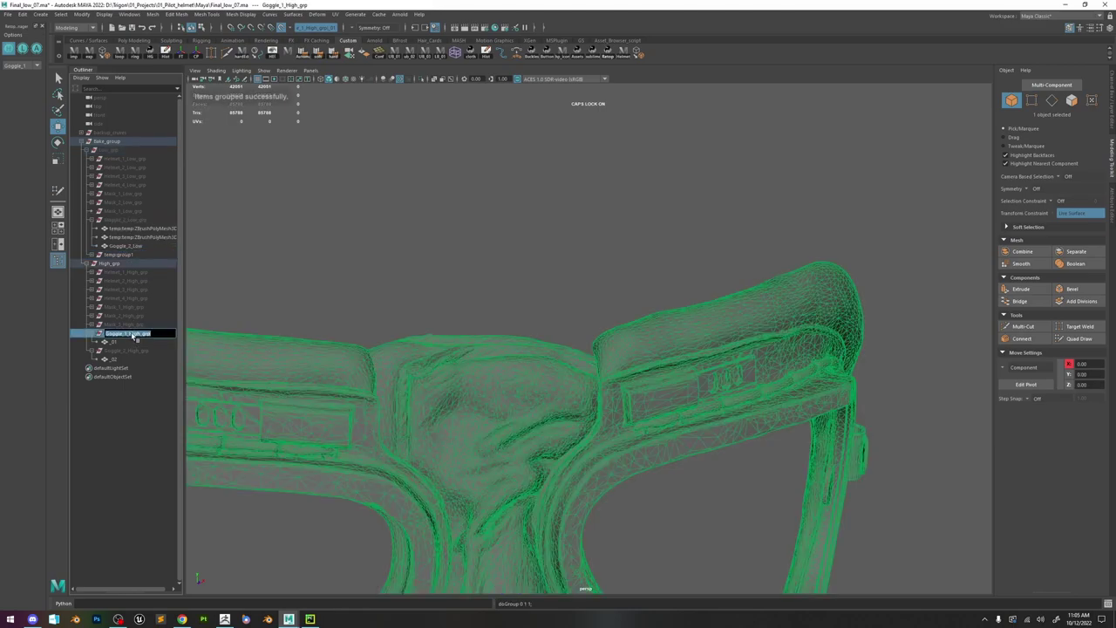
click(129, 255)
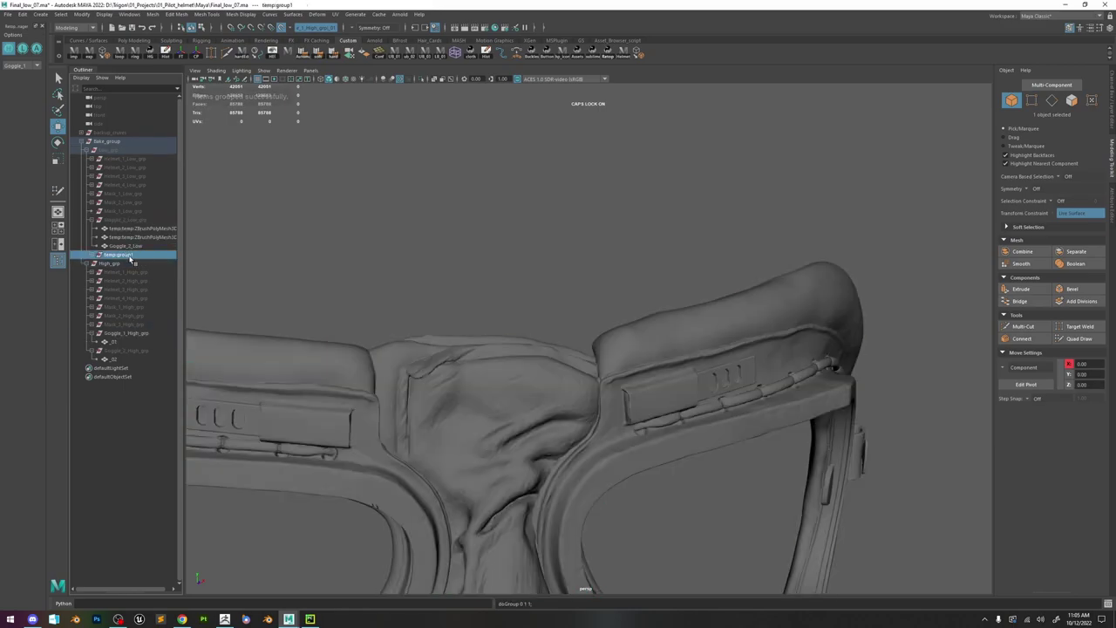
double_click(119, 254)
text(Goggle_1_High_grp)
key(Return)
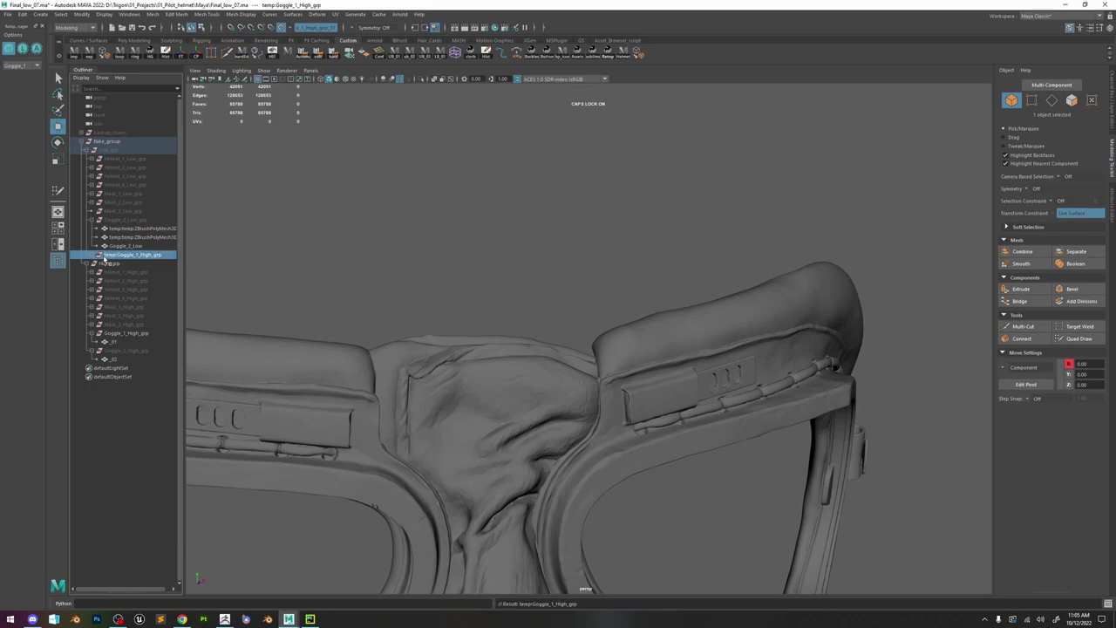
- Check the mesh inside the renamed goggle group and reorder the group above the Goggle_2 low group
click(93, 254)
click(129, 263)
key(f)
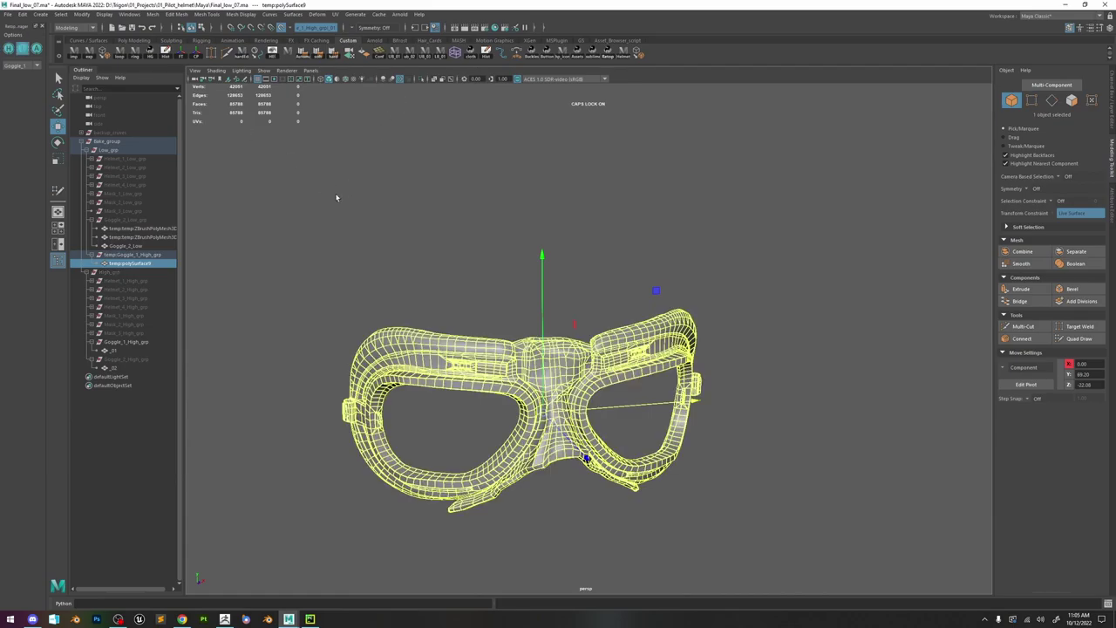
scroll(264, 256, up, 3)
click(134, 255)
middle_drag(133, 255, 144, 216)
click(547, 245)
- Compare the nose bridge and upper rim up close by alternating between the high-poly, low-poly and combined display
scroll(702, 412, up, 5)
click(9, 52)
click(19, 52)
click(8, 53)
click(18, 53)
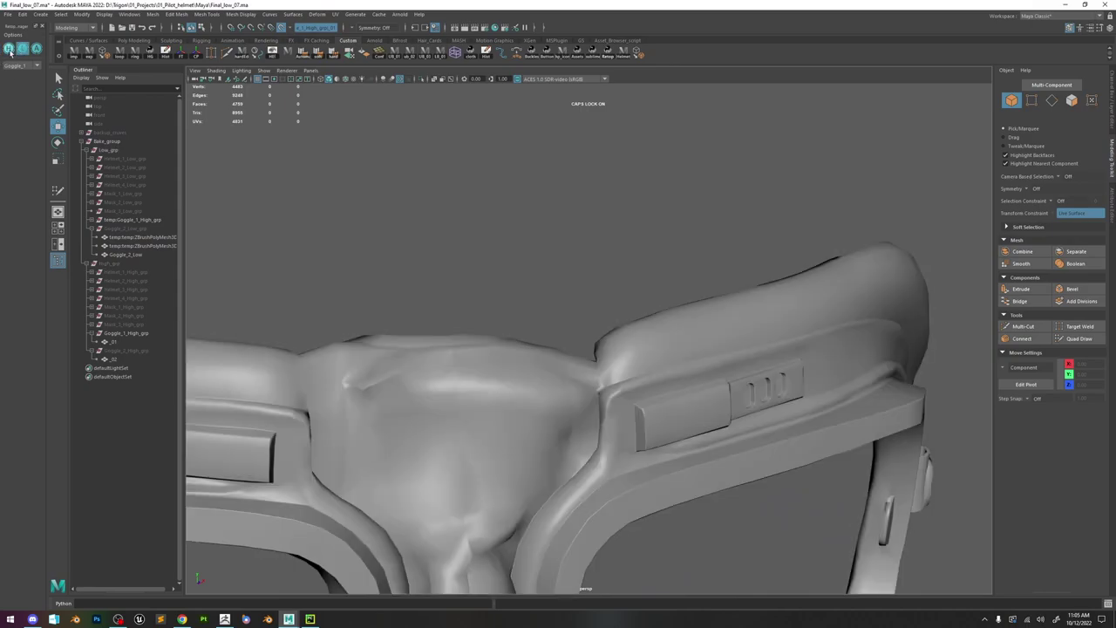
click(9, 53)
click(20, 53)
click(9, 52)
click(33, 52)
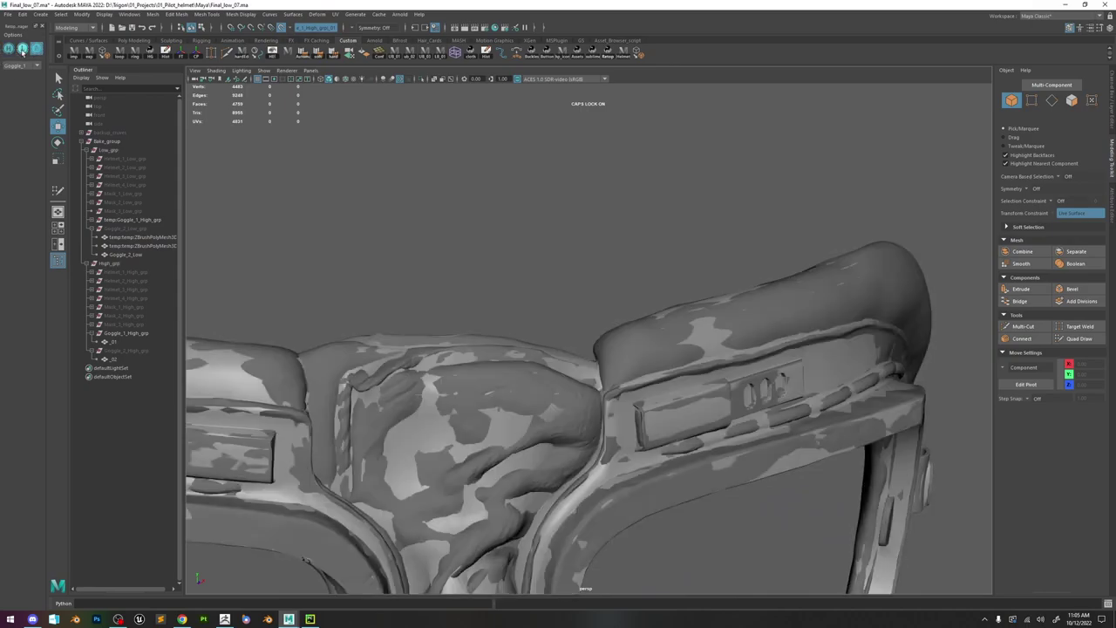
click(8, 52)
click(21, 52)
click(9, 52)
click(20, 51)
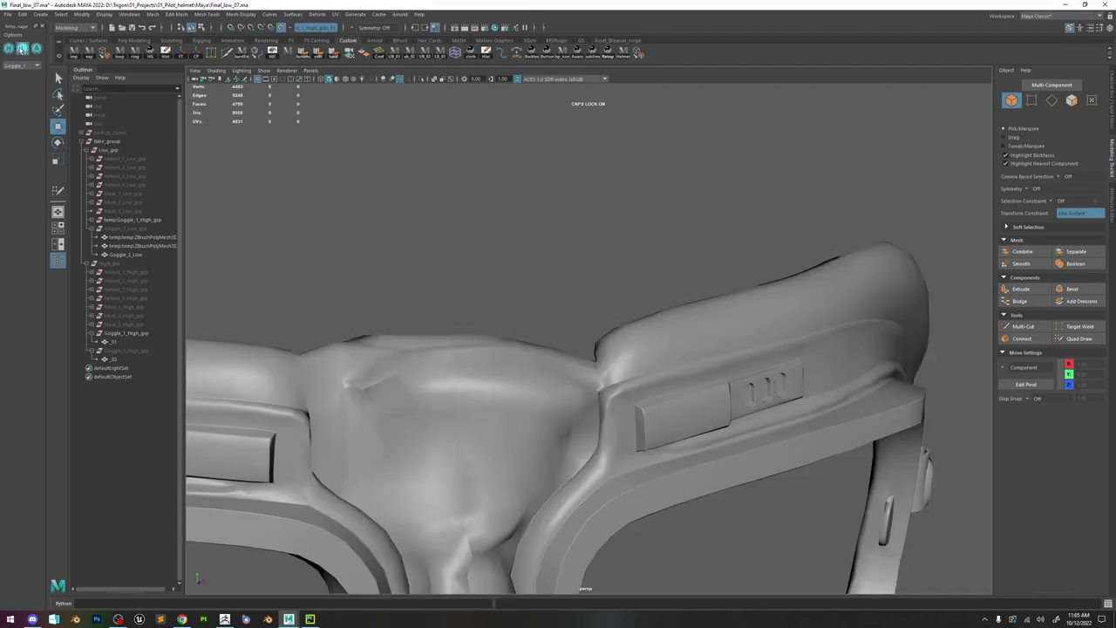
- Compare the overall shape of the whole goggles by alternating between the high-poly, low-poly and combined display
scroll(313, 111, down, 5)
alt+drag(475, 218, 496, 245)
click(11, 52)
click(21, 51)
click(9, 51)
click(20, 51)
click(9, 51)
click(33, 50)
click(9, 51)
click(22, 51)
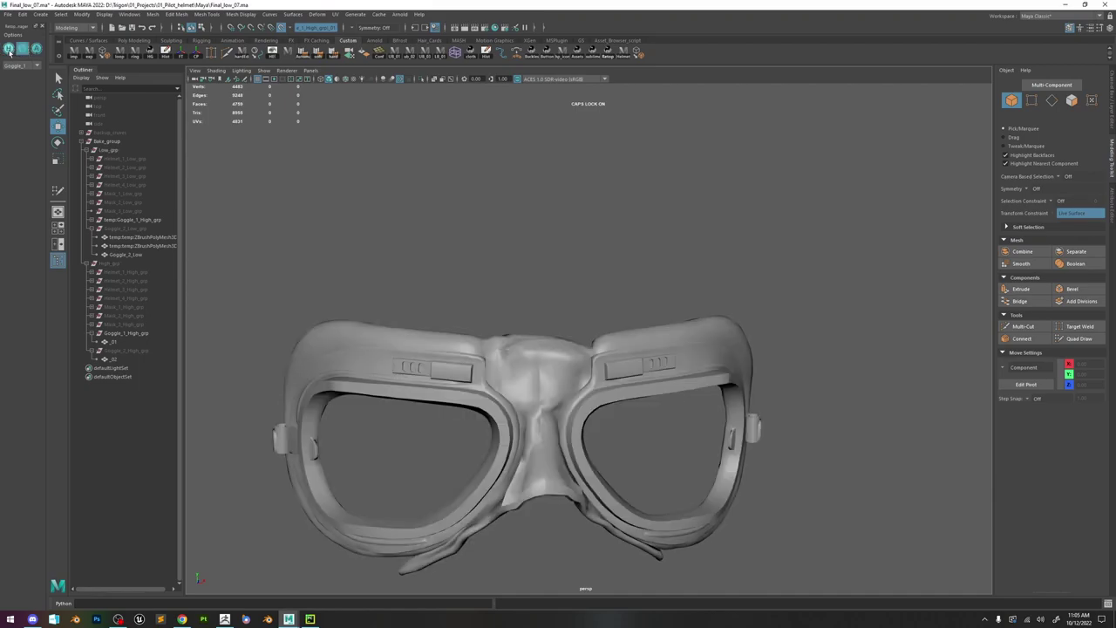
- Examine the low-poly goggles' wireframe and shading around the nose bridge
scroll(618, 385, up, 5)
click(564, 373)
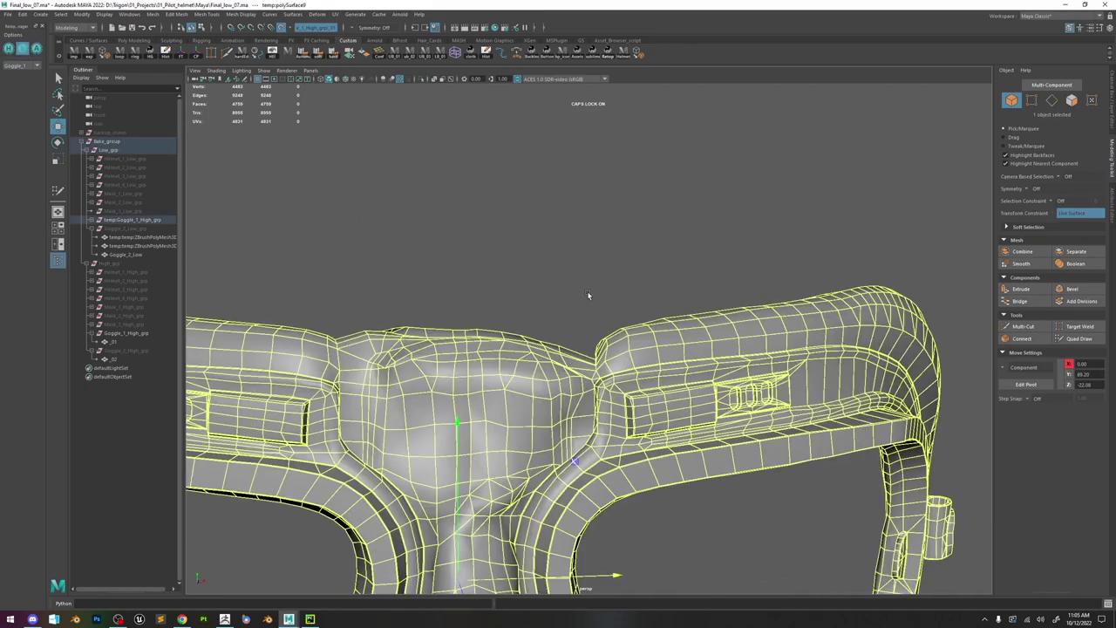
click(588, 301)
alt+drag(591, 317, 605, 353)
scroll(539, 302, down, 4)
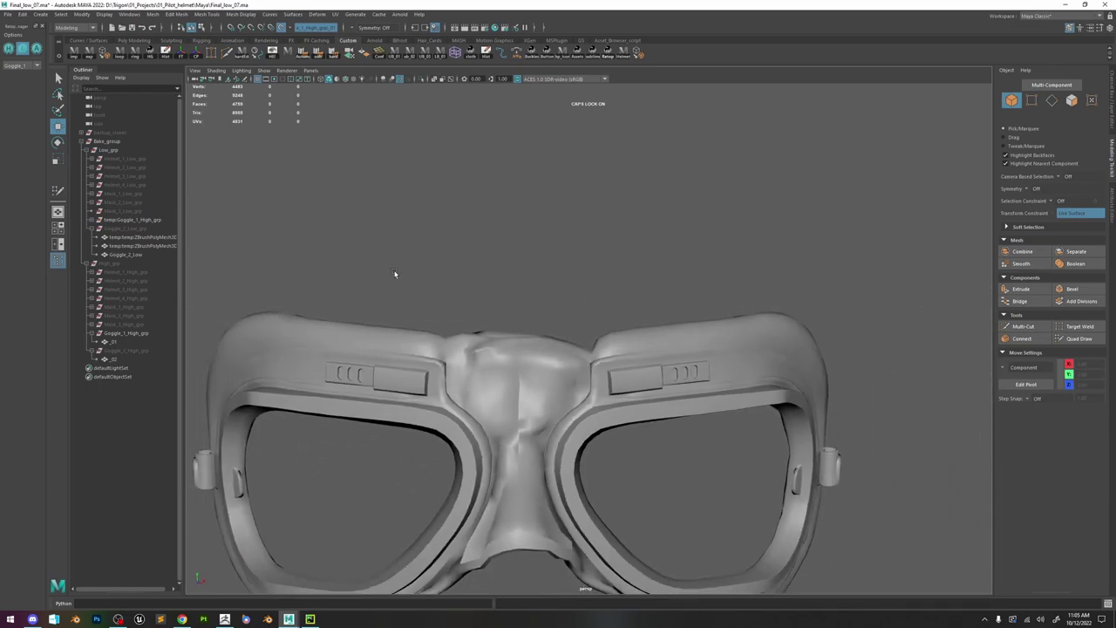
click(19, 51)
click(19, 51)
click(19, 50)
click(19, 51)
scroll(448, 314, up, 5)
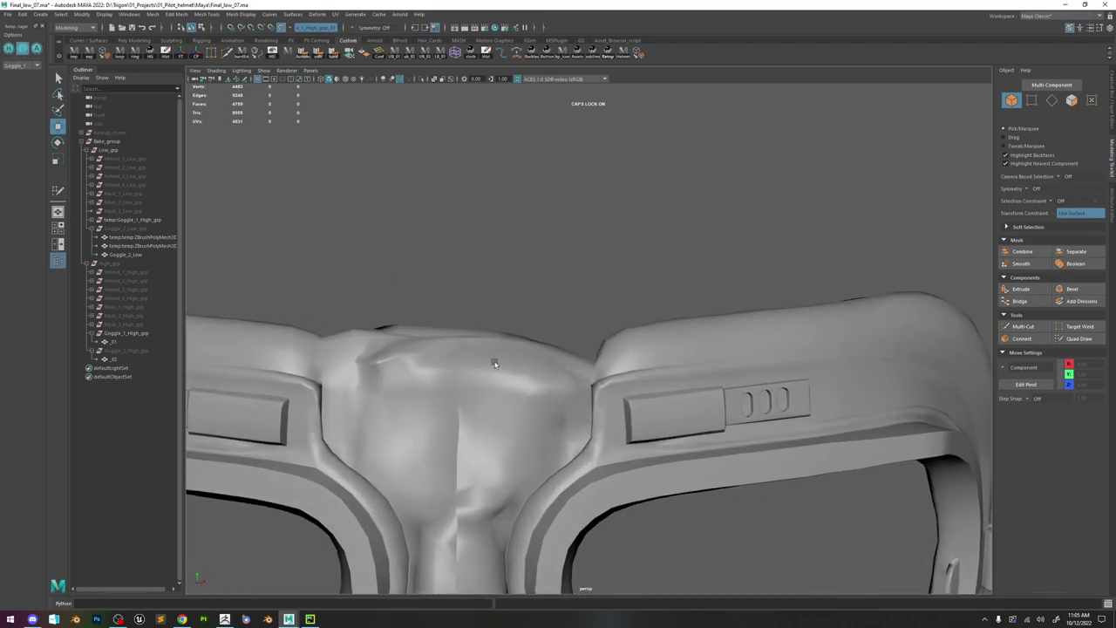
- Try to soften the edges of the low-poly goggles mesh
click(653, 293)
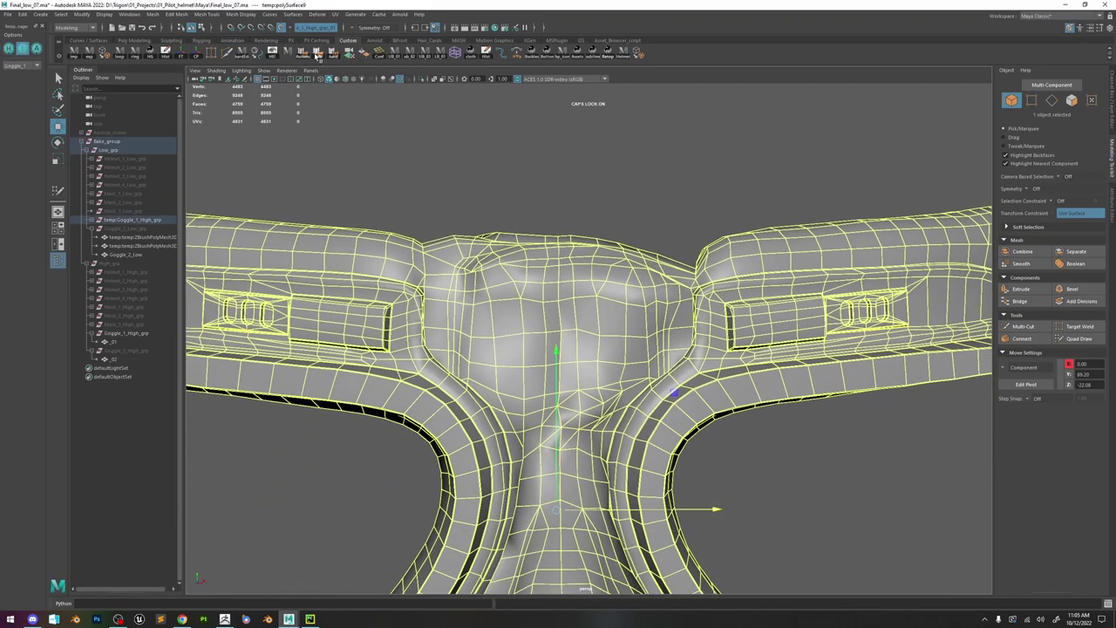
click(613, 234)
scroll(579, 264, down, 4)
alt+drag(579, 263, 590, 306)
key(ctrl+z)
key(ctrl+z)
key(ctrl+z)
key(ctrl+z)
key(ctrl+z)
key(ctrl+z)
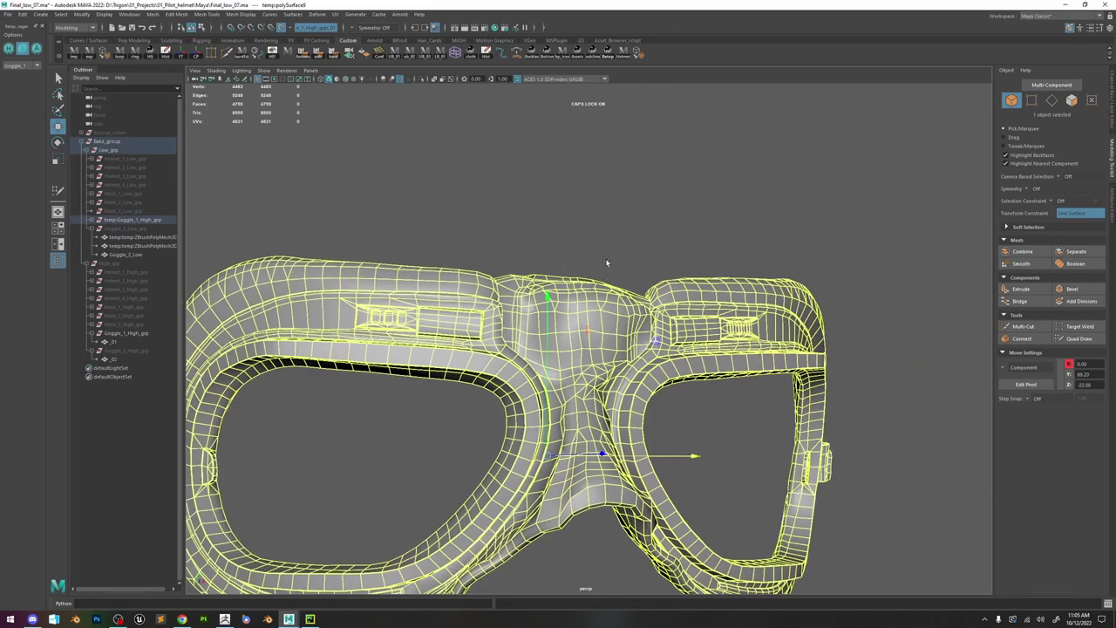
click(273, 55)
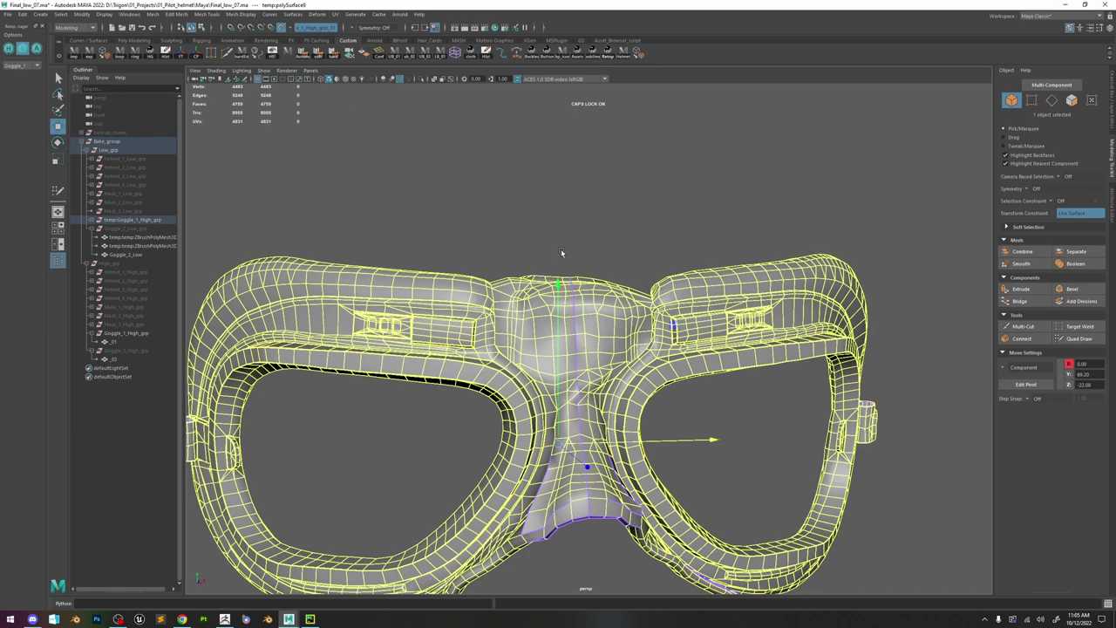
alt+drag(562, 253, 528, 250)
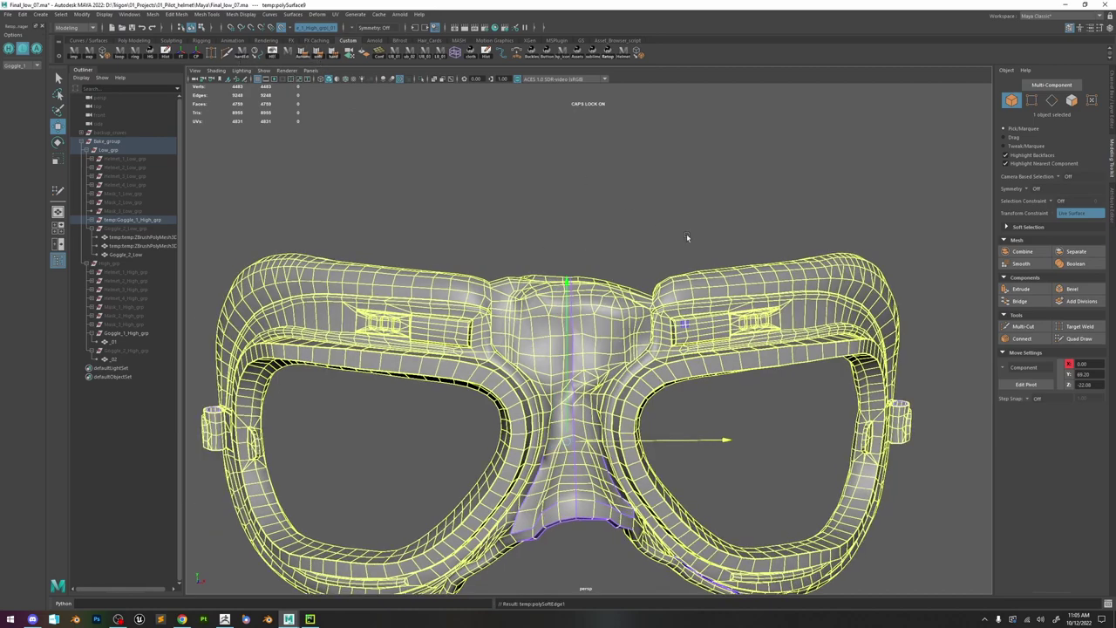
key(ctrl+z)
key(ctrl+z)
key(ctrl+z)
- Inspect the low-poly nose bridge from several angles, both shaded and with its wireframe highlighted
alt+drag(596, 284, 629, 279)
click(583, 224)
alt+drag(569, 367, 594, 338)
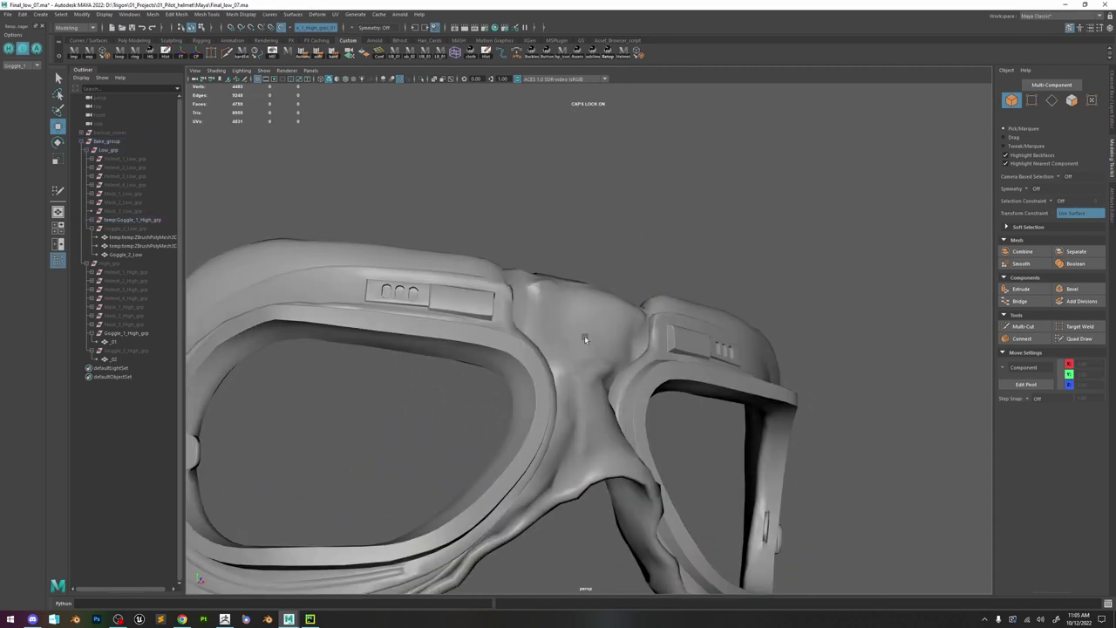
click(594, 337)
alt+middle_drag(594, 337, 620, 316)
alt+right_drag(620, 316, 732, 318)
alt+drag(676, 336, 661, 328)
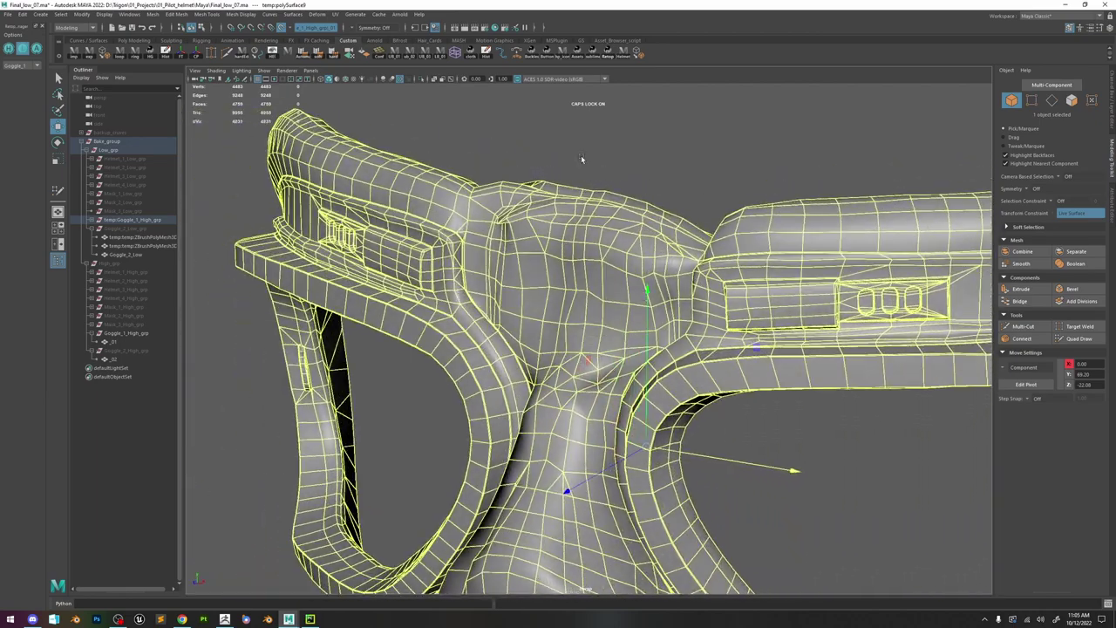
click(583, 159)
scroll(558, 267, down, 4)
alt+drag(558, 267, 779, 441)
scroll(780, 441, up, 4)
click(596, 340)
alt+drag(596, 340, 664, 265)
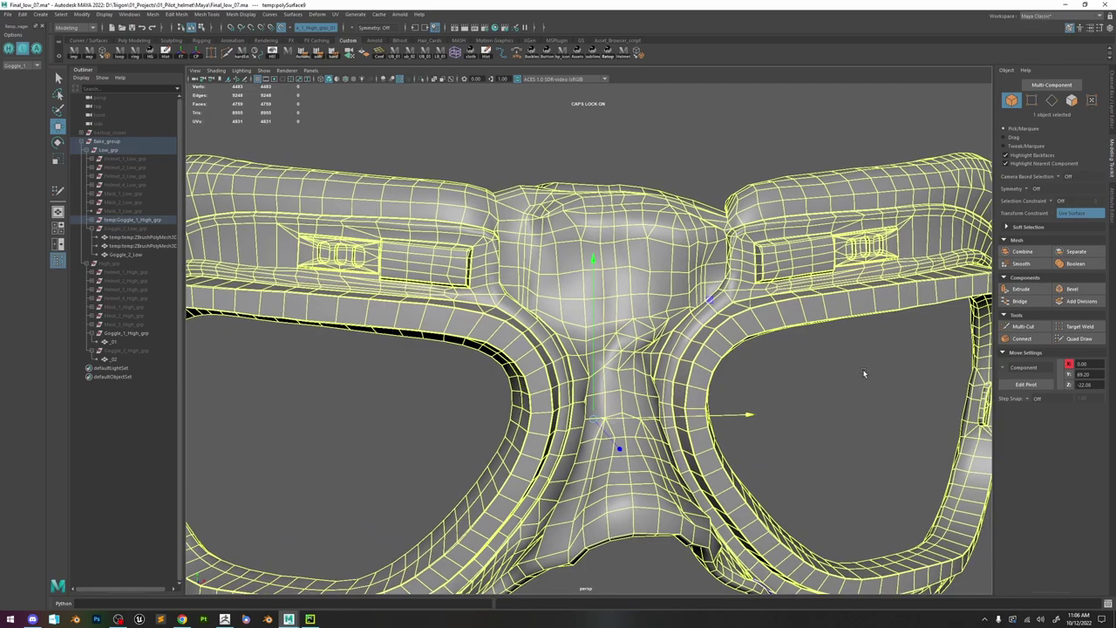
- Examine the shading along the nose bridge crease and the topology where it narrows between the lenses
click(857, 369)
alt+middle_drag(756, 272, 570, 316)
alt+drag(571, 317, 577, 312)
click(538, 286)
alt+middle_drag(538, 286, 568, 209)
alt+drag(568, 210, 573, 289)
alt+middle_drag(573, 289, 629, 316)
click(682, 336)
scroll(681, 336, down, 4)
alt+drag(601, 327, 643, 322)
scroll(643, 322, up, 4)
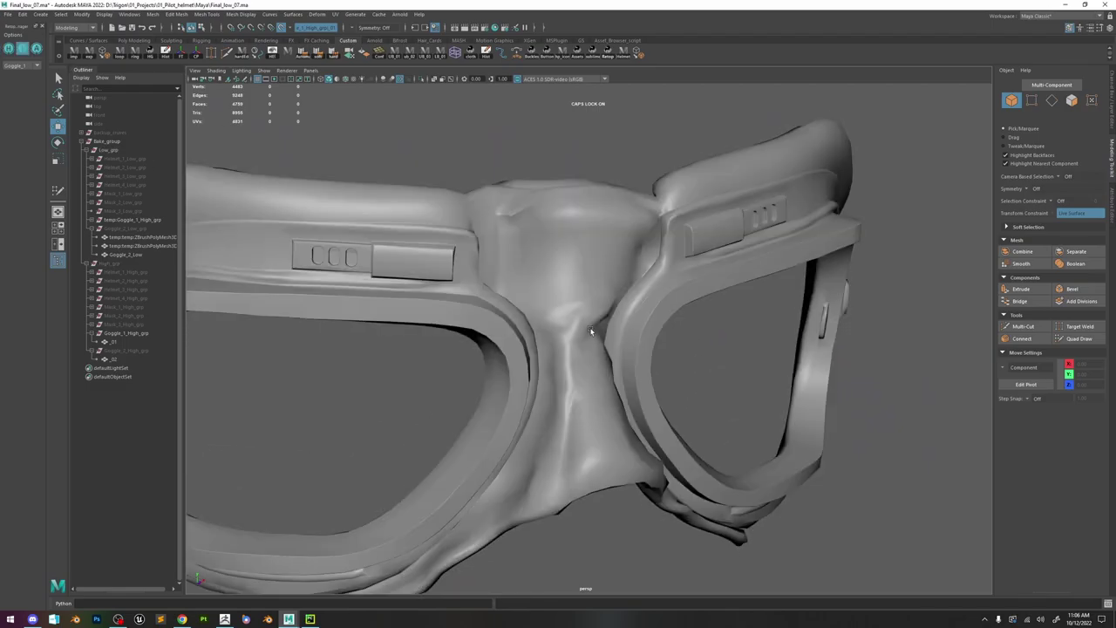
click(591, 326)
scroll(590, 270, up, 5)
scroll(591, 270, up, 3)
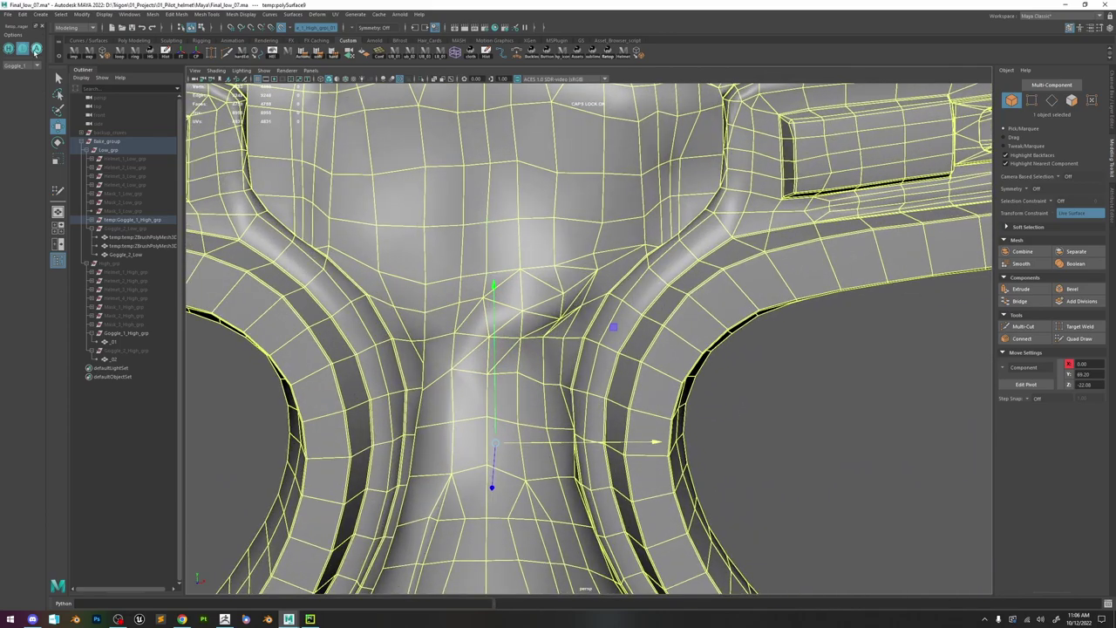
- Display the high-poly and low-poly goggles together and move a nose bridge vertex onto the start of the upper fold with Quad Draw
click(31, 51)
click(1079, 338)
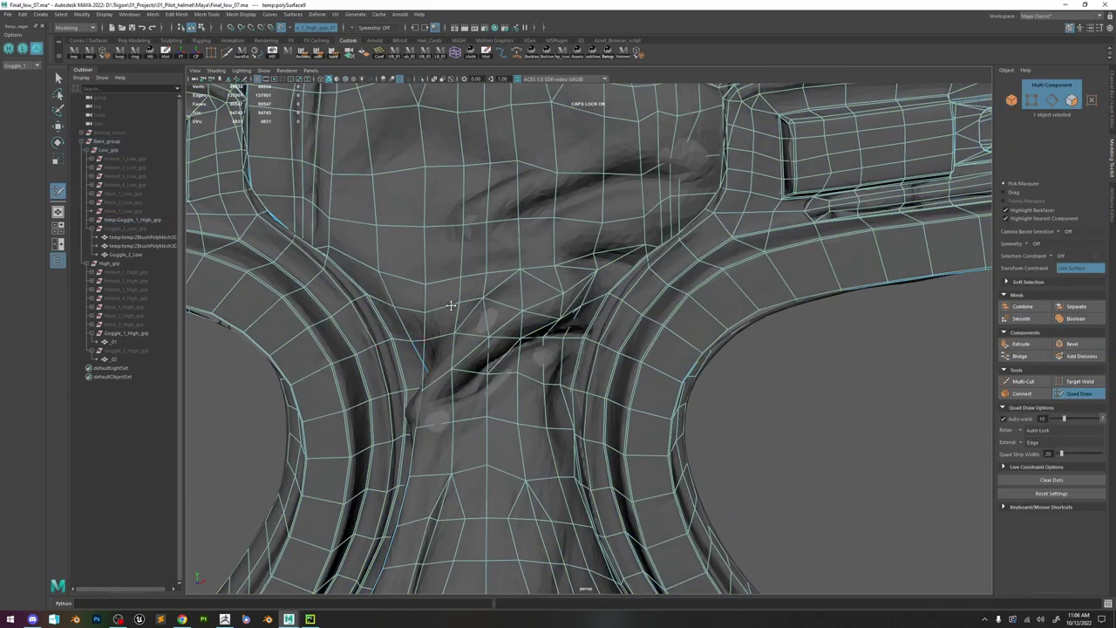
scroll(637, 281, down, 1)
alt+middle_drag(637, 281, 632, 329)
mouse_move(632, 328)
alt+mouse_down()
mouse_move(602, 279)
mouse_move(525, 253)
mouse_move(551, 281)
mouse_move(574, 357)
mouse_move(491, 353)
alt+mouse_up()
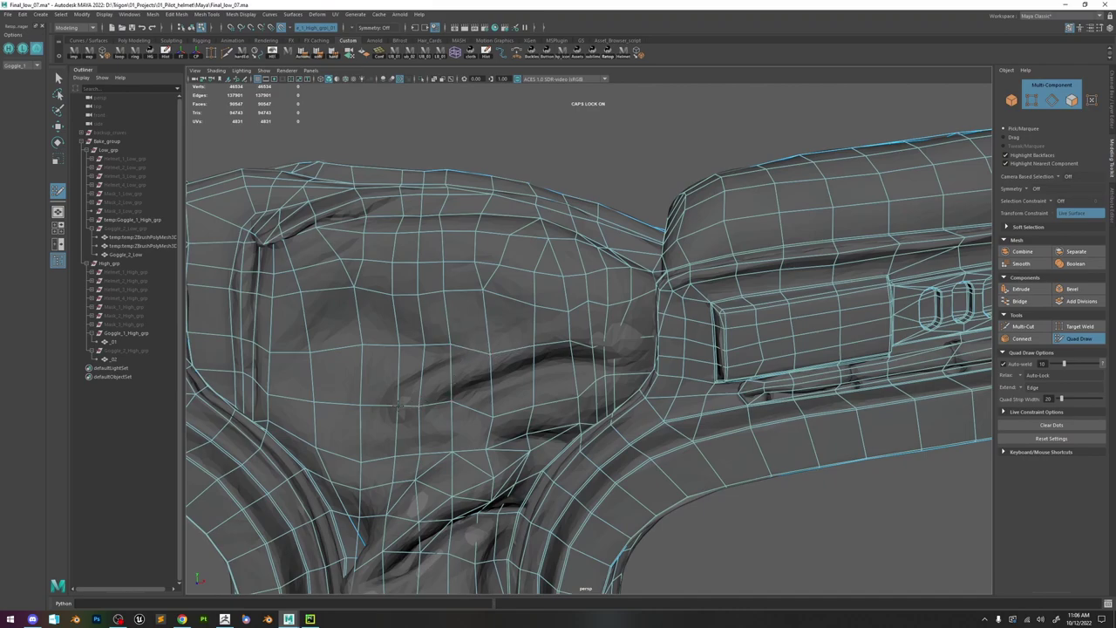
key(w)
click(401, 407)
alt+drag(386, 414, 378, 452)
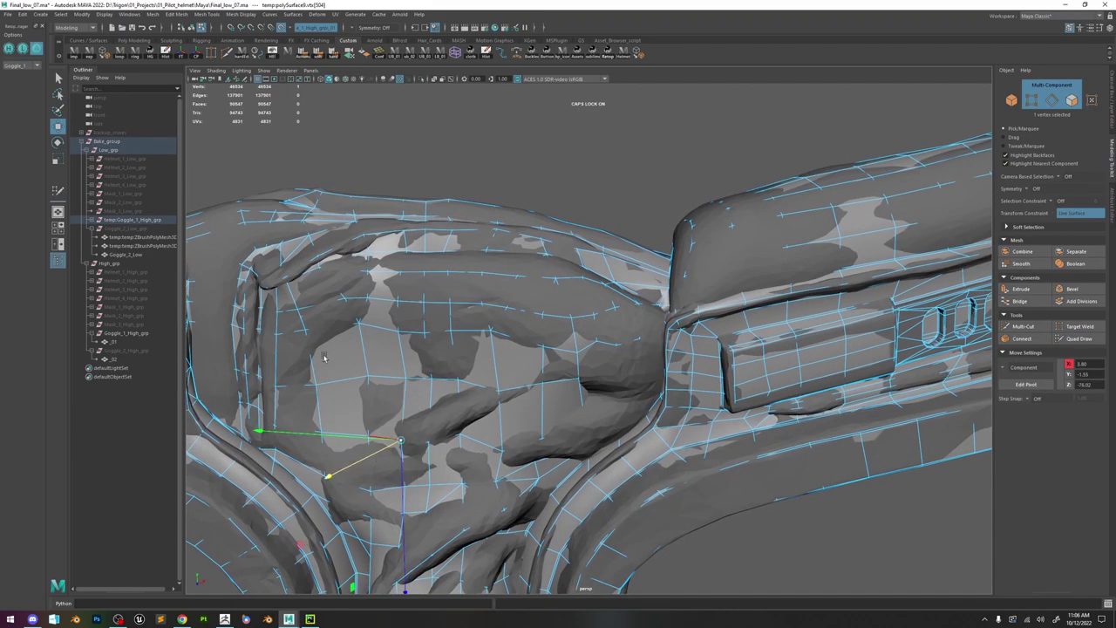
click(1080, 338)
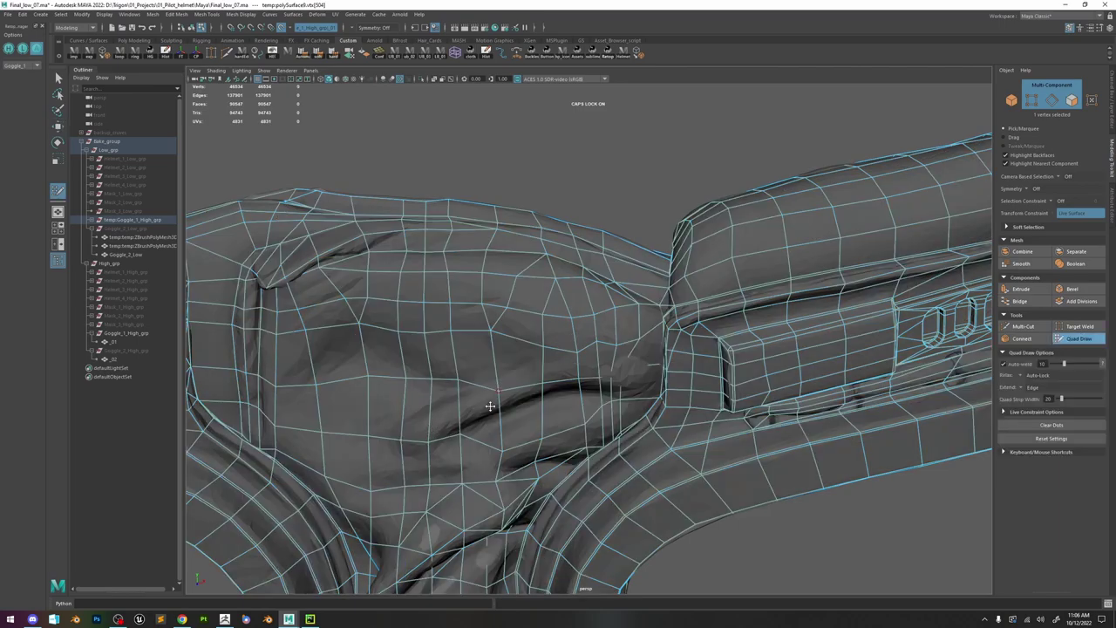
alt+drag(496, 396, 446, 442)
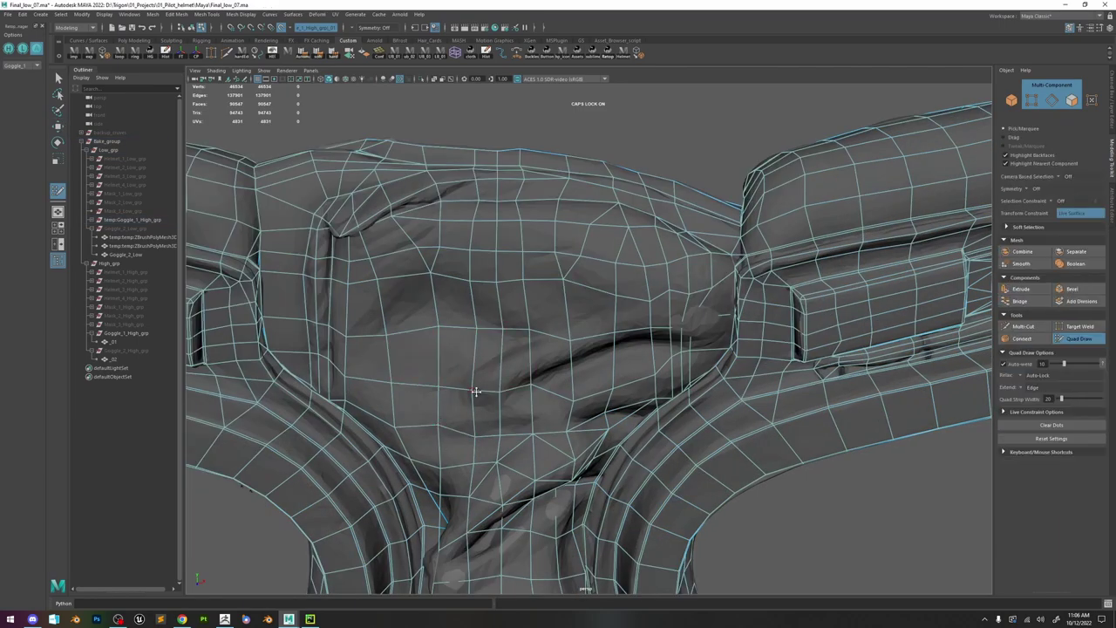
drag(529, 333, 535, 364)
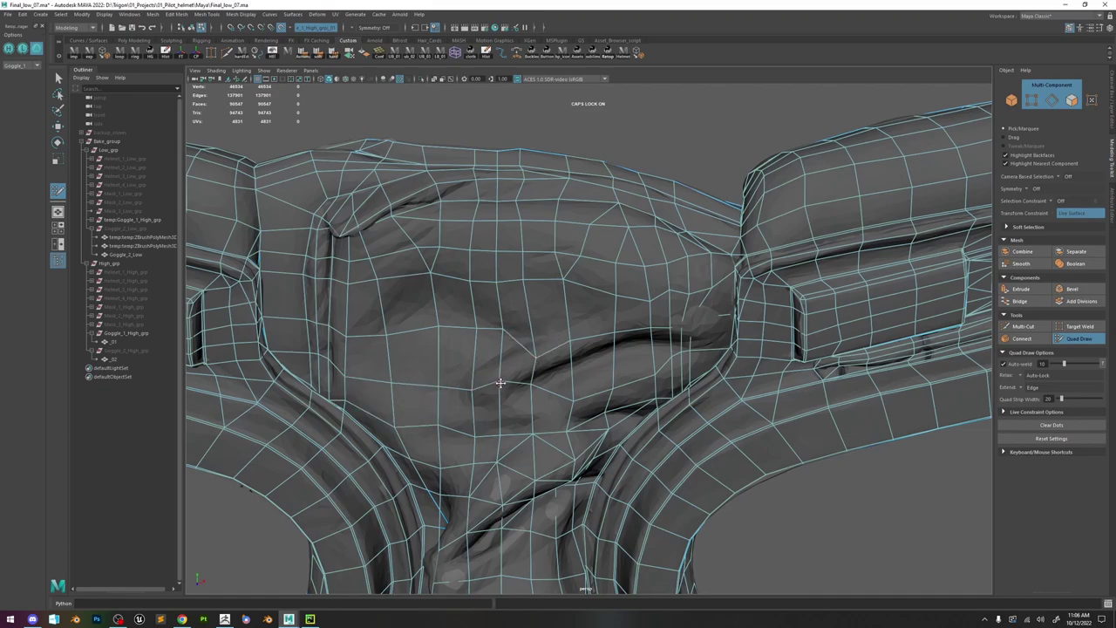
- Cut new edges with Multi-Cut across the central faces of the nose-bridge padding, beside the start of the upper fold
click(1025, 326)
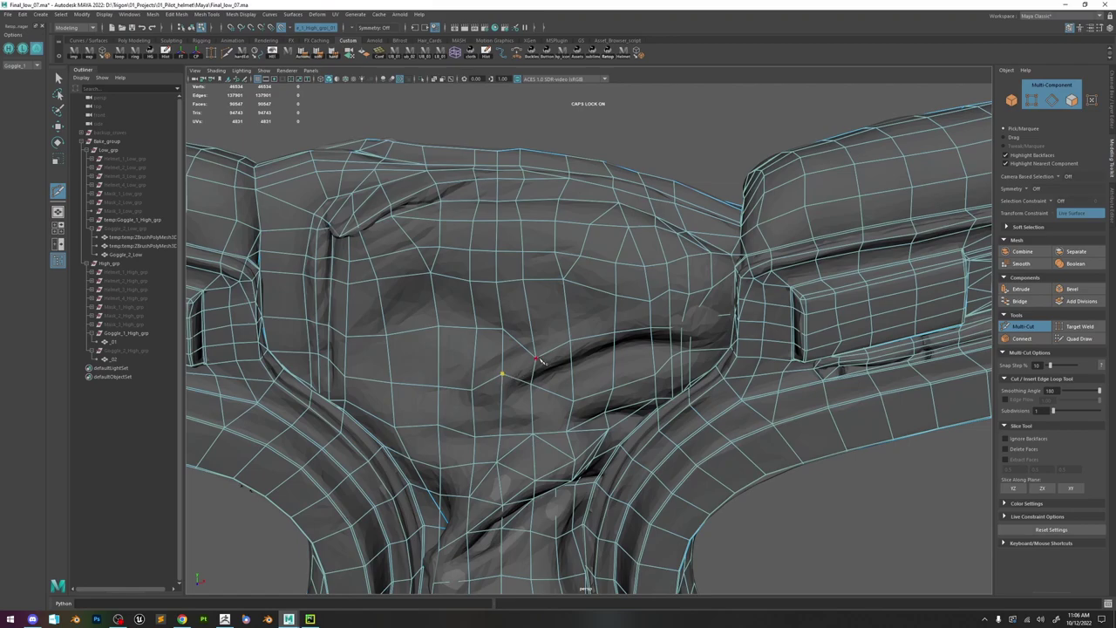
alt+drag(589, 322, 622, 313)
click(1076, 338)
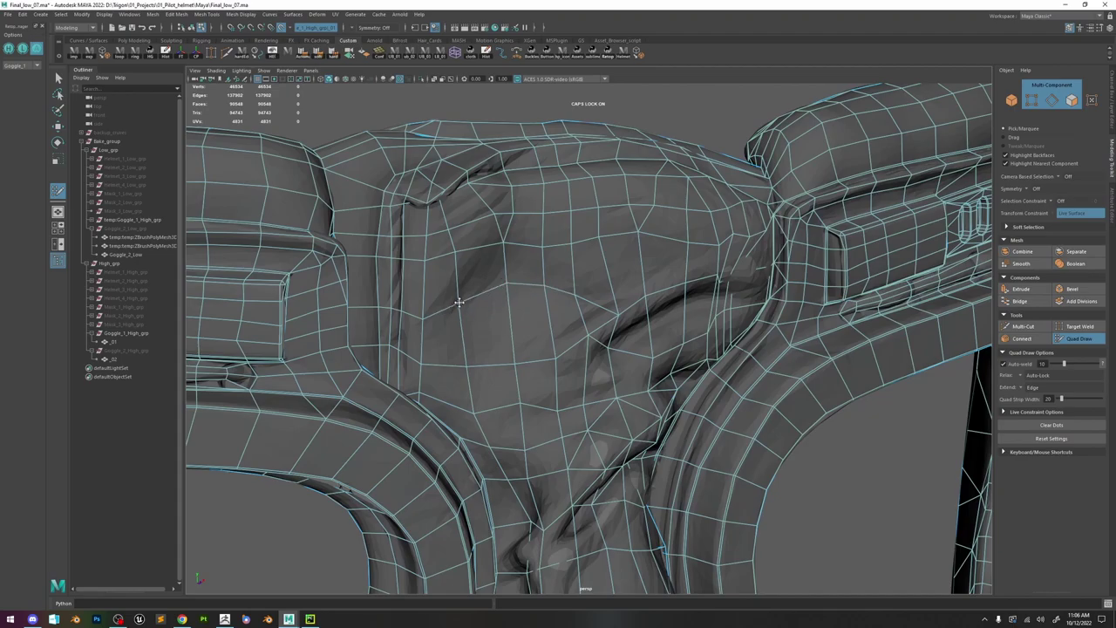
alt+drag(606, 322, 614, 308)
click(1024, 325)
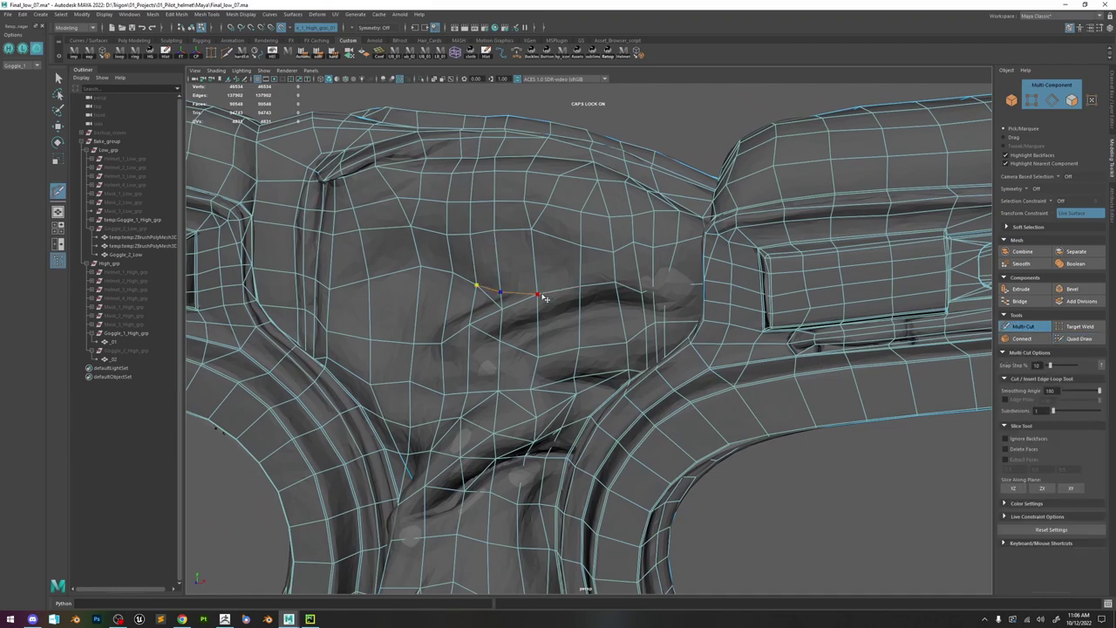
click(1065, 337)
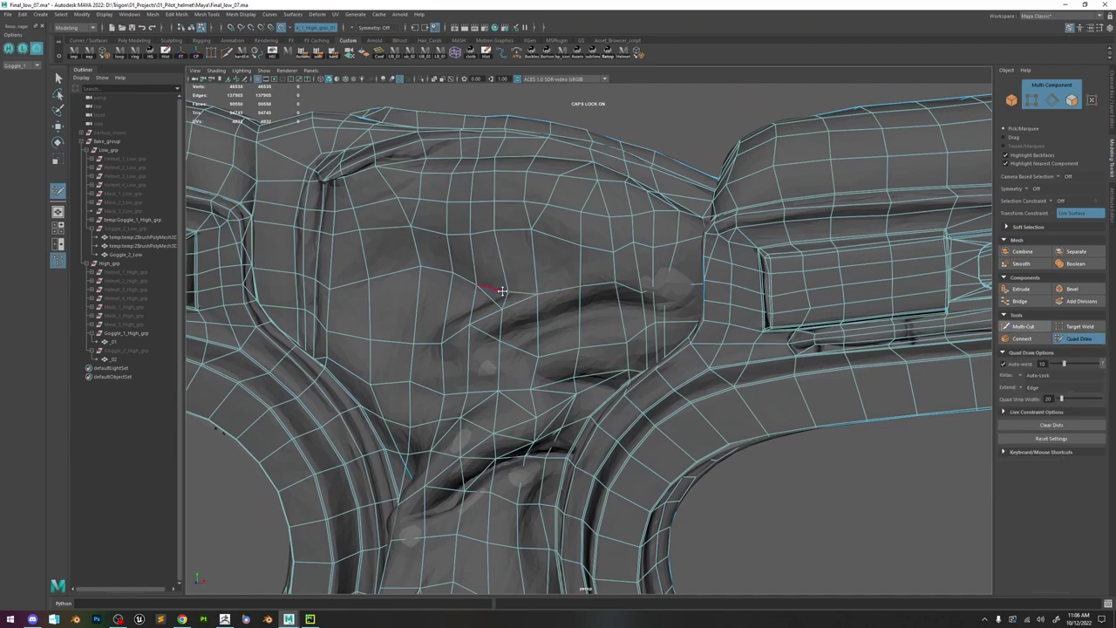
- Move the low-poly vertex at the frame end of the upper fold outward, clear of the high-poly surface
alt+drag(532, 300, 566, 301)
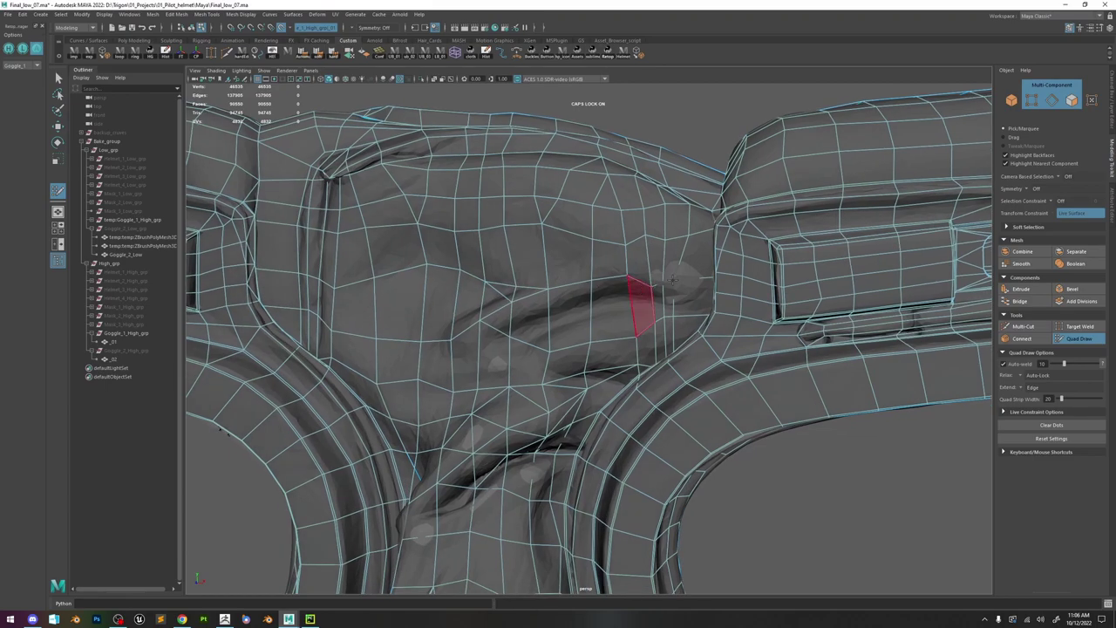
key(w)
click(674, 280)
drag(691, 301, 695, 307)
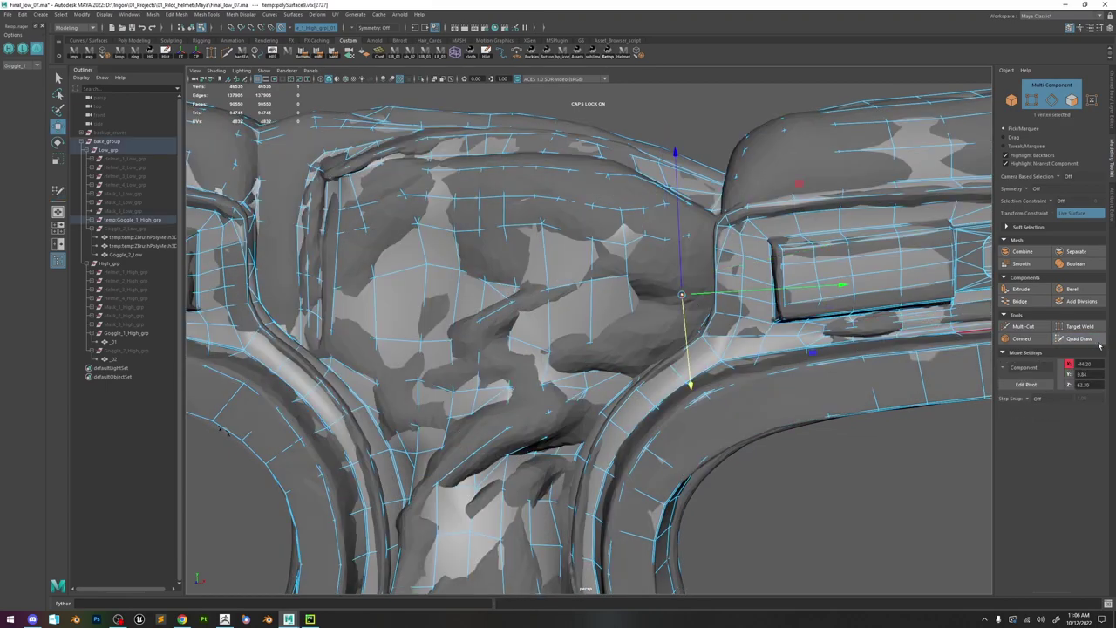
key(y)
key(w)
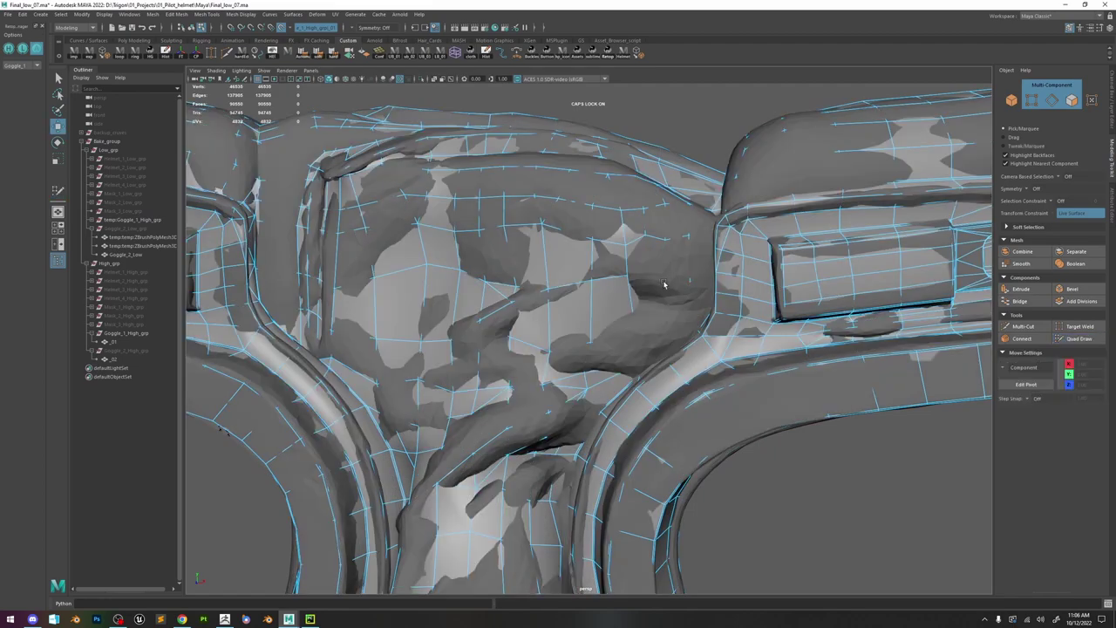
- Pull the neighbouring vertex buried in the upper fold outward onto the high-poly surface and resume Quad Draw
click(664, 287)
click(664, 286)
key(f)
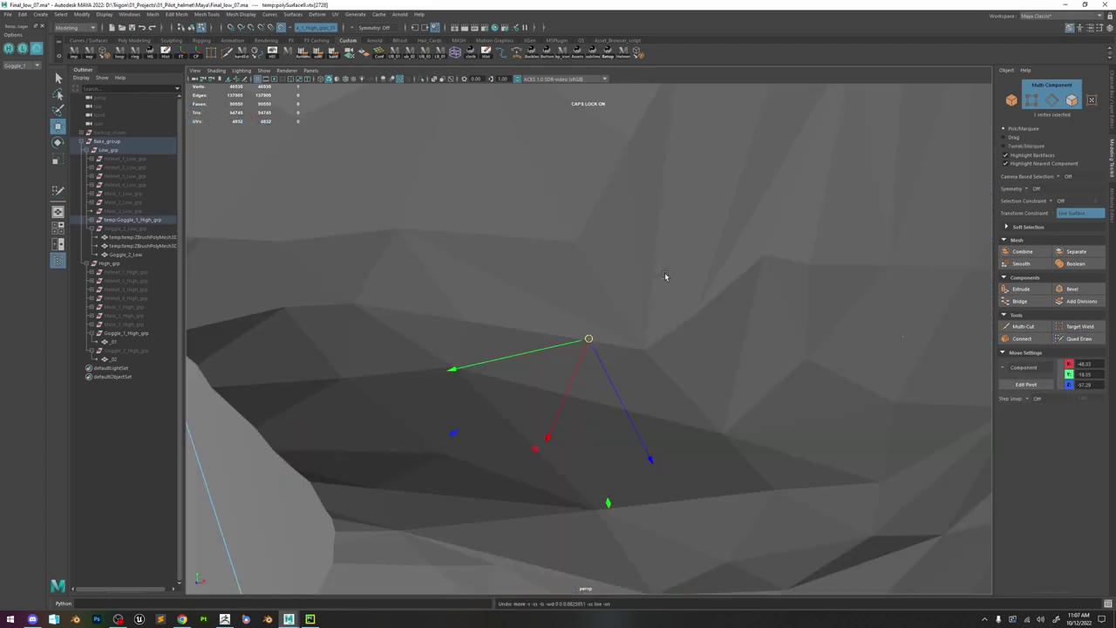
alt+right_drag(665, 277, 560, 314)
alt+drag(560, 314, 611, 315)
key(w)
click(584, 327)
alt+drag(596, 376, 640, 397)
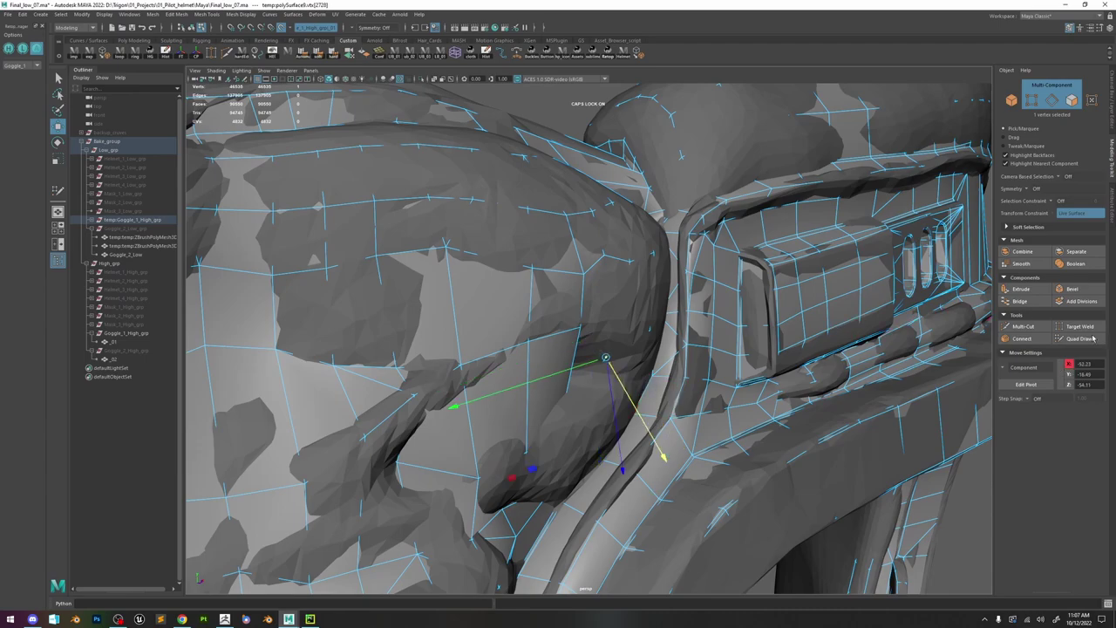
click(1092, 338)
- Lift the next sunken vertex along the upper fold out of the surface, undoing a stray Quad Draw tweak
alt+drag(626, 346, 591, 349)
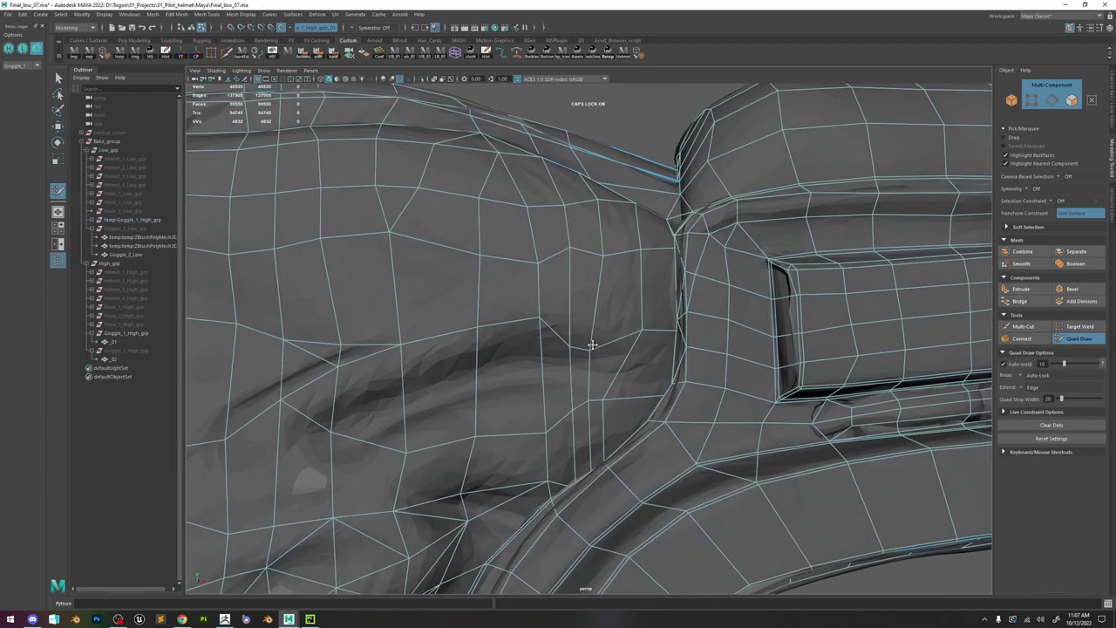
key(w)
click(571, 346)
drag(605, 414, 612, 427)
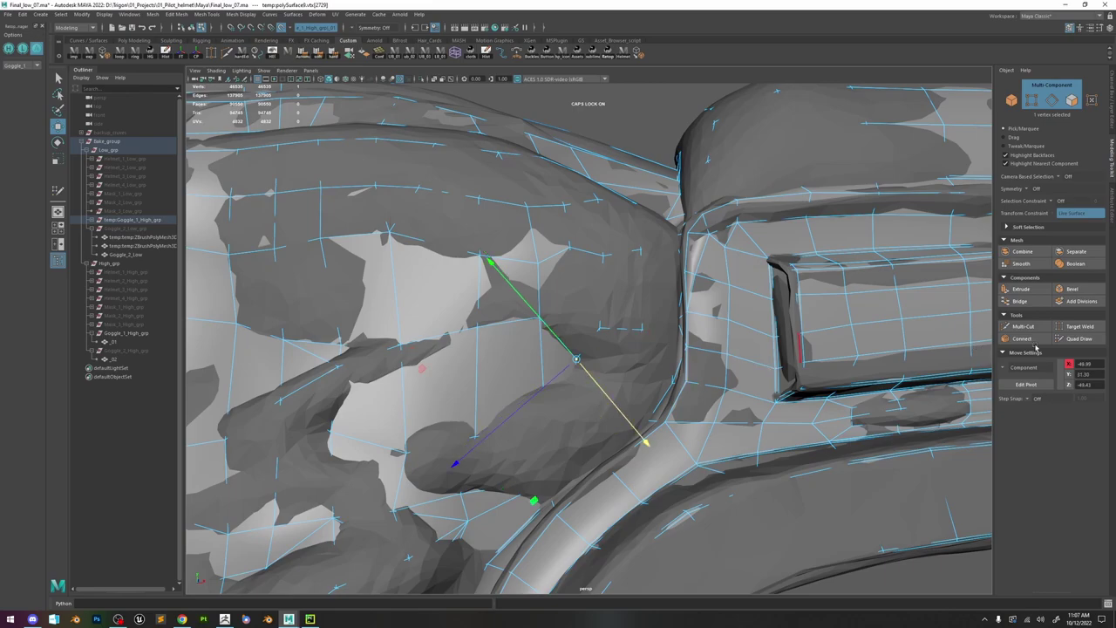
click(1060, 342)
click(1062, 339)
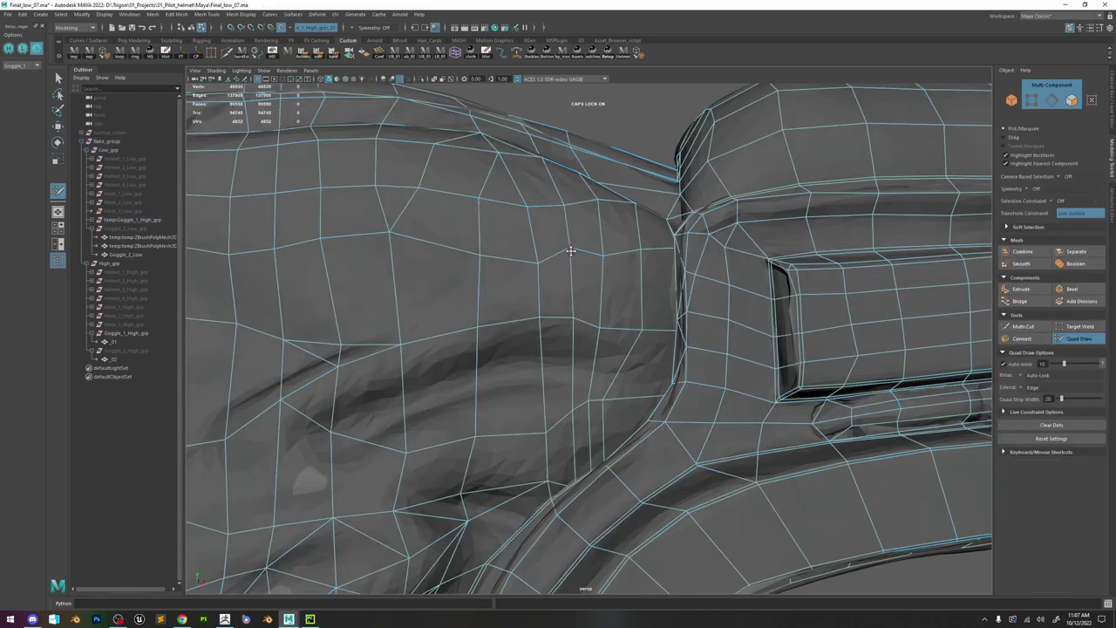
drag(552, 342, 552, 324)
key(ctrl+z)
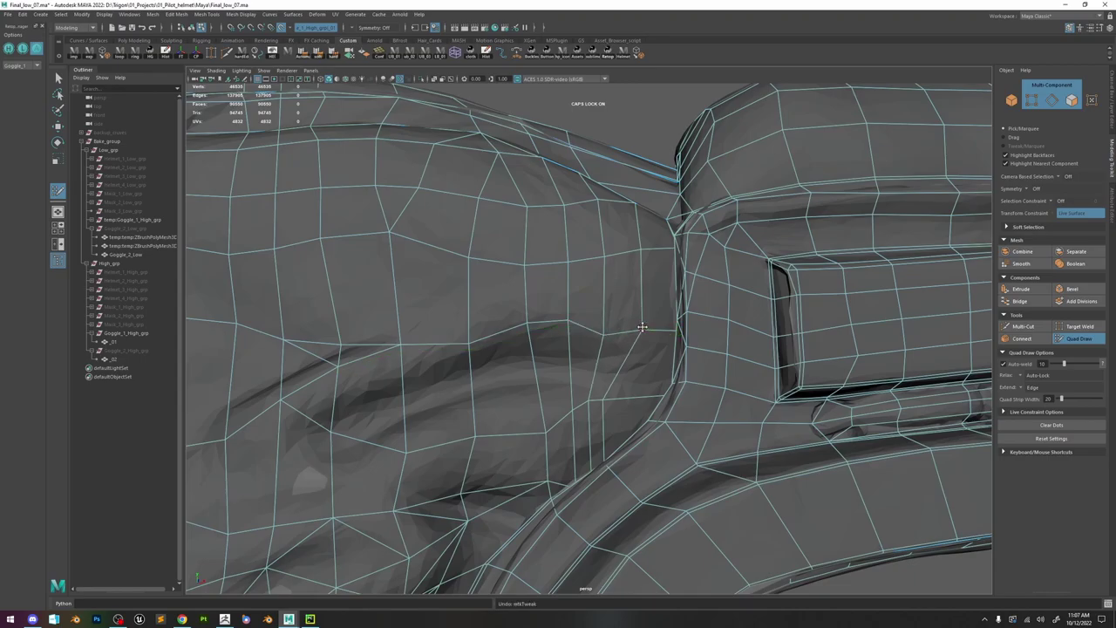
- Adjust the Quad Draw mesh in the tight corner where the padding's upper edge meets the frame
alt+drag(602, 327, 621, 366)
alt+right_drag(621, 366, 741, 440)
mouse_move(689, 375)
alt+mouse_down()
mouse_move(695, 388)
mouse_move(650, 345)
mouse_move(663, 337)
mouse_move(632, 342)
mouse_move(674, 338)
mouse_move(668, 374)
mouse_move(723, 360)
mouse_move(782, 310)
mouse_move(773, 308)
alt+mouse_up()
mouse_move(841, 291)
mouse_down()
mouse_move(763, 300)
mouse_move(773, 314)
mouse_move(765, 306)
mouse_move(755, 334)
mouse_move(738, 338)
mouse_up()
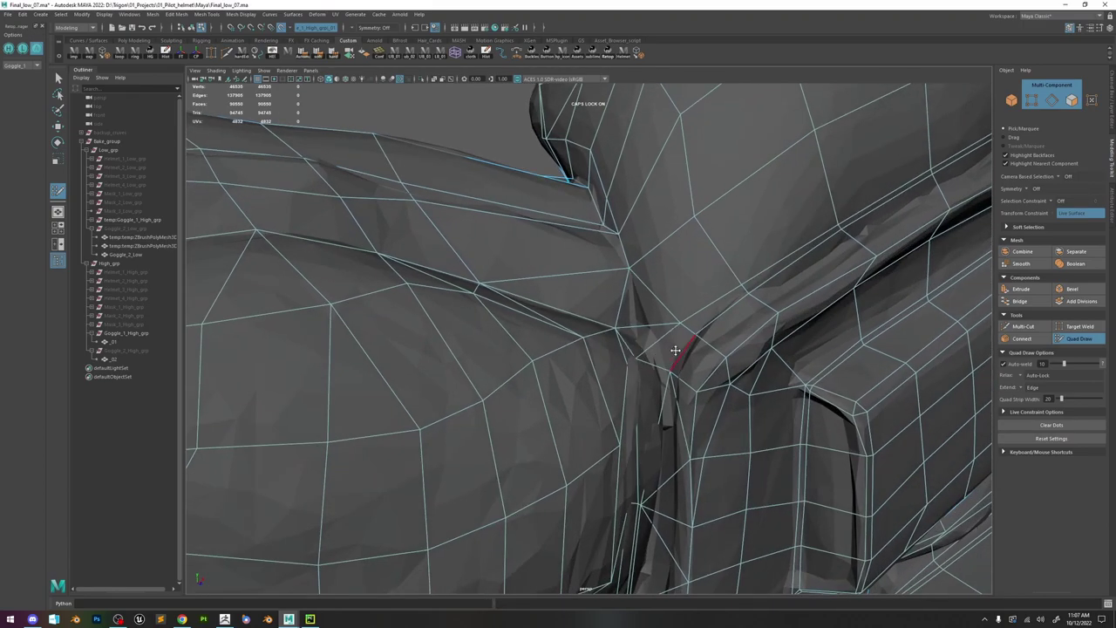
alt+drag(667, 336, 672, 442)
key(ctrl+z)
alt+drag(738, 474, 741, 358)
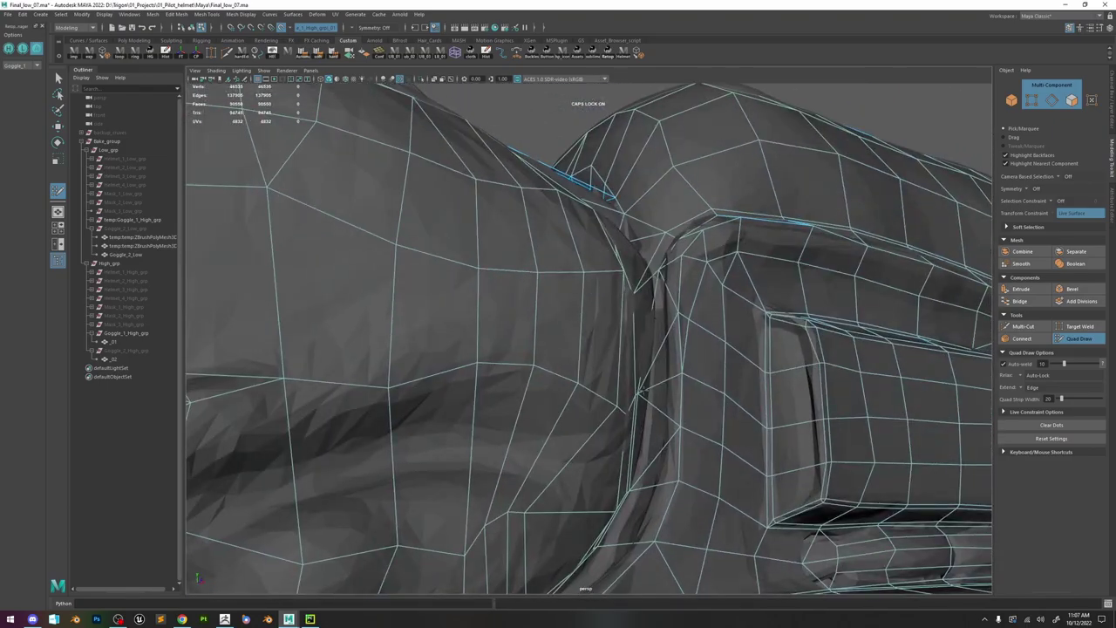
alt+drag(664, 380, 694, 341)
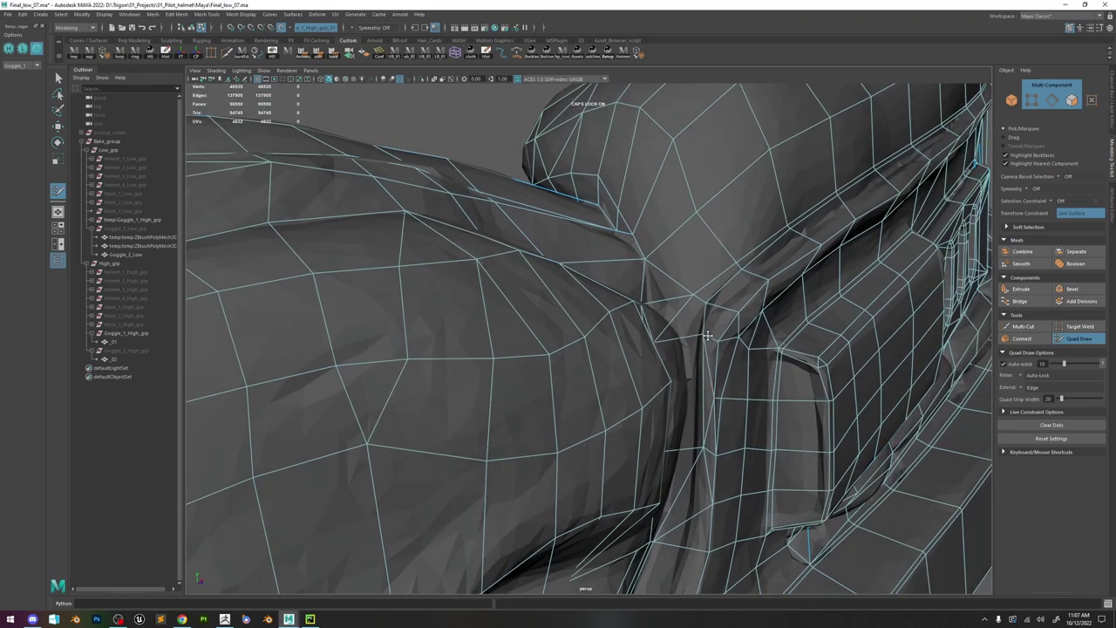
alt+drag(698, 296, 629, 401)
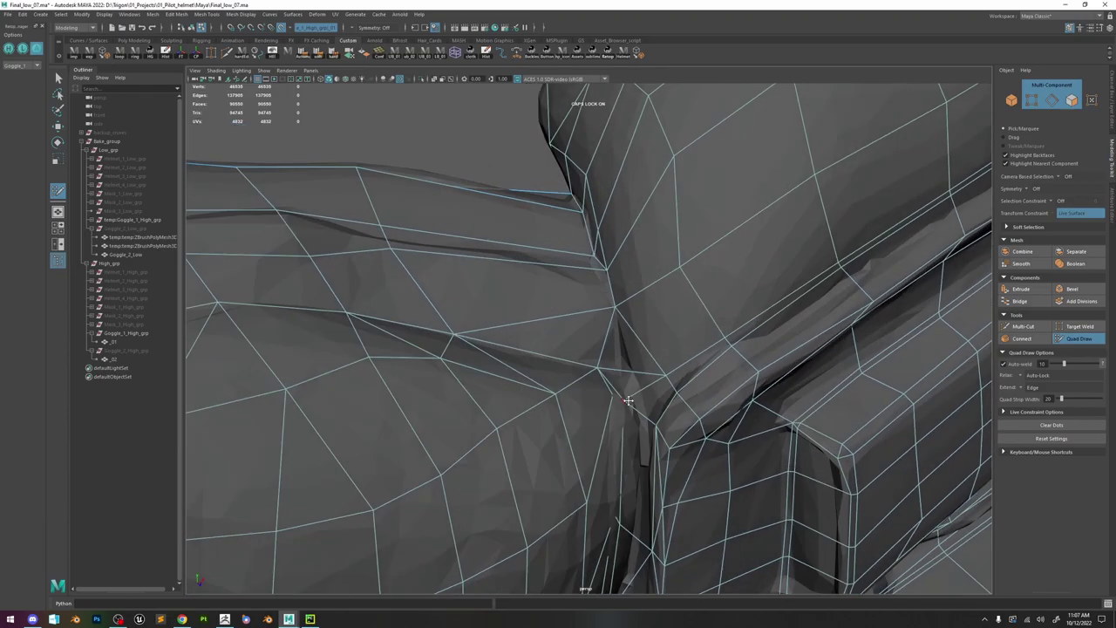
- Move the hidden vertex at the padding's upper corner beside the frame outward and resume Quad Draw
alt+right_drag(717, 395, 671, 344)
mouse_move(670, 343)
alt+mouse_down()
mouse_move(733, 327)
mouse_move(665, 301)
mouse_move(660, 317)
mouse_move(636, 316)
mouse_move(647, 368)
alt+mouse_up()
scroll(674, 306, up, 4)
key(w)
click(628, 314)
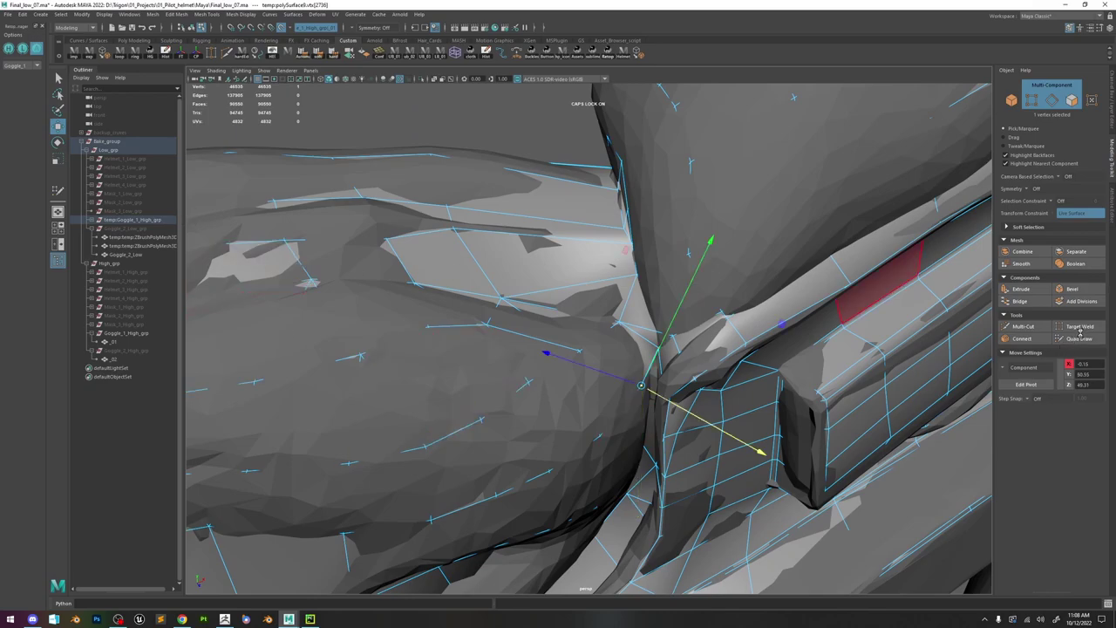
click(1078, 337)
- Switch to vertex selection and reposition the low-poly vertex in the narrow gap between padding and frame
mouse_move(635, 352)
alt+mouse_down()
mouse_move(668, 357)
mouse_move(670, 334)
mouse_move(692, 373)
mouse_move(712, 344)
alt+mouse_up()
key(w)
click(665, 363)
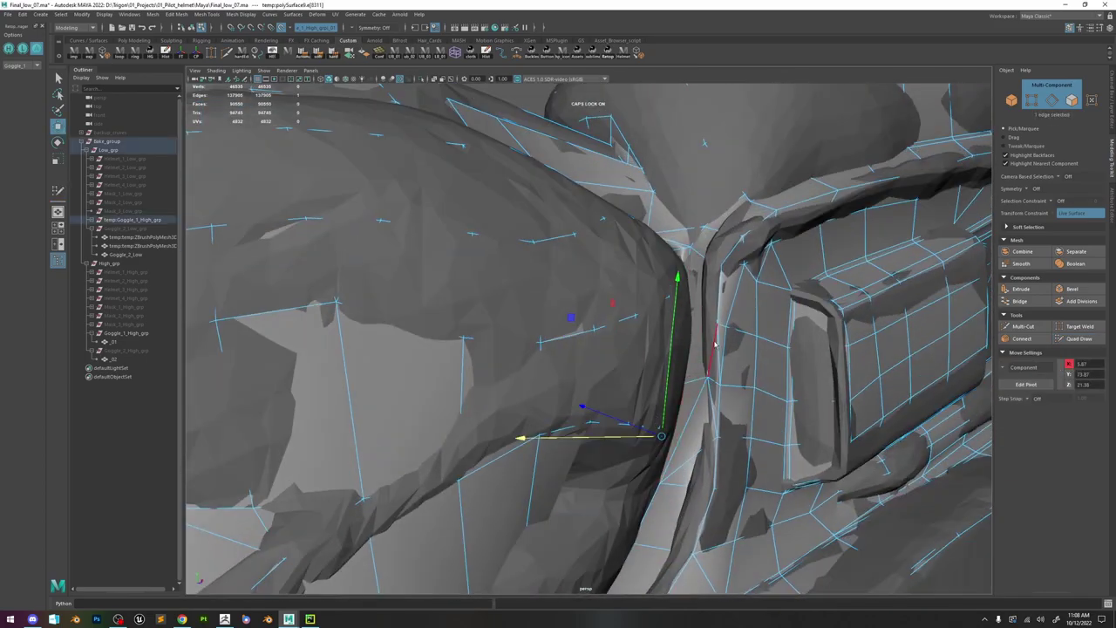
right_drag(712, 343, 676, 361)
key(4)
click(677, 390)
key(5)
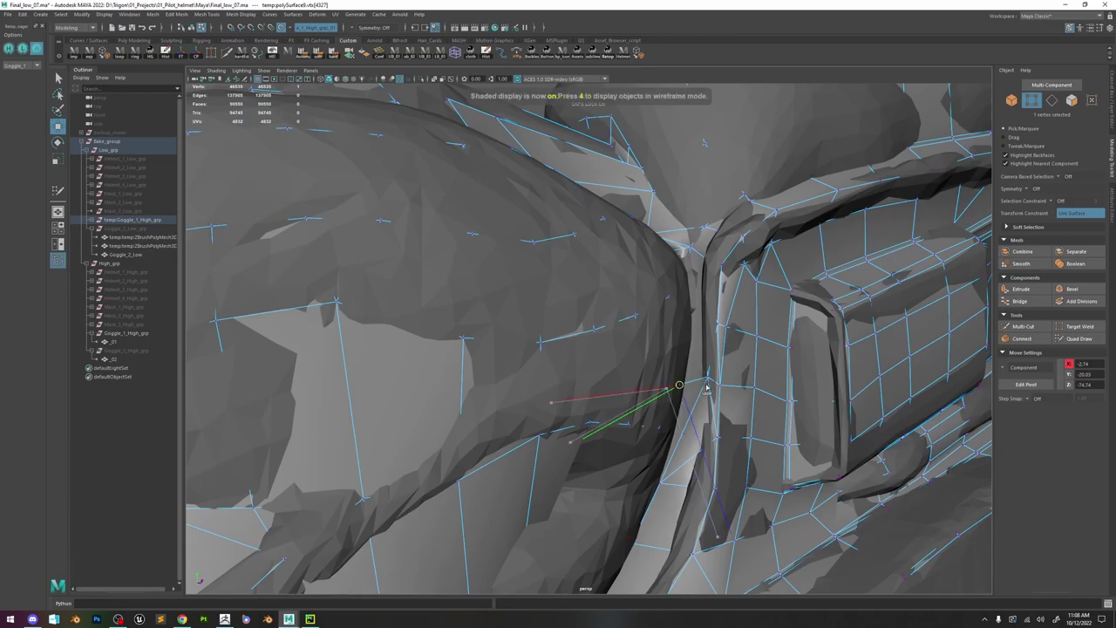
click(1079, 339)
- Examine the low-poly mesh along the folds and the seam between the padding and both goggle frames
mouse_move(741, 356)
alt+mouse_down()
mouse_move(736, 262)
mouse_move(719, 300)
mouse_move(646, 286)
alt+mouse_up()
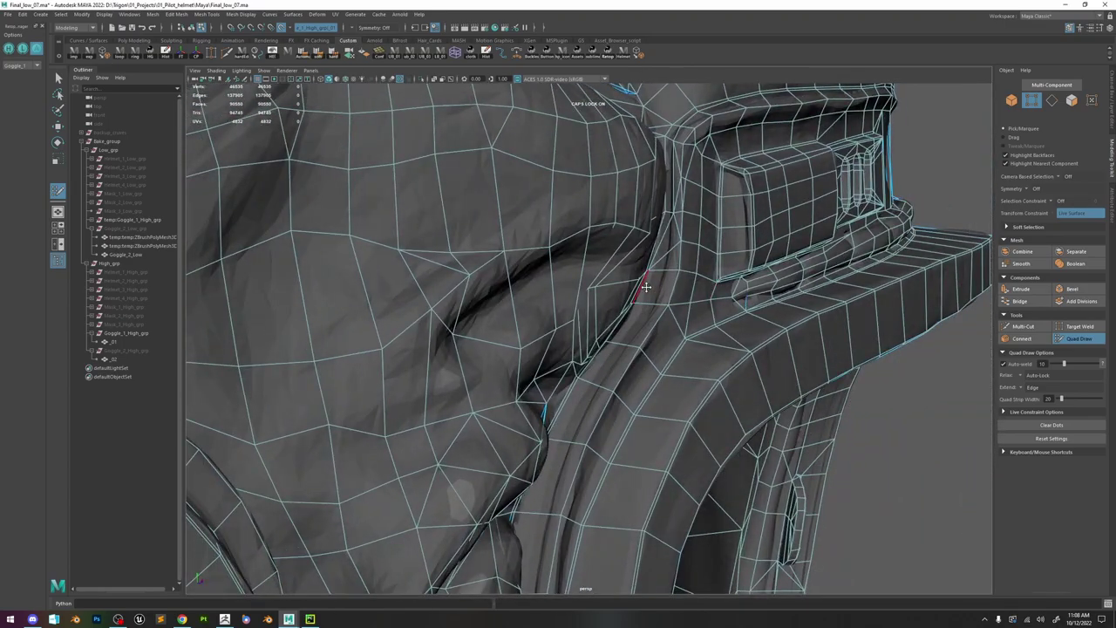
alt+drag(632, 365, 640, 358)
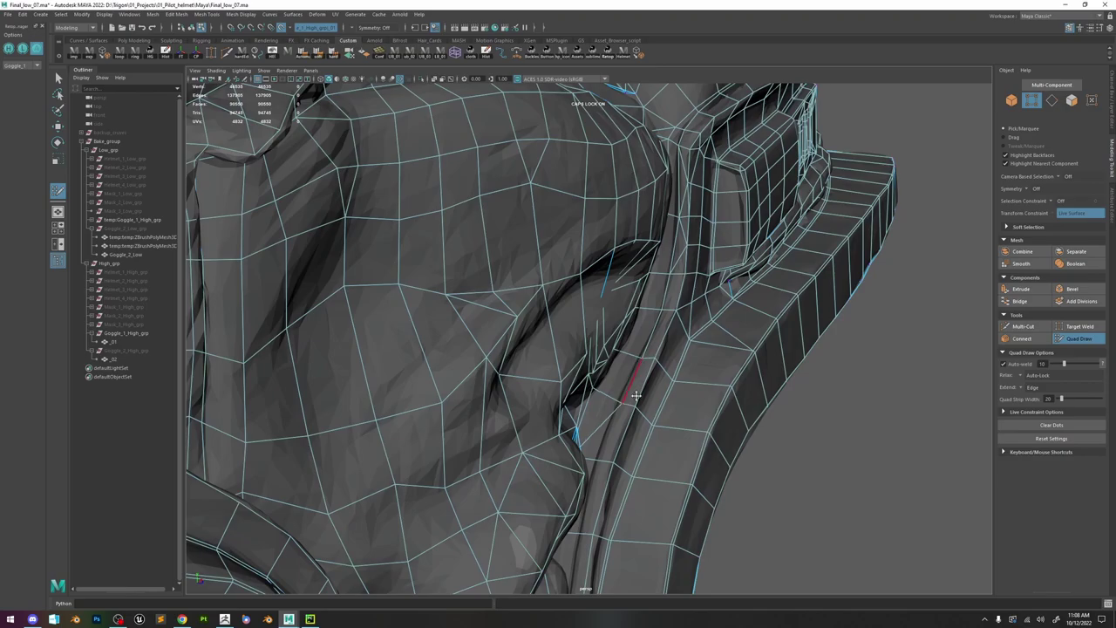
alt+right_drag(624, 399, 586, 375)
alt+drag(702, 349, 634, 343)
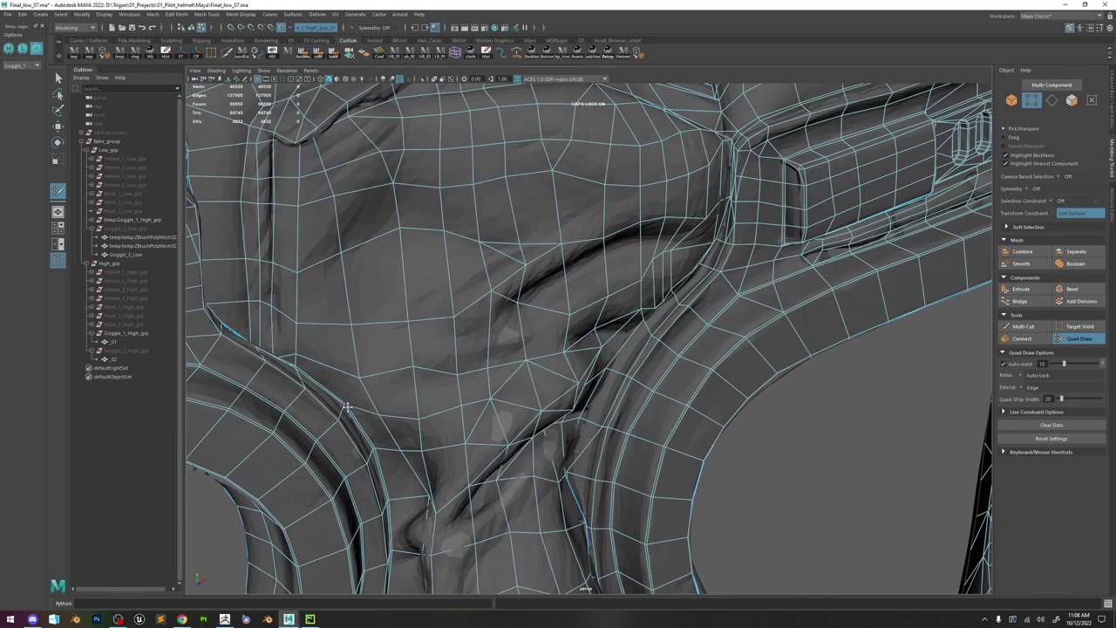
alt+drag(653, 297, 355, 281)
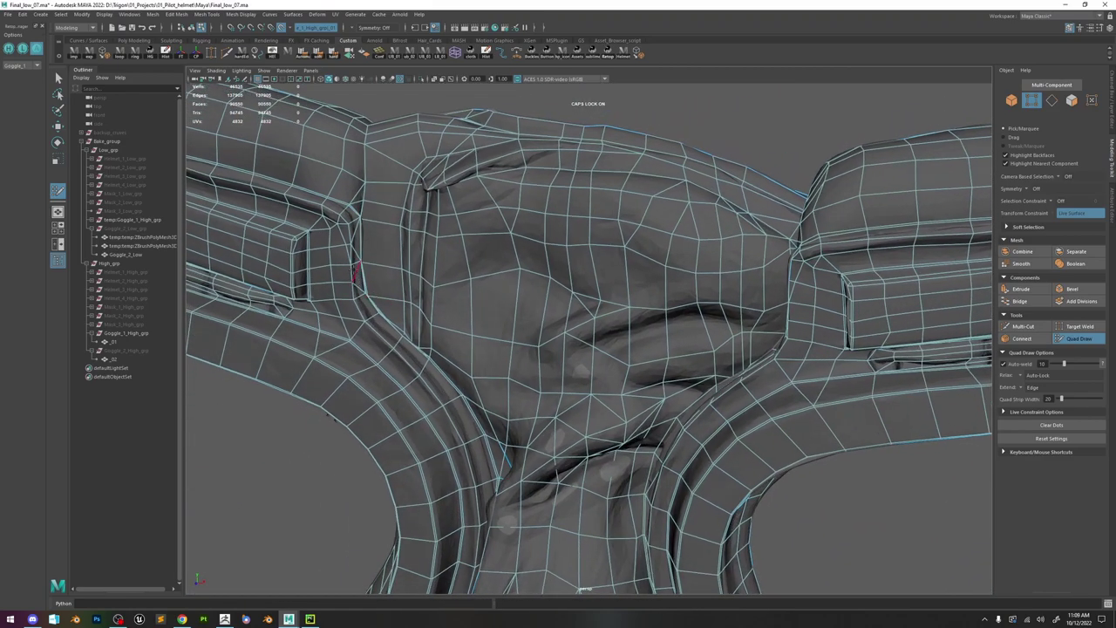
alt+drag(854, 334, 841, 349)
alt+drag(812, 276, 715, 344)
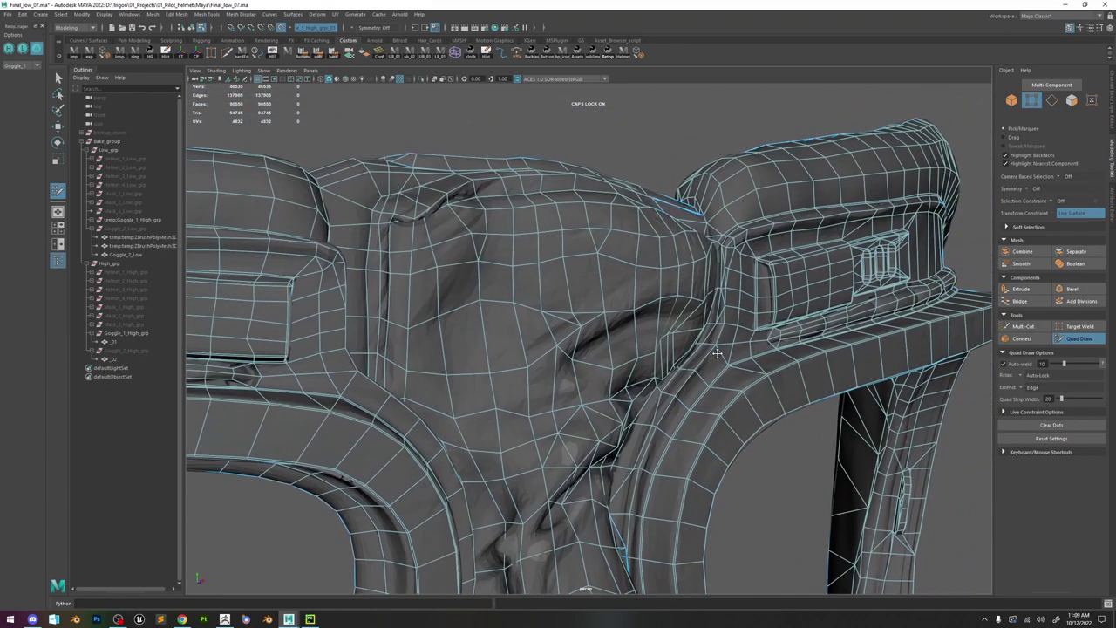
alt+right_drag(715, 343, 780, 346)
alt+drag(781, 440, 692, 408)
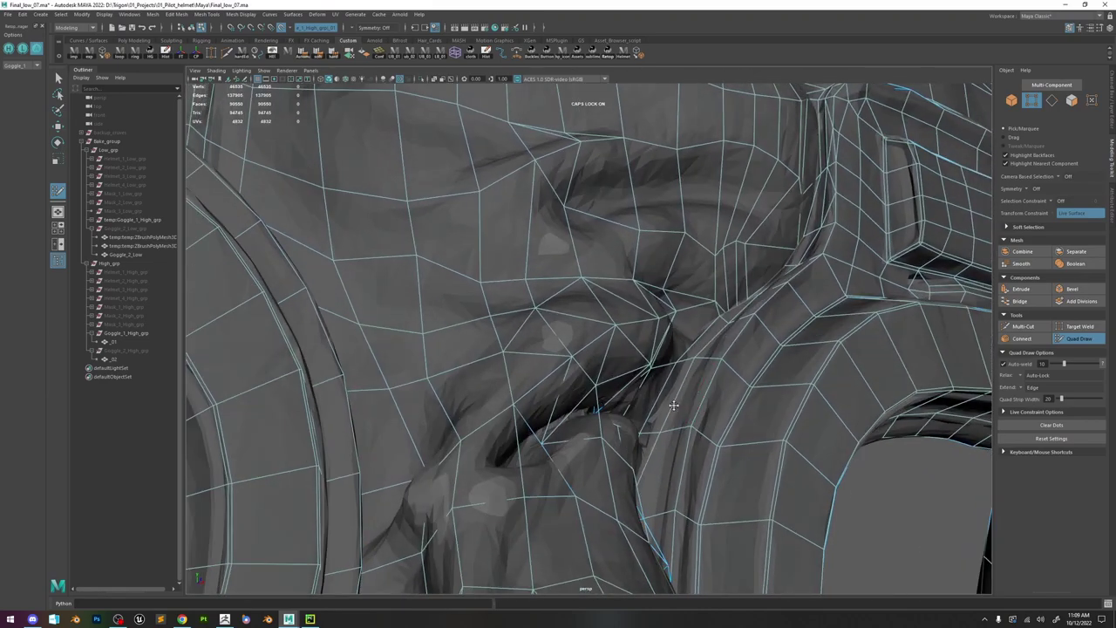
mouse_move(724, 359)
alt+mouse_down()
mouse_move(757, 368)
mouse_move(720, 347)
alt+mouse_up()
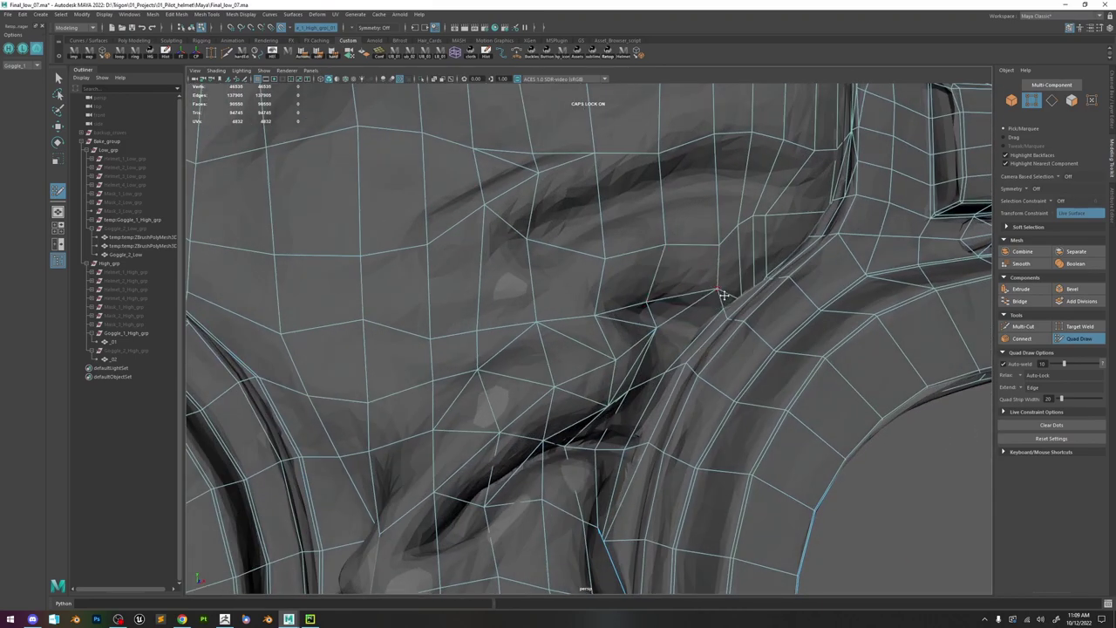
- Reposition the vertices below the upper fold near the frame seam to even out their spacing, and resume Quad Draw
key(w)
click(755, 215)
mouse_move(755, 218)
alt+mouse_down()
mouse_move(694, 272)
mouse_move(721, 304)
alt+mouse_up()
click(704, 257)
click(728, 256)
key(4)
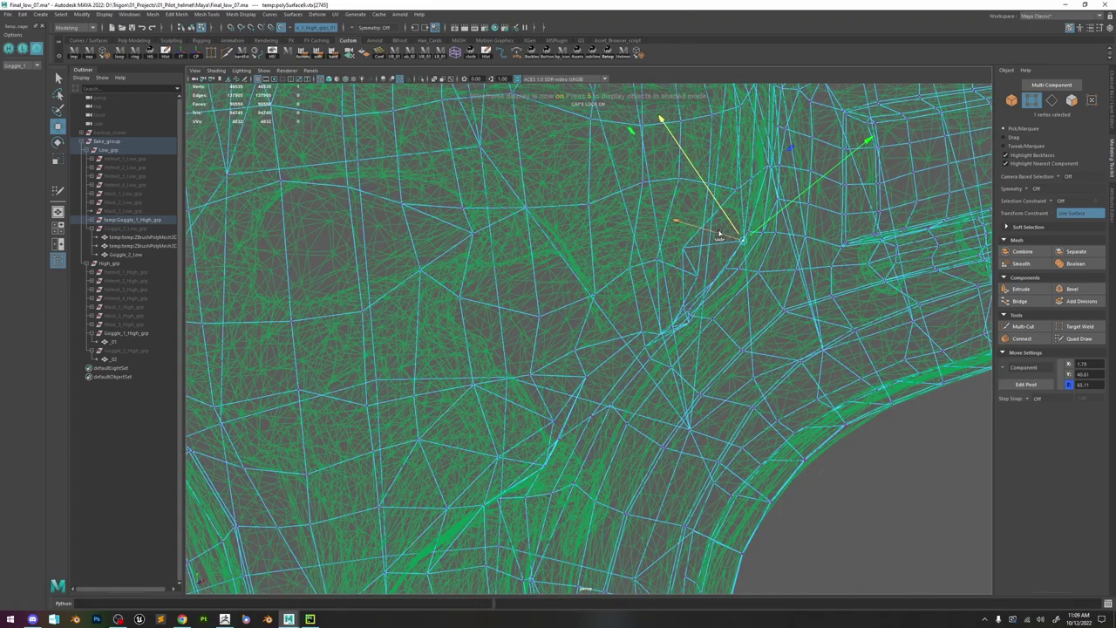
key(5)
drag(691, 250, 749, 274)
click(659, 282)
drag(670, 288, 690, 303)
click(629, 278)
click(1080, 340)
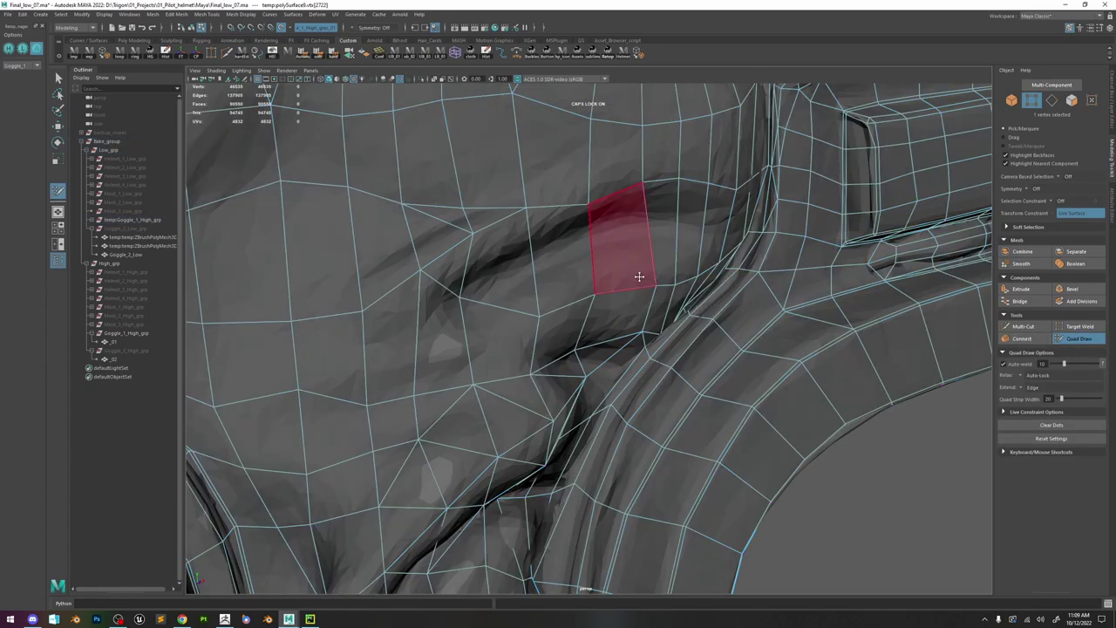
- Cut a new edge line with Multi-Cut along the underside of the upper fold, from its inner end to the frame seam
scroll(637, 283, down, 4)
alt+drag(668, 282, 681, 257)
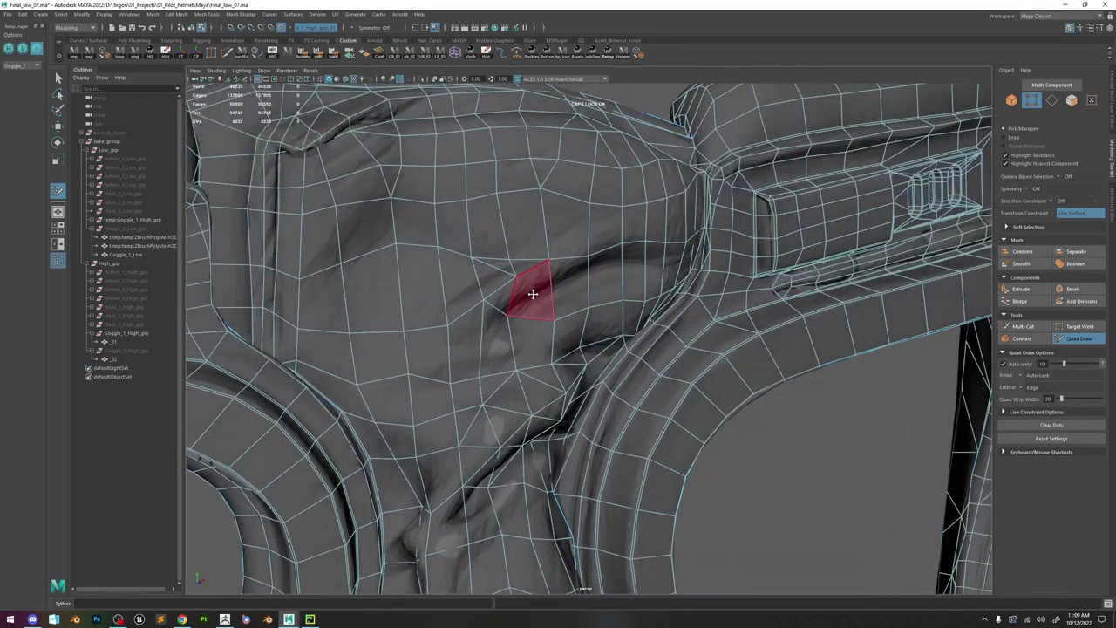
key(ctrl+shift+x)
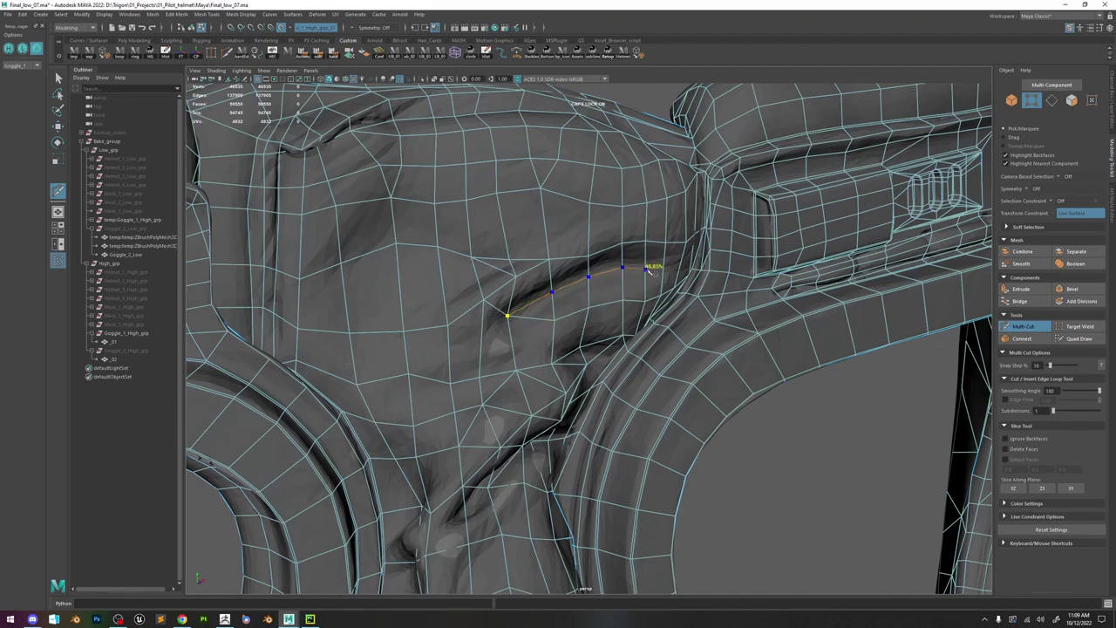
alt+drag(686, 286, 671, 276)
click(679, 267)
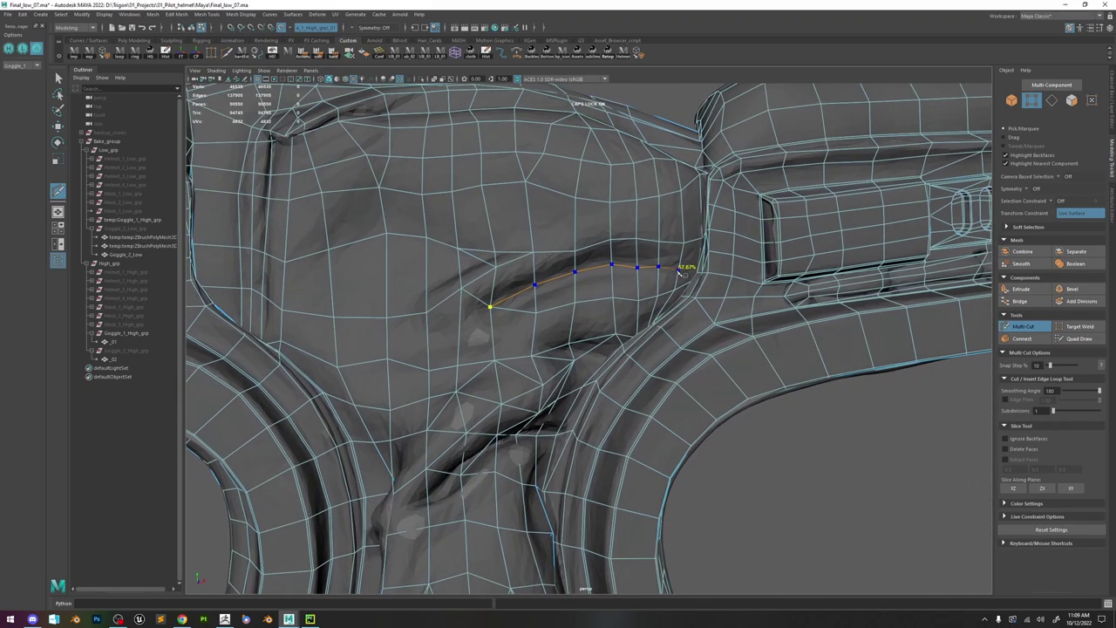
alt+middle_drag(679, 267, 601, 308)
alt+right_drag(600, 308, 658, 303)
alt+drag(662, 306, 684, 309)
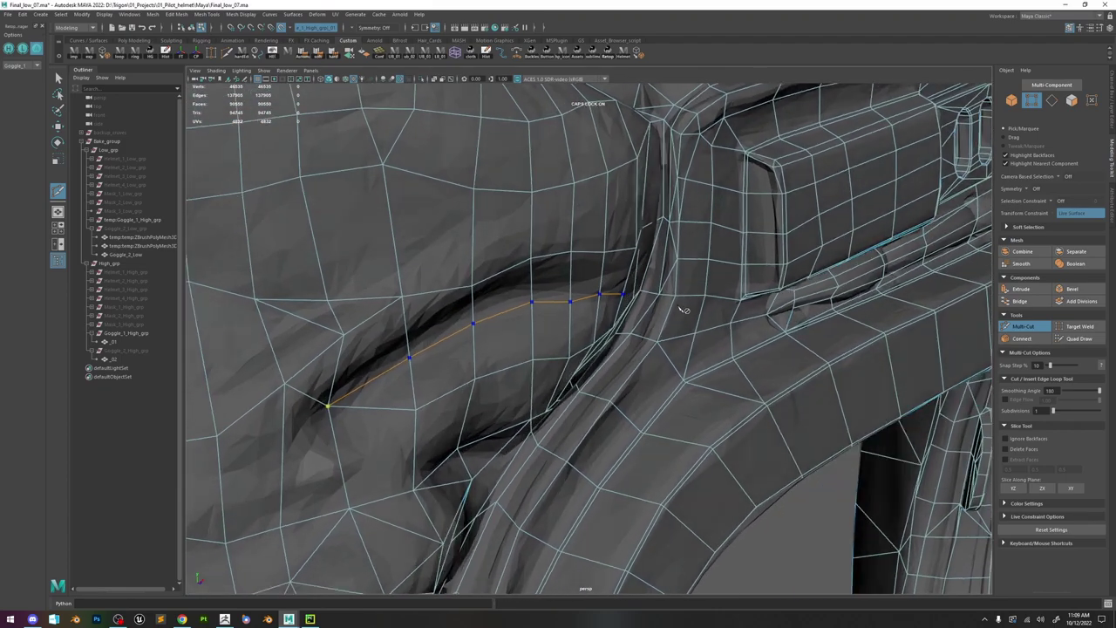
click(635, 301)
right_click(635, 301)
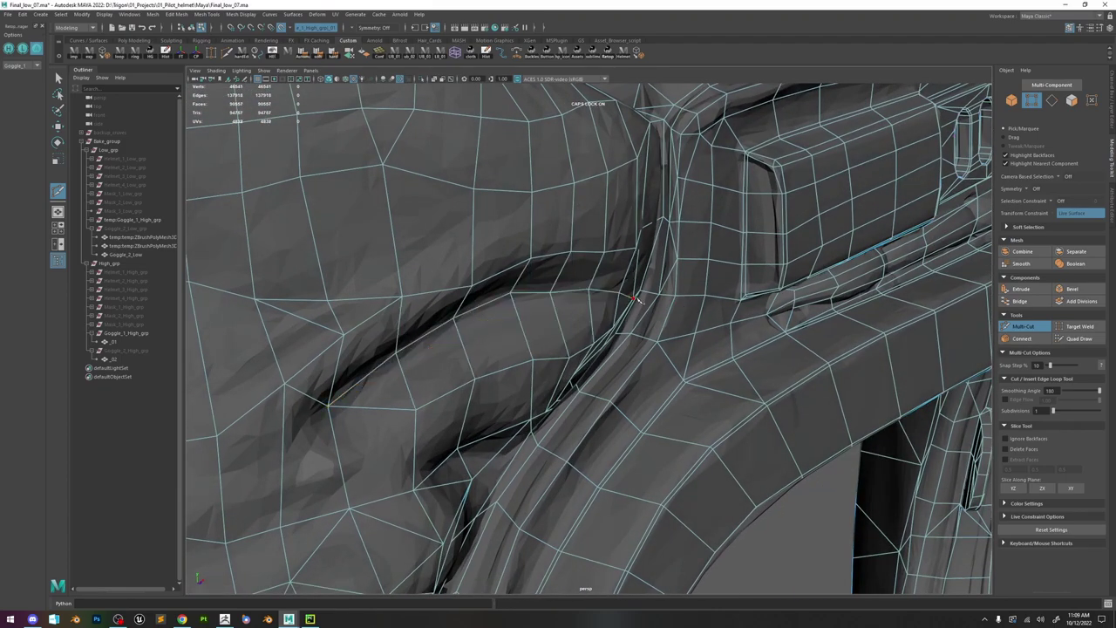
- Reposition the vertex where the new cut meets the frame seam and resume Quad Draw
key(w)
click(633, 299)
key(f)
alt+right_drag(648, 299, 623, 317)
alt+drag(622, 318, 566, 330)
click(1065, 341)
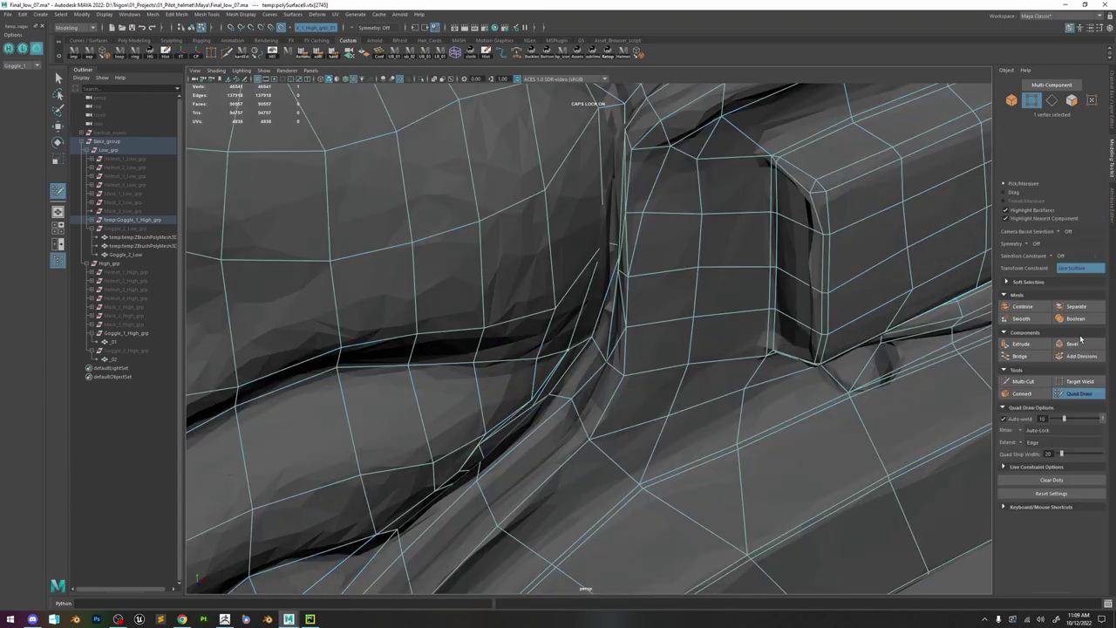
- Reposition the vertices along the frame seam beside the upper fold and resume Quad Draw
mouse_move(627, 364)
alt+mouse_down()
mouse_move(646, 341)
mouse_move(578, 313)
mouse_move(600, 325)
alt+mouse_up()
key(w)
click(594, 306)
mouse_move(599, 318)
ctrl+shift+mouse_down()
mouse_move(602, 329)
mouse_move(580, 326)
ctrl+shift+mouse_up()
click(1059, 339)
mouse_move(671, 335)
alt+mouse_down()
mouse_move(637, 294)
mouse_move(607, 321)
alt+mouse_up()
mouse_move(626, 284)
mouse_down()
mouse_move(620, 319)
mouse_move(633, 319)
mouse_move(596, 264)
mouse_move(588, 273)
mouse_move(598, 249)
mouse_move(554, 261)
mouse_up()
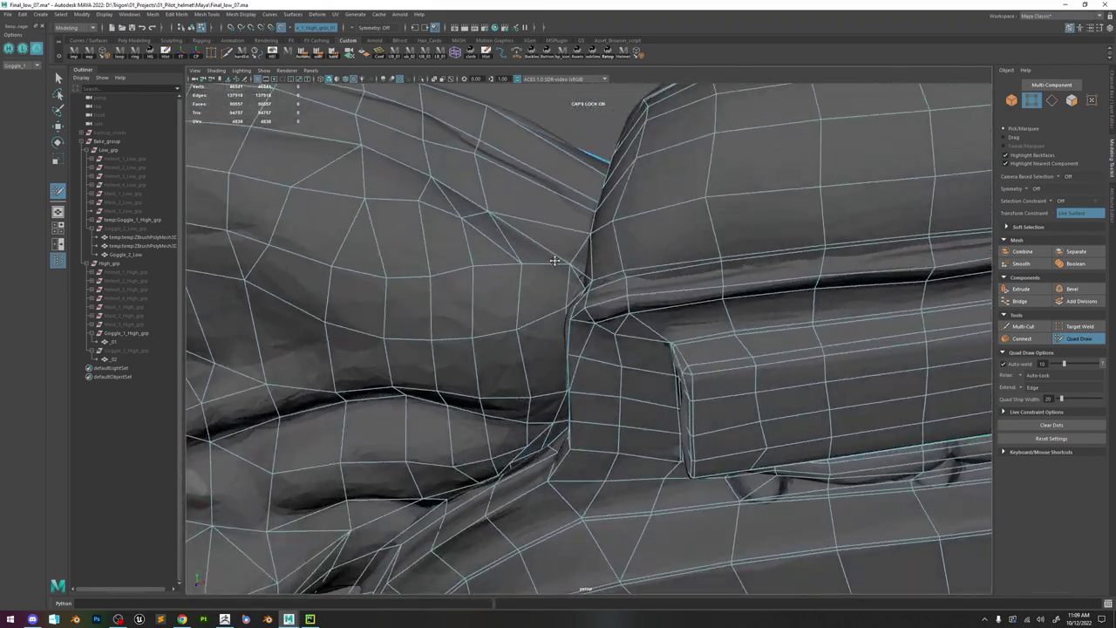
- Cut a new edge with Multi-Cut from the padding above the upper fold to the nearby frame corner, and resume Quad Draw
click(1023, 326)
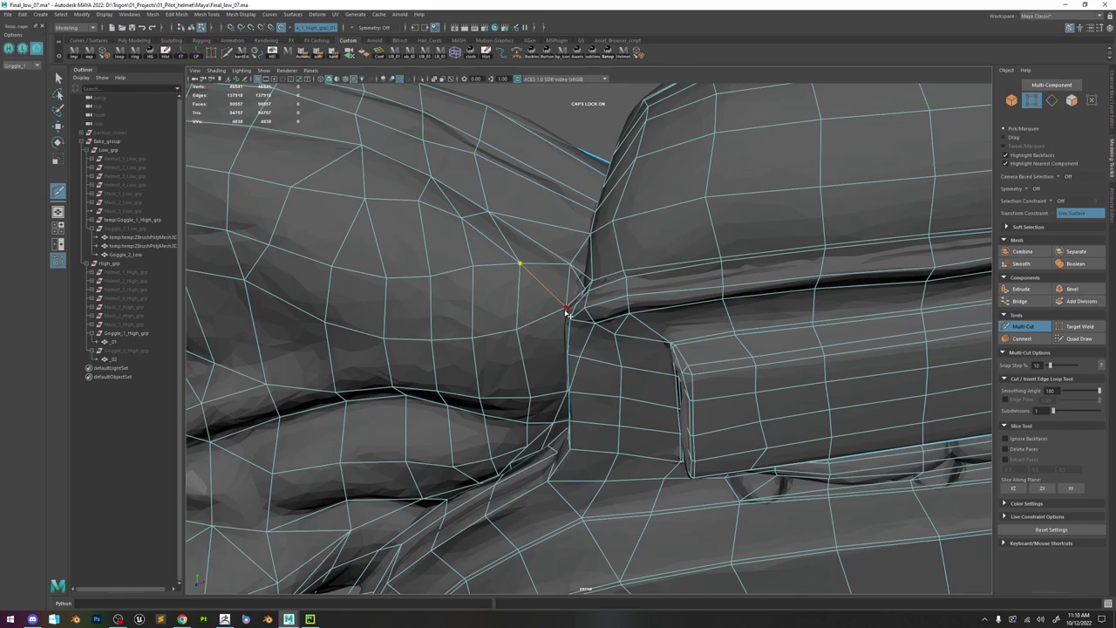
alt+right_drag(625, 312, 548, 242)
key(w)
right_drag(546, 239, 570, 212)
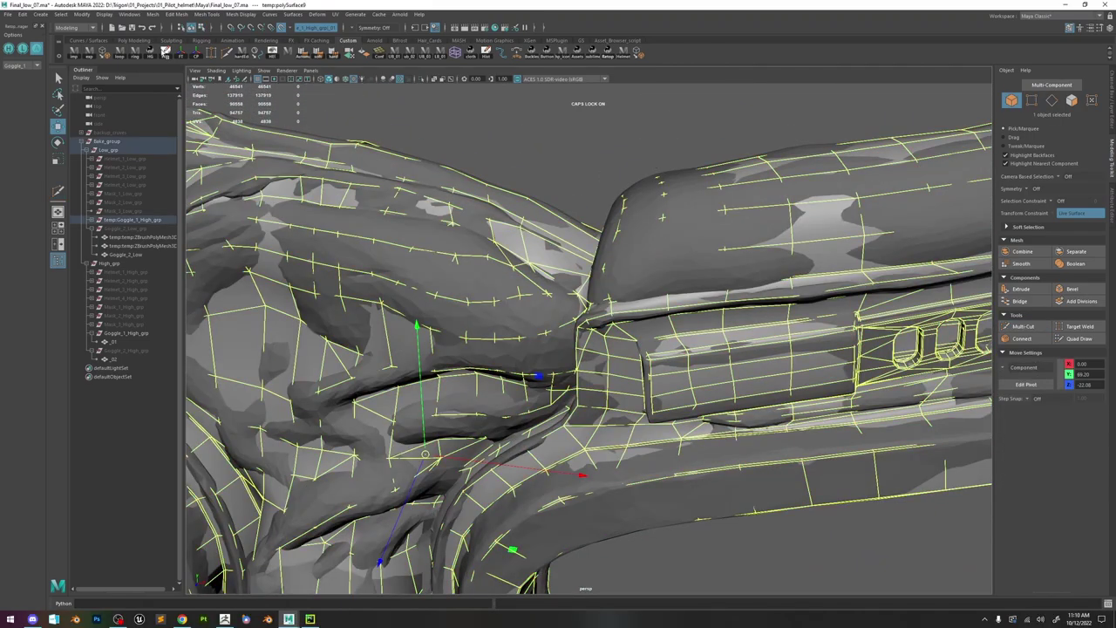
click(1079, 338)
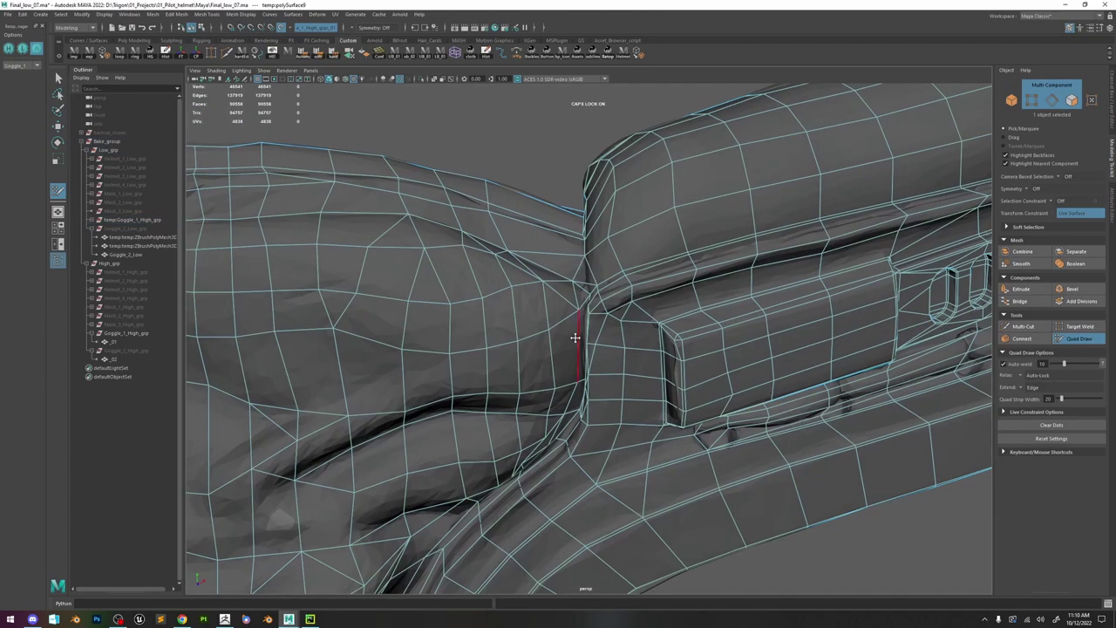
- Cut a short edge line with Multi-Cut across the faces just below the upper fold's inner end
alt+drag(576, 337, 655, 284)
alt+right_drag(655, 284, 710, 382)
alt+right_drag(507, 347, 463, 274)
mouse_move(463, 275)
alt+mouse_down()
mouse_move(595, 301)
mouse_move(578, 309)
mouse_move(612, 304)
alt+mouse_up()
key(ctrl+shift+x)
click(548, 366)
click(496, 402)
click(458, 393)
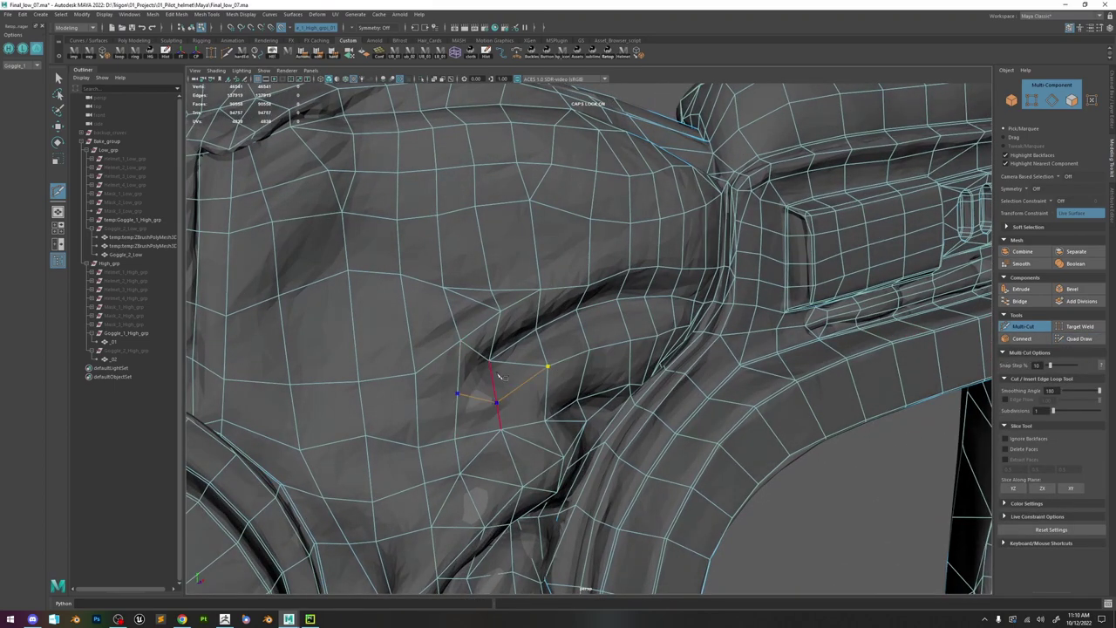
click(1076, 339)
- Reposition the middle vertex of the new cut below the upper fold and resume Quad Draw
key(w)
click(496, 402)
alt+drag(526, 411, 571, 433)
drag(593, 446, 602, 449)
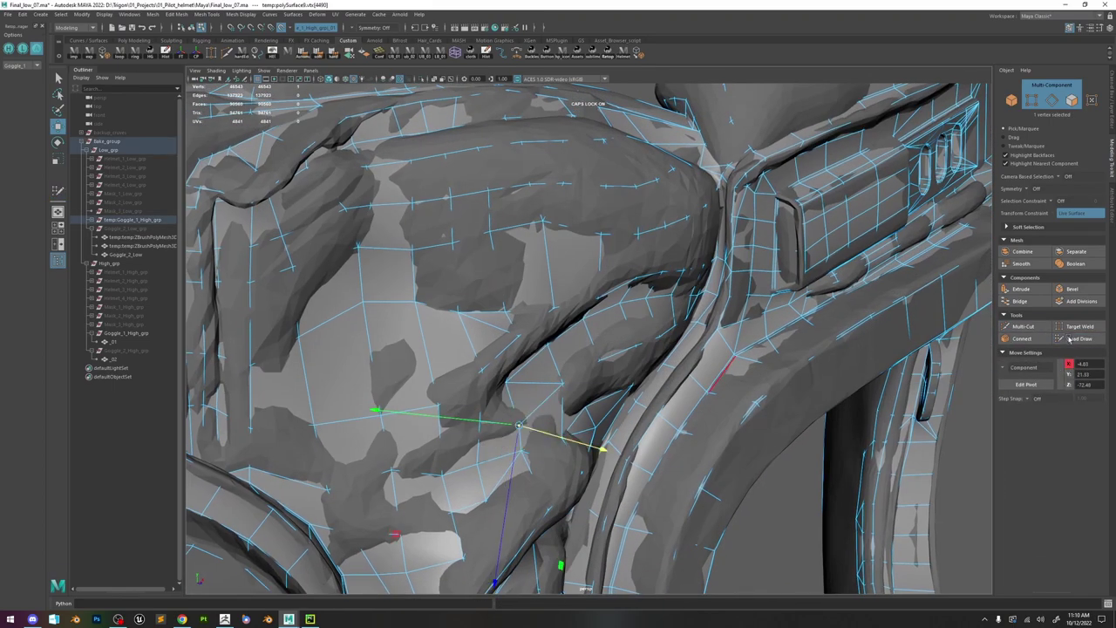
click(1079, 338)
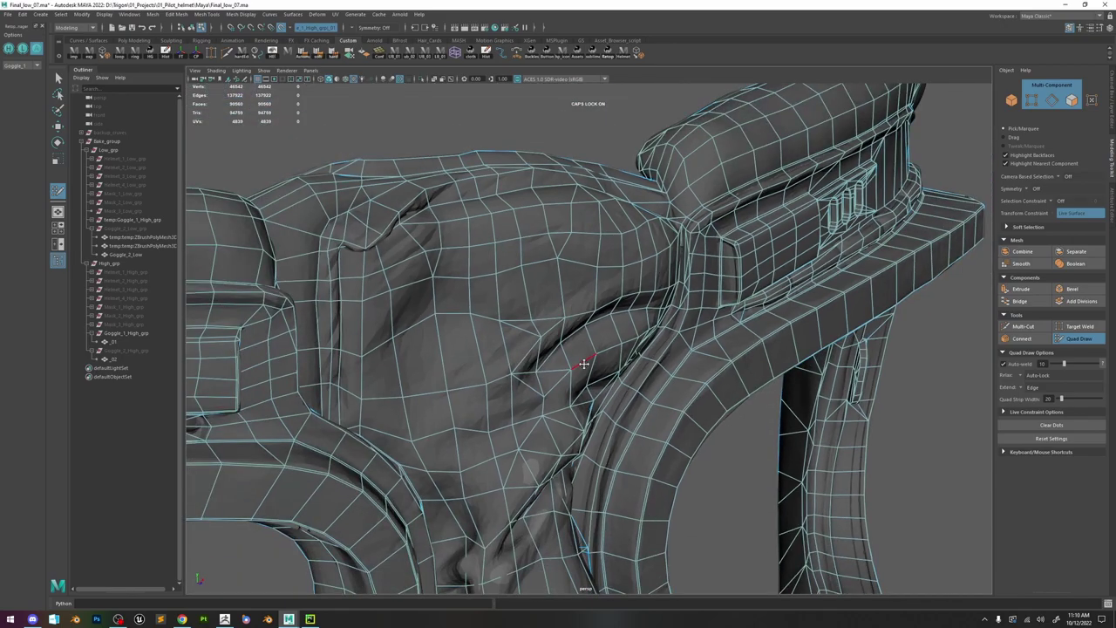
- Split the face above the upper fold's inner end with a short Multi-Cut edge and relax the surrounding padding mesh
alt+drag(583, 364, 603, 278)
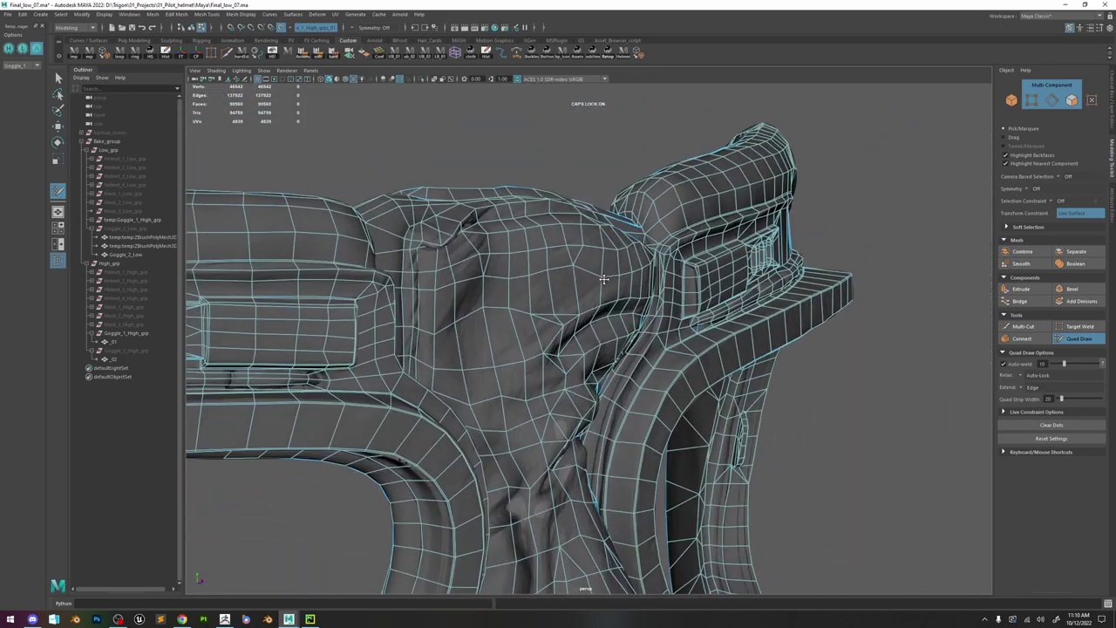
alt+drag(523, 281, 539, 286)
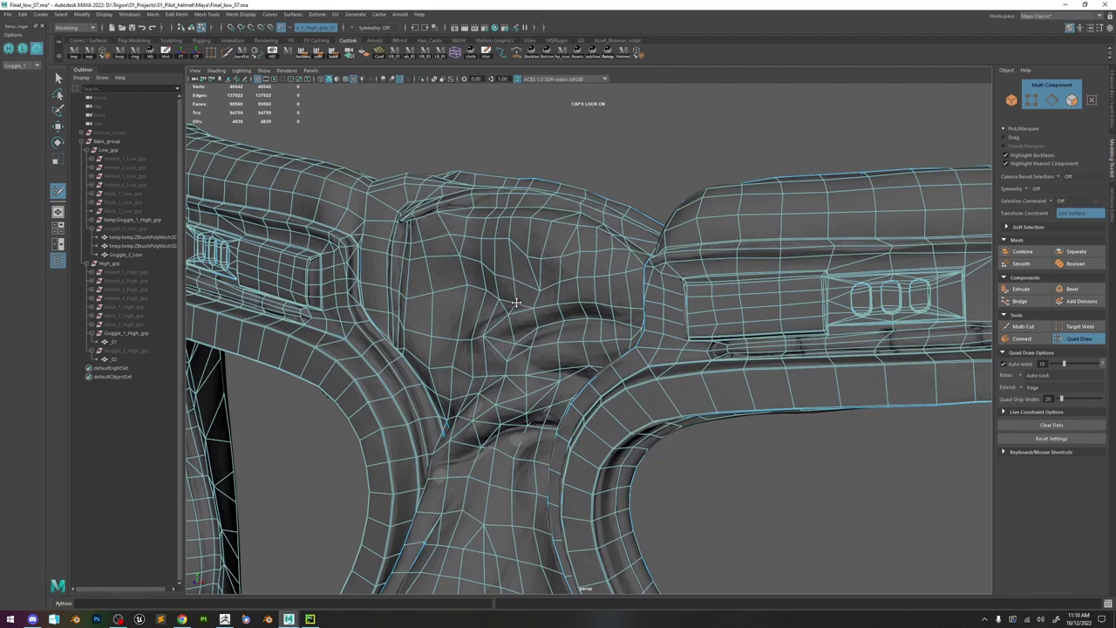
click(1022, 326)
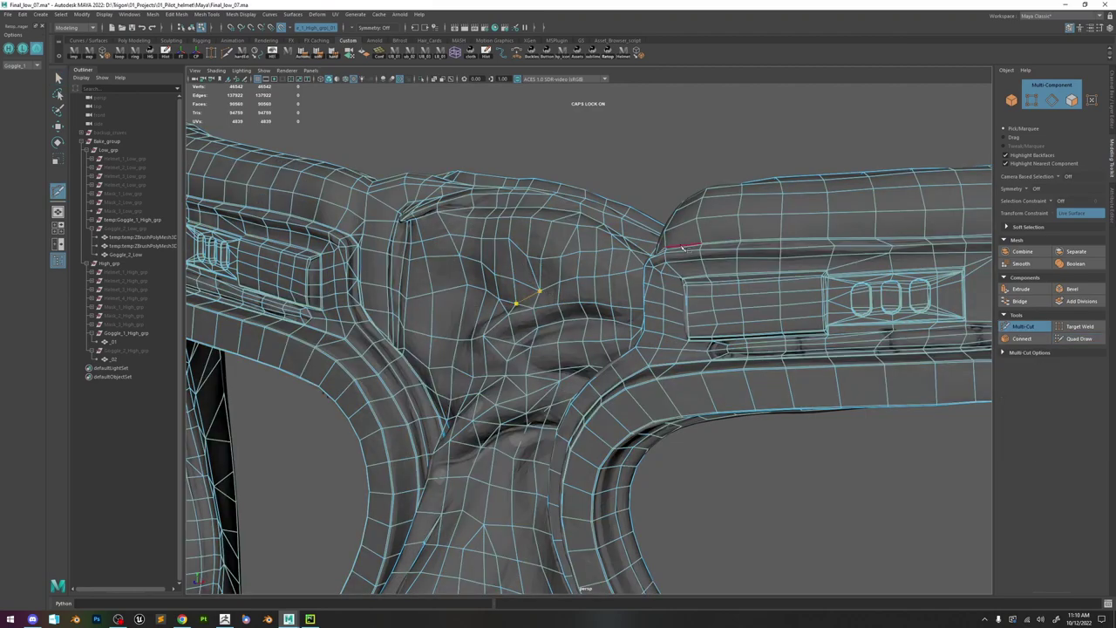
click(1078, 338)
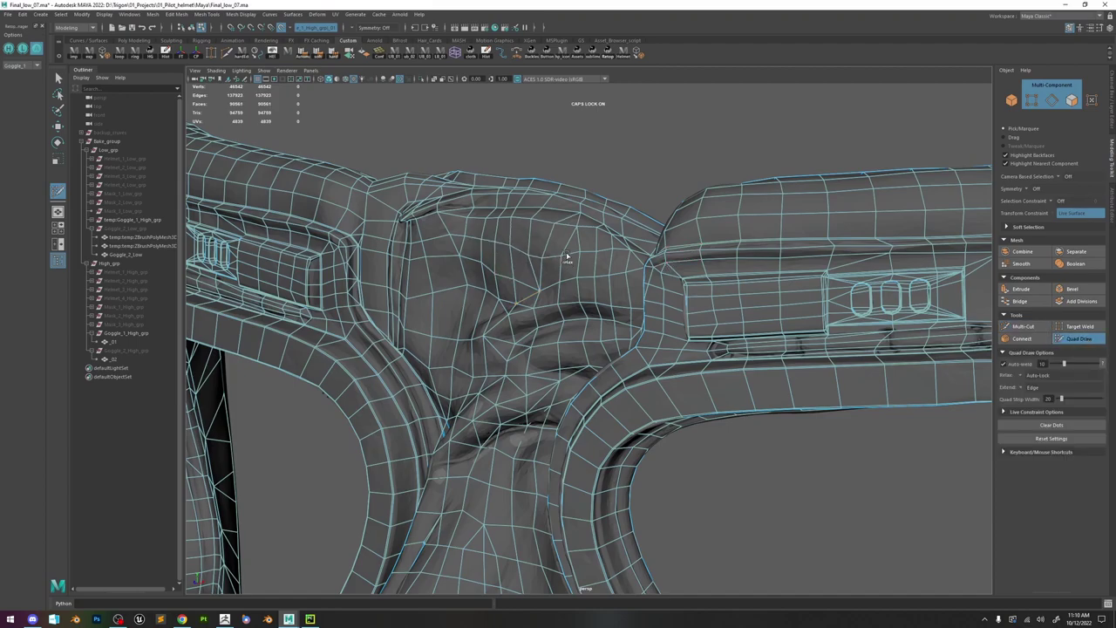
mouse_move(538, 236)
shift+mouse_down()
mouse_move(520, 248)
mouse_move(558, 234)
mouse_move(651, 268)
mouse_move(593, 328)
shift+mouse_up()
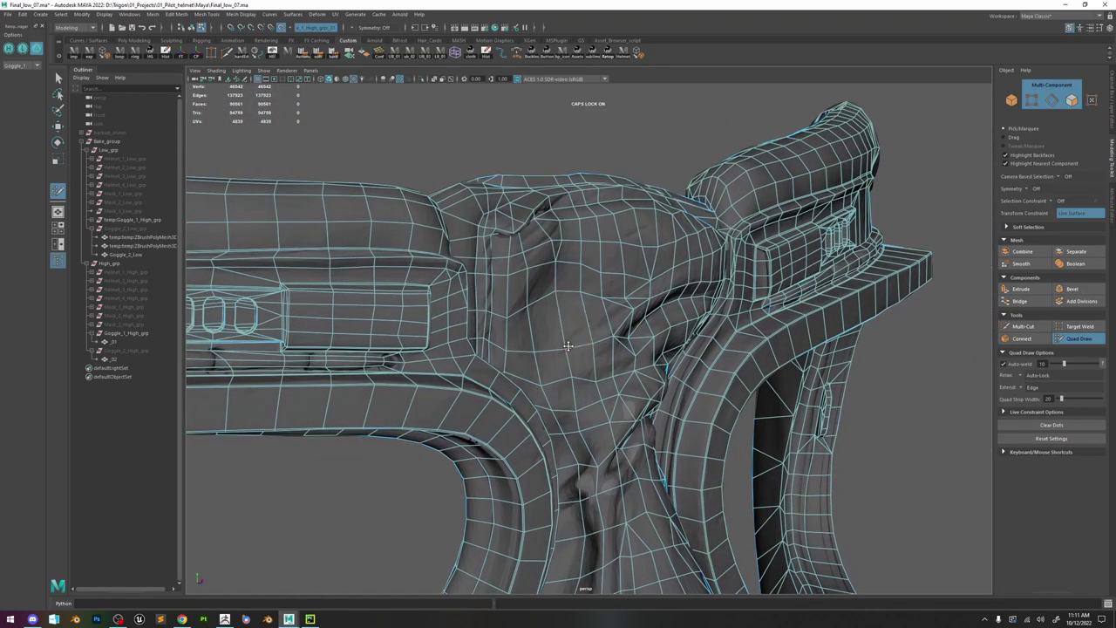
- Cut a diagonal edge line from the upper fold's inner end to the middle of the padding and relax the surrounding faces
click(1022, 326)
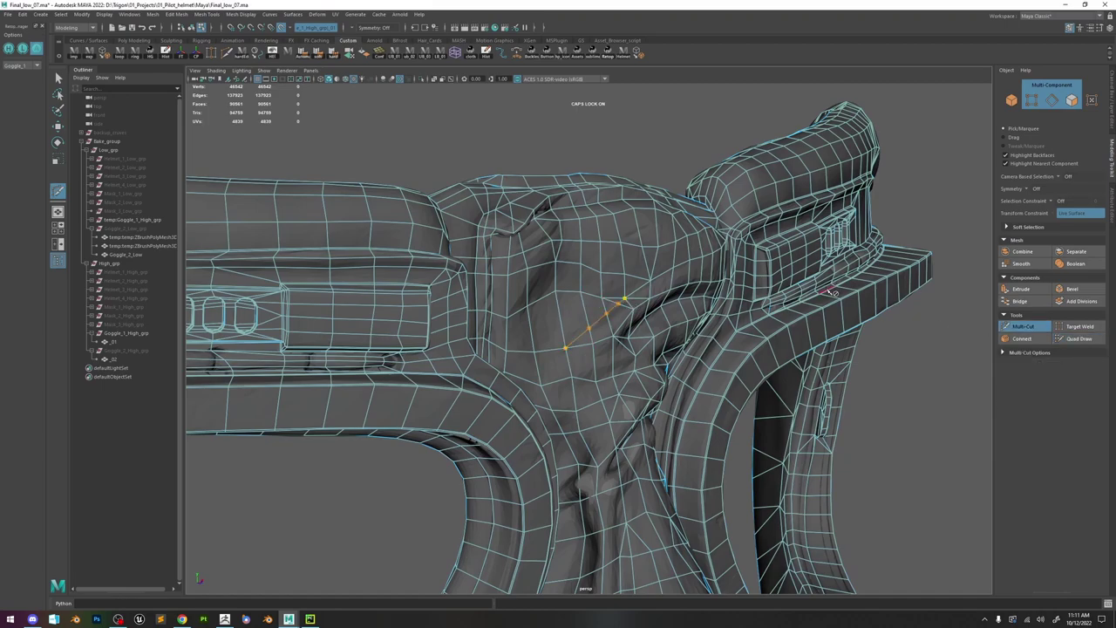
click(1076, 338)
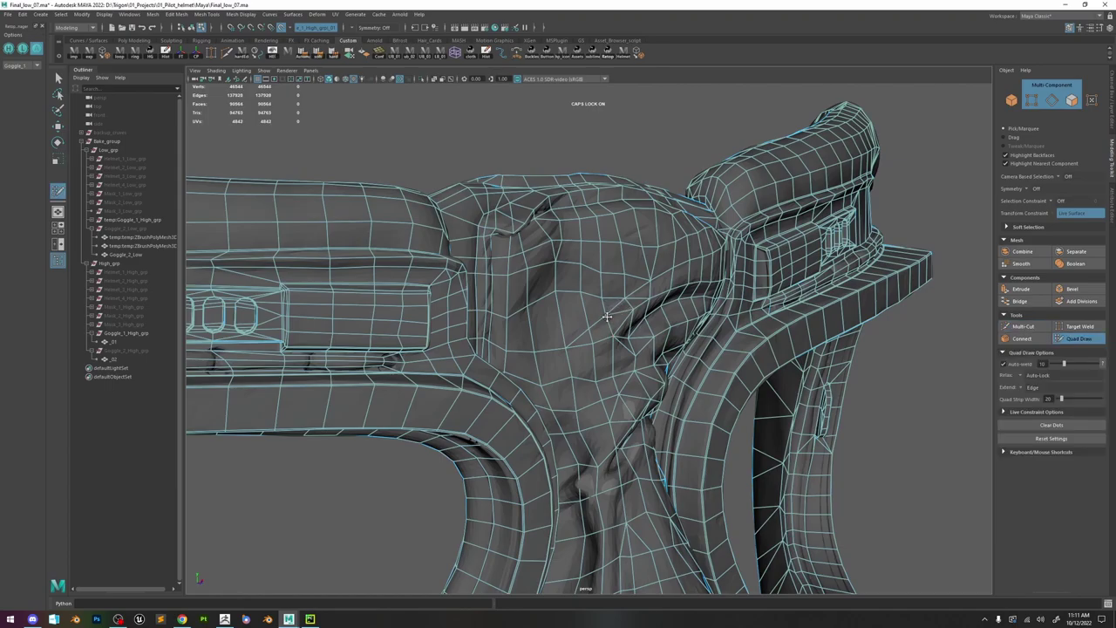
mouse_move(650, 308)
alt+mouse_down()
mouse_move(578, 317)
mouse_move(563, 296)
alt+mouse_up()
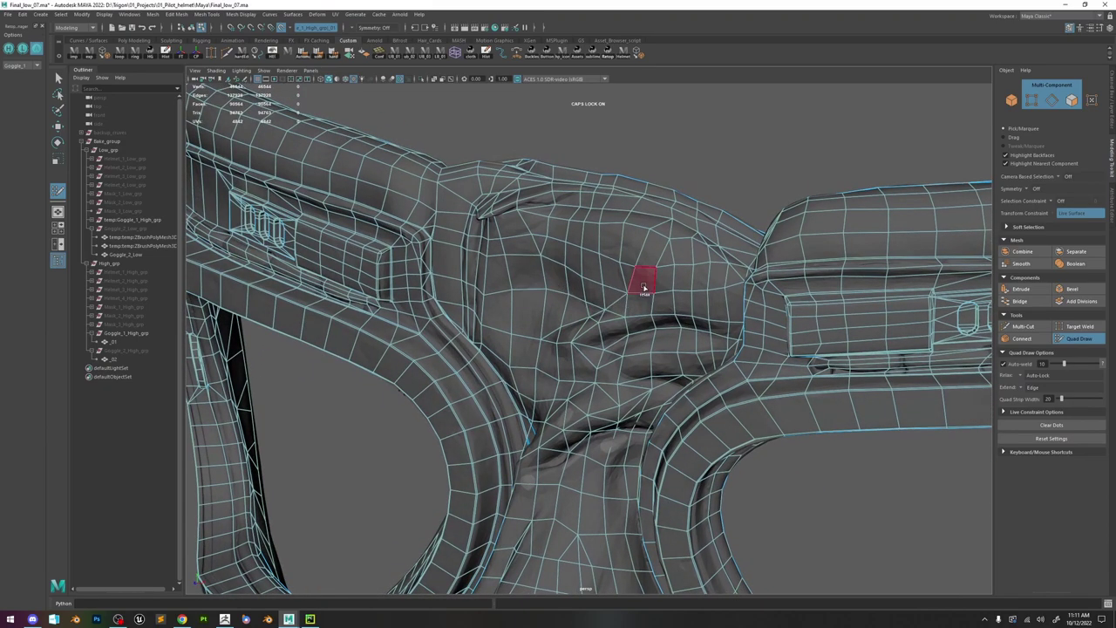
alt+drag(683, 280, 701, 261)
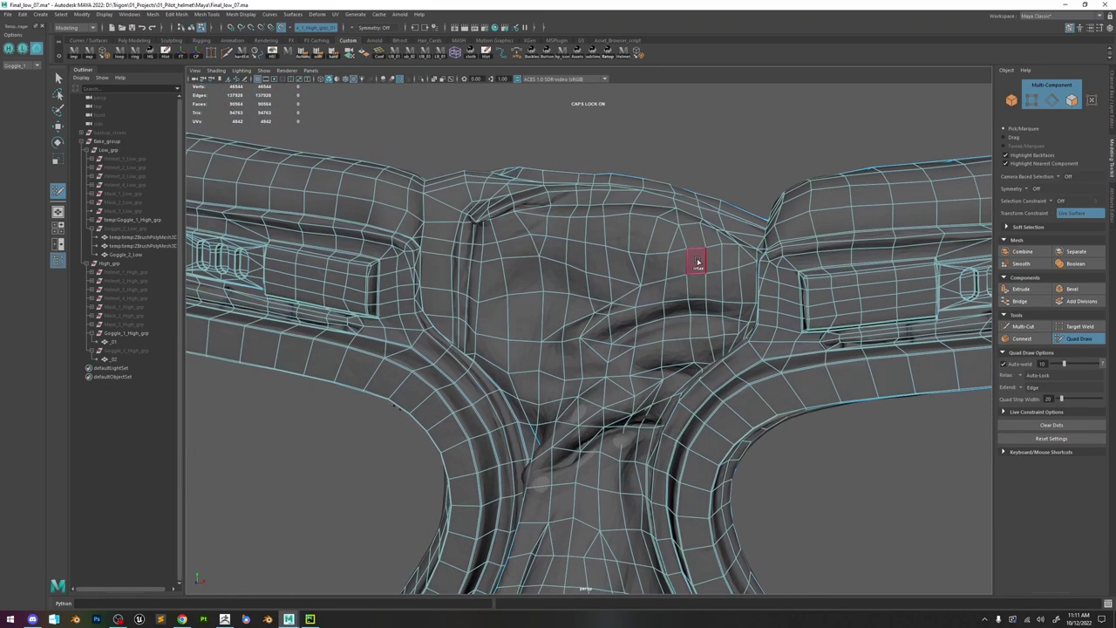
alt+drag(607, 307, 578, 308)
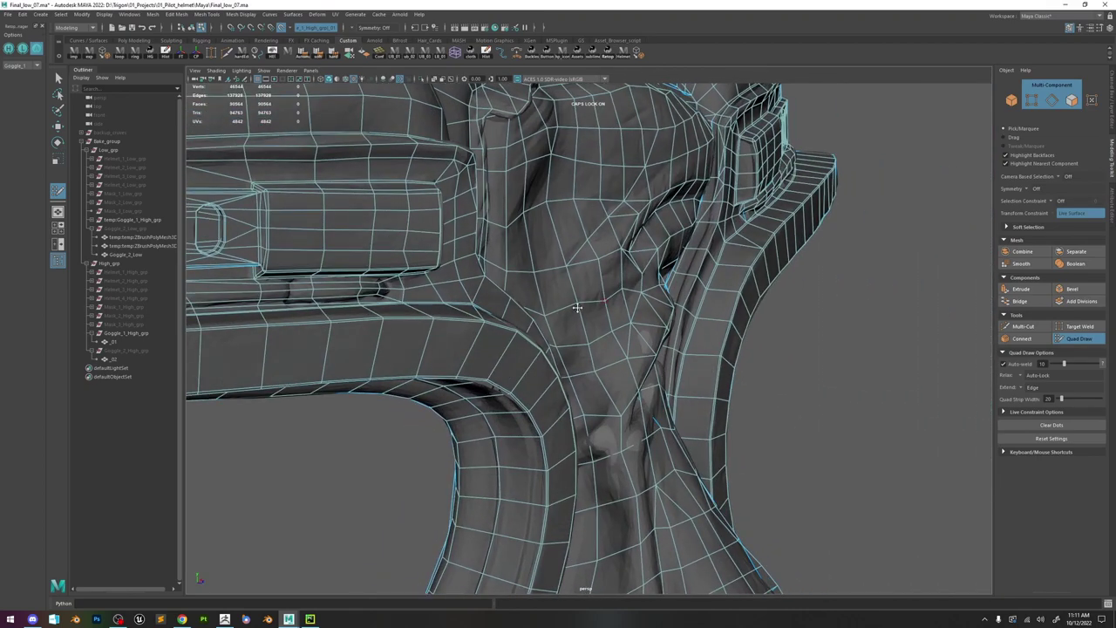
- Cut a new edge with Multi-Cut inside the lower fold's crease near the frame seam, and resume Quad Draw
alt+drag(634, 350, 698, 340)
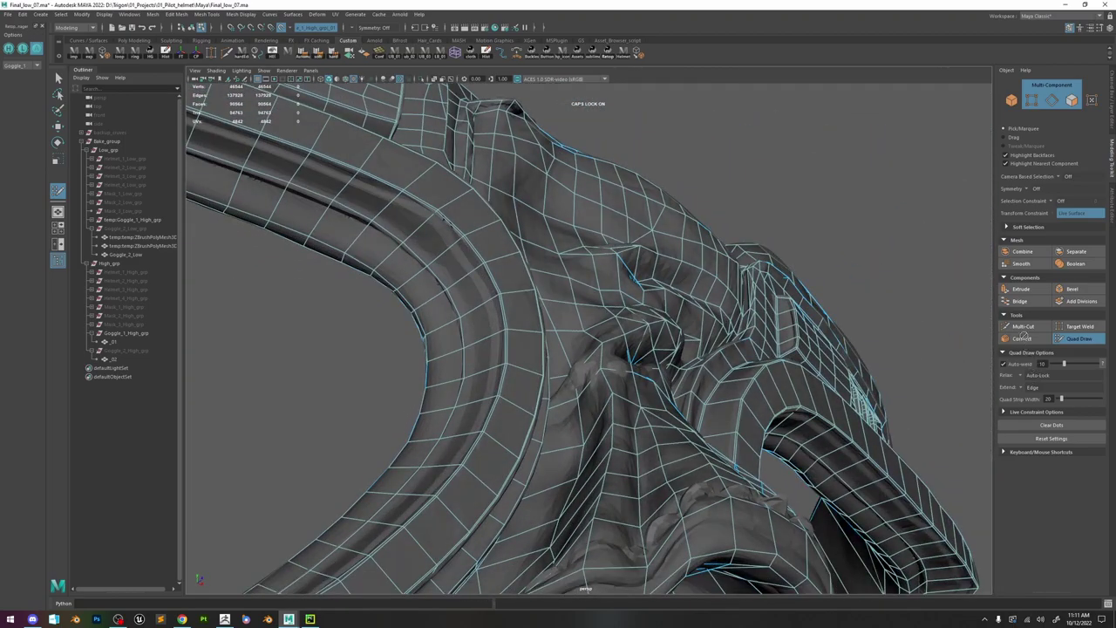
click(1024, 327)
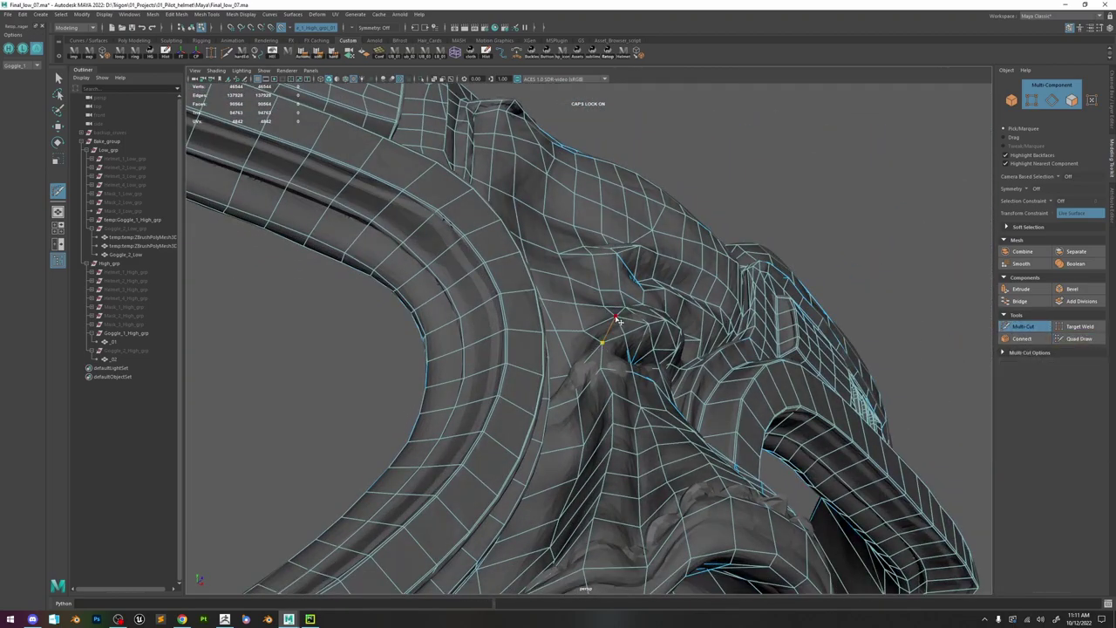
alt+drag(616, 318, 685, 351)
click(699, 322)
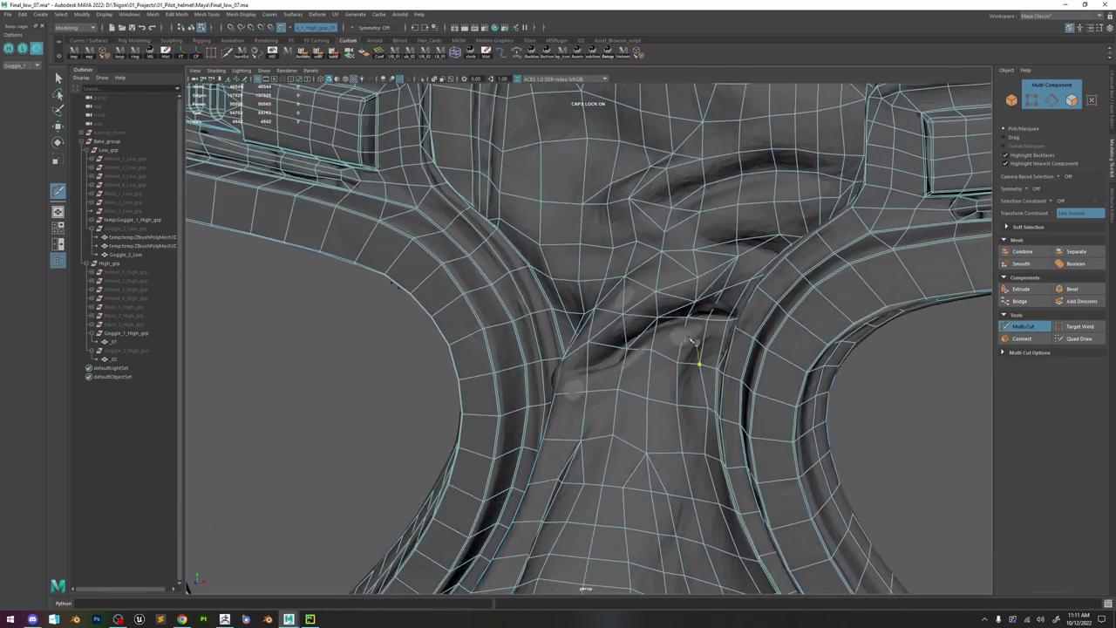
alt+right_drag(697, 342, 750, 341)
alt+middle_drag(750, 341, 668, 349)
alt+drag(667, 349, 611, 351)
alt+right_drag(610, 351, 643, 350)
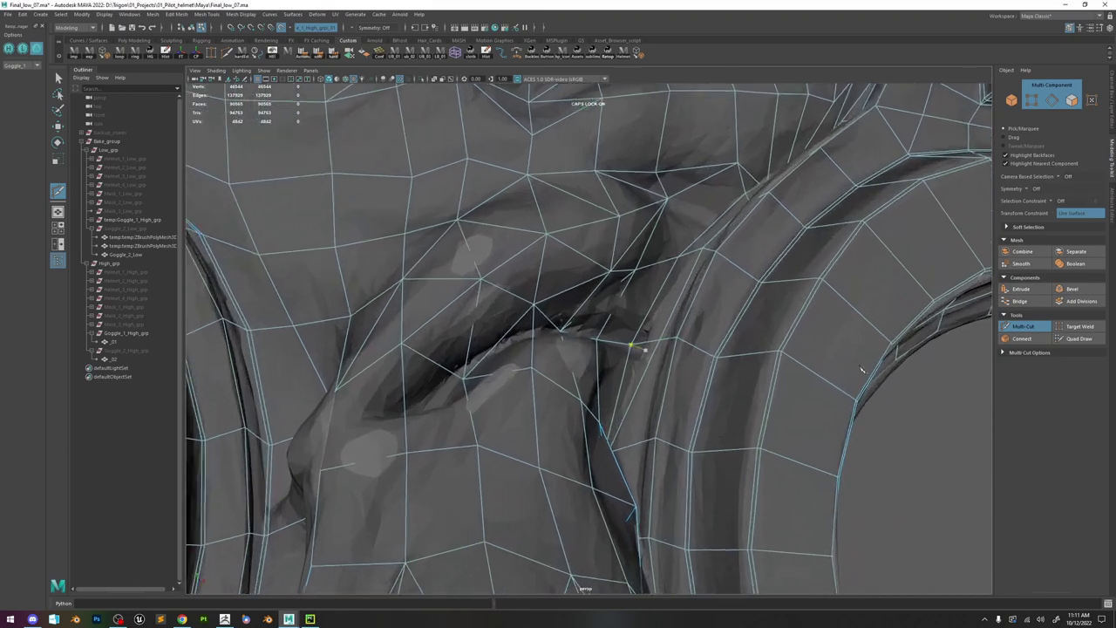
click(1058, 339)
alt+drag(618, 352, 563, 349)
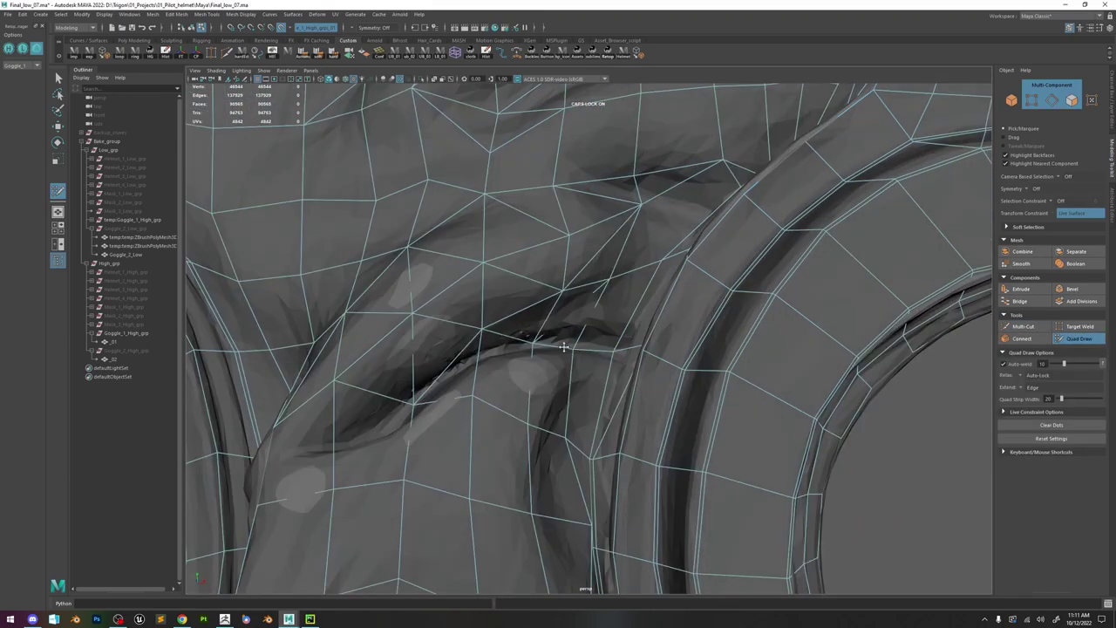
- Reposition the vertices where the lower fold meets the frame seam and resume Quad Draw
mouse_move(641, 350)
alt+mouse_down()
mouse_move(668, 343)
mouse_move(675, 384)
alt+mouse_up()
key(w)
key(F9)
click(678, 414)
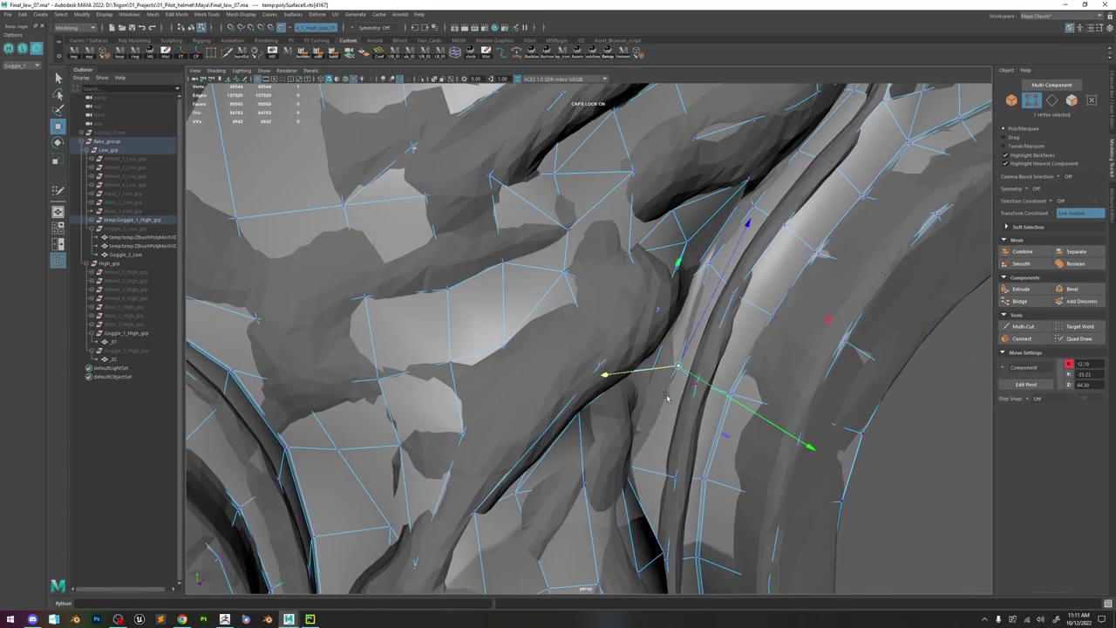
click(1064, 339)
mouse_move(725, 301)
alt+mouse_down()
mouse_move(618, 346)
mouse_move(631, 361)
mouse_move(613, 366)
mouse_move(616, 347)
mouse_move(601, 378)
mouse_move(567, 358)
mouse_move(611, 275)
alt+mouse_up()
key(w)
click(613, 372)
click(1070, 339)
- Cut an edge line beneath the lower fold to the frame seam and reposition its new vertices
click(1025, 328)
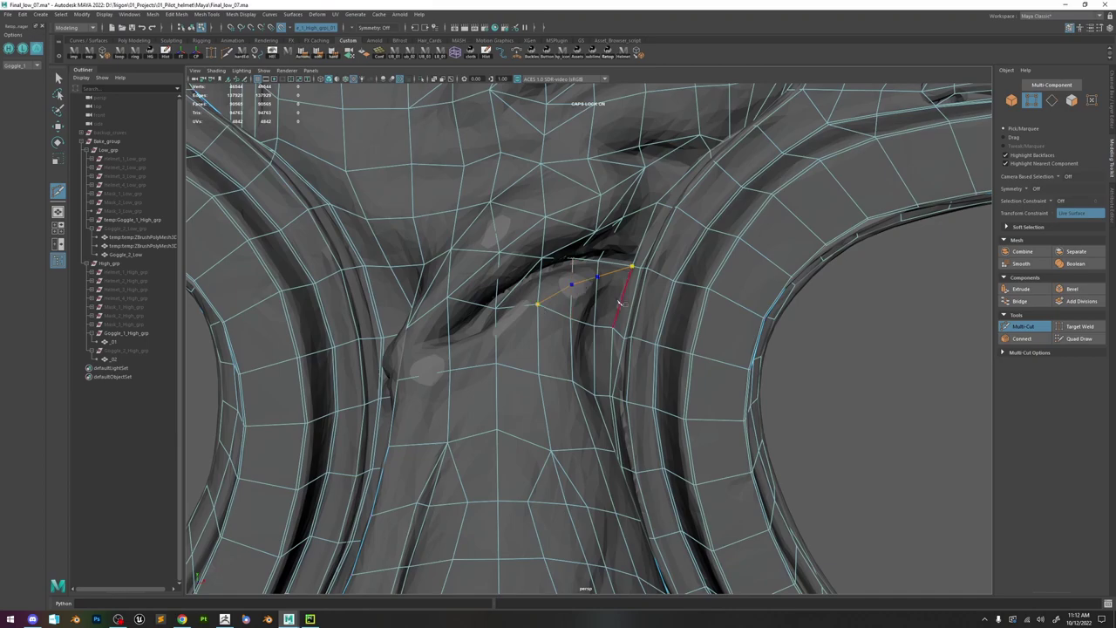
key(w)
click(578, 287)
alt+drag(579, 288, 603, 286)
click(603, 282)
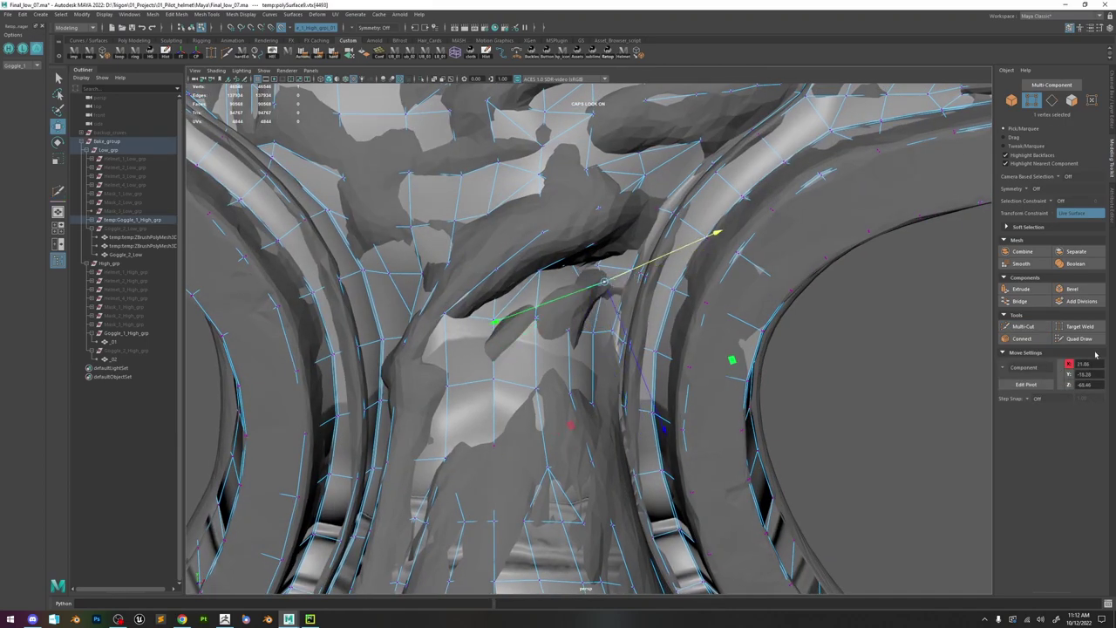
click(1079, 339)
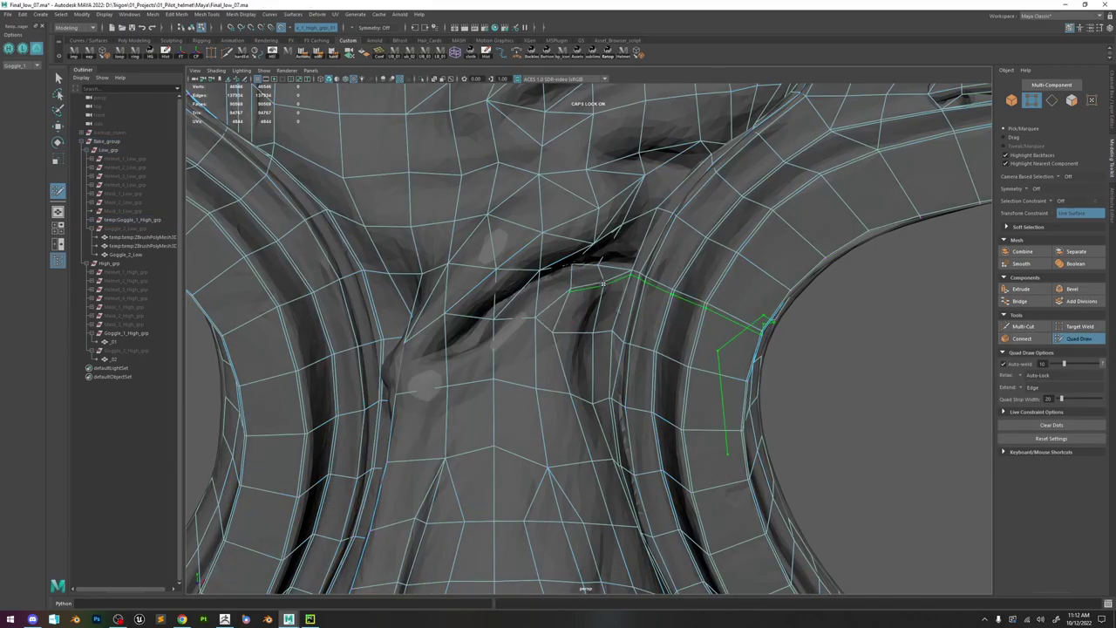
alt+drag(585, 308, 611, 322)
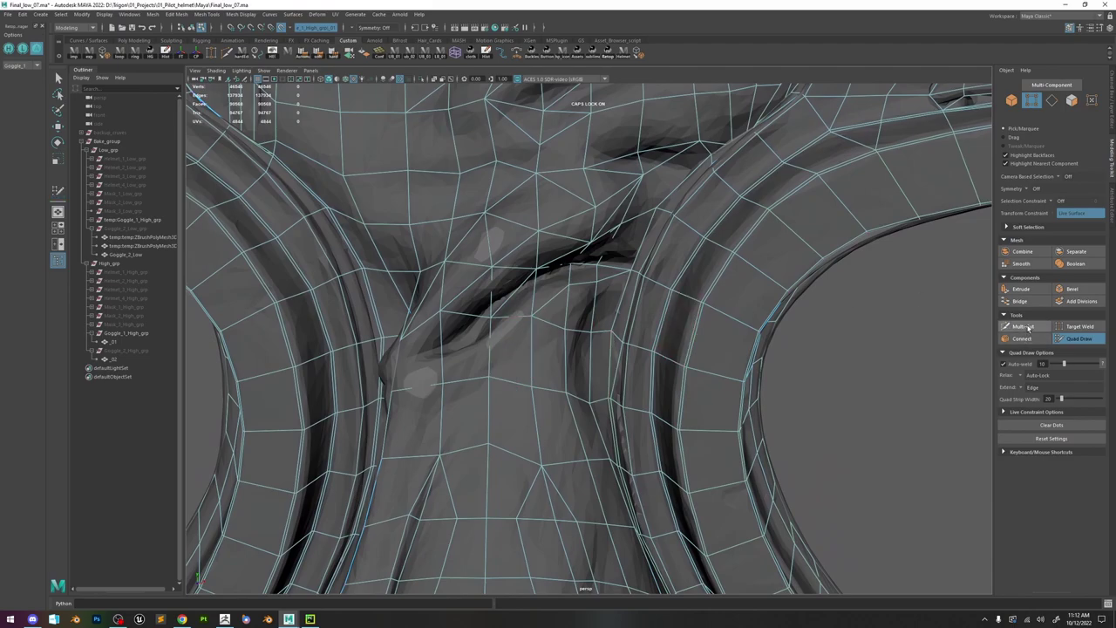
- Continue the edge line with Multi-Cut across the top of the nose bridge beneath the lower fold, and resume Quad Draw
click(1023, 326)
alt+drag(440, 366, 536, 359)
click(613, 385)
click(1080, 339)
- Reposition the vertices of the new cuts beneath the lower fold to follow the high-poly surface
key(w)
click(585, 420)
mouse_move(585, 419)
alt+mouse_down()
mouse_move(487, 443)
mouse_move(486, 458)
alt+mouse_up()
click(1080, 338)
key(w)
click(472, 412)
alt+drag(472, 412, 418, 417)
mouse_move(395, 418)
ctrl+shift+mouse_down()
mouse_move(494, 378)
mouse_move(503, 392)
ctrl+shift+mouse_up()
key(ctrl+shift+q)
ctrl+shift+click(429, 404)
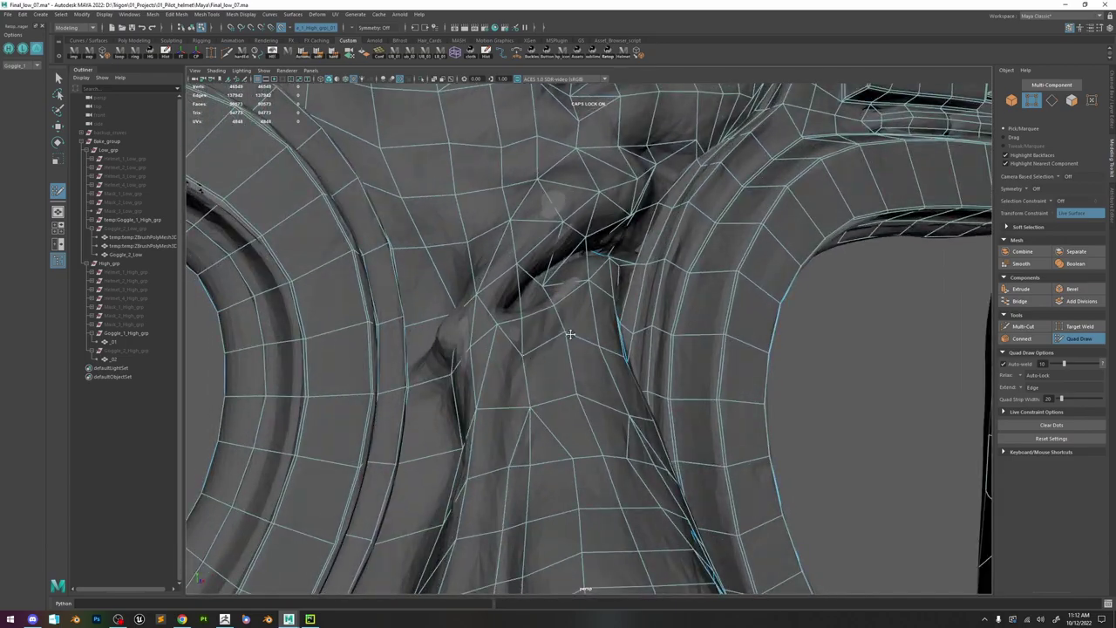
- Try to spin the edge in the crease beneath the lower fold and re-cut the faces beside it
alt+drag(518, 333, 514, 205)
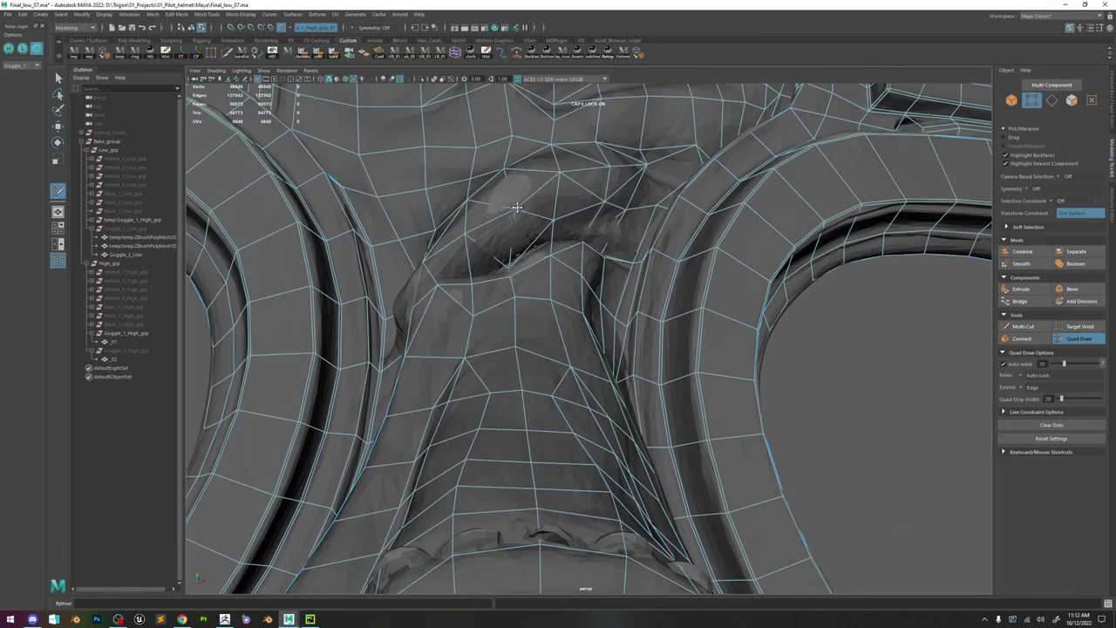
key(w)
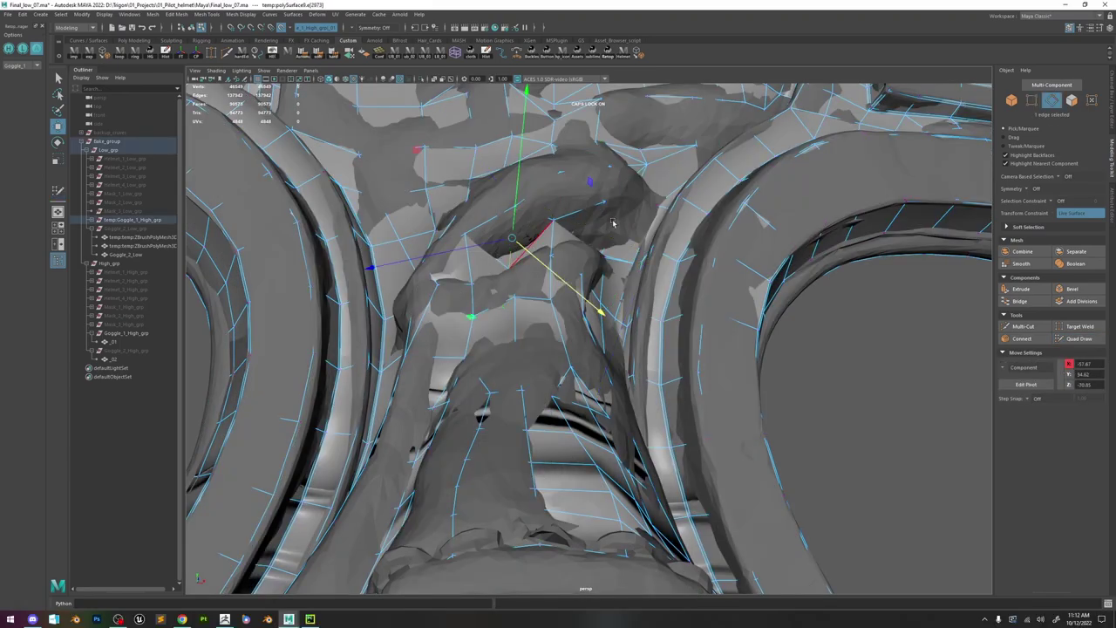
key(ctrl+alt+Right)
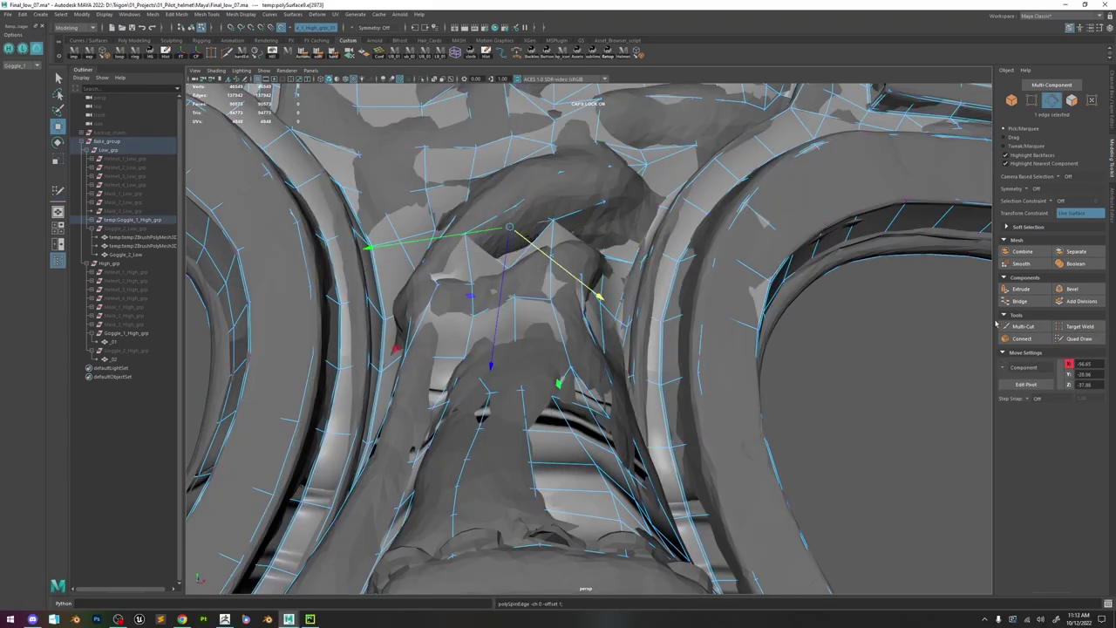
click(1020, 327)
alt+drag(533, 296, 558, 270)
key(ctrl+z)
click(614, 259)
click(599, 250)
key(ctrl+z)
key(ctrl+z)
key(ctrl+z)
alt+drag(741, 377, 641, 349)
key(ctrl+z)
- Select the low-poly goggle mesh as an object and isolate it in shaded display
key(w)
right_drag(504, 218, 579, 150)
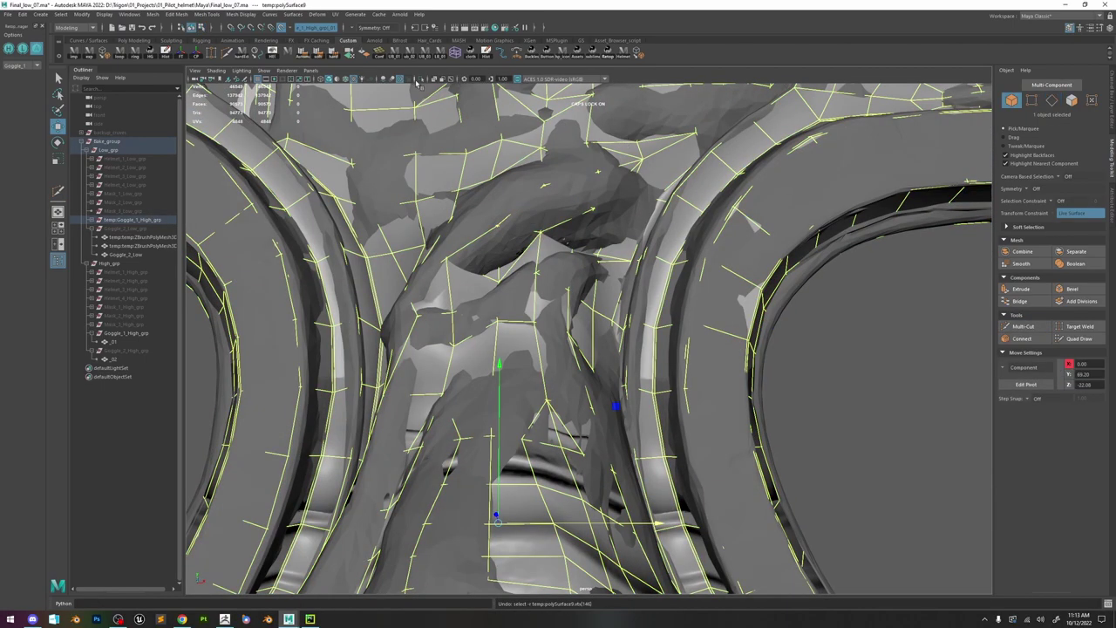
click(420, 79)
alt+drag(523, 239, 541, 253)
key(5)
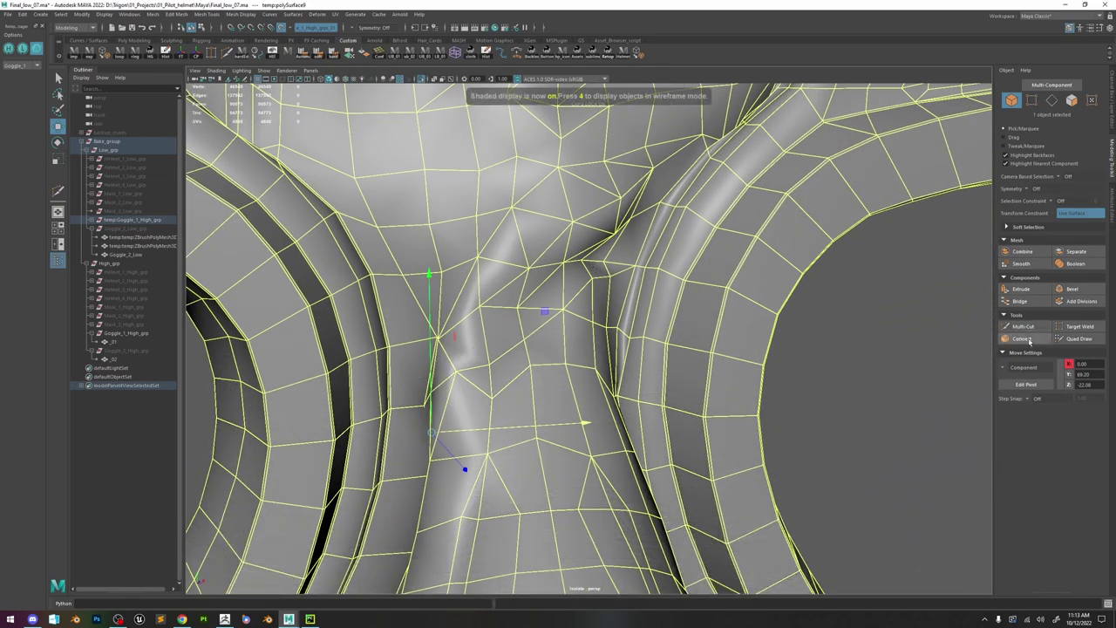
- Cut a new edge with Multi-Cut beneath the lower fold on the isolated mesh, and return to shaded object selection
click(1025, 330)
click(518, 308)
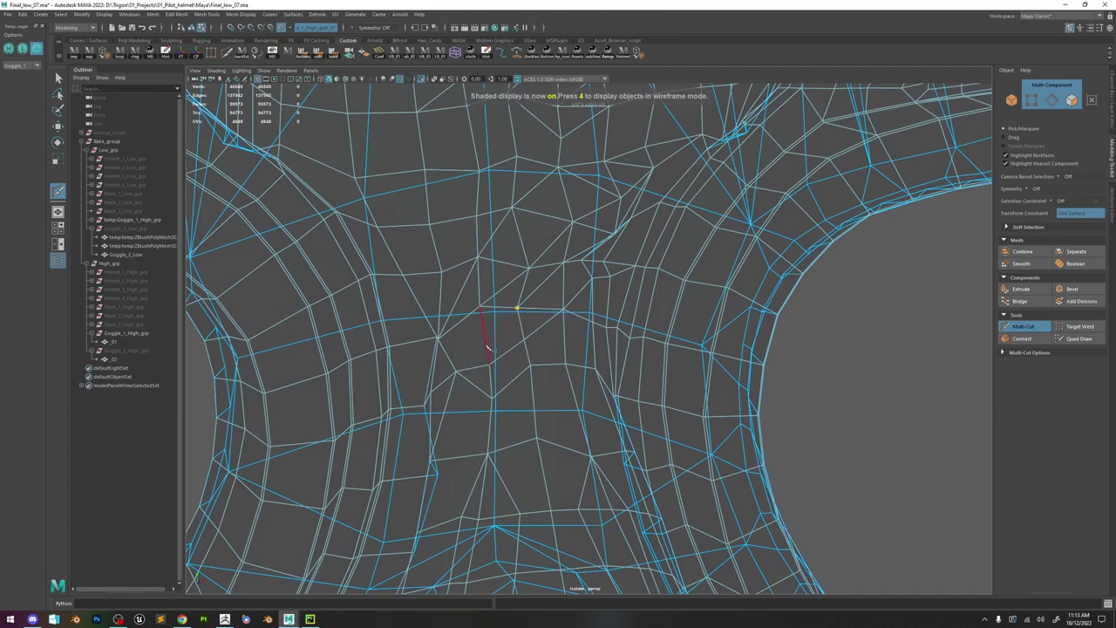
key(w)
key(5)
mouse_move(506, 247)
alt+mouse_down()
mouse_move(560, 289)
mouse_move(550, 282)
alt+mouse_up()
right_drag(521, 259, 589, 167)
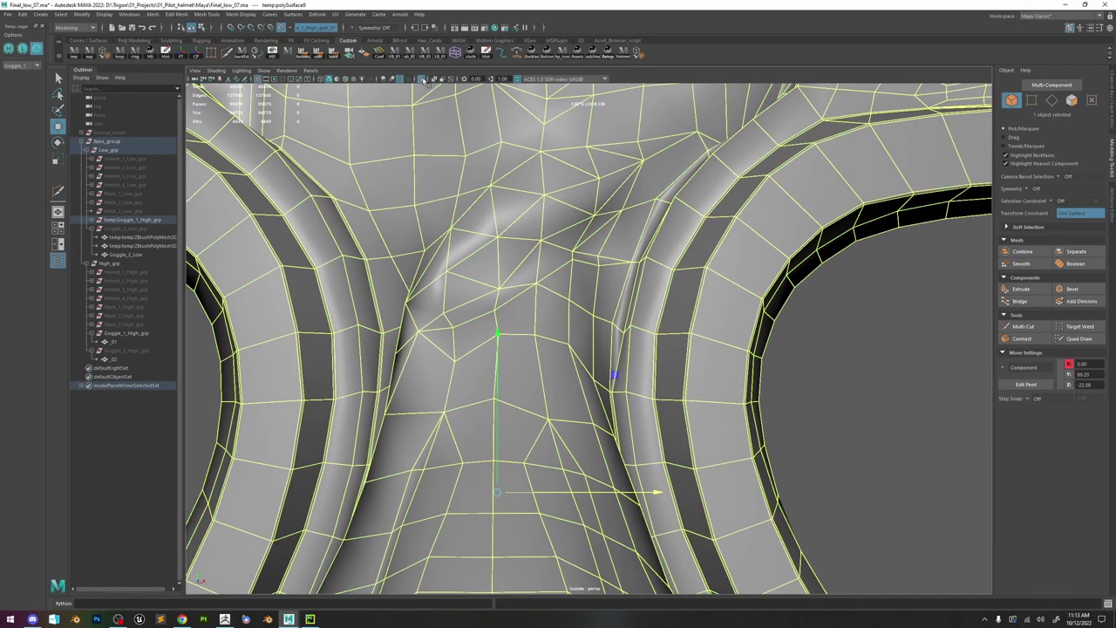
- Leave mesh isolation and reposition low-poly vertices along the lower fold's crease with Quad Draw
key(ctrl+1)
click(1080, 339)
mouse_move(472, 316)
alt+mouse_down()
mouse_move(460, 330)
mouse_move(473, 372)
alt+mouse_up()
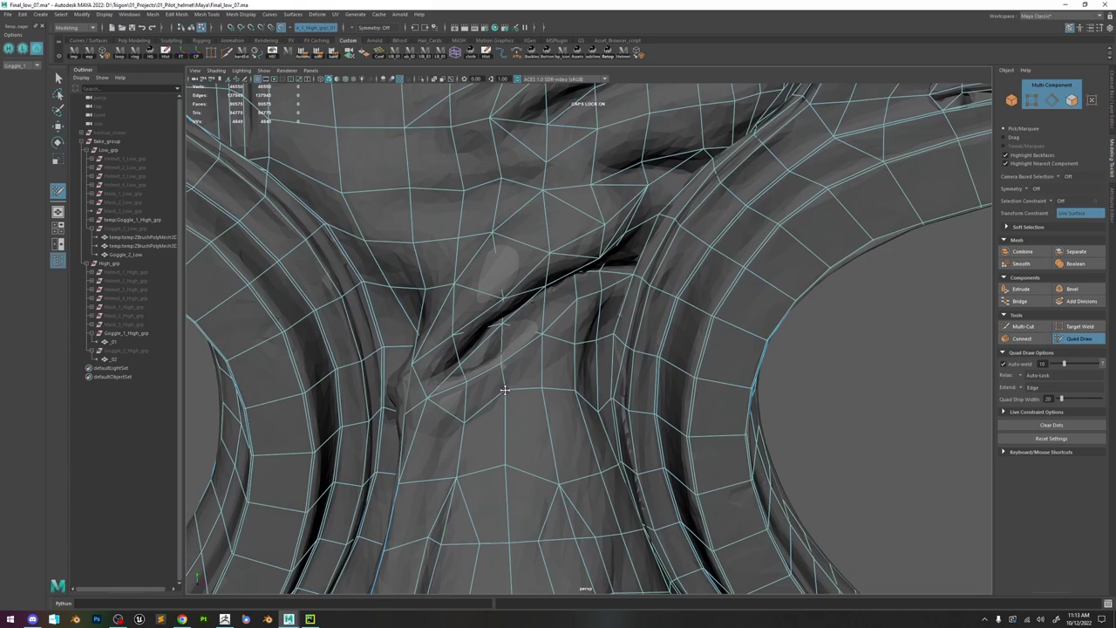
key(w)
click(510, 365)
mouse_move(512, 364)
alt+mouse_down()
mouse_move(552, 365)
mouse_move(573, 342)
mouse_move(550, 343)
mouse_move(557, 322)
mouse_move(523, 308)
alt+mouse_up()
click(1086, 339)
drag(540, 253, 565, 268)
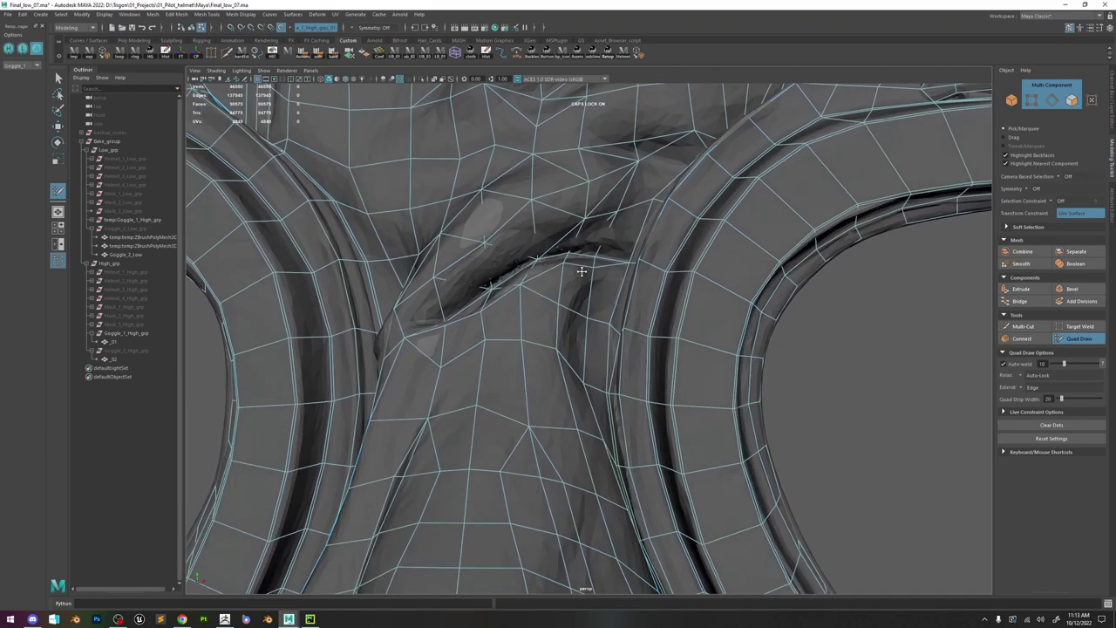
- Spin the edge on the fold just above the crease and resume Quad Draw on the mesh
click(1025, 326)
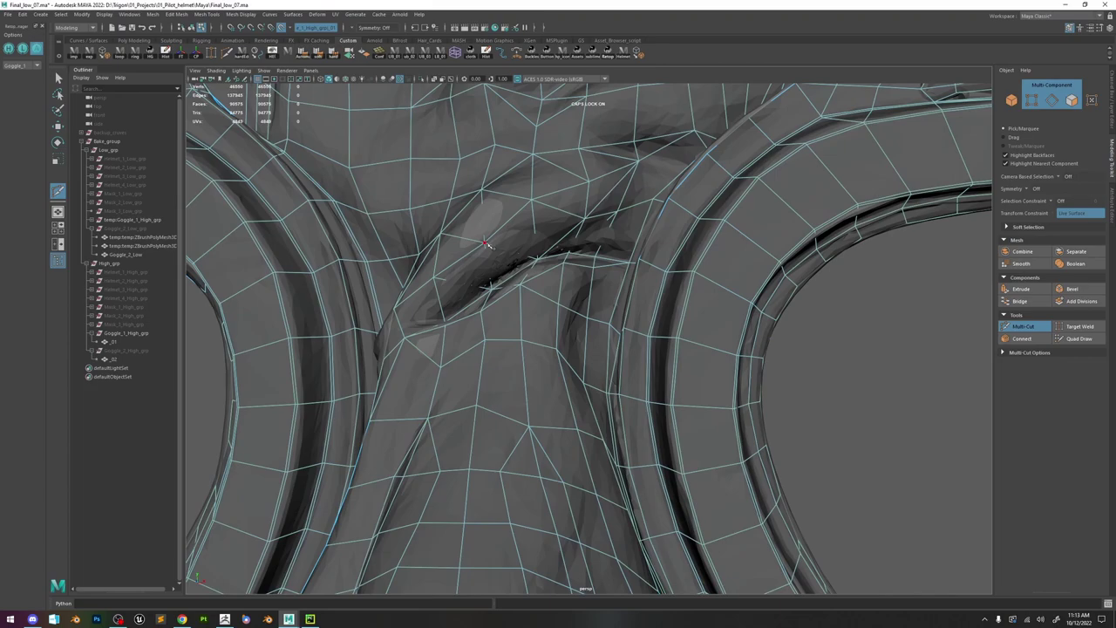
key(w)
click(533, 225)
key(ctrl+alt+Right)
click(1076, 339)
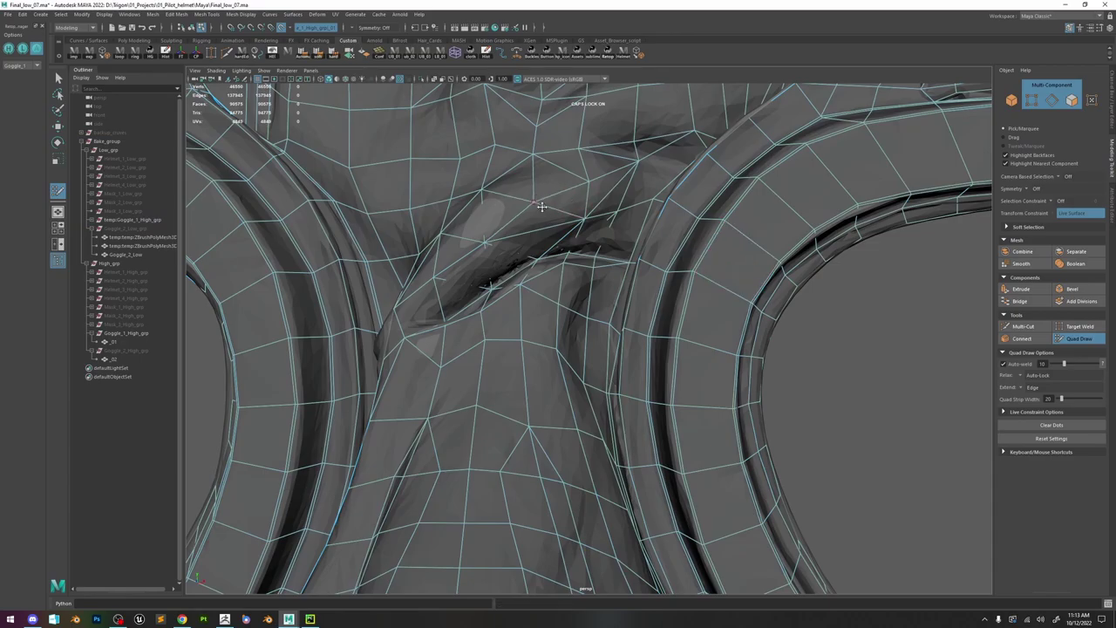
alt+drag(534, 197, 551, 203)
mouse_move(520, 236)
alt+mouse_down()
mouse_move(590, 232)
mouse_move(531, 247)
alt+mouse_up()
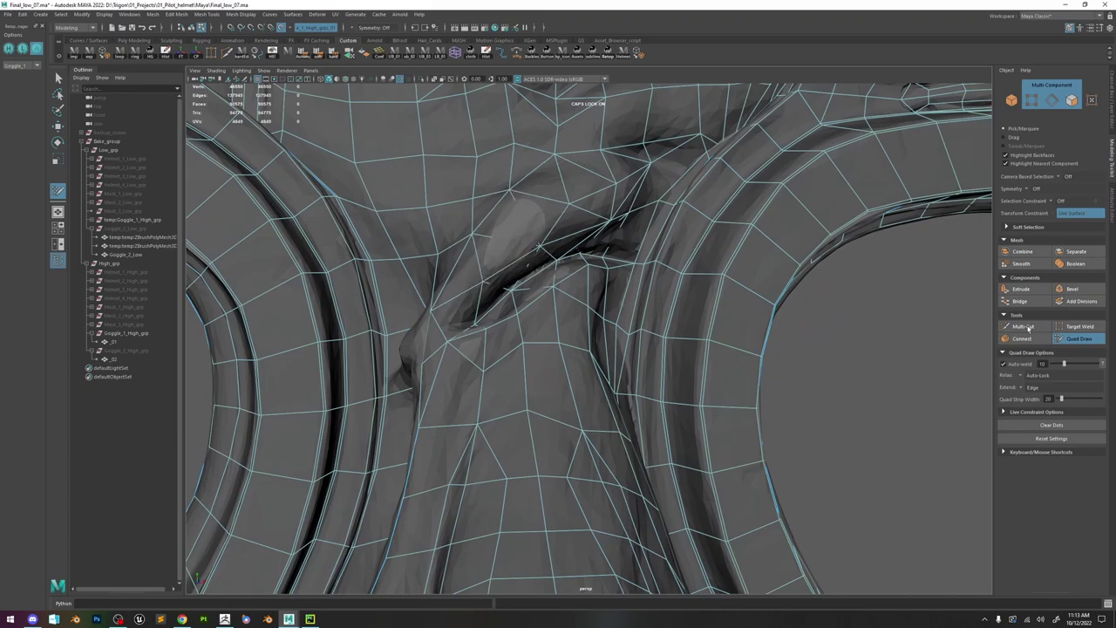
- Cut new edges with Multi-Cut across the fold above the crease and pick the new vertex for adjustment
key(ctrl+shift+x)
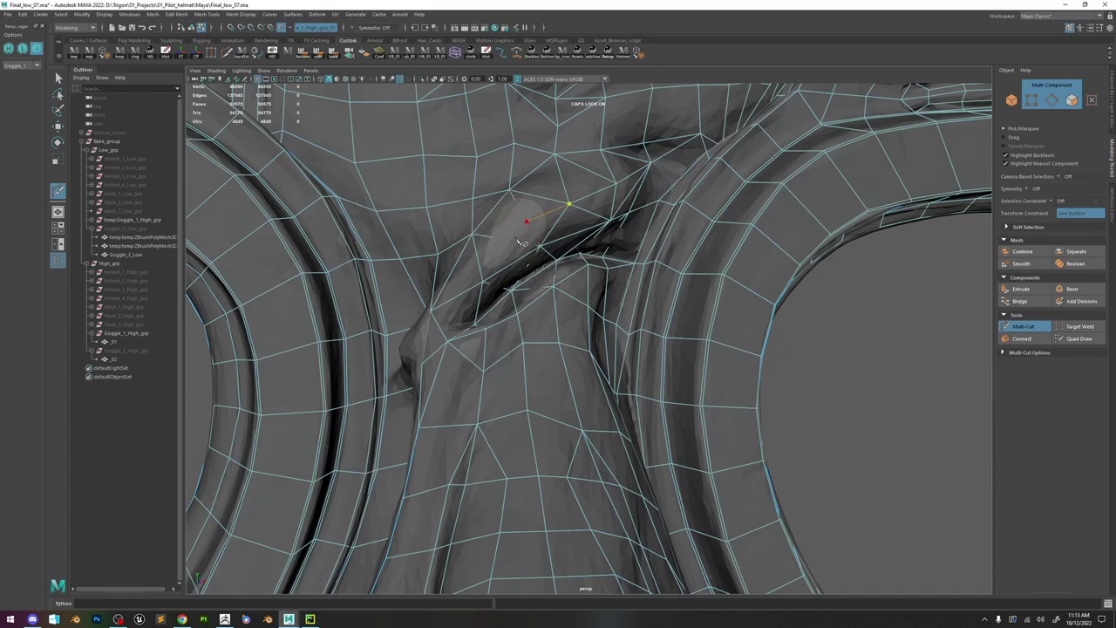
right_click(545, 254)
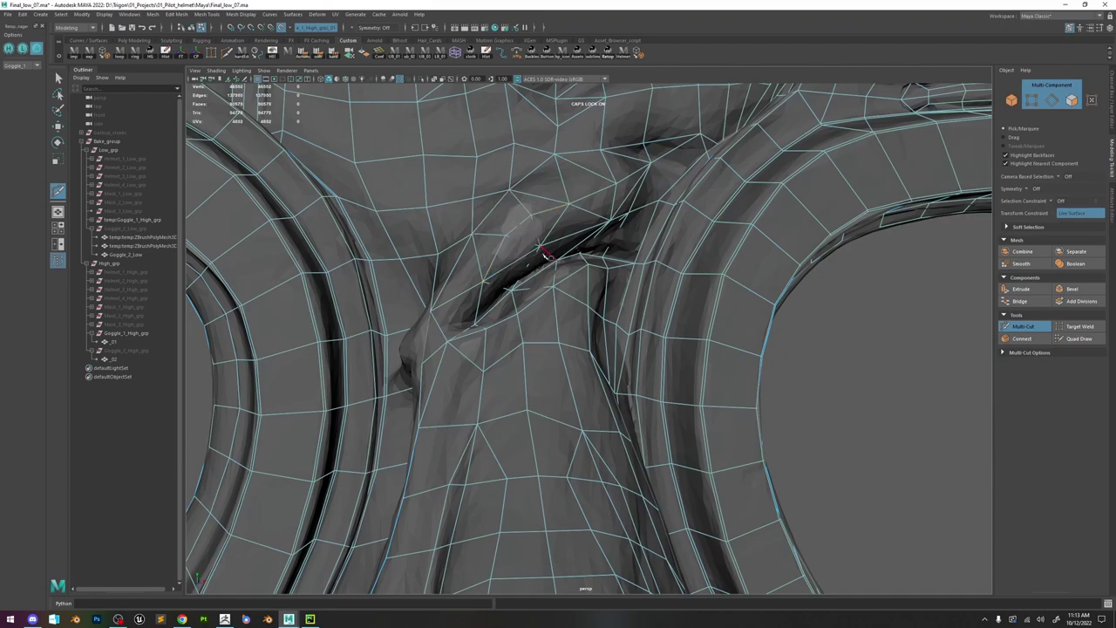
key(w)
click(508, 235)
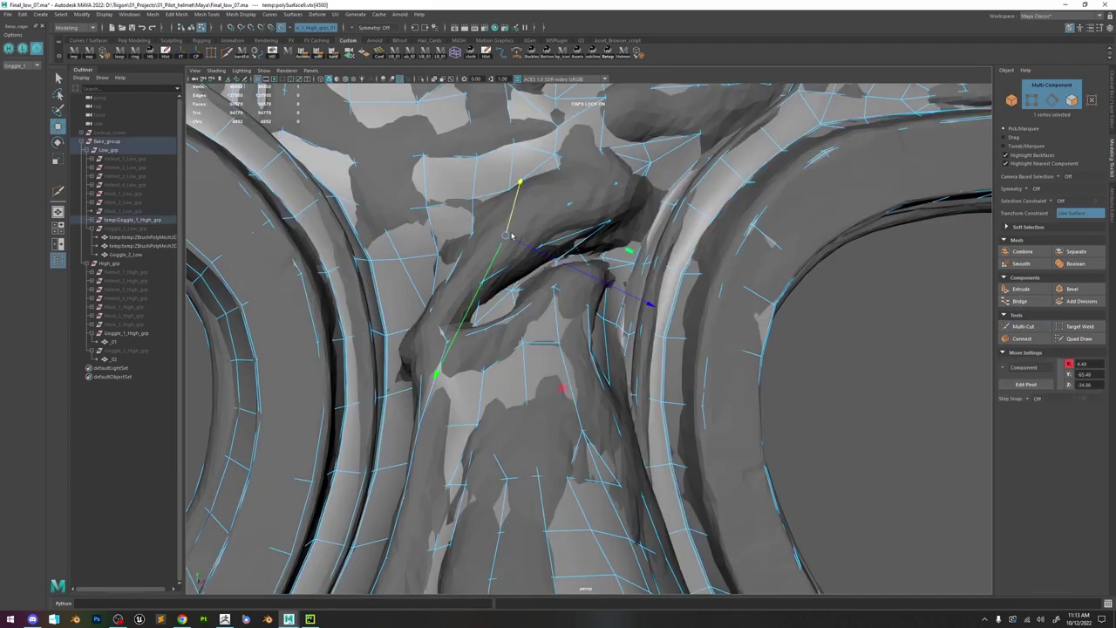
key(ctrl+shift+q)
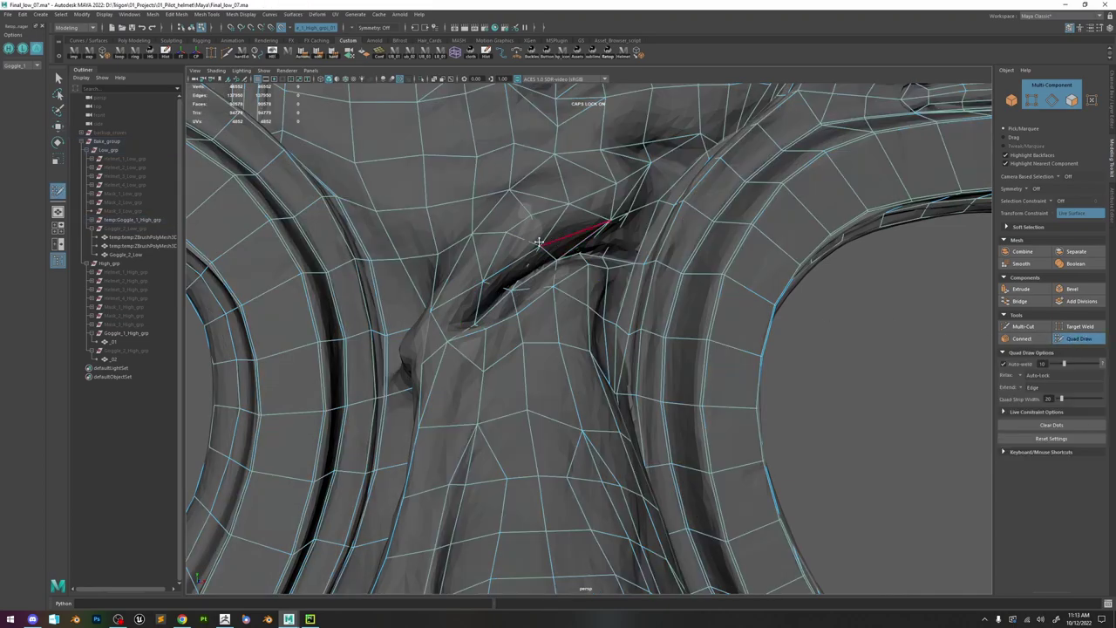
- Reposition the vertices on top of the fold above the crease to follow the high-poly surface
key(w)
click(532, 211)
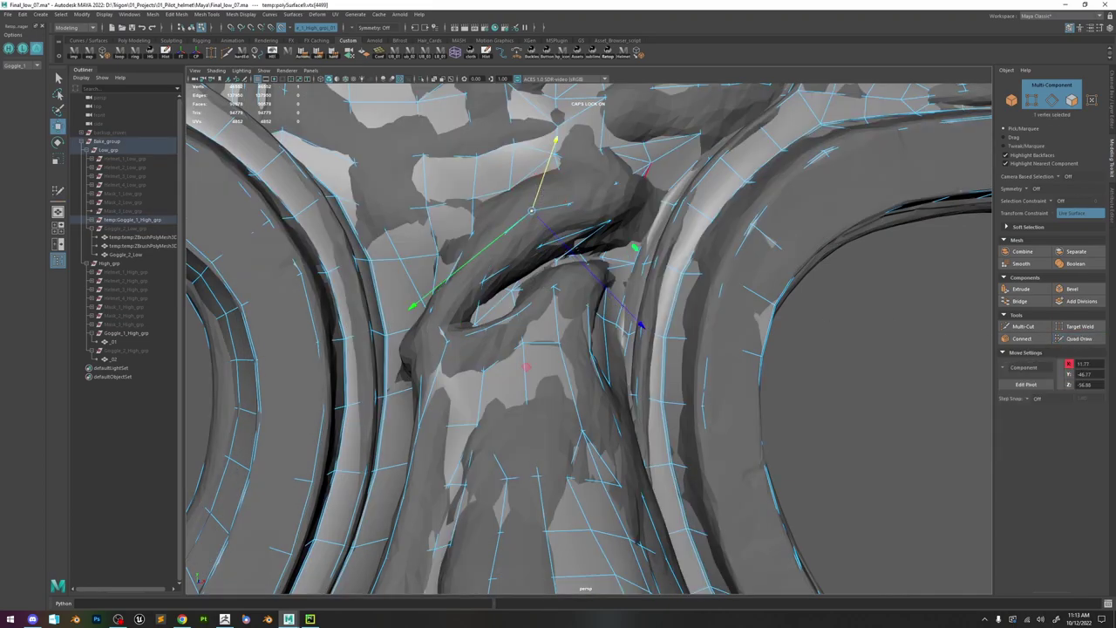
click(1073, 339)
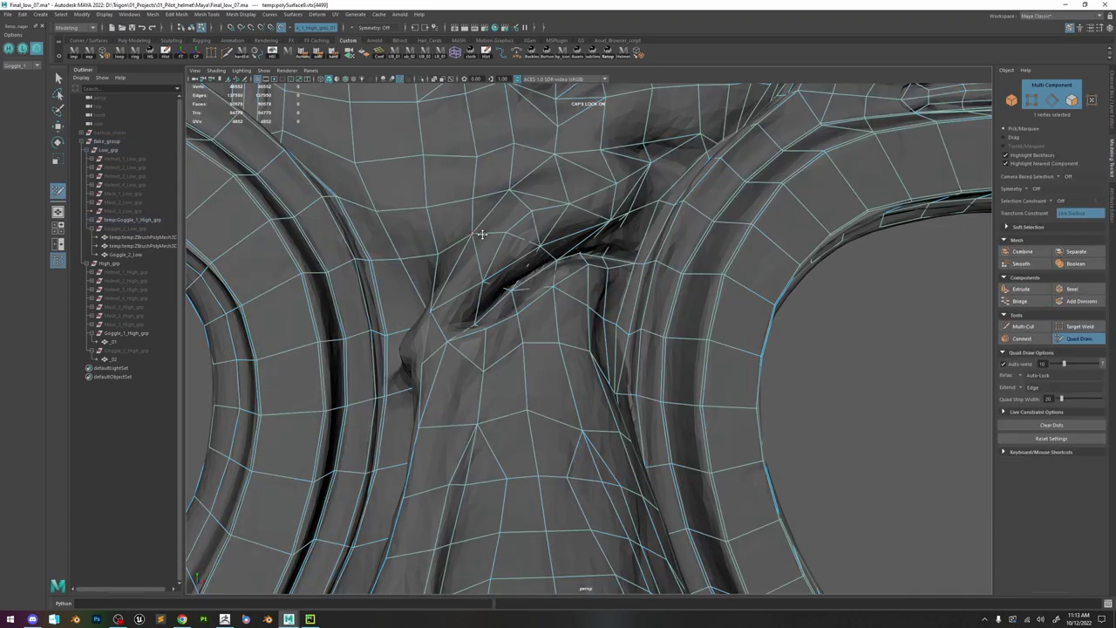
key(w)
click(530, 213)
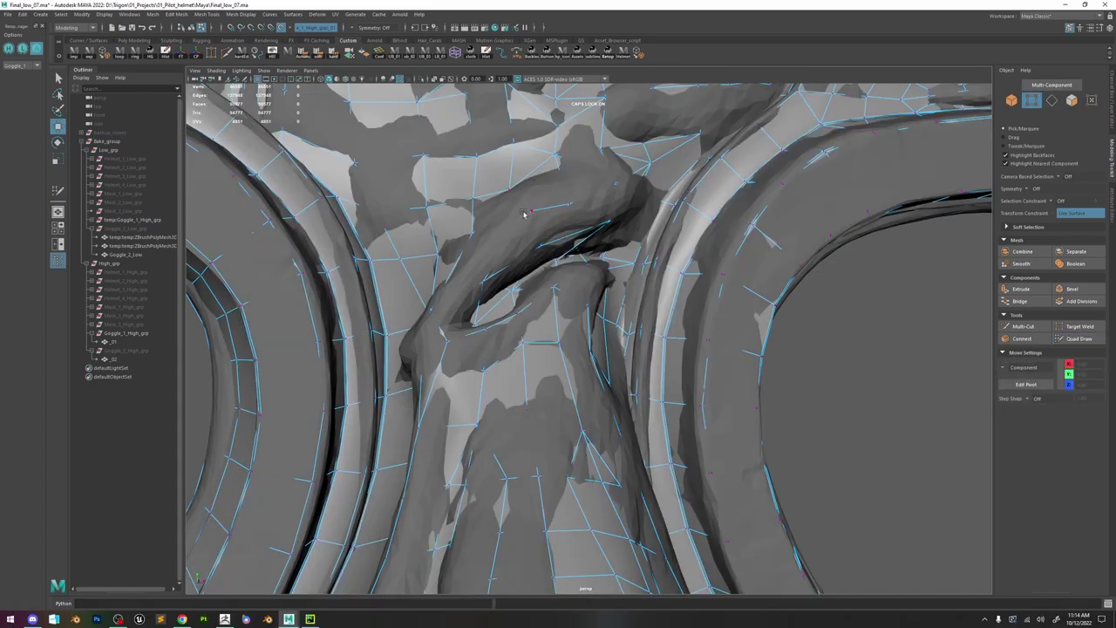
drag(540, 213, 546, 174)
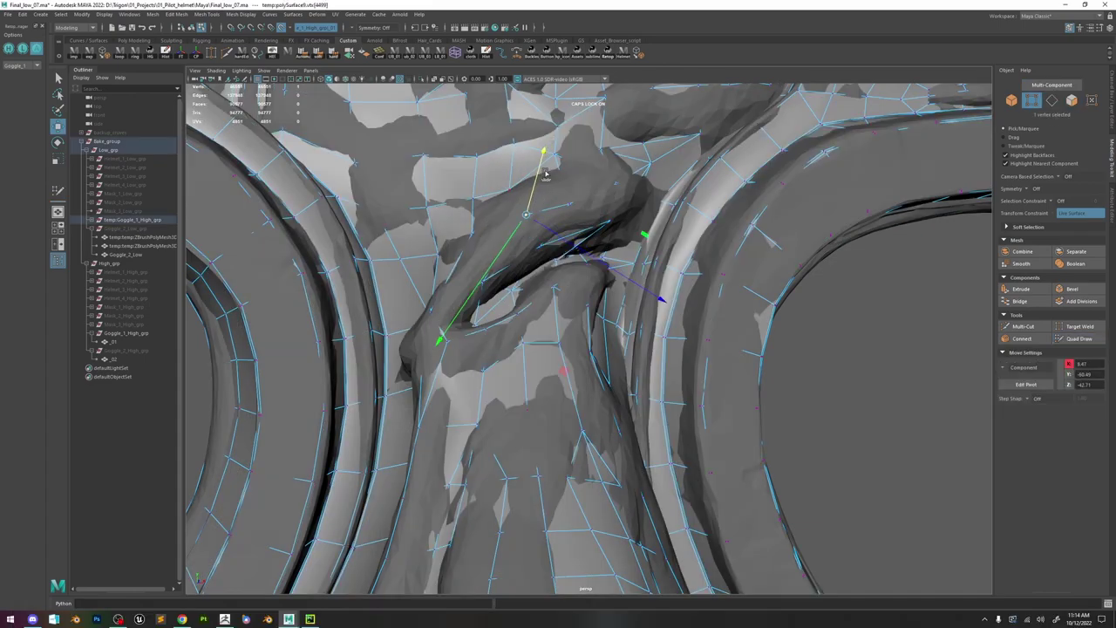
key(y)
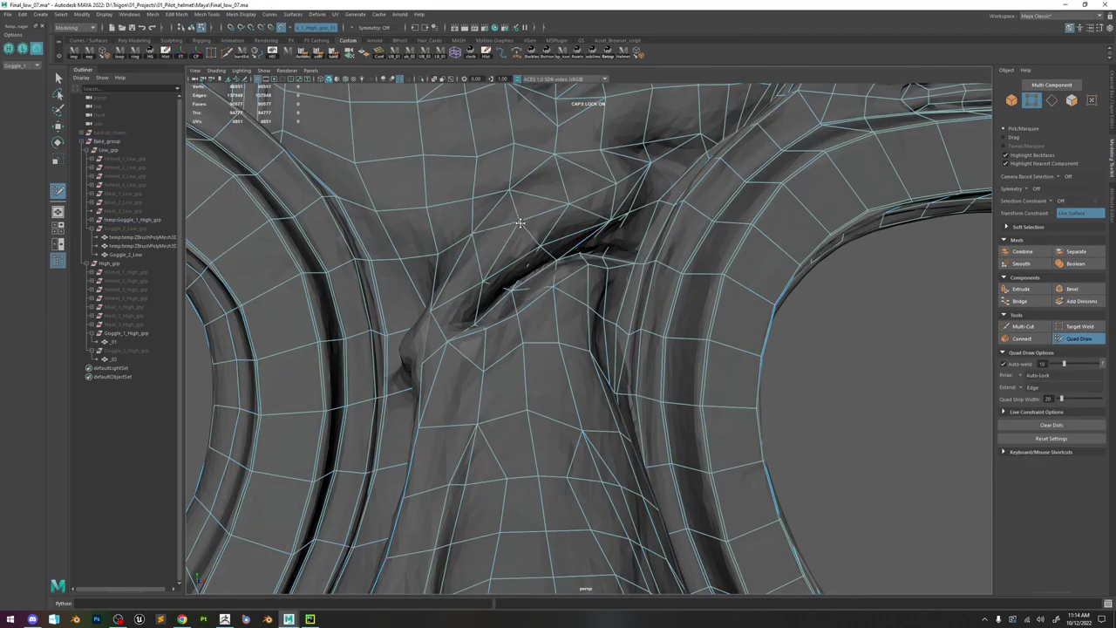
- Cut another edge from the fold's middle vertex with Multi-Cut and adjust the vertex on the ridge
alt+drag(603, 239, 691, 240)
key(ctrl+shift+x)
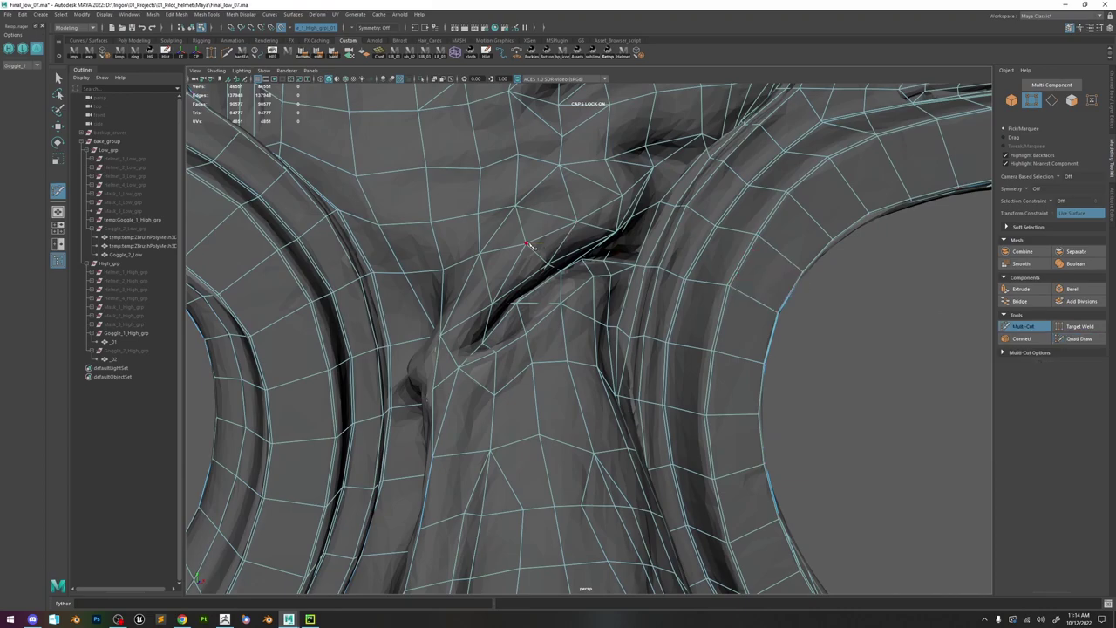
key(w)
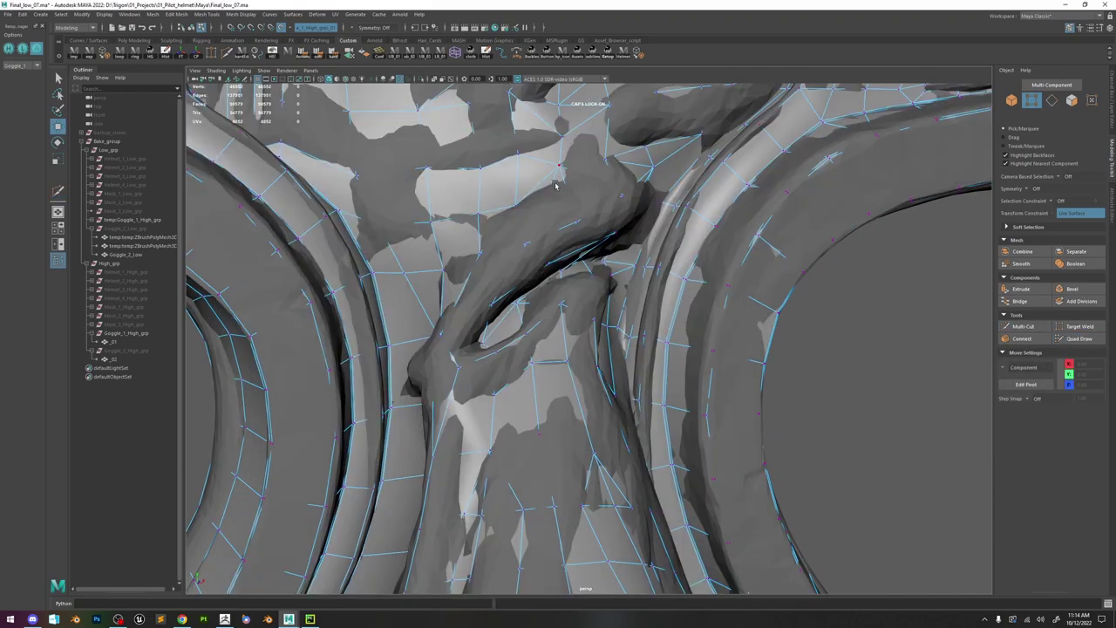
click(540, 211)
click(1071, 339)
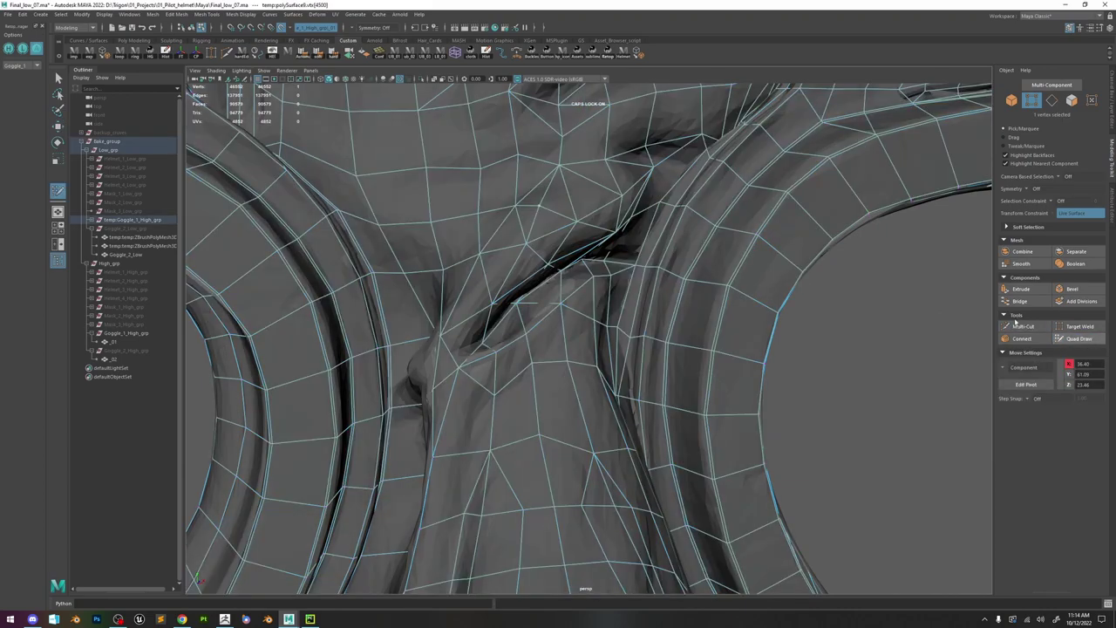
- Spin the diagonal edge along the fold's upper ridge and reshape the neighbouring vertices with Quad Draw
mouse_move(668, 286)
alt+mouse_down()
mouse_move(650, 266)
mouse_move(645, 305)
mouse_move(659, 272)
alt+mouse_up()
key(w)
click(552, 208)
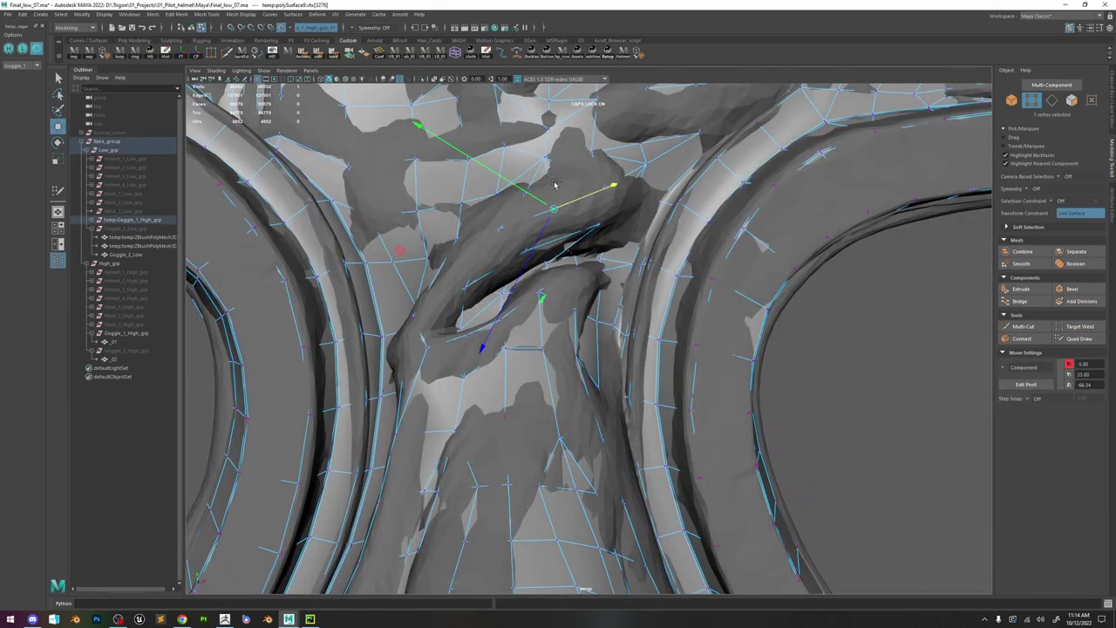
click(552, 182)
key(ctrl+alt+Right)
key(y)
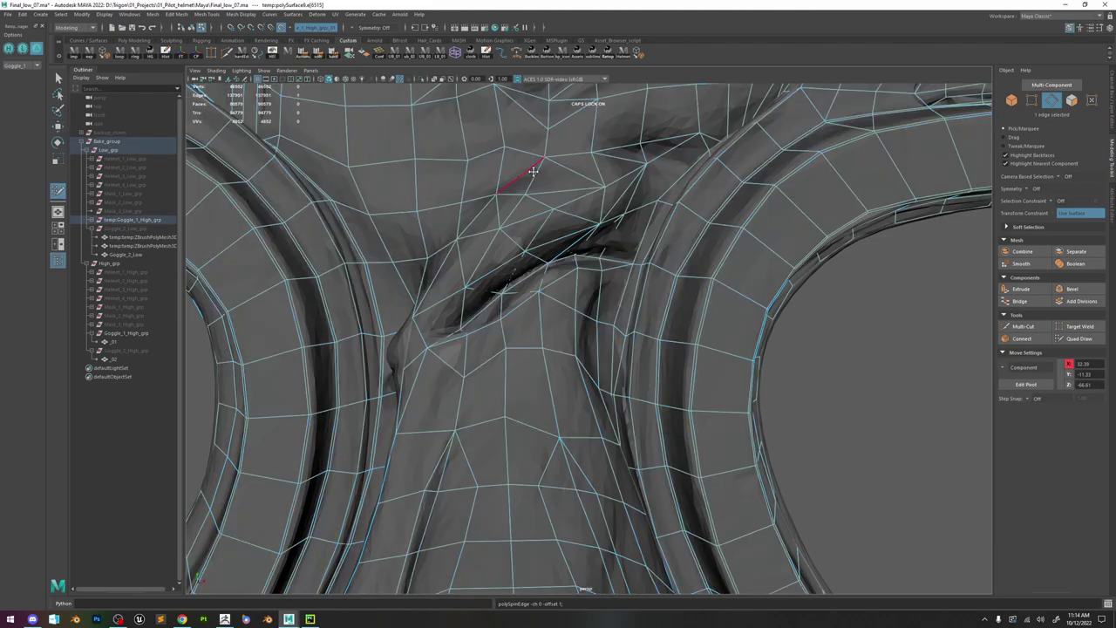
mouse_move(604, 186)
mouse_down()
mouse_move(657, 197)
mouse_move(603, 235)
mouse_move(559, 245)
mouse_up()
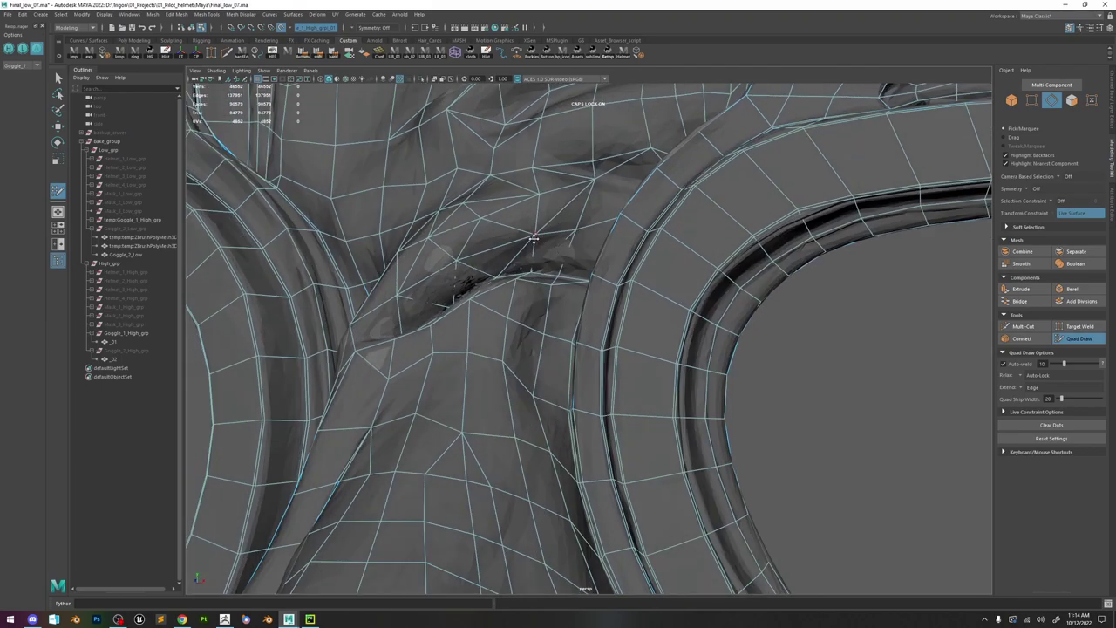
- Cut new edges with Multi-Cut from the crease's end into the frame seam
mouse_move(497, 366)
alt+mouse_down()
mouse_move(599, 313)
mouse_move(603, 367)
alt+mouse_up()
click(1022, 326)
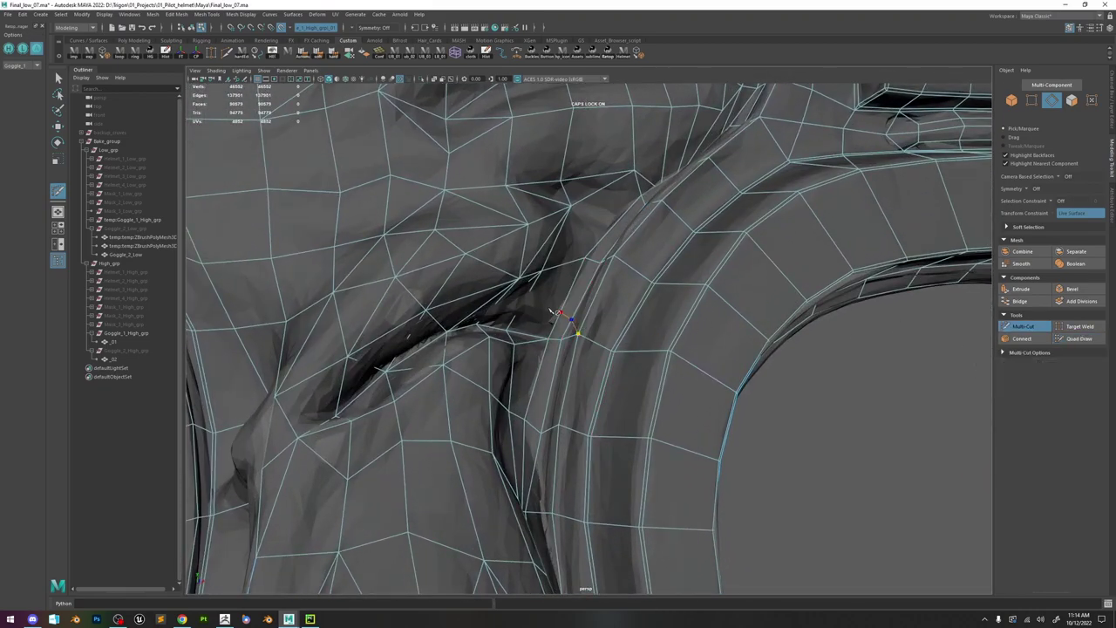
alt+drag(523, 308, 471, 326)
click(475, 315)
right_click(604, 323)
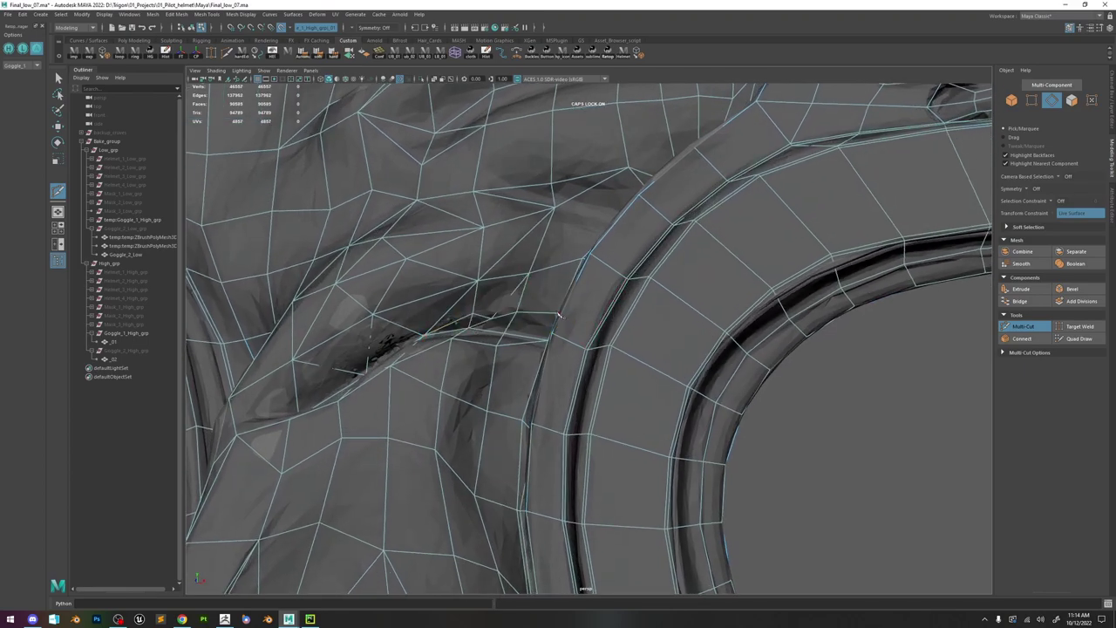
- Reposition the vertices of the new cut at the crease's end so they sit on the high-poly surface
key(w)
click(494, 317)
right_click(495, 316)
right_drag(496, 317, 453, 315)
click(493, 320)
alt+drag(493, 324, 491, 314)
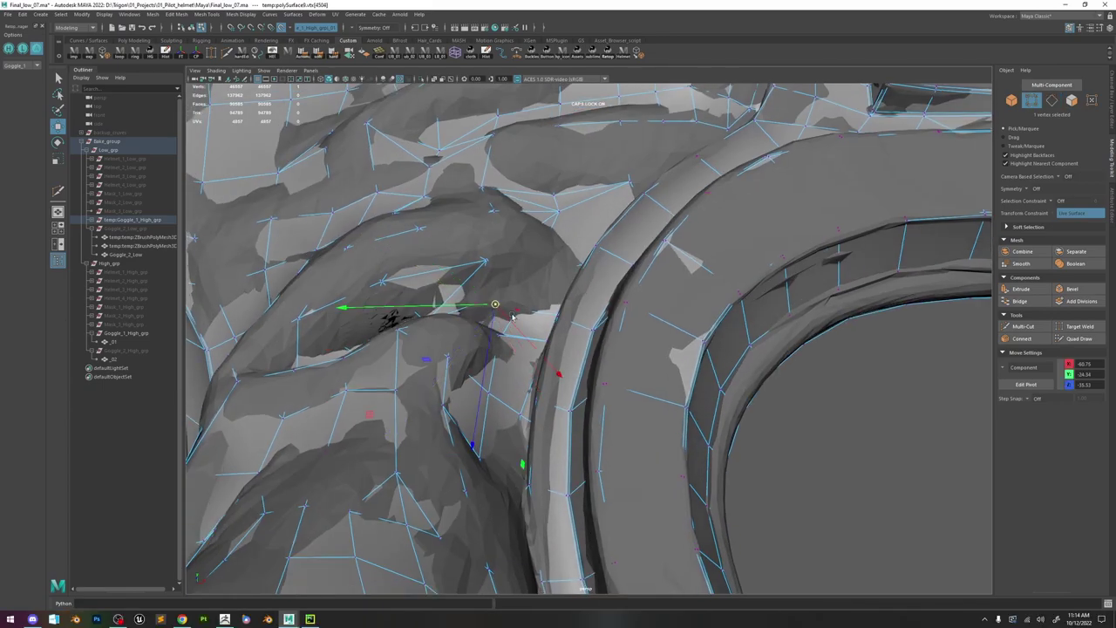
click(1078, 338)
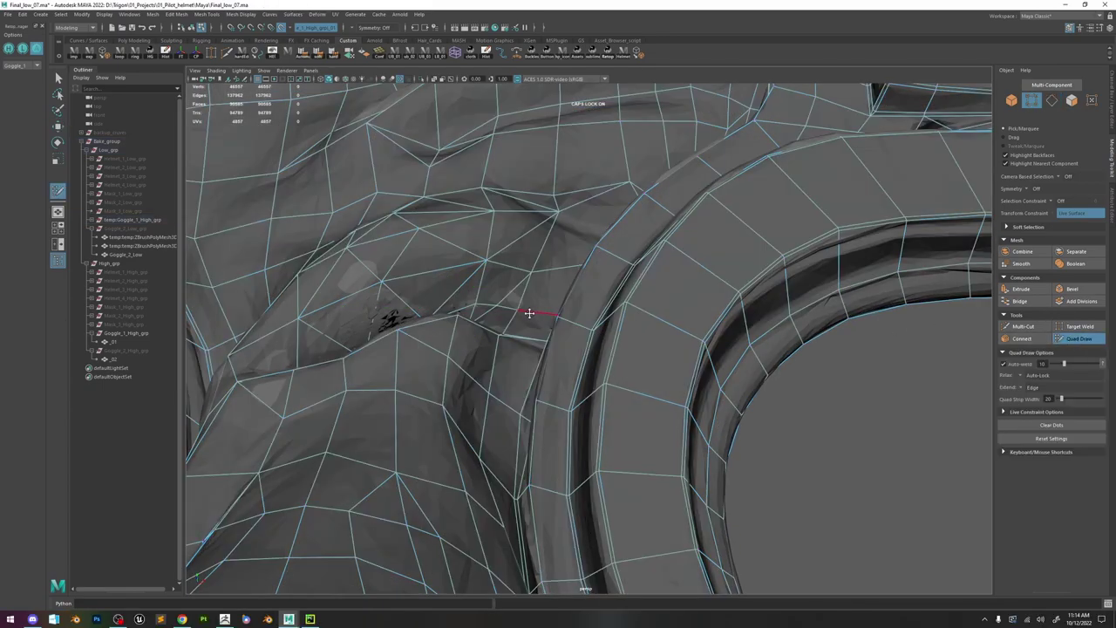
alt+drag(505, 303, 507, 323)
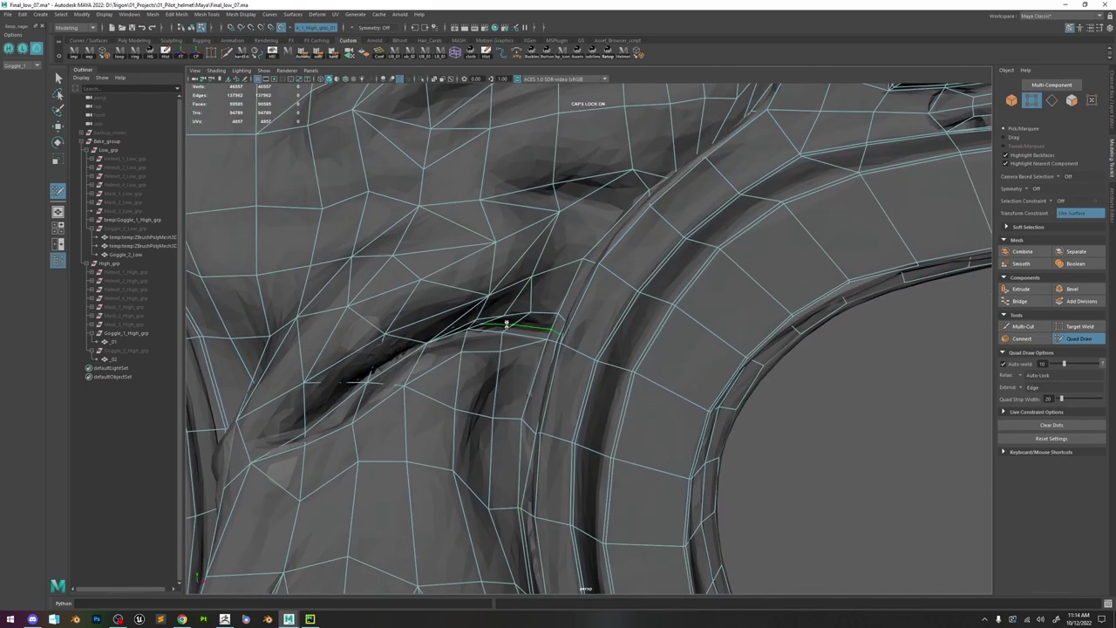
- Save the scene, and save a new version of it as Final_low_08.ma
key(ctrl+s)
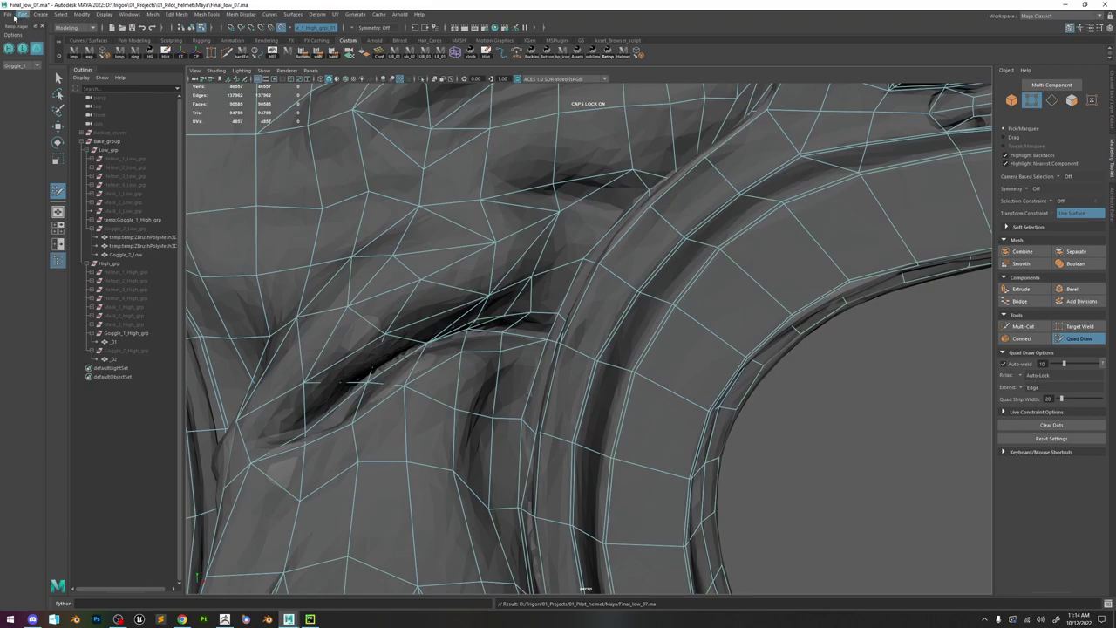
click(8, 15)
click(35, 58)
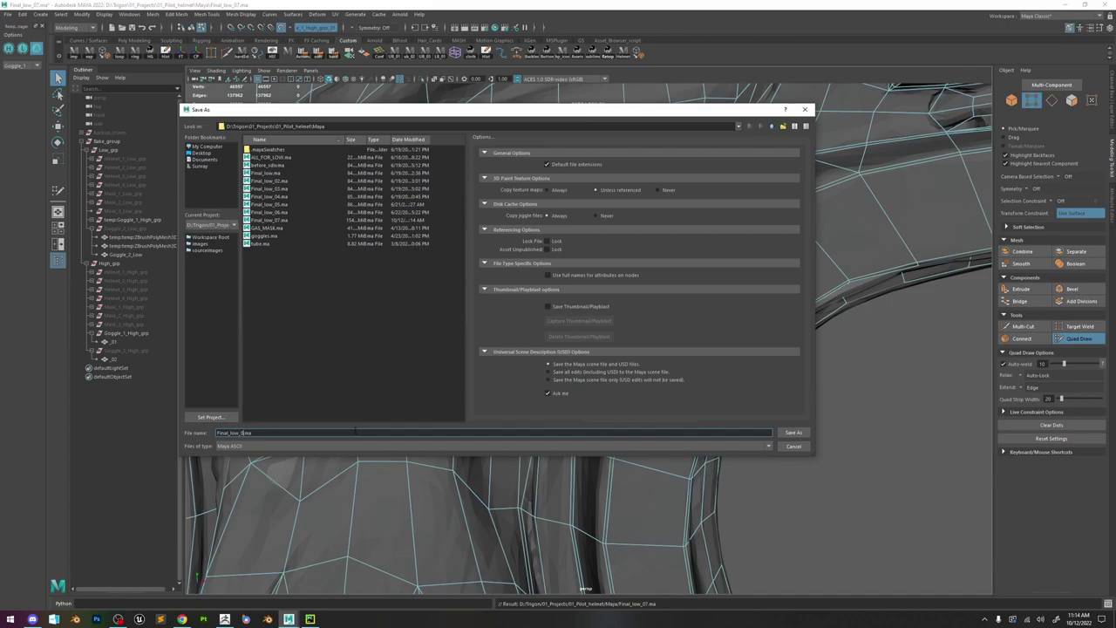
key(Return)
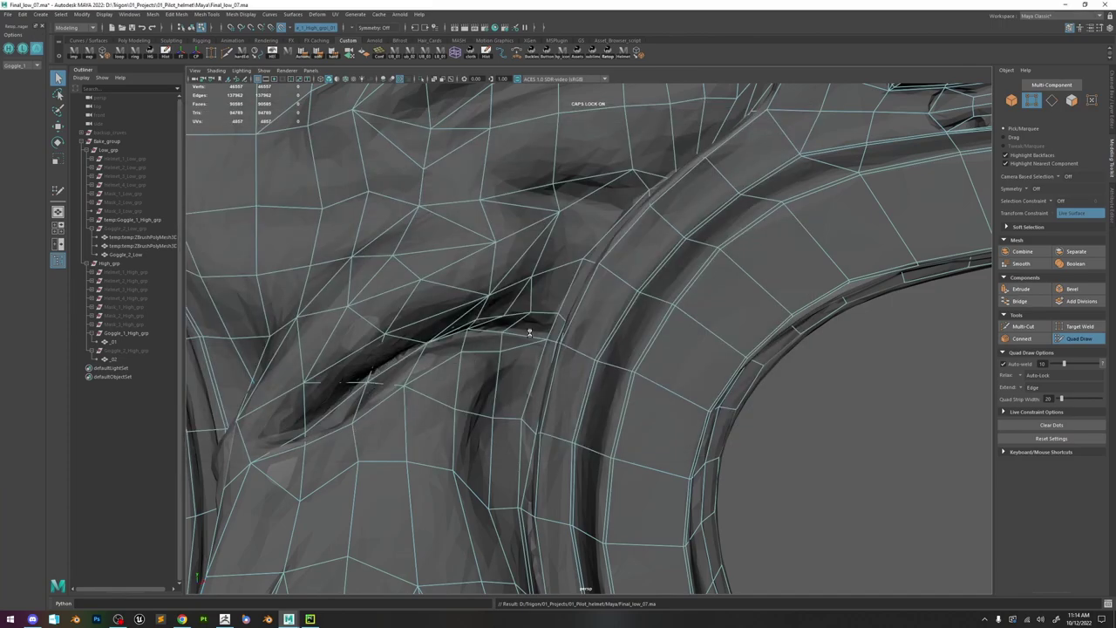
- Cut connecting edges with Multi-Cut between existing vertices around the lower fold
mouse_move(530, 333)
alt+mouse_down()
mouse_move(563, 337)
mouse_move(466, 349)
mouse_move(526, 374)
mouse_move(499, 366)
mouse_move(535, 349)
mouse_move(531, 369)
mouse_move(564, 372)
mouse_move(581, 394)
mouse_move(602, 491)
mouse_move(583, 425)
mouse_move(550, 403)
mouse_move(591, 463)
mouse_move(567, 399)
mouse_move(632, 336)
alt+mouse_up()
alt+drag(577, 362, 522, 401)
mouse_move(558, 363)
alt+mouse_down()
mouse_move(524, 364)
mouse_move(510, 333)
mouse_move(484, 336)
alt+mouse_up()
click(1018, 327)
click(523, 361)
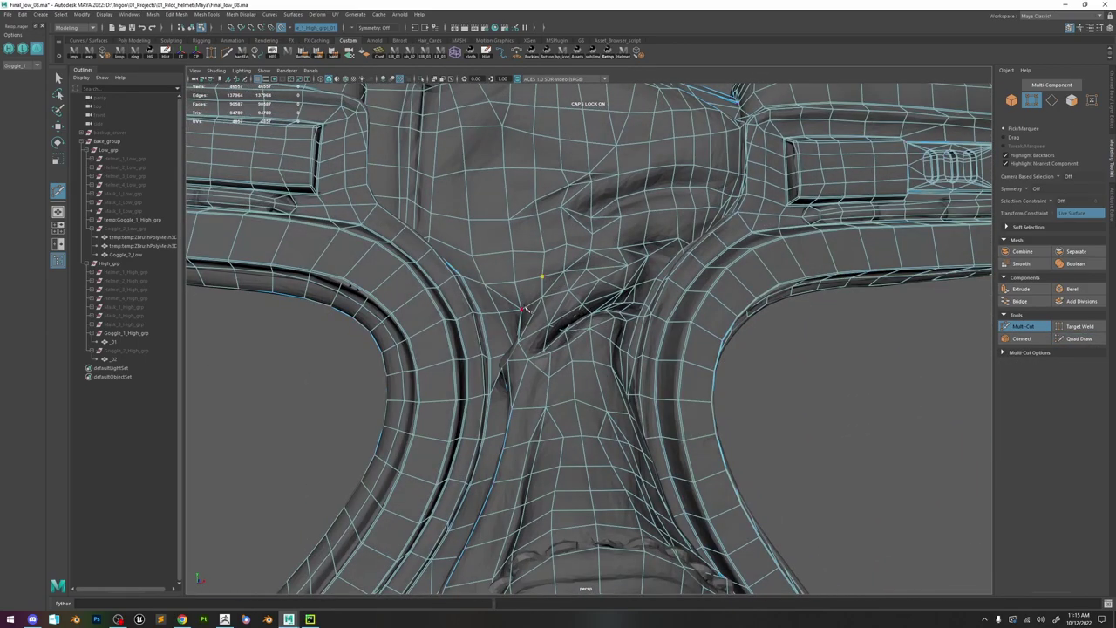
- Cut connecting edges with Multi-Cut across the padding faces beside the frame seam and up towards the upper corner
click(1062, 339)
alt+drag(541, 266, 493, 274)
alt+right_drag(515, 284, 649, 367)
alt+drag(658, 379, 593, 336)
key(ctrl+shift+x)
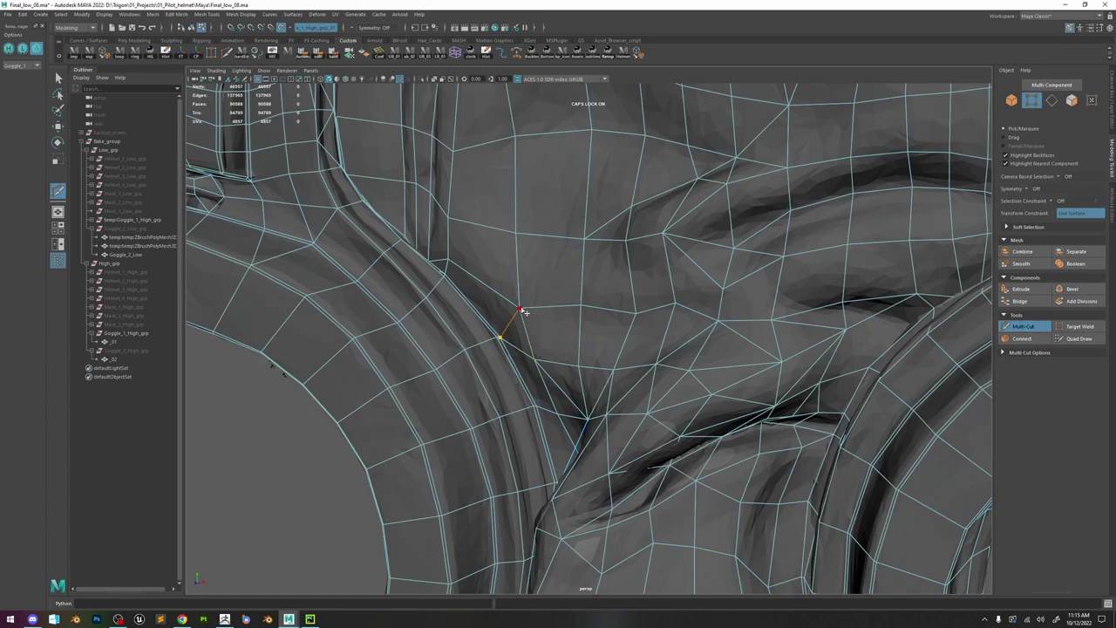
mouse_move(521, 309)
alt+mouse_down()
mouse_move(568, 316)
mouse_move(542, 324)
mouse_move(549, 344)
mouse_move(585, 354)
mouse_move(641, 268)
mouse_move(593, 150)
mouse_move(597, 266)
mouse_move(583, 237)
mouse_move(606, 265)
alt+mouse_up()
scroll(585, 354, down, 3)
click(556, 316)
click(599, 262)
right_click(598, 262)
click(1080, 339)
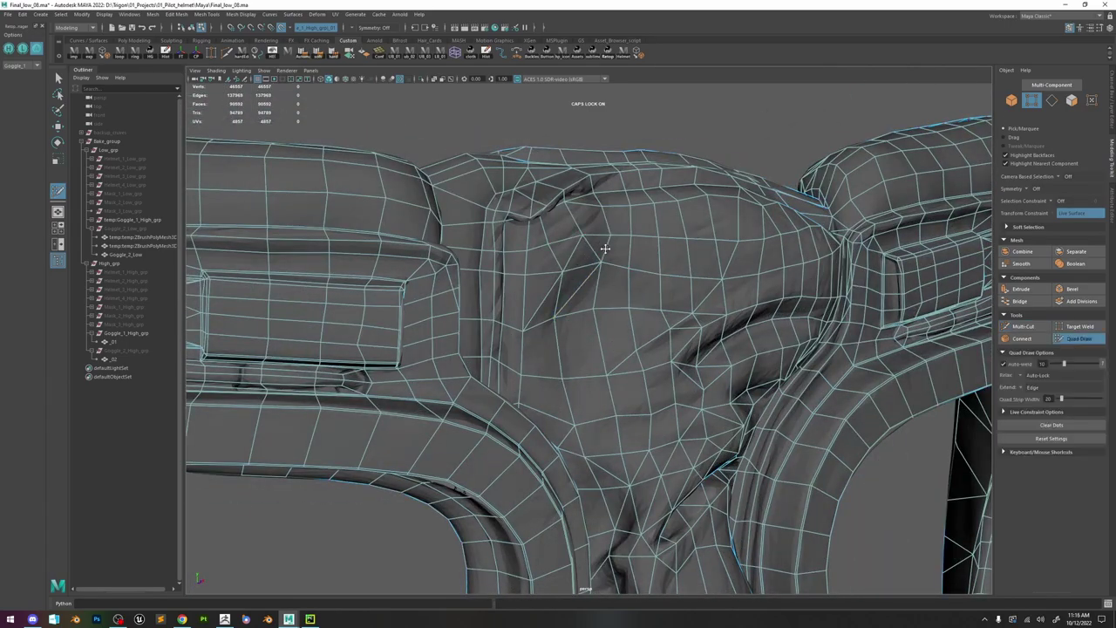
- Cut one more connecting edge across the faces below the padding's upper corner fold
click(1026, 327)
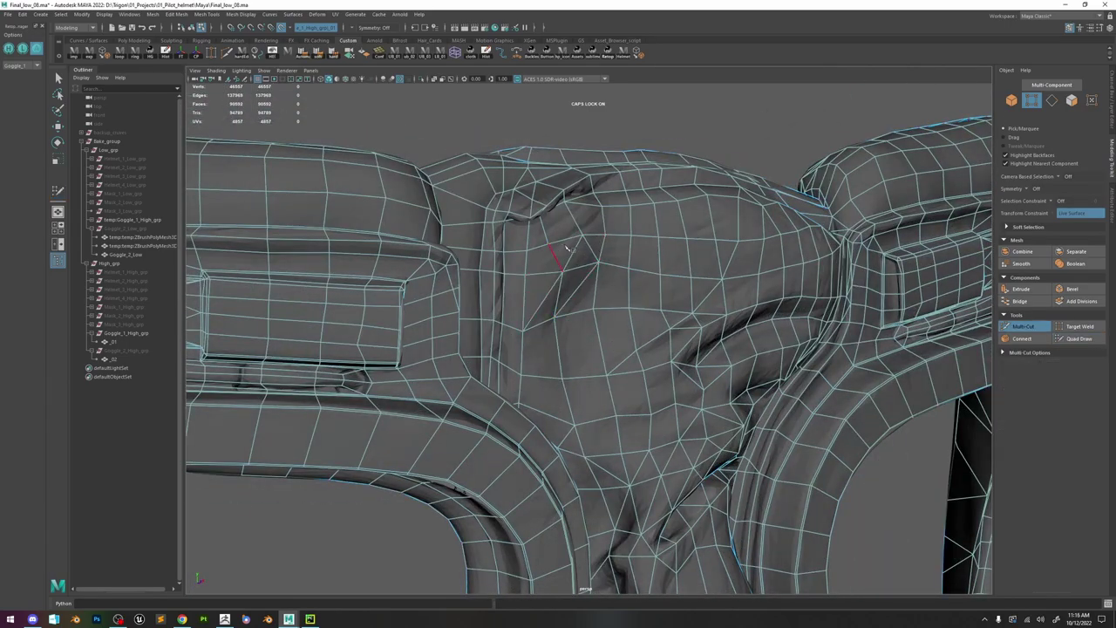
alt+drag(617, 210, 952, 308)
click(1074, 339)
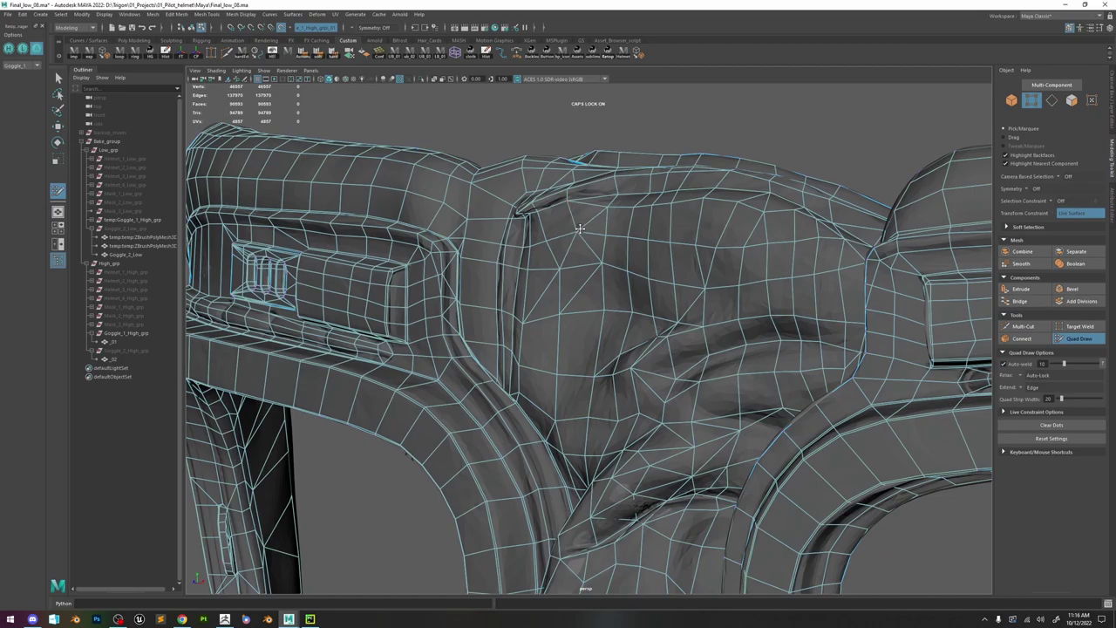
- Leave Quad Draw and select the whole low-poly goggle mesh as an object
alt+drag(577, 235, 674, 282)
scroll(628, 274, down, 8)
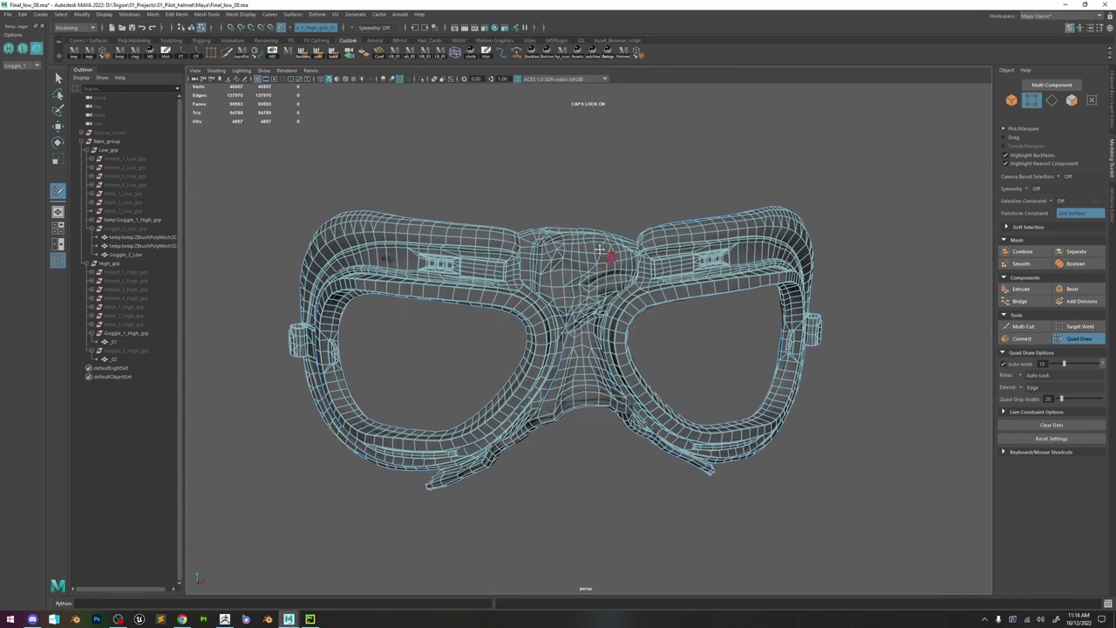
key(w)
right_drag(593, 249, 681, 194)
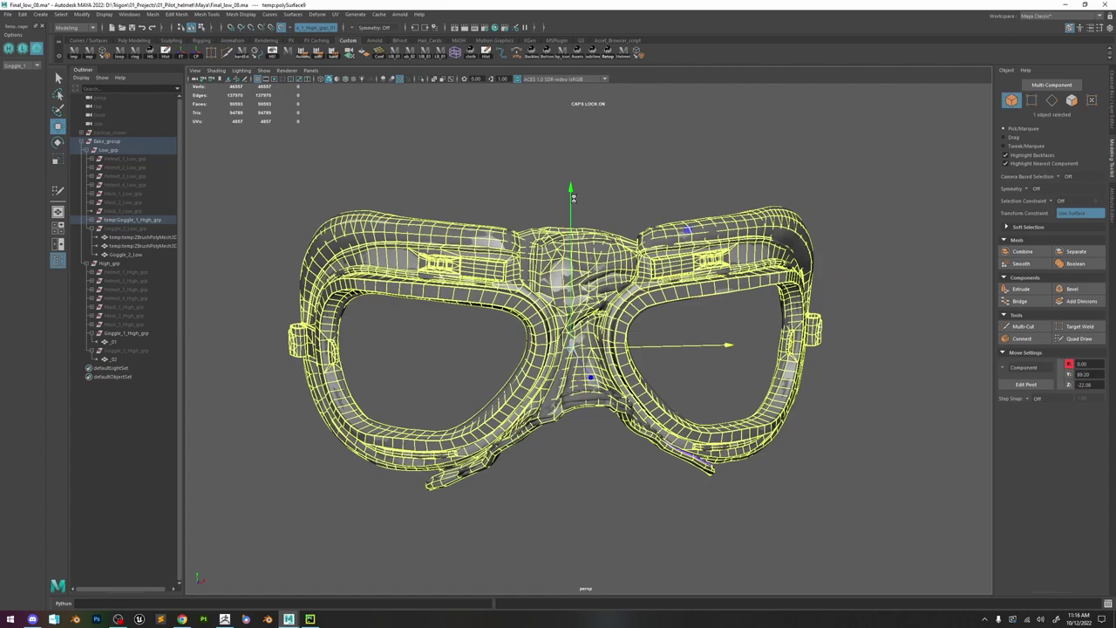
- Save the scene and isolate the low-poly goggle mesh for inspection
key(ctrl+s)
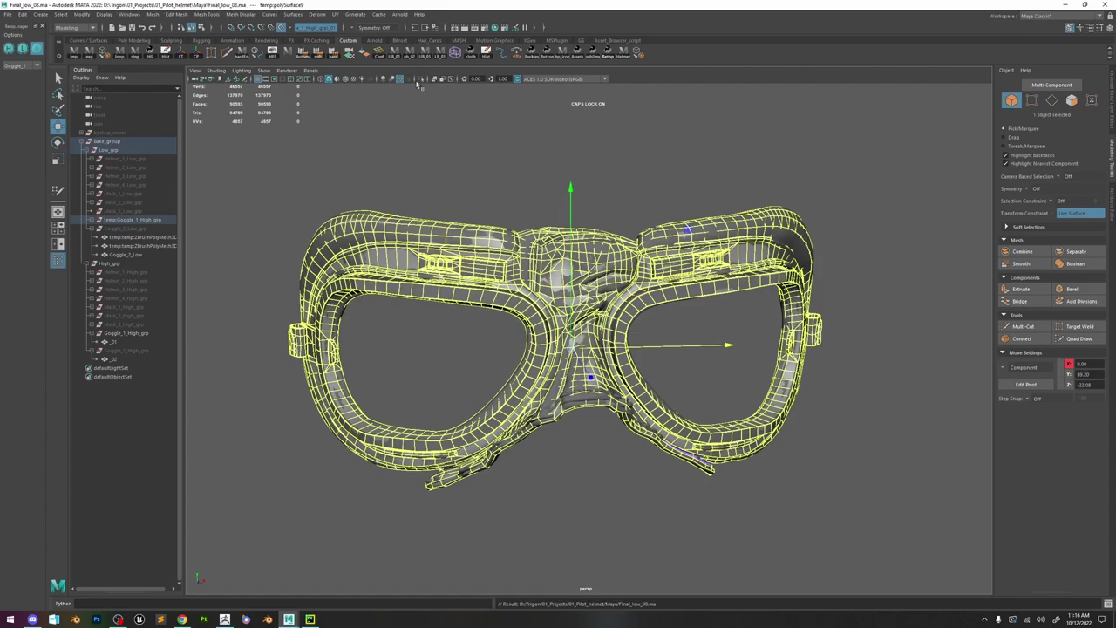
click(422, 80)
click(588, 212)
scroll(631, 316, up, 4)
alt+drag(633, 319, 680, 503)
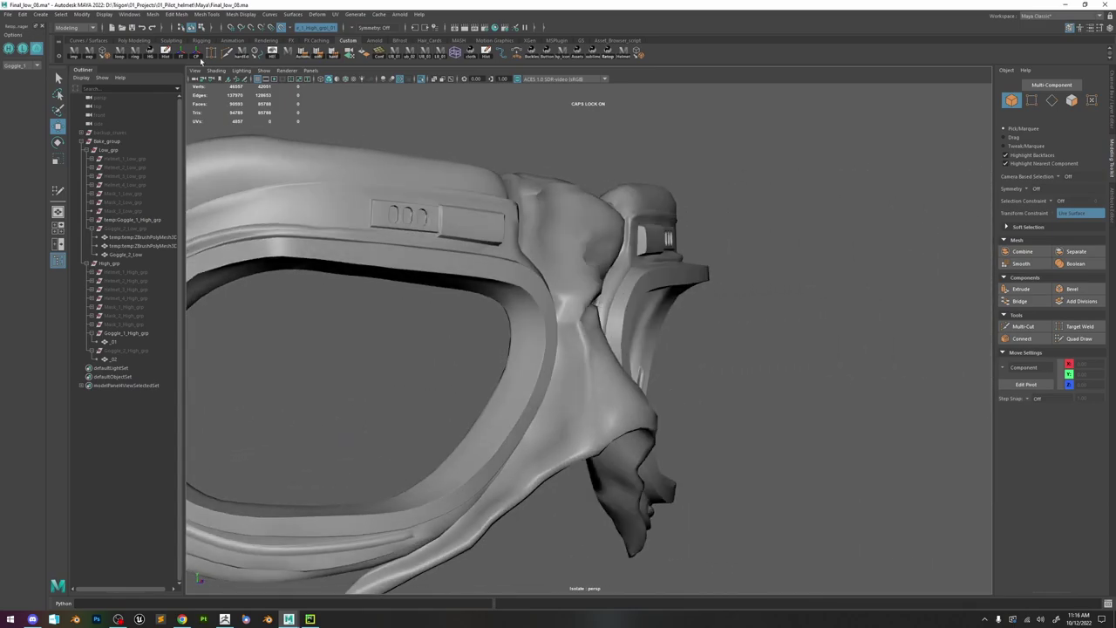
- Leave isolation and compare the low-poly goggle with the high-poly around the nose-bridge padding by alternating their visibility
click(22, 48)
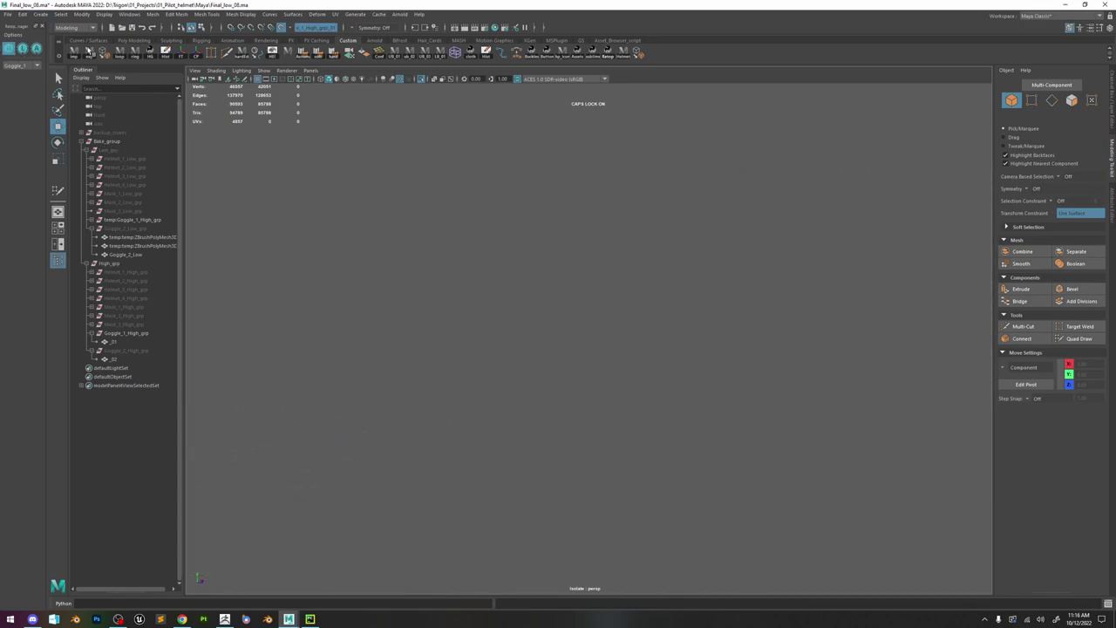
click(422, 79)
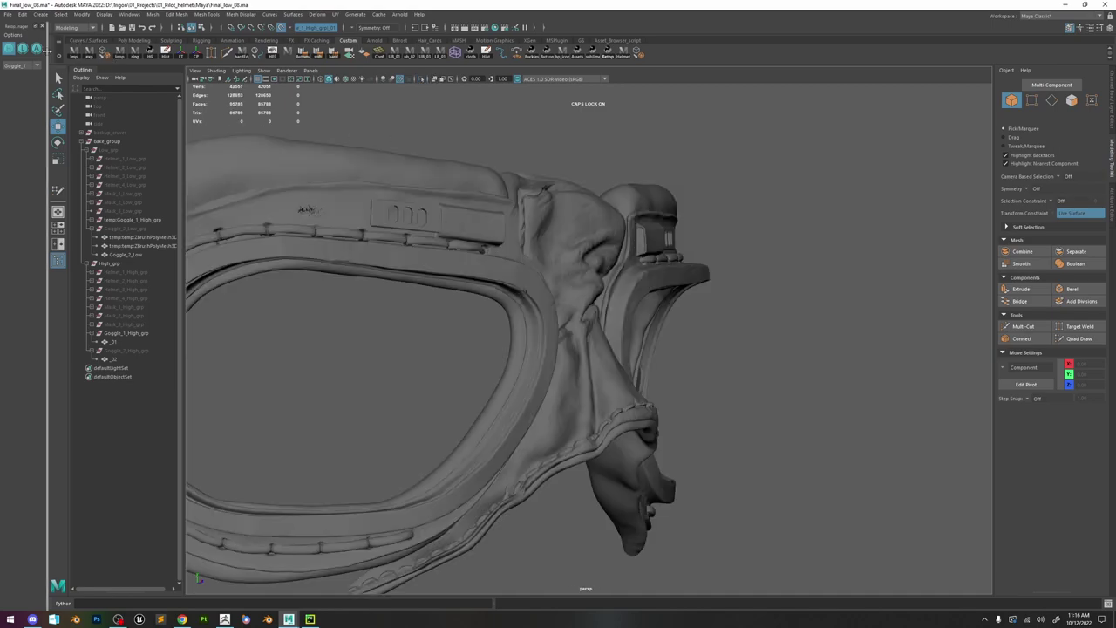
click(26, 50)
click(6, 50)
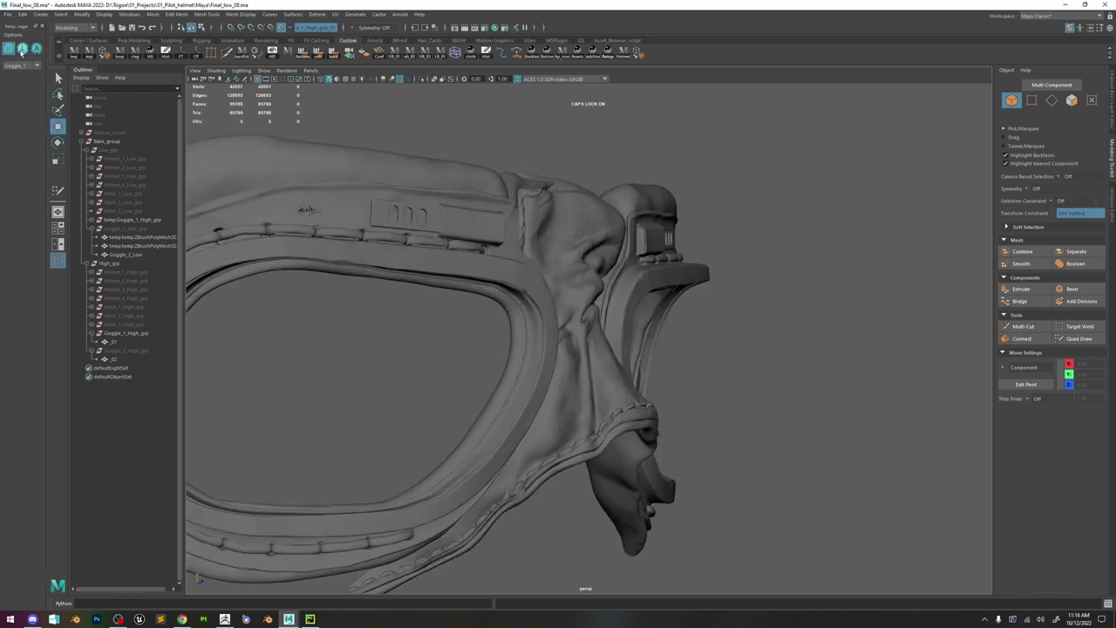
click(22, 49)
click(22, 49)
click(22, 49)
alt+drag(581, 229, 636, 272)
click(7, 49)
click(21, 51)
click(9, 50)
click(21, 50)
alt+drag(454, 198, 650, 309)
click(10, 51)
click(23, 50)
click(9, 49)
click(24, 50)
- Select a low-poly vertex at the nose-bridge fold beside the frame and display the high- and low-poly meshes together
click(650, 296)
scroll(689, 306, up, 5)
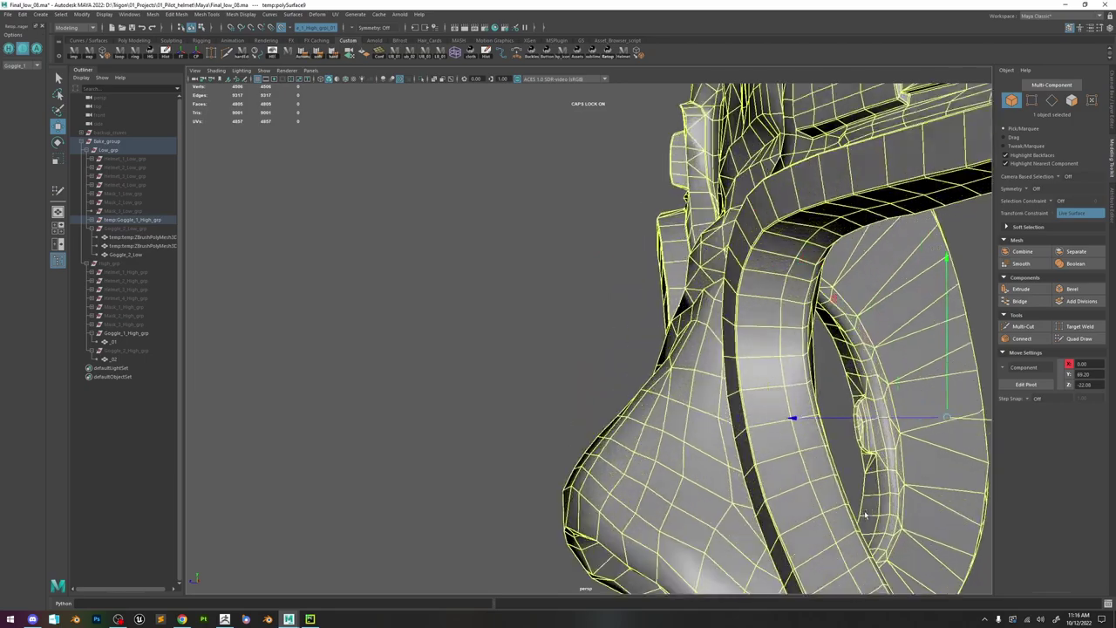
right_drag(724, 302, 675, 302)
click(713, 301)
key(f)
scroll(713, 302, down, 5)
mouse_move(713, 302)
alt+mouse_down()
mouse_move(700, 324)
mouse_move(623, 262)
alt+mouse_up()
click(37, 49)
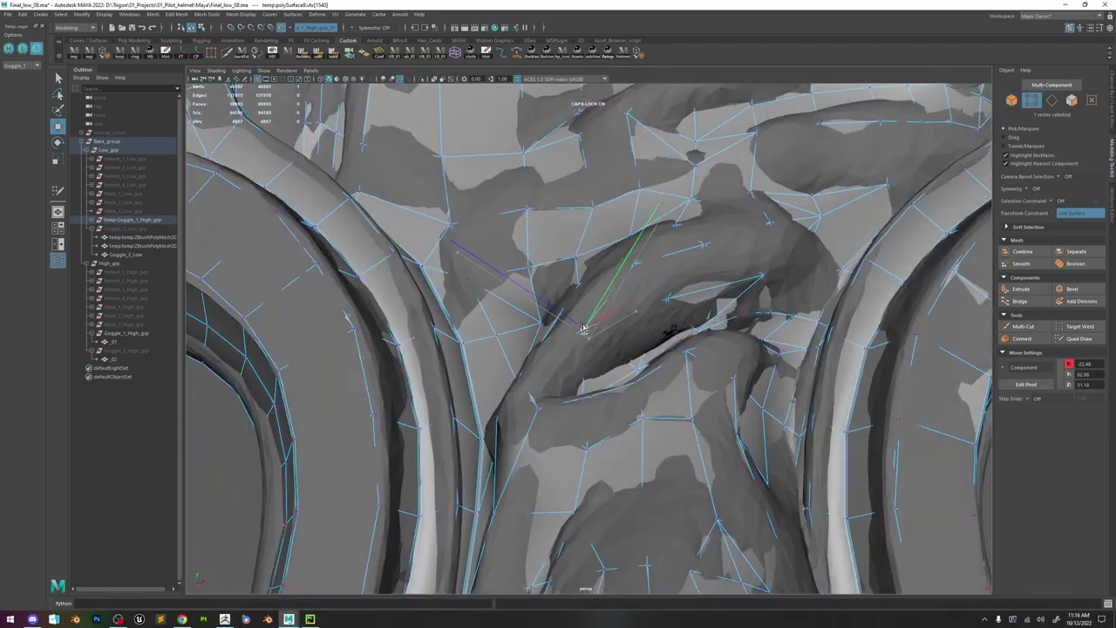
- Cut connecting edges with Multi-Cut across the faces at the lower end of the nose-bridge fold
click(1079, 338)
click(1023, 327)
mouse_move(532, 353)
alt+mouse_down()
mouse_move(596, 368)
mouse_move(576, 344)
alt+mouse_up()
mouse_move(626, 379)
alt+mouse_down()
mouse_move(531, 384)
mouse_move(610, 383)
alt+mouse_up()
right_click(601, 388)
click(587, 392)
click(556, 372)
click(523, 375)
right_click(525, 375)
drag(961, 373, 993, 377)
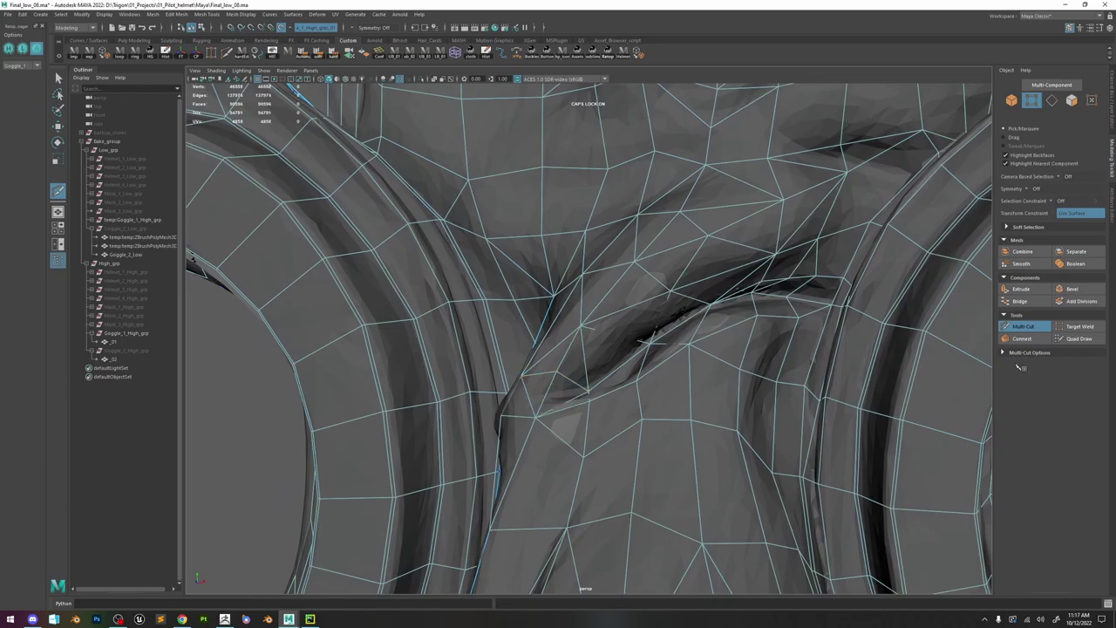
- Cut another connecting edge along the inside of the nose-bridge fold with Multi-Cut and return to whole-object selection
click(1078, 338)
mouse_move(549, 375)
alt+mouse_down()
mouse_move(523, 403)
mouse_move(558, 380)
alt+mouse_up()
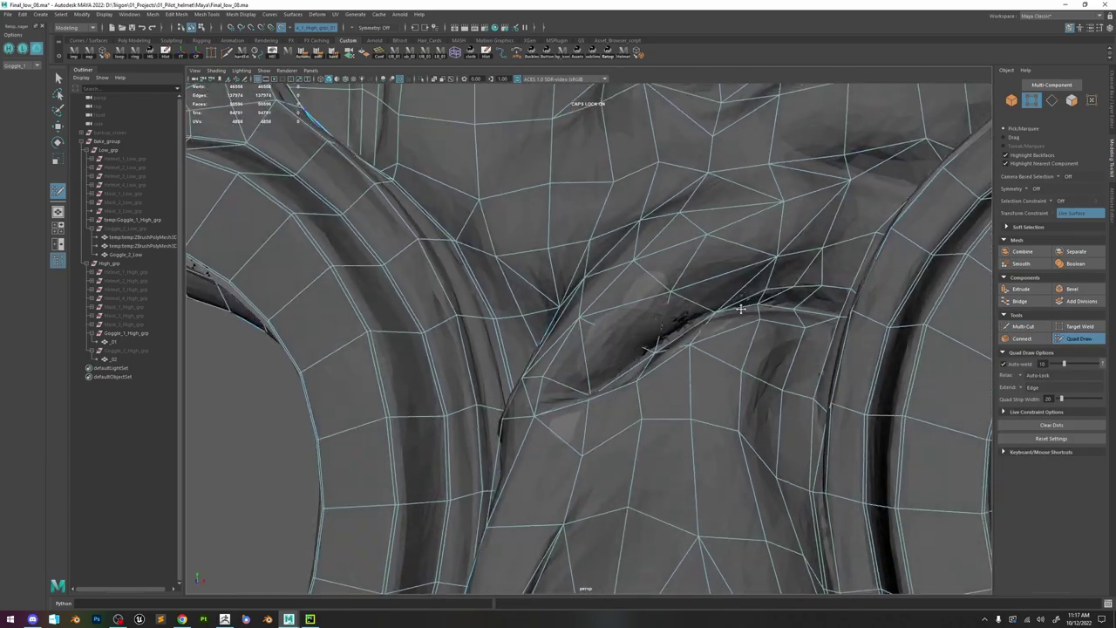
key(ctrl+shift+x)
click(668, 293)
click(586, 354)
click(560, 377)
right_click(562, 381)
key(ctrl+shift+q)
key(w)
click(600, 331)
mouse_move(600, 332)
mouse_down()
mouse_move(559, 377)
mouse_move(674, 299)
mouse_move(837, 300)
mouse_move(662, 328)
mouse_up()
key(ctrl+shift+q)
key(w)
key(F8)
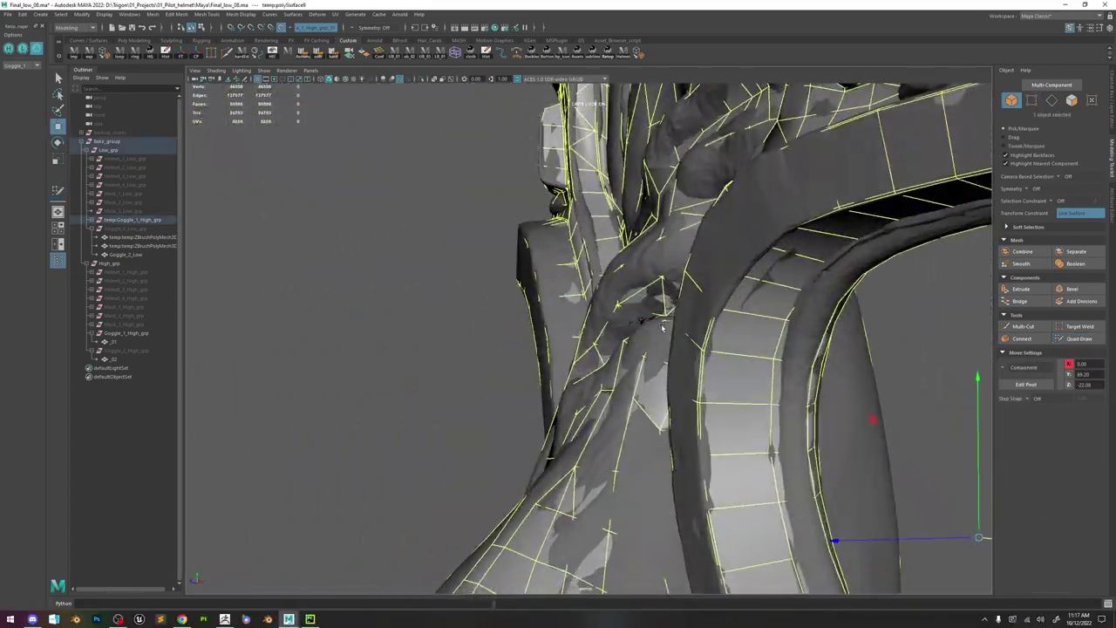
- Compare the high-poly and low-poly goggle around the reworked nose-bridge folds, from close up to the full side view
alt+right_drag(663, 328, 514, 236)
click(510, 232)
click(25, 48)
click(9, 49)
click(22, 49)
click(9, 50)
click(23, 49)
click(9, 49)
click(23, 48)
click(9, 49)
alt+right_drag(488, 307, 578, 363)
alt+drag(558, 362, 609, 272)
click(22, 49)
click(9, 49)
click(23, 50)
click(10, 50)
click(23, 50)
click(10, 49)
alt+right_drag(505, 291, 439, 124)
click(23, 50)
click(9, 49)
click(22, 50)
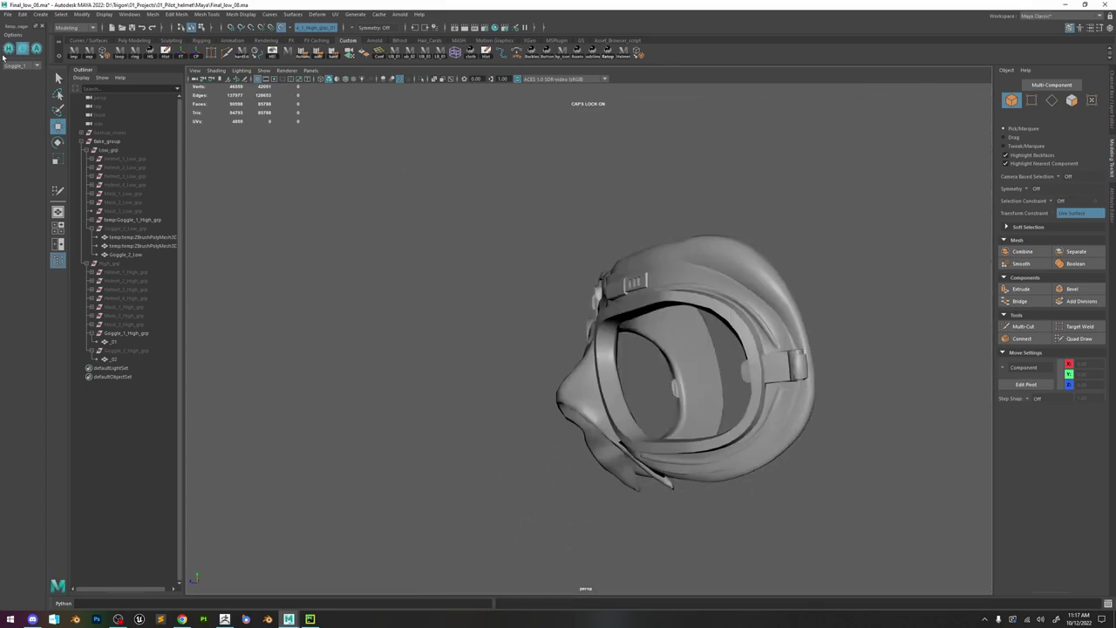
- Compare the high-poly and low-poly silhouettes along the lens frame and the upper side padding
scroll(566, 331, up, 4)
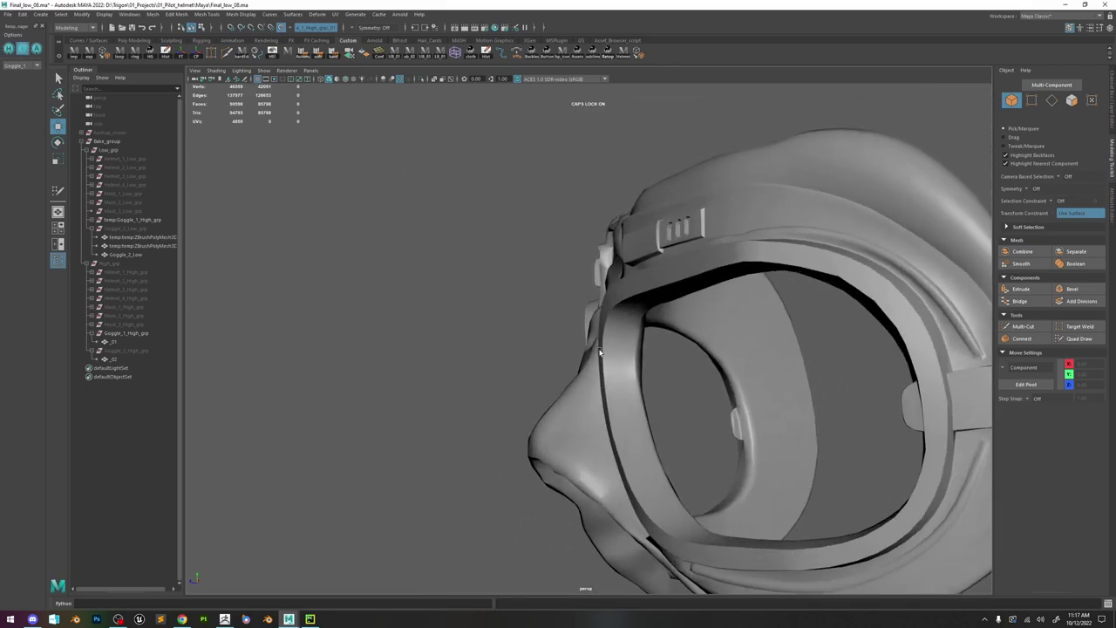
click(22, 48)
click(9, 48)
click(22, 48)
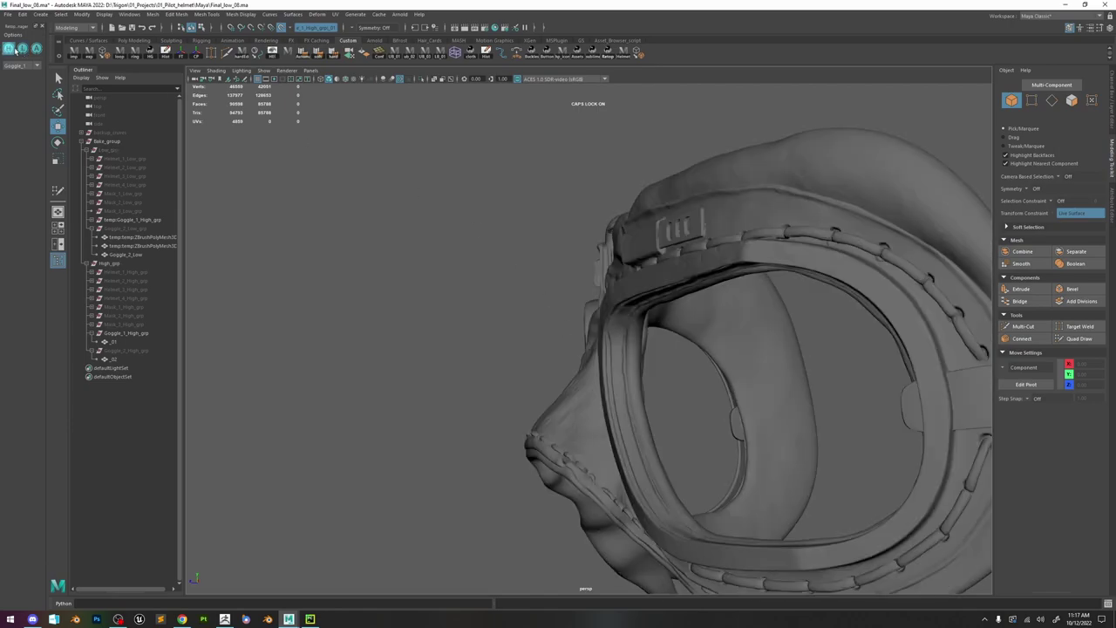
click(9, 48)
click(22, 48)
click(8, 48)
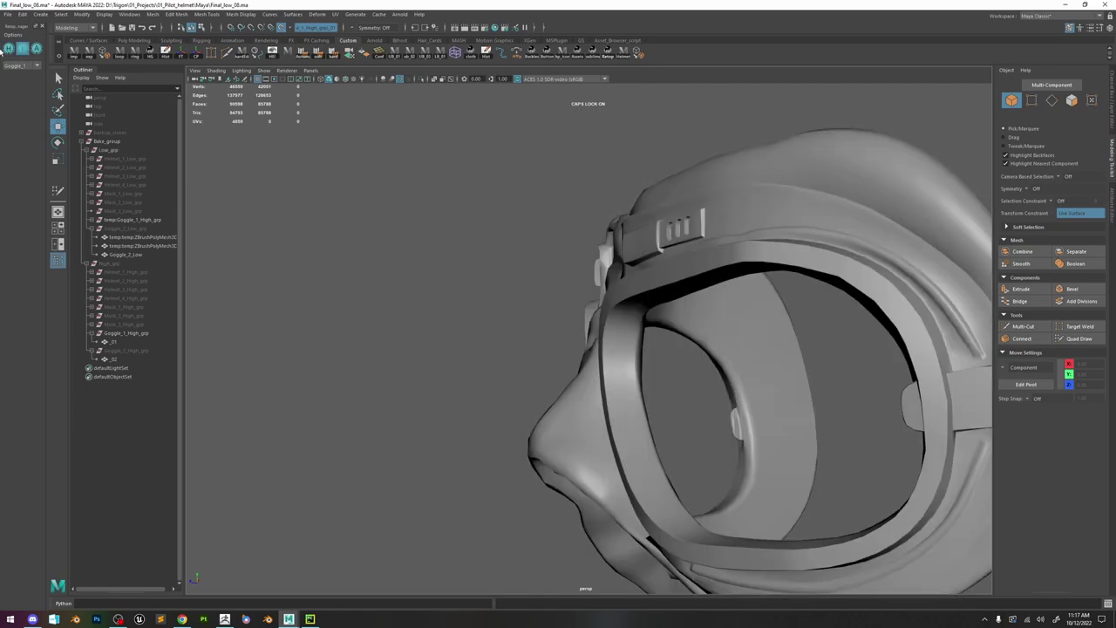
click(9, 48)
click(22, 48)
click(9, 48)
click(22, 48)
click(9, 48)
click(22, 48)
alt+middle_drag(729, 174, 389, 224)
alt+drag(389, 224, 492, 233)
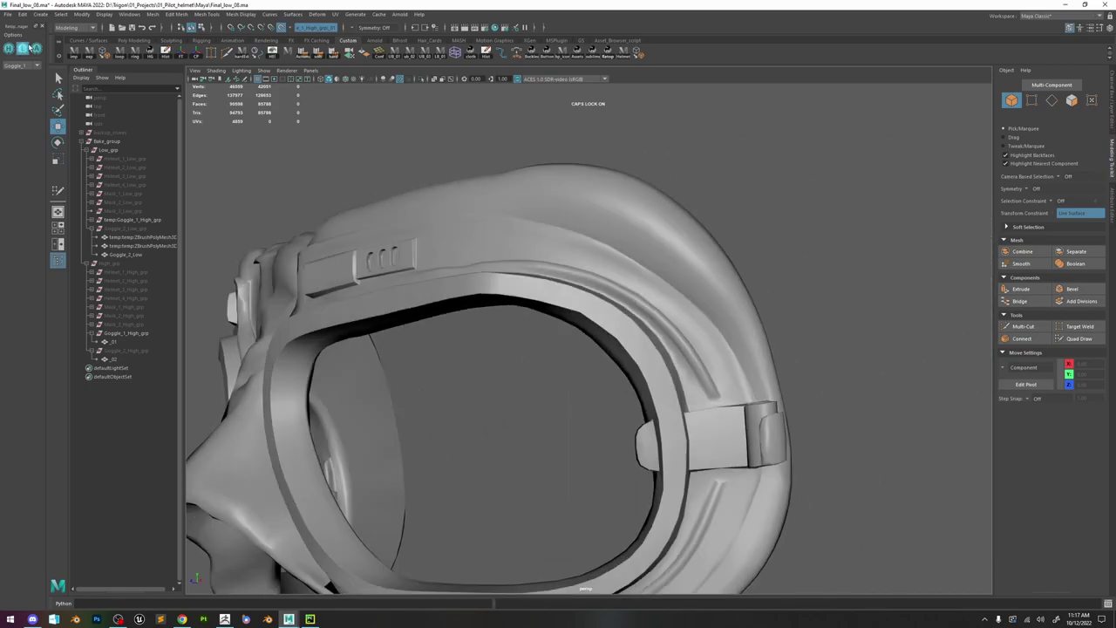
- Show both meshes together and move low-poly points with Quad Draw onto the seam between the upper padding and frame
click(35, 48)
alt+right_drag(392, 139, 558, 209)
click(679, 213)
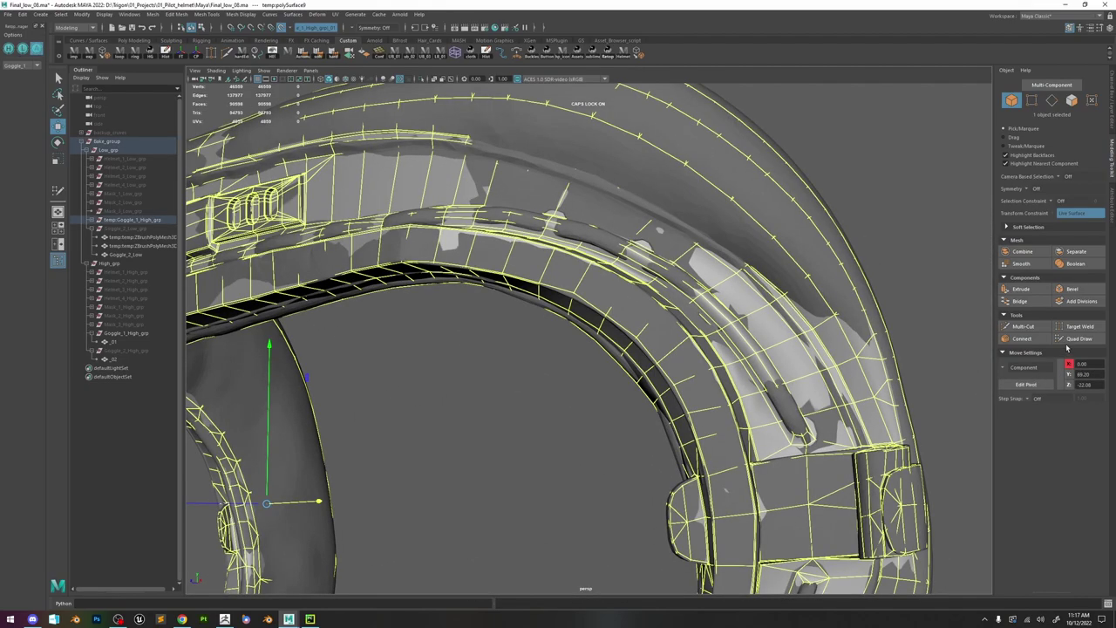
click(1074, 338)
key(w)
click(611, 183)
key(f)
scroll(623, 215, down, 5)
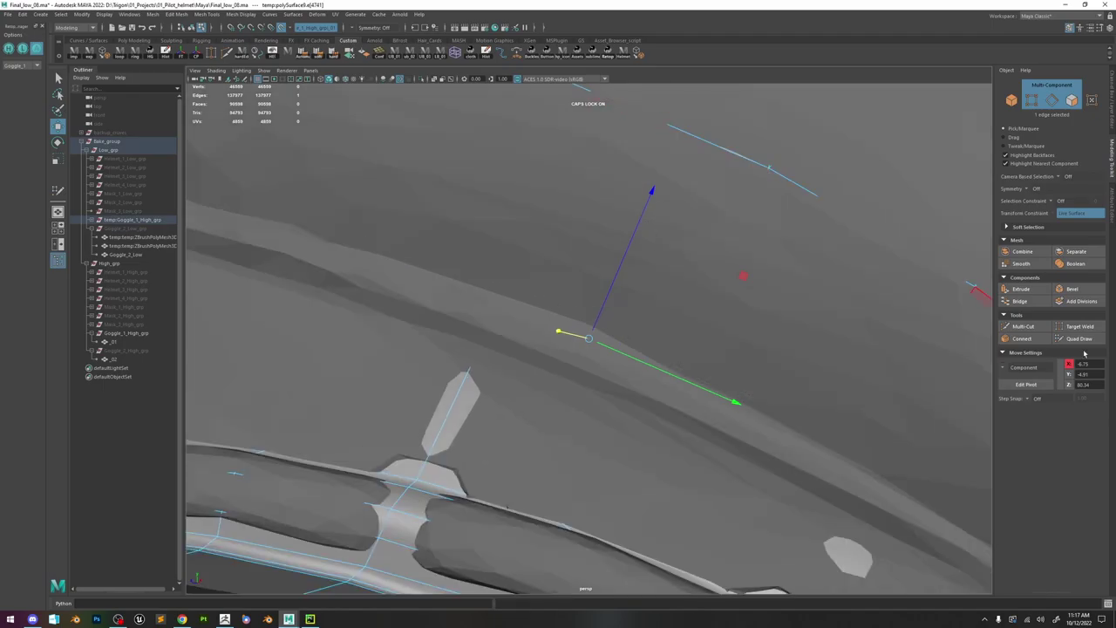
click(1081, 340)
scroll(608, 340, down, 4)
mouse_move(608, 340)
alt+mouse_down()
mouse_move(565, 334)
mouse_move(590, 339)
alt+mouse_up()
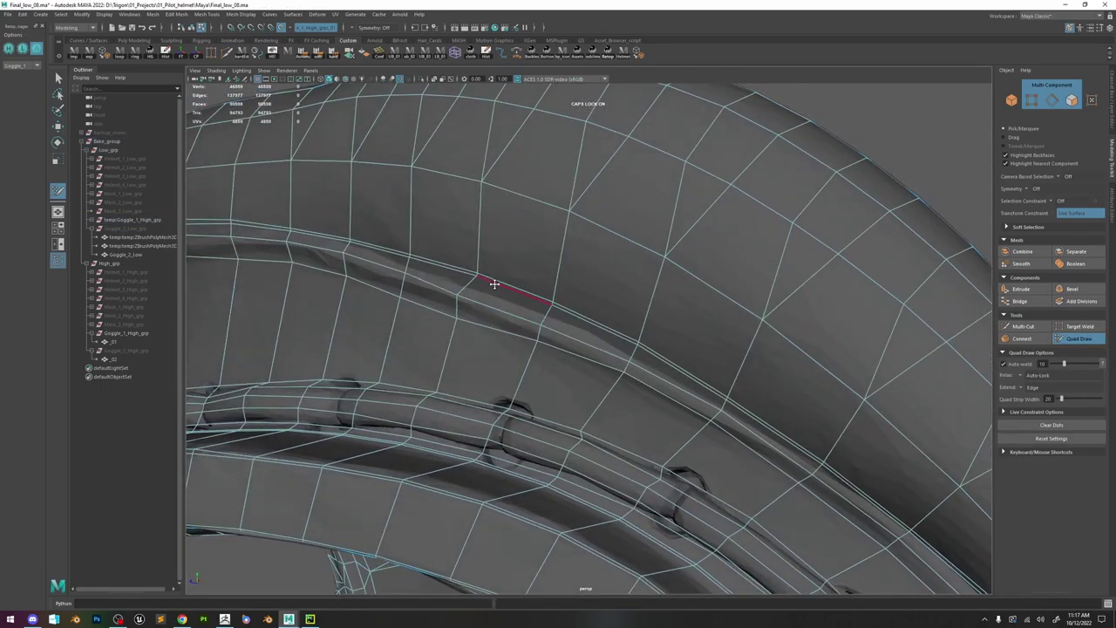
mouse_move(455, 317)
mouse_down()
mouse_move(465, 289)
mouse_move(551, 286)
mouse_up()
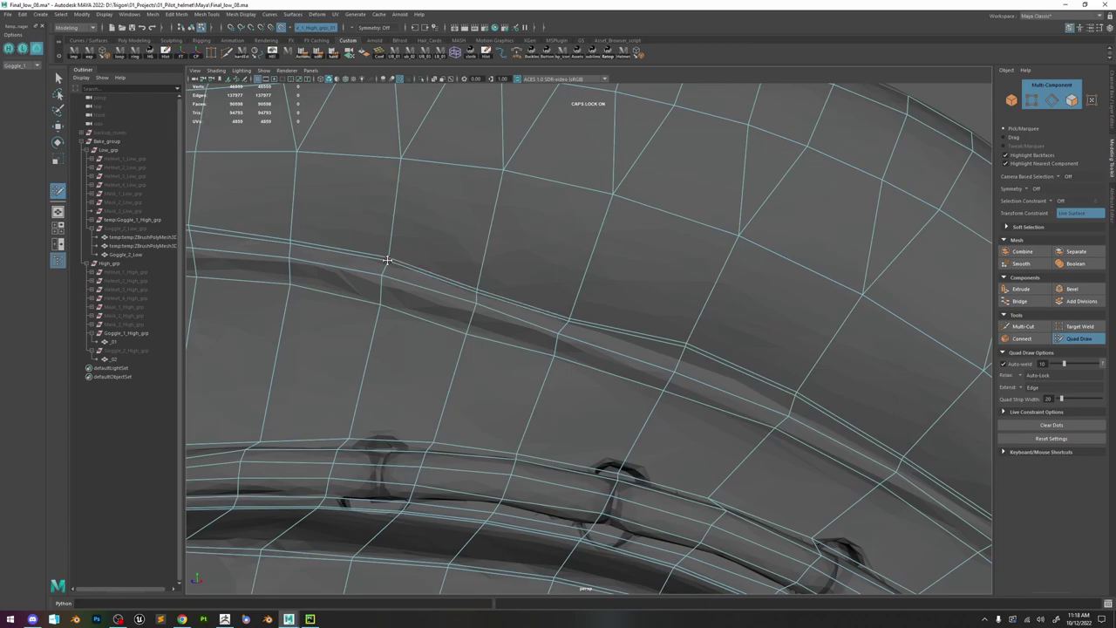
- Continue aligning the low-poly points with Quad Draw further along the upper padding seam towards the side bracket
alt+middle_drag(812, 375, 644, 312)
drag(635, 334, 637, 328)
alt+drag(736, 384, 615, 335)
scroll(640, 336, up, 2)
alt+drag(760, 431, 555, 316)
alt+drag(620, 349, 544, 269)
scroll(545, 269, down, 3)
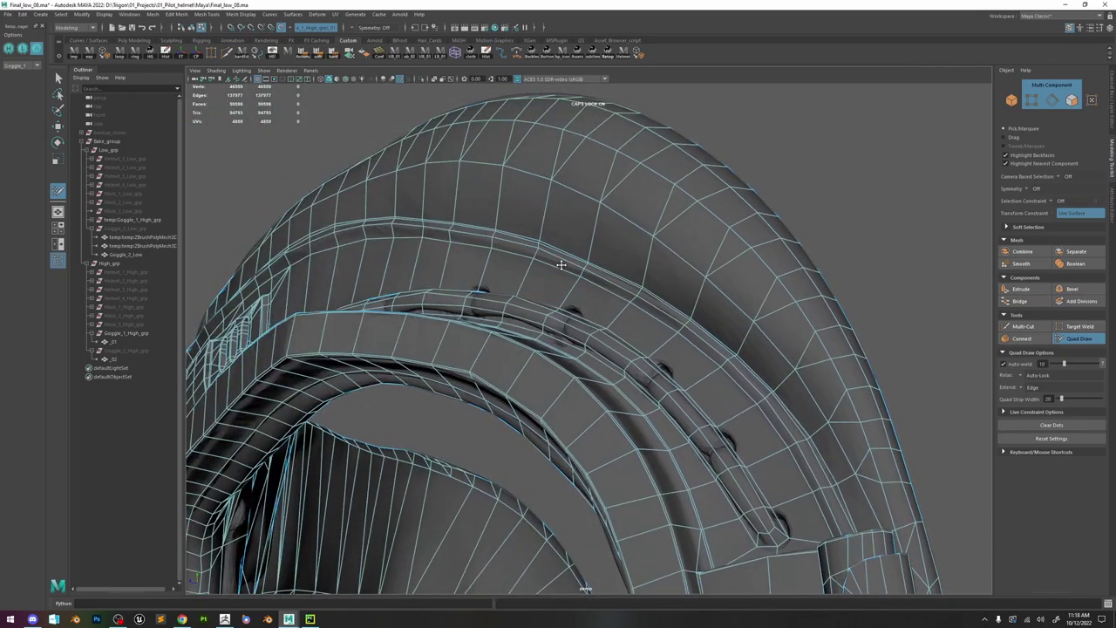
scroll(605, 345, up, 6)
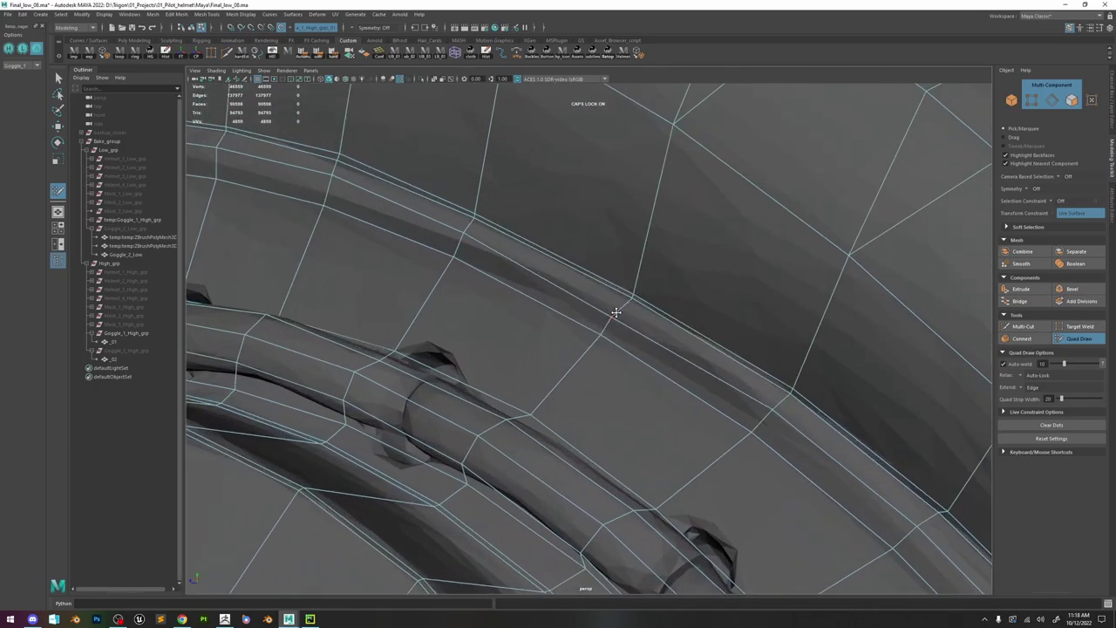
scroll(616, 312, down, 6)
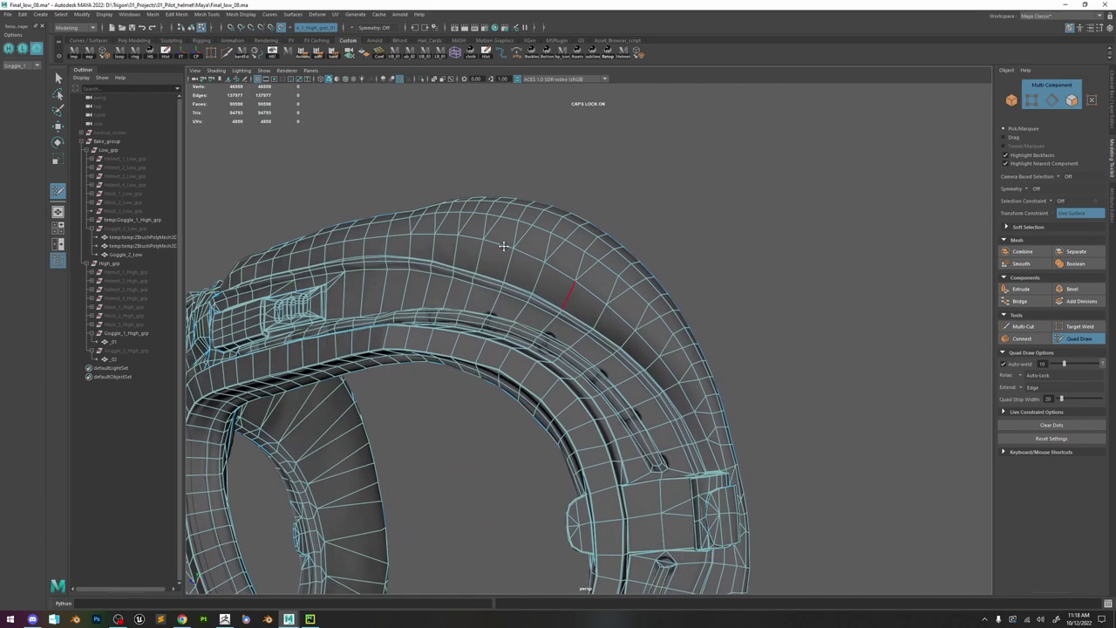
- Leave Quad Draw, deselect the mesh and compare the corrected upper padding seam between the high- and low-poly goggle
key(w)
click(491, 192)
click(20, 48)
click(11, 49)
click(20, 50)
click(10, 51)
click(20, 50)
click(12, 50)
click(8, 49)
click(11, 52)
click(24, 50)
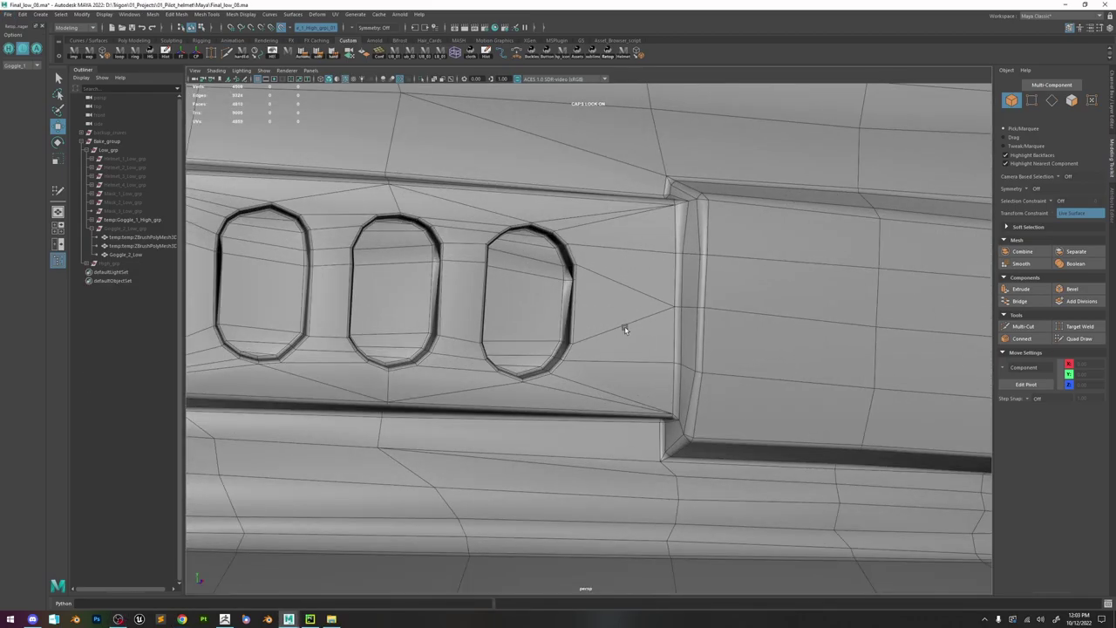
- Select the misplaced inner rim vertex of the slot nearest the raised block and enable World X symmetry
scroll(641, 333, up, 5)
alt+middle_drag(662, 338, 499, 335)
click(578, 315)
right_drag(578, 318, 530, 314)
click(514, 358)
key(f)
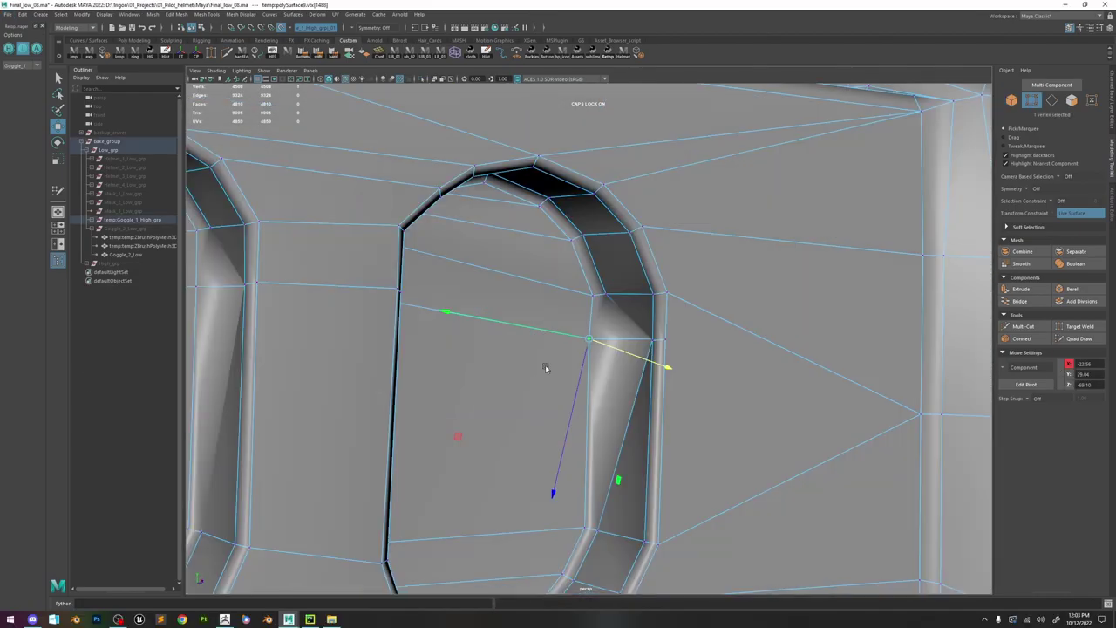
scroll(530, 367, down, 3)
scroll(685, 379, up, 3)
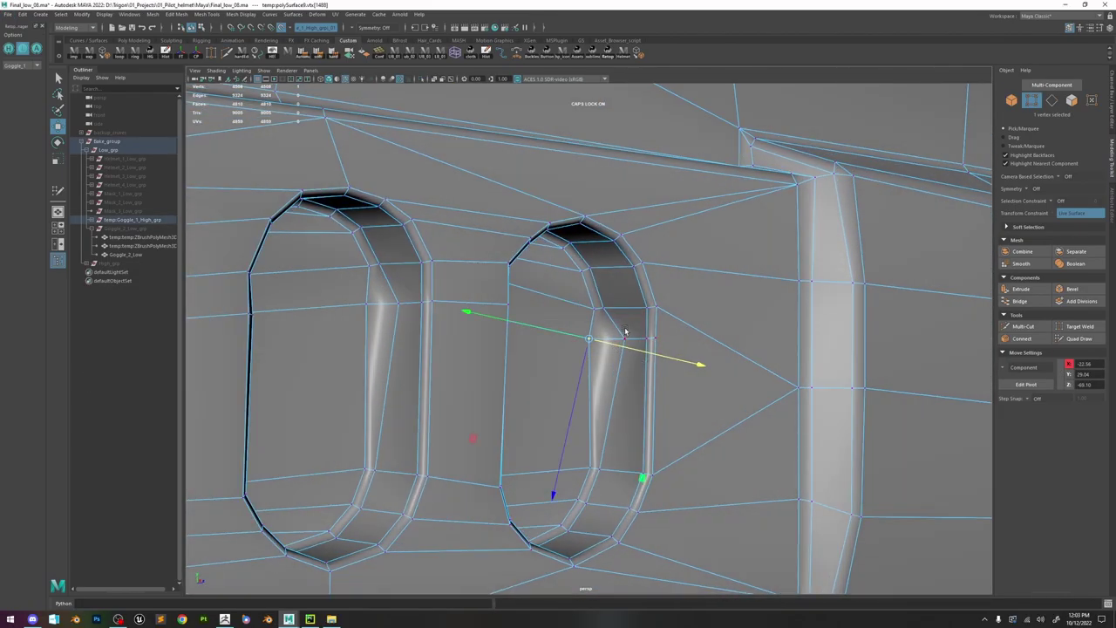
click(625, 335)
ctrl+shift+right_drag(625, 334, 661, 278)
scroll(626, 303, down, 8)
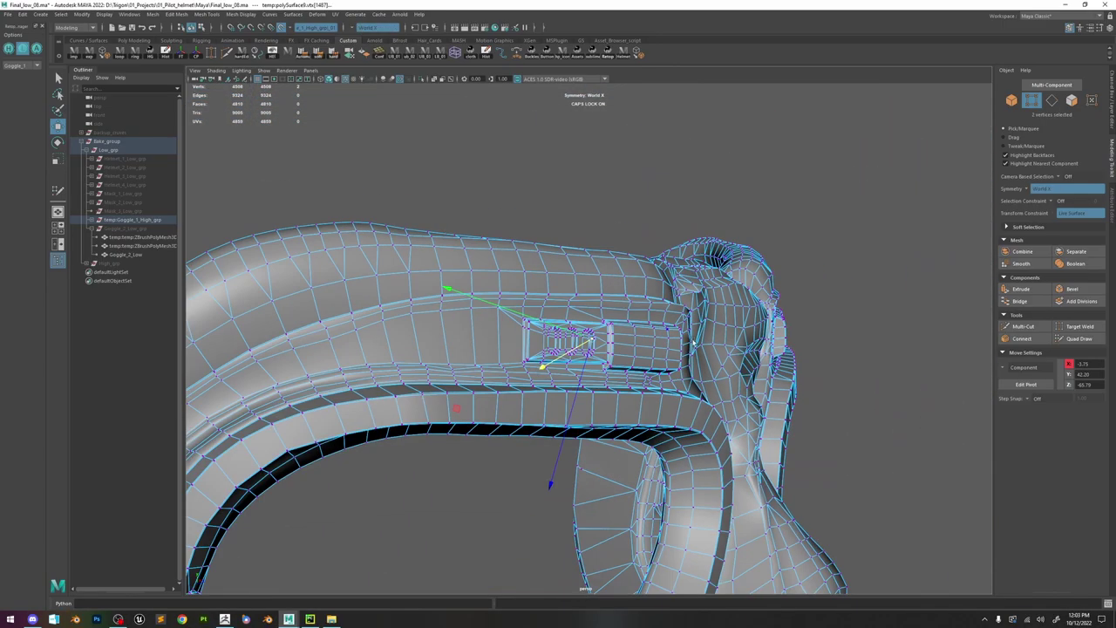
scroll(686, 338, down, 6)
scroll(580, 347, up, 8)
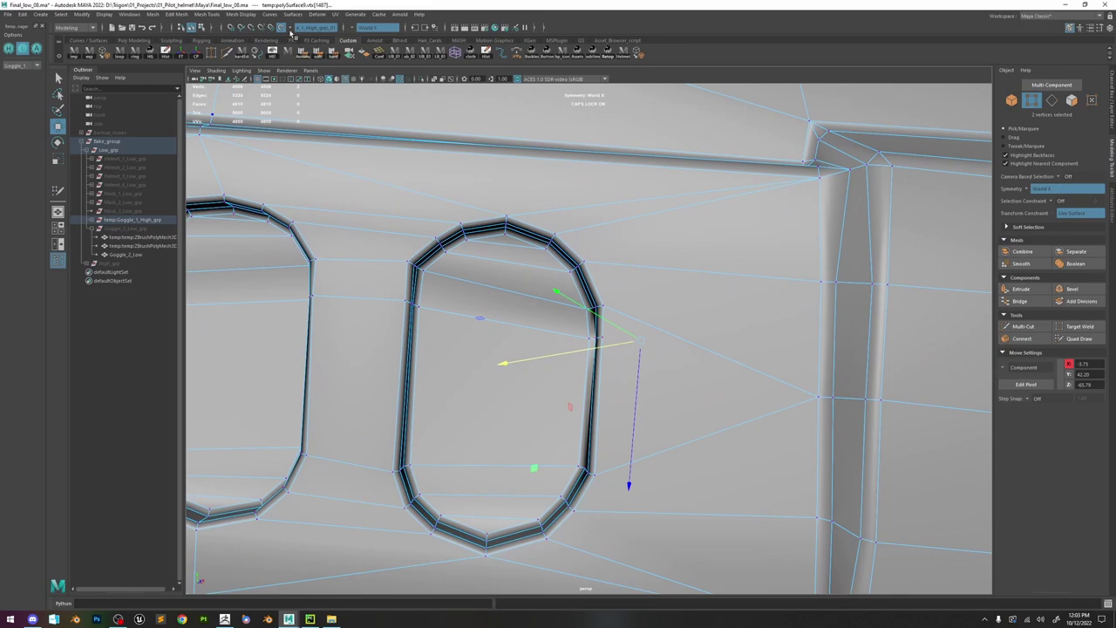
- Turn off the live surface and adjust the misplaced inner rim vertex of the slot nearest the raised block
click(282, 29)
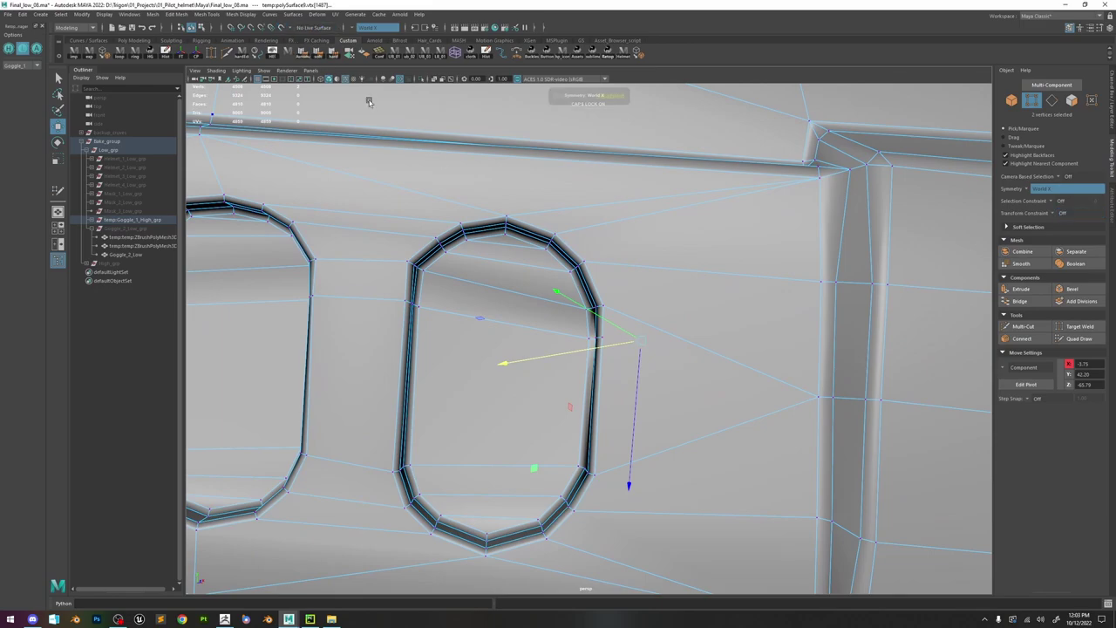
alt+drag(419, 157, 532, 214)
scroll(645, 284, up, 6)
drag(670, 334, 615, 342)
key(alt+Tab)
shift+right_drag(616, 341, 644, 332)
alt+drag(648, 349, 598, 401)
key(w)
alt+drag(599, 401, 577, 290)
scroll(598, 336, down, 10)
- Set the Move tool to the World axis and adjust the upper inner rim vertex of the middle vent slot
click(484, 328)
click(496, 329)
key(f)
alt+drag(517, 333, 499, 314)
alt+right_drag(785, 445, 864, 498)
alt+drag(601, 359, 562, 338)
mouse_move(564, 338)
alt+mouse_down()
mouse_move(640, 363)
mouse_move(560, 358)
alt+mouse_up()
ctrl+shift+right_drag(570, 346, 534, 349)
alt+drag(641, 352, 592, 357)
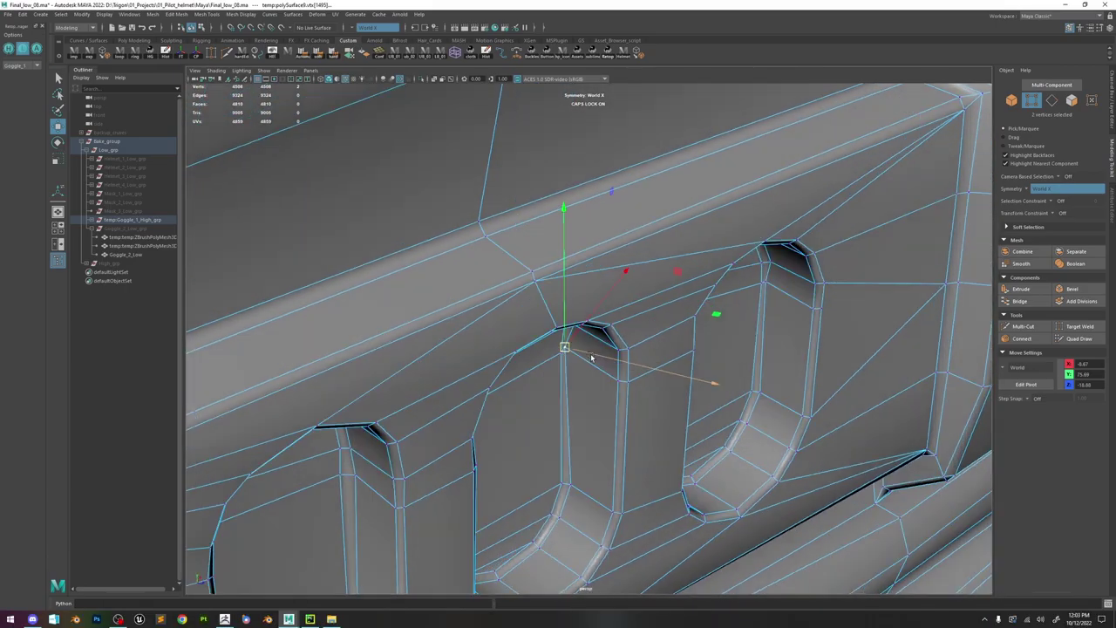
drag(716, 317, 722, 319)
- Adjust the side rim vertices of the outermost vent slot along X and return to object selection
alt+right_drag(722, 319, 611, 296)
alt+drag(611, 353, 504, 280)
alt+middle_drag(504, 331, 680, 340)
alt+right_drag(646, 349, 717, 413)
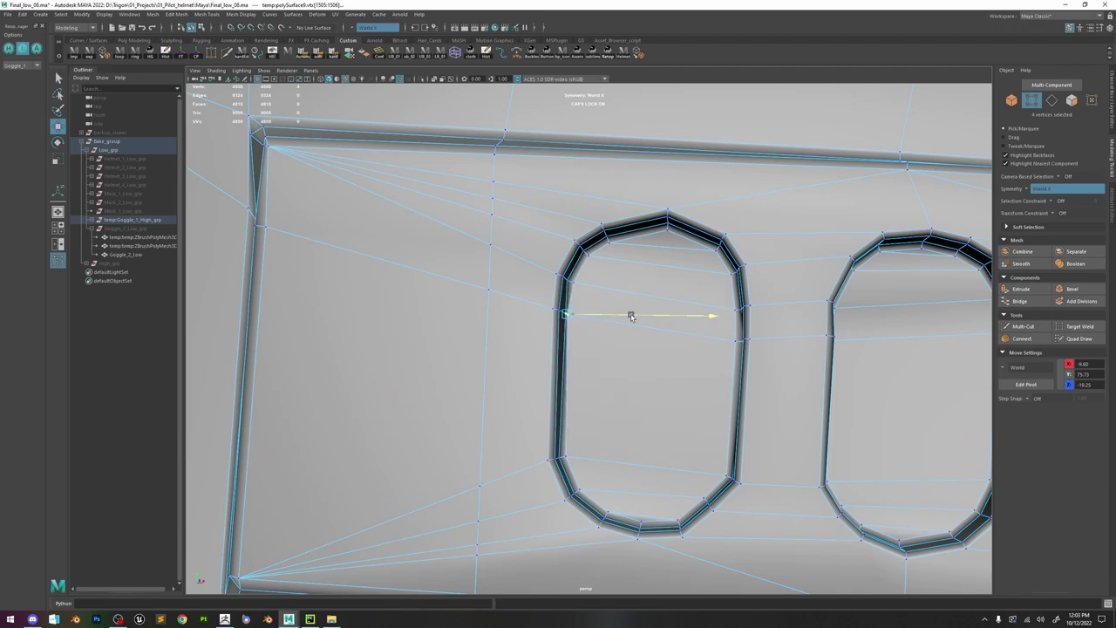
alt+right_drag(630, 317, 152, 114)
key(F8)
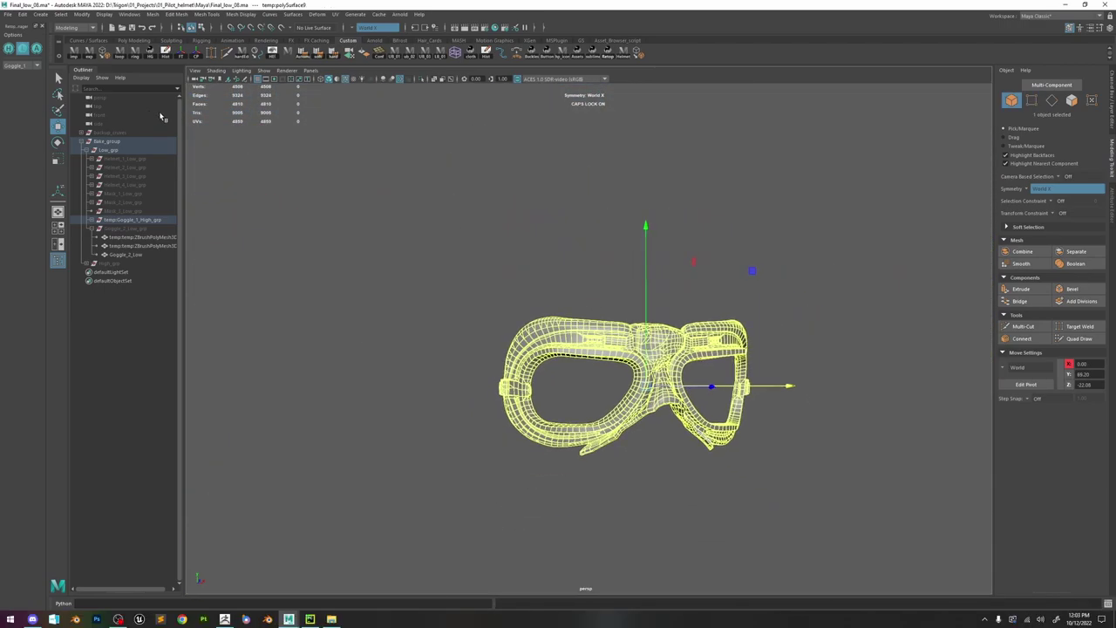
- Examine the whole low-poly goggle with and without its selection wireframe from the front and both sides
alt+middle_drag(735, 291, 640, 254)
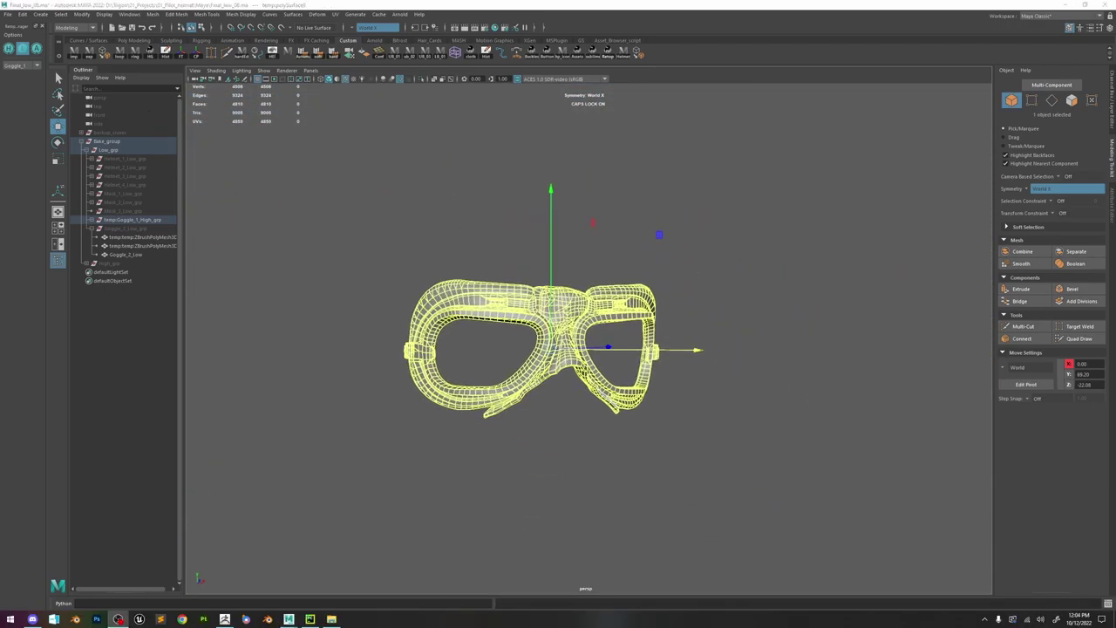
alt+right_drag(701, 221, 788, 272)
alt+drag(788, 272, 755, 269)
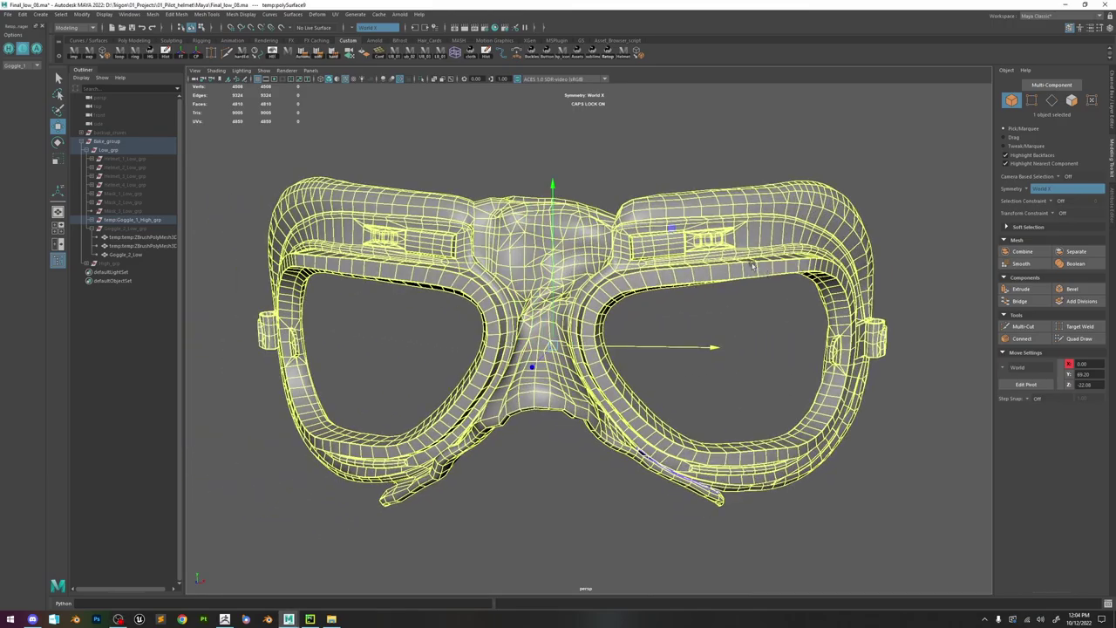
click(707, 309)
alt+drag(603, 305, 645, 305)
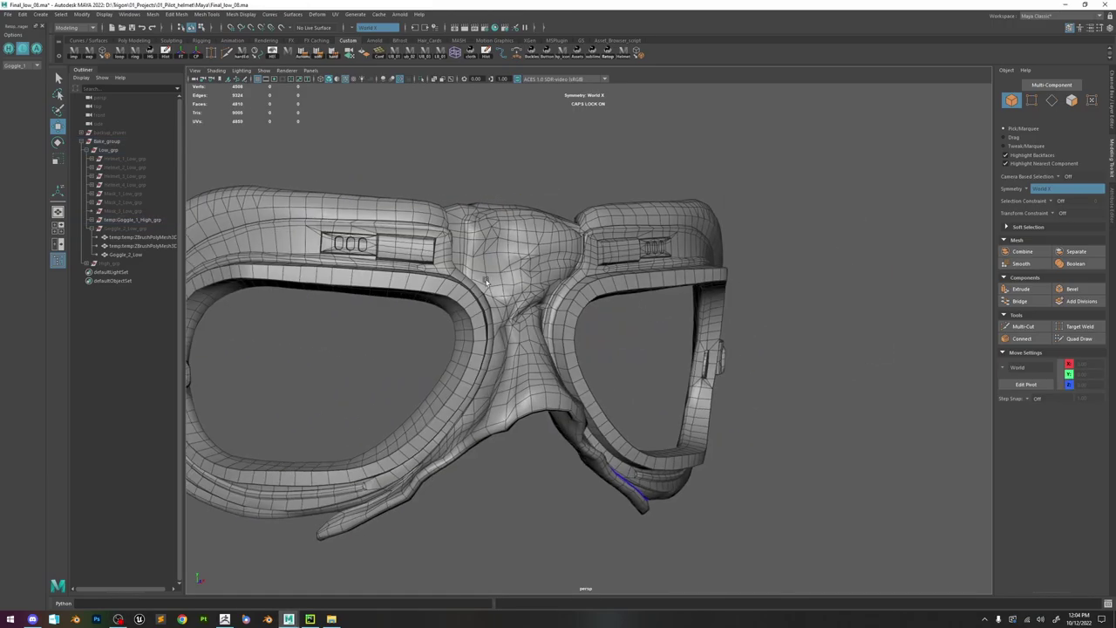
click(484, 280)
alt+middle_drag(485, 279, 694, 288)
alt+drag(558, 261, 598, 262)
click(519, 305)
alt+drag(727, 291, 610, 301)
alt+right_drag(697, 349, 863, 436)
click(602, 276)
scroll(601, 275, down, 6)
alt+drag(611, 305, 626, 318)
key(Print)
drag(927, 210, 335, 517)
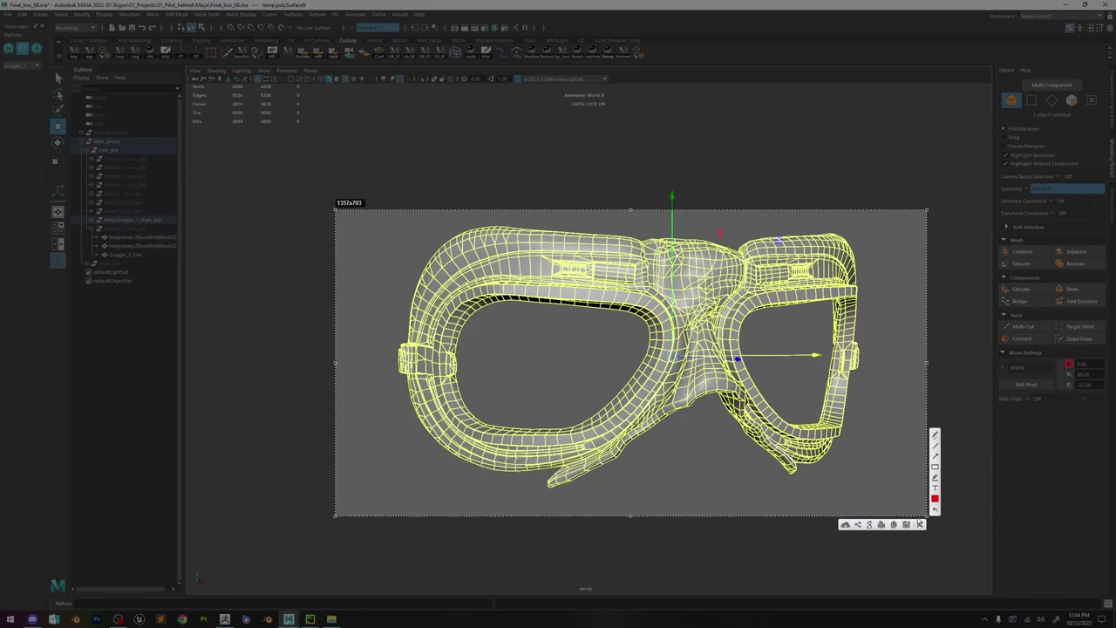
click(918, 524)
- Capture the goggle in a screen snip, sketch a coarser quad layout in red over the upper padding, and discard the snip
alt+drag(767, 433, 854, 431)
alt+right_drag(855, 431, 811, 427)
alt+drag(811, 428, 745, 424)
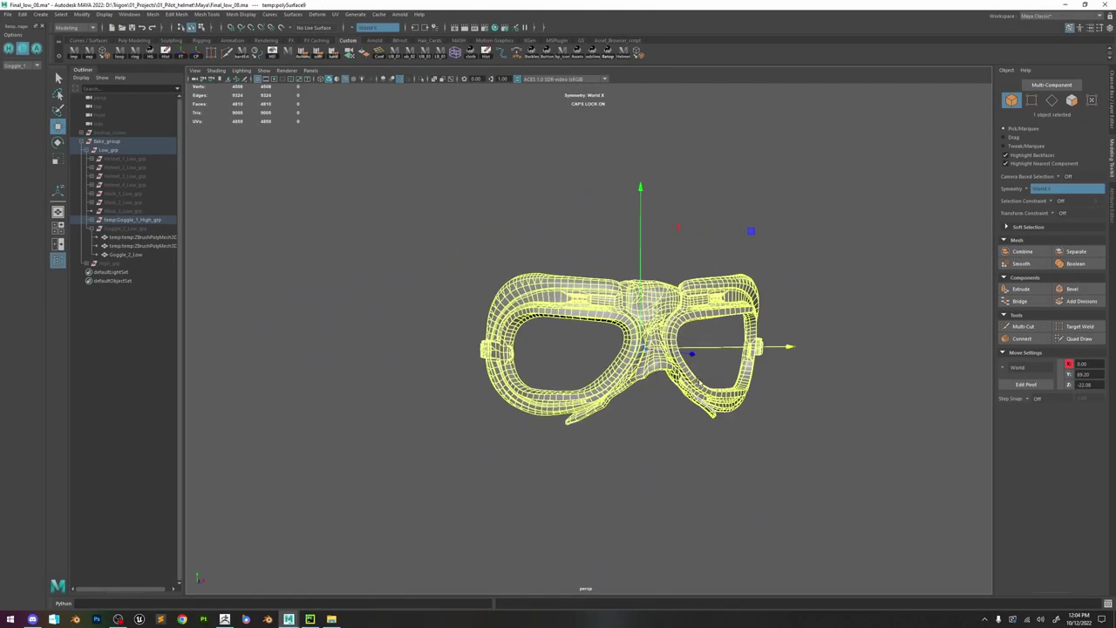
alt+right_drag(745, 425, 823, 423)
alt+middle_drag(824, 423, 752, 428)
alt+drag(752, 426, 797, 436)
key(Print)
drag(852, 190, 235, 588)
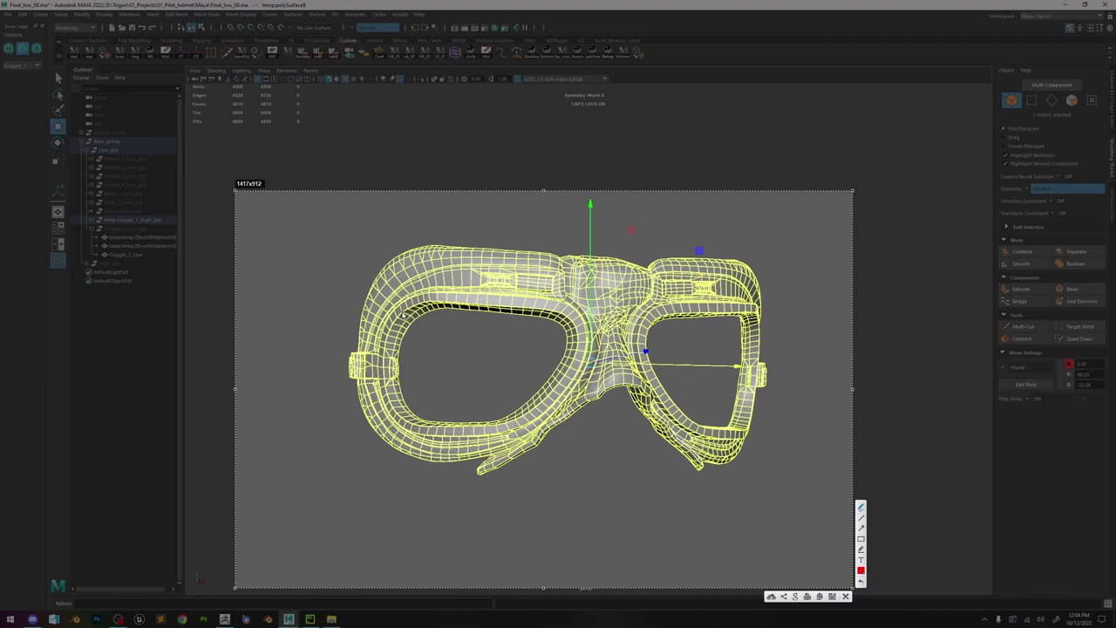
drag(403, 314, 412, 311)
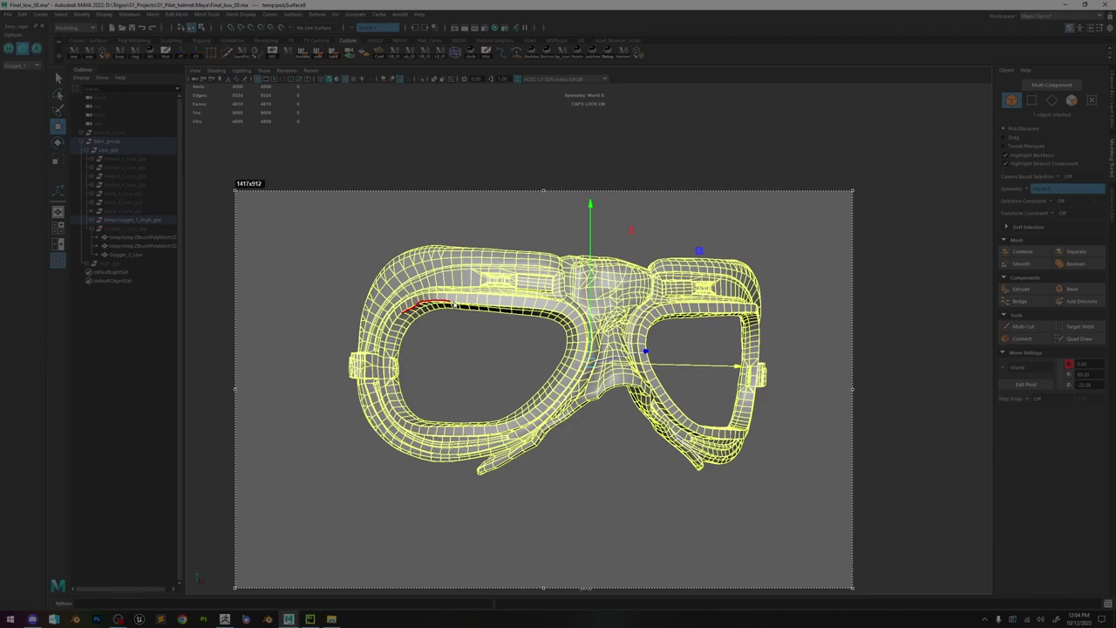
drag(493, 306, 485, 314)
mouse_move(410, 323)
mouse_down()
mouse_move(386, 267)
mouse_move(420, 306)
mouse_move(407, 255)
mouse_up()
drag(447, 306, 445, 248)
drag(471, 311, 469, 250)
mouse_move(396, 299)
mouse_down()
mouse_move(476, 292)
mouse_move(398, 305)
mouse_move(469, 251)
mouse_move(498, 254)
mouse_up()
drag(471, 305, 498, 306)
drag(469, 251, 498, 255)
drag(472, 290, 515, 290)
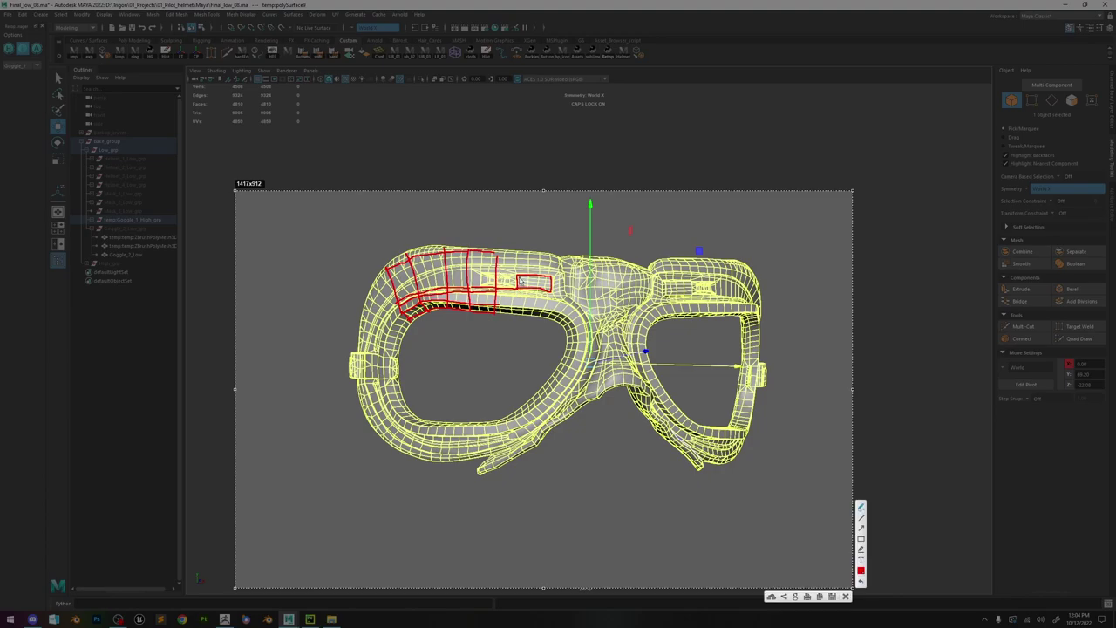
drag(498, 257, 542, 259)
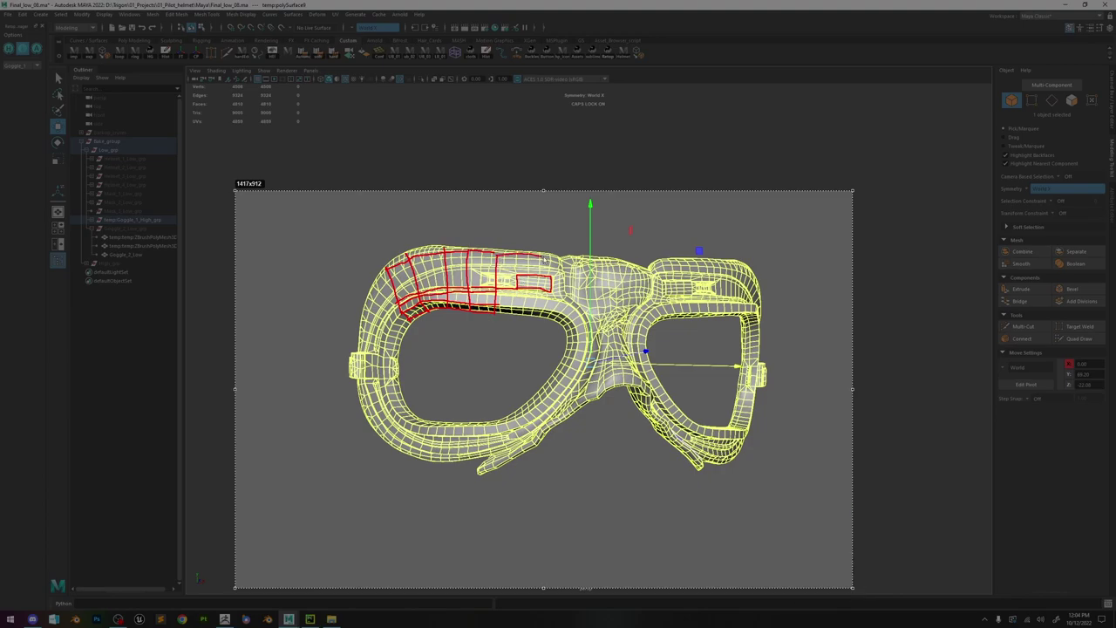
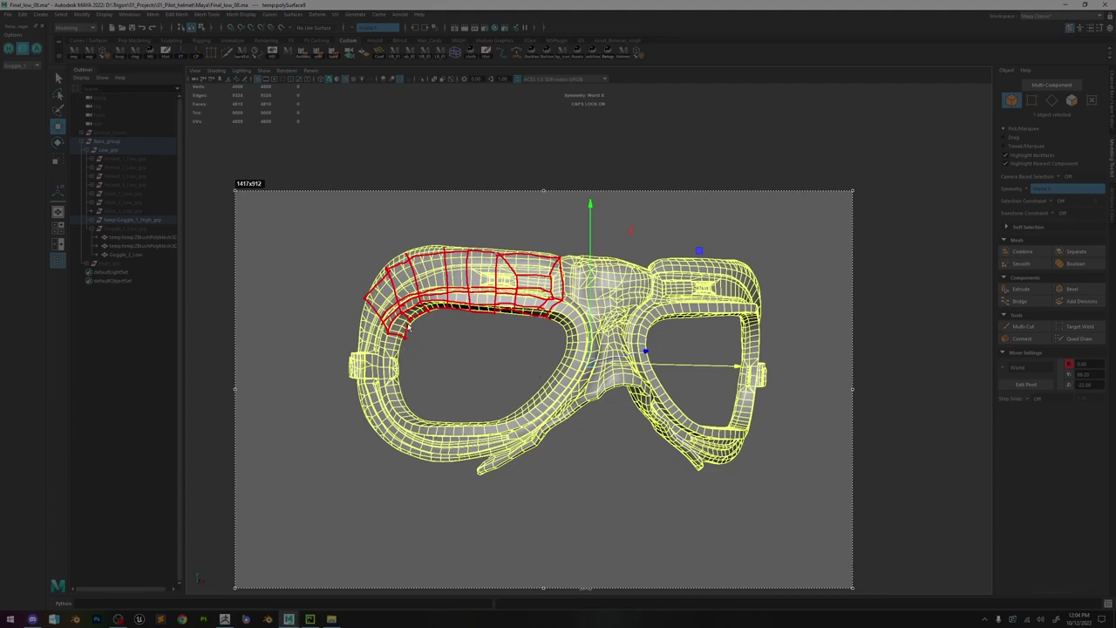
click(846, 598)
- Examine the low-poly topology of the nose bridge folds and their junction with the lens frames
scroll(672, 383, down, 3)
alt+drag(707, 384, 645, 375)
scroll(666, 386, up, 6)
right_drag(583, 237, 552, 130)
click(560, 274)
key(f)
scroll(559, 272, down, 6)
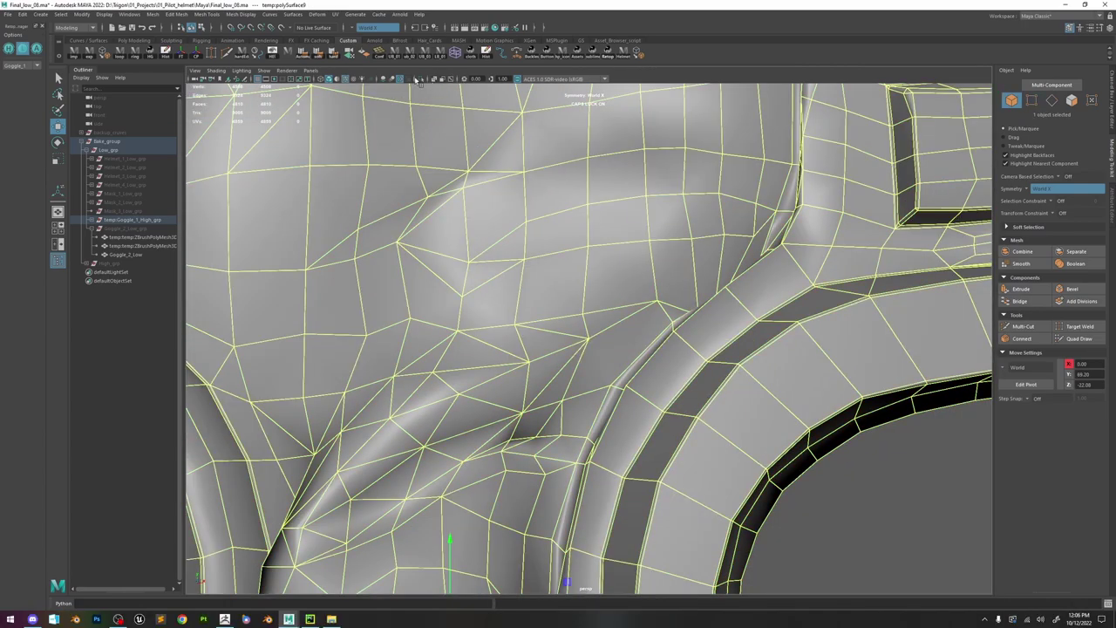
scroll(671, 352, down, 6)
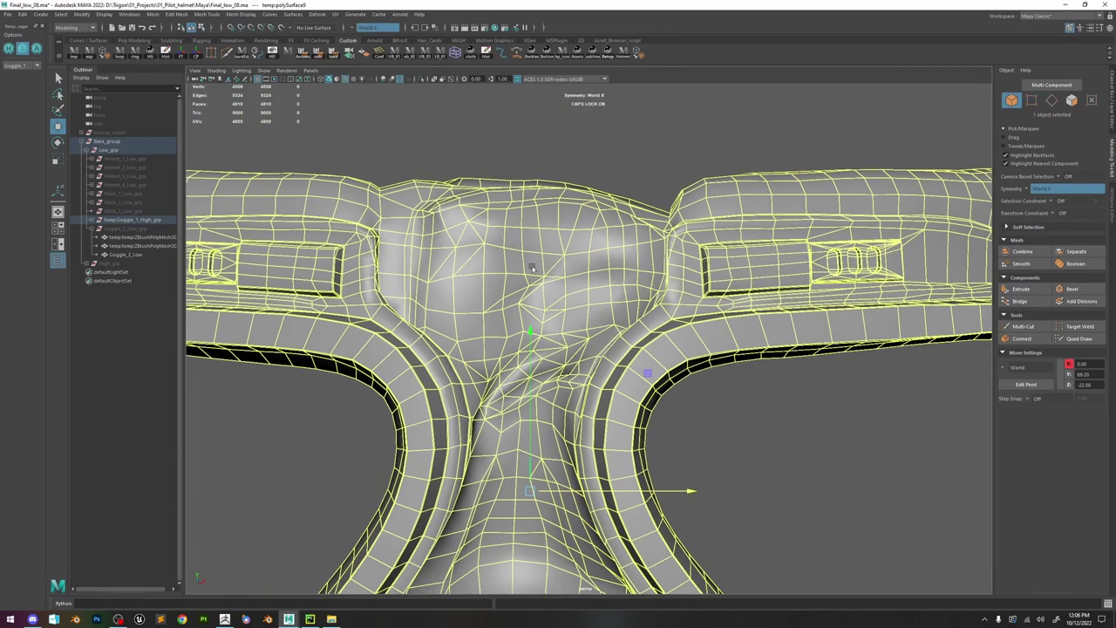
- Select a border edge of the open gap between the lens frame's lower rim and the padding
alt+middle_drag(610, 440, 608, 346)
alt+drag(608, 346, 534, 325)
scroll(605, 444, up, 4)
right_drag(607, 449, 604, 367)
click(556, 497)
scroll(682, 331, up, 6)
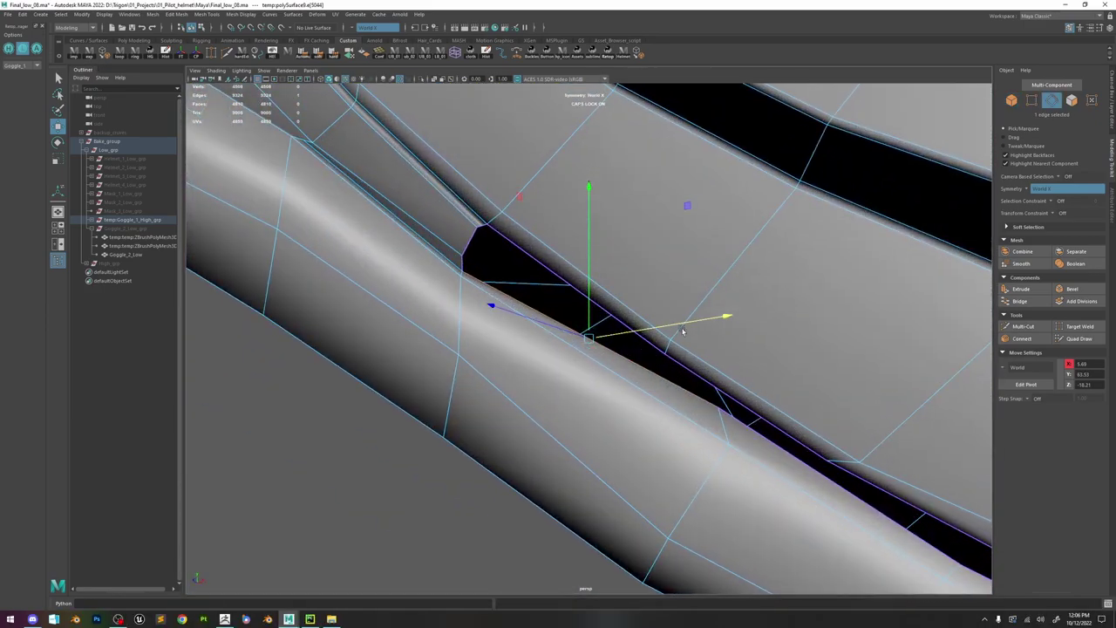
- Return to object selection, show the high-poly goggle with the low-poly mesh, and try to set up Quad Draw on it
alt+drag(682, 331, 747, 155)
right_drag(747, 155, 795, 118)
click(36, 48)
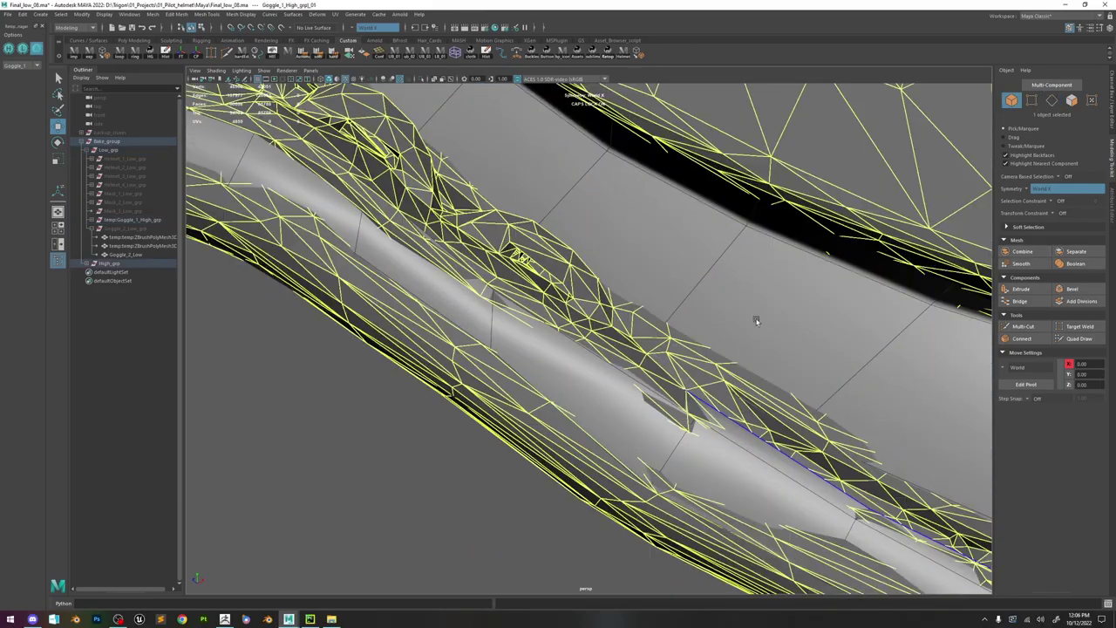
click(1079, 338)
key(w)
click(281, 28)
click(689, 318)
click(1078, 339)
alt+drag(741, 336, 621, 318)
key(w)
- Make the high-poly goggle the live surface and nudge a low-poly point on it with Quad Draw
click(614, 166)
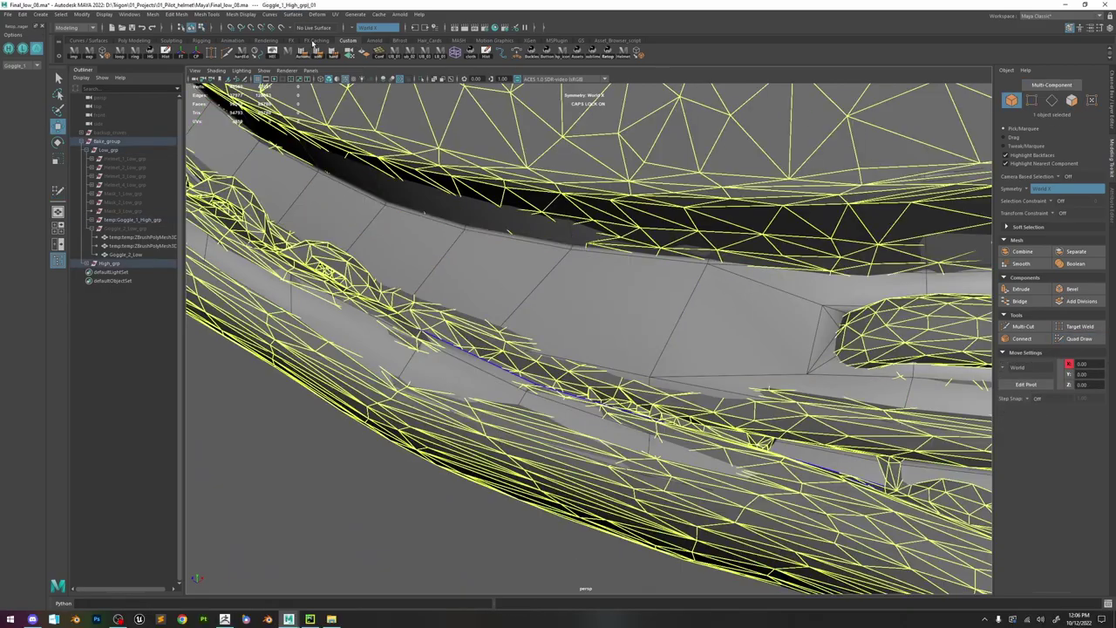
click(282, 28)
click(645, 306)
click(1079, 338)
alt+middle_drag(723, 343, 666, 323)
click(345, 79)
drag(595, 356, 603, 355)
- Turn symmetry off and restart Quad Draw around the stitched lower edge of the nose piece
alt+drag(633, 320, 684, 352)
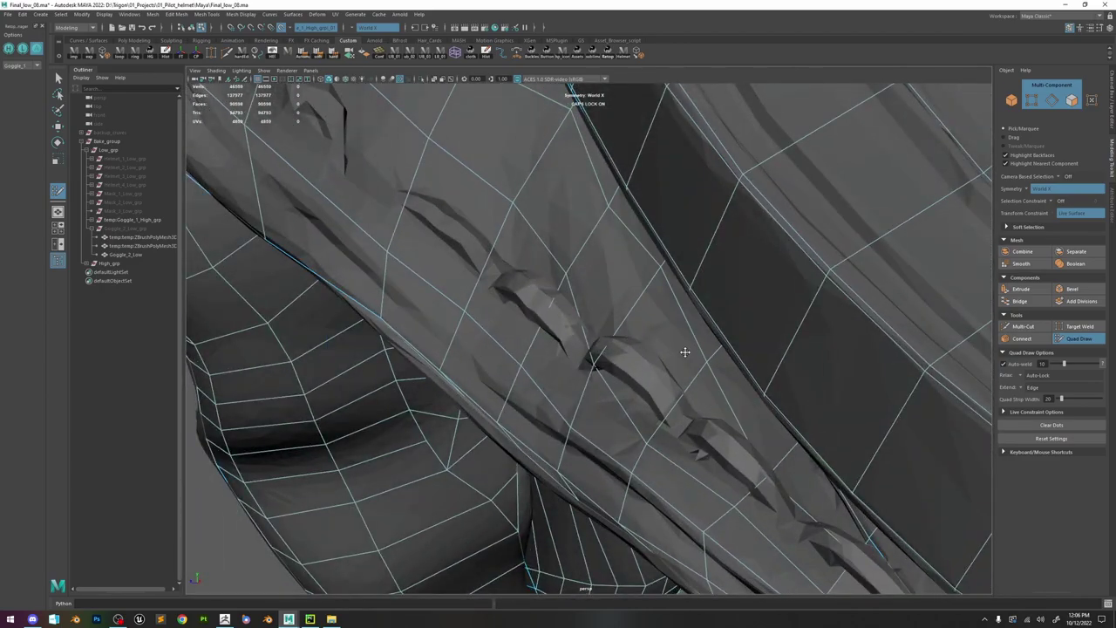
alt+drag(555, 271, 487, 299)
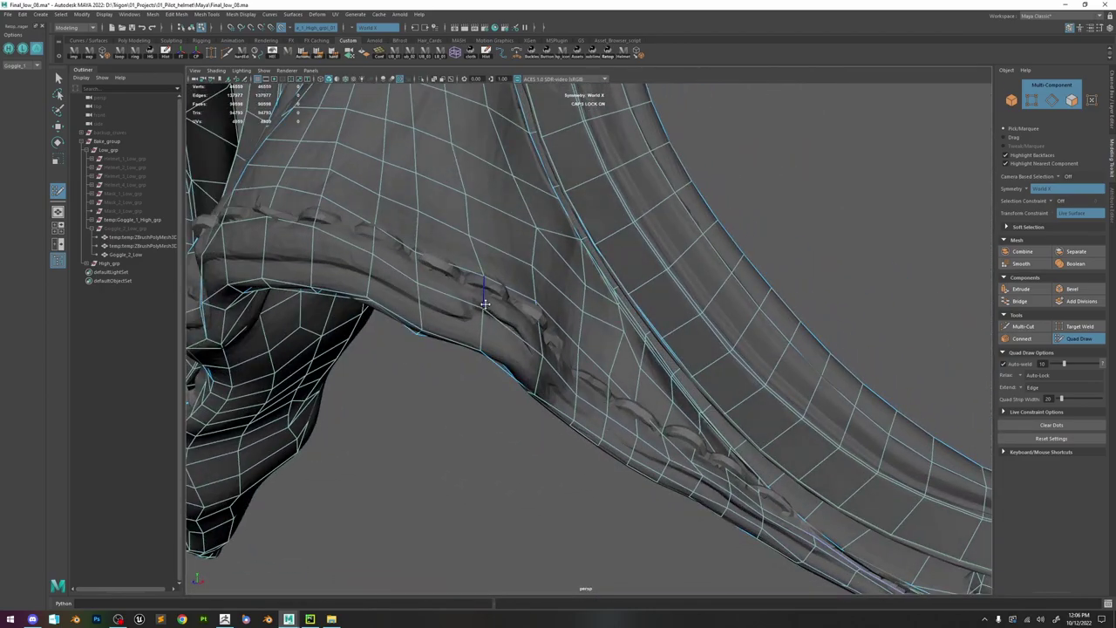
alt+drag(372, 169, 473, 259)
key(w)
ctrl+shift+right_click(474, 259)
click(1078, 338)
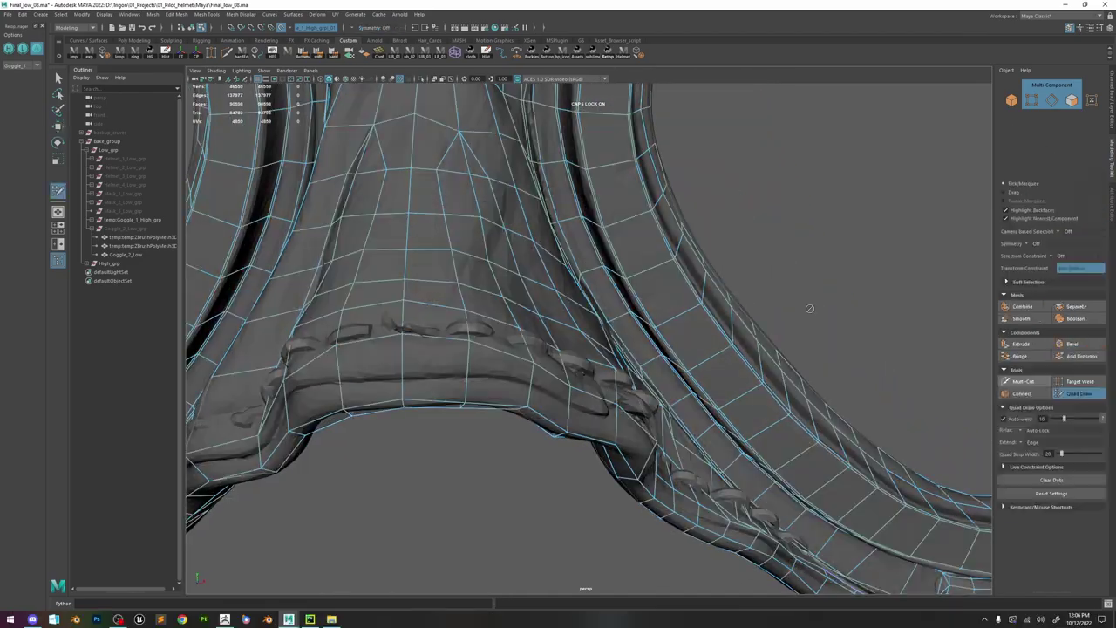
- Frame the narrow seam between the stitching and the lens frame and resume Quad Draw there
mouse_move(410, 165)
alt+mouse_down()
mouse_move(486, 334)
mouse_move(465, 262)
mouse_move(588, 328)
mouse_move(598, 267)
mouse_move(638, 293)
mouse_move(617, 324)
mouse_move(503, 307)
mouse_move(445, 381)
mouse_move(620, 346)
alt+mouse_up()
alt+right_drag(620, 346, 619, 314)
key(w)
click(558, 393)
key(f)
key(y)
alt+drag(658, 389, 558, 358)
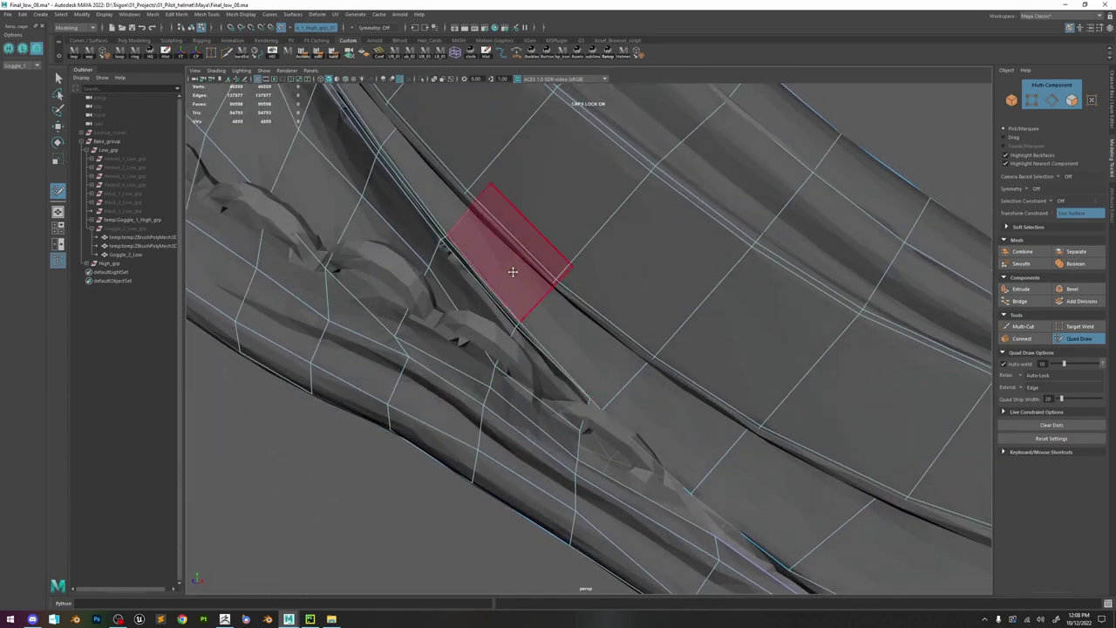
- Isolate the low-poly goggle and delete the thin strip face at the end of the open gap beside the lens frame
key(w)
right_drag(512, 274, 580, 207)
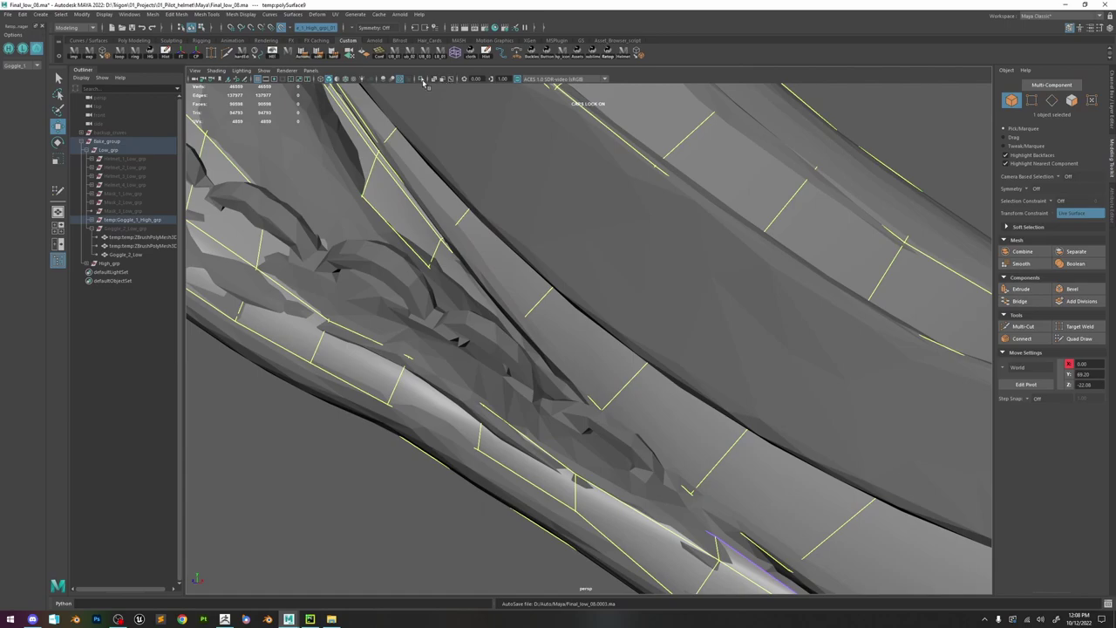
click(423, 81)
alt+drag(571, 338, 592, 334)
right_drag(566, 329, 564, 356)
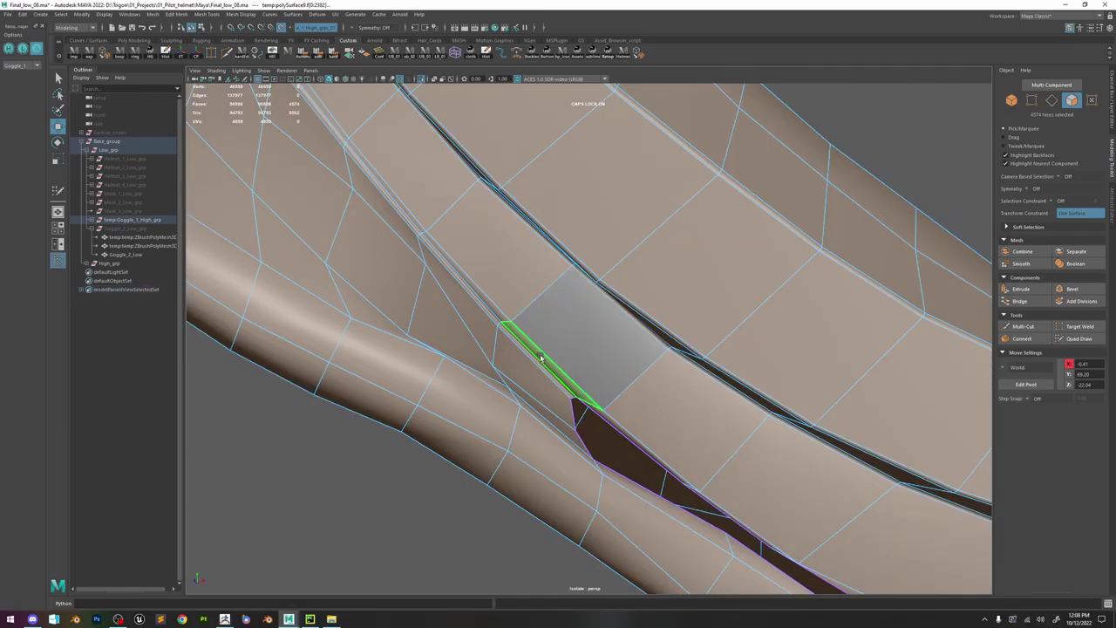
click(541, 358)
key(Delete)
- Resume Quad Draw on the low-poly mesh and bring back the high-poly surface around the seam gap
right_drag(528, 267, 620, 192)
click(1079, 338)
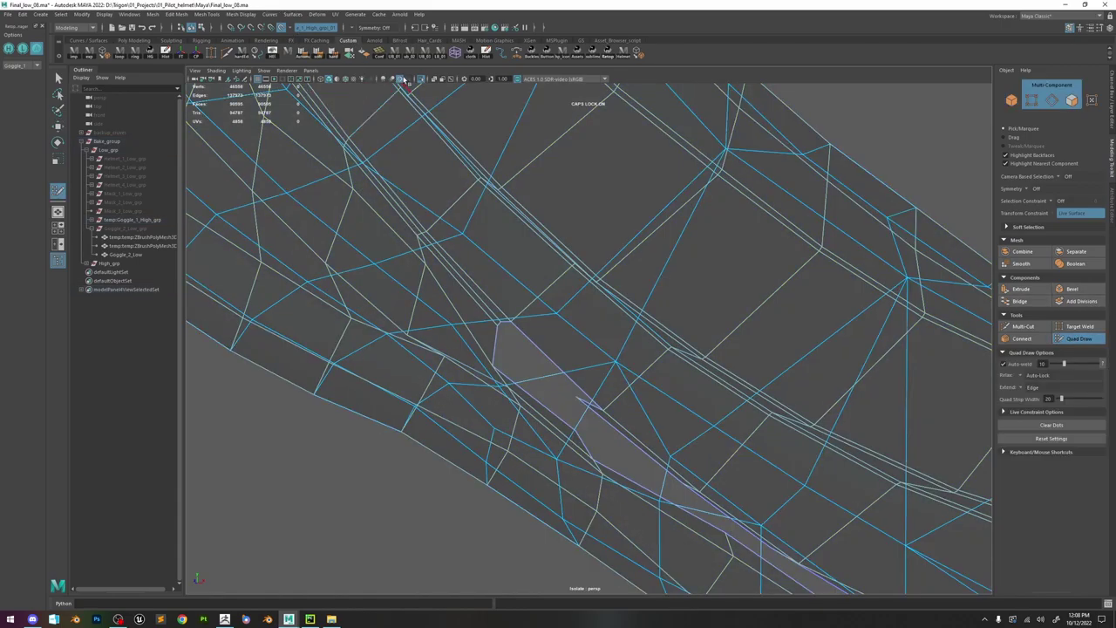
click(399, 78)
alt+drag(566, 318, 578, 334)
alt+right_drag(578, 334, 666, 433)
alt+drag(666, 434, 403, 375)
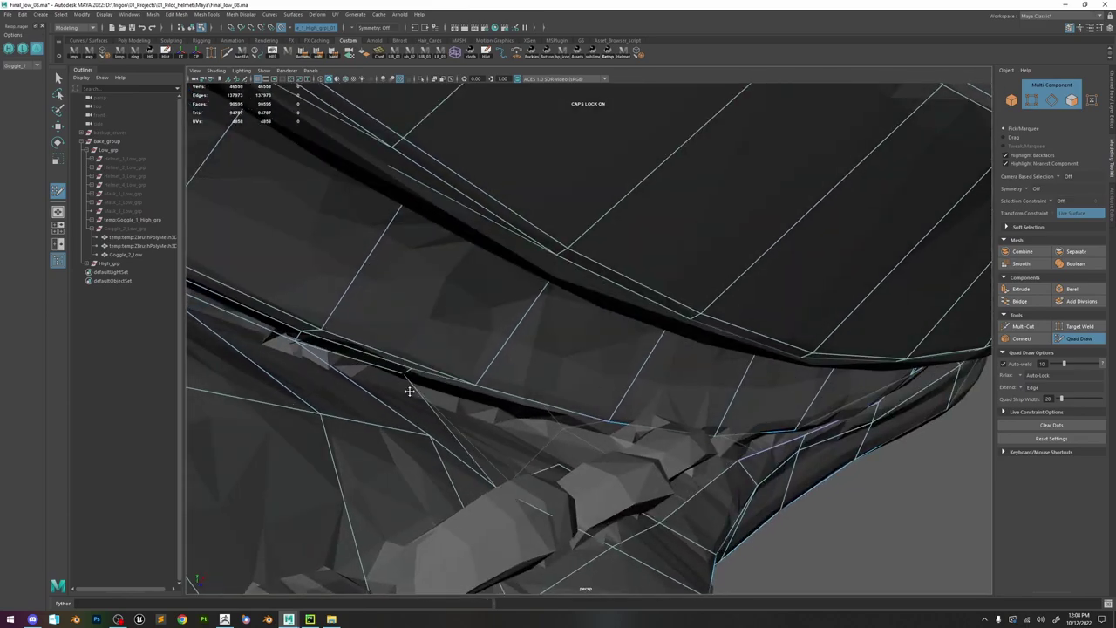
- Reposition the loose low-poly vertex at the edge of the seam gap along the high-poly groove with the Move tool
key(w)
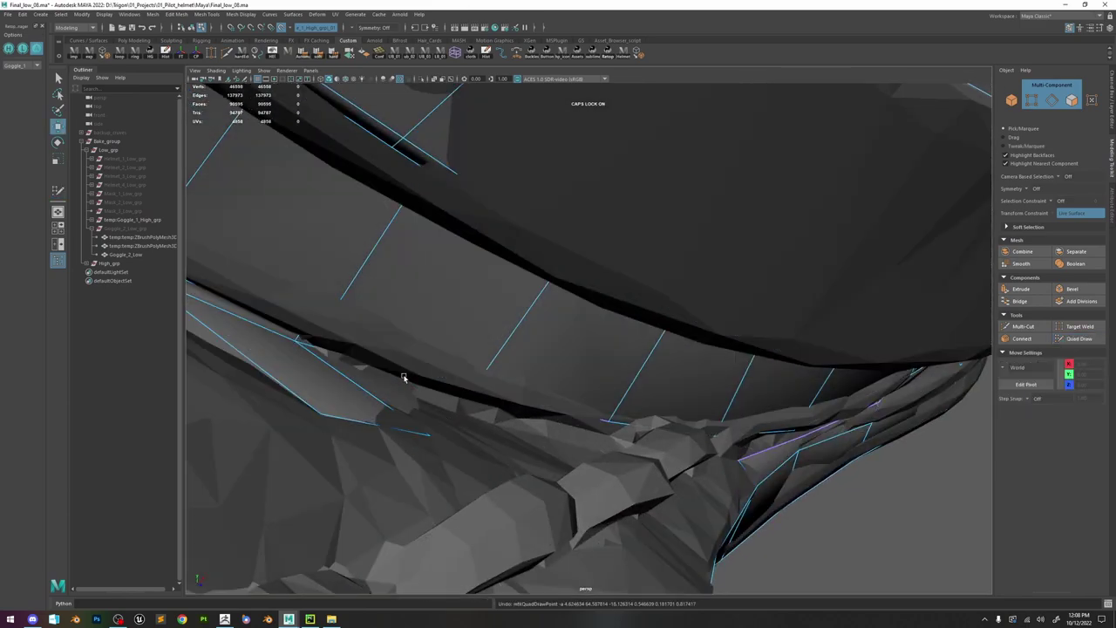
click(403, 375)
drag(423, 400, 433, 413)
drag(479, 349, 427, 397)
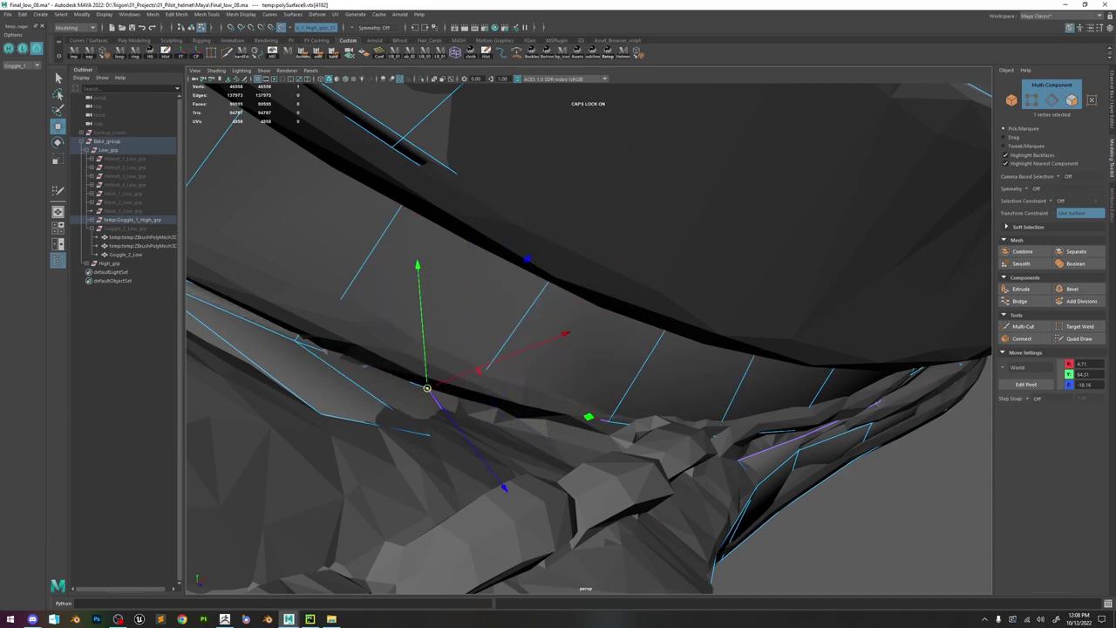
alt+drag(538, 372, 533, 367)
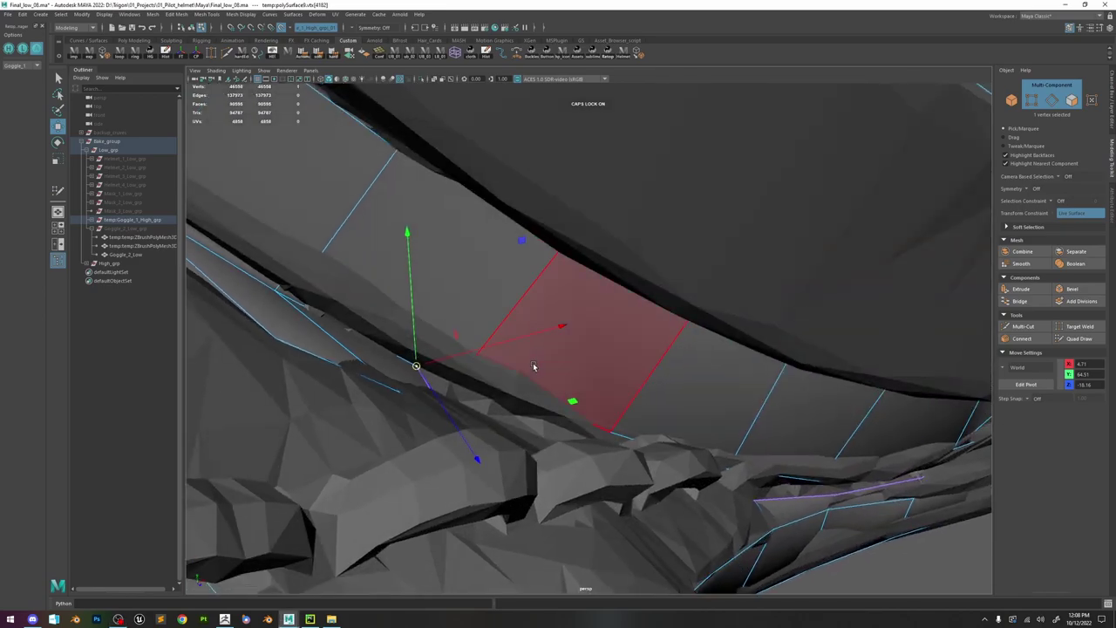
key(f)
scroll(528, 317, down, 4)
- Move the low-poly vertex beside the stitching up towards the lens frame seam and return to Quad Draw
click(1093, 342)
mouse_move(732, 349)
alt+mouse_down()
mouse_move(698, 336)
mouse_move(574, 346)
mouse_move(546, 333)
alt+mouse_up()
scroll(689, 340, up, 4)
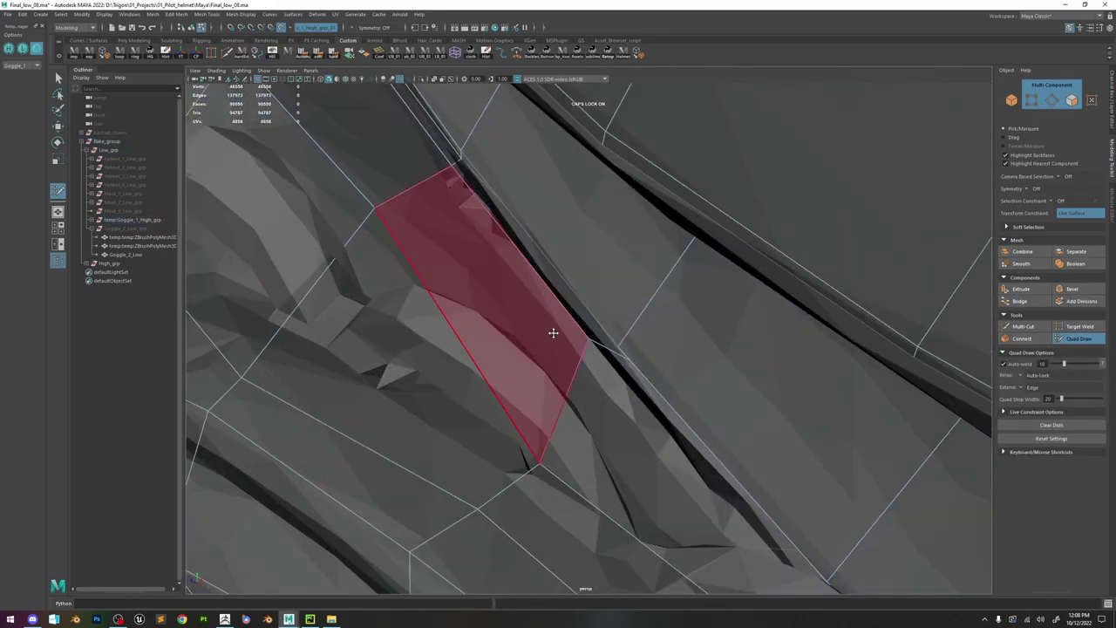
scroll(575, 357, down, 5)
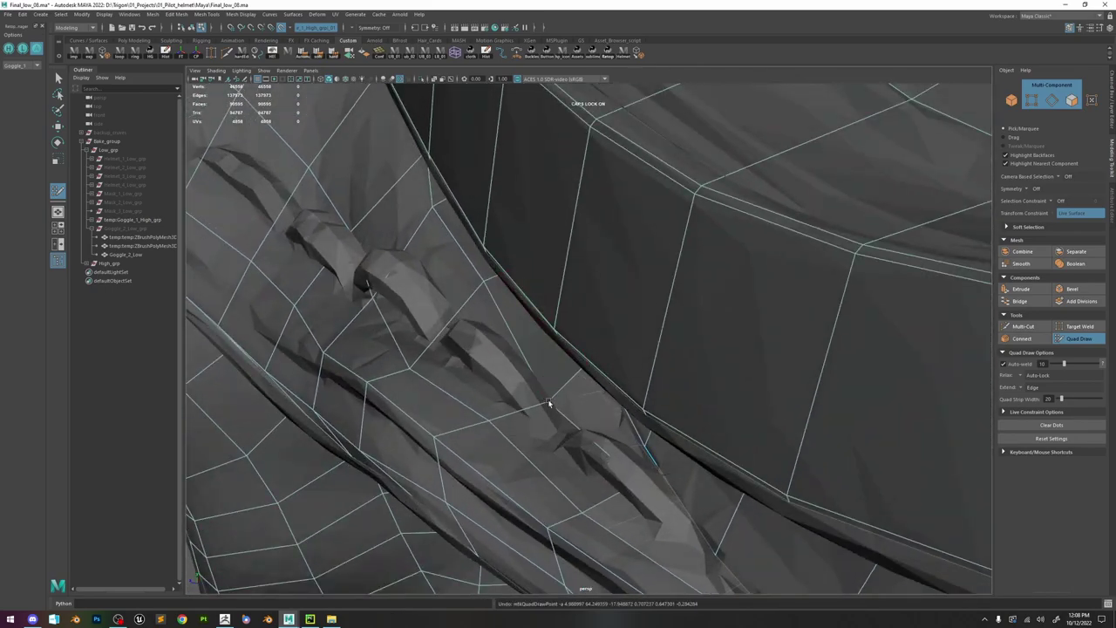
key(w)
click(547, 402)
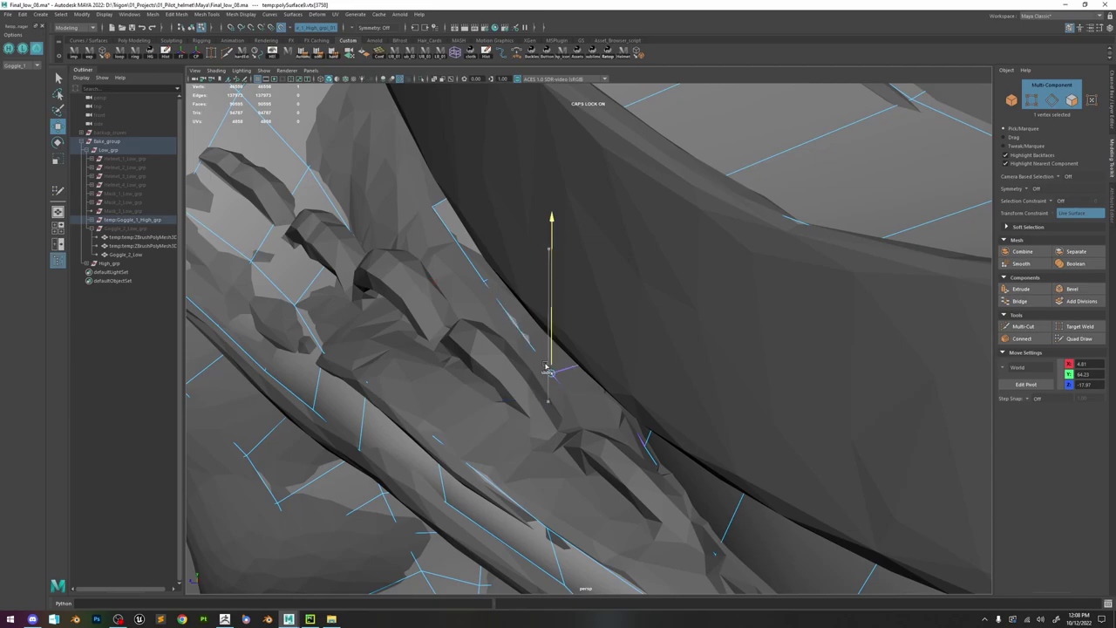
click(1078, 340)
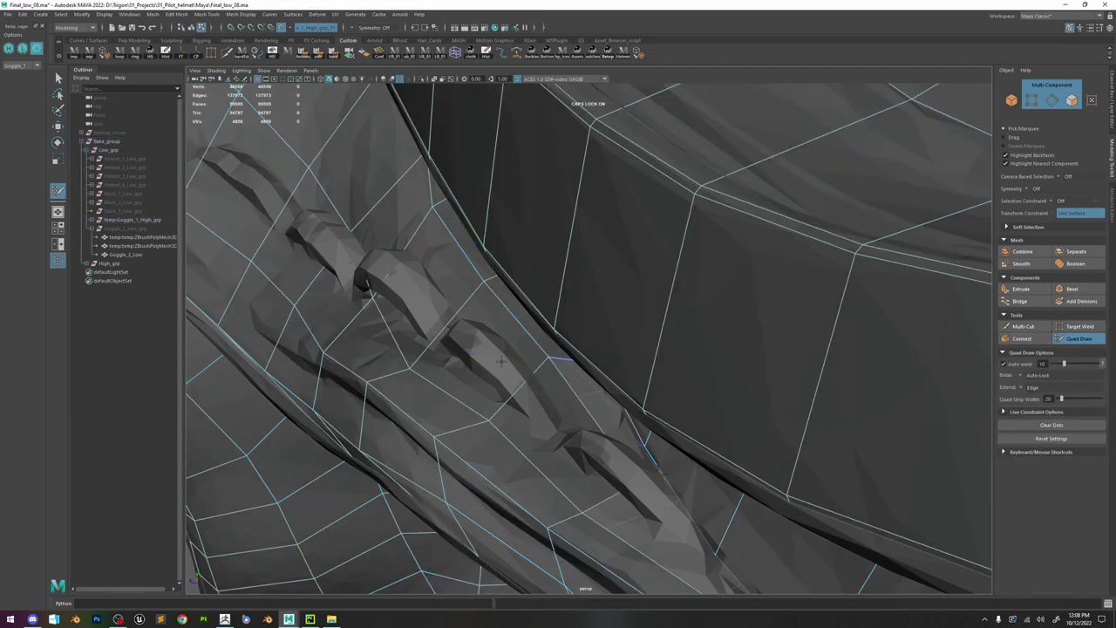
scroll(543, 404, down, 3)
alt+drag(543, 406, 457, 359)
key(w)
click(453, 356)
key(ctrl+z)
key(ctrl+z)
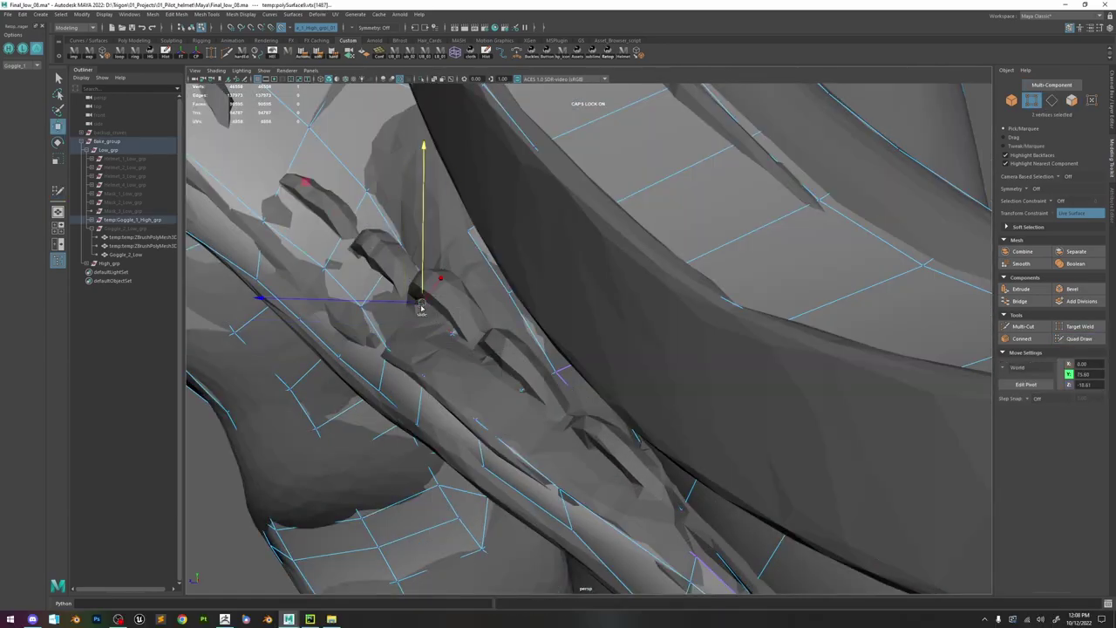
- Extend the low-poly mesh with Quad Draw into the narrow seam gap between the stitching and the lens frame
click(1078, 338)
mouse_move(514, 338)
alt+mouse_down()
mouse_move(456, 311)
mouse_move(469, 239)
mouse_move(456, 174)
mouse_move(648, 404)
mouse_move(645, 327)
alt+mouse_up()
scroll(526, 319, up, 3)
alt+drag(526, 319, 595, 380)
mouse_move(486, 277)
alt+mouse_down()
mouse_move(631, 392)
mouse_move(673, 374)
mouse_move(515, 301)
mouse_move(515, 286)
mouse_move(555, 359)
mouse_move(531, 274)
mouse_move(570, 293)
mouse_move(553, 291)
mouse_move(546, 339)
alt+mouse_up()
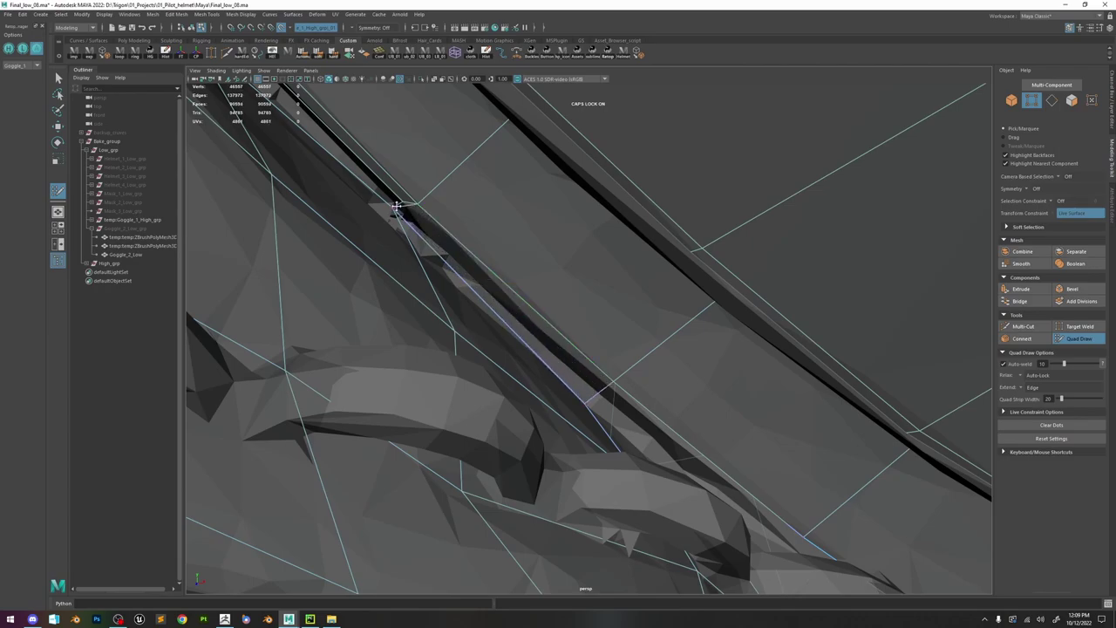
mouse_move(404, 209)
alt+mouse_down()
mouse_move(563, 340)
mouse_move(424, 284)
alt+mouse_up()
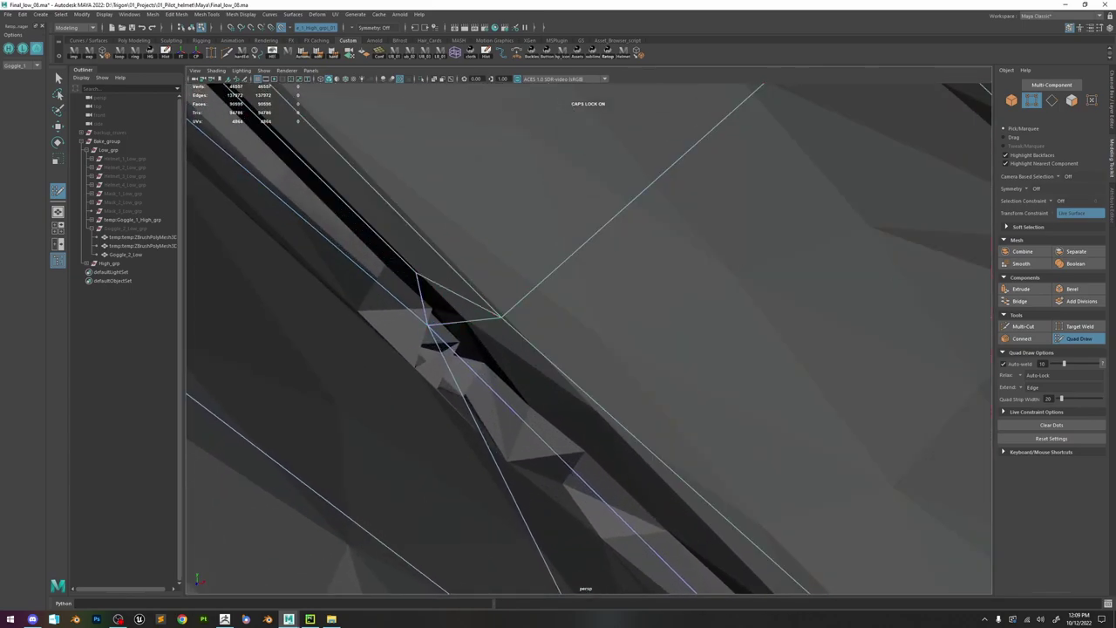
scroll(692, 242, down, 6)
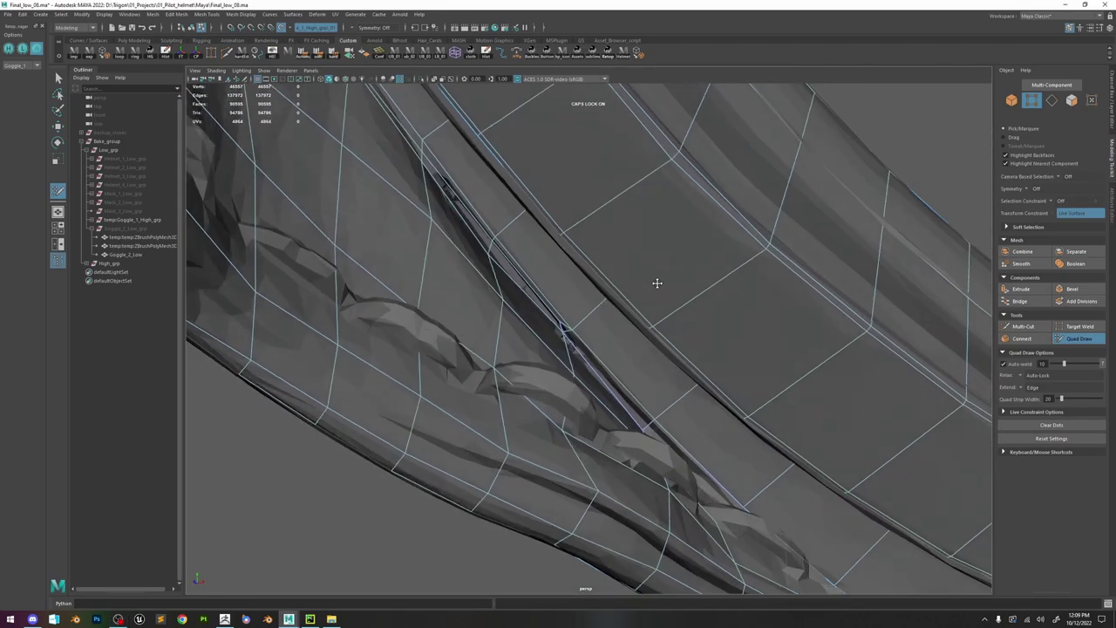
- Adjust the low-poly vertices beside the stitching with the Move tool and resume Quad Draw on the seam edge
mouse_move(656, 283)
alt+mouse_down()
mouse_move(630, 217)
mouse_move(680, 322)
mouse_move(646, 304)
alt+mouse_up()
key(w)
click(593, 396)
alt+drag(593, 396, 584, 389)
alt+drag(520, 338, 567, 351)
click(1080, 339)
alt+drag(638, 441, 590, 398)
key(w)
click(591, 395)
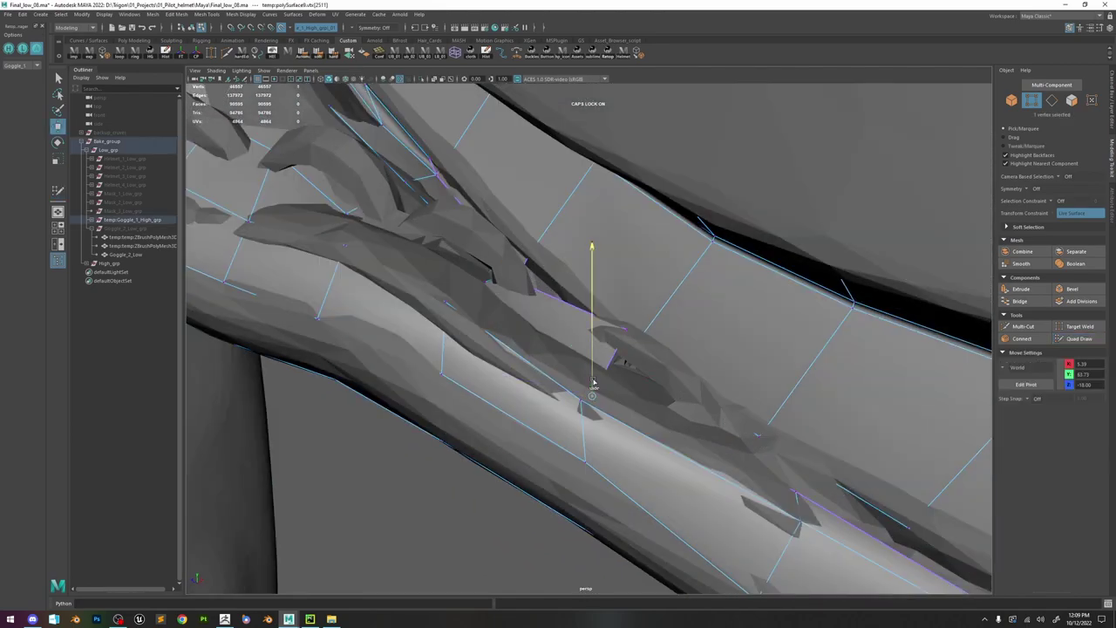
key(y)
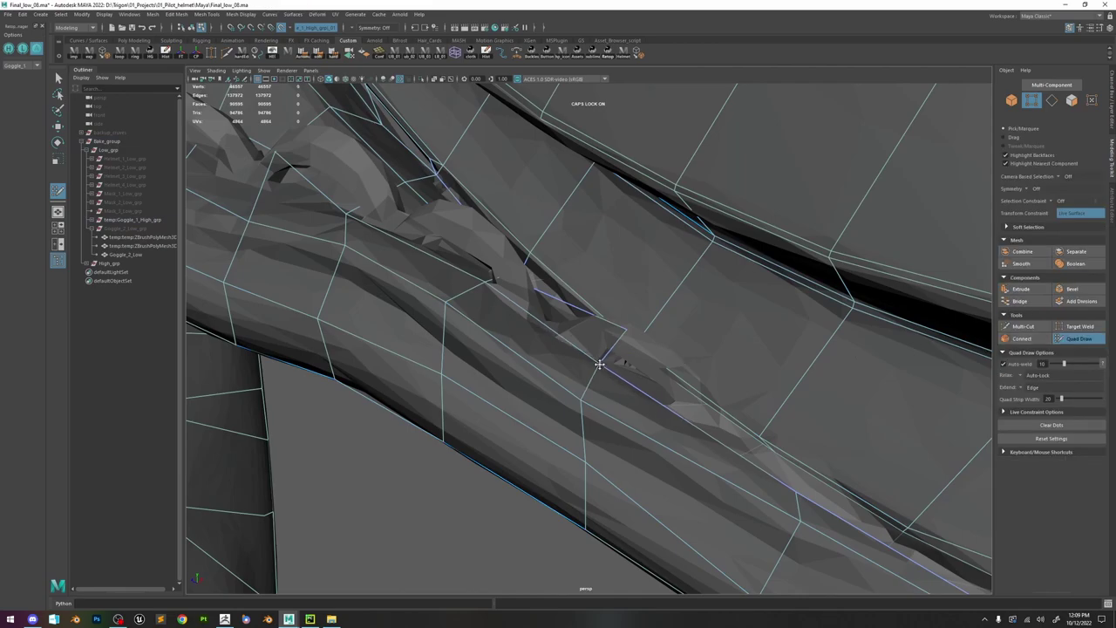
- Reposition the low-poly vertex under the nose-piece fold against the high-poly stitching and return to Quad Draw
alt+drag(622, 371, 642, 388)
scroll(642, 388, down, 6)
mouse_move(725, 363)
alt+mouse_down()
mouse_move(613, 347)
mouse_move(667, 374)
mouse_move(685, 417)
mouse_move(672, 421)
alt+mouse_up()
scroll(626, 338, up, 3)
scroll(672, 420, up, 2)
key(w)
click(577, 454)
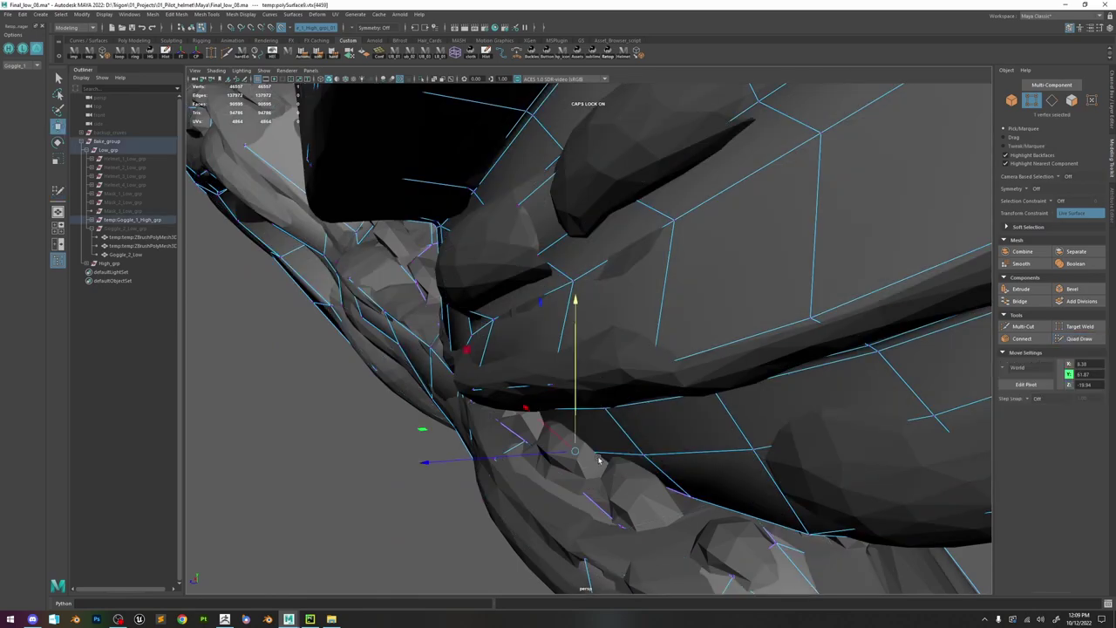
alt+drag(598, 459, 675, 409)
click(1077, 340)
- Move the low-poly vertex at the frame seam and try a Quad Draw fill beside it
mouse_move(715, 369)
alt+mouse_down()
mouse_move(688, 423)
mouse_move(715, 375)
mouse_move(684, 291)
mouse_move(672, 353)
mouse_move(747, 359)
mouse_move(821, 342)
mouse_move(810, 364)
mouse_move(730, 364)
mouse_move(671, 338)
mouse_move(654, 366)
mouse_move(671, 352)
mouse_move(720, 352)
mouse_move(780, 273)
mouse_move(780, 331)
mouse_move(740, 357)
mouse_move(732, 331)
mouse_move(597, 320)
alt+mouse_up()
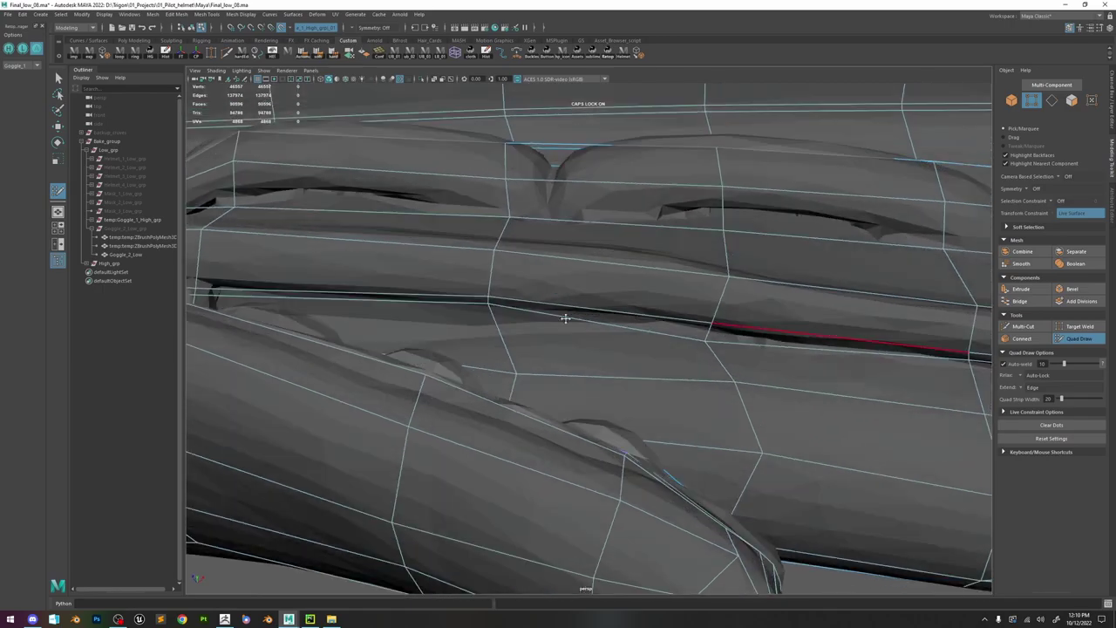
mouse_move(489, 296)
alt+mouse_down()
mouse_move(544, 343)
mouse_move(535, 351)
mouse_move(591, 284)
mouse_move(620, 304)
mouse_move(616, 293)
mouse_move(637, 295)
mouse_move(693, 439)
mouse_move(583, 322)
mouse_move(598, 363)
mouse_move(595, 349)
mouse_move(648, 411)
mouse_move(636, 418)
mouse_move(640, 297)
mouse_move(602, 360)
mouse_move(688, 371)
mouse_move(593, 332)
mouse_move(684, 402)
alt+mouse_up()
key(w)
click(636, 418)
key(f)
scroll(602, 359, down, 3)
click(1057, 340)
shift+click(601, 341)
key(ctrl+z)
- Cut new edges with Multi-Cut across the low-poly faces that cover the stitching below the lens frame
mouse_move(581, 336)
alt+mouse_down()
mouse_move(590, 317)
mouse_move(720, 349)
mouse_move(676, 338)
alt+mouse_up()
click(1023, 326)
click(631, 306)
alt+drag(610, 302, 510, 284)
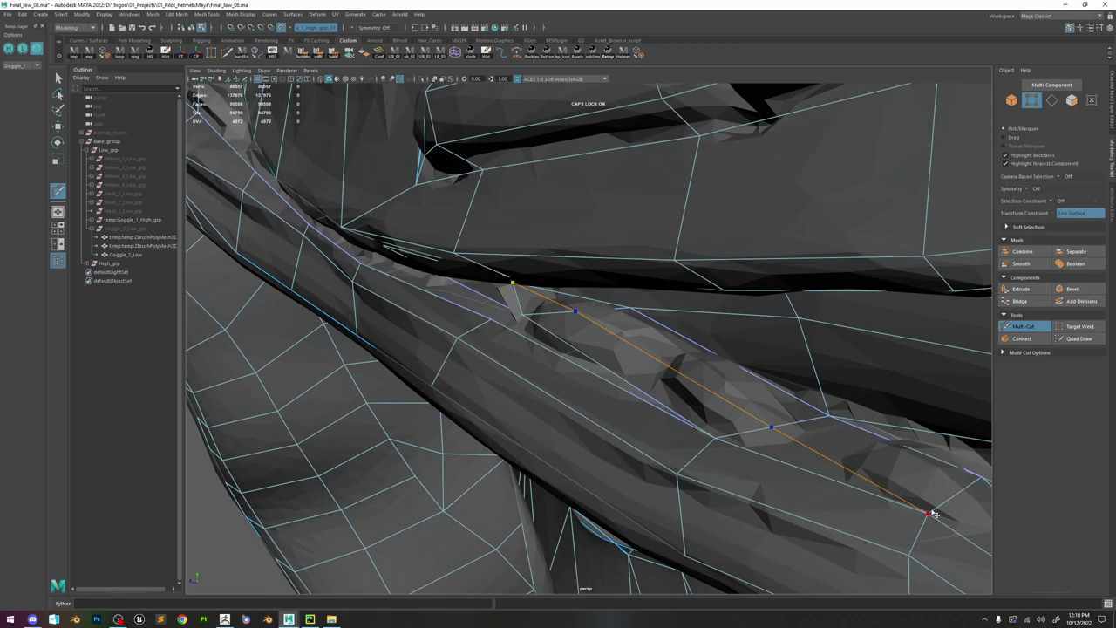
alt+middle_drag(788, 412, 704, 389)
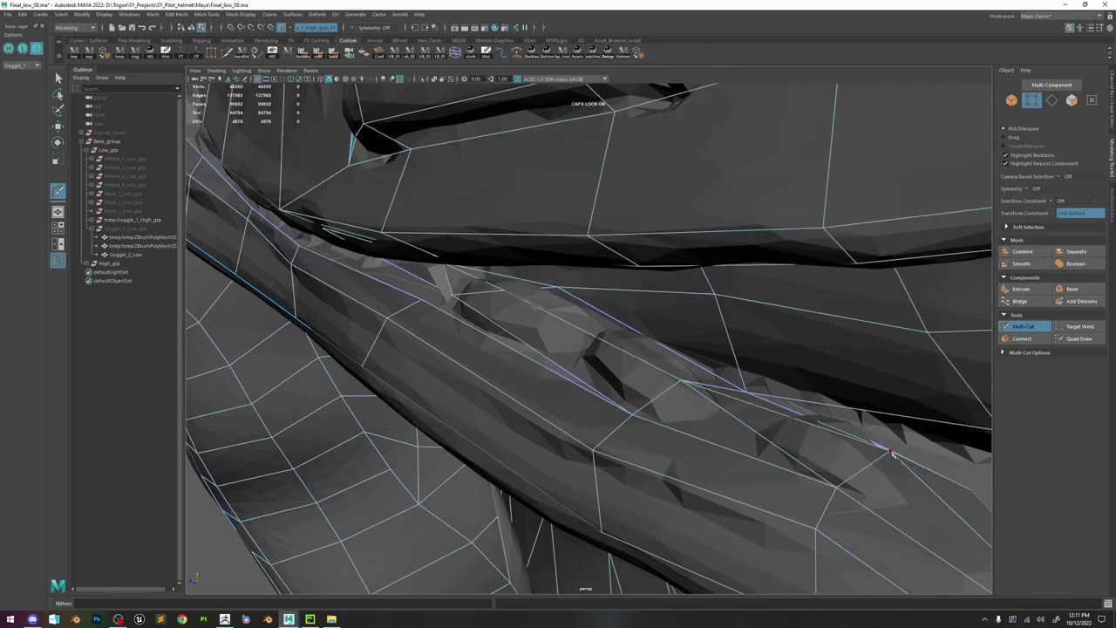
alt+drag(835, 453, 957, 371)
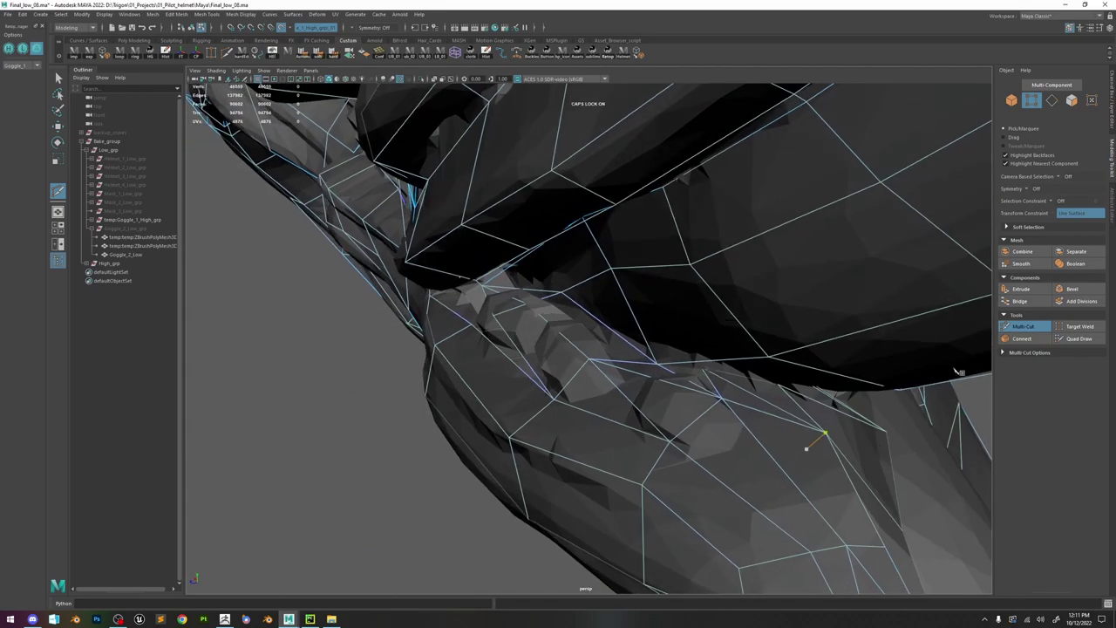
- Inspect the low-poly topology around the nose-piece end and the neighbouring padding roll in Quad Draw
click(1060, 338)
alt+drag(664, 351, 721, 367)
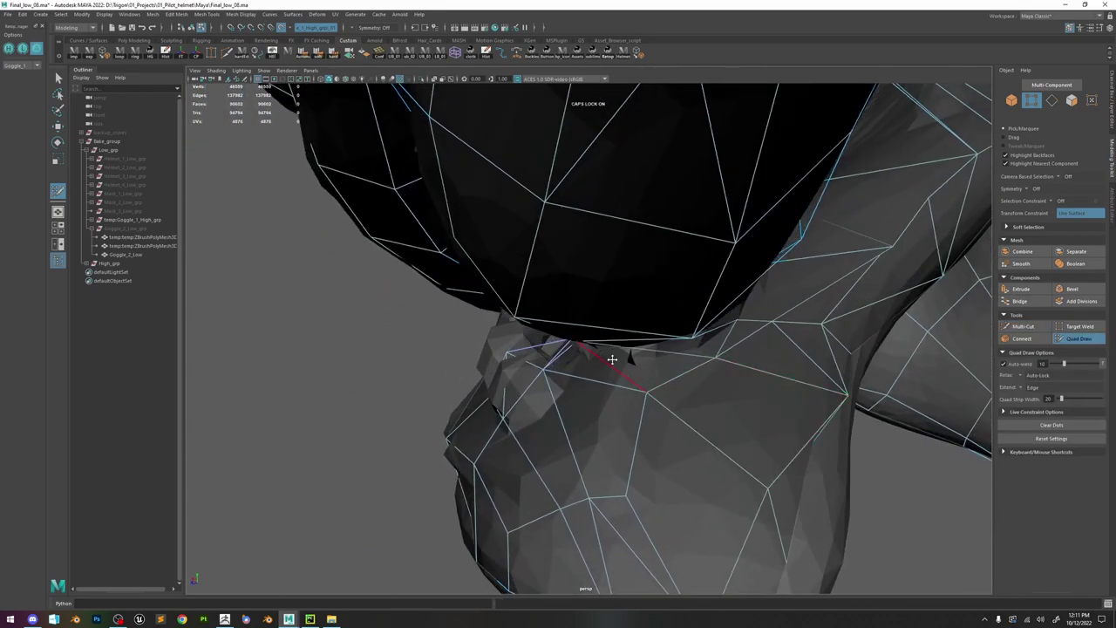
mouse_move(582, 346)
alt+mouse_down()
mouse_move(685, 324)
mouse_move(651, 393)
mouse_move(607, 332)
mouse_move(685, 349)
mouse_move(734, 384)
mouse_move(635, 367)
mouse_move(747, 327)
alt+mouse_up()
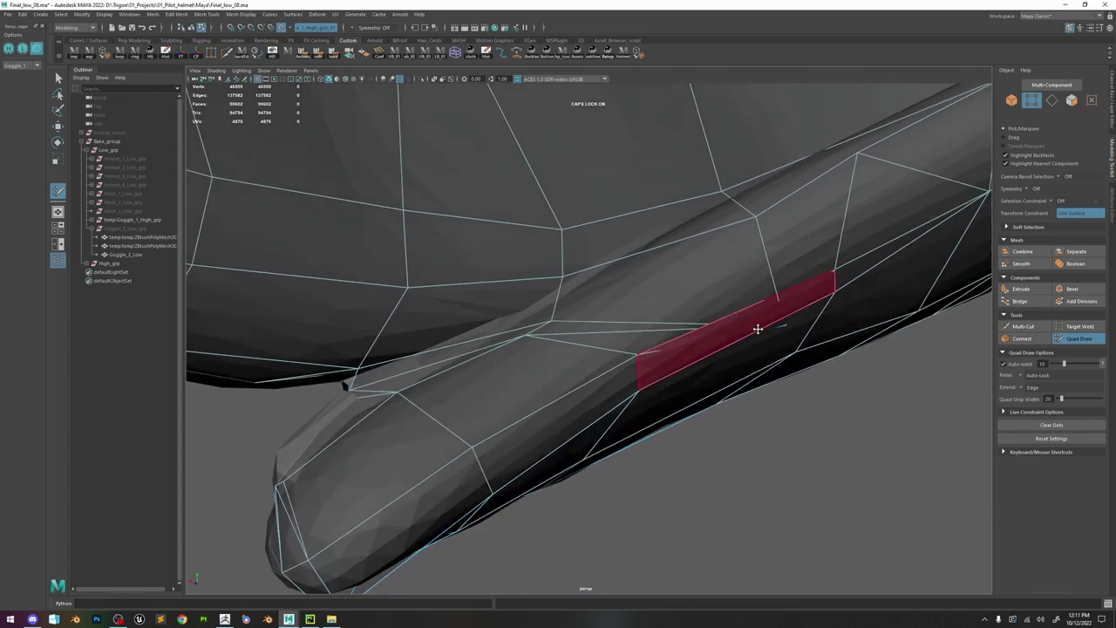
alt+drag(697, 287, 603, 289)
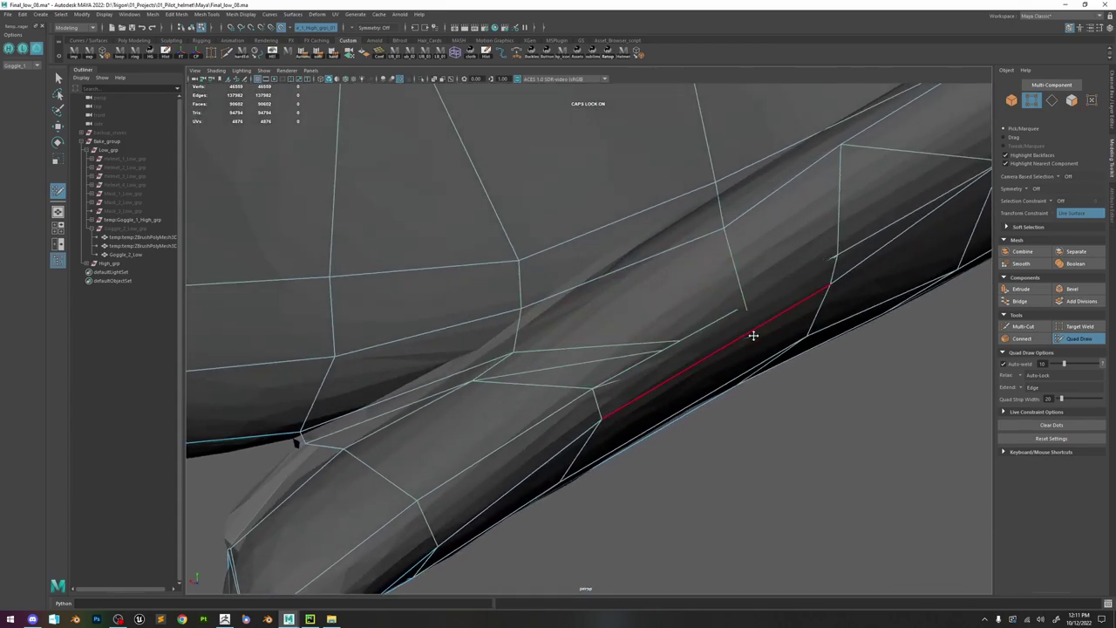
- Adjust the low-poly vertex on the upper edge of the padding roll with the Move tool and resume Quad Draw
key(w)
click(724, 229)
key(f)
alt+drag(630, 334, 715, 344)
drag(589, 338, 697, 414)
click(1080, 338)
mouse_move(697, 349)
alt+mouse_down()
mouse_move(555, 315)
mouse_move(511, 383)
mouse_move(644, 294)
mouse_move(656, 259)
alt+mouse_up()
scroll(613, 321, down, 5)
alt+drag(589, 259, 787, 267)
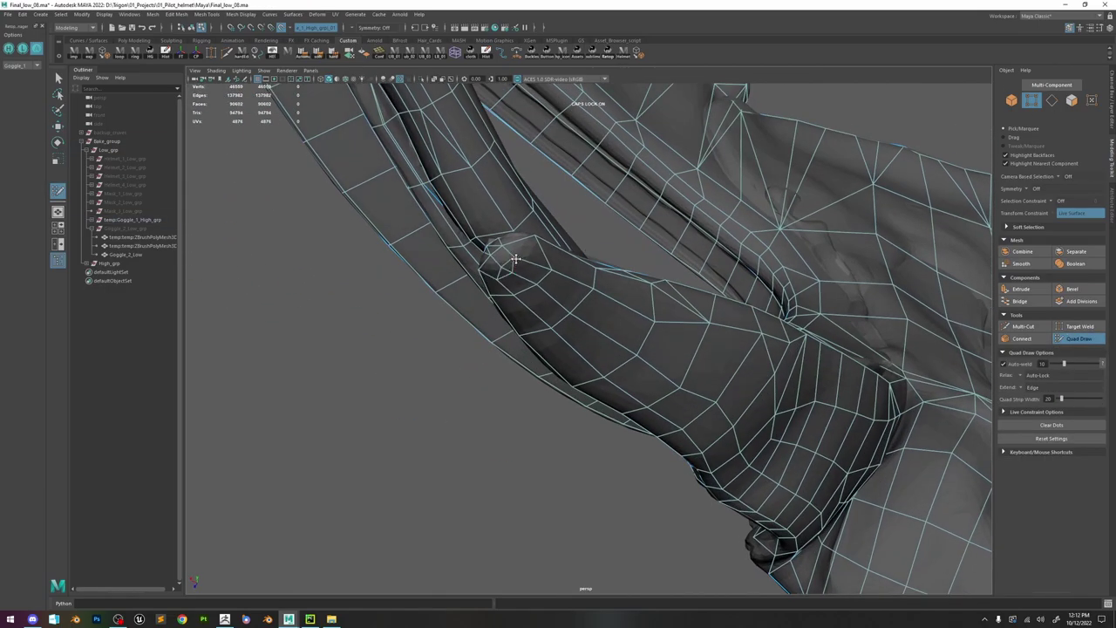
- Reposition the low-poly vertex where the stitching meets the nose-piece fold and go back to Quad Draw
alt+drag(515, 259, 616, 367)
alt+right_drag(616, 366, 598, 309)
mouse_move(599, 309)
alt+mouse_down()
mouse_move(678, 314)
mouse_move(591, 301)
mouse_move(593, 280)
mouse_move(551, 277)
alt+mouse_up()
key(w)
click(607, 272)
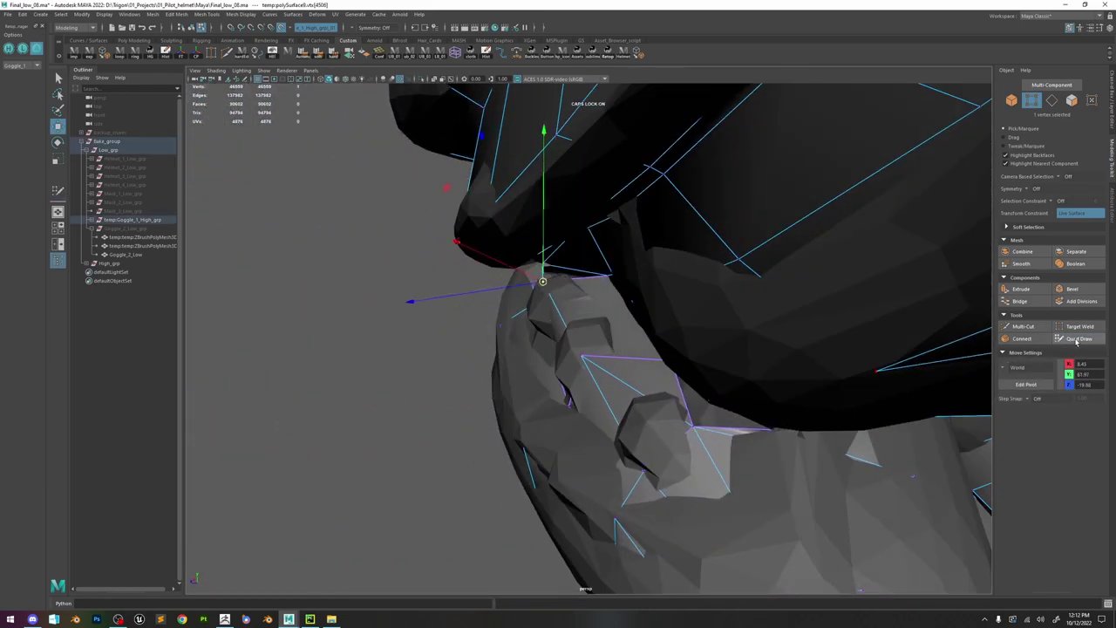
click(1078, 338)
mouse_move(610, 314)
alt+mouse_down()
mouse_move(578, 294)
mouse_move(606, 320)
mouse_move(635, 307)
mouse_move(602, 316)
alt+mouse_up()
alt+right_drag(602, 315, 671, 321)
mouse_move(672, 321)
alt+mouse_down()
mouse_move(720, 352)
mouse_move(685, 346)
mouse_move(672, 316)
mouse_move(735, 305)
mouse_move(710, 304)
alt+mouse_up()
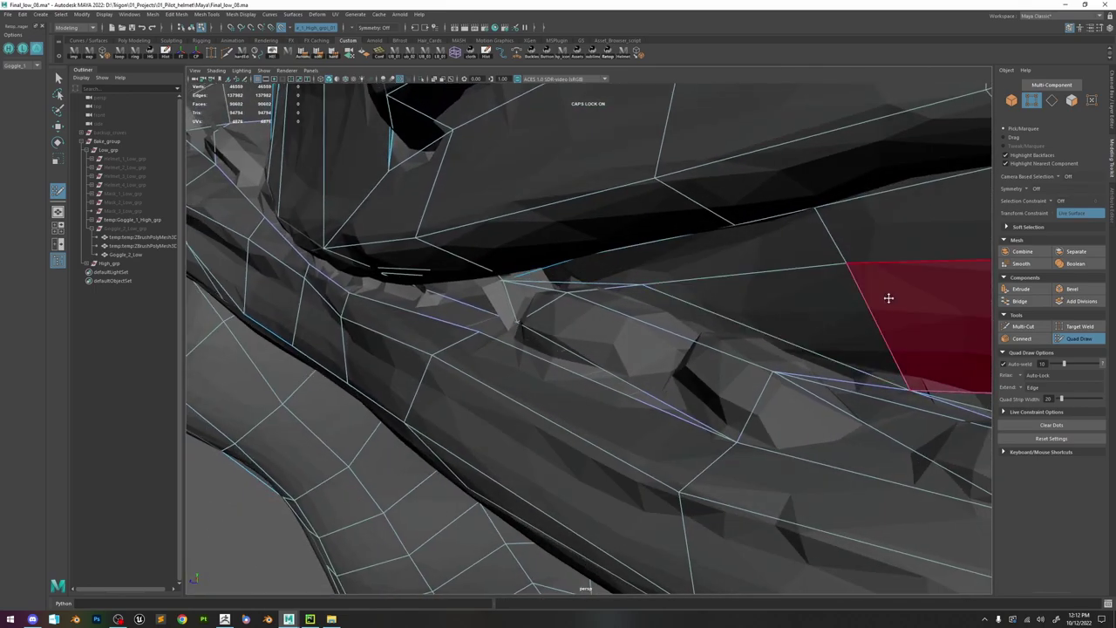
- Isolate the low-poly goggle mesh around the open seam gap beside the lens frame
alt+drag(885, 292, 865, 320)
mouse_move(664, 325)
alt+mouse_down()
mouse_move(553, 319)
mouse_move(729, 319)
mouse_move(678, 314)
mouse_move(643, 326)
mouse_move(795, 367)
mouse_move(777, 368)
mouse_move(803, 352)
mouse_move(797, 366)
mouse_move(735, 338)
alt+mouse_up()
key(w)
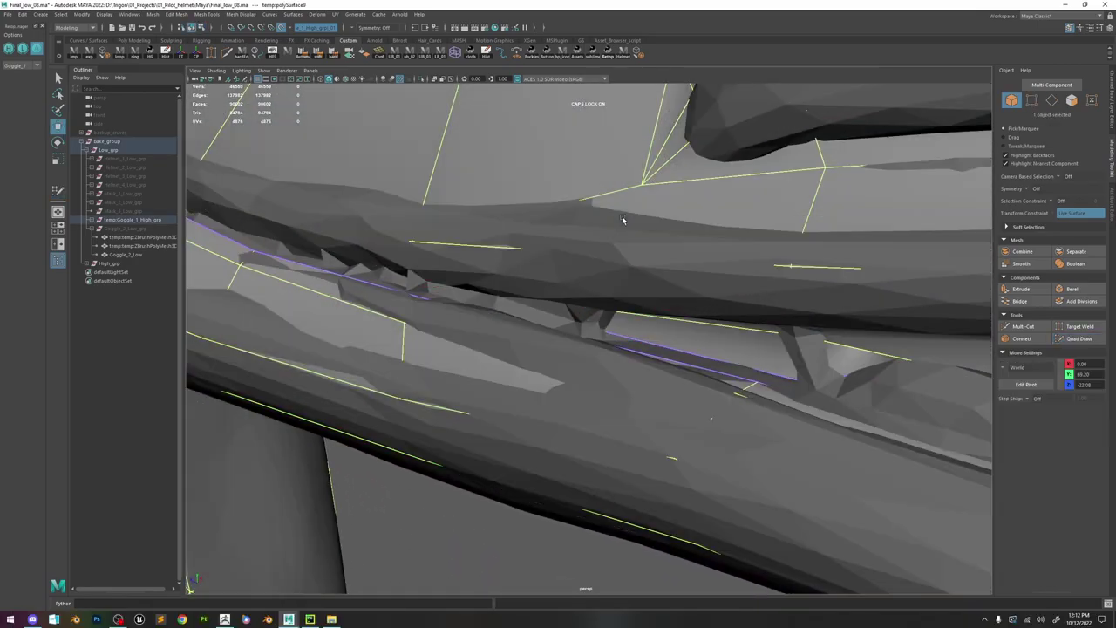
click(421, 80)
alt+drag(620, 207, 738, 269)
scroll(724, 264, down, 5)
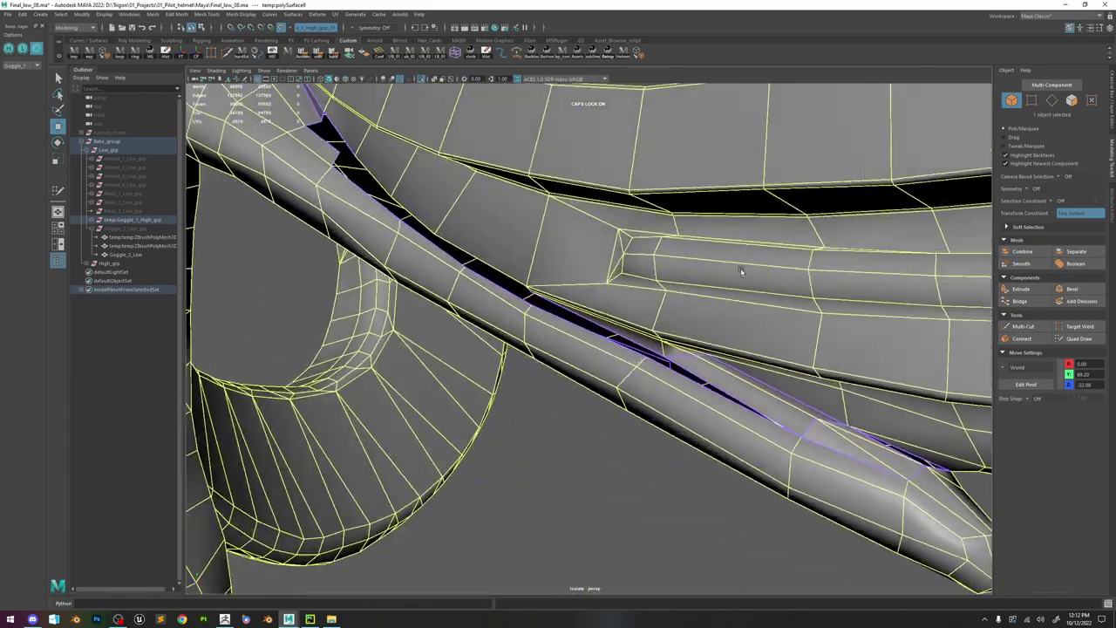
- Bridge two pairs of facing border edges across the seam gap below the vent slot
scroll(738, 269, up, 6)
right_drag(673, 270, 674, 205)
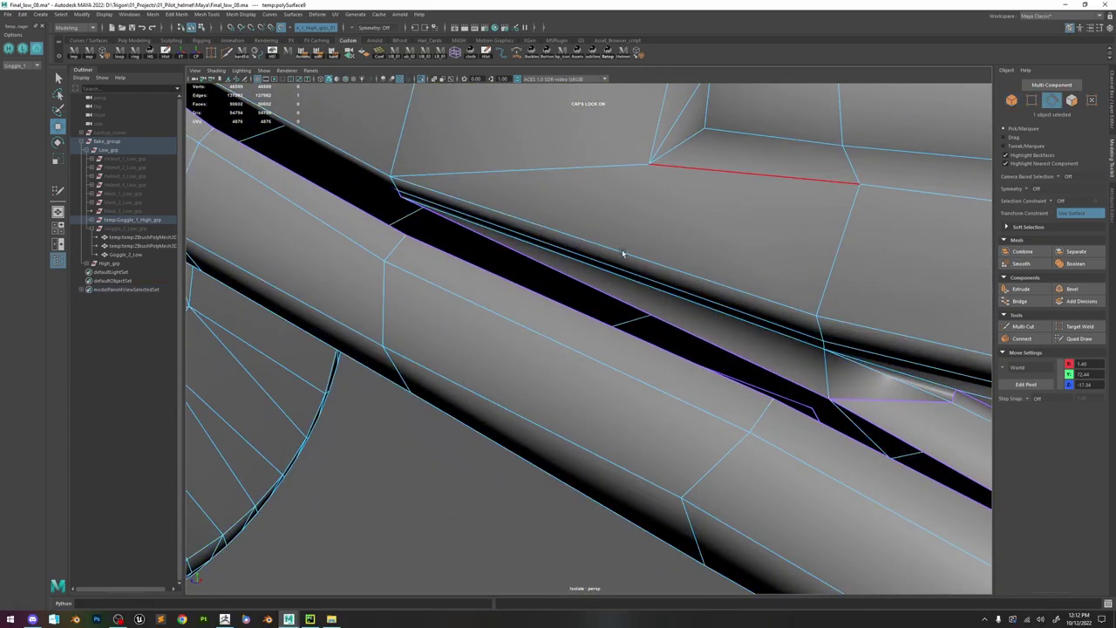
shift+right_click(590, 327)
shift+right_drag(572, 430, 570, 432)
scroll(715, 389, down, 5)
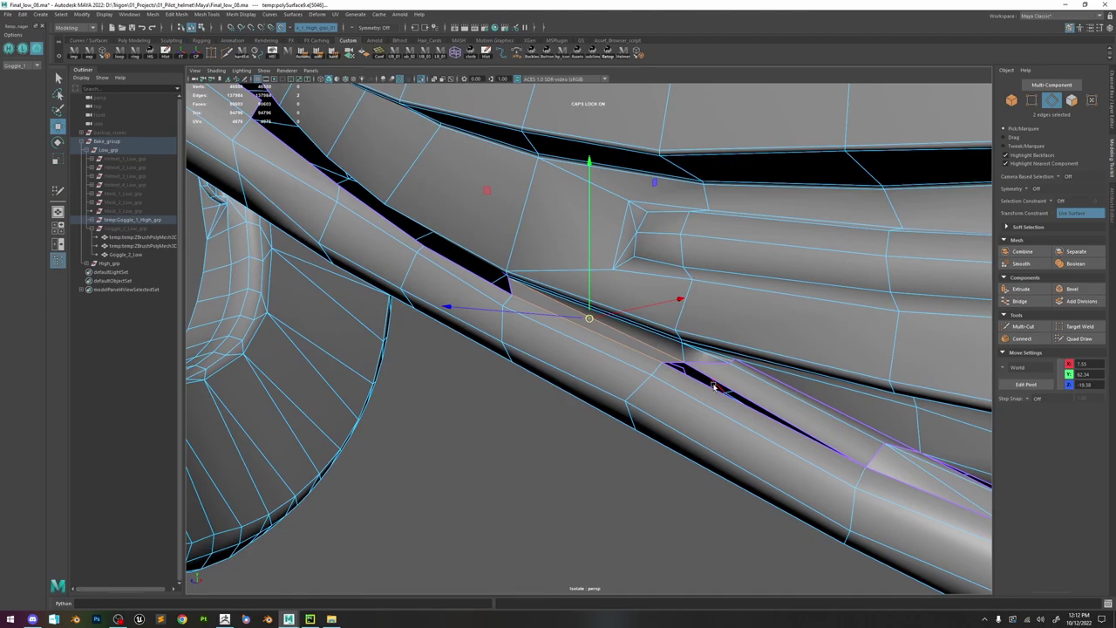
shift+right_click(713, 389)
click(689, 500)
- Bridge the next pair of border edges across the narrow seam gap beside the lens frame
alt+drag(704, 436, 596, 387)
click(628, 419)
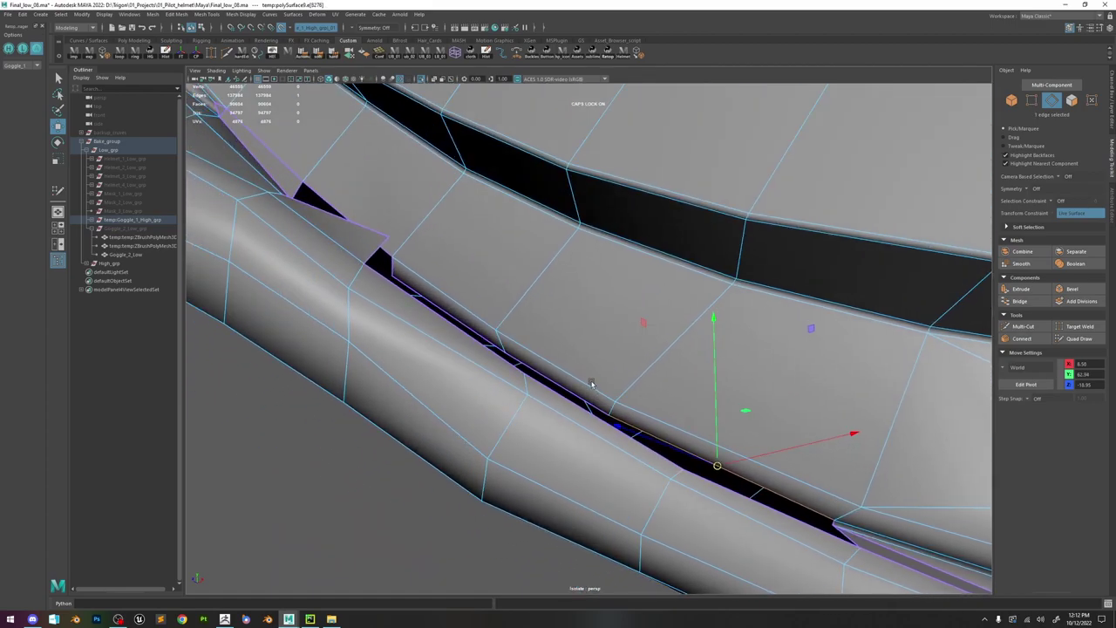
key(ctrl+z)
shift+click(587, 412)
shift+right_drag(588, 411, 583, 520)
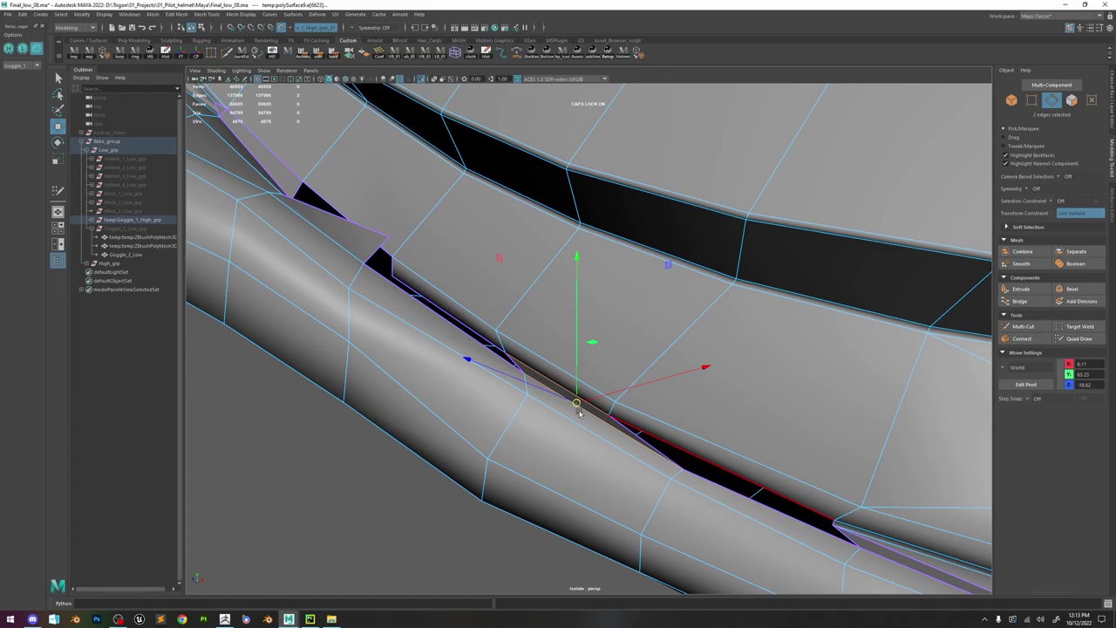
- Extrude an open border edge of the low-poly mesh into the remaining seam gap and switch to vertex editing
alt+middle_drag(568, 407, 647, 443)
alt+drag(647, 443, 651, 456)
key(f)
scroll(640, 383, down, 5)
alt+drag(628, 288, 578, 334)
scroll(575, 329, up, 4)
alt+middle_drag(578, 334, 721, 426)
alt+drag(720, 426, 559, 235)
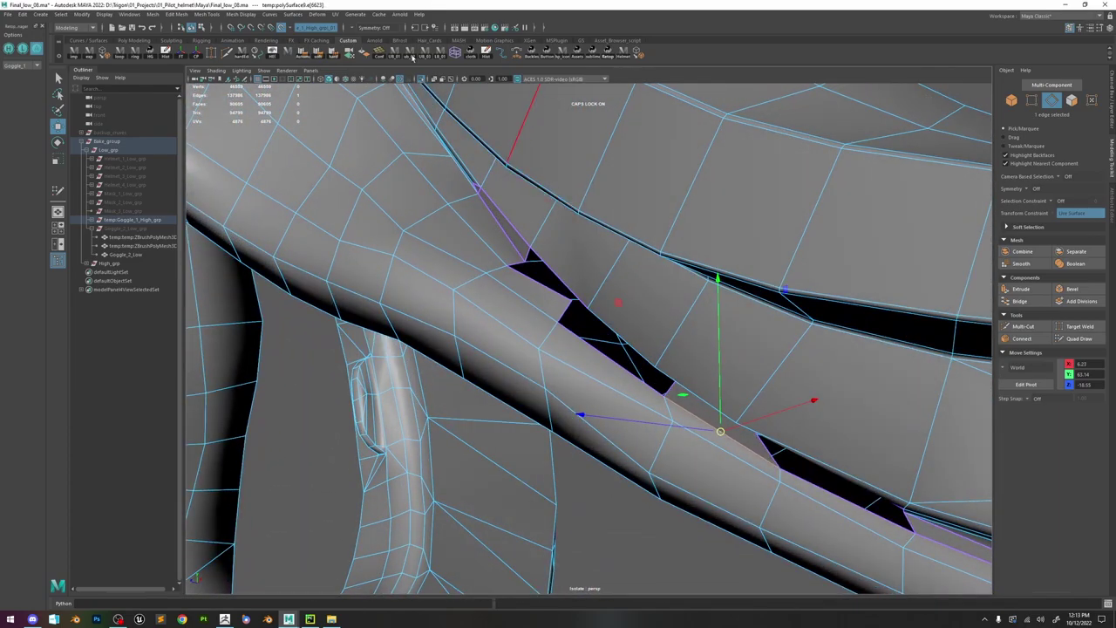
key(ctrl+1)
alt+middle_drag(616, 222, 660, 257)
key(ctrl+1)
click(579, 295)
key(f)
scroll(595, 332, down, 5)
key(ctrl+e)
key(w)
alt+drag(601, 349, 648, 354)
alt+drag(648, 354, 603, 332)
right_drag(603, 332, 562, 331)
- Move the free corner vertex of the extruded face towards the opposite side of the seam gap
click(211, 53)
key(w)
click(697, 401)
alt+drag(697, 401, 687, 394)
drag(645, 337, 680, 357)
alt+drag(681, 357, 748, 423)
scroll(748, 423, up, 3)
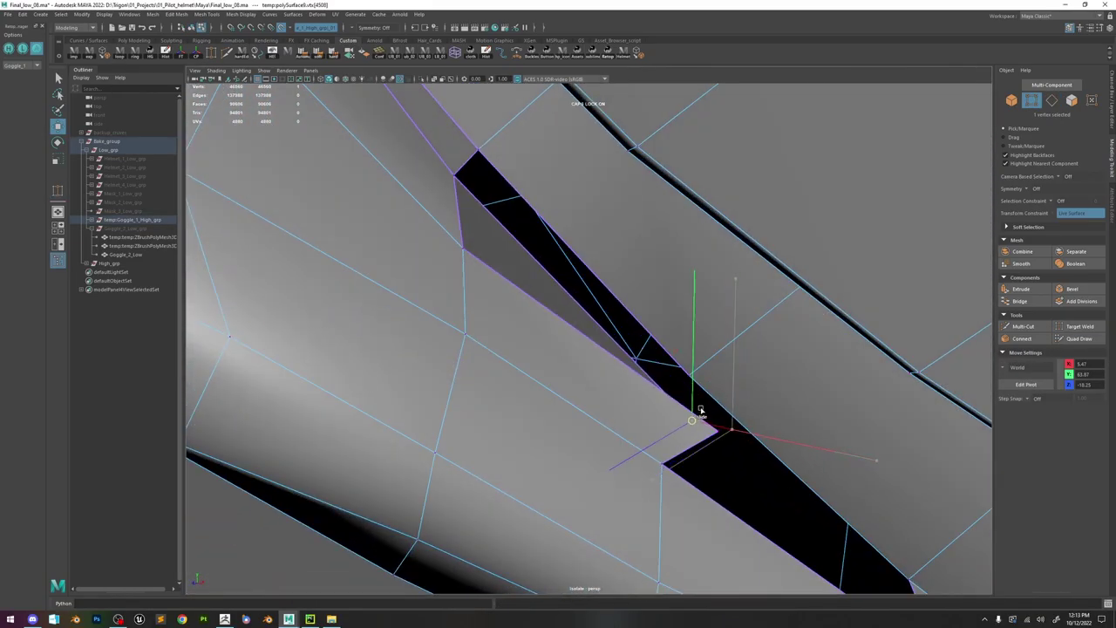
drag(700, 367, 701, 368)
- Add another face in the seam gap next to the extruded one, along the lens frame border
right_drag(607, 349, 606, 445)
click(603, 321)
double_click(620, 342)
scroll(596, 286, down, 4)
alt+drag(595, 286, 676, 379)
alt+middle_drag(676, 380, 571, 263)
alt+drag(571, 263, 636, 324)
scroll(569, 304, up, 3)
alt+middle_drag(568, 304, 579, 372)
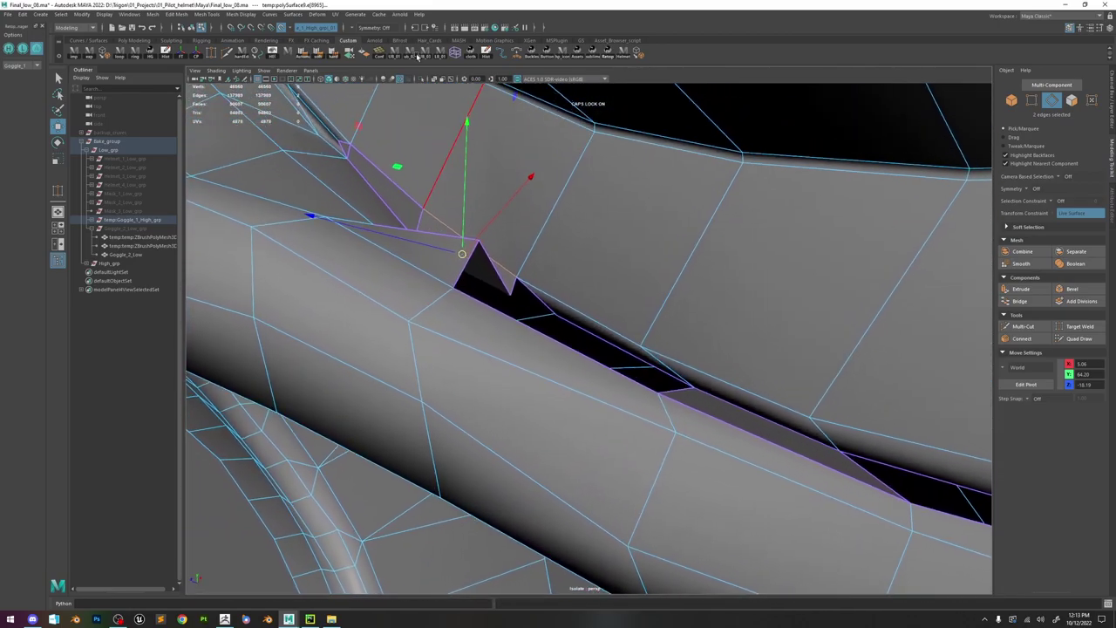
- Show the high-poly goggle again and delete three low-poly faces in the seam gap with Quad Draw
click(1071, 339)
click(421, 80)
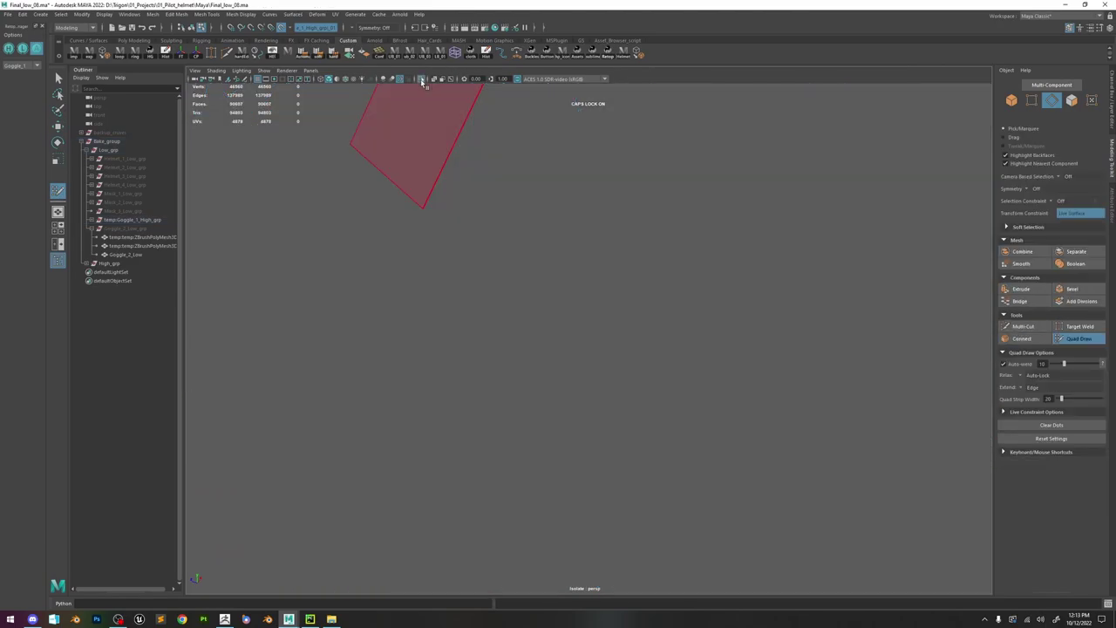
mouse_move(590, 268)
alt+mouse_down()
mouse_move(561, 279)
mouse_move(618, 314)
mouse_move(601, 302)
mouse_move(600, 272)
alt+mouse_up()
ctrl+shift+click(667, 376)
mouse_move(741, 393)
alt+mouse_down()
mouse_move(718, 381)
mouse_move(727, 386)
alt+mouse_up()
ctrl+shift+click(721, 379)
ctrl+shift+click(739, 397)
alt+drag(820, 392, 698, 373)
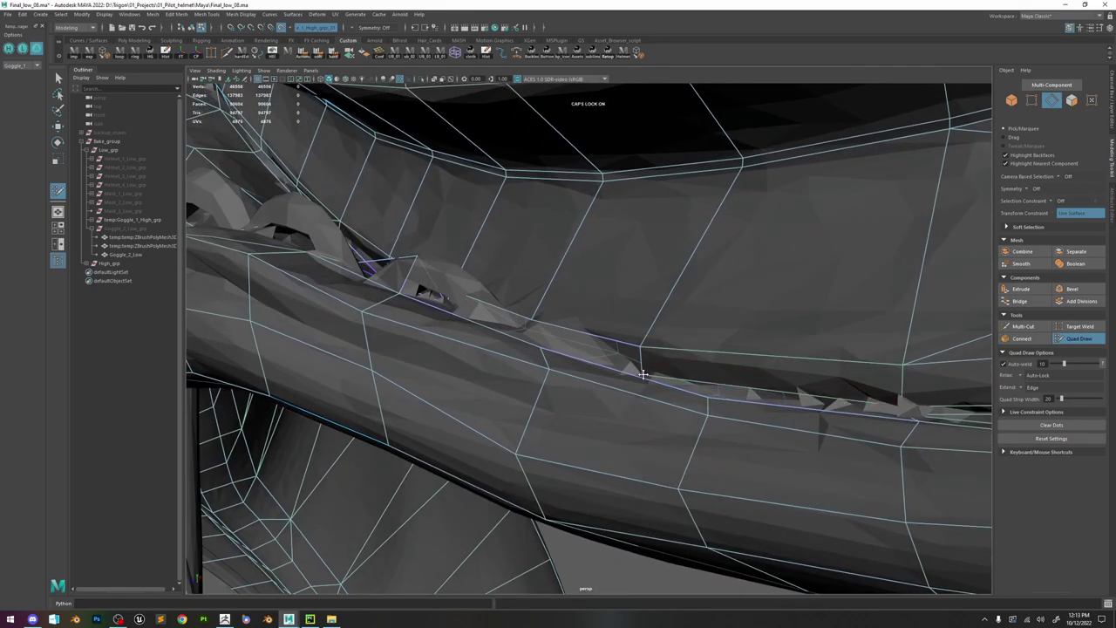
- Select the low-poly vertex hidden in the seam groove using wireframe display and frame it
alt+drag(724, 414, 842, 418)
key(w)
click(828, 420)
key(f)
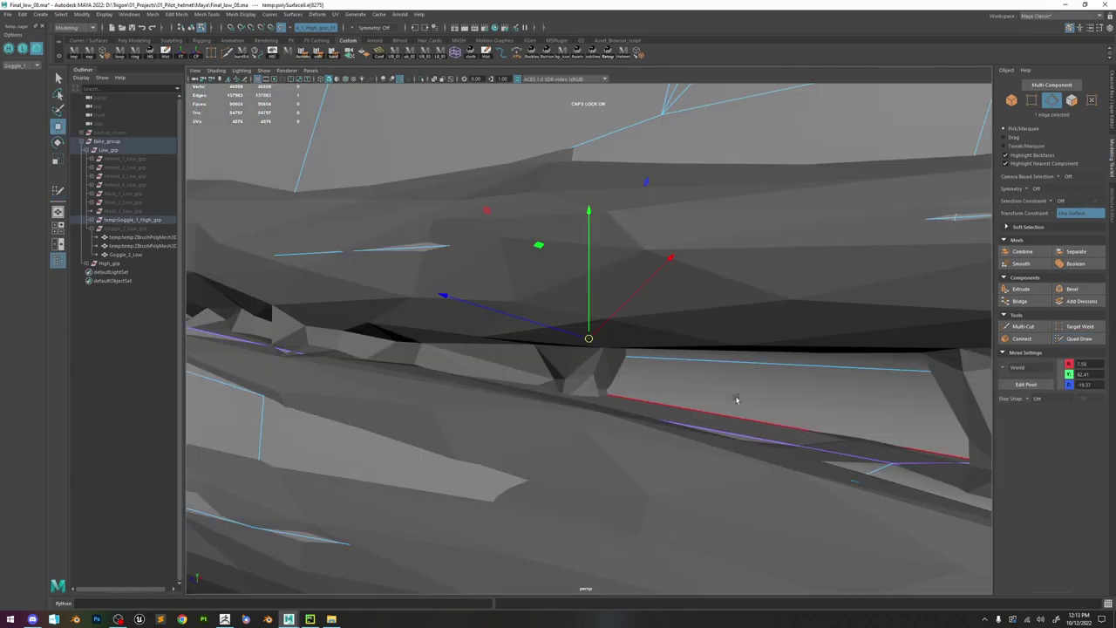
key(F9)
alt+right_drag(777, 418, 498, 322)
key(4)
click(480, 297)
key(f)
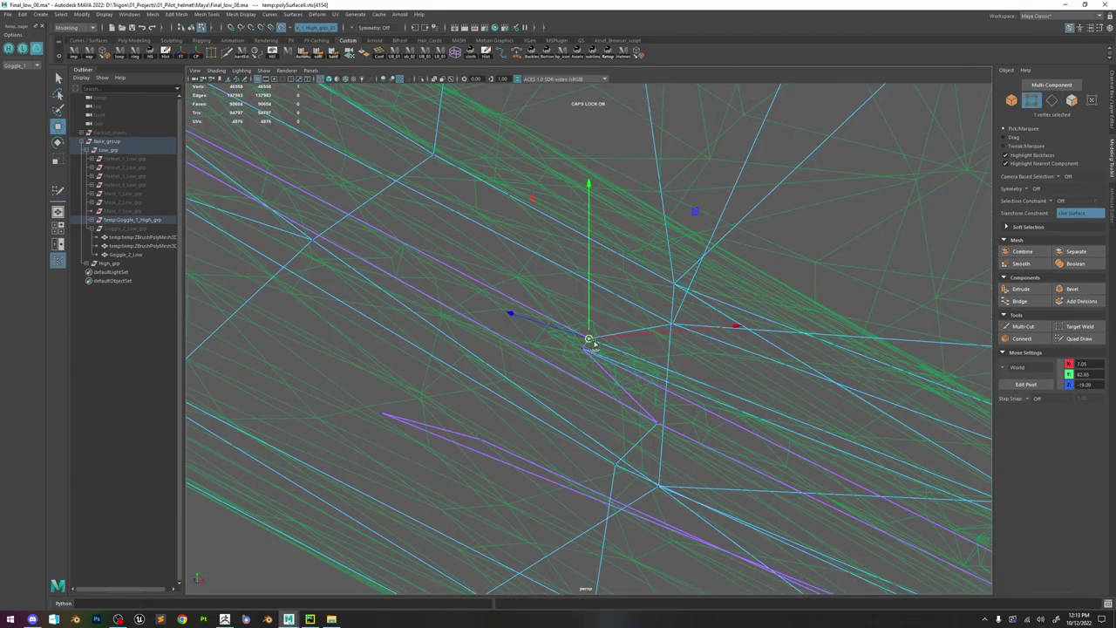
- Return to shaded display and raise the hidden groove vertex with the Move tool to follow the high-poly seam
alt+drag(520, 329, 708, 170)
alt+drag(424, 83, 658, 346)
key(5)
mouse_move(585, 338)
mouse_down()
mouse_move(622, 370)
mouse_move(678, 343)
mouse_move(618, 377)
mouse_move(601, 363)
mouse_move(581, 302)
mouse_up()
key(y)
key(w)
click(619, 372)
- Fill the remaining narrow openings along the seam groove with Quad Draw faces and check the adjoining edge flow
click(1090, 340)
scroll(601, 363, down, 5)
scroll(581, 301, up, 5)
key(shift)
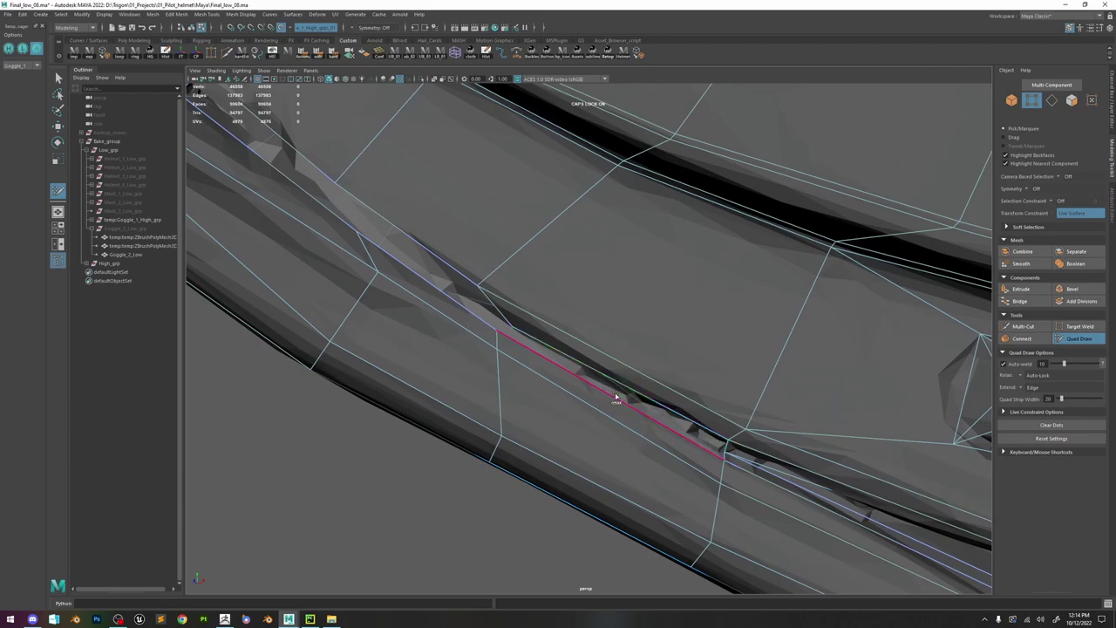
shift+click(596, 379)
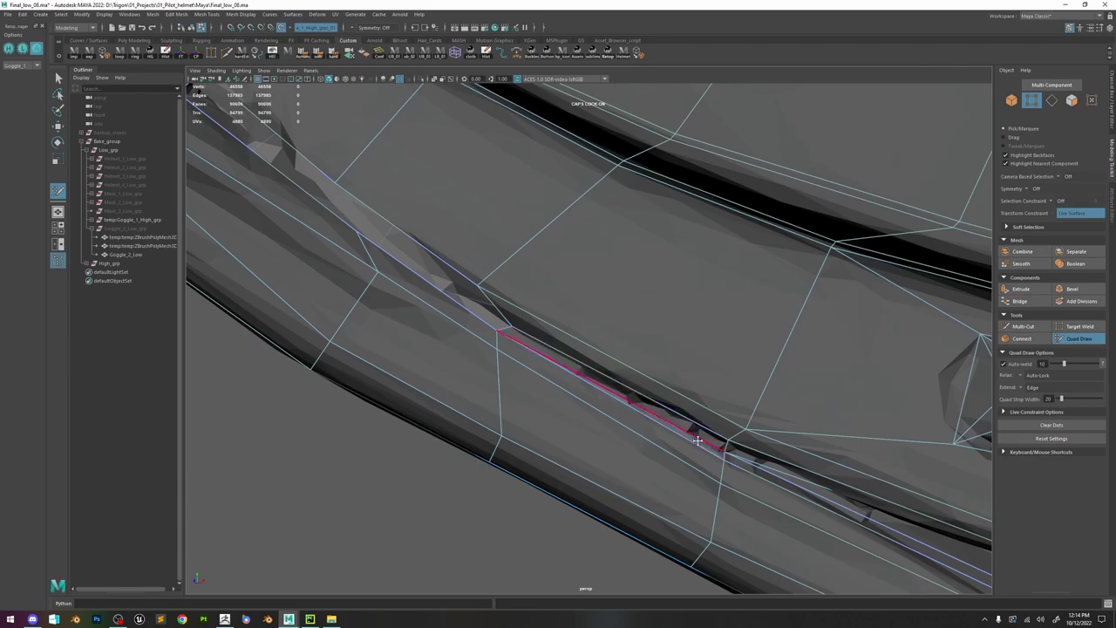
alt+right_drag(695, 436, 780, 499)
alt+drag(770, 503, 566, 360)
alt+drag(493, 333, 662, 424)
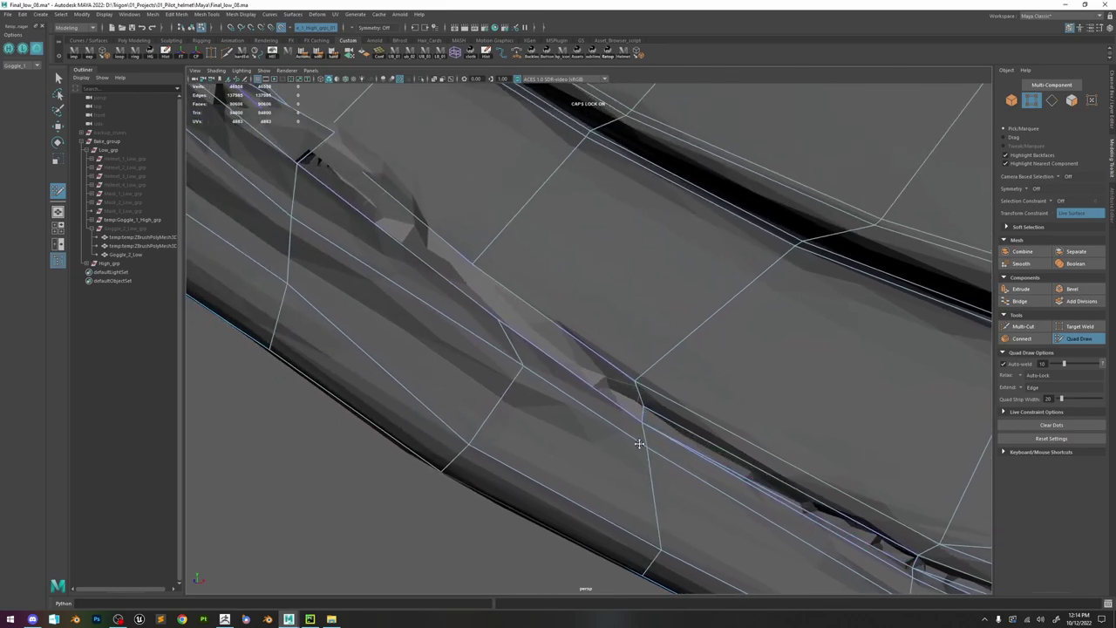
alt+drag(638, 403, 623, 411)
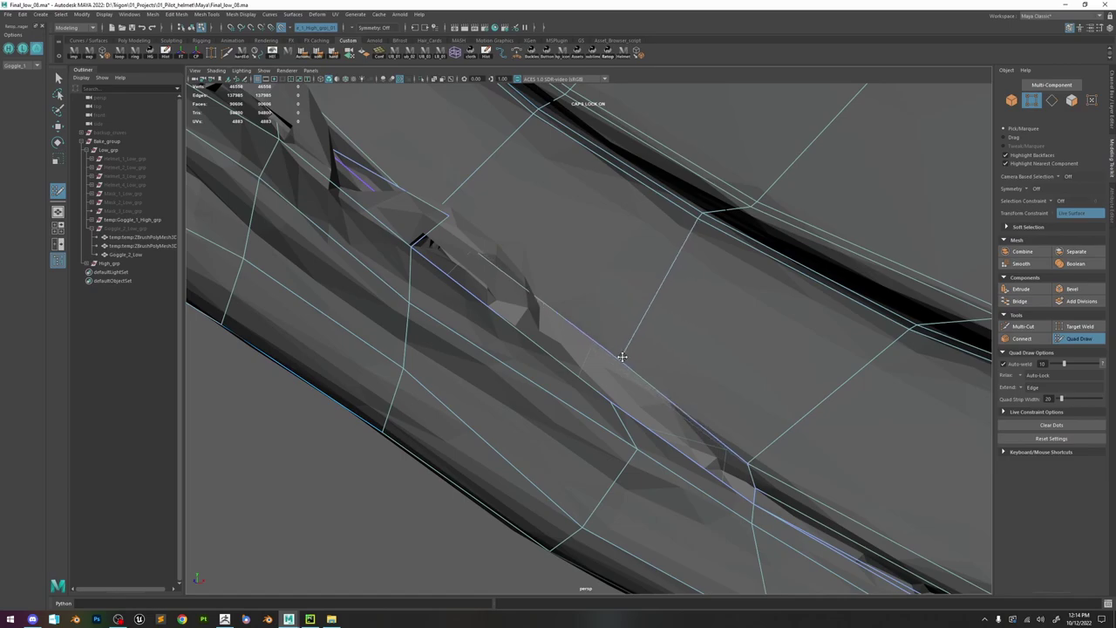
- Adjust the low-poly vertices along the seam groove and fill the opening between them with Quad Draw faces
alt+middle_drag(750, 464, 570, 334)
drag(574, 359, 526, 328)
click(528, 330)
click(514, 333)
click(515, 348)
click(552, 363)
shift+click(527, 346)
drag(550, 363, 581, 420)
- Cut a diagonal edge across the face above the seam groove with Multi-Cut, ending at the groove vertex
alt+drag(474, 279, 650, 375)
click(1025, 326)
mouse_move(698, 259)
alt+mouse_down()
mouse_move(715, 256)
mouse_move(688, 300)
mouse_move(646, 301)
alt+mouse_up()
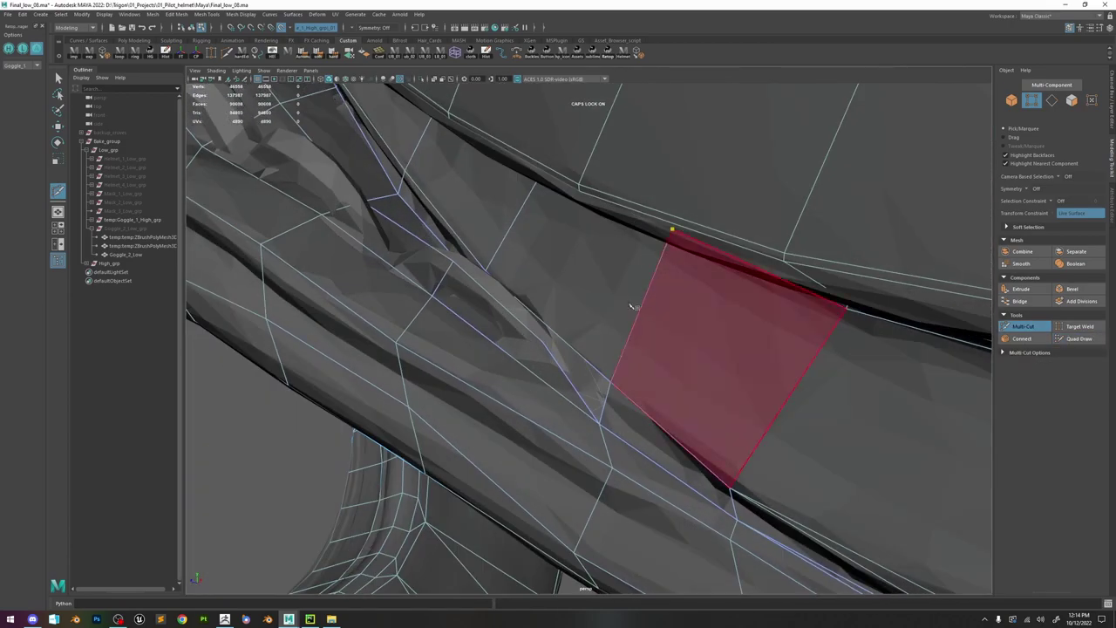
click(547, 327)
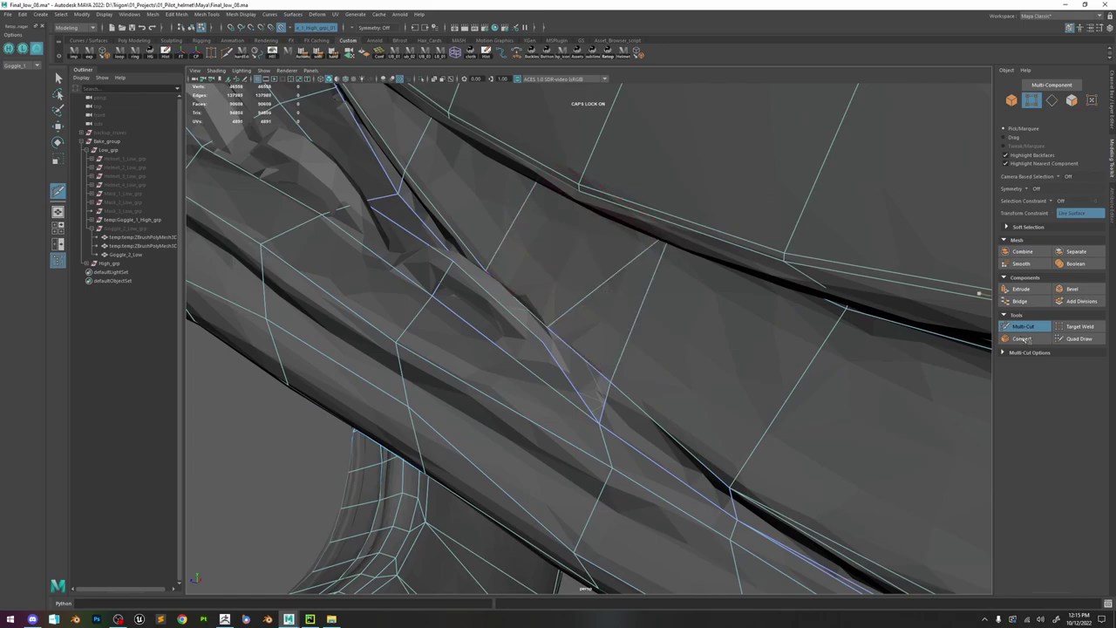
- Fill the remaining gaps along the seam between nose piece and lens frame with Quad Draw faces
click(1069, 338)
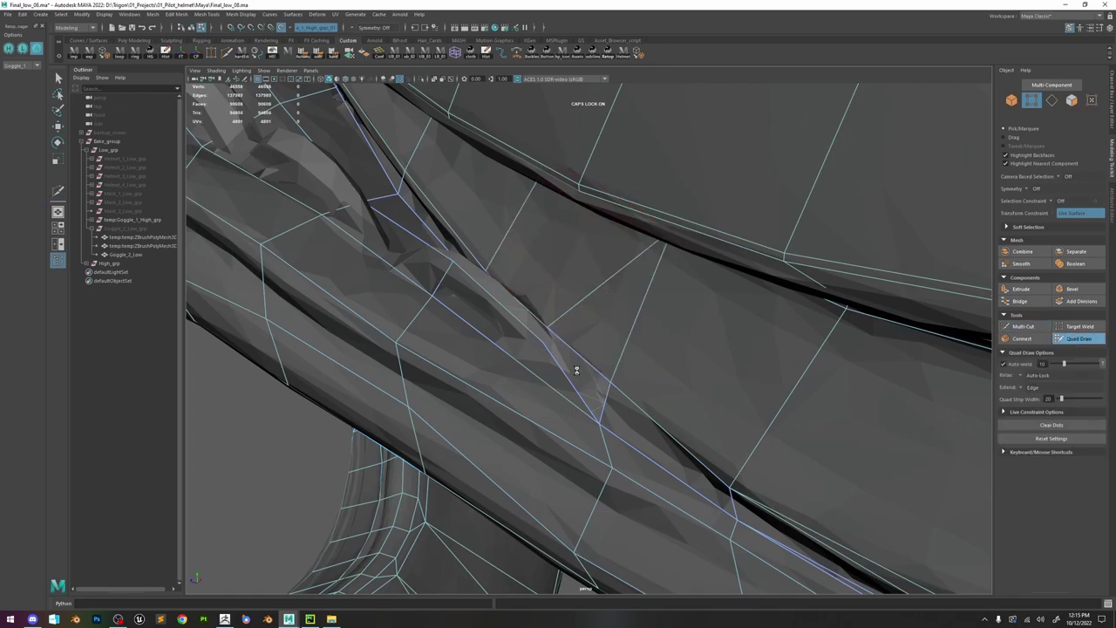
shift+click(582, 374)
mouse_move(637, 409)
alt+mouse_down()
mouse_move(625, 386)
mouse_move(648, 391)
mouse_move(617, 381)
alt+mouse_up()
scroll(625, 386, down, 5)
scroll(618, 381, up, 5)
alt+drag(793, 466, 613, 450)
scroll(710, 561, up, 3)
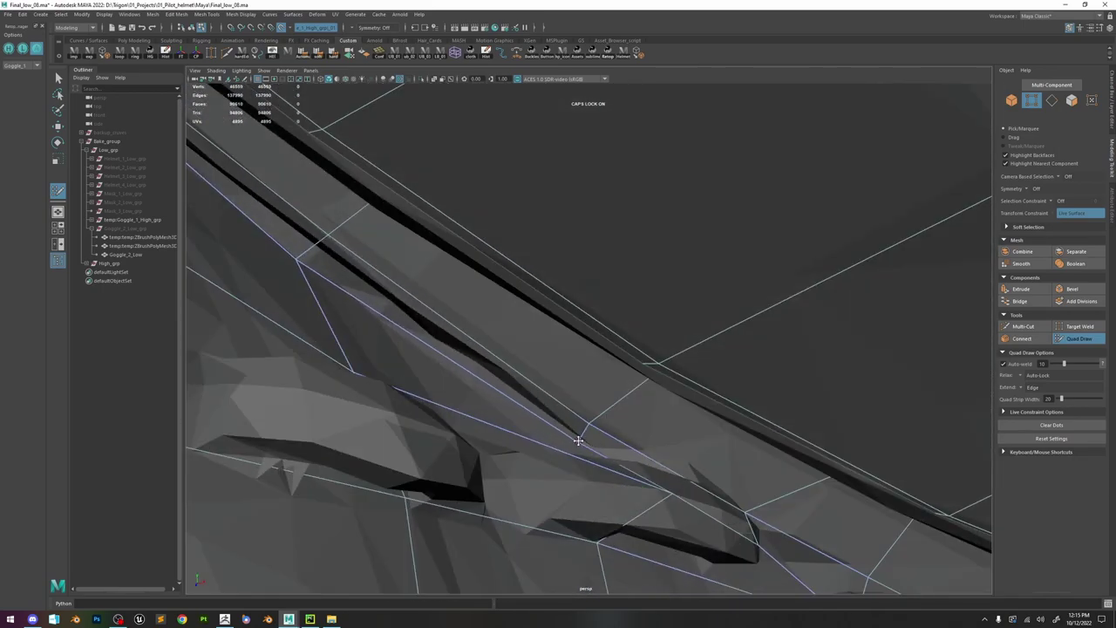
alt+drag(755, 486, 658, 454)
shift+click(653, 452)
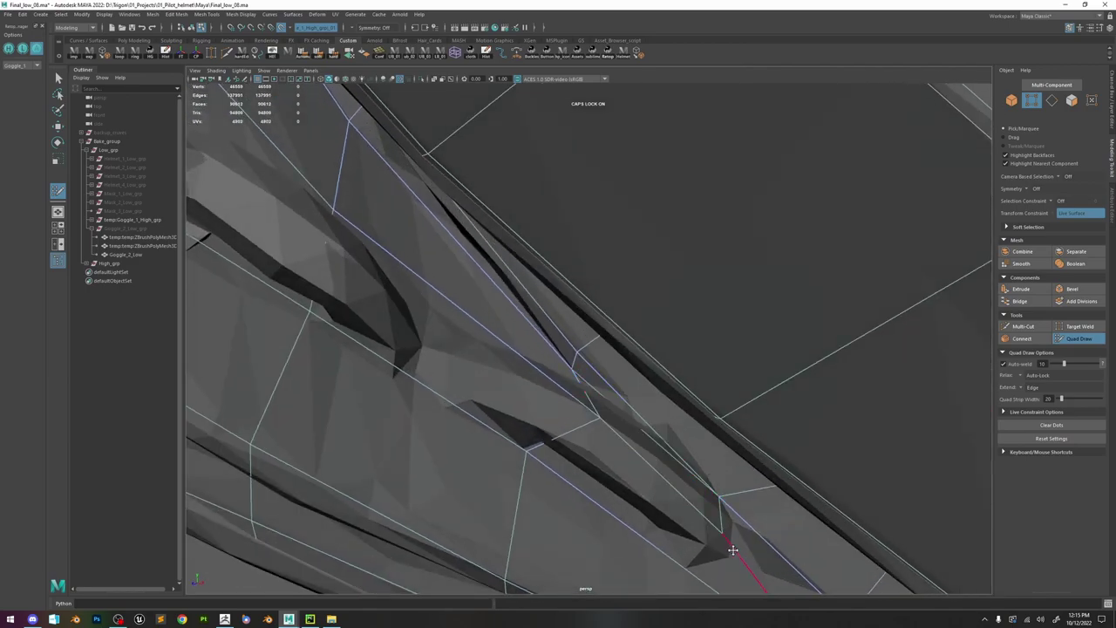
- Inspect the nose piece's low-poly mesh from the underside, side and front
scroll(618, 361, down, 10)
alt+drag(610, 354, 608, 214)
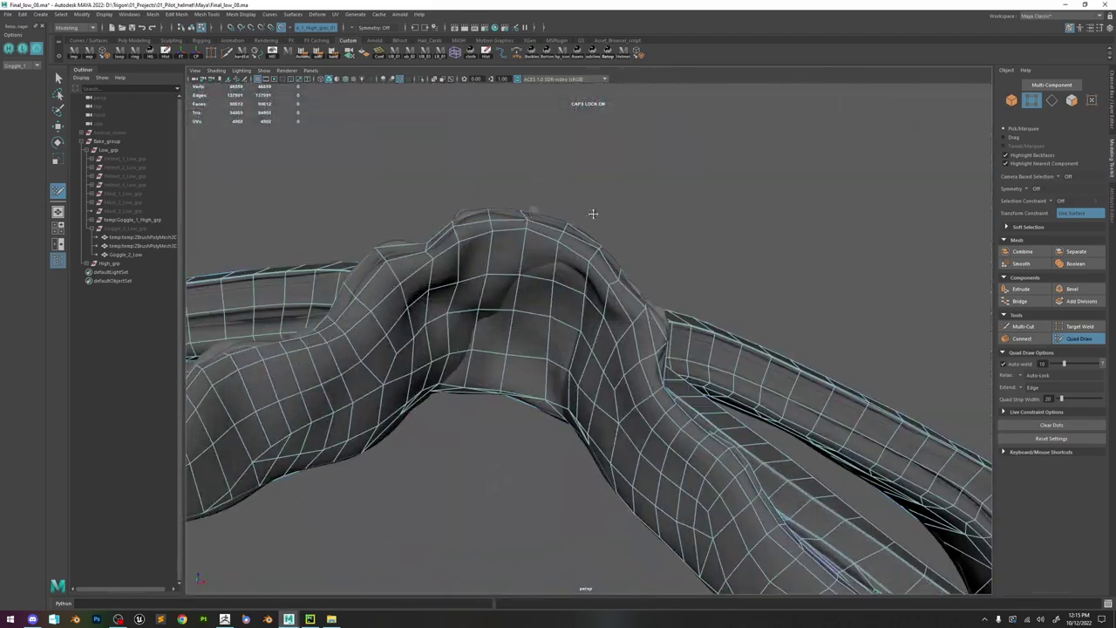
alt+middle_drag(608, 214, 619, 305)
scroll(523, 309, up, 4)
mouse_move(565, 312)
alt+mouse_down()
mouse_move(592, 314)
mouse_move(578, 269)
mouse_move(620, 275)
mouse_move(648, 324)
mouse_move(679, 312)
alt+mouse_up()
mouse_move(740, 366)
alt+mouse_down()
mouse_move(760, 387)
mouse_move(742, 399)
mouse_move(749, 307)
alt+mouse_up()
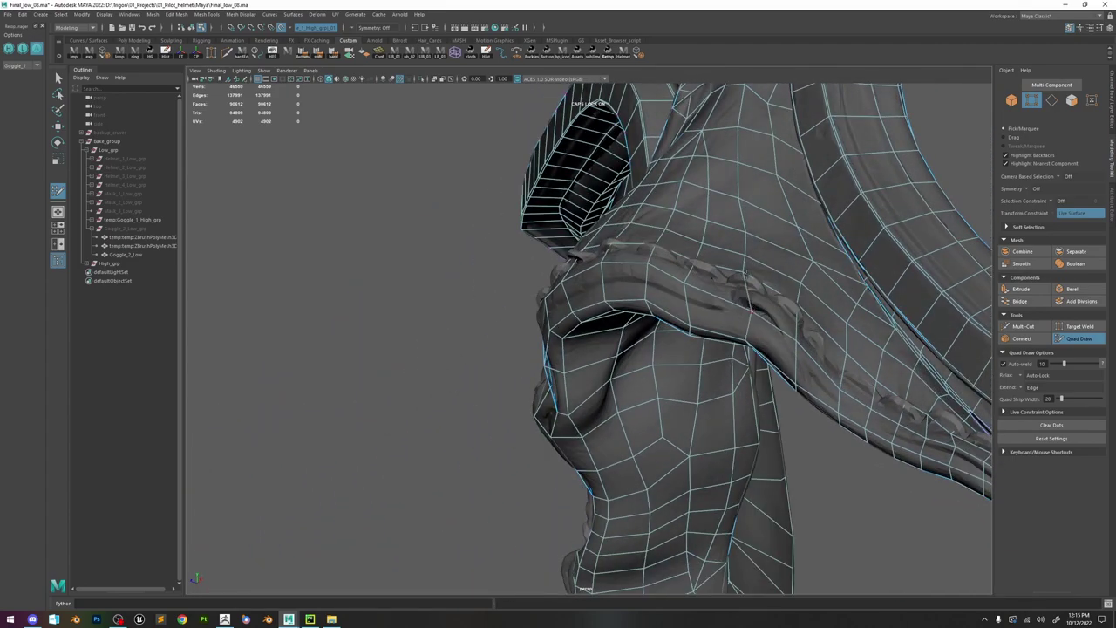
mouse_move(809, 312)
alt+mouse_down()
mouse_move(692, 229)
mouse_move(703, 323)
mouse_move(596, 296)
alt+mouse_up()
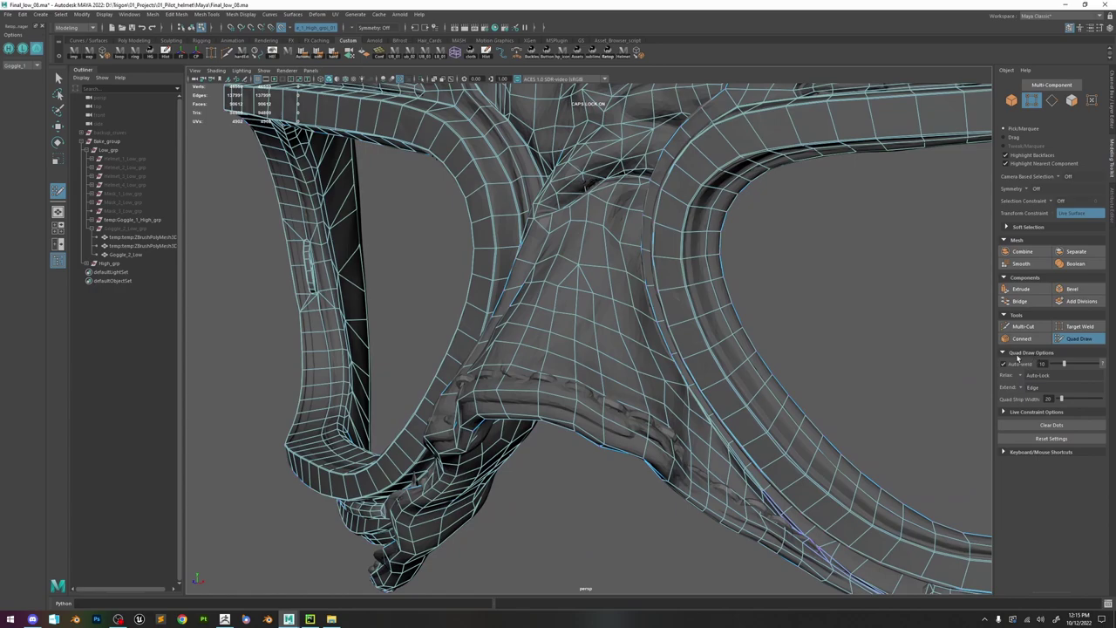
- Cut a diagonal run of edges down the front of the nose bridge with Multi-Cut, ending above the stitching
key(ctrl+shift+x)
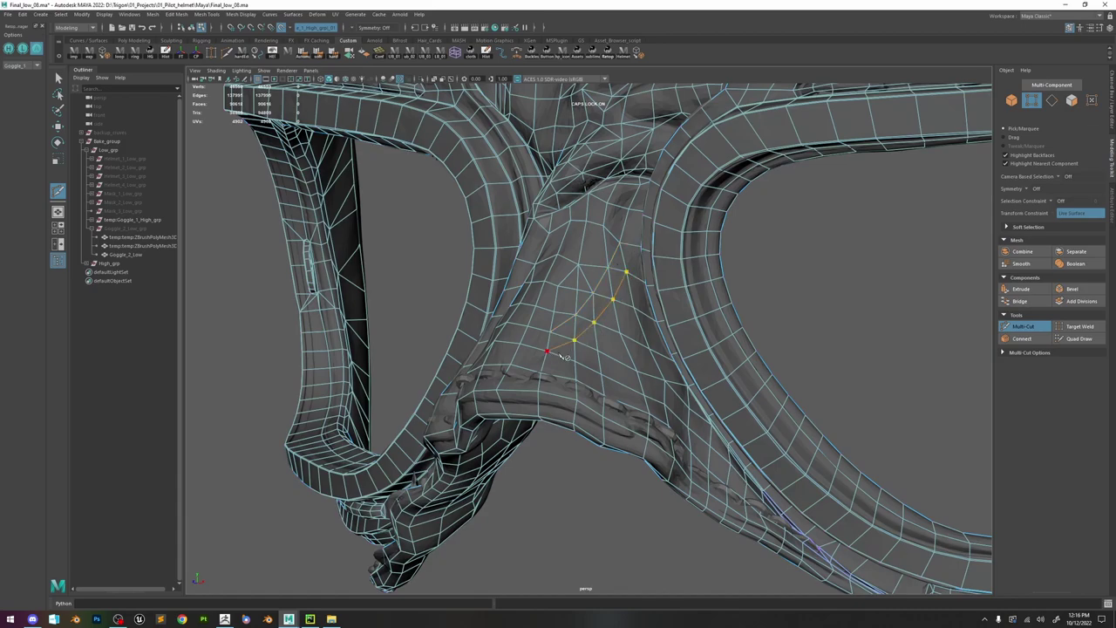
mouse_move(563, 357)
alt+mouse_down()
mouse_move(644, 355)
mouse_move(577, 355)
mouse_move(637, 419)
mouse_move(682, 264)
mouse_move(685, 189)
mouse_move(573, 373)
alt+mouse_up()
scroll(571, 371, down, 5)
key(w)
scroll(608, 251, down, 2)
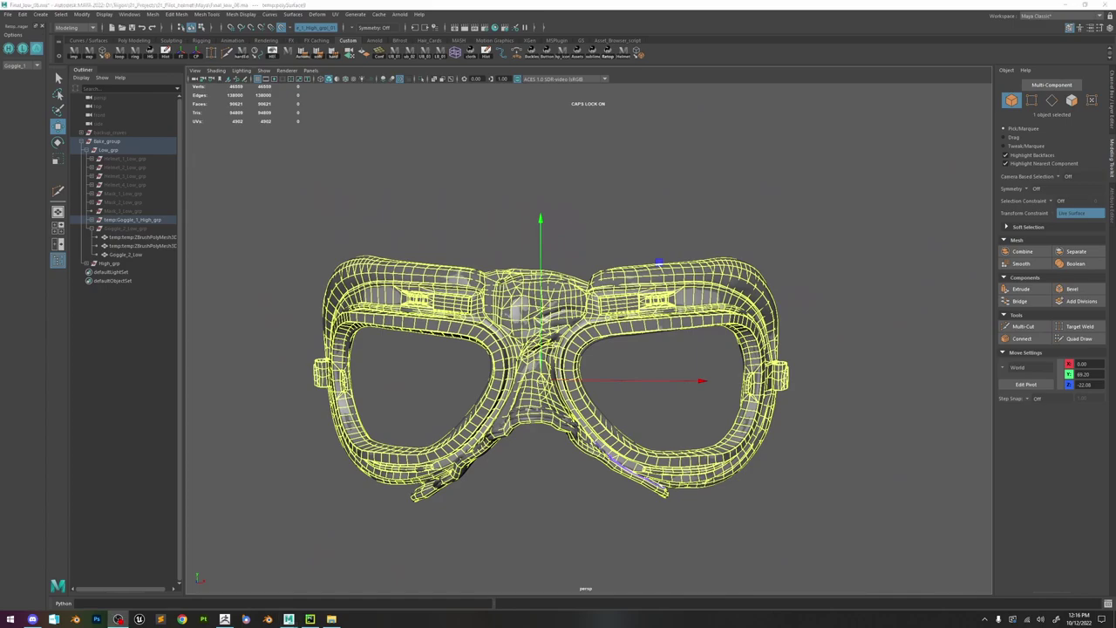
- Expand temp:Goggle_1_High_grp under Low_grp, then select and frame the goggle mesh inside it
click(91, 221)
click(135, 221)
click(137, 228)
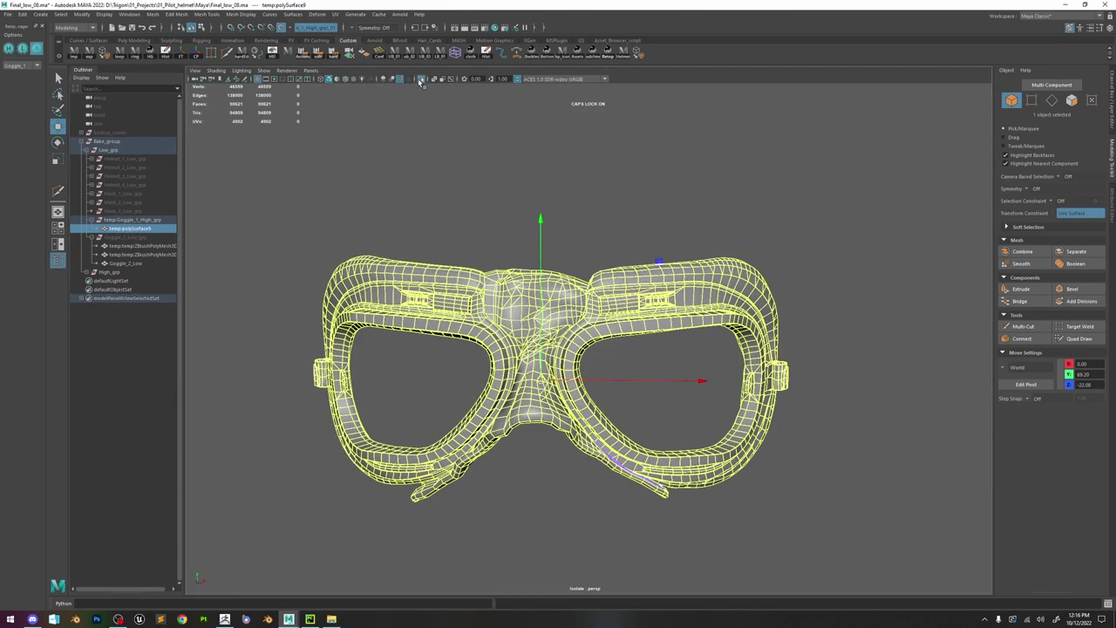
key(f)
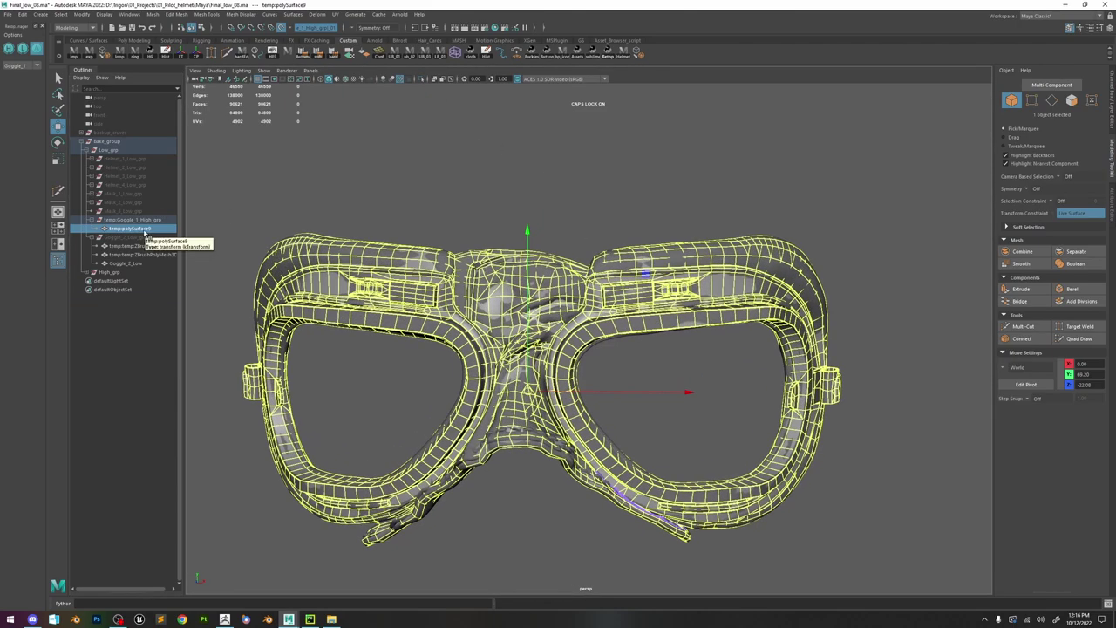
click(144, 220)
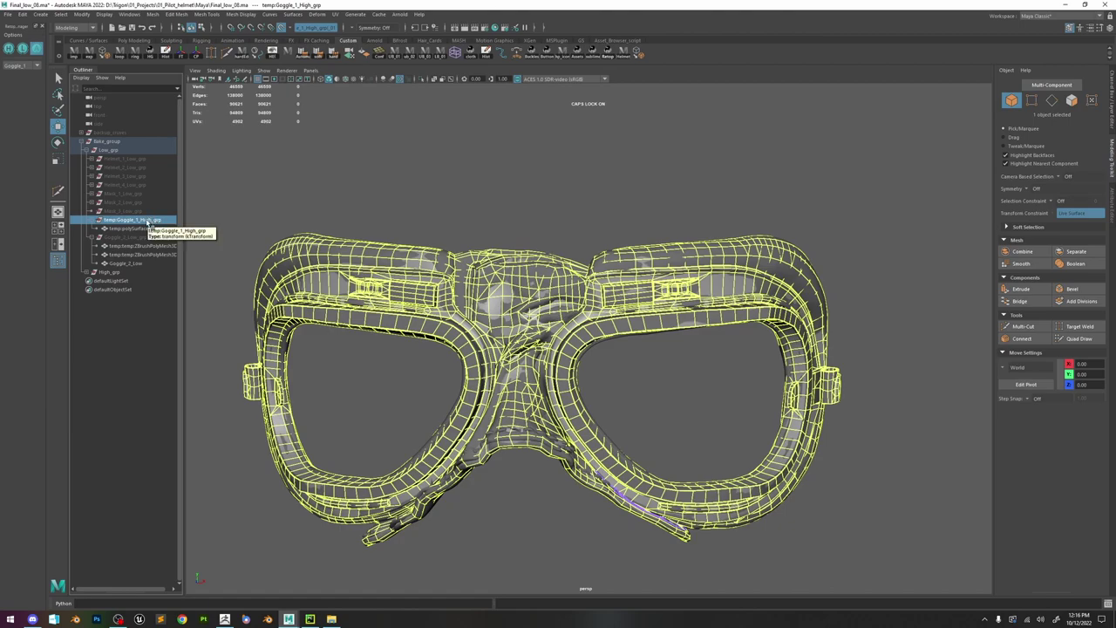
double_click(131, 220)
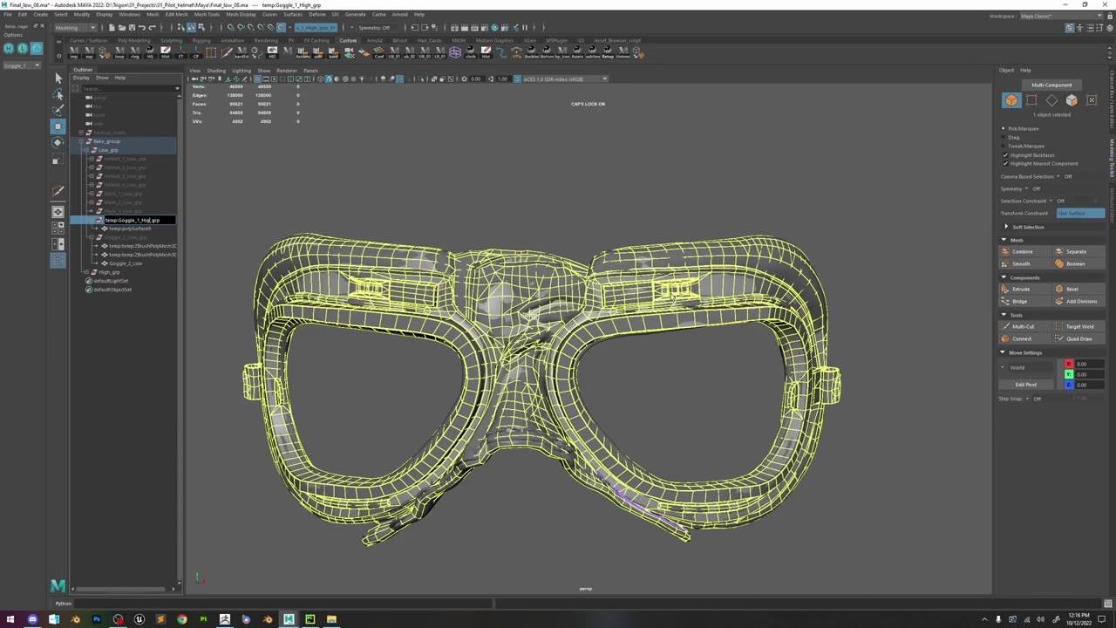
text(lOWE)
key(Return)
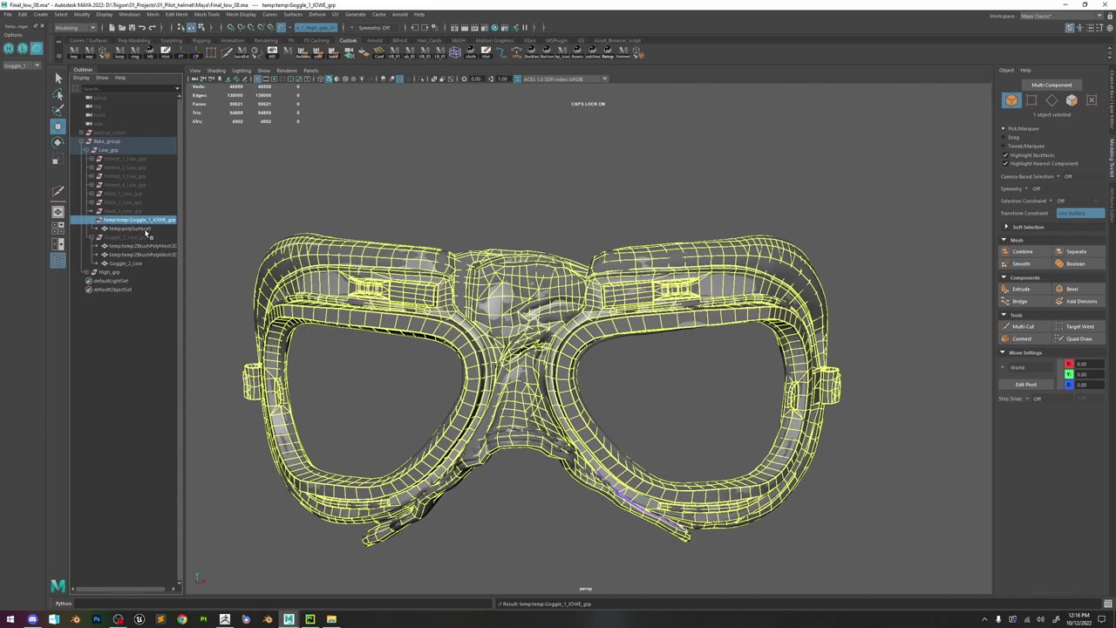
- Rename the first goggle group under Low_grp as Goggle_1_Low_grp, reusing the name of Goggle_2_Low_grp
double_click(140, 237)
key(ctrl+c)
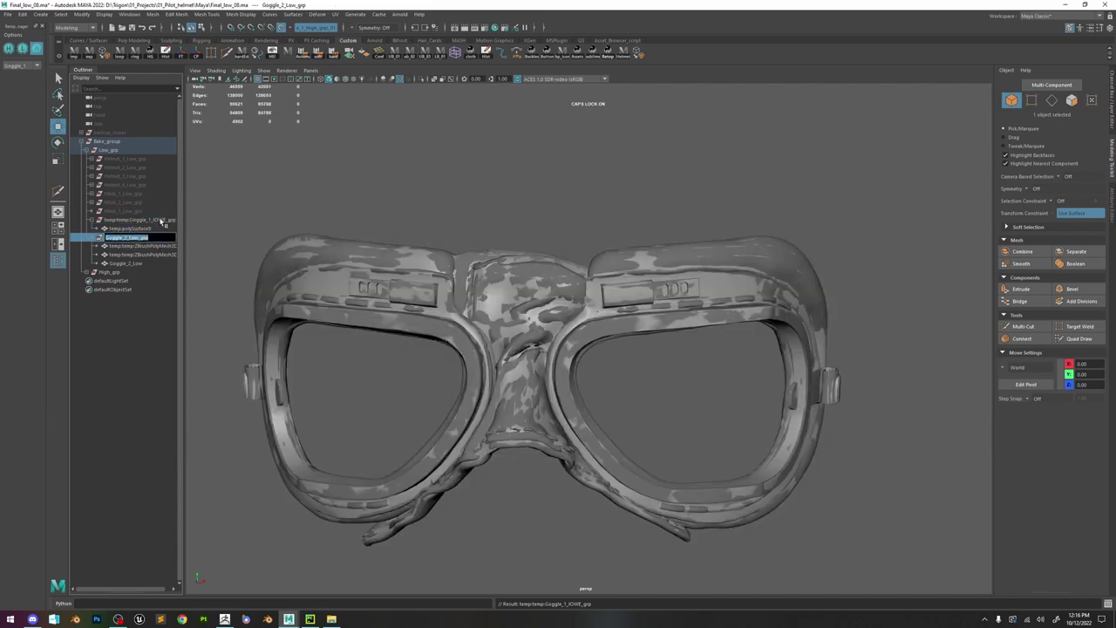
double_click(162, 221)
key(ctrl+v)
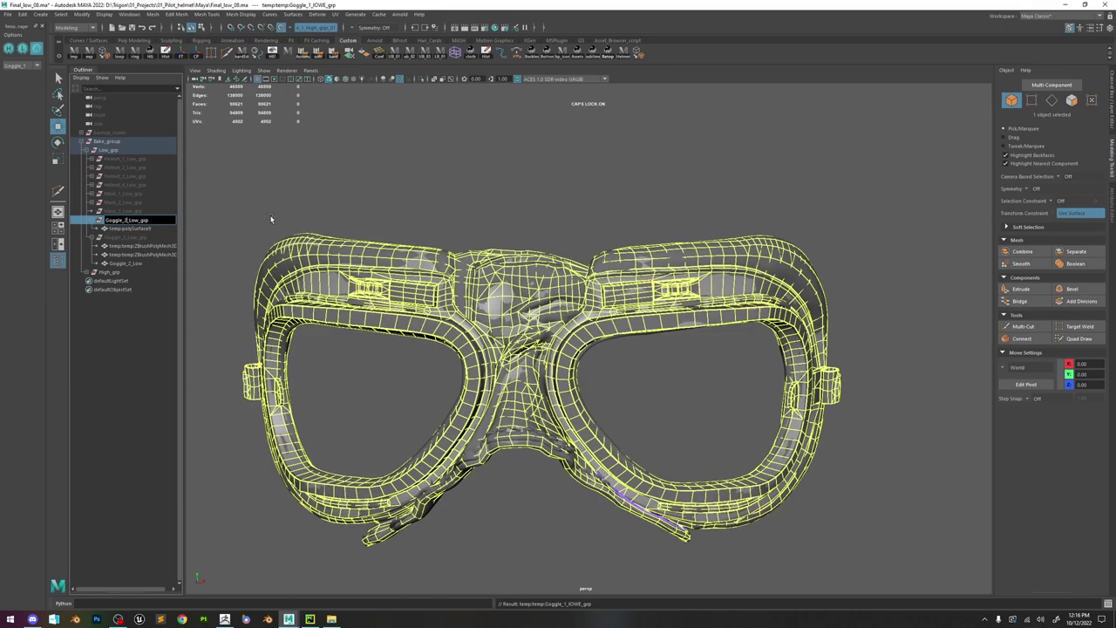
key(Return)
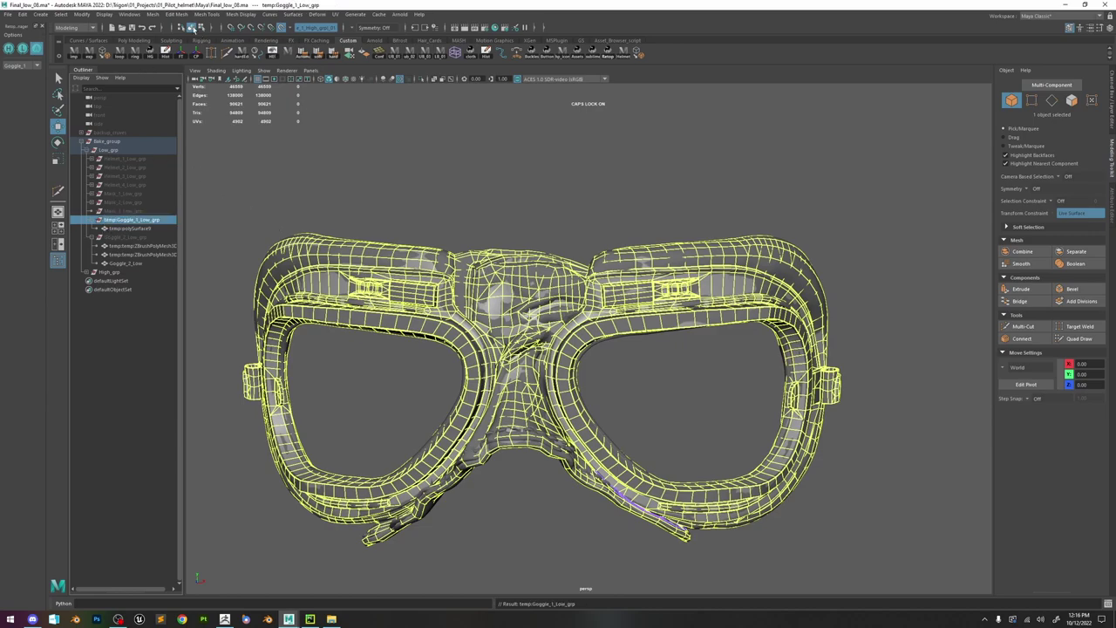
- Open the Namespace Editor and delete the temp namespace and its nested temp namespace, merging their contents with the root
click(129, 13)
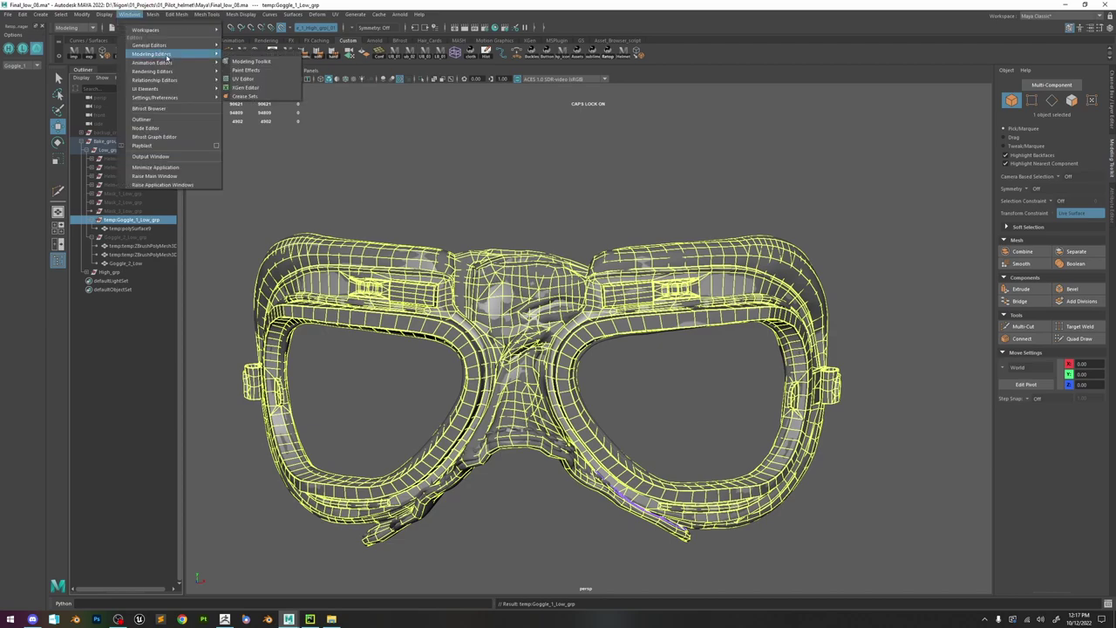
mouse_move(186, 46)
click(284, 187)
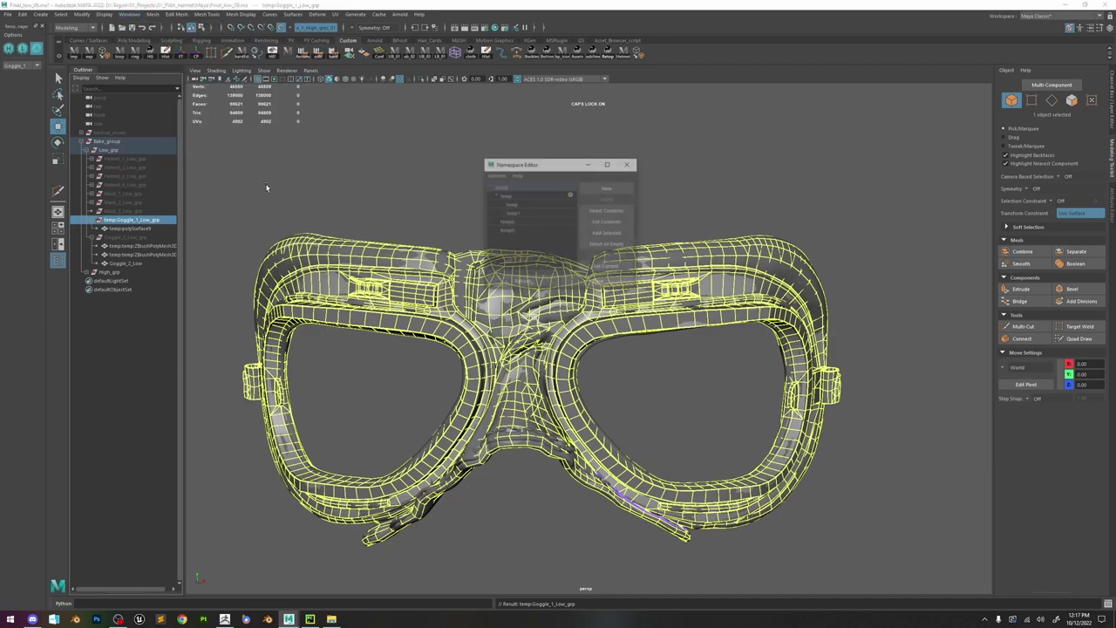
click(510, 204)
click(608, 198)
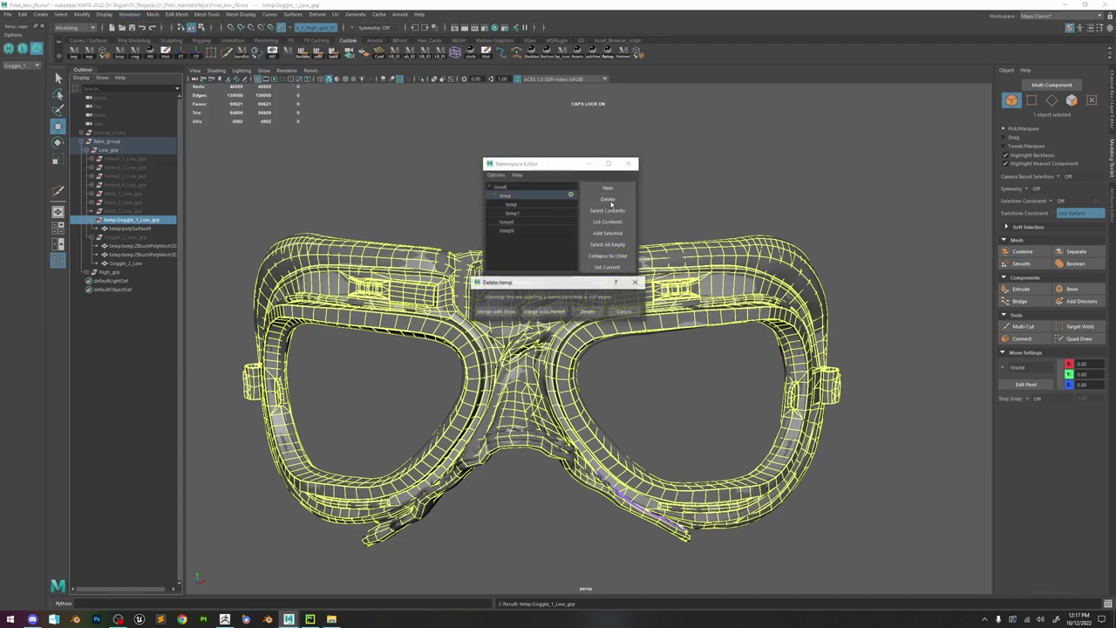
click(496, 313)
click(608, 199)
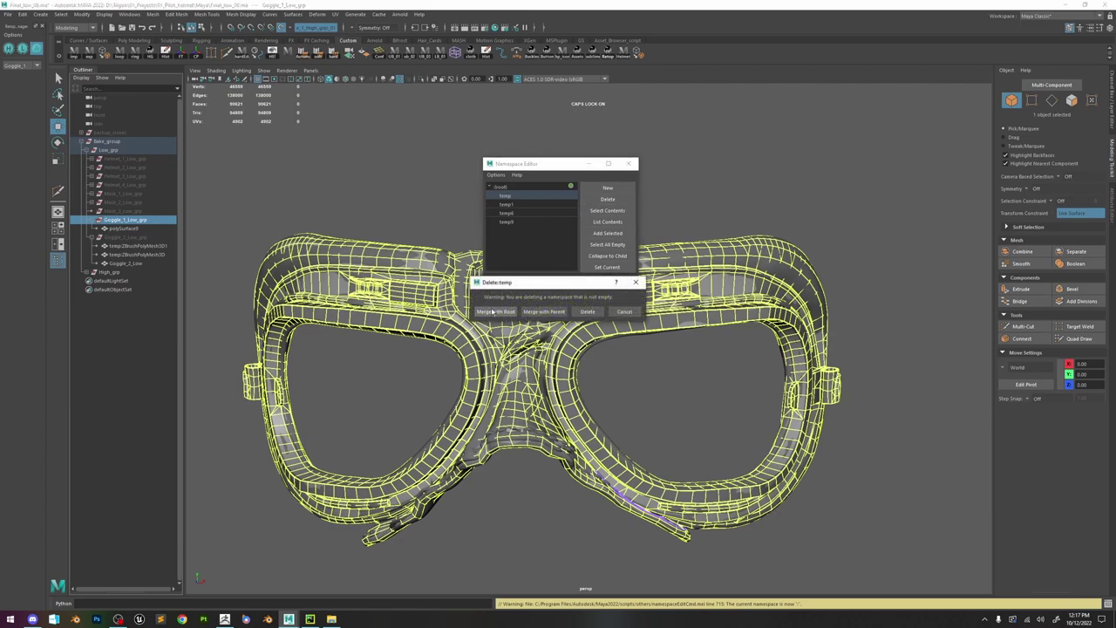
click(494, 312)
- Delete temp1 and the following temp namespace, merging both with the root, and close the Namespace Editor
click(534, 197)
click(604, 198)
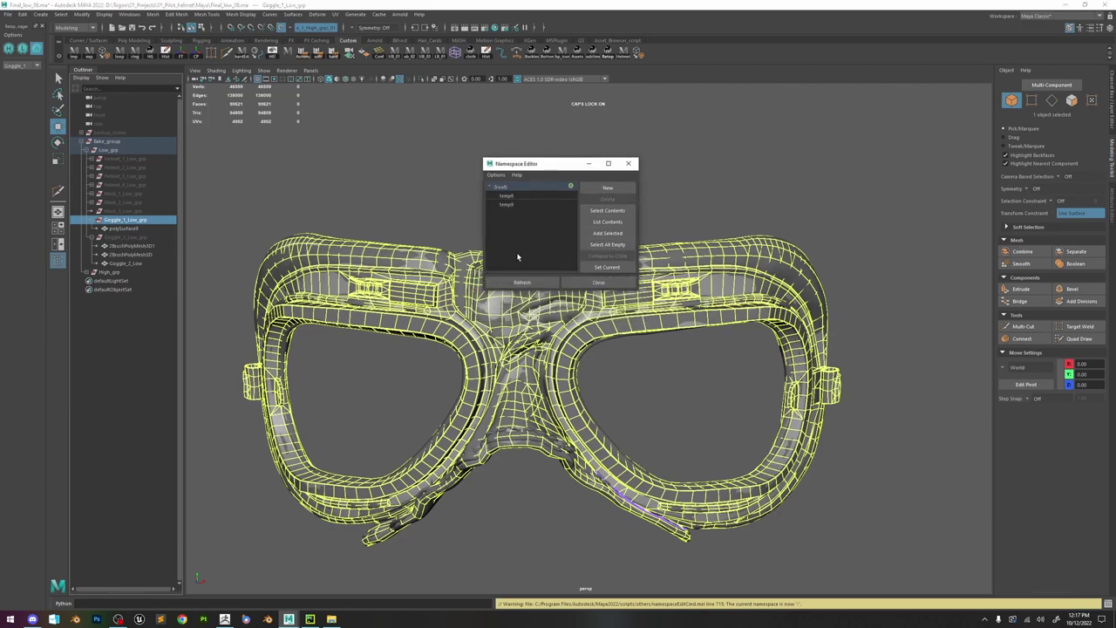
click(542, 197)
click(608, 199)
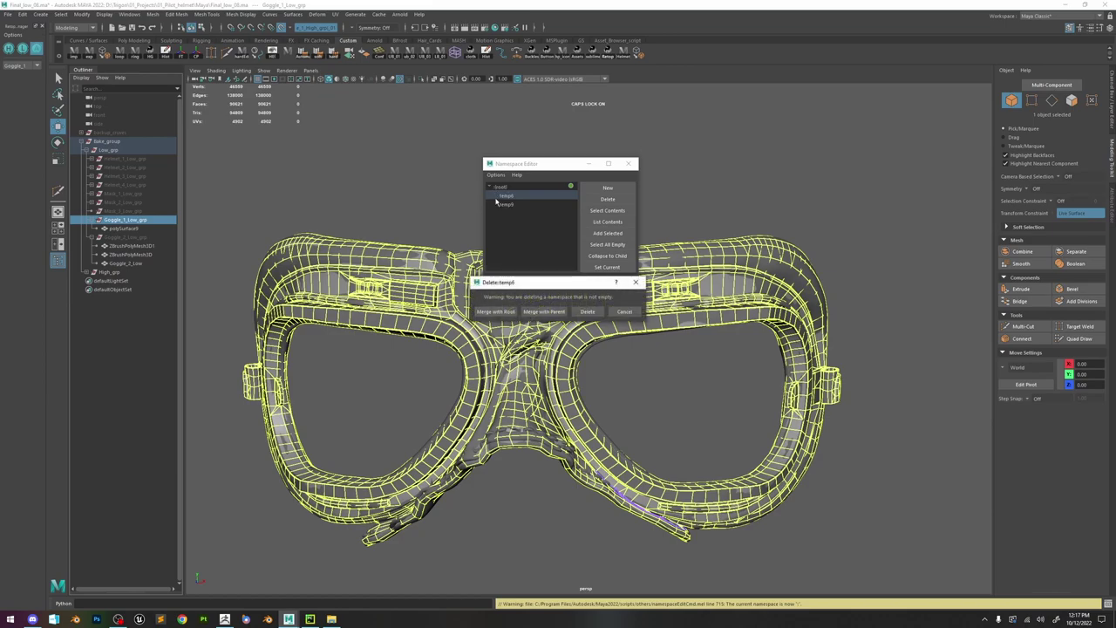
click(501, 310)
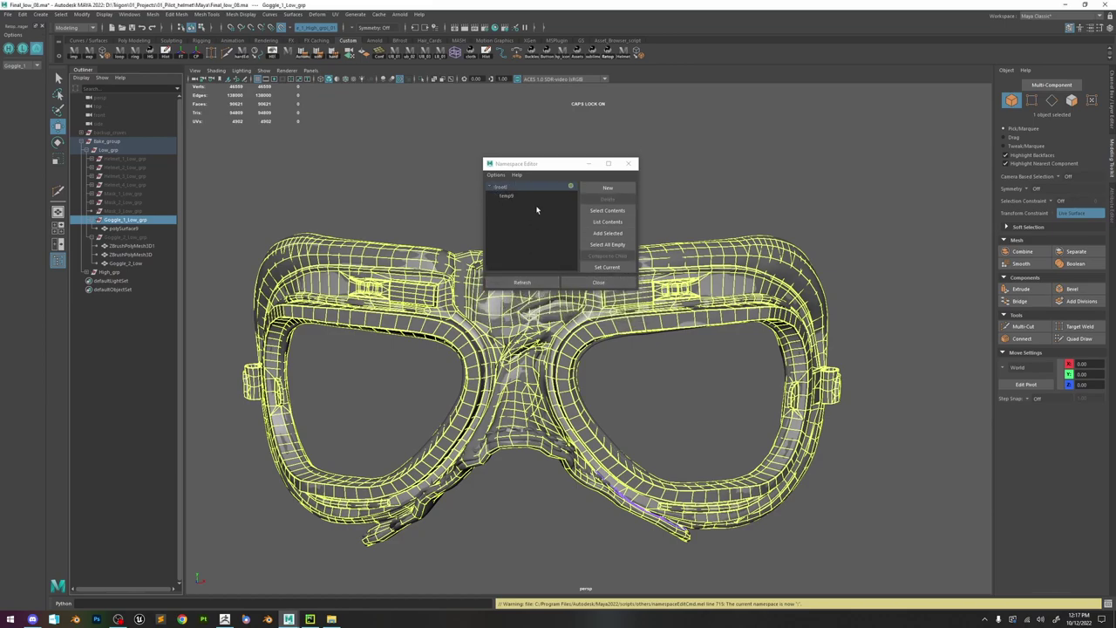
click(629, 165)
- Expand High_grp to show its groups, clear the selection and save the scene
click(89, 272)
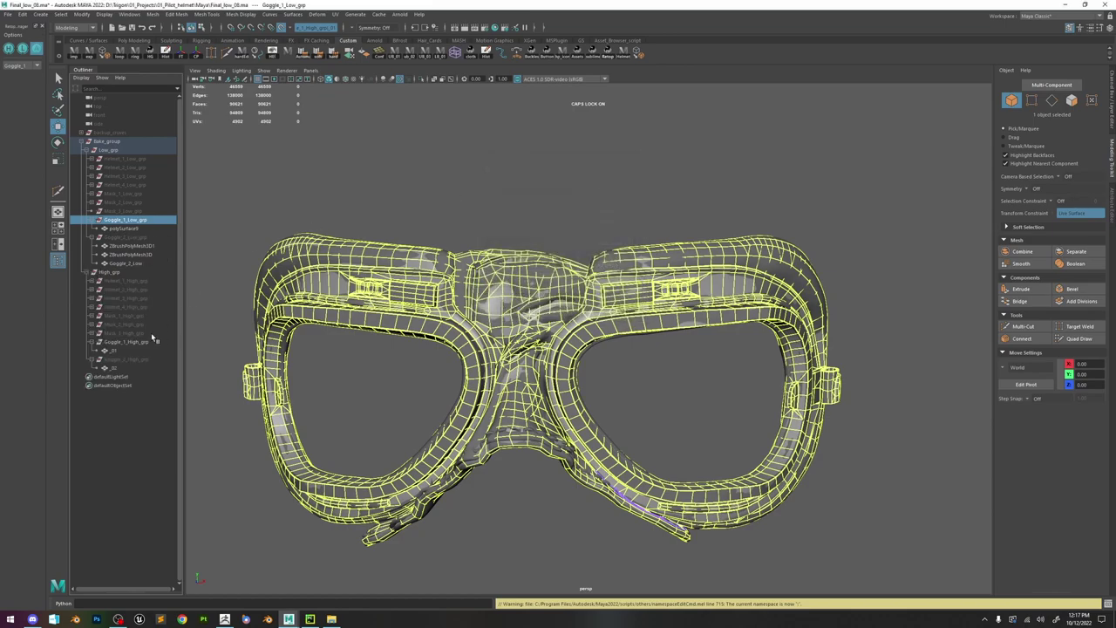
scroll(515, 209, down, 1)
click(574, 224)
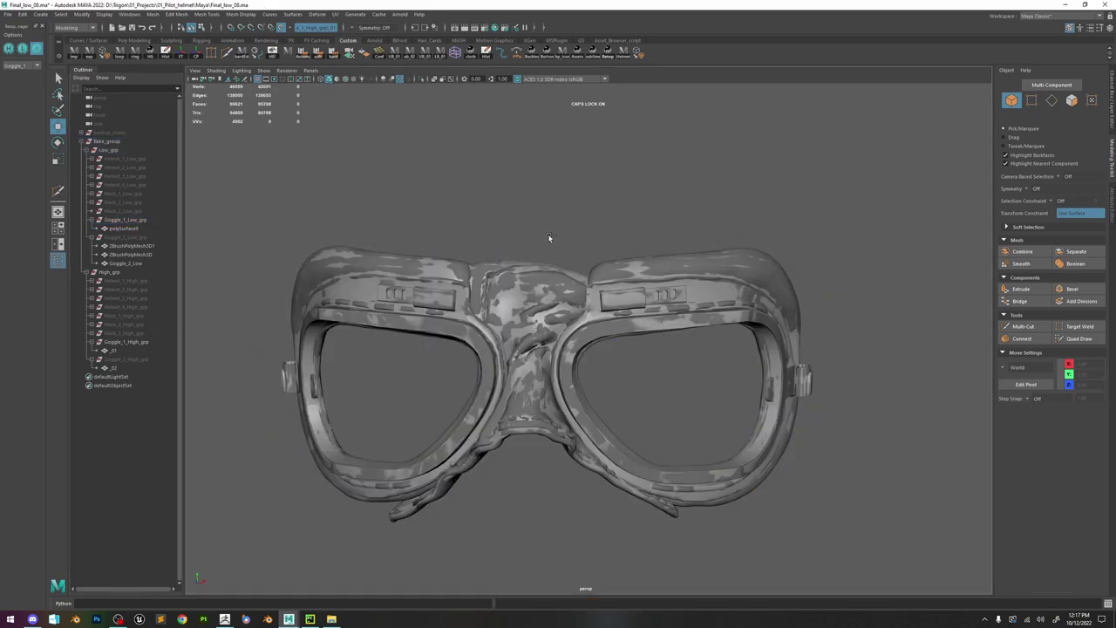
scroll(513, 281, down, 1)
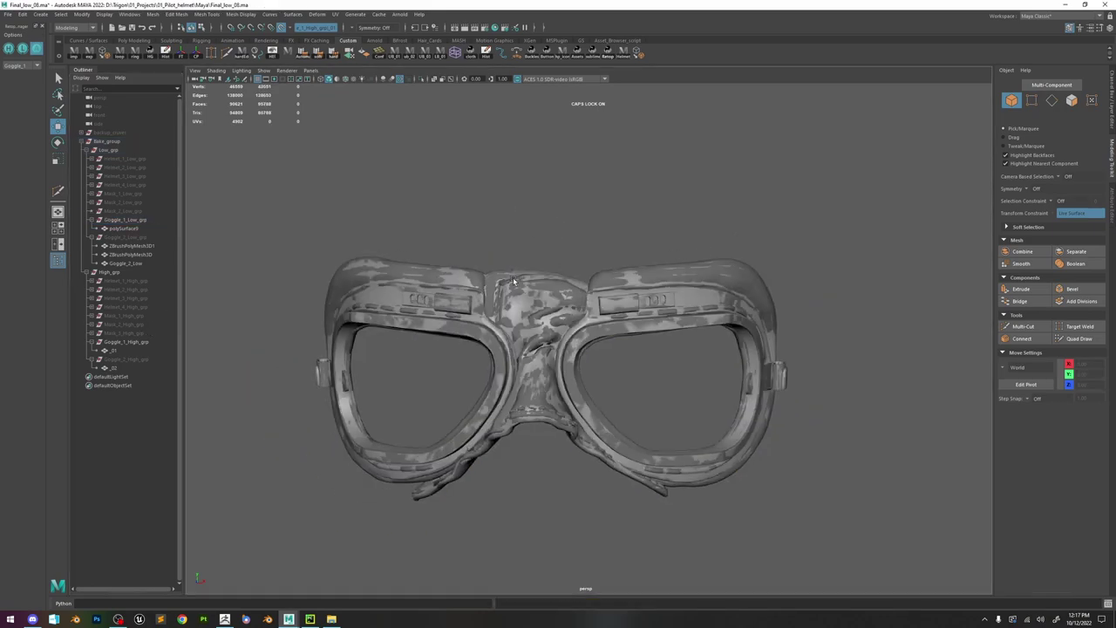
- Open the UV Editor for the low-poly goggle without the UV Toolkit and isolate the mesh in the viewport
click(514, 281)
key(f)
click(335, 15)
click(366, 39)
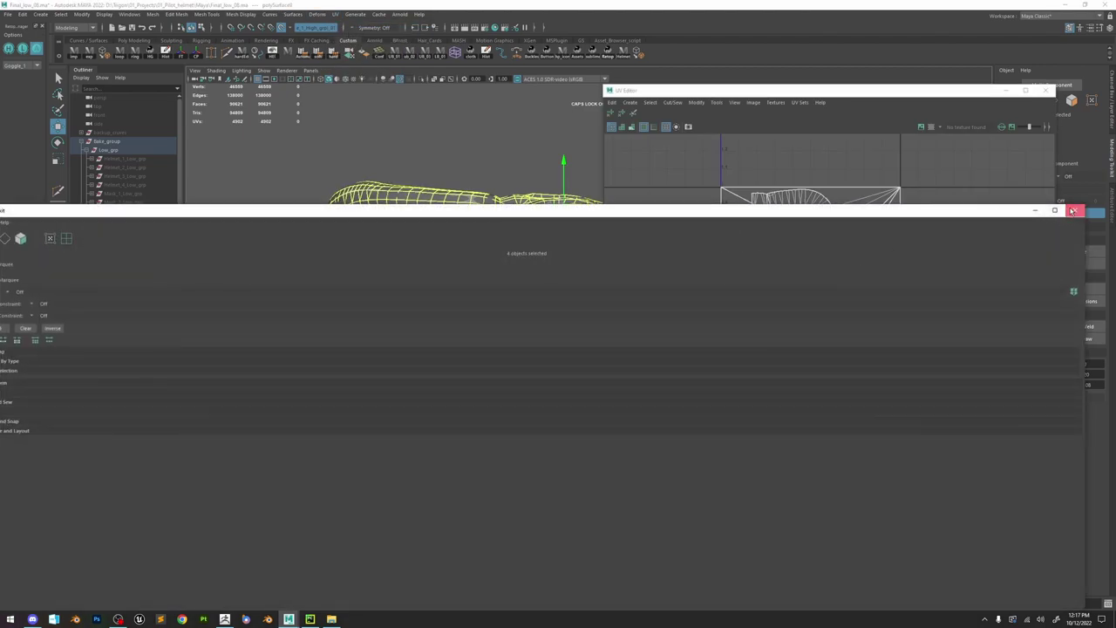
click(1072, 210)
alt+drag(529, 300, 586, 292)
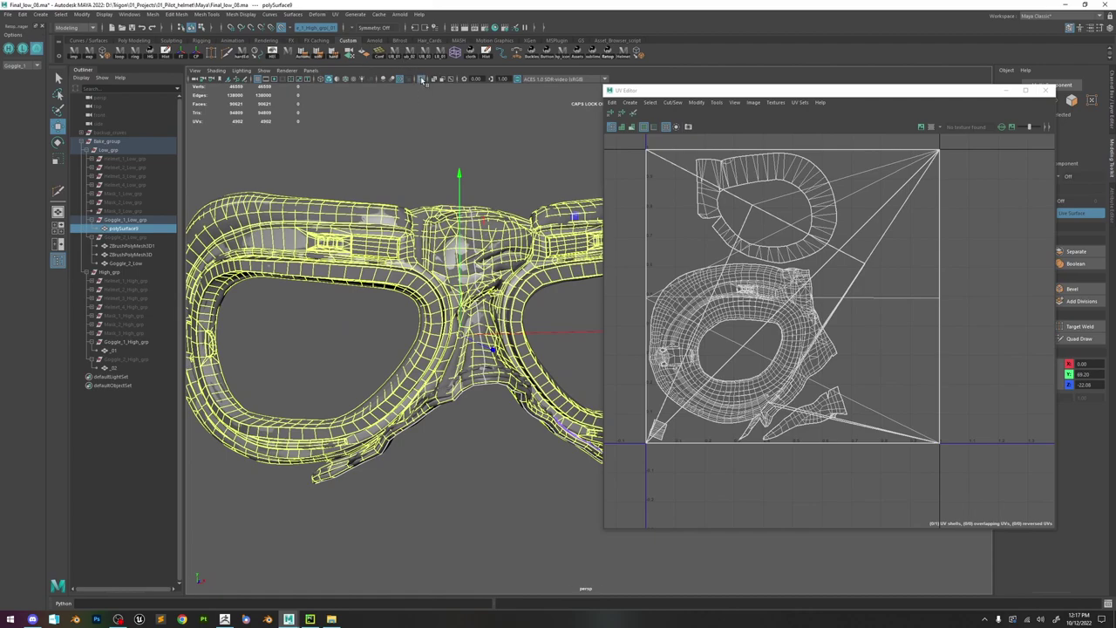
click(421, 79)
- Select the edges running down the centre of the goggle's nose piece and cut the UVs along them
alt+drag(550, 263, 500, 279)
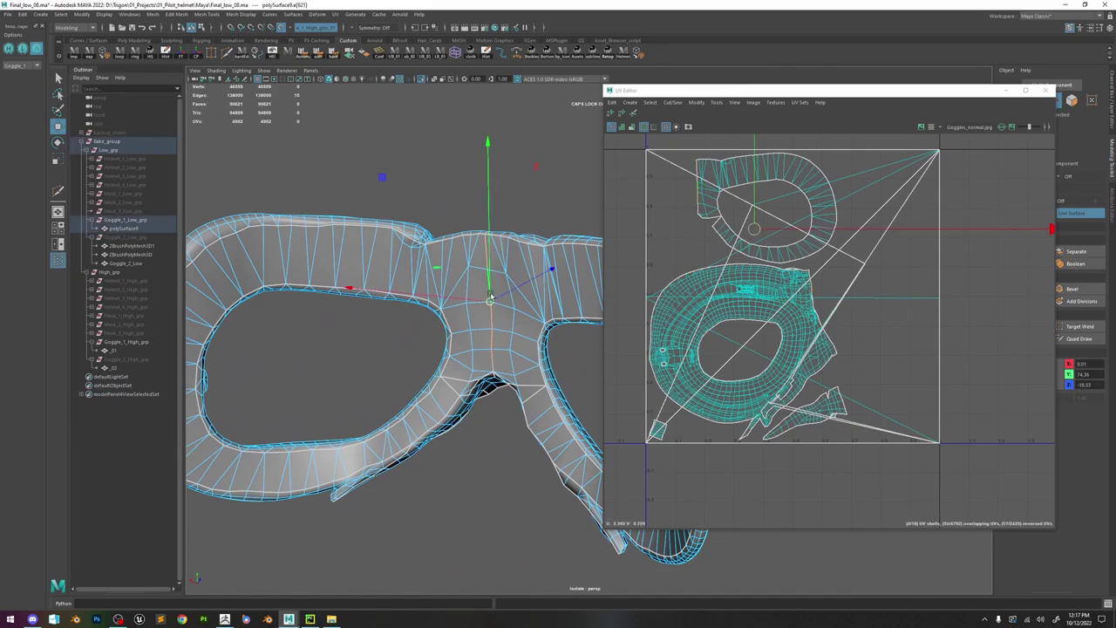
alt+drag(531, 347, 584, 375)
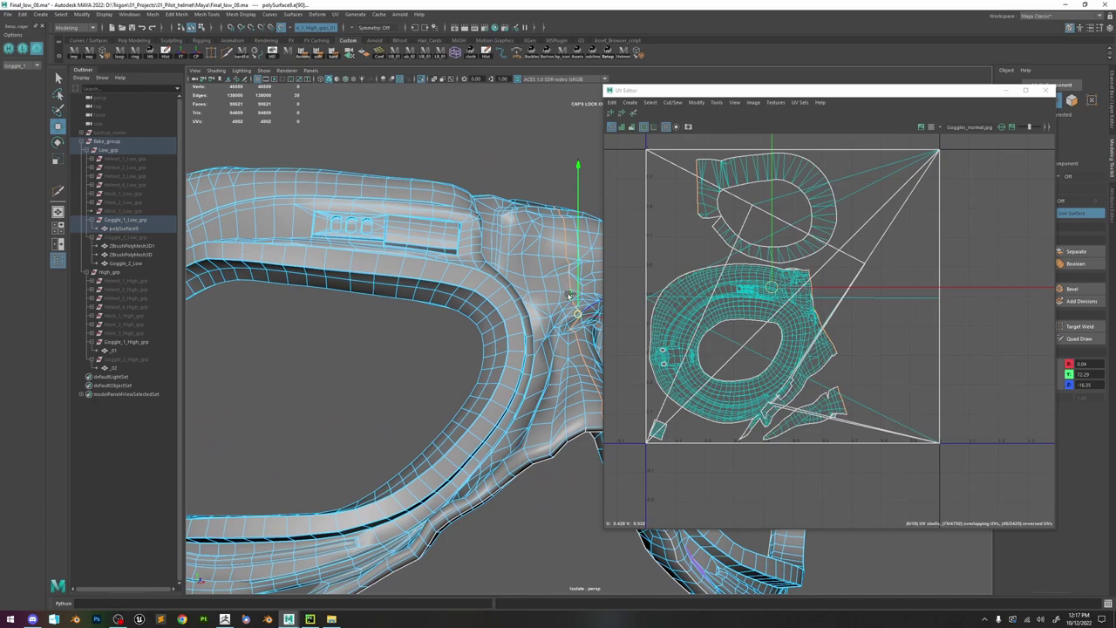
alt+drag(570, 267, 515, 325)
right_drag(746, 316, 746, 277)
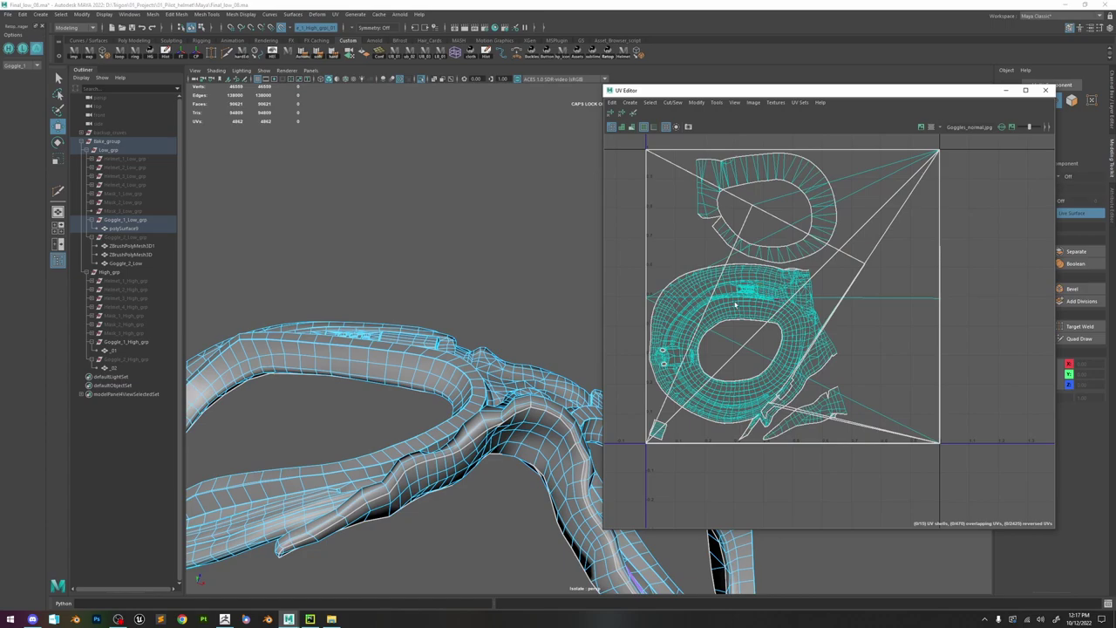
- Sew the UV edge along the upper rim of the goggle's nose piece
alt+middle_drag(542, 408, 529, 321)
alt+right_drag(528, 321, 593, 392)
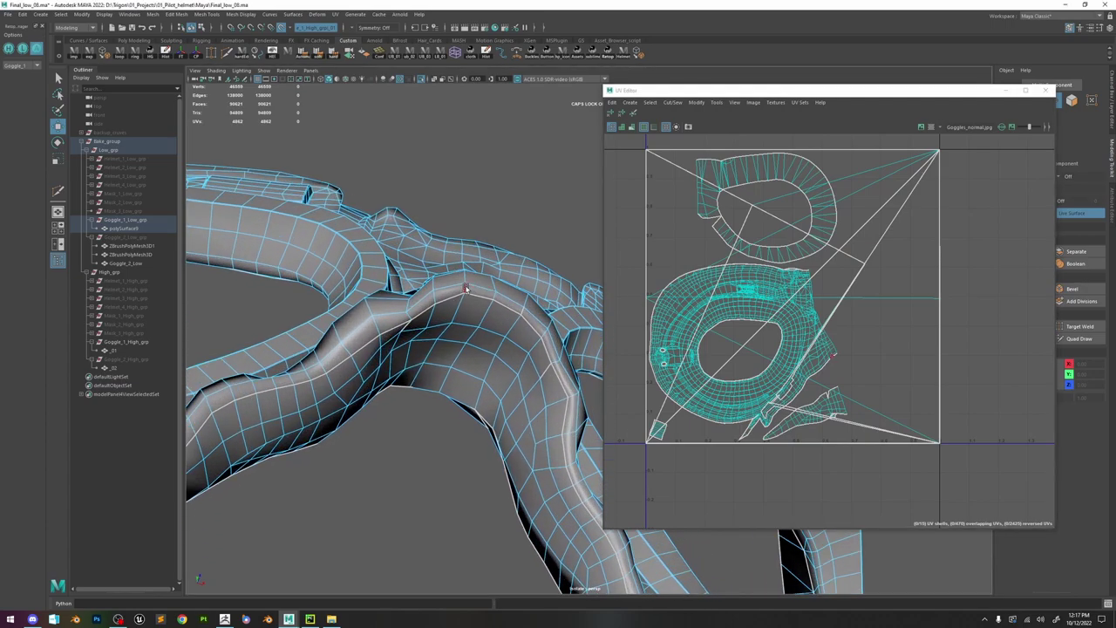
alt+right_drag(525, 312, 720, 481)
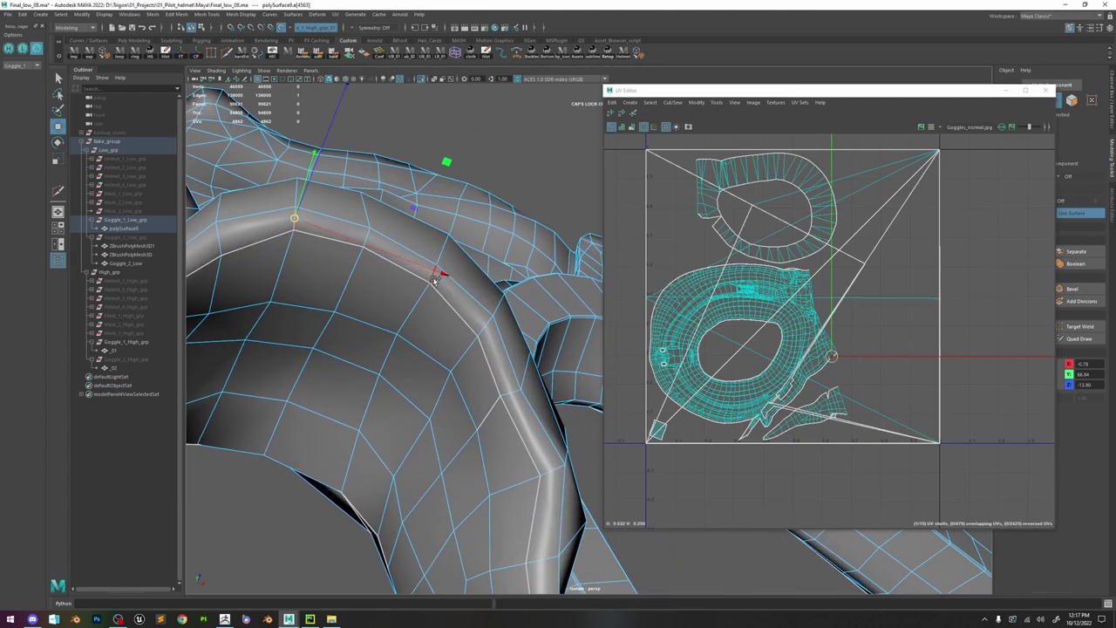
shift+right_drag(843, 295, 843, 258)
alt+right_drag(423, 272, 331, 228)
alt+drag(331, 229, 506, 296)
scroll(833, 394, down, 3)
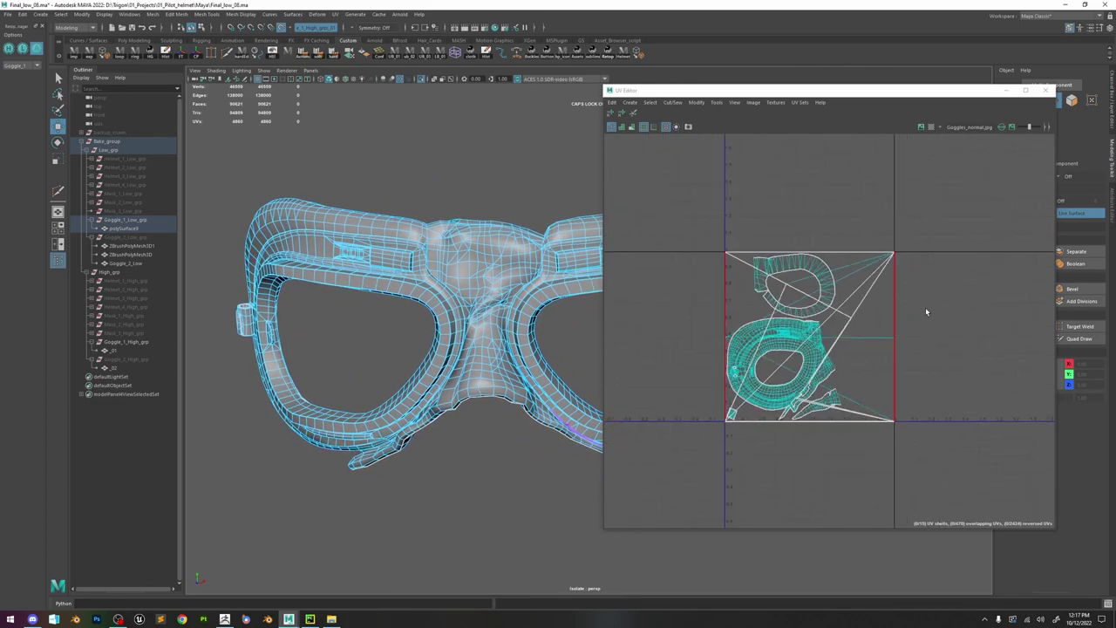
- Separate the overlapping goggle UV shells by moving them apart, away from the square faces in the 0–1 tile
scroll(822, 314, up, 3)
right_drag(867, 264, 866, 289)
double_click(841, 302)
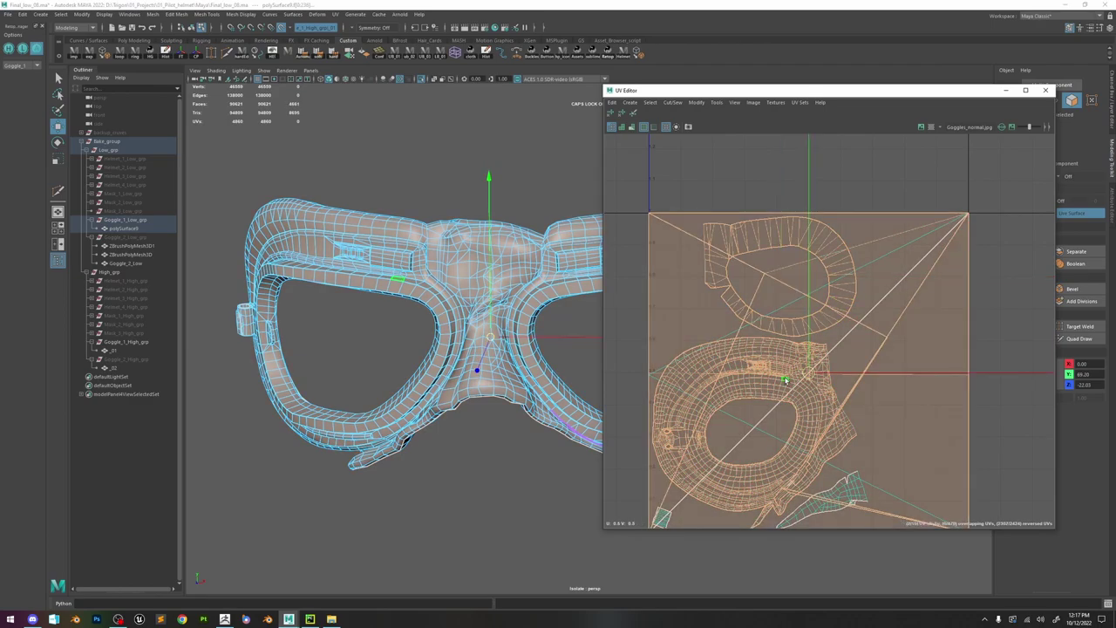
scroll(785, 381, down, 3)
shift+double_click(780, 386)
scroll(783, 373, up, 3)
right_drag(784, 367, 825, 370)
double_click(761, 372)
scroll(795, 378, down, 3)
drag(802, 380, 635, 320)
click(820, 349)
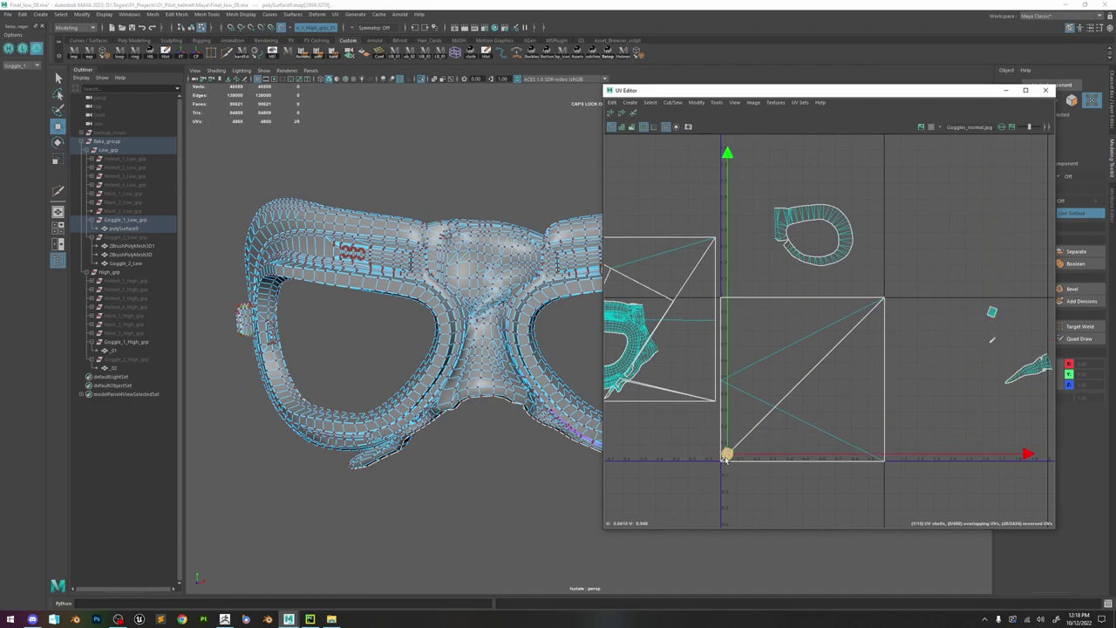
scroll(689, 385, down, 3)
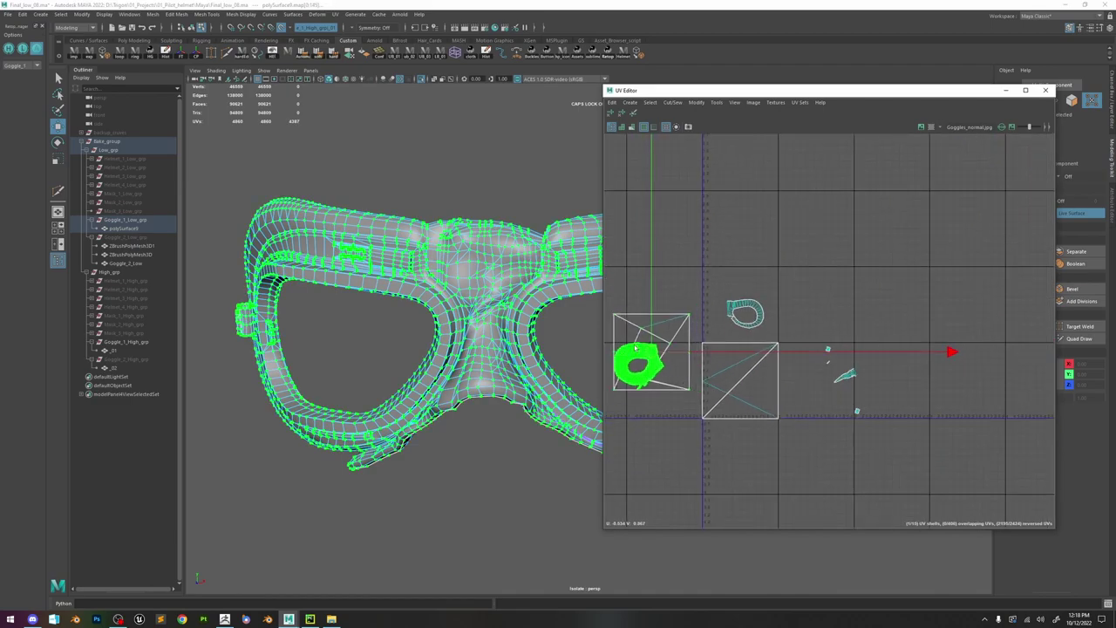
- Select the stretched square faces in the 0–1 tile, sew their UVs together and try to unfold them
click(735, 360)
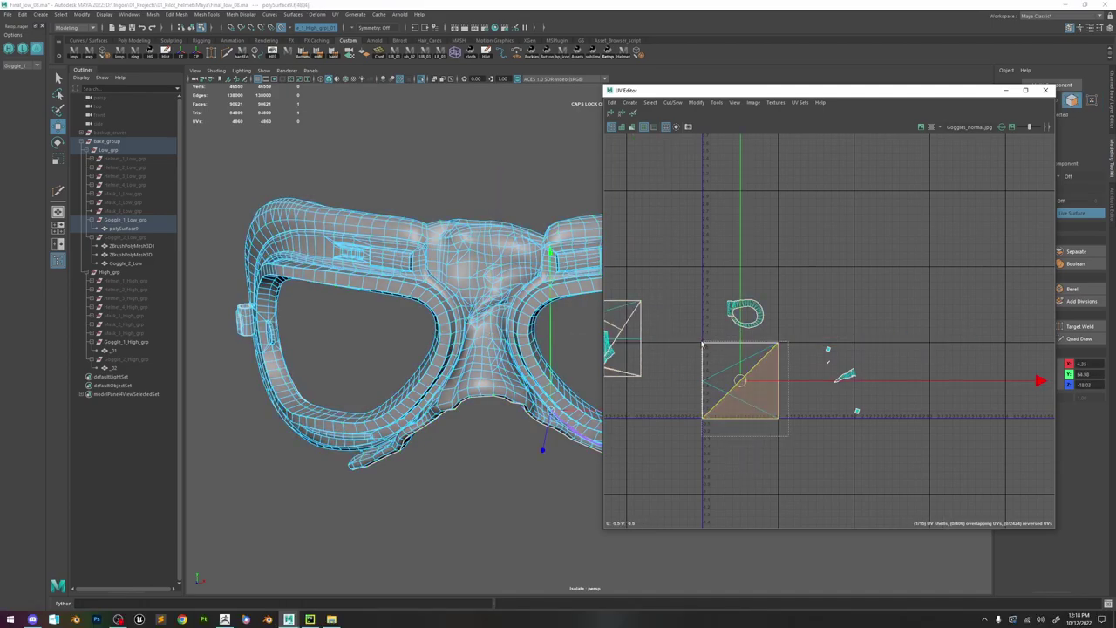
key(f)
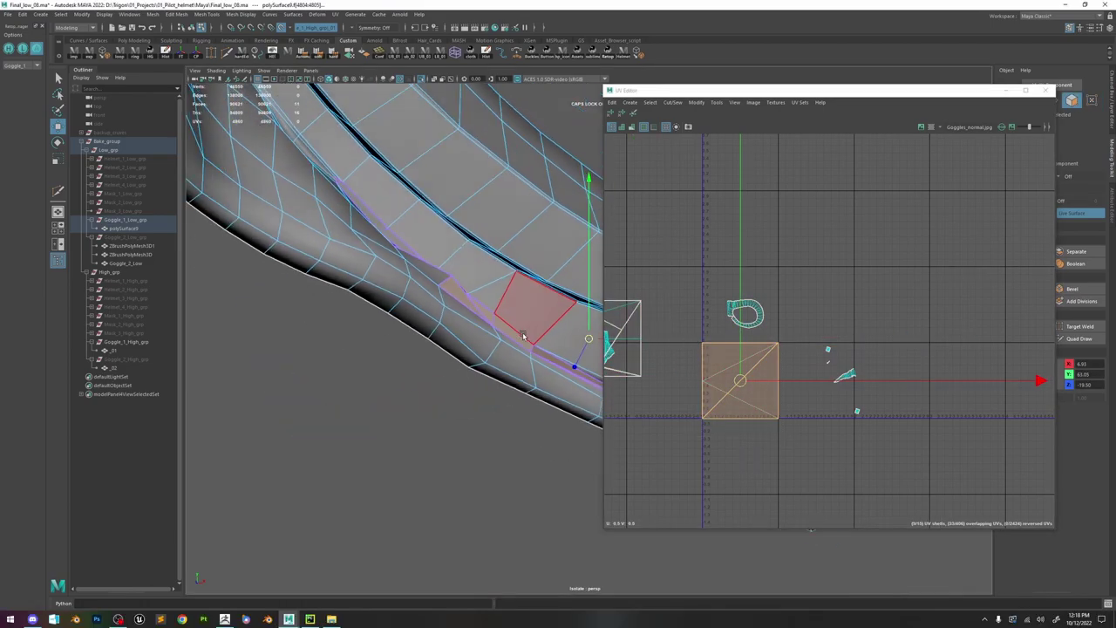
shift+right_drag(812, 341, 812, 281)
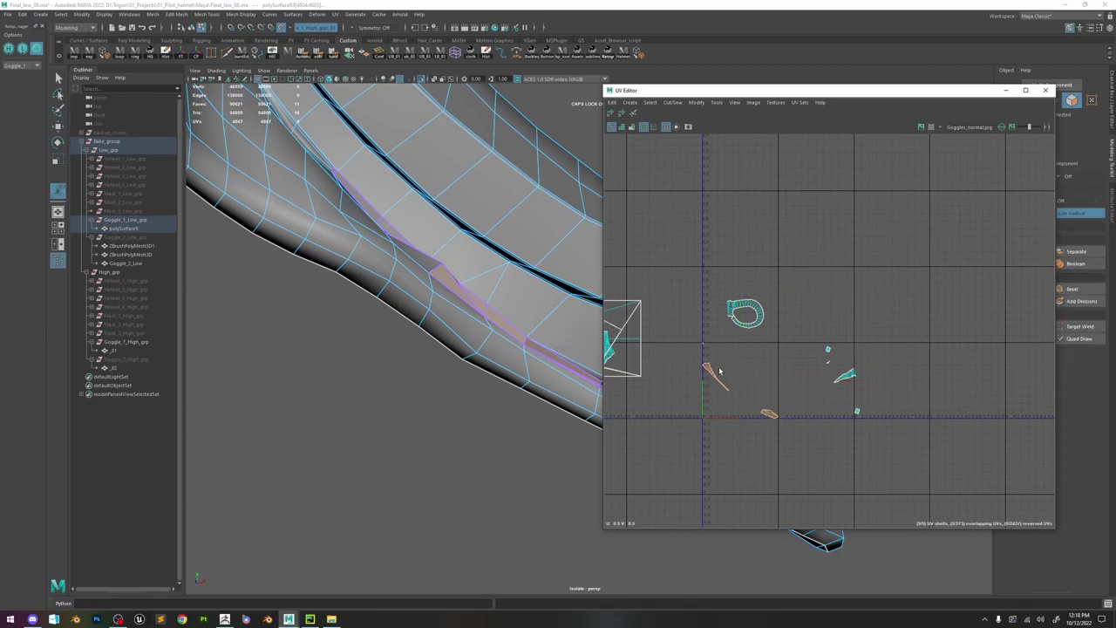
scroll(699, 354, up, 1)
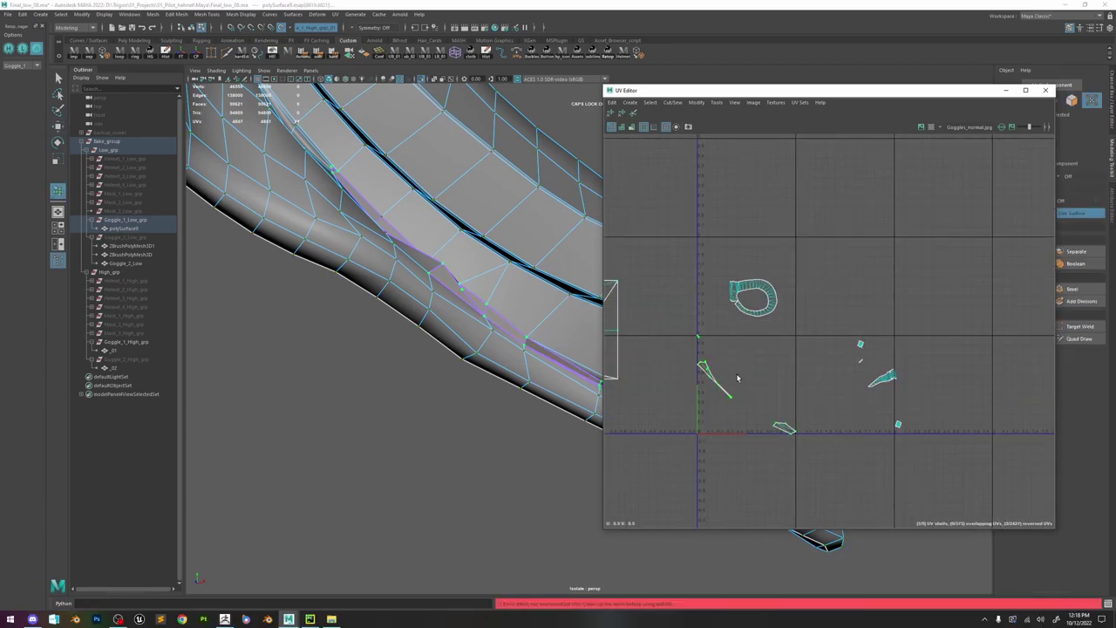
scroll(700, 360, up, 3)
scroll(703, 371, down, 3)
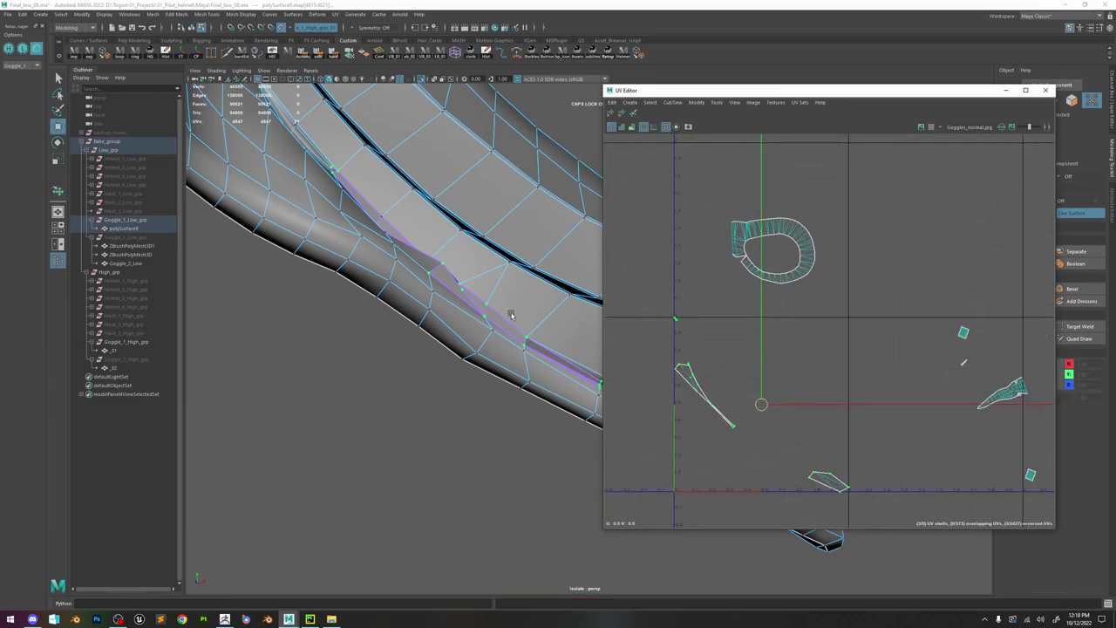
scroll(524, 317, down, 5)
scroll(501, 295, up, 3)
scroll(499, 290, down, 1)
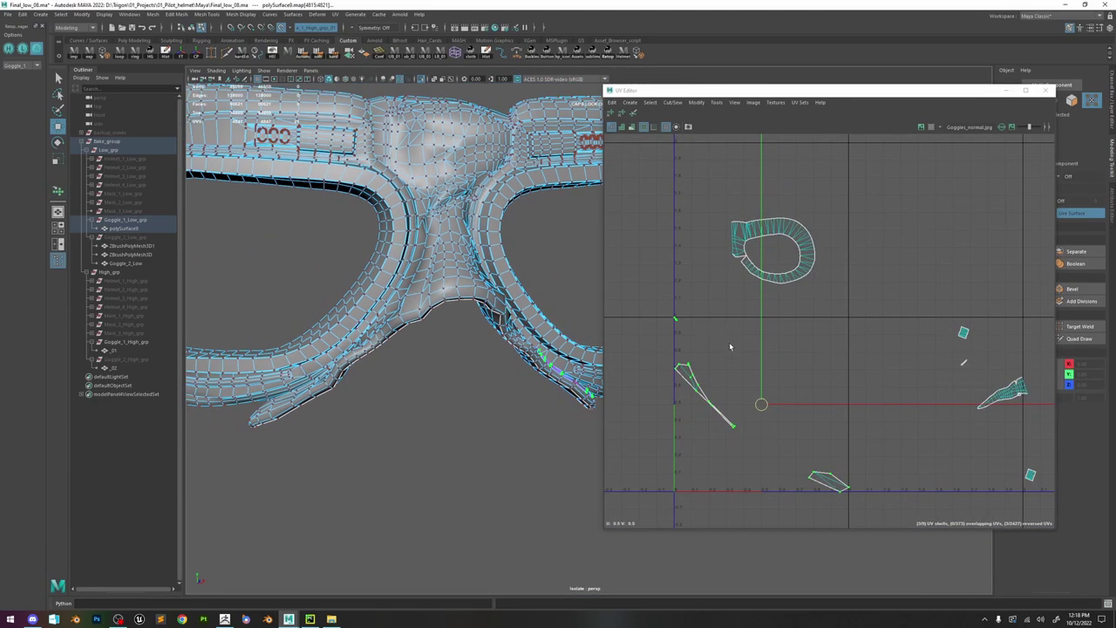
- Select the main goggle shell's faces and sew their UVs together
alt+middle_drag(730, 345, 704, 344)
ctrl+right_drag(717, 228, 718, 270)
scroll(686, 377, down, 3)
alt+middle_drag(686, 377, 832, 378)
double_click(738, 364)
scroll(489, 305, down, 4)
mouse_move(488, 306)
alt+mouse_down()
mouse_move(559, 312)
mouse_move(528, 314)
mouse_move(504, 295)
alt+mouse_up()
shift+right_drag(761, 329, 761, 277)
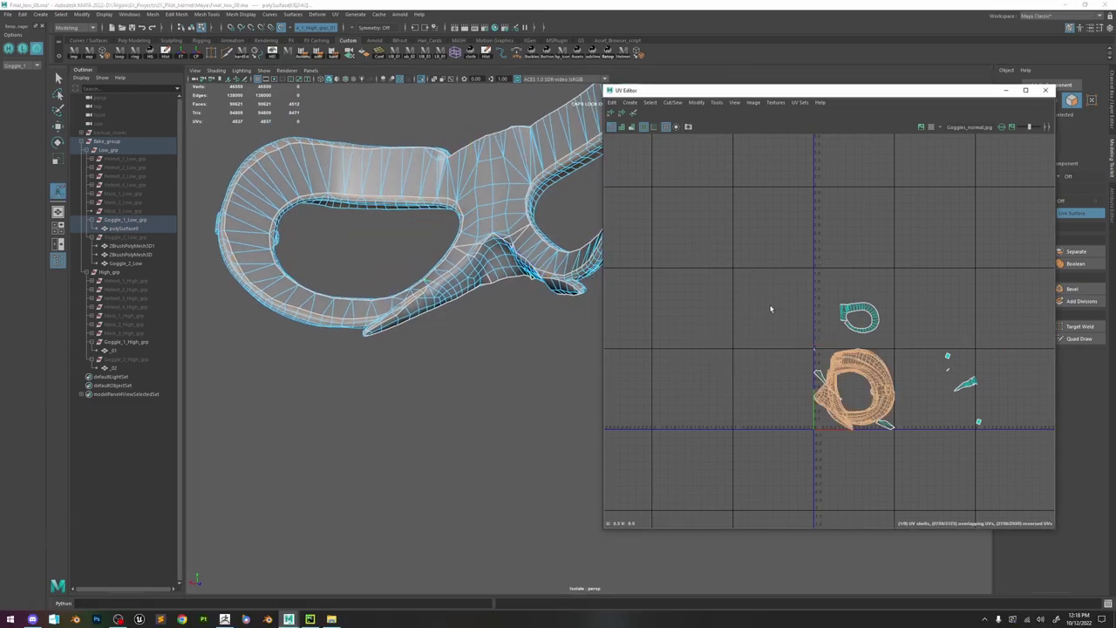
- Move the main goggle shell to the tile beside the 0–1 tile and check the strip under the nose piece
drag(854, 387, 744, 389)
alt+drag(541, 293, 365, 300)
alt+right_drag(365, 300, 660, 458)
alt+drag(660, 459, 456, 357)
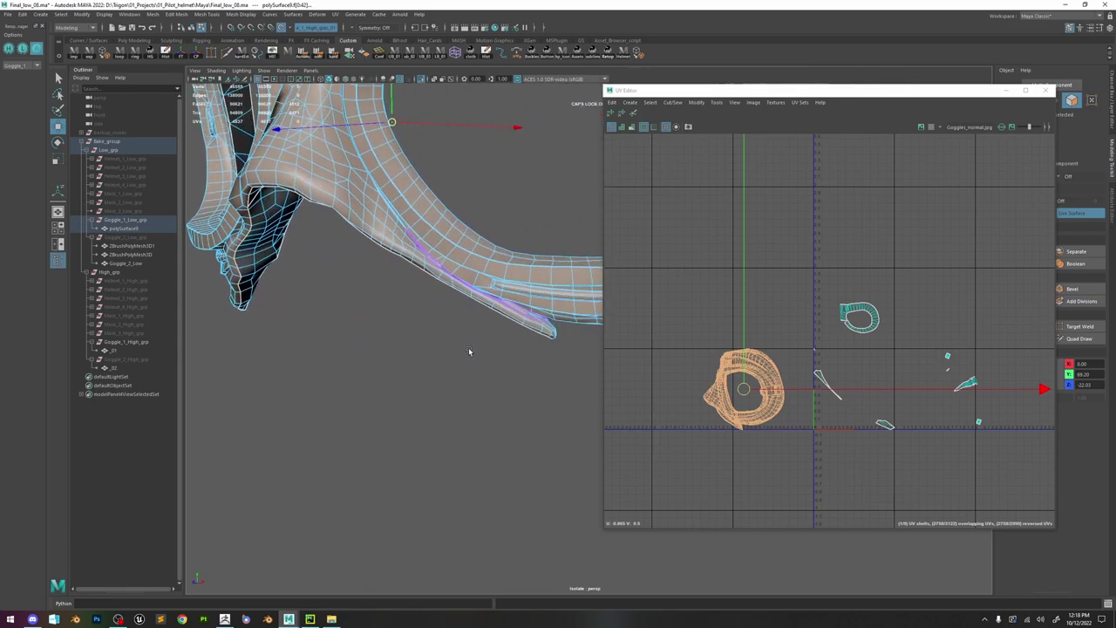
scroll(888, 425, up, 3)
scroll(907, 443, down, 1)
scroll(906, 443, down, 1)
- Select the inner frame's UV shell and examine its seams around the nose bridge
click(869, 303)
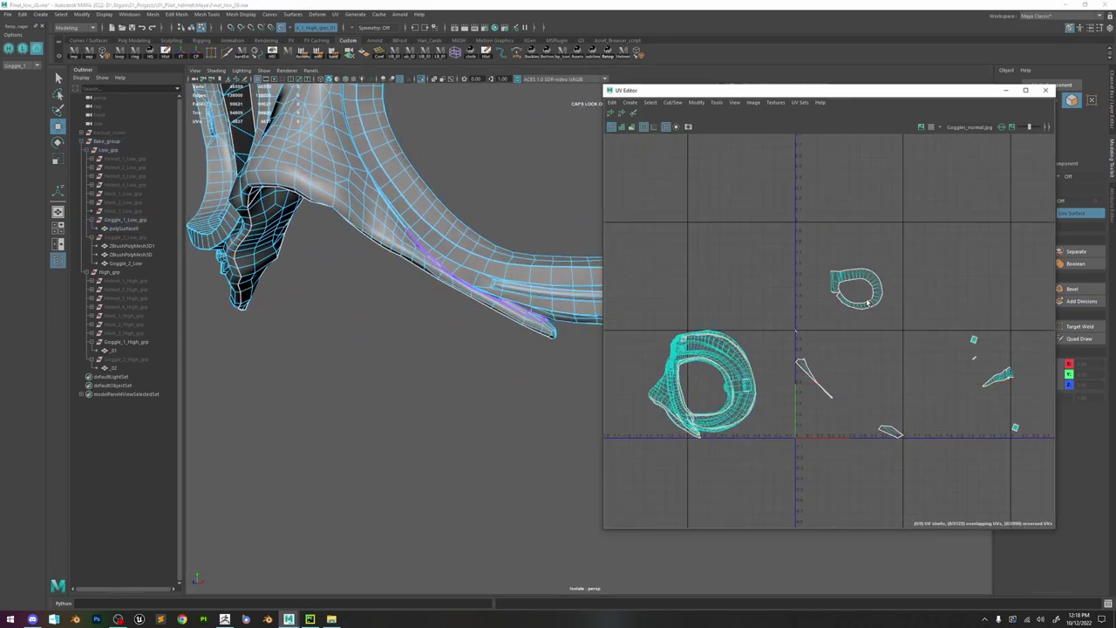
double_click(866, 309)
scroll(559, 341, down, 4)
alt+drag(544, 322, 306, 311)
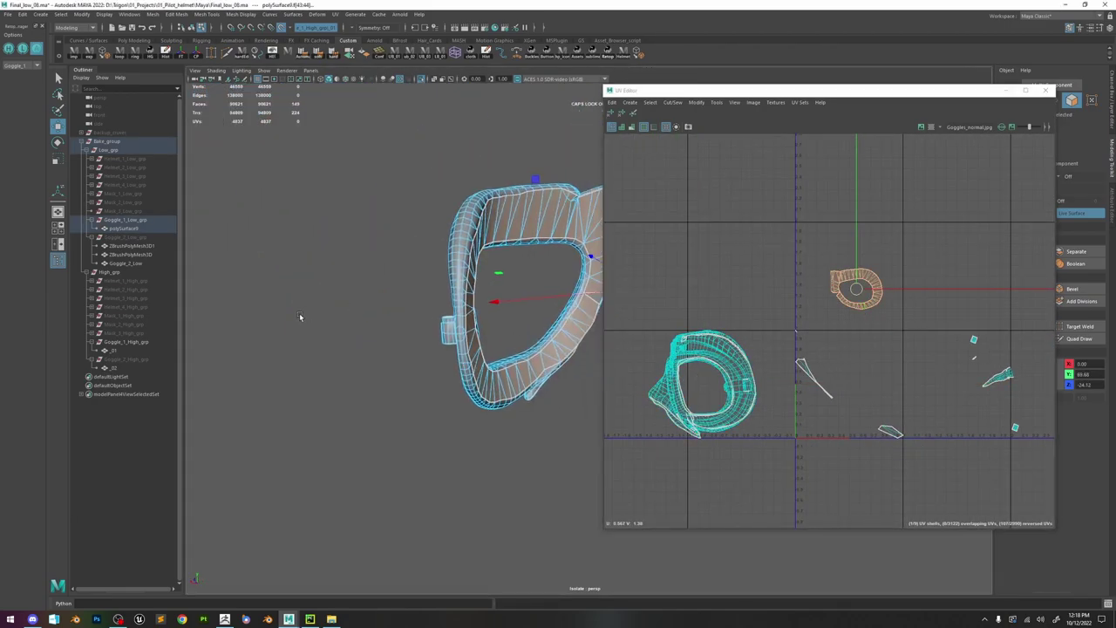
alt+middle_drag(579, 279, 449, 294)
scroll(545, 303, up, 1)
scroll(492, 284, up, 1)
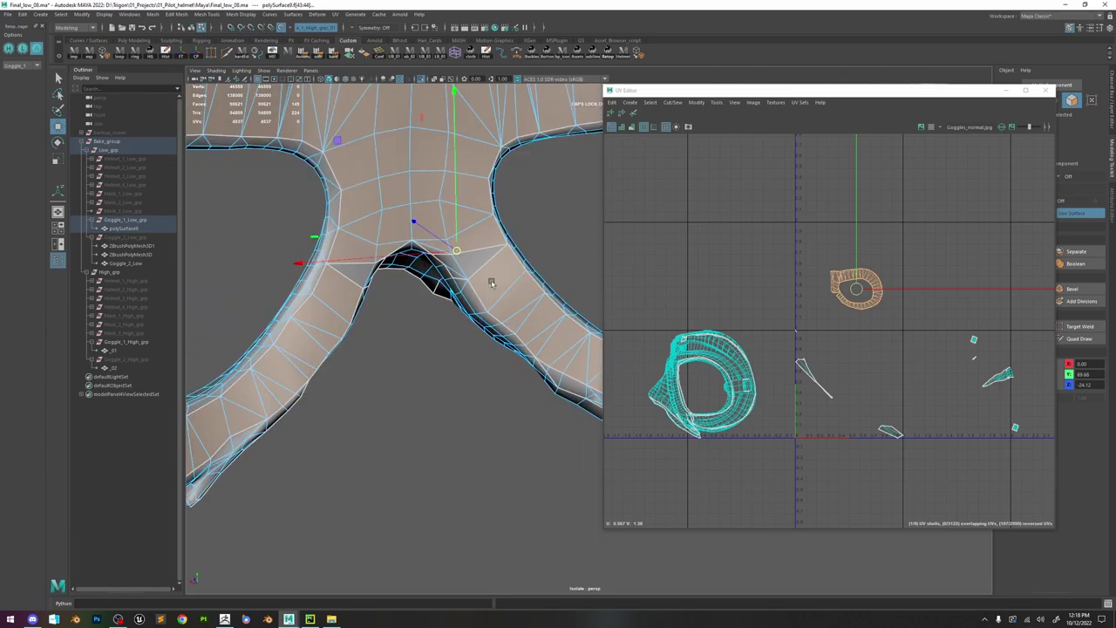
alt+drag(484, 289, 493, 267)
- Cut the triangles beside the nose arch from the nose strip's shell and sew them to the inner frame's shell
right_click(495, 246)
right_drag(495, 246, 494, 237)
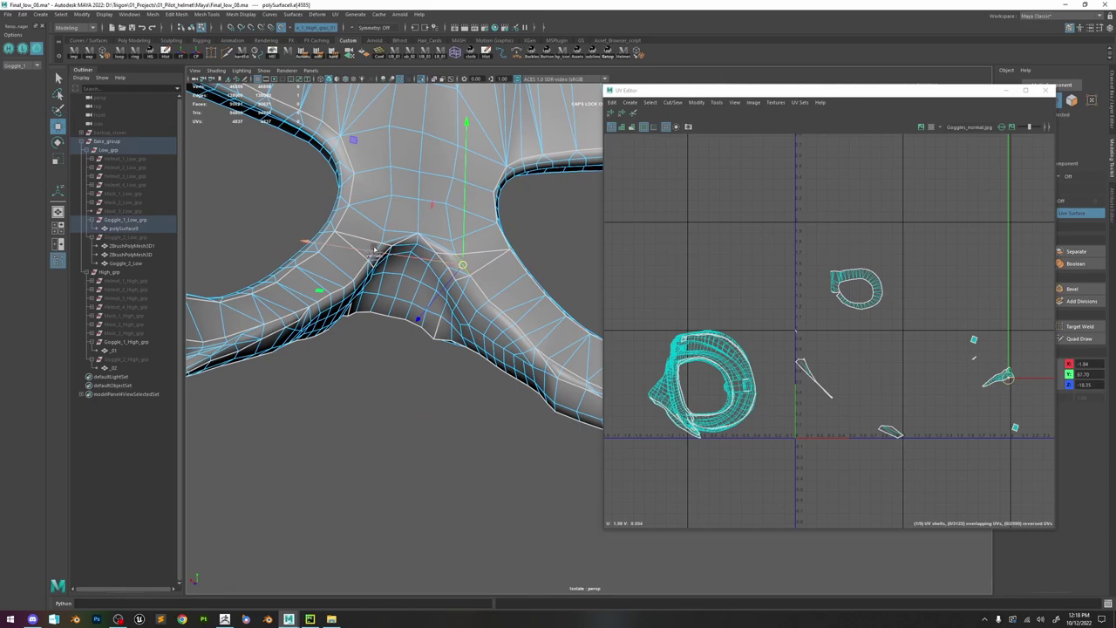
shift+right_drag(768, 277, 723, 294)
alt+middle_drag(431, 271, 501, 296)
scroll(502, 297, up, 2)
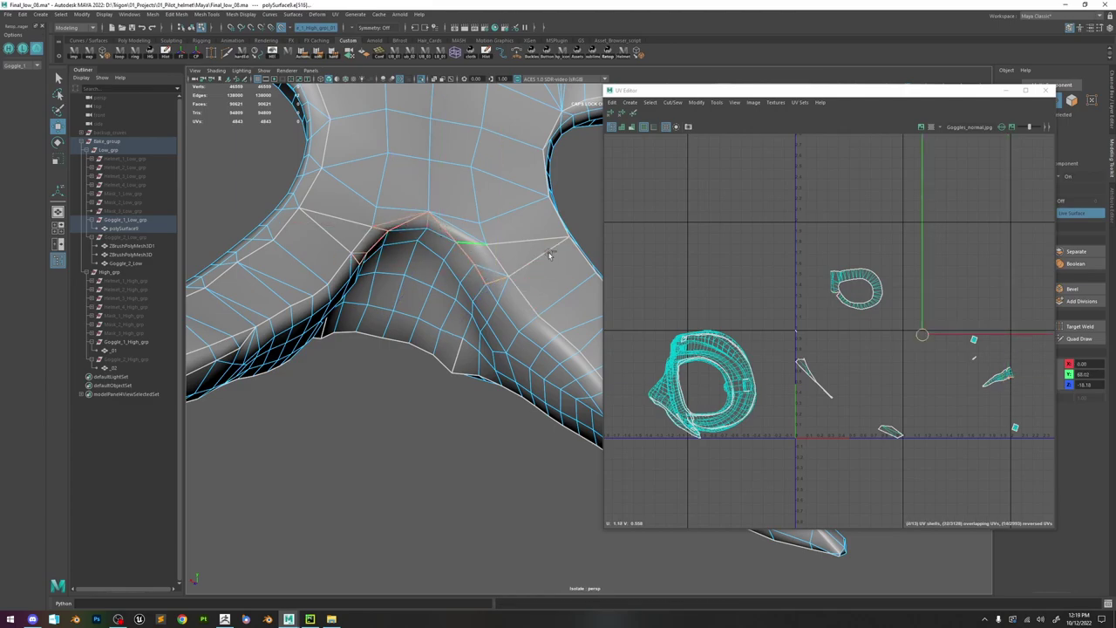
key(ctrl+z)
key(ctrl+z)
alt+drag(472, 248, 469, 232)
shift+right_drag(769, 283, 724, 300)
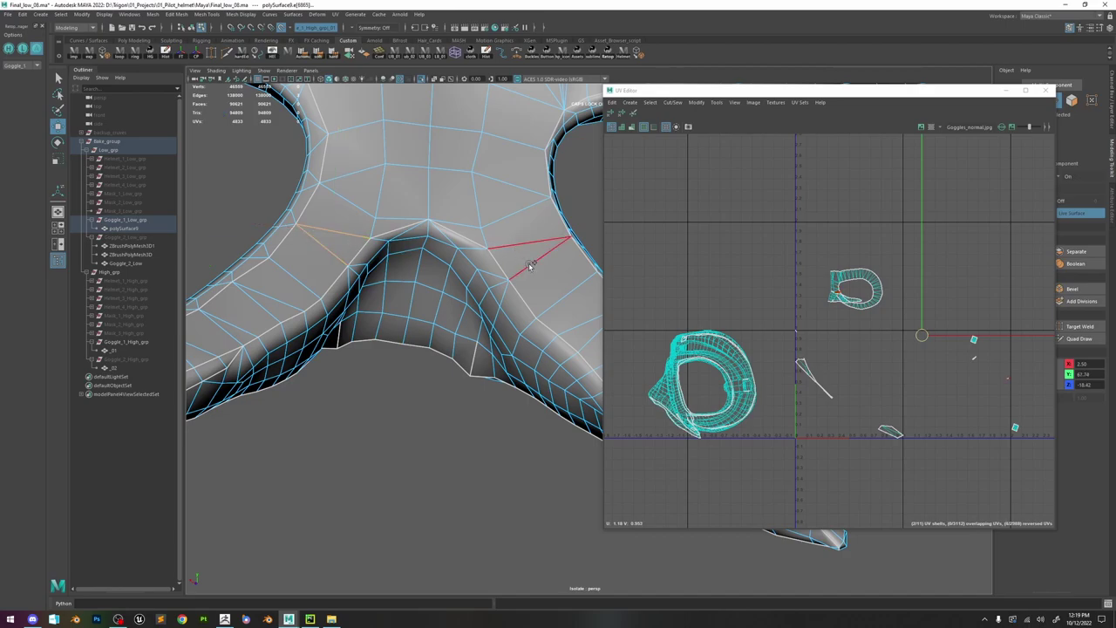
alt+drag(436, 194, 446, 204)
- Select the inner frame's whole UV shell and move it up and away from the other shells
key(F11)
click(470, 213)
ctrl+right_drag(808, 282, 858, 280)
scroll(858, 280, down, 6)
drag(857, 281, 739, 258)
scroll(531, 263, down, 5)
click(804, 242)
alt+drag(546, 320, 553, 278)
alt+middle_drag(553, 277, 468, 269)
alt+drag(468, 268, 485, 236)
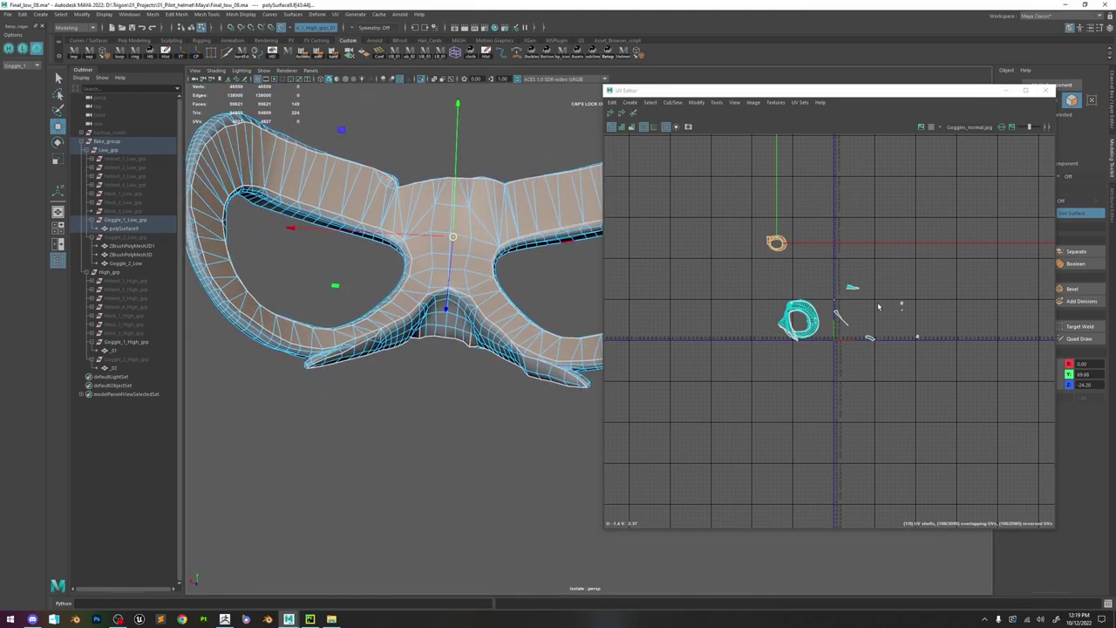
- Select all shells except the inner frame and examine which parts of the mesh they cover
scroll(924, 305, up, 3)
drag(959, 271, 660, 451)
drag(959, 423, 673, 263)
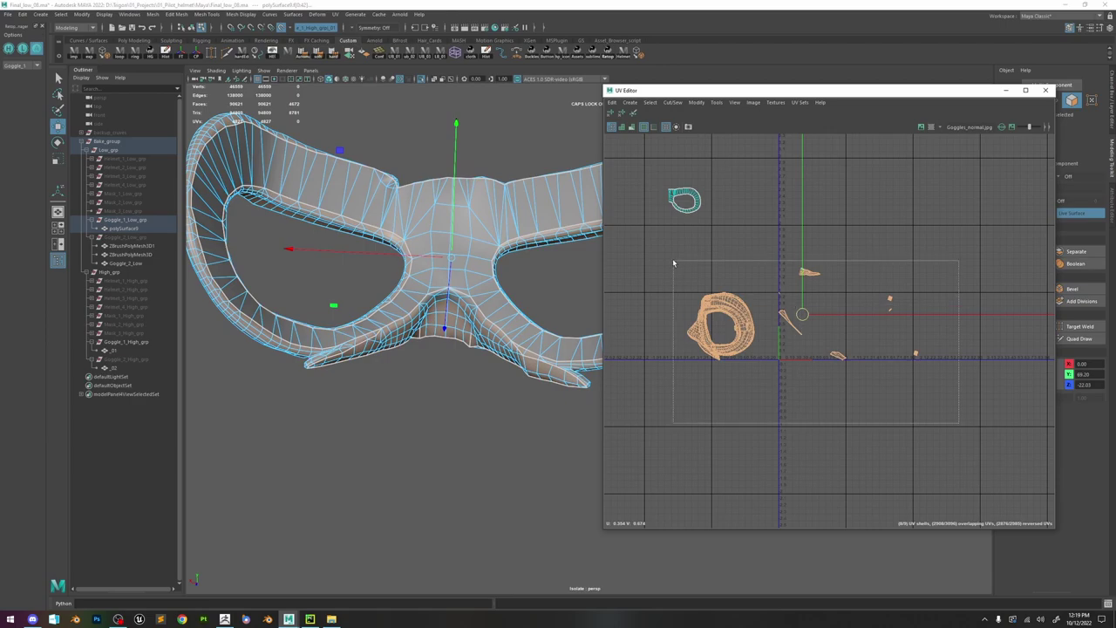
alt+drag(502, 305, 449, 298)
alt+drag(537, 264, 474, 299)
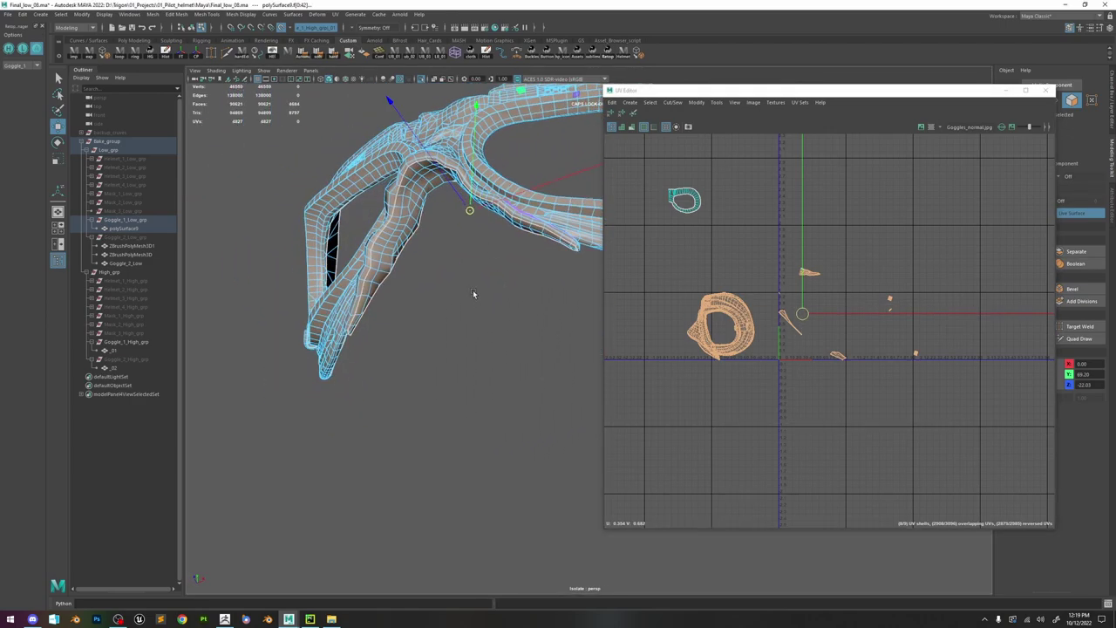
click(411, 221)
- Select the nose strip's UV shell and sew its faces together
scroll(789, 275, up, 5)
double_click(846, 267)
key(f)
alt+drag(433, 260, 488, 309)
scroll(684, 377, down, 5)
shift+right_drag(764, 338, 717, 362)
shift+right_drag(821, 272, 817, 225)
- Place the inner frame's UV shell next to the nose strip's shell, above the 0–1 tile
scroll(712, 335, down, 3)
double_click(620, 262)
scroll(644, 285, down, 2)
shift+right_drag(767, 327, 721, 352)
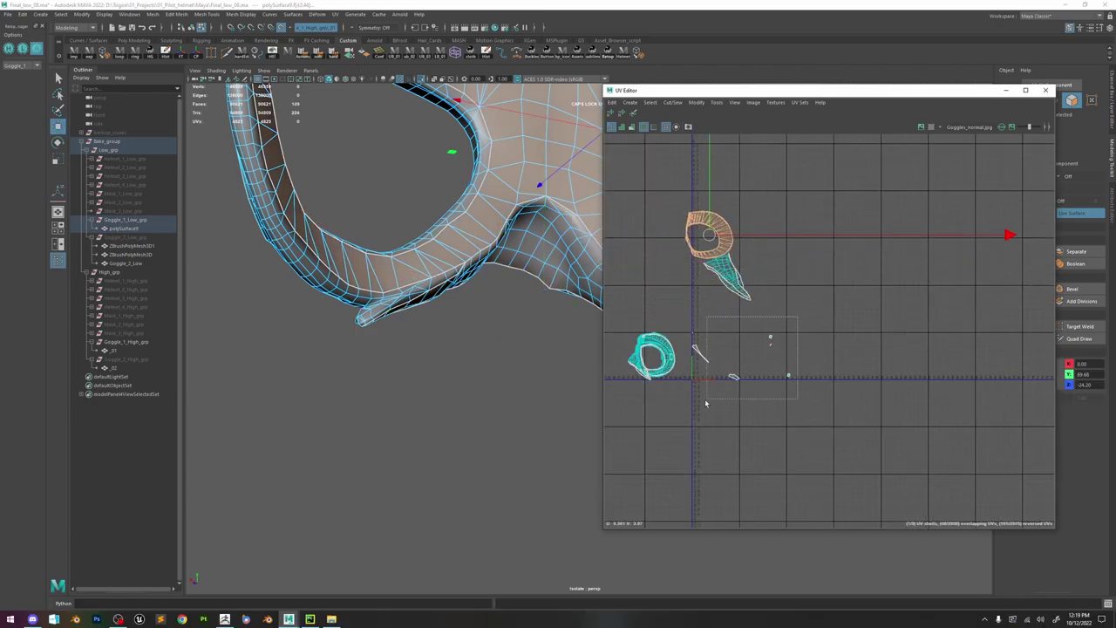
- Select the small leftover shells together with the main goggle shell and sew them into it
drag(730, 382, 686, 388)
alt+drag(471, 262, 462, 319)
key(f)
alt+drag(375, 323, 558, 332)
alt+middle_drag(558, 331, 392, 323)
shift+double_click(660, 370)
alt+drag(454, 375, 506, 315)
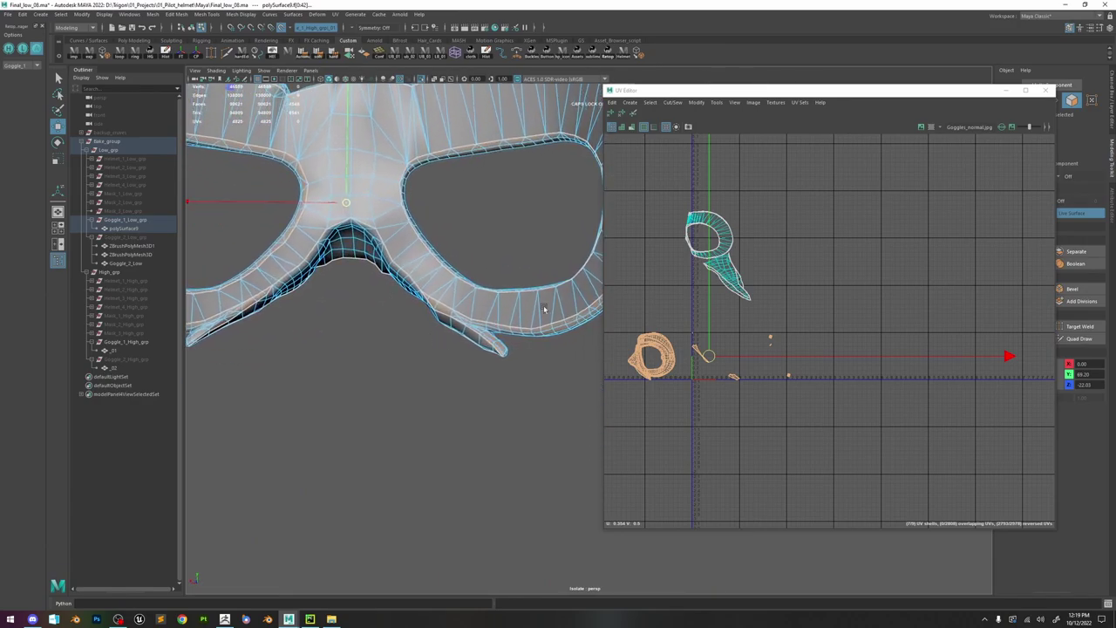
shift+right_drag(694, 272, 687, 241)
scroll(746, 337, down, 3)
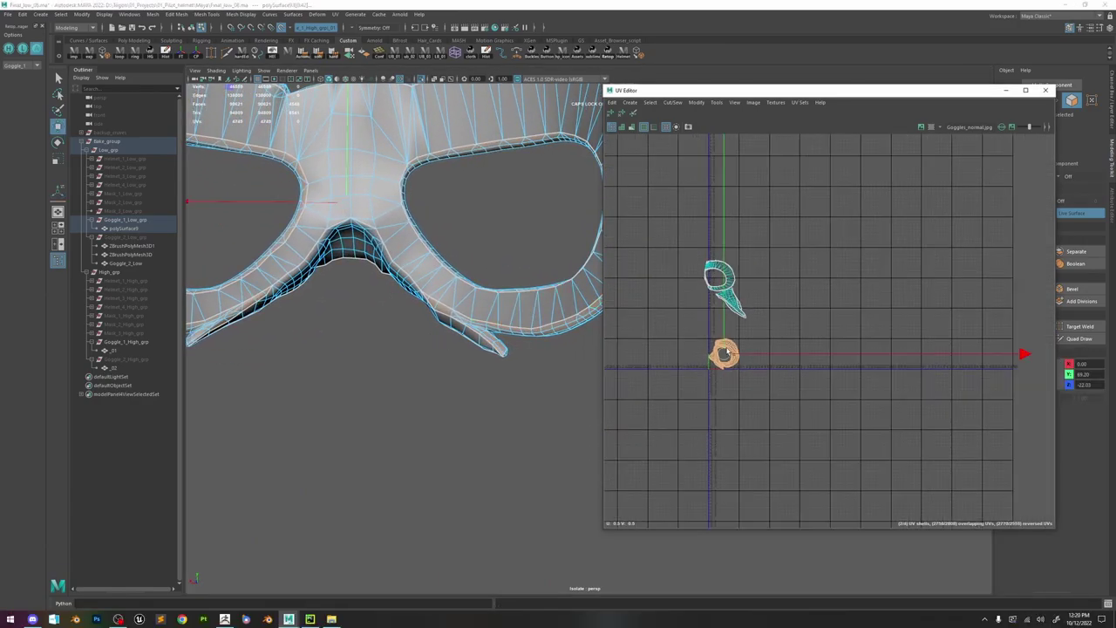
scroll(738, 340, up, 4)
- Select all of the goggle's UVs and unfold every shell
right_drag(844, 266, 877, 272)
drag(882, 465, 660, 169)
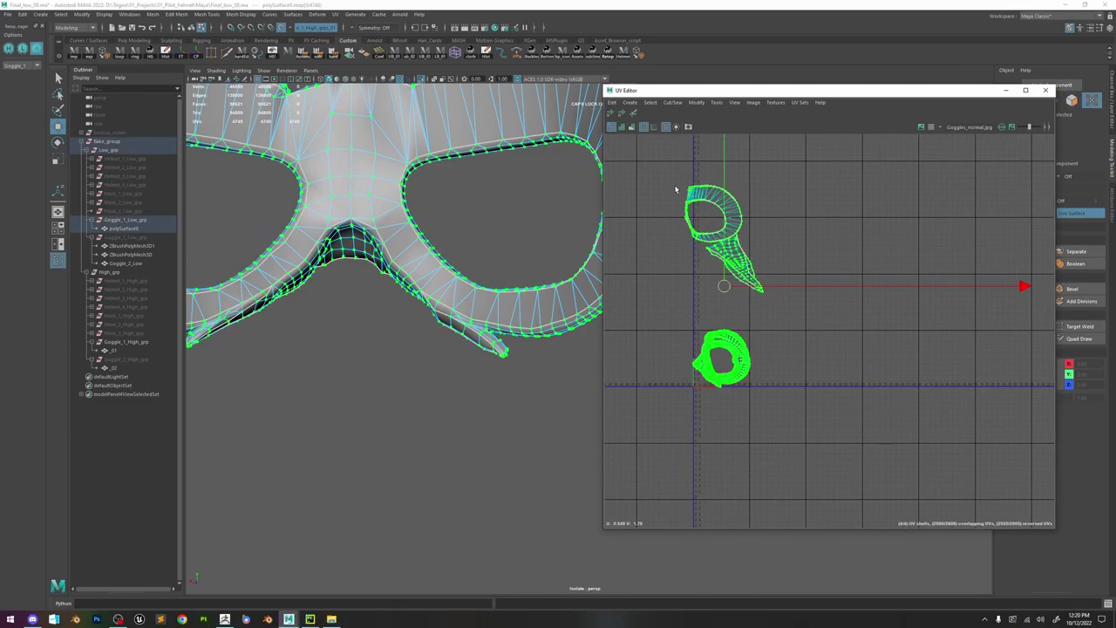
drag(735, 277, 770, 328)
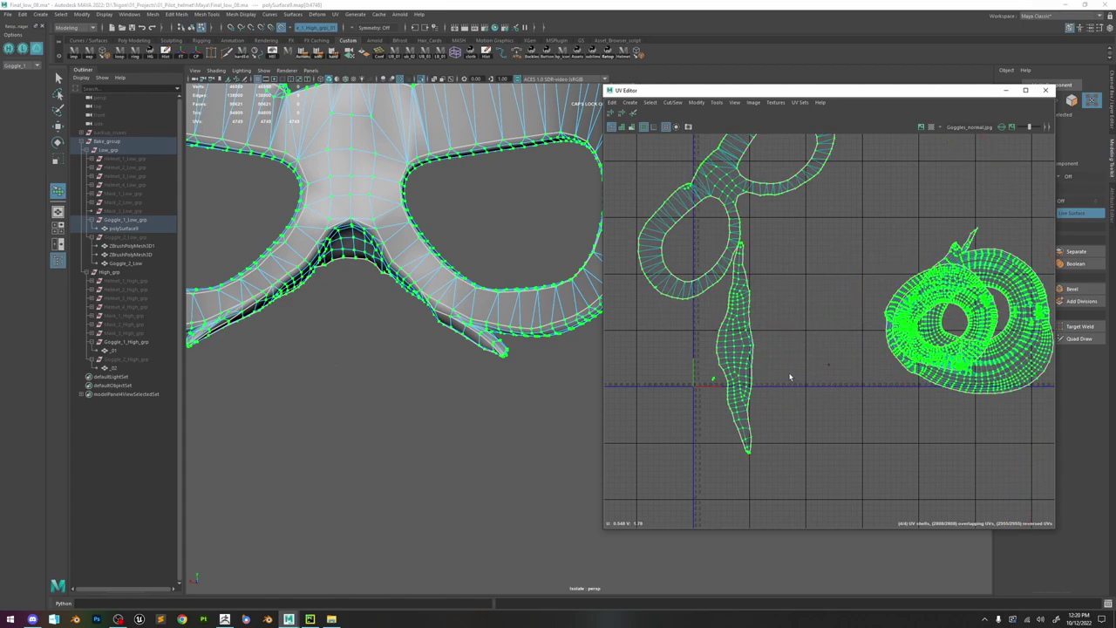
key(w)
- Select the tiny leftover face shell and examine it in wireframe at the frame's lower tip
scroll(710, 384, up, 3)
scroll(713, 378, up, 8)
right_drag(730, 338, 733, 362)
click(733, 365)
key(f)
alt+right_drag(489, 294, 375, 214)
alt+right_drag(463, 309, 384, 267)
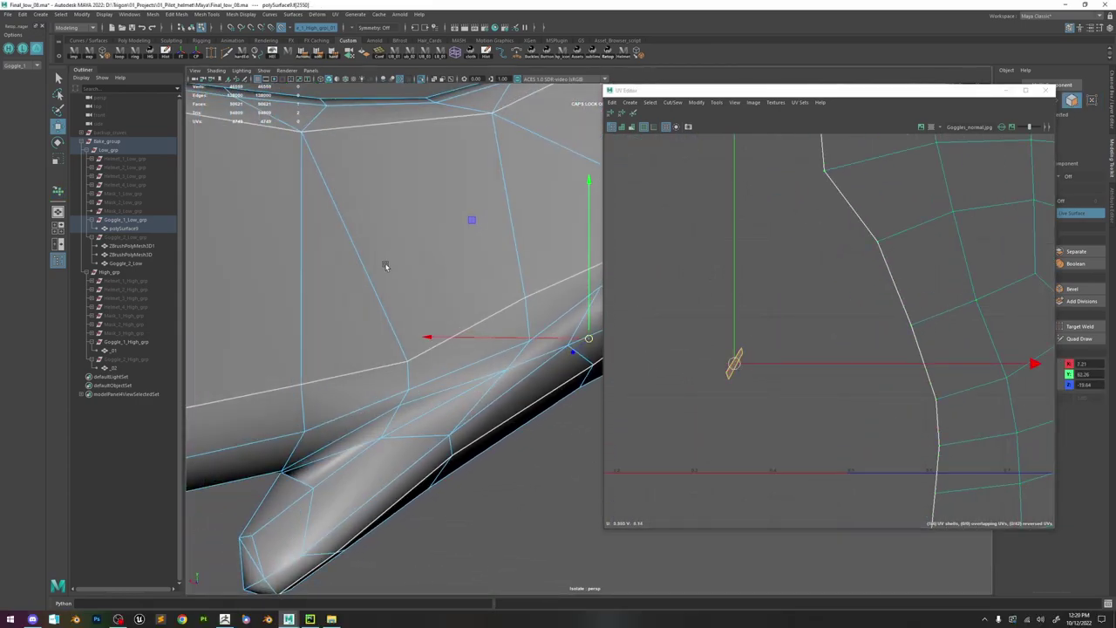
alt+drag(384, 266, 525, 264)
alt+middle_drag(584, 294, 434, 288)
key(f)
alt+drag(434, 288, 520, 289)
alt+middle_drag(531, 288, 407, 304)
key(4)
alt+drag(406, 304, 549, 337)
alt+right_drag(558, 340, 497, 326)
alt+drag(497, 326, 564, 321)
- Select all UVs of the main goggle shell and unfold it into a flat figure-eight shape
scroll(833, 331, down, 10)
alt+middle_drag(926, 305, 813, 326)
right_drag(812, 326, 850, 333)
click(879, 323)
key(ctrl+F12)
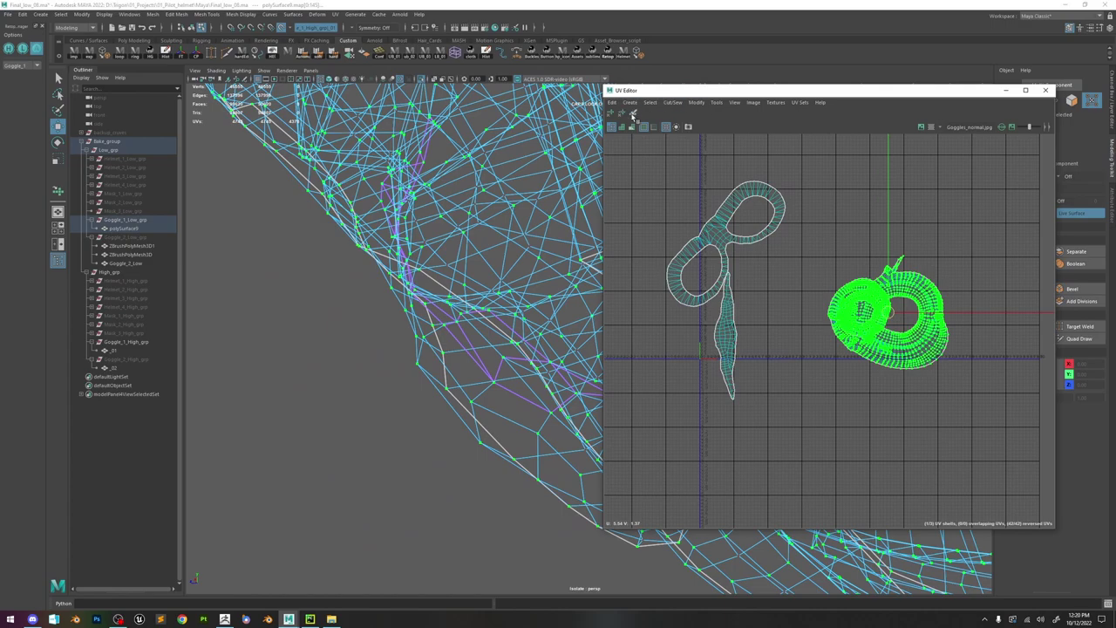
mouse_move(890, 317)
mouse_down()
mouse_move(882, 277)
mouse_move(889, 324)
mouse_move(898, 309)
mouse_up()
scroll(881, 276, down, 3)
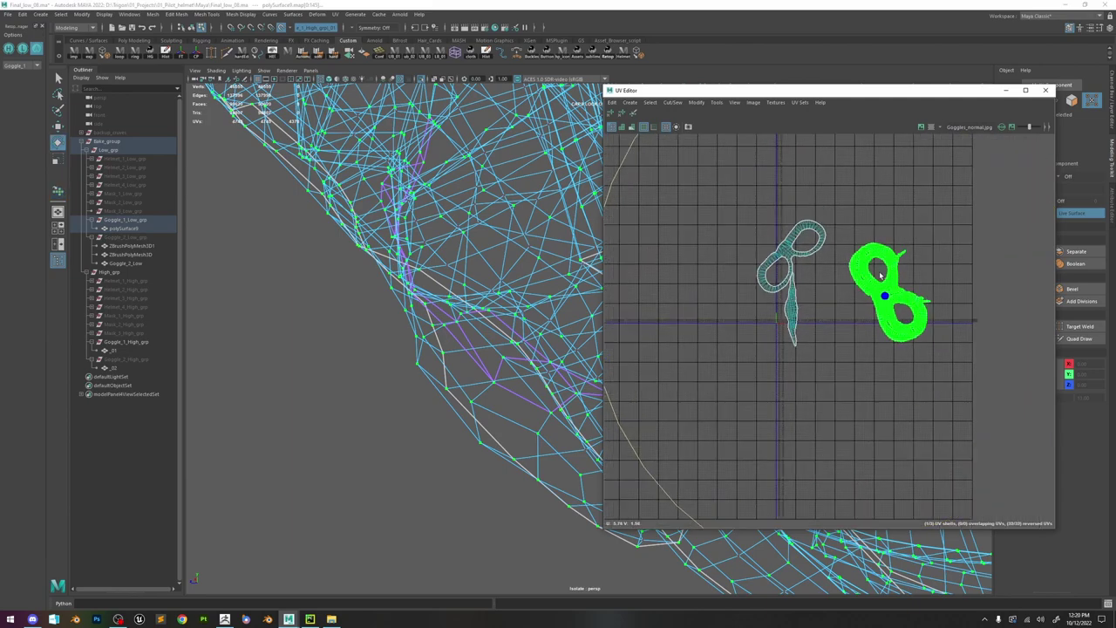
- Rotate the main goggle shell until both eye openings lie level, and clear the selection
key(w)
scroll(884, 279, down, 3)
scroll(886, 272, up, 3)
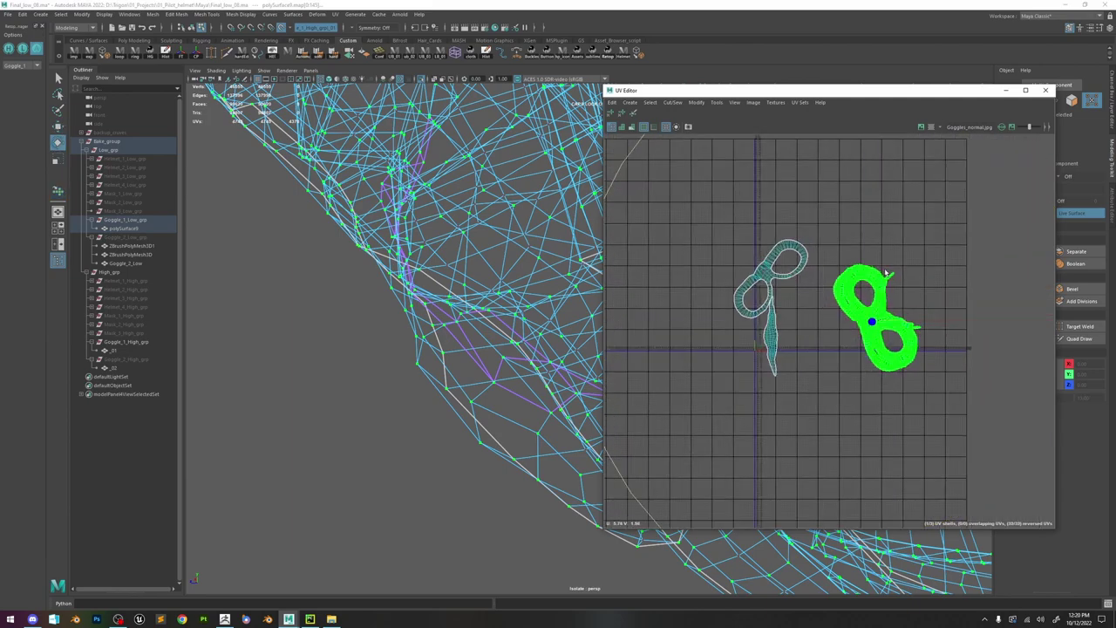
drag(912, 188, 969, 352)
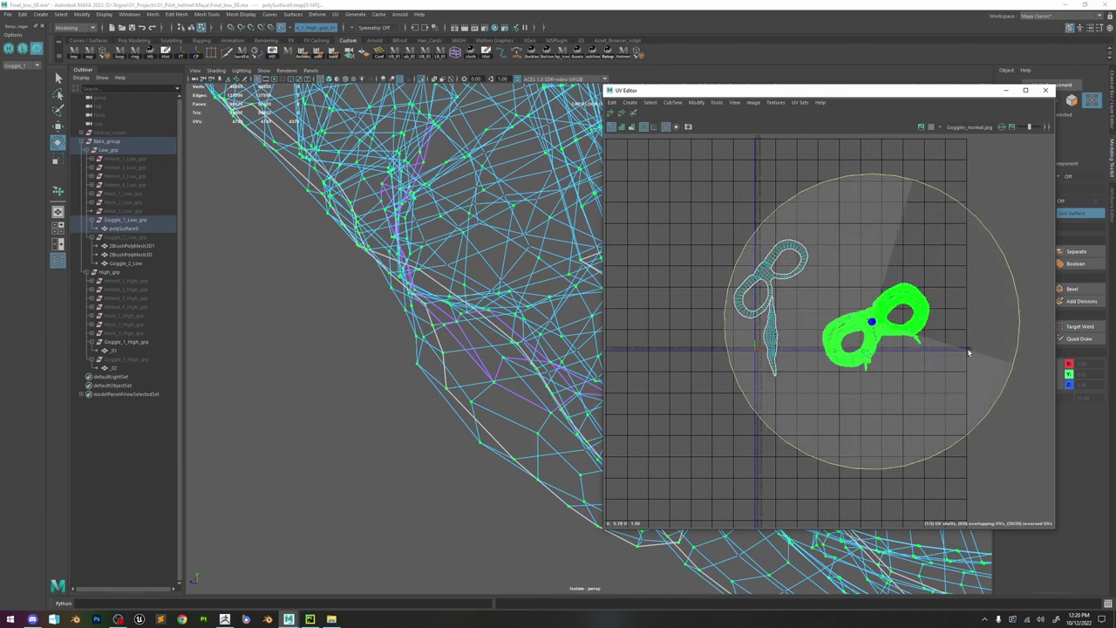
drag(947, 403, 948, 404)
key(w)
click(982, 434)
scroll(888, 328, up, 8)
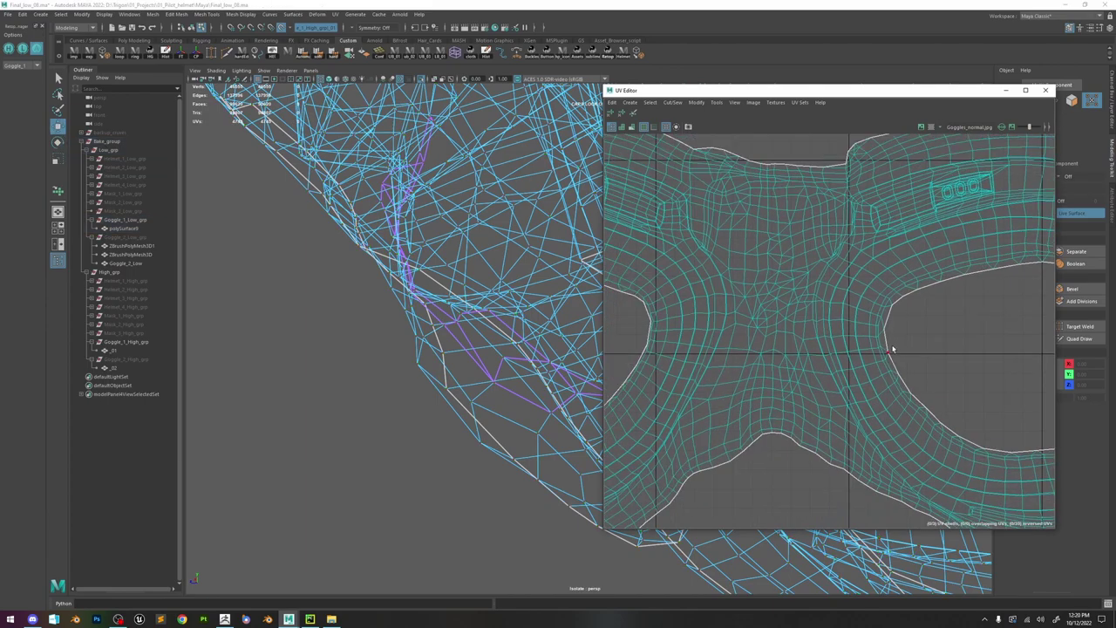
scroll(891, 342, down, 3)
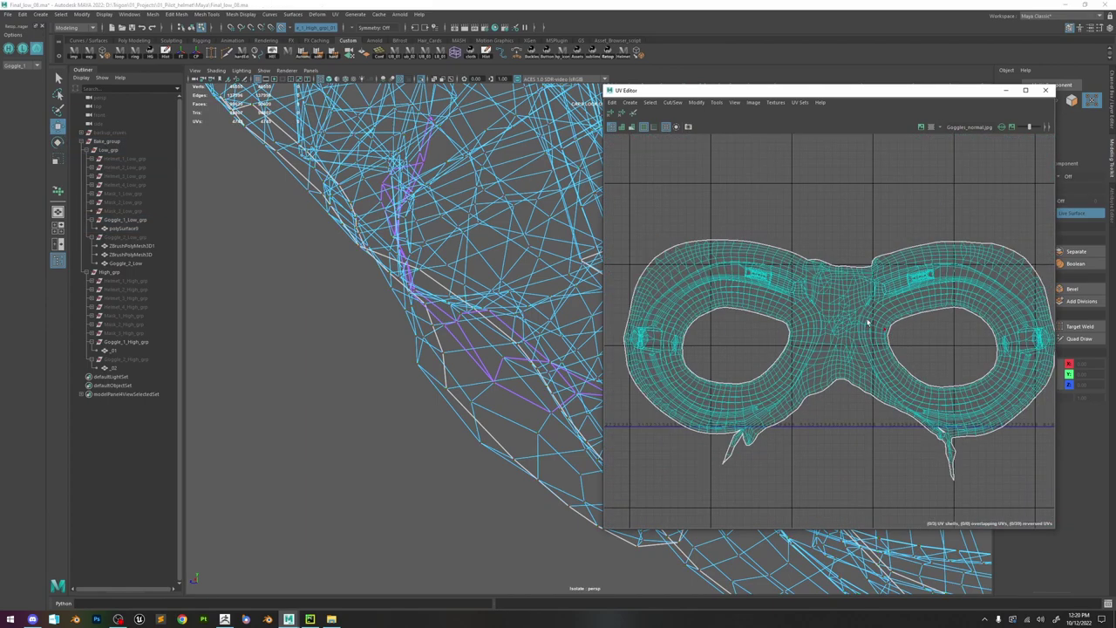
- Select the tiny leftover face's edge at the frame's lower tip and sew it into the main goggle UV shell
click(632, 127)
scroll(956, 453, up, 5)
scroll(946, 416, up, 5)
scroll(905, 376, up, 4)
right_drag(904, 376, 904, 311)
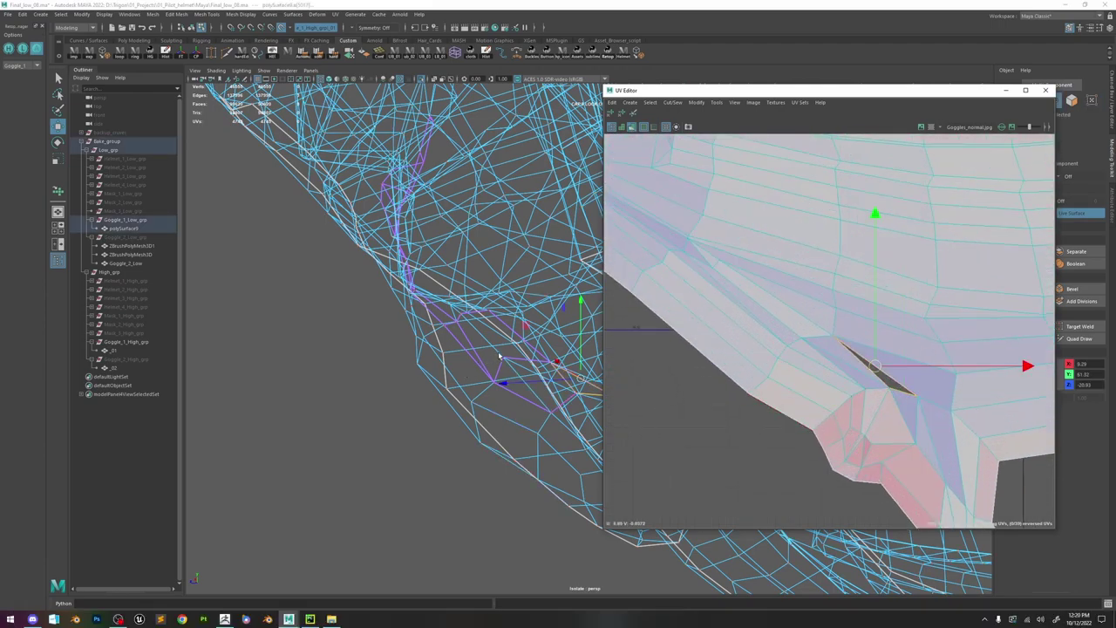
scroll(500, 357, up, 8)
key(5)
alt+drag(526, 360, 482, 318)
shift+right_drag(484, 317, 483, 428)
scroll(847, 340, down, 4)
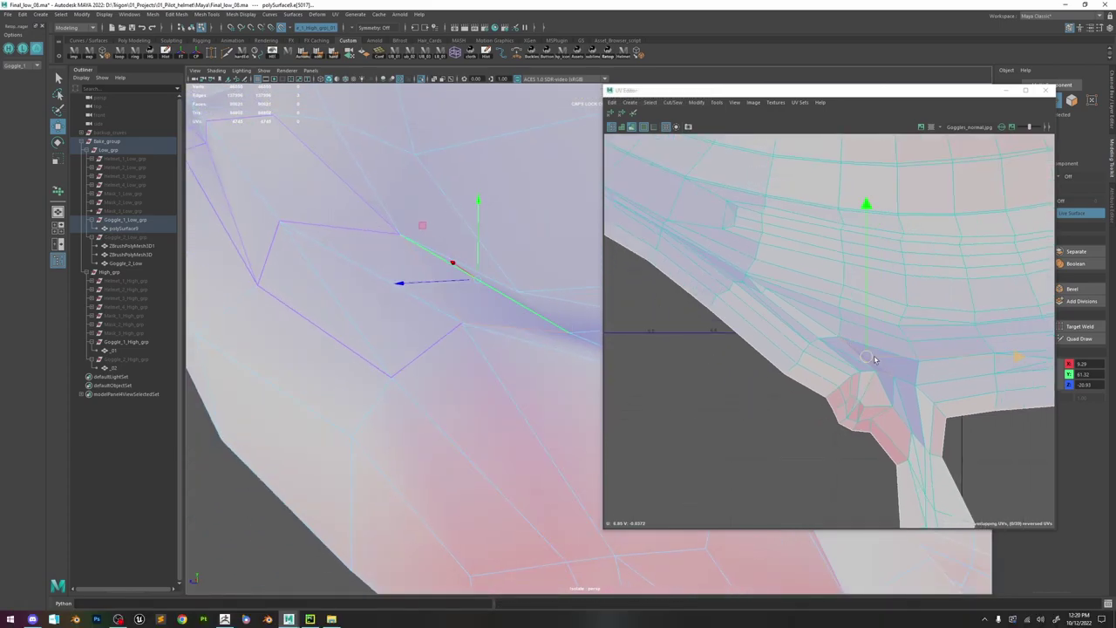
- Return the goggle mesh to object mode and examine its lower tips, nose bridge and eye frames from several angles
scroll(875, 359, down, 5)
right_drag(856, 263, 878, 254)
alt+right_drag(477, 205, 274, 130)
right_drag(462, 166, 493, 136)
alt+right_drag(479, 140, 354, 101)
alt+middle_drag(515, 166, 323, 182)
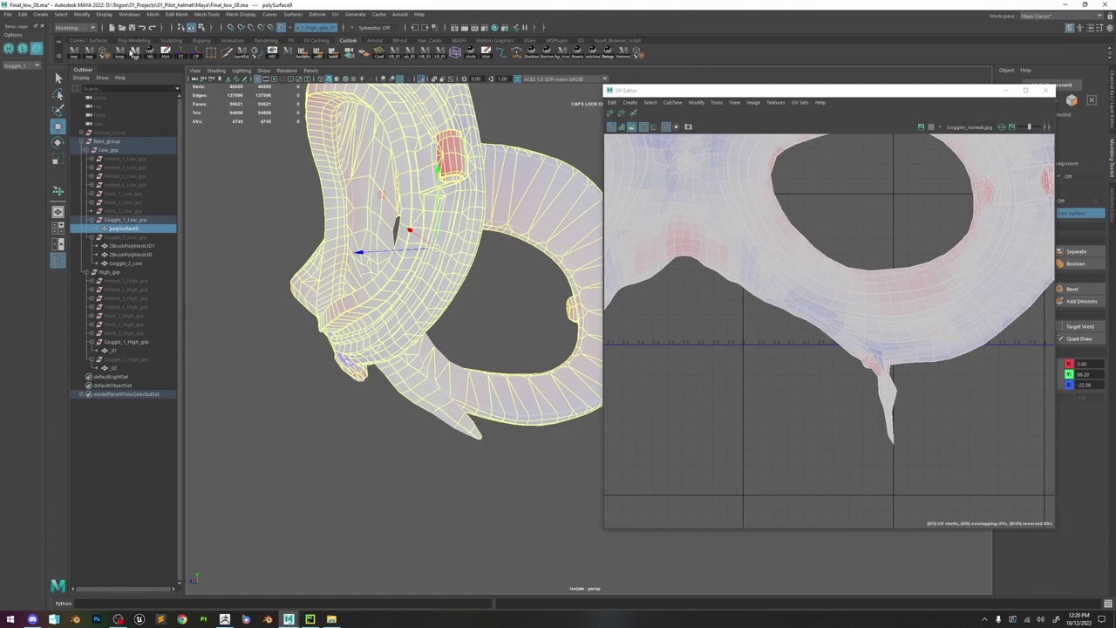
click(507, 283)
alt+drag(507, 284, 560, 297)
click(525, 295)
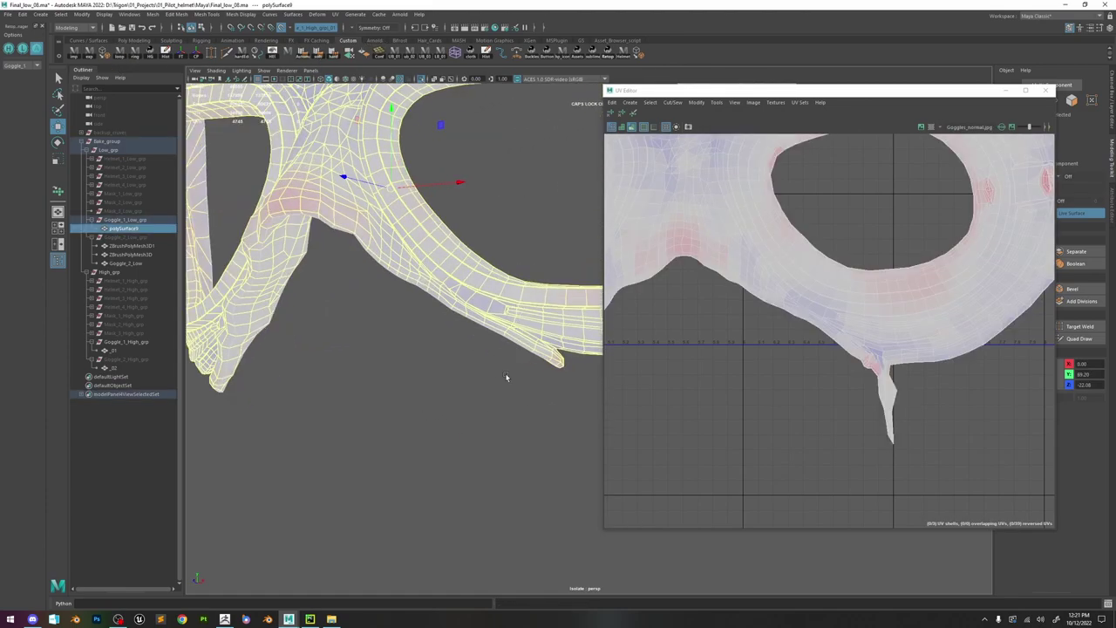
click(515, 371)
alt+drag(462, 279, 489, 271)
alt+right_drag(488, 271, 479, 243)
alt+drag(535, 243, 542, 216)
click(537, 224)
- Select all of the goggle mesh's UVs and lay out its shells
scroll(769, 224, down, 5)
scroll(771, 224, down, 6)
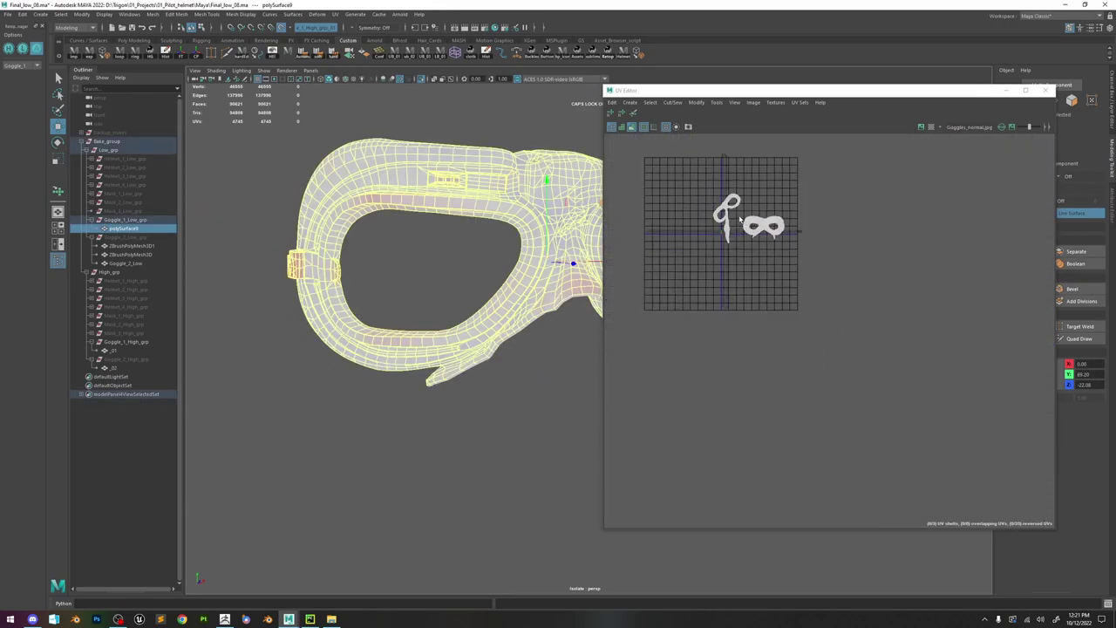
scroll(737, 197, up, 3)
right_drag(747, 228, 828, 232)
drag(854, 308, 655, 151)
shift+right_drag(772, 238, 718, 263)
- Select the slanted inner eye-frame shell and rotate it until both openings lie level
scroll(718, 263, up, 4)
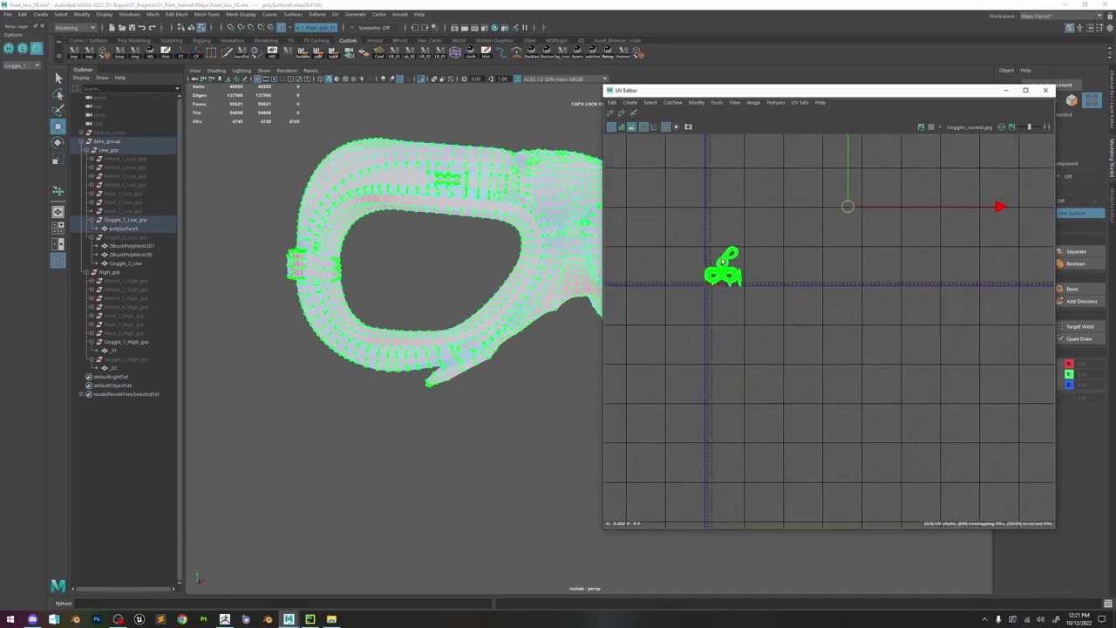
scroll(721, 262, up, 3)
click(725, 257)
drag(843, 206, 859, 308)
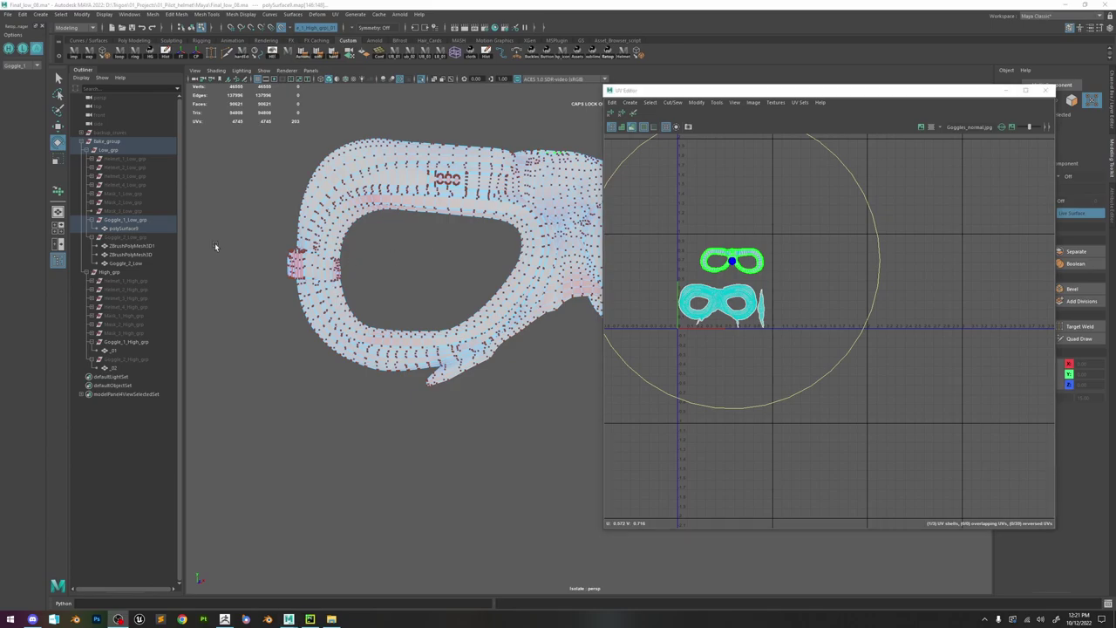
- Unhide Goggle_2_Low_grp, select its three meshes and lay out all their UV shells together
click(140, 240)
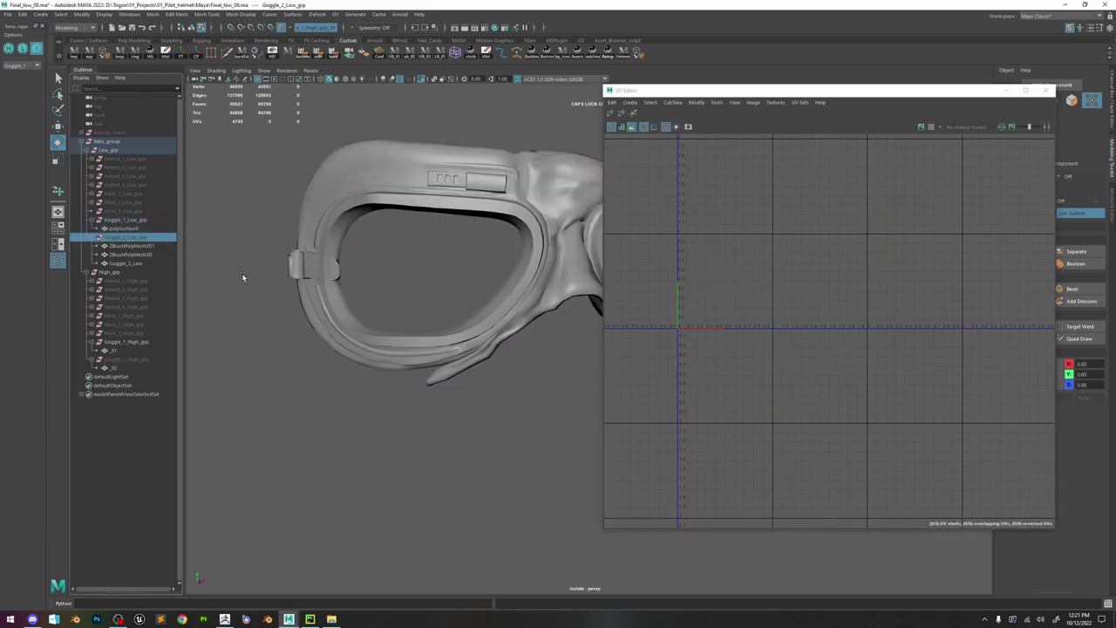
click(142, 246)
shift+click(144, 265)
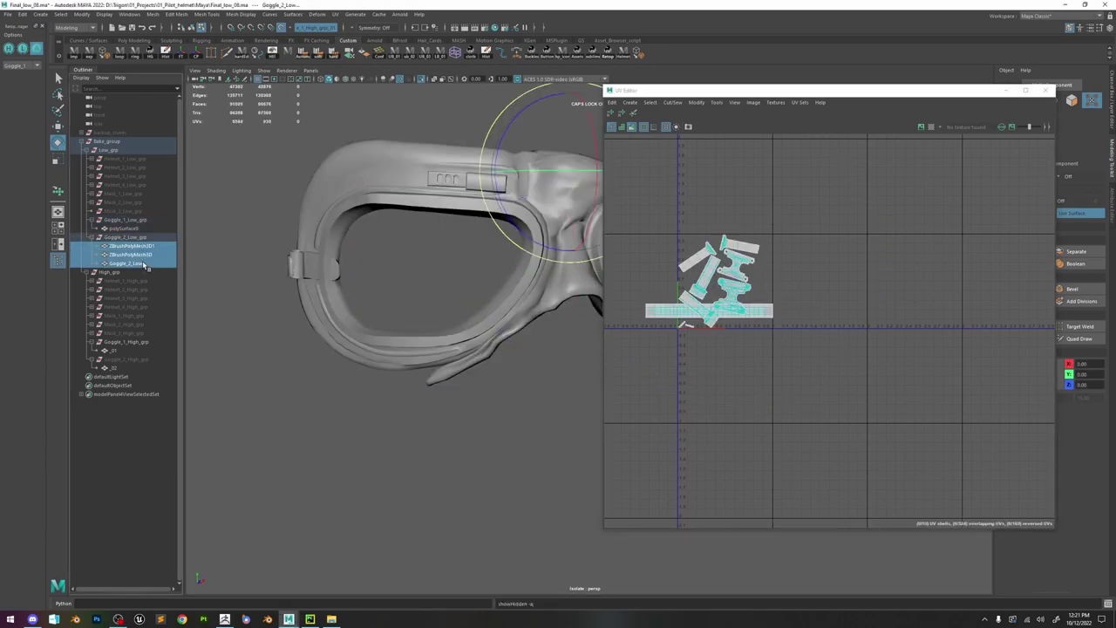
right_drag(654, 274, 806, 246)
shift+right_drag(739, 252, 663, 287)
scroll(704, 286, up, 3)
key(w)
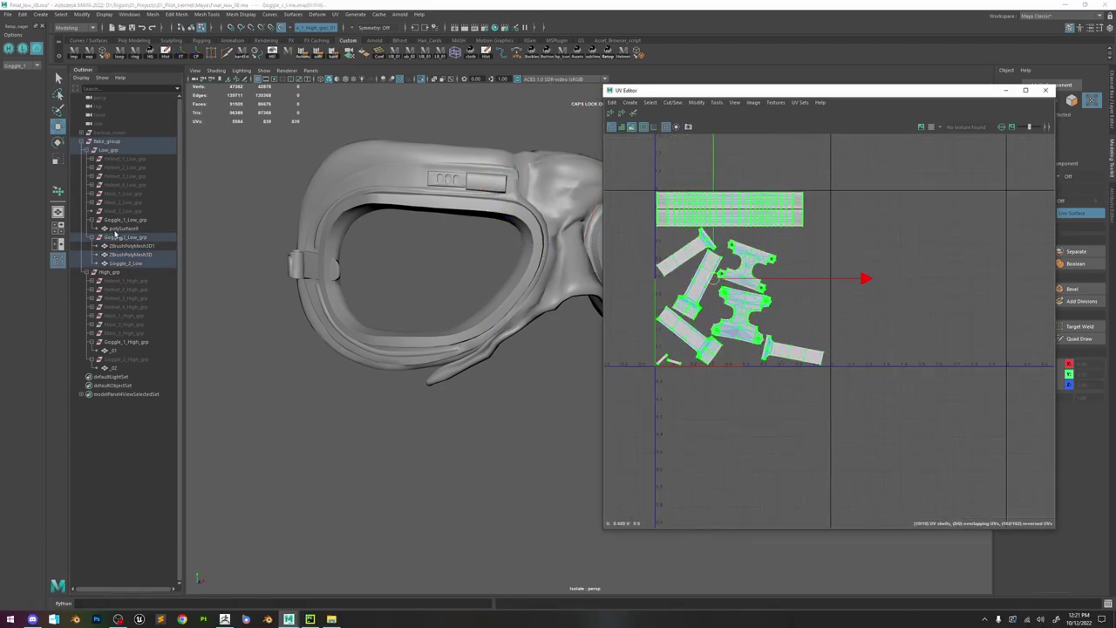
- Lay out all UVs of Goggle_1_Low_grp and Goggle_2_Low_grp together in one tile, and close the UV Editor
click(131, 228)
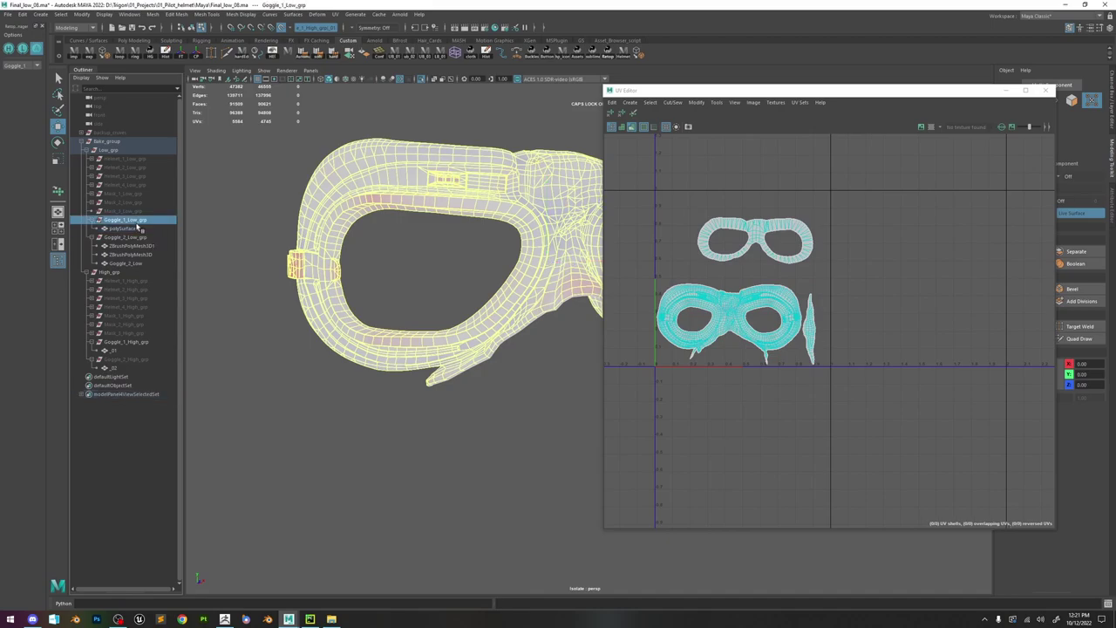
ctrl+click(131, 237)
drag(576, 125, 575, 124)
shift+right_drag(717, 200, 643, 248)
scroll(729, 325, up, 4)
scroll(720, 354, up, 3)
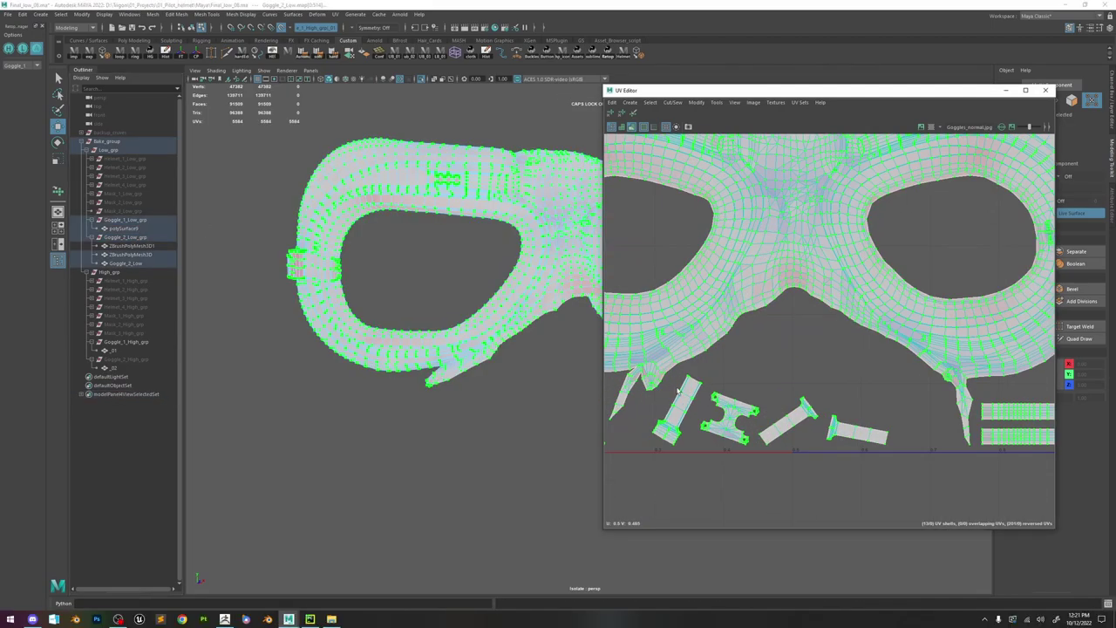
scroll(689, 394, down, 5)
alt+middle_drag(465, 189, 359, 270)
right_drag(453, 197, 498, 184)
click(1046, 90)
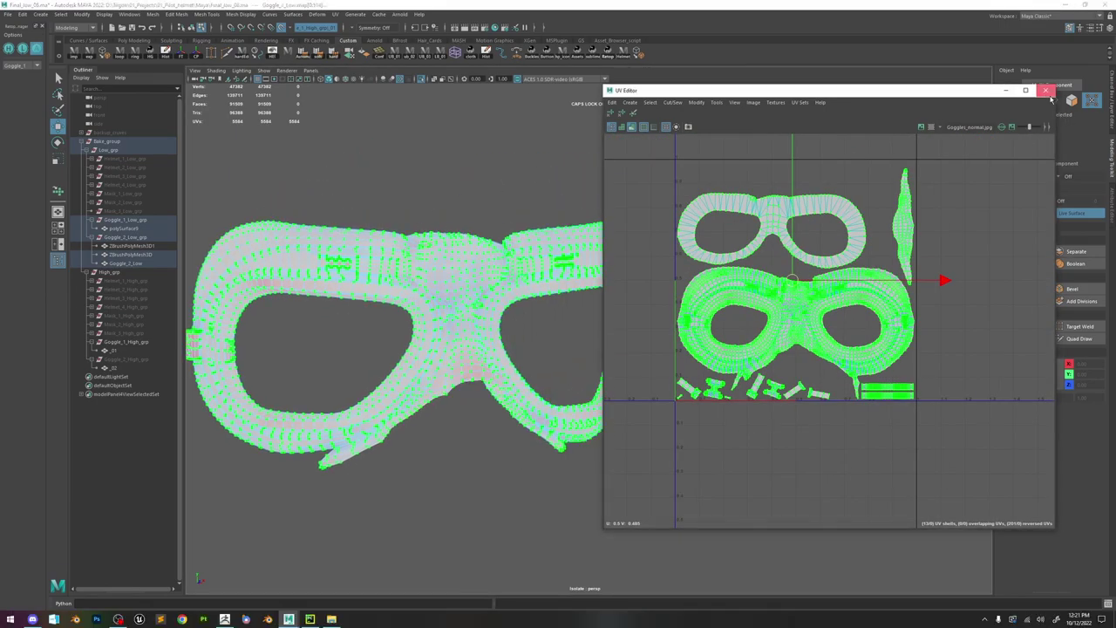
click(634, 130)
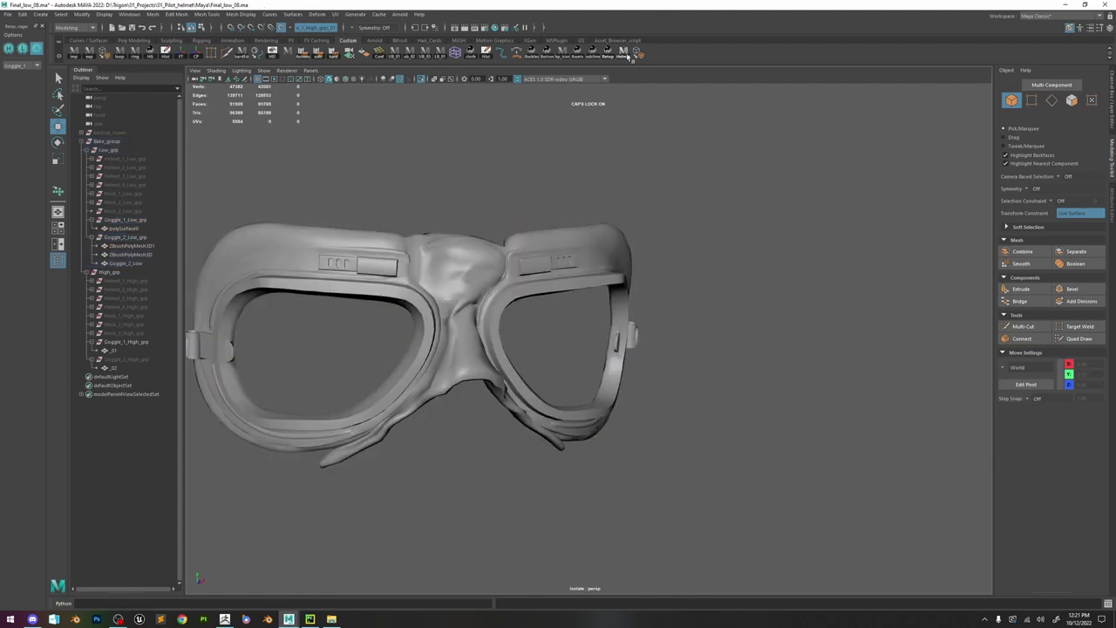
alt+middle_drag(446, 258, 629, 206)
alt+right_drag(630, 206, 669, 179)
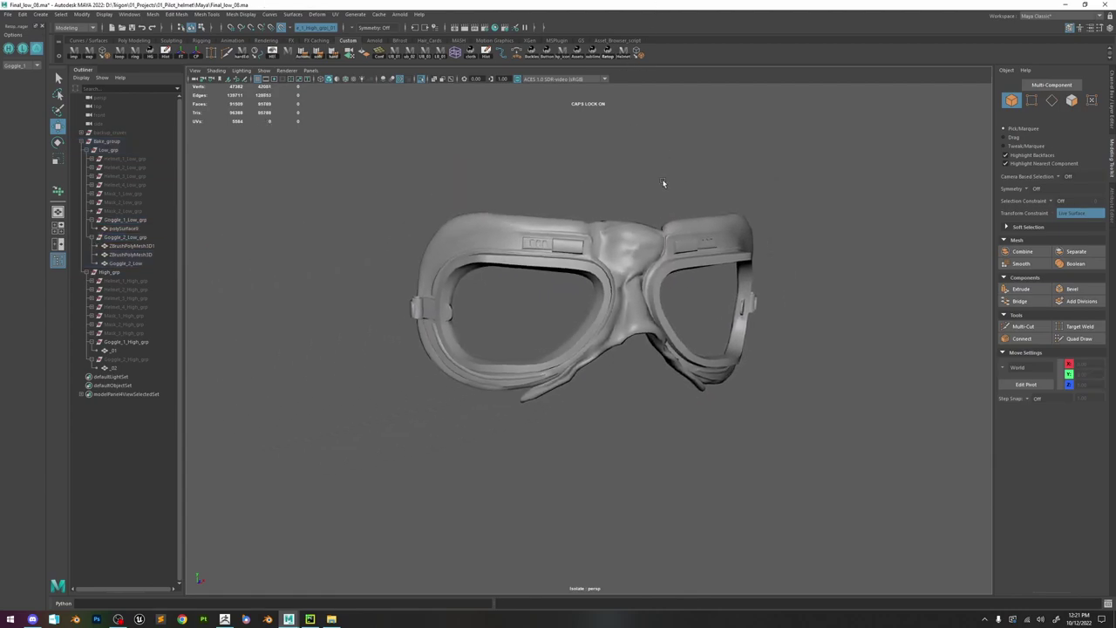
alt+middle_drag(670, 179, 620, 186)
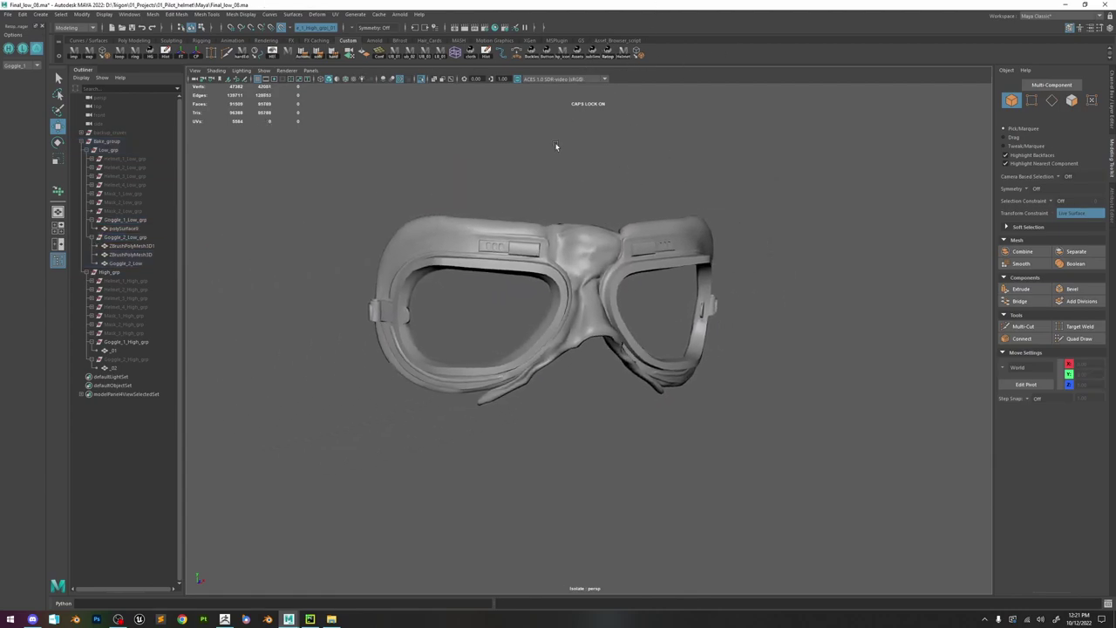
scroll(568, 186, up, 2)
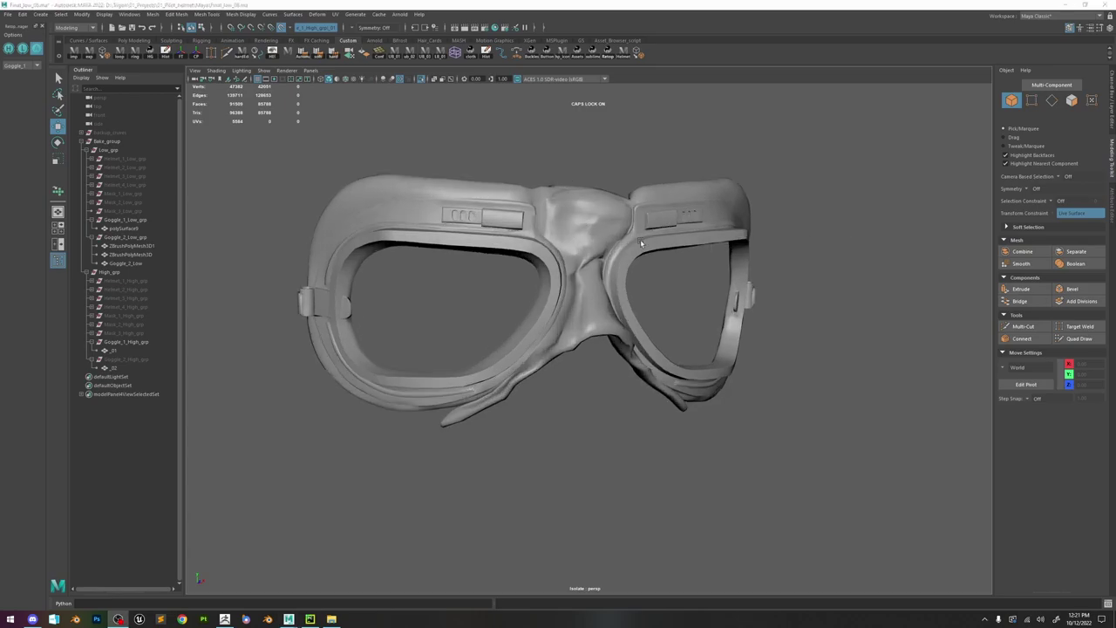
scroll(462, 260, up, 2)
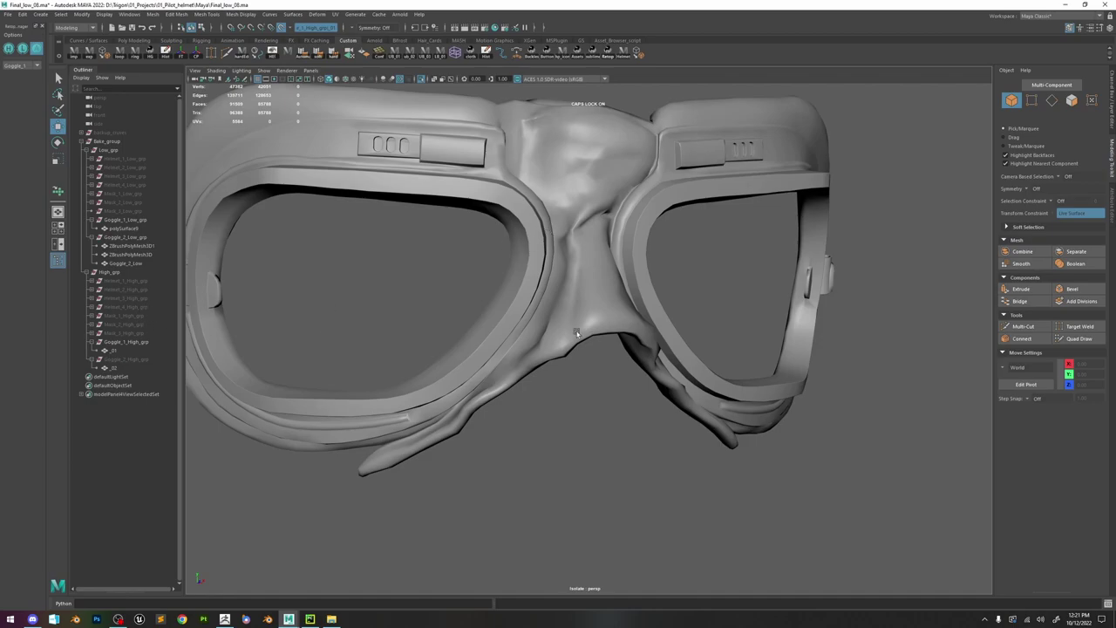
scroll(633, 327, up, 3)
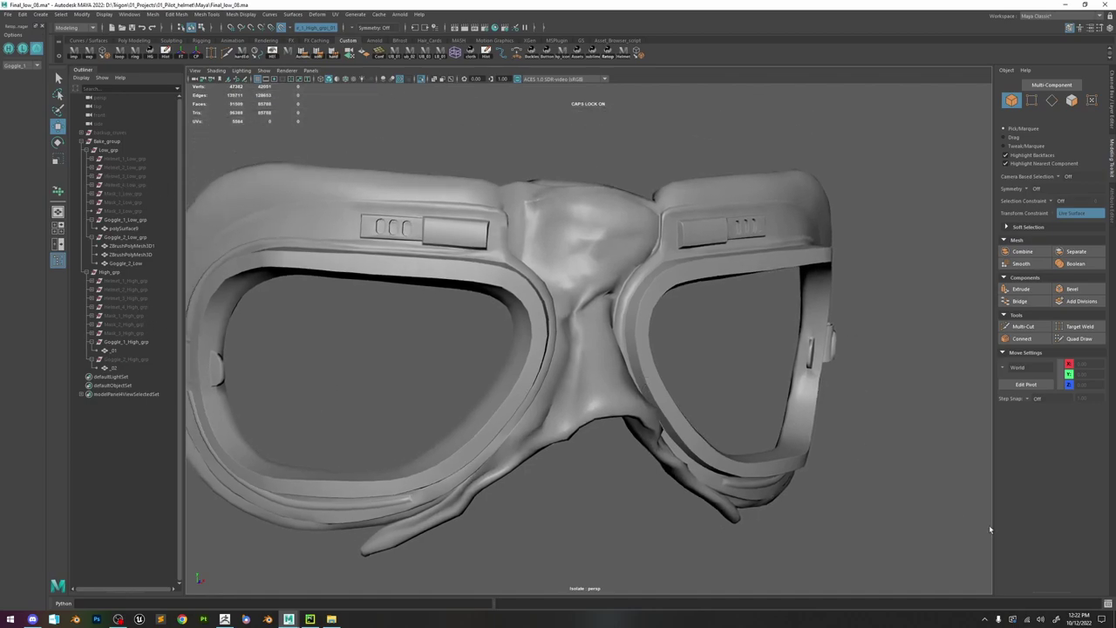
- Open the Script Editor, clear its command history and move its window clear of the Outliner
click(1107, 603)
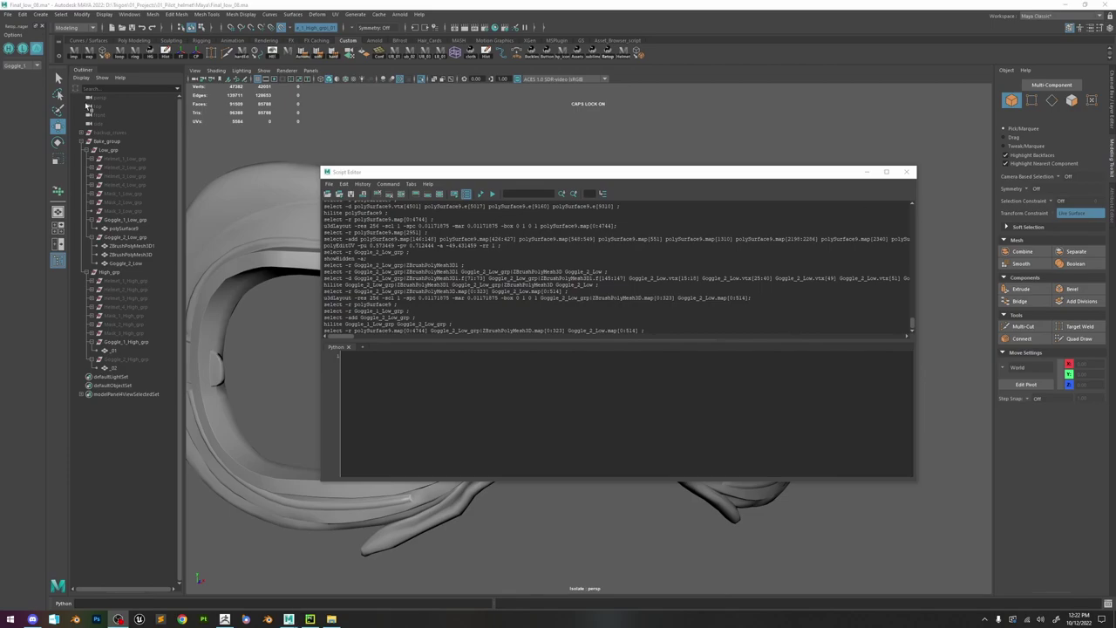
click(377, 194)
drag(384, 172, 574, 172)
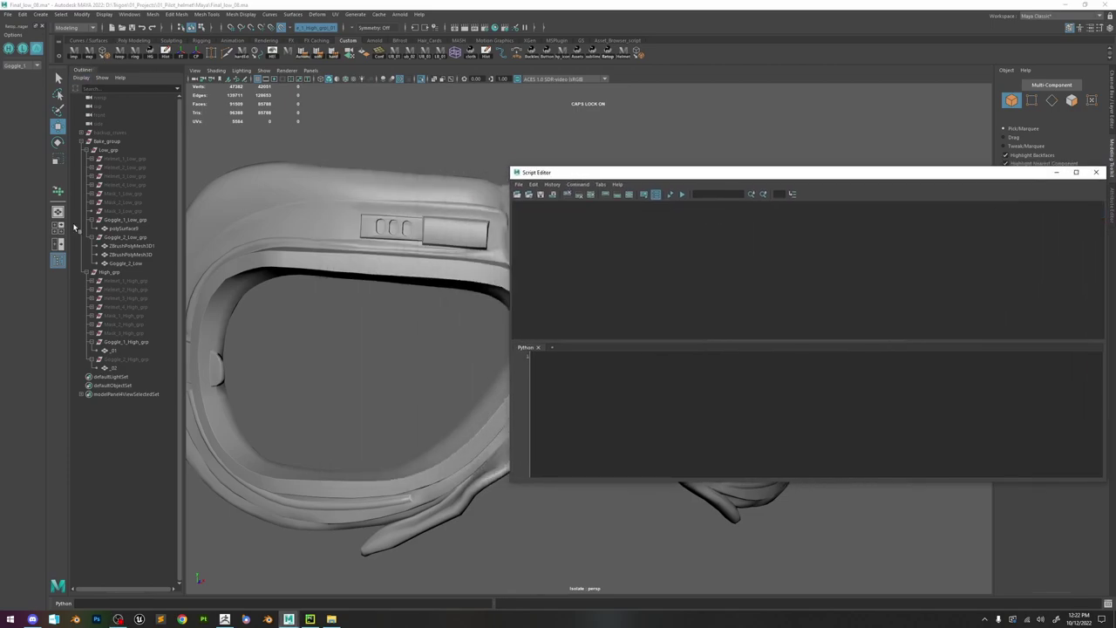
- Export Goggle_1_Low_grp as OBJ into 01_Pilot_helmet/Marmoset/Meshes/Low, replacing Goggles_1_Low.obj
click(127, 220)
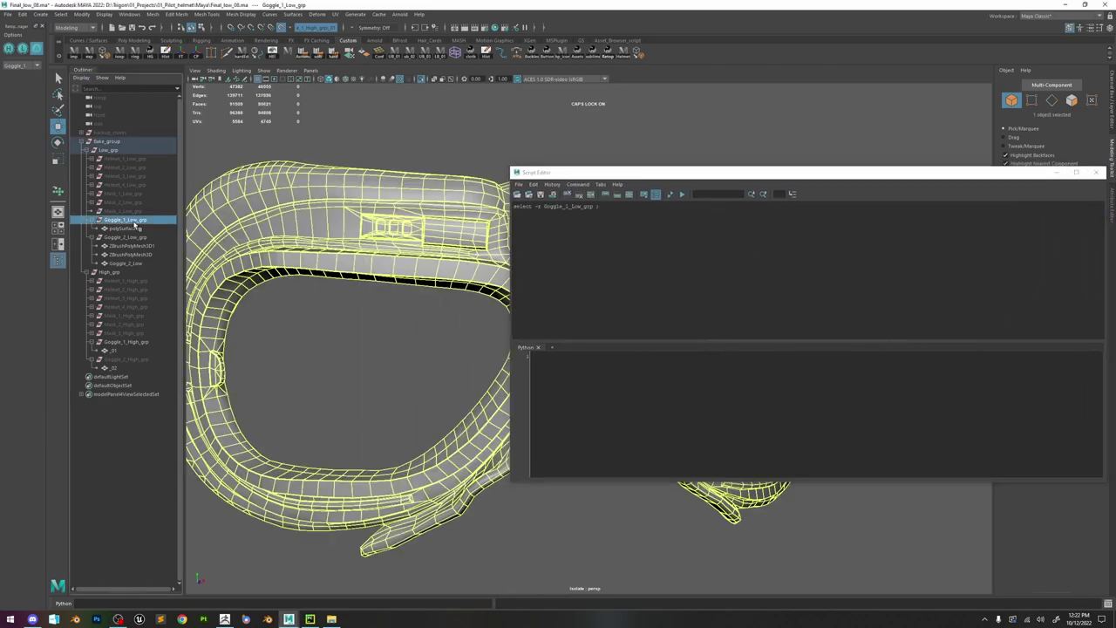
click(7, 14)
click(115, 138)
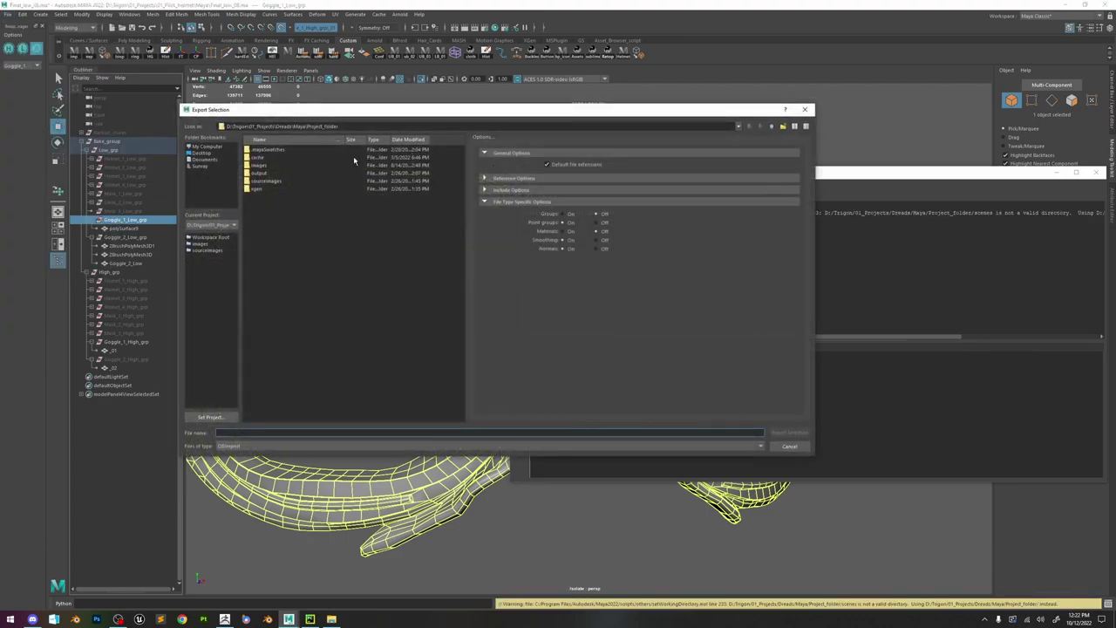
click(215, 148)
double_click(275, 159)
double_click(300, 307)
click(642, 127)
click(638, 143)
double_click(292, 315)
double_click(282, 152)
double_click(281, 152)
double_click(274, 159)
double_click(265, 158)
double_click(267, 158)
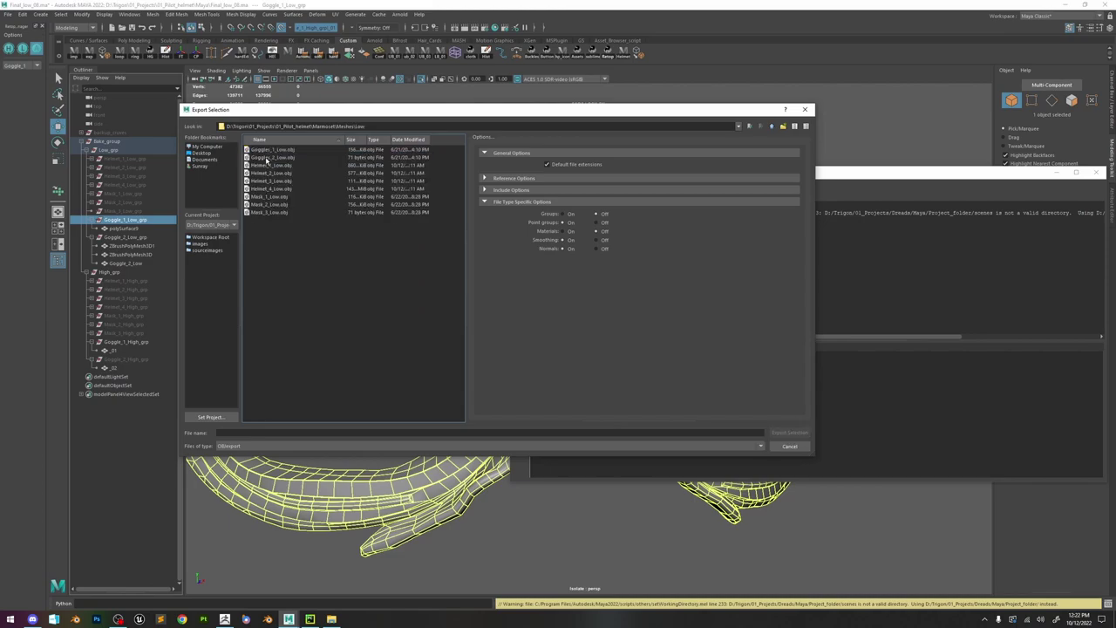
click(293, 152)
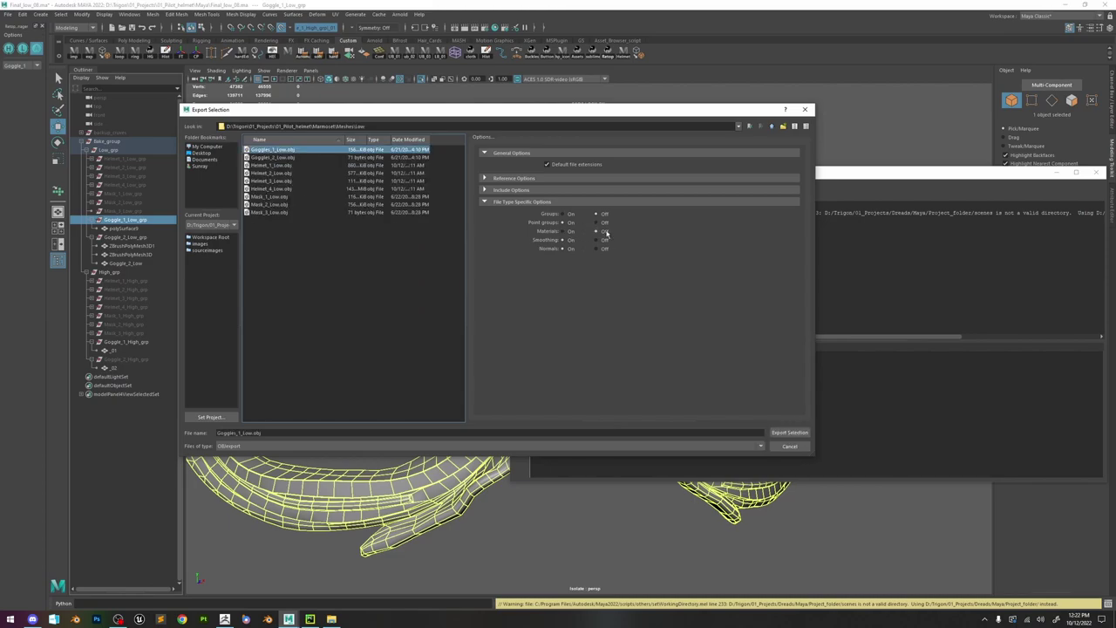
double_click(360, 153)
- Export Goggle_2_Low_grp into the same folder, replacing Goggles_2_Low.obj
click(124, 238)
click(8, 15)
mouse_move(48, 154)
click(37, 128)
double_click(274, 157)
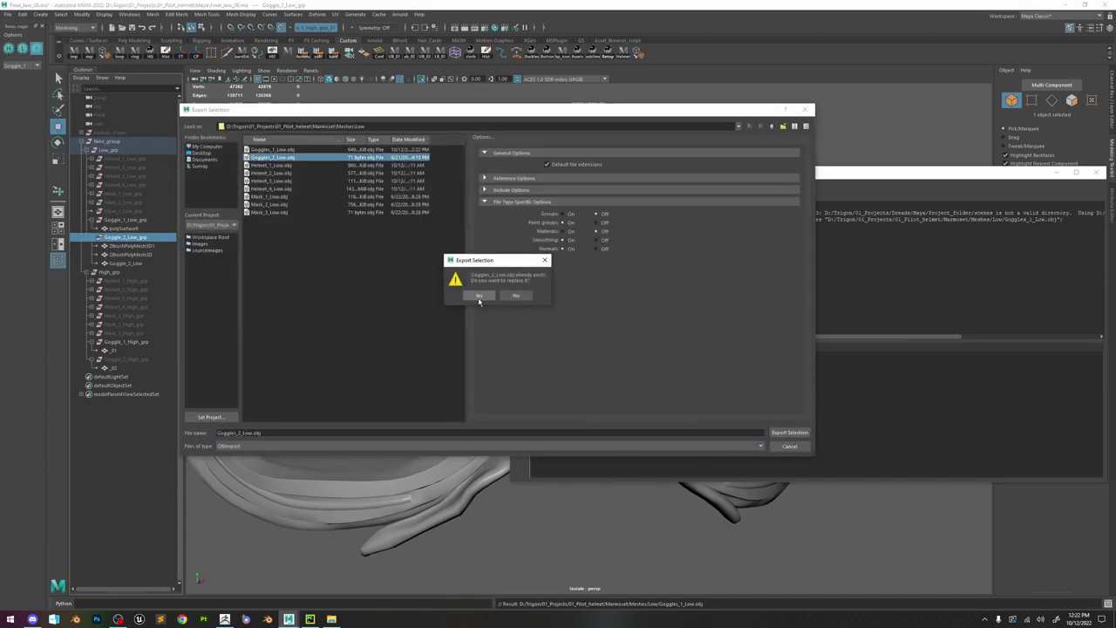
click(479, 297)
- Save all the recorded export commands as a MEL shelf button and open its command in the Shelf Editor
click(650, 279)
key(ctrl+a)
middle_drag(649, 231, 635, 61)
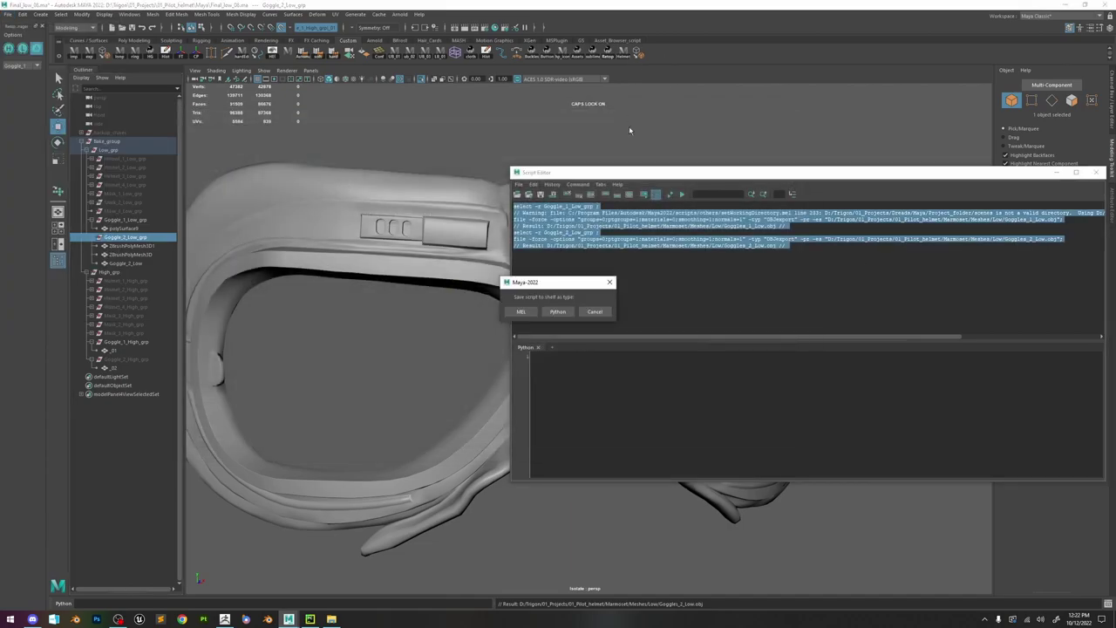
click(532, 311)
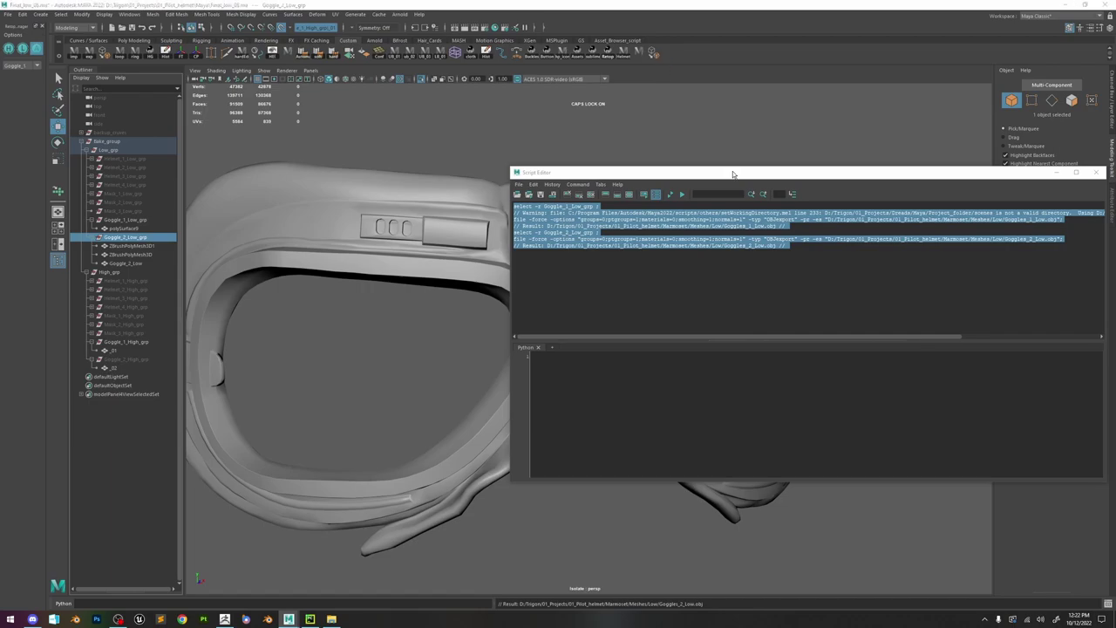
drag(1115, 137, 509, 159)
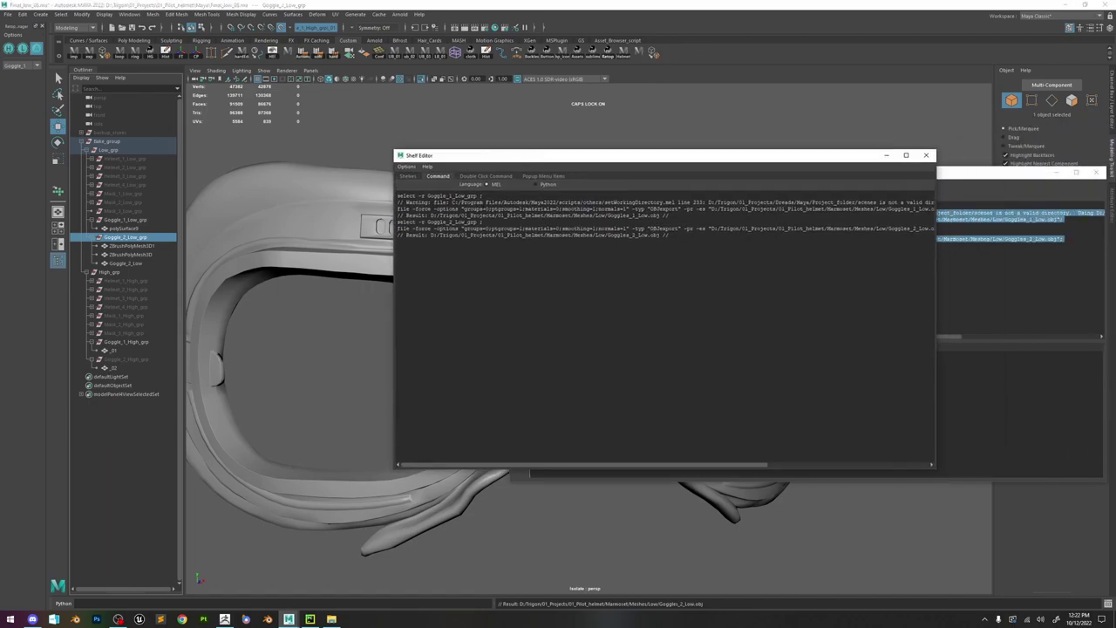
drag(415, 251, 396, 238)
key(ctrl+c)
key(BackSpace)
key(BackSpace)
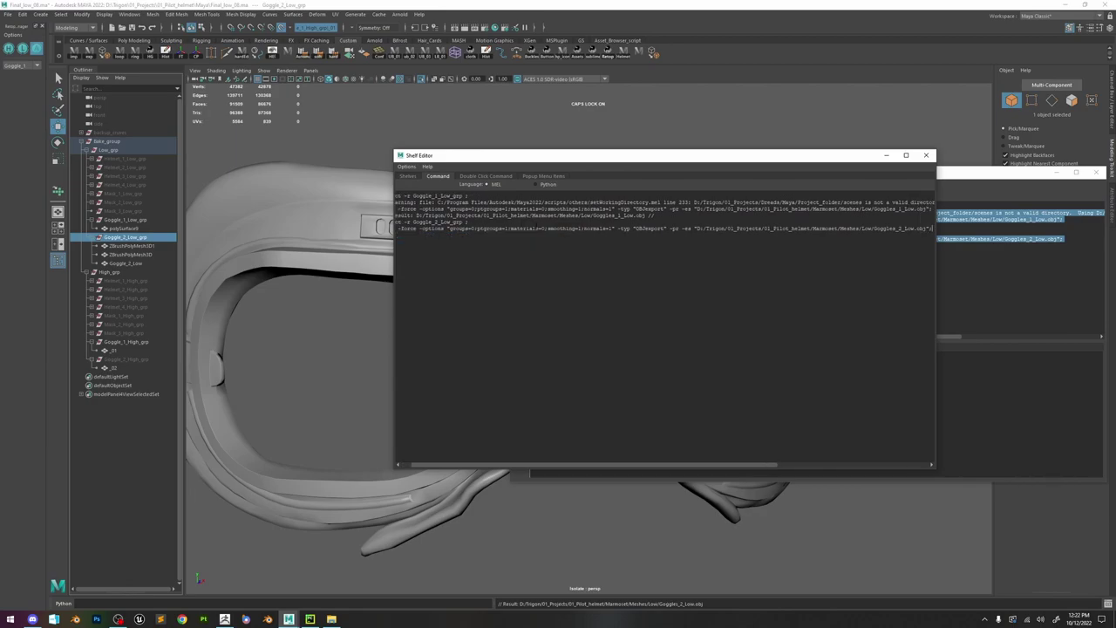
drag(686, 468, 469, 429)
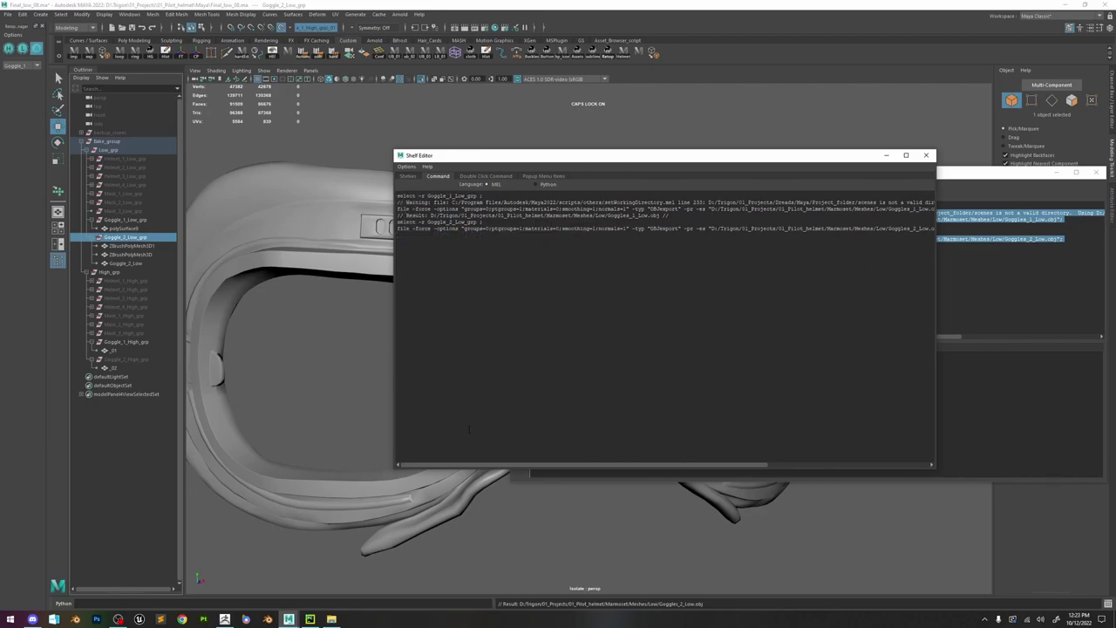
key(ctrl+v)
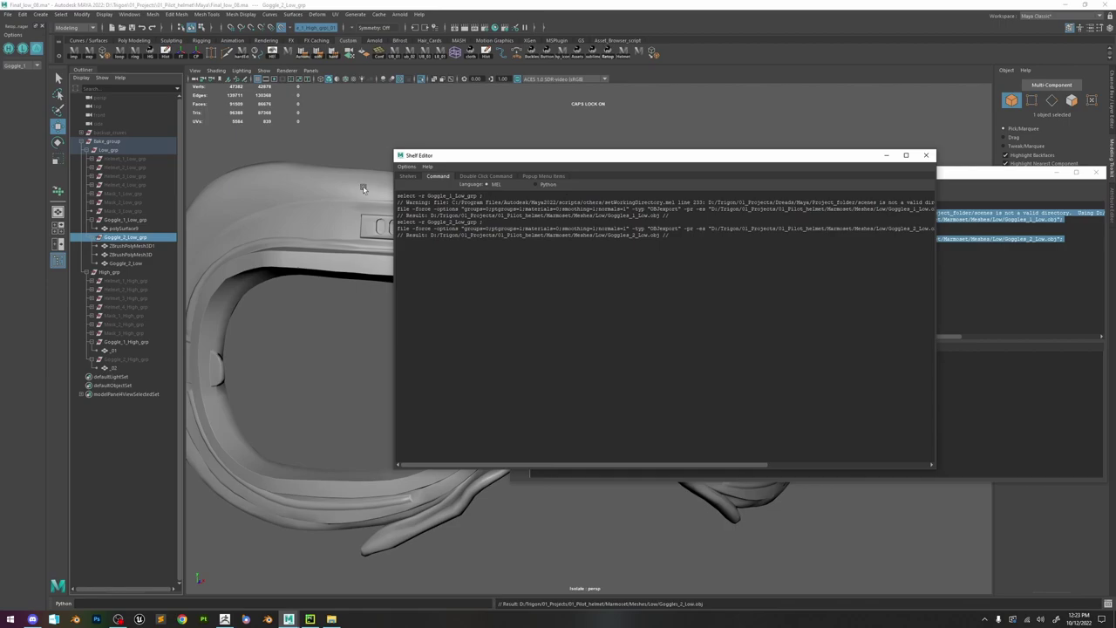
drag(397, 202, 937, 203)
drag(784, 463, 619, 464)
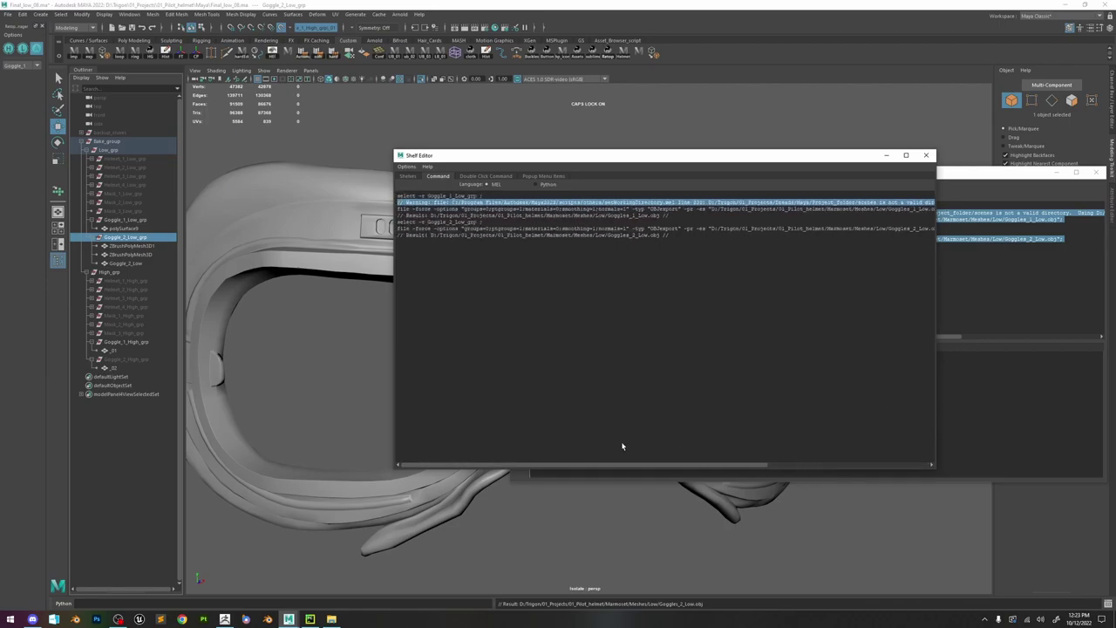
drag(674, 217, 386, 218)
key(BackSpace)
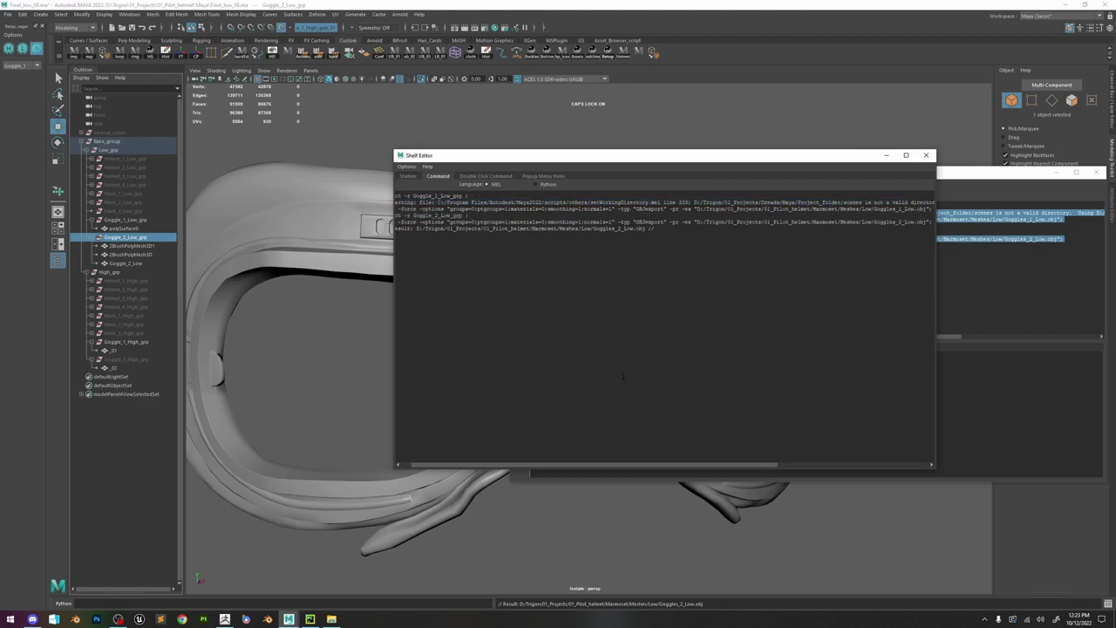
drag(694, 466, 479, 427)
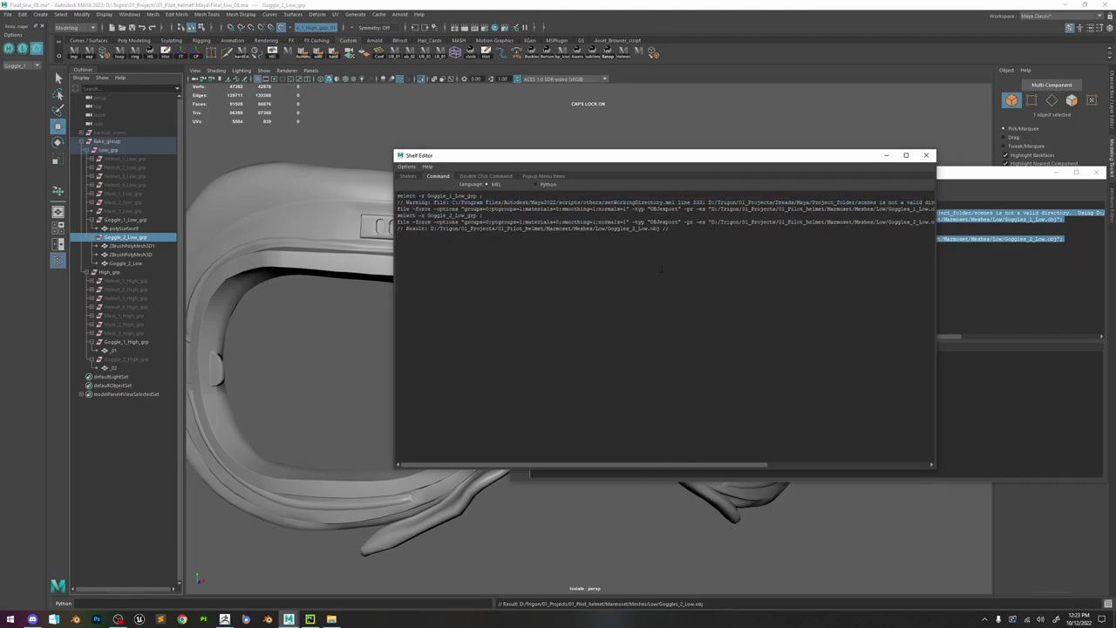
key(ctrl+z)
- Copy the shelf button's whole script and paste it into a blank document in Sublime Text
key(ctrl+a)
key(ctrl+c)
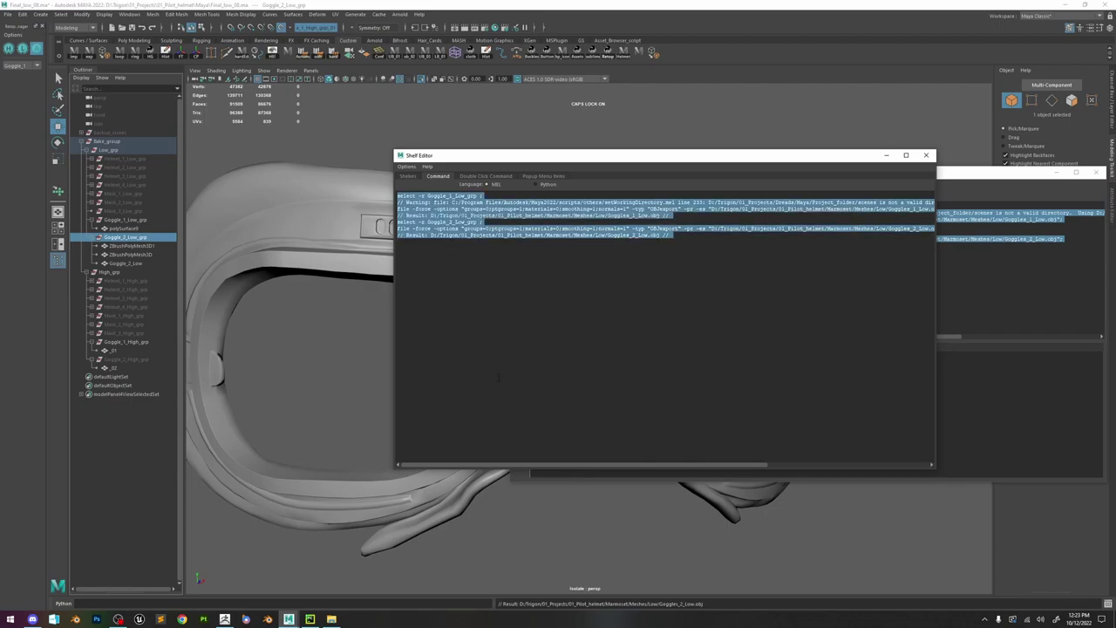
click(9, 619)
text(su)
key(Return)
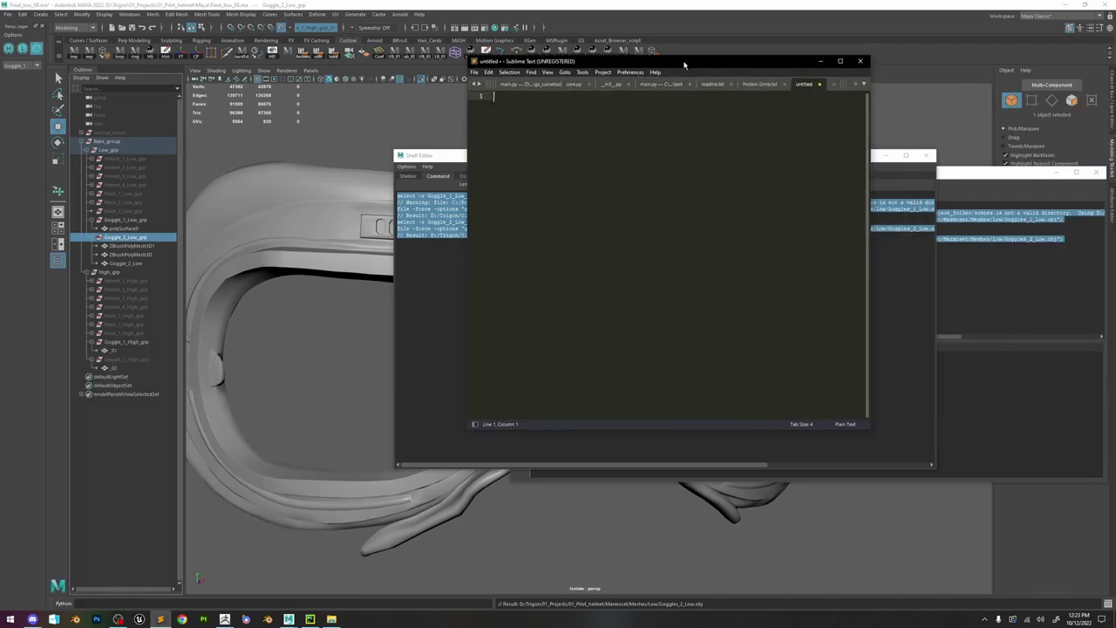
key(ctrl+v)
click(770, 120)
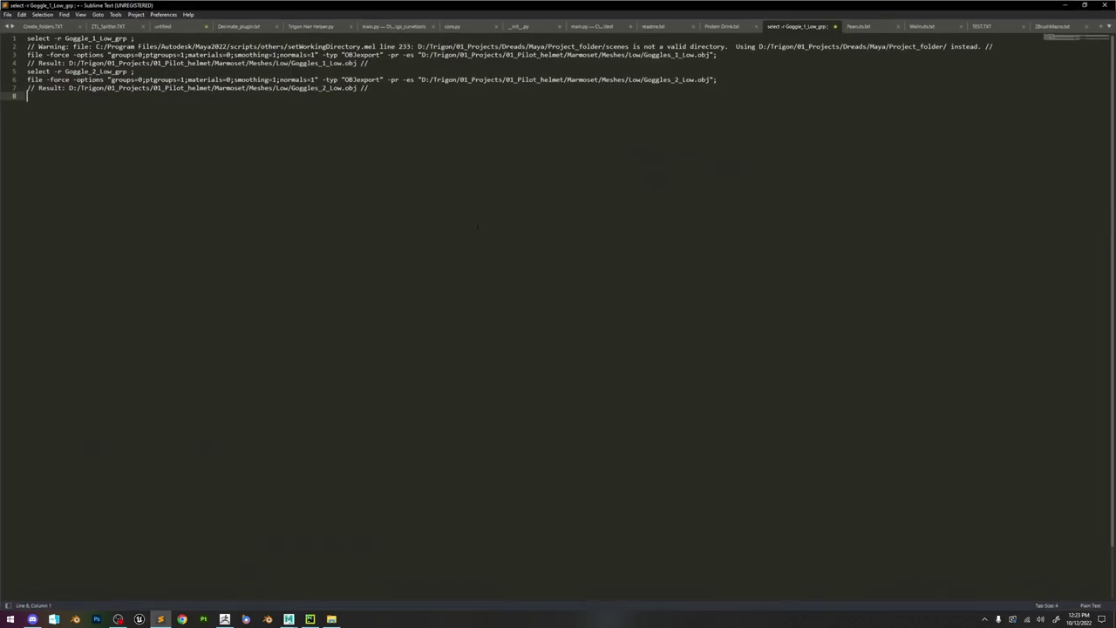
- Delete the "// Result" comment lines following both OBJ export commands
drag(814, 98, 134, 68)
key(BackSpace)
key(BackSpace)
drag(375, 69, 375, 64)
key(BackSpace)
key(BackSpace)
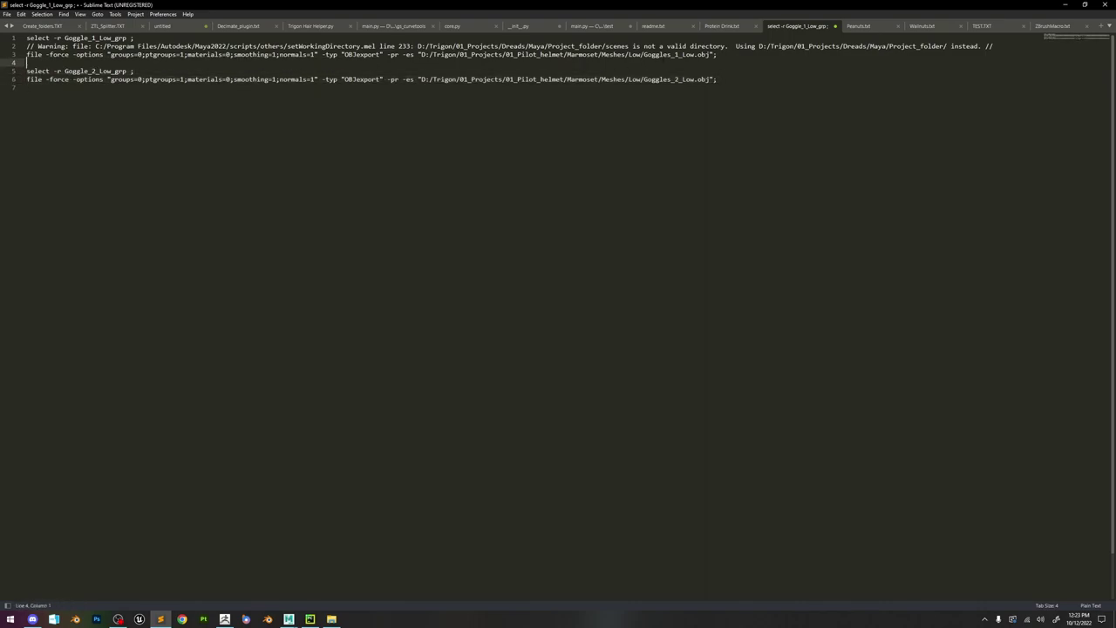
- Delete the warning line and the blank lines from the export script in Sublime Text, and copy the whole cleaned script
drag(26, 45, 997, 45)
key(BackSpace)
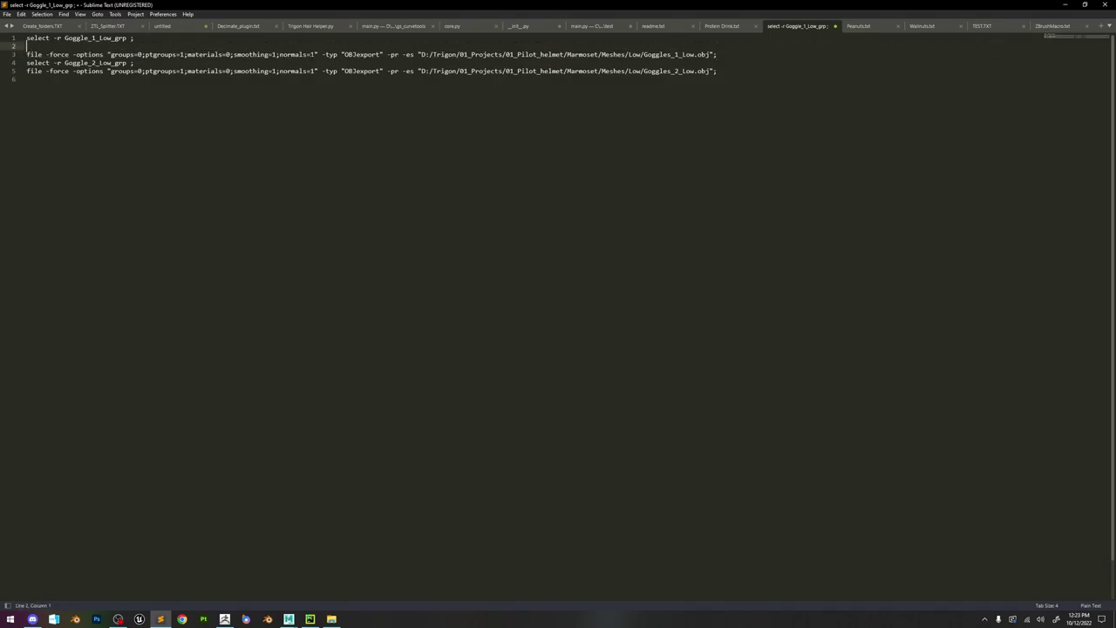
key(BackSpace)
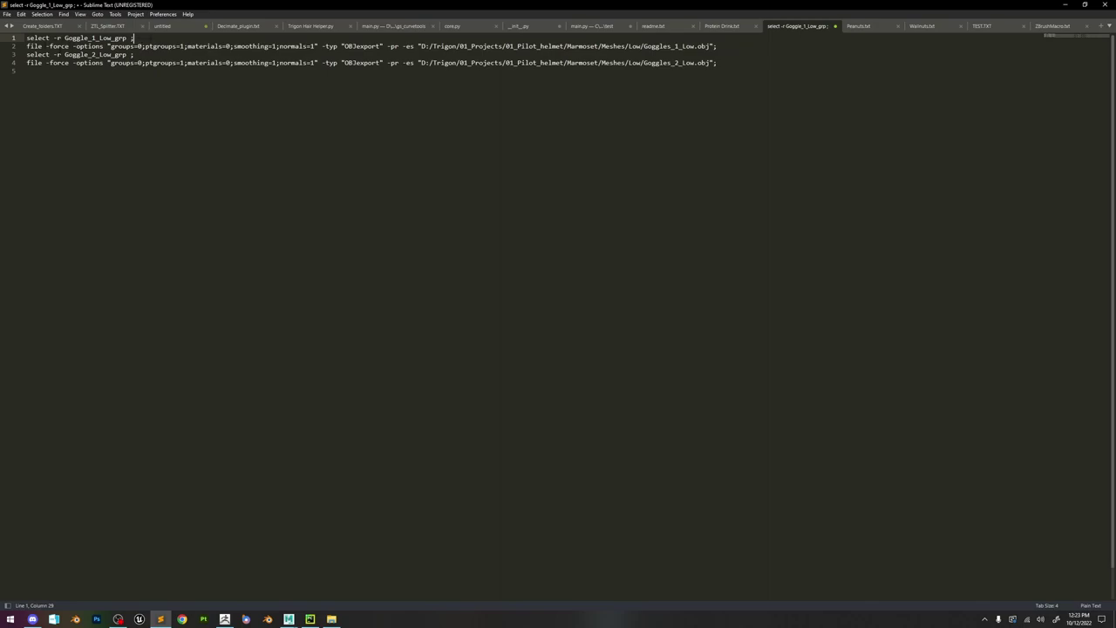
click(674, 125)
key(ctrl+a)
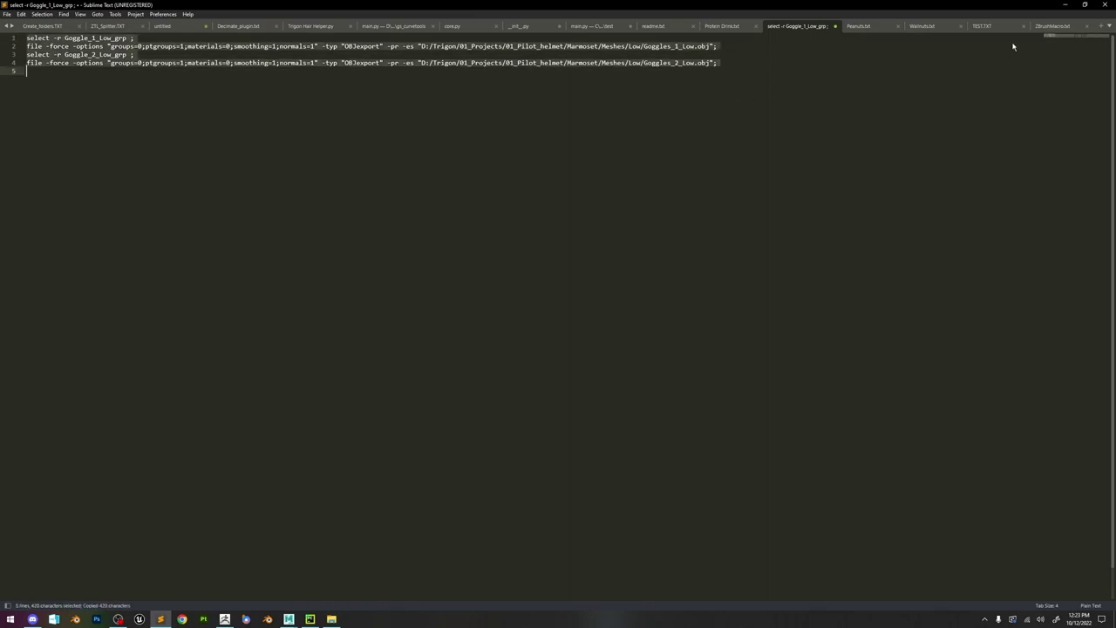
- Switch to Maya and replace the shelf button's entire command in the Shelf Editor with the copied script
click(1064, 4)
key(ctrl+v)
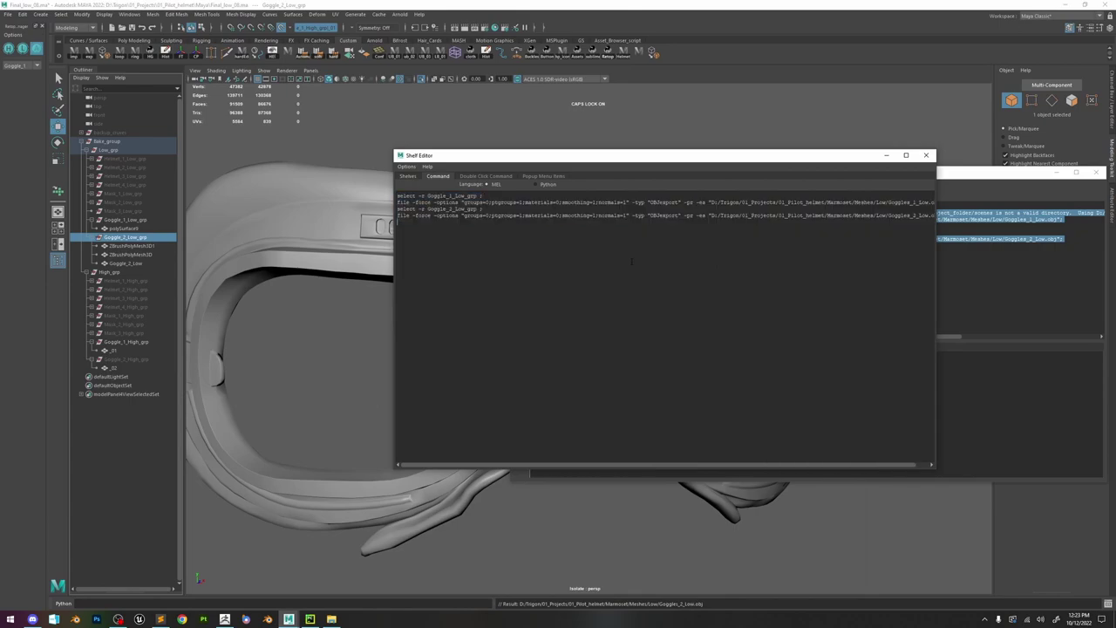
key(ctrl+z)
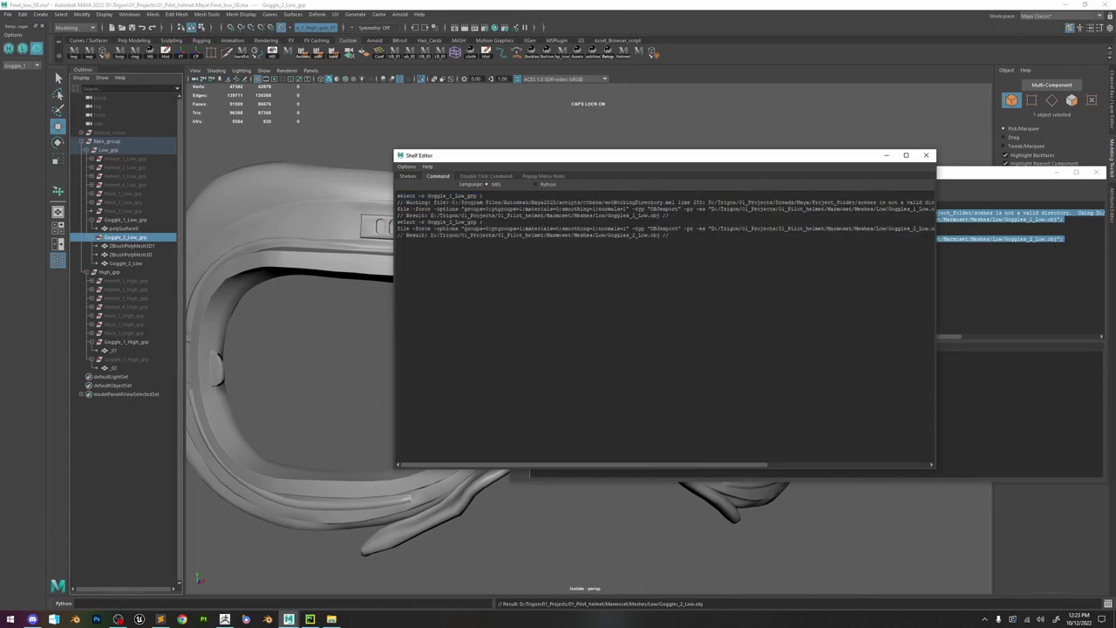
key(ctrl+a)
text(select -r Goggles_1_Low_grp ; file -force -options "groups=0;ptgroups=1;materials=0;smoothing=1;normals=1" -typ "OBJexport" -pr -es "D:/Trigon/01_Projects/01_Pilot_helmet/Marmoset/Meshes/Low/Goggles_1_Low.obj"; select -r Goggles_2_Low_grp ; file -force -options "groups=0;ptgroups=1;materials=0;smoothing=1;normals=1" -typ "OBJexport" -pr -es "D:/Trigon/01_Projects/01_Pilot_helmet/Marmoset/Meshes/Low/Goggles_2_Low.obj";)
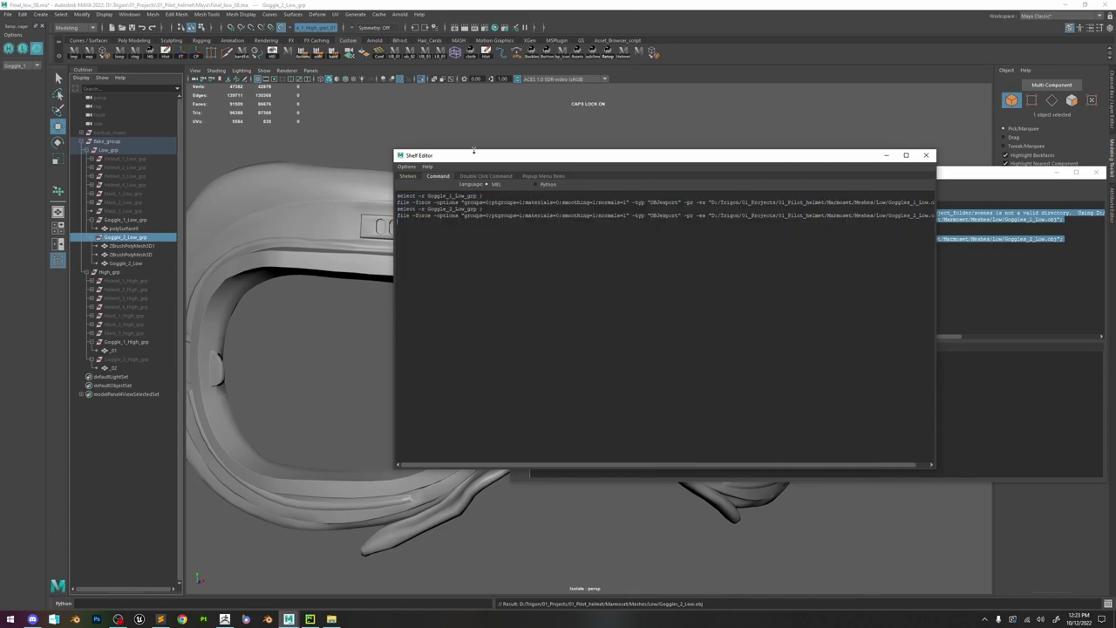
- Clear the scene selection, and append the logged "select -cl ;" command to the end of the shelf button's script
drag(474, 150, 655, 136)
click(427, 142)
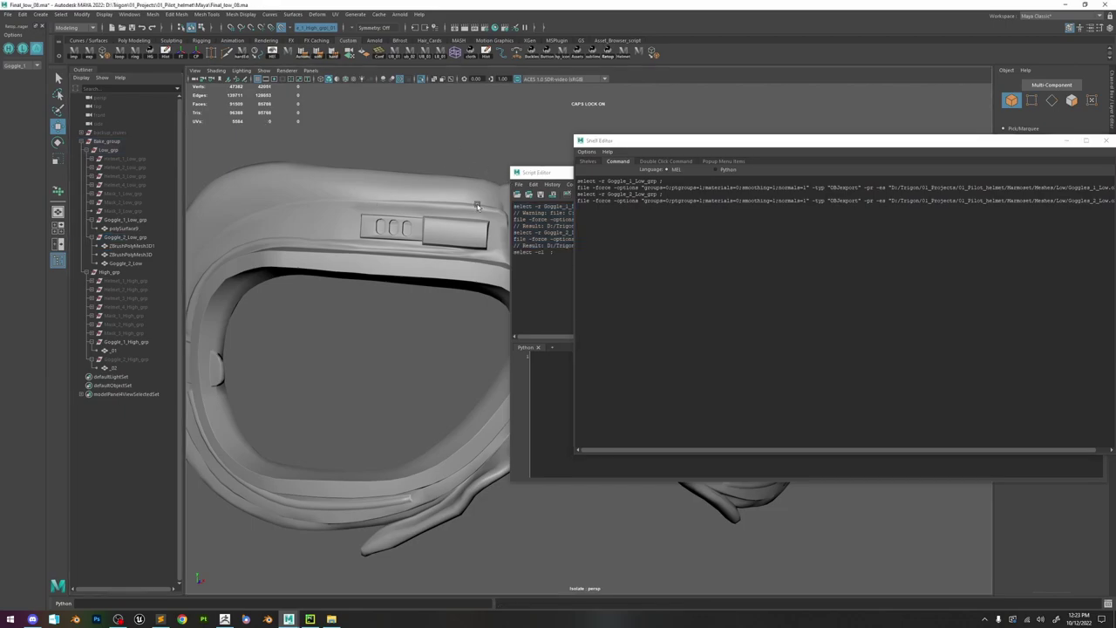
drag(558, 251, 499, 253)
click(824, 137)
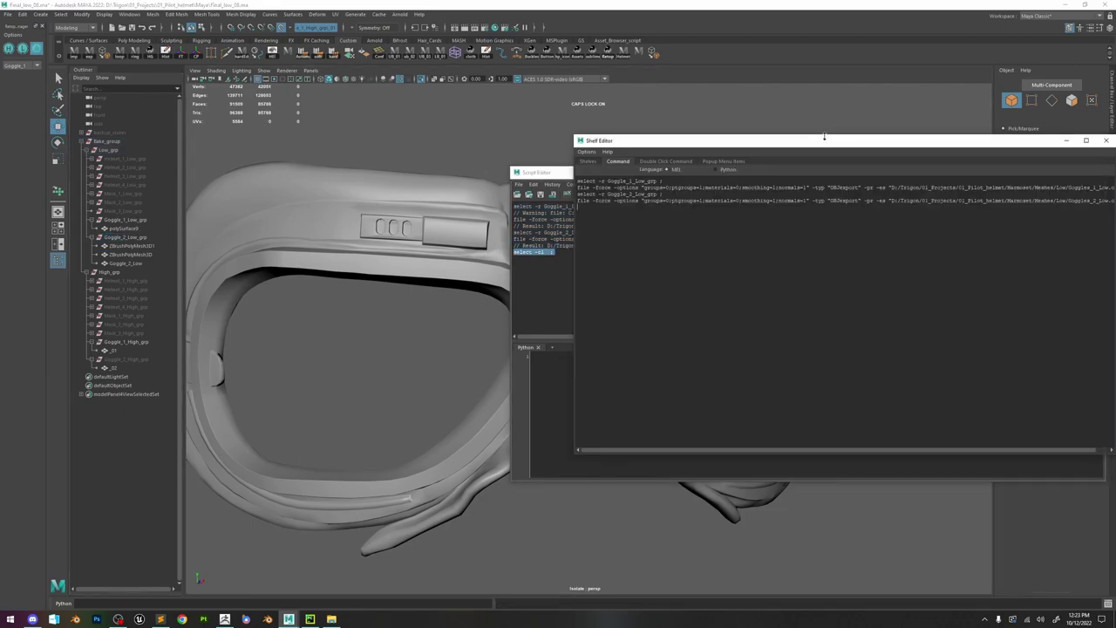
drag(961, 146, 692, 153)
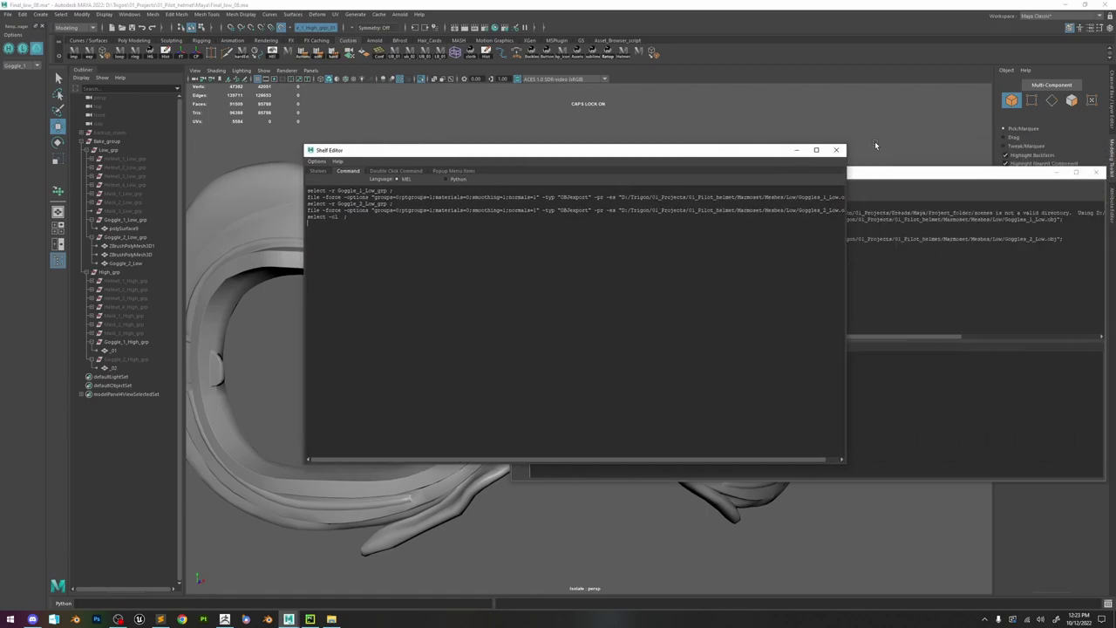
- Close the Shelf Editor and Script Editor, and save the preferences
click(840, 152)
drag(1103, 170, 858, 160)
click(843, 163)
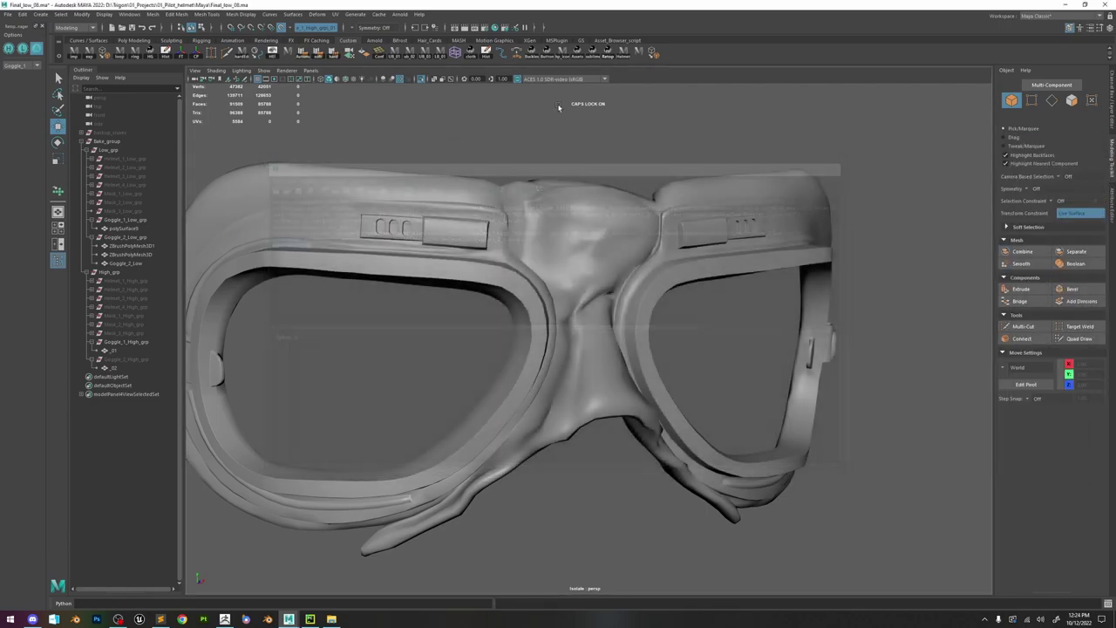
click(7, 14)
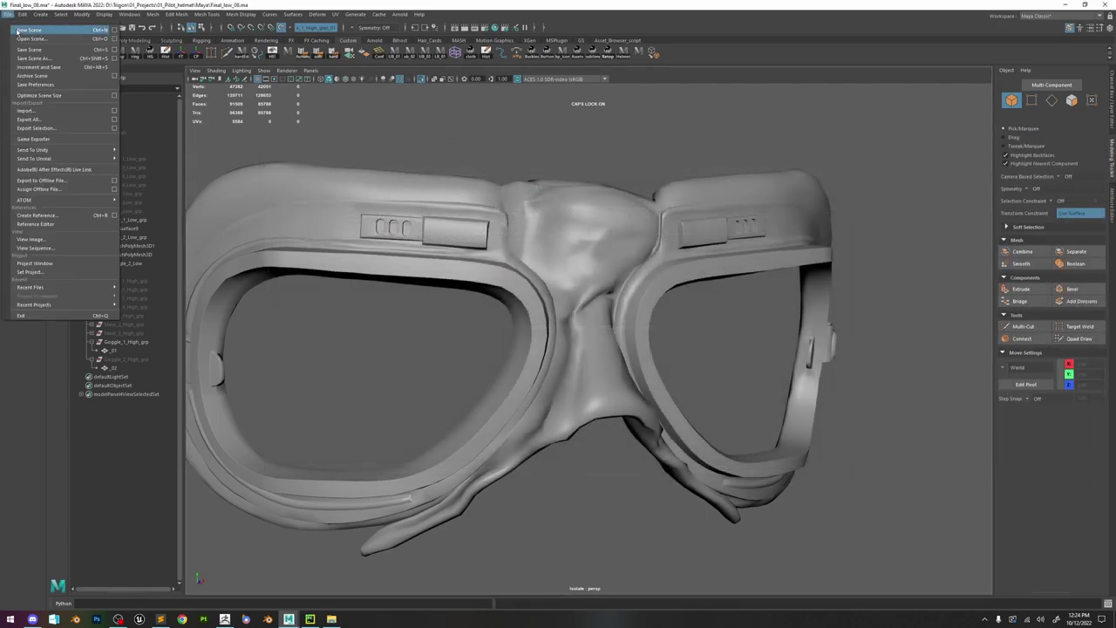
click(38, 86)
- Edit the goggle export shelf button, set its icon label to "Goggle" and save all shelves
scroll(579, 162, down, 2)
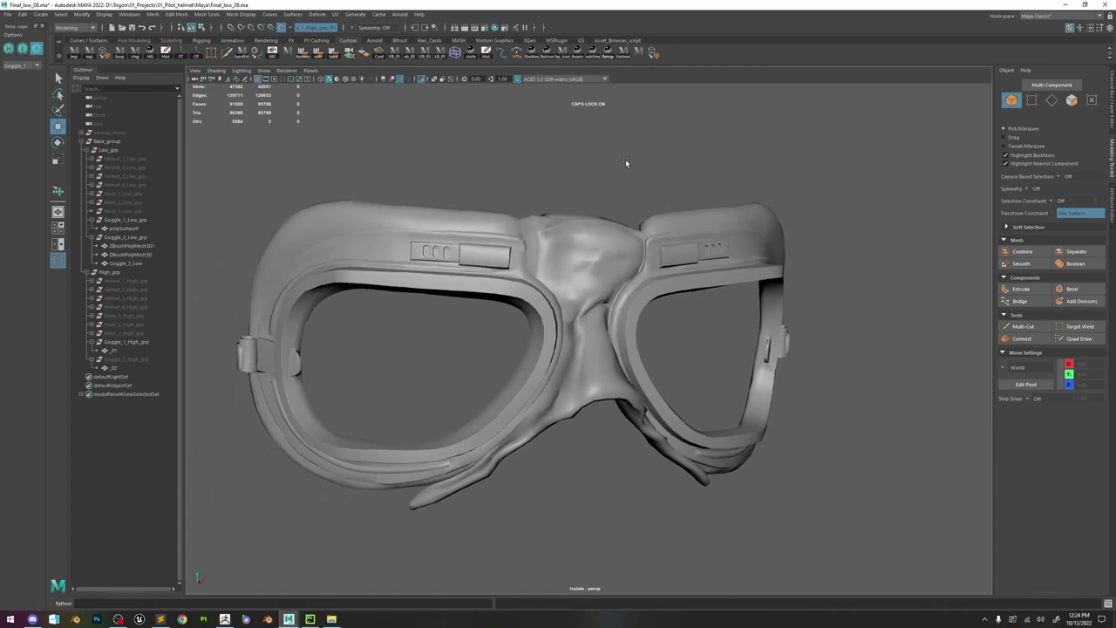
scroll(625, 168, up, 3)
right_click(629, 54)
click(663, 75)
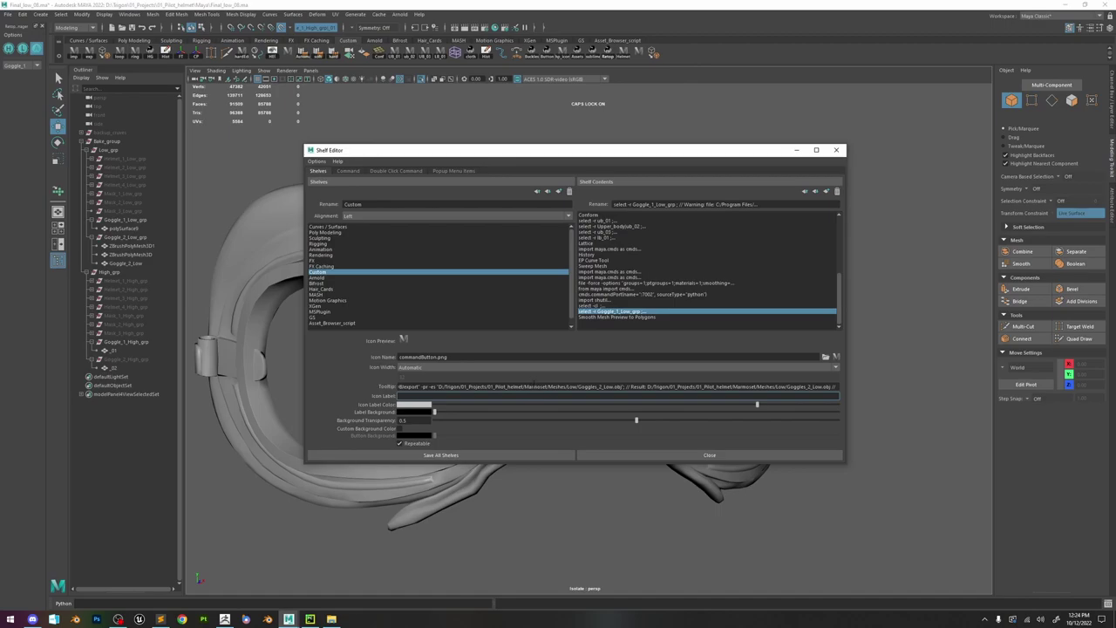
drag(427, 396, 326, 395)
key(BackSpace)
key(Caps_Lock)
text(Go)
click(440, 454)
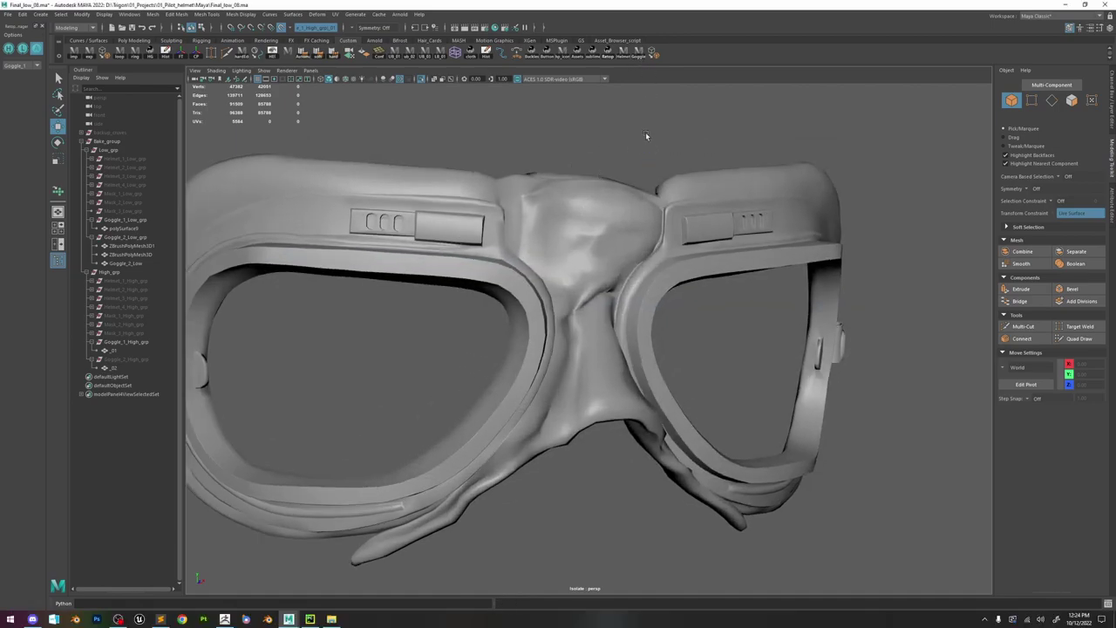
scroll(534, 140, down, 5)
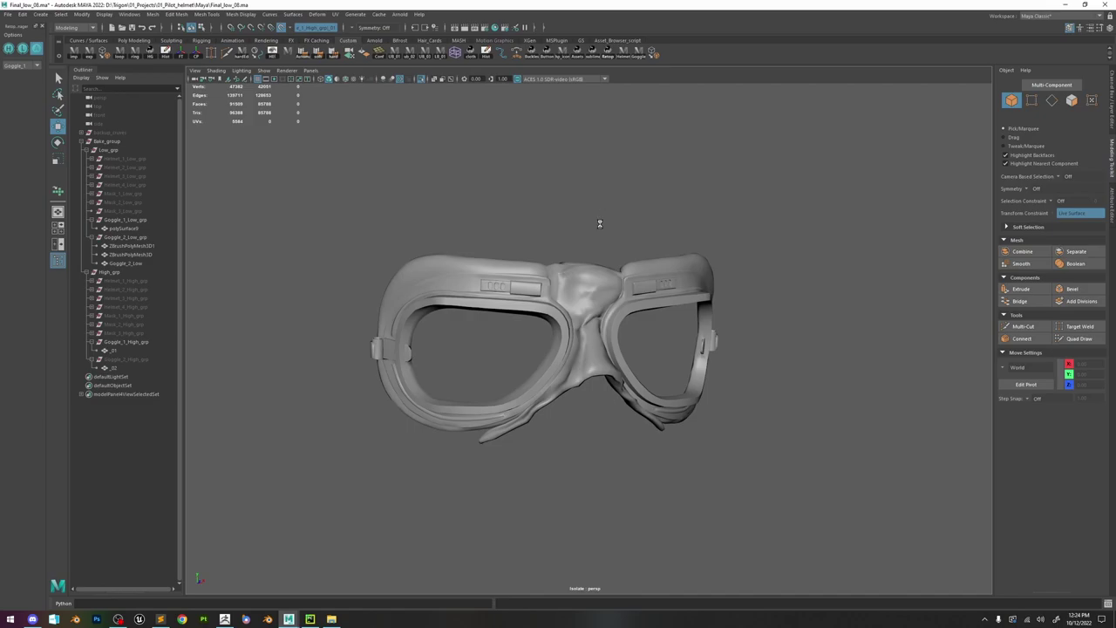
scroll(619, 304, up, 5)
scroll(562, 284, down, 2)
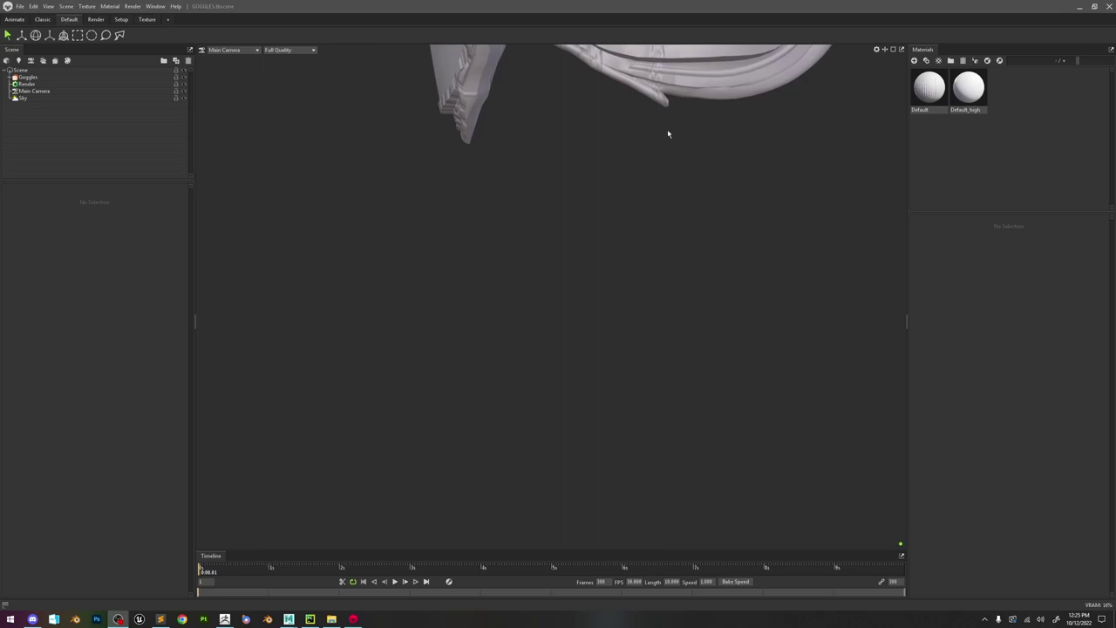
- Switch to Marmoset Toolbag, expand the Goggles bake project and collapse its 01 and 02 groups
alt+middle_drag(653, 214, 621, 467)
alt+drag(582, 247, 621, 266)
click(9, 77)
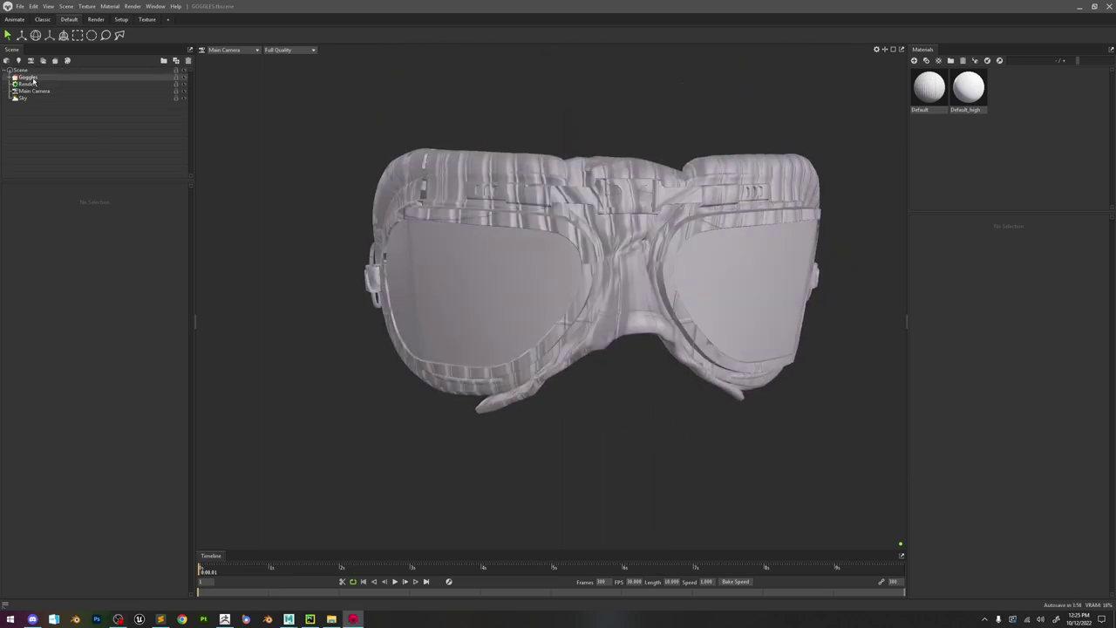
click(29, 77)
click(20, 84)
click(14, 84)
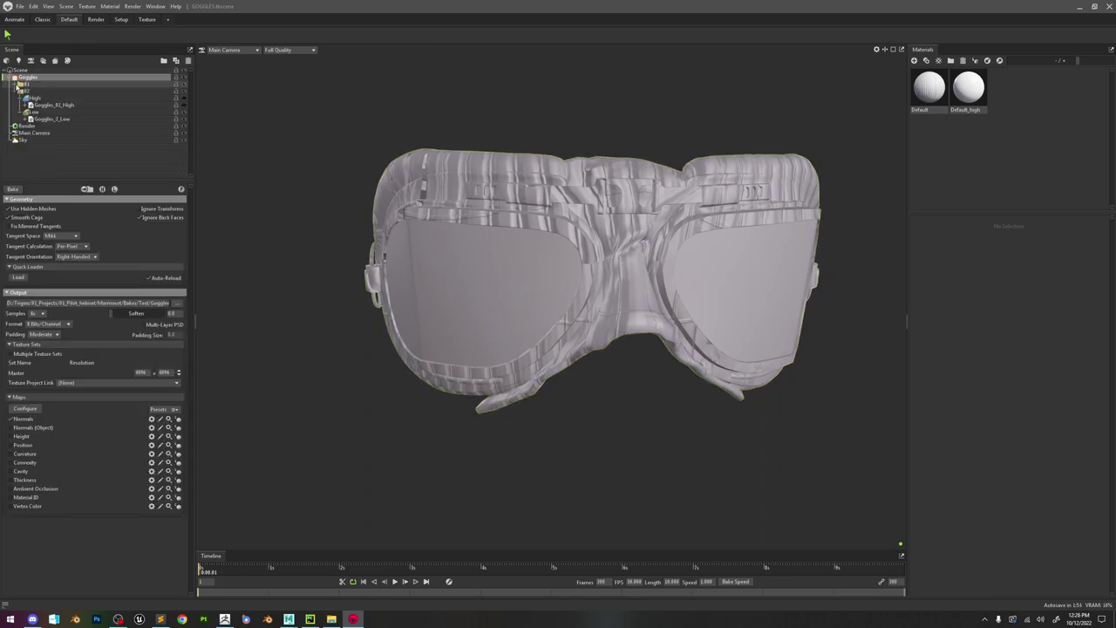
click(14, 91)
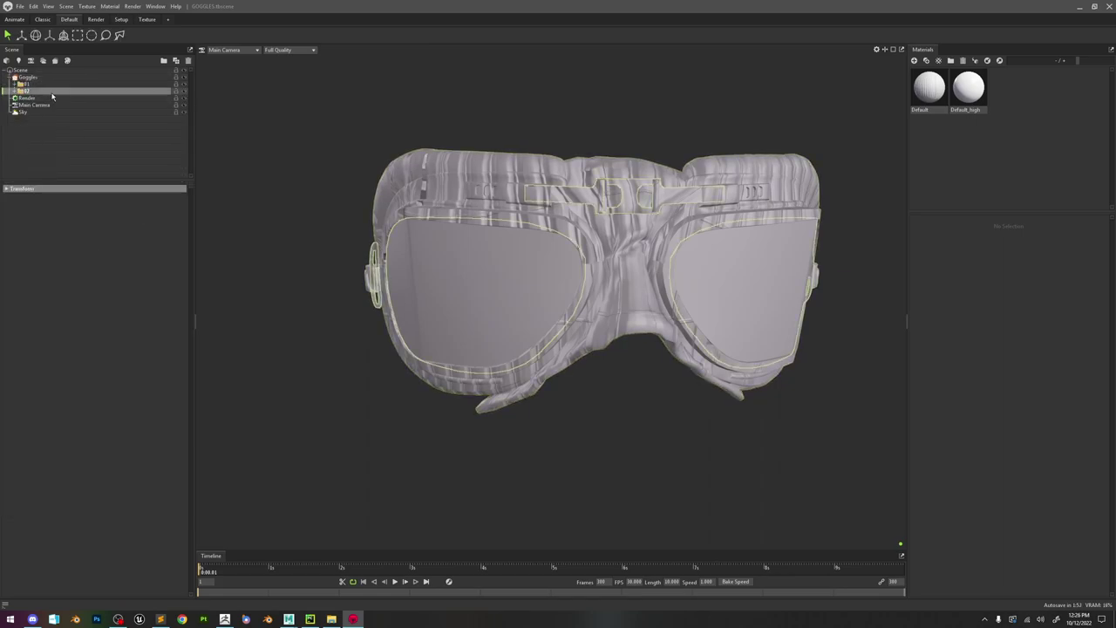
- Bake the Normals map for the Goggles bake project and inspect the baked low-poly goggles
drag(608, 249, 598, 270)
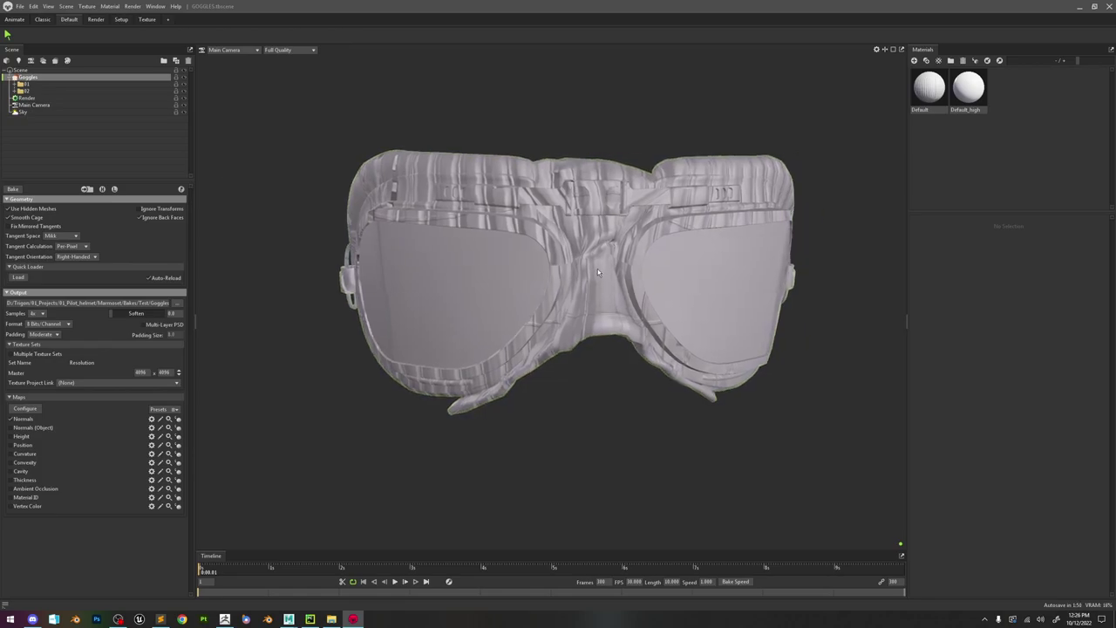
scroll(590, 264, down, 2)
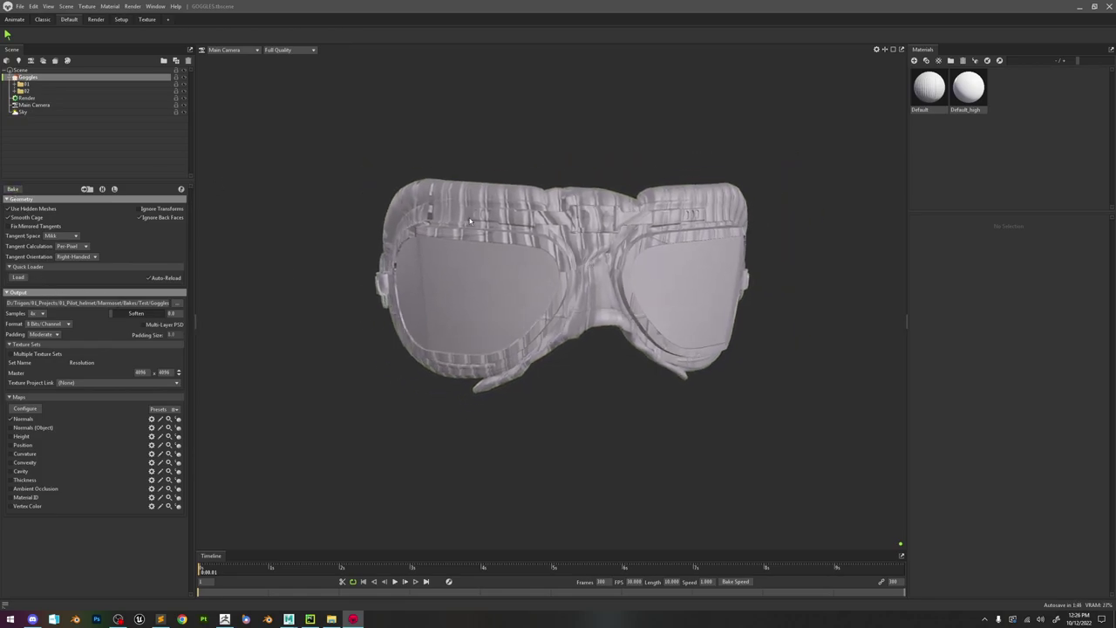
scroll(630, 261, up, 3)
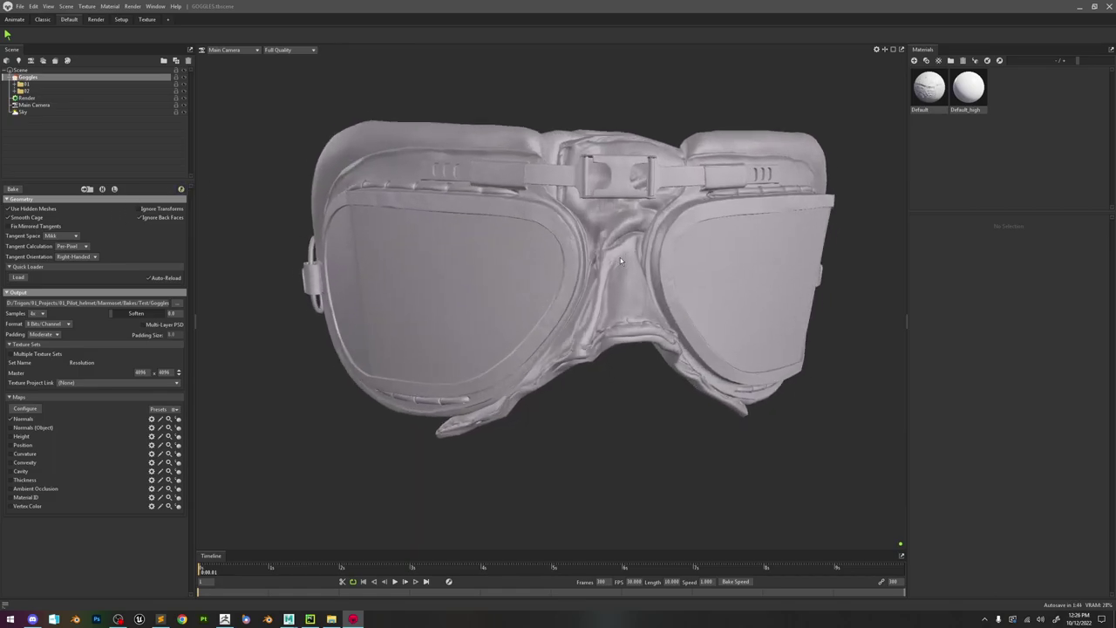
drag(630, 261, 673, 235)
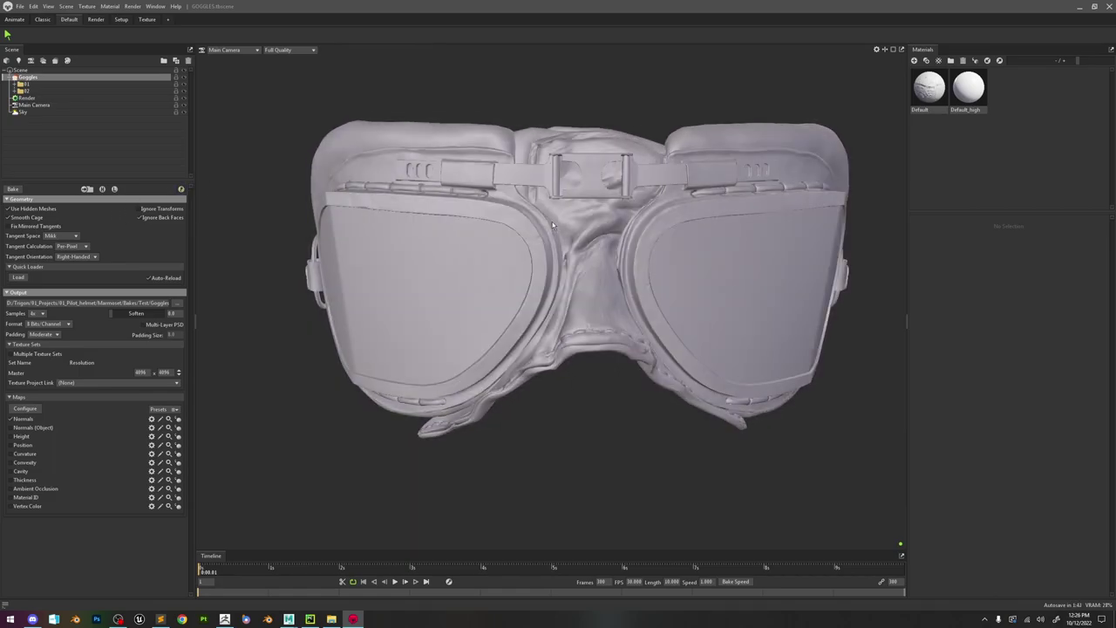
click(675, 225)
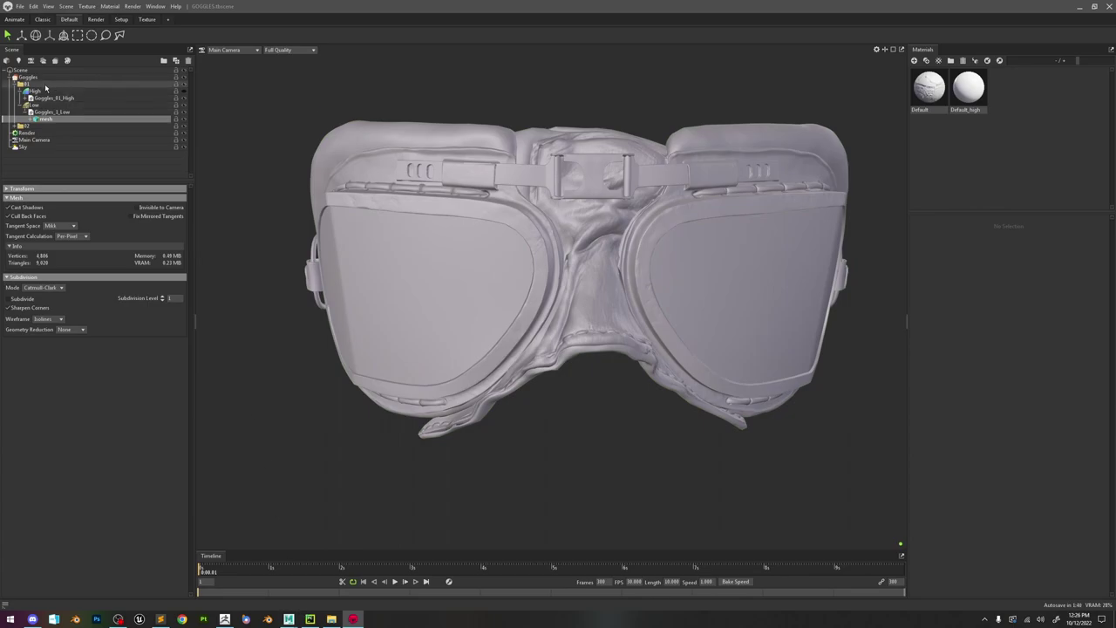
- Reduce the Main Camera's field of view to about 16.43 degrees
click(33, 139)
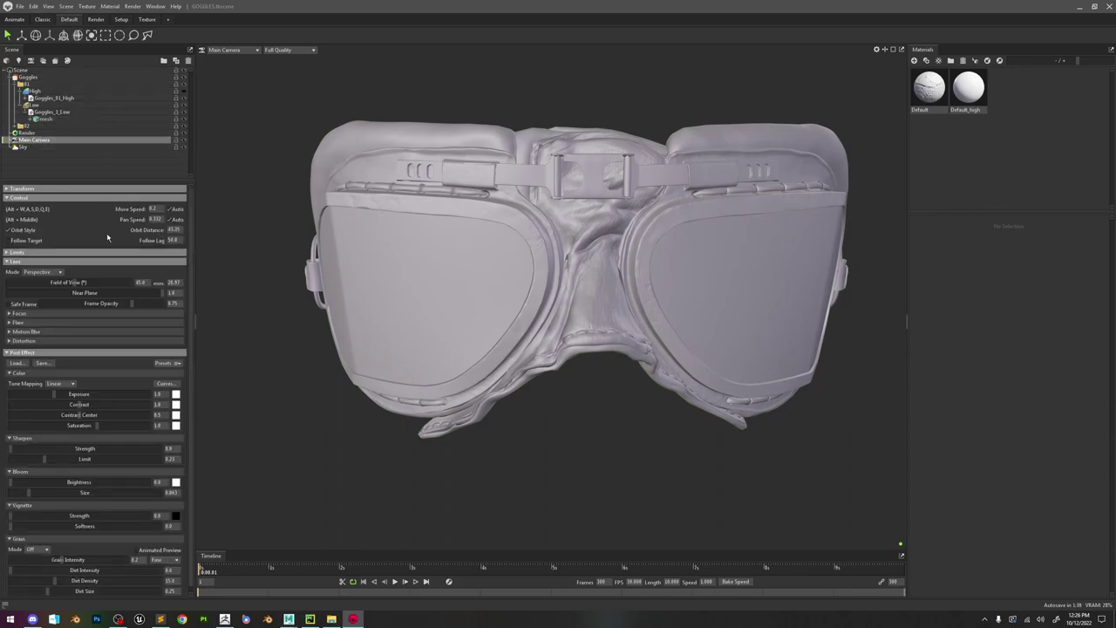
drag(74, 286, 48, 288)
scroll(602, 292, down, 5)
alt+drag(556, 253, 489, 288)
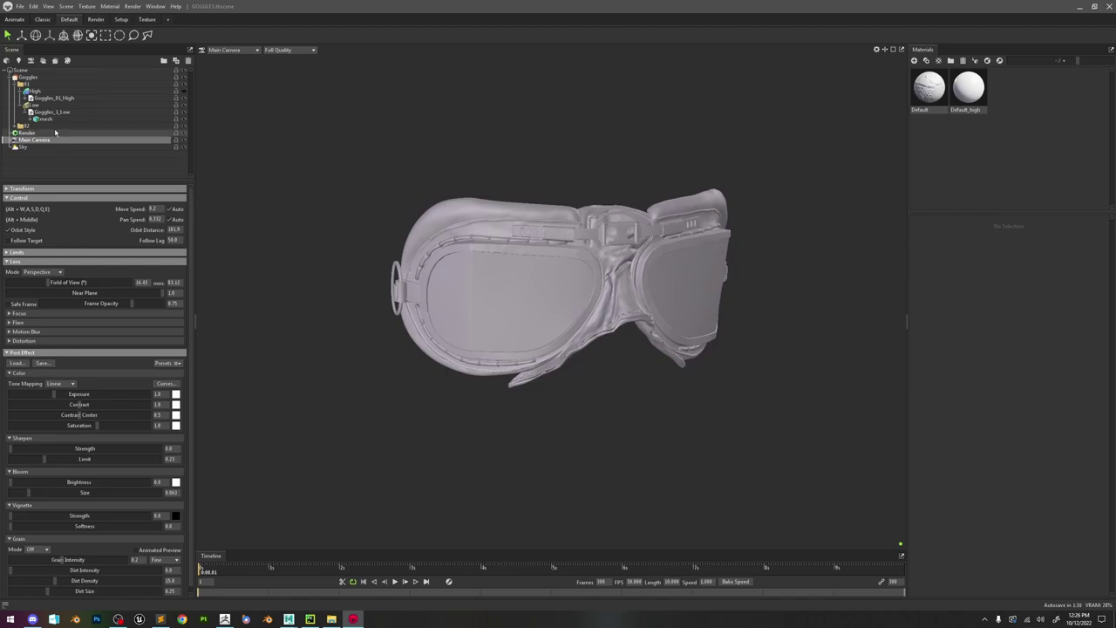
- Enable Ambient Occlusion in the Render settings, with an occlusion strength of about 4.11 and Specular turned on
click(33, 133)
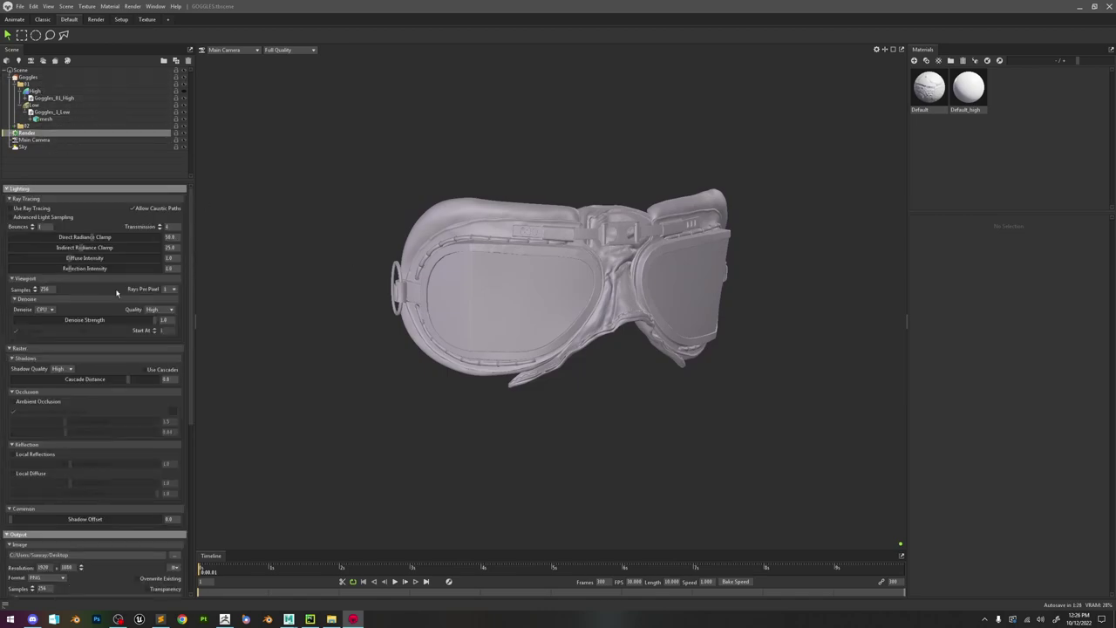
click(32, 401)
drag(77, 423, 84, 421)
click(73, 414)
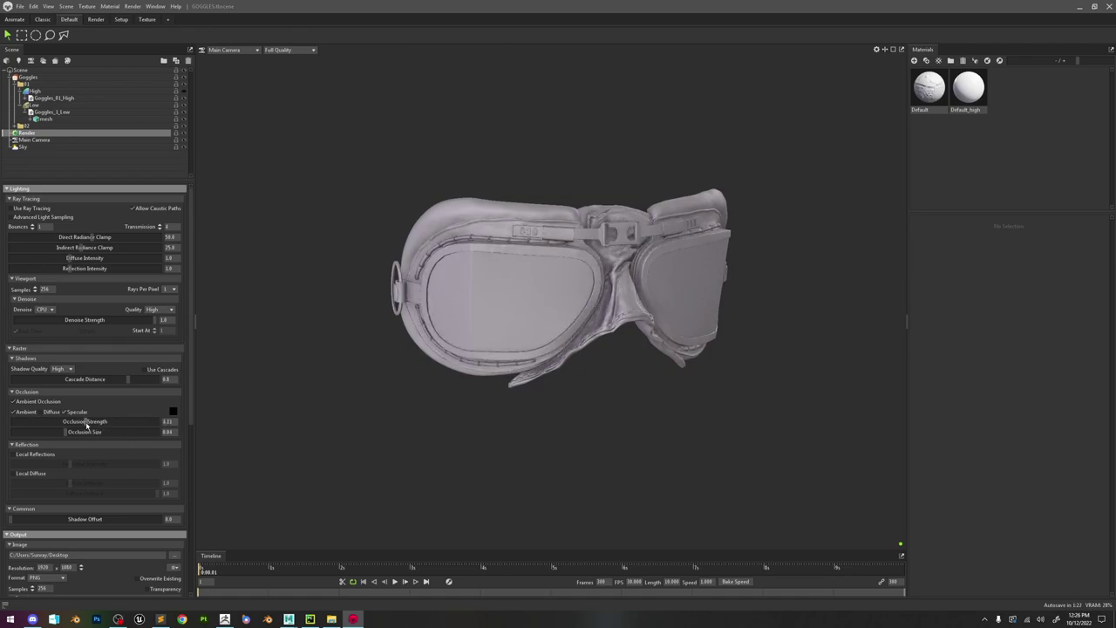
- Inspect the baked goggles with ambient occlusion from the front and side
drag(771, 289, 703, 279)
scroll(634, 268, up, 5)
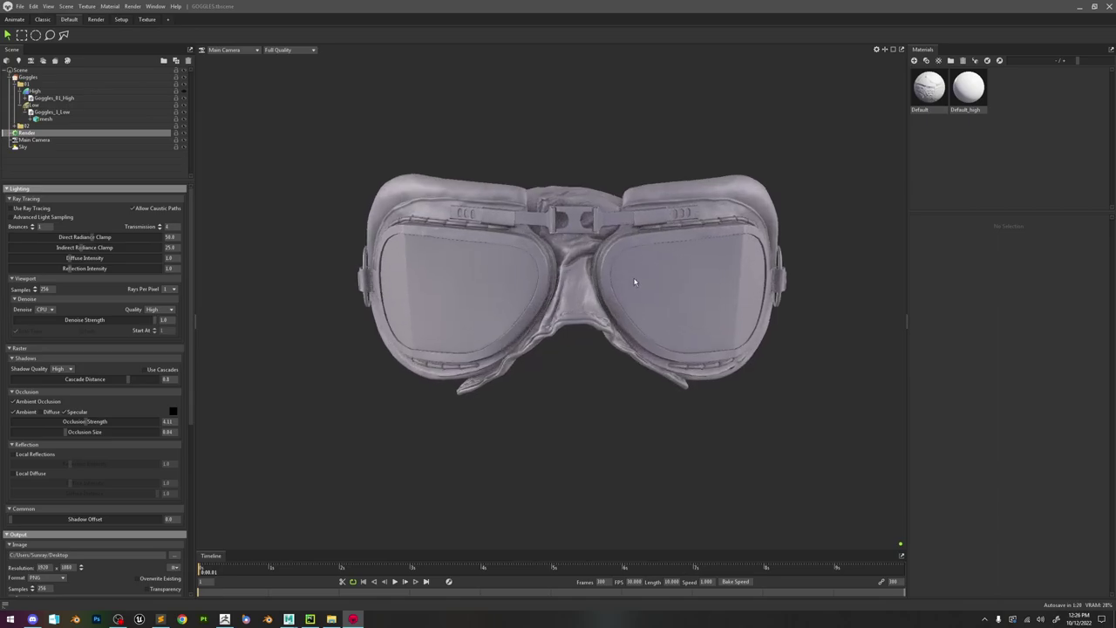
drag(635, 267, 648, 295)
scroll(646, 295, down, 10)
scroll(581, 286, up, 5)
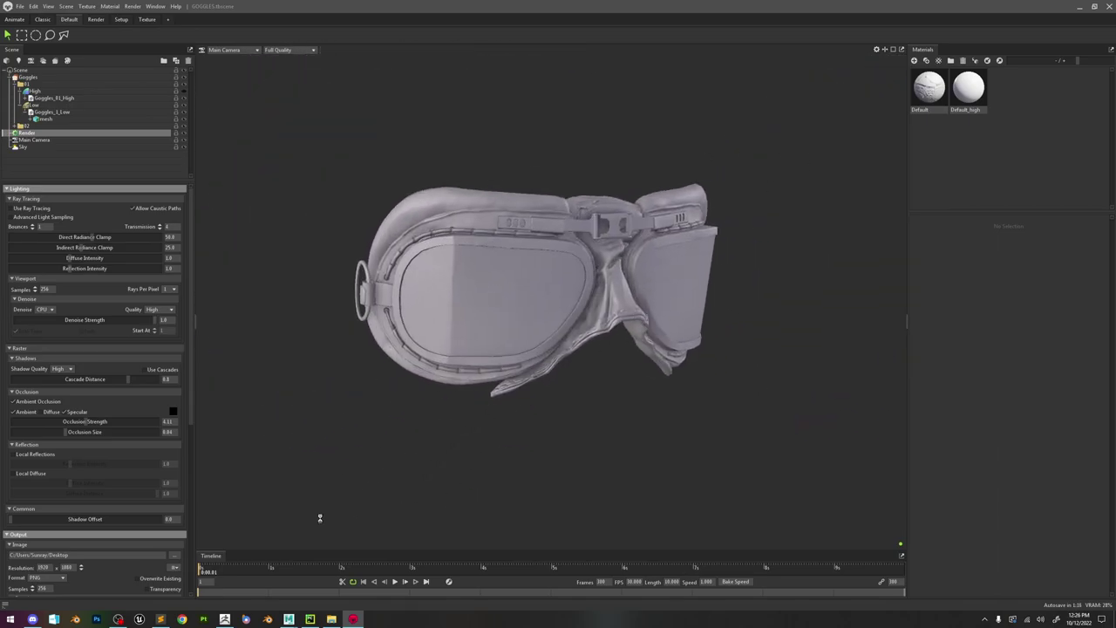
- Switch to Maya and turn on textured shaded display for the low-poly goggles
mouse_move(289, 619)
click(336, 579)
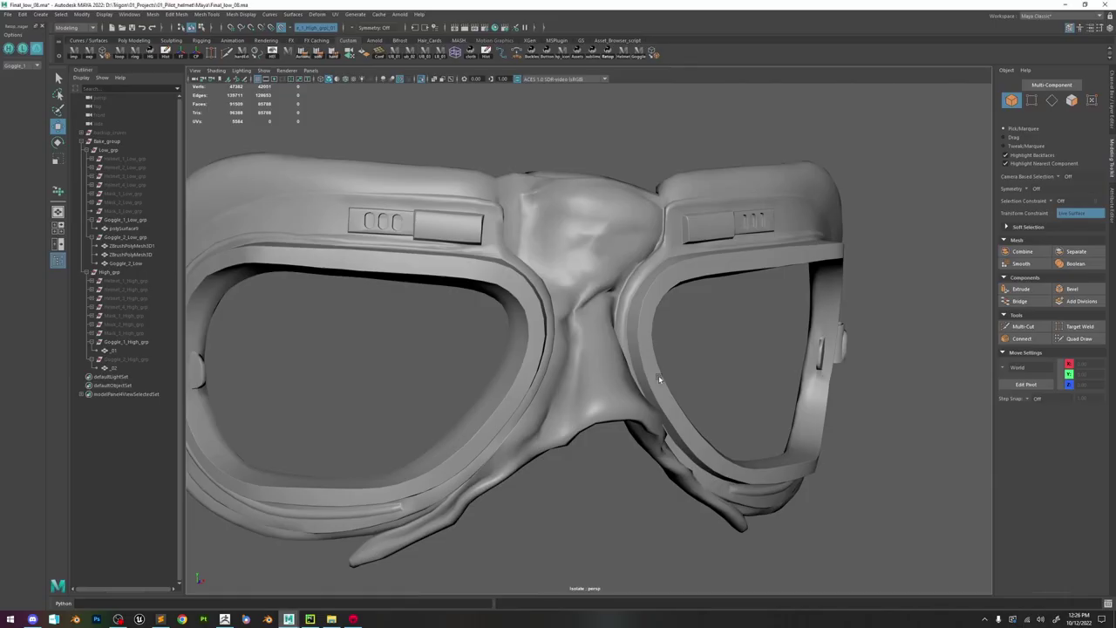
scroll(671, 310, down, 2)
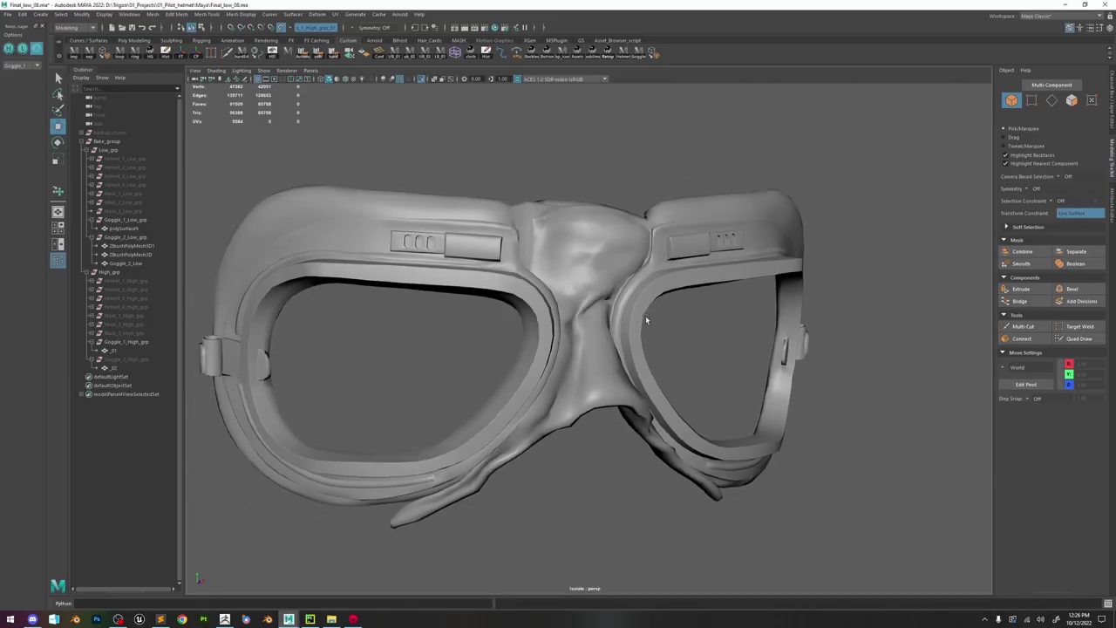
key(6)
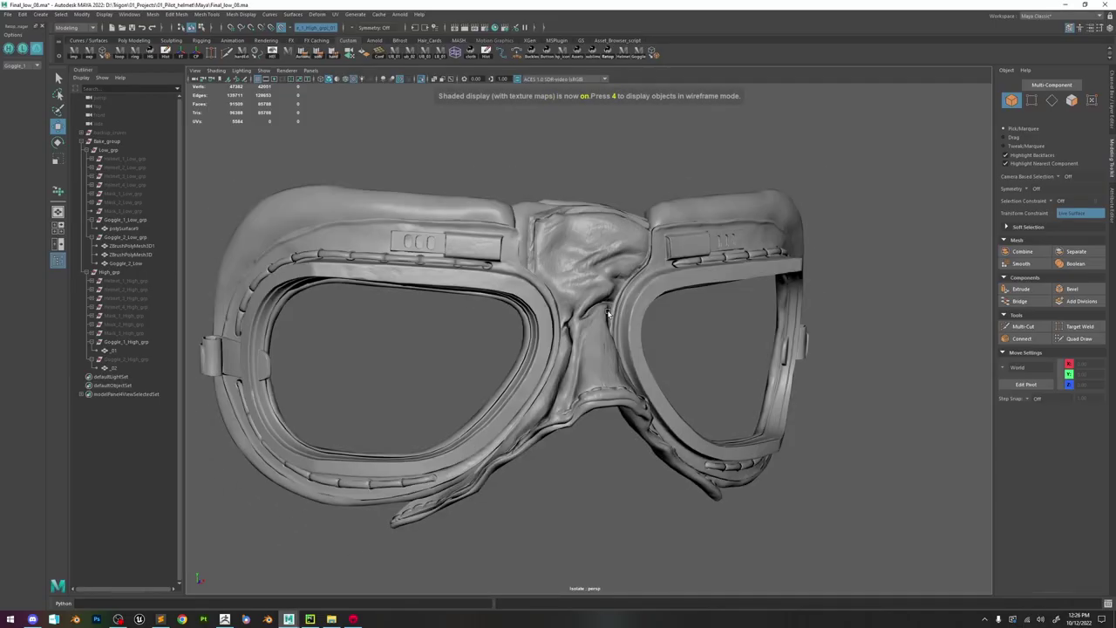
- Examine the low-poly goggles' wireframe and the normal map detail around the slotted strap plate
alt+drag(636, 319, 598, 324)
scroll(595, 324, up, 3)
click(510, 343)
alt+middle_drag(509, 344, 602, 313)
scroll(601, 314, down, 2)
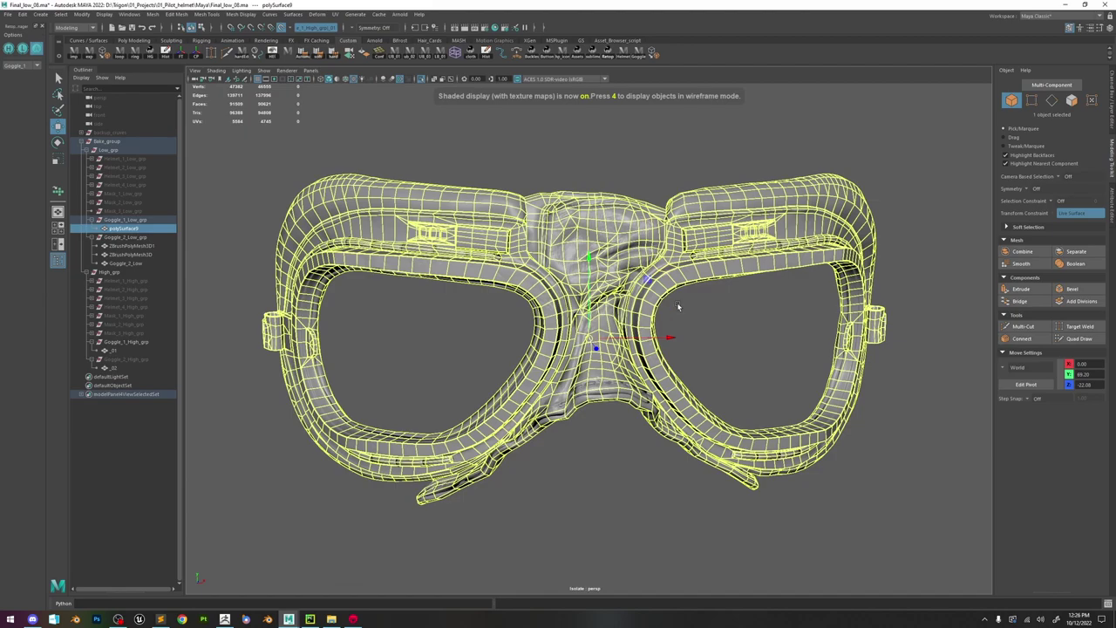
alt+drag(698, 310, 676, 340)
scroll(687, 351, up, 2)
click(729, 312)
alt+drag(729, 312, 581, 262)
scroll(708, 329, up, 8)
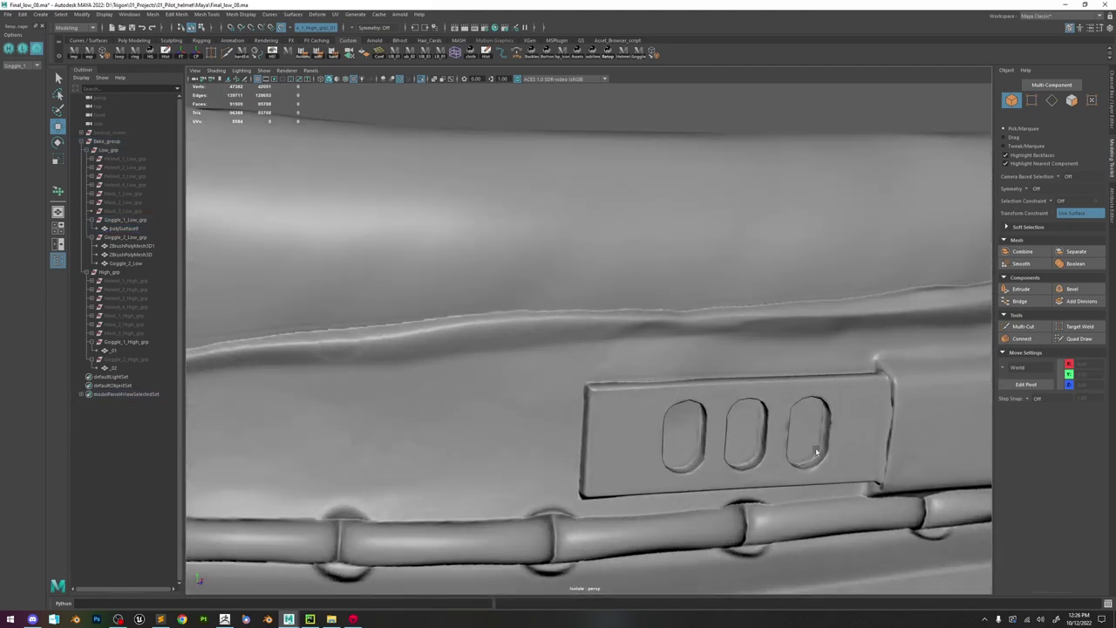
- Compare the low-poly wireframe around the slotted strap plate with its plain and textured shading
click(753, 378)
alt+middle_drag(752, 378, 670, 349)
alt+right_drag(670, 349, 651, 257)
click(640, 199)
alt+right_drag(640, 199, 598, 365)
alt+drag(696, 445, 623, 287)
click(624, 303)
alt+right_drag(604, 321, 605, 191)
key(5)
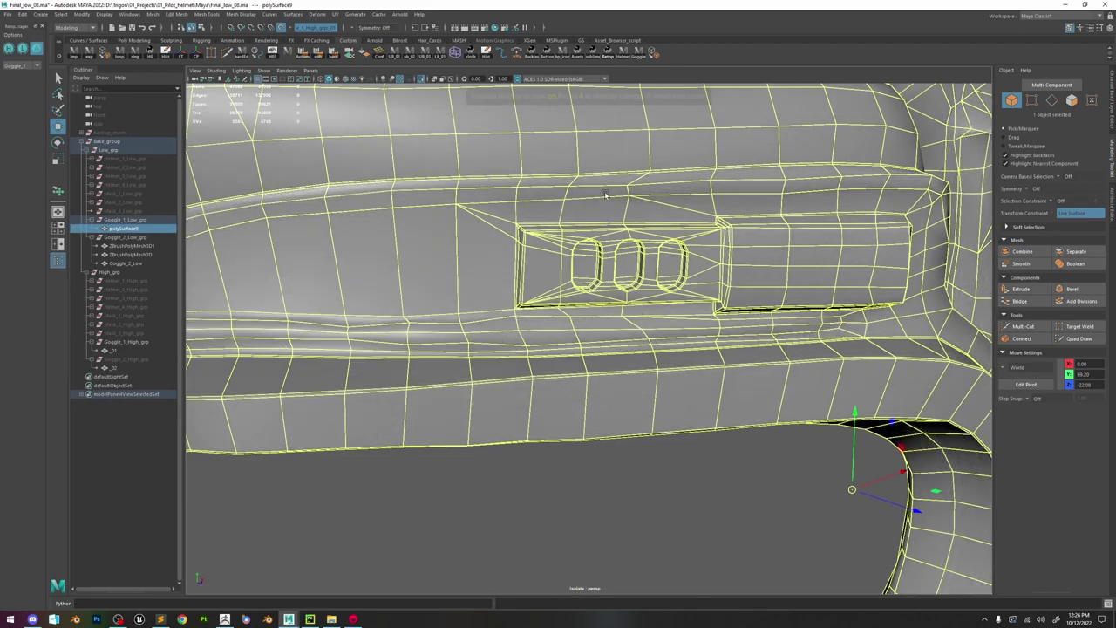
alt+right_drag(630, 493, 629, 399)
click(629, 398)
key(6)
key(5)
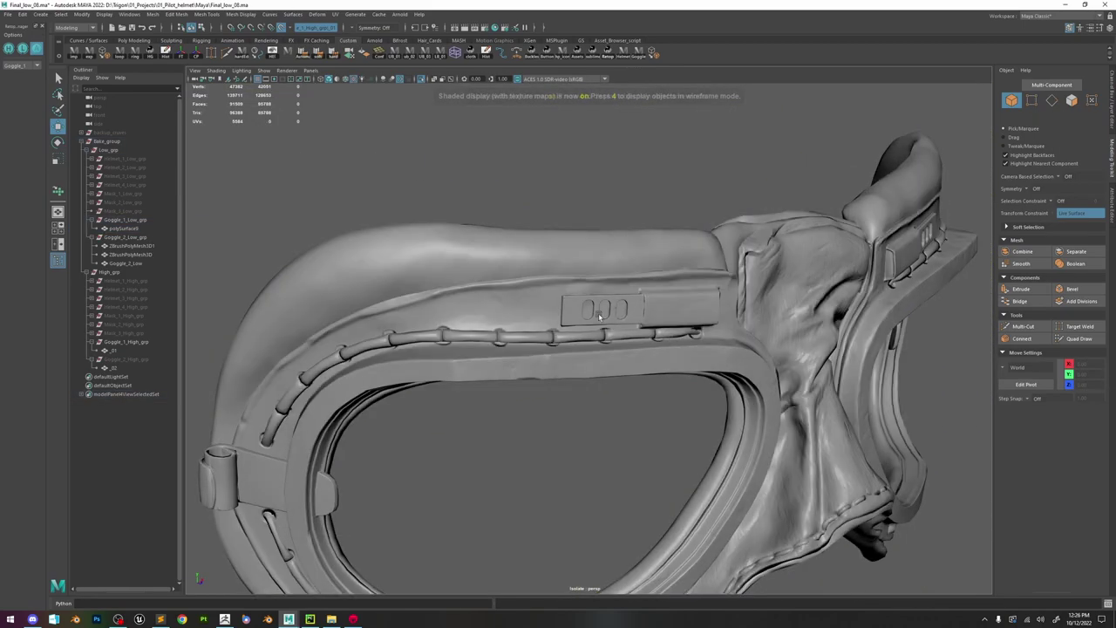
key(6)
- Compare plain and textured shading on the slotted strap plate of the opposite goggle half
alt+right_drag(542, 254, 576, 286)
alt+middle_drag(586, 247, 610, 346)
alt+right_drag(610, 346, 676, 377)
alt+middle_drag(630, 187, 688, 285)
alt+right_drag(689, 285, 750, 344)
scroll(759, 347, down, 10)
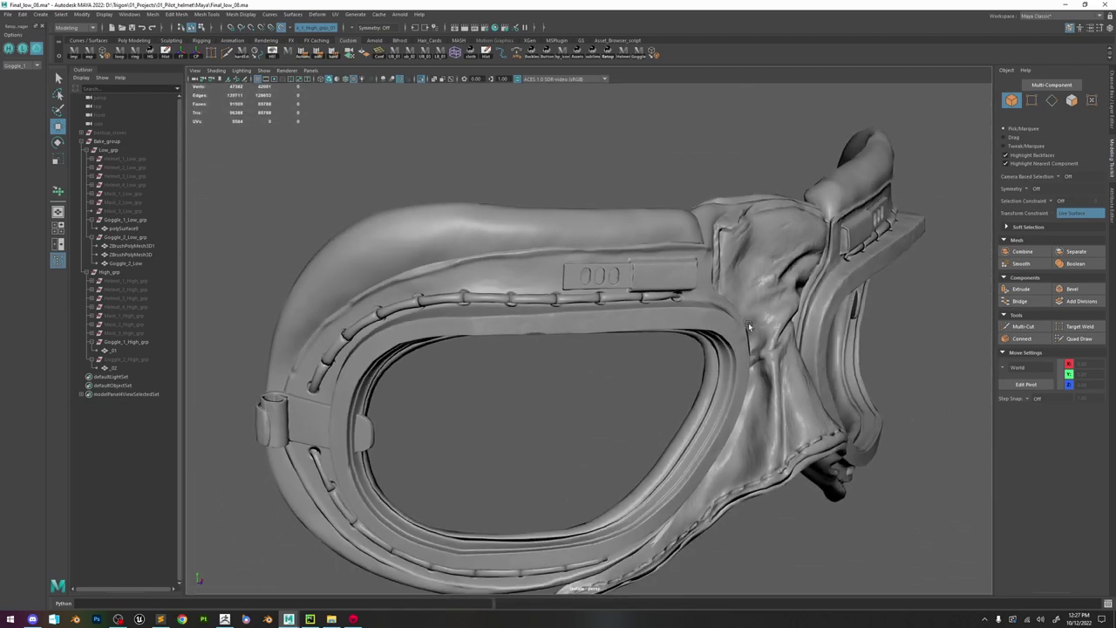
scroll(748, 322, down, 6)
alt+drag(688, 238, 765, 306)
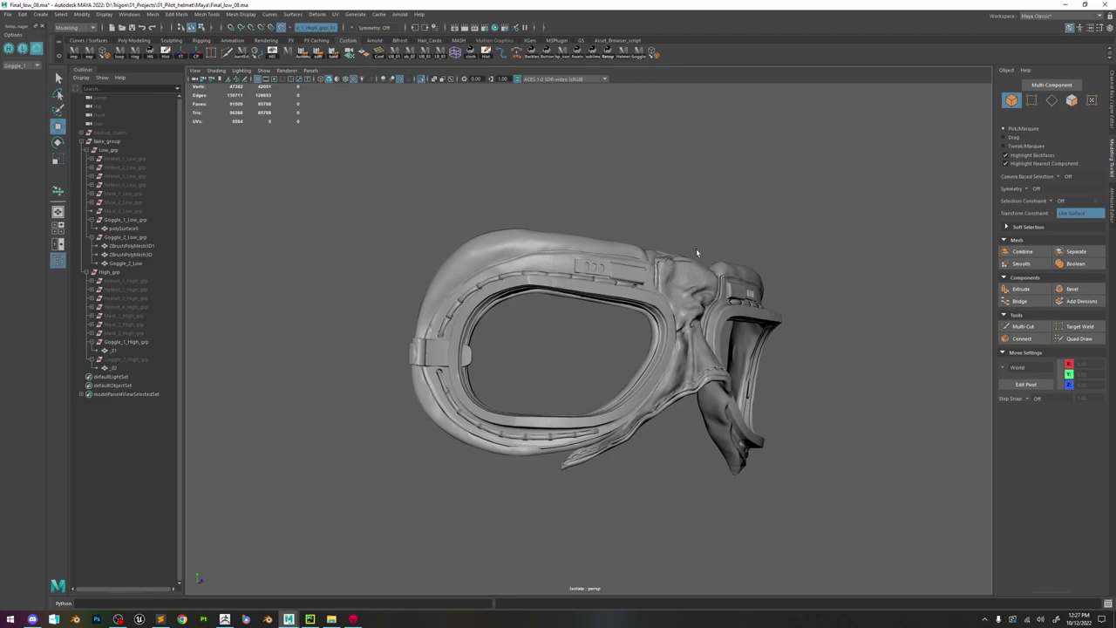
scroll(765, 306, up, 12)
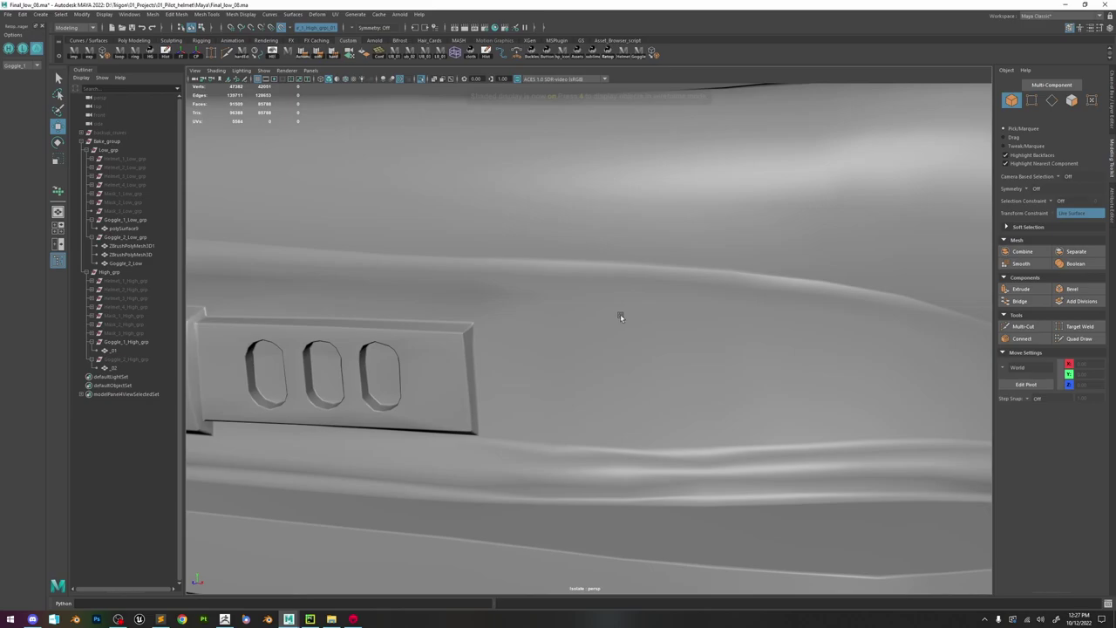
key(6)
key(5)
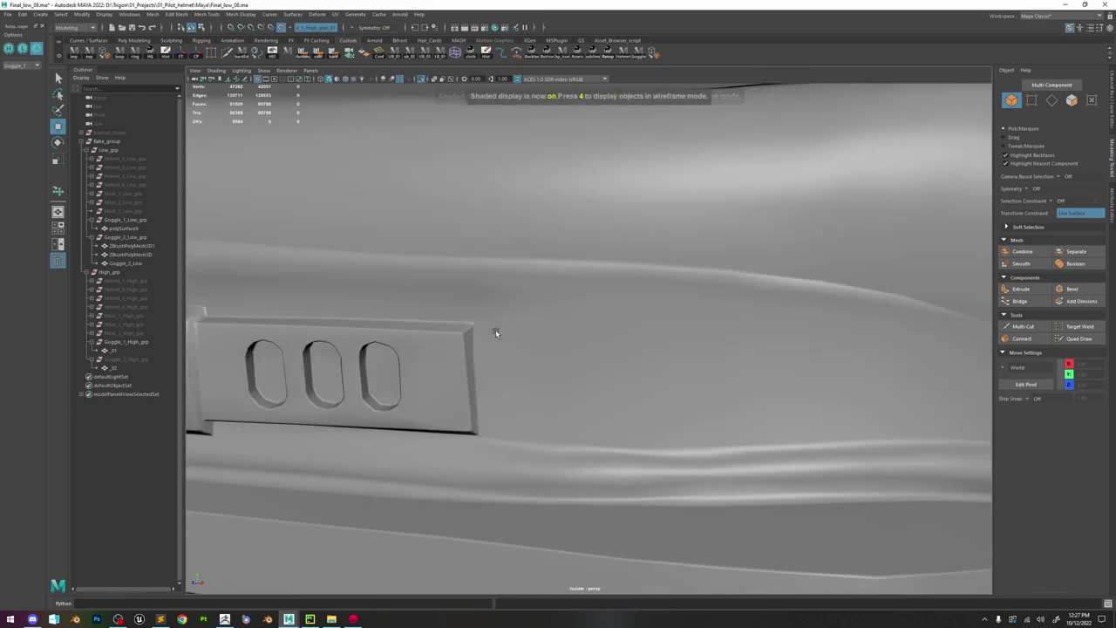
scroll(498, 329, down, 5)
key(6)
key(5)
key(6)
alt+drag(558, 321, 582, 308)
scroll(527, 252, down, 8)
- Examine the low-poly topology over the wrinkled leather nose bridge
click(600, 304)
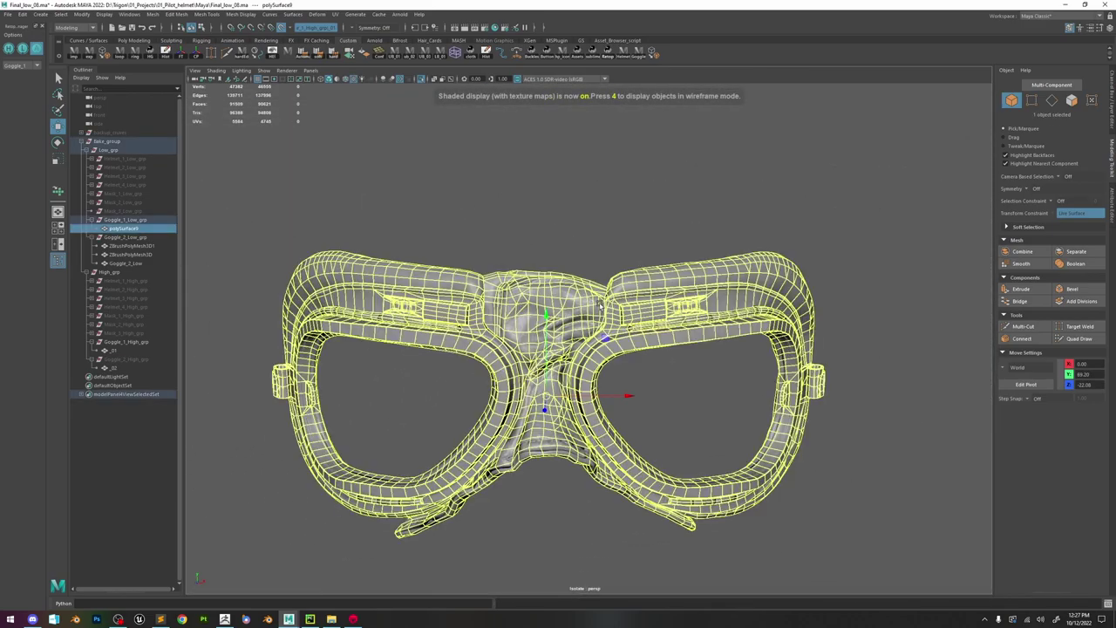
click(581, 301)
key(f)
scroll(593, 302, down, 7)
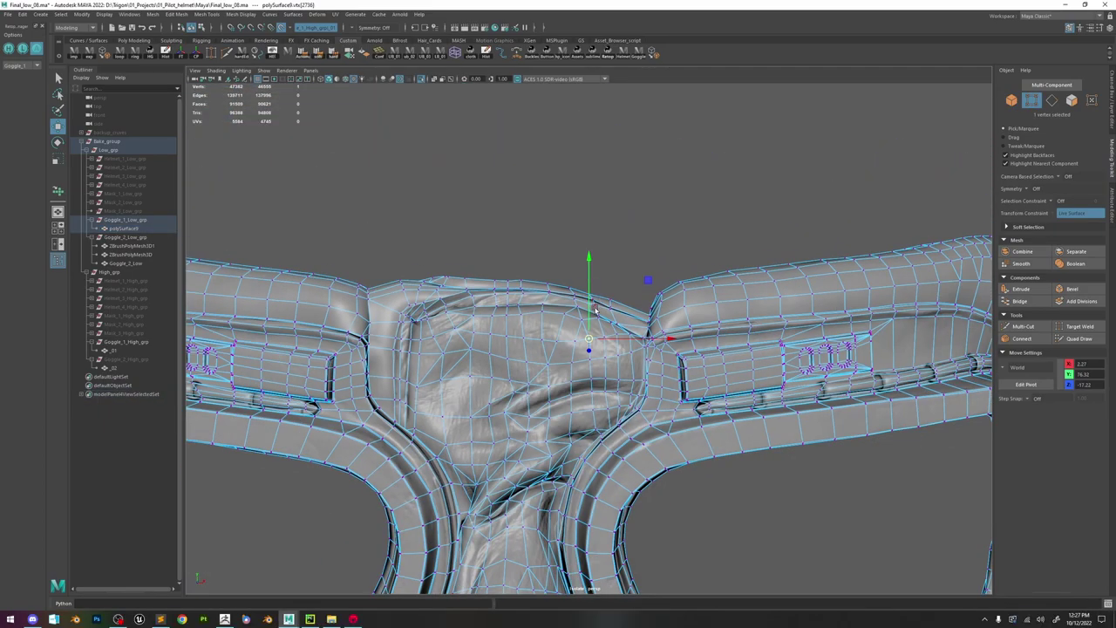
right_drag(597, 301, 663, 218)
click(663, 214)
alt+drag(663, 215, 648, 402)
- Inspect the baked normal detail along the stitched cord around the lens frame and the low-poly wireframe beneath it
alt+right_drag(648, 402, 964, 436)
alt+middle_drag(565, 314, 688, 305)
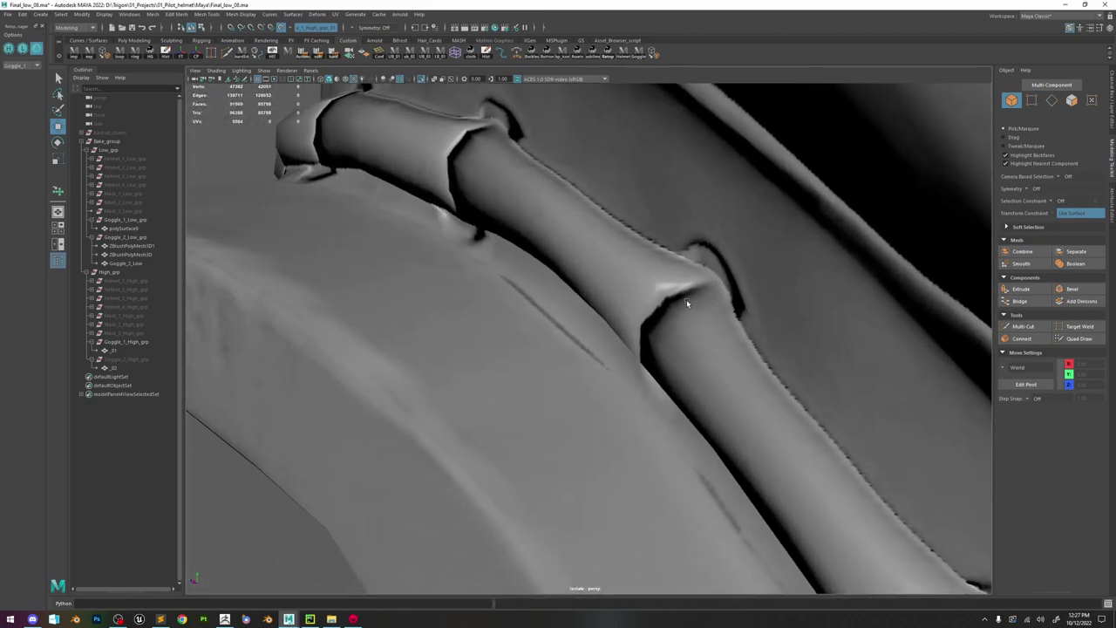
alt+right_drag(688, 304, 673, 352)
click(673, 352)
alt+drag(564, 323, 371, 406)
click(352, 456)
alt+right_drag(610, 336, 424, 90)
alt+drag(656, 236, 609, 263)
alt+right_drag(609, 264, 924, 453)
alt+drag(924, 453, 788, 380)
alt+right_drag(788, 380, 602, 301)
alt+drag(602, 301, 633, 334)
alt+drag(343, 266, 606, 271)
click(601, 277)
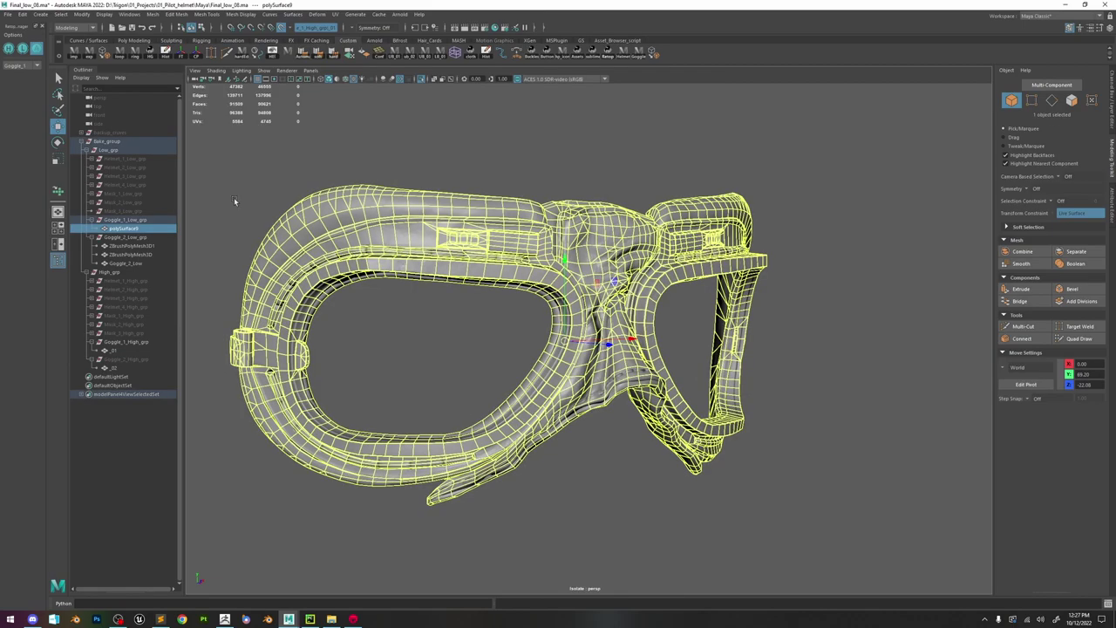
click(237, 207)
- Show only the high-poly goggles and turn off Isolate Select in the viewport
alt+drag(553, 199, 629, 214)
alt+right_drag(629, 214, 621, 256)
alt+drag(621, 256, 613, 254)
alt+drag(133, 63, 93, 84)
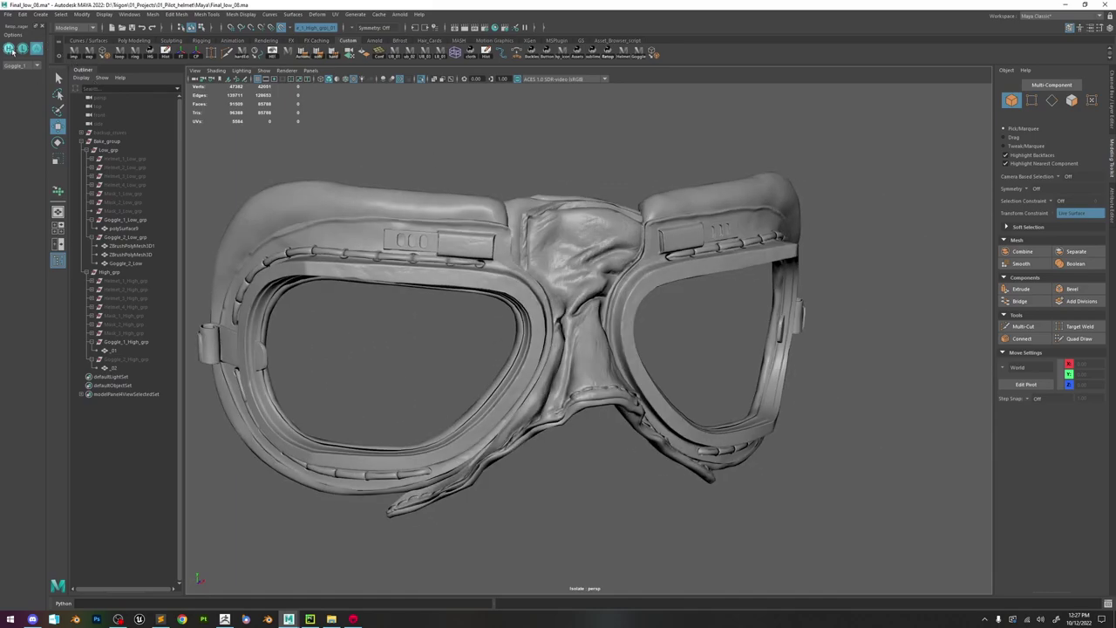
click(10, 50)
click(419, 79)
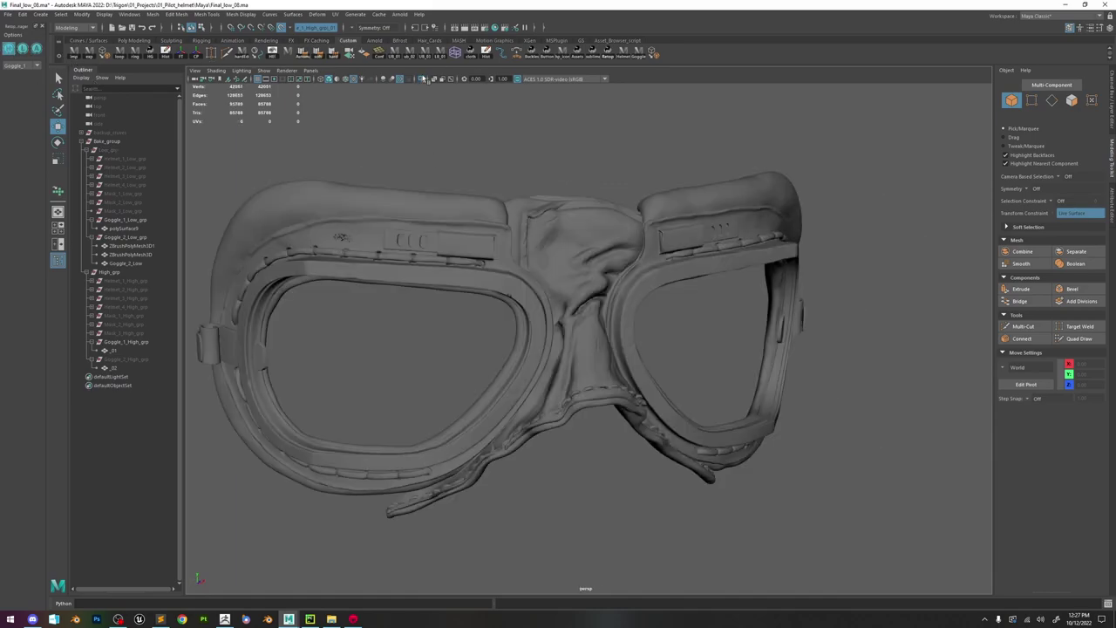
- Compare the high-poly and low-poly goggles by alternating their visibility, ending on the low-poly version
click(23, 50)
click(8, 50)
click(21, 50)
click(7, 48)
click(23, 48)
click(8, 47)
click(24, 48)
click(11, 51)
click(23, 49)
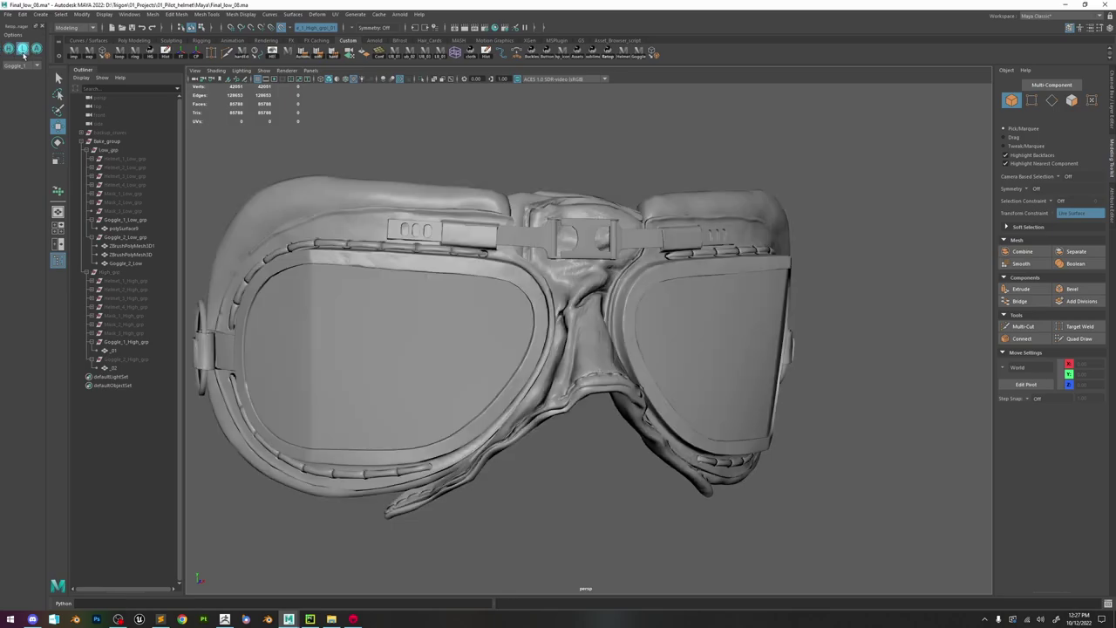
click(11, 50)
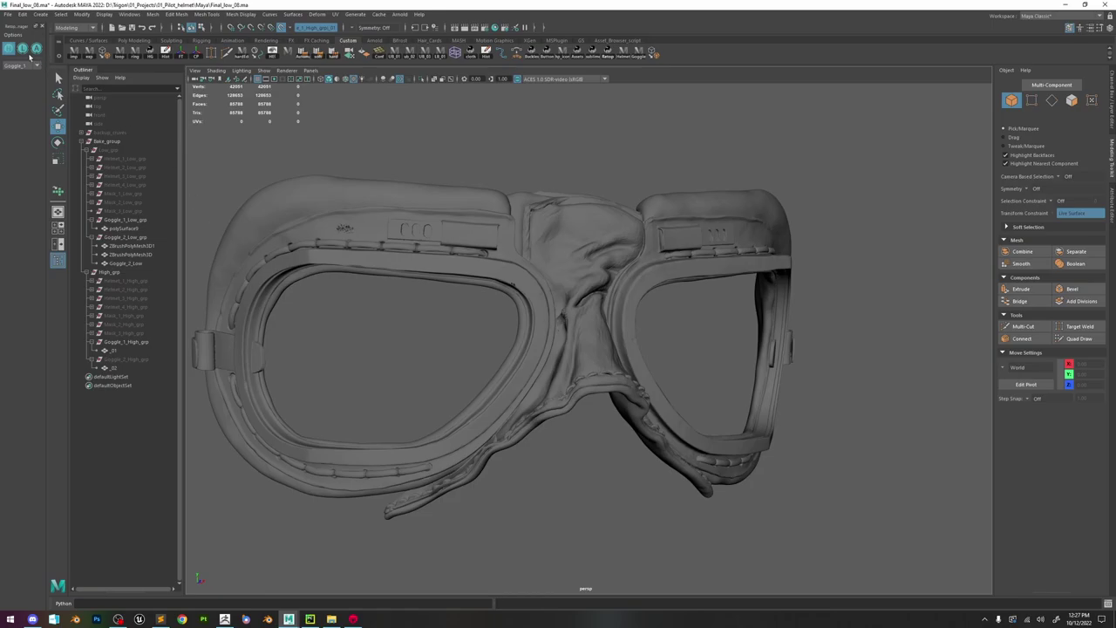
click(23, 49)
- Examine the low-poly wireframe over the nose bridge folds and check the goggles against the high-poly version
click(563, 307)
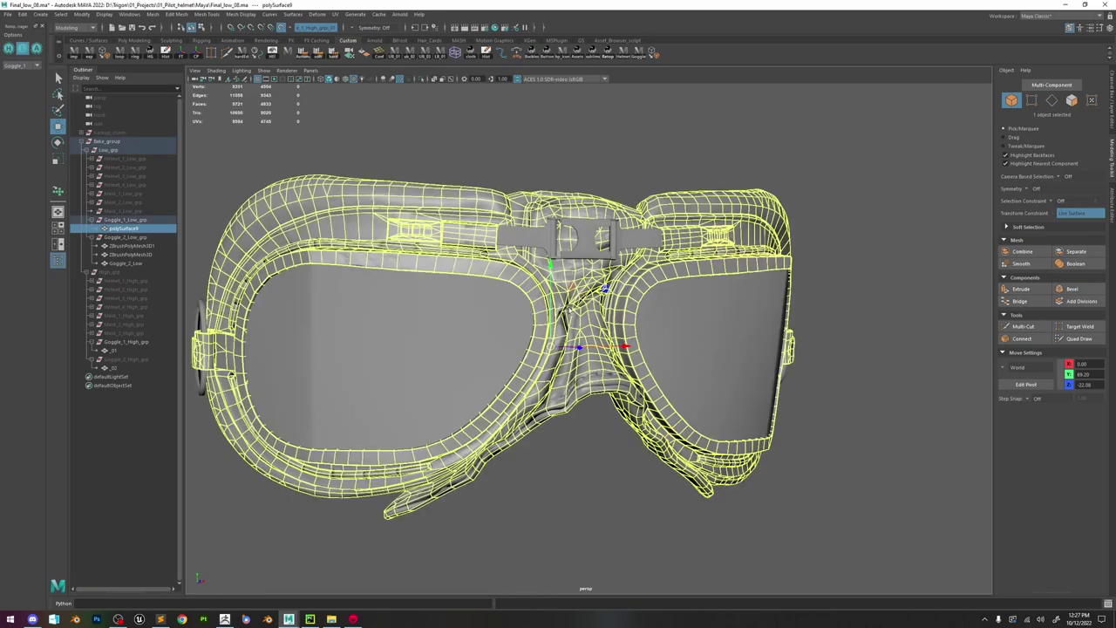
scroll(584, 318, up, 10)
scroll(615, 329, up, 4)
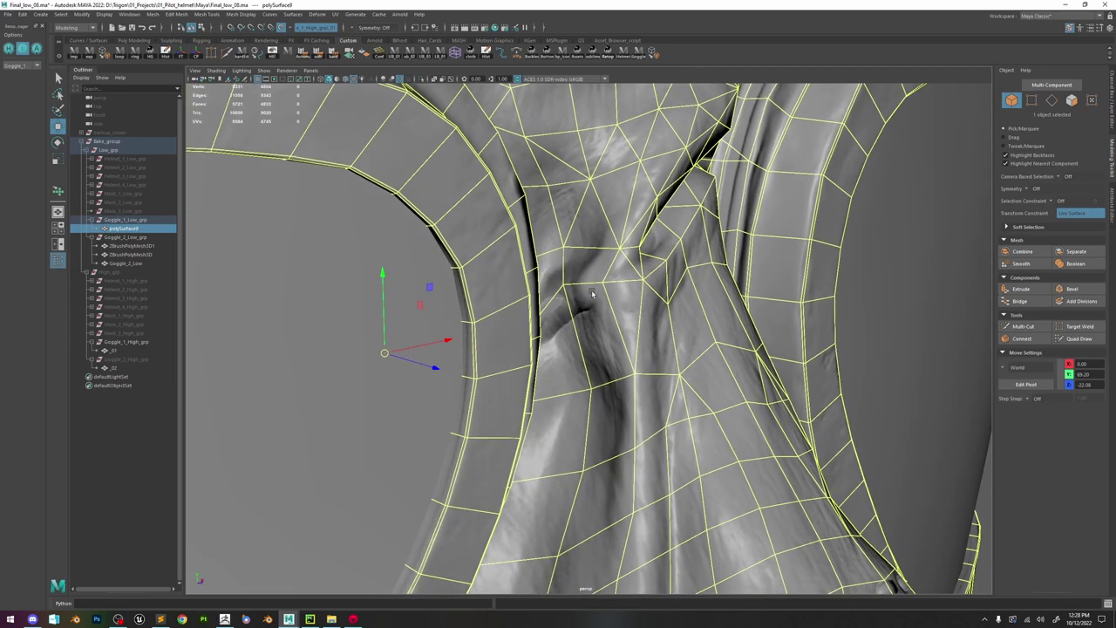
scroll(636, 346, down, 4)
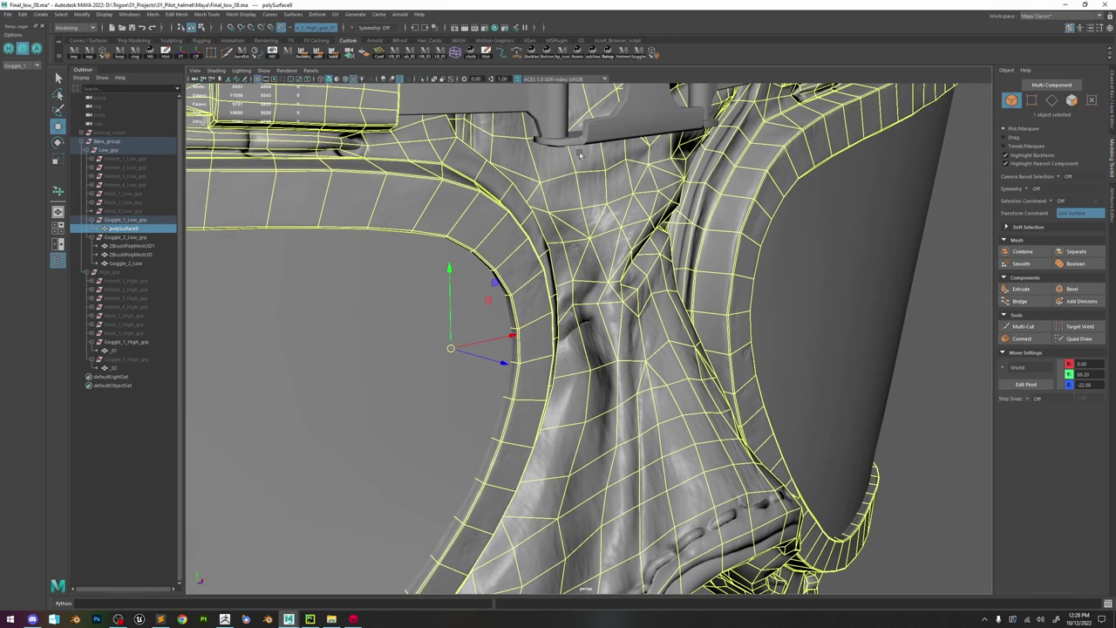
scroll(345, 276, down, 10)
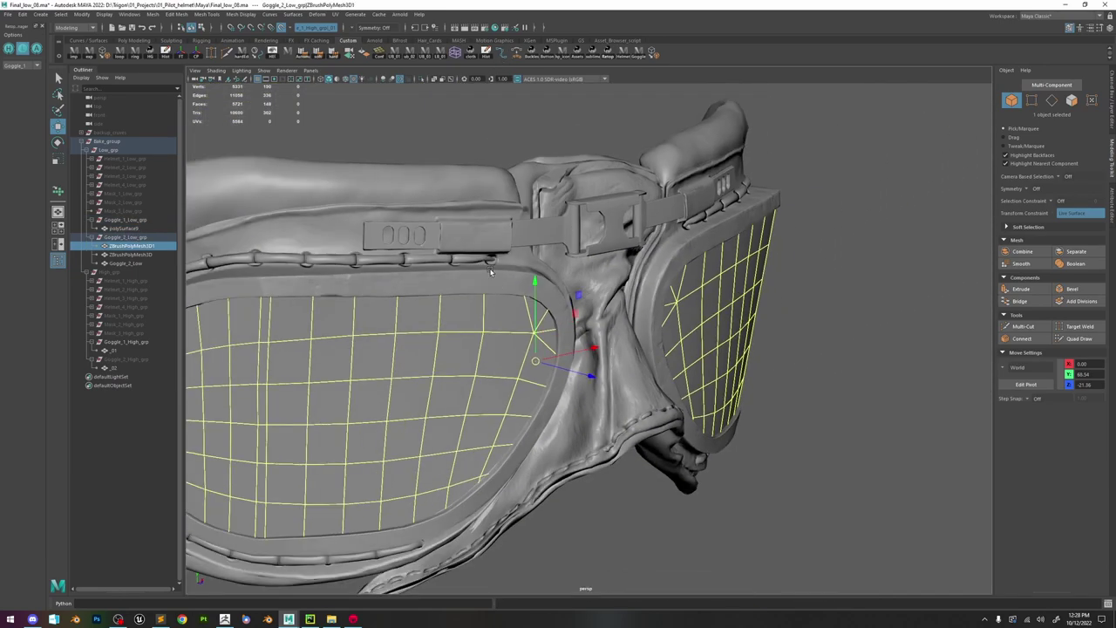
click(789, 270)
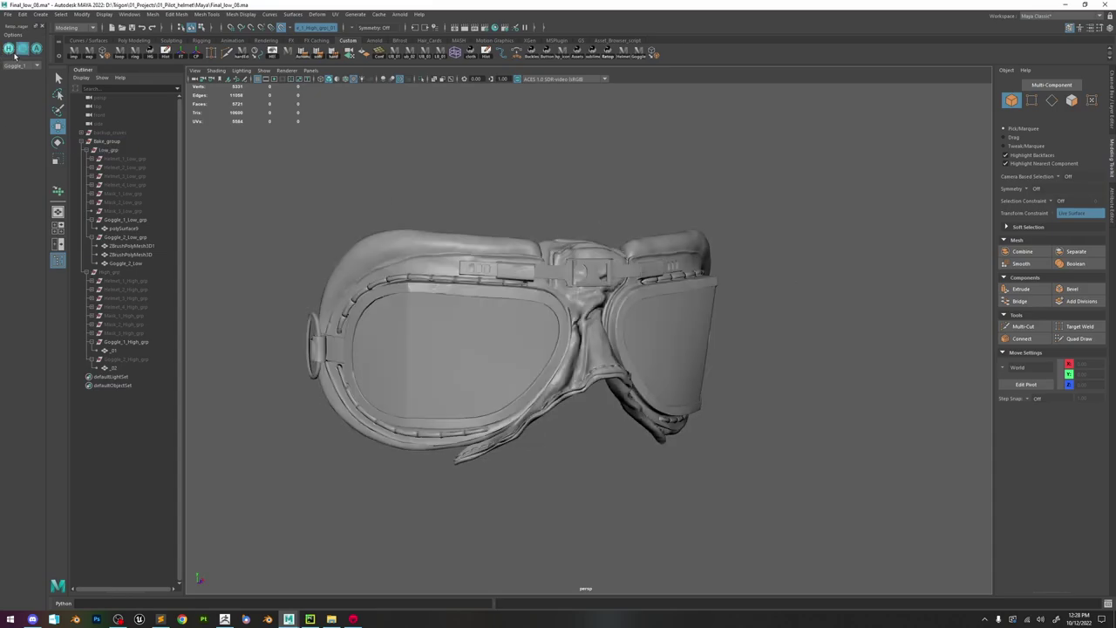
click(11, 49)
click(20, 52)
- Inspect the metal strap ring on the goggles' side in plain and textured shading
alt+drag(301, 212, 557, 293)
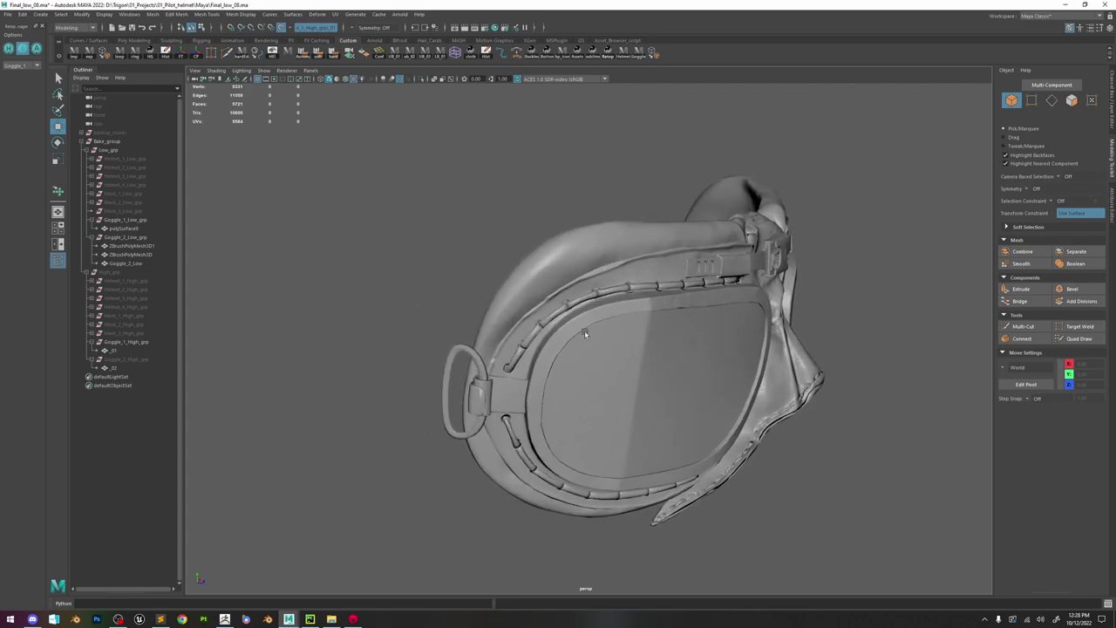
scroll(557, 293, up, 8)
alt+middle_drag(488, 392, 614, 371)
click(567, 323)
key(5)
key(6)
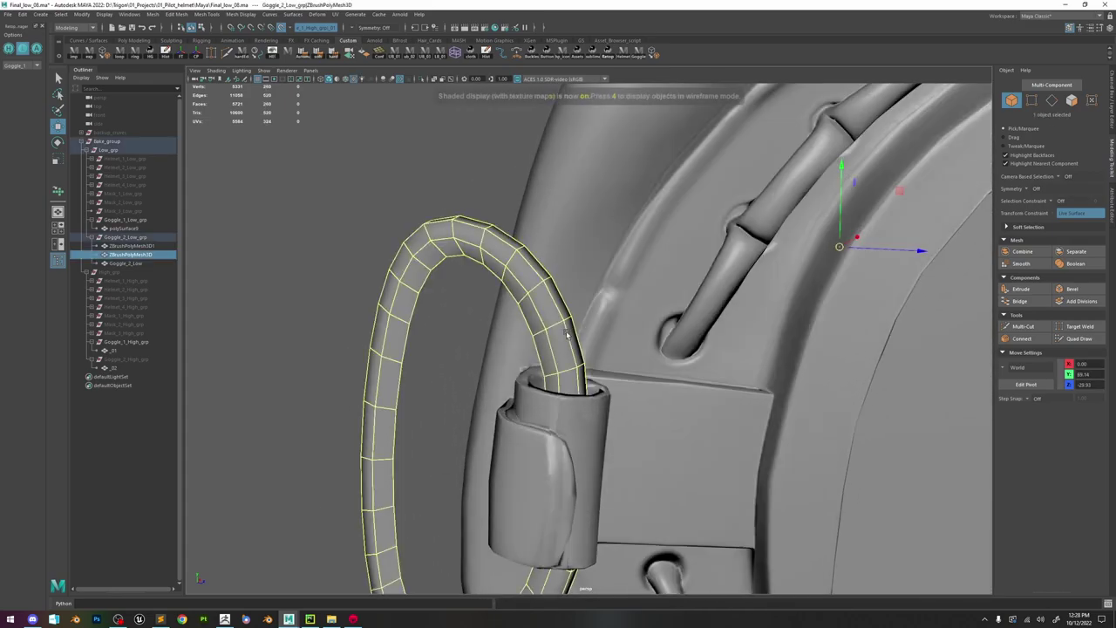
scroll(575, 324, down, 4)
key(space)
click(552, 401)
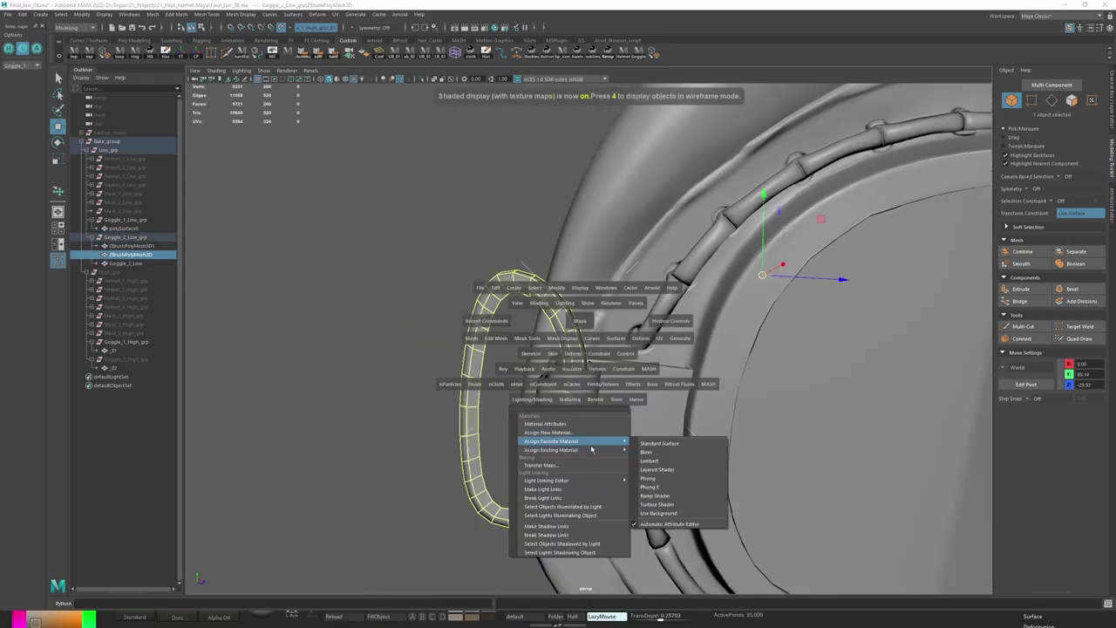
mouse_move(593, 452)
click(307, 426)
- Assign the existing Goggles_mtl material to the whole Goggle_2_Low_grp group
click(147, 237)
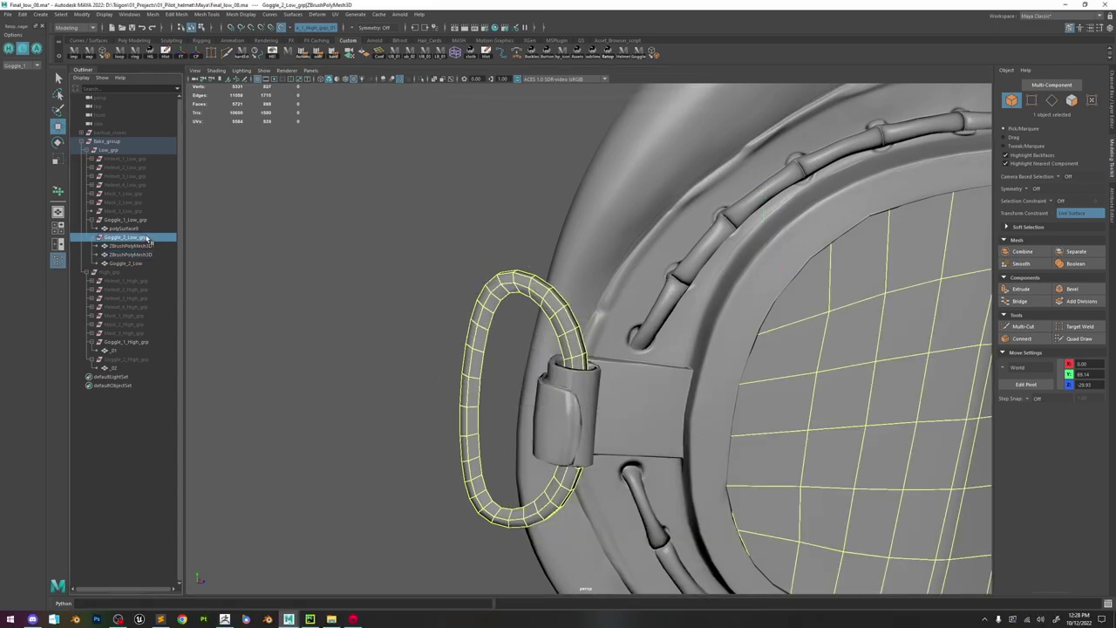
key(space)
click(596, 389)
mouse_move(674, 441)
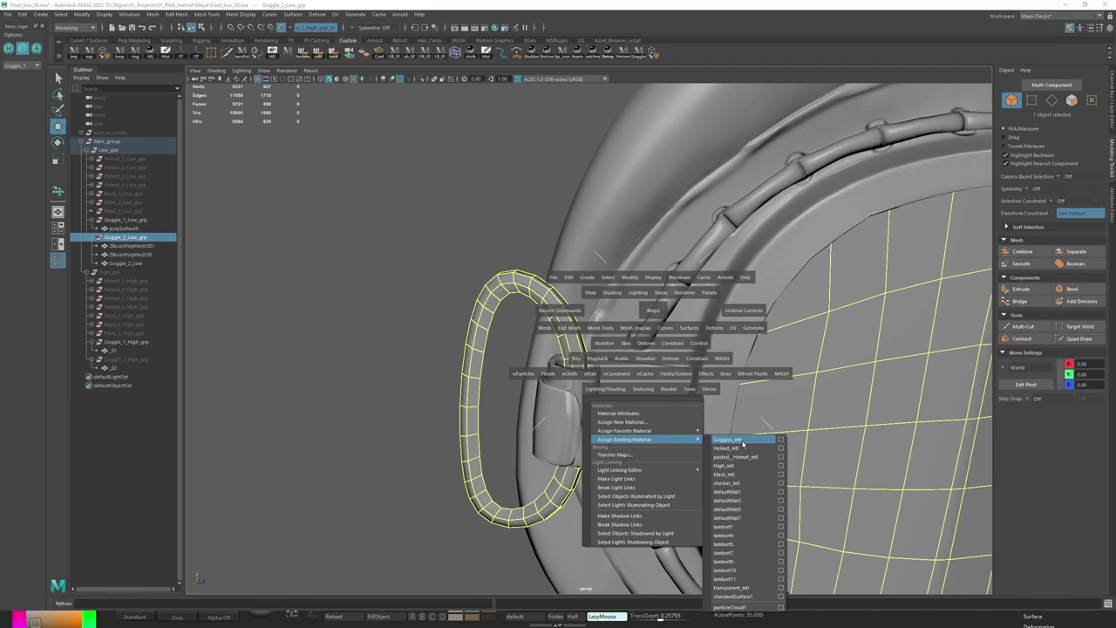
click(743, 442)
click(364, 329)
- Check the strap ring and surrounding goggle parts with the assigned material in plain and textured shading
scroll(645, 399, down, 2)
key(5)
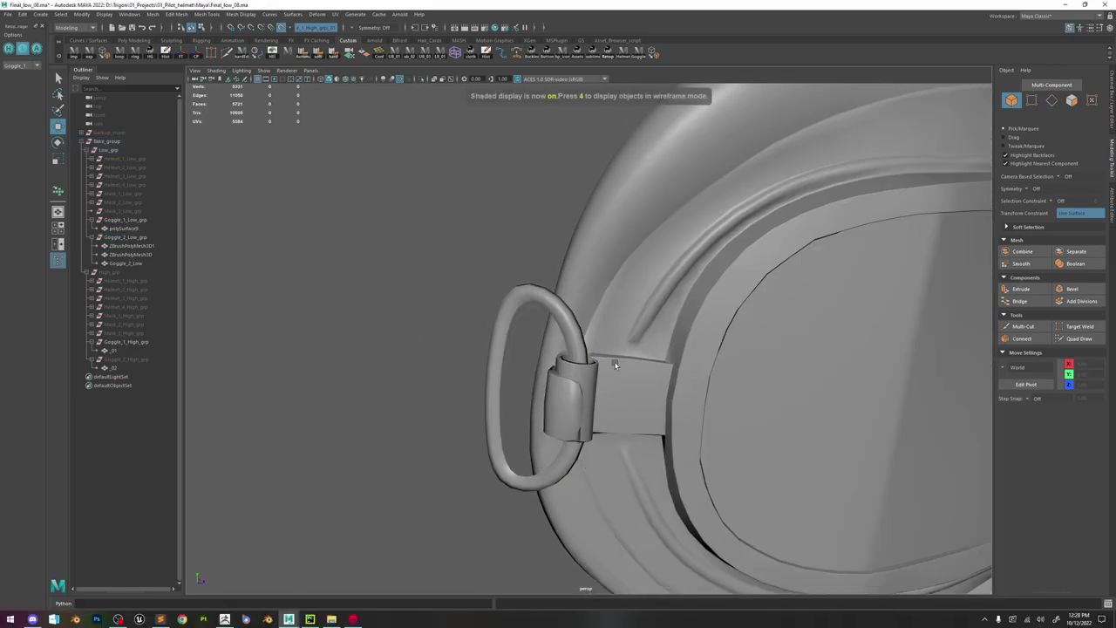
key(6)
alt+drag(562, 328, 690, 303)
click(729, 267)
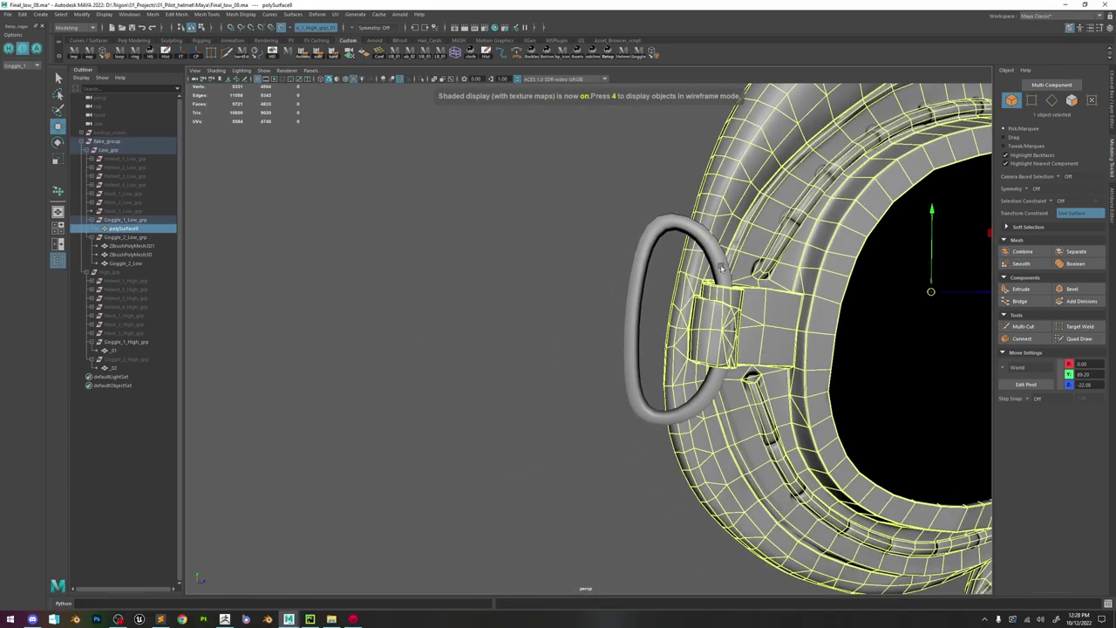
click(721, 268)
key(f)
alt+drag(397, 336, 506, 287)
alt+right_drag(550, 351, 375, 184)
click(375, 183)
mouse_move(829, 359)
alt+mouse_down()
mouse_move(696, 375)
mouse_move(660, 339)
alt+mouse_up()
key(5)
key(6)
key(5)
key(6)
- Compare plain and textured shading on the central buckle strap and nose bridge
mouse_move(660, 339)
alt+right_down()
mouse_move(731, 280)
mouse_move(916, 244)
alt+right_up()
alt+middle_drag(915, 244, 735, 454)
key(4)
key(5)
key(6)
key(5)
key(5)
key(6)
key(5)
alt+drag(453, 331, 464, 330)
key(6)
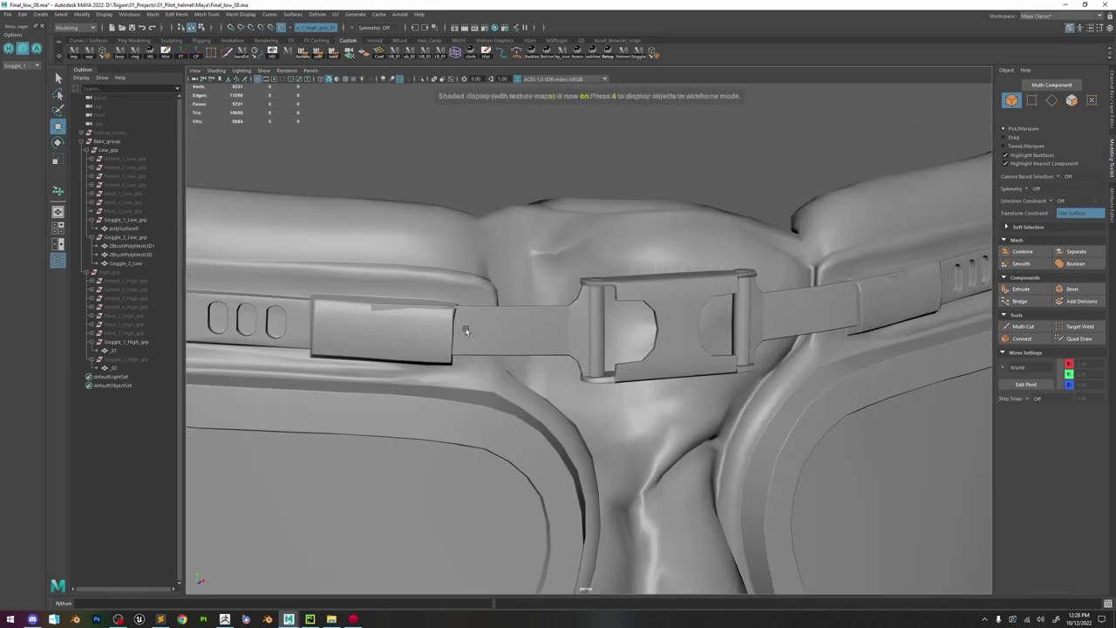
key(5)
key(6)
key(5)
alt+drag(610, 356, 608, 355)
key(5)
key(6)
key(5)
key(6)
scroll(608, 355, down, 7)
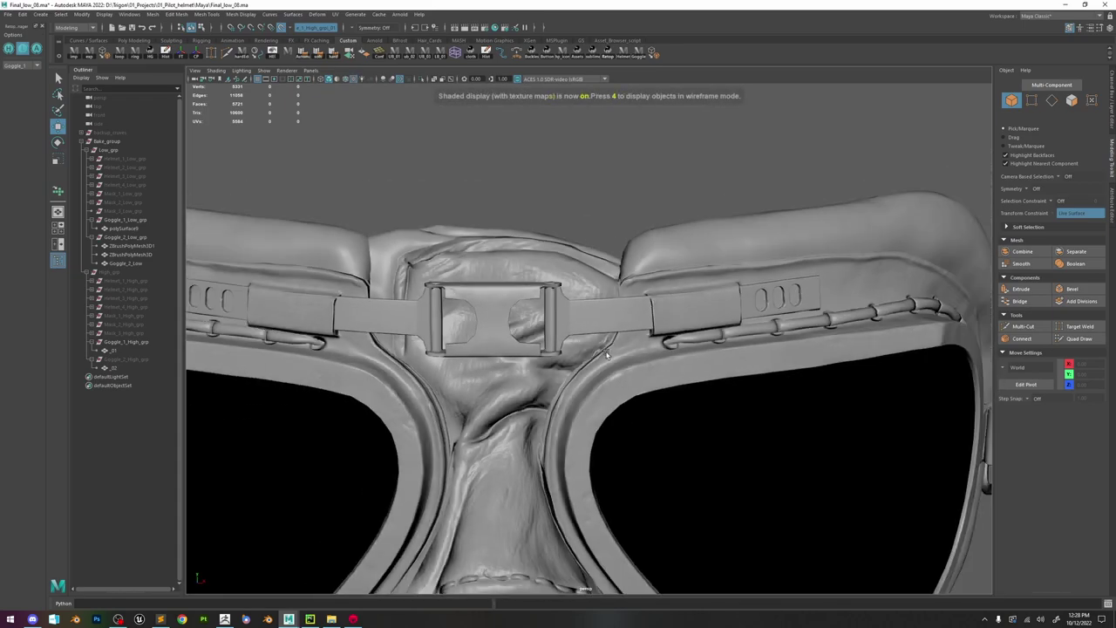
- Compare the textured low-poly goggles with the high-poly mesh from an angled front view, ending on the low-poly version
alt+middle_drag(608, 355, 664, 282)
alt+drag(663, 283, 768, 336)
alt+right_drag(767, 335, 807, 513)
alt+middle_drag(807, 512, 797, 472)
alt+drag(797, 471, 727, 431)
alt+middle_drag(726, 429, 668, 439)
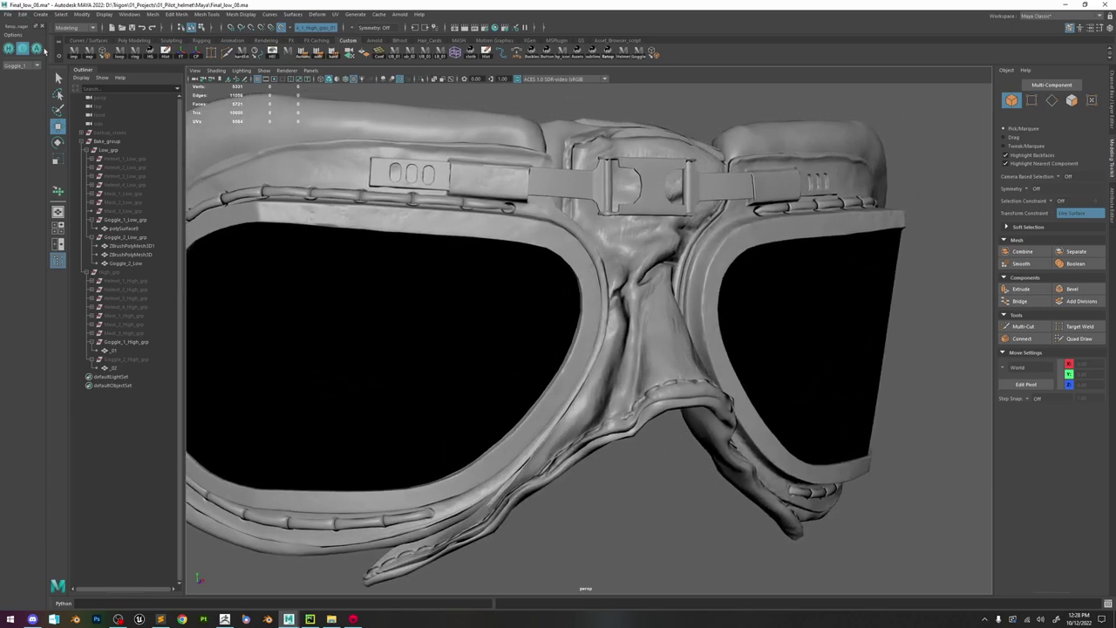
click(9, 48)
click(22, 48)
click(9, 48)
click(22, 48)
click(8, 48)
click(8, 48)
click(9, 48)
click(9, 47)
click(8, 48)
click(9, 48)
click(9, 48)
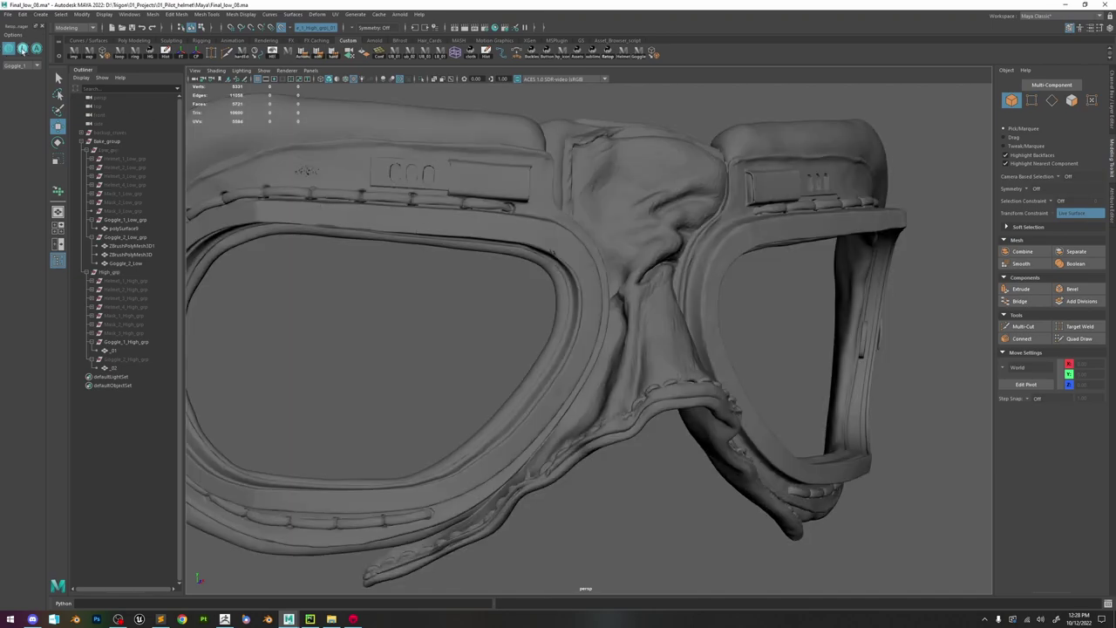
click(23, 49)
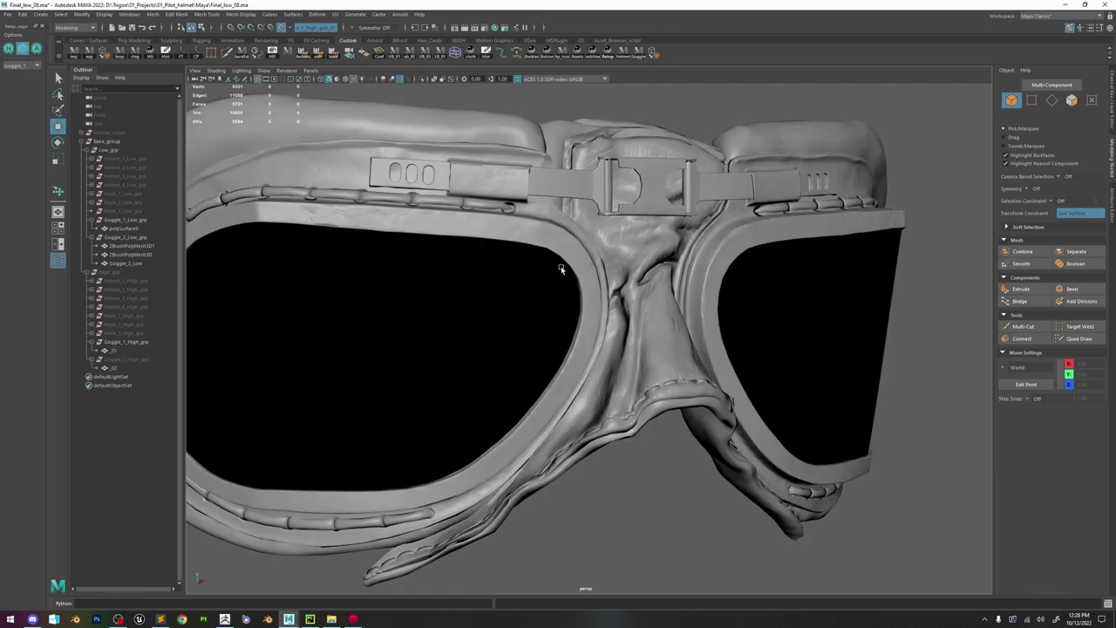
- Open the UV Editor and check the UV layouts of the goggle lenses and the Goggle_2_Low buckle strap
click(526, 308)
mouse_move(440, 299)
alt+mouse_down()
mouse_move(276, 305)
mouse_move(436, 290)
alt+mouse_up()
key(f)
scroll(675, 326, down, 2)
alt+drag(675, 326, 703, 314)
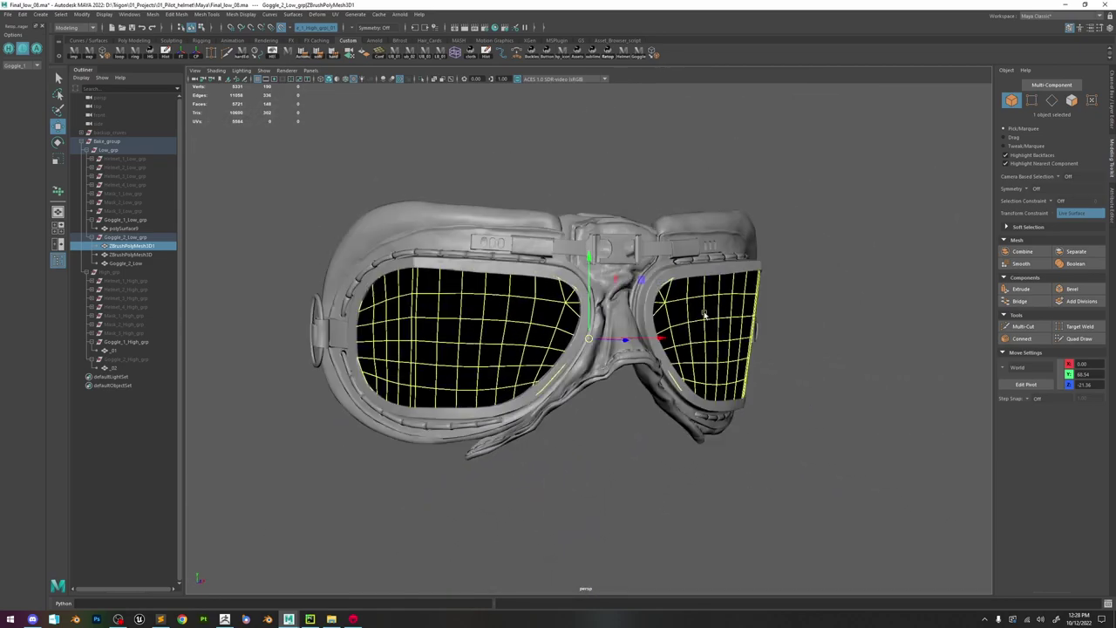
scroll(443, 254, up, 1)
click(336, 17)
click(348, 32)
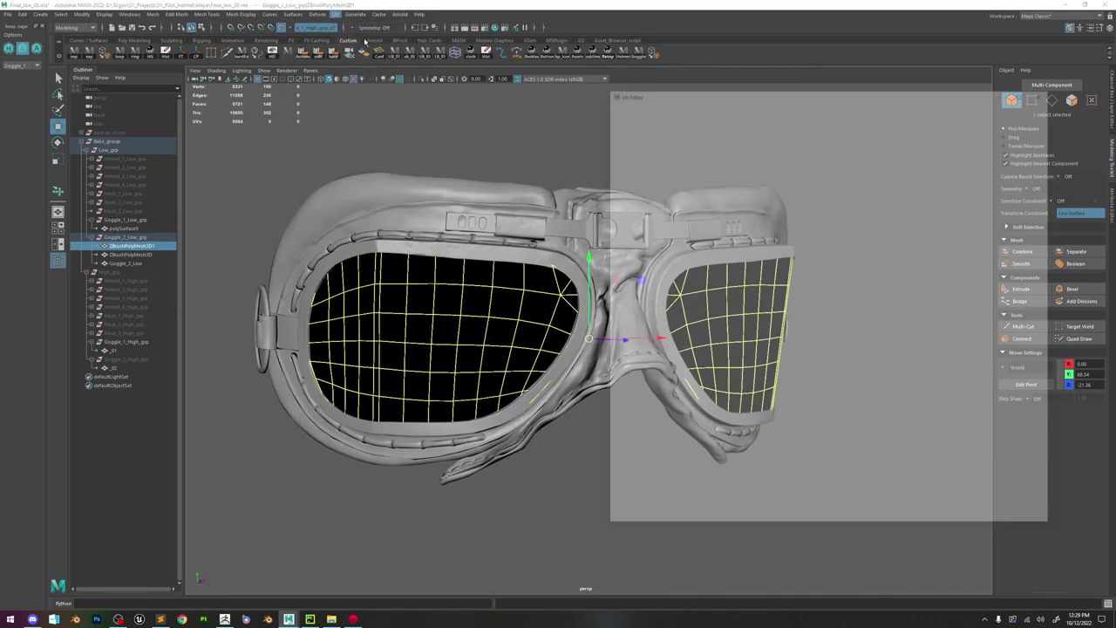
click(1077, 211)
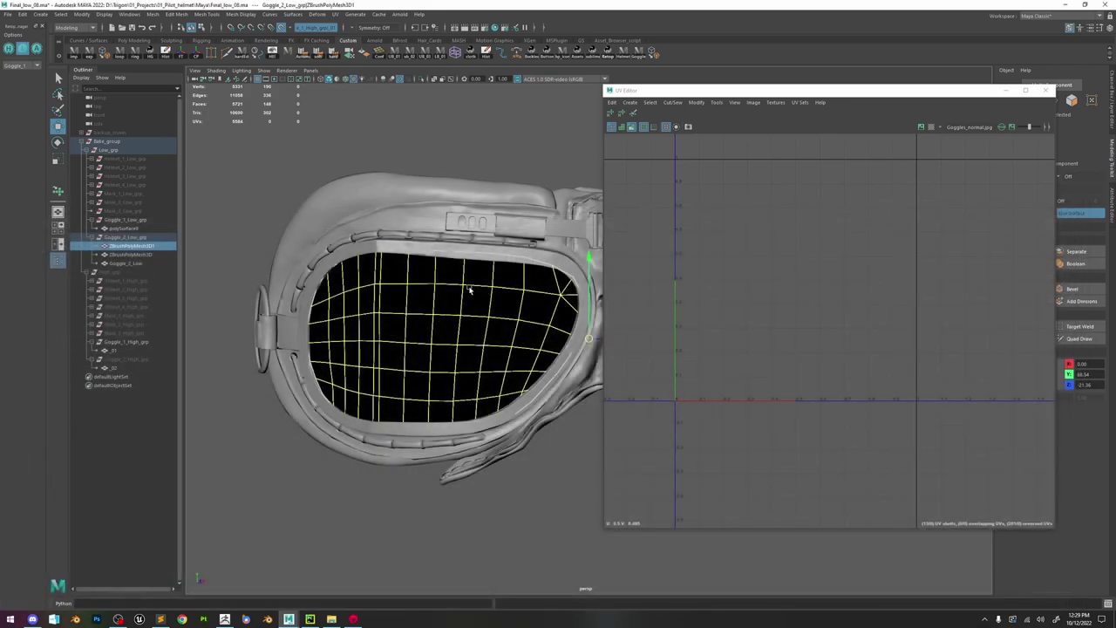
click(122, 254)
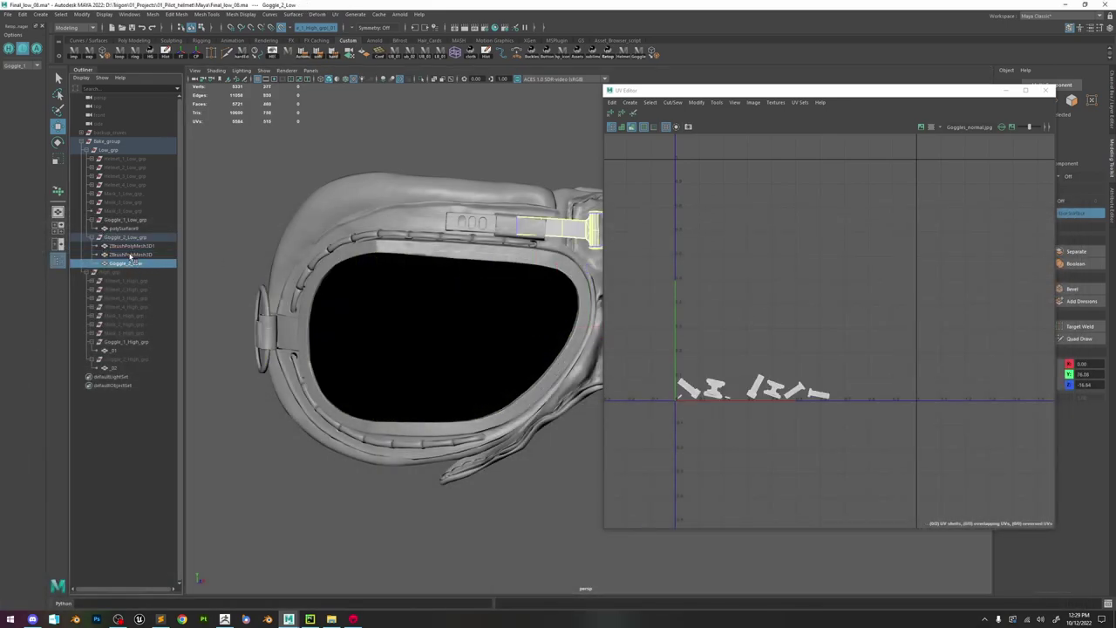
- Check the lens meshes' UV shells in the UV Editor against the lenses on the low-poly goggles
click(136, 247)
right_drag(383, 290, 391, 315)
double_click(396, 315)
scroll(427, 305, down, 5)
alt+middle_drag(534, 313, 363, 327)
shift+double_click(496, 334)
shift+right_drag(753, 297, 753, 228)
scroll(765, 301, down, 5)
right_drag(837, 265, 882, 235)
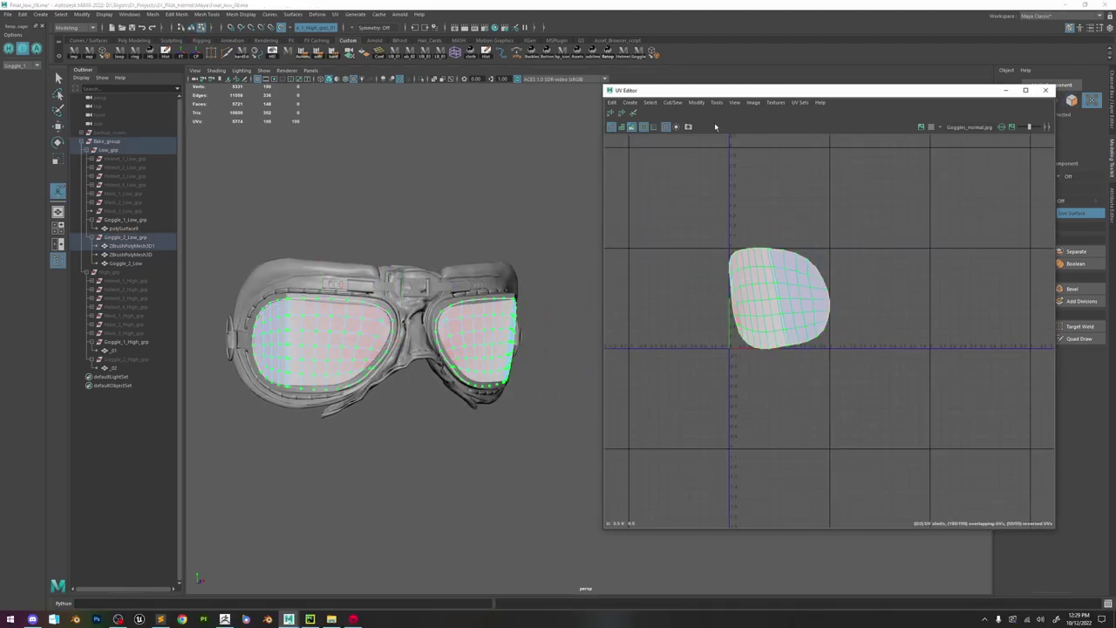
click(621, 114)
scroll(782, 248, down, 2)
- Check the combined UV layout of Goggle_1_Low_grp and Goggle_2_Low_grp, and close the UV Editor
click(141, 262)
click(137, 238)
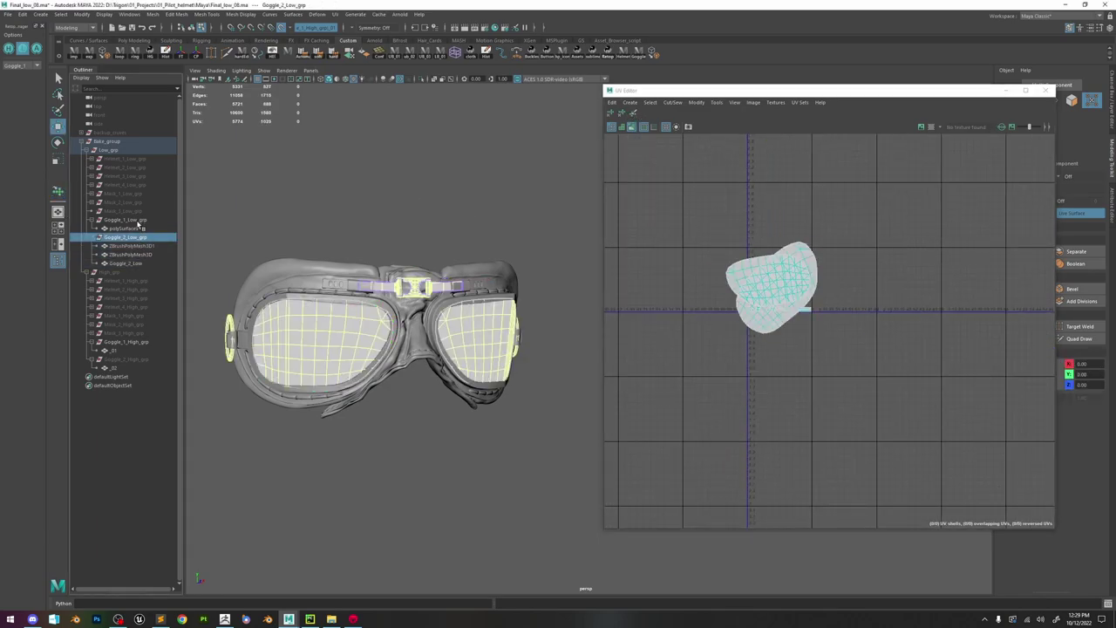
ctrl+click(136, 221)
right_drag(859, 223, 902, 194)
drag(902, 197, 694, 362)
shift+right_drag(790, 248, 752, 262)
scroll(784, 275, up, 5)
click(409, 327)
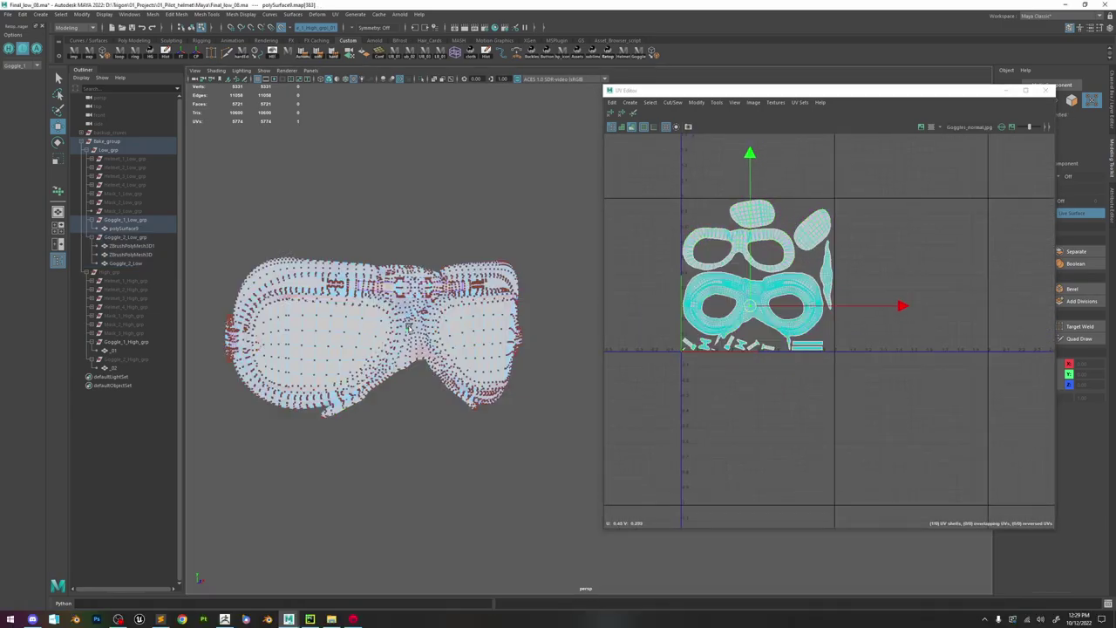
key(f)
scroll(441, 325, down, 3)
click(1046, 91)
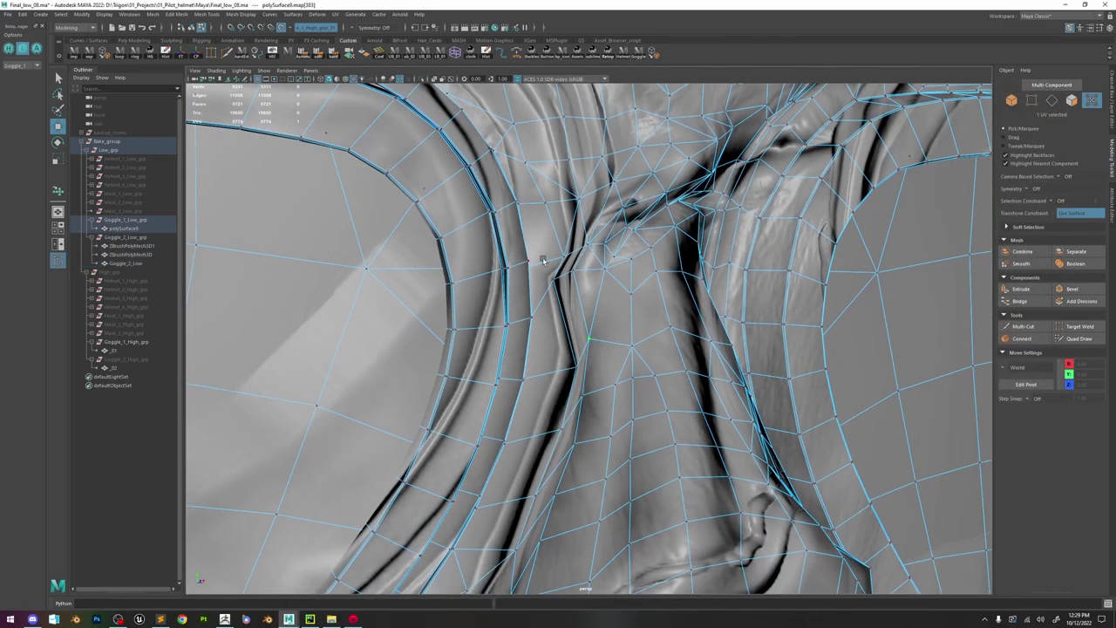
- Examine the low-poly topology at the nose-bridge crease and show the low- and high-poly goggles together
scroll(685, 520, down, 5)
click(567, 348)
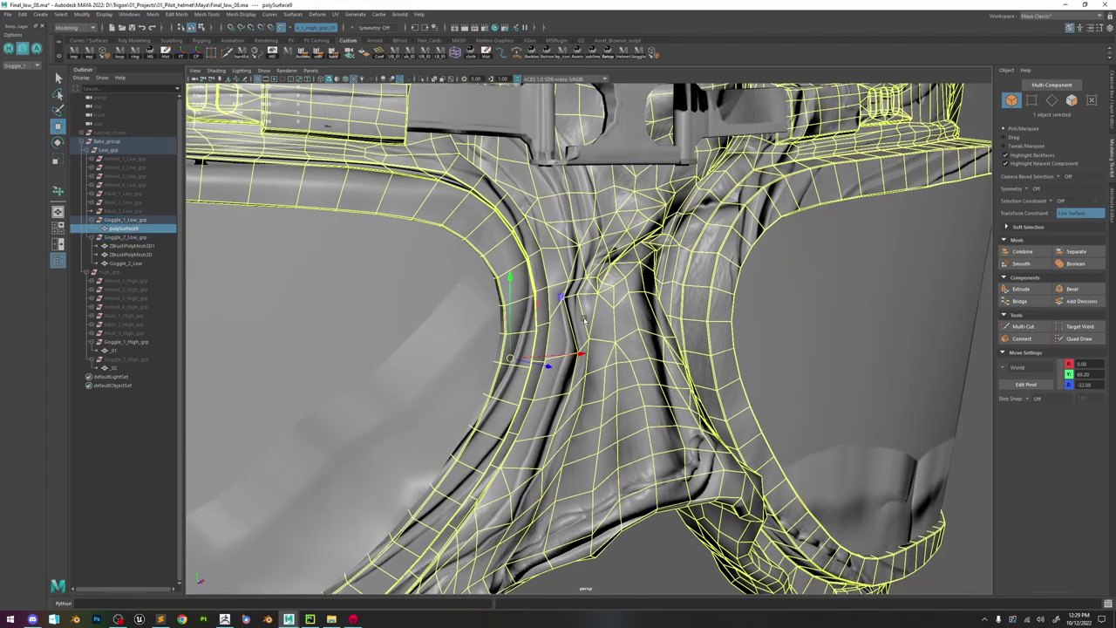
alt+drag(562, 342, 597, 325)
right_drag(572, 289, 529, 281)
key(f)
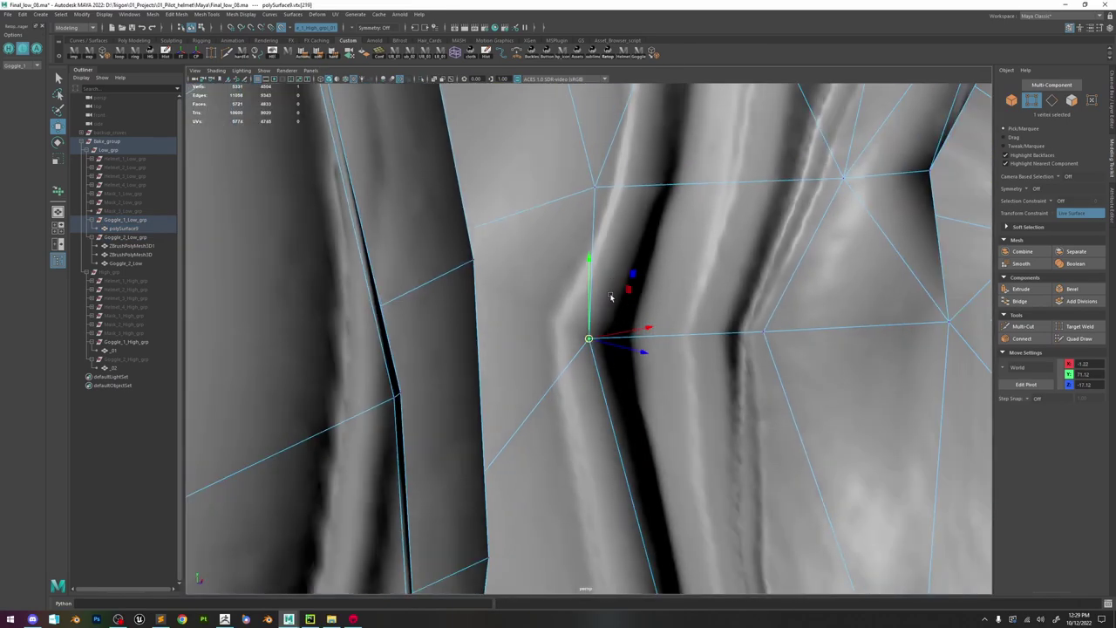
scroll(605, 305, down, 5)
key(F8)
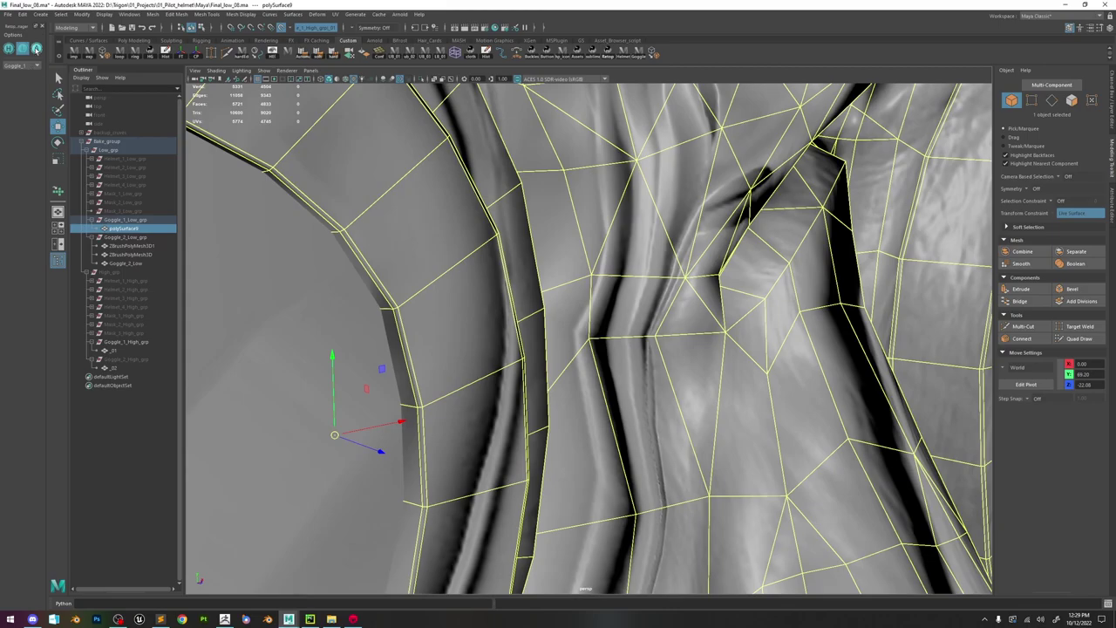
click(35, 50)
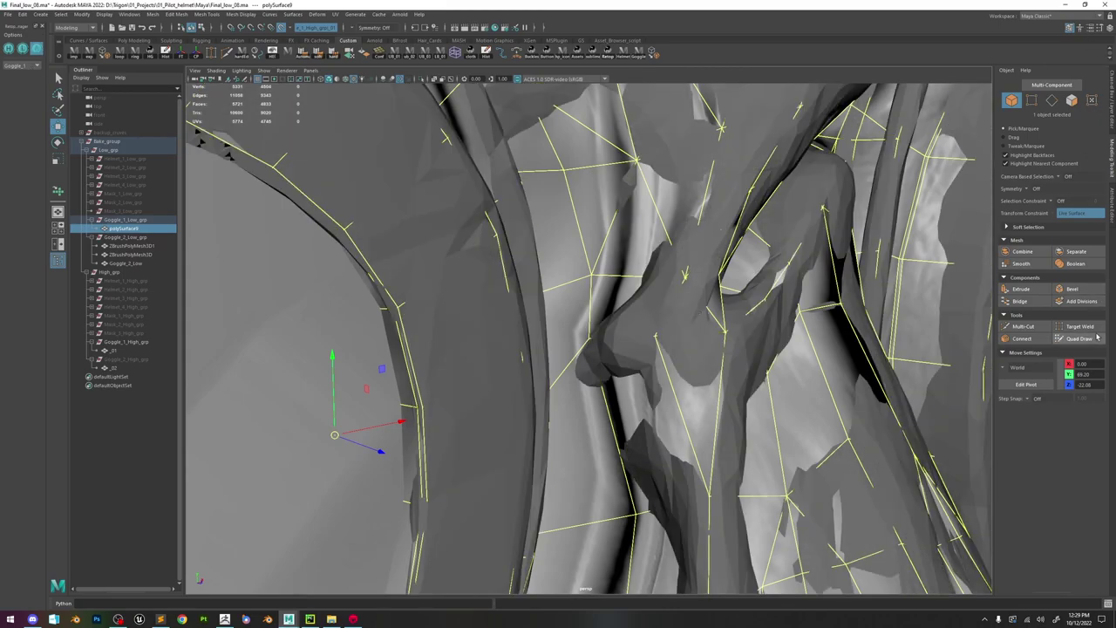
- Refine the crease topology between the lens rim and nose bridge with Quad Draw, following the high-poly surface
click(1096, 338)
mouse_move(587, 355)
alt+mouse_down()
mouse_move(605, 369)
mouse_move(634, 348)
mouse_move(602, 373)
mouse_move(587, 357)
alt+mouse_up()
alt+drag(675, 347, 559, 420)
key(ctrl+shift+q)
mouse_move(601, 306)
alt+mouse_down()
mouse_move(616, 399)
mouse_move(564, 432)
mouse_move(605, 401)
mouse_move(575, 409)
mouse_move(613, 297)
mouse_move(307, 216)
alt+mouse_up()
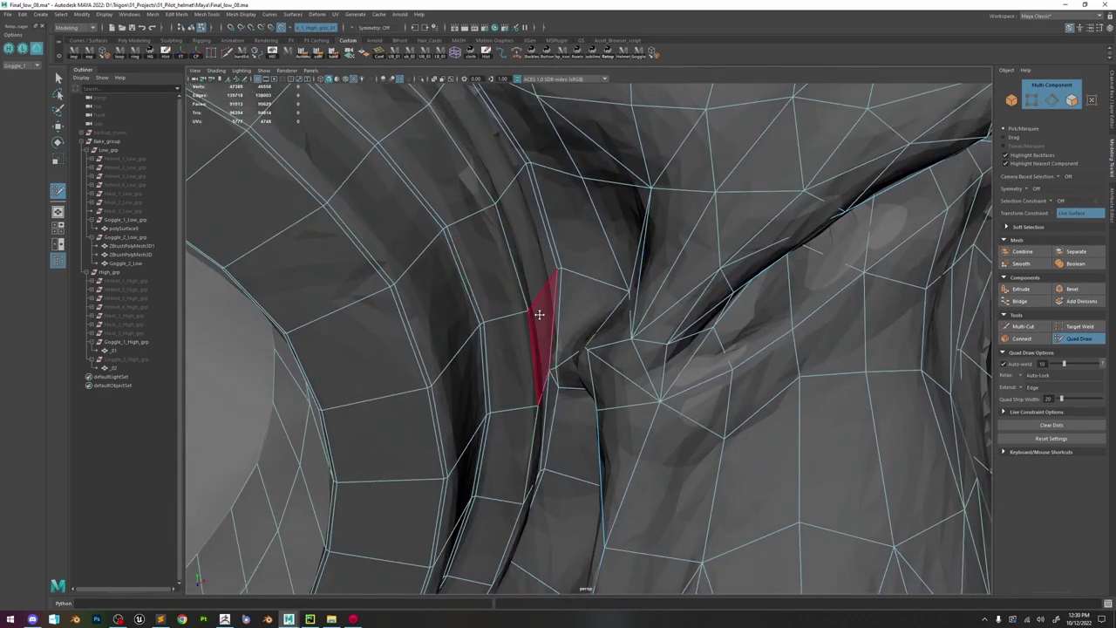
- Add more geometry around the notch of the nose-bridge crease and fit its vertices to the high-poly shape
click(1076, 336)
mouse_move(611, 306)
alt+mouse_down()
mouse_move(563, 249)
mouse_move(559, 319)
mouse_move(544, 301)
mouse_move(551, 309)
mouse_move(610, 263)
alt+mouse_up()
key(w)
click(543, 310)
key(ctrl+shift+q)
mouse_move(610, 263)
alt+mouse_down()
mouse_move(568, 352)
mouse_move(613, 332)
alt+mouse_up()
mouse_move(613, 331)
mouse_down()
mouse_move(655, 303)
mouse_move(648, 291)
mouse_move(640, 308)
mouse_move(632, 283)
mouse_move(638, 355)
mouse_up()
scroll(656, 303, down, 3)
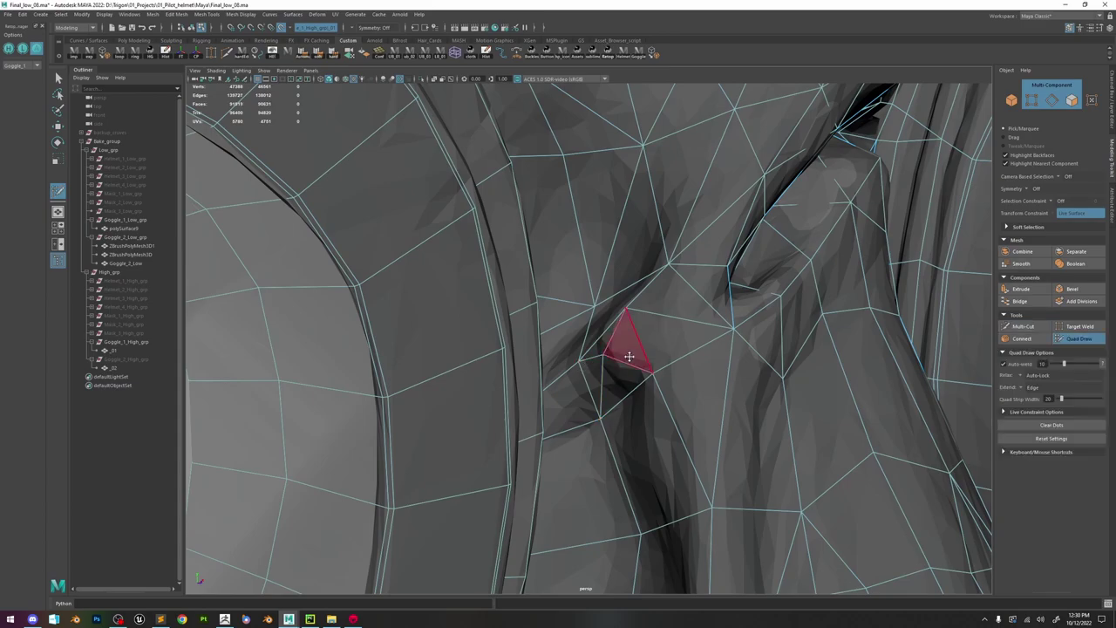
alt+drag(648, 359, 671, 346)
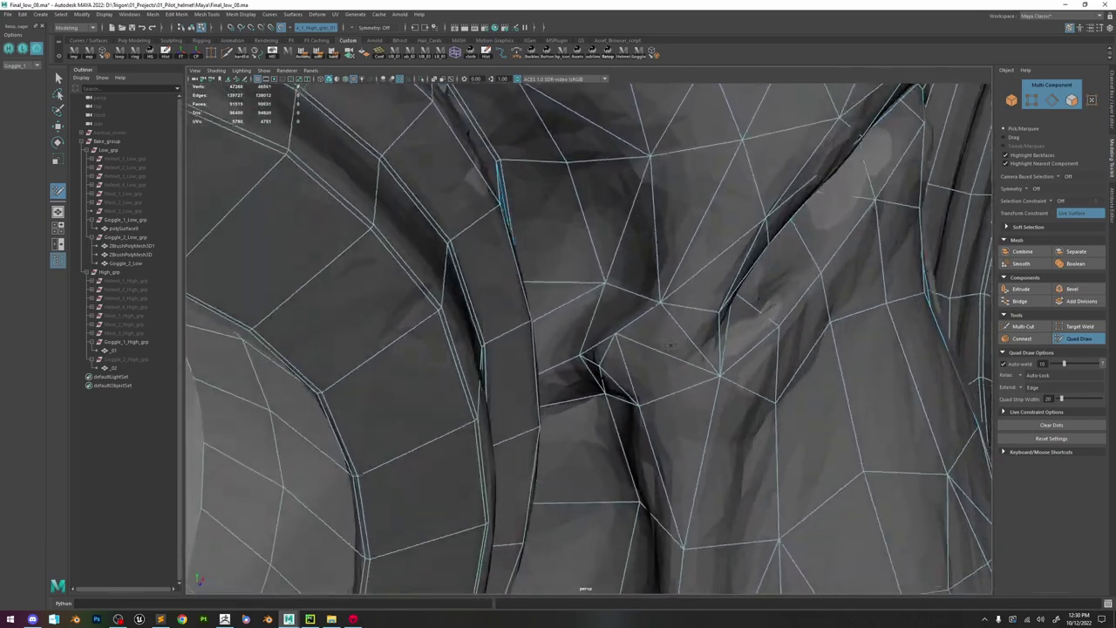
- Multi-Cut an extra edge into the fold just above the nose-bridge notch and adjust its vertices with Quad Draw
scroll(670, 347, down, 8)
alt+drag(637, 279, 771, 300)
alt+right_drag(772, 301, 983, 349)
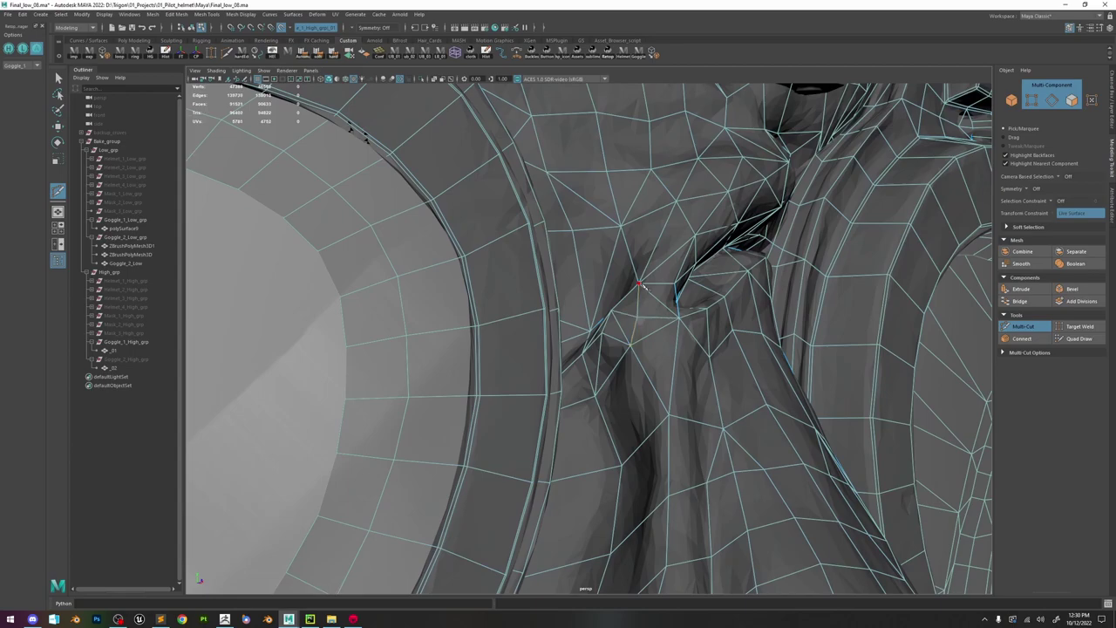
click(639, 319)
mouse_move(640, 318)
alt+mouse_down()
mouse_move(670, 314)
mouse_move(649, 330)
mouse_move(663, 331)
mouse_move(658, 318)
mouse_move(673, 309)
alt+mouse_up()
click(1083, 340)
alt+drag(646, 273, 876, 273)
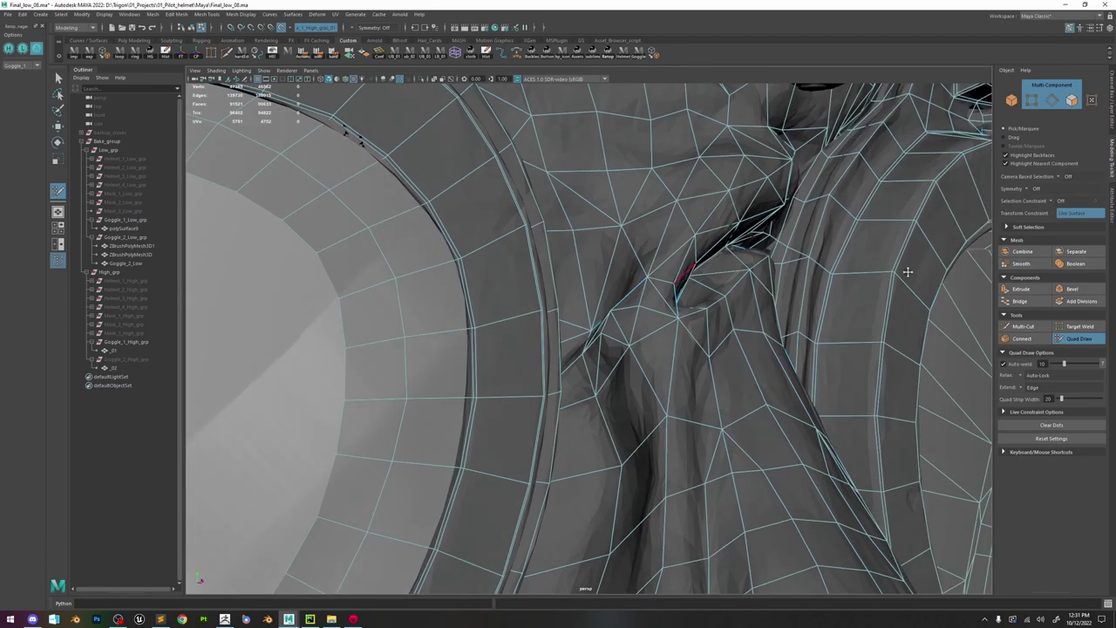
- Multi-Cut further edges along the crease towards the nose-bridge fold and fit the new vertices with Quad Draw
click(1022, 325)
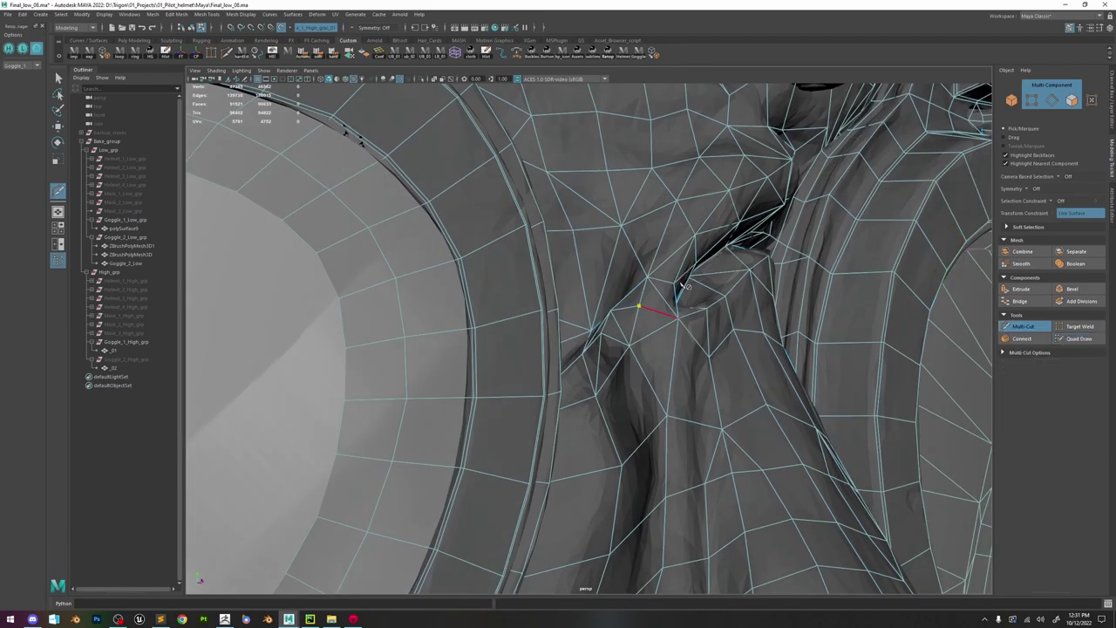
click(1074, 340)
mouse_move(656, 289)
alt+mouse_down()
mouse_move(639, 301)
mouse_move(693, 303)
mouse_move(672, 249)
mouse_move(650, 289)
mouse_move(605, 282)
mouse_move(654, 286)
alt+mouse_up()
click(1017, 325)
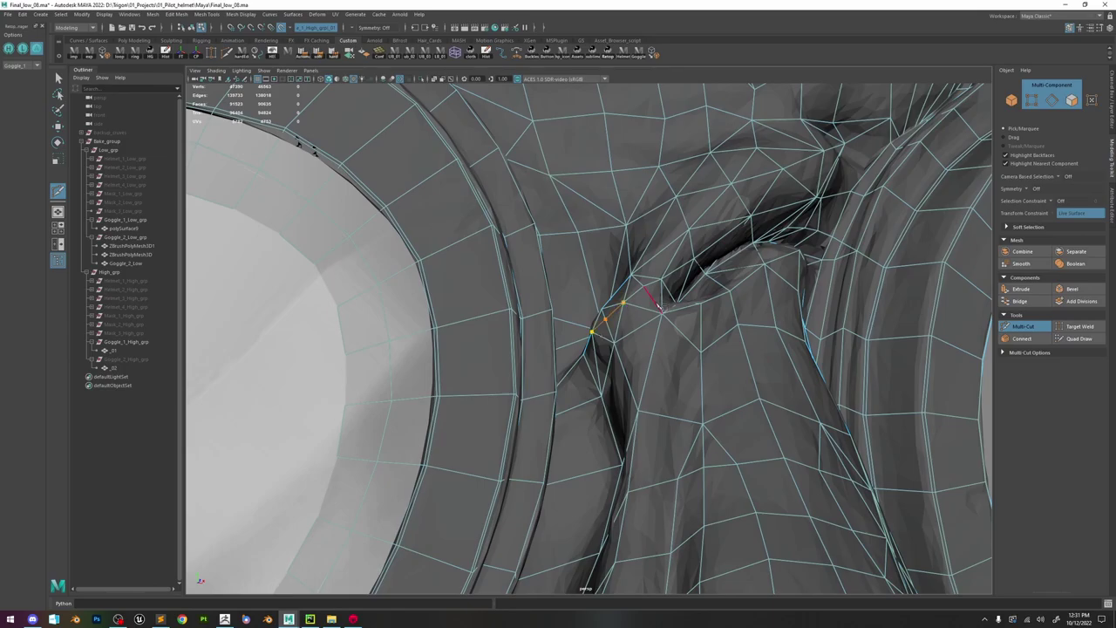
alt+drag(655, 310, 930, 293)
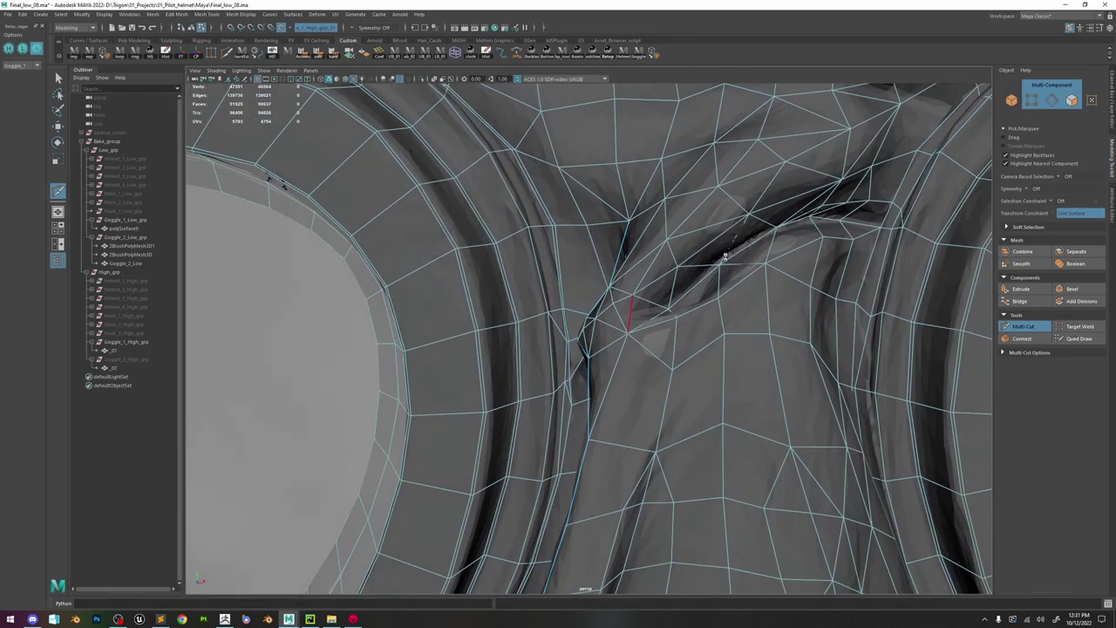
key(ctrl+shift+q)
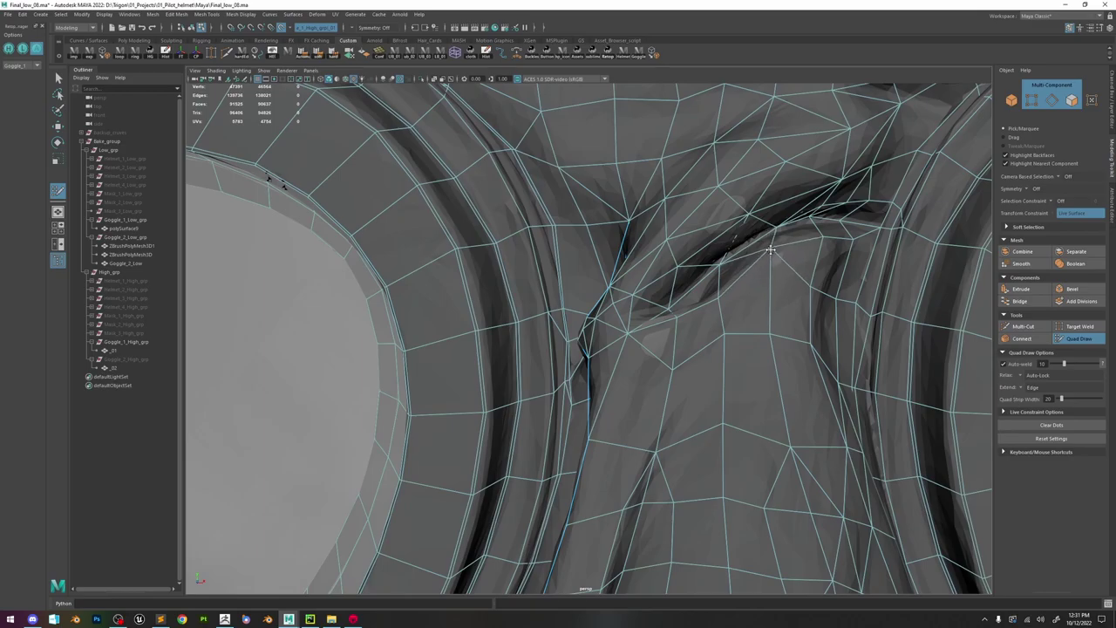
mouse_move(772, 251)
alt+mouse_down()
mouse_move(647, 323)
mouse_move(601, 310)
mouse_move(594, 261)
mouse_move(631, 279)
mouse_move(573, 281)
mouse_move(654, 272)
alt+mouse_up()
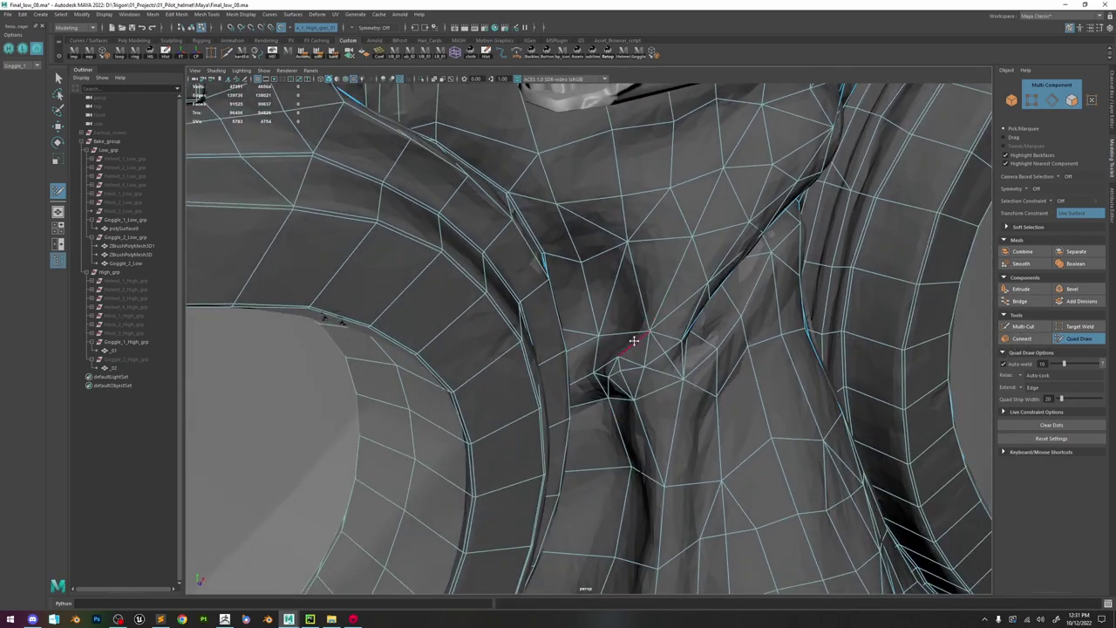
- Cut an edge through the faces above the crease and adjust the vertices where the fold meets the lens rim
click(1016, 326)
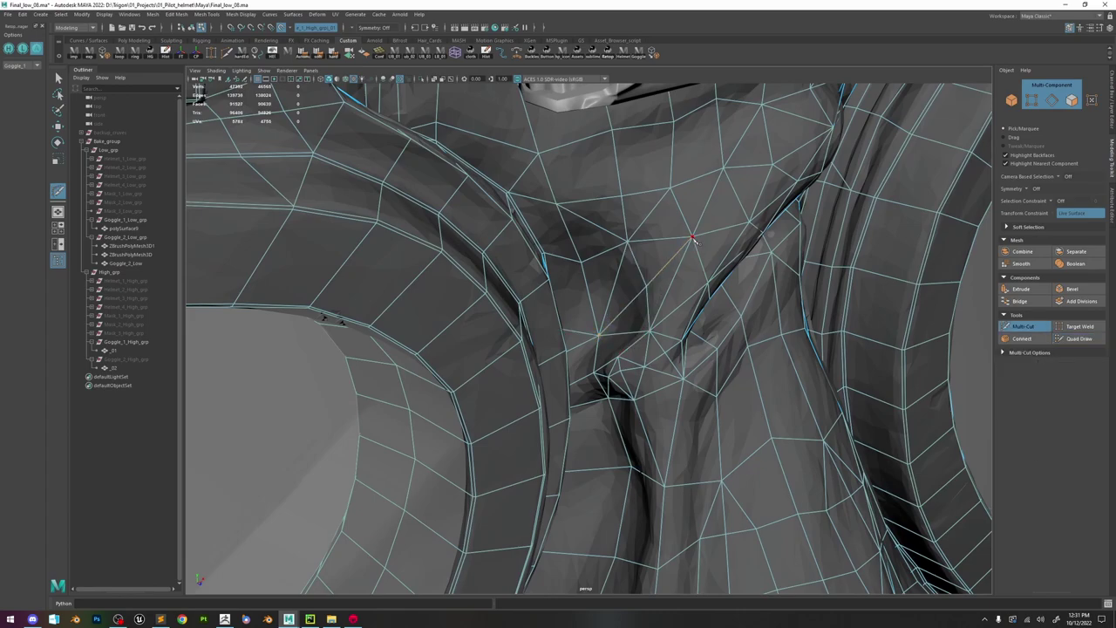
click(1079, 338)
mouse_move(623, 299)
alt+mouse_down()
mouse_move(605, 267)
mouse_move(614, 315)
mouse_move(591, 262)
mouse_move(610, 259)
alt+mouse_up()
alt+right_drag(610, 259, 705, 309)
mouse_move(706, 309)
alt+mouse_down()
mouse_move(688, 284)
mouse_move(667, 308)
mouse_move(632, 290)
alt+mouse_up()
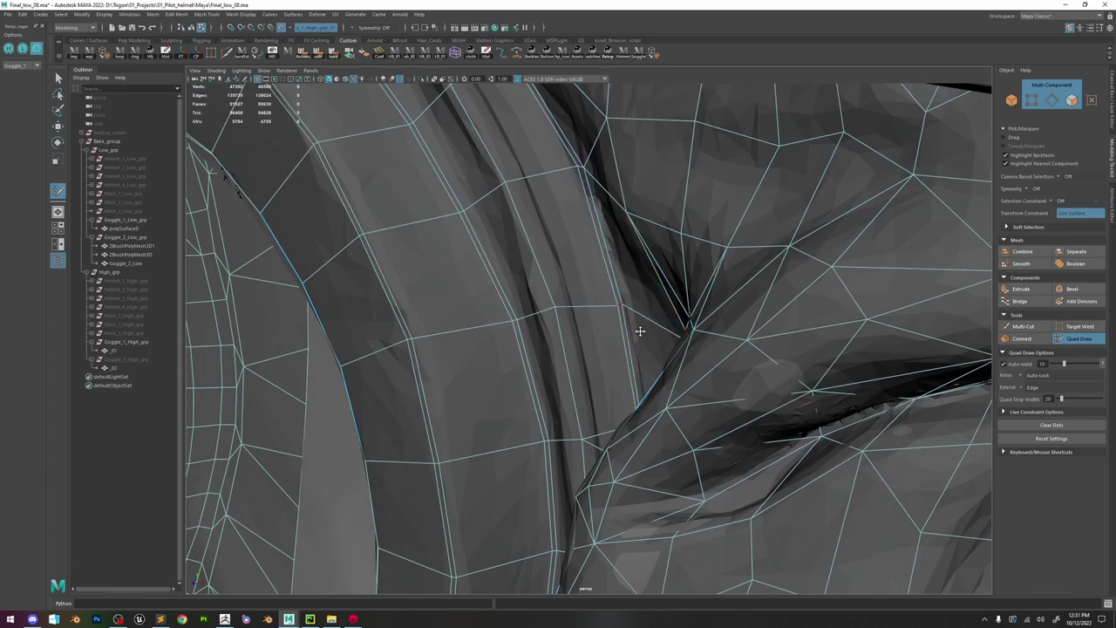
alt+right_drag(636, 328, 571, 296)
mouse_move(571, 297)
alt+mouse_down()
mouse_move(703, 302)
mouse_move(745, 375)
mouse_move(669, 343)
mouse_move(666, 317)
mouse_move(655, 349)
mouse_move(677, 349)
mouse_move(679, 361)
mouse_move(677, 319)
mouse_move(649, 334)
mouse_move(622, 283)
alt+mouse_up()
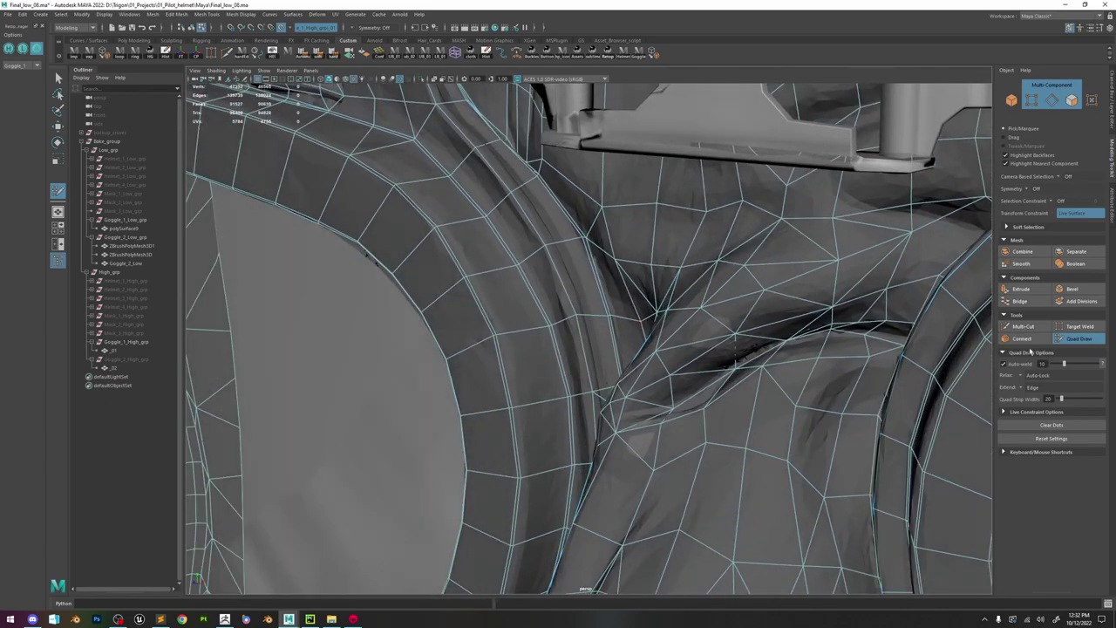
- Multi-Cut an edge beside the lens rim below the central buckle and return to Quad Draw
key(ctrl+shift+x)
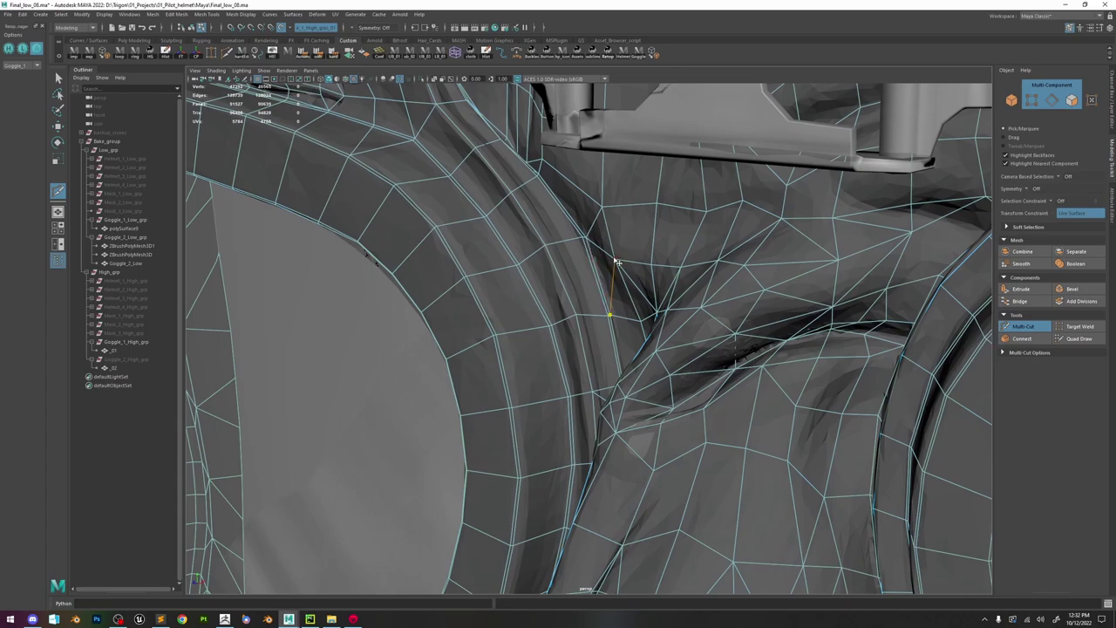
right_click(781, 251)
scroll(708, 218, down, 3)
click(1080, 337)
click(1078, 338)
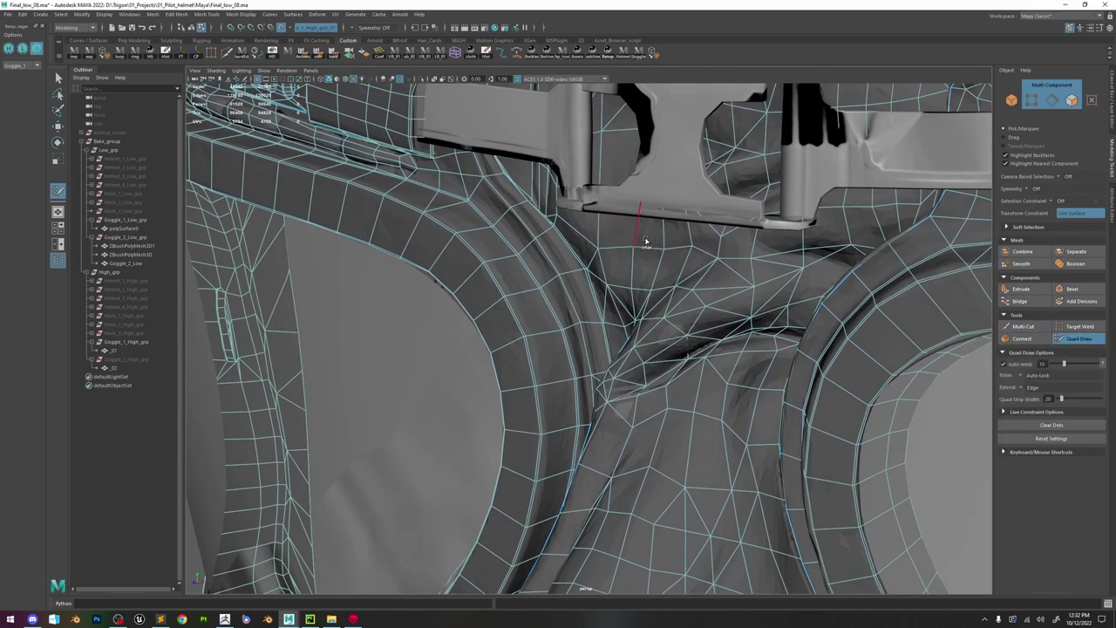
- Leave Quad Draw, isolate the low-poly goggle mesh in object mode, and save the scene
scroll(619, 227, down, 6)
alt+drag(619, 227, 649, 277)
scroll(638, 284, up, 3)
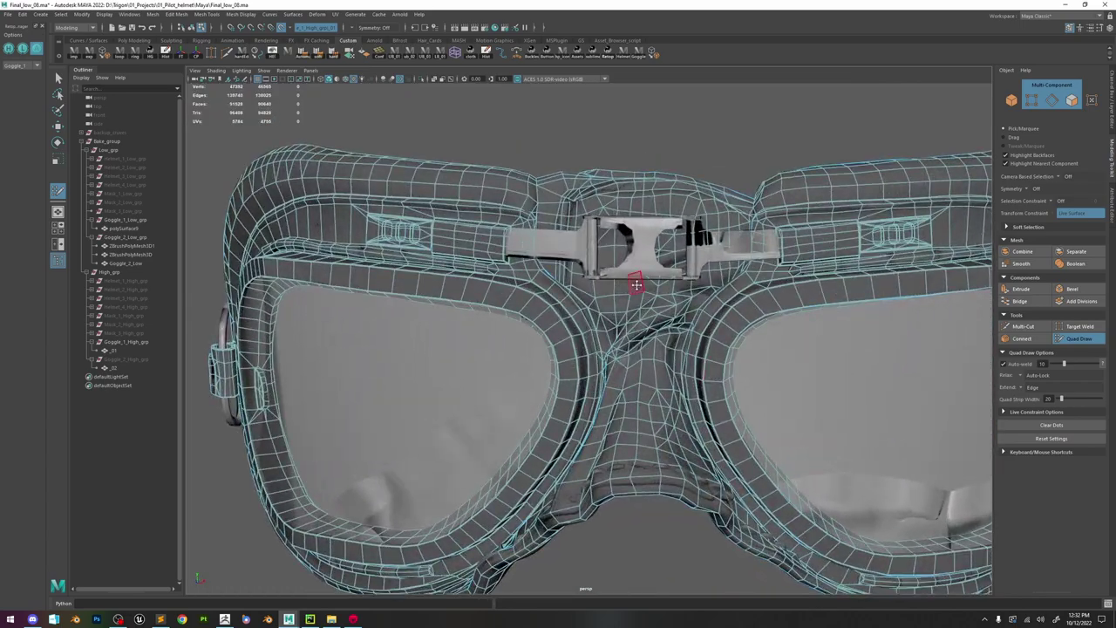
key(w)
right_drag(639, 286, 714, 246)
alt+drag(617, 301, 558, 297)
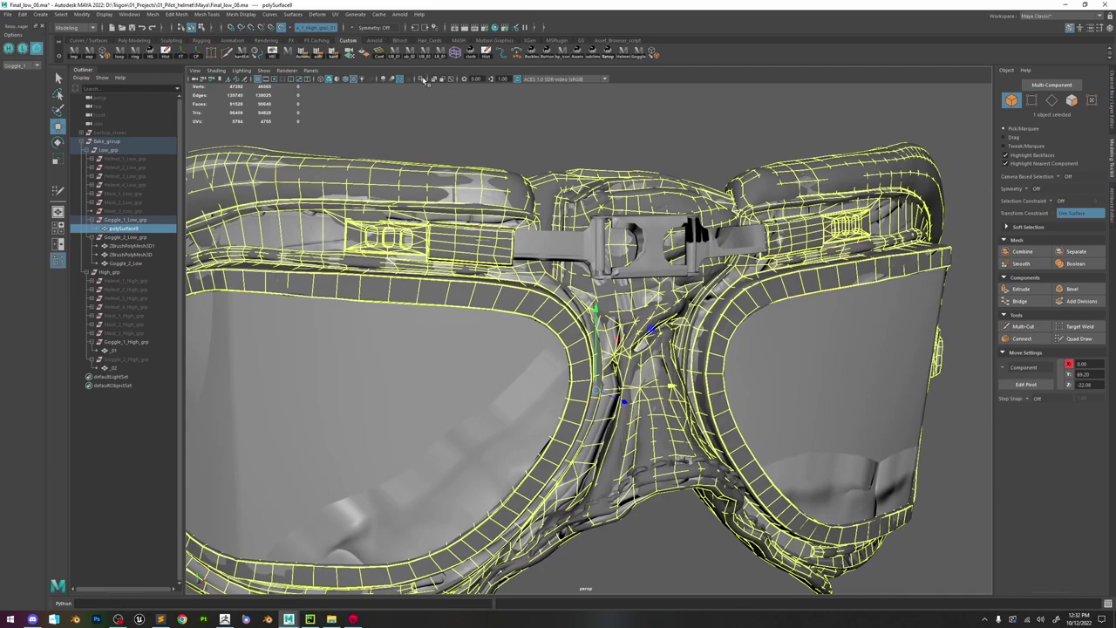
click(423, 79)
click(644, 139)
click(643, 259)
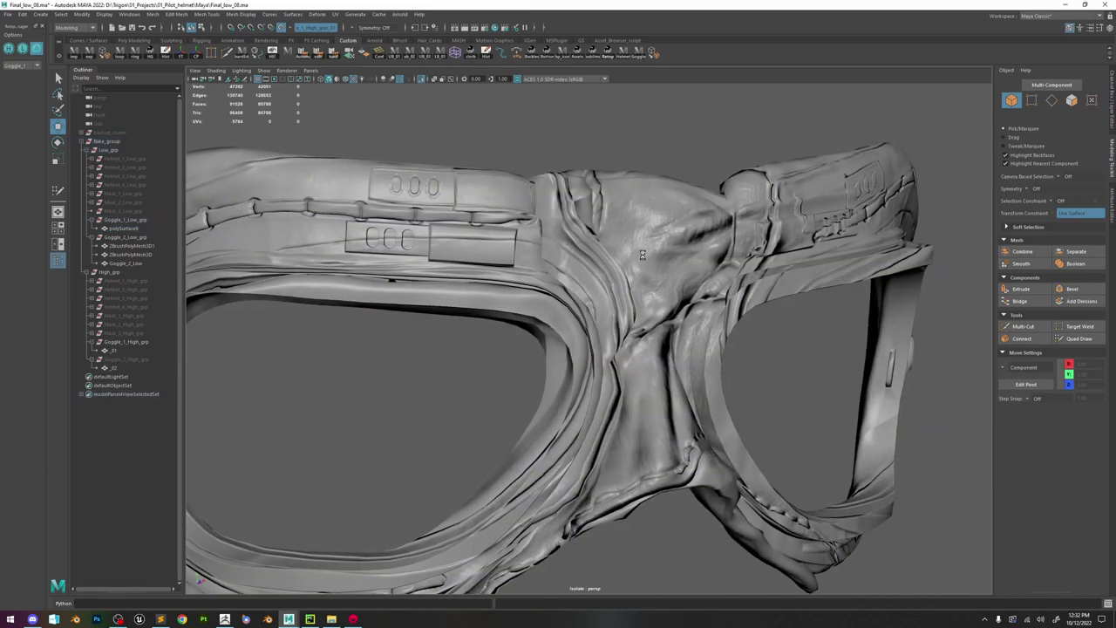
key(ctrl+s)
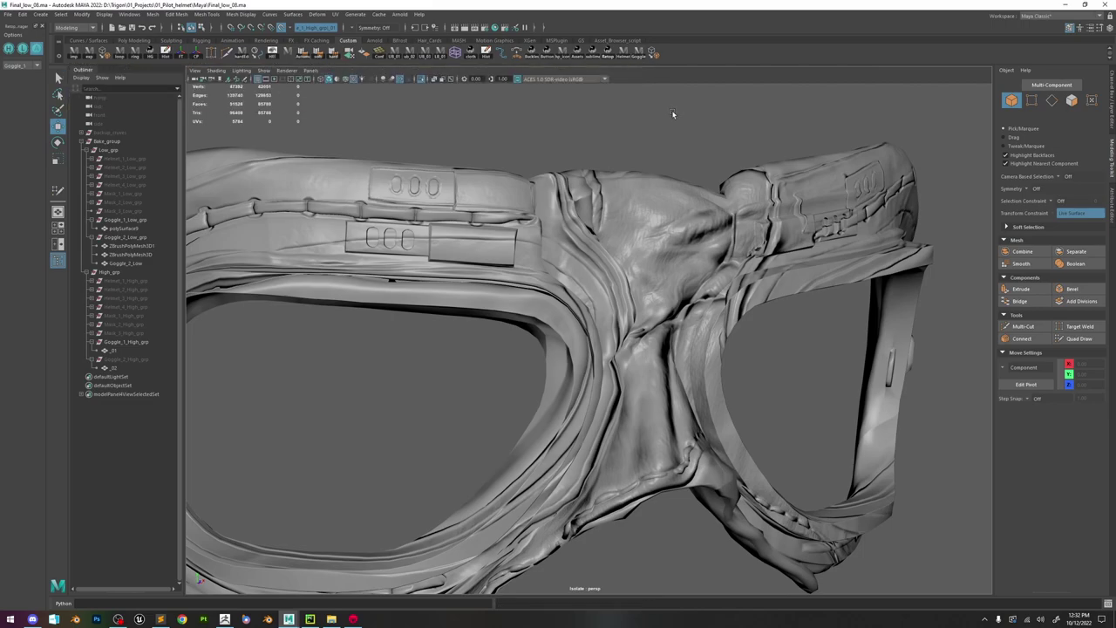
- Switch to Marmoset Toolbag, rebake the Goggles project's normal map, and return to Maya
alt+drag(647, 166, 393, 464)
click(358, 618)
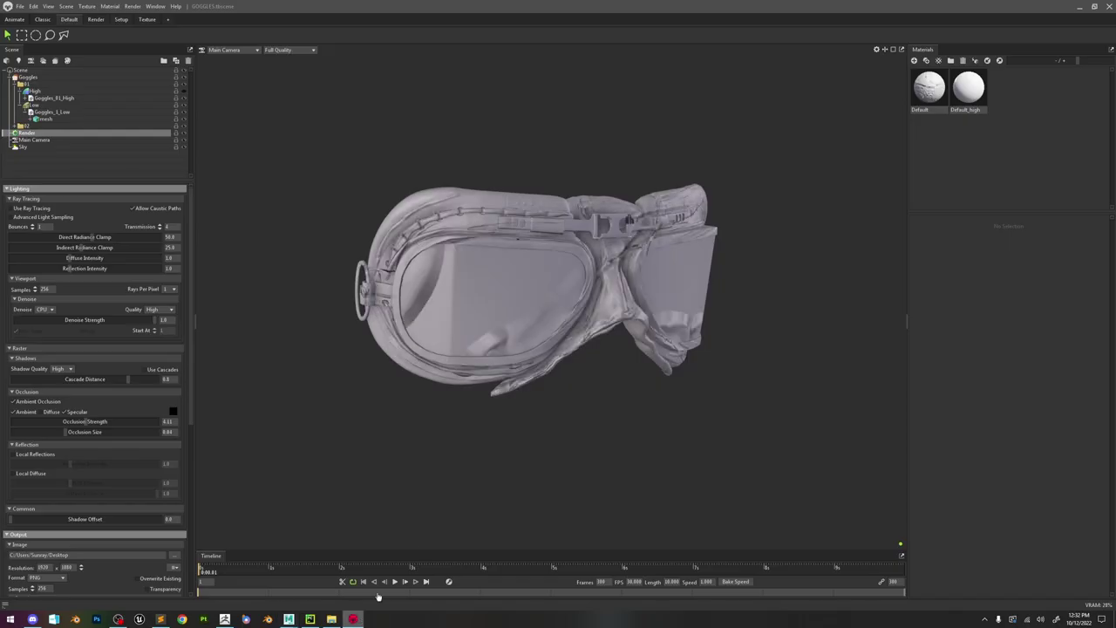
click(27, 77)
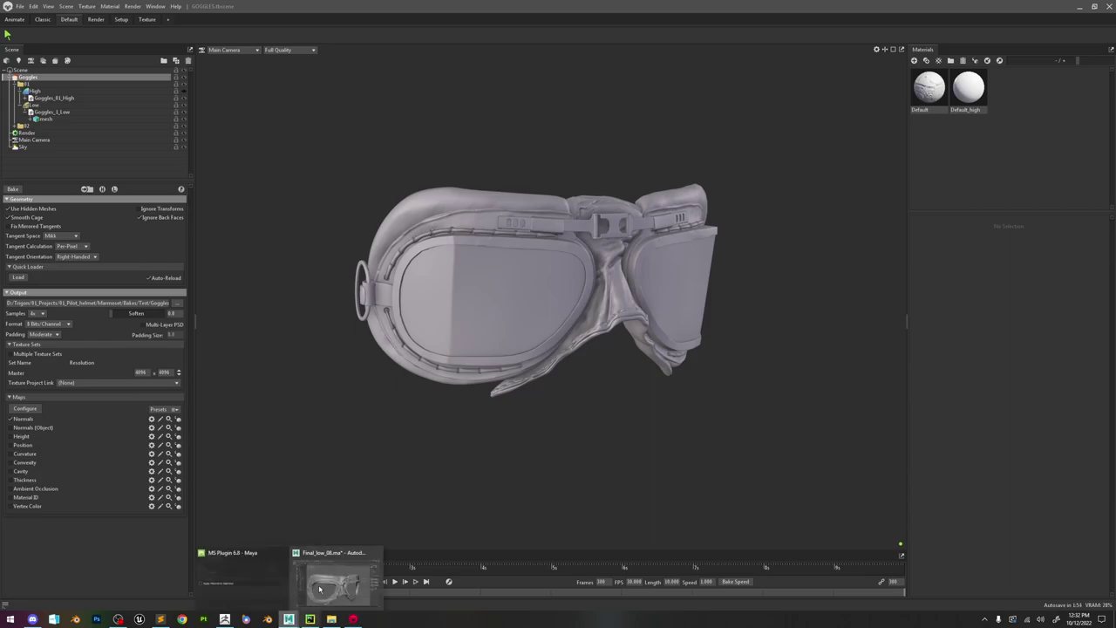
click(345, 580)
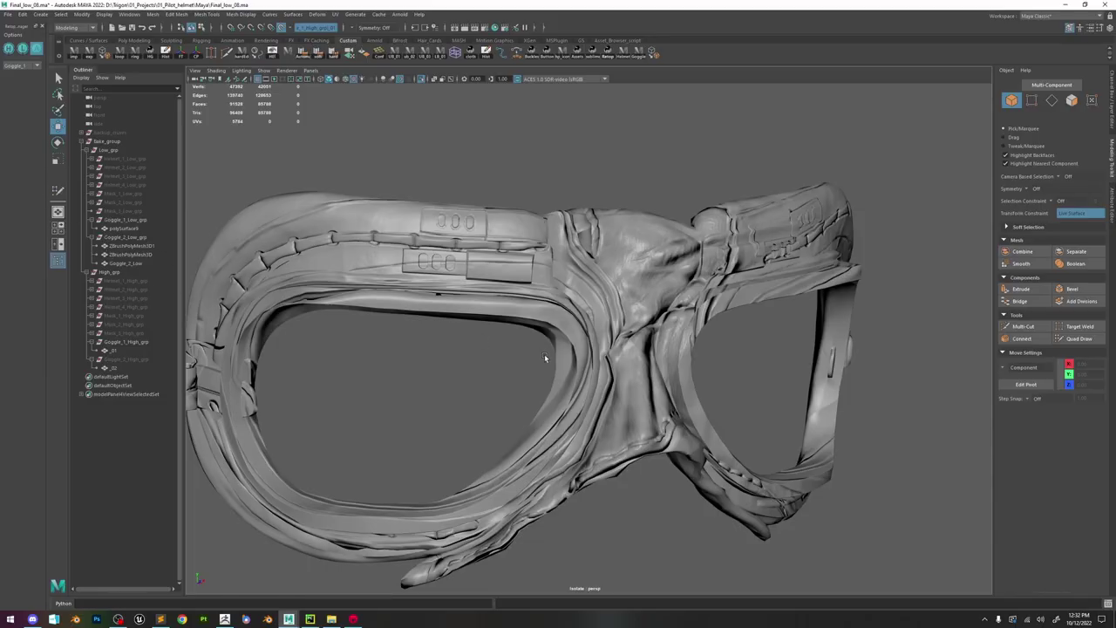
- Refresh the textured display and check the rebaked normals around the nose bridge and lens rims
alt+right_drag(544, 354, 573, 394)
key(6)
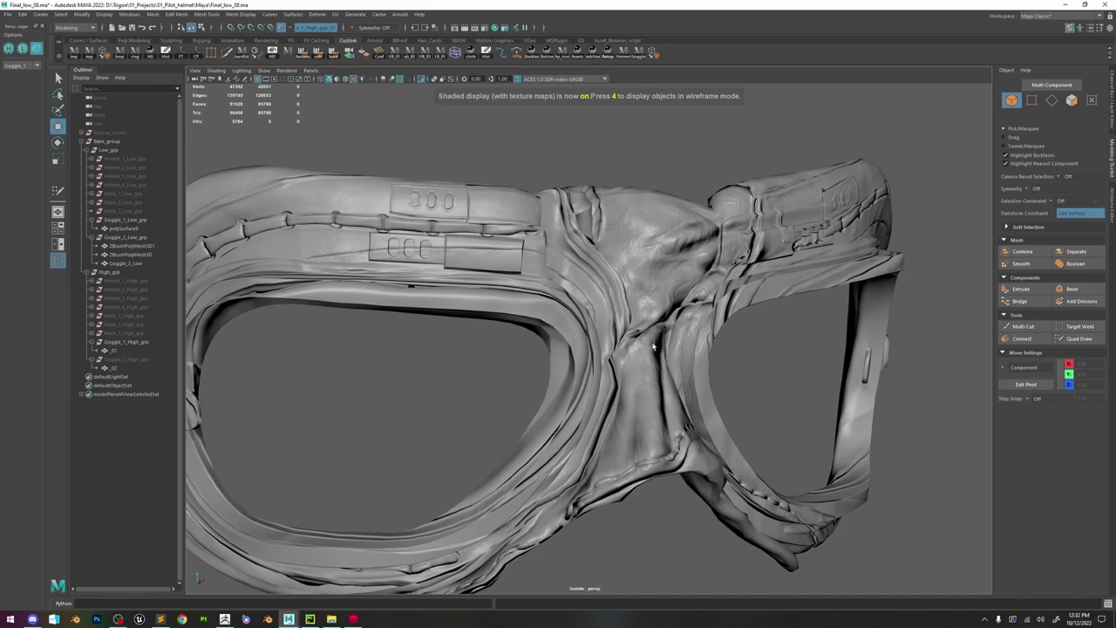
mouse_move(669, 261)
alt+mouse_down()
mouse_move(635, 314)
mouse_move(693, 346)
alt+mouse_up()
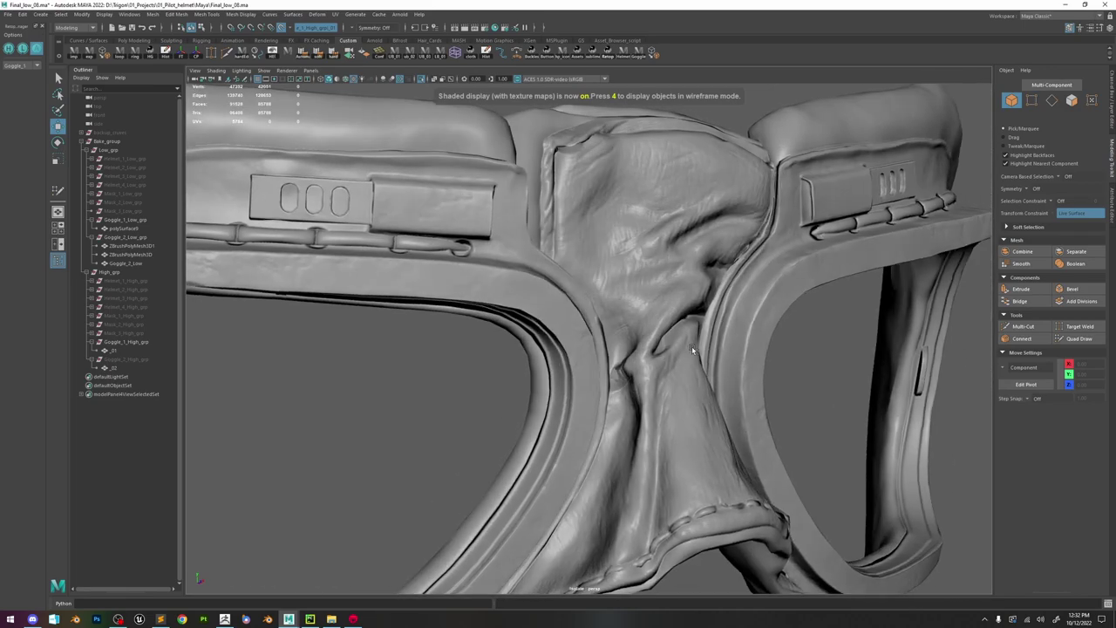
alt+right_drag(692, 346, 752, 376)
alt+drag(752, 374, 725, 401)
alt+right_drag(725, 402, 584, 266)
alt+drag(584, 266, 631, 336)
alt+right_drag(631, 336, 802, 470)
alt+drag(802, 470, 670, 399)
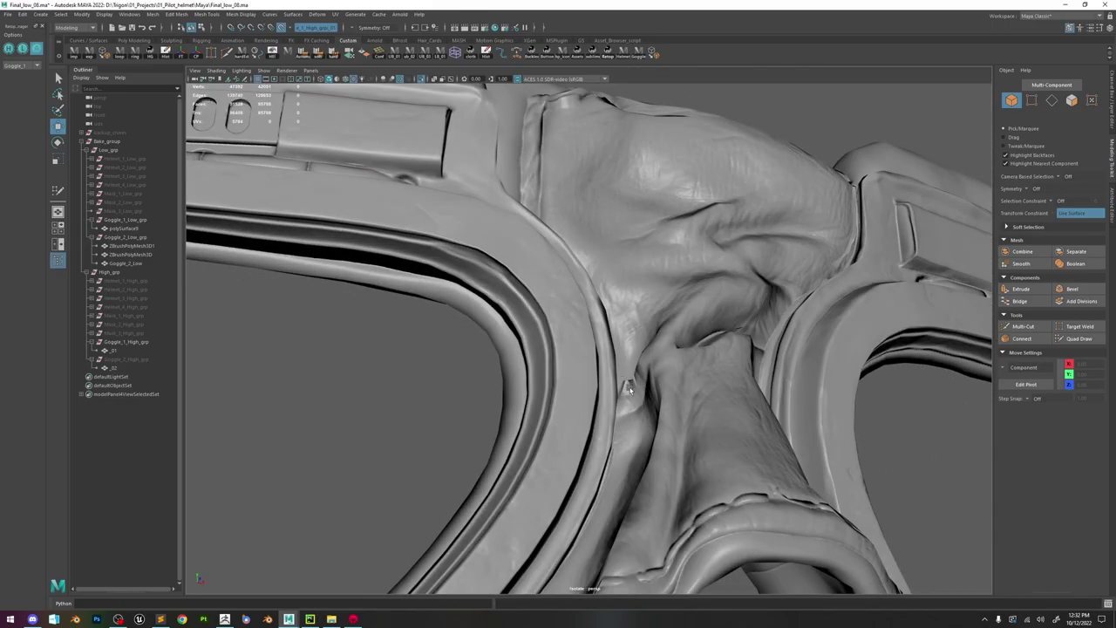
- Select the low-poly goggle mesh, show it outside isolation, and reshape the nose-bridge crease beside the lens rim with Quad Draw
click(668, 398)
alt+right_drag(668, 397, 741, 461)
alt+drag(742, 461, 689, 444)
alt+right_drag(688, 444, 757, 401)
alt+drag(757, 401, 659, 390)
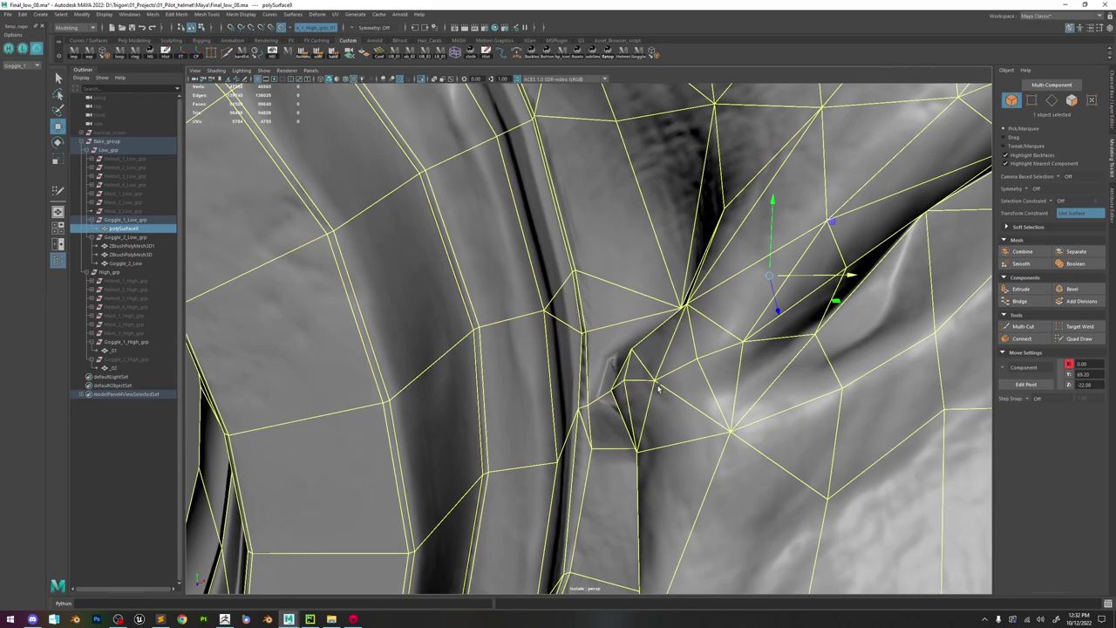
click(421, 79)
alt+drag(615, 254, 699, 264)
click(1074, 339)
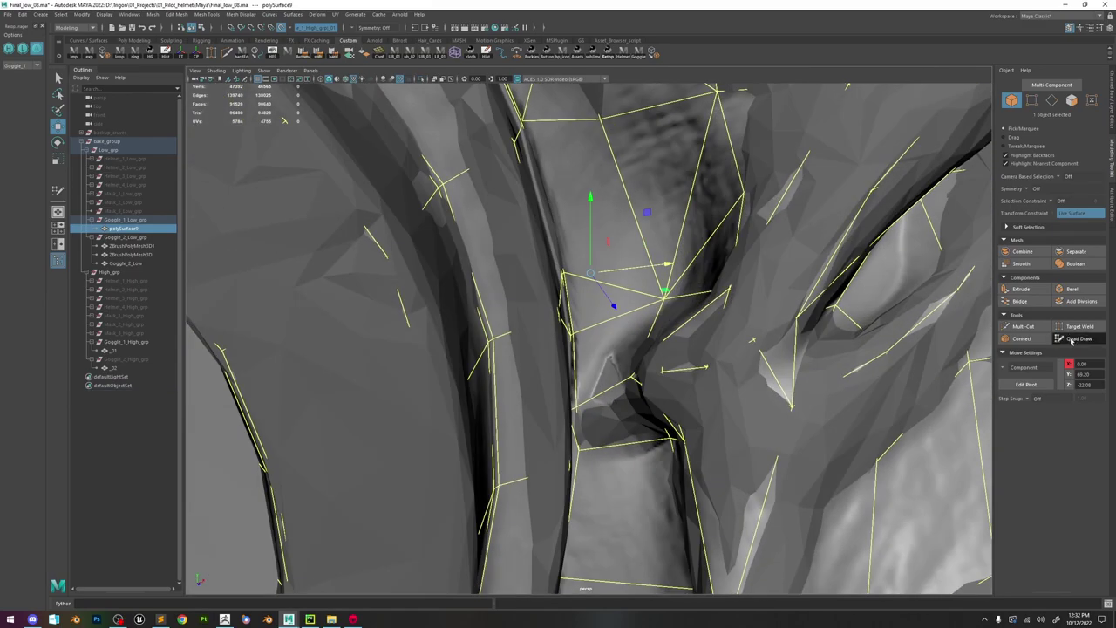
mouse_move(646, 379)
alt+mouse_down()
mouse_move(591, 355)
mouse_move(648, 331)
mouse_move(643, 349)
mouse_move(627, 349)
mouse_move(640, 391)
mouse_move(643, 368)
mouse_move(610, 375)
mouse_move(628, 366)
mouse_move(588, 357)
mouse_move(625, 352)
mouse_move(600, 356)
alt+mouse_up()
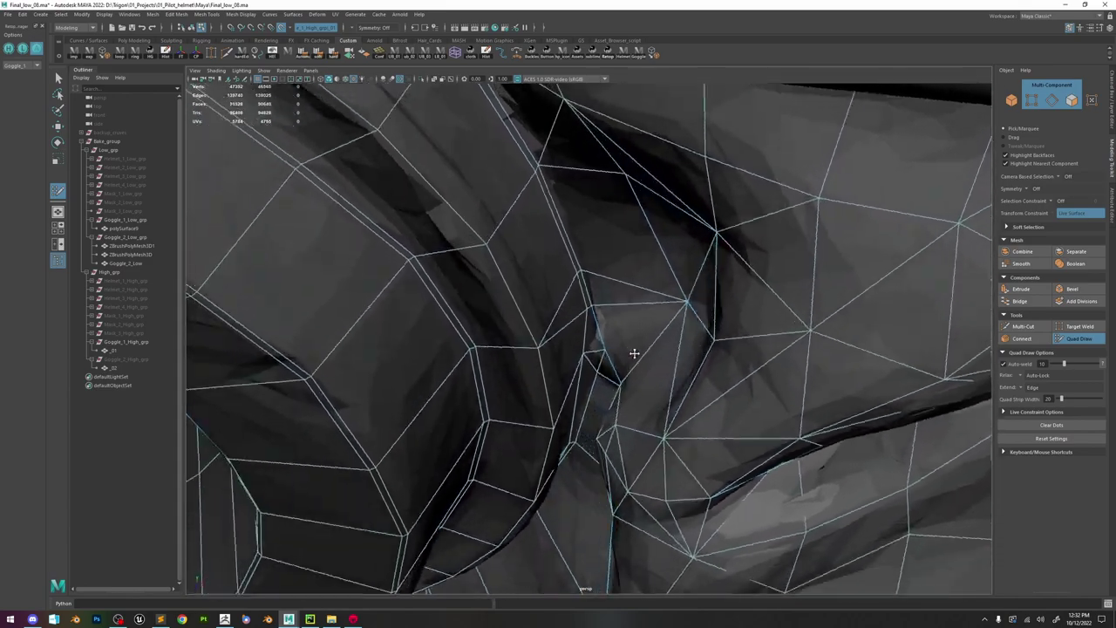
- Multi-Cut two new edges across the faces of the nose-bridge crease and adjust the surrounding vertices with Quad Draw
click(1025, 326)
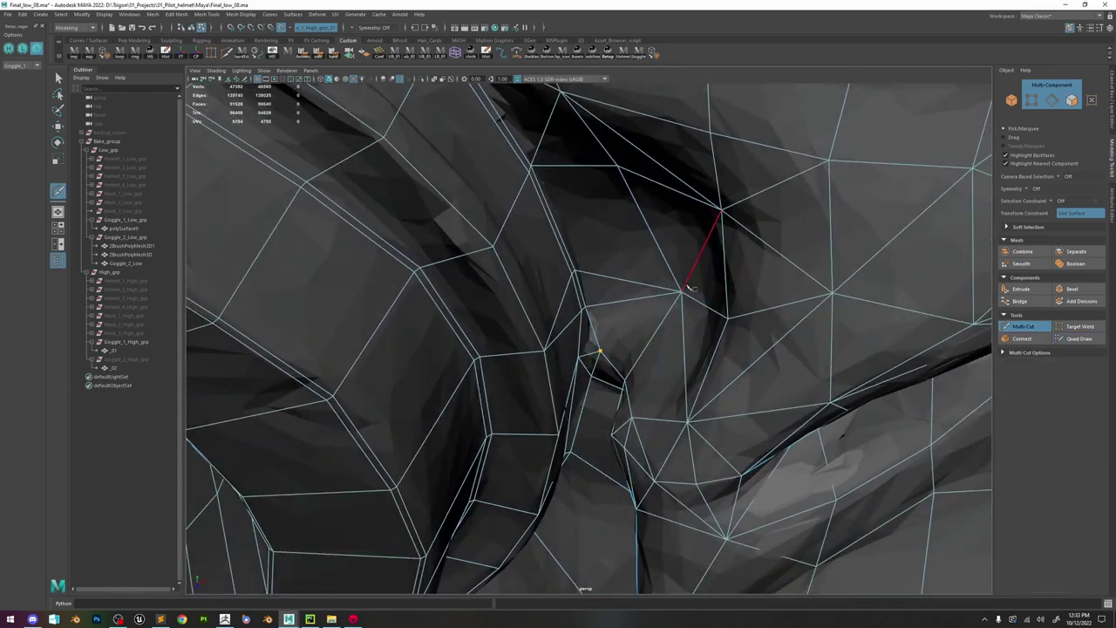
alt+drag(689, 328, 697, 302)
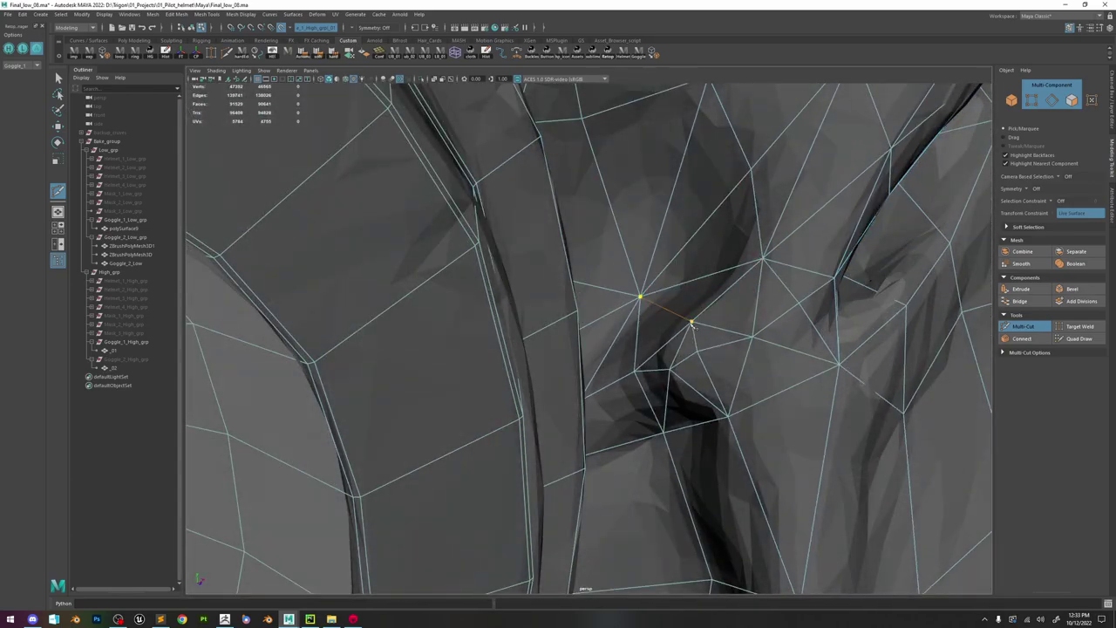
alt+drag(699, 325, 621, 385)
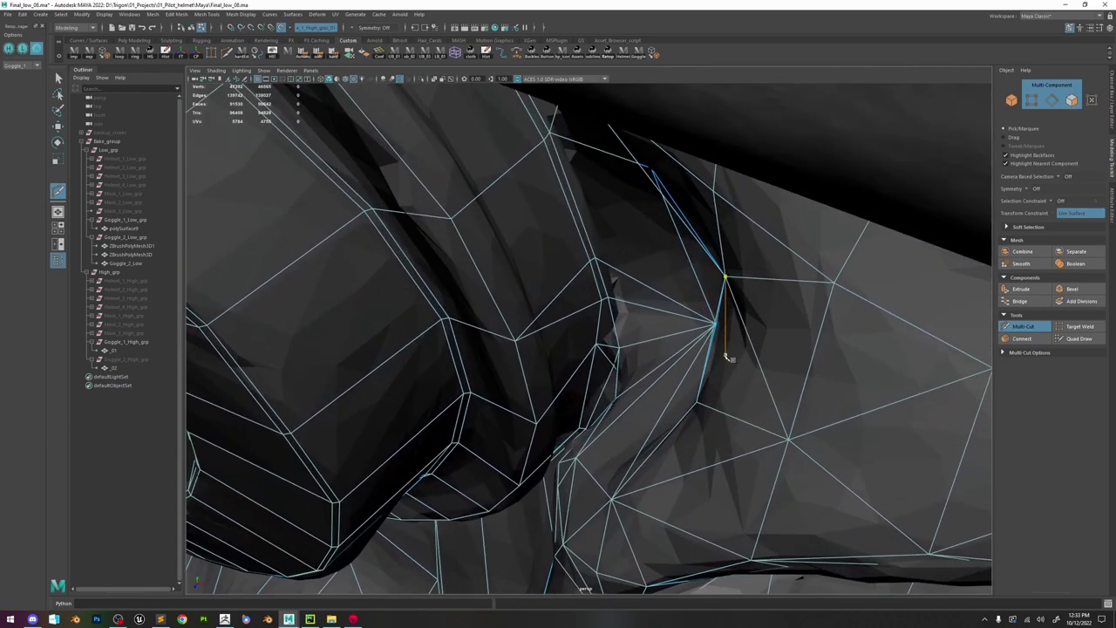
alt+drag(731, 358, 718, 357)
click(1078, 338)
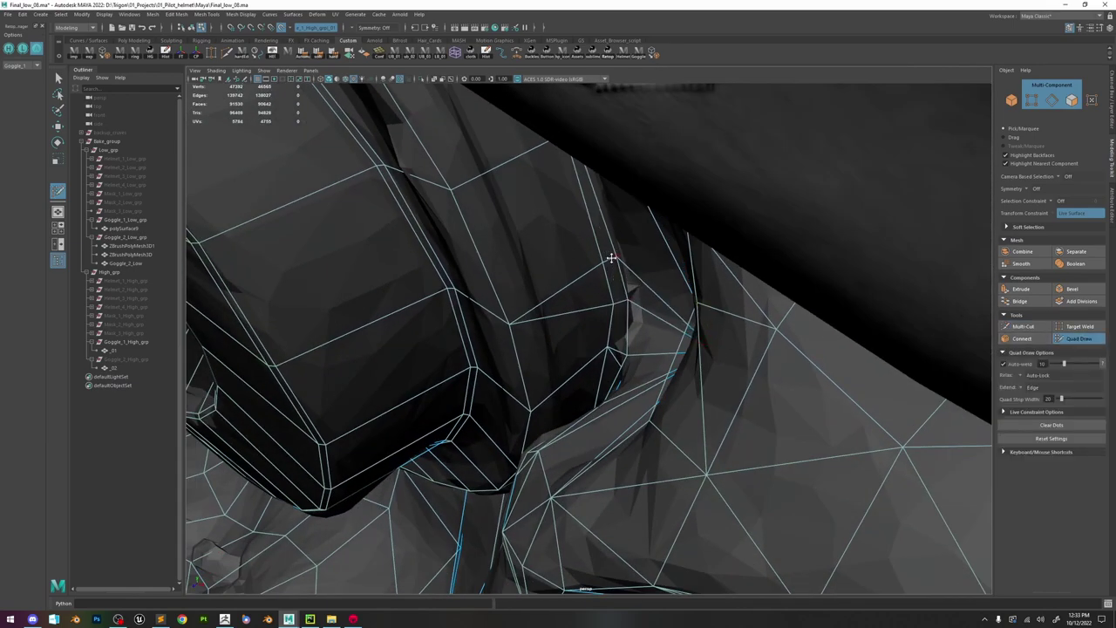
alt+drag(623, 274, 697, 347)
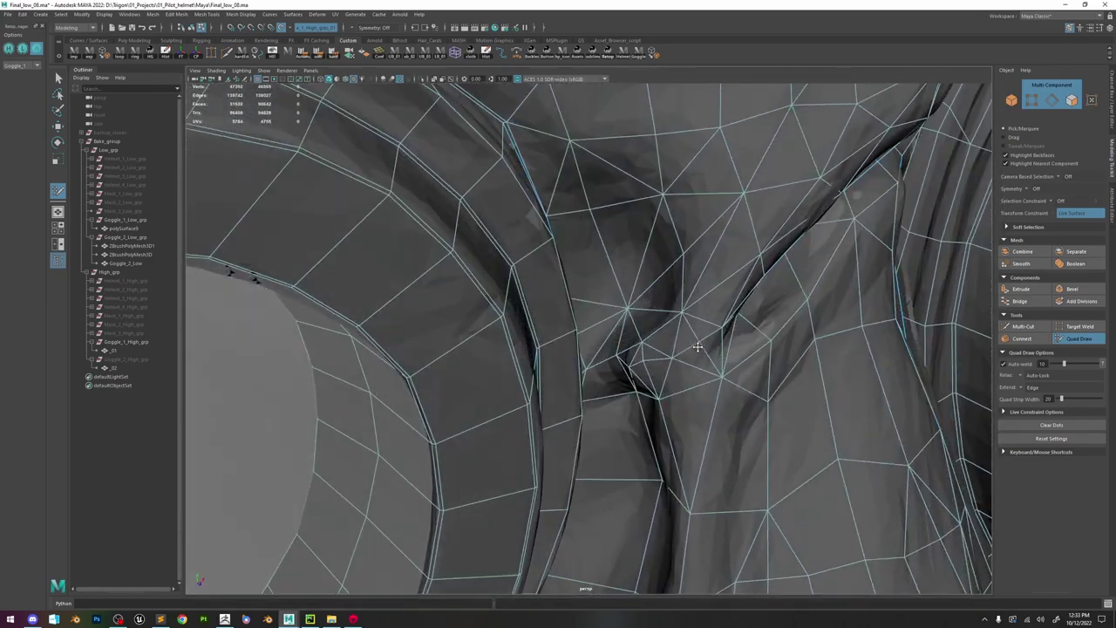
- Leave Quad Draw, isolate the low-poly goggles in object mode, and save the scene
key(w)
key(F8)
click(421, 79)
scroll(855, 323, down, 4)
alt+drag(715, 306, 864, 318)
click(855, 324)
key(ctrl+s)
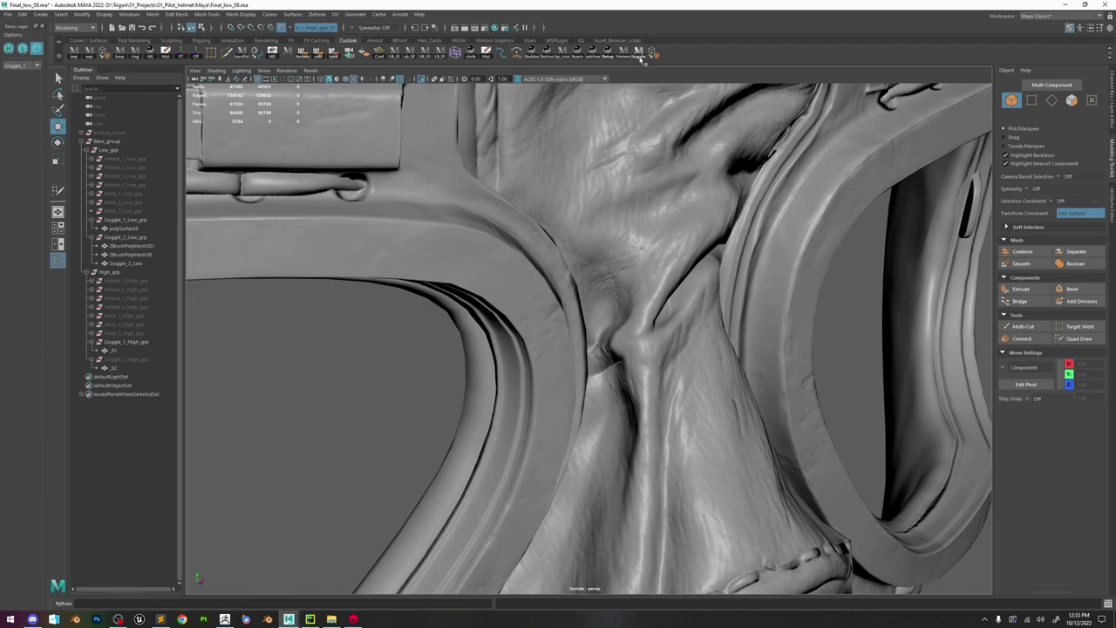
- Switch to Marmoset Toolbag, rebake the Goggles normal map, and refresh the textured display back in Maya
key(alt+Tab)
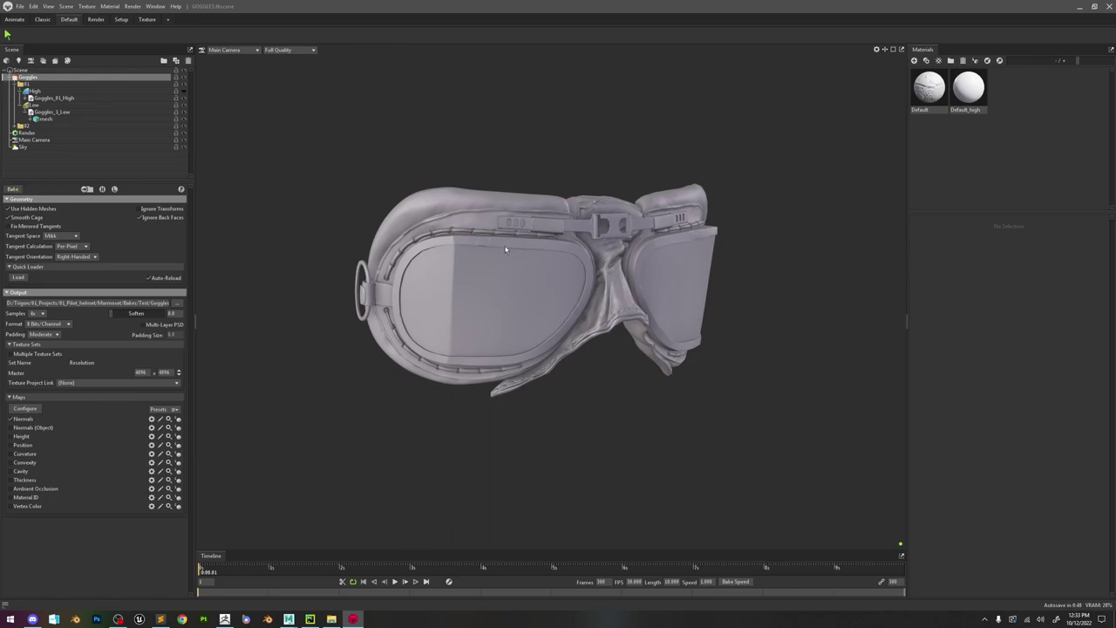
mouse_move(293, 615)
click(343, 570)
alt+right_drag(709, 303, 739, 382)
key(5)
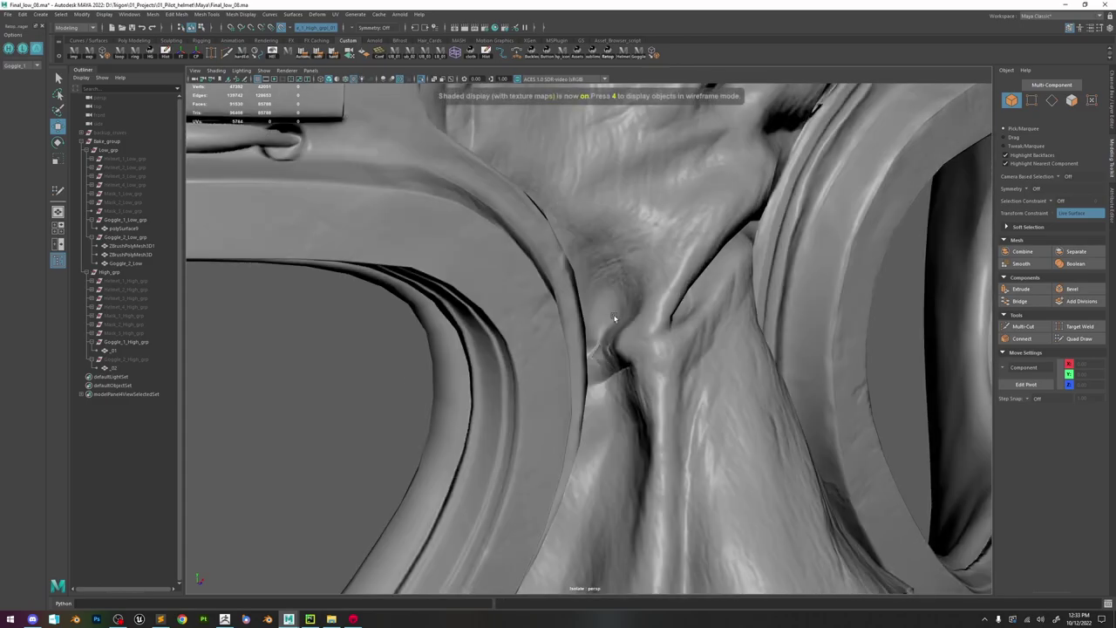
key(6)
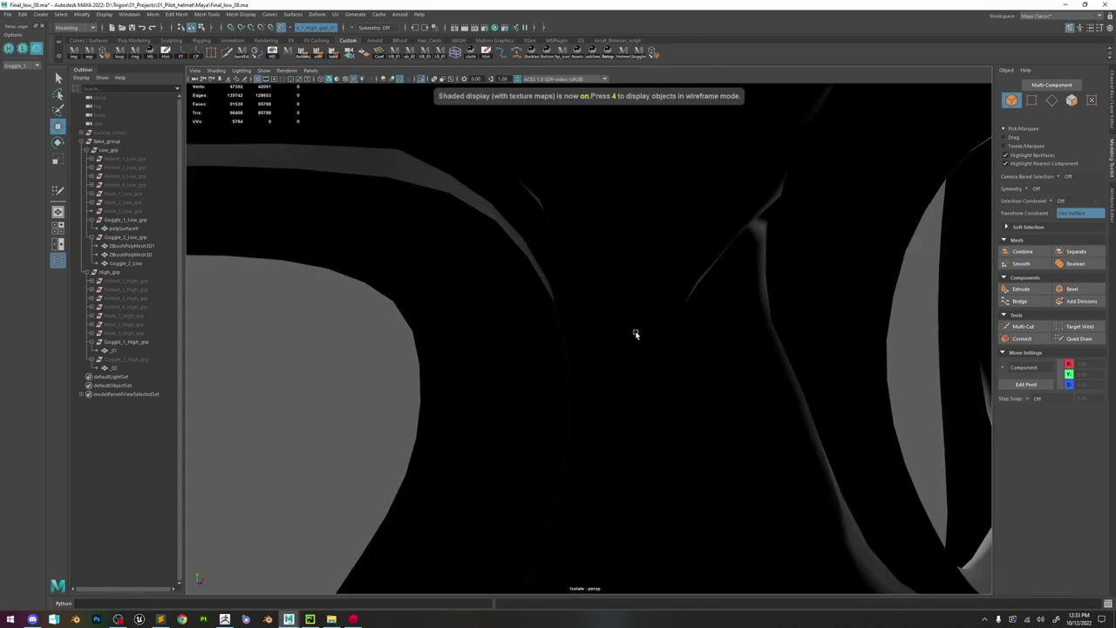
alt+drag(652, 356, 640, 375)
alt+right_drag(640, 376, 825, 475)
- Open the low-poly goggle mesh in the UV Editor and optimize the UVs around the nose-bridge crease
click(679, 338)
alt+drag(679, 338, 657, 369)
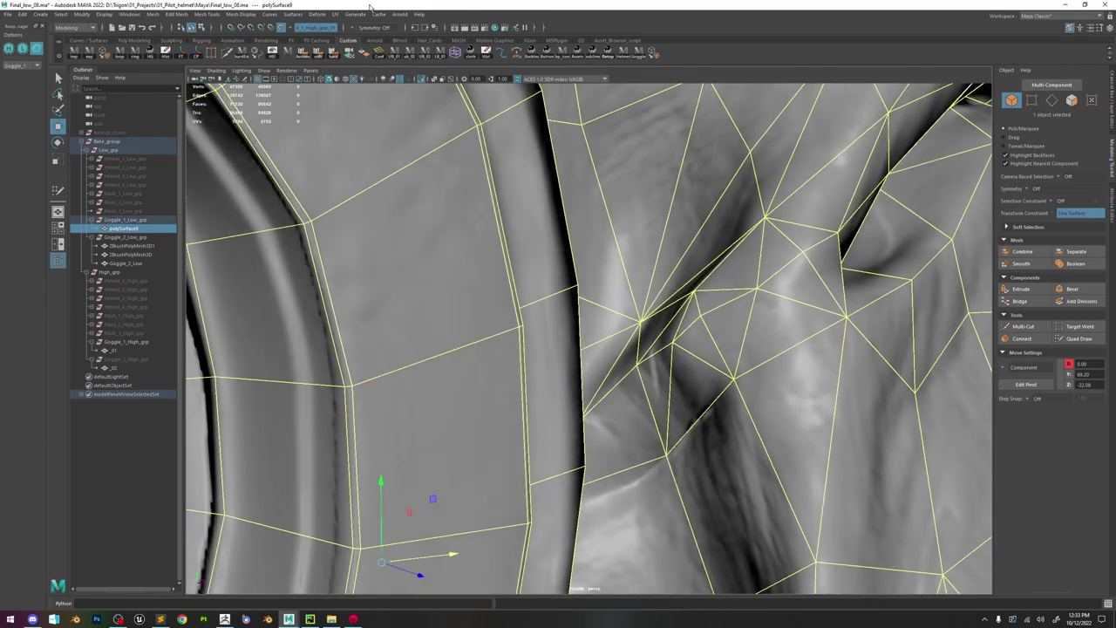
click(332, 15)
click(349, 29)
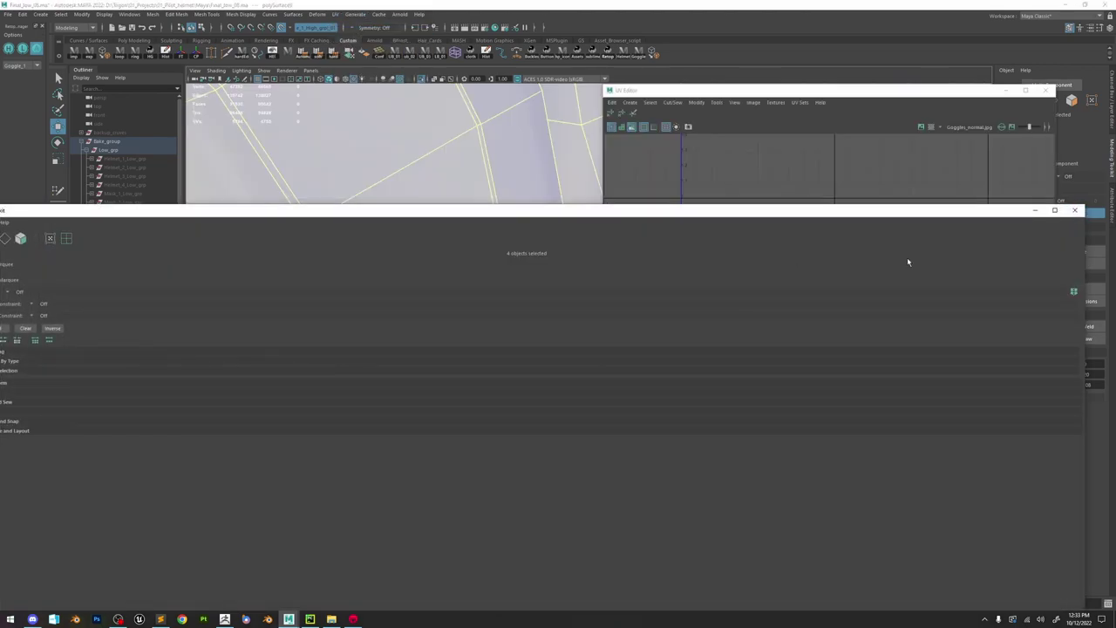
click(1073, 210)
scroll(742, 292, up, 5)
right_drag(737, 318, 771, 314)
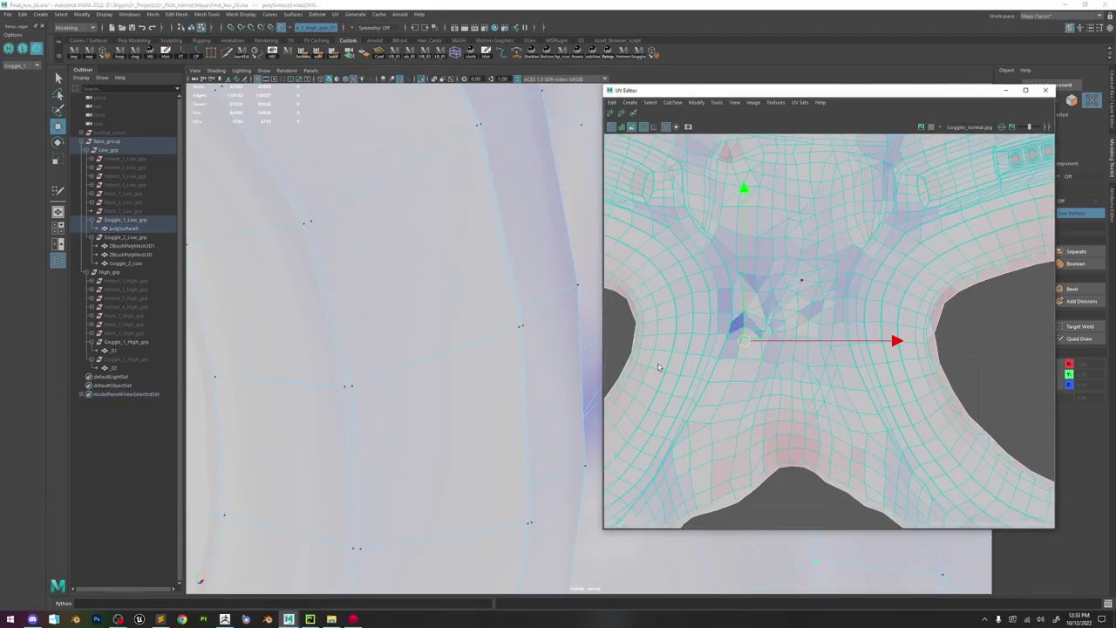
shift+right_drag(759, 272, 795, 276)
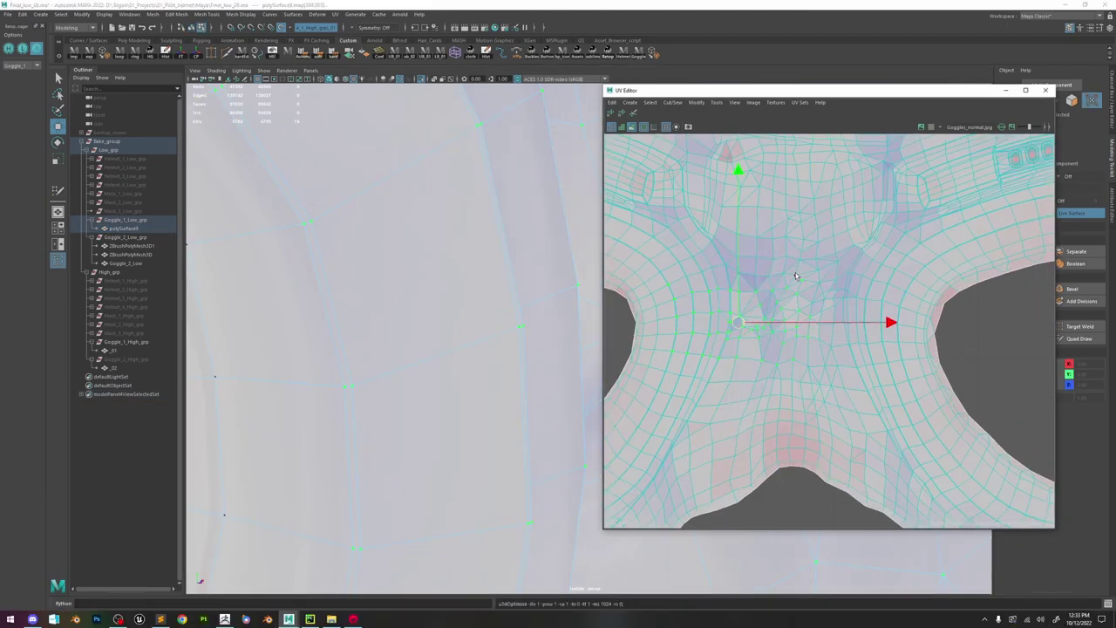
click(1046, 94)
- Return the goggle mesh to object mode and run the custom Goggle shelf script
scroll(573, 309, down, 4)
key(5)
right_drag(573, 309, 611, 279)
scroll(589, 297, down, 4)
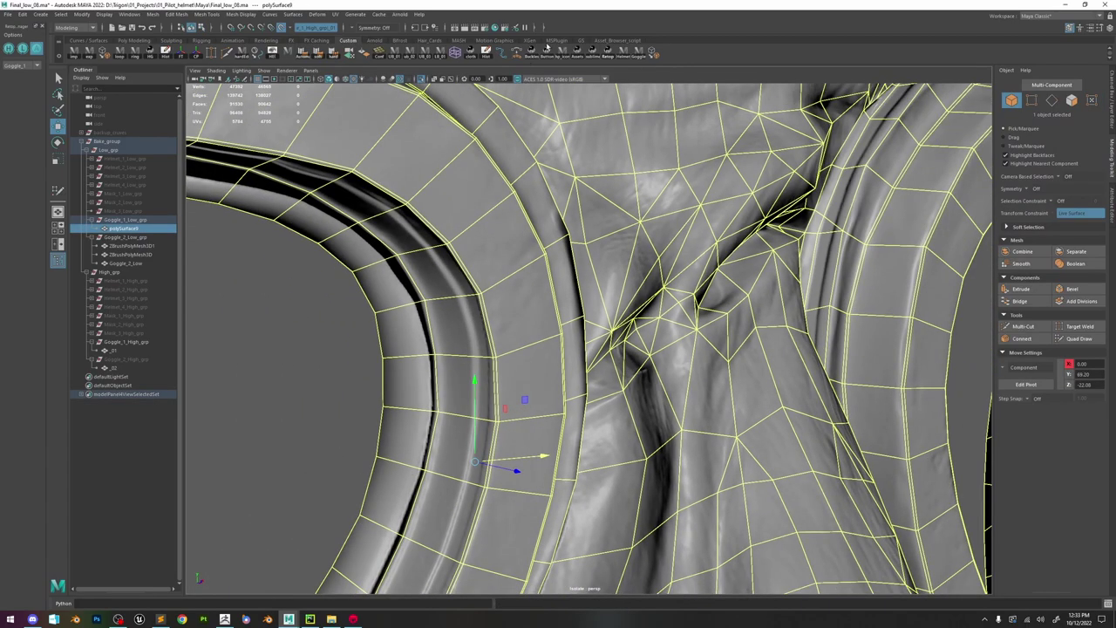
click(637, 57)
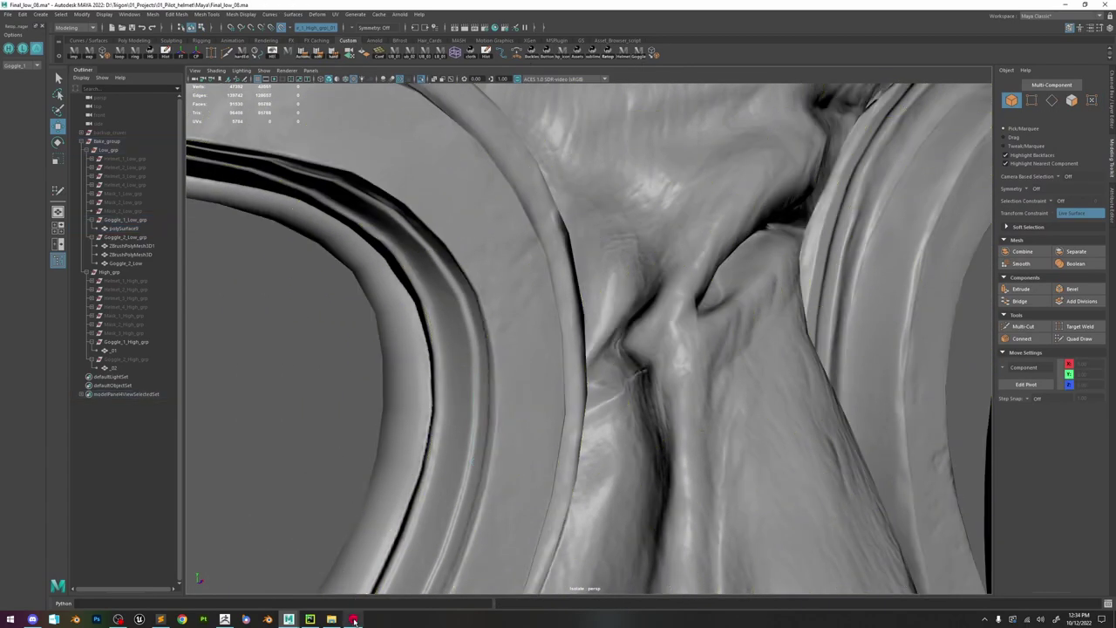
- Rebake the Goggles normal map in Marmoset Toolbag with the optimized UVs and reload the textures in Maya
click(353, 619)
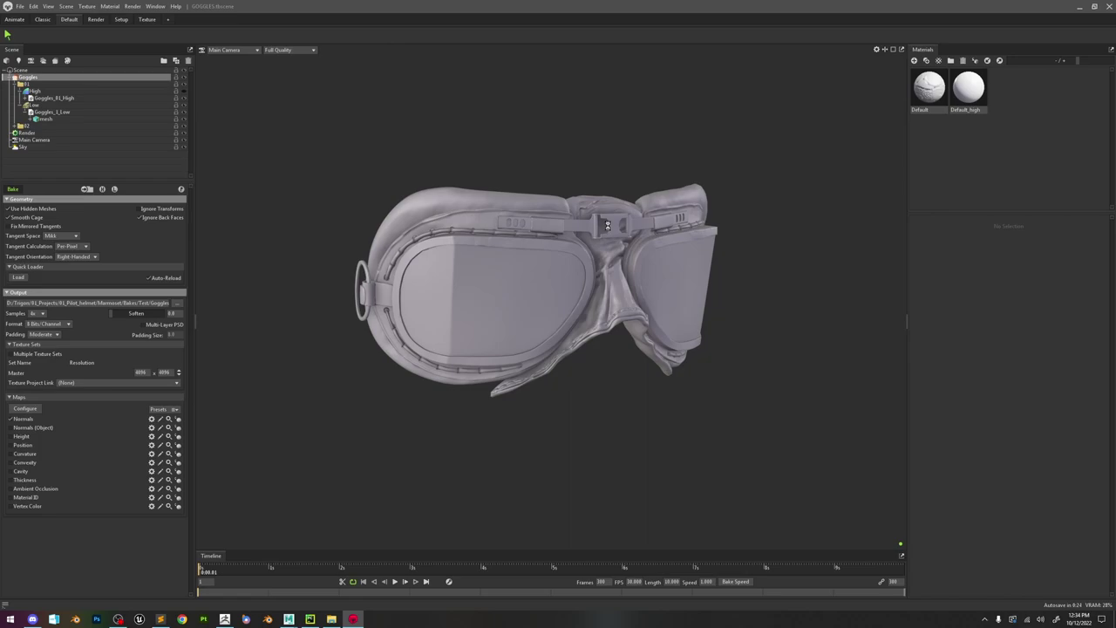
click(291, 620)
mouse_move(686, 324)
alt+mouse_down()
mouse_move(668, 319)
mouse_move(666, 366)
mouse_move(673, 348)
alt+mouse_up()
key(6)
- Check the rebaked normals across the nose bridge, both lens rims and the strap plates
alt+right_drag(673, 348, 701, 359)
click(700, 364)
alt+drag(695, 389, 698, 421)
alt+right_drag(697, 421, 725, 302)
alt+drag(777, 337, 771, 341)
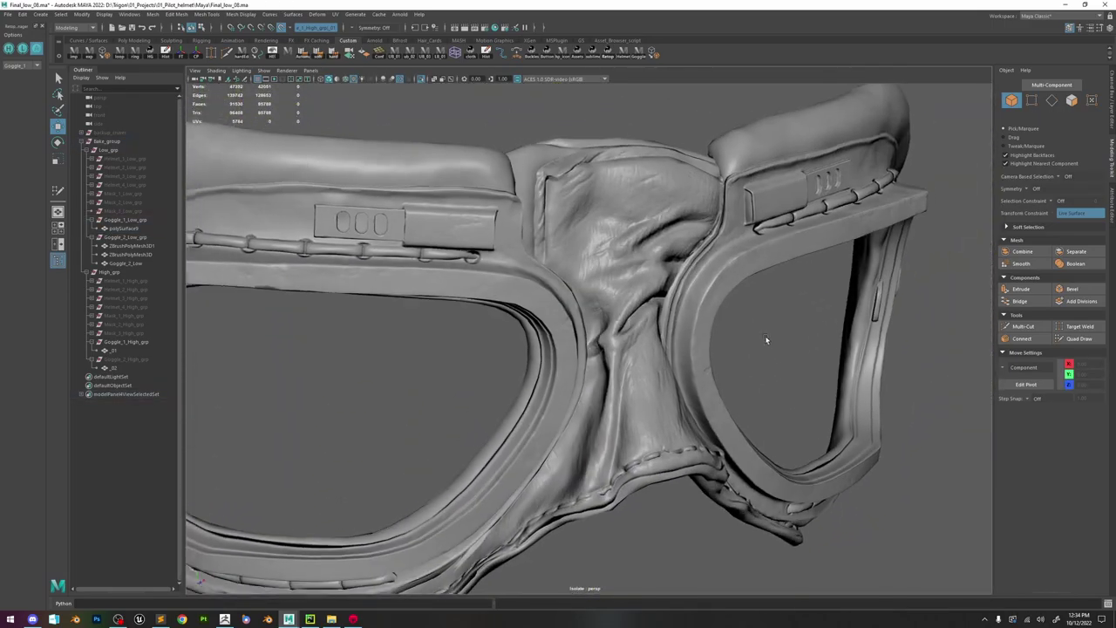
alt+right_drag(770, 341, 713, 225)
mouse_move(713, 225)
alt+mouse_down()
mouse_move(723, 211)
mouse_move(712, 214)
mouse_move(733, 218)
alt+mouse_up()
- Leave isolation and alternate between the high-poly and low-poly goggles to compare their shapes and details
click(19, 50)
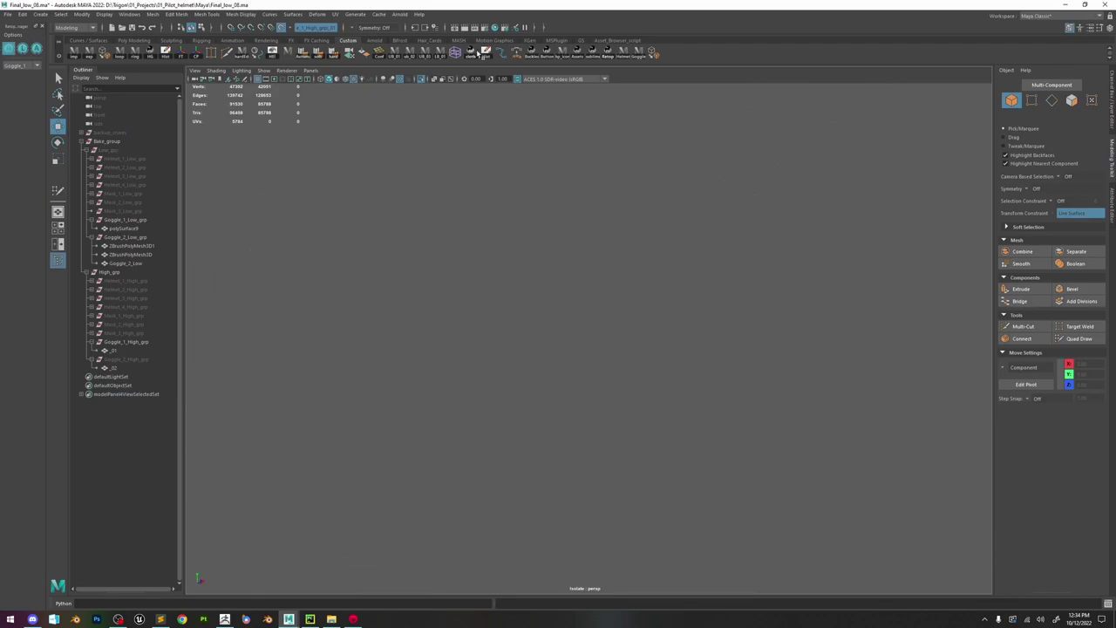
click(422, 79)
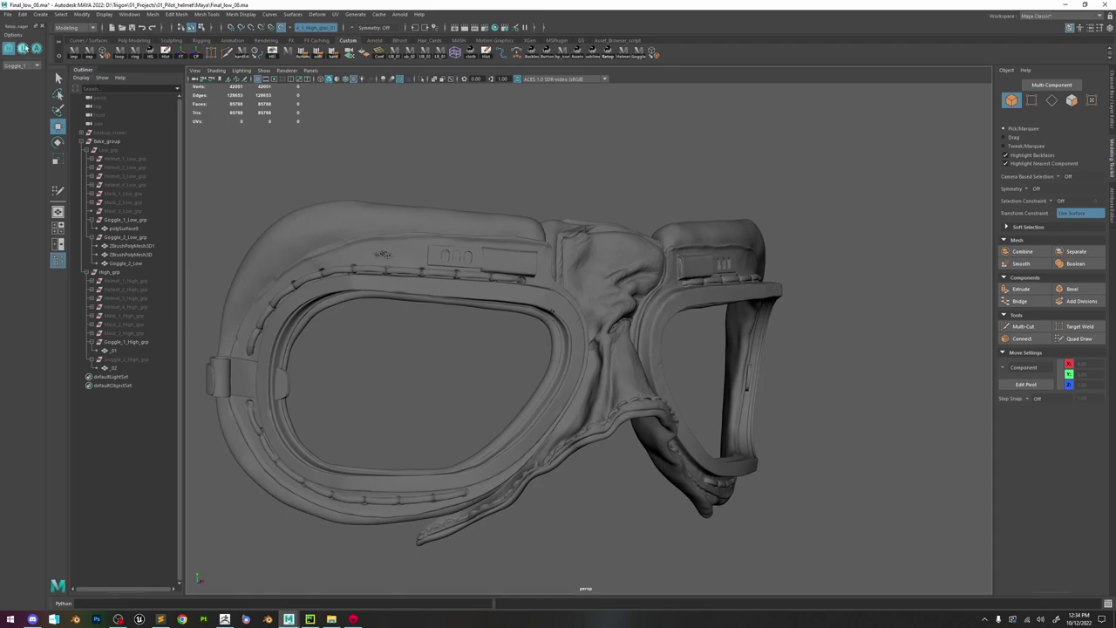
click(22, 48)
click(8, 49)
click(23, 49)
click(9, 49)
click(23, 50)
click(9, 49)
click(22, 50)
click(8, 49)
click(22, 49)
click(9, 48)
click(23, 49)
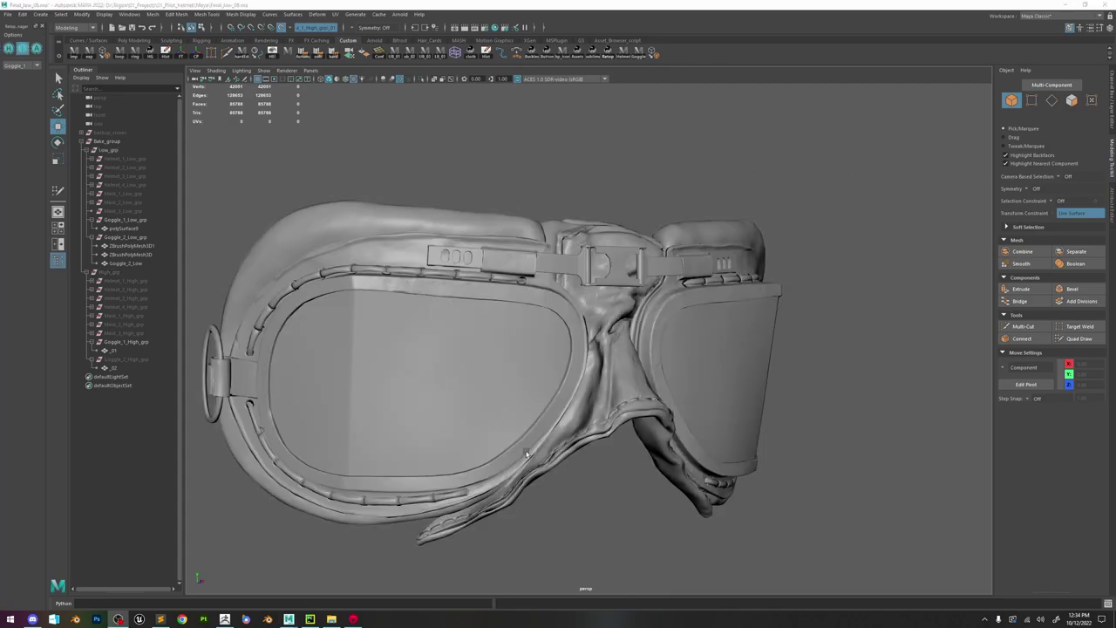
- Examine the low-poly shading and edges where the stitched lower leather flap meets the lens rim
alt+middle_drag(526, 453, 542, 363)
scroll(527, 390, up, 5)
alt+drag(524, 394, 567, 372)
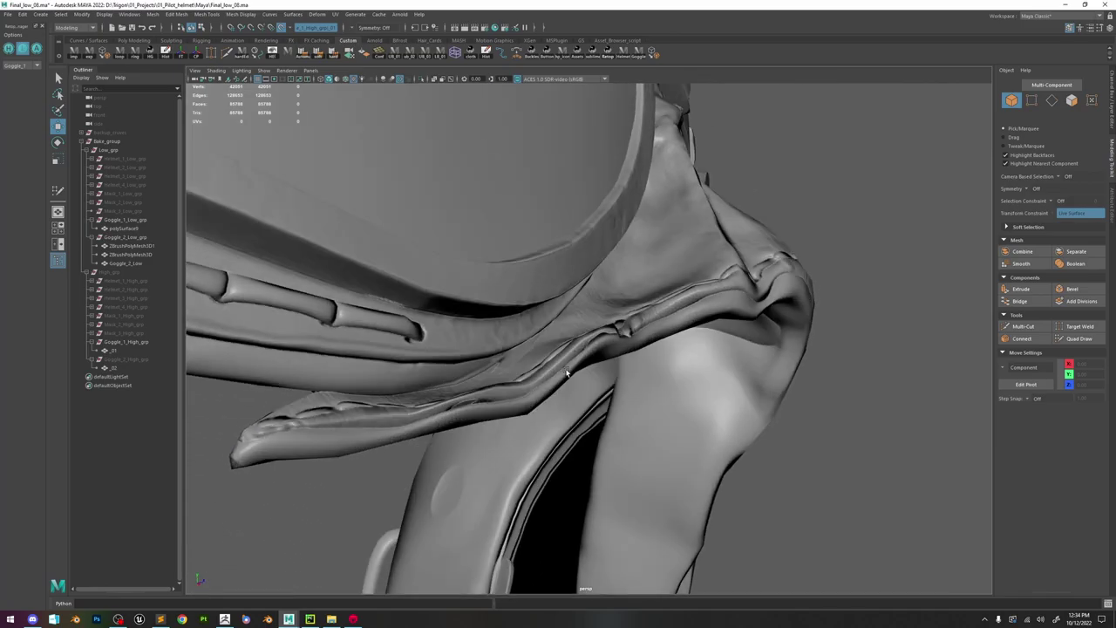
click(567, 374)
scroll(436, 336, up, 8)
right_drag(463, 358, 466, 289)
click(447, 366)
key(f)
scroll(514, 369, down, 4)
alt+drag(562, 371, 579, 354)
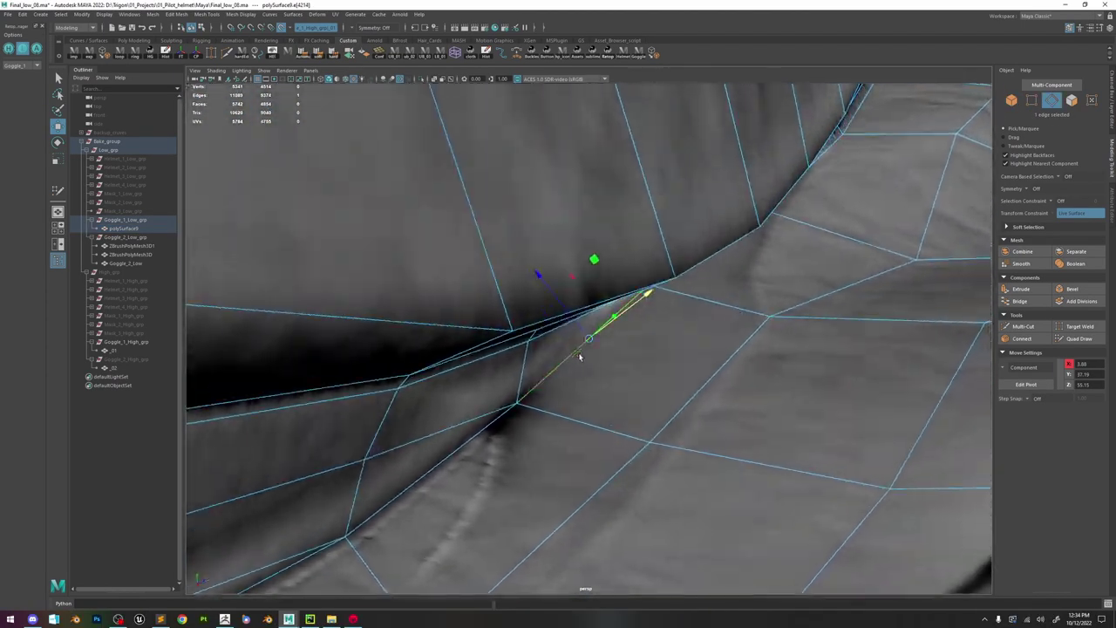
scroll(602, 347, down, 7)
right_drag(620, 340, 727, 285)
scroll(750, 305, down, 5)
click(851, 407)
alt+drag(851, 407, 787, 457)
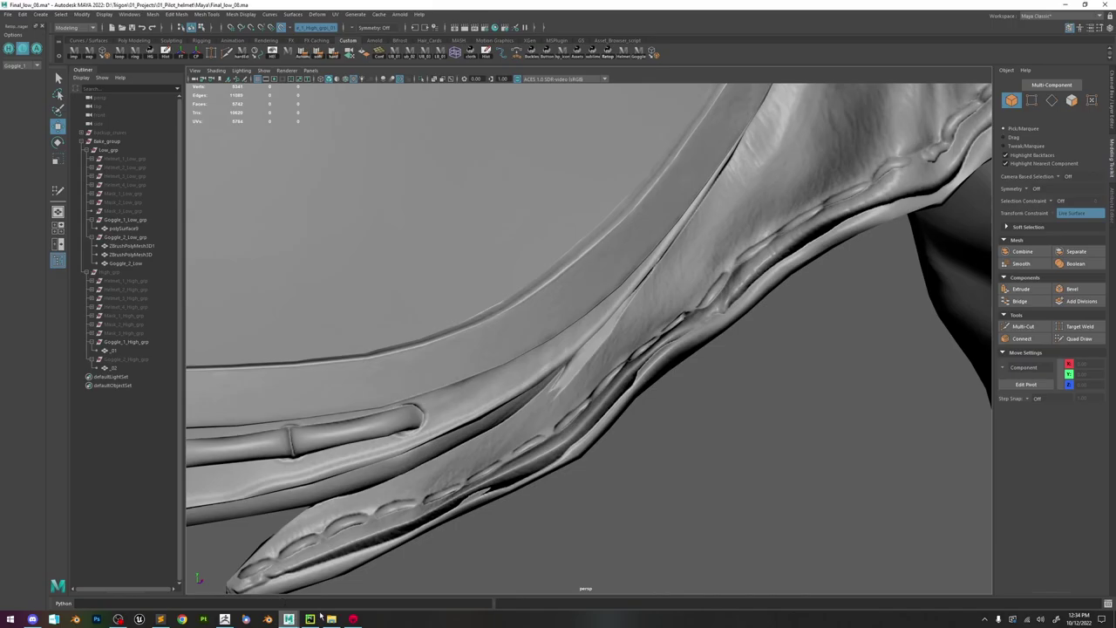
- In Marmoset Toolbag, hide the Low group's offset preview and paint its cage offset along the seam below the lens rim
click(353, 620)
alt+right_drag(524, 289, 660, 456)
alt+middle_drag(660, 456, 634, 269)
alt+drag(634, 269, 580, 376)
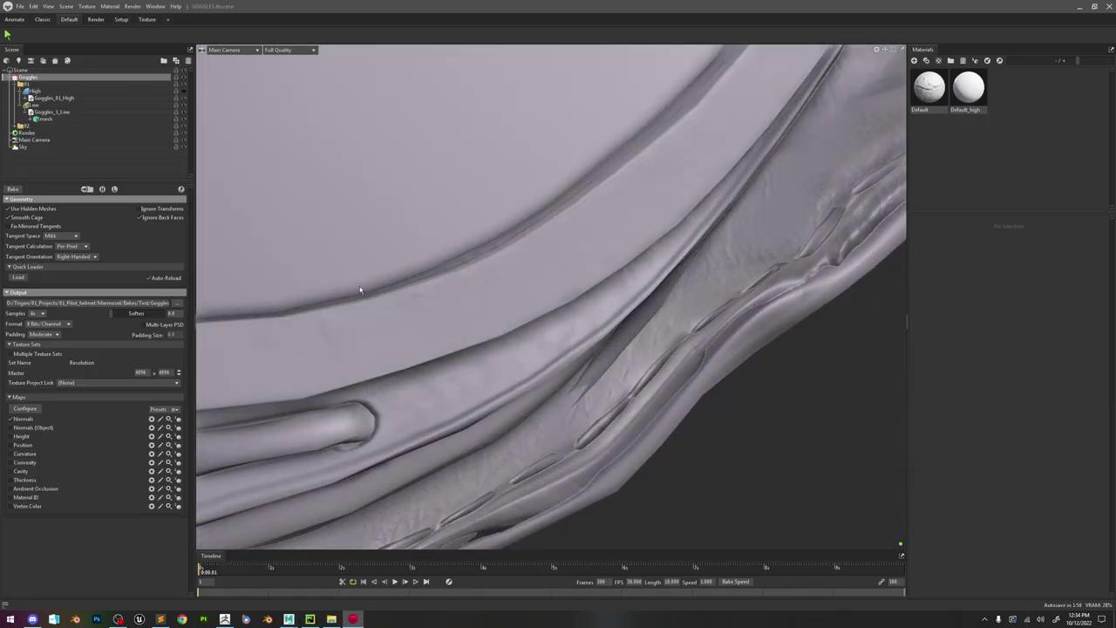
click(33, 106)
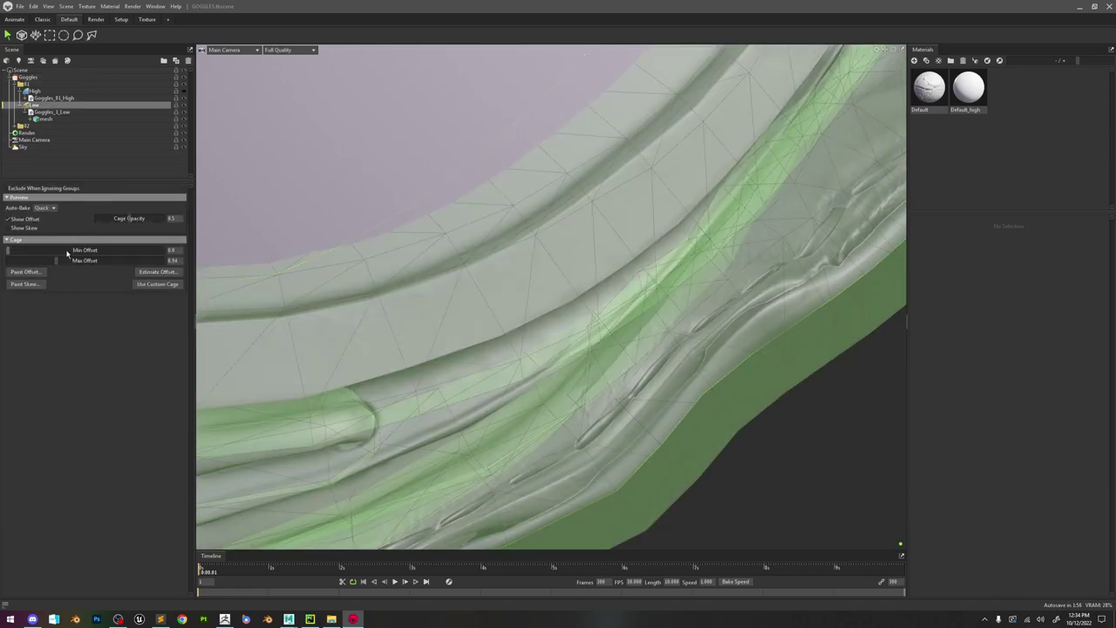
click(39, 274)
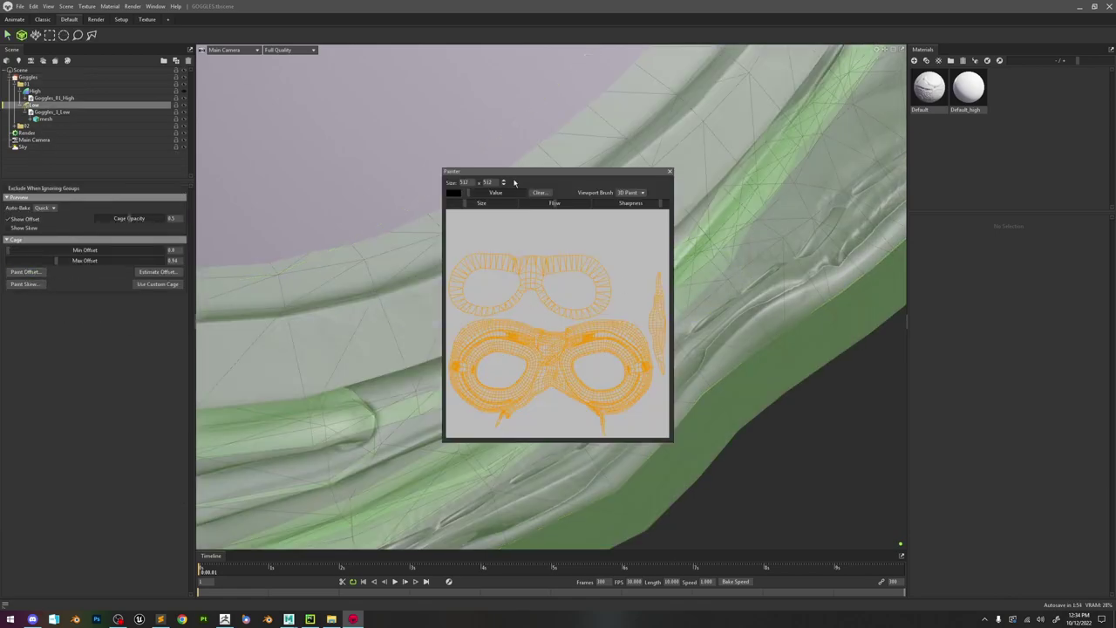
drag(520, 173, 847, 204)
click(26, 220)
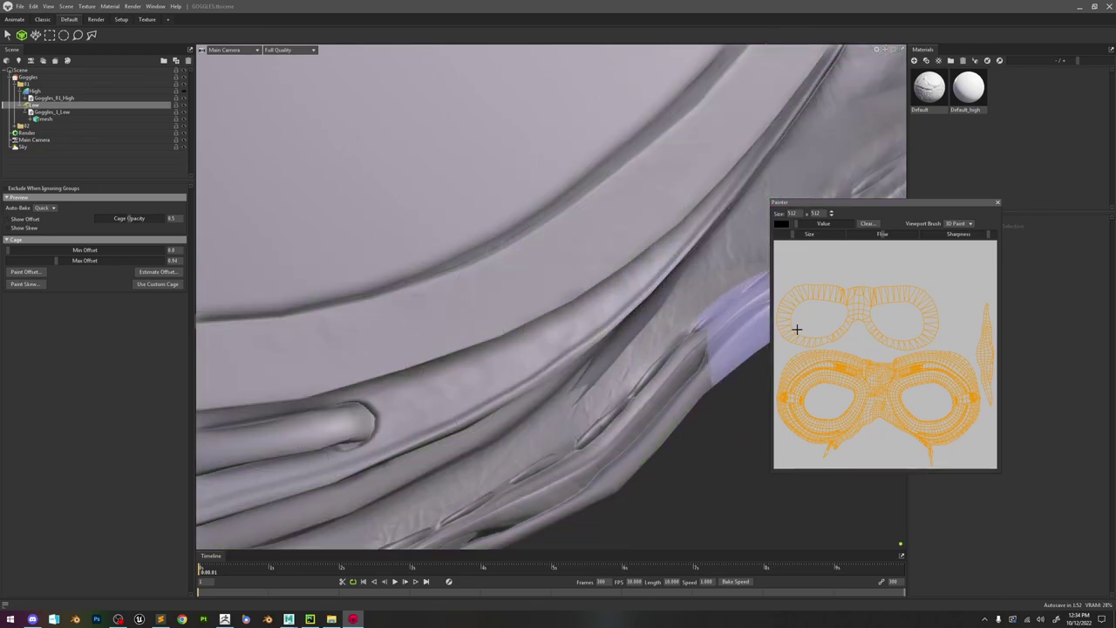
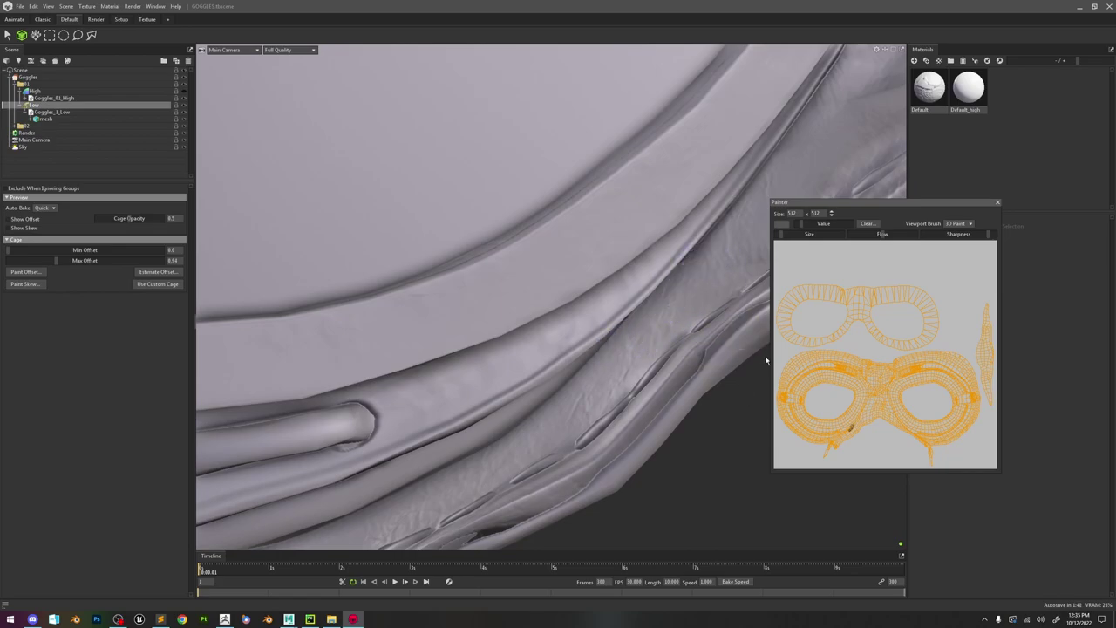
- Close the offset painter, rebake the Goggles normal map, and refresh the textured display in Maya
click(998, 204)
click(38, 78)
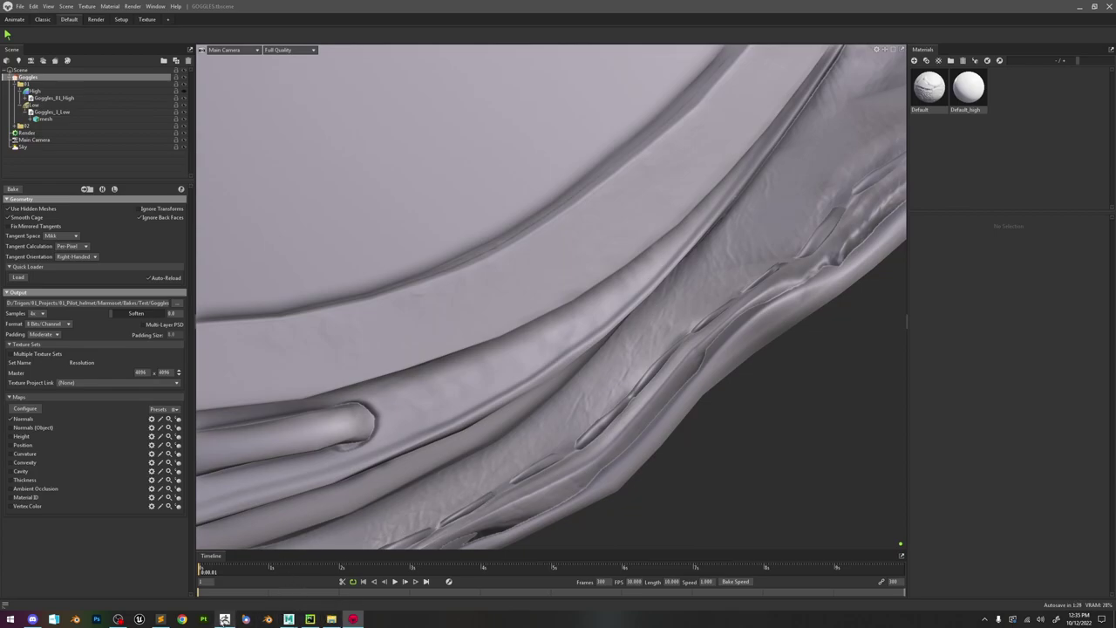
mouse_move(288, 619)
click(330, 581)
alt+drag(660, 416, 658, 420)
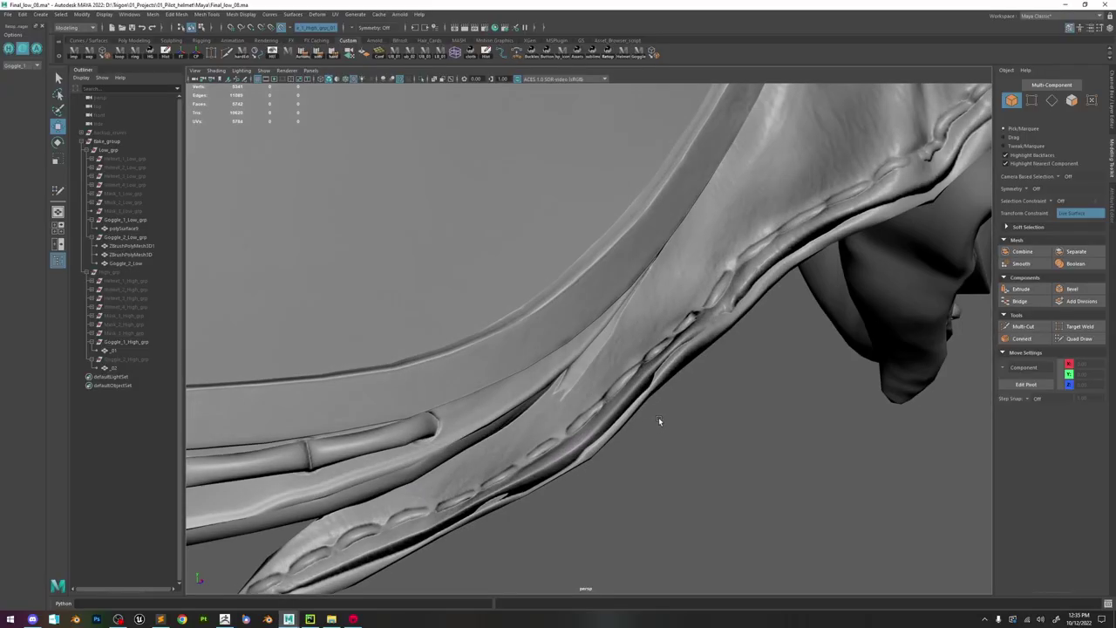
key(6)
- Inspect the rebaked normals along the stitched lower flap, the seam below the lens rim and the nose bridge
alt+drag(655, 361, 599, 363)
alt+right_drag(599, 364, 558, 304)
alt+drag(558, 305, 620, 311)
alt+right_drag(619, 311, 604, 289)
mouse_move(656, 295)
alt+mouse_down()
mouse_move(630, 291)
mouse_move(742, 286)
mouse_move(648, 314)
alt+mouse_up()
scroll(720, 289, up, 3)
alt+middle_drag(648, 314, 616, 280)
alt+right_drag(615, 280, 727, 416)
alt+drag(727, 416, 764, 413)
alt+right_drag(765, 413, 572, 278)
alt+drag(571, 277, 626, 414)
alt+right_drag(601, 406, 702, 405)
alt+drag(701, 406, 394, 279)
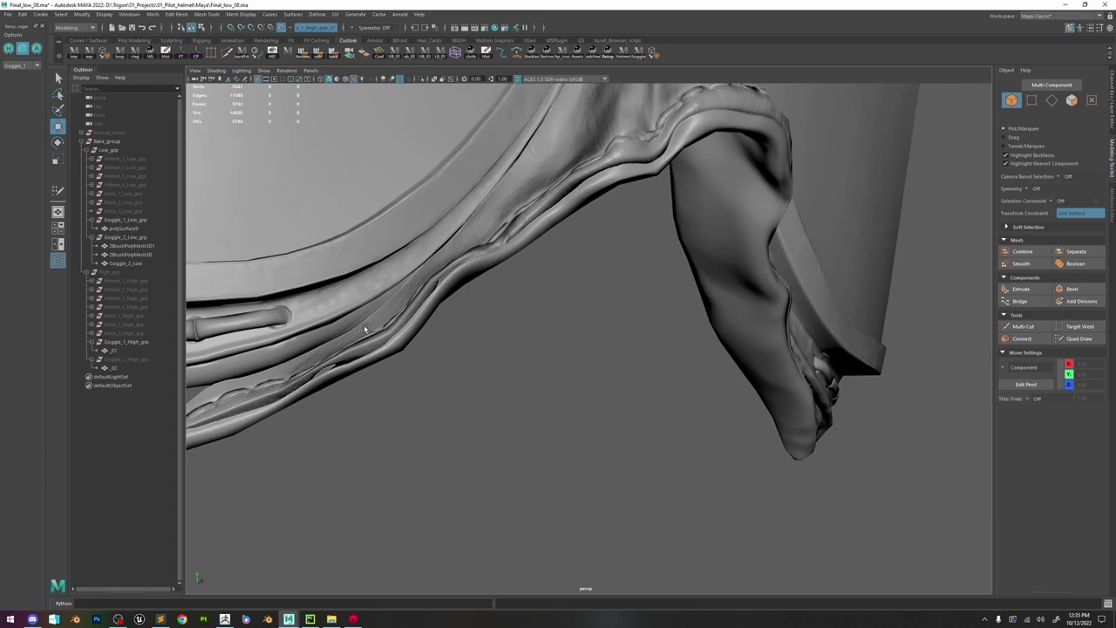
alt+drag(345, 344, 571, 249)
alt+drag(328, 385, 568, 240)
click(560, 243)
click(622, 514)
alt+drag(622, 514, 289, 579)
alt+middle_drag(540, 390, 608, 259)
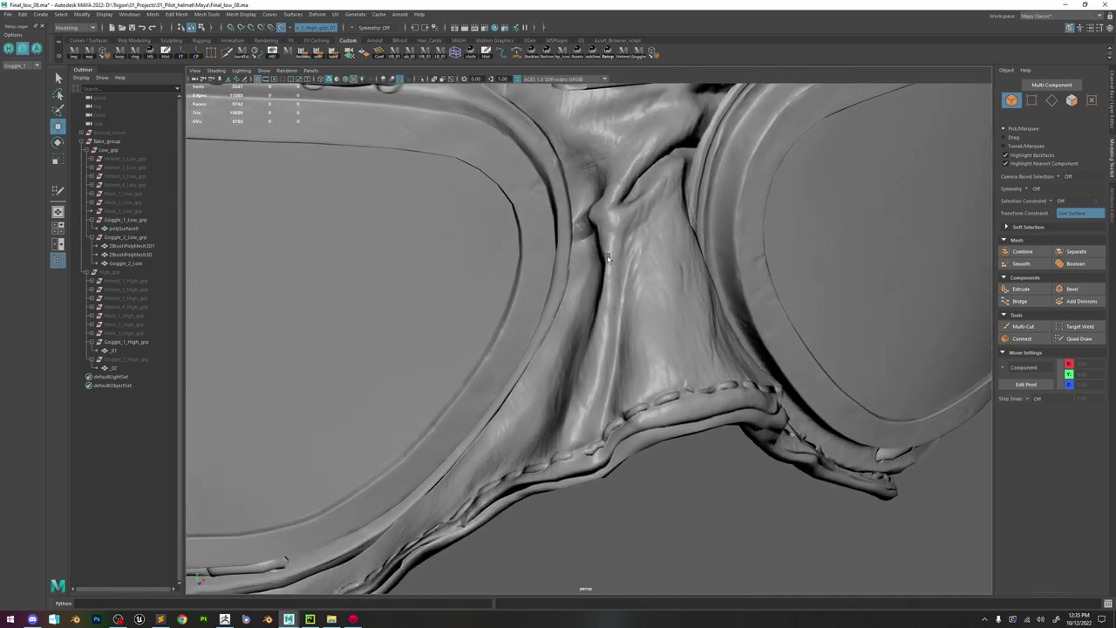
- Inspect the baked normals and low-poly wireframe around the nose bridge and the stitched lower leather flap
alt+drag(595, 225, 592, 344)
click(590, 236)
alt+right_drag(534, 275, 593, 301)
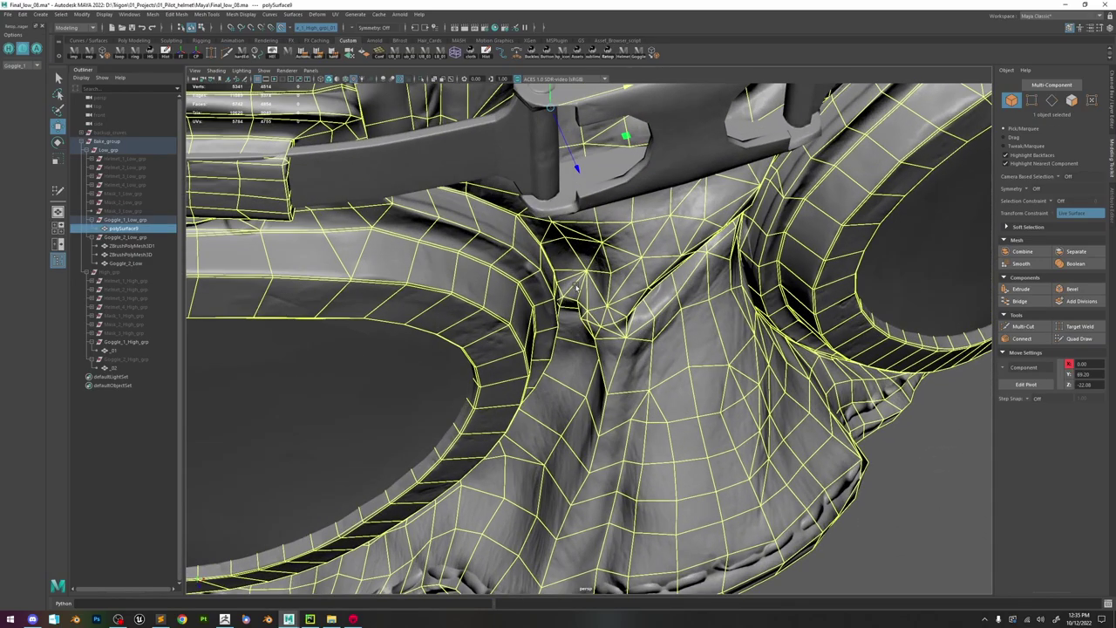
alt+right_drag(663, 444, 562, 389)
alt+drag(562, 388, 434, 502)
alt+drag(770, 349, 637, 375)
click(619, 453)
alt+middle_drag(881, 412, 729, 416)
alt+drag(730, 417, 737, 443)
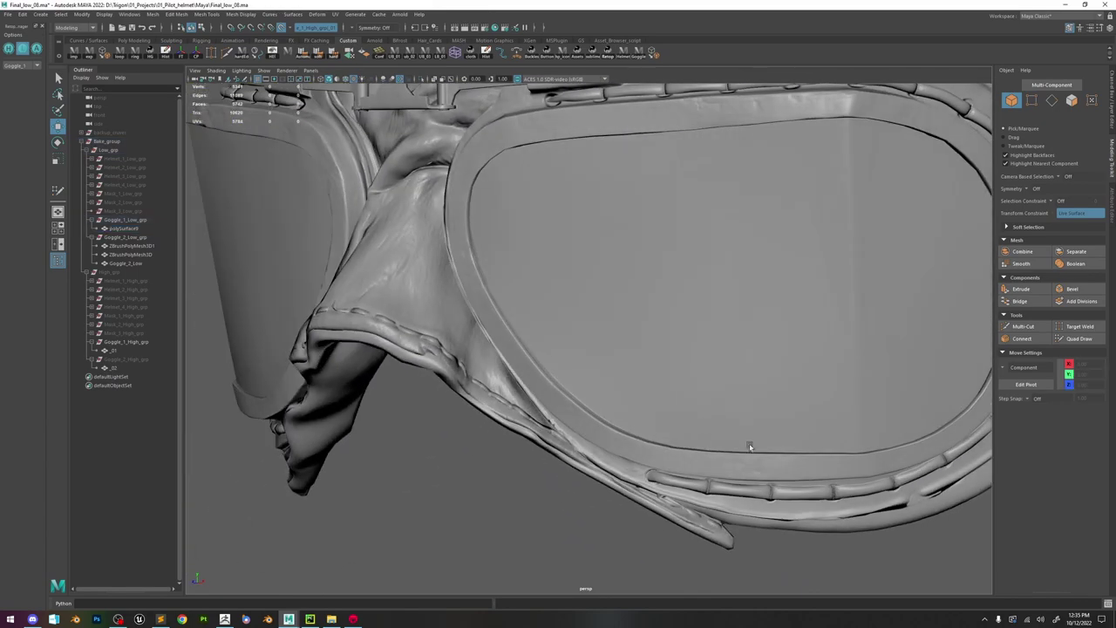
- Examine the textured shading around the lens rims and the side strap buckle rings on both ends of the goggles
alt+right_drag(738, 443, 765, 316)
alt+drag(765, 316, 647, 337)
alt+right_drag(647, 338, 767, 381)
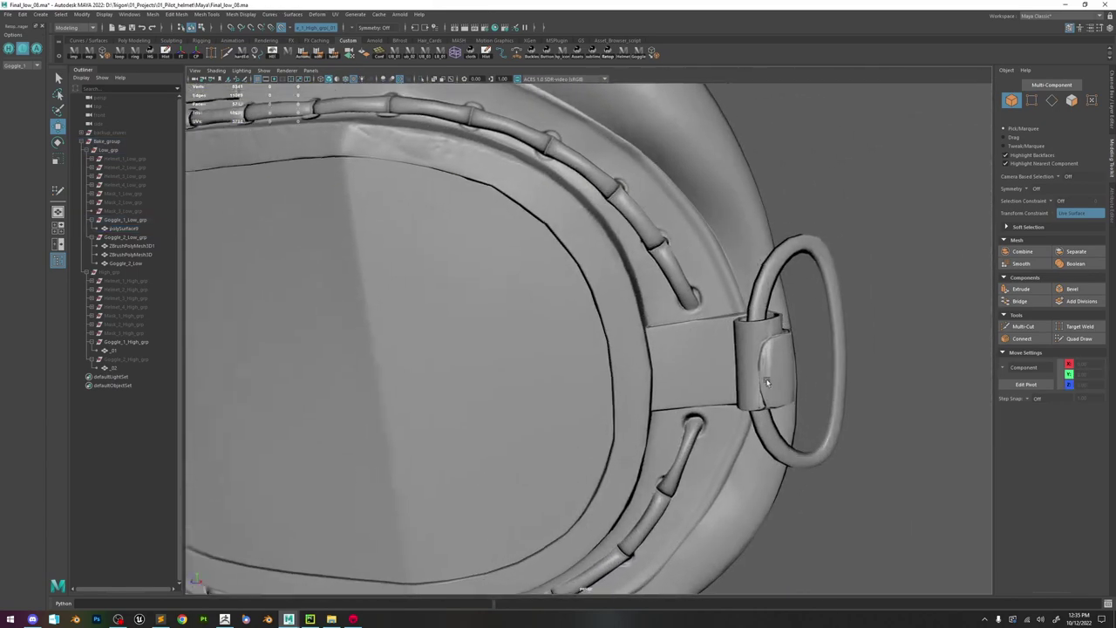
alt+middle_drag(767, 382, 669, 390)
click(670, 288)
key(f)
alt+drag(340, 365, 545, 373)
alt+middle_drag(545, 373, 859, 418)
alt+drag(637, 329, 680, 327)
click(533, 267)
alt+drag(532, 267, 593, 287)
alt+right_drag(593, 287, 828, 350)
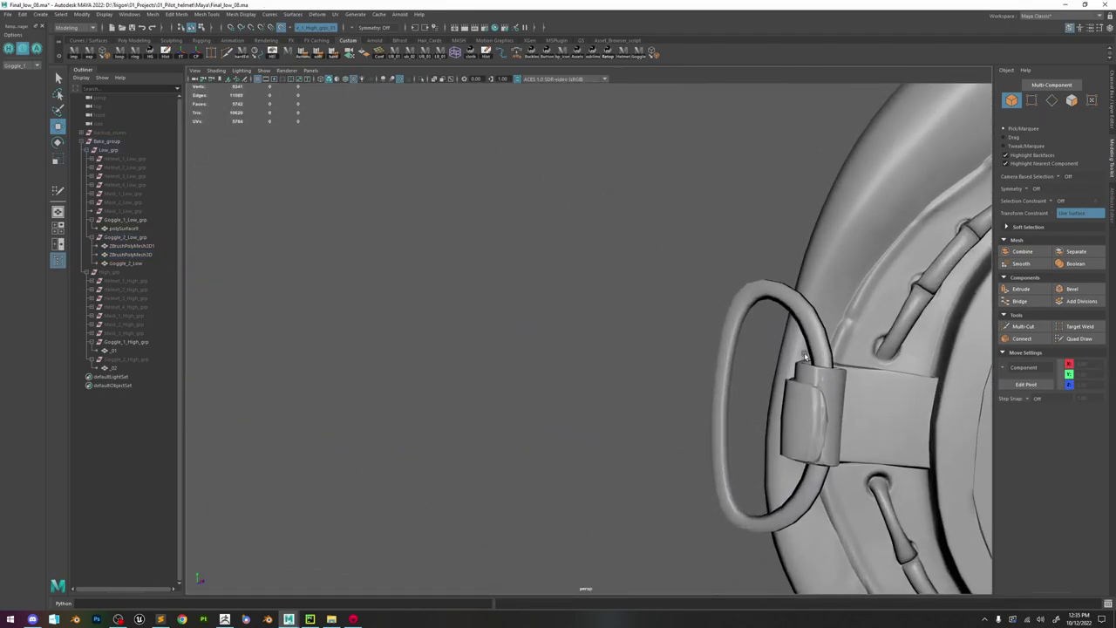
alt+middle_drag(828, 350, 724, 354)
key(5)
key(6)
key(5)
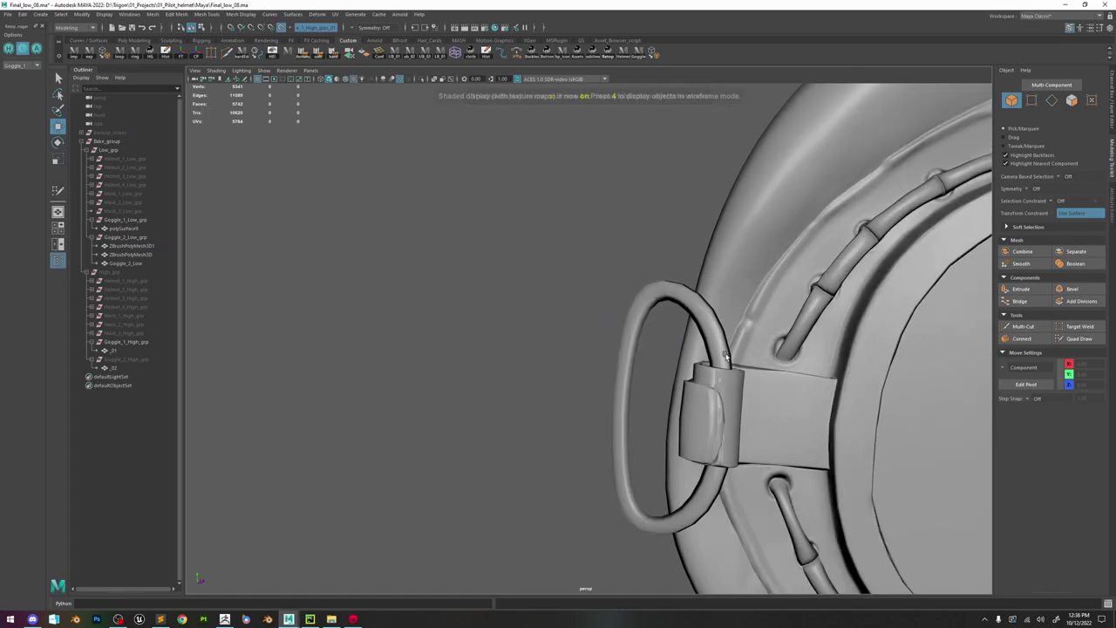
- Select a lengthwise edge loop on the side buckle ring for checking and undo the selection changes
click(679, 298)
right_drag(679, 298, 679, 263)
double_click(633, 368)
key(f)
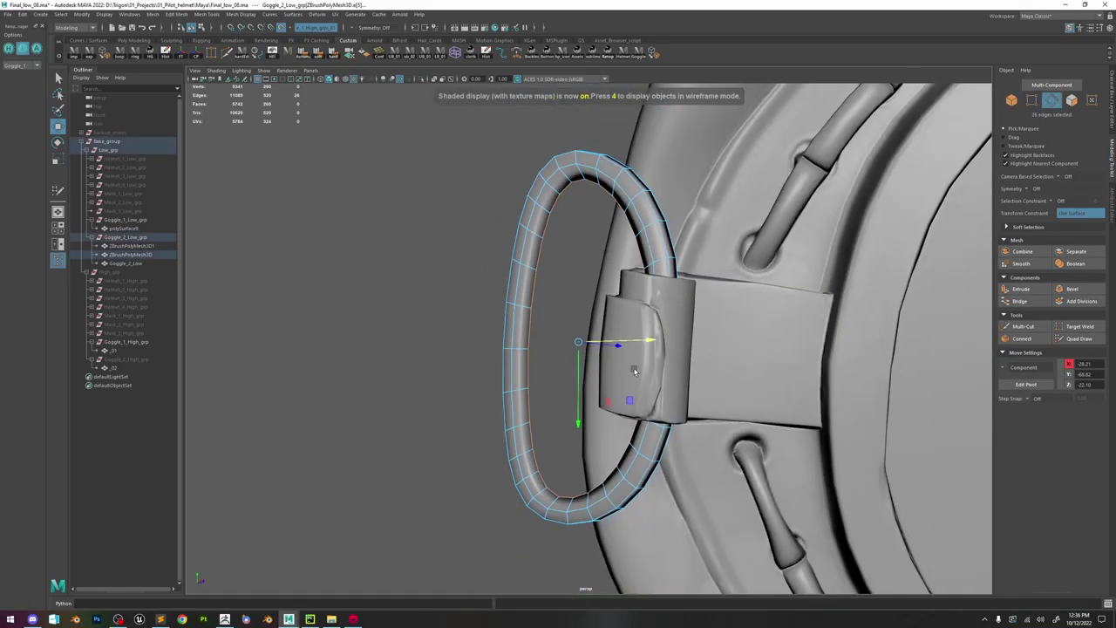
alt+drag(348, 209, 497, 199)
alt+right_drag(659, 250, 447, 283)
alt+middle_drag(446, 283, 724, 292)
key(ctrl+z)
key(ctrl+z)
key(ctrl+z)
key(ctrl+z)
key(ctrl+z)
key(ctrl+z)
key(ctrl+z)
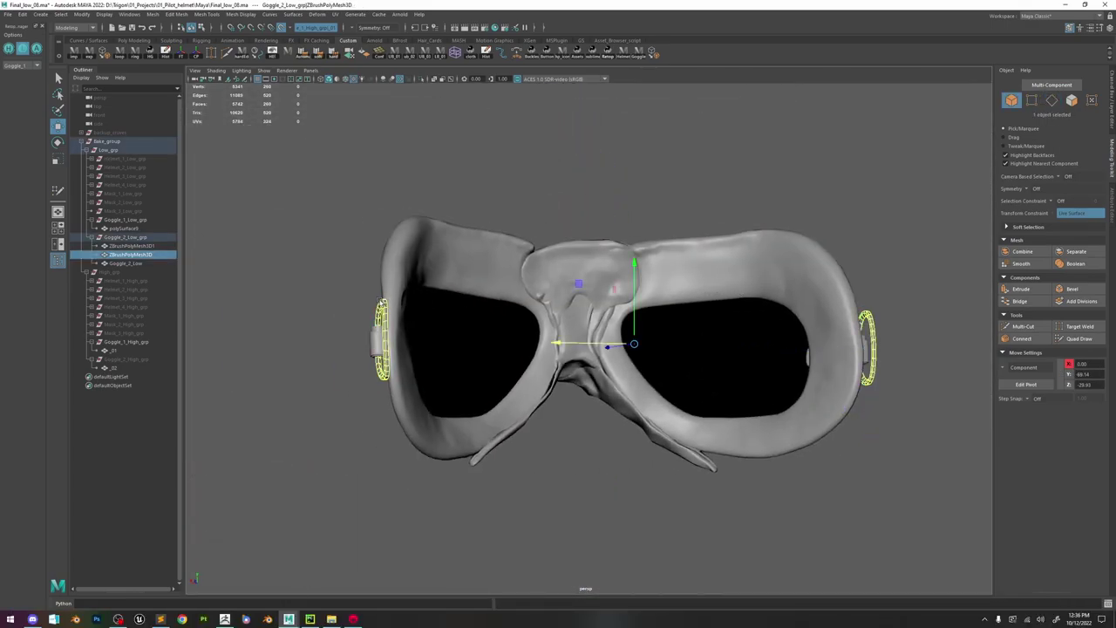
key(f)
mouse_move(724, 292)
alt+mouse_down()
mouse_move(673, 315)
mouse_move(541, 253)
mouse_move(594, 331)
mouse_move(582, 279)
alt+mouse_up()
key(ctrl+z)
- Switch the displayed bake set to Goggle_2 so the Goggle_1 meshes are hidden
key(F8)
click(276, 53)
click(545, 223)
key(5)
click(598, 296)
mouse_move(597, 296)
alt+right_down()
mouse_move(424, 159)
mouse_move(307, 128)
alt+right_up()
click(24, 144)
click(9, 48)
scroll(589, 410, down, 3)
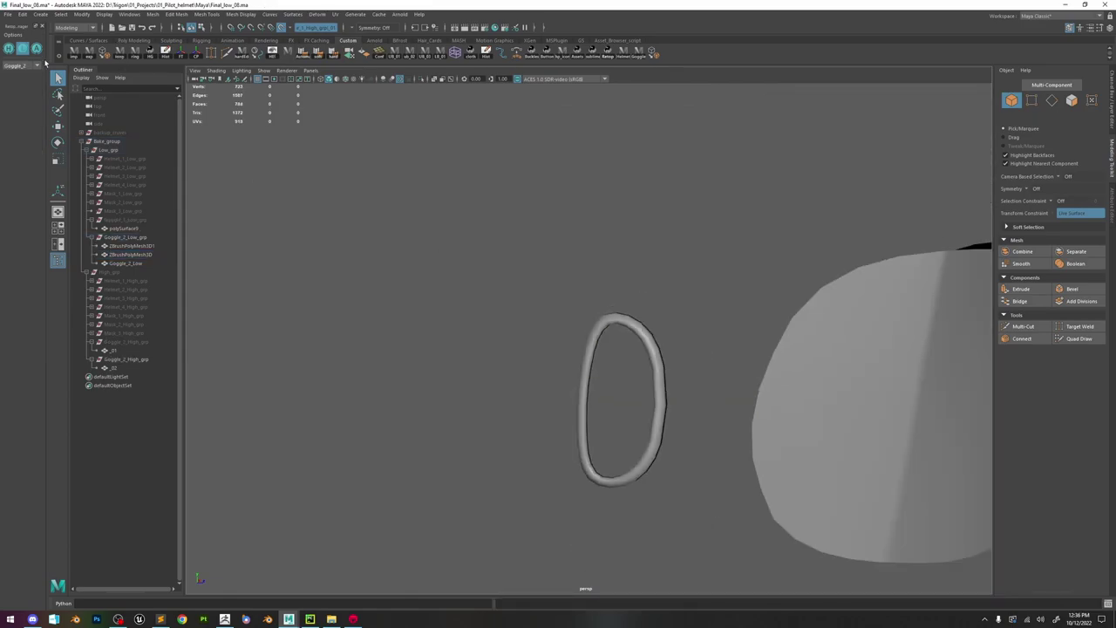
- Make the high-poly Goggle_2 mesh a live surface and conform the low-poly side buckle ring to it
click(589, 410)
scroll(589, 410, up, 6)
click(281, 28)
click(37, 48)
click(131, 255)
click(152, 14)
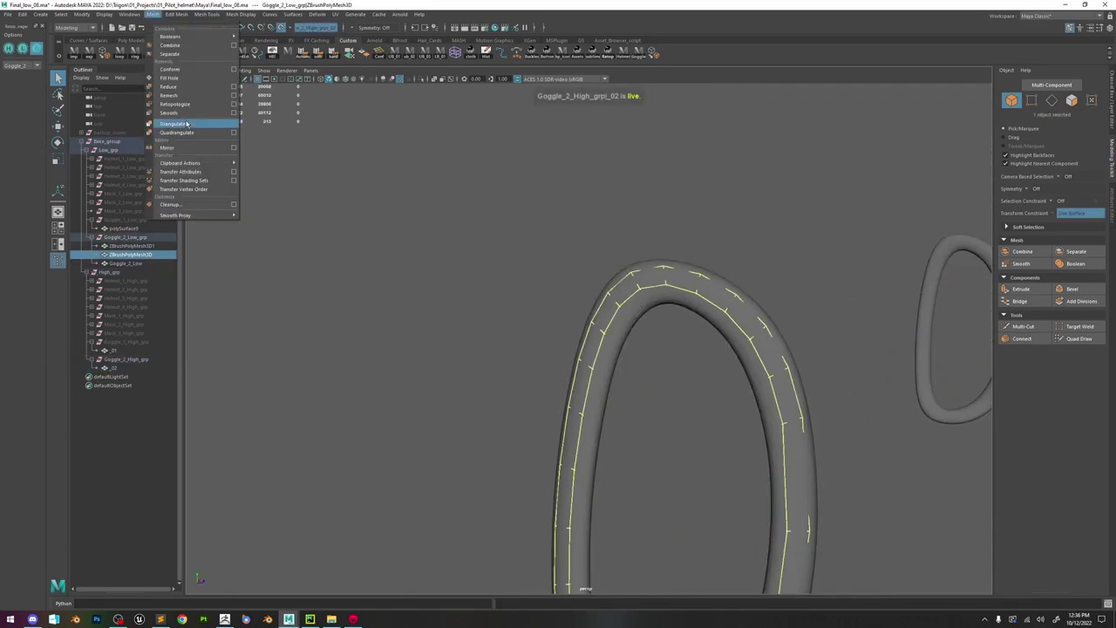
click(188, 71)
- Insert an extra edge loop running lengthwise around the low-poly buckle ring with Multi-Cut
alt+drag(695, 271, 584, 236)
alt+right_drag(584, 237, 690, 286)
double_click(545, 366)
key(w)
alt+right_drag(459, 542, 521, 488)
alt+drag(520, 489, 597, 434)
click(583, 352)
alt+drag(635, 386, 592, 423)
key(ctrl+shift+x)
ctrl+click(605, 271)
alt+drag(605, 271, 697, 410)
key(w)
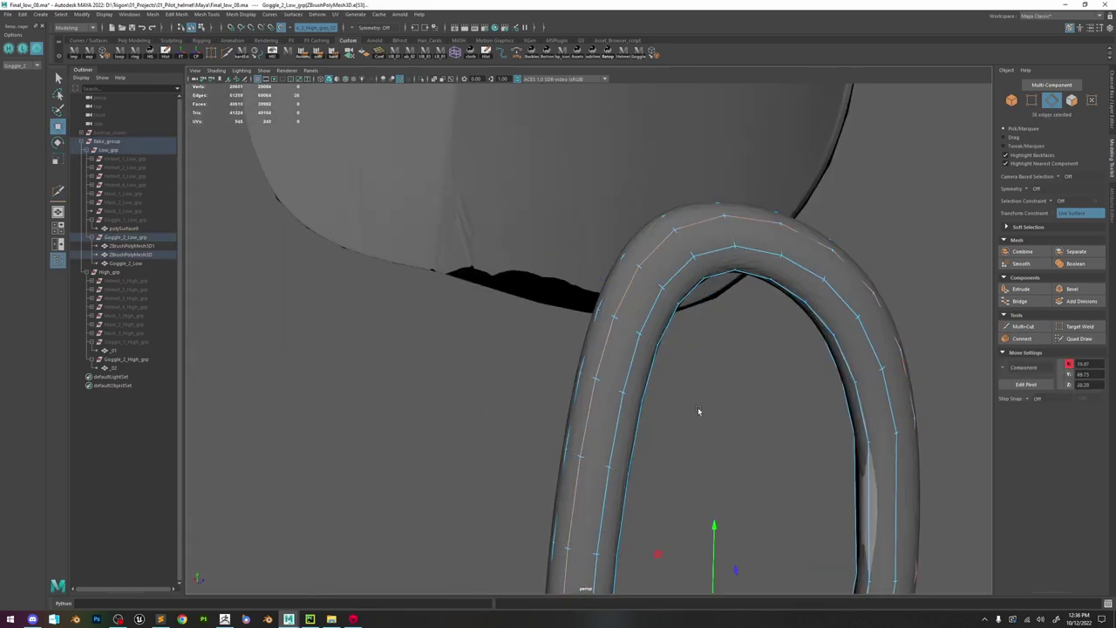
- Conform the denser buckle ring to the live high-poly mesh again and isolate it in the viewport
alt+right_drag(697, 411, 655, 447)
key(r)
key(F8)
click(152, 14)
click(200, 80)
alt+drag(499, 250, 414, 214)
click(422, 79)
alt+right_drag(489, 288, 546, 326)
click(546, 326)
alt+drag(545, 326, 554, 364)
click(561, 239)
alt+drag(536, 284, 552, 267)
- Try to remove a cross-section edge loop from the isolated buckle ring and undo the attempt
right_drag(522, 234, 521, 205)
double_click(503, 272)
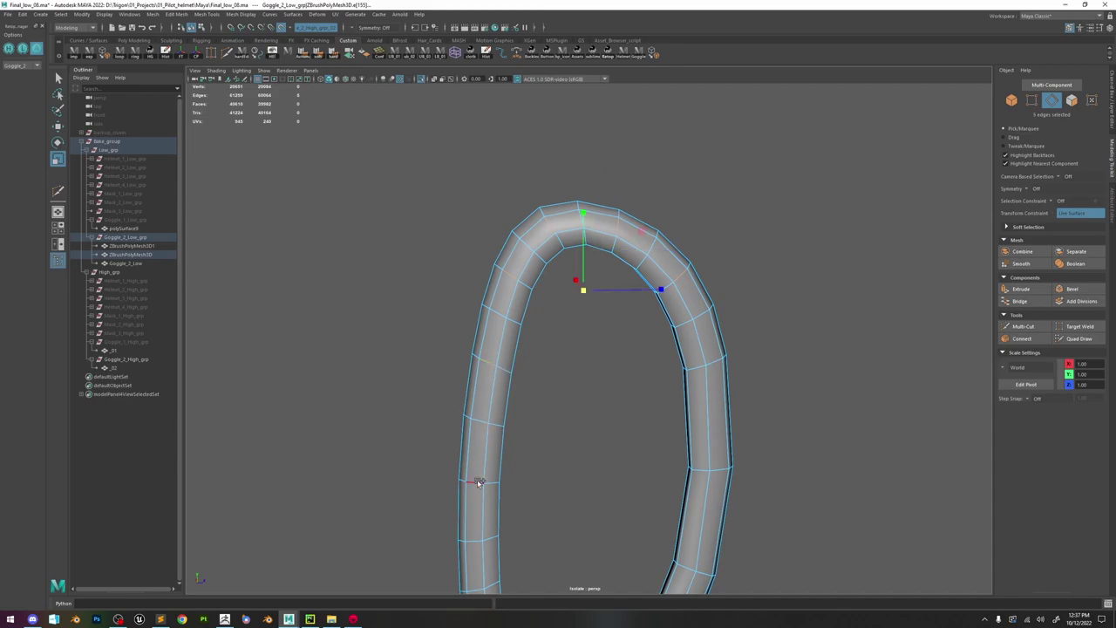
shift+right_drag(509, 341, 563, 316)
right_drag(515, 269, 546, 248)
click(615, 289)
scroll(685, 279, down, 3)
mouse_move(682, 274)
alt+mouse_down()
mouse_move(636, 236)
mouse_move(587, 237)
mouse_move(528, 280)
mouse_move(694, 289)
alt+mouse_up()
click(606, 289)
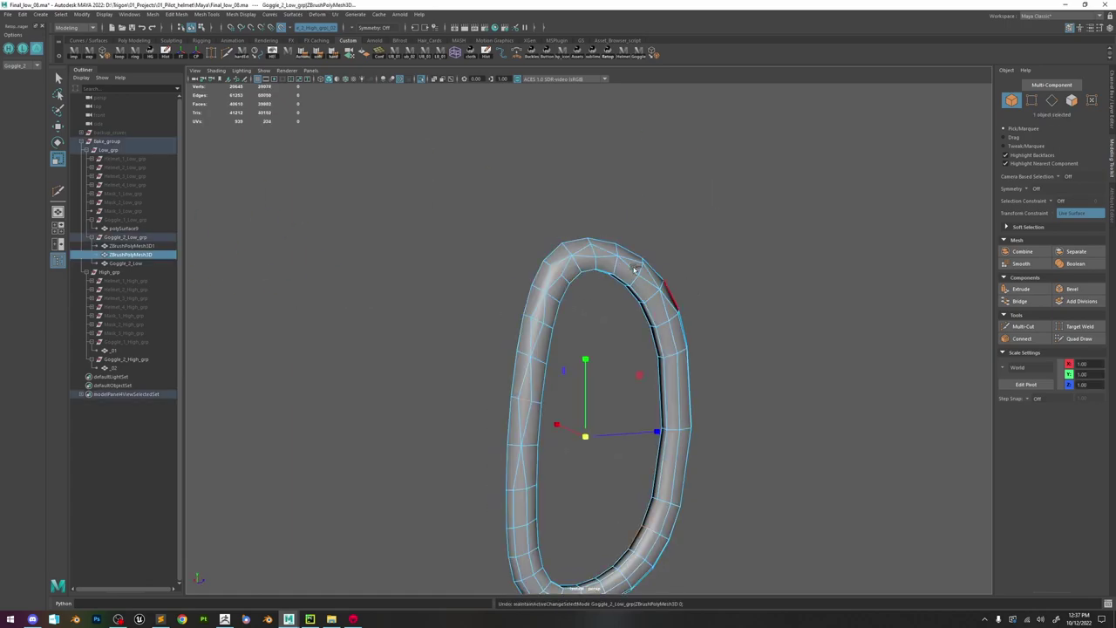
click(726, 298)
alt+right_drag(726, 299, 615, 292)
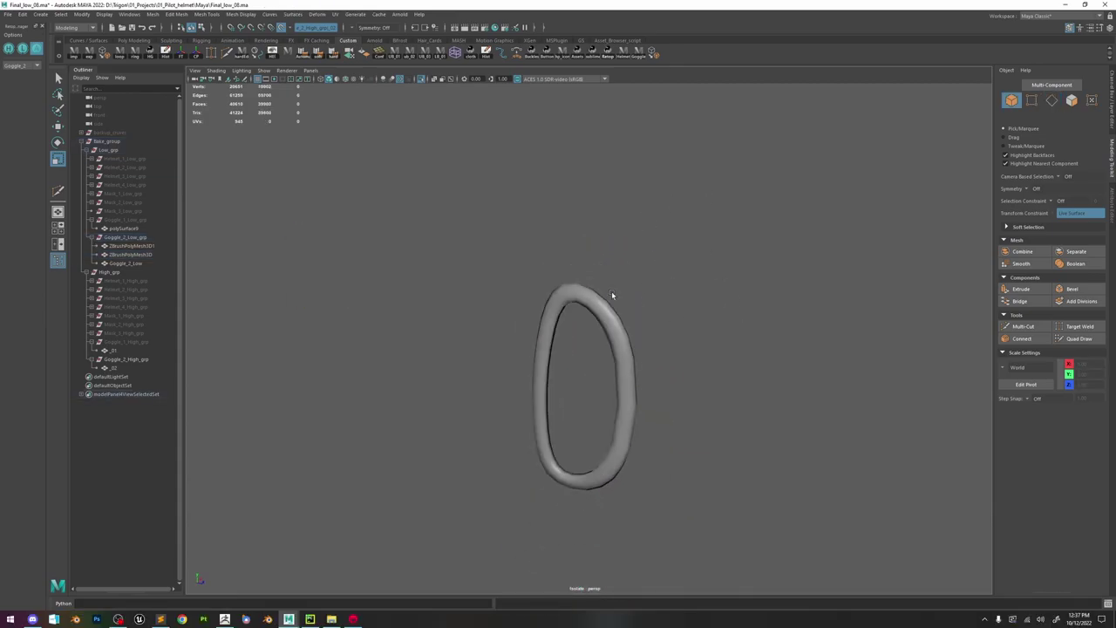
- In the front view, mirror the low-poly buckle ring to the opposite side of the goggles
click(618, 312)
alt+right_drag(670, 314, 609, 242)
key(space)
drag(609, 240, 613, 256)
key(w)
scroll(611, 262, down, 2)
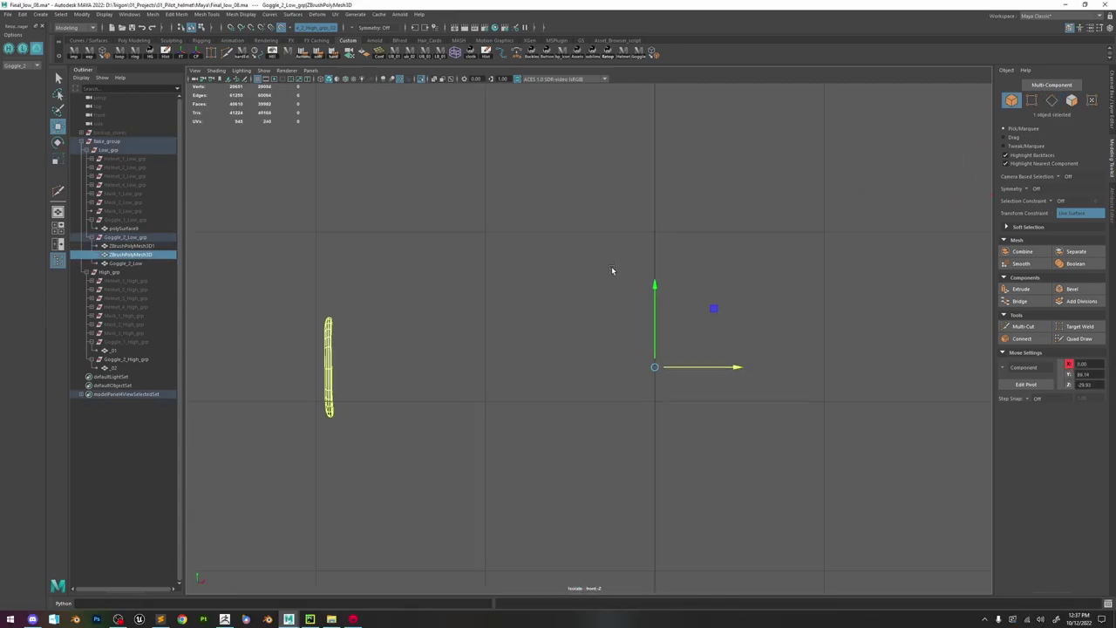
click(153, 15)
click(209, 148)
click(152, 15)
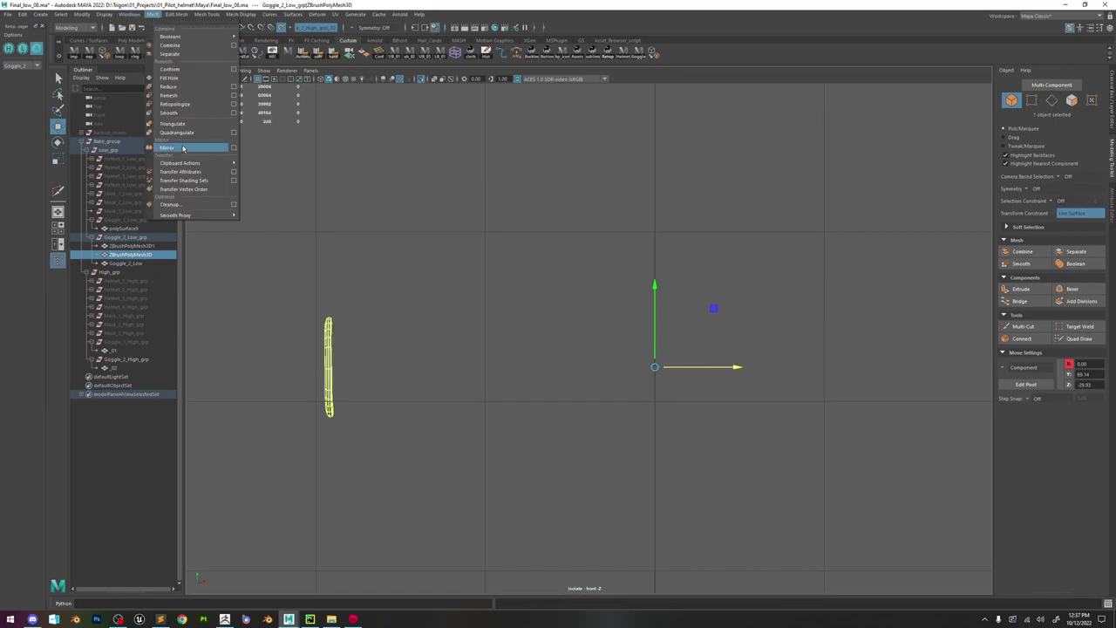
click(200, 150)
scroll(723, 321, down, 2)
click(730, 301)
- Return to the perspective view without isolation and show the hidden Goggle_1_Low group
click(391, 340)
key(q)
key(F10)
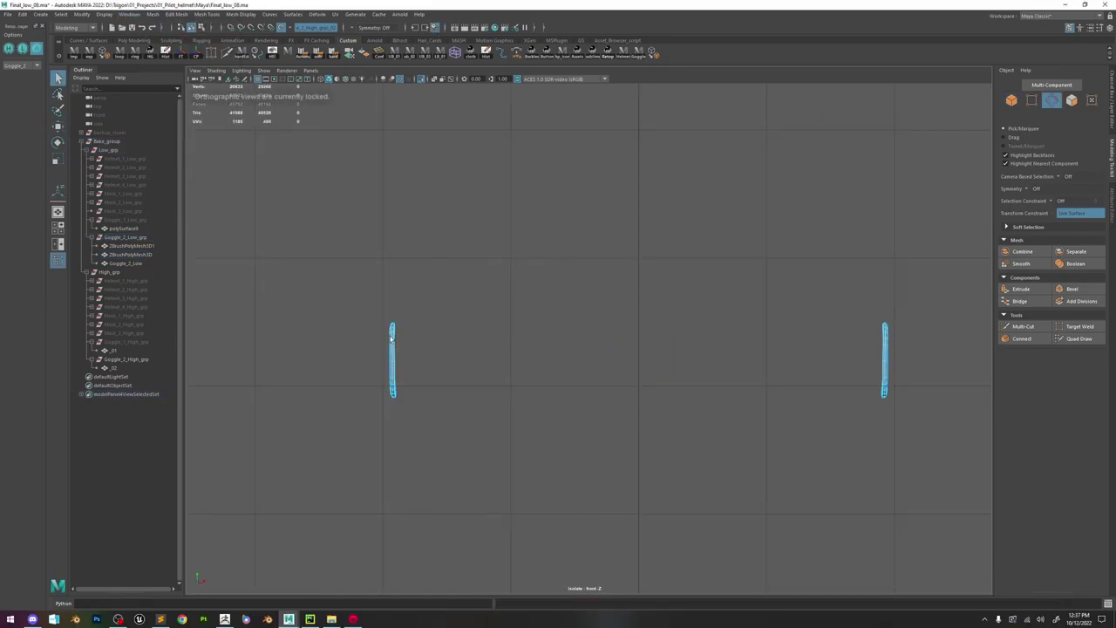
key(F8)
click(152, 15)
click(504, 246)
key(space)
key(ctrl+1)
alt+drag(503, 247, 628, 305)
click(125, 237)
click(126, 219)
key(shift+h)
- Check the UVs of the Goggle_1_Low and Goggle_2_Low groups in the UV Editor and close it
ctrl+click(126, 238)
click(335, 15)
click(349, 27)
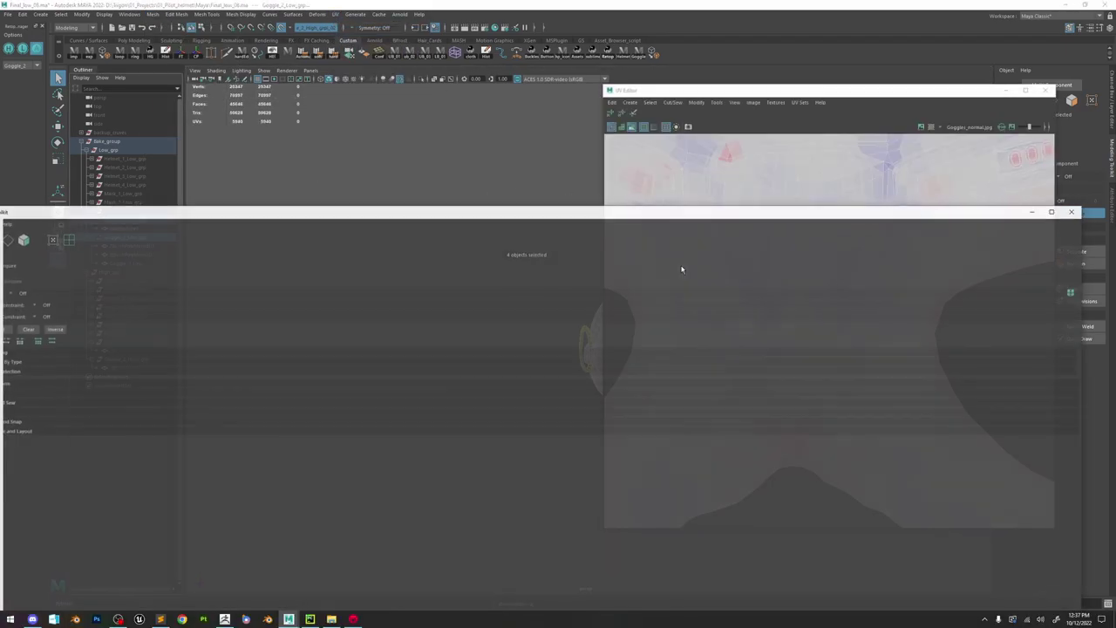
scroll(809, 272, down, 10)
key(F12)
drag(925, 347, 704, 170)
scroll(811, 266, up, 4)
key(w)
click(1045, 91)
- Display only the low-poly goggles and switch to Marmoset Toolbag to check the Goggles bake scene
alt+drag(872, 288, 706, 252)
alt+middle_drag(811, 249, 688, 224)
scroll(688, 224, up, 2)
key(F8)
click(22, 49)
click(586, 112)
alt+drag(586, 111, 669, 75)
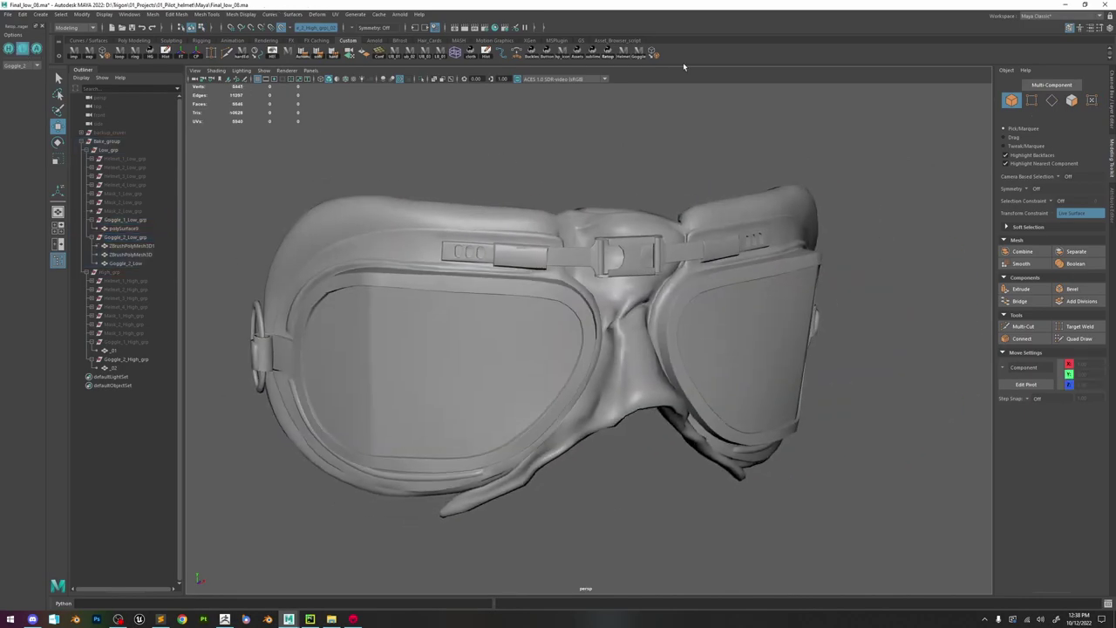
click(356, 619)
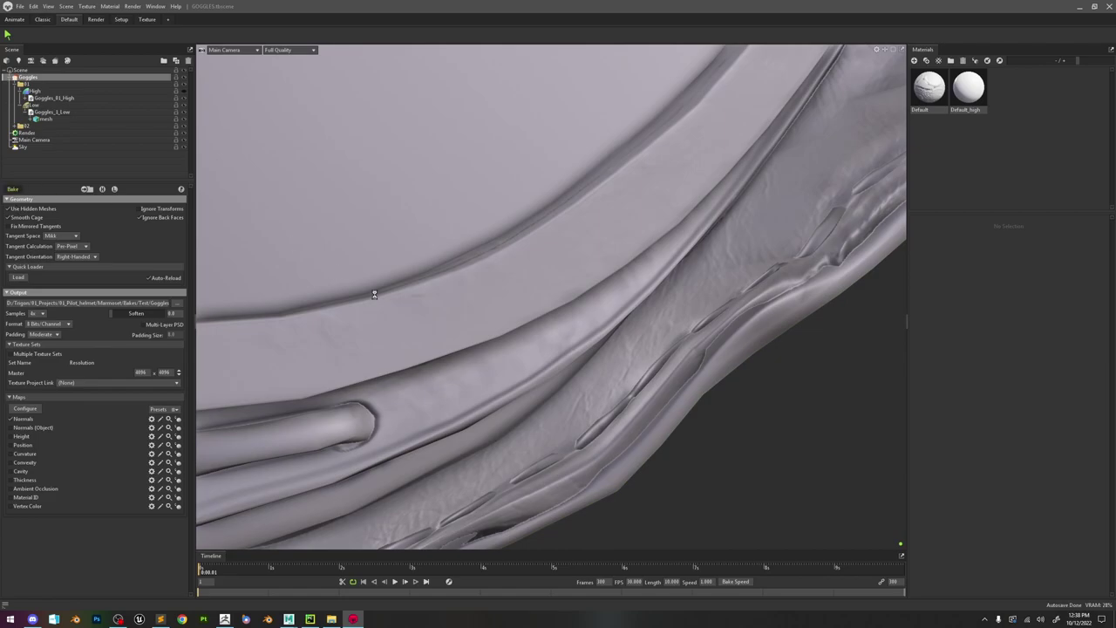
scroll(557, 356, down, 3)
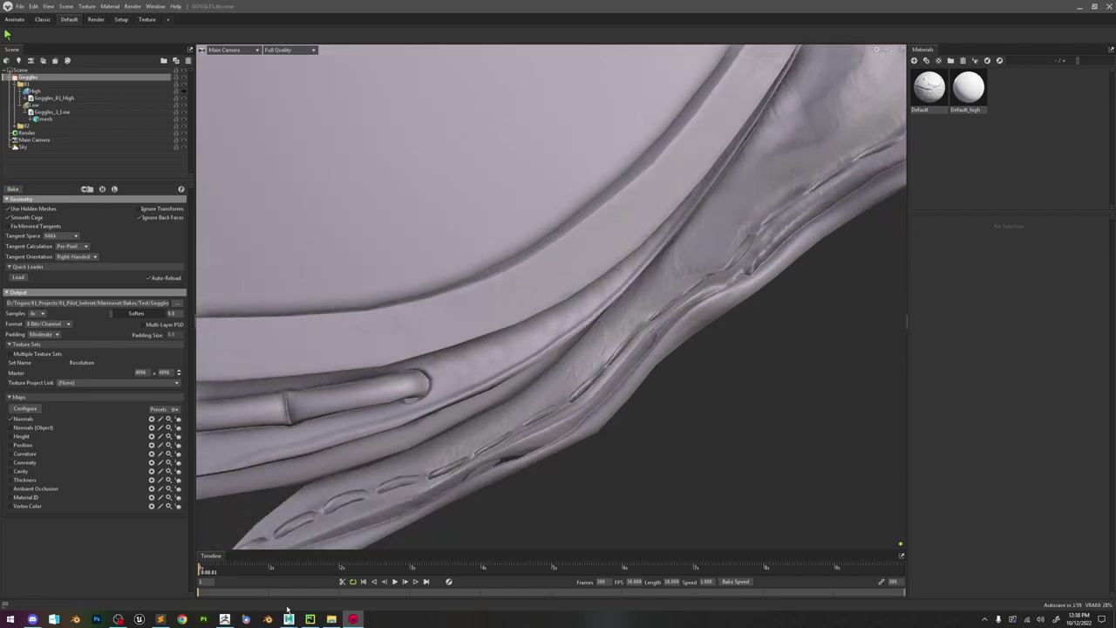
- Switch back to Maya, refresh the textured display and compare the high- and low-poly goggles around the side buckle ring
click(289, 619)
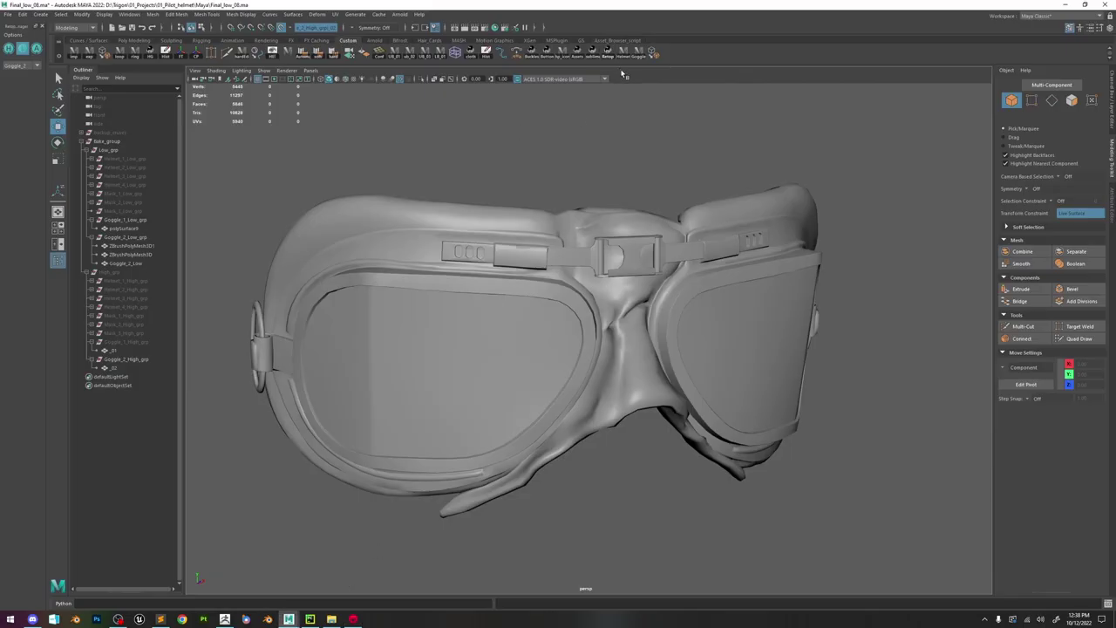
mouse_move(744, 237)
alt+mouse_down()
mouse_move(627, 225)
mouse_move(669, 300)
mouse_move(768, 326)
mouse_move(601, 292)
alt+mouse_up()
key(6)
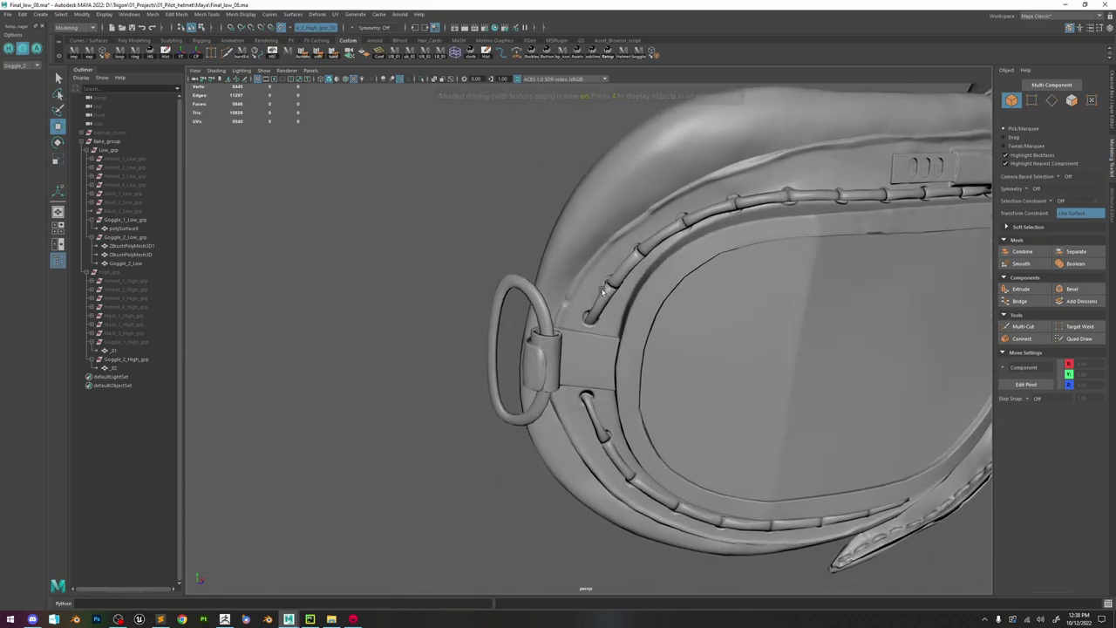
key(6)
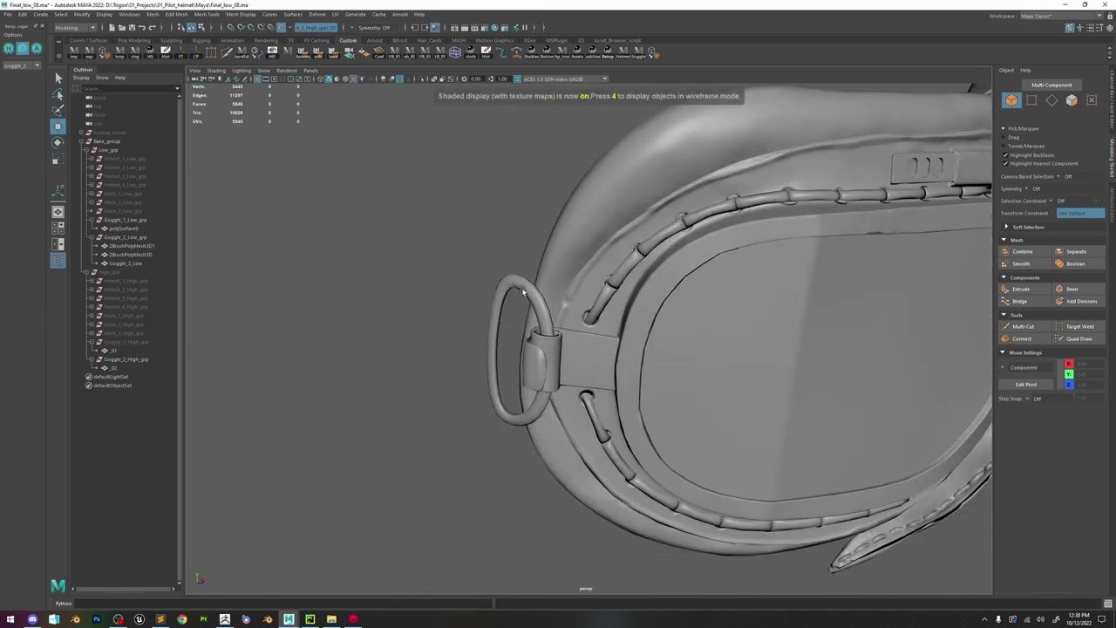
click(9, 52)
click(22, 52)
click(10, 52)
click(21, 53)
alt+right_drag(577, 352, 595, 244)
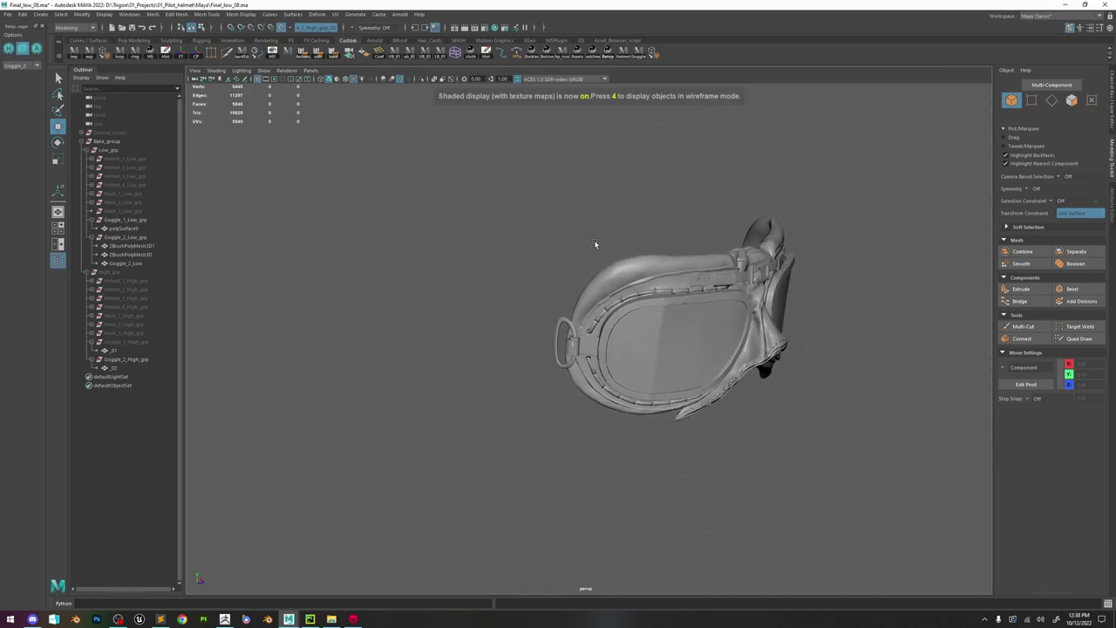
- Inspect the baked normals on the lenses, nose bridge and the centre strap buckle
alt+drag(715, 272, 642, 289)
alt+right_drag(642, 290, 787, 308)
alt+drag(787, 308, 675, 339)
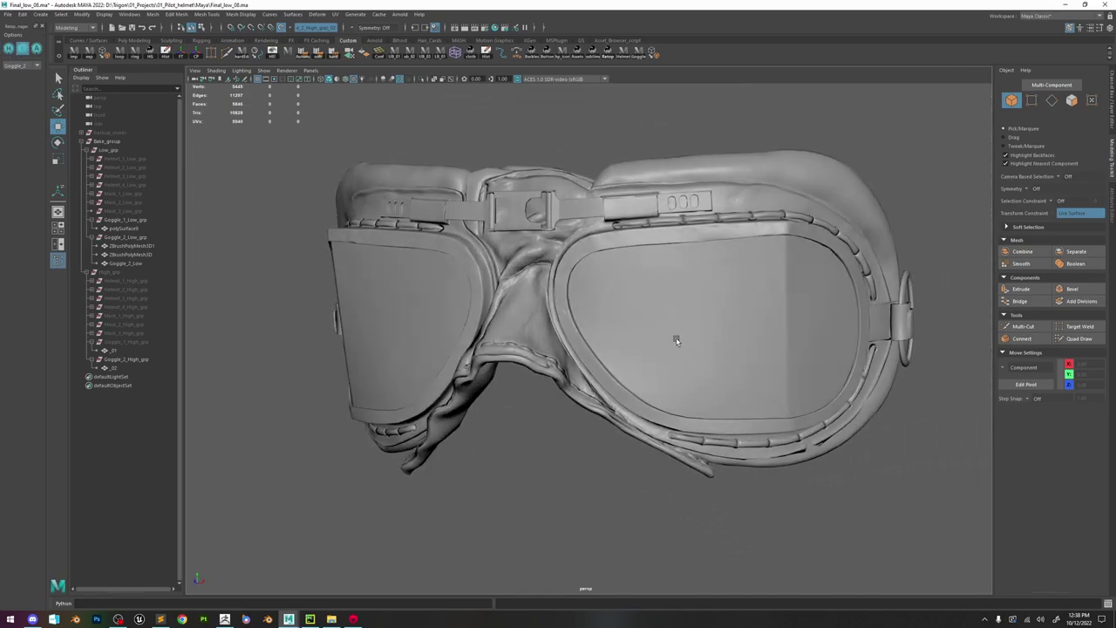
alt+middle_drag(689, 344, 560, 311)
alt+right_drag(561, 311, 642, 372)
alt+drag(643, 372, 746, 436)
alt+middle_drag(575, 358, 689, 353)
alt+right_drag(689, 353, 759, 450)
alt+drag(684, 366, 714, 398)
alt+right_drag(715, 397, 731, 439)
scroll(731, 440, up, 5)
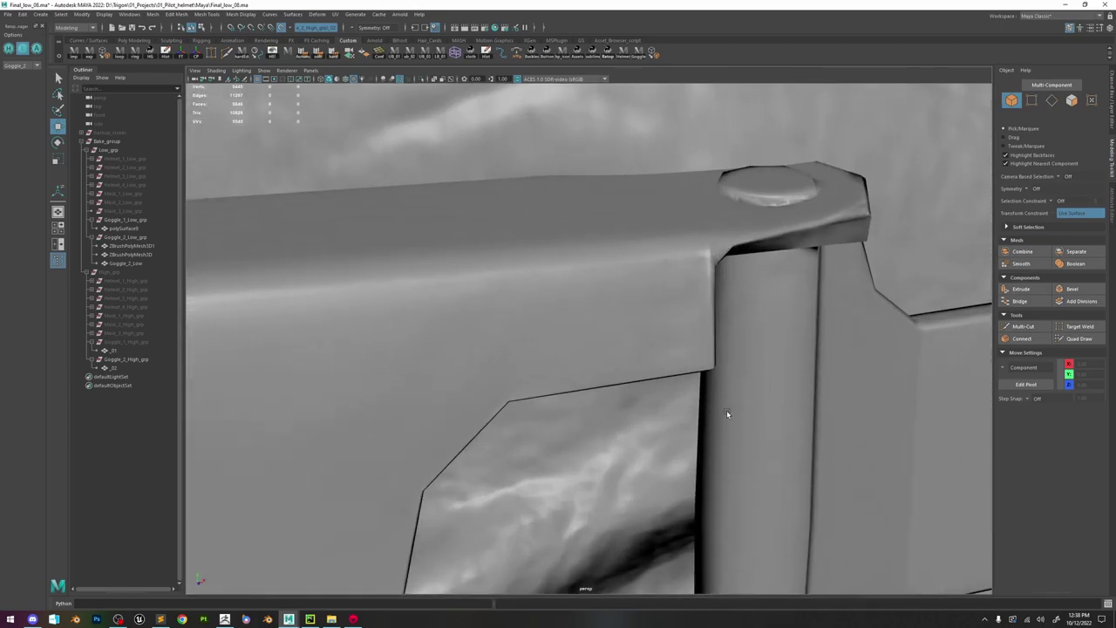
key(6)
scroll(704, 374, down, 5)
alt+right_drag(700, 372, 661, 365)
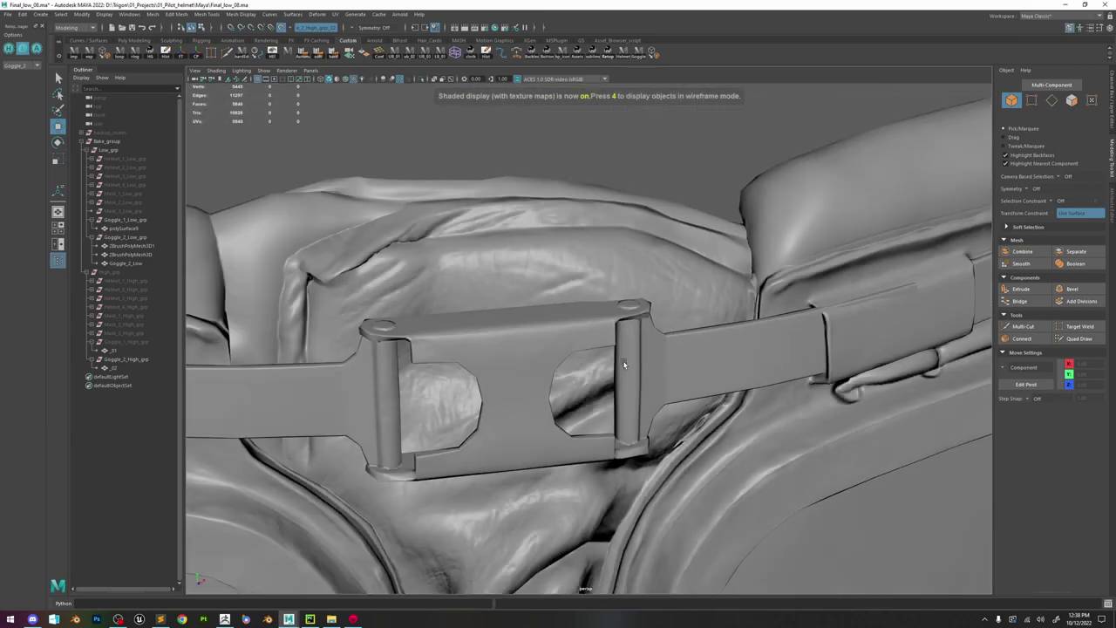
- Inspect the low-poly wireframe and baked normals around the centre strap buckle
alt+drag(619, 373, 650, 368)
alt+right_drag(646, 367, 563, 309)
click(604, 322)
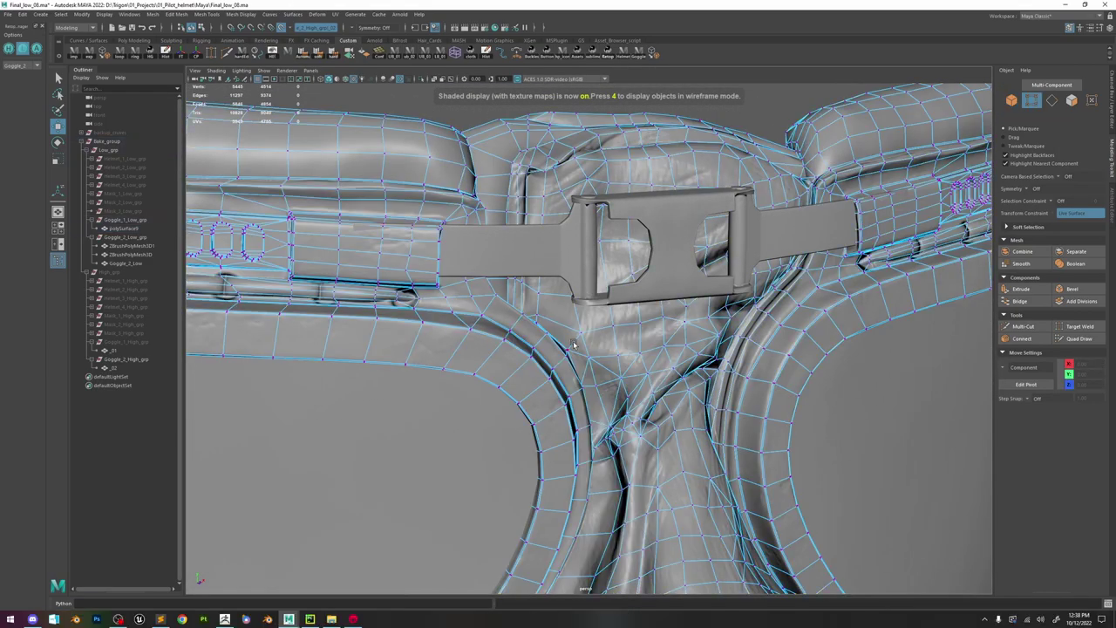
click(571, 338)
key(f)
alt+right_drag(605, 345, 586, 340)
alt+drag(586, 341, 603, 302)
right_drag(602, 302, 650, 262)
scroll(689, 209, down, 5)
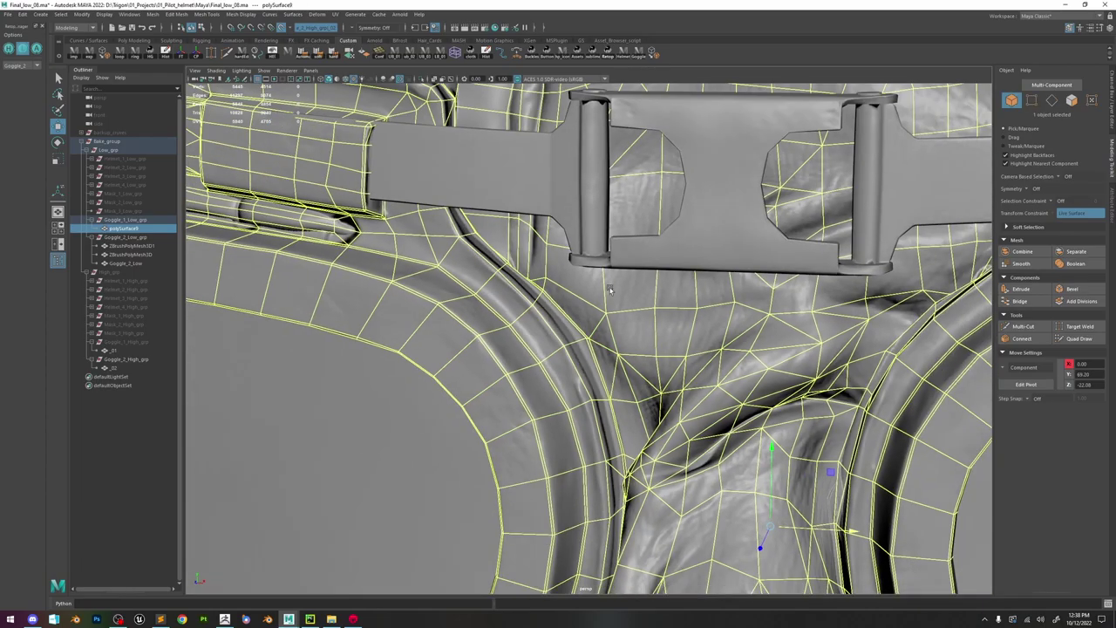
alt+drag(774, 203, 798, 193)
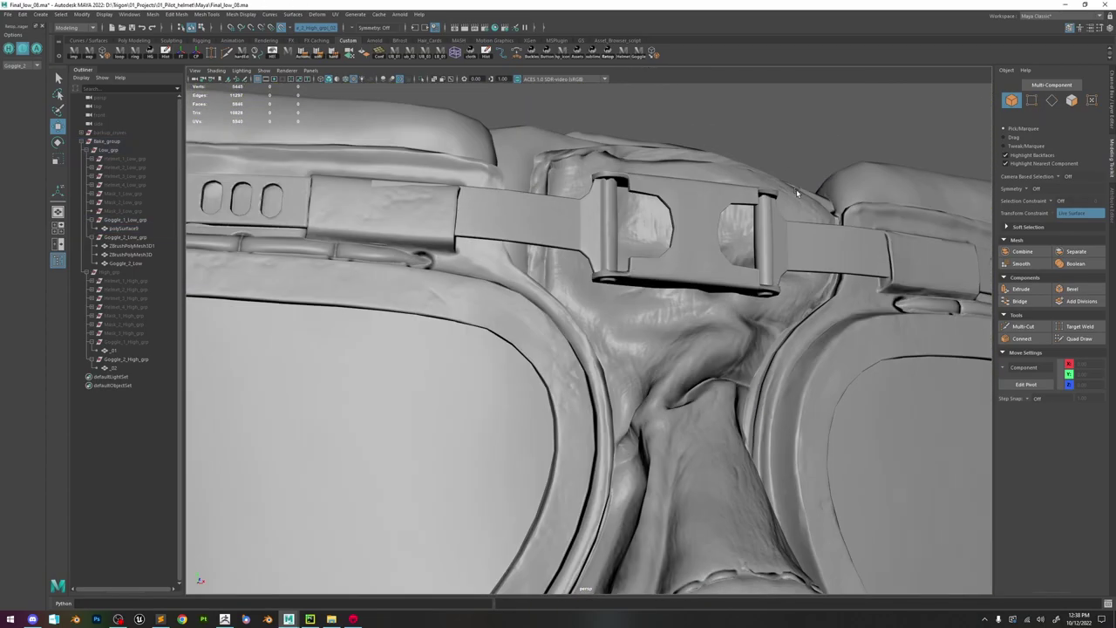
- Examine the topology in the dark crease between the nose bridge and the lens rim
alt+middle_drag(782, 348, 750, 215)
mouse_move(797, 279)
alt+mouse_down()
mouse_move(760, 286)
mouse_move(787, 287)
alt+mouse_up()
alt+right_drag(786, 287, 907, 392)
alt+middle_drag(924, 410, 724, 407)
alt+right_drag(724, 407, 741, 471)
alt+middle_drag(724, 471, 622, 341)
alt+drag(623, 340, 634, 371)
click(448, 345)
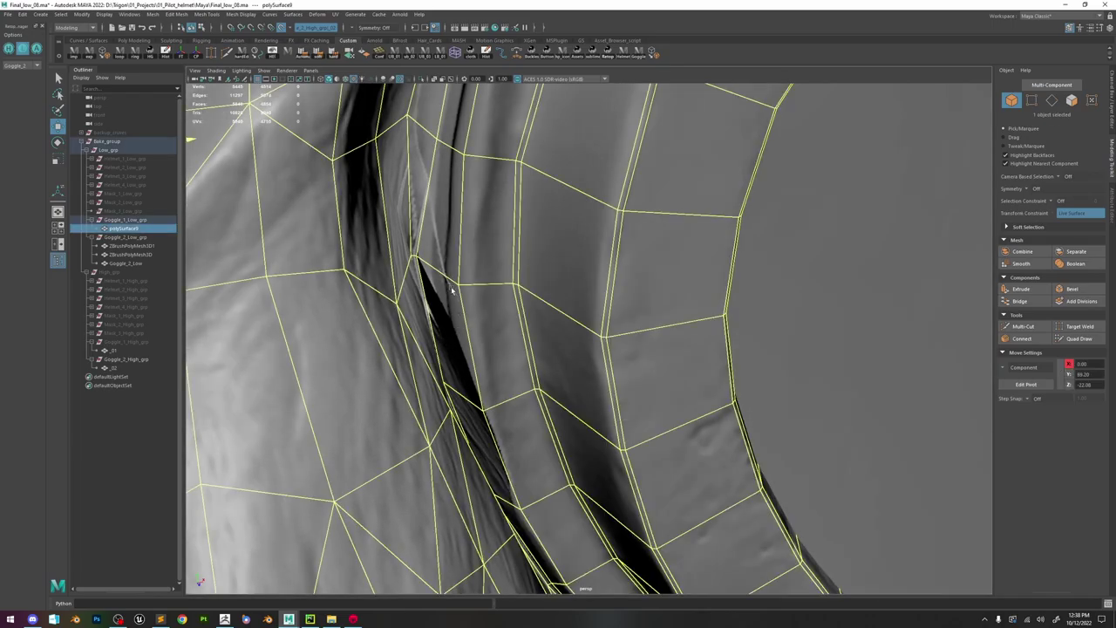
alt+drag(448, 285, 531, 389)
alt+right_drag(531, 388, 605, 349)
alt+drag(605, 349, 635, 340)
alt+right_drag(635, 340, 523, 410)
click(537, 532)
mouse_move(531, 519)
alt+mouse_down()
mouse_move(600, 469)
mouse_move(528, 432)
mouse_move(685, 382)
mouse_move(730, 380)
alt+mouse_up()
- Refresh the textured display and review the whole low-poly goggles, comparing the lens and main goggle meshes
key(6)
scroll(731, 382, down, 3)
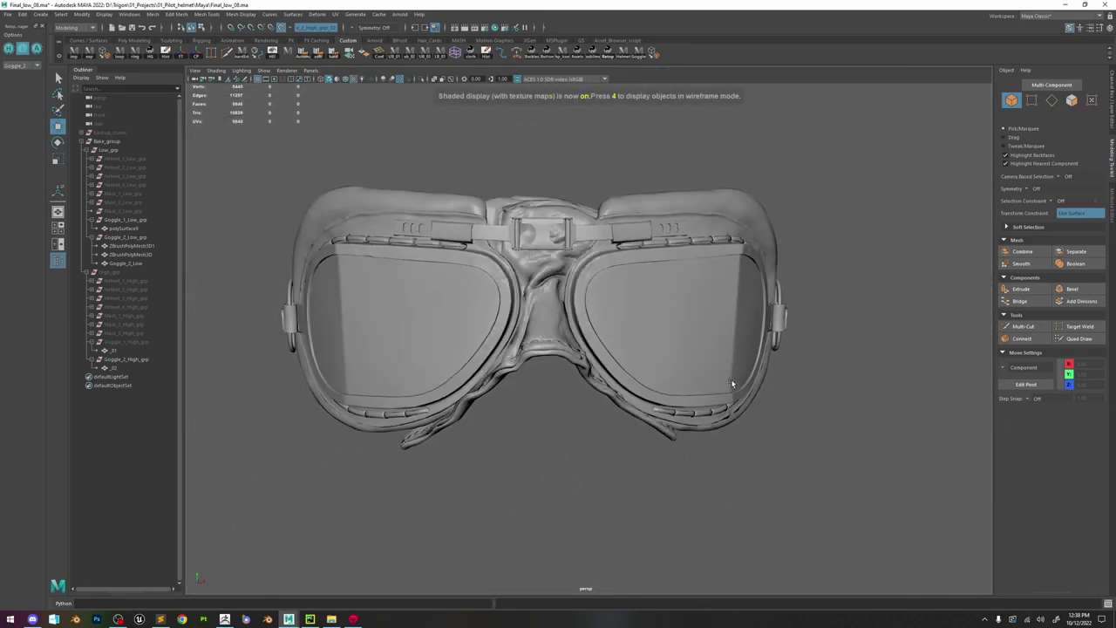
scroll(731, 379, down, 2)
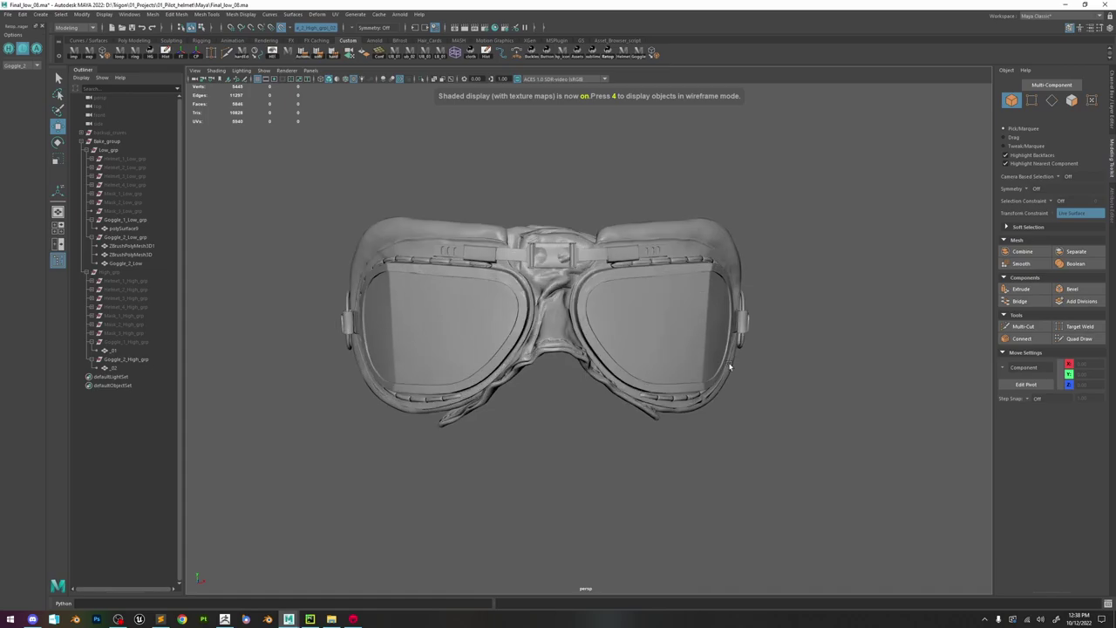
scroll(787, 364, up, 3)
alt+drag(787, 363, 704, 324)
click(704, 323)
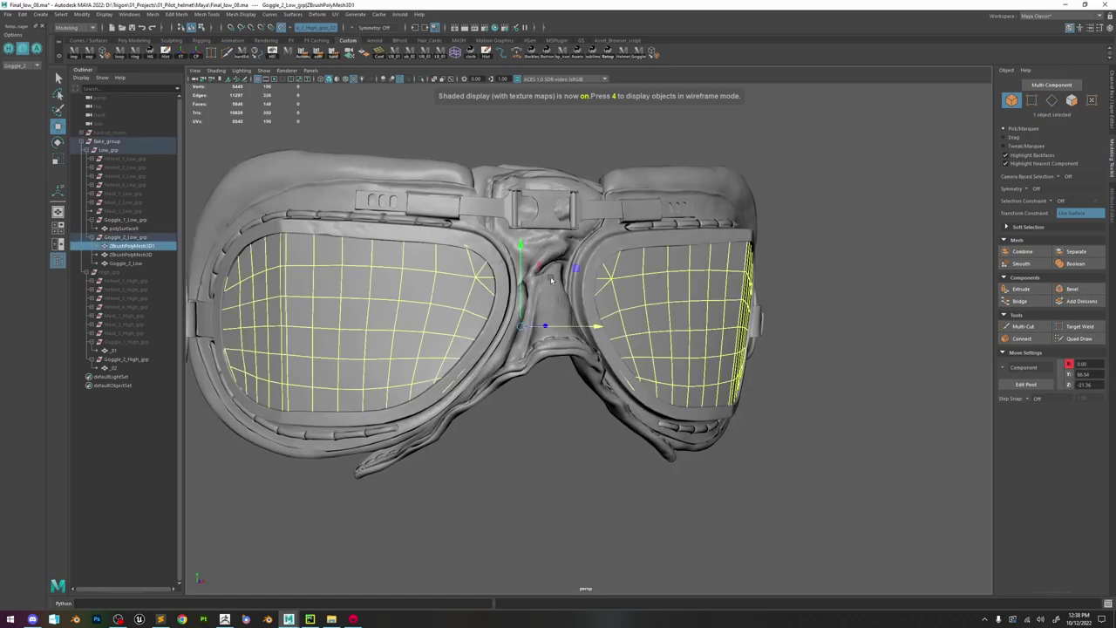
click(551, 280)
key(f)
alt+drag(612, 335, 600, 335)
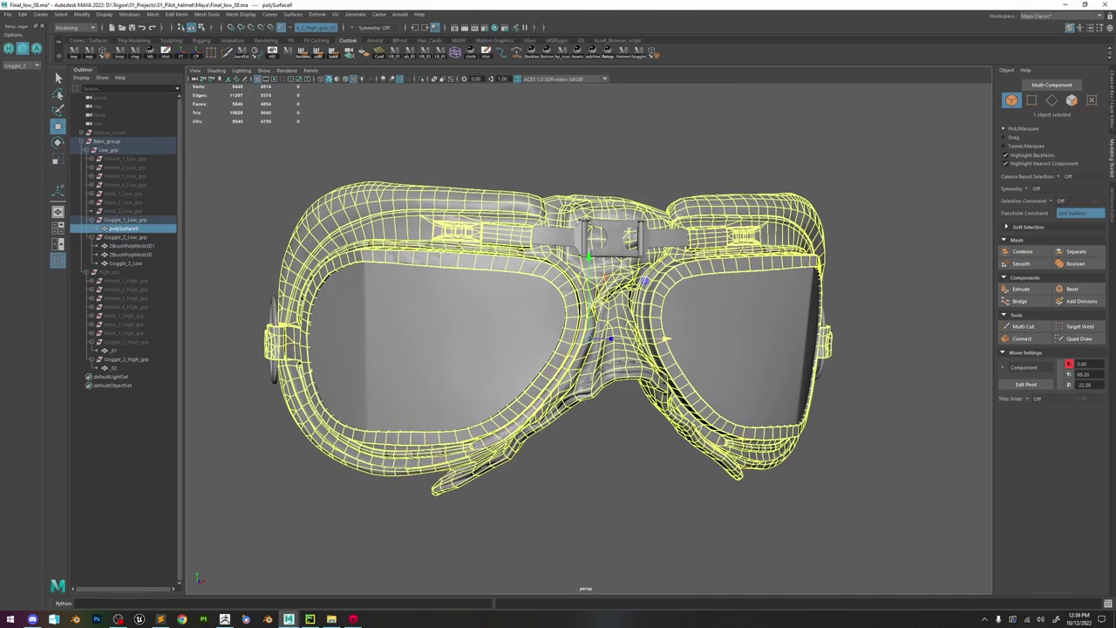
- Examine the vertices and baked shading along the stitched leather seam below the lens rim
alt+middle_drag(893, 366, 773, 314)
alt+drag(773, 314, 739, 314)
alt+right_drag(740, 314, 641, 436)
key(f)
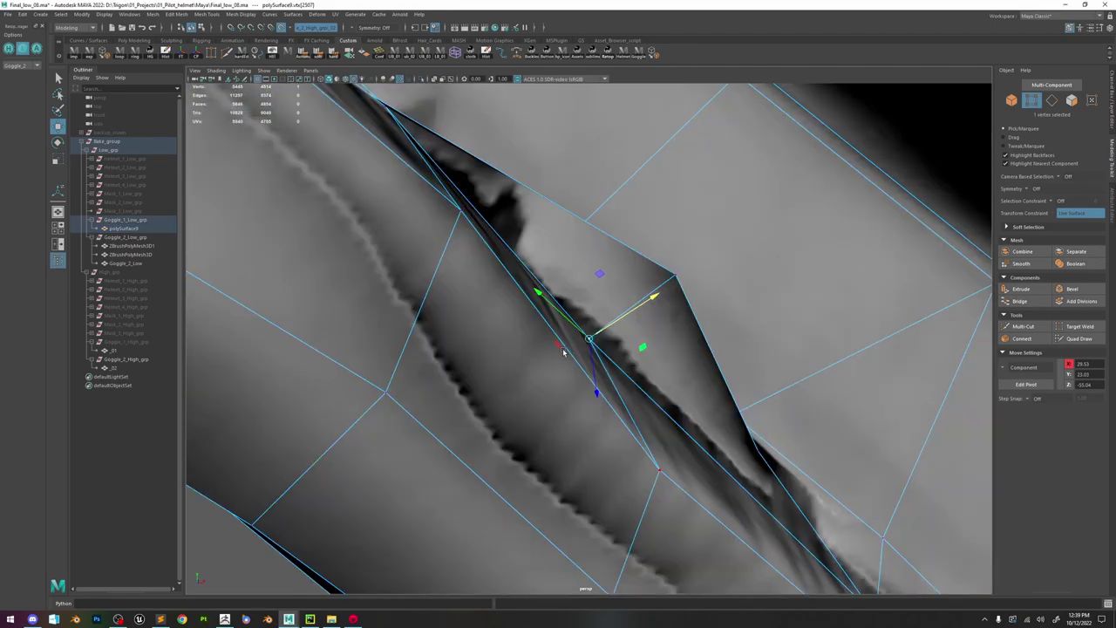
right_drag(564, 377, 650, 327)
alt+right_drag(680, 388, 523, 405)
click(401, 425)
alt+drag(624, 370, 631, 264)
click(630, 279)
click(820, 355)
alt+drag(820, 355, 567, 270)
click(689, 318)
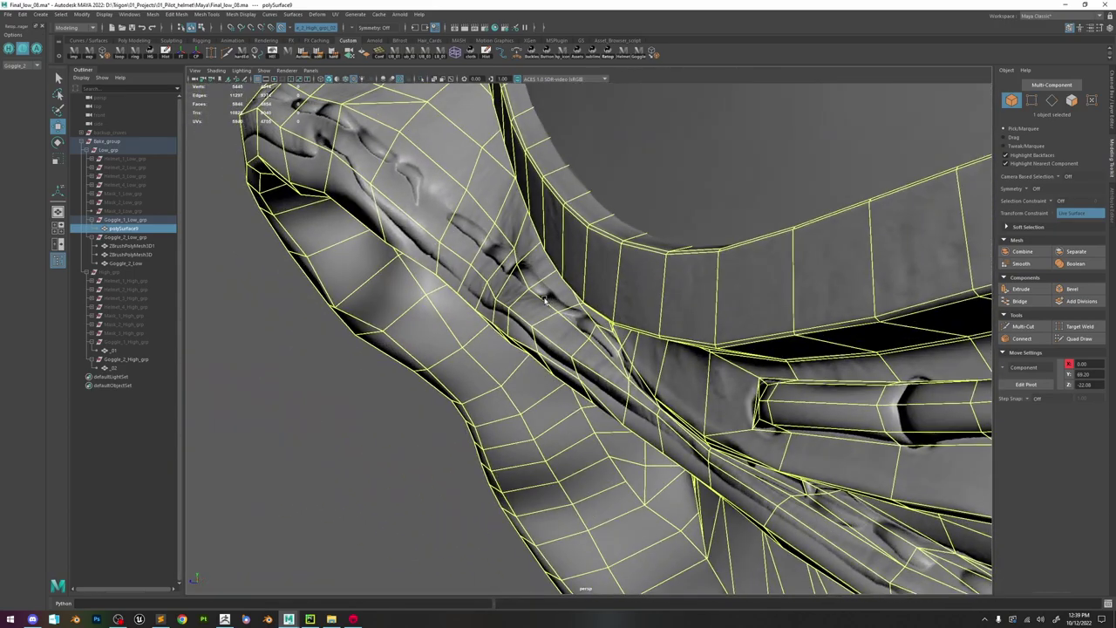
- Disable the live surface and cut a new edge across the polygon where the leather seam meets the lens rim
alt+right_drag(566, 270, 633, 288)
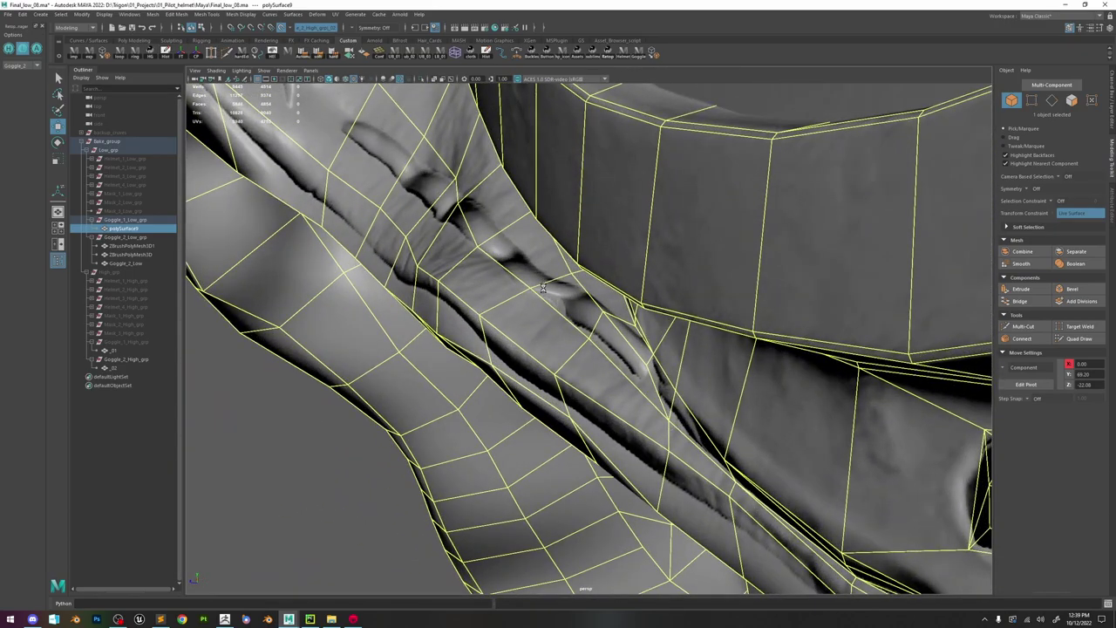
key(ctrl+shift+x)
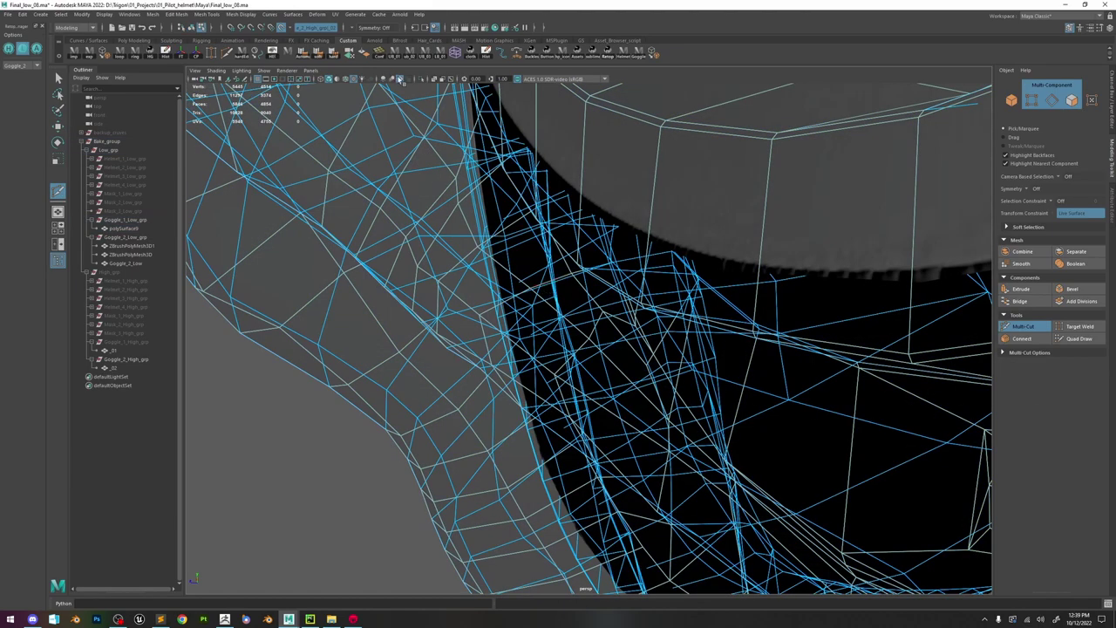
click(284, 28)
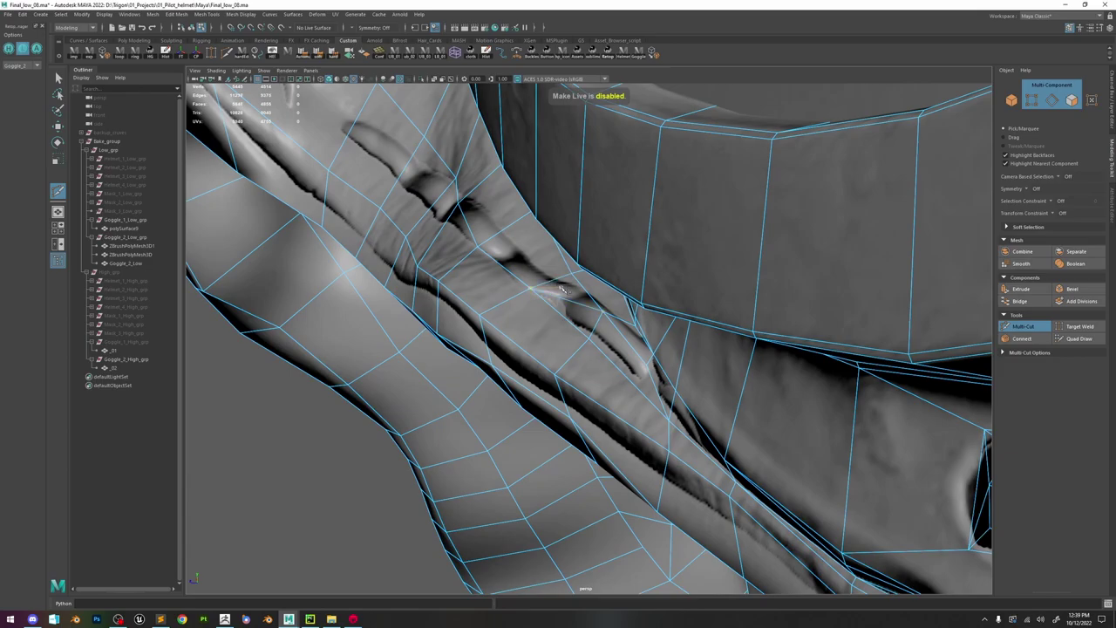
alt+drag(562, 289, 602, 300)
alt+right_drag(602, 301, 663, 313)
alt+drag(663, 314, 645, 288)
alt+right_drag(645, 287, 689, 301)
alt+drag(688, 300, 715, 318)
key(w)
- Adjust the low-poly vertices beside the new cut along the leather seam
right_drag(642, 297, 603, 297)
click(639, 294)
key(w)
click(653, 277)
mouse_move(654, 277)
alt+mouse_down()
mouse_move(687, 284)
mouse_move(679, 270)
mouse_move(666, 284)
alt+mouse_up()
alt+right_drag(729, 363, 636, 374)
alt+drag(636, 375, 535, 458)
key(F8)
click(533, 464)
- Check the topology and shading where the nose bridge's lower edge meets the lens rim
alt+right_drag(644, 326, 598, 332)
alt+drag(599, 332, 661, 342)
alt+right_drag(662, 341, 532, 301)
alt+drag(558, 301, 644, 301)
alt+right_drag(644, 301, 903, 580)
click(562, 283)
key(F8)
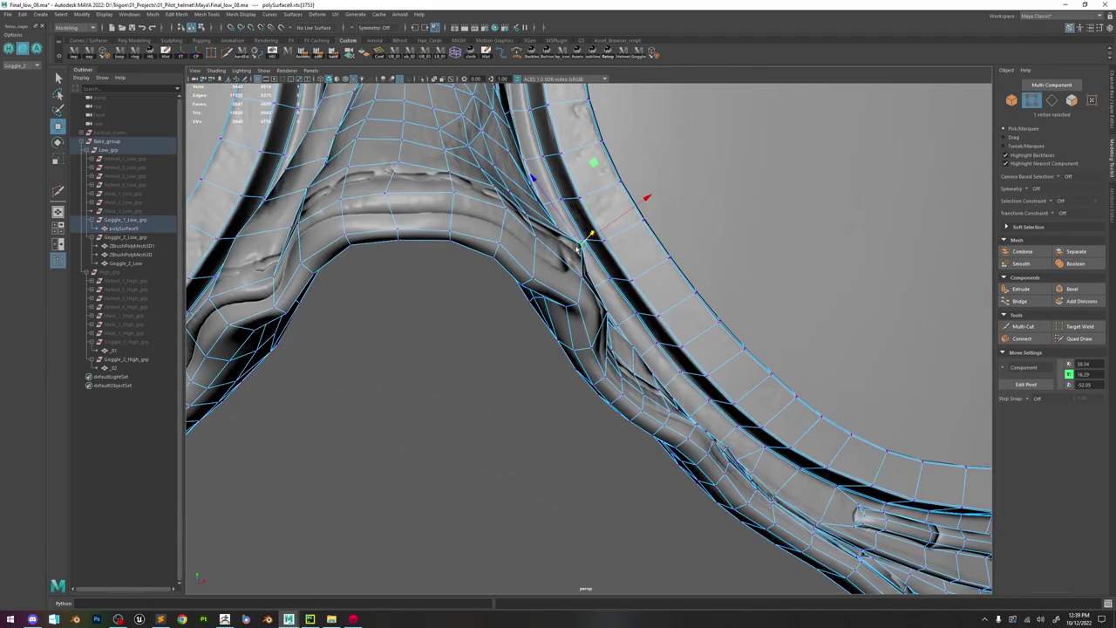
key(F8)
alt+right_drag(770, 203, 504, 370)
click(504, 372)
alt+drag(720, 335, 593, 292)
alt+right_drag(592, 292, 526, 206)
alt+drag(525, 206, 620, 237)
alt+right_drag(620, 237, 767, 458)
click(602, 264)
alt+drag(603, 264, 571, 257)
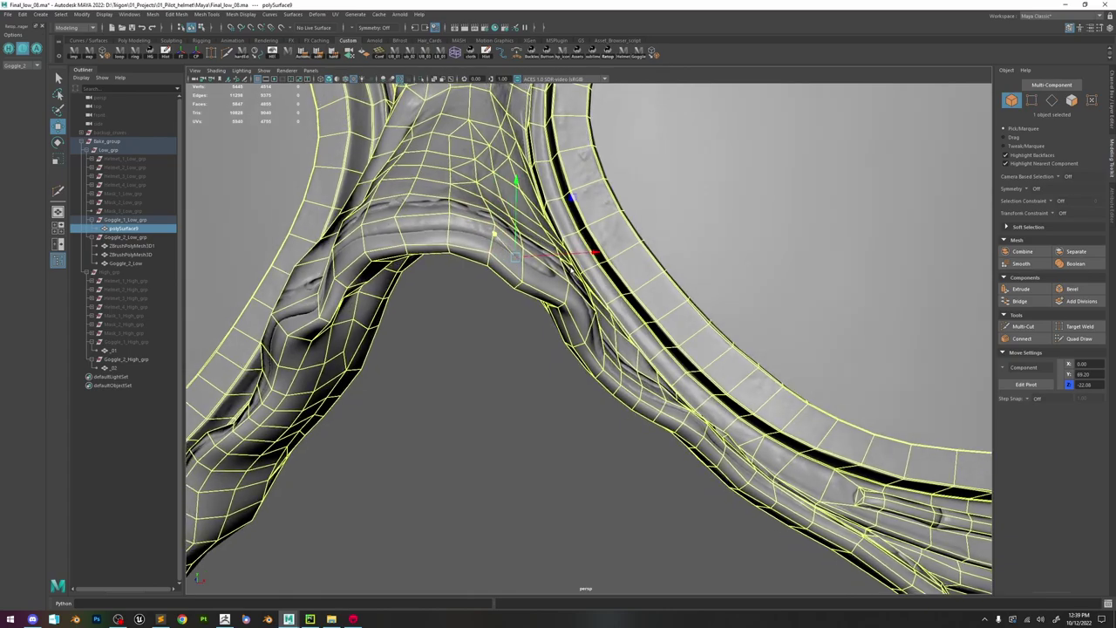
- Undo the last vertex edits at the lower corner of the nose bridge
right_drag(572, 257, 533, 258)
click(566, 266)
alt+drag(568, 268, 471, 313)
key(ctrl+z)
key(ctrl+z)
key(ctrl+z)
key(ctrl+z)
alt+drag(548, 275, 586, 270)
ctrl+shift+right_click(530, 247)
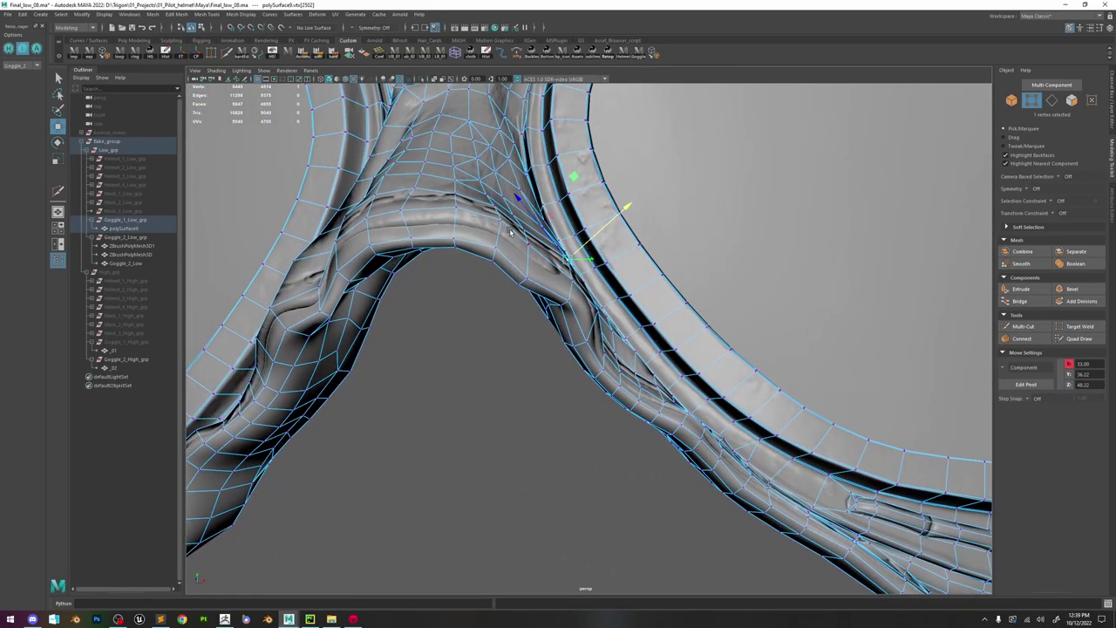
- Inspect the baked shading along the stitched leather edge from the nose bridge to the lower lens rim
key(F8)
alt+right_drag(591, 389, 532, 391)
click(533, 391)
alt+drag(533, 392, 588, 350)
alt+right_drag(588, 350, 561, 295)
alt+drag(561, 295, 591, 297)
alt+right_drag(591, 299, 835, 525)
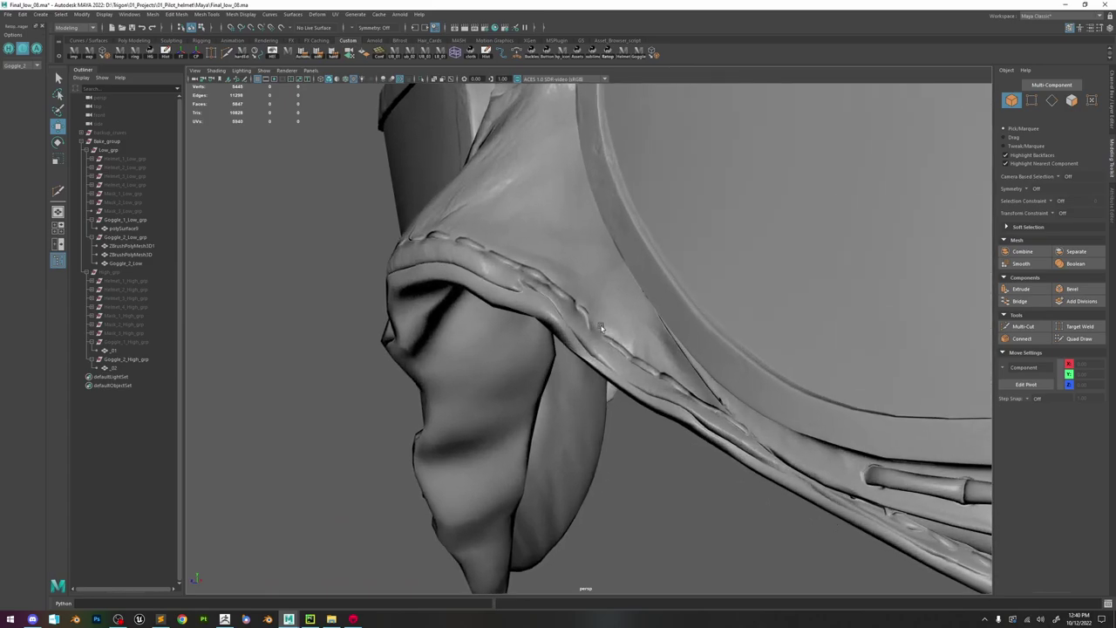
alt+drag(589, 343, 524, 258)
alt+drag(630, 364, 638, 363)
alt+middle_drag(686, 391, 467, 295)
alt+right_drag(322, 253, 401, 350)
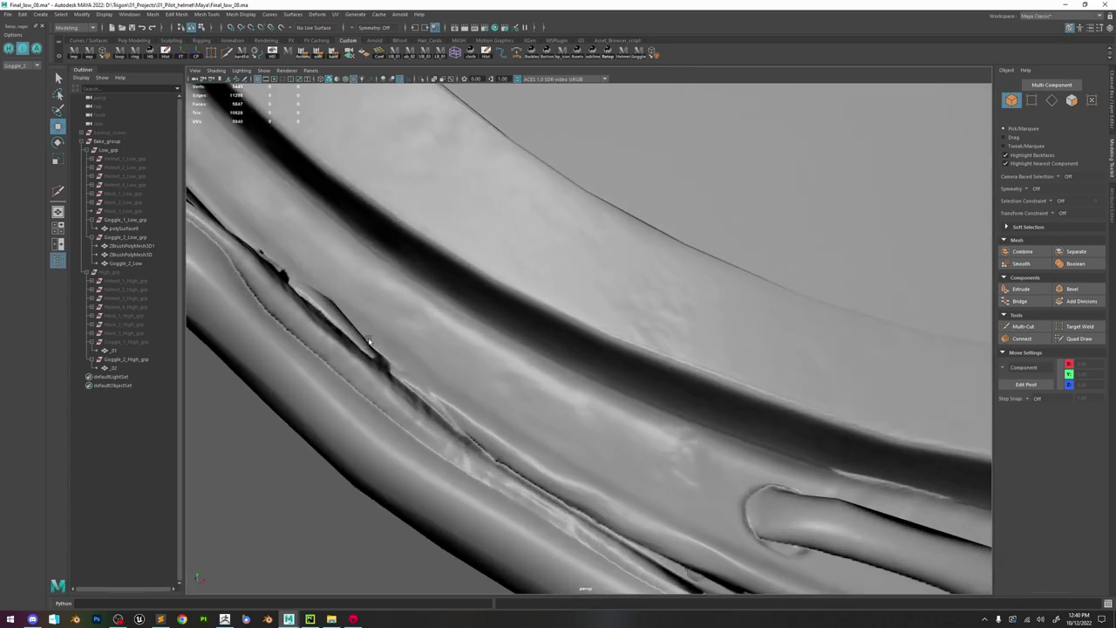
click(306, 275)
mouse_move(366, 316)
alt+mouse_down()
mouse_move(391, 294)
mouse_move(374, 312)
mouse_move(367, 303)
alt+mouse_up()
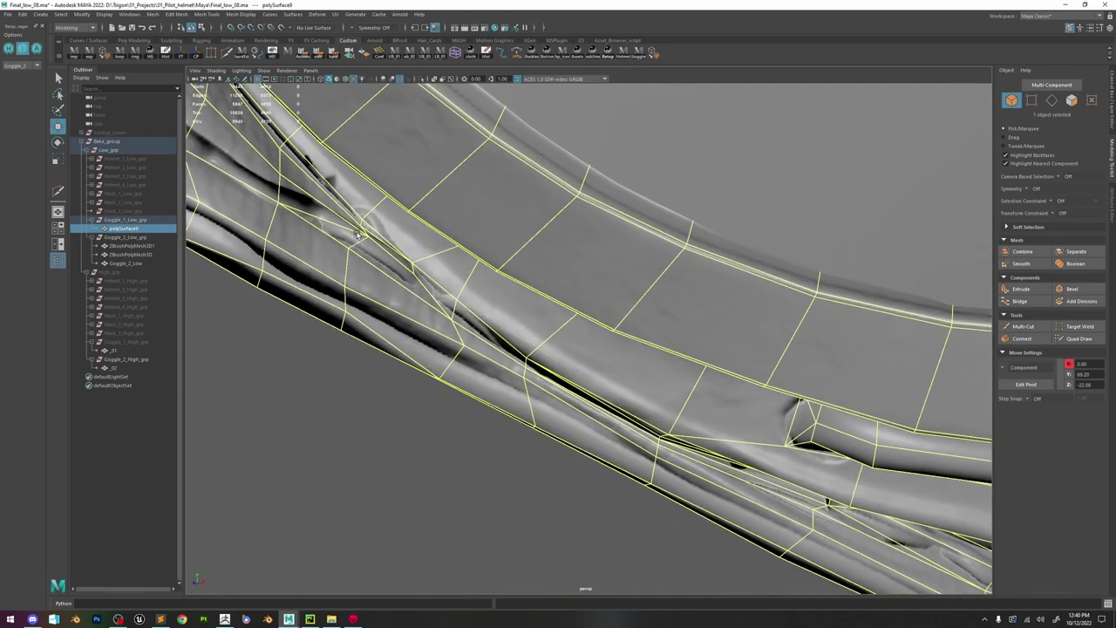
alt+right_drag(559, 453, 499, 430)
click(499, 430)
- Examine the low-poly edges around the stitch artifact between the lower leather edge and the lens rim
alt+drag(601, 383, 643, 398)
alt+middle_drag(643, 399, 504, 312)
alt+right_drag(523, 357, 635, 424)
alt+drag(635, 425, 630, 313)
click(614, 366)
scroll(670, 359, up, 3)
alt+right_drag(630, 314, 733, 335)
right_drag(609, 272, 497, 305)
click(521, 279)
key(f)
alt+drag(558, 314, 591, 322)
key(F8)
click(557, 481)
alt+right_drag(557, 481, 559, 440)
alt+drag(558, 438, 658, 309)
click(658, 310)
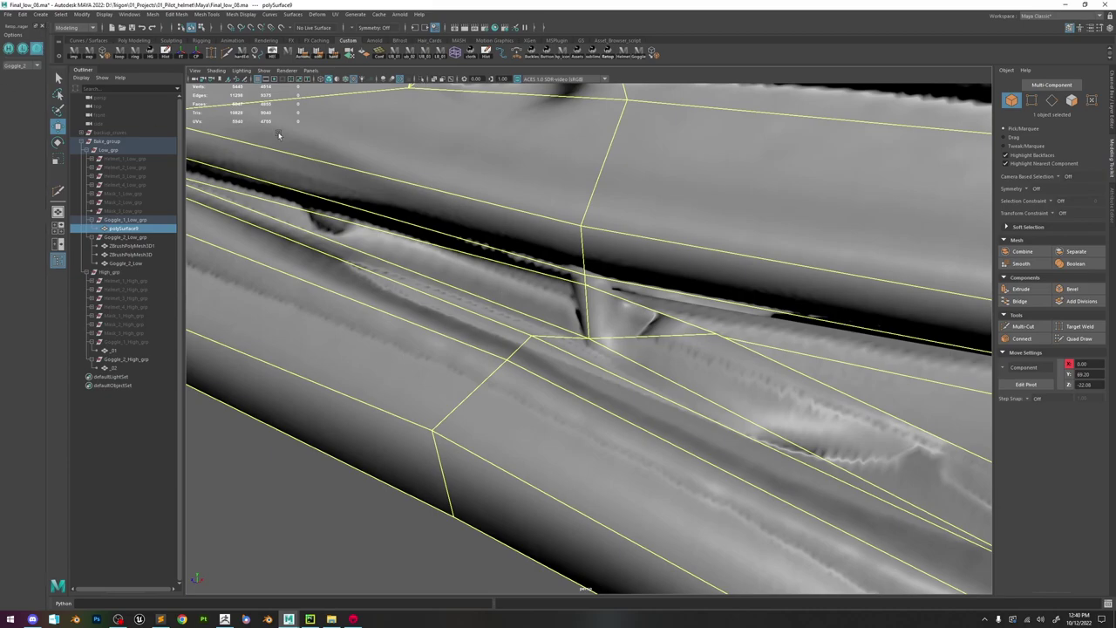
alt+right_drag(673, 383, 512, 262)
alt+drag(573, 337, 557, 339)
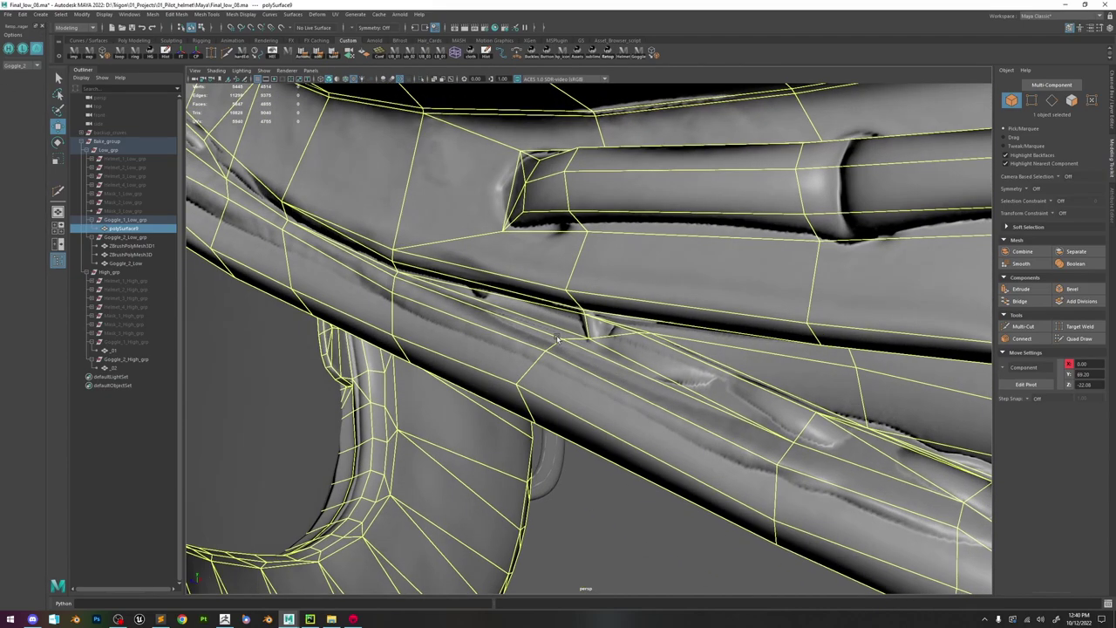
- Display only the high-poly Goggle_1 mesh and examine the stitch beneath the lens rim
click(8, 47)
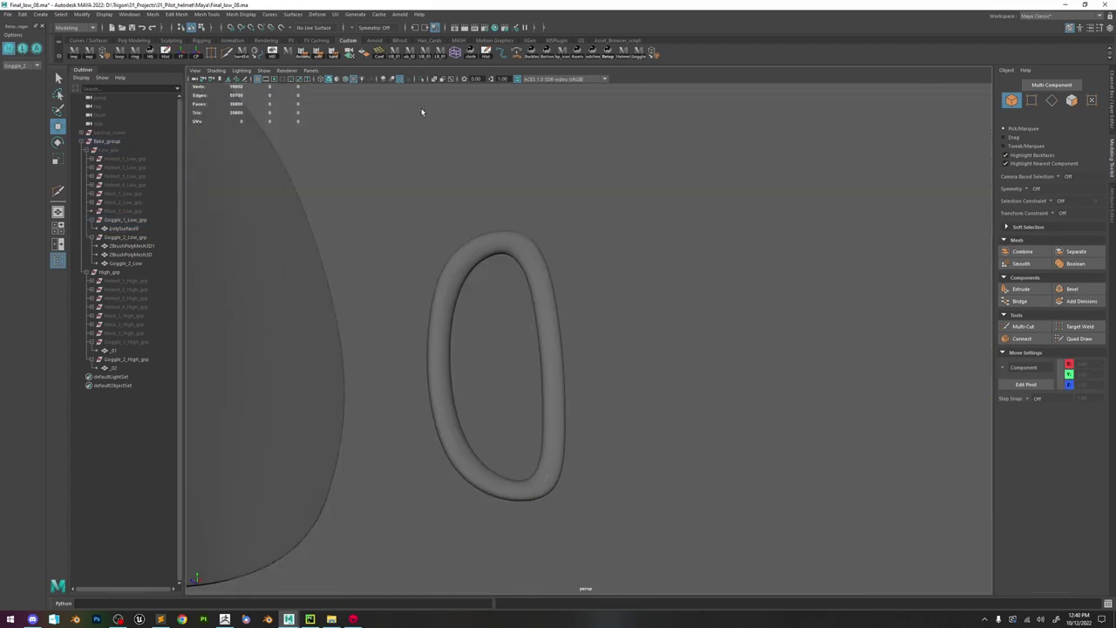
click(20, 136)
alt+drag(579, 266, 669, 320)
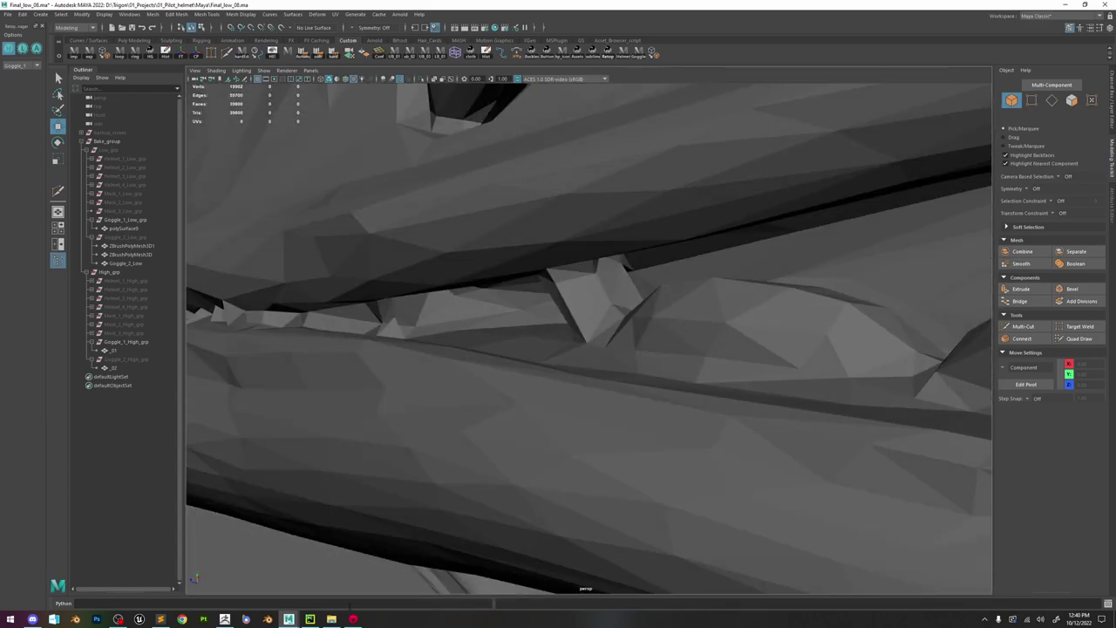
- Switch to Marmoset Toolbag and inspect the baked stitching below the lens rim
click(353, 619)
alt+drag(575, 352, 591, 386)
scroll(593, 383, down, 8)
alt+drag(689, 331, 556, 327)
alt+right_drag(555, 326, 620, 453)
alt+middle_drag(620, 453, 562, 303)
alt+right_drag(562, 304, 593, 368)
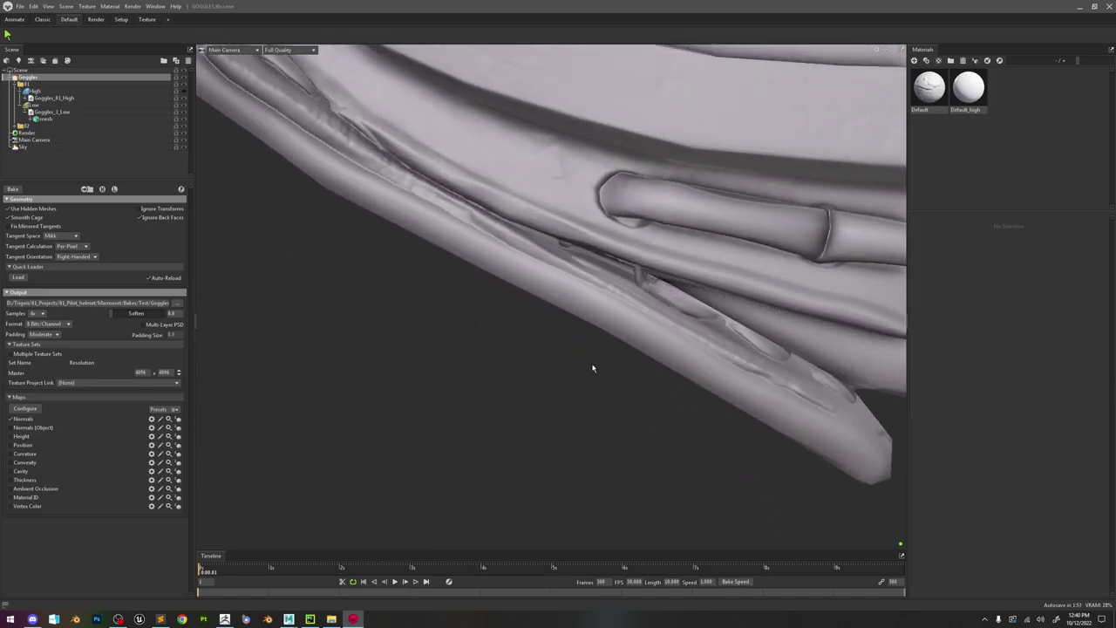
scroll(593, 373, up, 3)
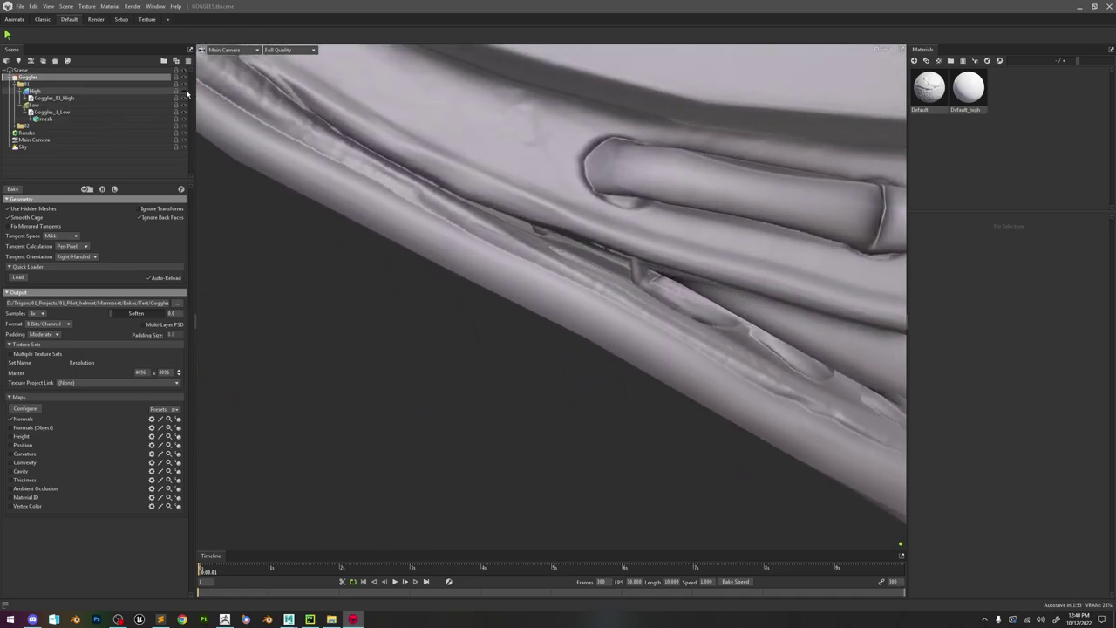
- Show the high-poly goggles without the low-poly to examine the stitch loops, and turn the low-poly back on
click(186, 92)
click(184, 105)
alt+drag(684, 253, 662, 234)
click(615, 179)
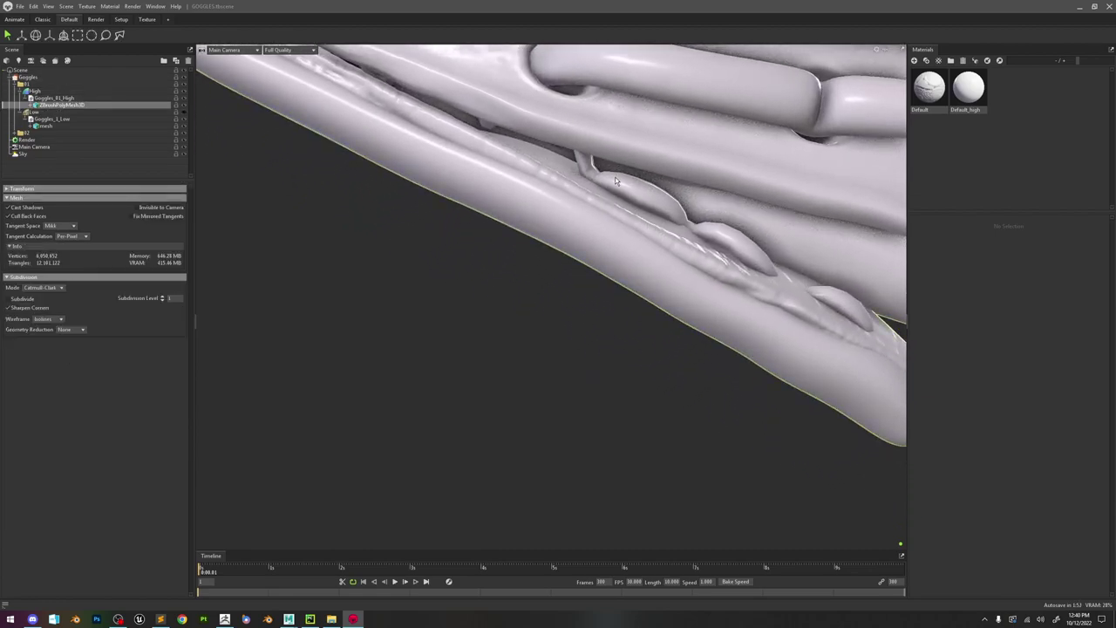
drag(669, 309, 656, 255)
scroll(656, 255, up, 3)
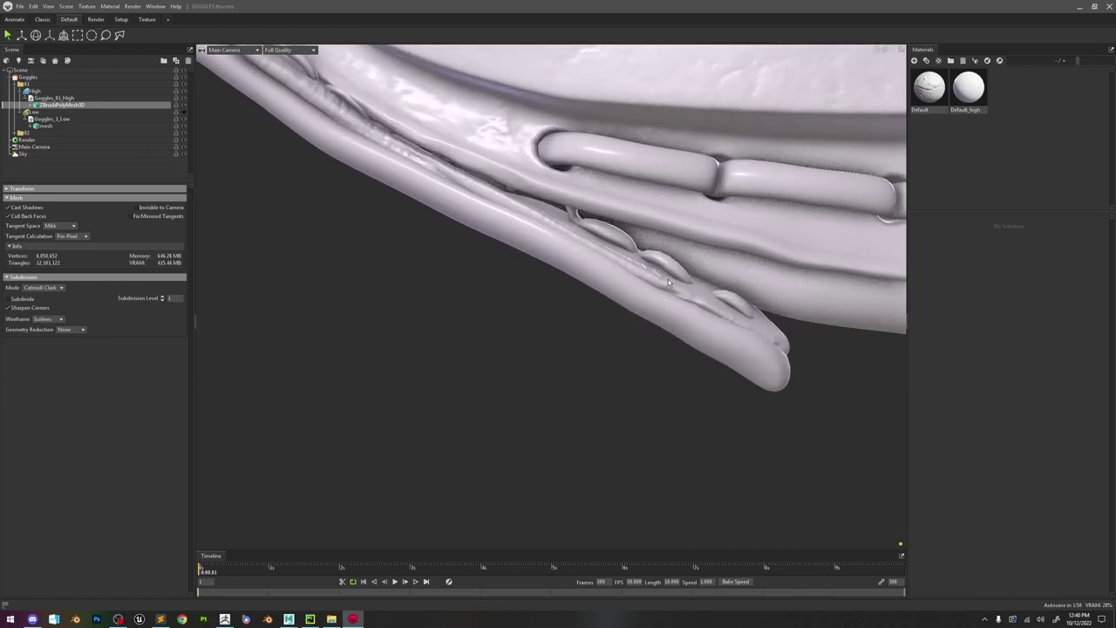
click(184, 113)
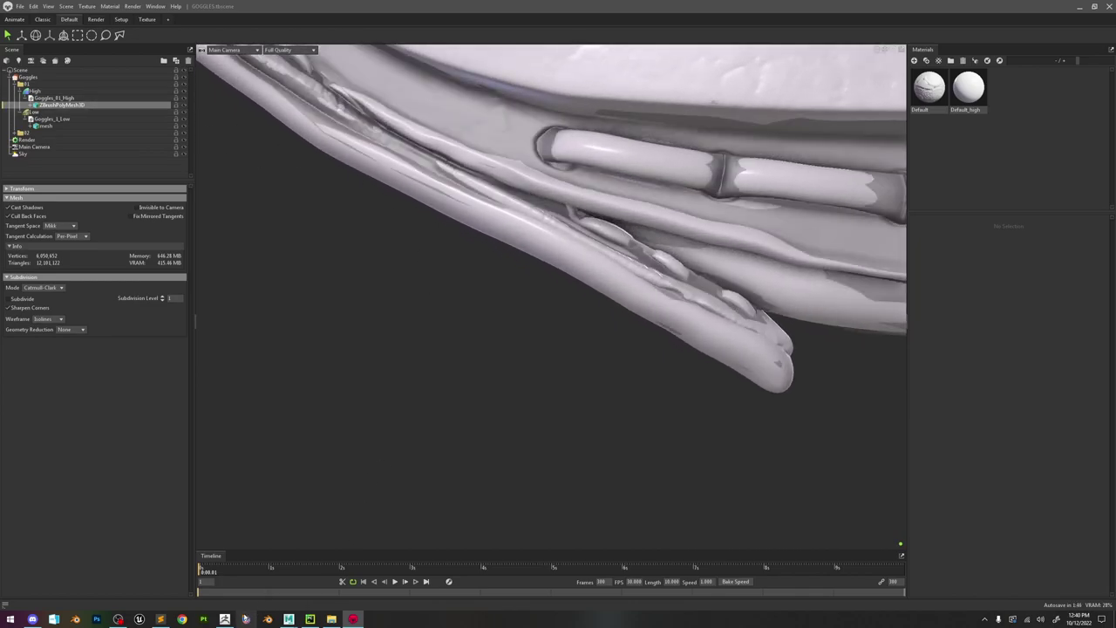
- Switch to ZBrush, load the Goggles_01_High tool and frame the stitch loops below the lens rim
click(246, 619)
drag(580, 368, 991, 75)
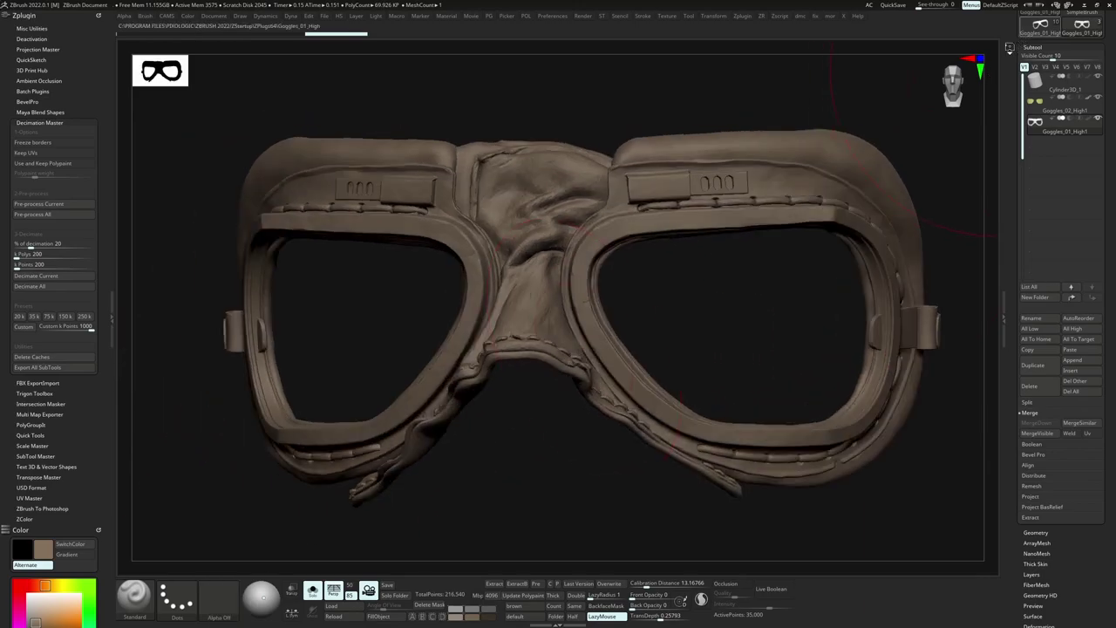
click(1040, 26)
ctrl+right_drag(630, 320, 492, 301)
ctrl+right_drag(593, 323, 723, 449)
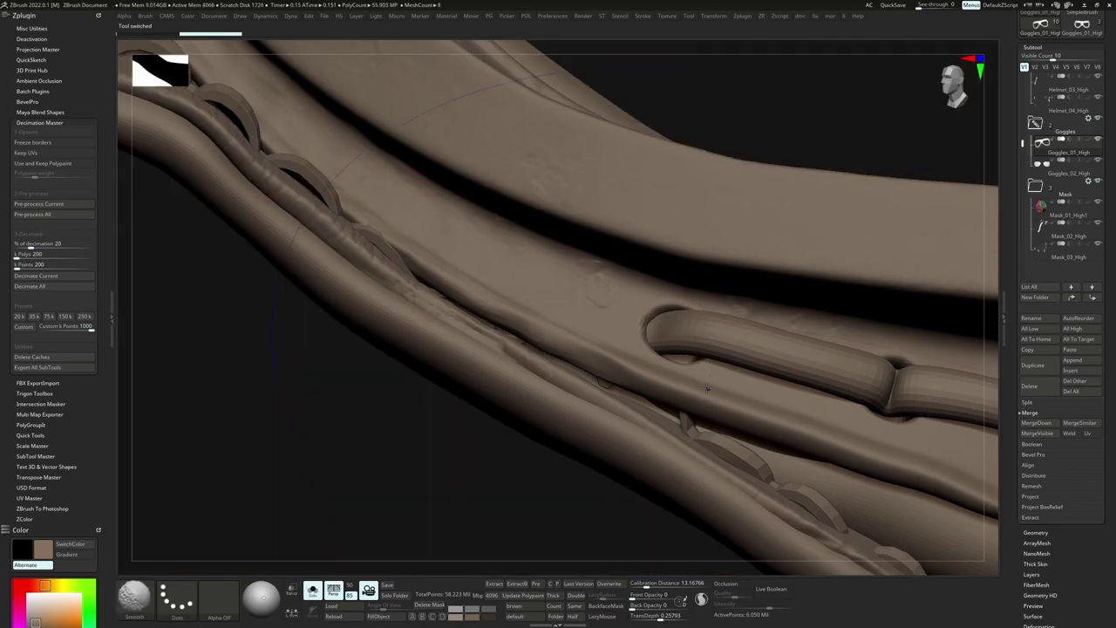
- Check the goggles' polygroups, choose the Move Topological brush and isolate the stitch thread's polygroup
key(shift+f)
key(w)
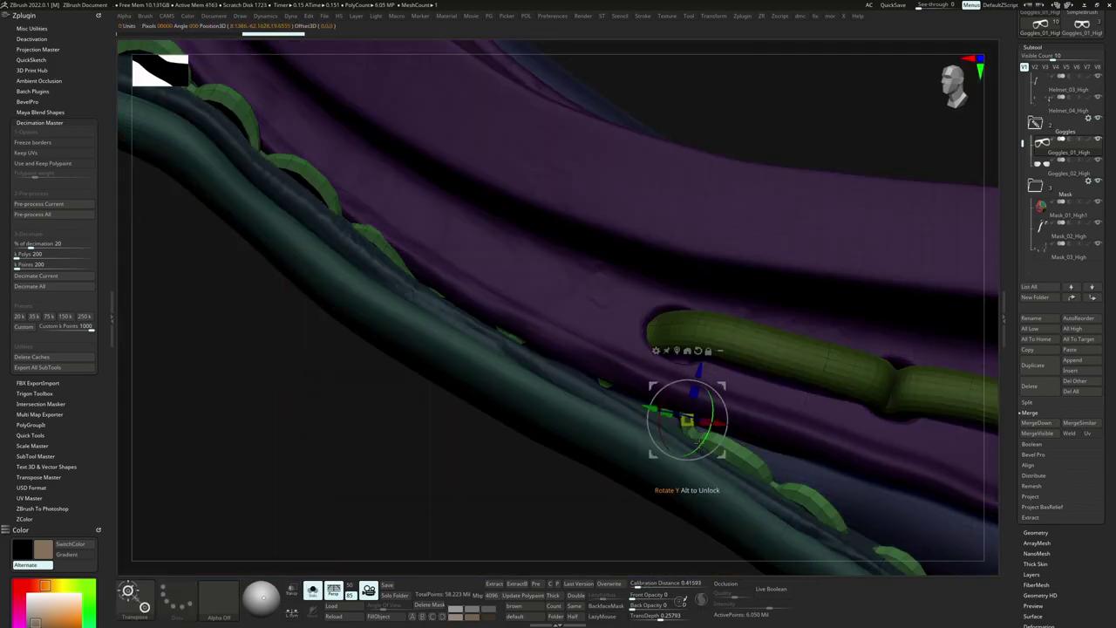
key(shift+f)
key(b)
key(m)
key(t)
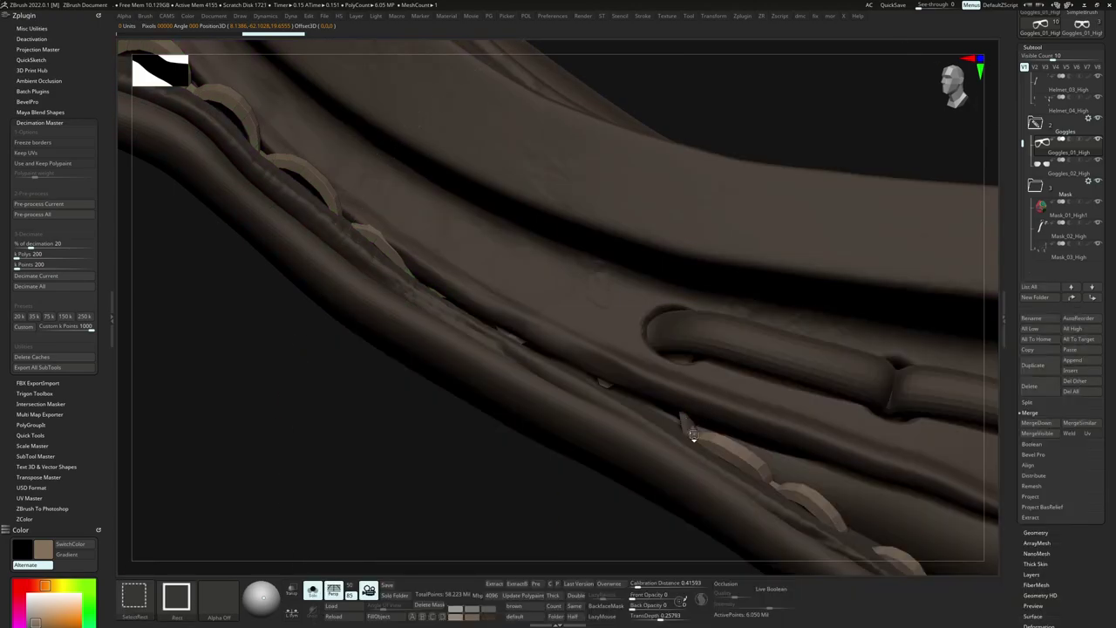
ctrl+shift+click(708, 442)
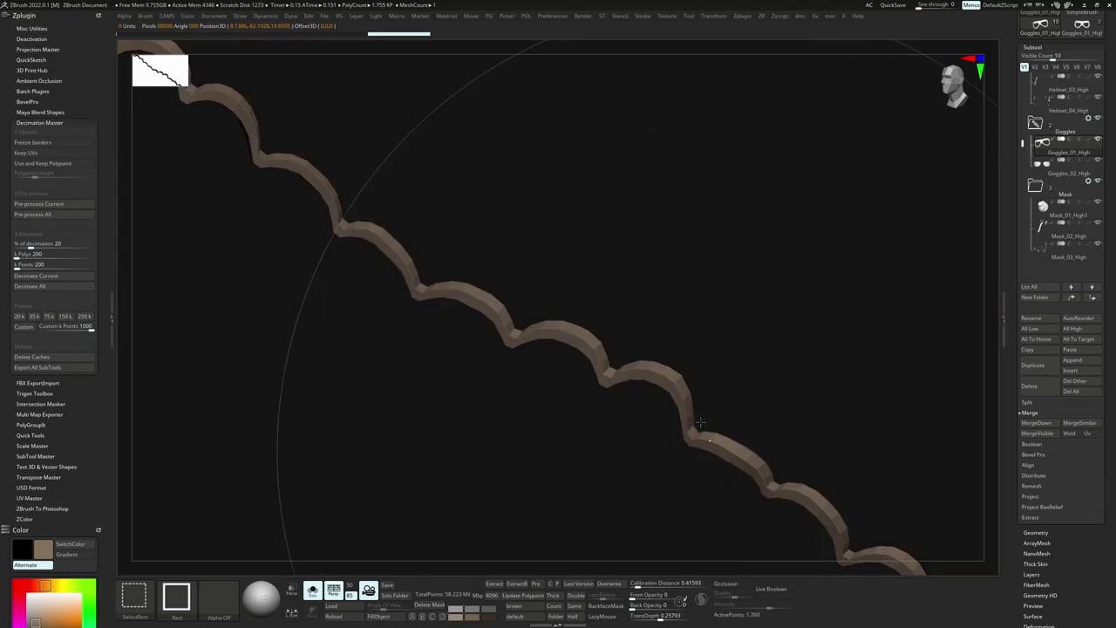
- Adjust the isolated stitch thread's sagging loops with Move Topological, comparing them against the surrounding meshes, and unhide the rest of the goggles
drag(716, 389, 709, 390)
key(s)
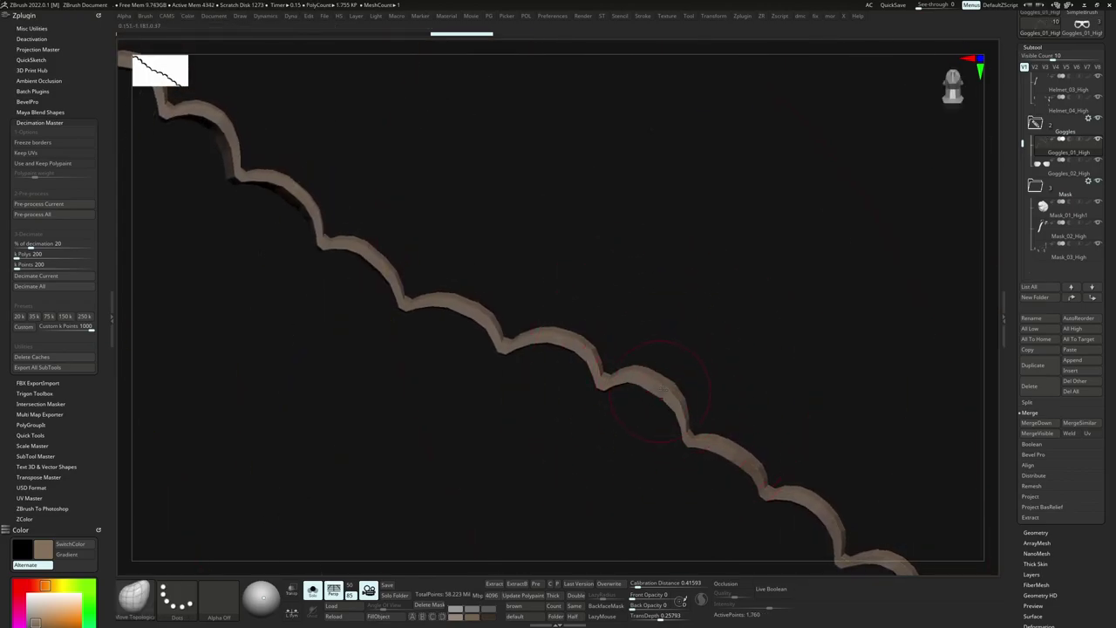
key(alt+s)
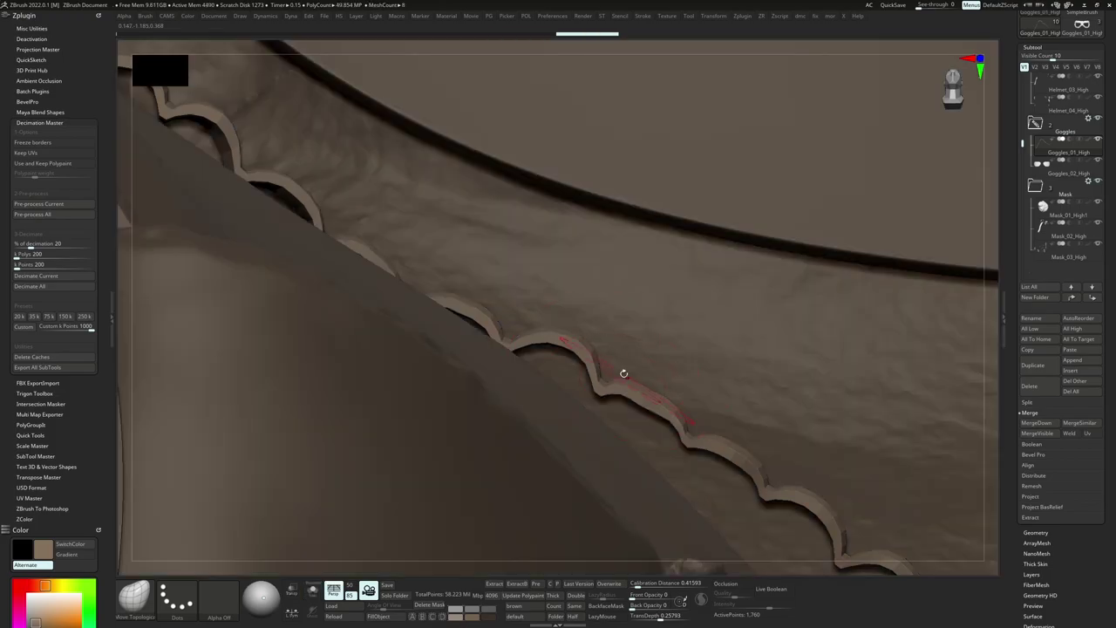
key(alt+s)
ctrl+right_drag(564, 370, 551, 270)
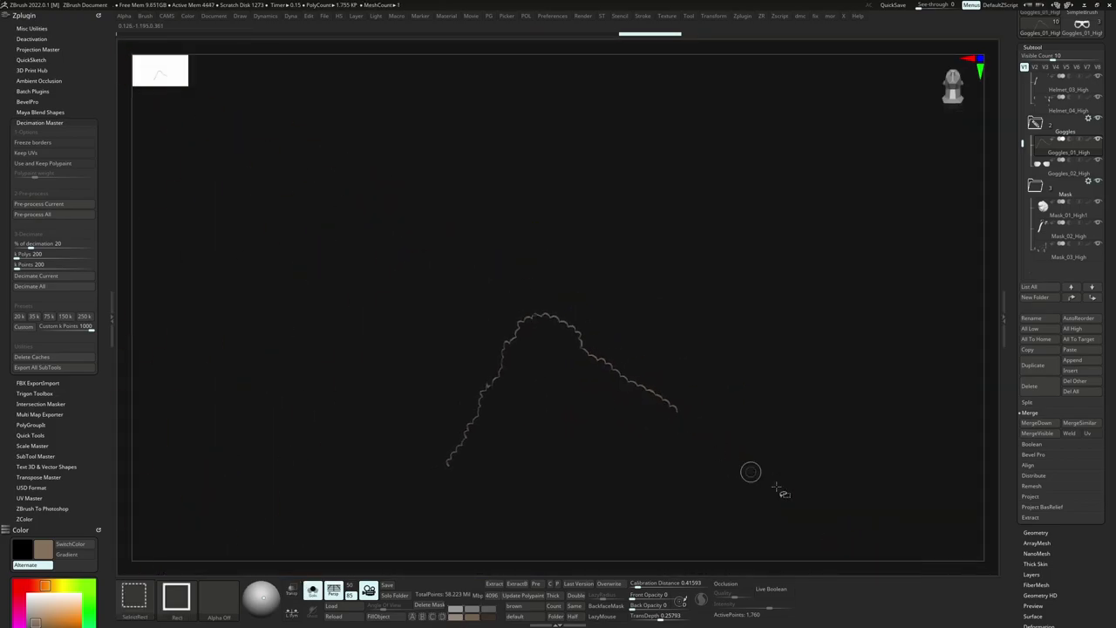
ctrl+shift+drag(806, 531, 382, 253)
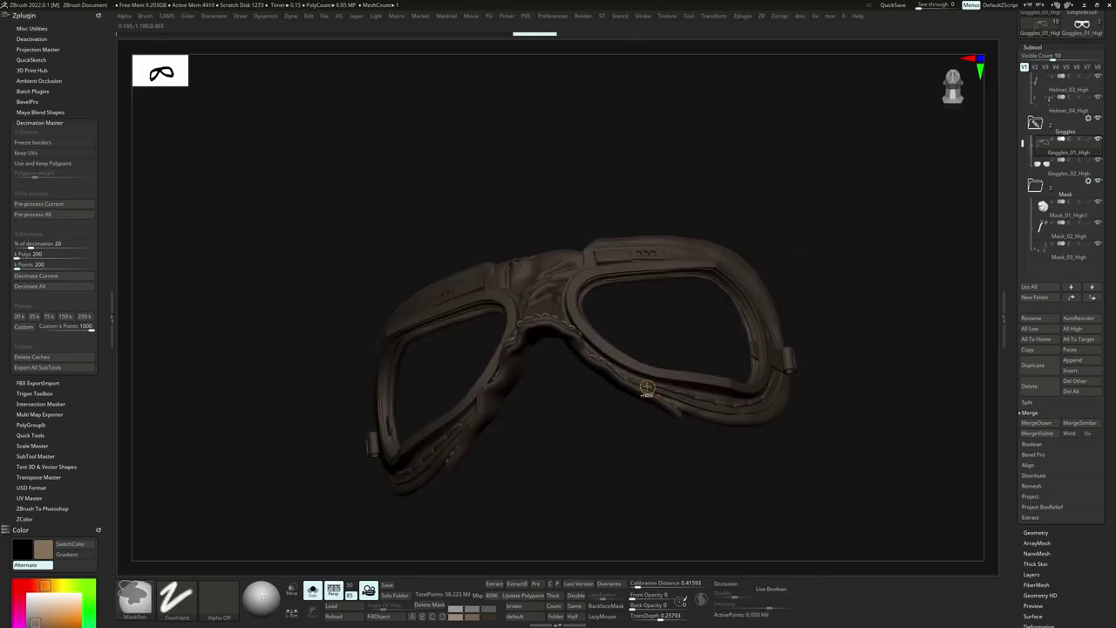
- Reposition the stitch loops sunk into the flap's edge below the lens rim with the Move Topological brush
scroll(636, 406, up, 5)
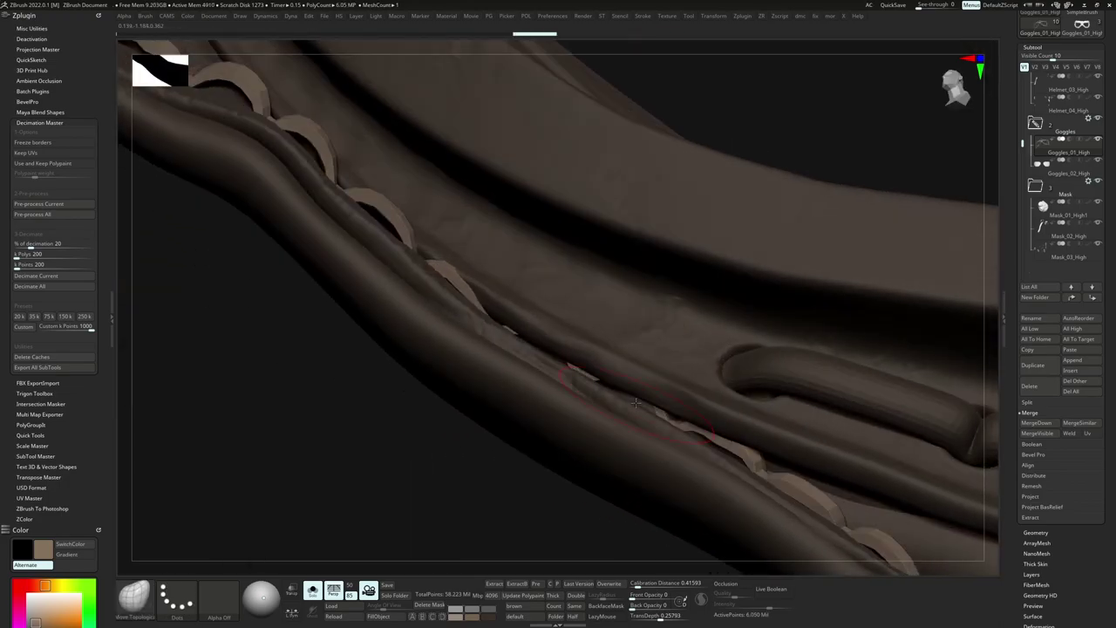
scroll(641, 401, up, 2)
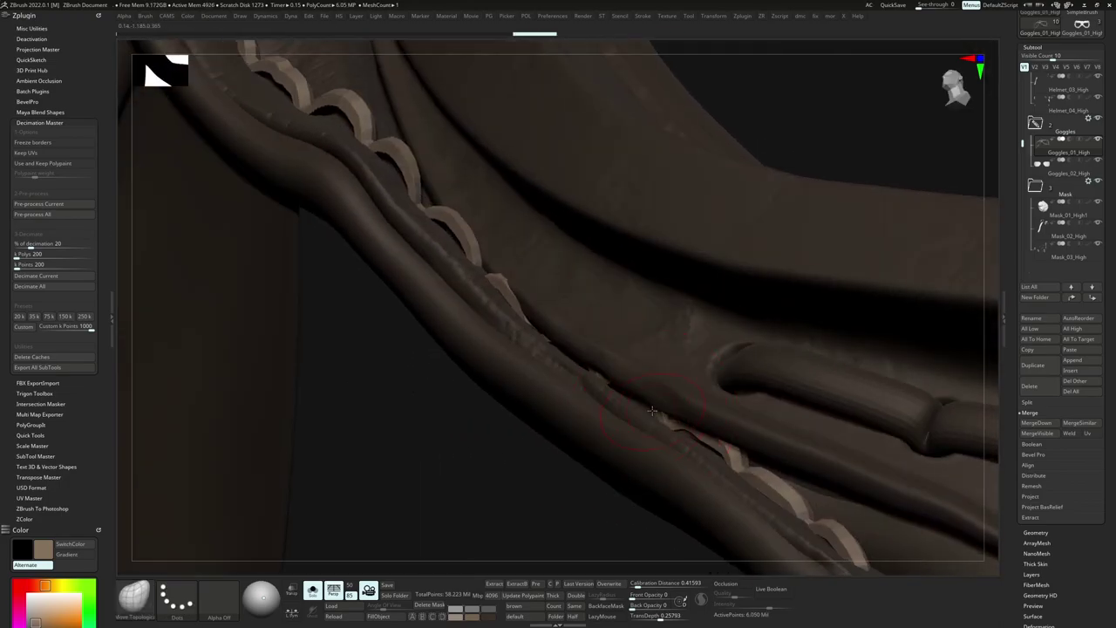
key(ctrl)
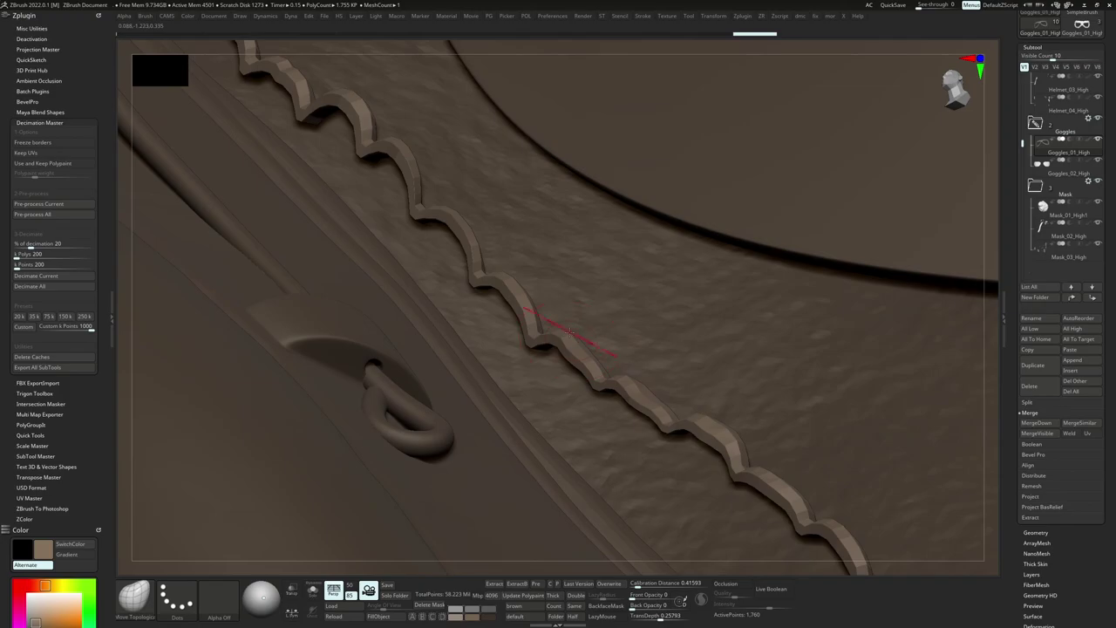
ctrl+right_drag(513, 281, 497, 244)
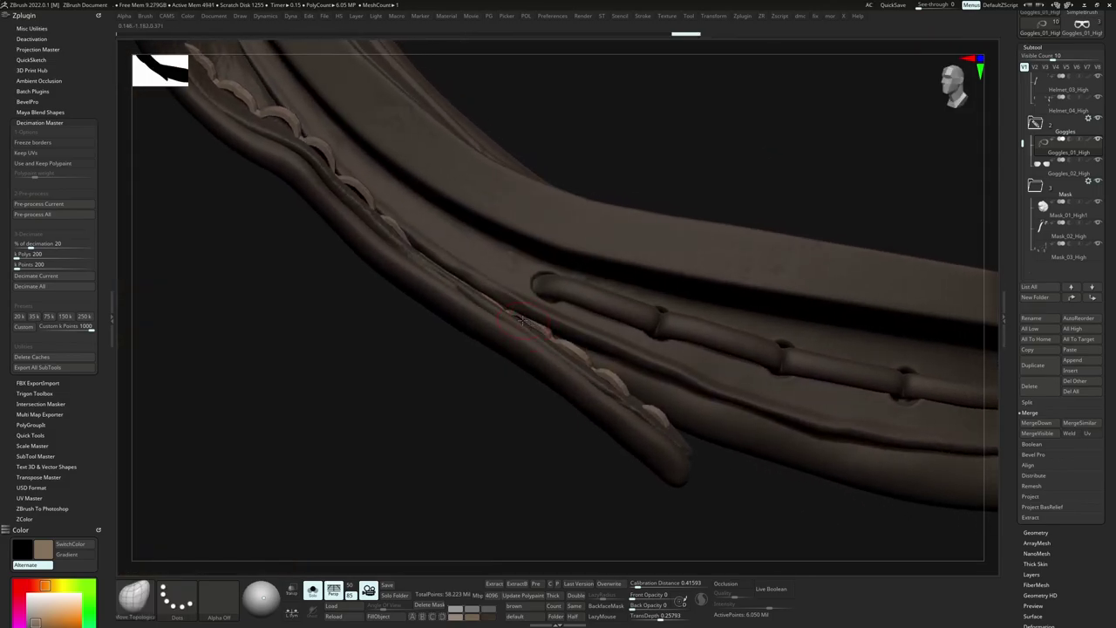
mouse_move(517, 321)
right_down()
mouse_move(489, 283)
mouse_move(563, 358)
mouse_move(602, 333)
right_up()
alt+right_drag(527, 297, 558, 342)
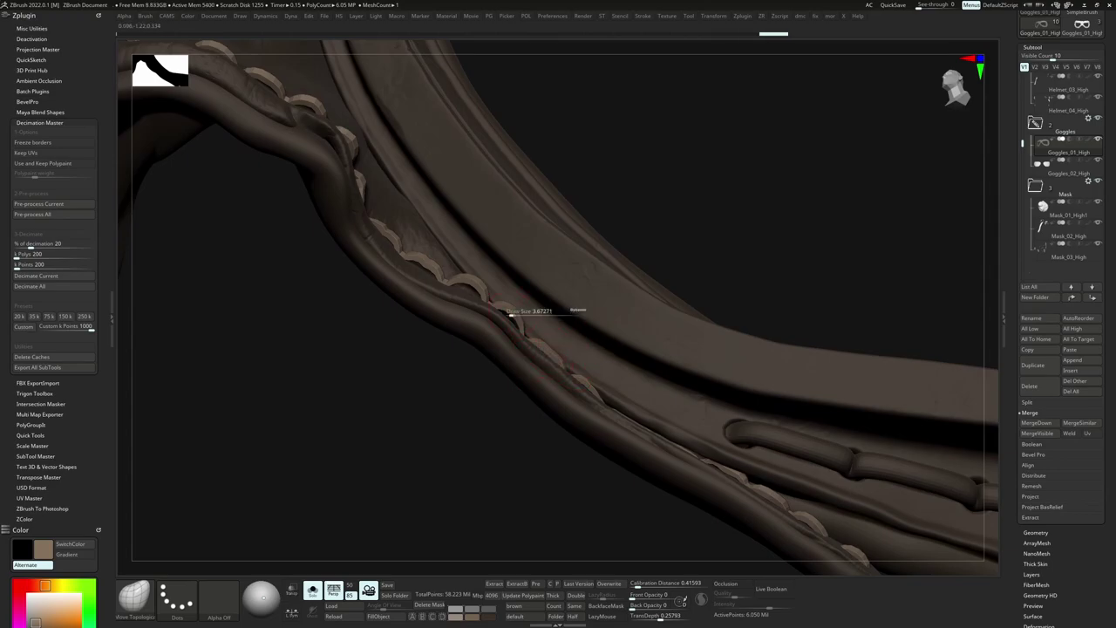
drag(508, 318, 514, 310)
- Examine the stitch loops around the nose bridge and lower rim from several angles, declining Dynamic Subdiv activation
right_drag(542, 309, 515, 307)
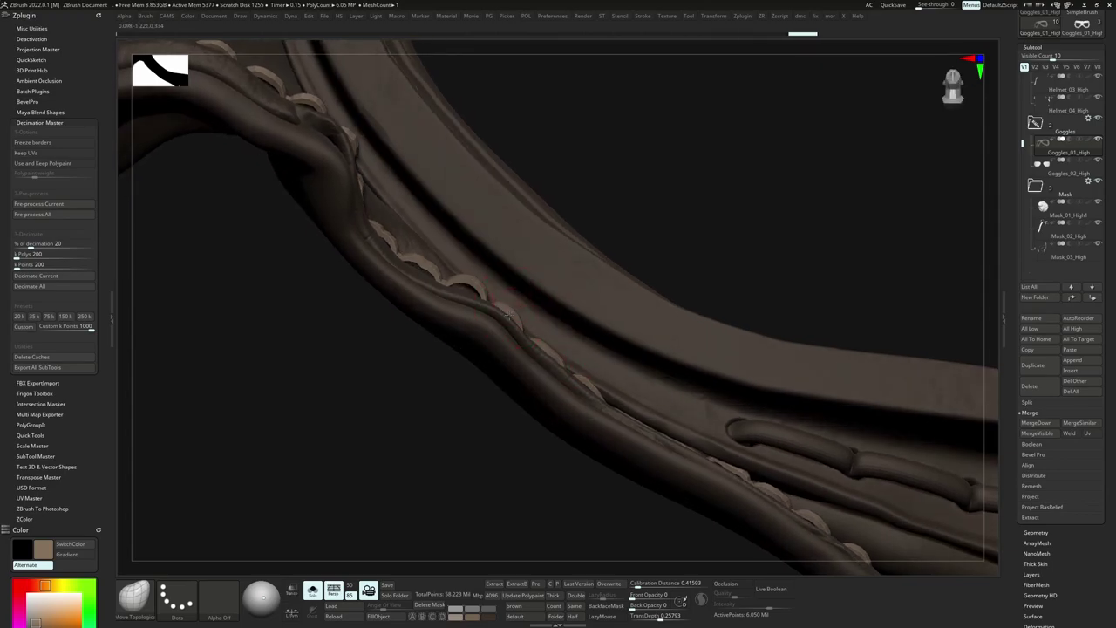
right_drag(462, 282, 393, 245)
right_drag(262, 196, 432, 253)
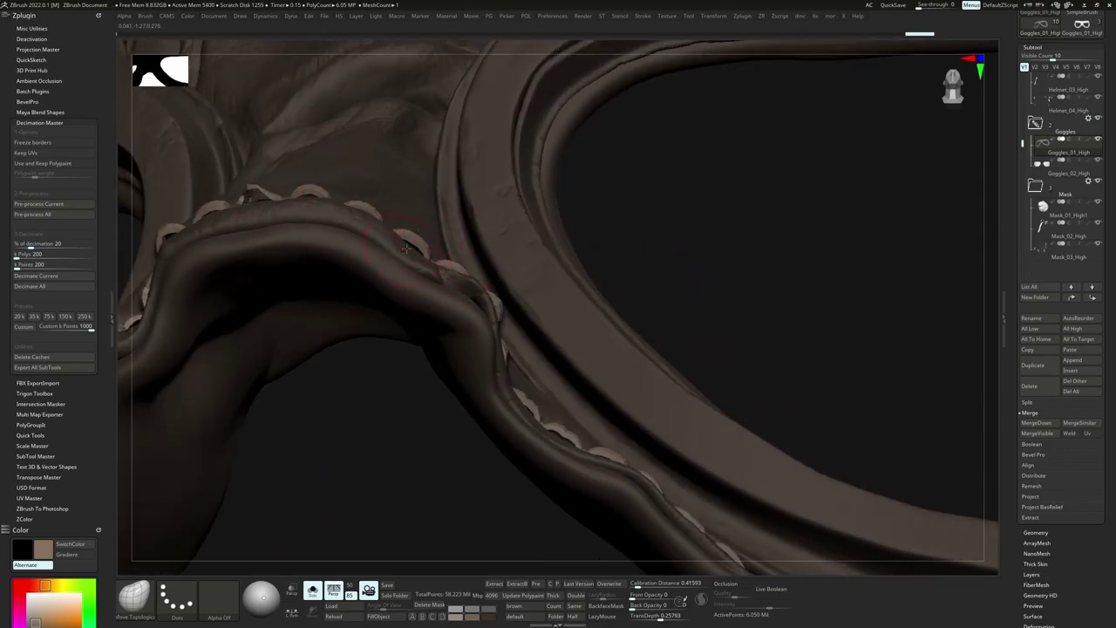
ctrl+right_drag(421, 248, 427, 212)
right_drag(493, 304, 454, 371)
ctrl+right_drag(454, 370, 649, 484)
right_drag(532, 366, 415, 353)
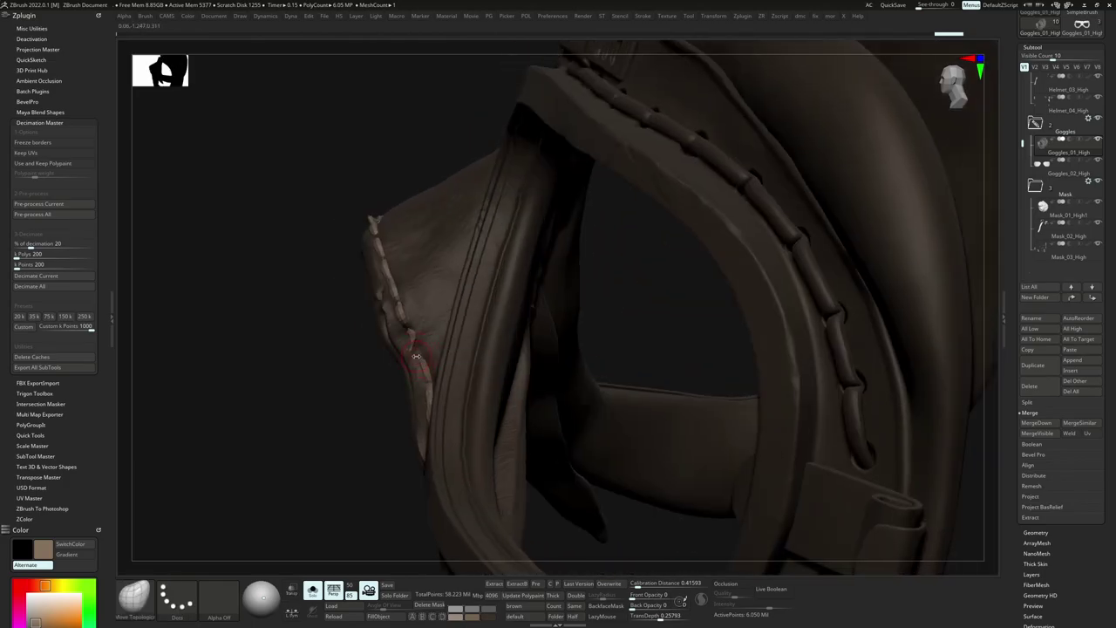
key(d)
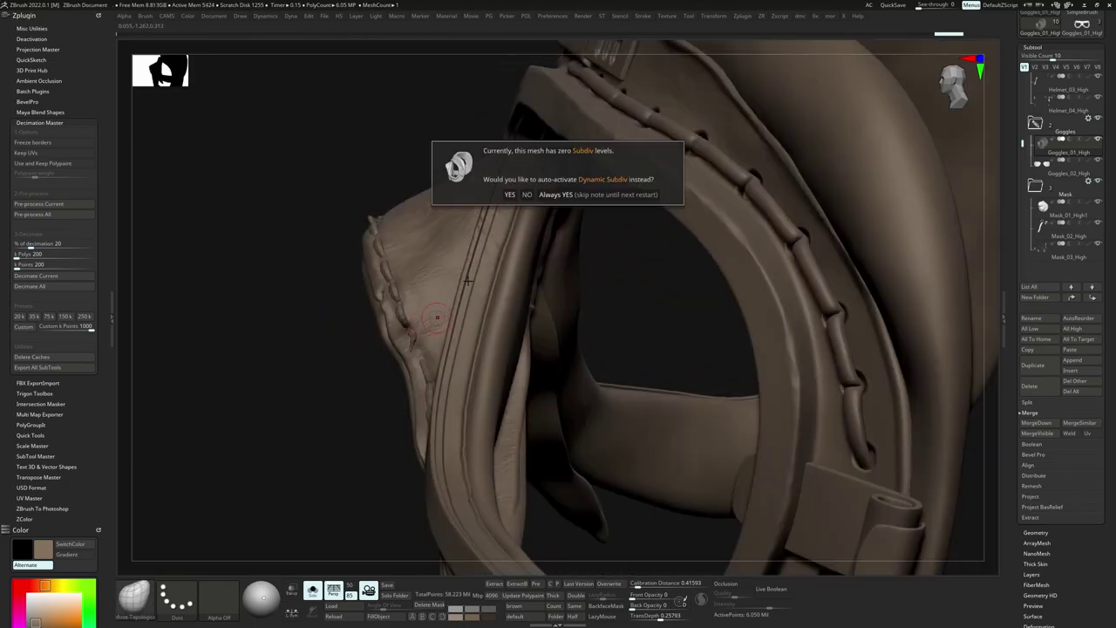
click(528, 195)
right_drag(454, 331, 515, 371)
alt+right_drag(514, 370, 402, 163)
right_drag(597, 415, 547, 438)
- Start exporting the Goggles_01_High subtool as OBJ and browse to the Marmoset/Meshes/High folder of the 01_Pilot_helmet project
drag(1109, 40, 1109, 175)
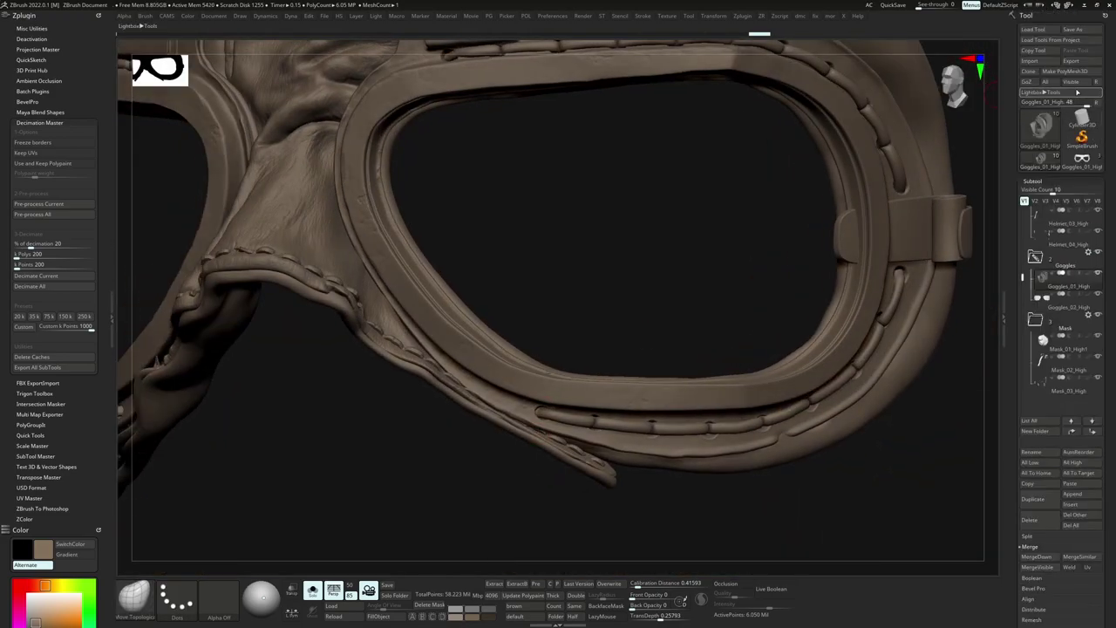
click(1073, 61)
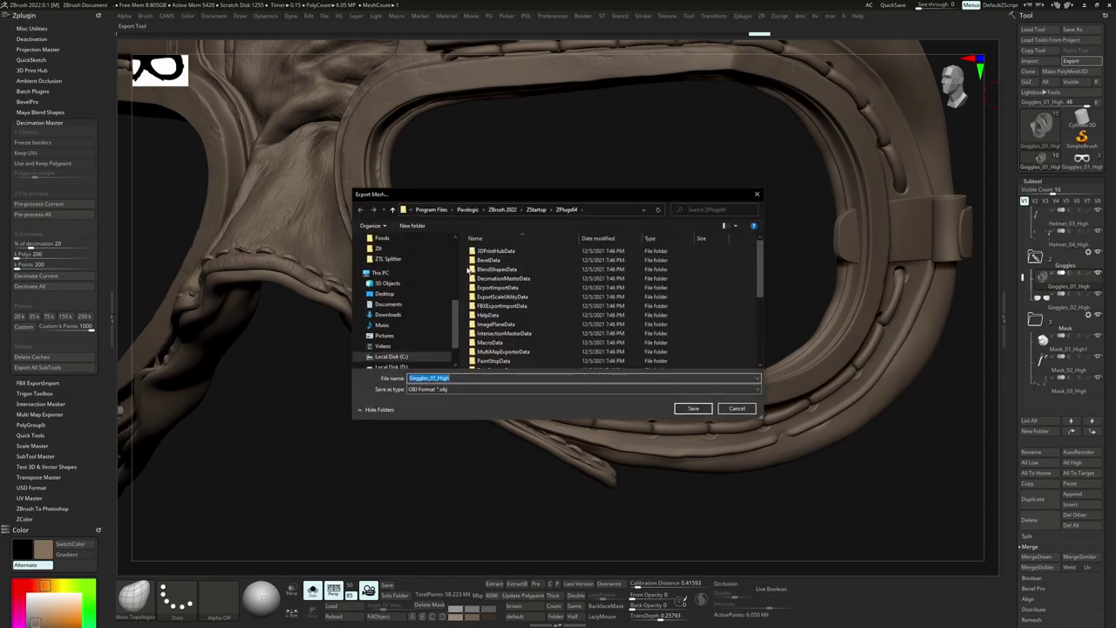
scroll(410, 287, down, 1)
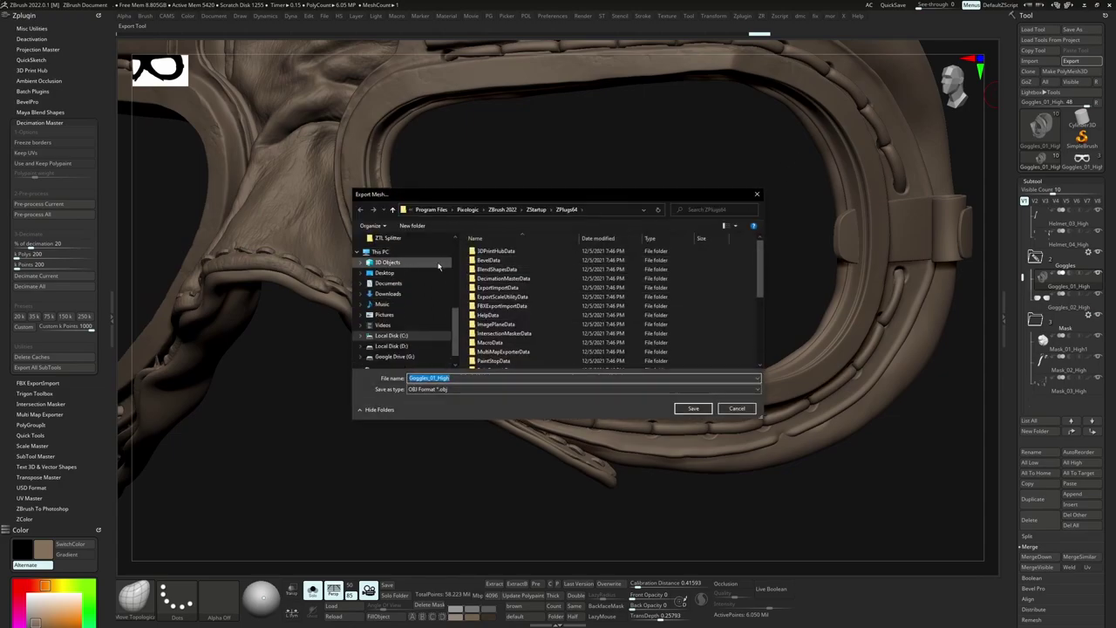
scroll(440, 266, down, 1)
click(390, 321)
scroll(501, 357, down, 5)
click(493, 354)
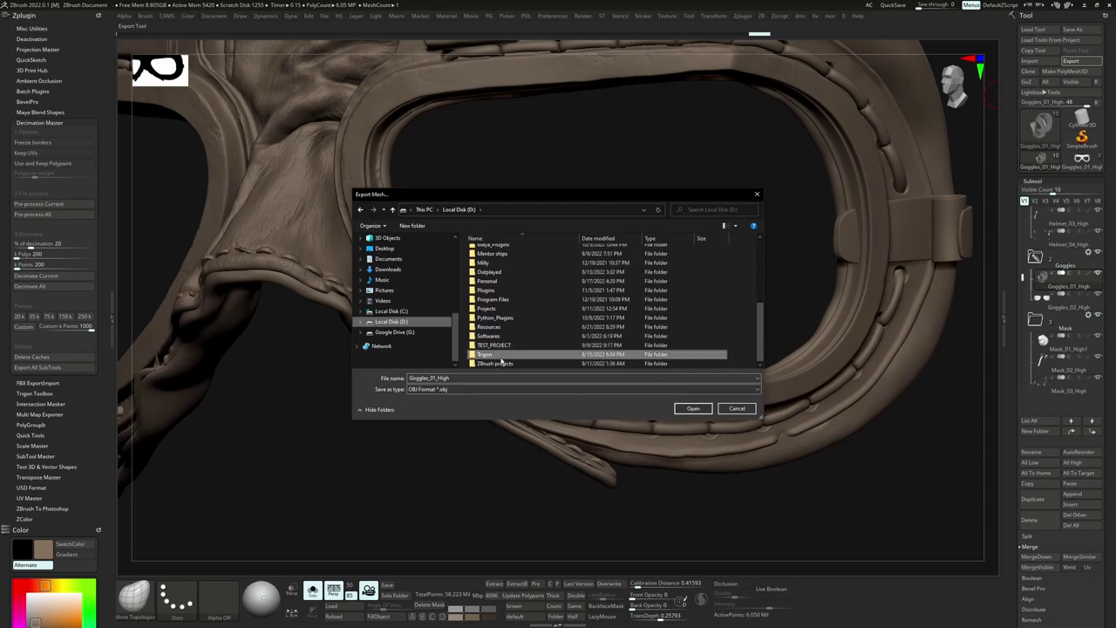
double_click(498, 356)
double_click(493, 251)
double_click(504, 261)
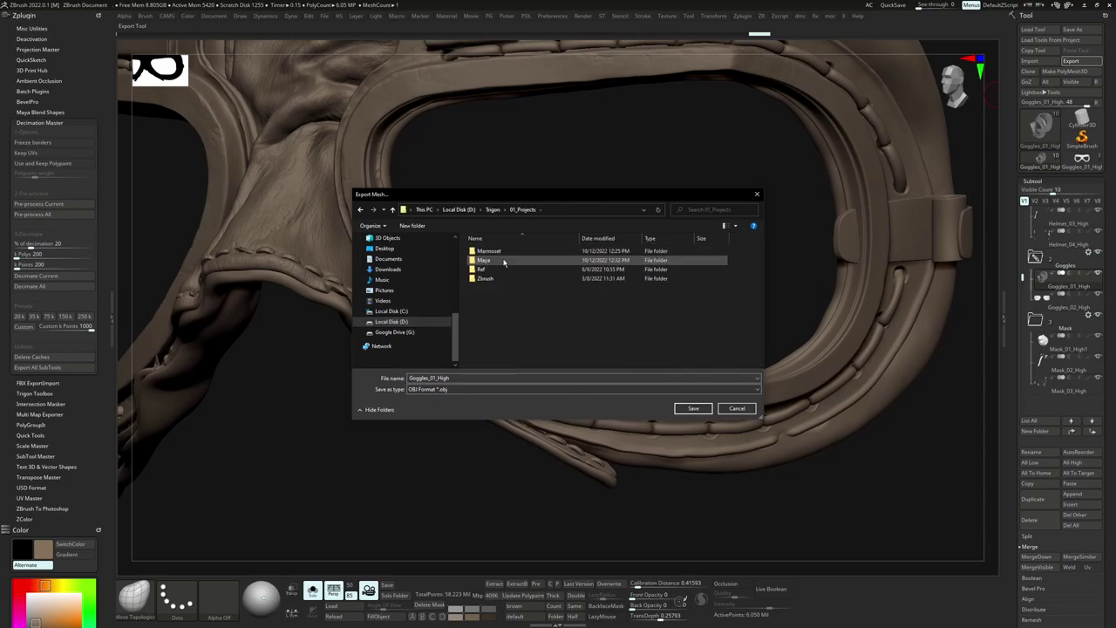
double_click(492, 278)
key(BackSpace)
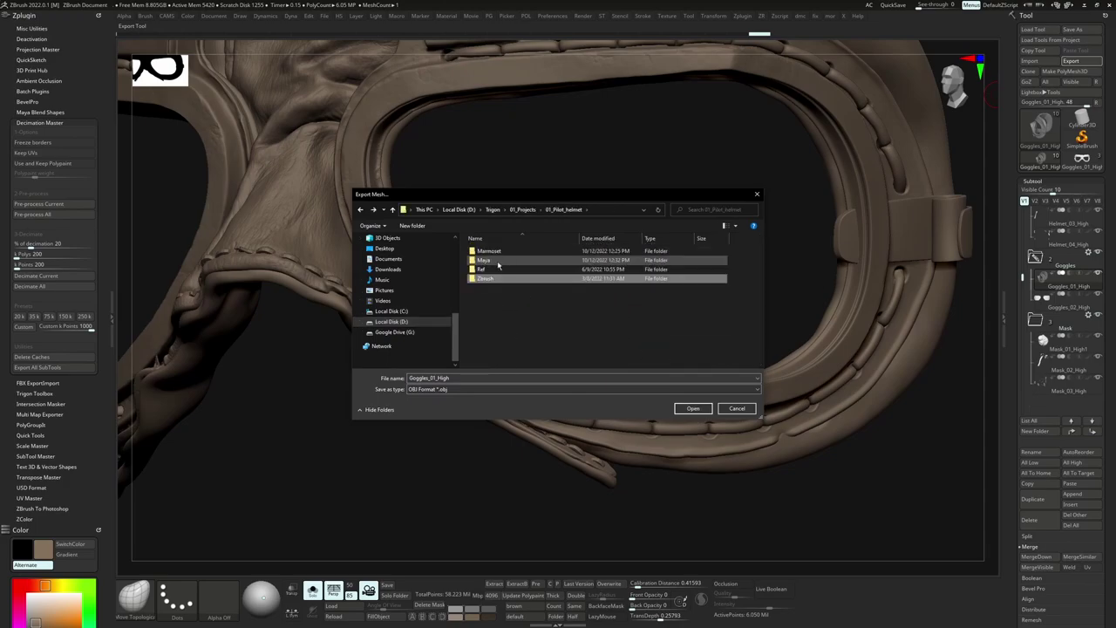
double_click(485, 251)
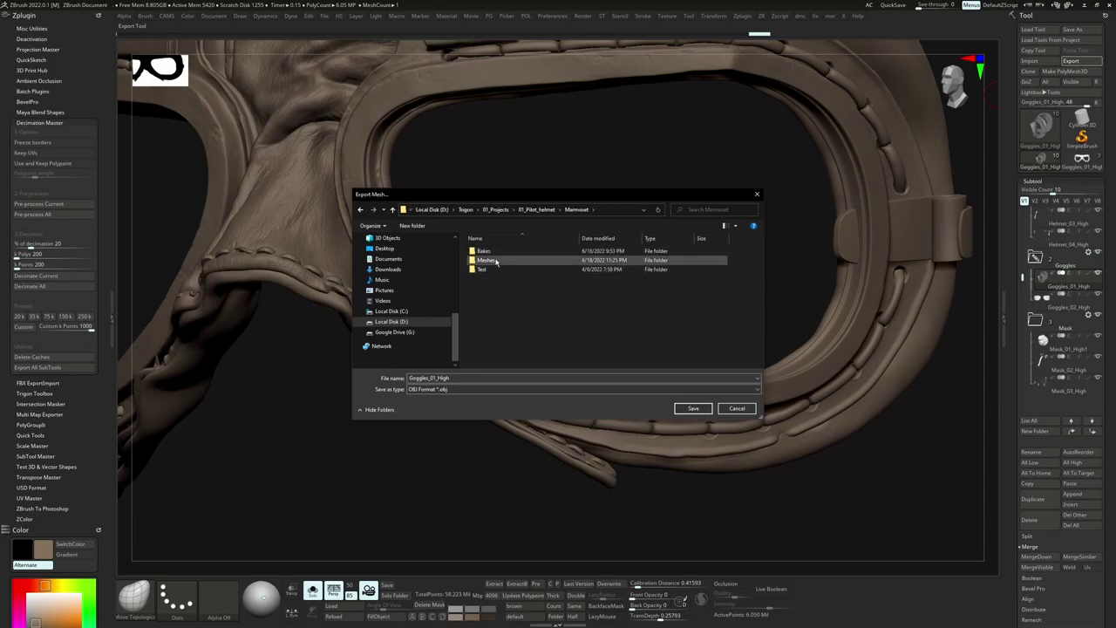
double_click(490, 260)
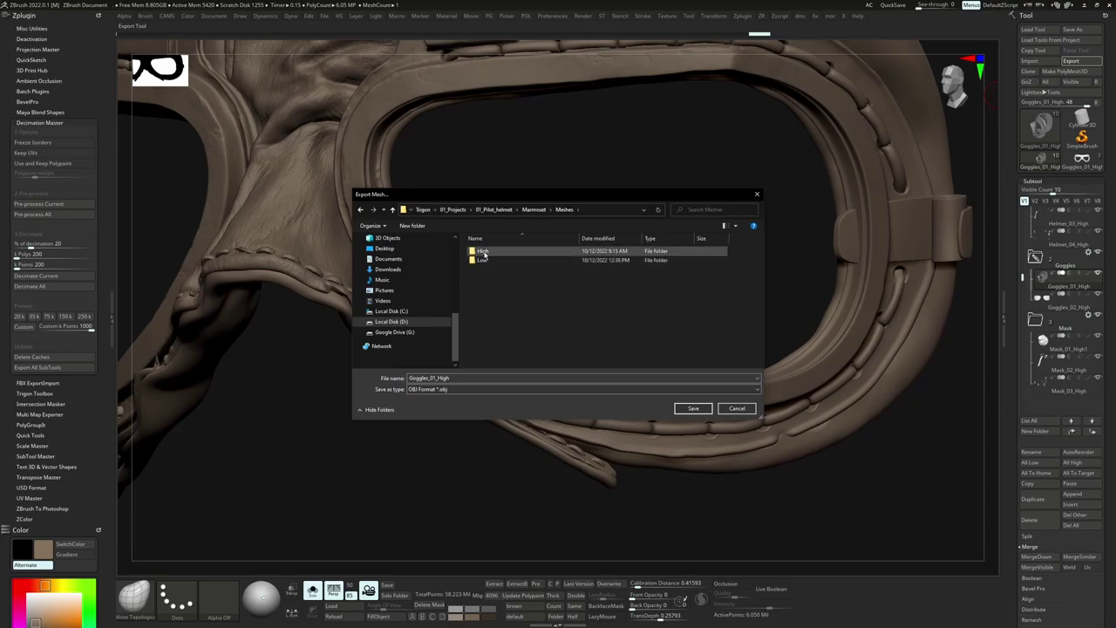
double_click(482, 251)
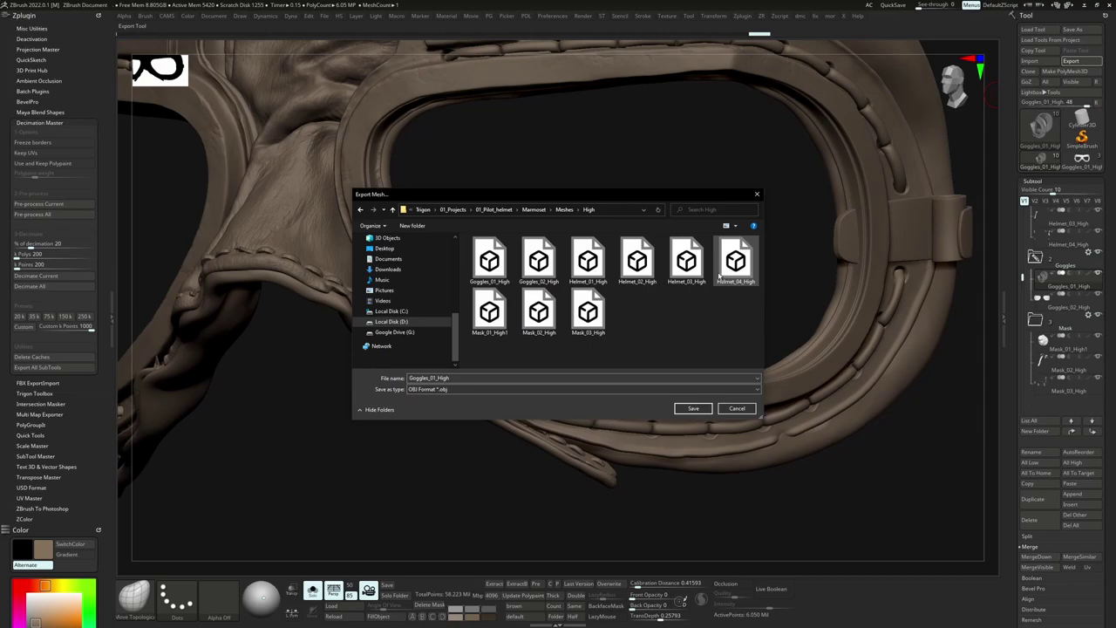
- Save the export over the existing Goggles_01_High file, declining to replace Helmet_01_High
double_click(588, 261)
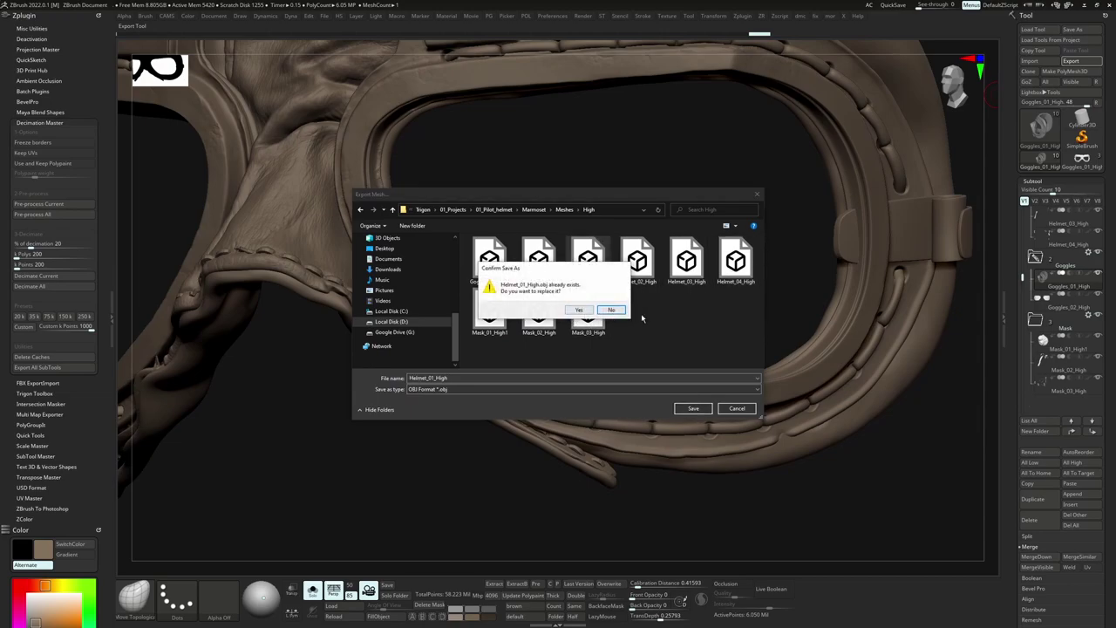
click(613, 310)
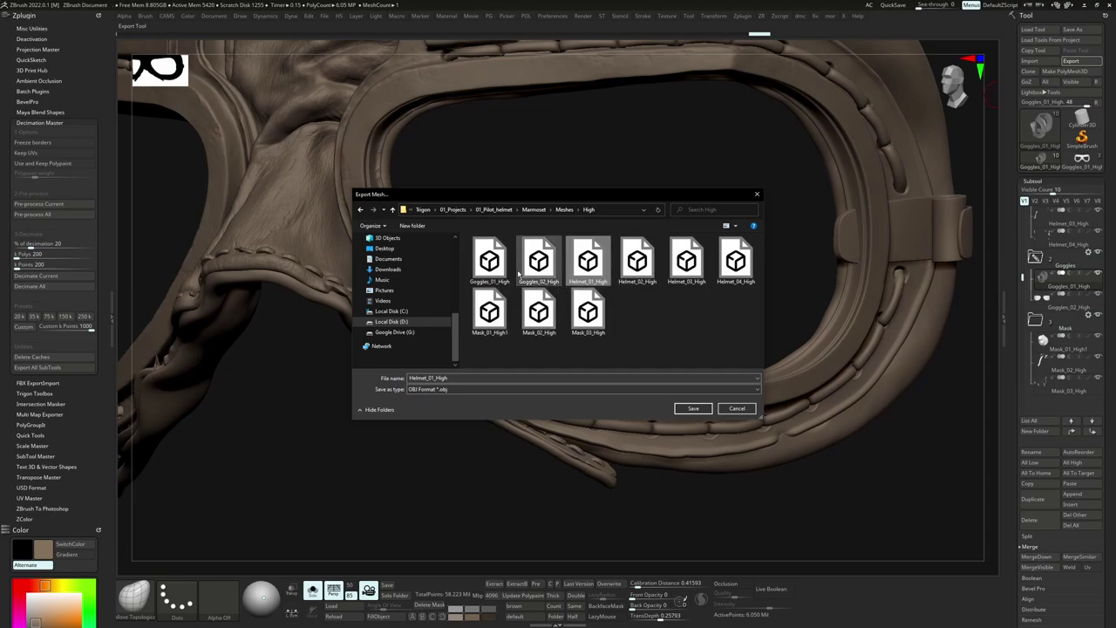
double_click(491, 263)
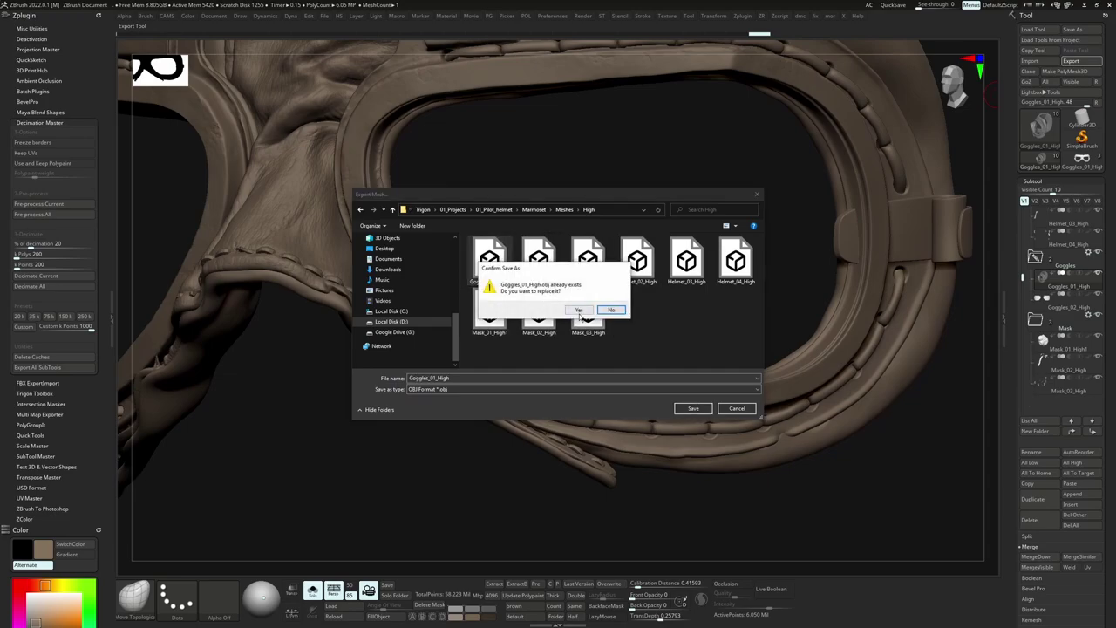
click(578, 311)
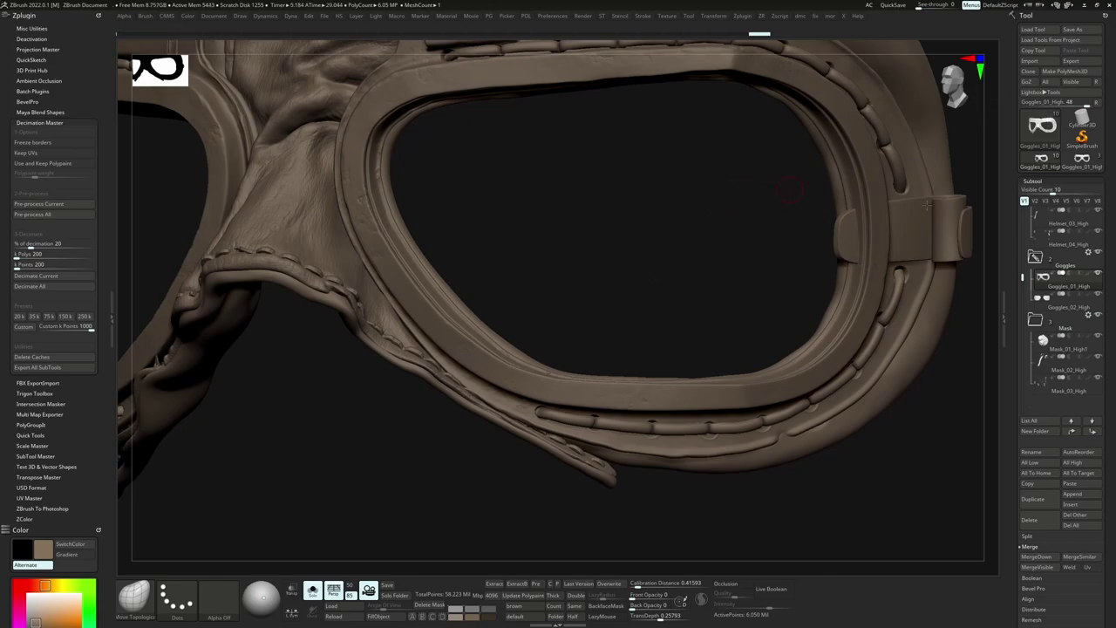
- Turn on the polygroup display and start another OBJ export of Goggles_01_High, browsing to the project's Marmoset/Meshes/High folder
key(shift+f)
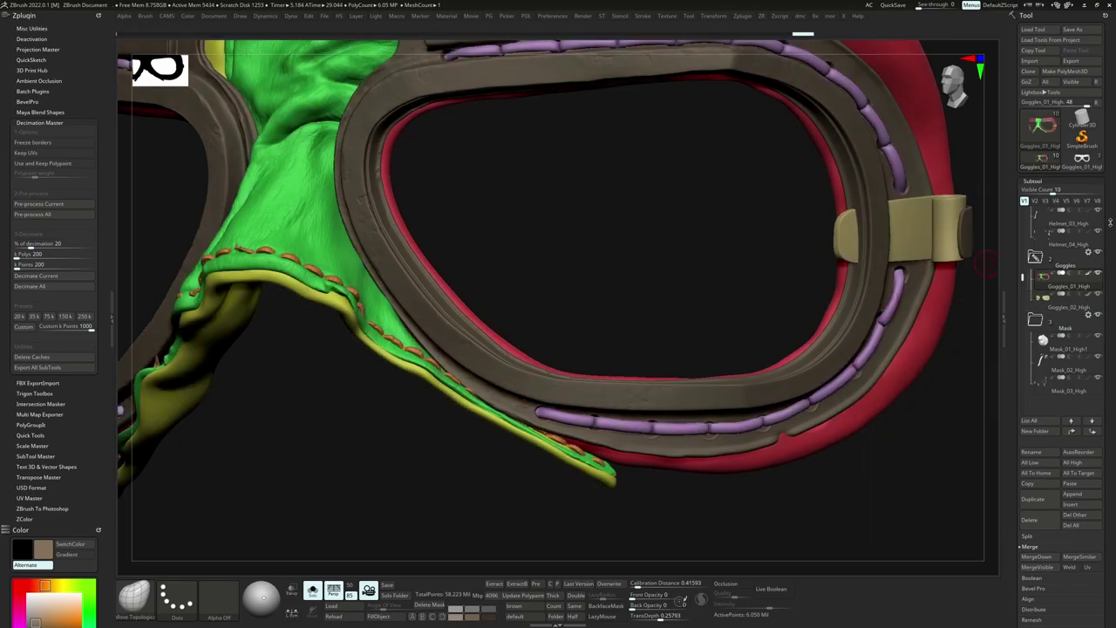
click(1072, 61)
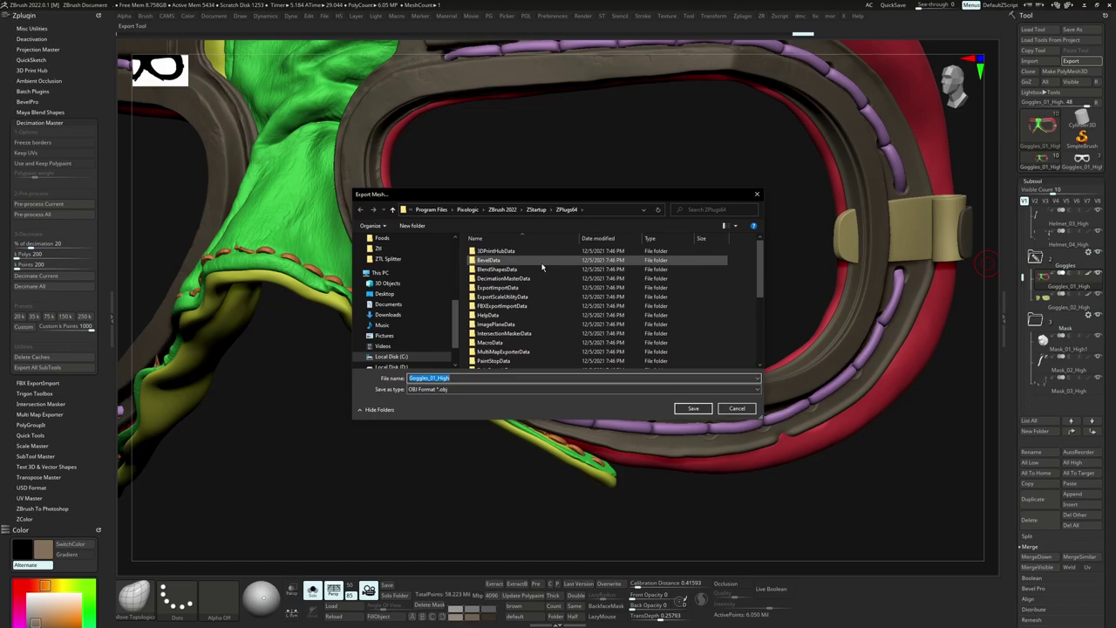
click(392, 321)
double_click(506, 328)
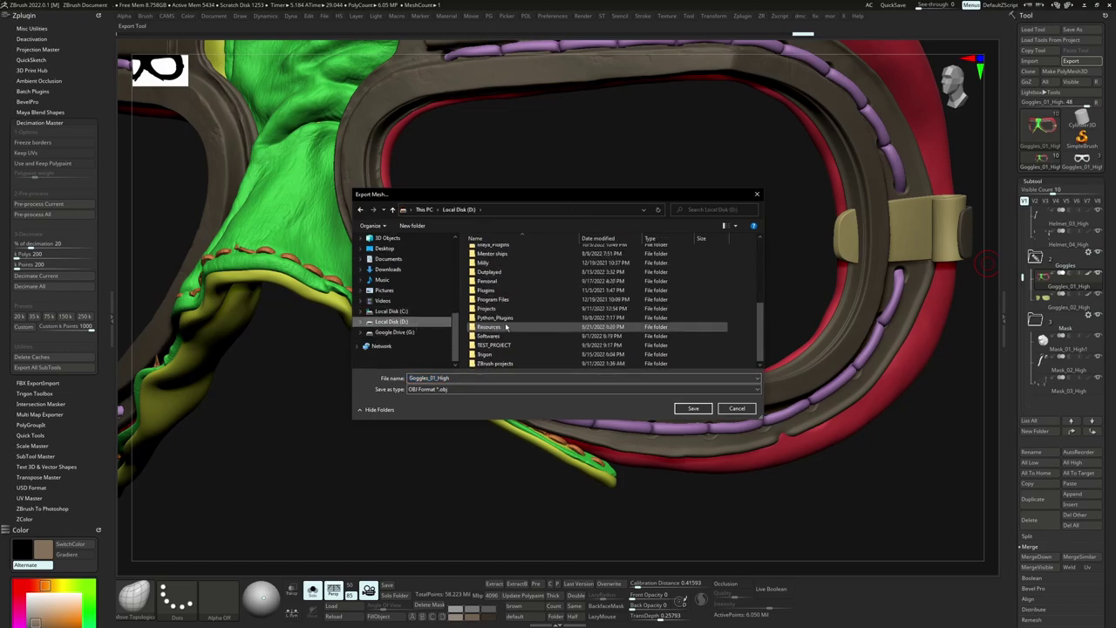
double_click(488, 251)
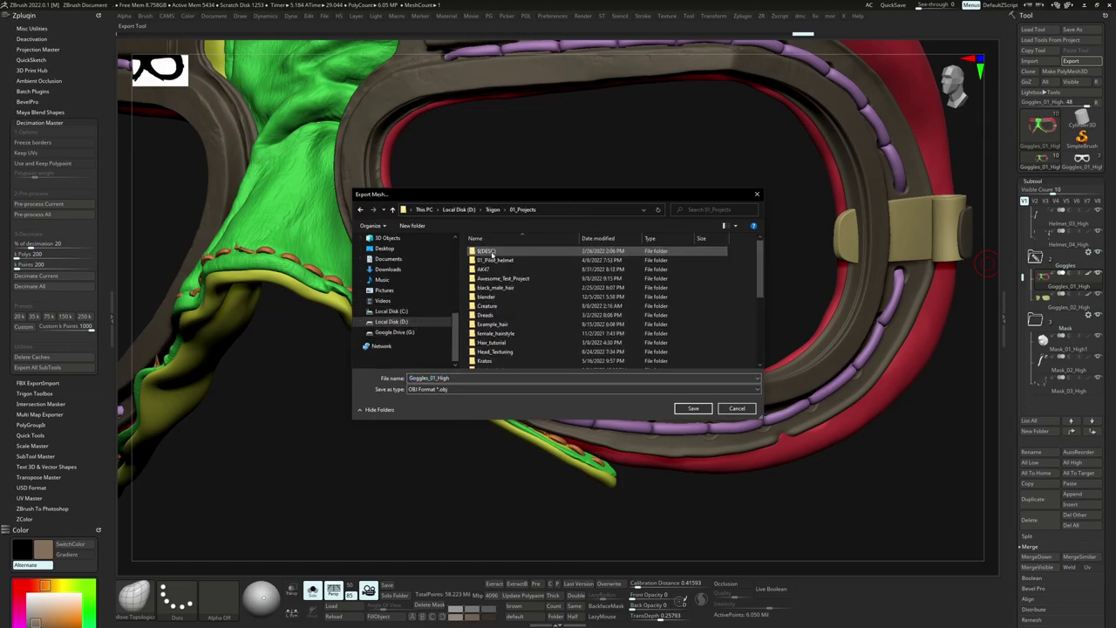
double_click(497, 260)
double_click(486, 251)
click(496, 262)
double_click(495, 262)
double_click(488, 252)
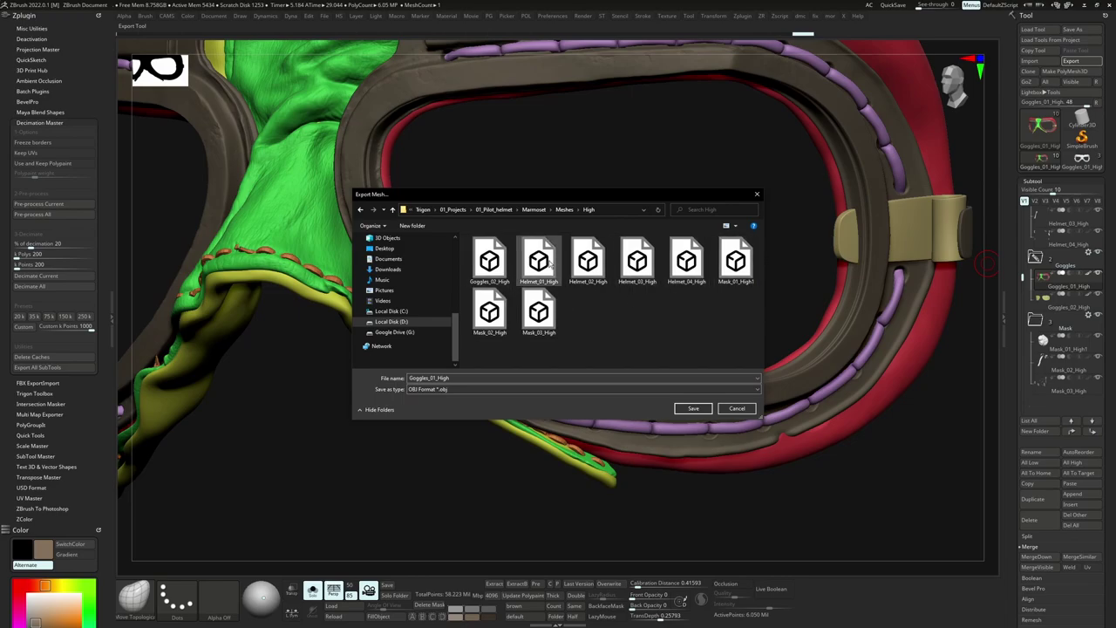
- Fill in the file name based on the existing goggles file and save the Goggles_01_High subtool as OBJ
click(489, 262)
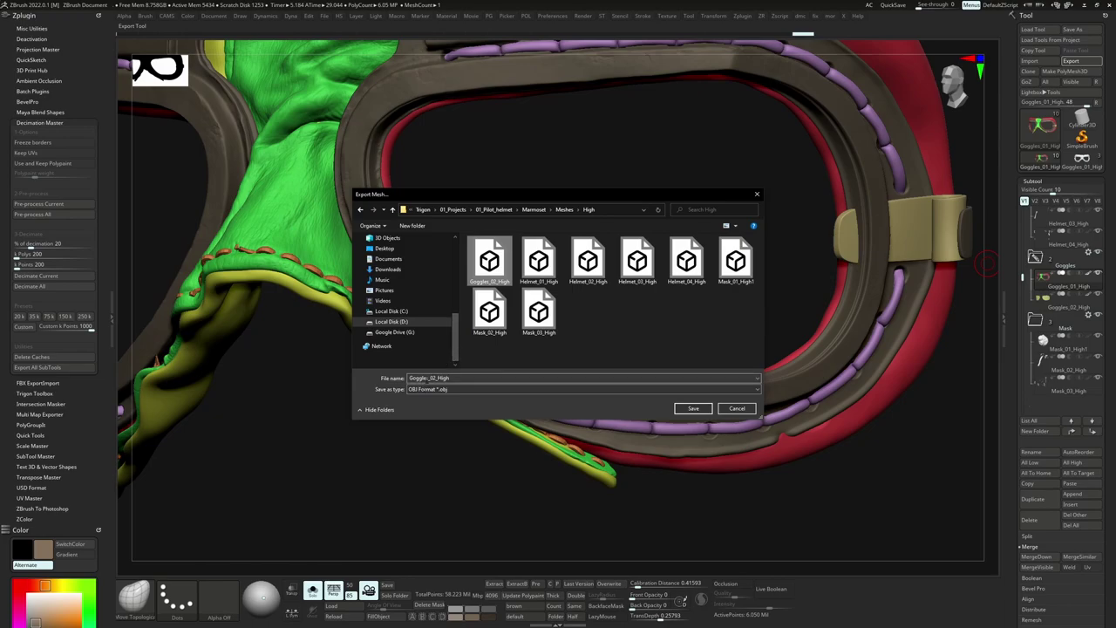
double_click(416, 377)
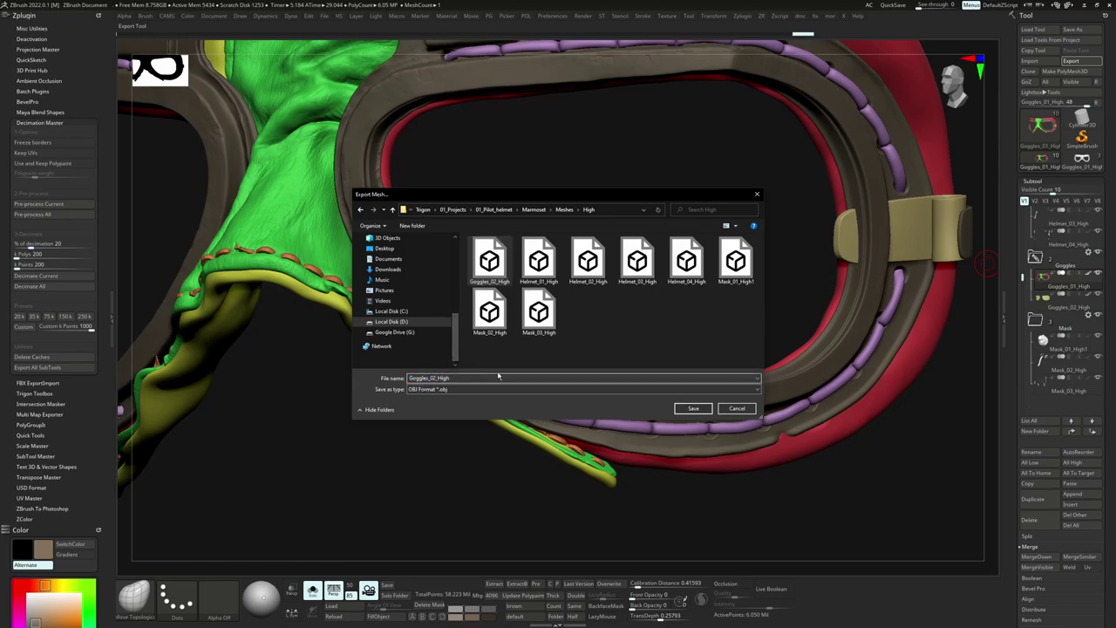
click(691, 408)
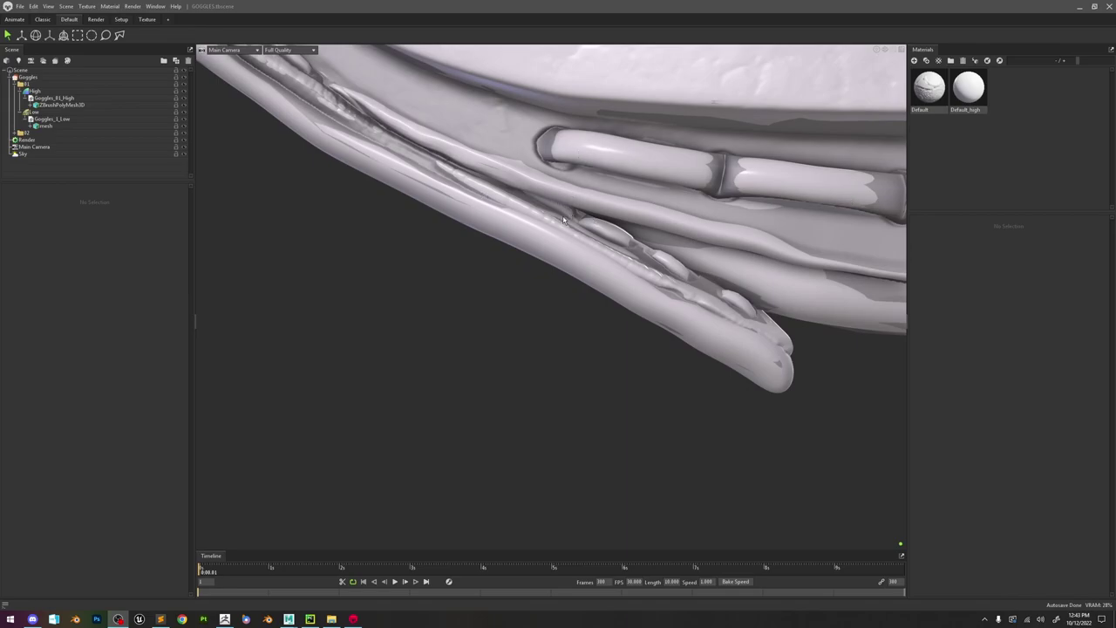
- Switch to Marmoset Toolbag and inspect the re-exported high-poly goggles' stitching below the lens rim
click(649, 289)
drag(668, 295, 619, 299)
drag(553, 287, 427, 190)
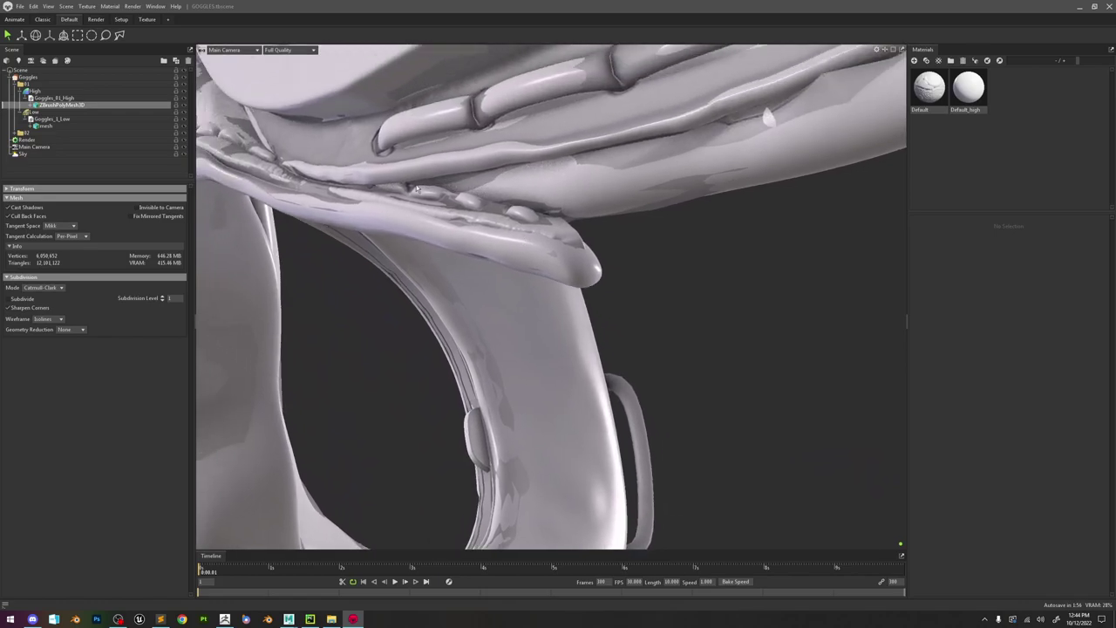
- Examine the goggles' lower stitching corner in Marmoset Toolbag and compare it with the same area in Maya
drag(296, 183, 562, 258)
click(288, 619)
scroll(576, 336, down, 6)
click(36, 48)
click(532, 348)
alt+drag(523, 323, 556, 382)
click(523, 348)
key(alt+Tab)
- Hide the High group in Marmoset Toolbag and examine the baked stitching on the low-poly goggles
scroll(556, 382, up, 3)
click(184, 90)
alt+drag(489, 277, 558, 364)
click(184, 92)
click(184, 91)
- Rotate the lighting across the low-poly goggles and lower the Default material's metalness to about 0.4
shift+right_drag(558, 364, 473, 346)
right_click(472, 344)
click(596, 298)
shift+right_drag(594, 298, 843, 180)
click(929, 88)
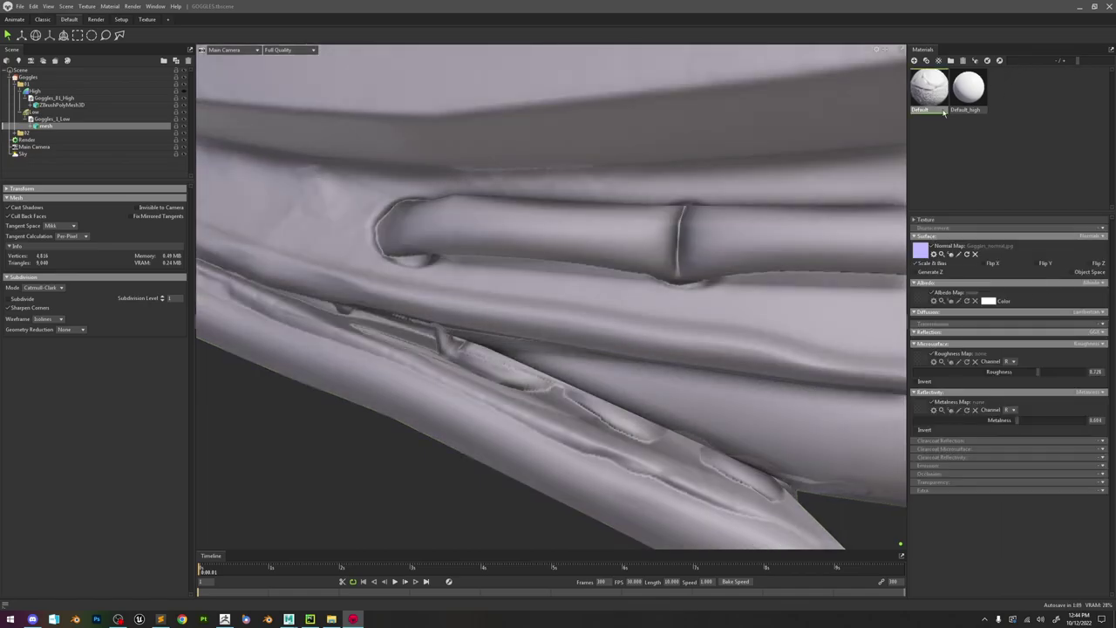
mouse_move(1011, 426)
mouse_down()
mouse_move(950, 421)
mouse_move(1038, 423)
mouse_move(875, 424)
mouse_move(982, 430)
mouse_up()
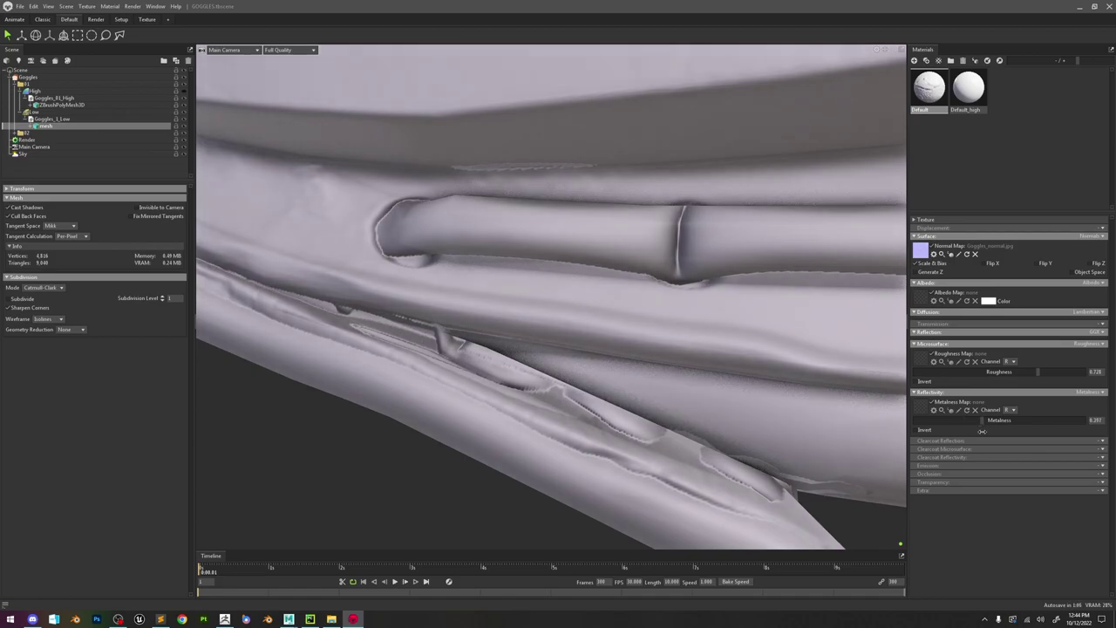
- Bake the Goggles project's normal map again and examine the result along the lower stitching
click(38, 71)
click(35, 76)
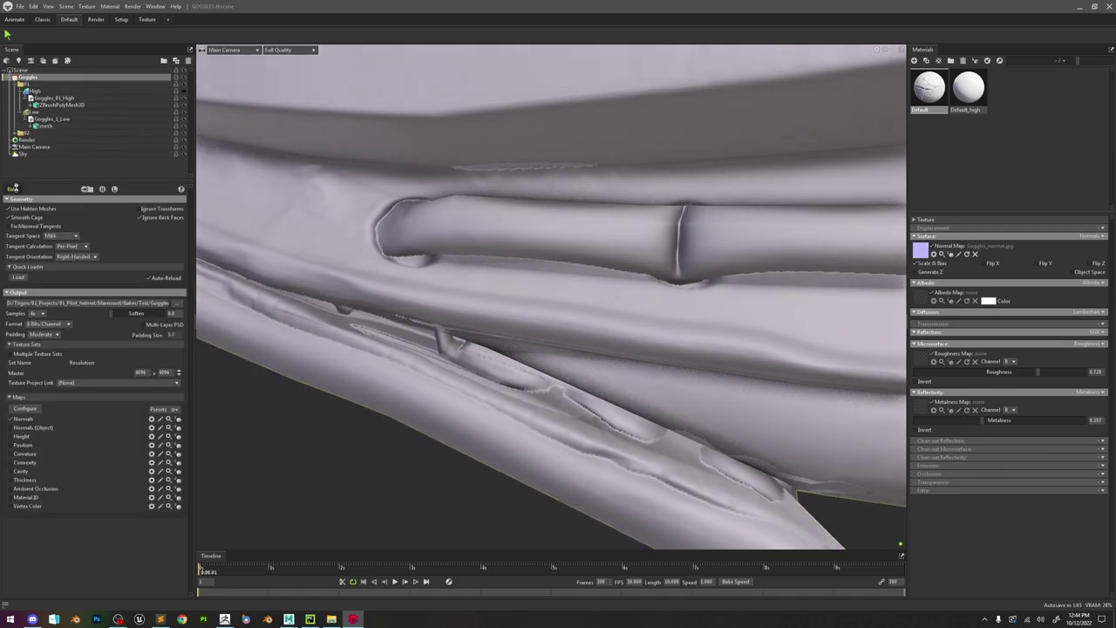
scroll(425, 339, down, 6)
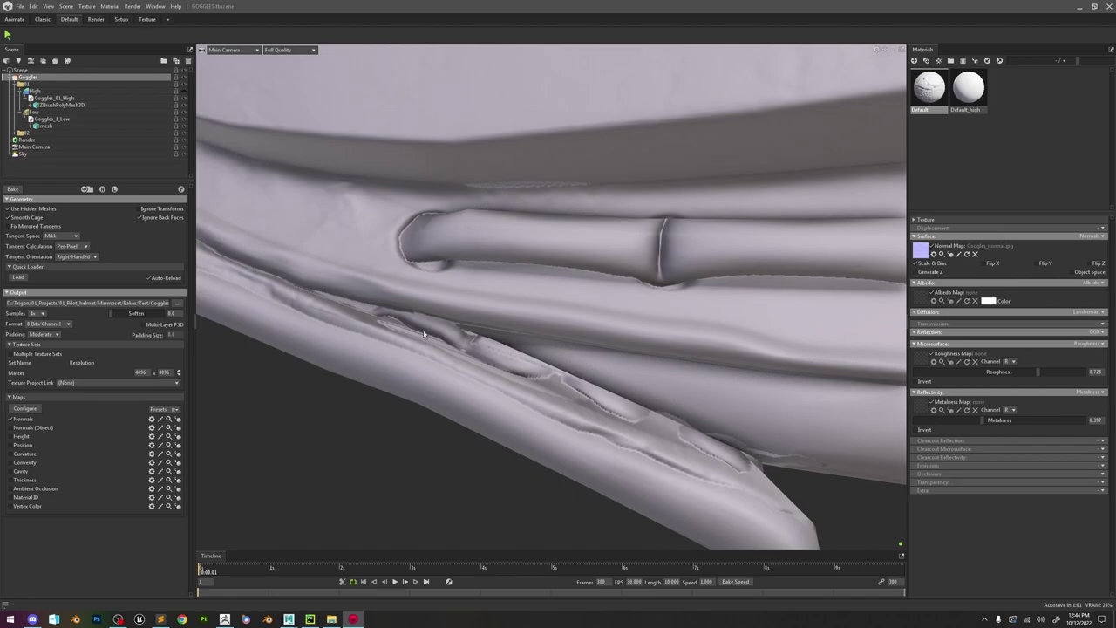
scroll(561, 332, down, 3)
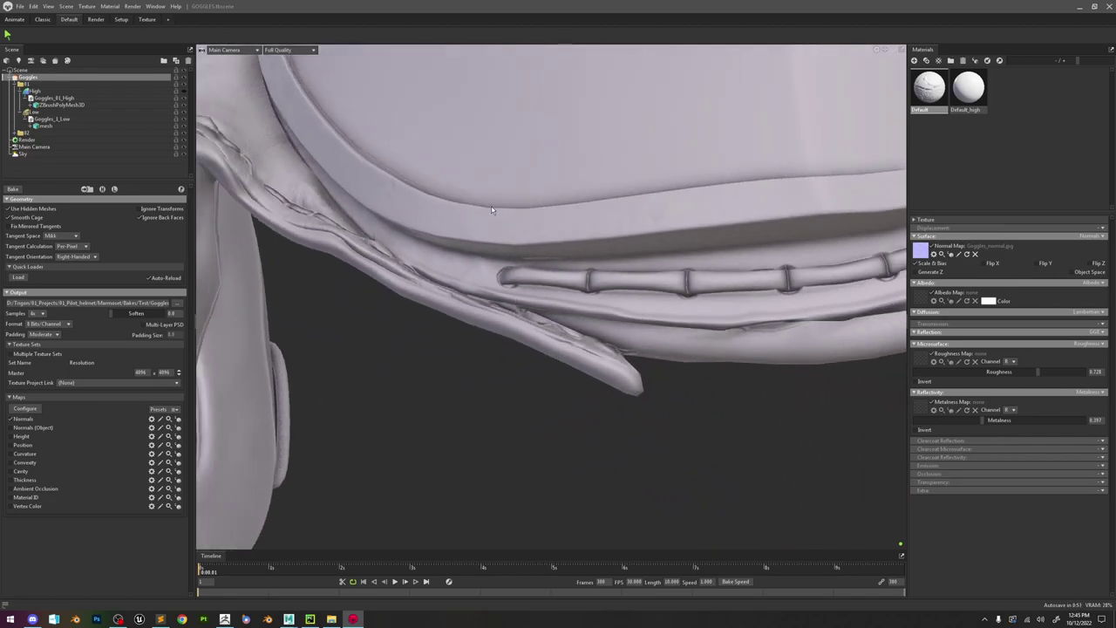
- Switch to Maya and isolate the low-poly goggles with textured shading, framing the lower stitching corner
click(289, 619)
click(336, 584)
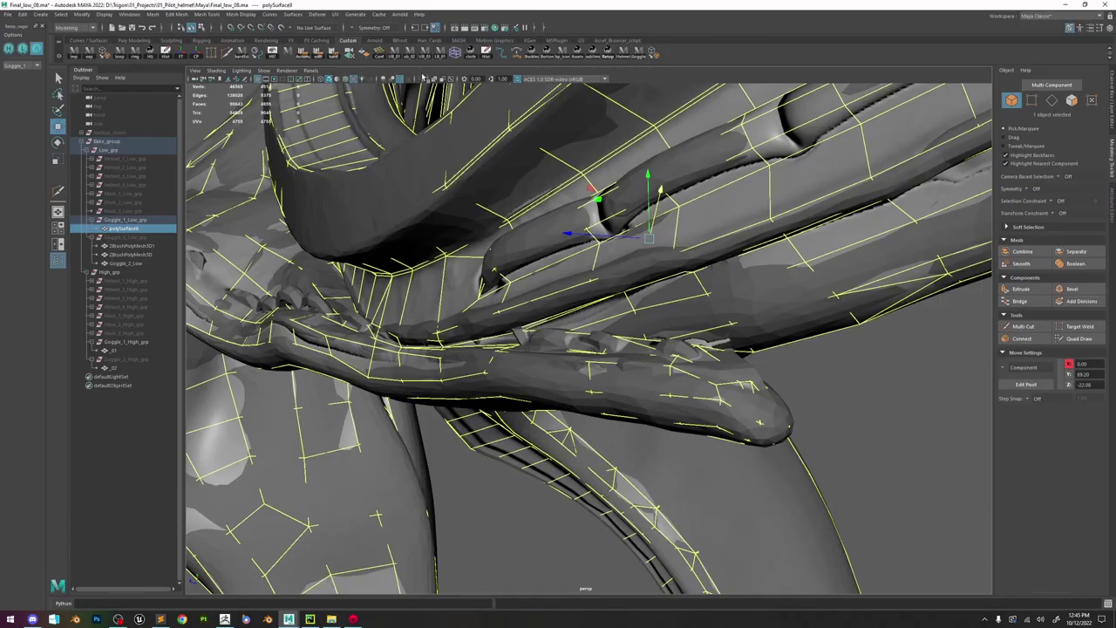
click(423, 78)
alt+drag(520, 212, 676, 380)
click(575, 449)
alt+drag(583, 331, 551, 323)
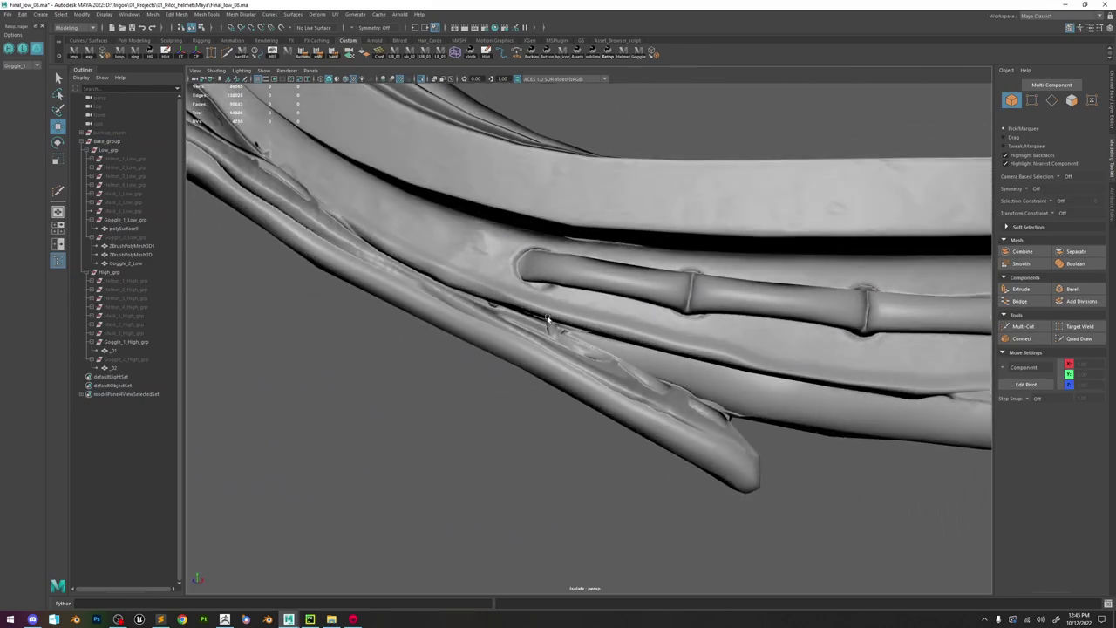
key(6)
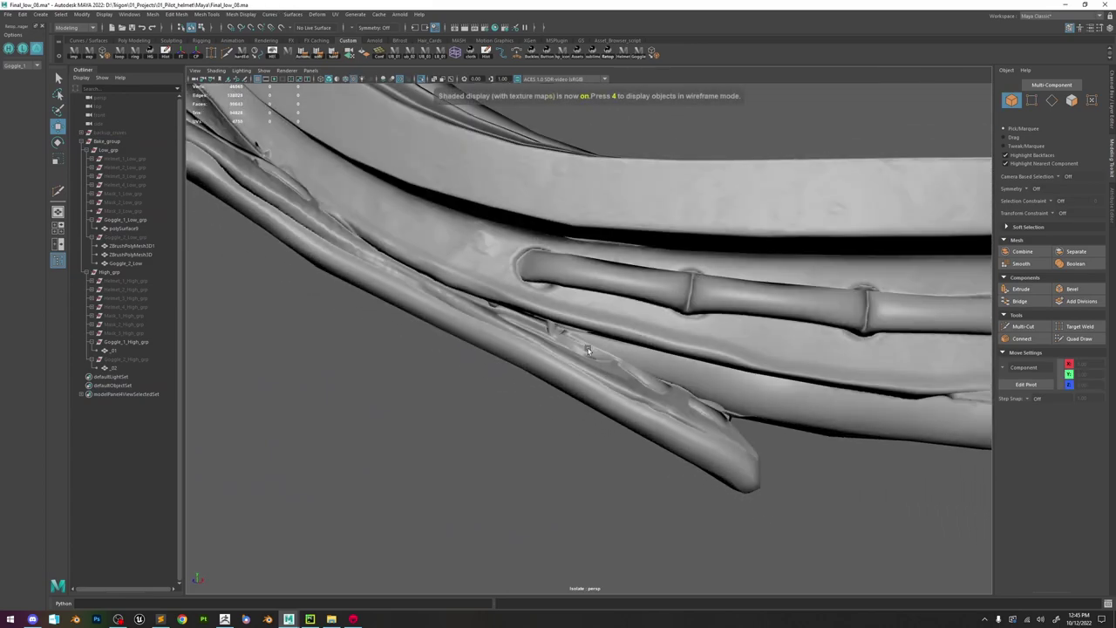
- Examine the textured low-poly goggles around the stitched flap and the fold below the lens rim
alt+right_drag(550, 328, 515, 274)
alt+drag(588, 373, 550, 345)
alt+drag(624, 362, 593, 311)
alt+middle_drag(564, 288, 573, 305)
alt+right_drag(573, 304, 671, 436)
alt+drag(670, 436, 701, 426)
alt+right_drag(702, 426, 503, 296)
alt+drag(558, 301, 471, 287)
alt+right_drag(471, 288, 600, 363)
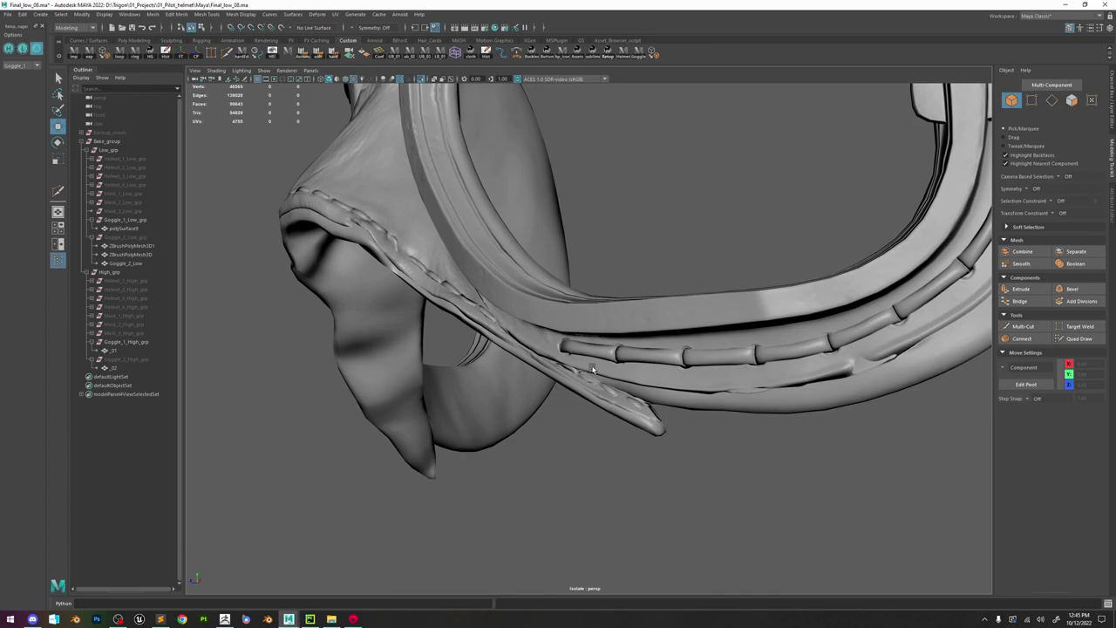
alt+drag(593, 369, 656, 336)
- Reposition the low-poly vertices around the dark gap in the fold beneath the lens rim's stitch row
click(672, 283)
alt+middle_drag(781, 284, 652, 321)
alt+drag(652, 320, 670, 303)
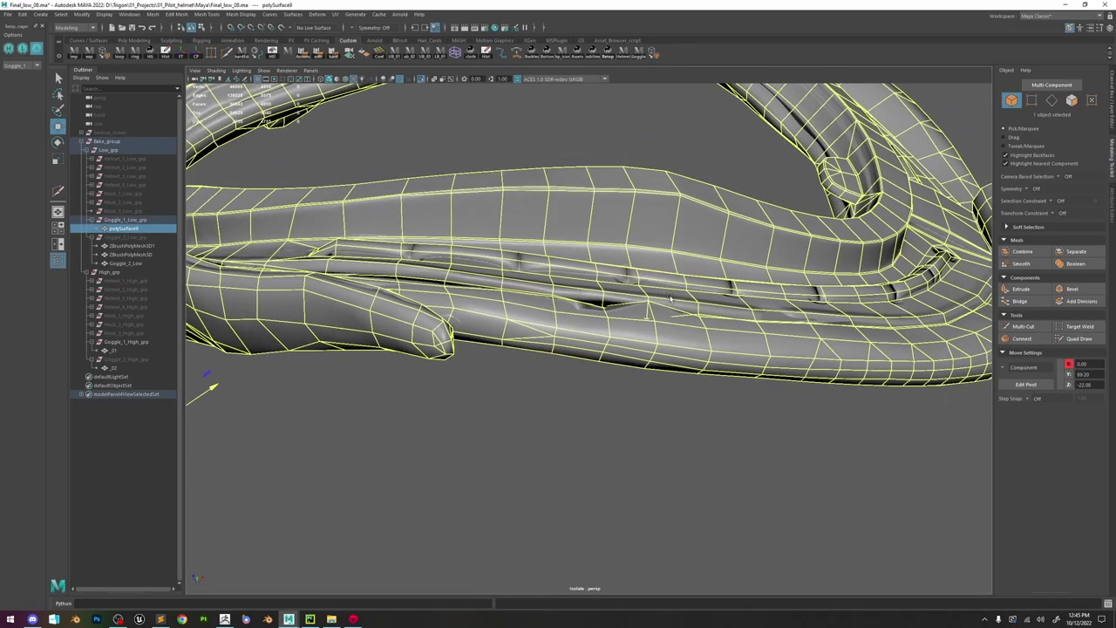
right_drag(670, 301, 637, 299)
click(648, 306)
key(f)
scroll(648, 312, down, 6)
alt+drag(645, 330, 568, 377)
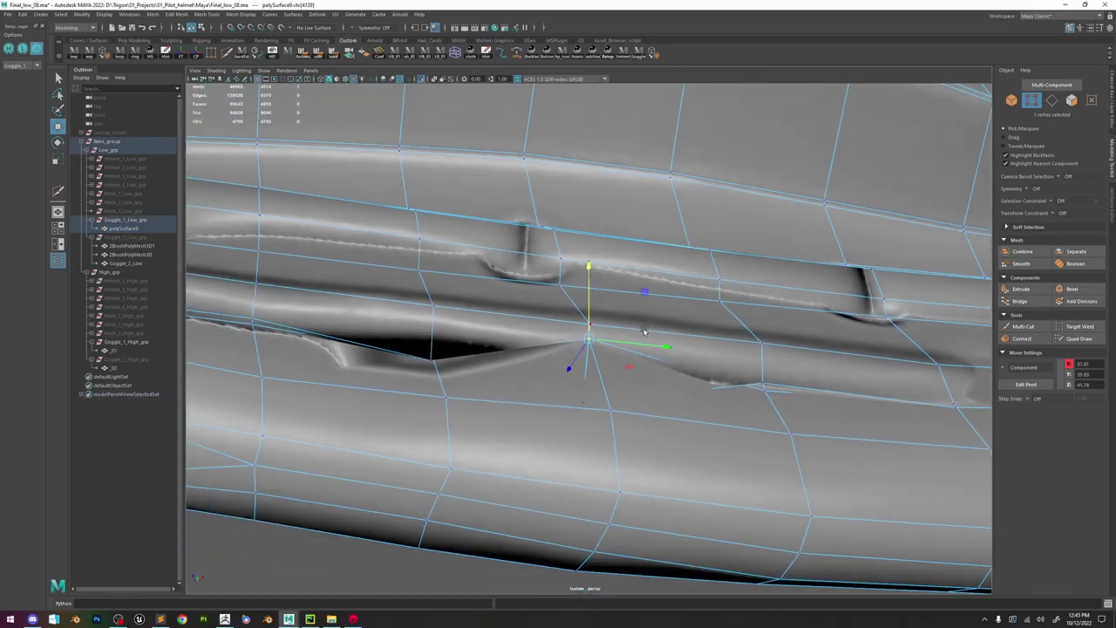
mouse_move(457, 365)
mouse_down()
mouse_move(461, 375)
mouse_move(513, 354)
mouse_move(509, 366)
mouse_move(476, 372)
mouse_up()
shift+click(464, 353)
click(597, 361)
drag(598, 362, 691, 331)
click(602, 363)
- Exit isolation, make the high-poly goggles mesh _01 the live surface, and start Quad Draw on the low-poly goggles
key(F8)
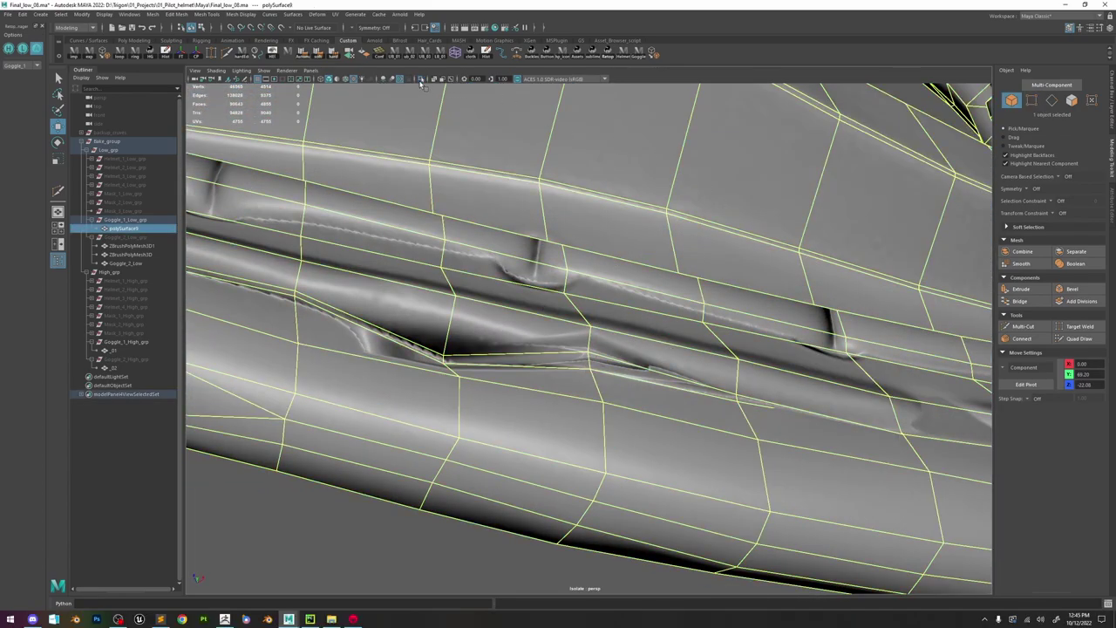
click(421, 80)
key(F8)
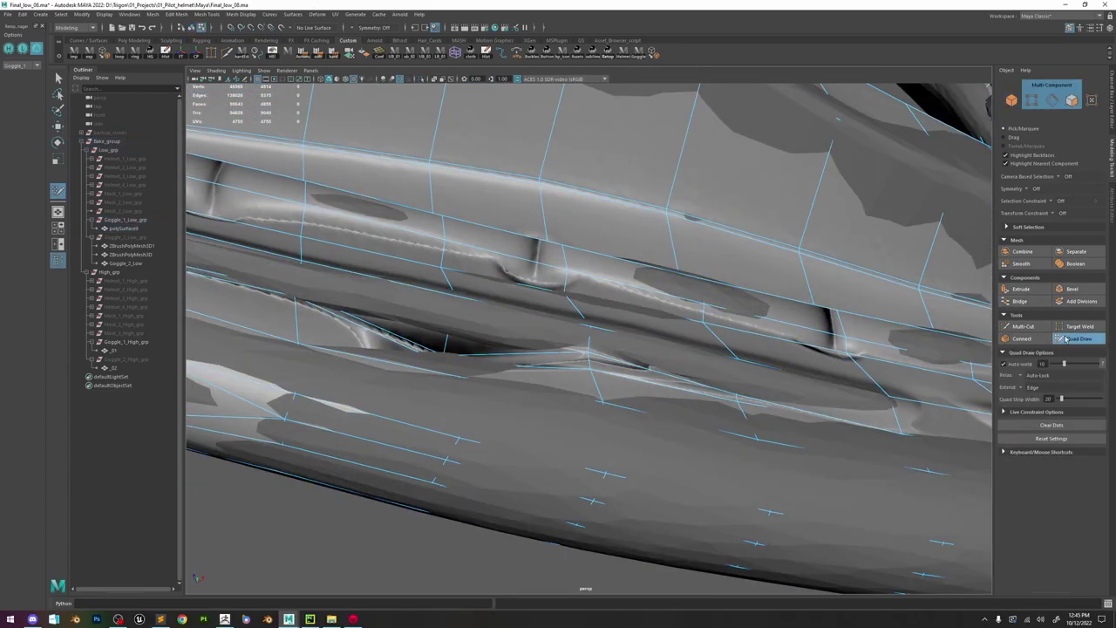
right_click(607, 312)
right_drag(616, 311, 649, 299)
click(501, 320)
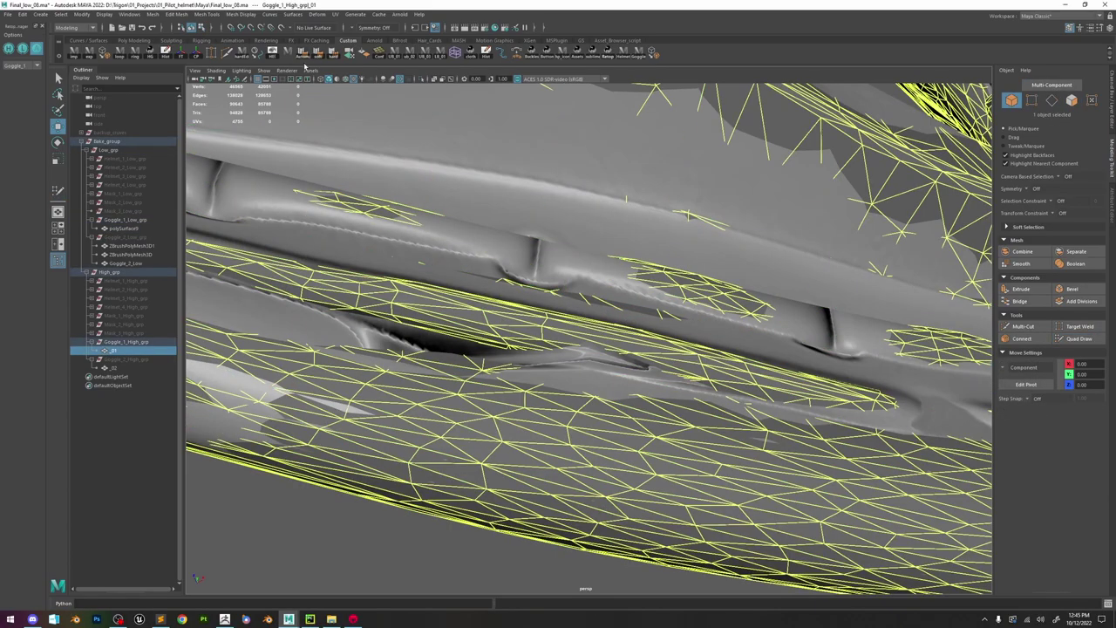
click(284, 27)
click(595, 274)
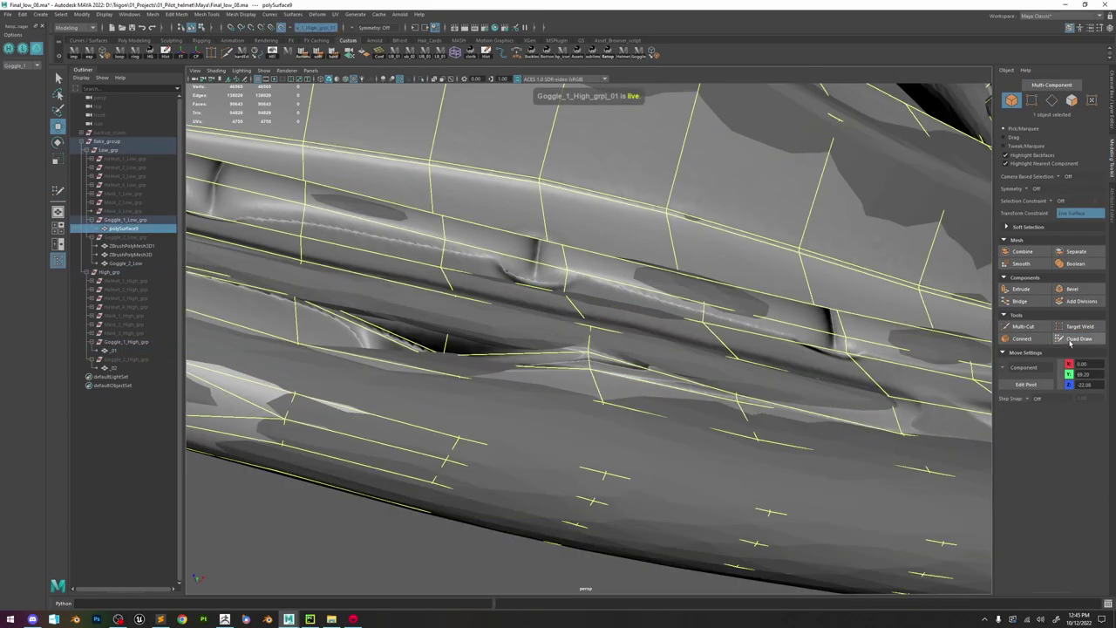
click(1070, 343)
- Refine the low-poly vertices along the lower rim fold with Quad Draw to follow the live high-poly surface
mouse_move(654, 353)
alt+mouse_down()
mouse_move(602, 378)
mouse_move(603, 368)
mouse_move(640, 411)
alt+mouse_up()
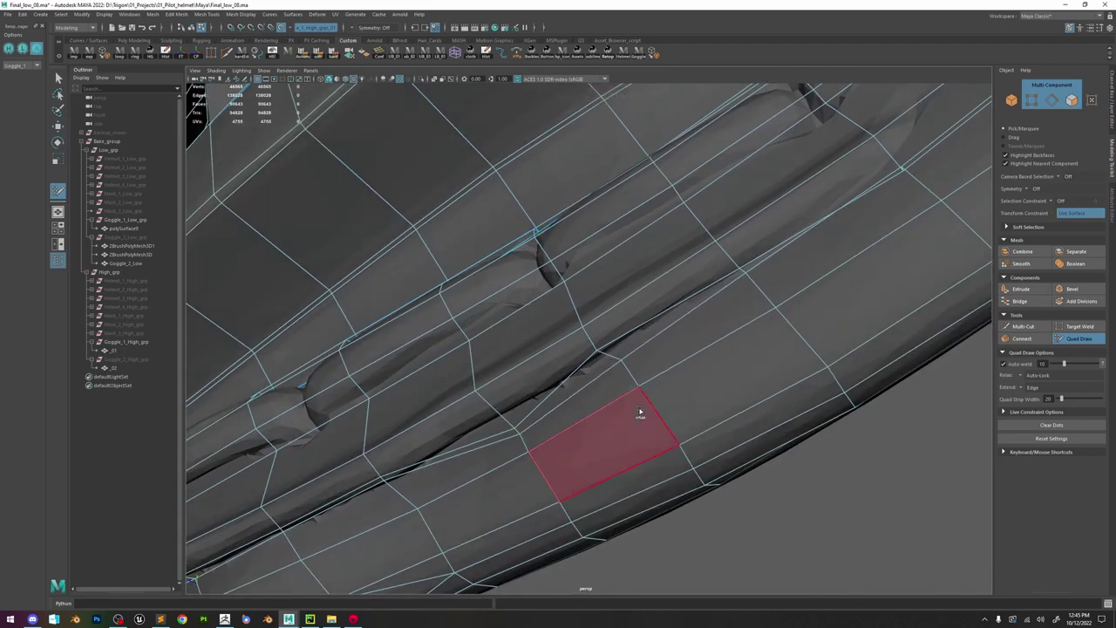
mouse_move(615, 359)
alt+mouse_down()
mouse_move(583, 369)
mouse_move(601, 348)
alt+mouse_up()
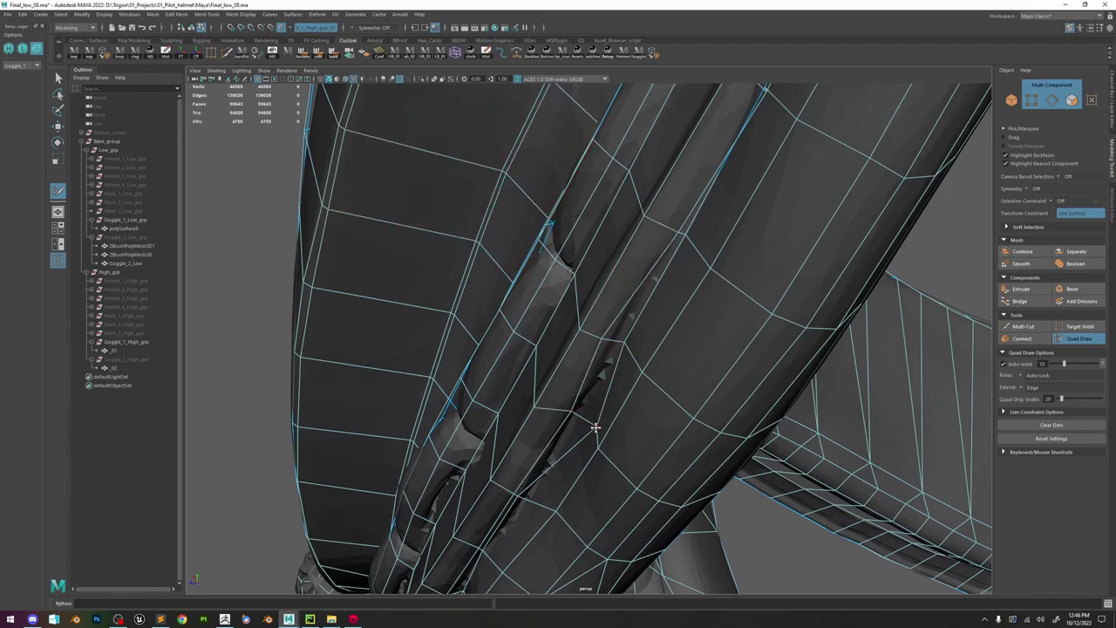
mouse_move(599, 429)
alt+mouse_down()
mouse_move(567, 354)
mouse_move(621, 378)
mouse_move(626, 396)
alt+mouse_up()
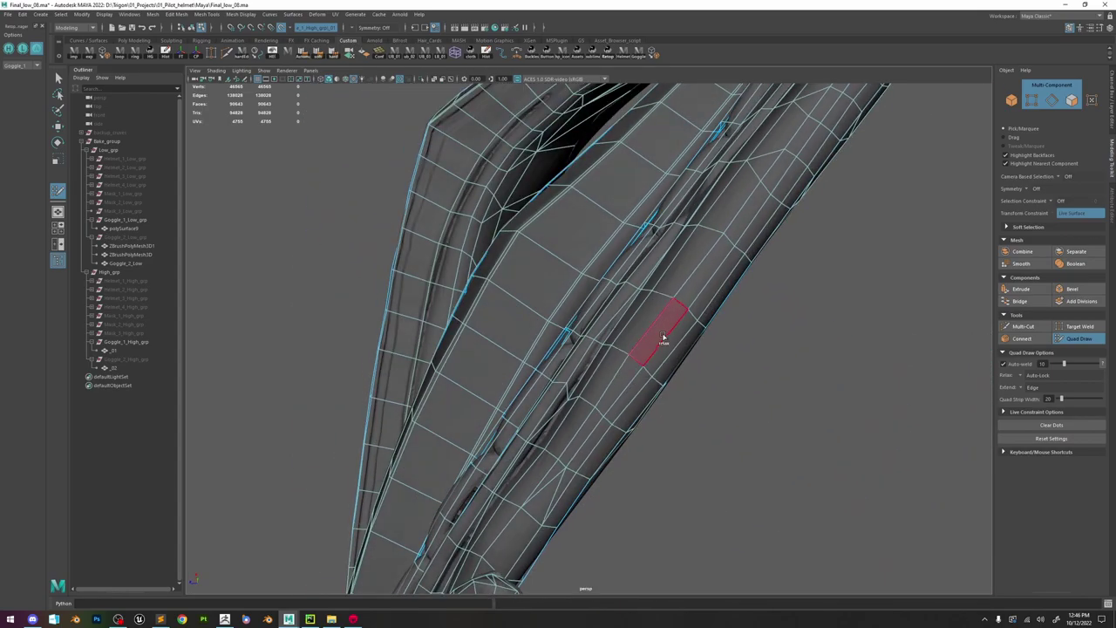
mouse_move(772, 224)
alt+mouse_down()
mouse_move(645, 324)
mouse_move(613, 374)
mouse_move(695, 339)
mouse_move(610, 380)
mouse_move(628, 378)
mouse_move(626, 349)
mouse_move(656, 357)
mouse_move(521, 380)
mouse_move(524, 370)
mouse_move(740, 372)
alt+mouse_up()
alt+middle_drag(739, 372, 592, 342)
alt+right_drag(592, 341, 685, 422)
alt+drag(730, 458, 477, 384)
- Cut a new edge into the faces near the tip of the stitched flap with Multi-Cut
key(ctrl+shift+x)
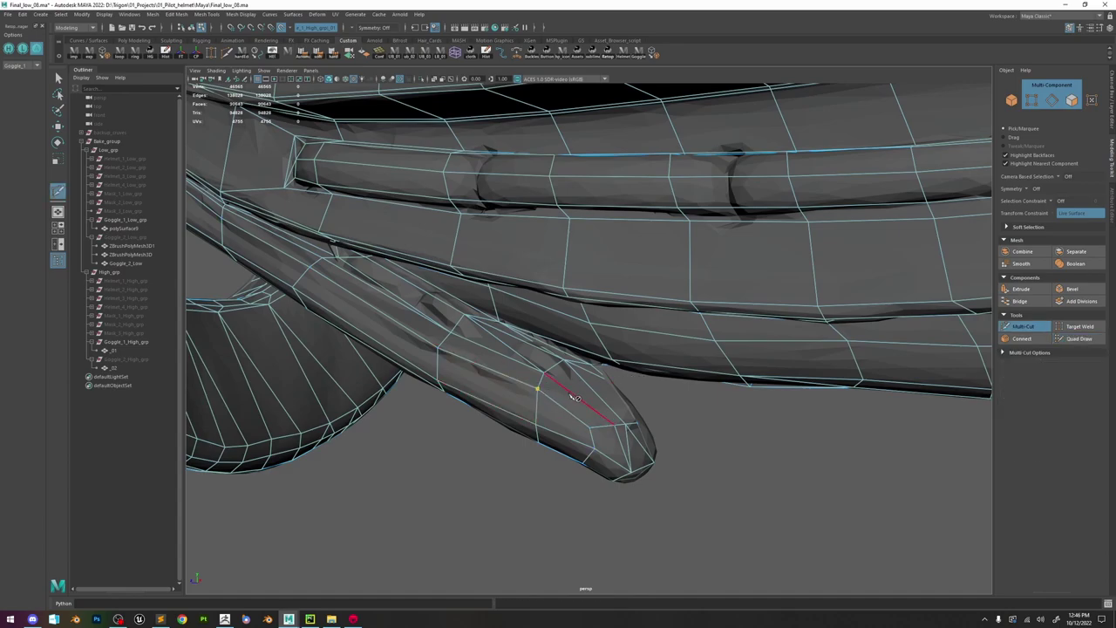
click(591, 430)
key(w)
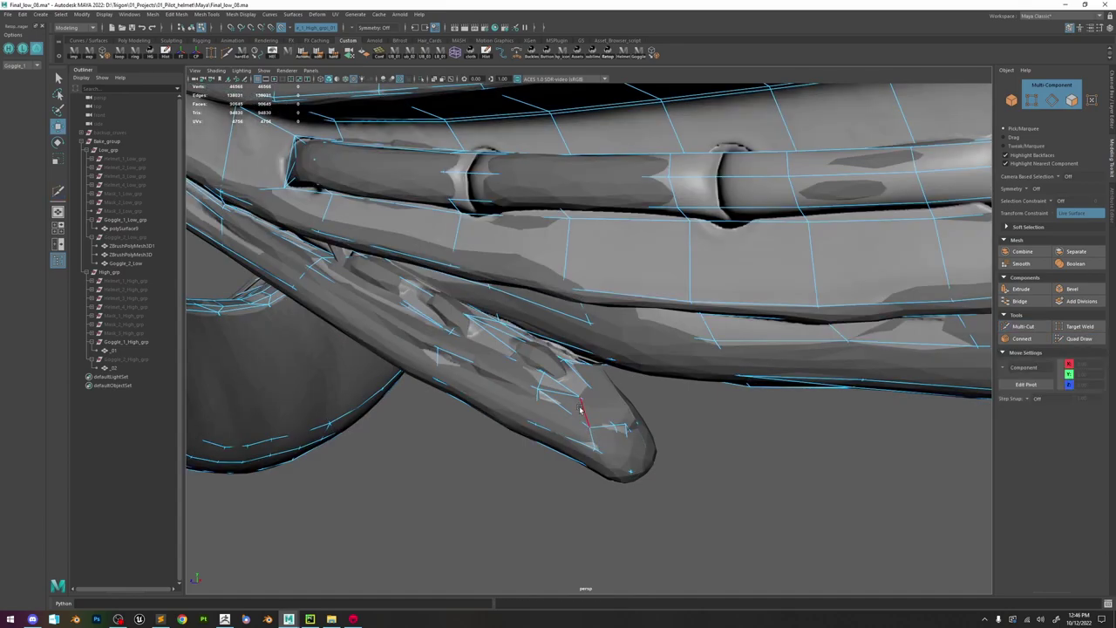
click(577, 389)
key(f)
scroll(706, 340, down, 5)
- Continue the Multi-Cut edge around the inner side of the flap's tip to the existing vertex
click(1024, 328)
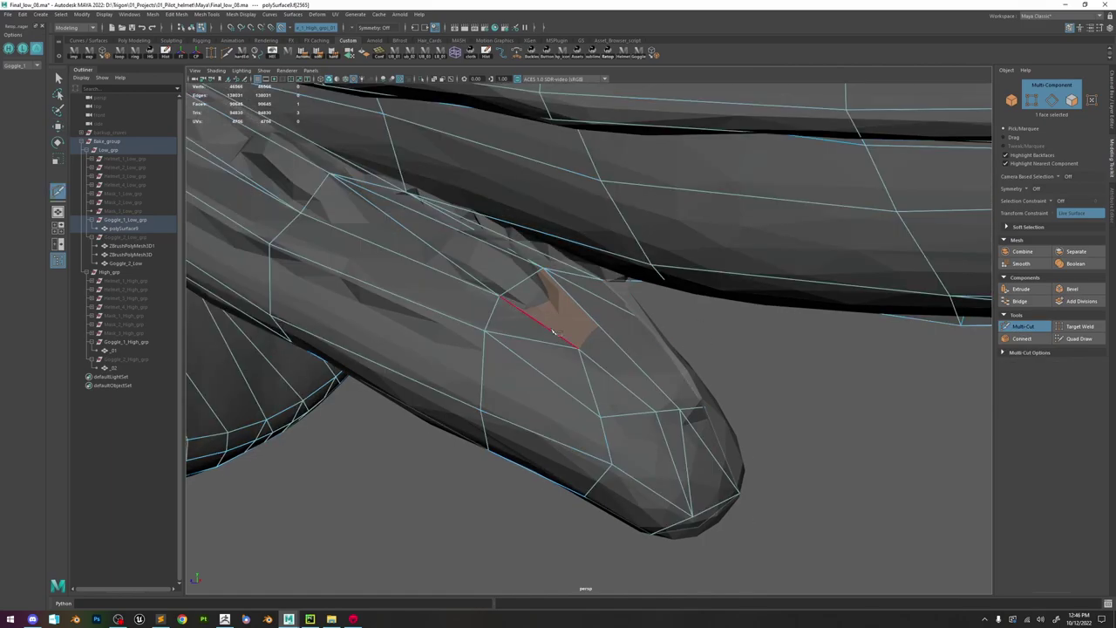
alt+drag(667, 359, 647, 321)
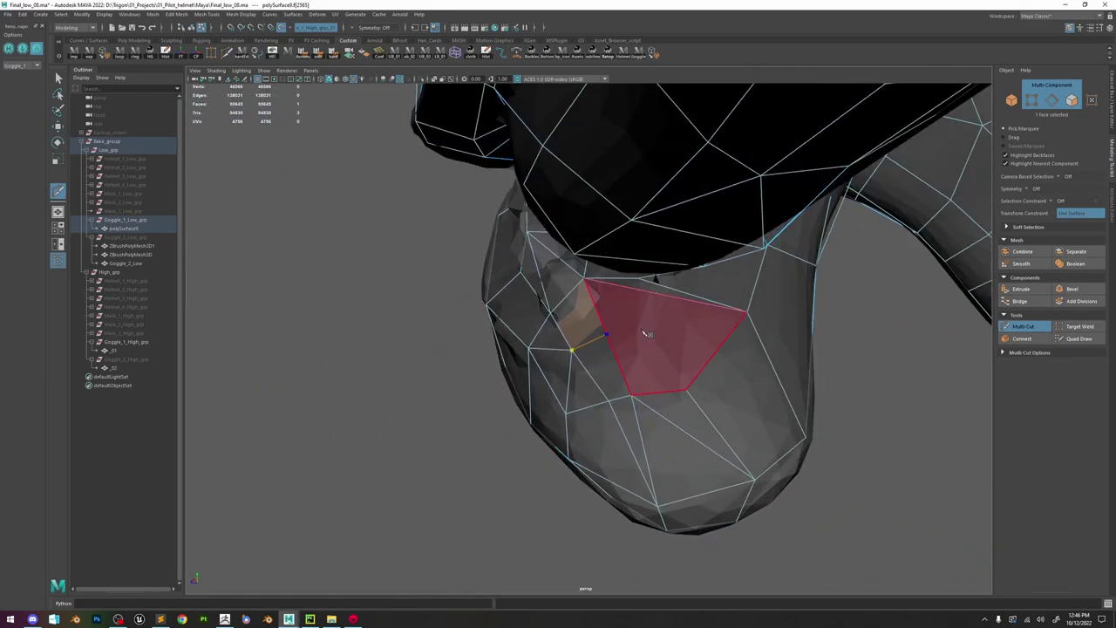
click(687, 390)
key(Return)
mouse_move(679, 306)
alt+mouse_down()
mouse_move(748, 288)
mouse_move(680, 309)
alt+mouse_up()
- Adjust the flap tip's new vertices with Quad Draw and extend the cut to the tip's upper edge
click(1075, 340)
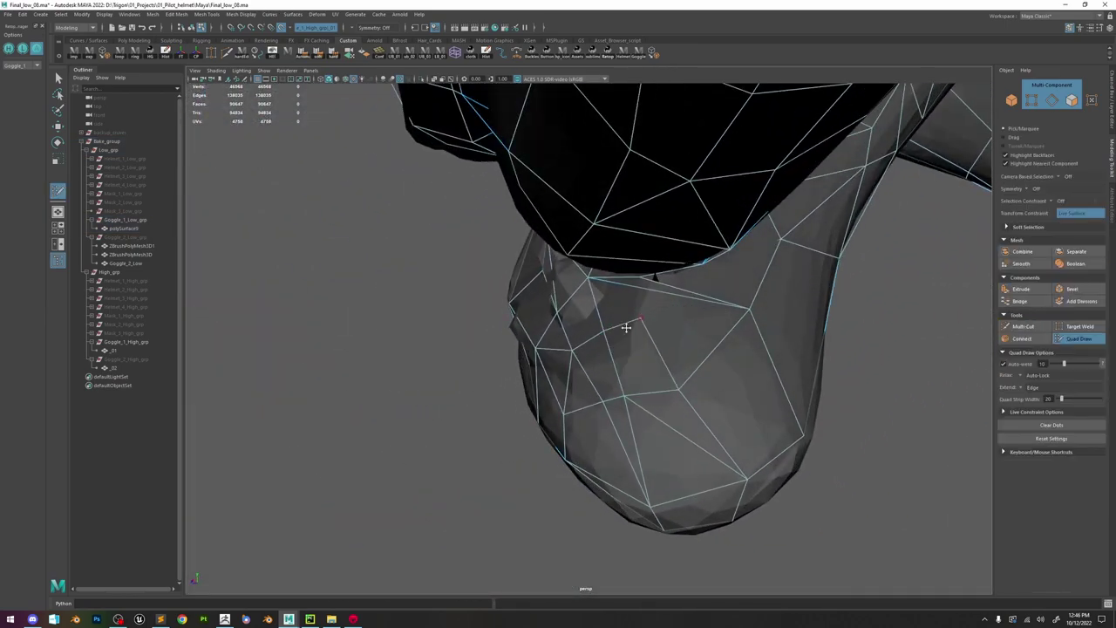
alt+drag(607, 338, 683, 393)
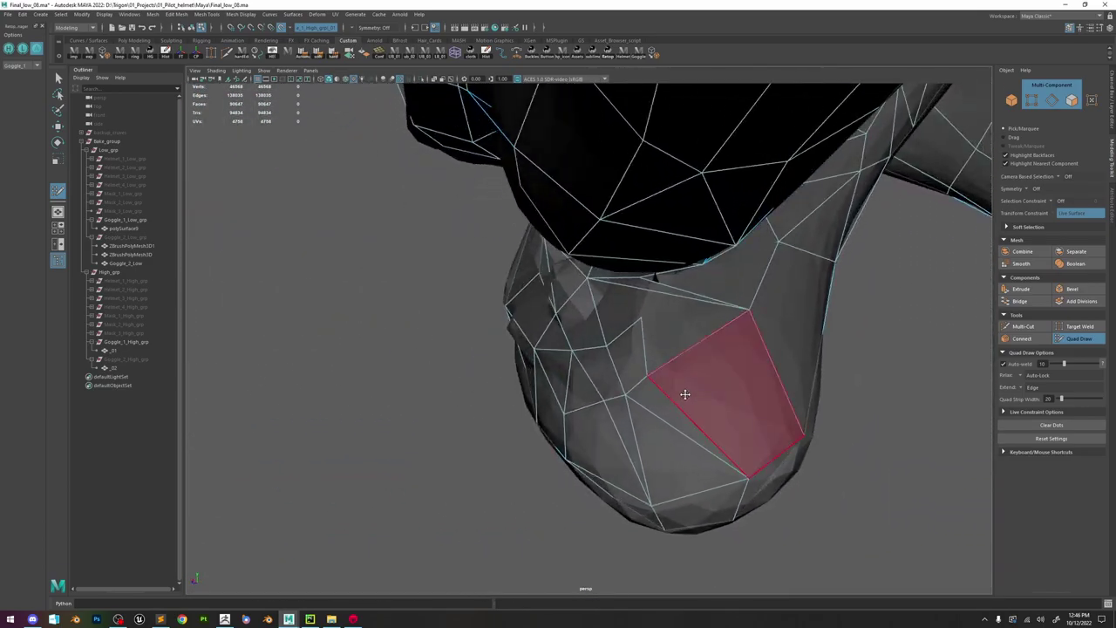
click(1023, 327)
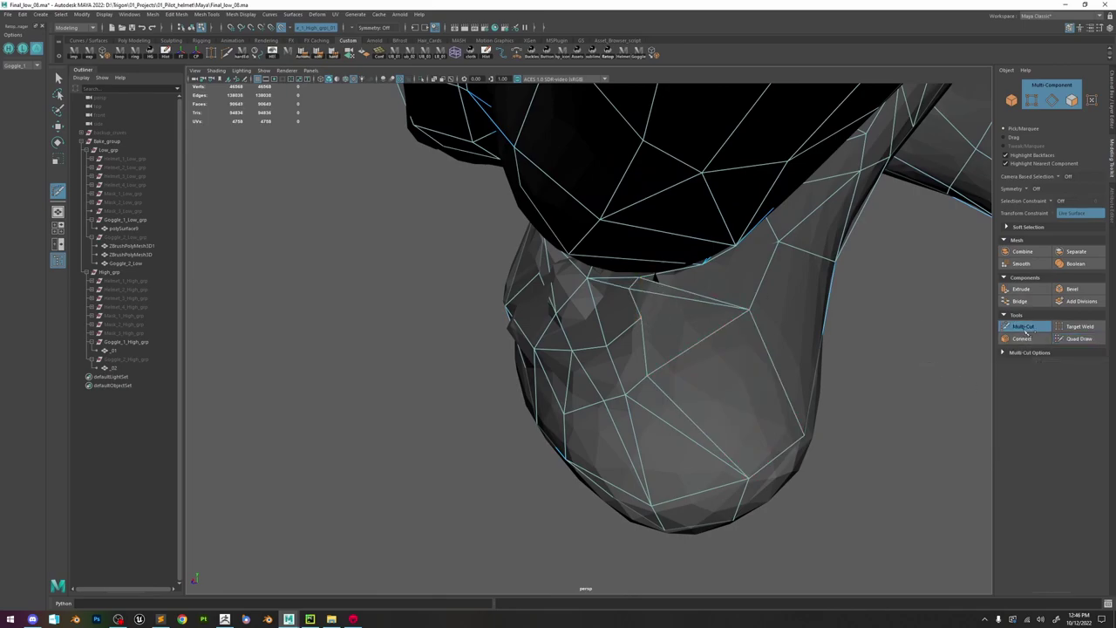
click(1062, 339)
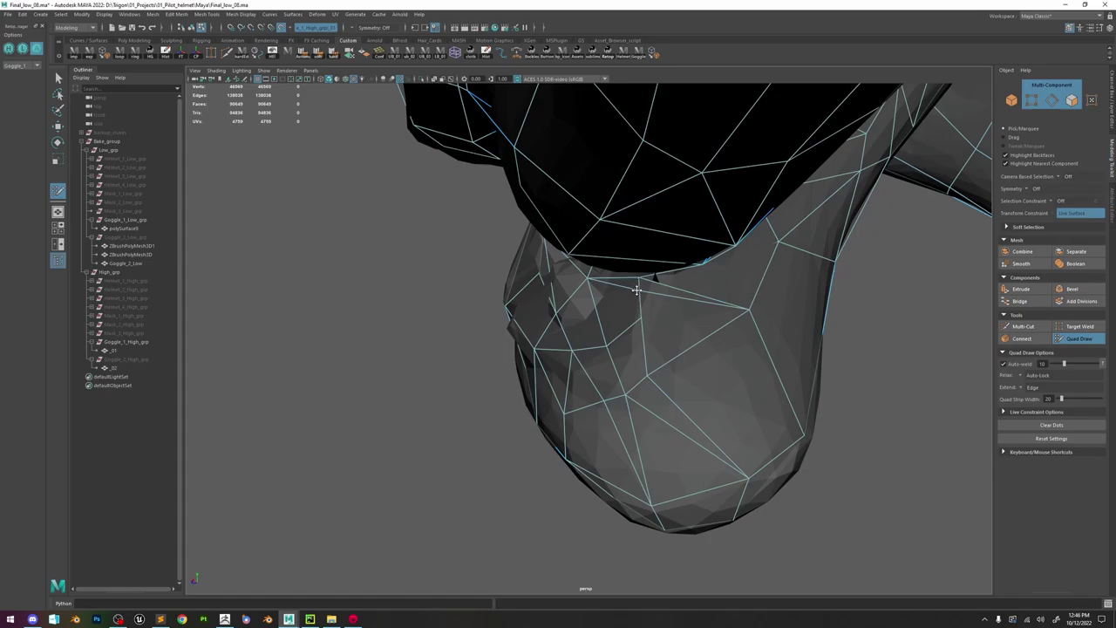
alt+drag(687, 340, 661, 334)
- Add further Multi-Cut edges through the large faces on the rounded end of the flap
click(1018, 327)
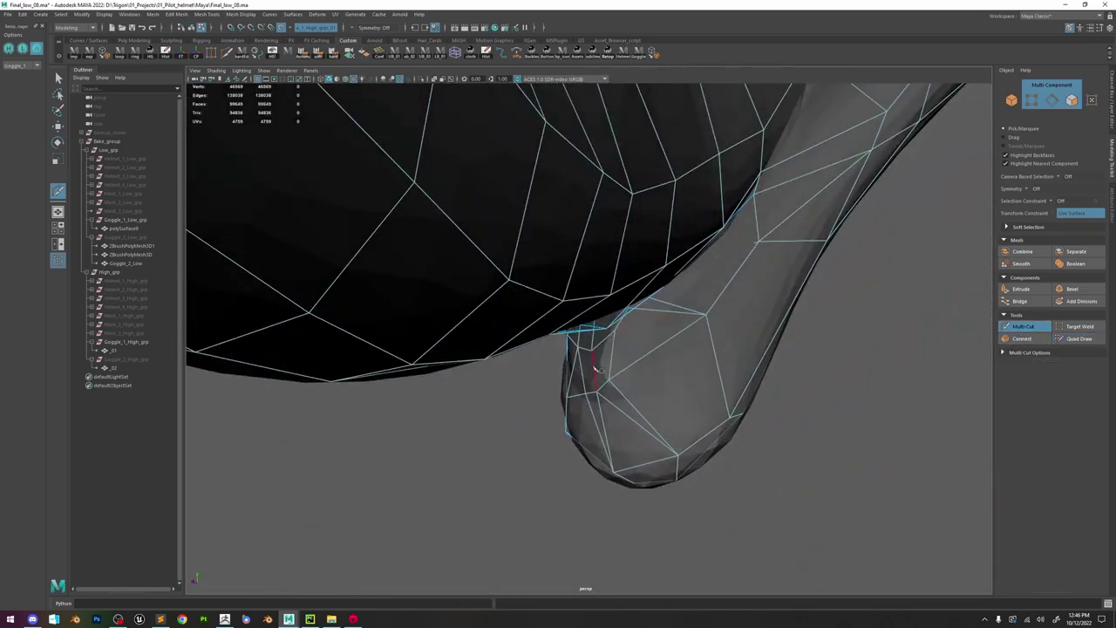
click(609, 380)
alt+drag(708, 396, 700, 385)
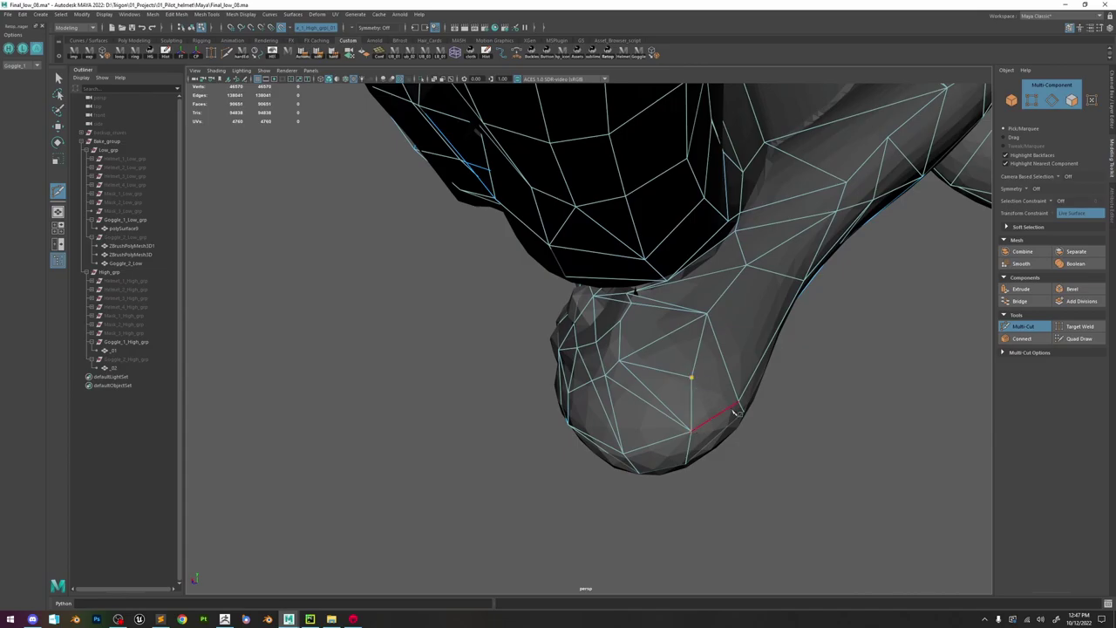
alt+drag(708, 322, 689, 427)
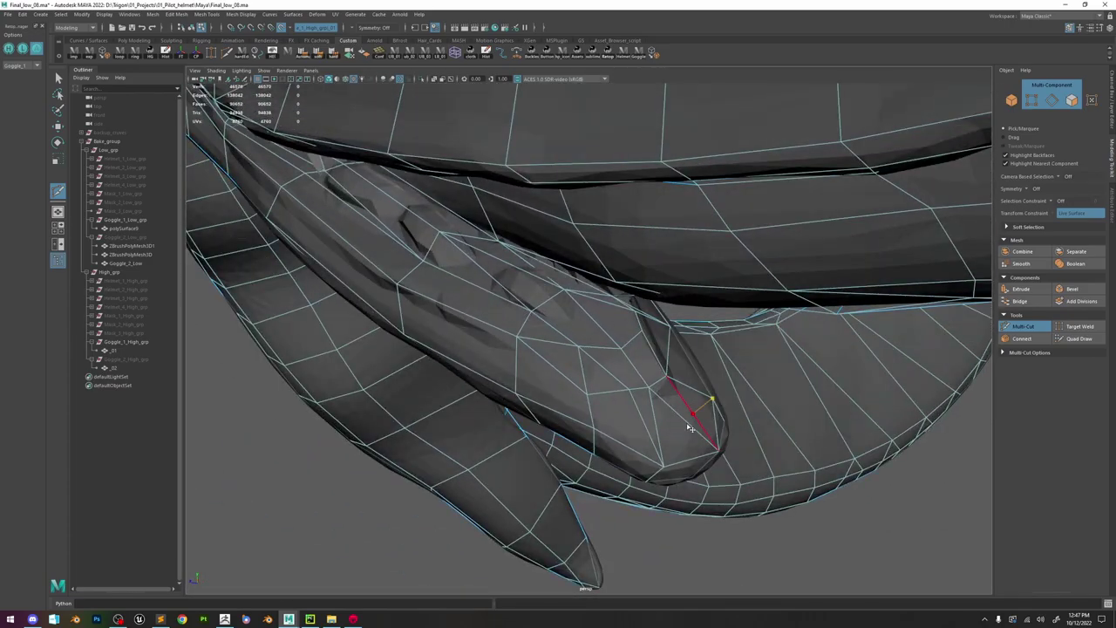
- Fit the newly cut vertices at the flap's end to the high-poly surface with Quad Draw
click(1077, 339)
mouse_move(696, 415)
alt+mouse_down()
mouse_move(610, 427)
mouse_move(616, 325)
mouse_move(605, 332)
mouse_move(691, 311)
mouse_move(630, 294)
mouse_move(698, 250)
mouse_move(755, 290)
mouse_move(743, 302)
mouse_move(807, 324)
mouse_move(828, 286)
mouse_move(732, 291)
alt+mouse_up()
alt+right_drag(732, 291, 724, 341)
- Frame an edge on the nose bridge and examine the low-poly topology there against the high-poly mesh
key(w)
click(661, 293)
key(f)
scroll(660, 292, down, 5)
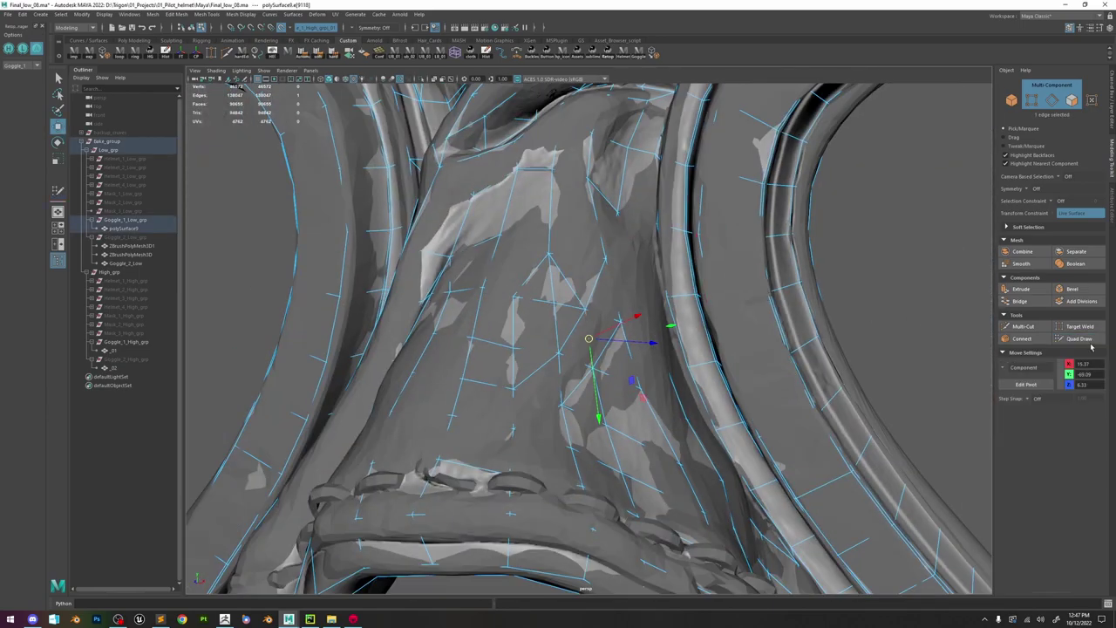
click(1086, 339)
key(ctrl+F12)
scroll(731, 190, down, 5)
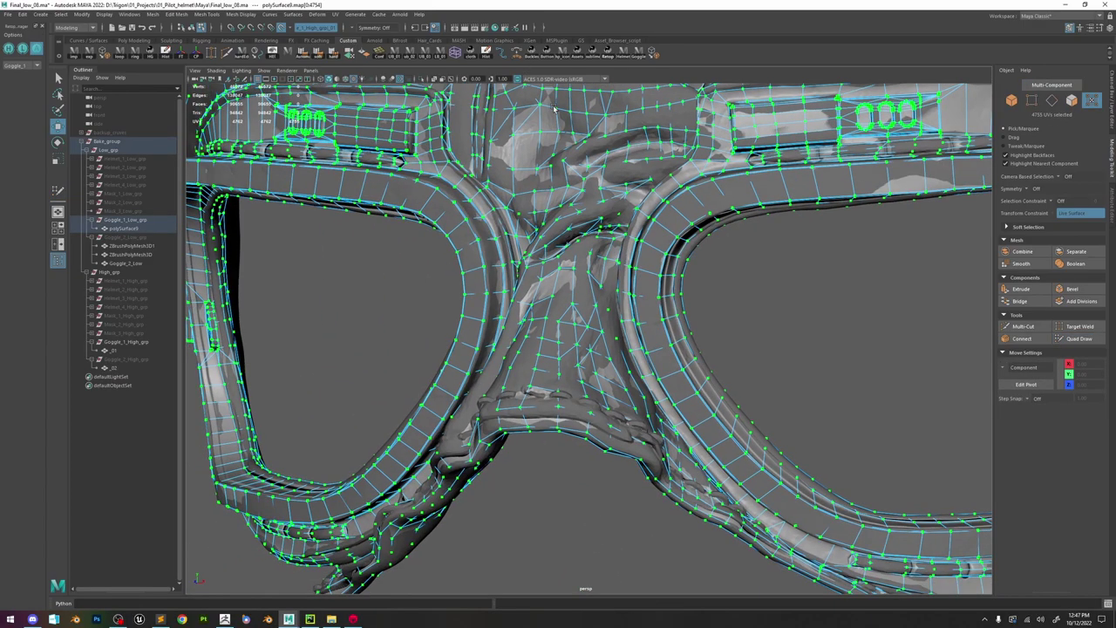
- Return to object mode, isolate the low-poly goggles, and examine the textured result without a selection
alt+right_drag(618, 183, 556, 109)
key(F8)
click(421, 80)
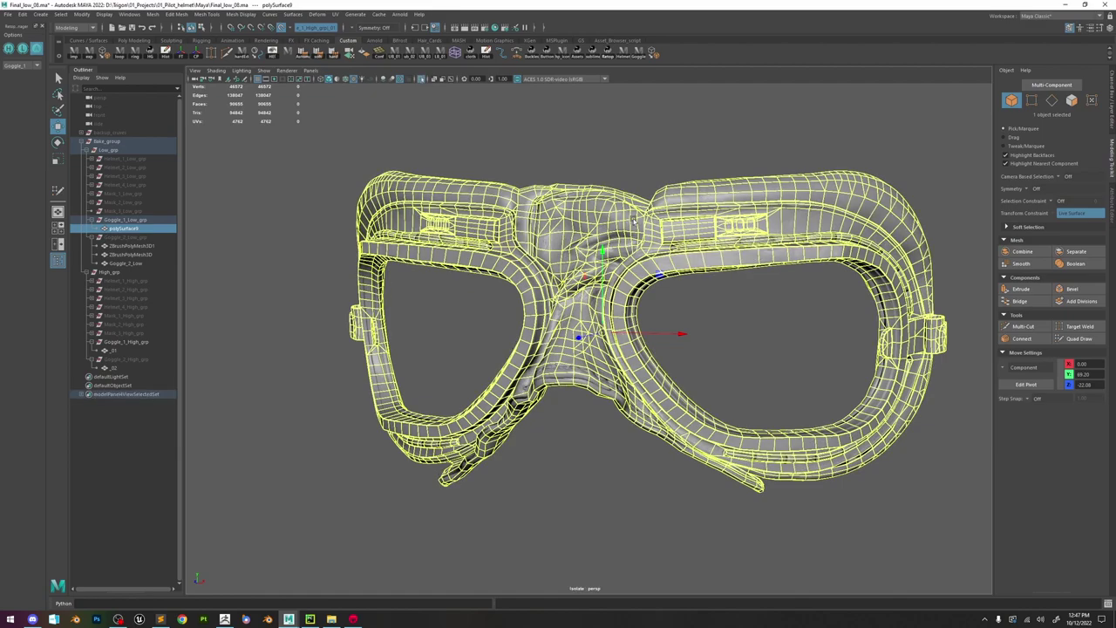
click(795, 340)
alt+right_drag(712, 285, 684, 314)
mouse_move(684, 314)
alt+mouse_down()
mouse_move(743, 320)
mouse_move(663, 297)
alt+mouse_up()
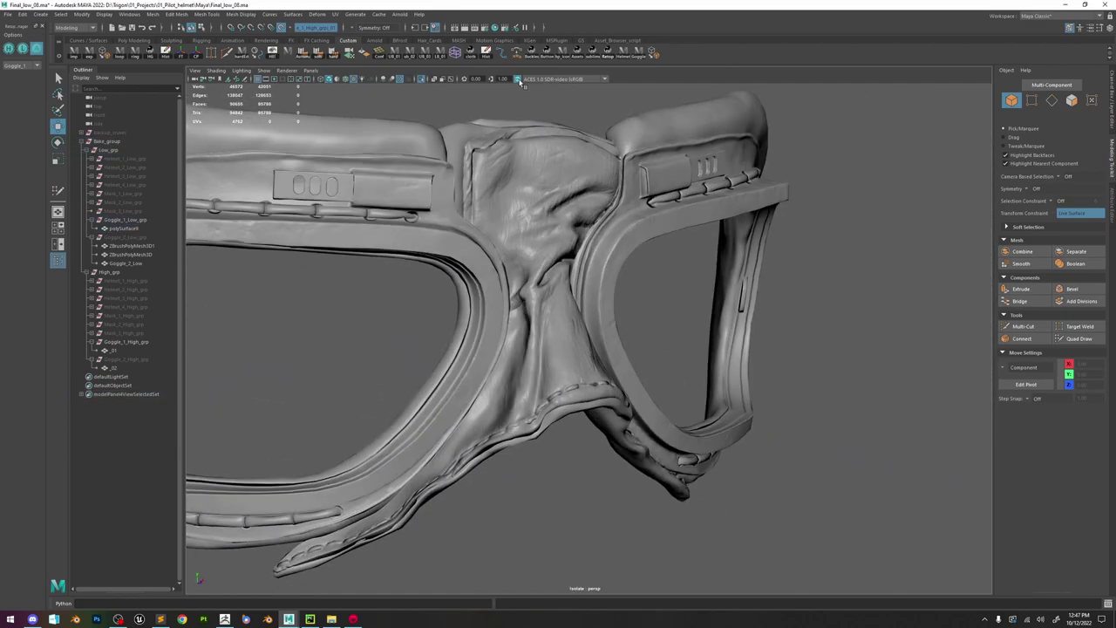
- Turn off the viewport's colour management and view the nose bridge of the textured goggles
click(517, 79)
click(517, 81)
click(517, 80)
mouse_move(589, 165)
alt+mouse_down()
mouse_move(623, 201)
mouse_move(661, 216)
mouse_move(575, 192)
mouse_move(646, 217)
mouse_move(665, 205)
mouse_move(628, 209)
alt+mouse_up()
- Bring the high-poly mesh back alongside the low-poly goggles for Quad Draw and turn the viewport's colour management back on
click(630, 209)
scroll(632, 209, up, 5)
alt+middle_drag(632, 209, 630, 245)
alt+drag(630, 246, 495, 103)
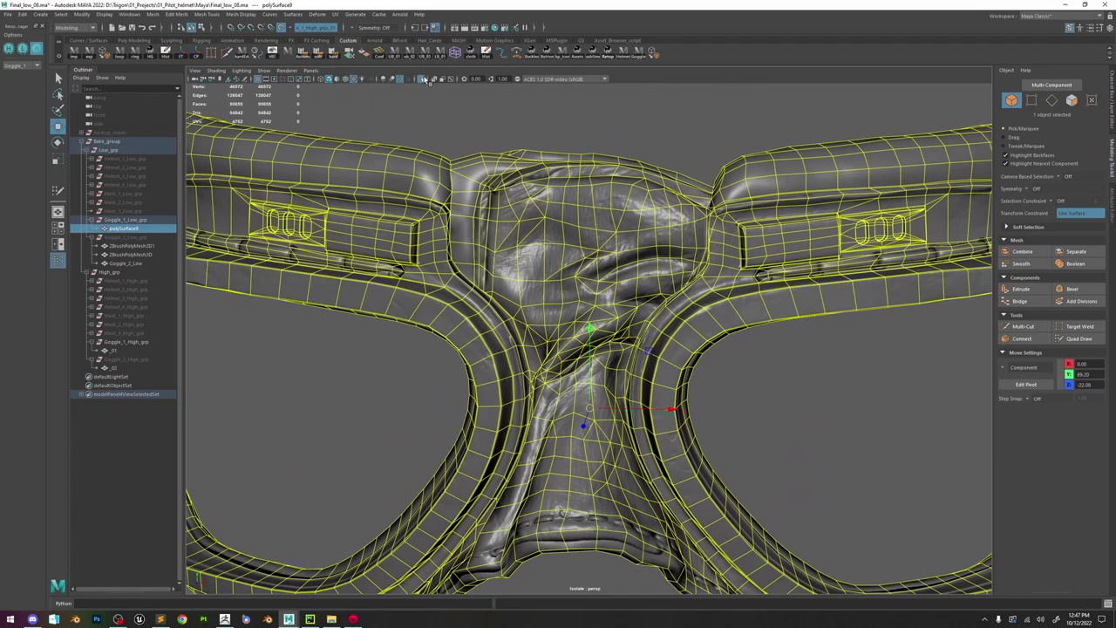
click(424, 80)
click(1078, 339)
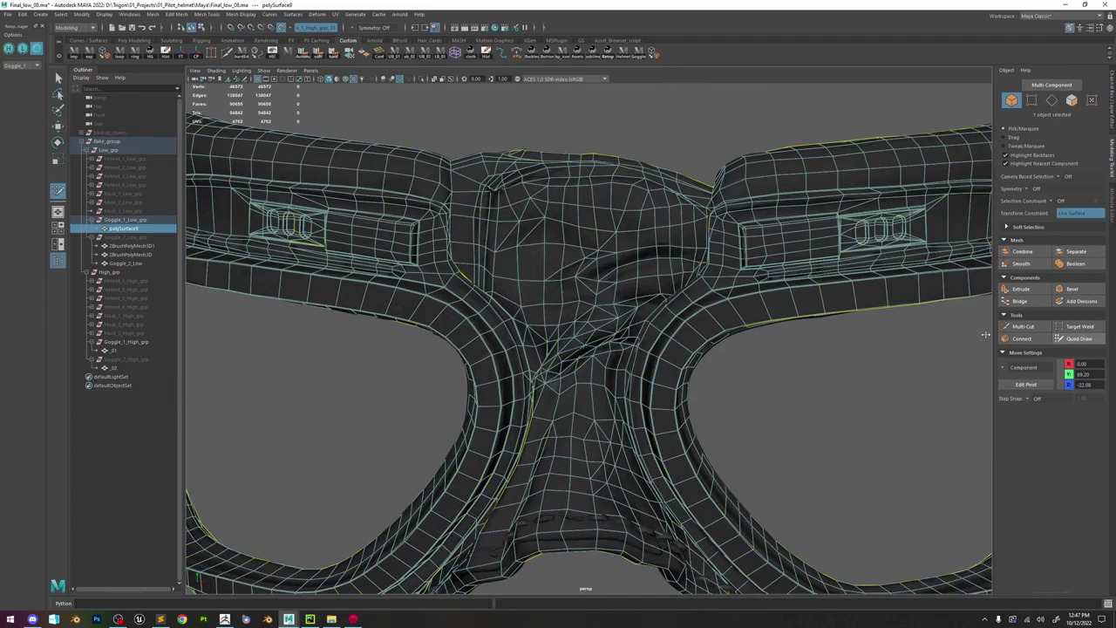
alt+drag(603, 294, 598, 272)
click(517, 79)
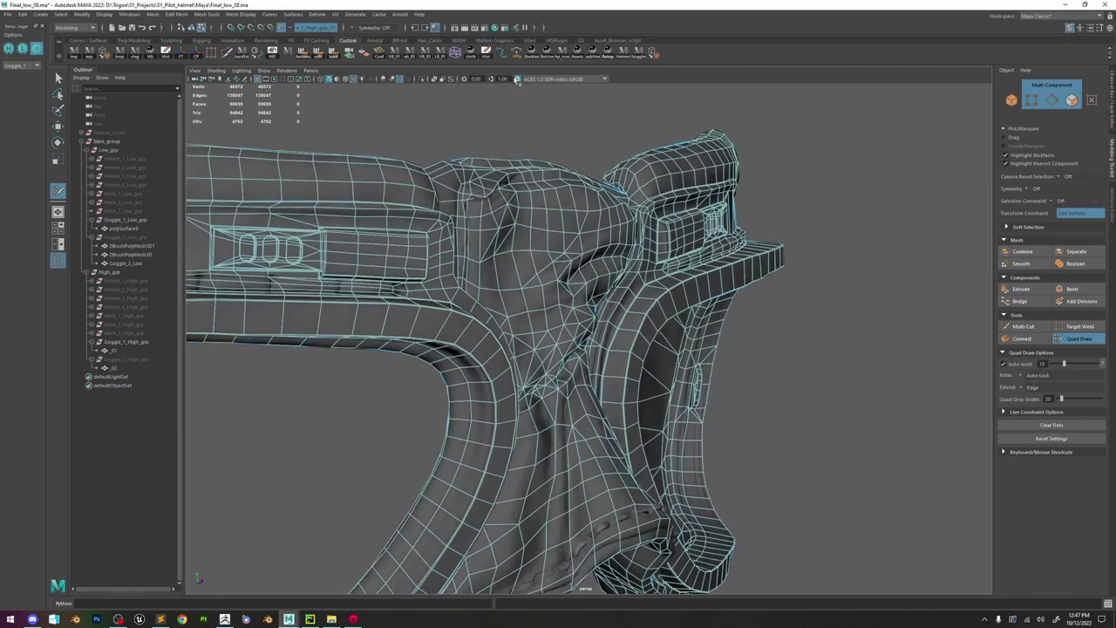
- Cut new edges across the low-poly faces under the nose-bridge fold, ending at the lens frame, with Multi-Cut
alt+drag(637, 215, 532, 228)
alt+right_drag(531, 228, 695, 261)
alt+drag(694, 261, 750, 334)
alt+right_drag(750, 334, 908, 369)
mouse_move(908, 370)
alt+mouse_down()
mouse_move(543, 375)
mouse_move(538, 352)
mouse_move(551, 326)
mouse_move(565, 374)
mouse_move(963, 342)
alt+mouse_up()
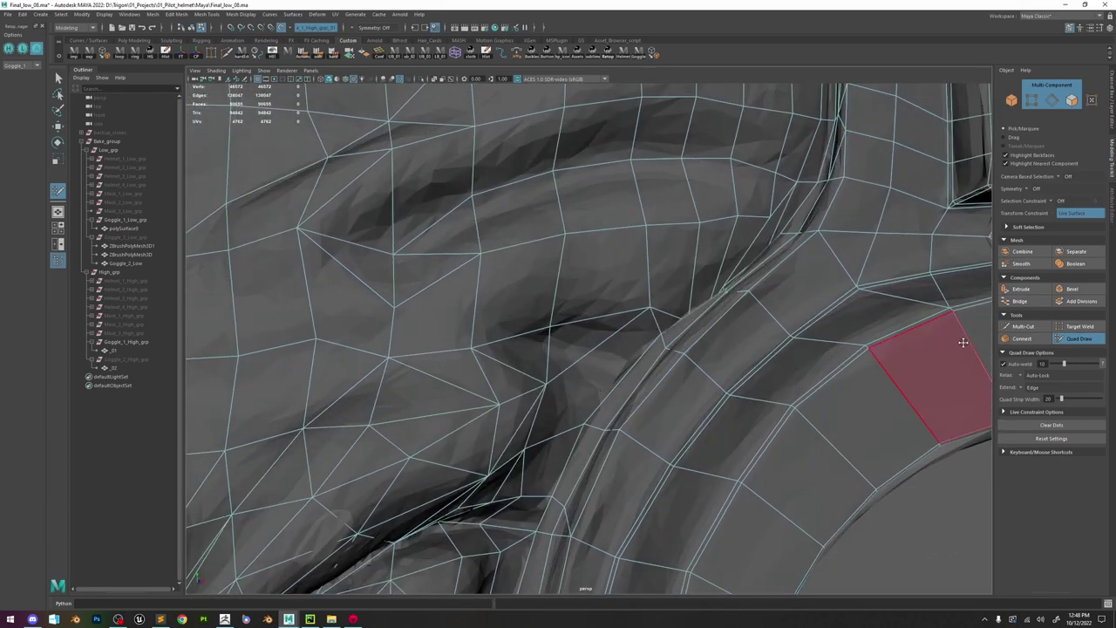
click(1023, 327)
mouse_move(588, 385)
alt+mouse_down()
mouse_move(576, 384)
mouse_move(601, 384)
alt+mouse_up()
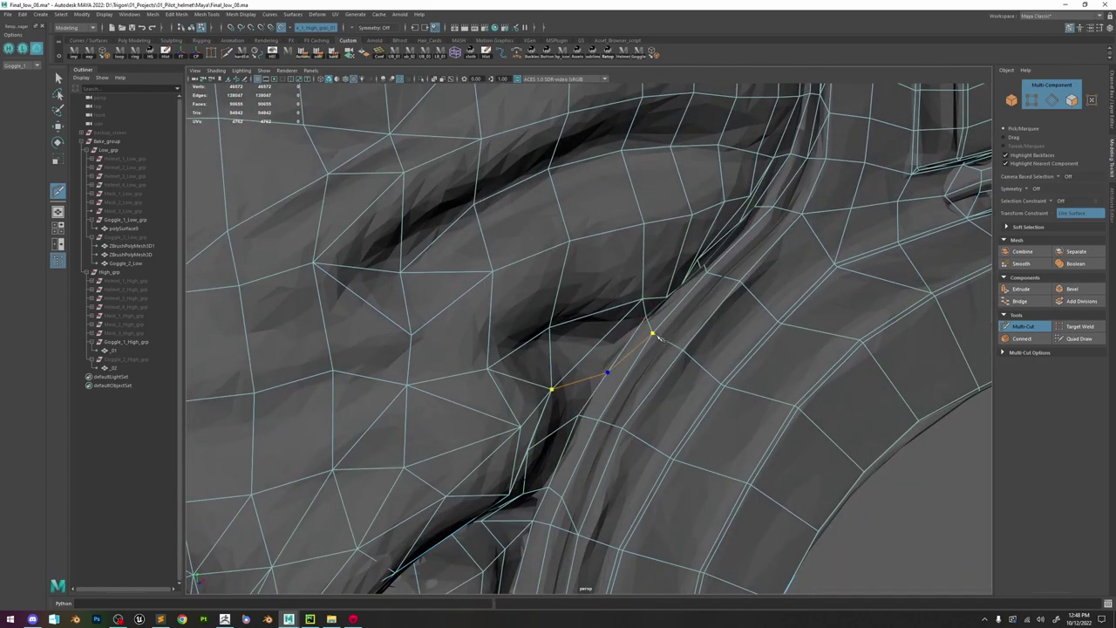
alt+drag(643, 340, 646, 347)
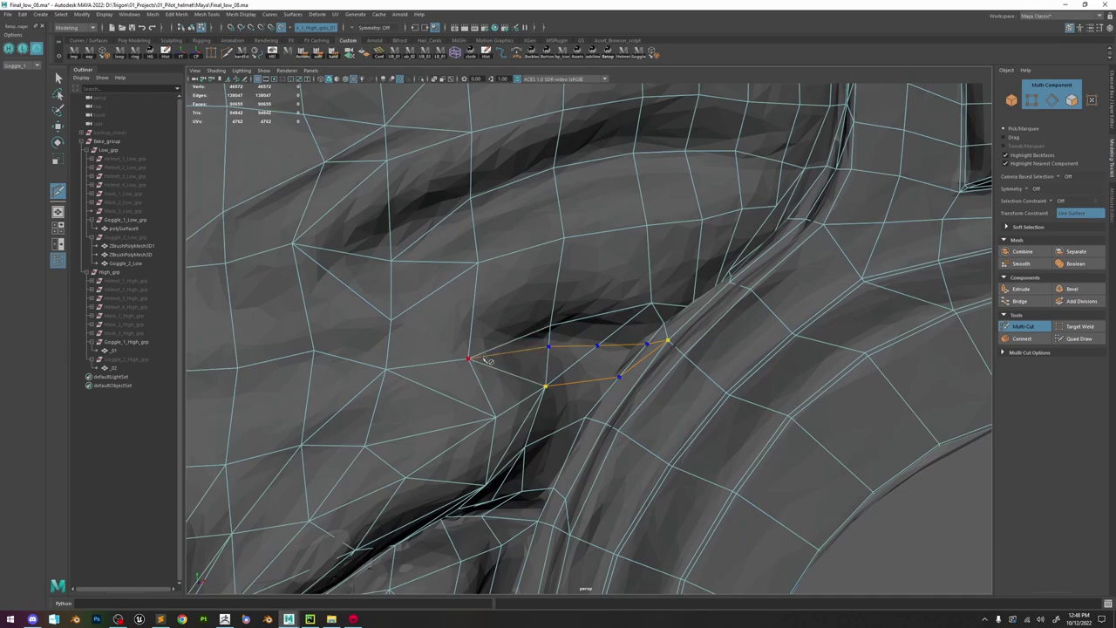
key(Return)
- Fit the newly cut vertices under the fold to the high-poly surface with Quad Draw and undo the last tweak
click(1074, 339)
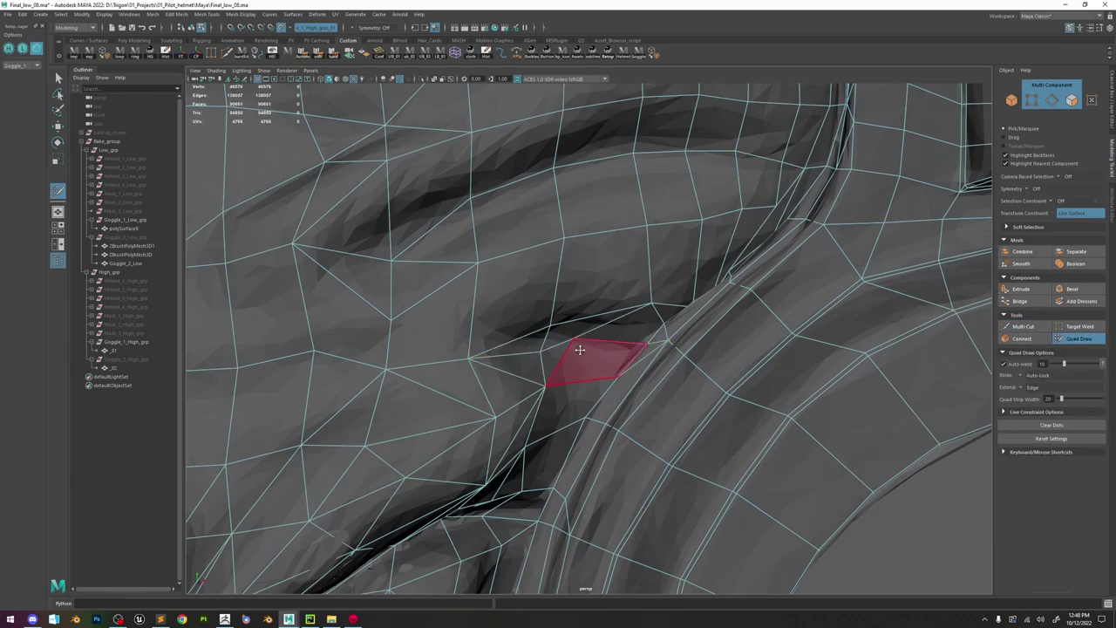
alt+drag(591, 357, 574, 339)
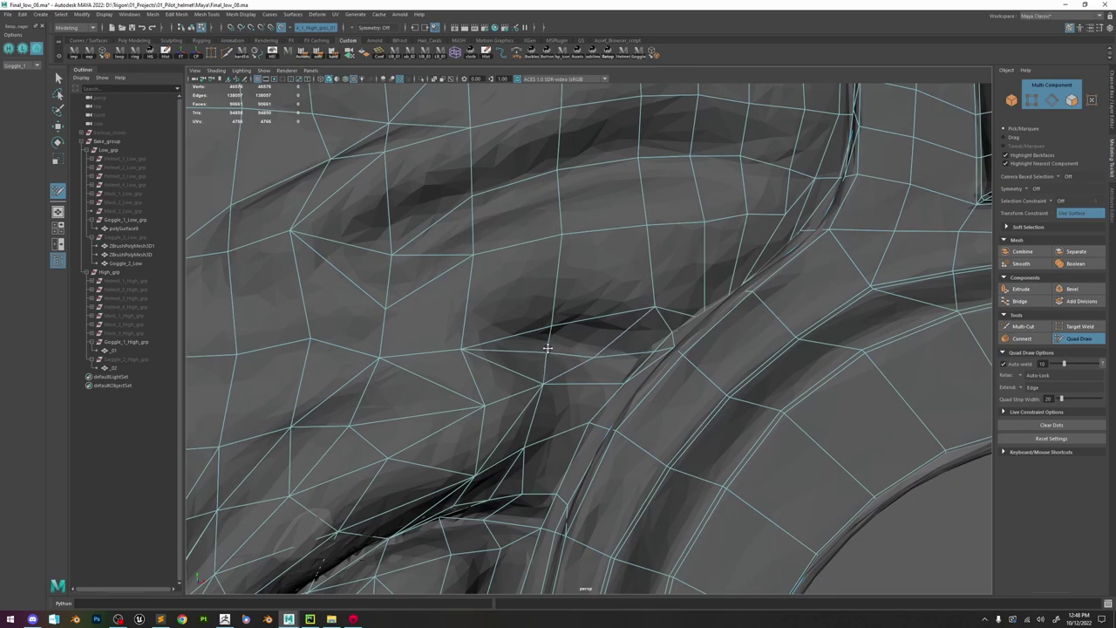
mouse_move(581, 299)
alt+mouse_down()
mouse_move(636, 323)
mouse_move(628, 340)
alt+mouse_up()
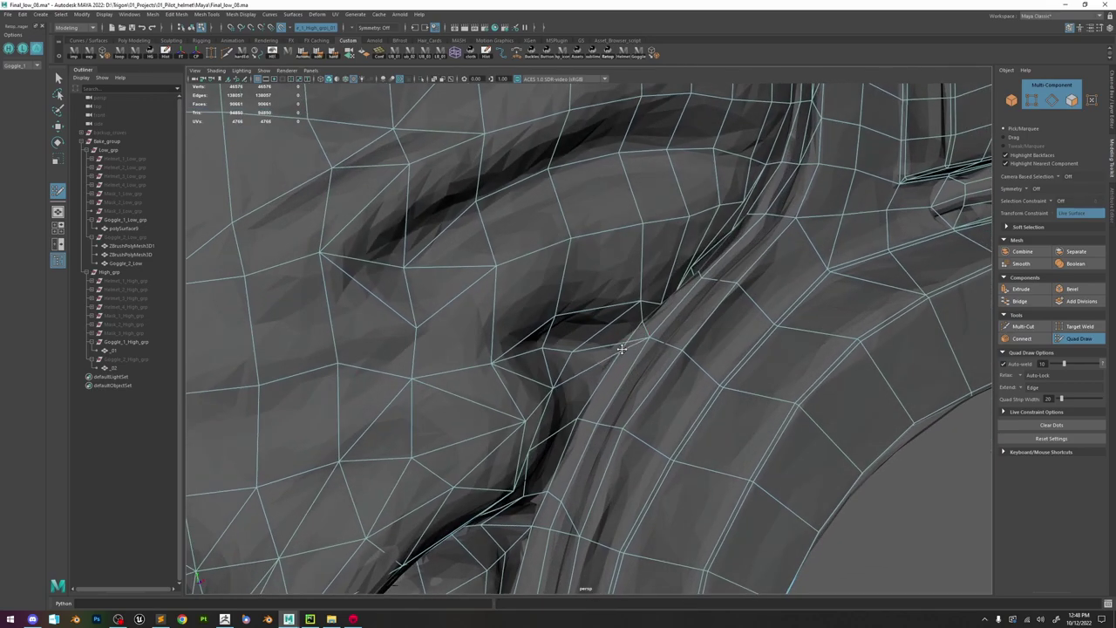
alt+drag(595, 357, 572, 378)
key(ctrl+z)
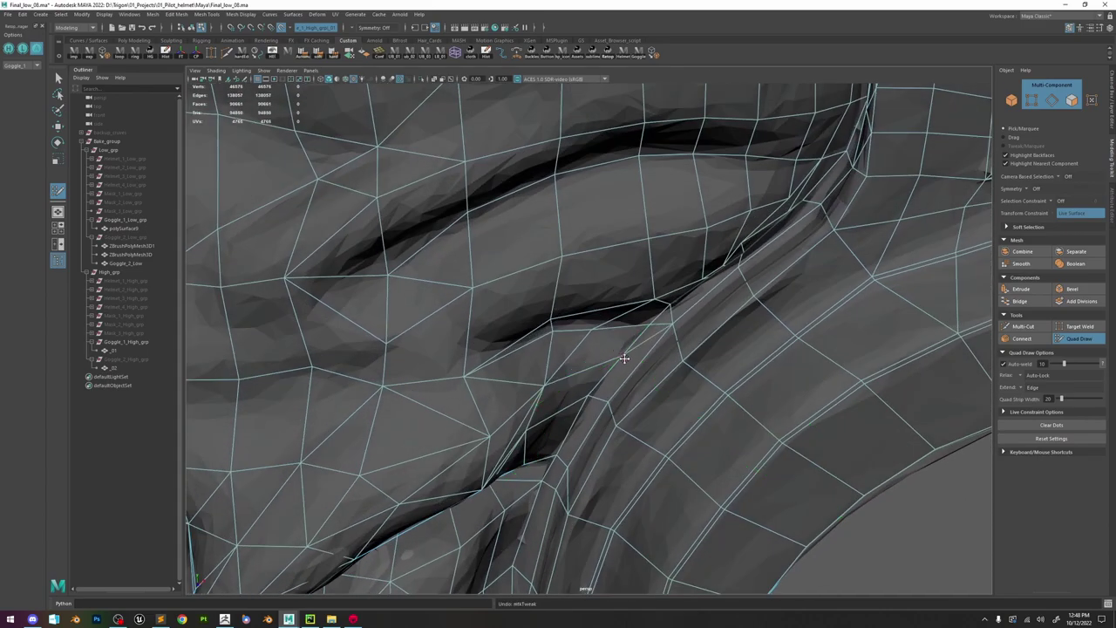
- Cut one more edge across the face at the fold's end beside the lens frame, and resume Quad Draw
click(1024, 327)
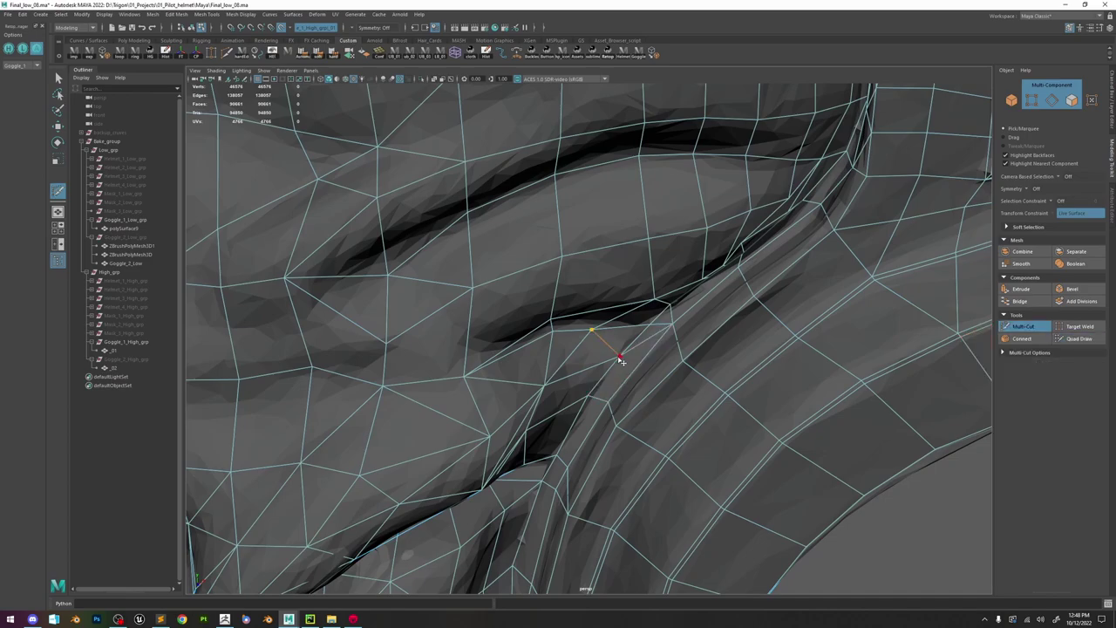
key(w)
right_drag(564, 226, 653, 163)
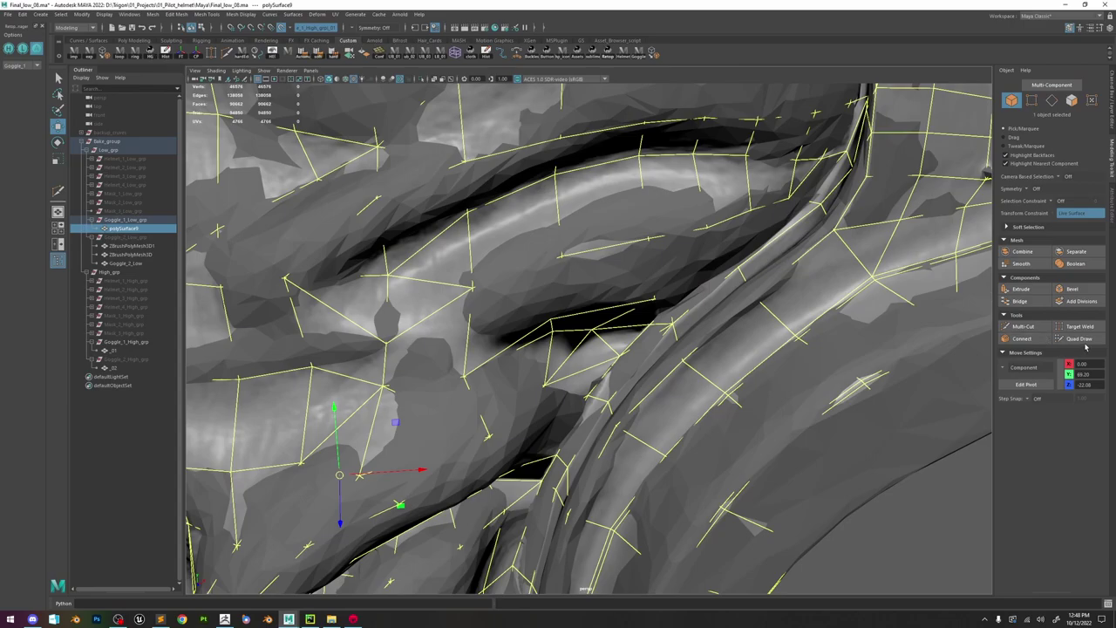
click(1081, 339)
- Cut a row of edges along the crease between the nose-bridge fold and the lens frame with Multi-Cut
scroll(700, 329, down, 5)
alt+drag(700, 329, 697, 306)
alt+middle_drag(697, 306, 742, 324)
mouse_move(741, 324)
alt+mouse_down()
mouse_move(767, 329)
mouse_move(726, 326)
mouse_move(718, 346)
mouse_move(741, 342)
alt+mouse_up()
click(1022, 328)
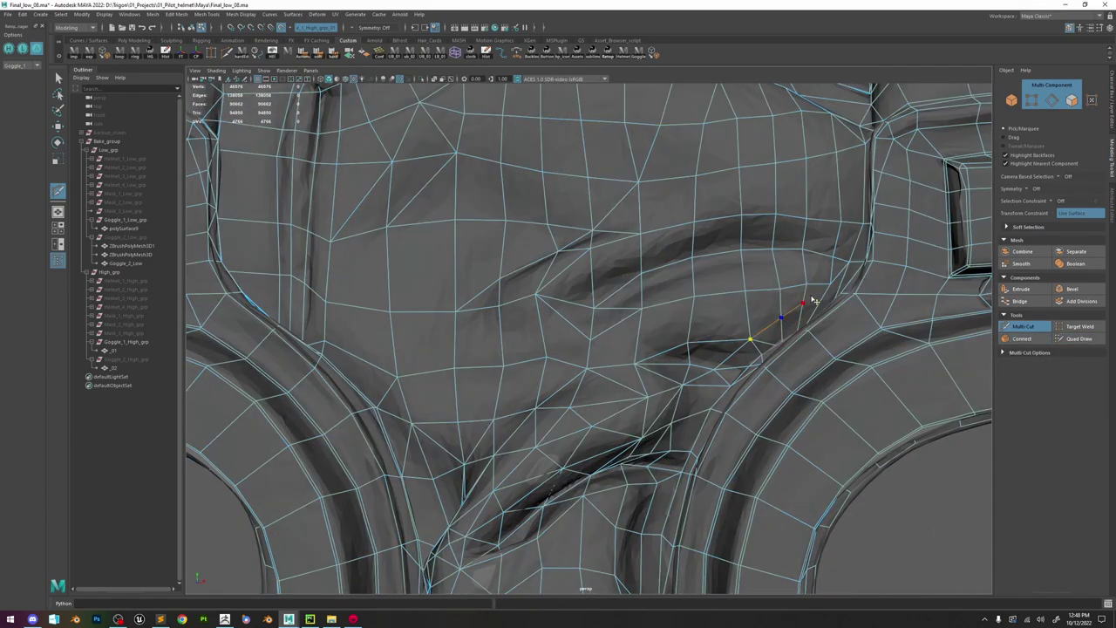
alt+drag(828, 288, 676, 340)
click(677, 339)
key(w)
- Frame a vertex on the crease and fit the surrounding low-poly vertices to the high-poly surface with Quad Draw
click(676, 340)
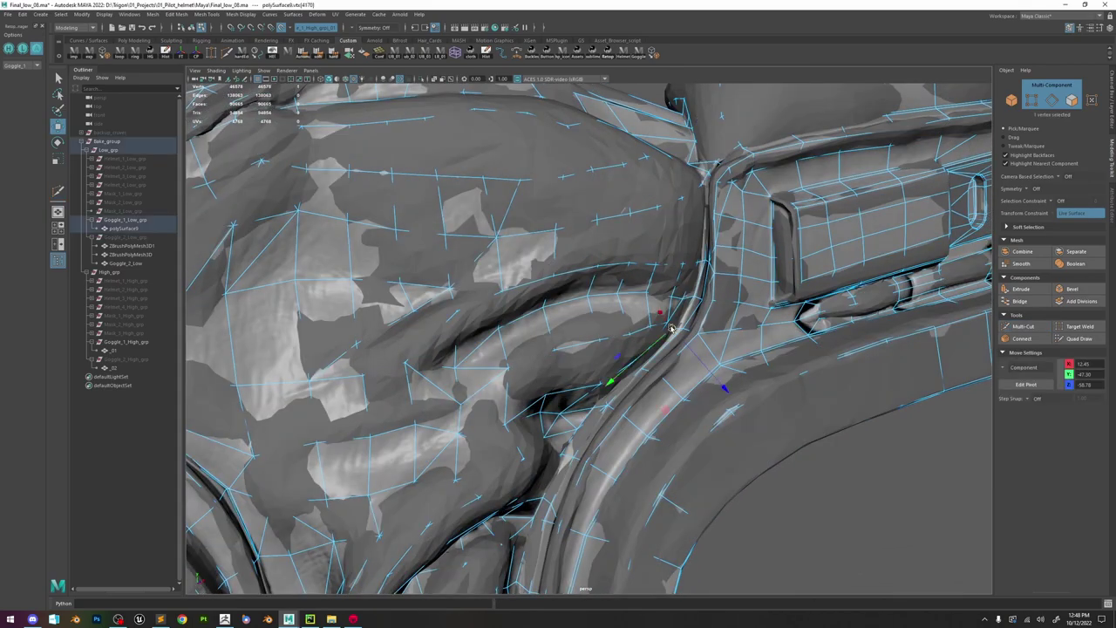
key(f)
alt+right_drag(676, 340, 872, 340)
click(1062, 342)
mouse_move(602, 335)
alt+mouse_down()
mouse_move(619, 343)
mouse_move(581, 333)
mouse_move(595, 331)
mouse_move(583, 388)
mouse_move(600, 360)
mouse_move(514, 425)
alt+mouse_up()
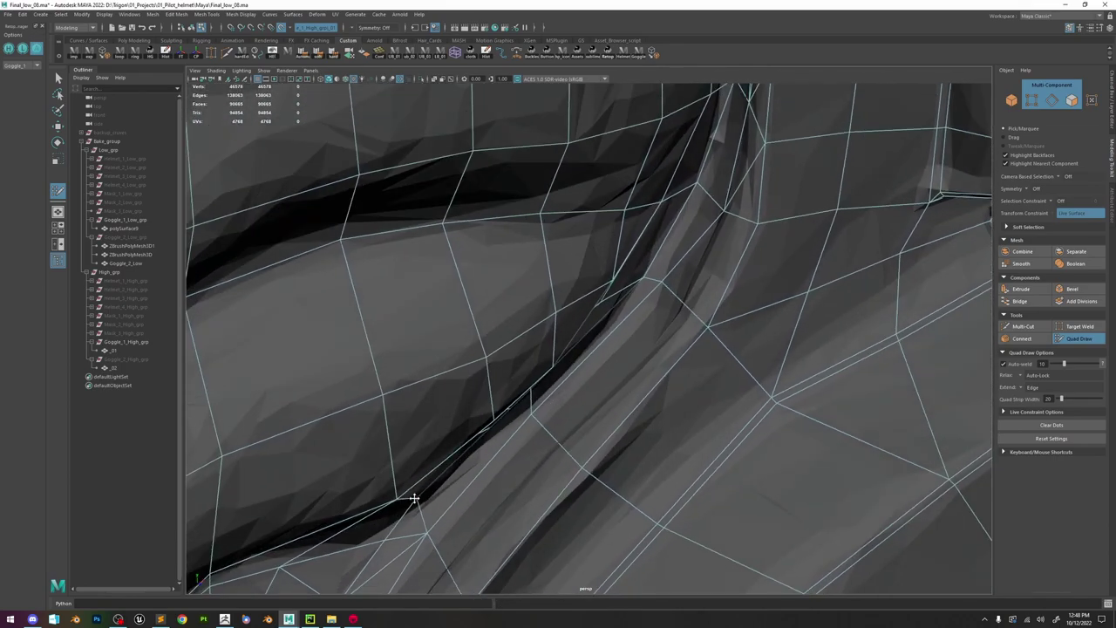
mouse_move(535, 432)
alt+mouse_down()
mouse_move(625, 439)
mouse_move(562, 336)
alt+mouse_up()
- Isolate the low-poly goggles and select the sliver faces in the crease beside the lens frame
key(w)
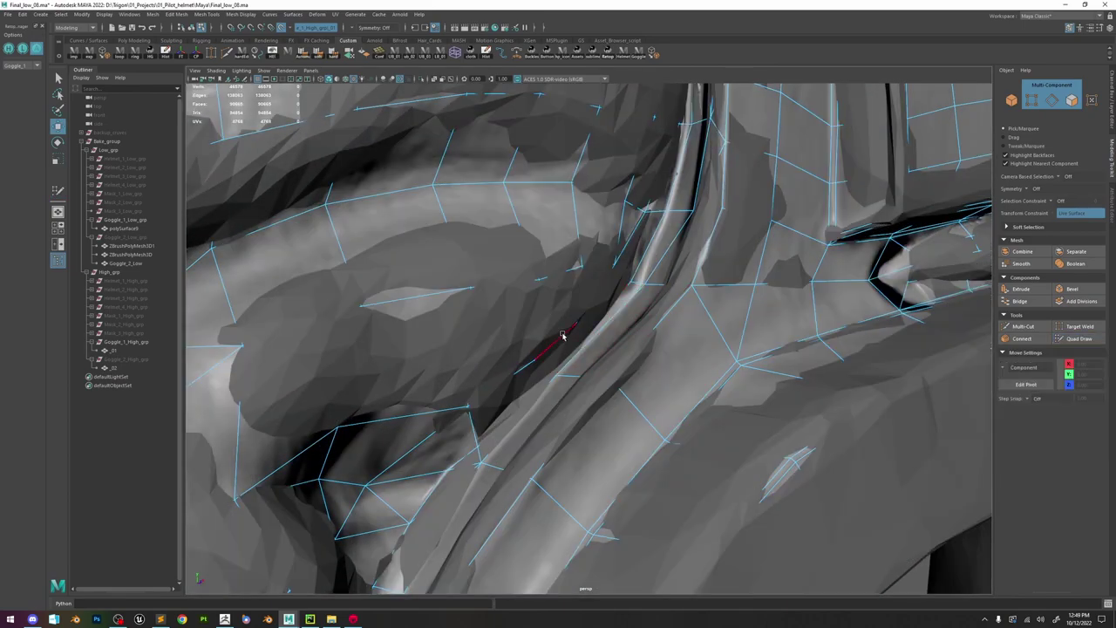
right_drag(562, 335, 683, 234)
click(422, 79)
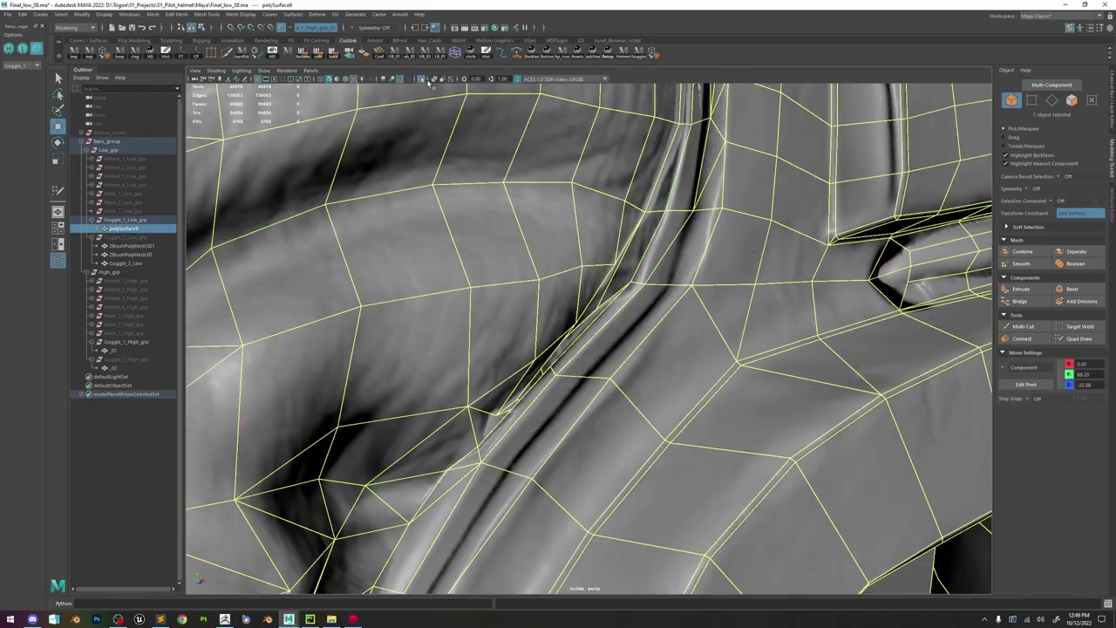
right_drag(622, 274, 603, 324)
click(582, 334)
alt+drag(583, 334, 557, 371)
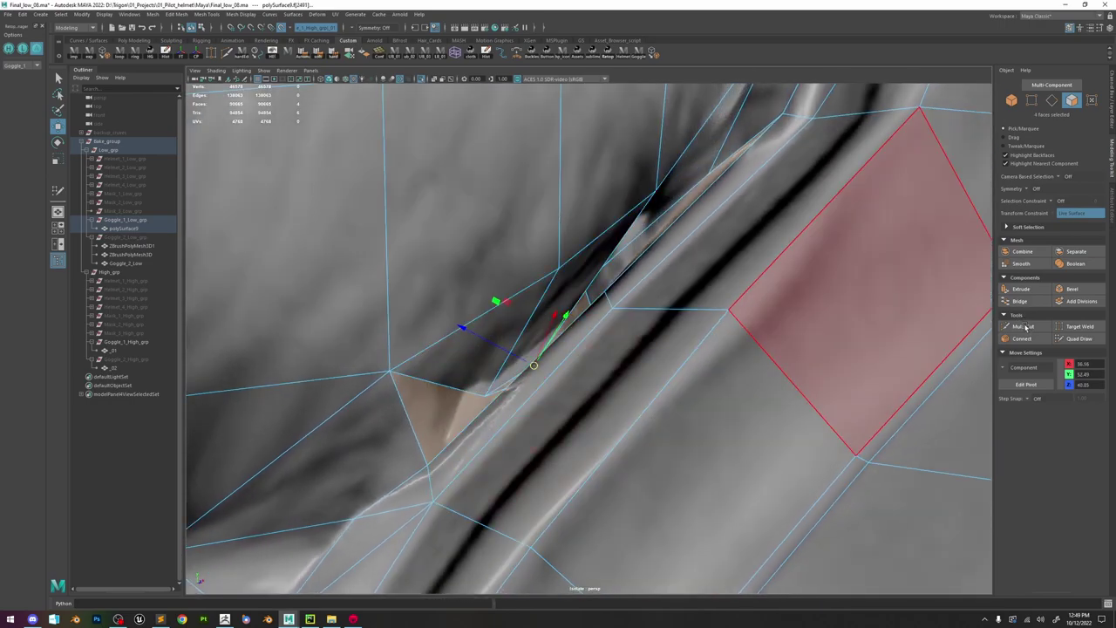
- Cut an edge across the lower crease face, from the frame-side vertex to the fold's vertex, with Multi-Cut
click(1022, 327)
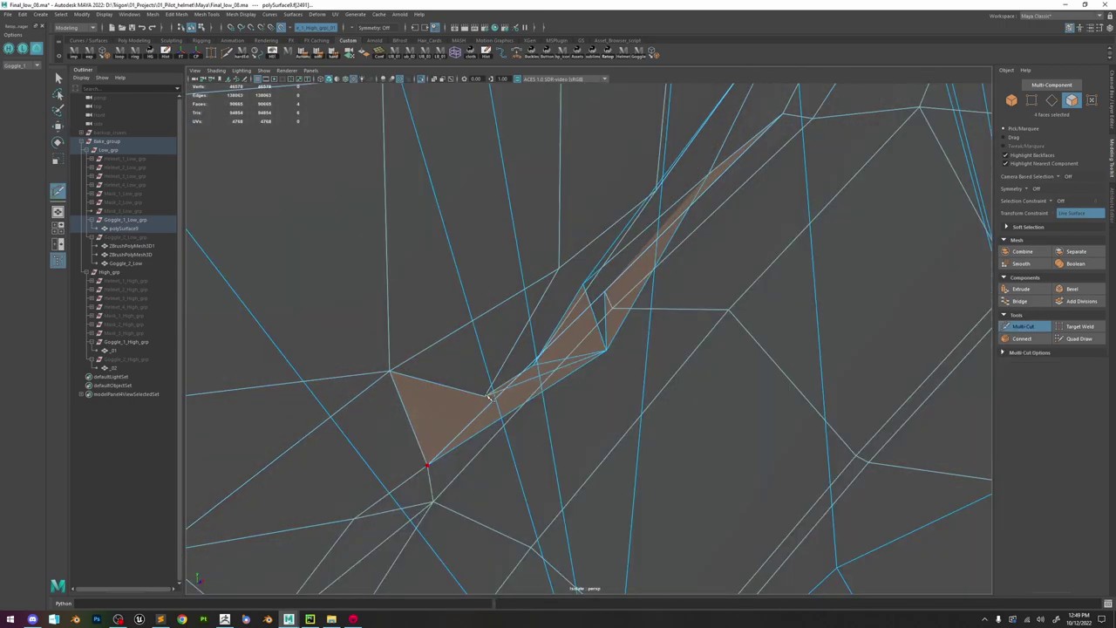
click(486, 397)
right_click(488, 396)
key(6)
- Select the sliver faces at the crease's lower end and delete them
key(w)
right_drag(474, 345, 472, 372)
alt+drag(445, 411, 541, 377)
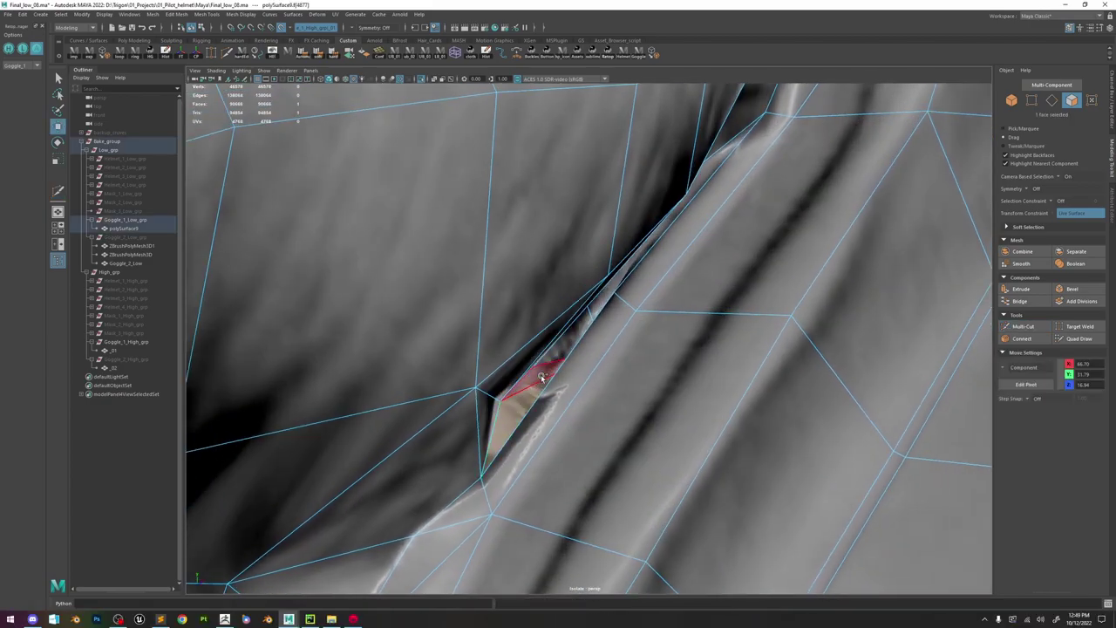
drag(591, 315, 614, 286)
alt+drag(607, 328, 554, 331)
scroll(623, 339, down, 3)
key(Delete)
- Select three remaining faces farther up the crease and delete them
click(594, 298)
shift+click(666, 242)
scroll(677, 260, down, 3)
alt+drag(691, 285, 632, 297)
shift+click(634, 279)
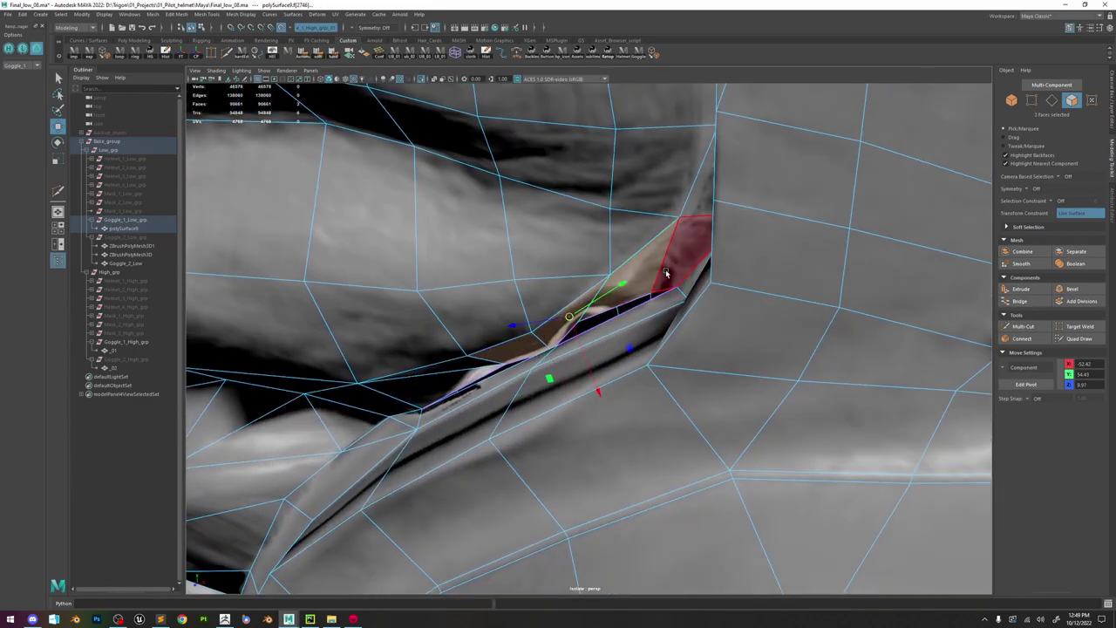
key(Delete)
- Try to weld a border vertex of the open crease gap with Target Weld, and undo the weld
alt+drag(515, 349, 587, 322)
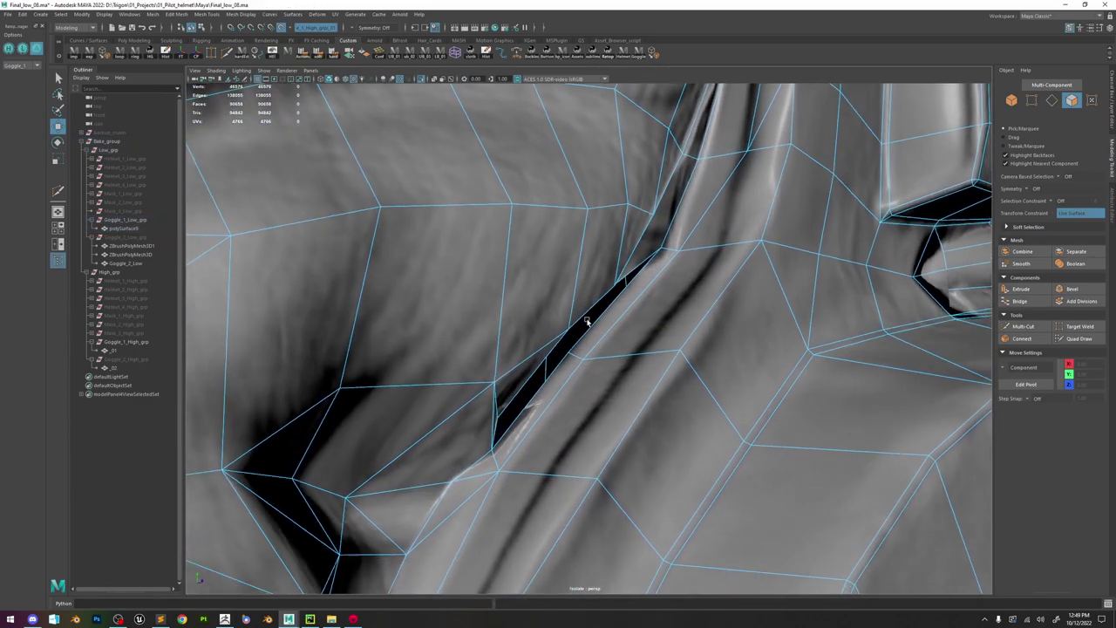
key(F9)
click(1077, 326)
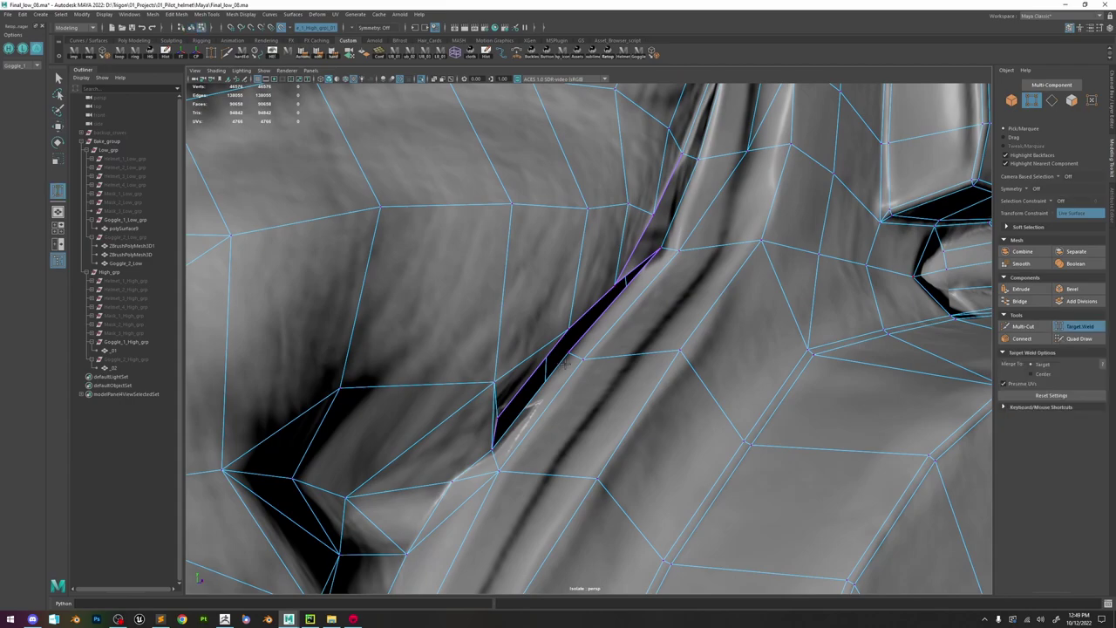
alt+drag(523, 393, 491, 421)
drag(568, 370, 567, 366)
alt+drag(567, 366, 543, 343)
- Target-weld the lower fold-side vertex of the gap onto the frame-side border vertex farther up
key(w)
click(508, 402)
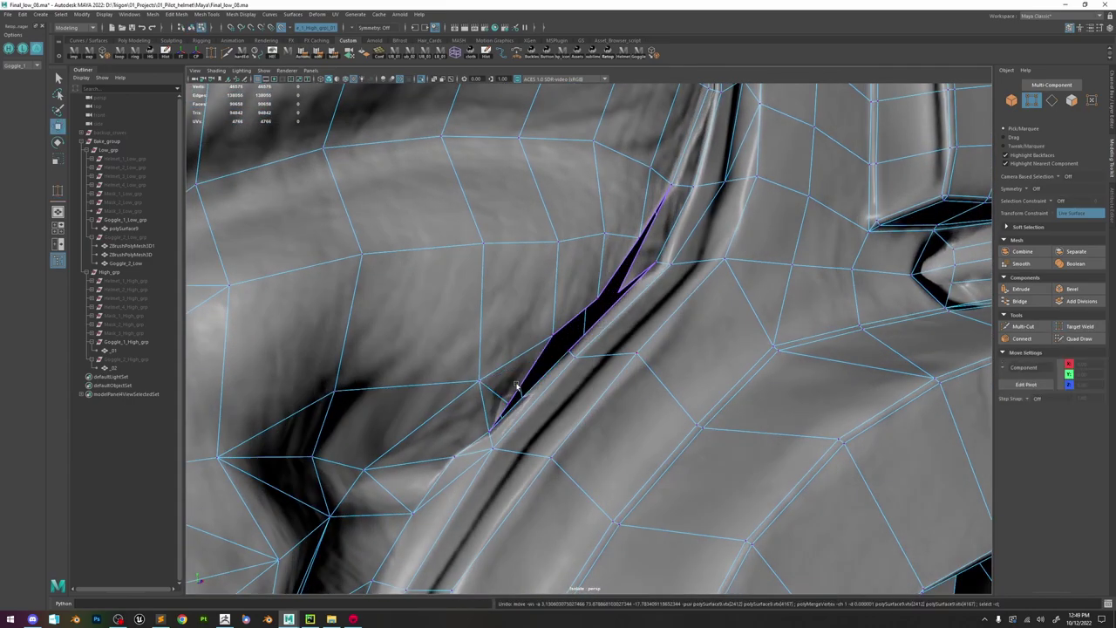
click(1074, 328)
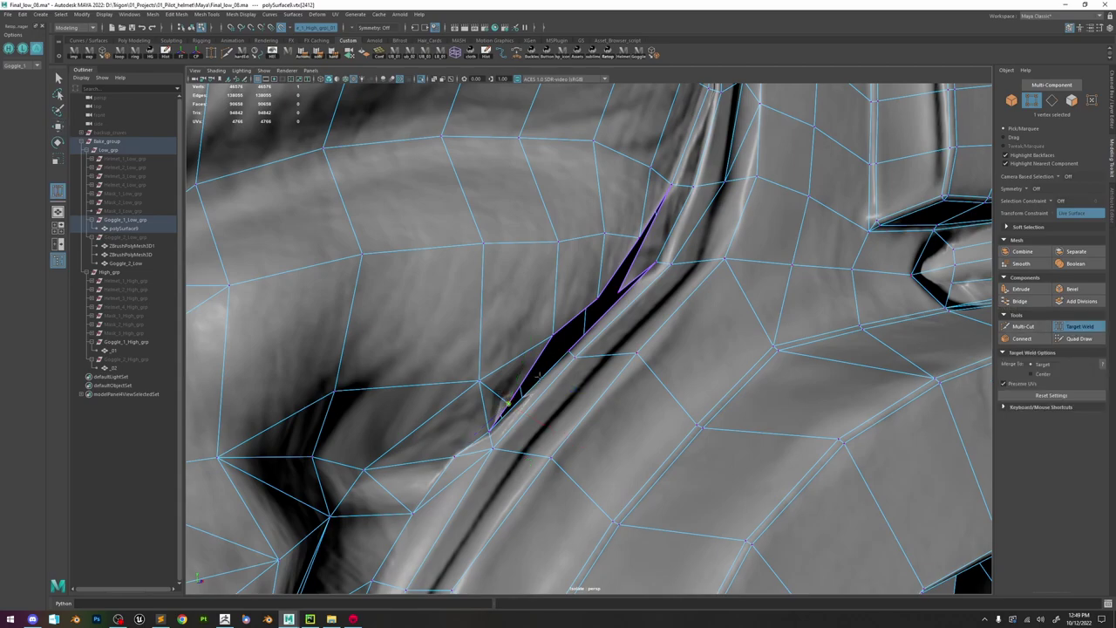
drag(547, 367, 565, 354)
- Delete the leftover edge beside the frame, just below the welded vertex
key(w)
right_drag(526, 347, 524, 283)
click(539, 376)
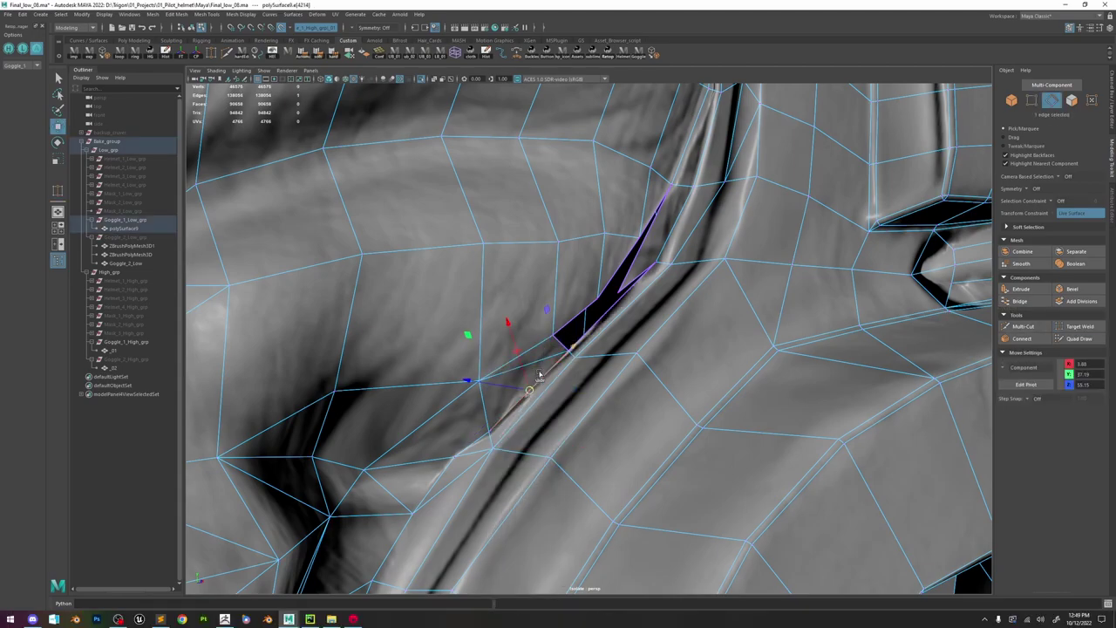
key(Delete)
- Target-weld the vertex protruding into the upper part of the gap onto the adjacent frame-side vertex
alt+drag(621, 307, 664, 285)
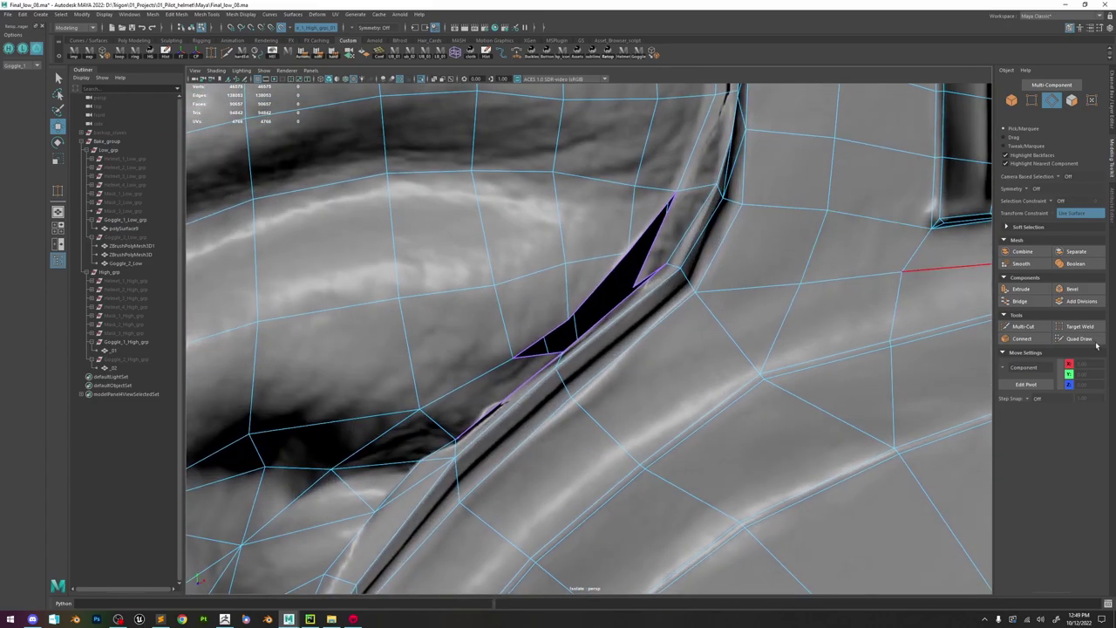
click(1080, 326)
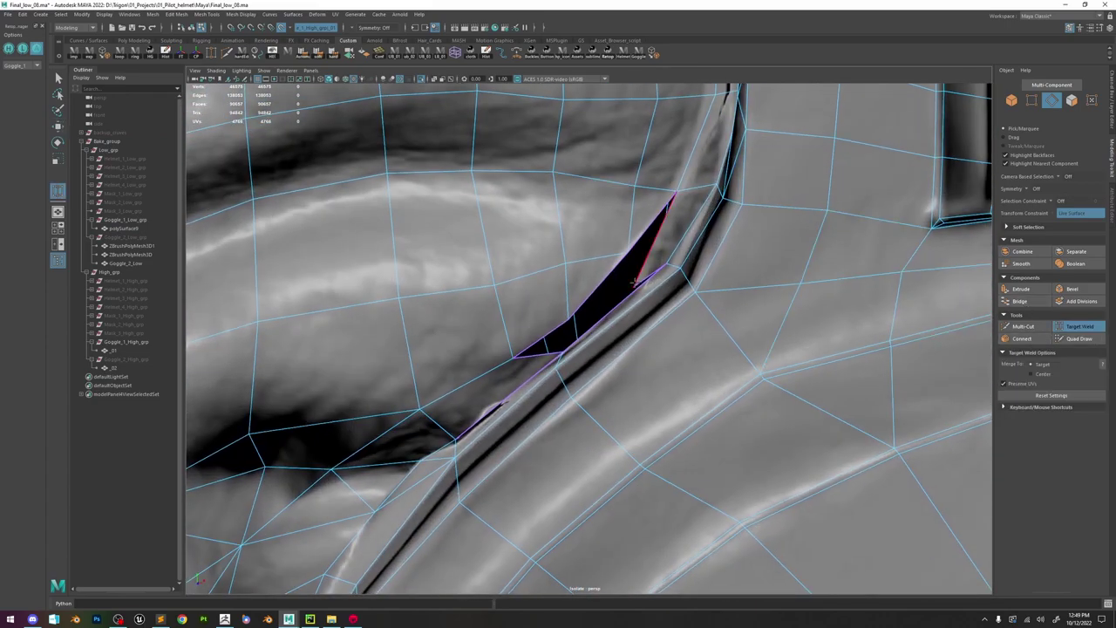
drag(660, 251, 656, 259)
alt+drag(656, 258, 670, 250)
key(w)
- Cut an edge from the frame's inner vertex to the gap's border with Multi-Cut to add a matching border vertex
click(1006, 327)
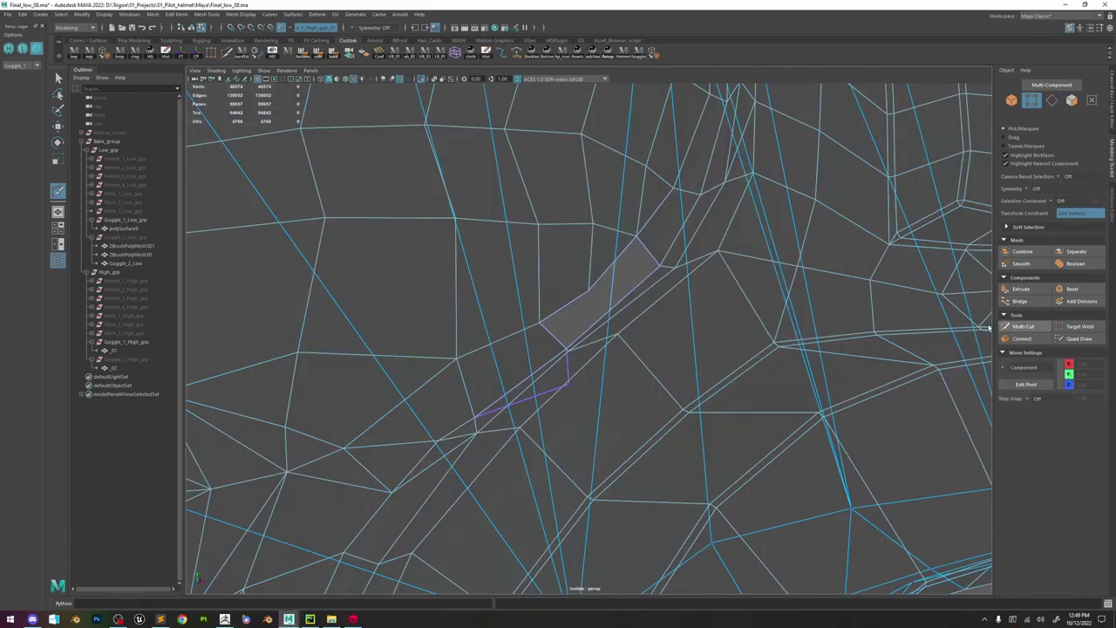
click(619, 335)
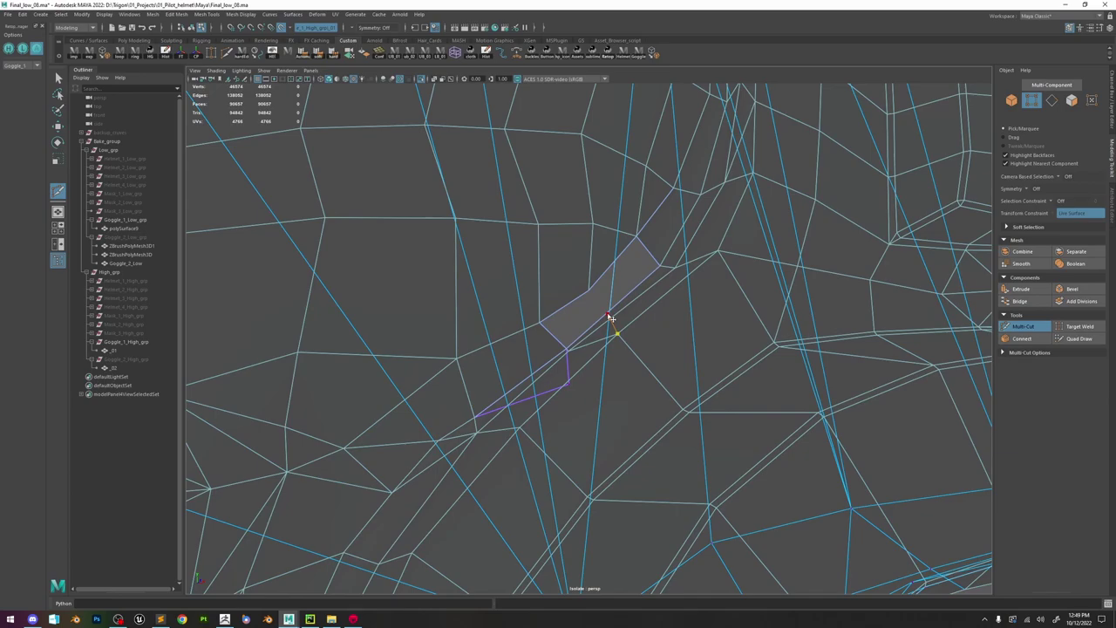
alt+drag(664, 320, 630, 321)
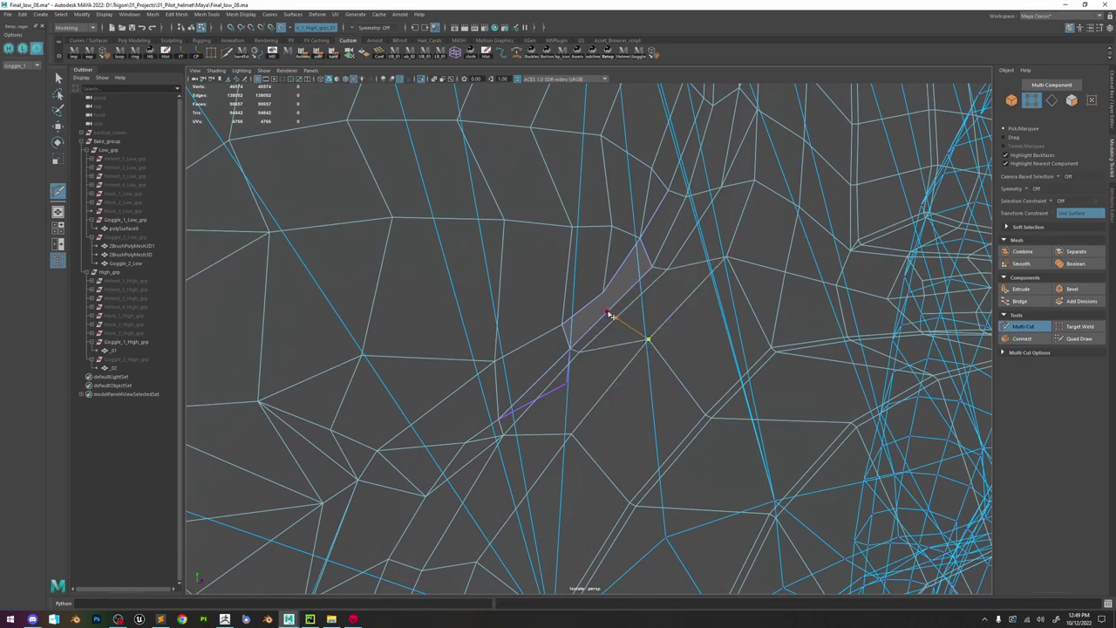
key(w)
- Bridge the opposite border edges of the crease gap to fill it with new faces
key(5)
click(581, 228)
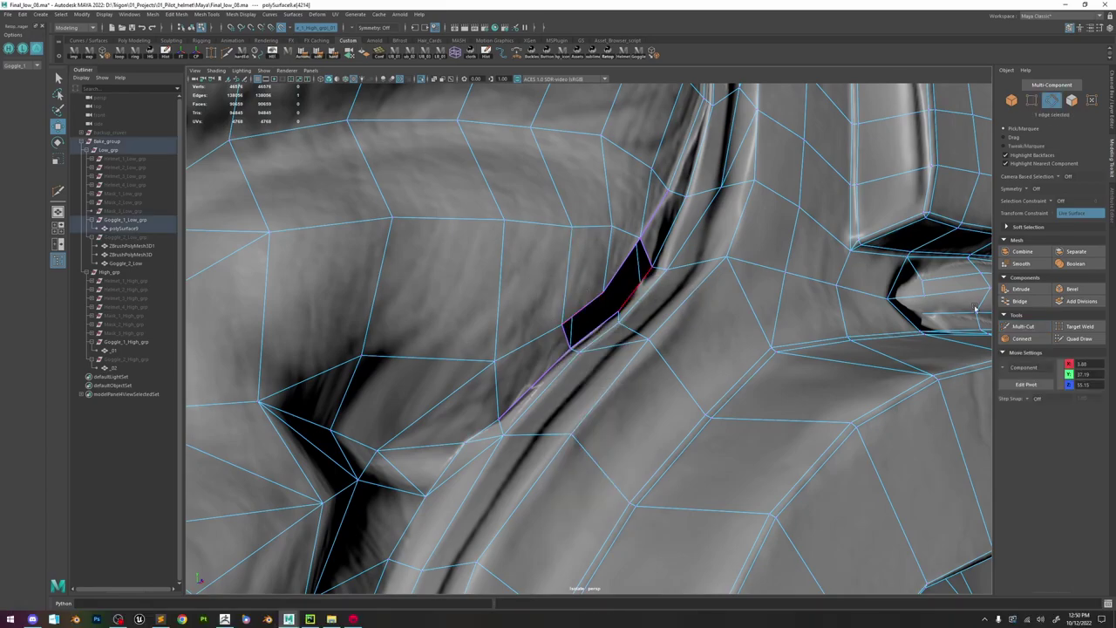
shift+right_drag(589, 328, 616, 273)
click(618, 273)
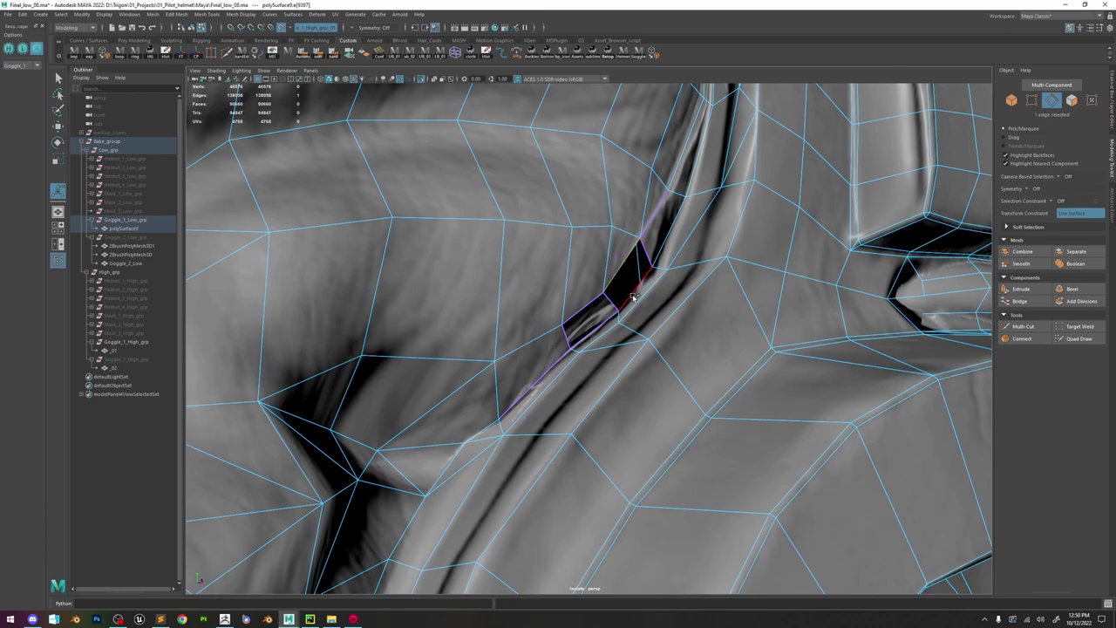
shift+click(637, 298)
key(g)
- Move and sew the UV border edges of the newly bridged crease faces in the UV Editor, and close the editor
click(350, 17)
click(359, 31)
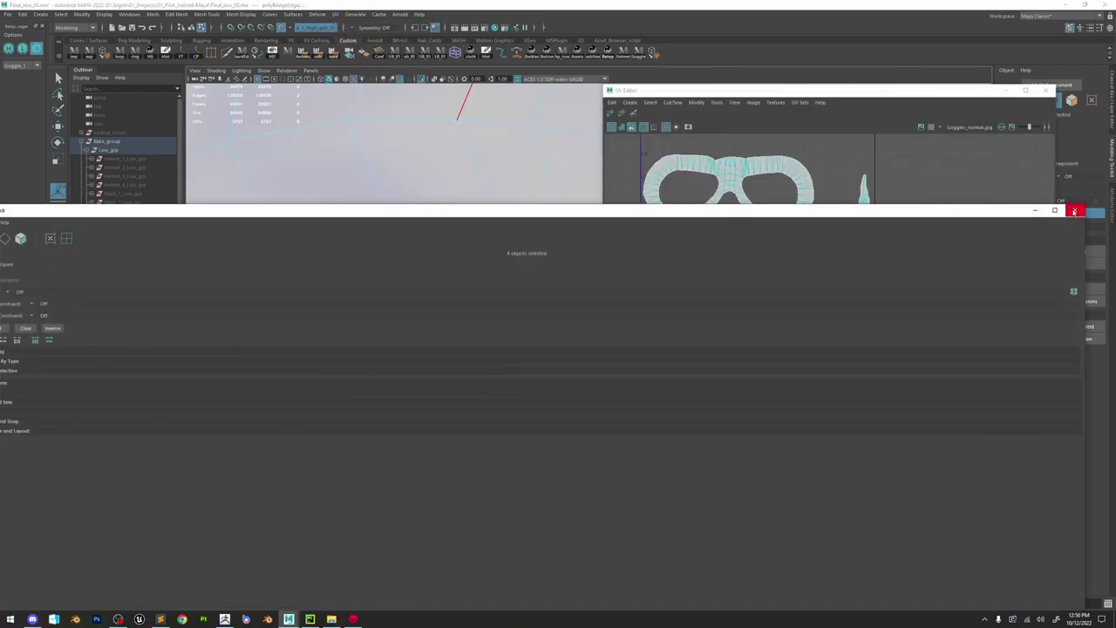
click(1073, 211)
scroll(789, 262, up, 10)
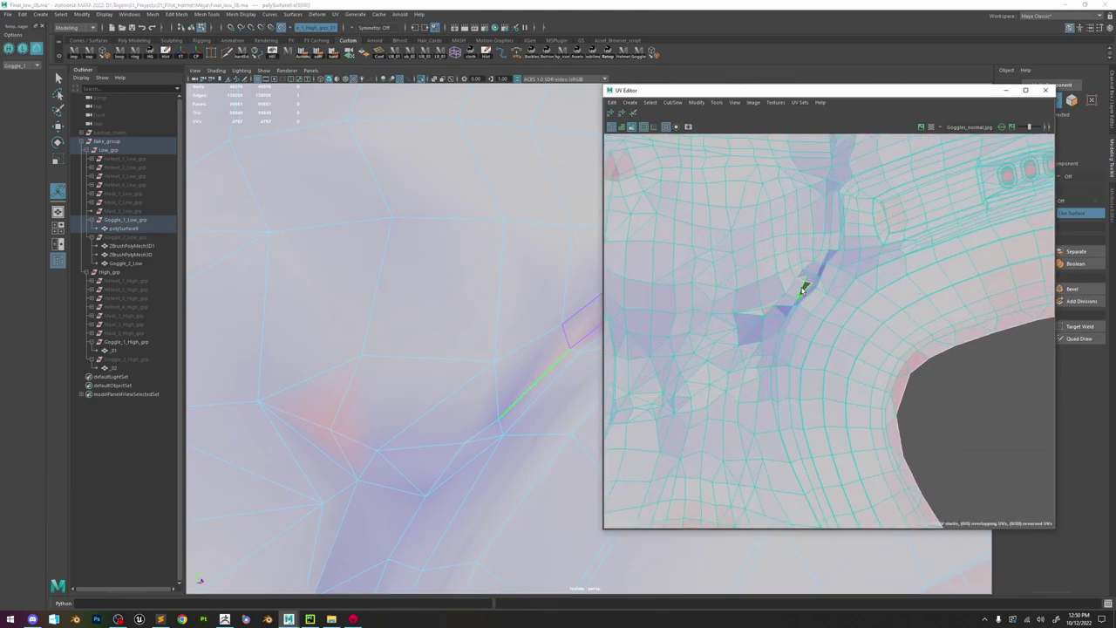
drag(747, 298, 808, 224)
key(shift+s)
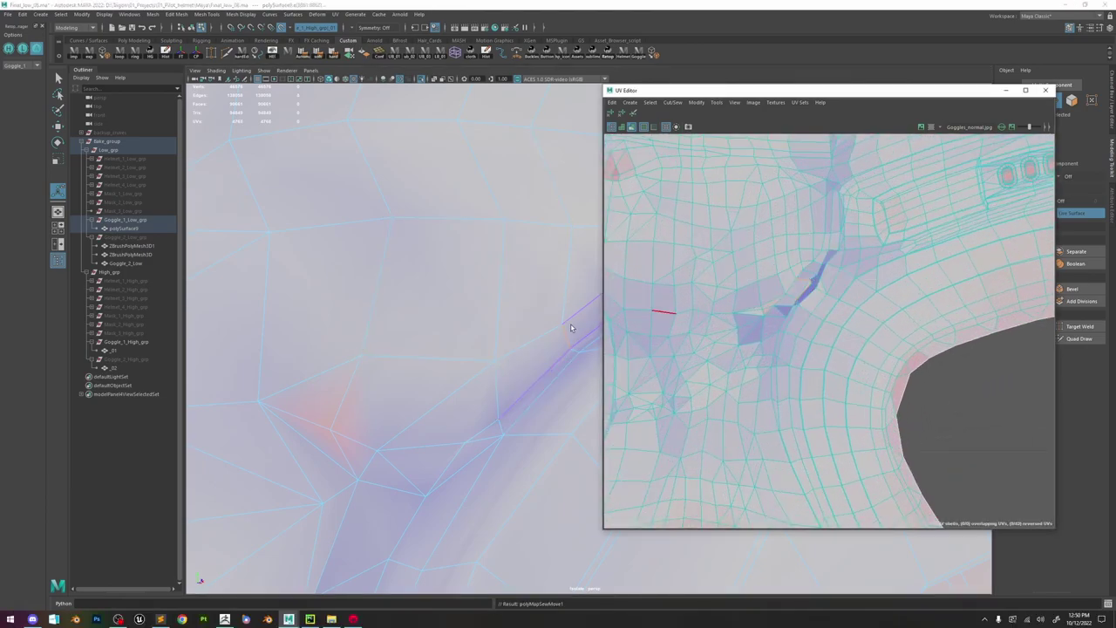
alt+drag(571, 329, 533, 323)
click(1046, 89)
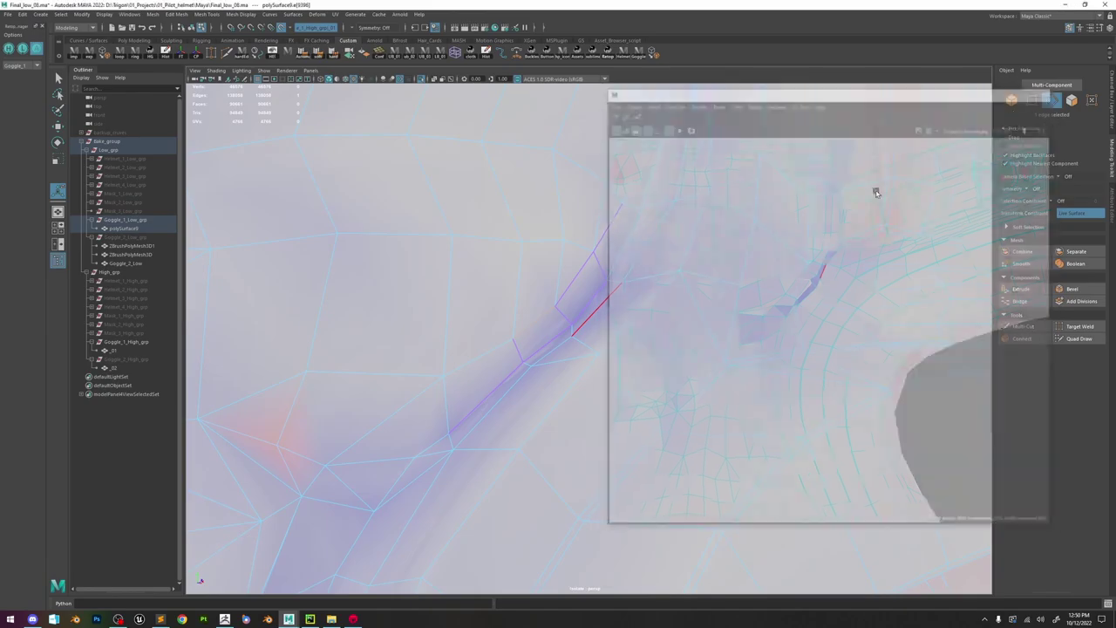
- Inspect the filled crease beside the goggle frame in object mode, comparing the smooth mesh preview with the unsmoothed mesh
key(F8)
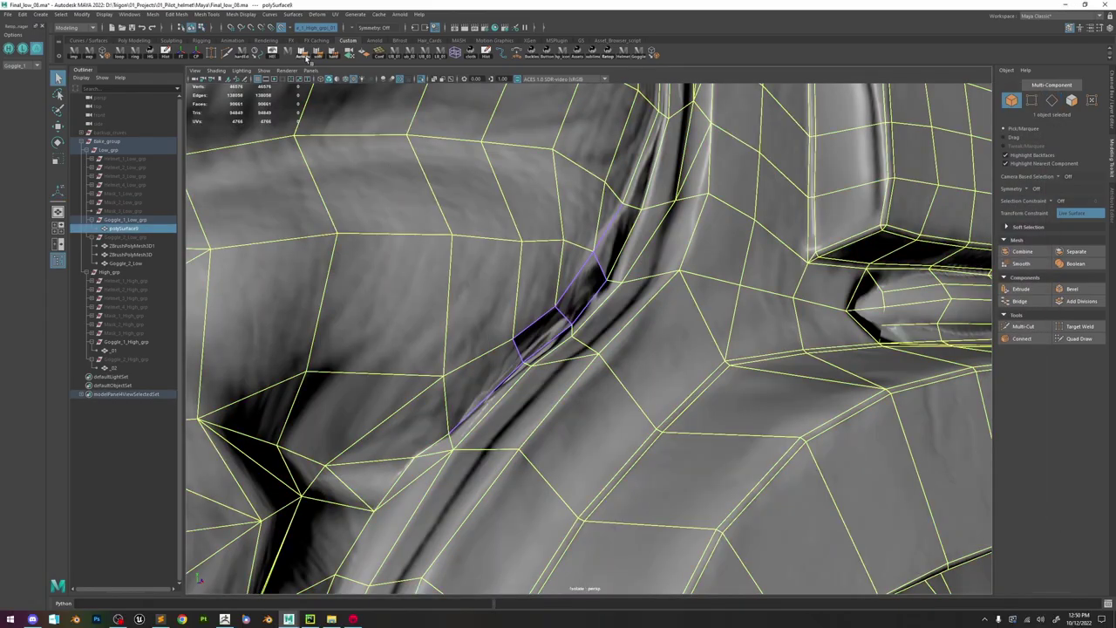
key(F8)
alt+right_drag(636, 286, 556, 218)
key(F8)
alt+drag(745, 439, 713, 423)
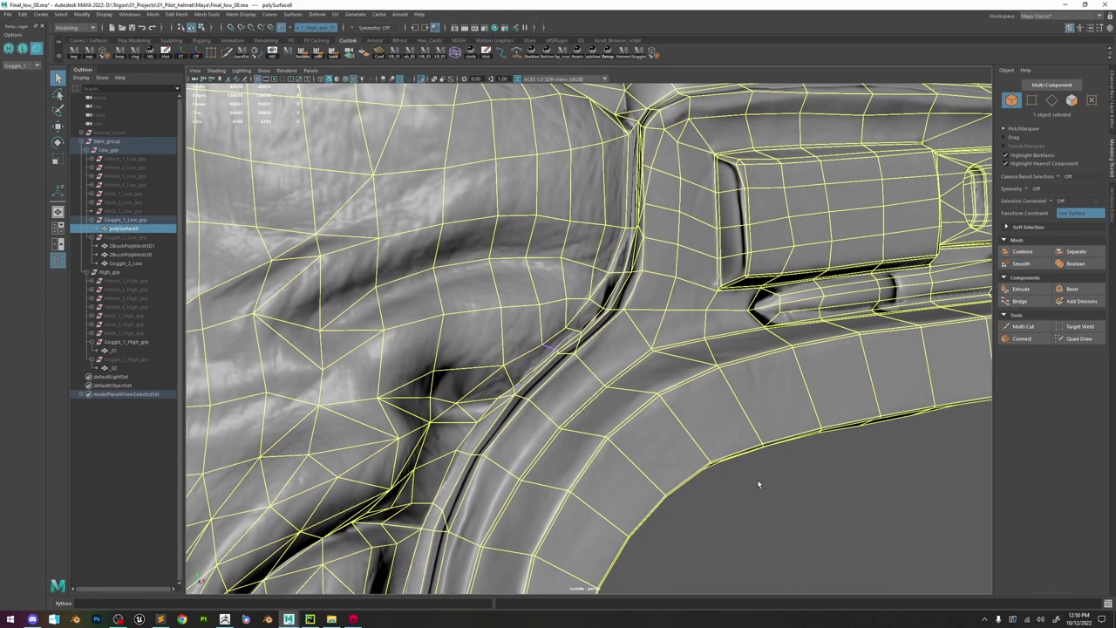
scroll(566, 322, up, 3)
key(1)
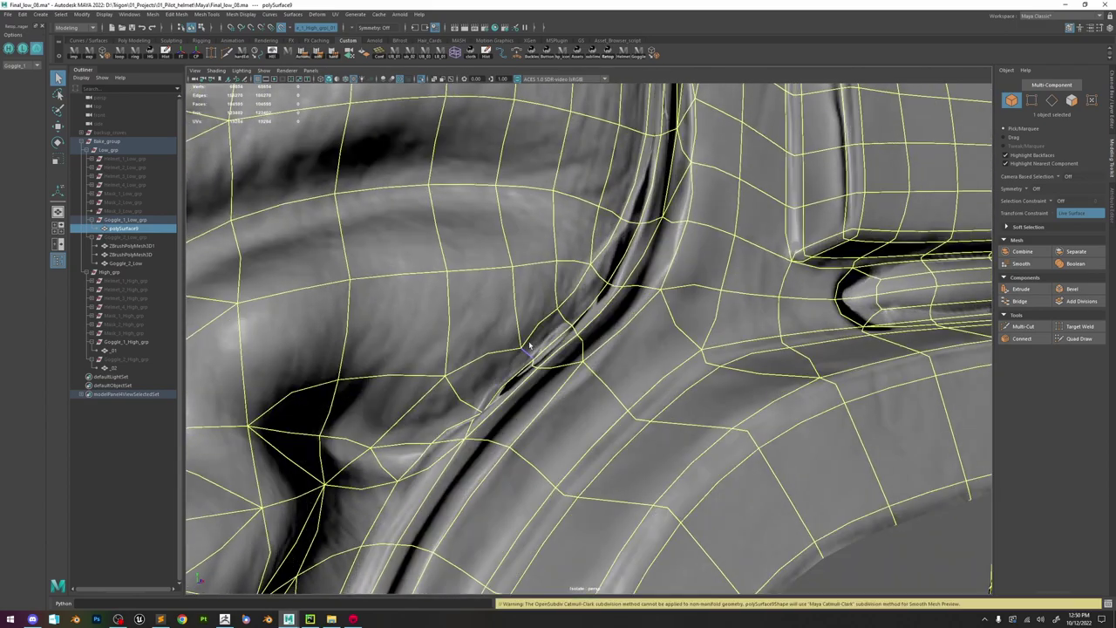
- Delete the overlapping sliver faces in the crease beside the frame's edge and select the stray triangular face left in the opening
alt+middle_drag(527, 341, 607, 293)
alt+right_drag(607, 293, 700, 406)
right_drag(544, 306, 532, 371)
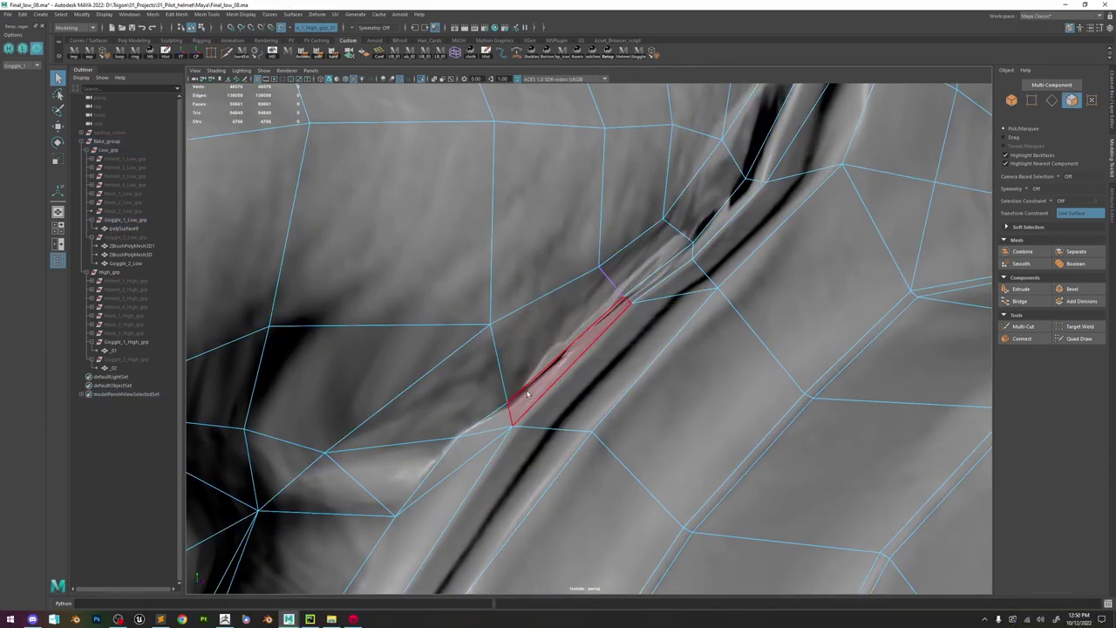
click(527, 394)
click(538, 346)
alt+drag(572, 358, 613, 366)
key(Delete)
click(598, 367)
key(Delete)
click(615, 334)
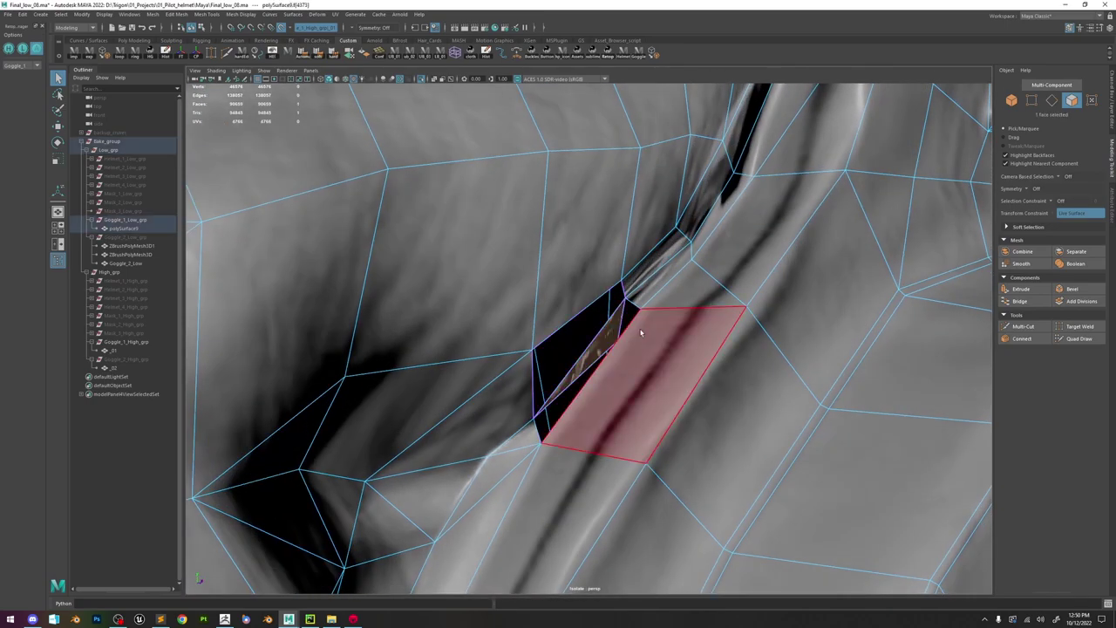